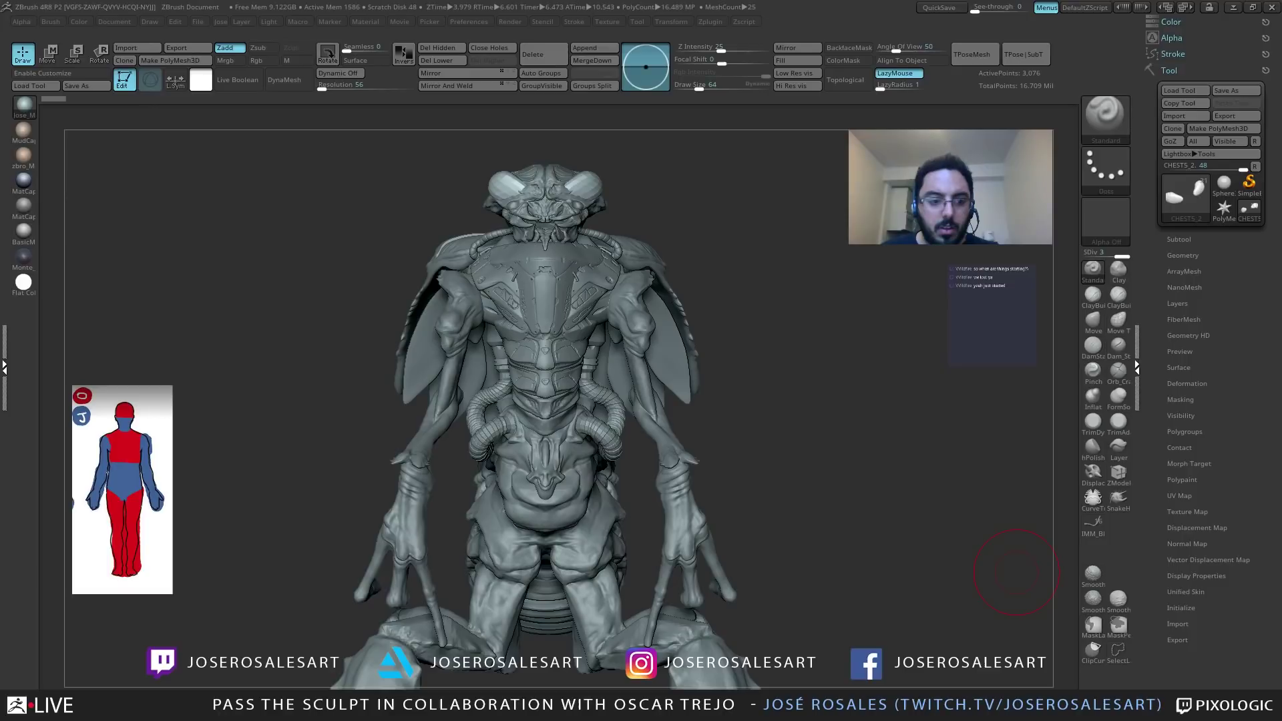
# Switch the creature's display to the darker blue-grey MatCap material.
pyautogui.moveTo(1016, 572)
pyautogui.mouseDown()
pyautogui.moveTo(661, 295)
pyautogui.moveTo(701, 314)
pyautogui.moveTo(627, 321)
pyautogui.mouseUp()
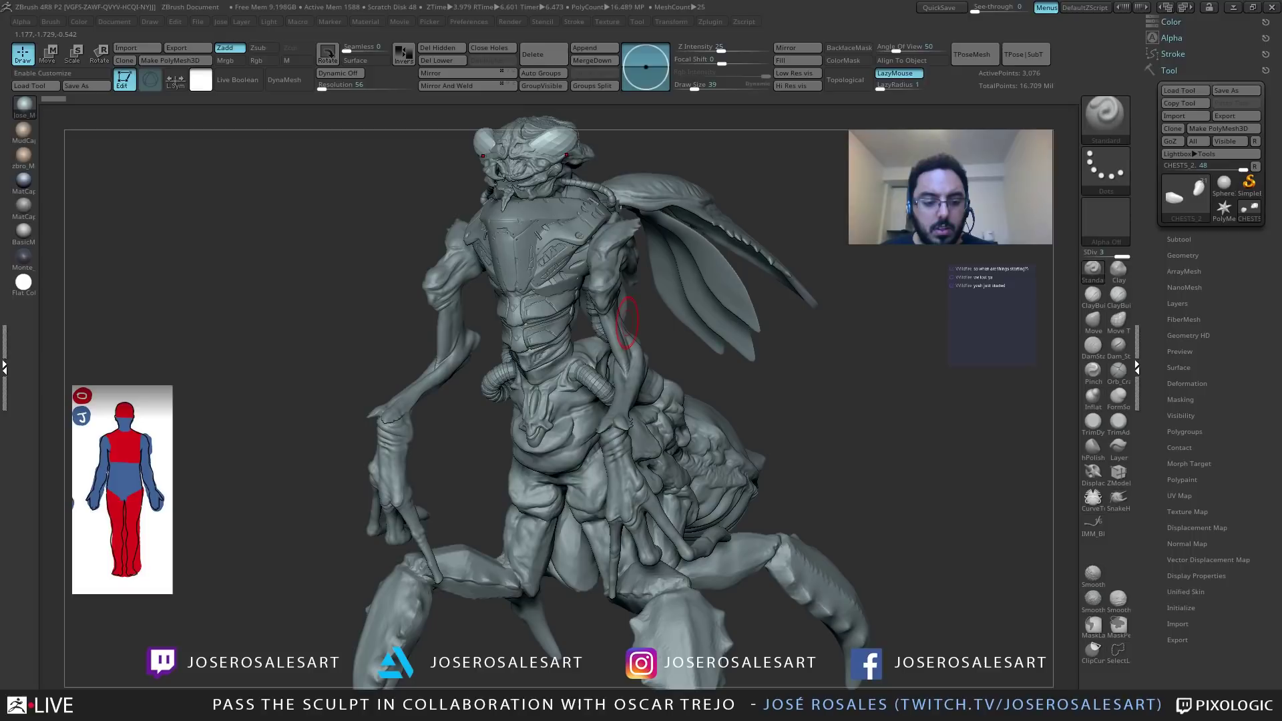
pyautogui.moveTo(627, 323)
pyautogui.keyDown('shift'); pyautogui.mouseDown(button='right')
pyautogui.moveTo(666, 304)
pyautogui.moveTo(673, 512)
pyautogui.mouseUp(button='right'); pyautogui.keyUp('shift')
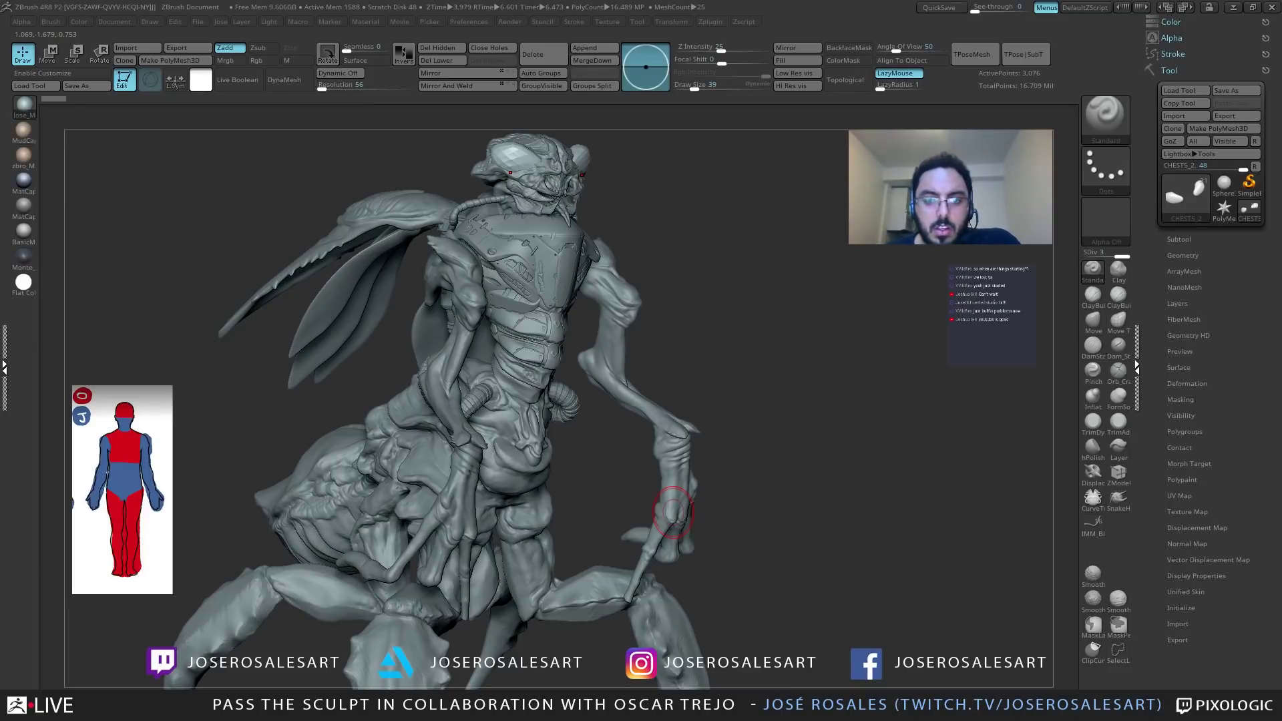
pyautogui.moveTo(544, 372)
pyautogui.mouseDown(button='right')
pyautogui.moveTo(577, 308)
pyautogui.moveTo(649, 276)
pyautogui.moveTo(548, 195)
pyautogui.mouseUp(button='right')
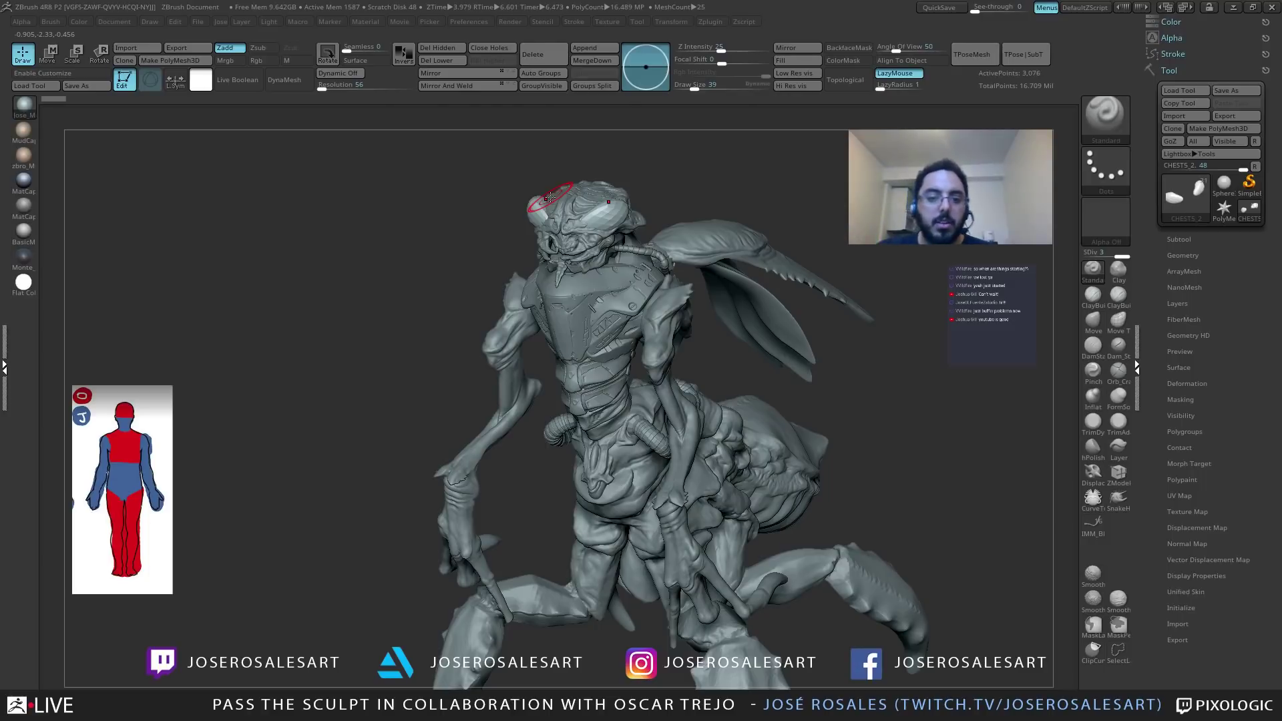
pyautogui.keyDown('alt'); pyautogui.moveTo(524, 269); pyautogui.dragTo(504, 283); pyautogui.keyUp('alt')
pyautogui.moveTo(551, 315)
pyautogui.mouseDown(button='right')
pyautogui.moveTo(640, 362)
pyautogui.moveTo(595, 298)
pyautogui.mouseUp(button='right')
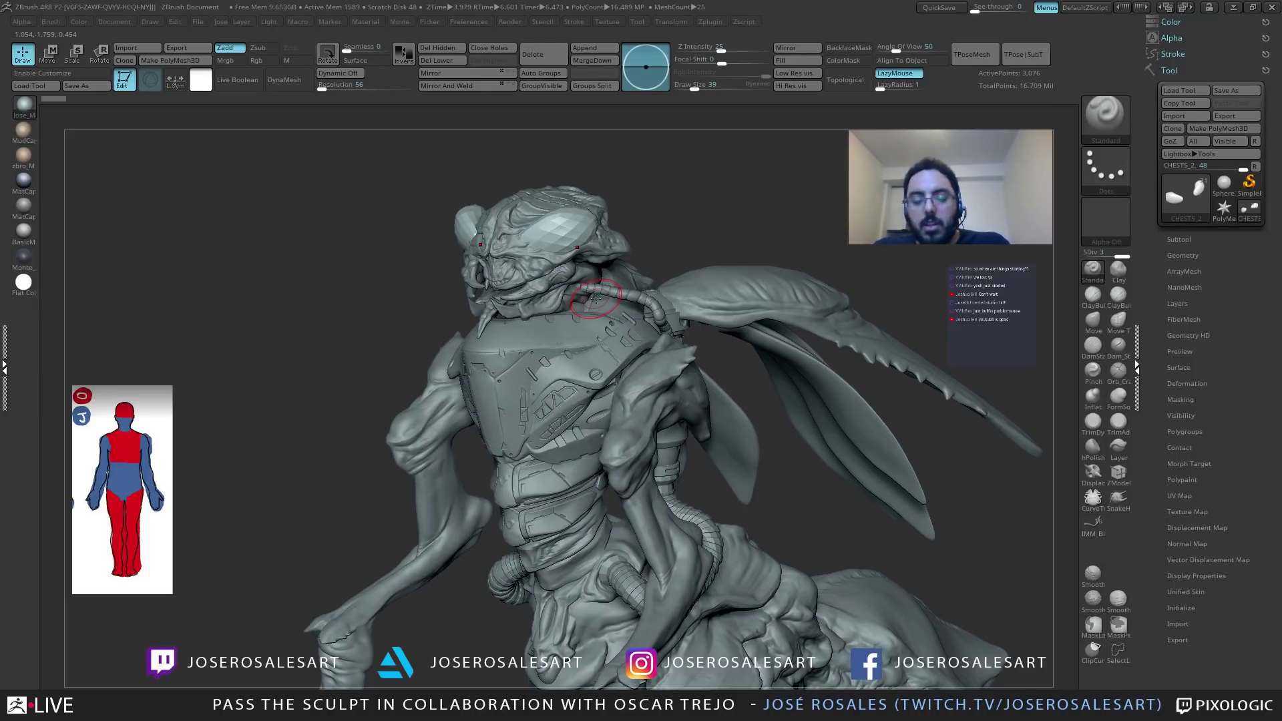
pyautogui.moveTo(349, 351)
pyautogui.mouseDown()
pyautogui.moveTo(310, 379)
pyautogui.moveTo(497, 314)
pyautogui.moveTo(717, 179)
pyautogui.mouseUp()
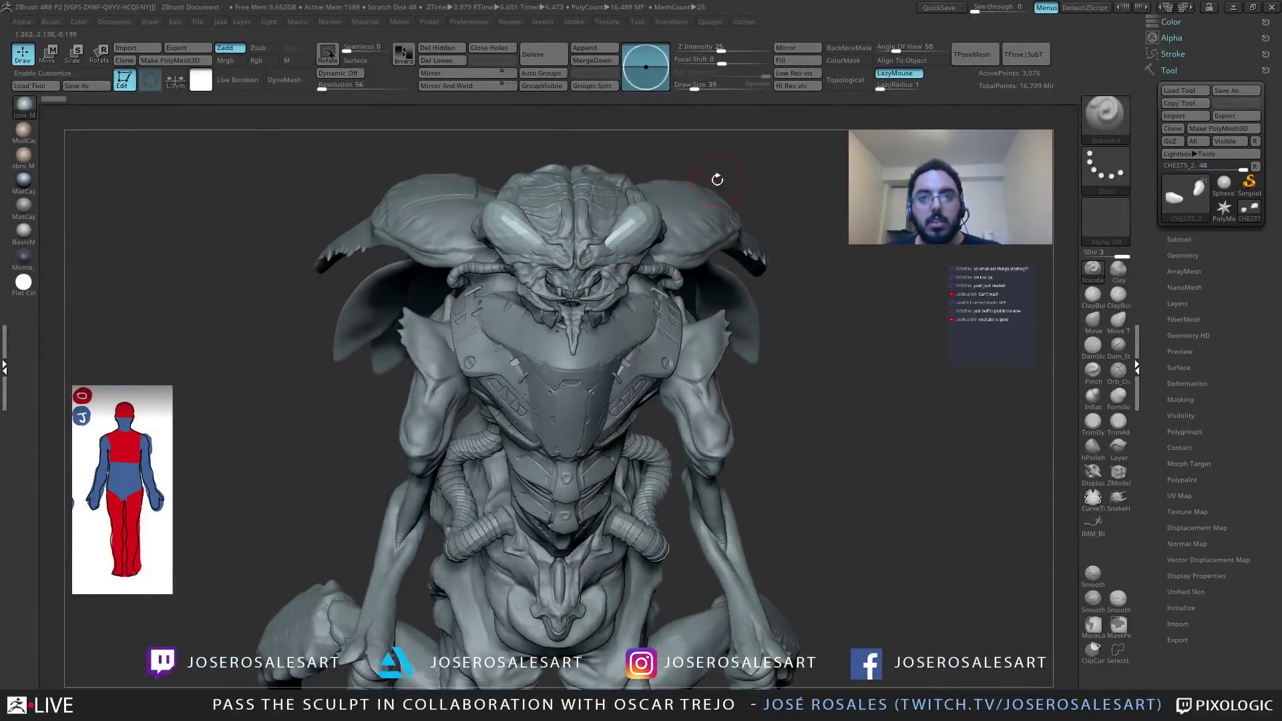
pyautogui.click(30, 190)
# Examine the creature's head, chest armour, arms and abdomen from the front and from both sides.
pyautogui.moveTo(397, 321)
pyautogui.mouseDown()
pyautogui.moveTo(524, 400)
pyautogui.moveTo(719, 255)
pyautogui.moveTo(621, 267)
pyautogui.moveTo(615, 320)
pyautogui.mouseUp()
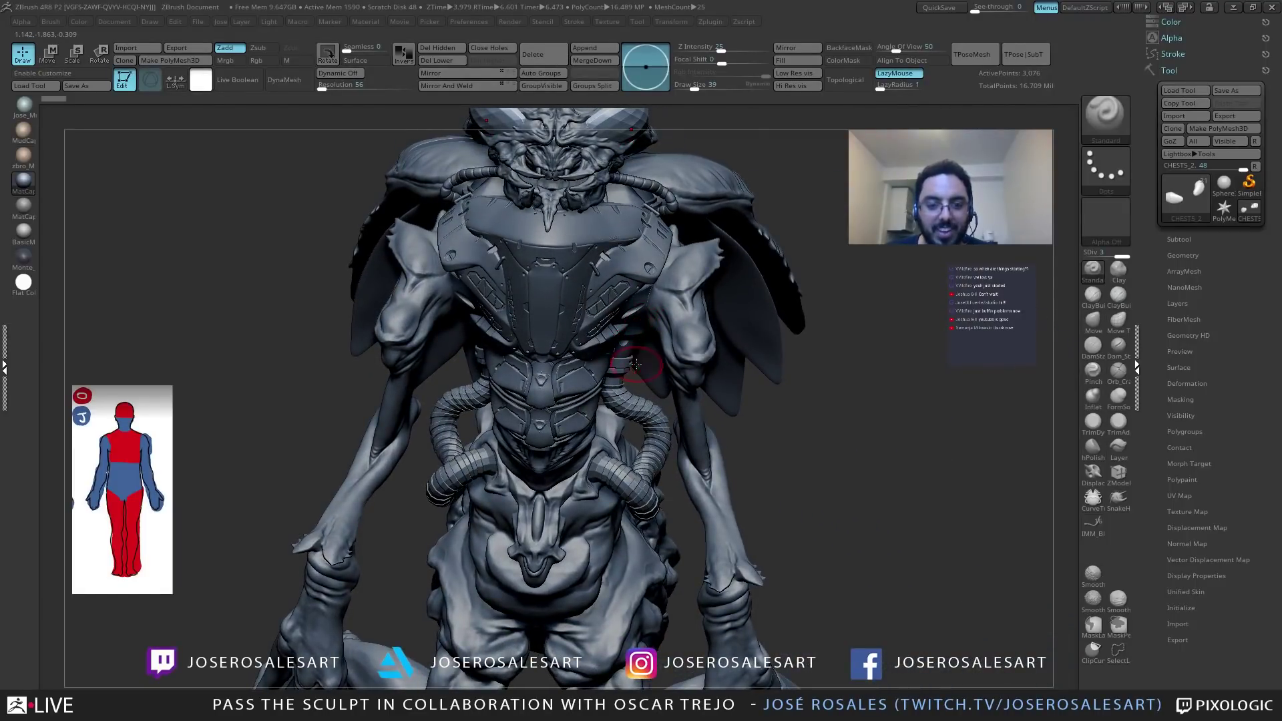
pyautogui.moveTo(624, 310)
pyautogui.mouseDown()
pyautogui.moveTo(604, 365)
pyautogui.moveTo(599, 327)
pyautogui.moveTo(654, 228)
pyautogui.mouseUp()
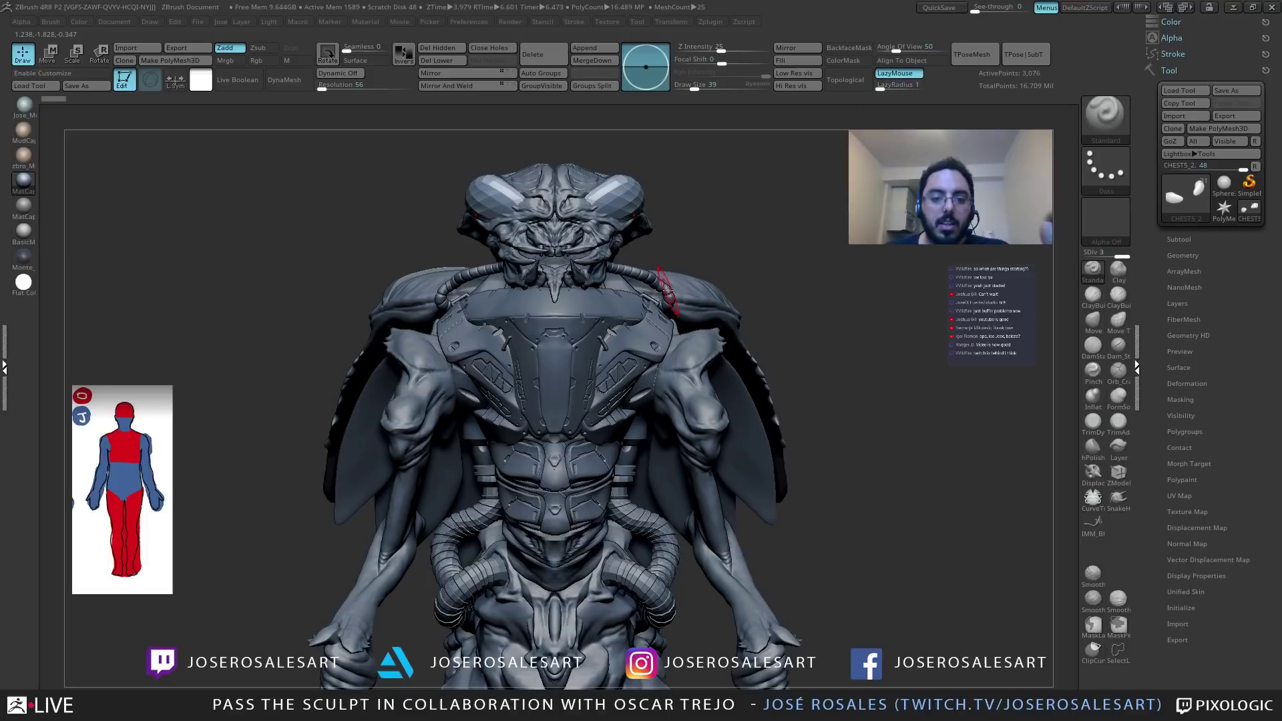
pyautogui.moveTo(668, 290); pyautogui.dragTo(703, 297, button='right')
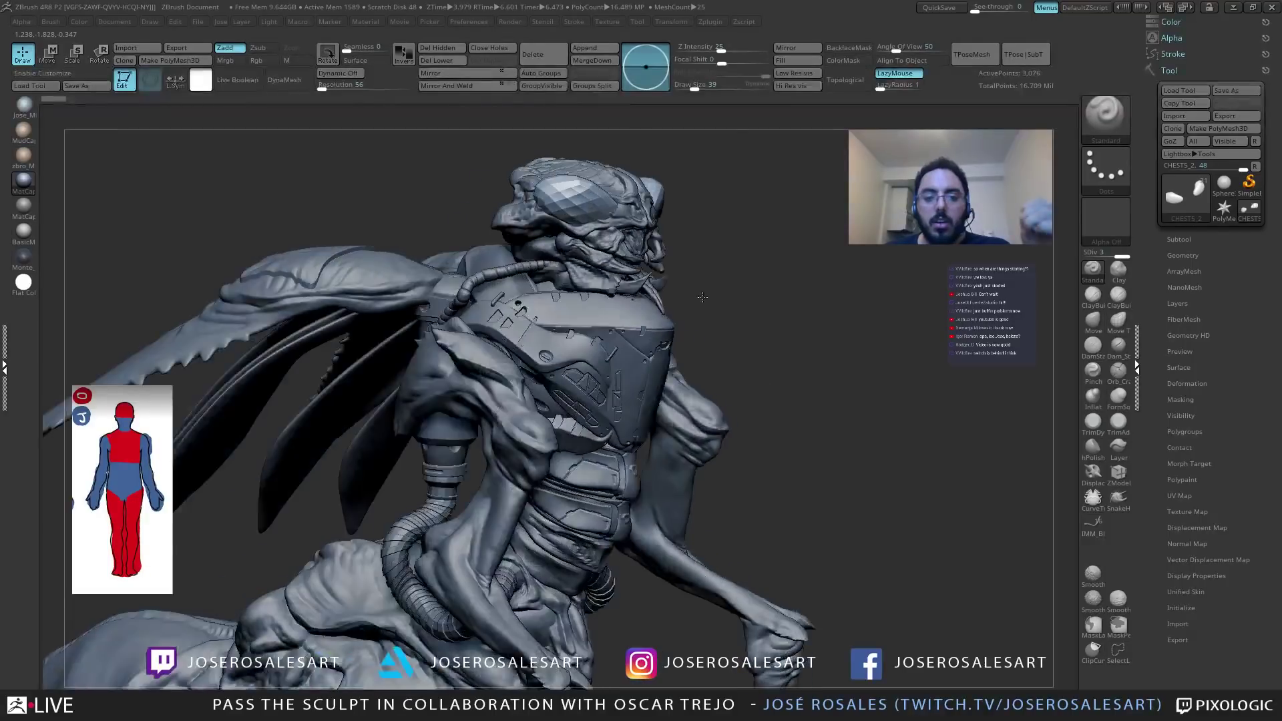
pyautogui.moveTo(703, 297); pyautogui.dragTo(320, 662, button='right')
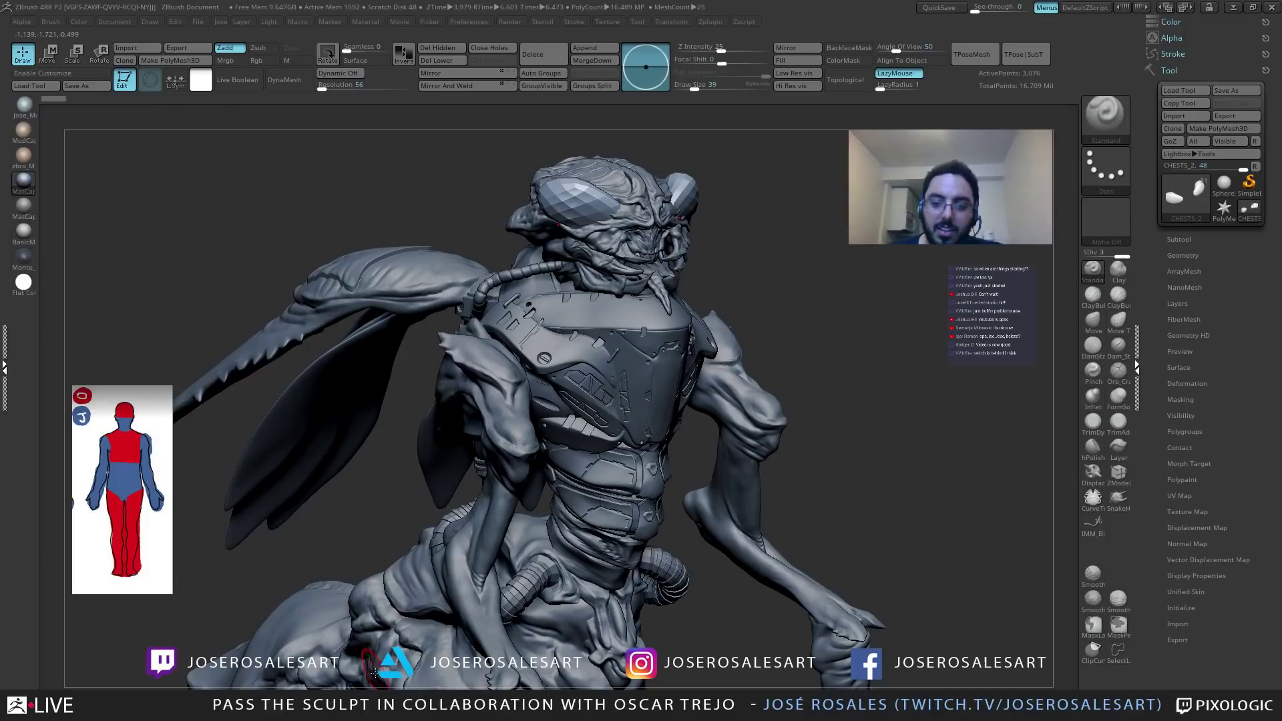
pyautogui.moveTo(372, 670); pyautogui.dragTo(645, 297)
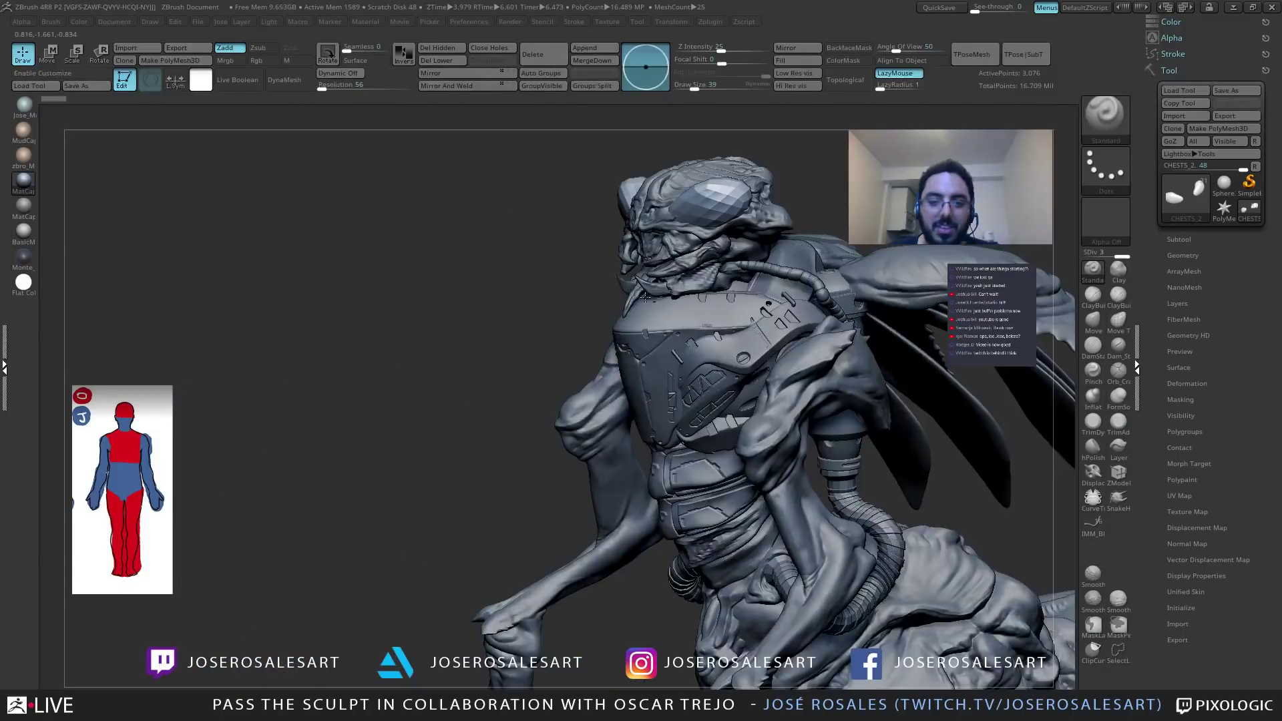
pyautogui.moveTo(645, 297)
pyautogui.mouseDown()
pyautogui.moveTo(660, 253)
pyautogui.moveTo(452, 228)
pyautogui.moveTo(528, 326)
pyautogui.moveTo(544, 307)
pyautogui.moveTo(549, 385)
pyautogui.moveTo(573, 357)
pyautogui.mouseUp()
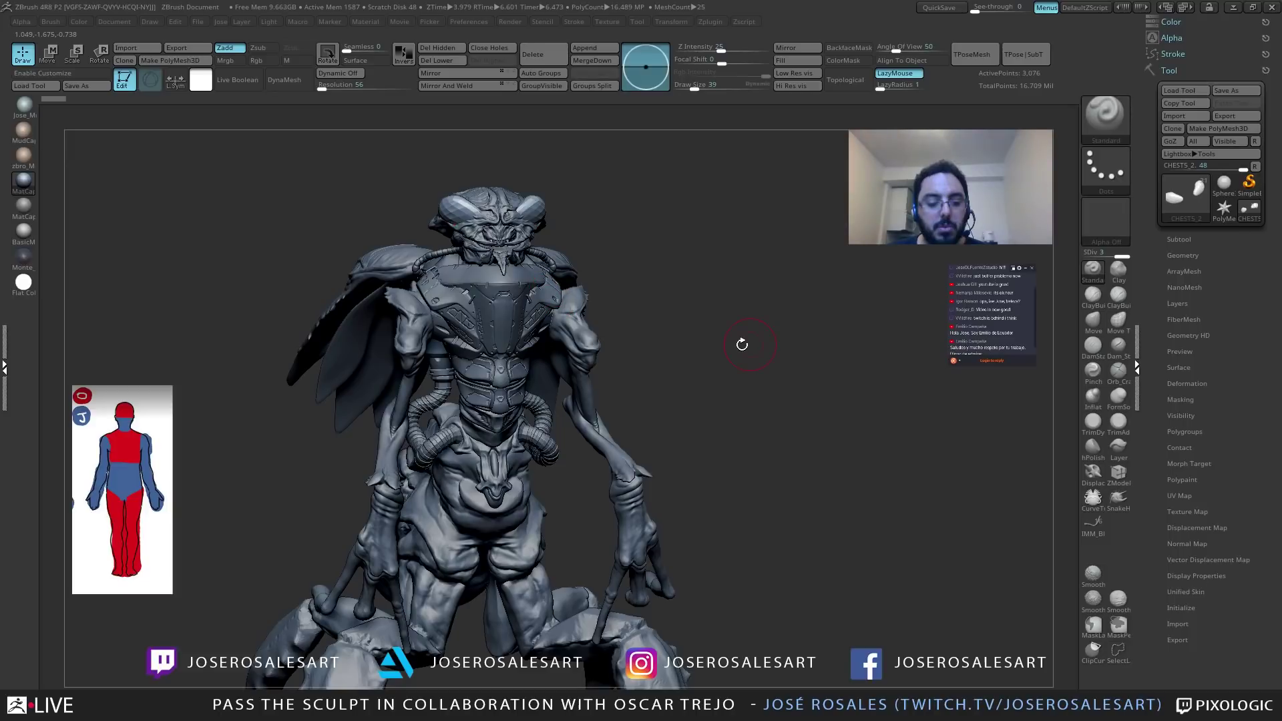
pyautogui.moveTo(741, 344)
pyautogui.mouseDown()
pyautogui.moveTo(582, 399)
pyautogui.moveTo(787, 337)
pyautogui.mouseUp()
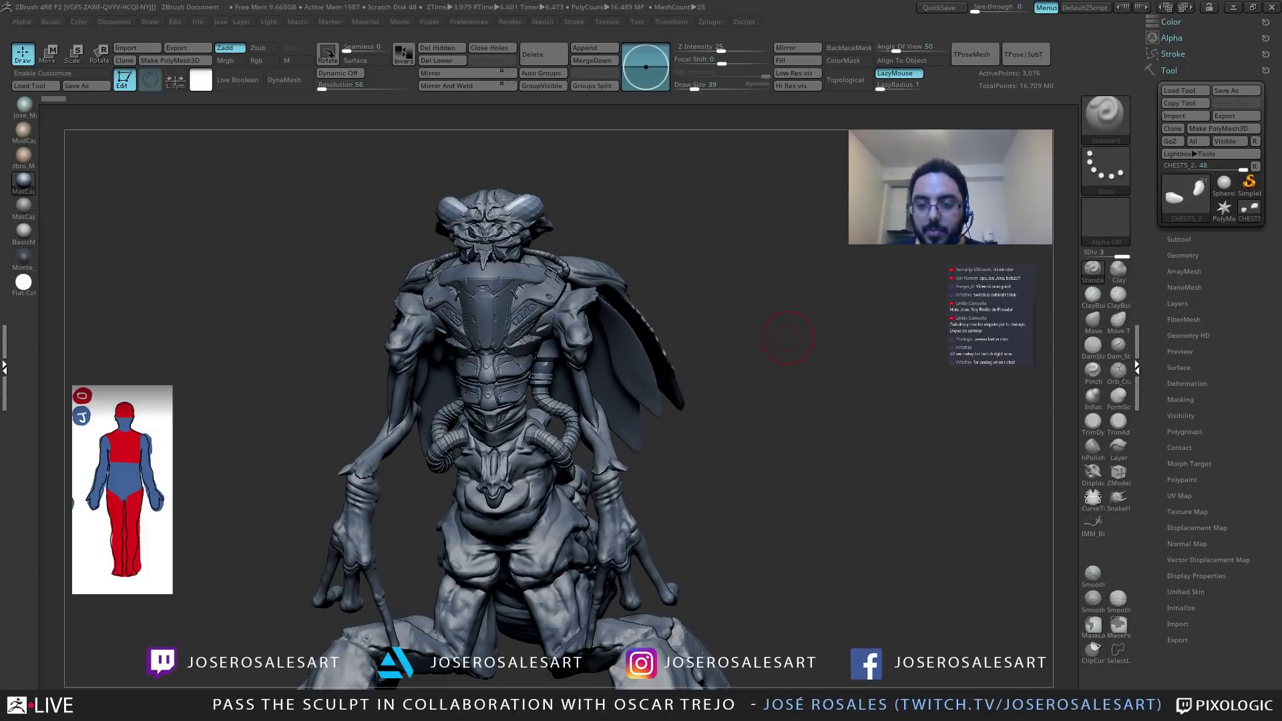
pyautogui.moveTo(787, 337)
pyautogui.mouseDown()
pyautogui.moveTo(723, 532)
pyautogui.moveTo(721, 445)
pyautogui.mouseUp()
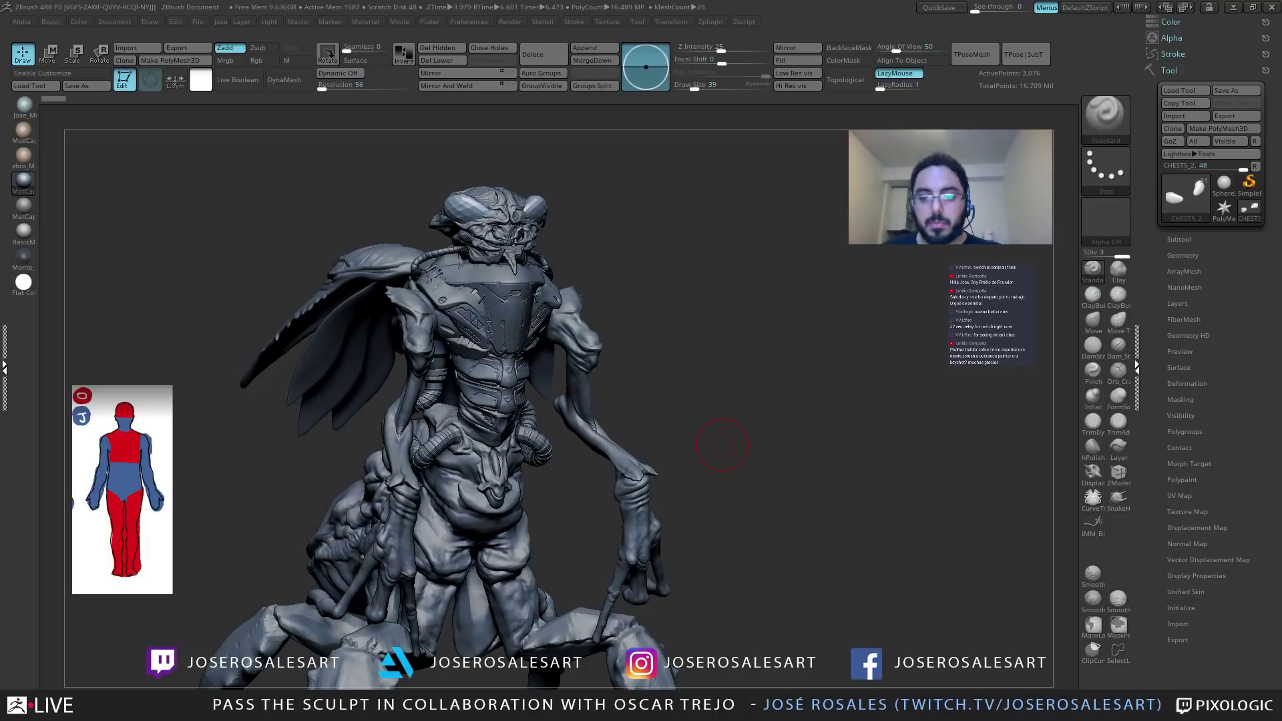
pyautogui.moveTo(722, 444)
pyautogui.mouseDown()
pyautogui.moveTo(623, 331)
pyautogui.moveTo(567, 346)
pyautogui.mouseUp()
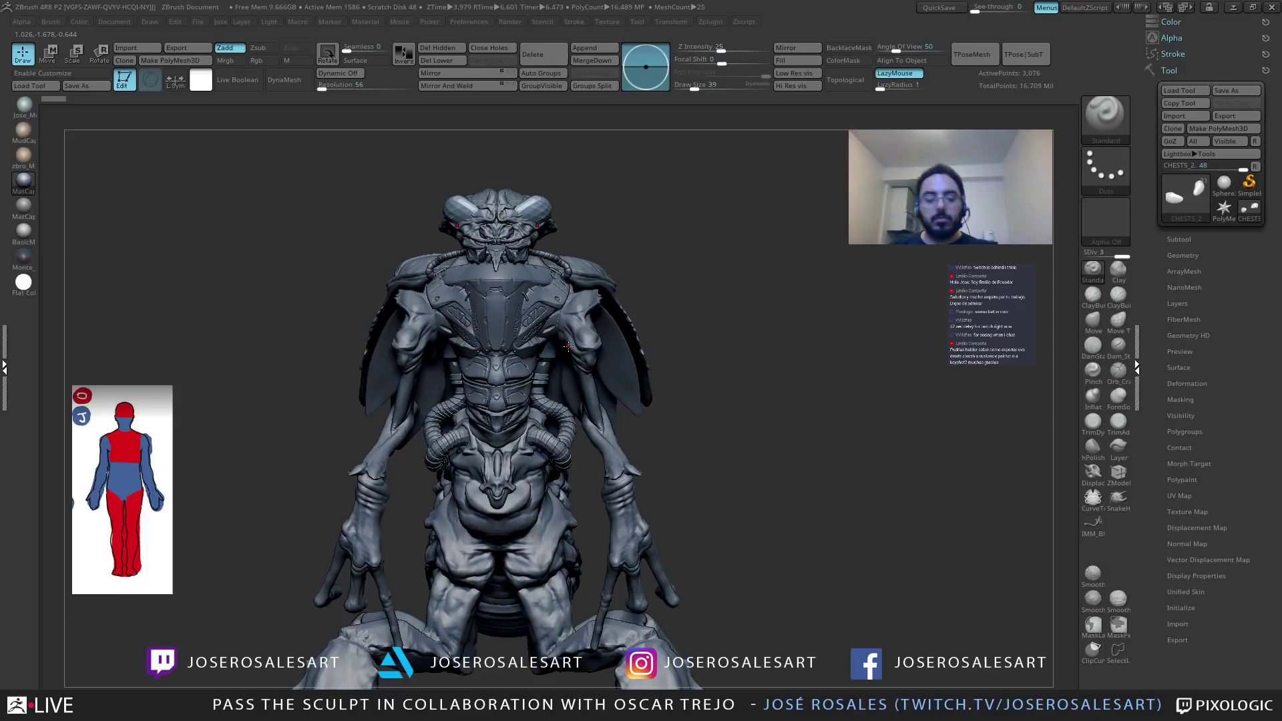
pyautogui.moveTo(568, 347)
pyautogui.mouseDown(button='right')
pyautogui.moveTo(554, 294)
pyautogui.moveTo(632, 338)
pyautogui.moveTo(564, 377)
pyautogui.moveTo(574, 294)
pyautogui.moveTo(522, 248)
pyautogui.moveTo(517, 262)
pyautogui.mouseUp(button='right')
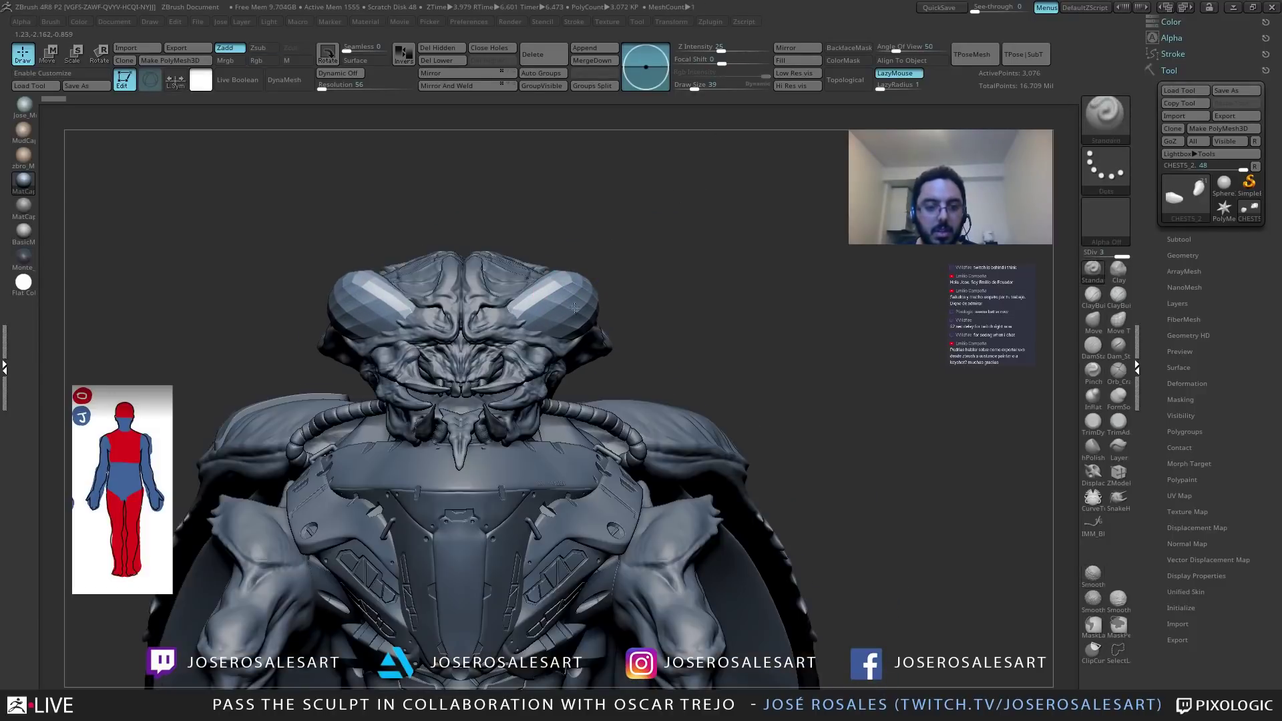
pyautogui.moveTo(574, 300); pyautogui.dragTo(598, 333, button='right')
pyautogui.moveTo(603, 251)
pyautogui.mouseDown(button='right')
pyautogui.moveTo(518, 369)
pyautogui.moveTo(485, 374)
pyautogui.moveTo(447, 419)
pyautogui.moveTo(497, 375)
pyautogui.moveTo(460, 437)
pyautogui.moveTo(436, 390)
pyautogui.mouseUp(button='right')
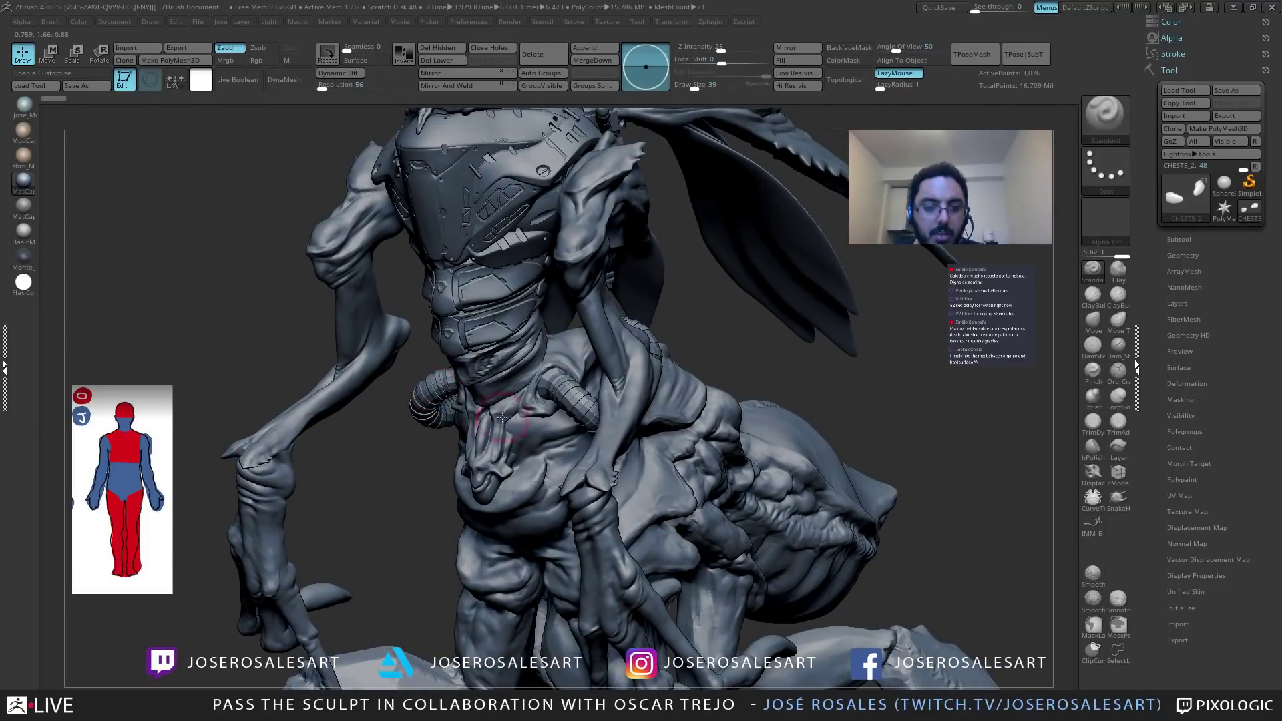
pyautogui.moveTo(435, 391)
pyautogui.mouseDown(button='right')
pyautogui.moveTo(559, 364)
pyautogui.moveTo(553, 383)
pyautogui.moveTo(386, 502)
pyautogui.mouseUp(button='right')
# Make the upper abdominal armour plate, PM3D_Sphere3D2_1, the active subtool.
pyautogui.moveTo(527, 379)
pyautogui.mouseDown(button='right')
pyautogui.moveTo(415, 392)
pyautogui.moveTo(557, 360)
pyautogui.moveTo(584, 378)
pyautogui.mouseUp(button='right')
pyautogui.keyDown('ctrl'); pyautogui.moveTo(574, 334); pyautogui.dragTo(643, 408, button='right'); pyautogui.keyUp('ctrl')
pyautogui.moveTo(604, 468)
pyautogui.keyDown('alt'); pyautogui.mouseDown(button='right')
pyautogui.moveTo(604, 360)
pyautogui.moveTo(635, 390)
pyautogui.mouseUp(button='right'); pyautogui.keyUp('alt')
pyautogui.keyDown('alt'); pyautogui.click(604, 359); pyautogui.keyUp('alt')
pyautogui.hotkey('shift', 's')
pyautogui.moveTo(594, 347)
pyautogui.mouseDown(button='right')
pyautogui.moveTo(597, 367)
pyautogui.moveTo(614, 370)
pyautogui.mouseUp(button='right')
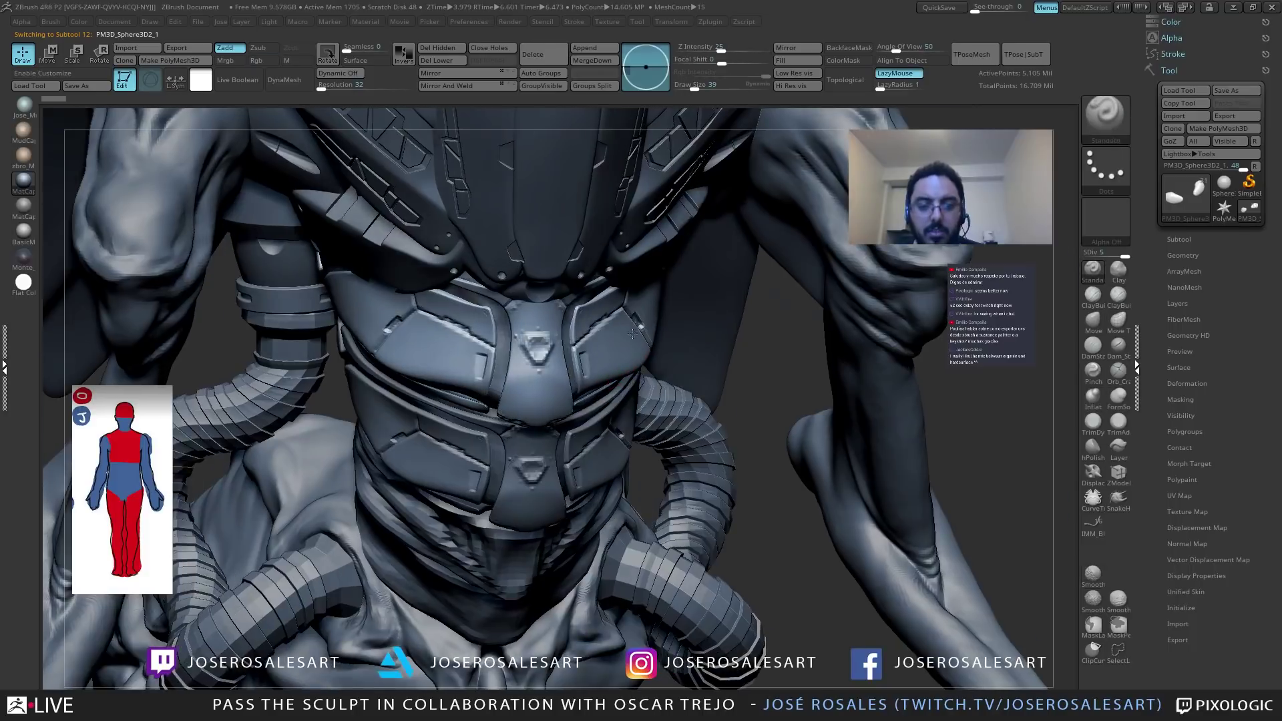
# Hide the abdominal armour plates PM3D_Sphere3D2_1 and PM3D_Sphere3D2_2, and select the underlying segment PM3D_Sphere3D1.
pyautogui.moveTo(516, 320)
pyautogui.keyDown('ctrl'); pyautogui.mouseDown(button='right')
pyautogui.moveTo(515, 292)
pyautogui.moveTo(595, 383)
pyautogui.mouseUp(button='right'); pyautogui.keyUp('ctrl')
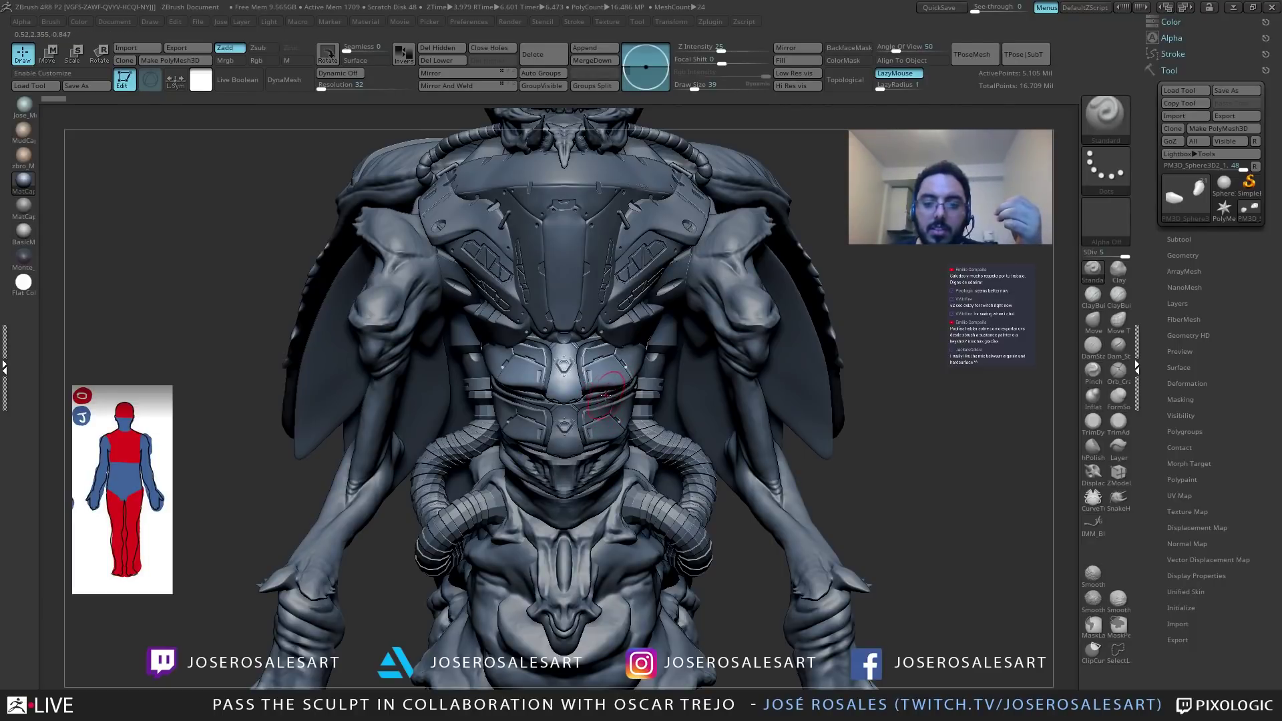
pyautogui.moveTo(617, 386)
pyautogui.mouseDown(button='right')
pyautogui.moveTo(636, 398)
pyautogui.moveTo(680, 373)
pyautogui.moveTo(671, 337)
pyautogui.mouseUp(button='right')
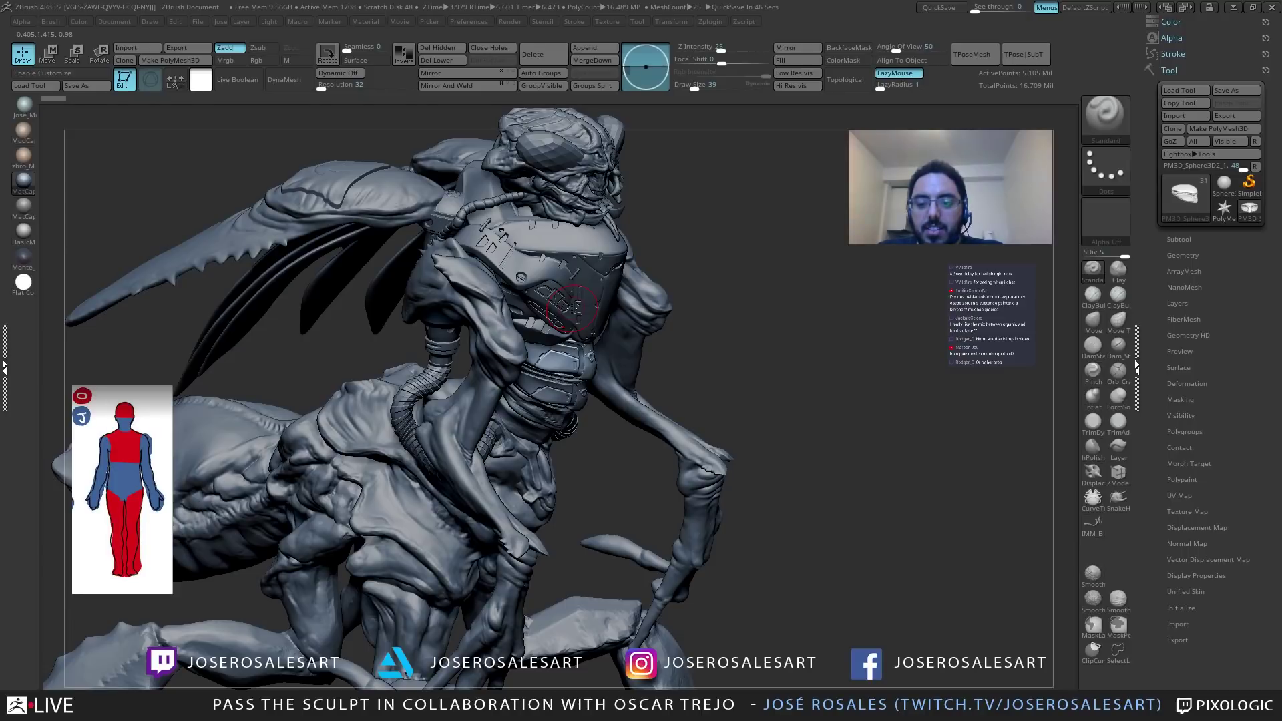
pyautogui.moveTo(542, 242); pyautogui.dragTo(655, 194, button='right')
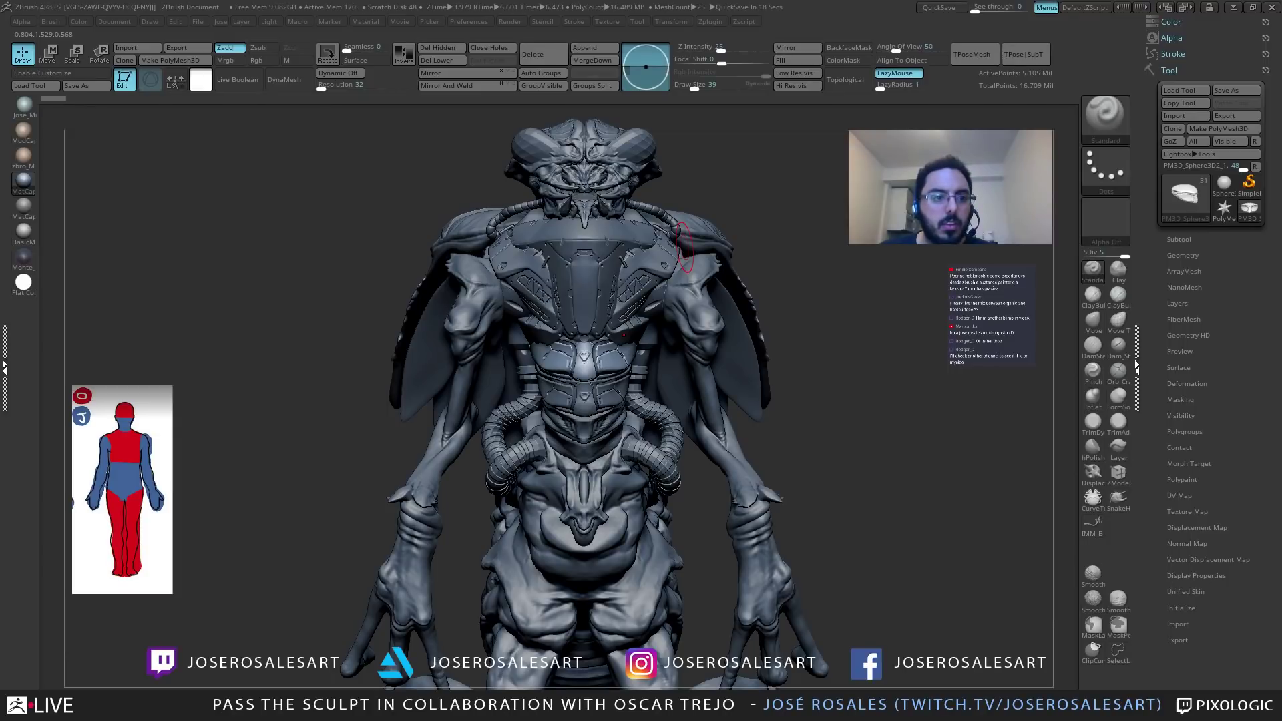
pyautogui.moveTo(582, 308)
pyautogui.mouseDown(button='right')
pyautogui.moveTo(621, 324)
pyautogui.moveTo(591, 377)
pyautogui.moveTo(620, 414)
pyautogui.moveTo(634, 361)
pyautogui.mouseUp(button='right')
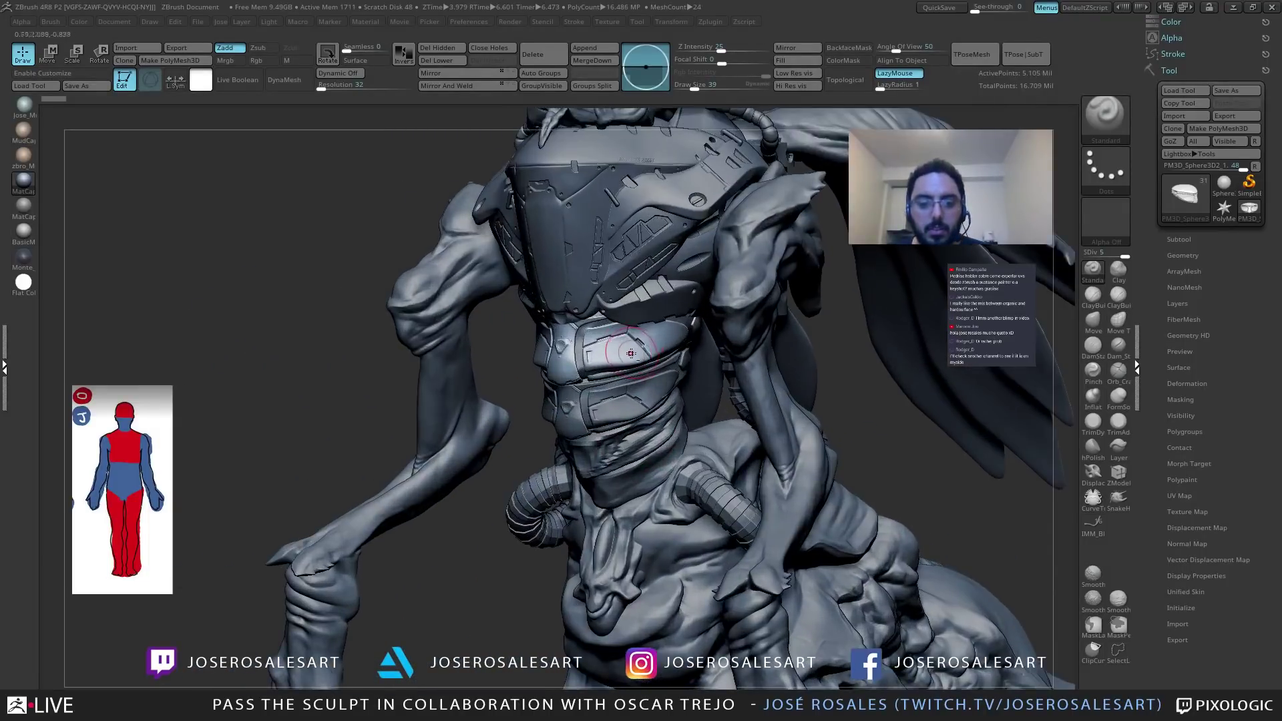
pyautogui.click(1179, 239)
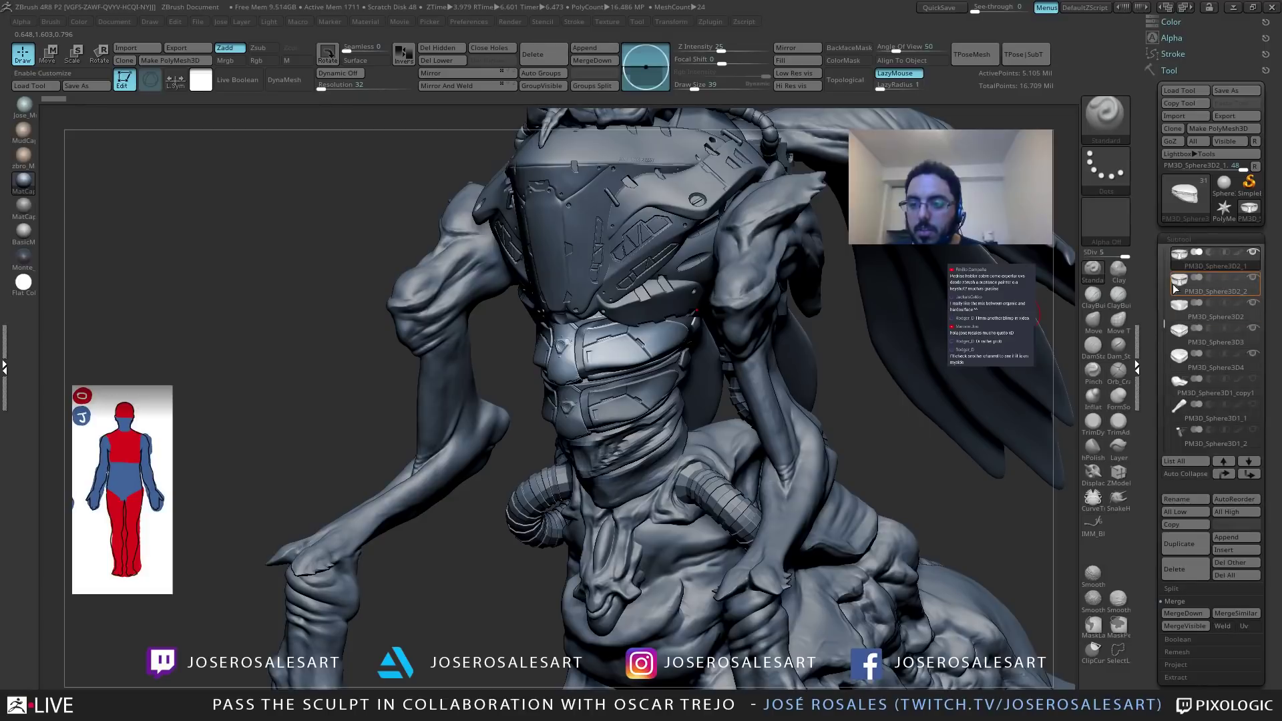
pyautogui.click(1260, 287)
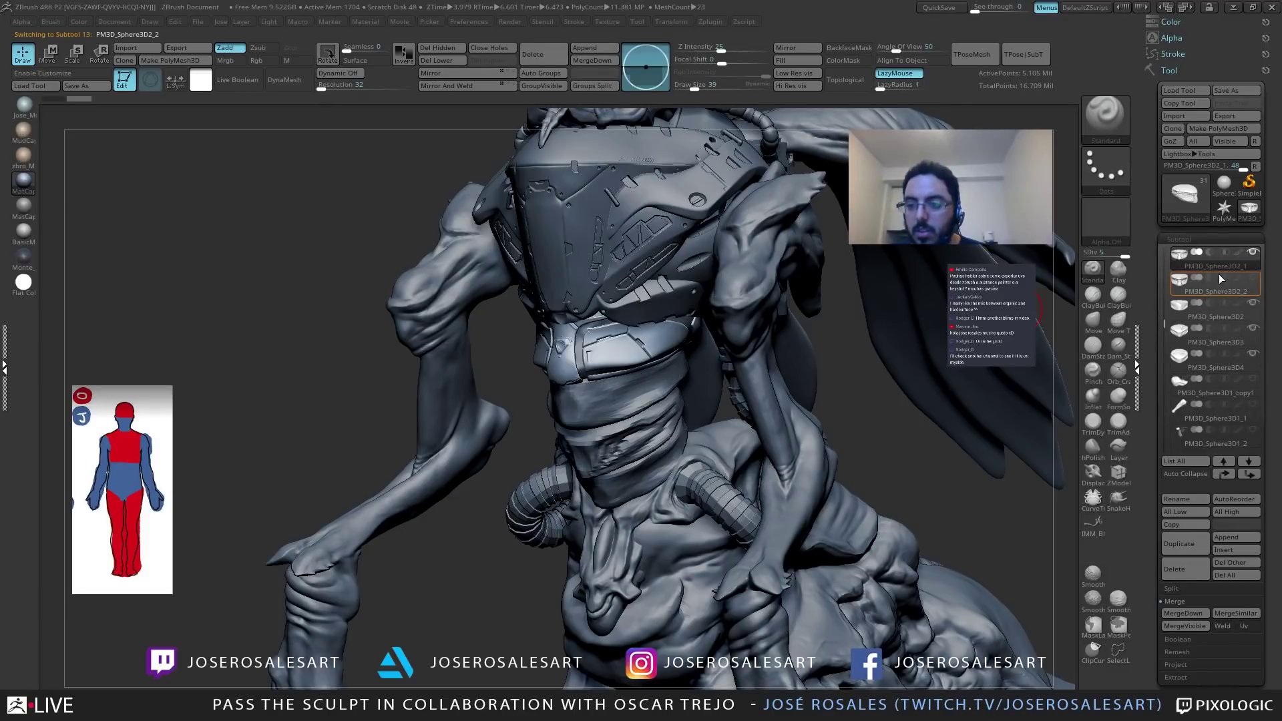
pyautogui.click(1253, 253)
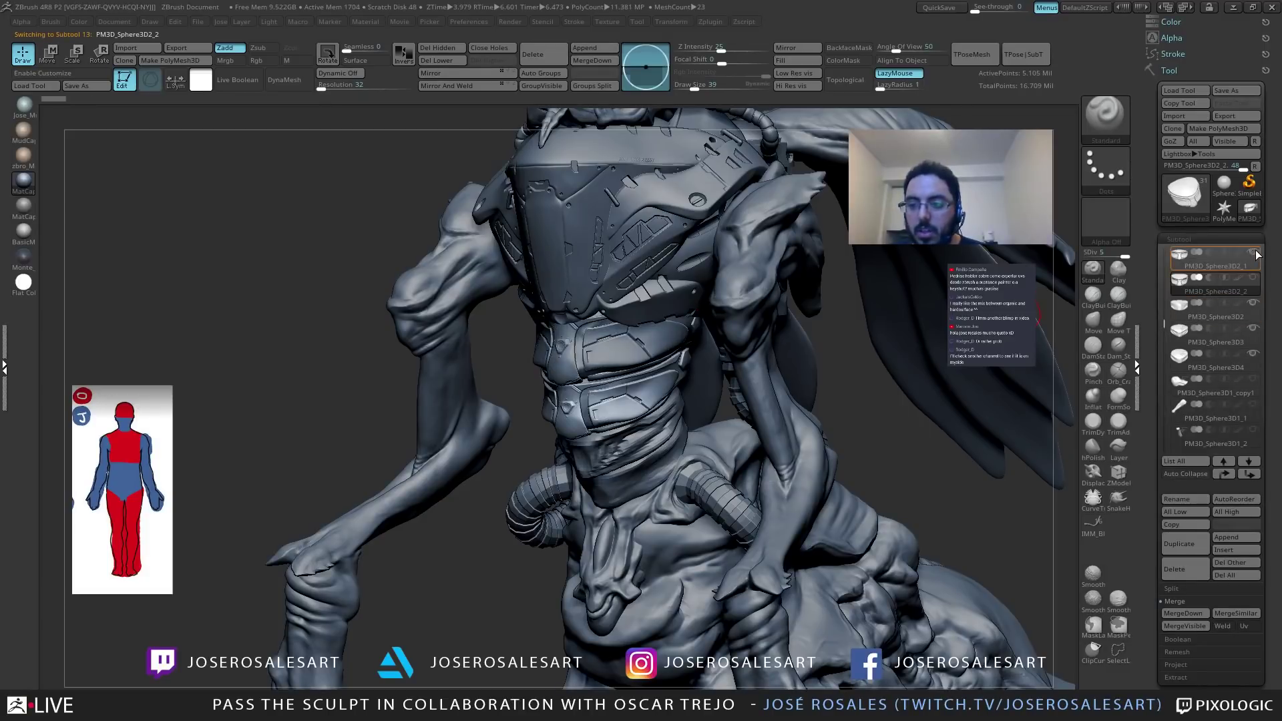
pyautogui.keyDown('alt'); pyautogui.click(633, 366); pyautogui.keyUp('alt')
pyautogui.hotkey('shift', 's')
pyautogui.hotkey('shift', 's')
pyautogui.moveTo(581, 374)
pyautogui.mouseDown(button='right')
pyautogui.moveTo(653, 404)
pyautogui.moveTo(595, 374)
pyautogui.moveTo(619, 437)
pyautogui.moveTo(667, 414)
pyautogui.moveTo(641, 427)
pyautogui.moveTo(695, 427)
pyautogui.moveTo(564, 438)
pyautogui.moveTo(578, 437)
pyautogui.moveTo(617, 345)
pyautogui.mouseUp(button='right')
# Activate plate PM3D_Sphere3D2_1 and hide the abdomen subtools PM3D_Sphere3D1, PM3D_Sphere3D2, PM3D_Sphere3D3 and PM3D_Sphere3D4.
pyautogui.click(1194, 286)
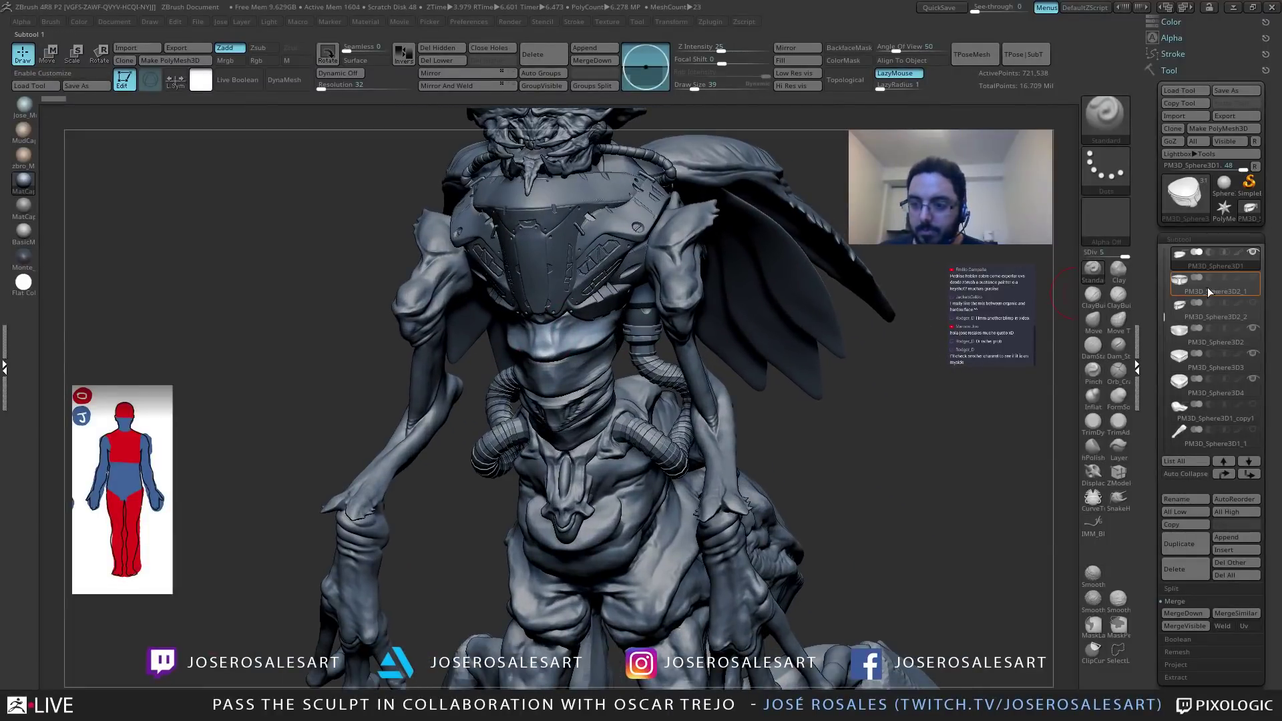
pyautogui.click(1251, 262)
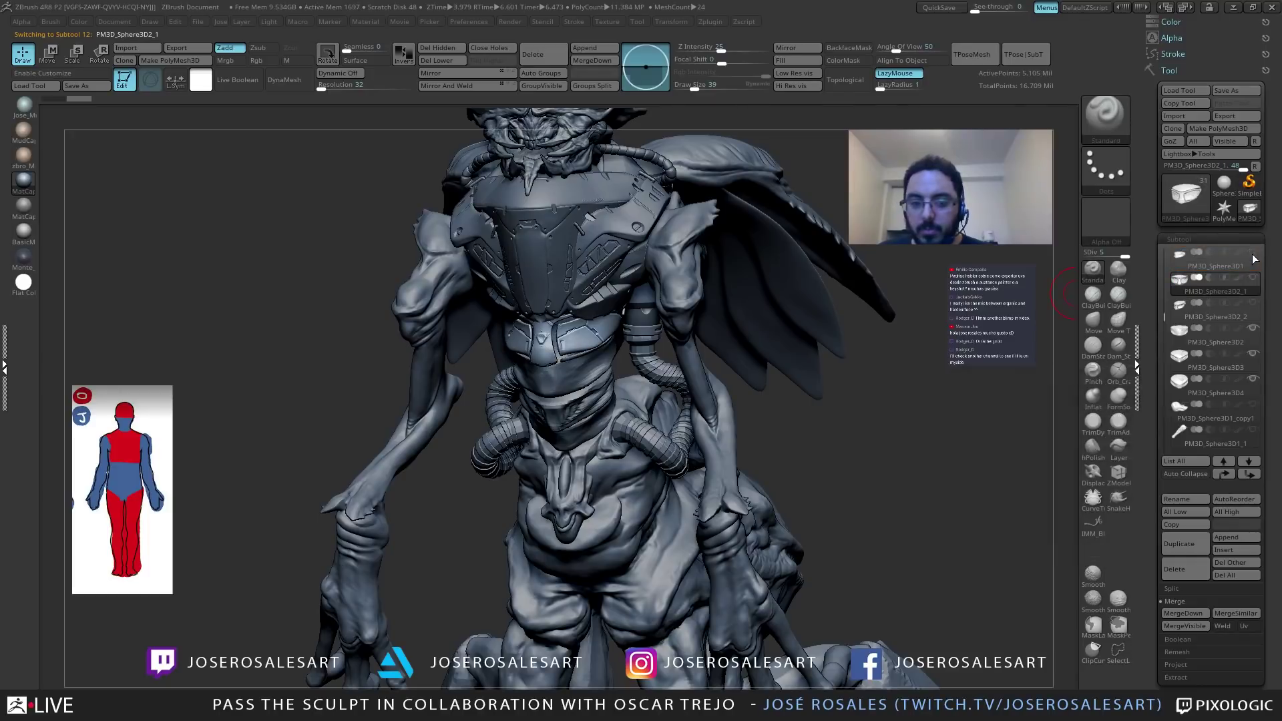
pyautogui.click(1252, 328)
pyautogui.click(1253, 353)
pyautogui.click(1251, 380)
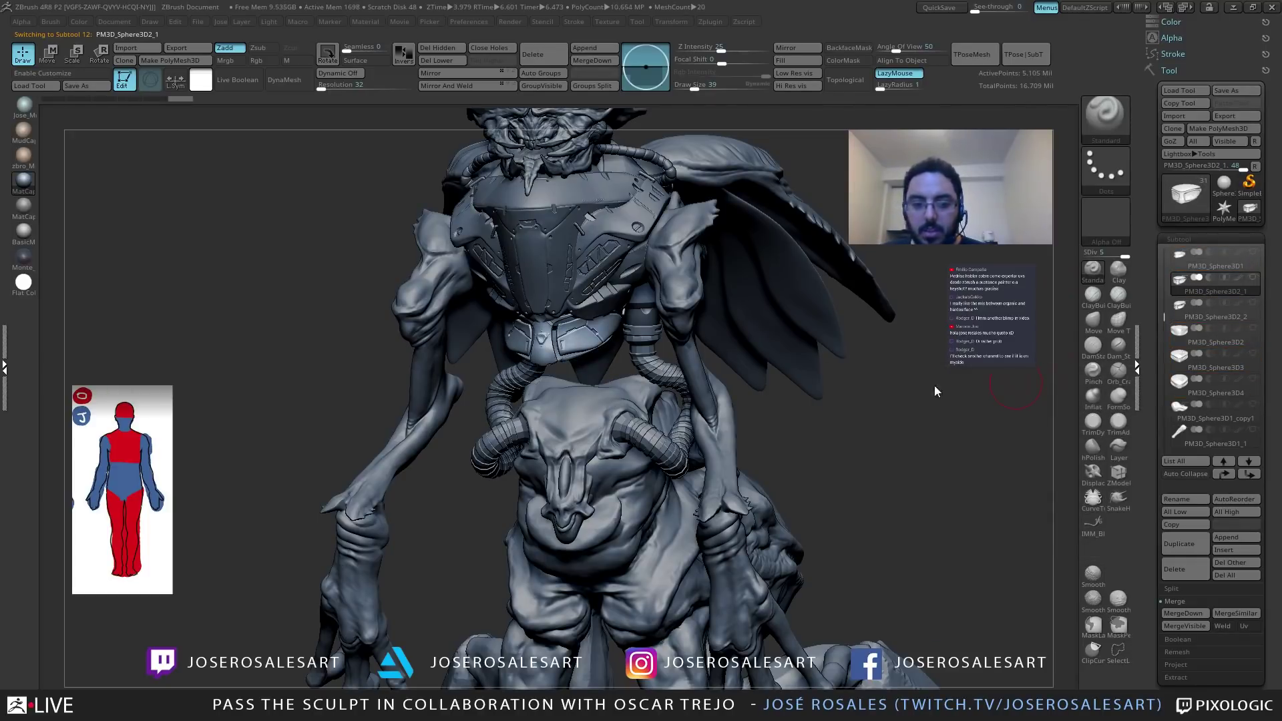
# Duplicate the abdomen segment PM3D_Sphere3D1, hide the copy and make the original the active subtool.
pyautogui.moveTo(767, 373); pyautogui.dragTo(874, 294)
pyautogui.keyDown('alt'); pyautogui.click(532, 434); pyautogui.keyUp('alt')
pyautogui.moveTo(532, 434); pyautogui.dragTo(767, 300)
pyautogui.keyDown('alt'); pyautogui.click(621, 430); pyautogui.keyUp('alt')
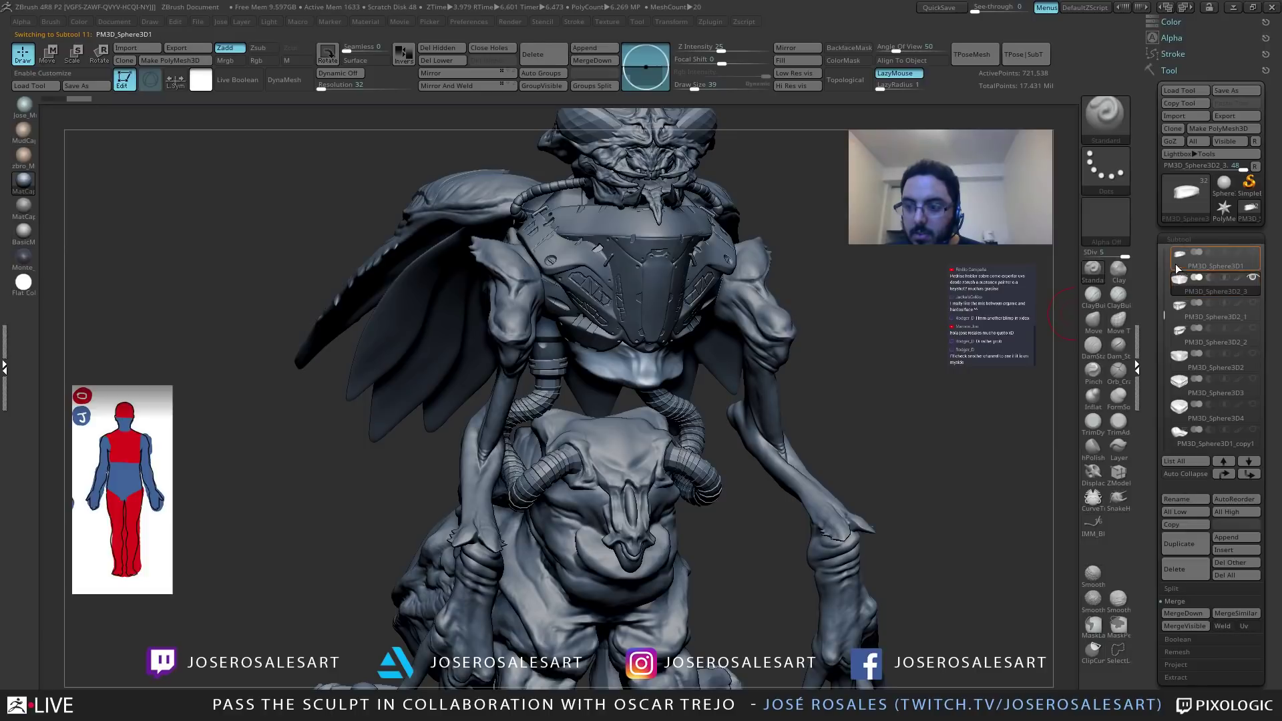
pyautogui.click(1221, 259)
pyautogui.click(1254, 279)
# Switch to the SnakeHook brush for reshaping the abdomen segment under the chest armour.
pyautogui.moveTo(864, 363); pyautogui.dragTo(654, 361)
pyautogui.moveTo(867, 554)
pyautogui.mouseDown()
pyautogui.moveTo(511, 312)
pyautogui.moveTo(555, 352)
pyautogui.moveTo(695, 387)
pyautogui.moveTo(641, 358)
pyautogui.moveTo(639, 480)
pyautogui.moveTo(565, 458)
pyautogui.moveTo(610, 455)
pyautogui.moveTo(681, 348)
pyautogui.mouseUp()
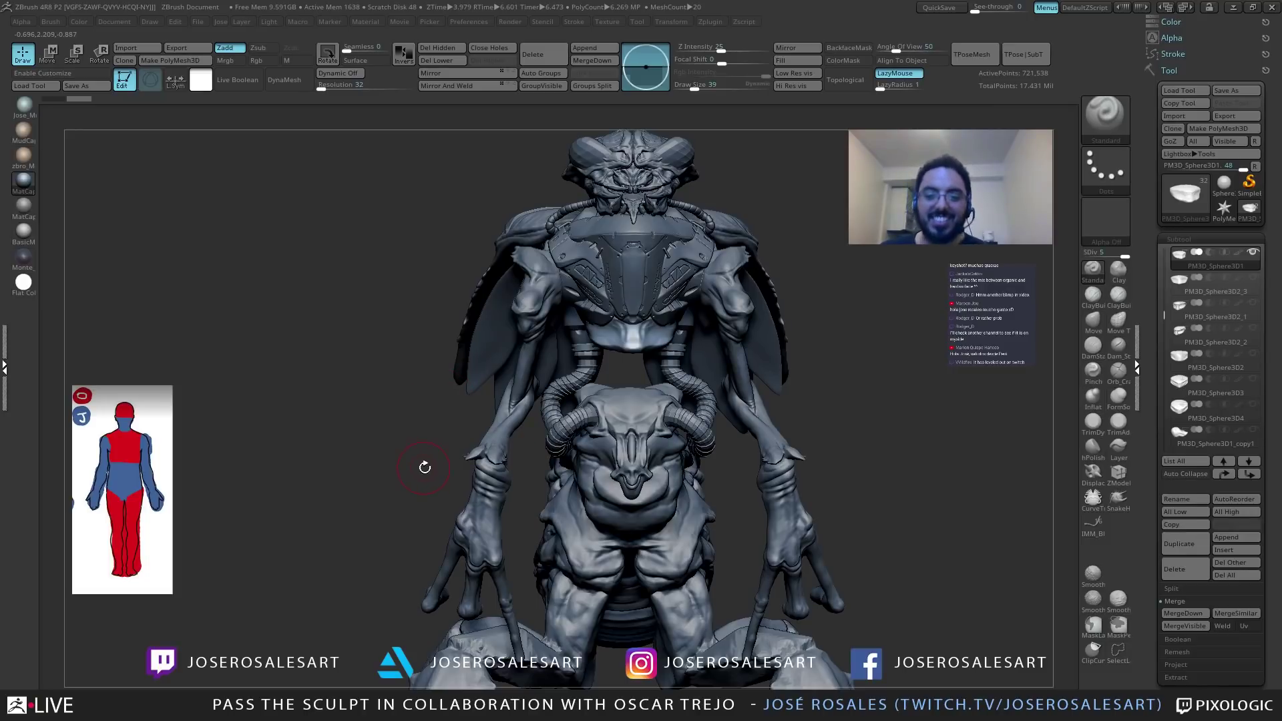
pyautogui.moveTo(472, 424)
pyautogui.mouseDown()
pyautogui.moveTo(593, 379)
pyautogui.moveTo(703, 422)
pyautogui.mouseUp()
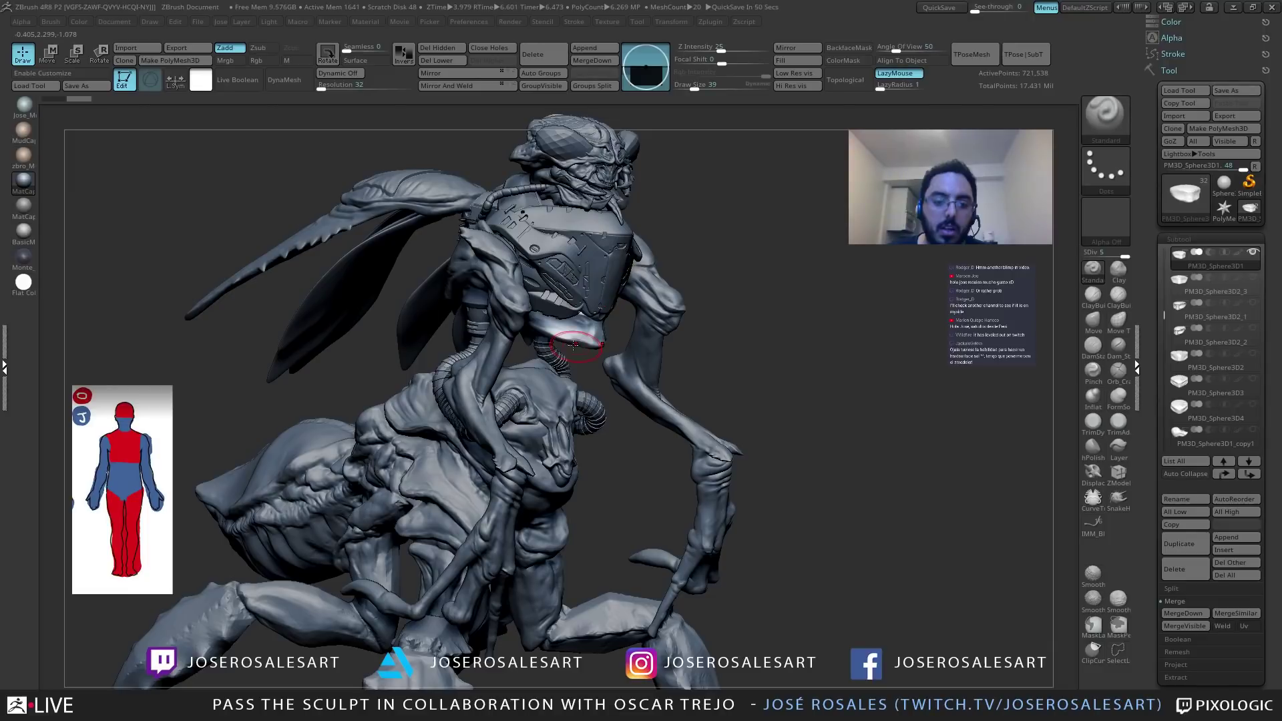
pyautogui.moveTo(575, 344)
pyautogui.keyDown('shift'); pyautogui.mouseDown()
pyautogui.moveTo(554, 332)
pyautogui.moveTo(586, 323)
pyautogui.moveTo(517, 291)
pyautogui.moveTo(643, 263)
pyautogui.moveTo(729, 470)
pyautogui.mouseUp(); pyautogui.keyUp('shift')
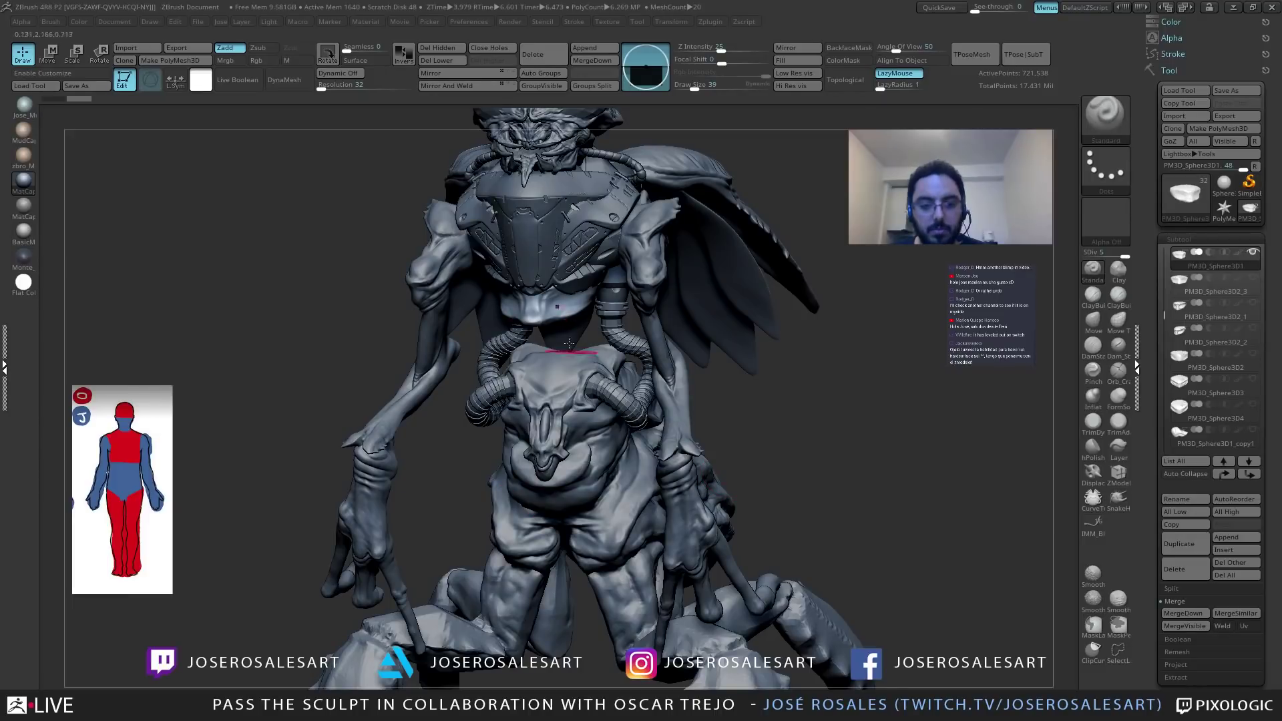
pyautogui.moveTo(549, 318); pyautogui.dragTo(565, 315)
pyautogui.keyDown('ctrl'); pyautogui.moveTo(565, 315); pyautogui.dragTo(575, 319, button='right'); pyautogui.keyUp('ctrl')
pyautogui.press('b')
pyautogui.press('s')
pyautogui.press('h')
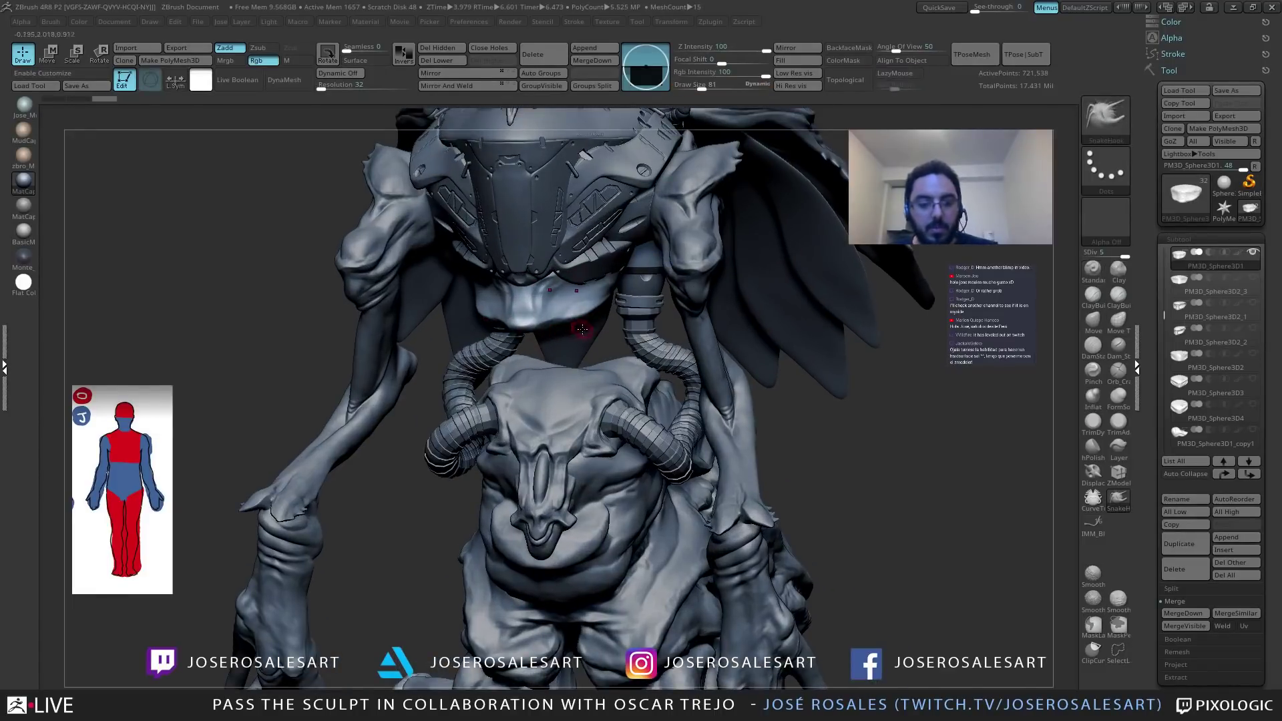
pyautogui.click(336, 76)
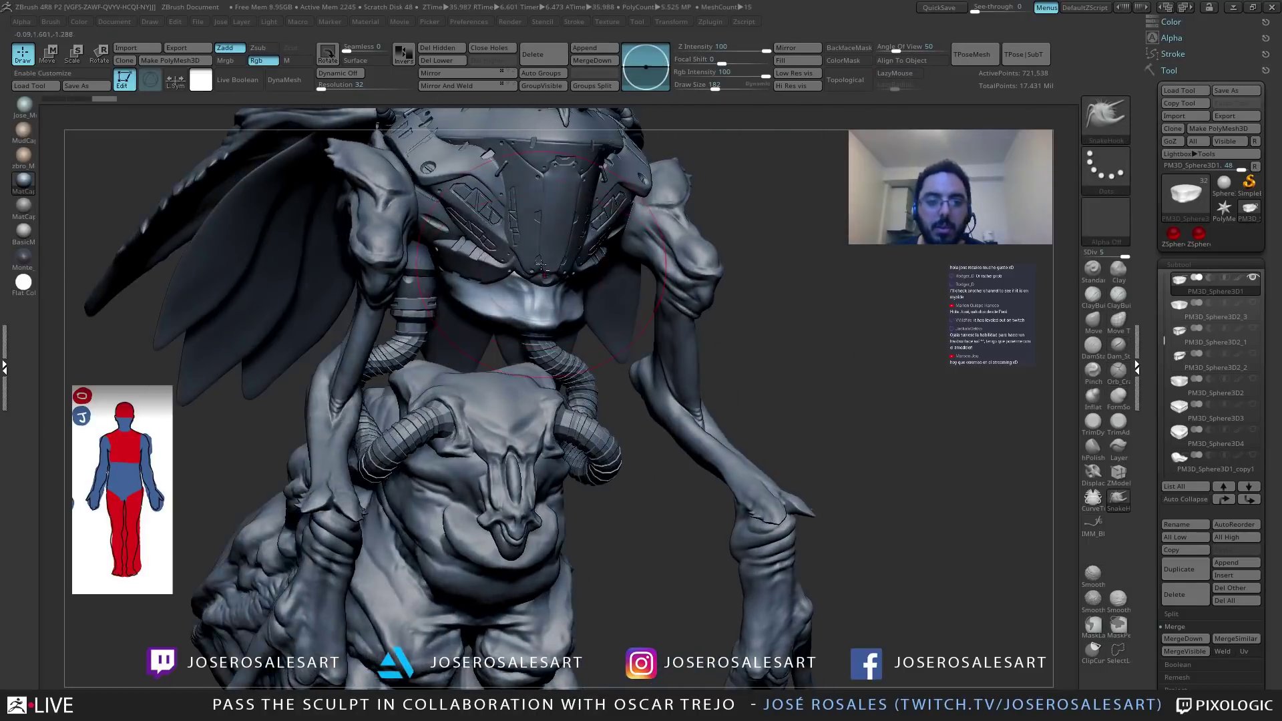
# Reduce the SnakeHook brush's draw size to 69.
pyautogui.keyDown('alt'); pyautogui.moveTo(541, 264); pyautogui.dragTo(519, 344, button='right'); pyautogui.keyUp('alt')
pyautogui.press('s')
pyautogui.moveTo(555, 337); pyautogui.dragTo(544, 337)
pyautogui.moveTo(531, 344)
pyautogui.mouseDown(button='right')
pyautogui.moveTo(584, 315)
pyautogui.moveTo(441, 347)
pyautogui.mouseUp(button='right')
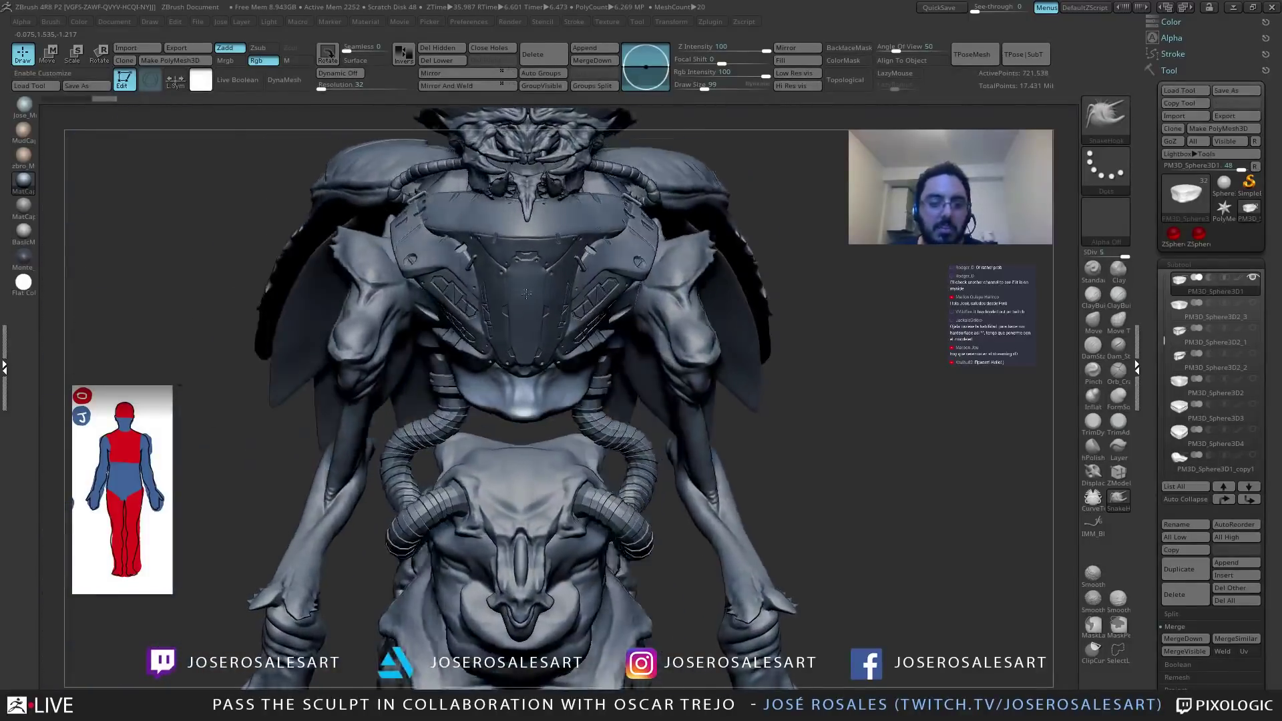
pyautogui.moveTo(396, 422)
pyautogui.mouseDown(button='right')
pyautogui.moveTo(453, 356)
pyautogui.moveTo(396, 314)
pyautogui.moveTo(399, 264)
pyautogui.moveTo(470, 279)
pyautogui.mouseUp(button='right')
pyautogui.press('[')
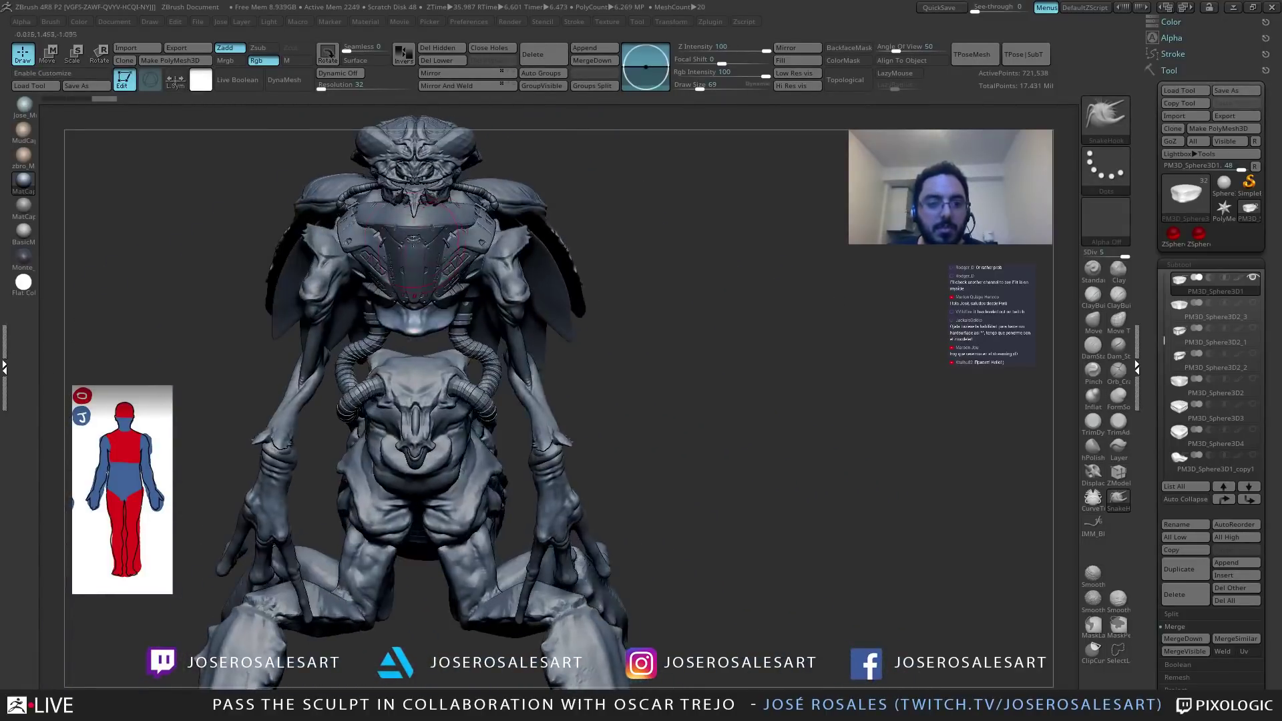
# Stretch the abdomen segment down from under the chest armour into a long tapered shape with SnakeHook, ending at draw size 104.
pyautogui.moveTo(481, 296)
pyautogui.mouseDown(button='right')
pyautogui.moveTo(485, 343)
pyautogui.moveTo(458, 376)
pyautogui.mouseUp(button='right')
pyautogui.press('s')
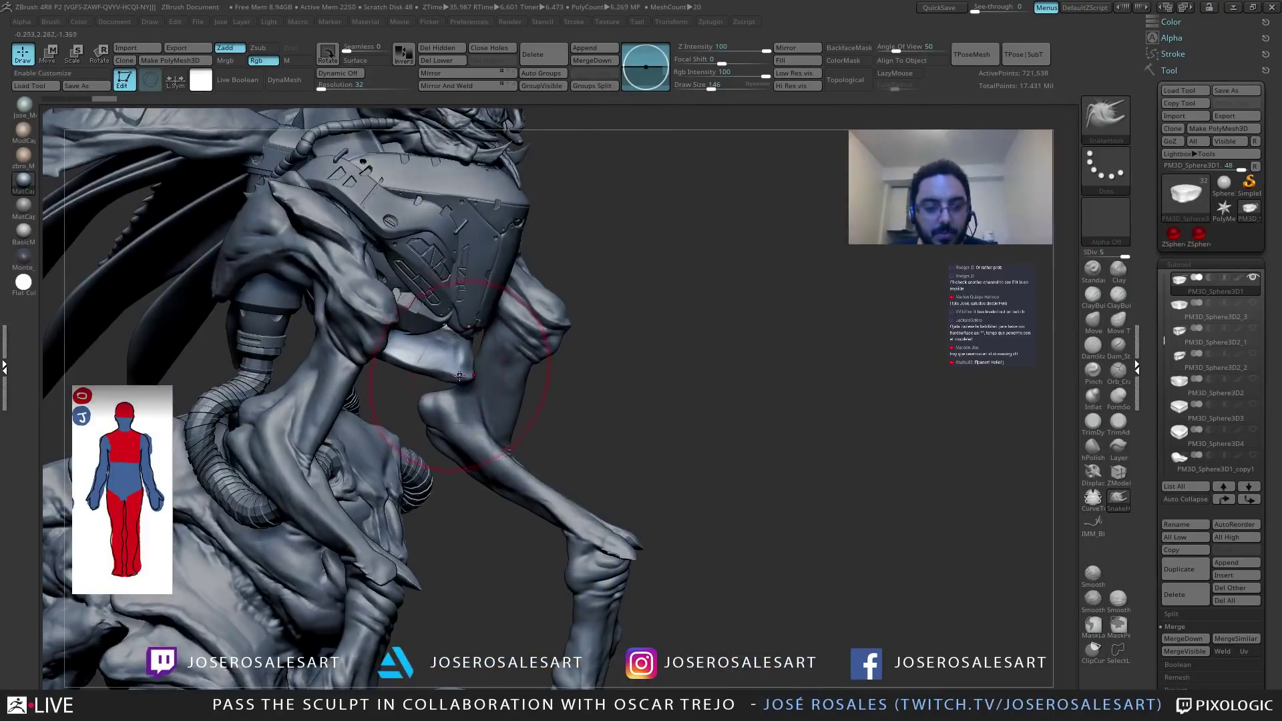
pyautogui.moveTo(475, 421)
pyautogui.keyDown('alt'); pyautogui.mouseDown(button='right')
pyautogui.moveTo(422, 376)
pyautogui.moveTo(428, 388)
pyautogui.mouseUp(button='right'); pyautogui.keyUp('alt')
pyautogui.press('s')
pyautogui.moveTo(458, 362); pyautogui.dragTo(453, 361)
pyautogui.moveTo(461, 415); pyautogui.dragTo(462, 430)
pyautogui.moveTo(467, 394); pyautogui.dragTo(417, 375, button='right')
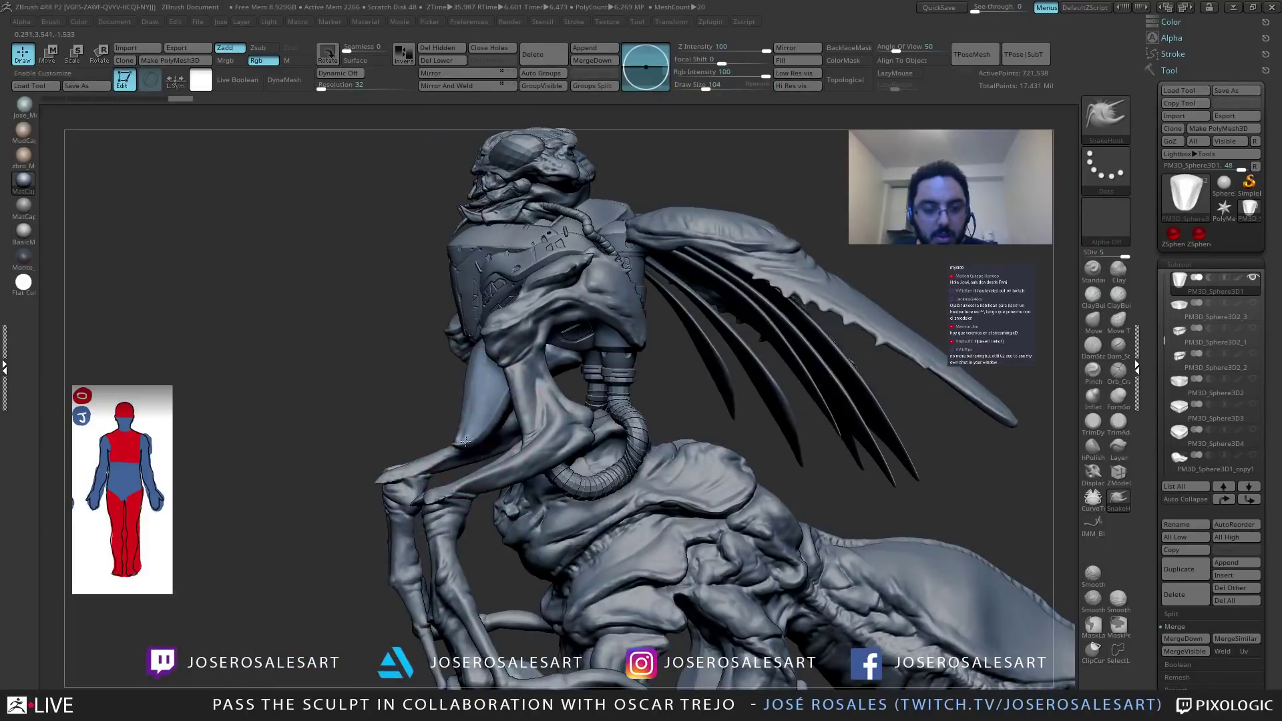
pyautogui.moveTo(471, 453); pyautogui.dragTo(352, 292, button='right')
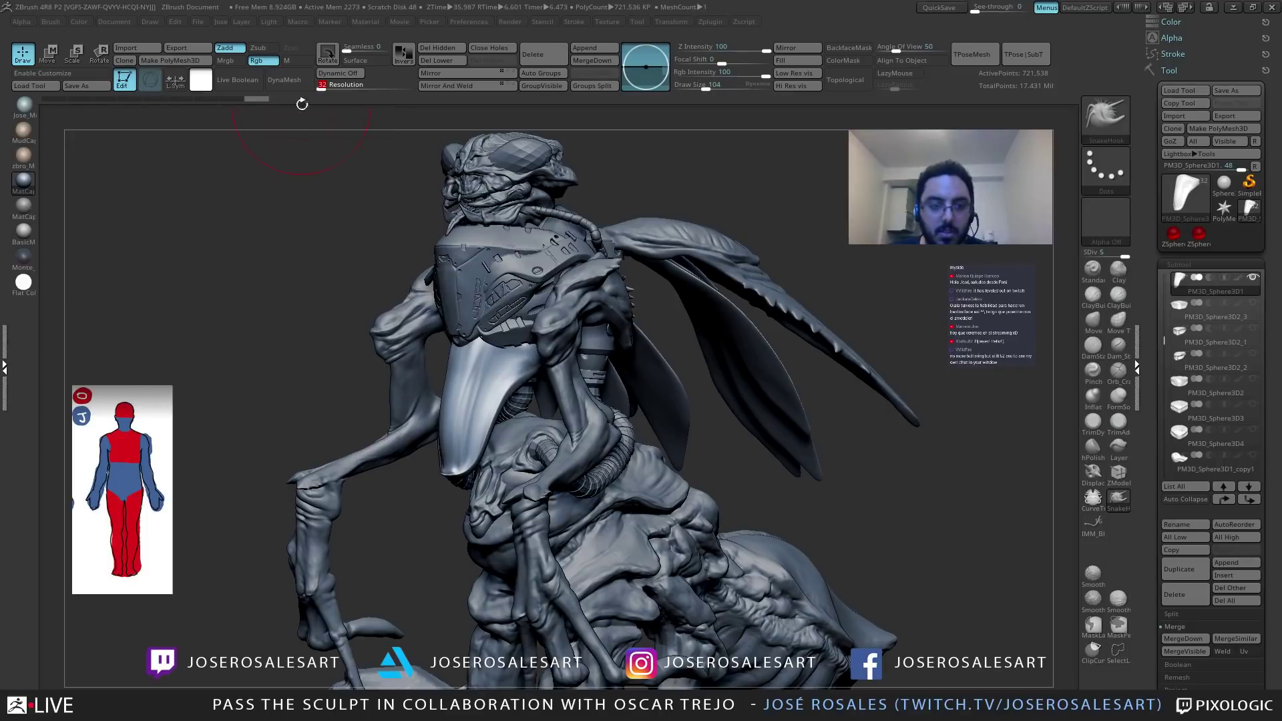
# Enable DynaMesh at resolution 32 on the abdomen segment, declining to freeze the subdivision levels.
pyautogui.click(284, 80)
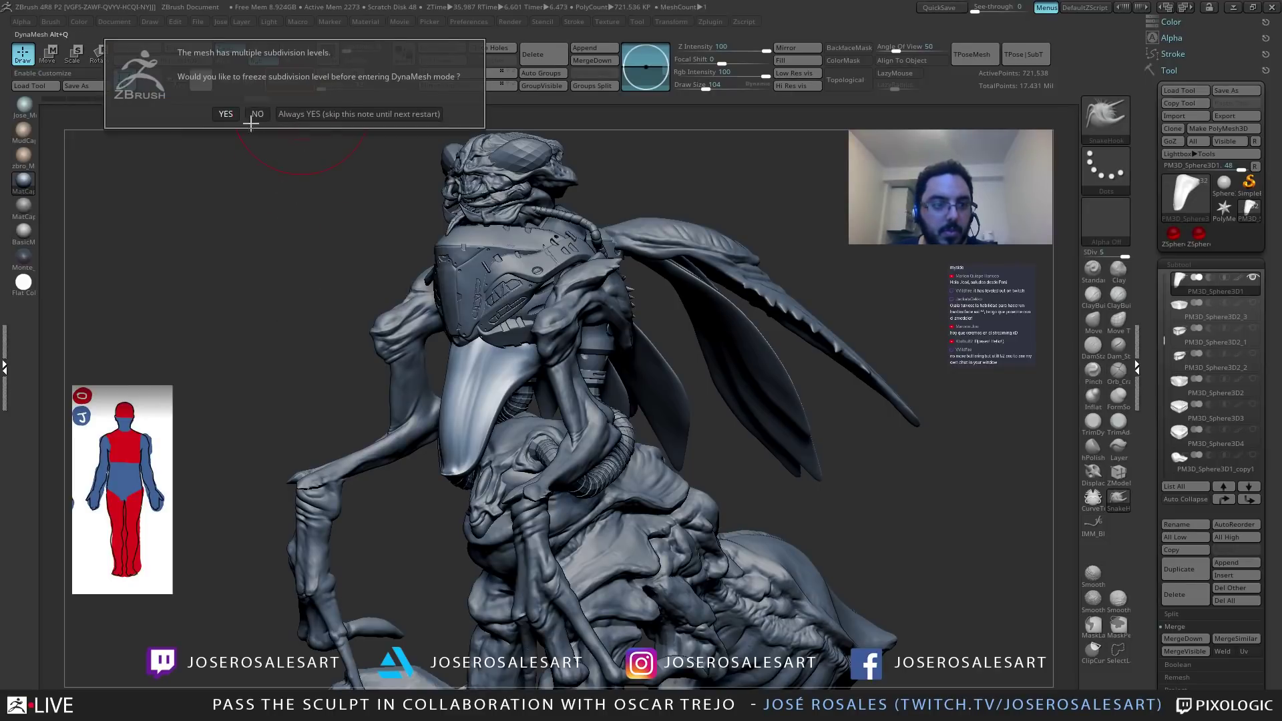
pyautogui.click(257, 114)
pyautogui.moveTo(363, 434)
pyautogui.mouseDown(button='right')
pyautogui.moveTo(478, 466)
pyautogui.moveTo(600, 460)
pyautogui.moveTo(708, 477)
pyautogui.moveTo(661, 460)
pyautogui.moveTo(468, 466)
pyautogui.mouseUp(button='right')
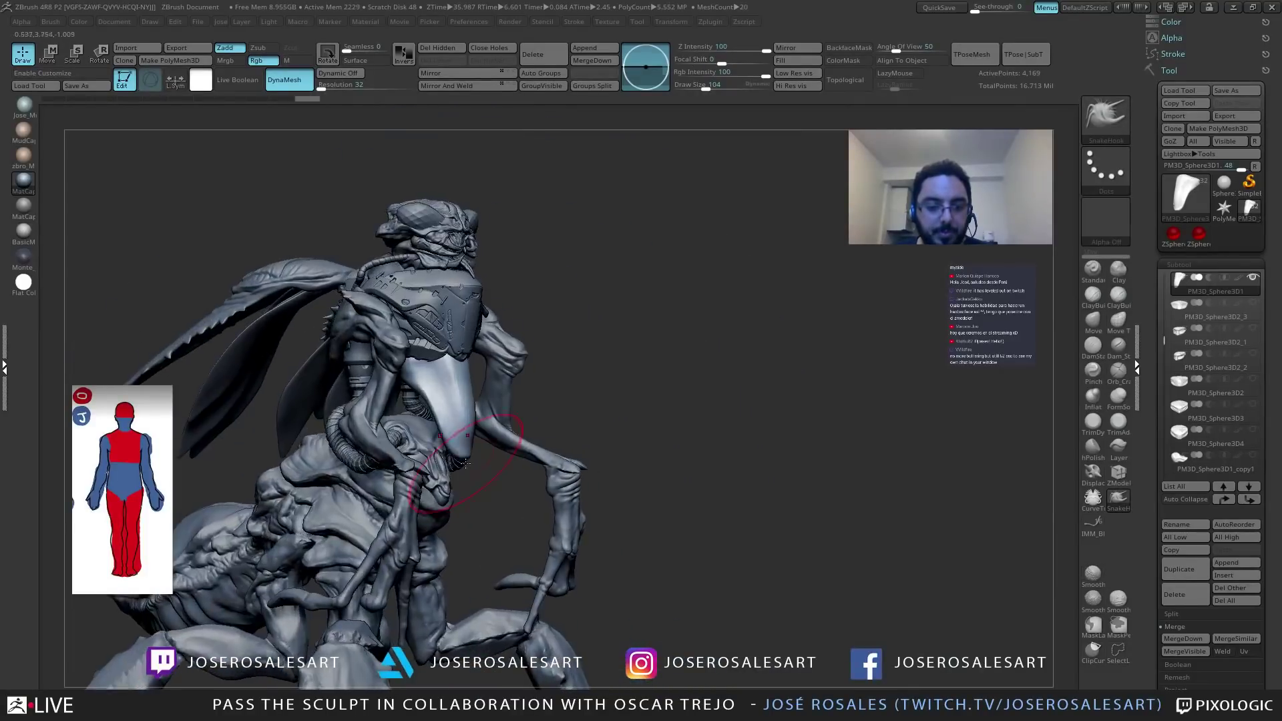
# Hide the arm subtool beside the torso and make the abdomen segment PM3D_Sphere3D1 active again.
pyautogui.moveTo(429, 402)
pyautogui.mouseDown(button='right')
pyautogui.moveTo(467, 378)
pyautogui.moveTo(435, 414)
pyautogui.moveTo(525, 391)
pyautogui.moveTo(528, 412)
pyautogui.mouseUp(button='right')
pyautogui.keyDown('alt'); pyautogui.click(544, 371); pyautogui.keyUp('alt')
pyautogui.click(1181, 313)
pyautogui.click(1252, 277)
pyautogui.moveTo(527, 413)
pyautogui.mouseDown(button='right')
pyautogui.moveTo(360, 407)
pyautogui.moveTo(540, 370)
pyautogui.moveTo(544, 338)
pyautogui.moveTo(521, 344)
pyautogui.moveTo(541, 346)
pyautogui.mouseUp(button='right')
pyautogui.keyDown('alt'); pyautogui.click(370, 417); pyautogui.keyUp('alt')
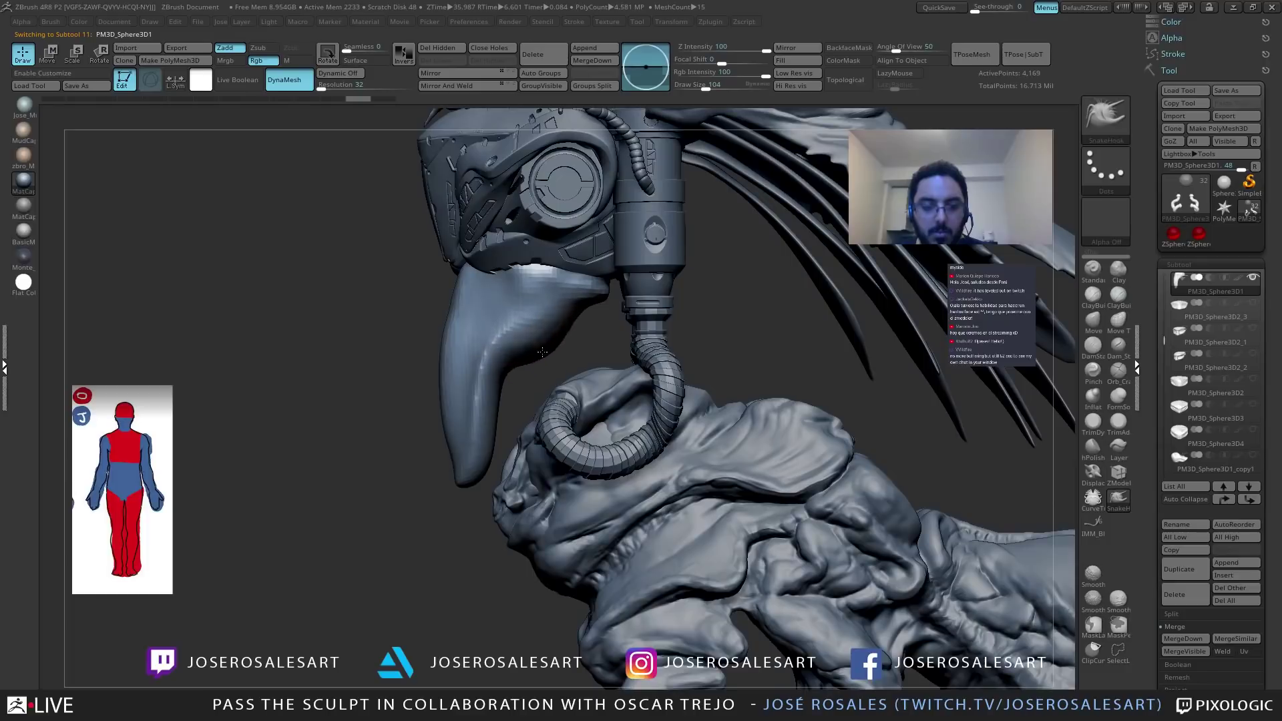
# Pull the abdomen segment's rear edge down and widen its lower tip toward the lower body, and smooth the surface.
pyautogui.moveTo(578, 324)
pyautogui.mouseDown()
pyautogui.moveTo(604, 332)
pyautogui.moveTo(583, 371)
pyautogui.mouseUp()
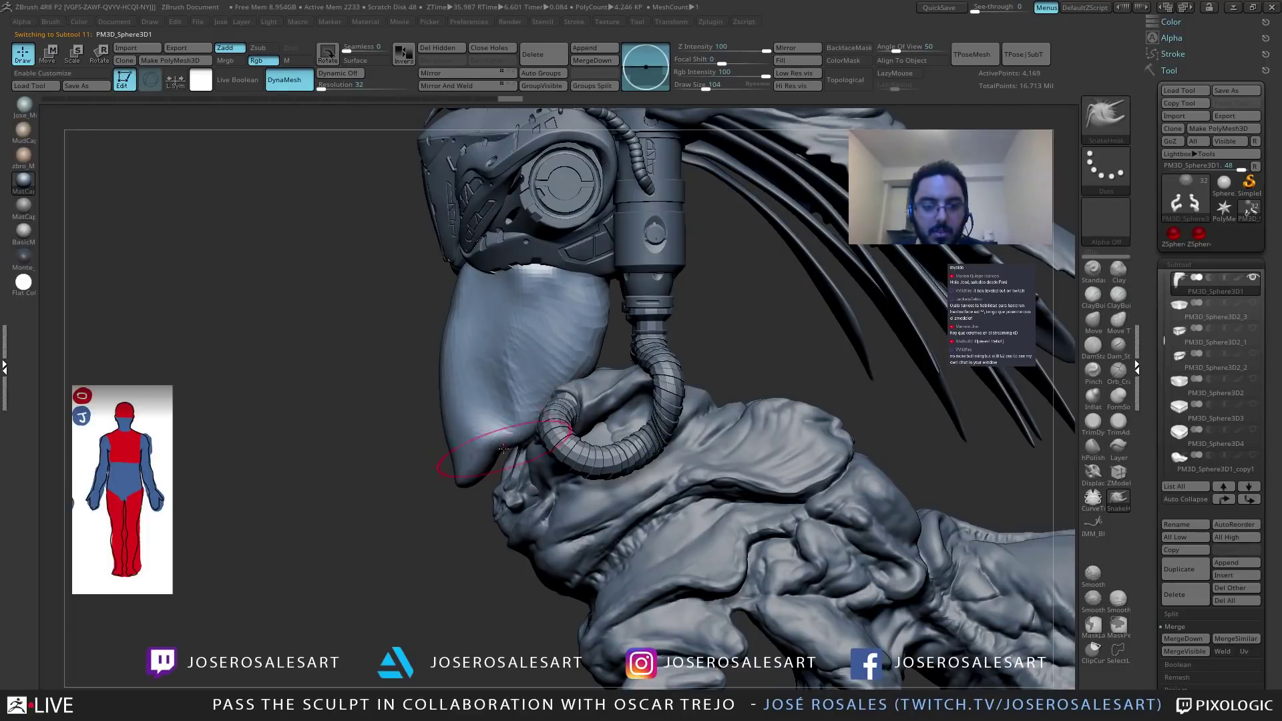
pyautogui.moveTo(482, 462); pyautogui.dragTo(478, 446)
pyautogui.moveTo(427, 461)
pyautogui.mouseDown(button='right')
pyautogui.moveTo(487, 460)
pyautogui.moveTo(455, 464)
pyautogui.mouseUp(button='right')
pyautogui.moveTo(471, 486)
pyautogui.mouseDown()
pyautogui.moveTo(475, 461)
pyautogui.moveTo(530, 441)
pyautogui.mouseUp()
pyautogui.moveTo(500, 437); pyautogui.dragTo(574, 431, button='right')
pyautogui.moveTo(478, 391)
pyautogui.keyDown('shift'); pyautogui.mouseDown()
pyautogui.moveTo(479, 422)
pyautogui.moveTo(486, 403)
pyautogui.mouseUp(); pyautogui.keyUp('shift')
# Sculpt the abdomen segment's front below the chest armour with ClayBuildup at draw size 54.
pyautogui.press('1')
pyautogui.press('s')
pyautogui.moveTo(468, 434)
pyautogui.keyDown('ctrl'); pyautogui.mouseDown(button='right')
pyautogui.moveTo(427, 401)
pyautogui.moveTo(485, 405)
pyautogui.moveTo(489, 387)
pyautogui.moveTo(518, 377)
pyautogui.moveTo(525, 396)
pyautogui.moveTo(487, 385)
pyautogui.moveTo(502, 393)
pyautogui.moveTo(470, 407)
pyautogui.moveTo(584, 392)
pyautogui.moveTo(498, 404)
pyautogui.moveTo(533, 406)
pyautogui.moveTo(452, 364)
pyautogui.mouseUp(button='right'); pyautogui.keyUp('ctrl')
pyautogui.press('shift')
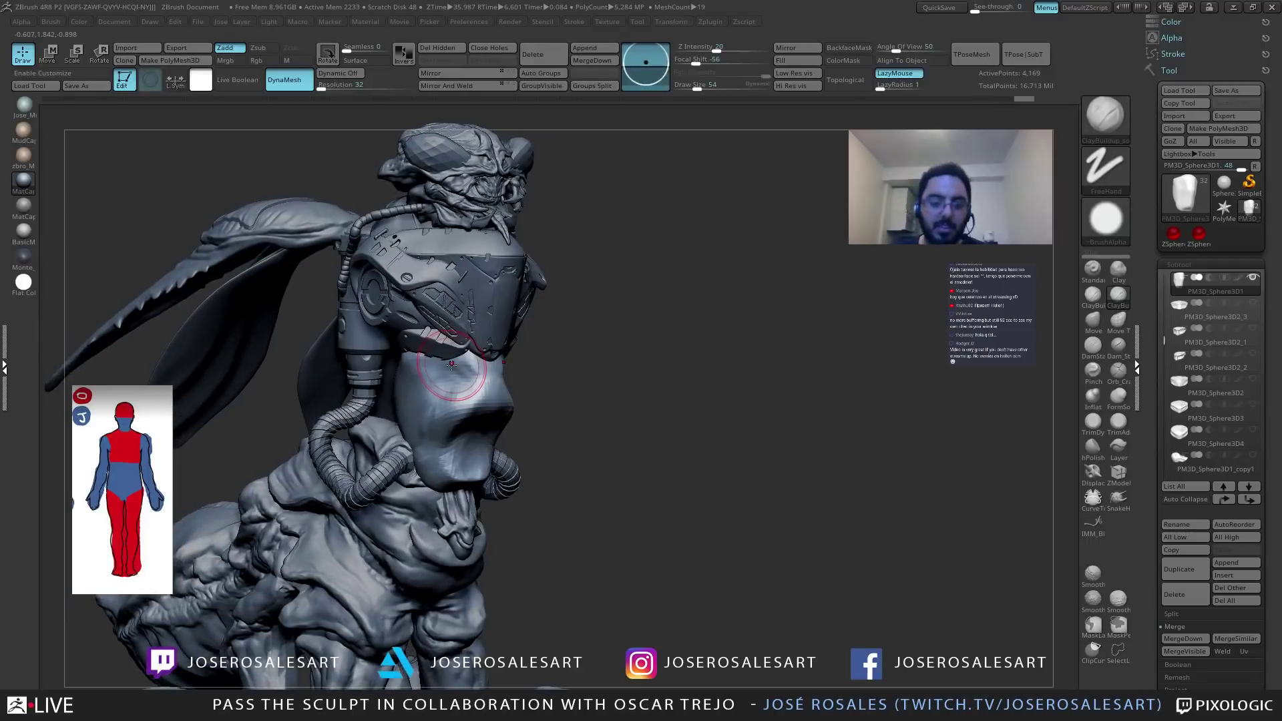
# Hide the wing subtools PM3D_Sphere3D1_4 and PM3D_Sphere3D1_7 and the shoulder plate PM3D_Cube3D1.
pyautogui.moveTo(366, 350)
pyautogui.mouseDown(button='right')
pyautogui.moveTo(414, 361)
pyautogui.moveTo(427, 414)
pyautogui.moveTo(444, 400)
pyautogui.moveTo(511, 396)
pyautogui.moveTo(413, 454)
pyautogui.moveTo(338, 463)
pyautogui.moveTo(378, 435)
pyautogui.moveTo(287, 399)
pyautogui.moveTo(394, 434)
pyautogui.mouseUp(button='right')
pyautogui.keyDown('alt'); pyautogui.click(564, 384); pyautogui.keyUp('alt')
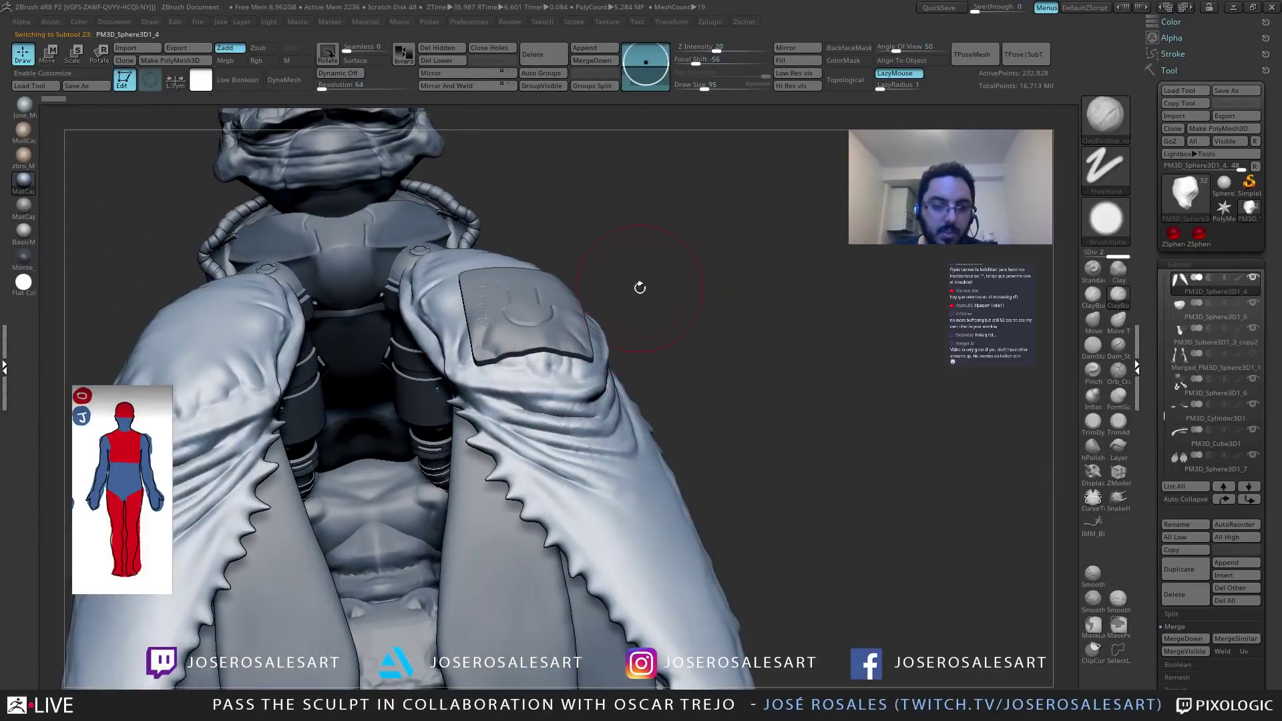
pyautogui.click(1195, 310)
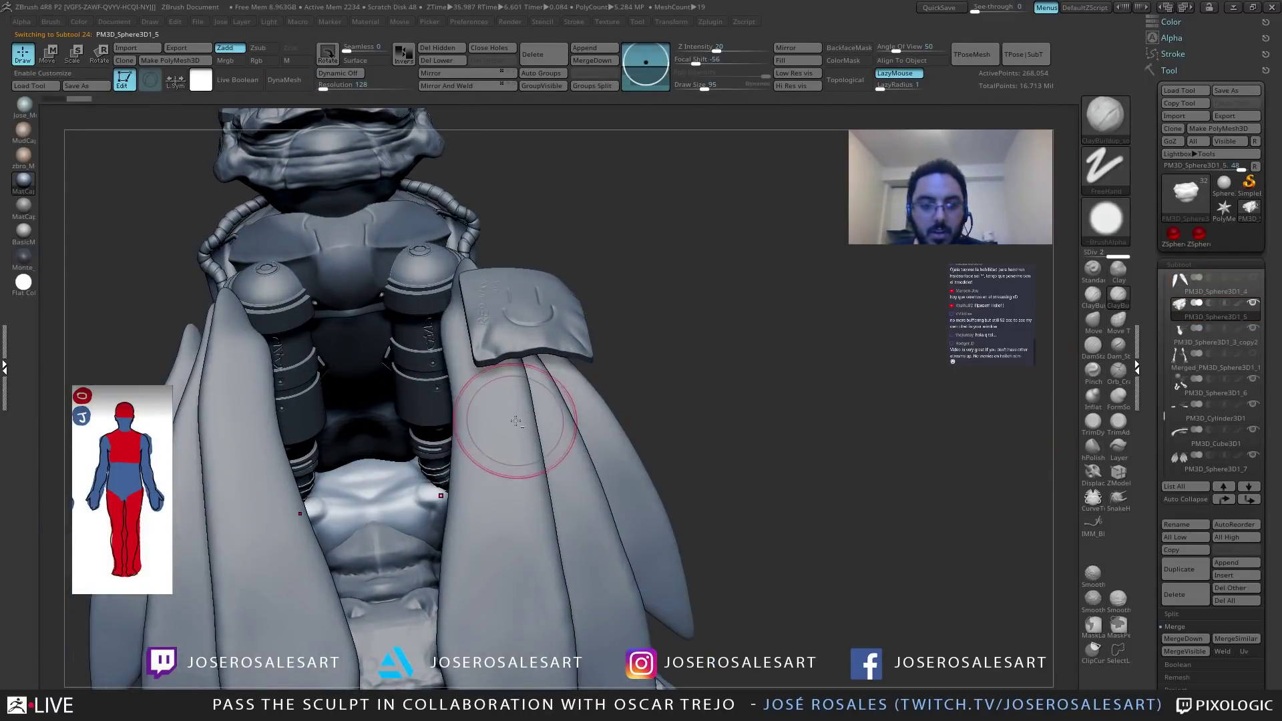
pyautogui.keyDown('alt'); pyautogui.click(514, 423); pyautogui.keyUp('alt')
pyautogui.click(1200, 316)
pyautogui.click(1252, 277)
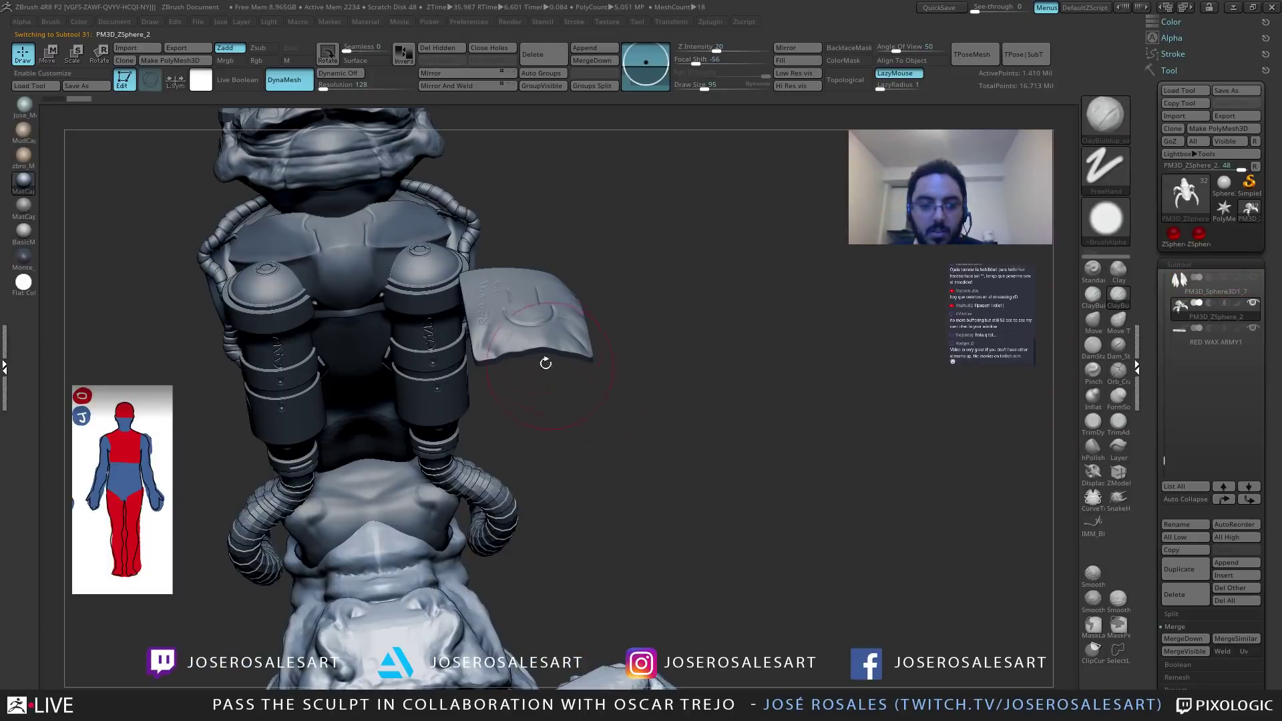
pyautogui.keyDown('alt'); pyautogui.click(568, 337); pyautogui.keyUp('alt')
pyautogui.click(1232, 308)
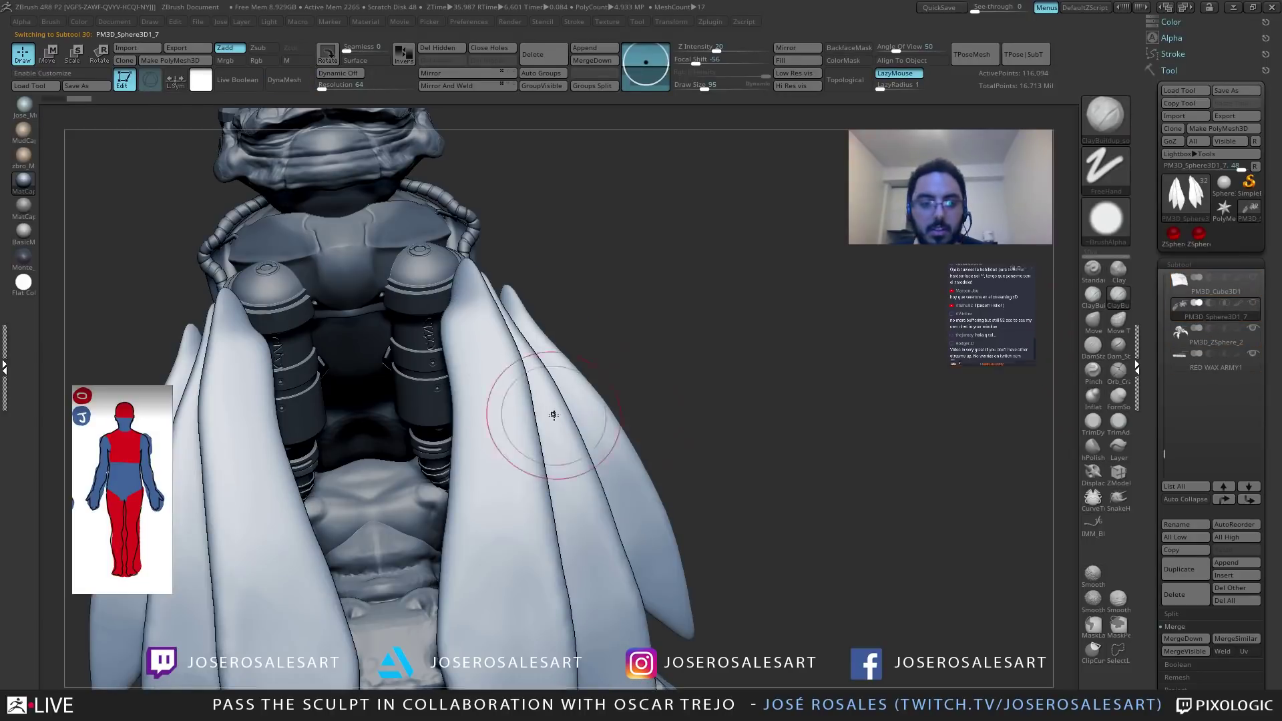
pyautogui.keyDown('alt'); pyautogui.click(406, 469); pyautogui.keyUp('alt')
# Reactivate the abdomen segment PM3D_Sphere3D1 and smooth its front and sides into a cleaner tapering form.
pyautogui.moveTo(534, 461); pyautogui.dragTo(267, 446)
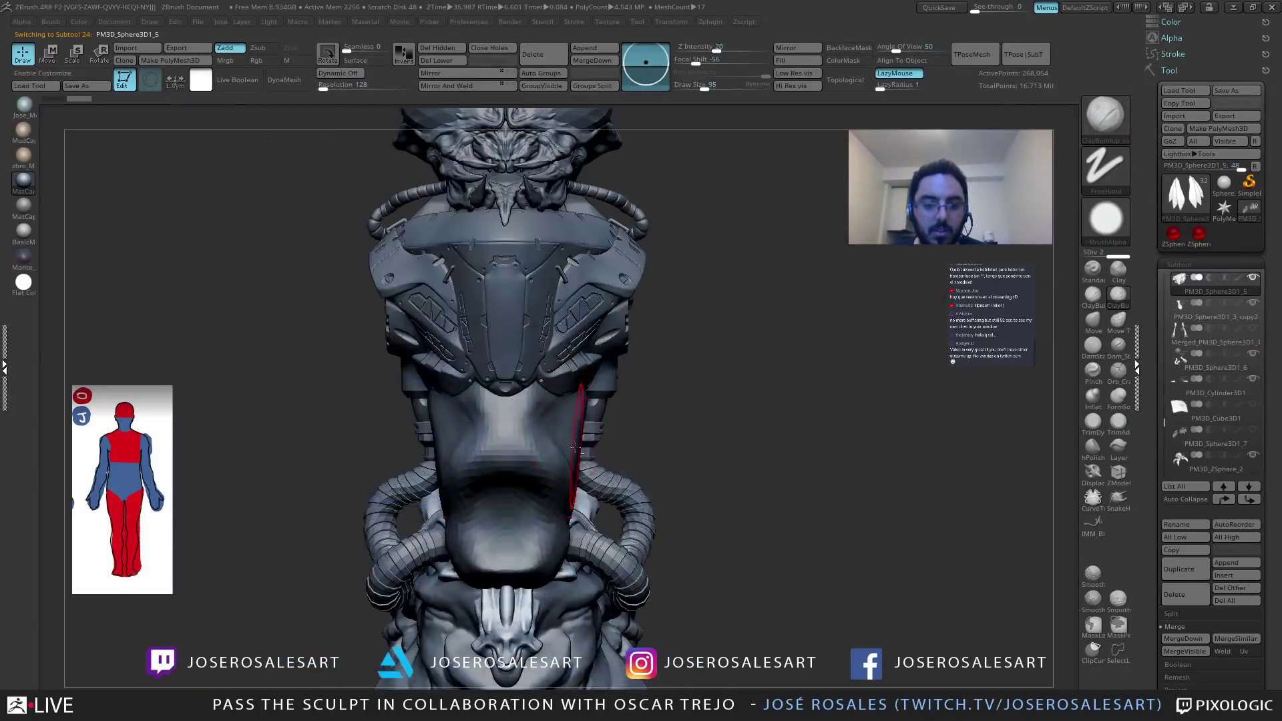
pyautogui.moveTo(528, 453)
pyautogui.keyDown('ctrl'); pyautogui.mouseDown(button='right')
pyautogui.moveTo(537, 374)
pyautogui.moveTo(458, 395)
pyautogui.moveTo(649, 479)
pyautogui.moveTo(664, 459)
pyautogui.mouseUp(button='right'); pyautogui.keyUp('ctrl')
pyautogui.moveTo(594, 441)
pyautogui.keyDown('ctrl'); pyautogui.mouseDown(button='right')
pyautogui.moveTo(624, 464)
pyautogui.moveTo(557, 445)
pyautogui.moveTo(589, 438)
pyautogui.moveTo(490, 321)
pyautogui.mouseUp(button='right'); pyautogui.keyUp('ctrl')
pyautogui.moveTo(546, 553)
pyautogui.mouseDown(button='right')
pyautogui.moveTo(594, 576)
pyautogui.moveTo(492, 410)
pyautogui.moveTo(508, 424)
pyautogui.moveTo(462, 441)
pyautogui.mouseUp(button='right')
pyautogui.keyDown('alt'); pyautogui.click(599, 604); pyautogui.keyUp('alt')
pyautogui.hotkey('shift', 's')
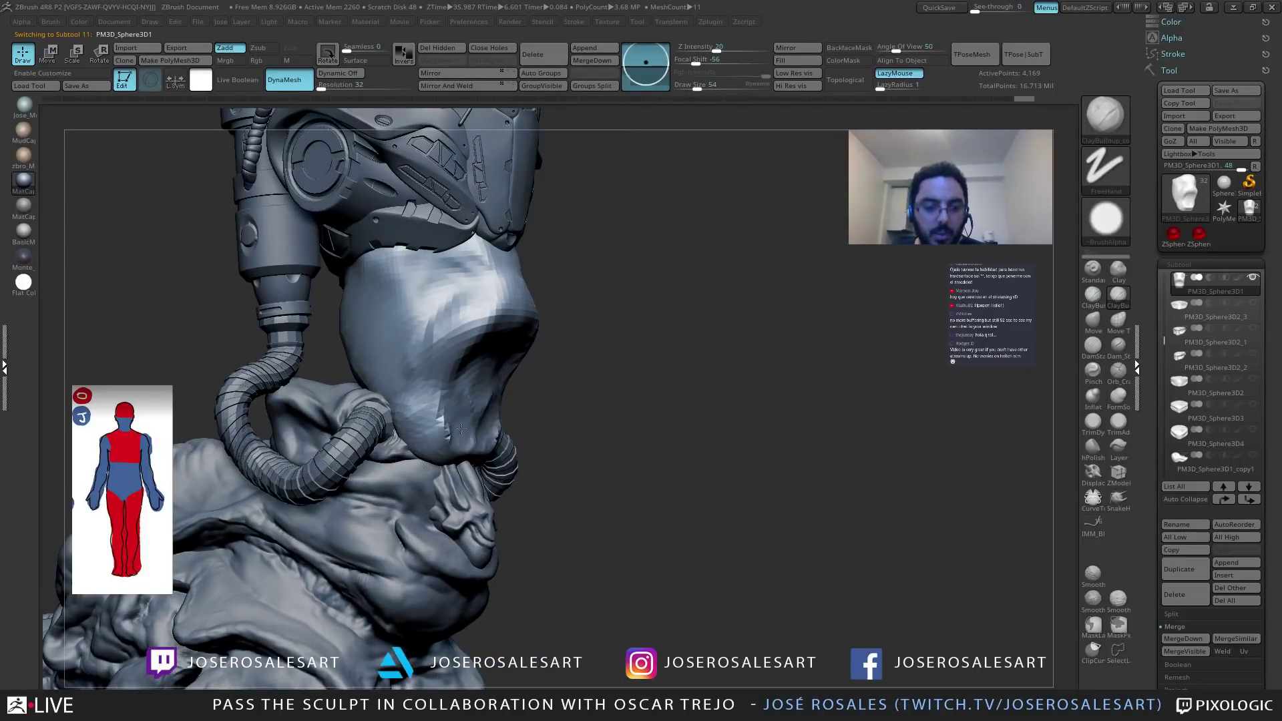
pyautogui.keyDown('shift'); pyautogui.moveTo(494, 353); pyautogui.dragTo(478, 332, button='right'); pyautogui.keyUp('shift')
pyautogui.moveTo(478, 333)
pyautogui.keyDown('shift'); pyautogui.mouseDown()
pyautogui.moveTo(494, 400)
pyautogui.moveTo(458, 253)
pyautogui.mouseUp(); pyautogui.keyUp('shift')
pyautogui.moveTo(458, 254); pyautogui.dragTo(550, 195, button='right')
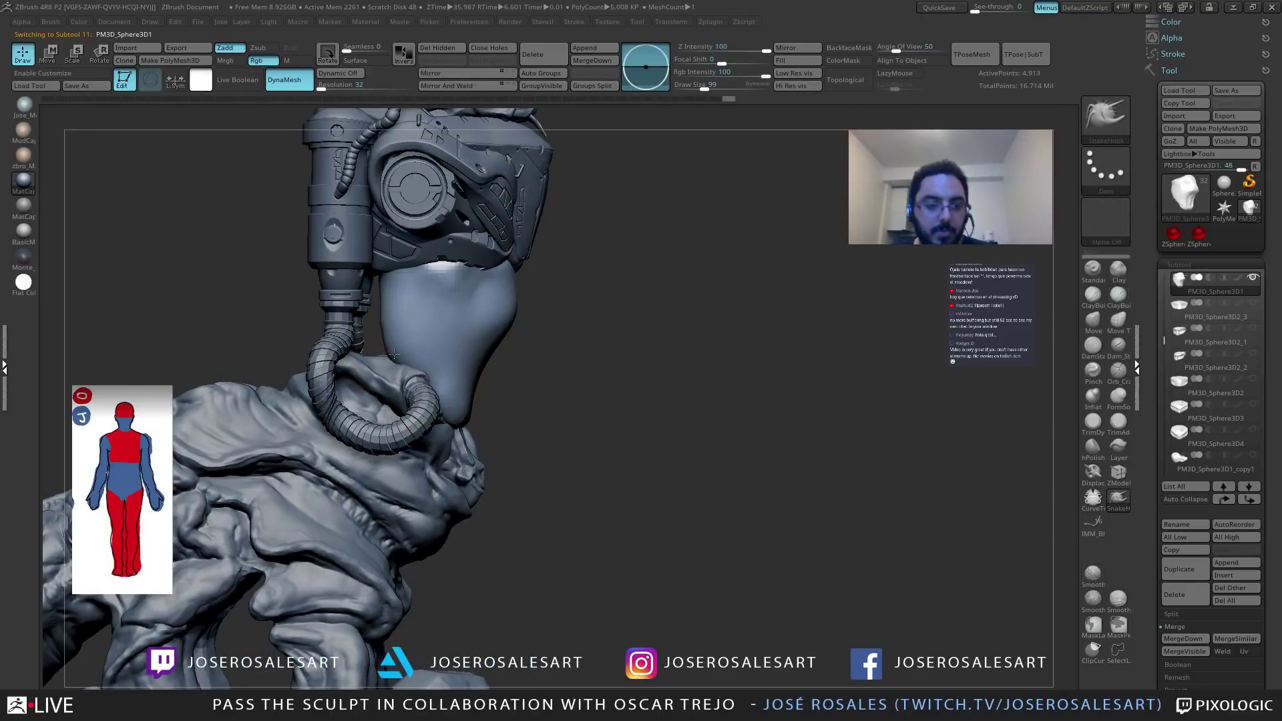
# Build up the abdomen segment's back between the two cylinders with ClayBuildup at draw size 62, using backface masking.
pyautogui.moveTo(398, 349); pyautogui.dragTo(328, 363, button='right')
pyautogui.press('b')
pyautogui.press('c')
pyautogui.press('b')
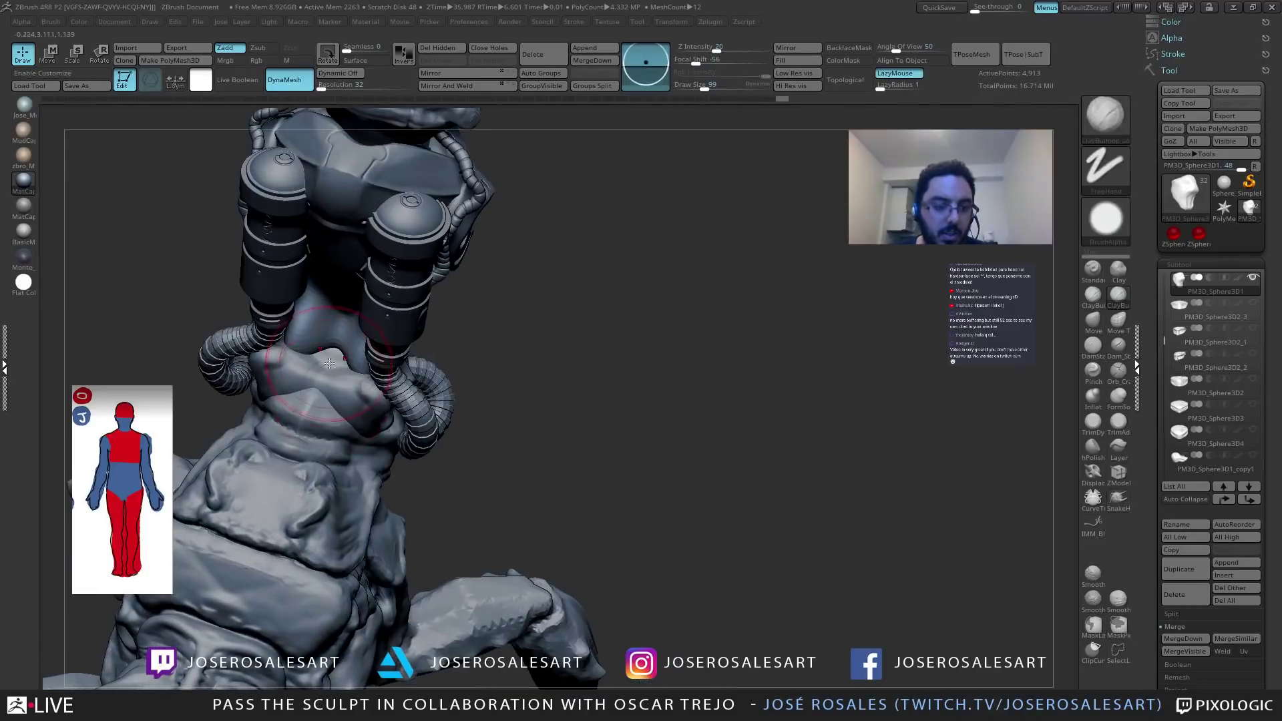
pyautogui.press('[')
pyautogui.press('[')
pyautogui.press('[')
pyautogui.moveTo(340, 365); pyautogui.dragTo(384, 304)
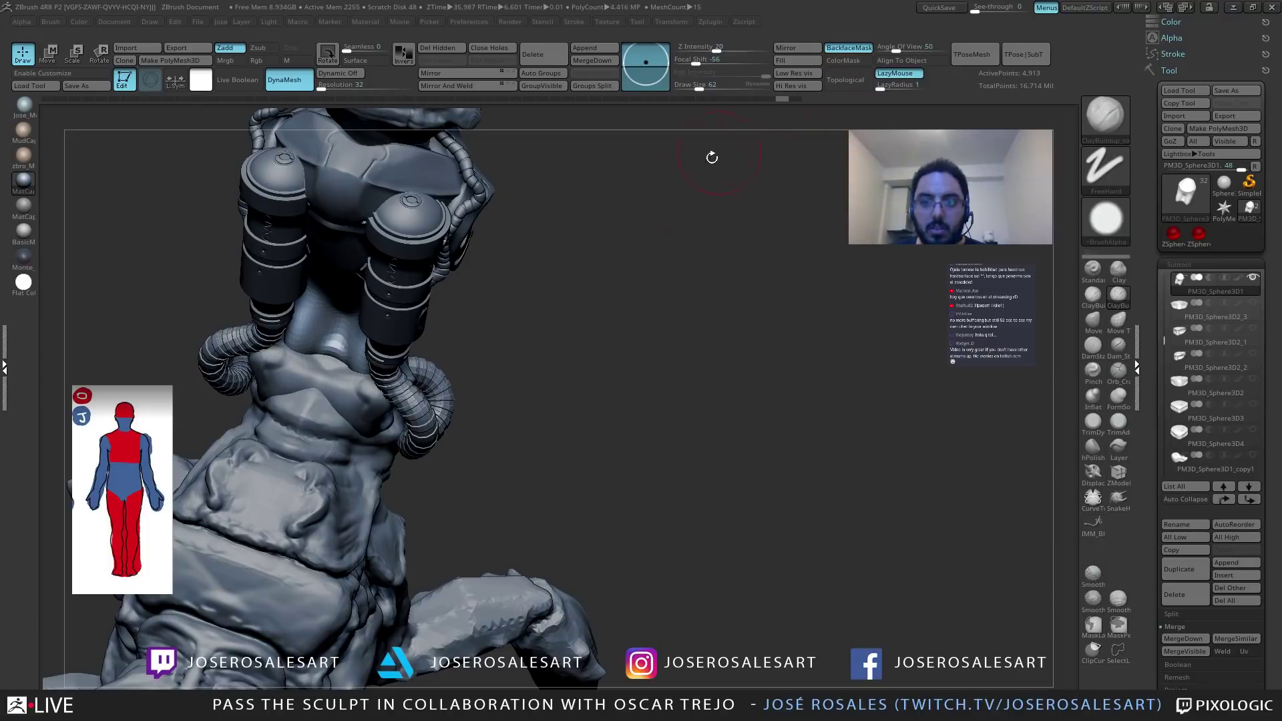
# Extend the back of the abdomen segment toward the lower body with SnakeHook and smooth it.
pyautogui.moveTo(306, 401); pyautogui.dragTo(321, 361, button='right')
pyautogui.press('b')
pyautogui.press('s')
pyautogui.press('h')
pyautogui.keyDown('shift'); pyautogui.moveTo(320, 360); pyautogui.dragTo(339, 331); pyautogui.keyUp('shift')
pyautogui.moveTo(334, 303); pyautogui.dragTo(388, 356, button='right')
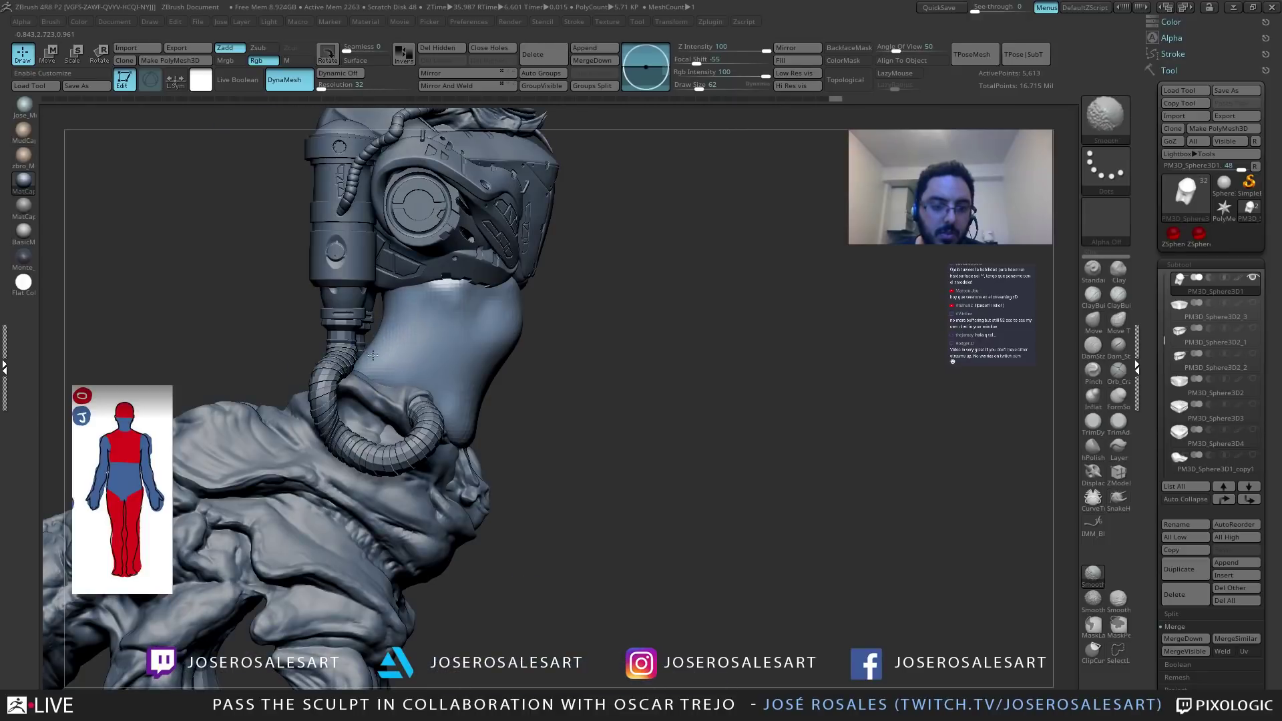
# Shape the abdomen segment's lower front with a smaller ClayBuildup brush and smooth the strokes.
pyautogui.moveTo(439, 310)
pyautogui.mouseDown(button='right')
pyautogui.moveTo(386, 331)
pyautogui.moveTo(423, 364)
pyautogui.moveTo(490, 382)
pyautogui.moveTo(451, 410)
pyautogui.moveTo(464, 405)
pyautogui.moveTo(450, 443)
pyautogui.moveTo(423, 426)
pyautogui.moveTo(420, 492)
pyautogui.moveTo(485, 489)
pyautogui.moveTo(499, 469)
pyautogui.moveTo(498, 486)
pyautogui.moveTo(467, 464)
pyautogui.moveTo(493, 486)
pyautogui.mouseUp(button='right')
pyautogui.press('b')
pyautogui.press('c')
pyautogui.press('b')
pyautogui.press('[')
pyautogui.press('[')
pyautogui.press('[')
pyautogui.press('shift')
pyautogui.press('shift')
# Thicken the two lower prongs beside the horned head with the Inflate brush at draw size 51, and smooth them.
pyautogui.press('b')
pyautogui.press('i')
pyautogui.press('n')
pyautogui.press('s')
pyautogui.moveTo(492, 486); pyautogui.dragTo(485, 485)
pyautogui.moveTo(484, 483)
pyautogui.keyDown('ctrl'); pyautogui.mouseDown(button='right')
pyautogui.moveTo(476, 450)
pyautogui.moveTo(492, 487)
pyautogui.moveTo(479, 525)
pyautogui.moveTo(437, 512)
pyautogui.moveTo(493, 427)
pyautogui.moveTo(538, 320)
pyautogui.mouseUp(button='right'); pyautogui.keyUp('ctrl')
pyautogui.moveTo(462, 380); pyautogui.dragTo(486, 472, button='right')
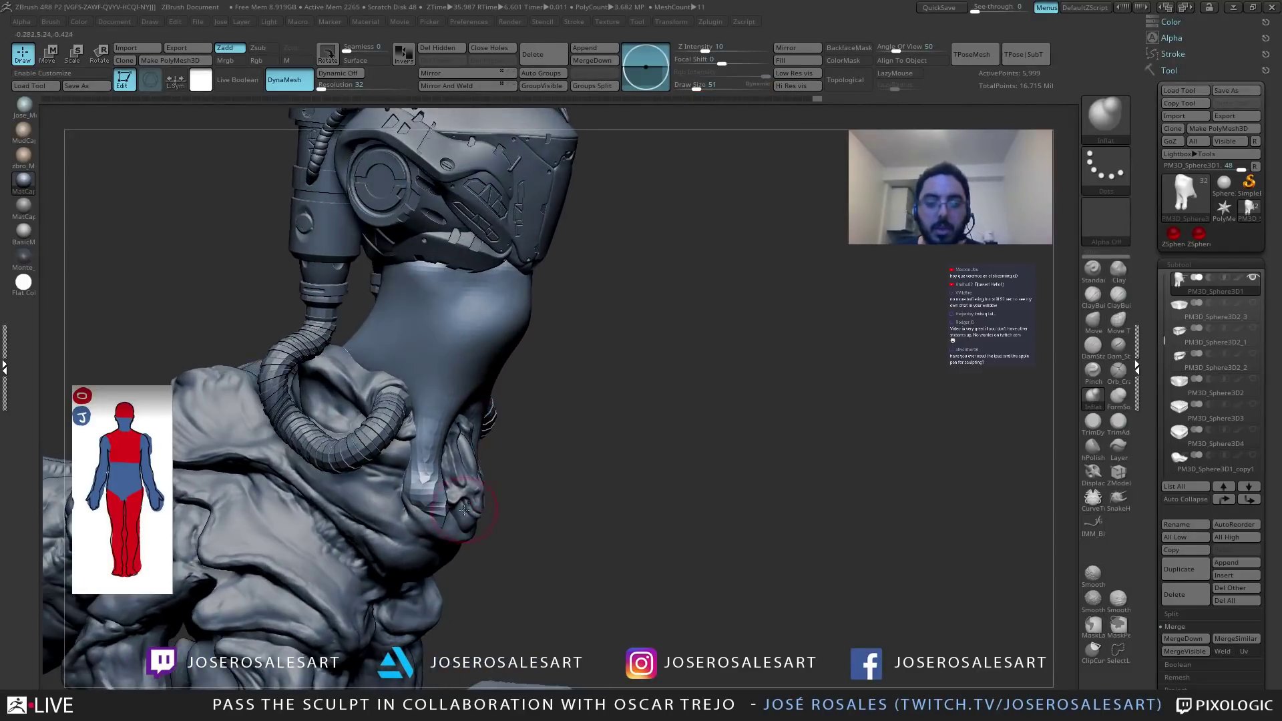
pyautogui.moveTo(420, 441); pyautogui.dragTo(449, 491, button='right')
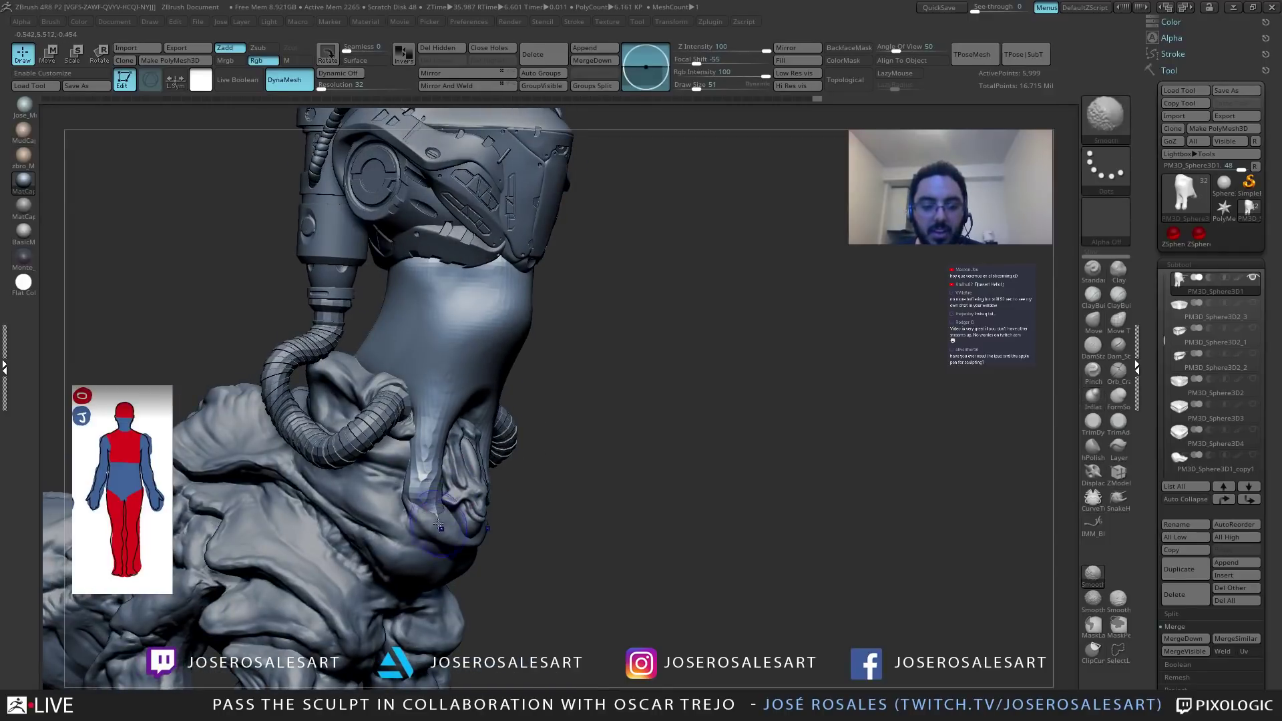
# Wrap the abdomen's lower prongs around the horned head with SnakeHook at draw size 58.
pyautogui.moveTo(614, 435)
pyautogui.mouseDown(button='right')
pyautogui.moveTo(416, 527)
pyautogui.moveTo(485, 508)
pyautogui.moveTo(497, 525)
pyautogui.moveTo(361, 488)
pyautogui.moveTo(377, 514)
pyautogui.moveTo(348, 475)
pyautogui.moveTo(370, 475)
pyautogui.moveTo(364, 503)
pyautogui.moveTo(391, 434)
pyautogui.moveTo(324, 440)
pyautogui.moveTo(389, 407)
pyautogui.moveTo(388, 382)
pyautogui.mouseUp(button='right')
pyautogui.press('s')
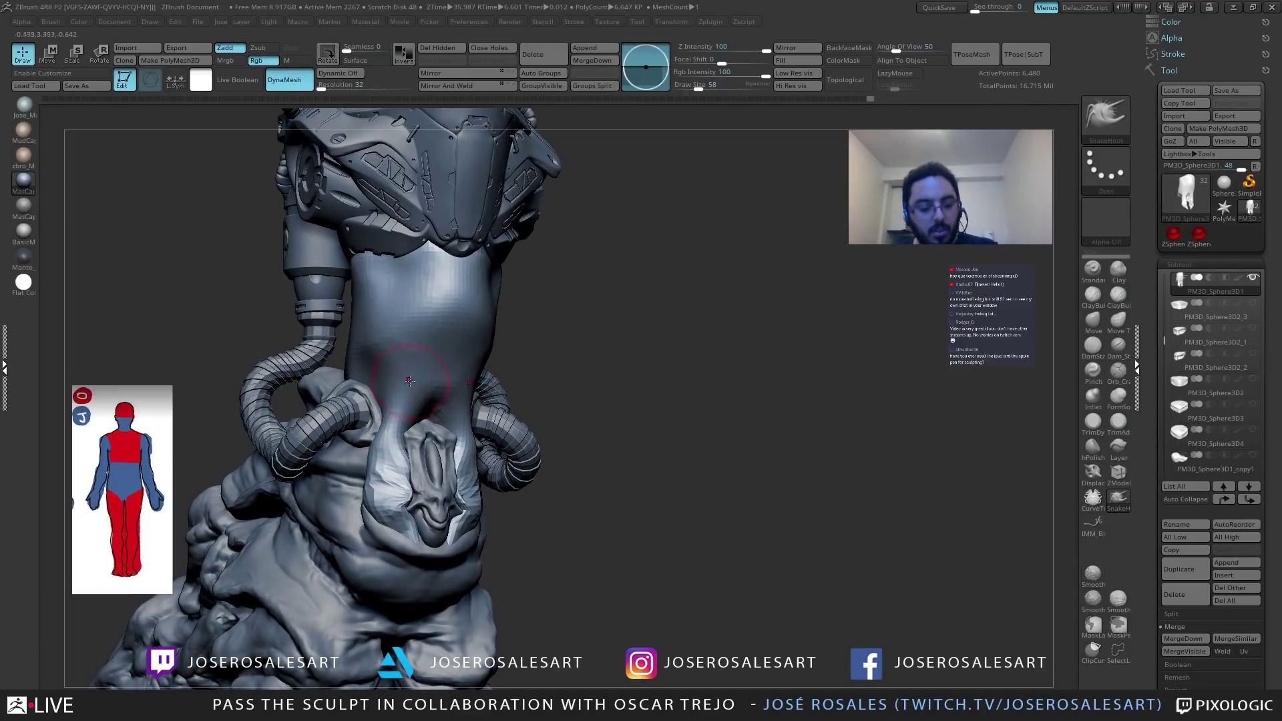
pyautogui.moveTo(430, 387); pyautogui.dragTo(361, 373, button='right')
pyautogui.moveTo(497, 384); pyautogui.dragTo(466, 361, button='right')
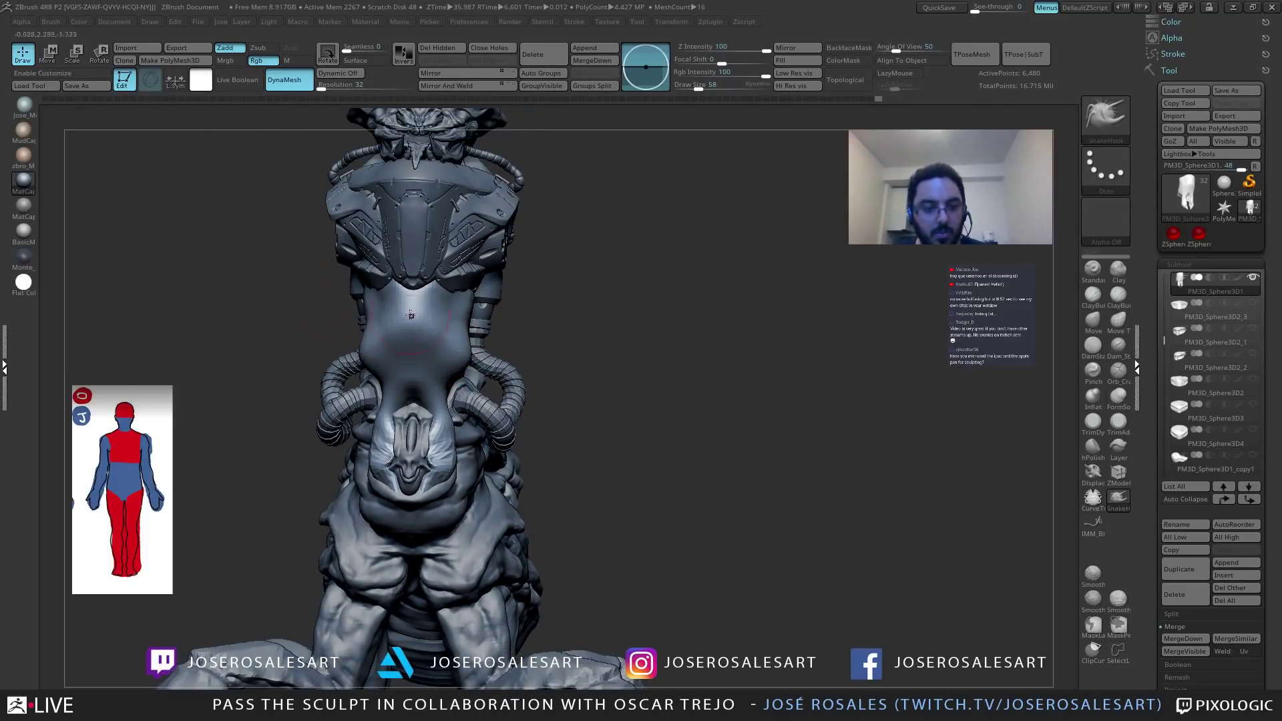
# Switch to the Move Topological brush and open the brush's Curve settings.
pyautogui.press('b')
pyautogui.press('m')
pyautogui.press('t')
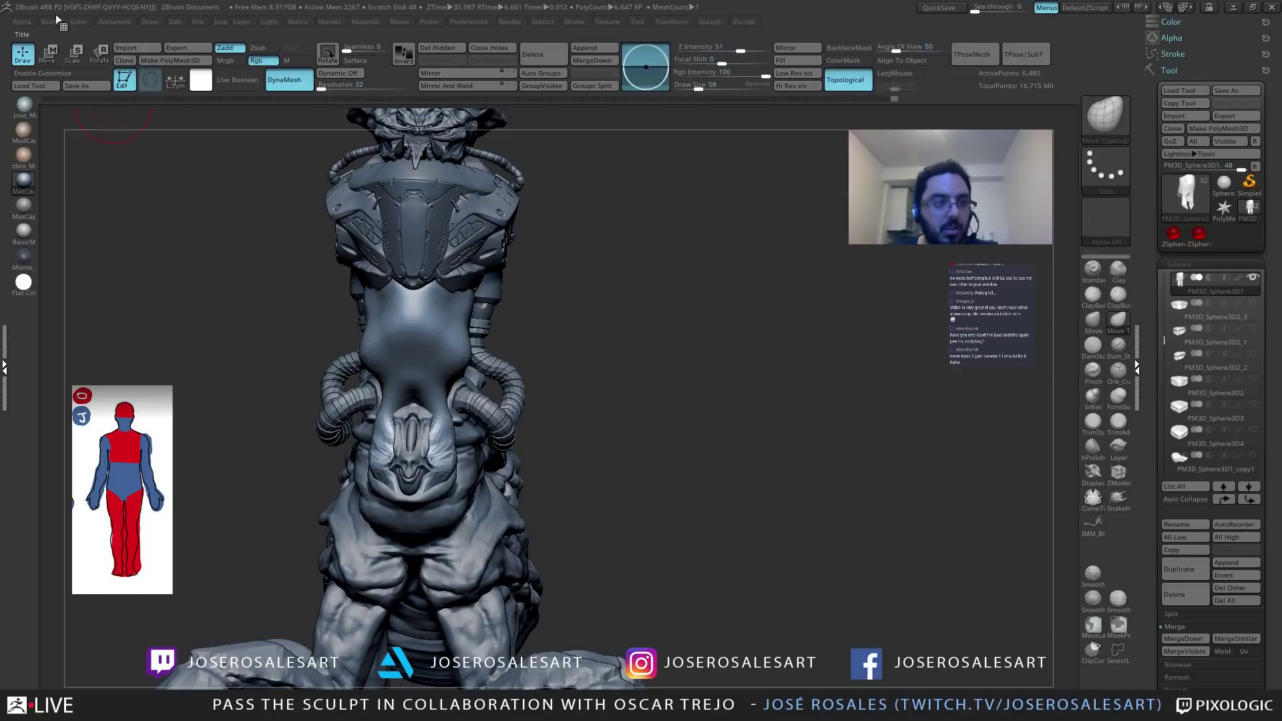
pyautogui.click(51, 22)
pyautogui.click(82, 336)
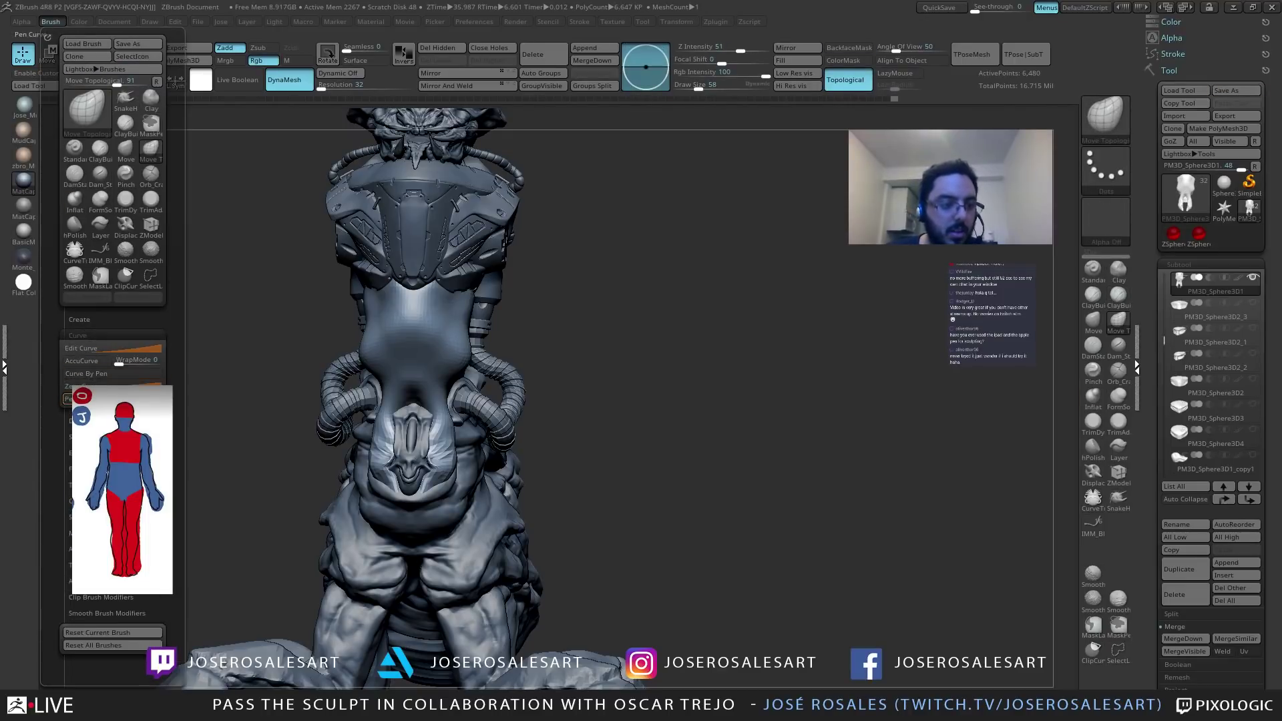
# Pull the sides of the abdomen's midsection outward into two pointed, overhanging corners.
pyautogui.moveTo(529, 394); pyautogui.dragTo(467, 374, button='right')
pyautogui.press('s')
pyautogui.moveTo(435, 365); pyautogui.dragTo(441, 364)
pyautogui.moveTo(434, 345)
pyautogui.mouseDown(button='right')
pyautogui.moveTo(476, 347)
pyautogui.moveTo(469, 360)
pyautogui.mouseUp(button='right')
pyautogui.moveTo(467, 351); pyautogui.dragTo(466, 375)
pyautogui.moveTo(477, 373)
pyautogui.mouseDown(button='right')
pyautogui.moveTo(437, 364)
pyautogui.moveTo(428, 334)
pyautogui.moveTo(468, 334)
pyautogui.moveTo(493, 366)
pyautogui.moveTo(278, 363)
pyautogui.moveTo(264, 394)
pyautogui.moveTo(342, 348)
pyautogui.moveTo(361, 410)
pyautogui.mouseUp(button='right')
# Sculpt and smooth the recess beneath the overhanging abdomen ridge with ClayBuildup at draw size 26.
pyautogui.moveTo(452, 360); pyautogui.dragTo(525, 256, button='right')
pyautogui.moveTo(520, 239)
pyautogui.mouseDown()
pyautogui.moveTo(465, 434)
pyautogui.moveTo(465, 386)
pyautogui.moveTo(436, 473)
pyautogui.mouseUp()
pyautogui.press(']')
pyautogui.press('[')
pyautogui.press('[')
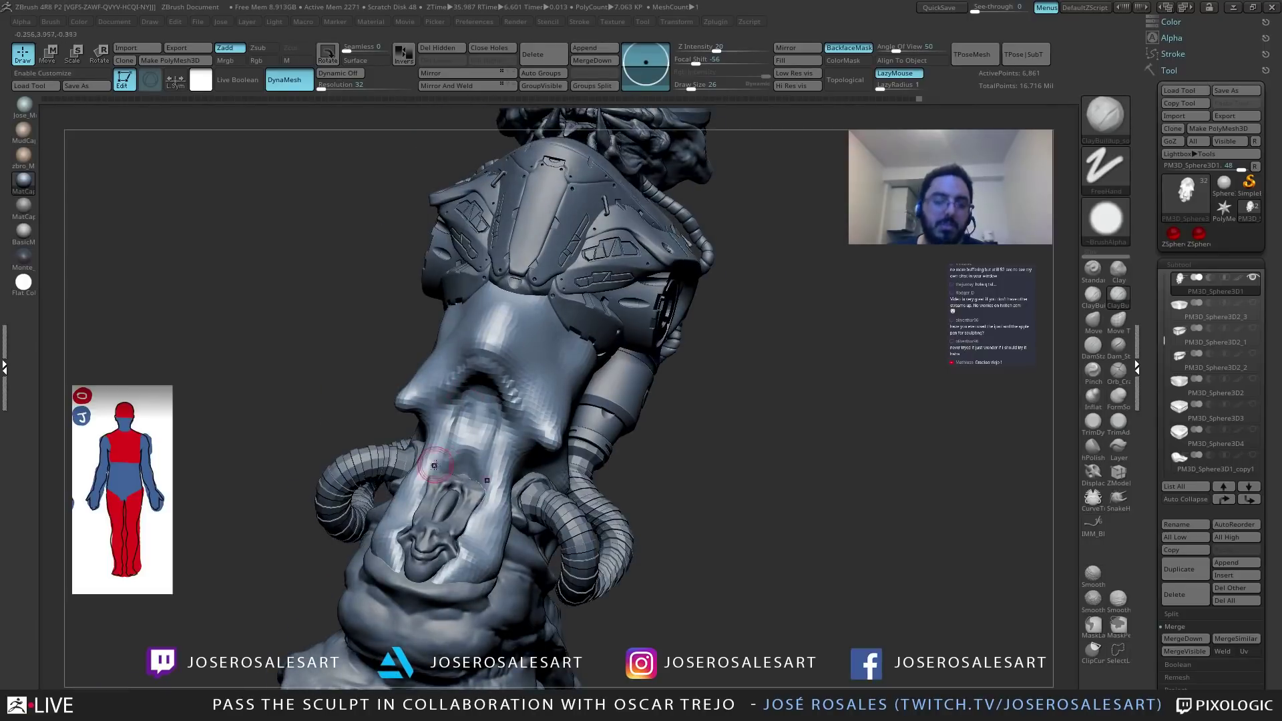
pyautogui.moveTo(451, 399)
pyautogui.mouseDown(button='right')
pyautogui.moveTo(427, 394)
pyautogui.moveTo(479, 384)
pyautogui.mouseUp(button='right')
pyautogui.keyDown('shift'); pyautogui.moveTo(480, 383); pyautogui.dragTo(448, 384); pyautogui.keyUp('shift')
# Build up vertical muscle strips between the abdomen's overhang and the horned head.
pyautogui.moveTo(490, 387); pyautogui.dragTo(466, 414, button='right')
pyautogui.moveTo(467, 415); pyautogui.dragTo(460, 453)
pyautogui.moveTo(482, 427); pyautogui.dragTo(452, 423, button='right')
pyautogui.moveTo(453, 427)
pyautogui.mouseDown()
pyautogui.moveTo(438, 435)
pyautogui.moveTo(444, 461)
pyautogui.mouseUp()
pyautogui.moveTo(467, 428); pyautogui.dragTo(432, 468, button='right')
pyautogui.moveTo(411, 479); pyautogui.dragTo(437, 449)
pyautogui.moveTo(444, 454); pyautogui.dragTo(480, 462, button='right')
# Add and smooth ClayBuildup strokes on the abdomen flaps bordering the horned head.
pyautogui.moveTo(414, 476); pyautogui.dragTo(425, 465)
pyautogui.moveTo(427, 468); pyautogui.dragTo(449, 472, button='right')
pyautogui.keyDown('shift'); pyautogui.moveTo(430, 467); pyautogui.dragTo(428, 469); pyautogui.keyUp('shift')
pyautogui.moveTo(461, 471); pyautogui.dragTo(428, 474, button='right')
pyautogui.moveTo(427, 476); pyautogui.dragTo(438, 461)
pyautogui.moveTo(481, 477); pyautogui.dragTo(449, 491, button='right')
pyautogui.keyDown('shift'); pyautogui.moveTo(470, 499); pyautogui.dragTo(467, 489); pyautogui.keyUp('shift')
pyautogui.moveTo(468, 484)
pyautogui.mouseDown(button='right')
pyautogui.moveTo(489, 461)
pyautogui.moveTo(395, 405)
pyautogui.moveTo(441, 520)
pyautogui.moveTo(460, 534)
pyautogui.moveTo(516, 494)
pyautogui.moveTo(441, 460)
pyautogui.moveTo(514, 427)
pyautogui.mouseUp(button='right')
pyautogui.keyDown('ctrl'); pyautogui.moveTo(500, 205); pyautogui.dragTo(394, 349, button='right'); pyautogui.keyUp('ctrl')
pyautogui.keyDown('ctrl'); pyautogui.moveTo(394, 348); pyautogui.dragTo(400, 359, button='right'); pyautogui.keyUp('ctrl')
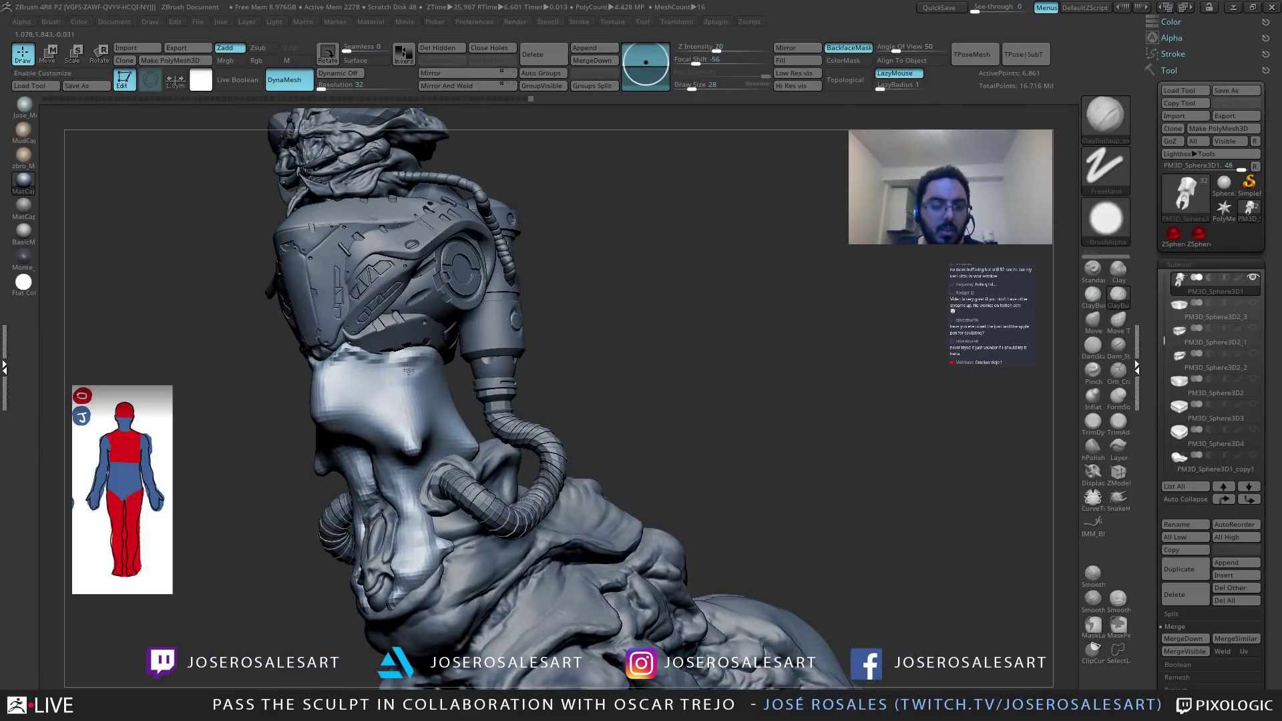
# Deepen the hollow under the centre of the abdomen's overhang and define the groove below it.
pyautogui.moveTo(412, 395); pyautogui.dragTo(389, 409)
pyautogui.moveTo(389, 409)
pyautogui.mouseDown(button='right')
pyautogui.moveTo(338, 421)
pyautogui.moveTo(327, 438)
pyautogui.mouseUp(button='right')
pyautogui.moveTo(327, 443); pyautogui.dragTo(341, 447)
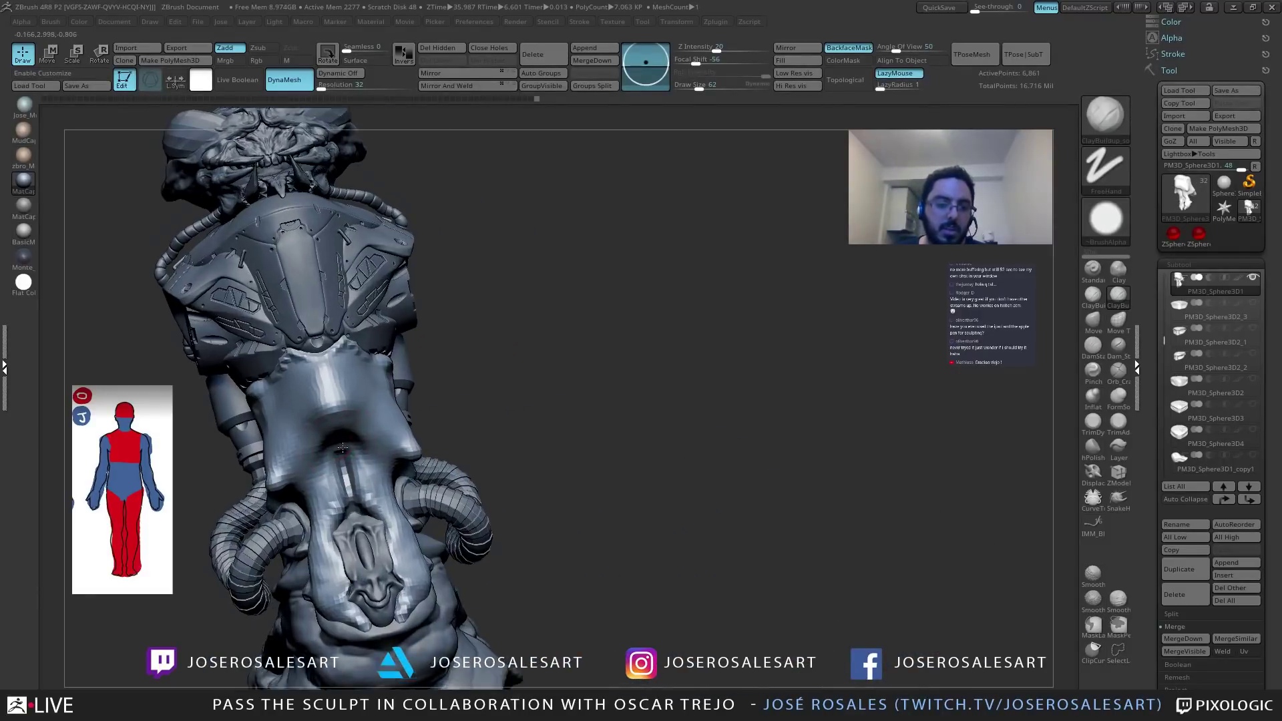
pyautogui.moveTo(342, 447); pyautogui.dragTo(322, 429, button='right')
pyautogui.moveTo(315, 439); pyautogui.dragTo(315, 460)
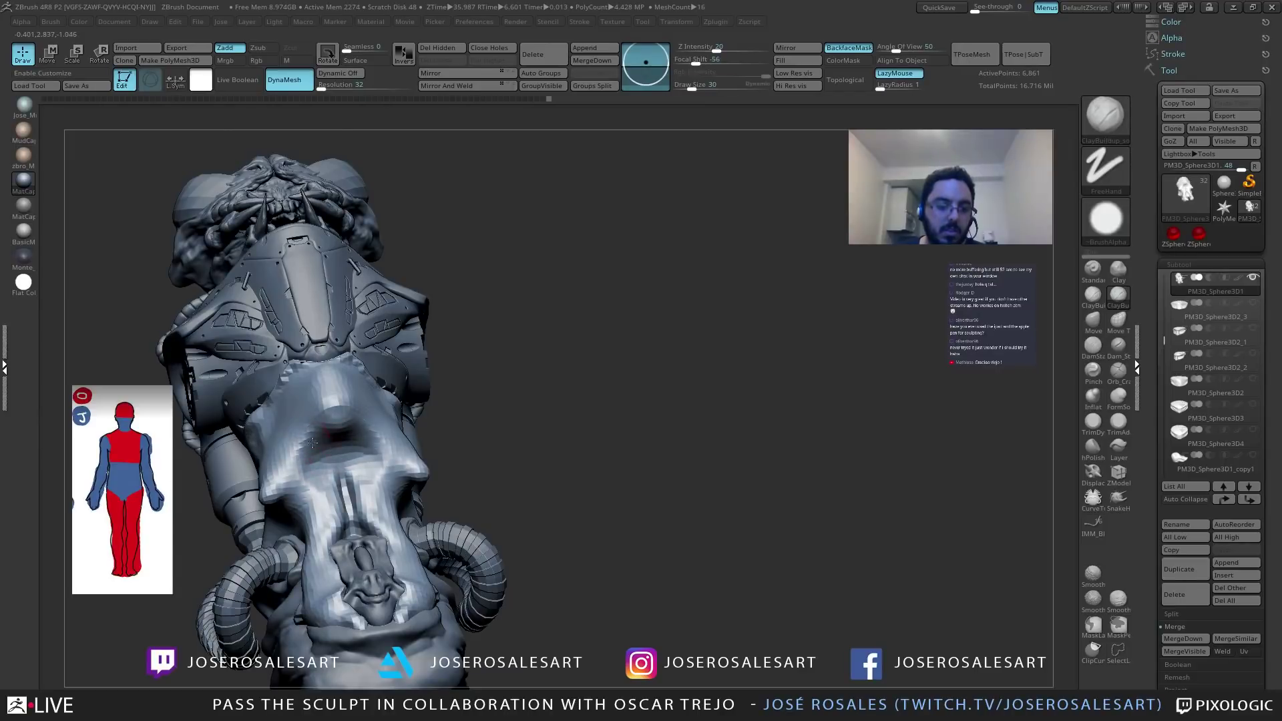
# Build up angular planes on the abdomen's upper ridge with ClayBuildup at draw size 30, and smooth its centre.
pyautogui.moveTo(307, 437); pyautogui.dragTo(313, 421, button='right')
pyautogui.moveTo(267, 480); pyautogui.dragTo(275, 472, button='right')
pyautogui.moveTo(314, 418)
pyautogui.mouseDown(button='right')
pyautogui.moveTo(333, 394)
pyautogui.moveTo(307, 395)
pyautogui.mouseUp(button='right')
pyautogui.keyDown('shift'); pyautogui.moveTo(325, 371); pyautogui.dragTo(332, 377); pyautogui.keyUp('shift')
pyautogui.moveTo(333, 377)
pyautogui.mouseDown(button='right')
pyautogui.moveTo(348, 341)
pyautogui.moveTo(386, 355)
pyautogui.moveTo(345, 341)
pyautogui.moveTo(395, 331)
pyautogui.moveTo(404, 366)
pyautogui.moveTo(323, 433)
pyautogui.moveTo(215, 457)
pyautogui.moveTo(309, 435)
pyautogui.mouseUp(button='right')
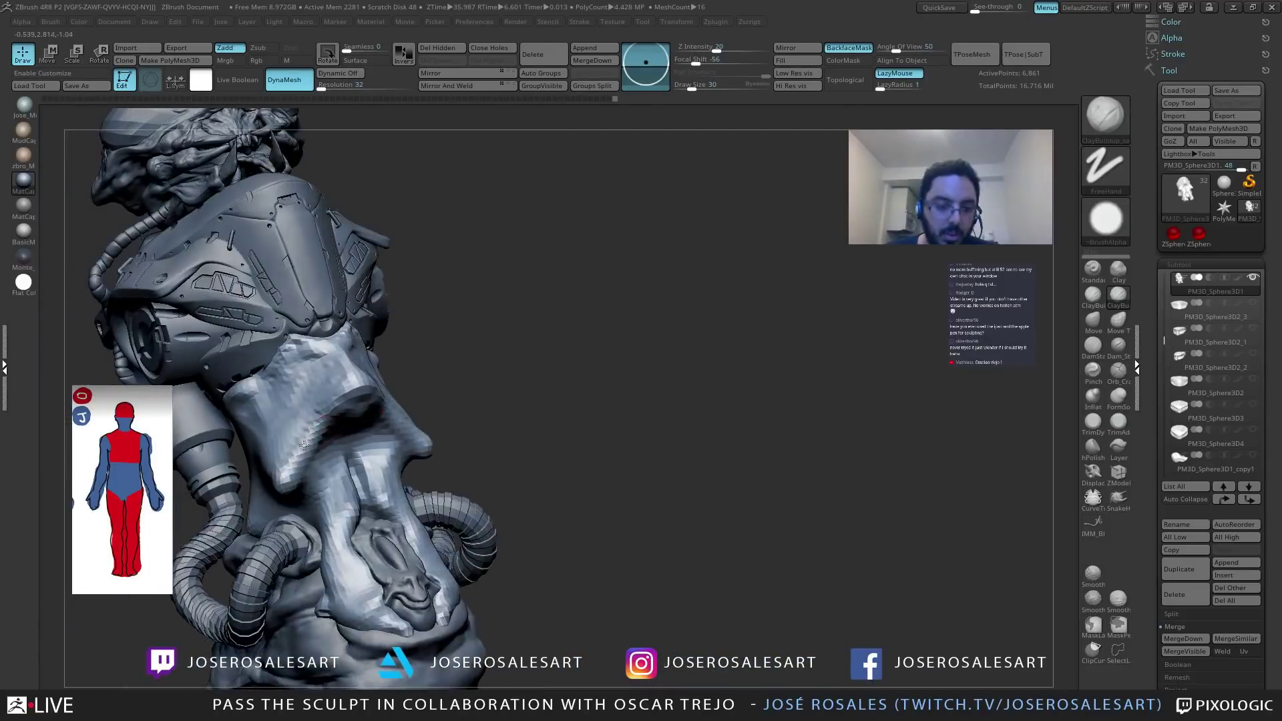
# Sculpt the side planes of the upper abdomen just below the chest armour with ClayBuildup at draw size 36.
pyautogui.moveTo(275, 506)
pyautogui.mouseDown(button='right')
pyautogui.moveTo(378, 418)
pyautogui.moveTo(433, 437)
pyautogui.moveTo(462, 410)
pyautogui.moveTo(447, 426)
pyautogui.moveTo(485, 412)
pyautogui.moveTo(421, 373)
pyautogui.mouseUp(button='right')
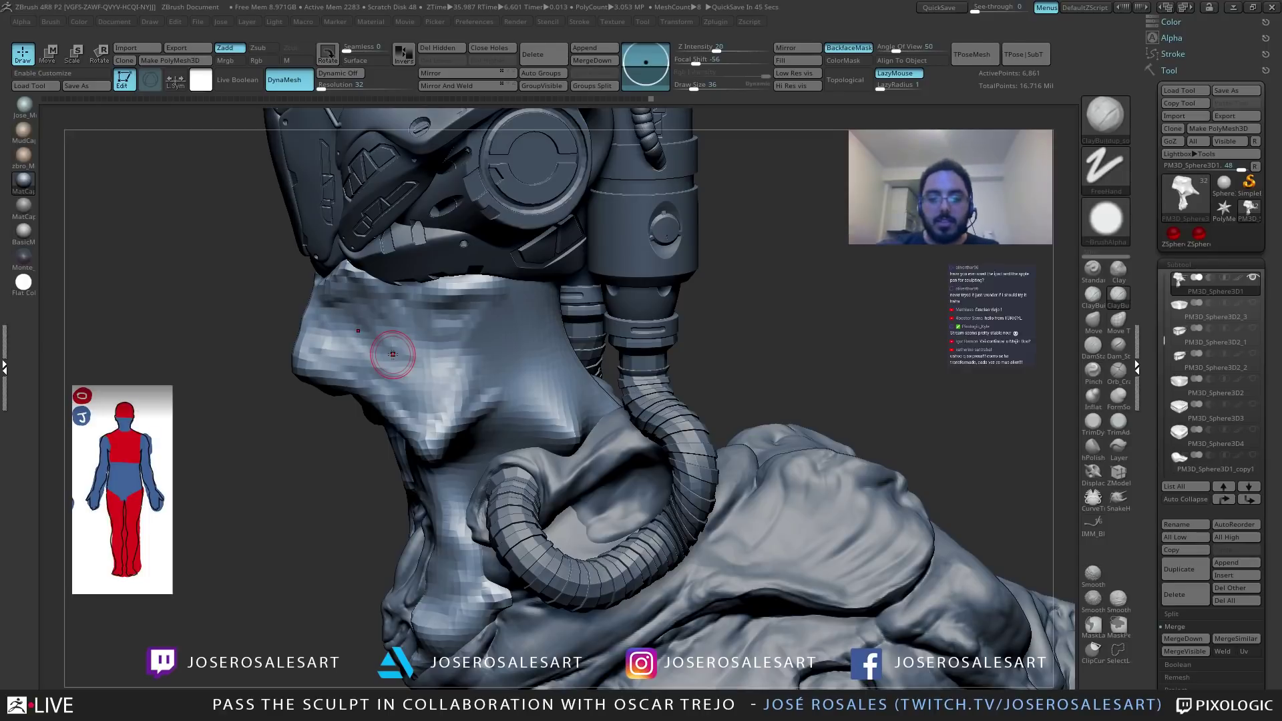
pyautogui.moveTo(424, 378)
pyautogui.mouseDown(button='right')
pyautogui.moveTo(372, 358)
pyautogui.moveTo(289, 368)
pyautogui.moveTo(378, 370)
pyautogui.mouseUp(button='right')
pyautogui.moveTo(351, 270); pyautogui.dragTo(386, 277, button='right')
pyautogui.moveTo(384, 310)
pyautogui.mouseDown()
pyautogui.moveTo(359, 292)
pyautogui.moveTo(379, 326)
pyautogui.mouseUp()
pyautogui.moveTo(379, 326); pyautogui.dragTo(380, 324, button='right')
pyautogui.moveTo(374, 334)
pyautogui.mouseDown()
pyautogui.moveTo(380, 323)
pyautogui.moveTo(359, 355)
pyautogui.mouseUp()
# Adjust the silhouette of the abdomen's upper ridge and side corners with SnakeHook, reducing the draw size to 48.
pyautogui.moveTo(431, 175)
pyautogui.mouseDown(button='right')
pyautogui.moveTo(546, 267)
pyautogui.moveTo(504, 272)
pyautogui.moveTo(577, 265)
pyautogui.moveTo(538, 267)
pyautogui.moveTo(664, 281)
pyautogui.moveTo(626, 284)
pyautogui.mouseUp(button='right')
pyautogui.press('[')
pyautogui.press('b')
pyautogui.press('s')
pyautogui.press('h')
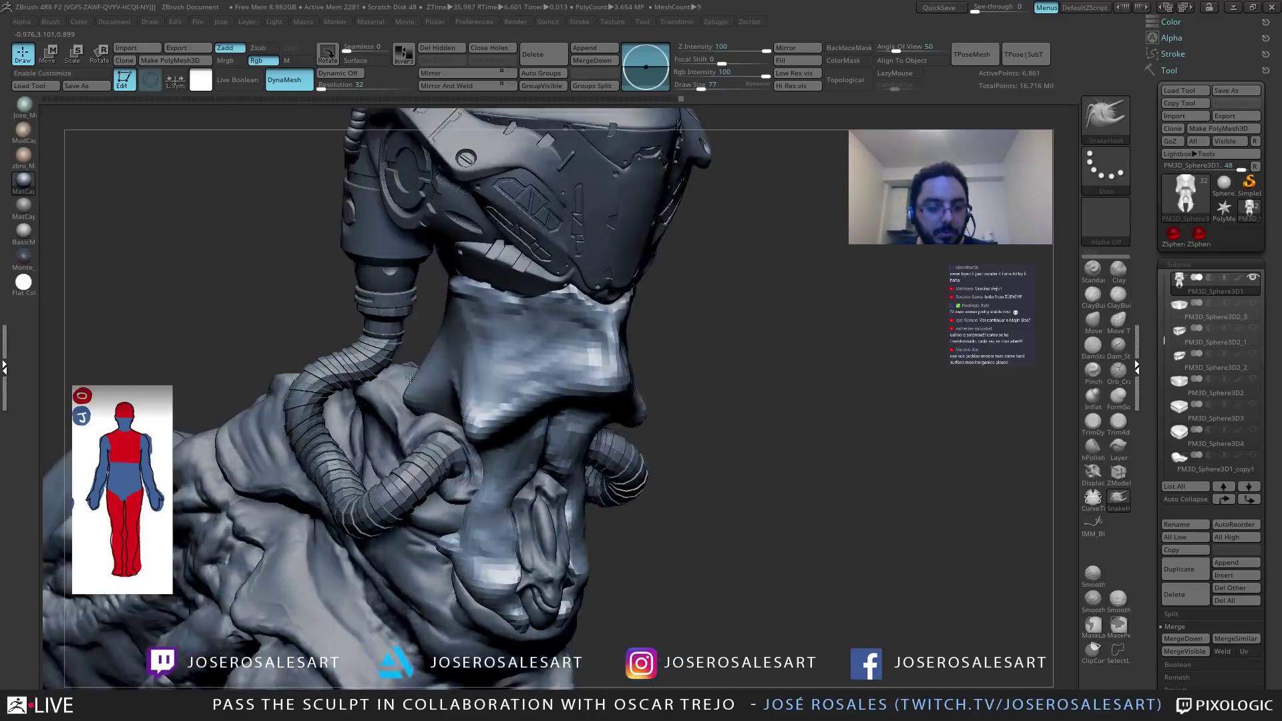
pyautogui.moveTo(410, 377)
pyautogui.mouseDown(button='right')
pyautogui.moveTo(458, 314)
pyautogui.moveTo(554, 318)
pyautogui.mouseUp(button='right')
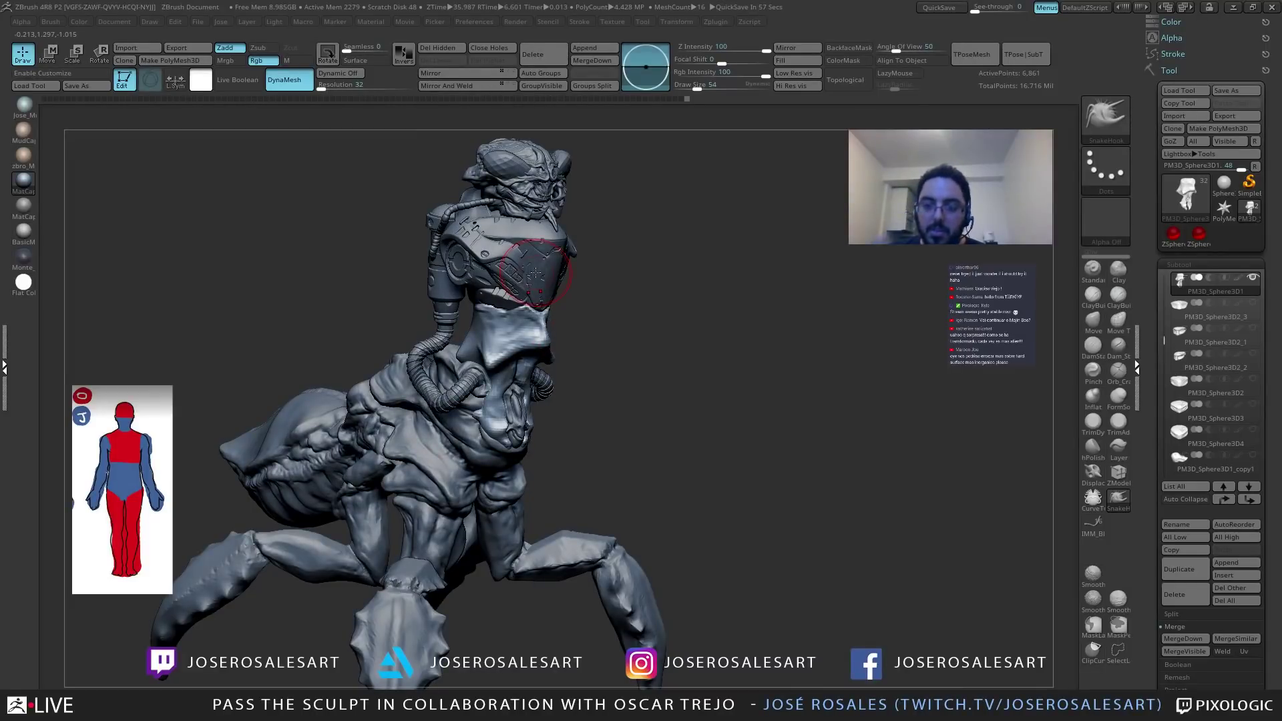
pyautogui.moveTo(601, 323)
pyautogui.mouseDown(button='right')
pyautogui.moveTo(553, 345)
pyautogui.moveTo(718, 170)
pyautogui.mouseUp(button='right')
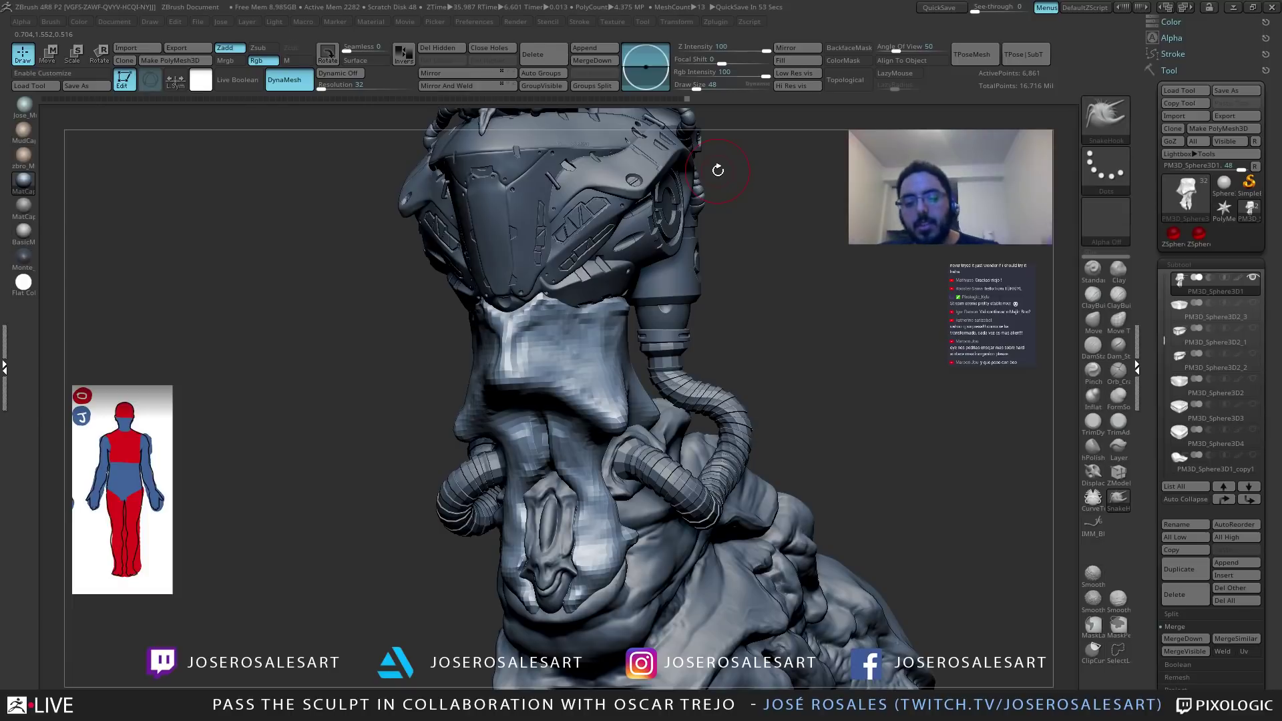
pyautogui.moveTo(674, 376); pyautogui.dragTo(599, 332, button='right')
# Cut a crease into the abdomen segment's side with the DamStandard brush.
pyautogui.moveTo(608, 441)
pyautogui.mouseDown(button='right')
pyautogui.moveTo(484, 465)
pyautogui.moveTo(578, 426)
pyautogui.mouseUp(button='right')
pyautogui.press('b')
pyautogui.press('d')
pyautogui.press('s')
pyautogui.moveTo(582, 426); pyautogui.dragTo(627, 410)
pyautogui.moveTo(607, 412)
pyautogui.mouseDown(button='right')
pyautogui.moveTo(537, 408)
pyautogui.moveTo(610, 347)
pyautogui.mouseUp(button='right')
pyautogui.moveTo(604, 304)
pyautogui.mouseDown(button='right')
pyautogui.moveTo(490, 432)
pyautogui.moveTo(523, 443)
pyautogui.moveTo(472, 372)
pyautogui.moveTo(520, 400)
pyautogui.moveTo(550, 379)
pyautogui.moveTo(517, 407)
pyautogui.moveTo(578, 444)
pyautogui.moveTo(558, 406)
pyautogui.mouseUp(button='right')
# Build up a central spine ridge on the abdomen's back with ClayBuildup at draw size 36, and smooth it.
pyautogui.press('b')
pyautogui.press('c')
pyautogui.press('b')
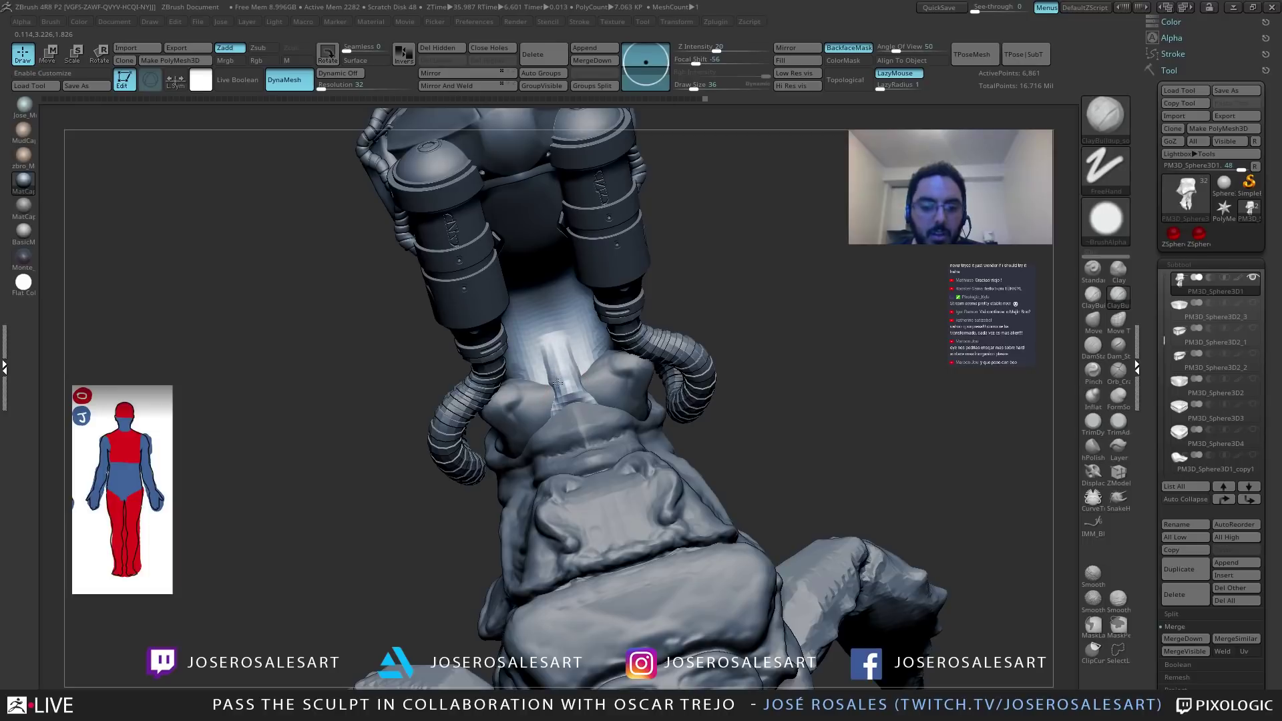
pyautogui.moveTo(566, 395); pyautogui.dragTo(565, 366, button='right')
pyautogui.press('shift')
pyautogui.moveTo(556, 347)
pyautogui.keyDown('shift'); pyautogui.mouseDown()
pyautogui.moveTo(556, 387)
pyautogui.moveTo(554, 304)
pyautogui.moveTo(576, 367)
pyautogui.mouseUp(); pyautogui.keyUp('shift')
pyautogui.moveTo(578, 294); pyautogui.dragTo(579, 328)
pyautogui.moveTo(578, 329)
pyautogui.mouseDown(button='right')
pyautogui.moveTo(584, 364)
pyautogui.moveTo(491, 392)
pyautogui.moveTo(544, 375)
pyautogui.moveTo(491, 367)
pyautogui.moveTo(415, 422)
pyautogui.moveTo(367, 360)
pyautogui.moveTo(391, 342)
pyautogui.moveTo(452, 371)
pyautogui.moveTo(380, 399)
pyautogui.mouseUp(button='right')
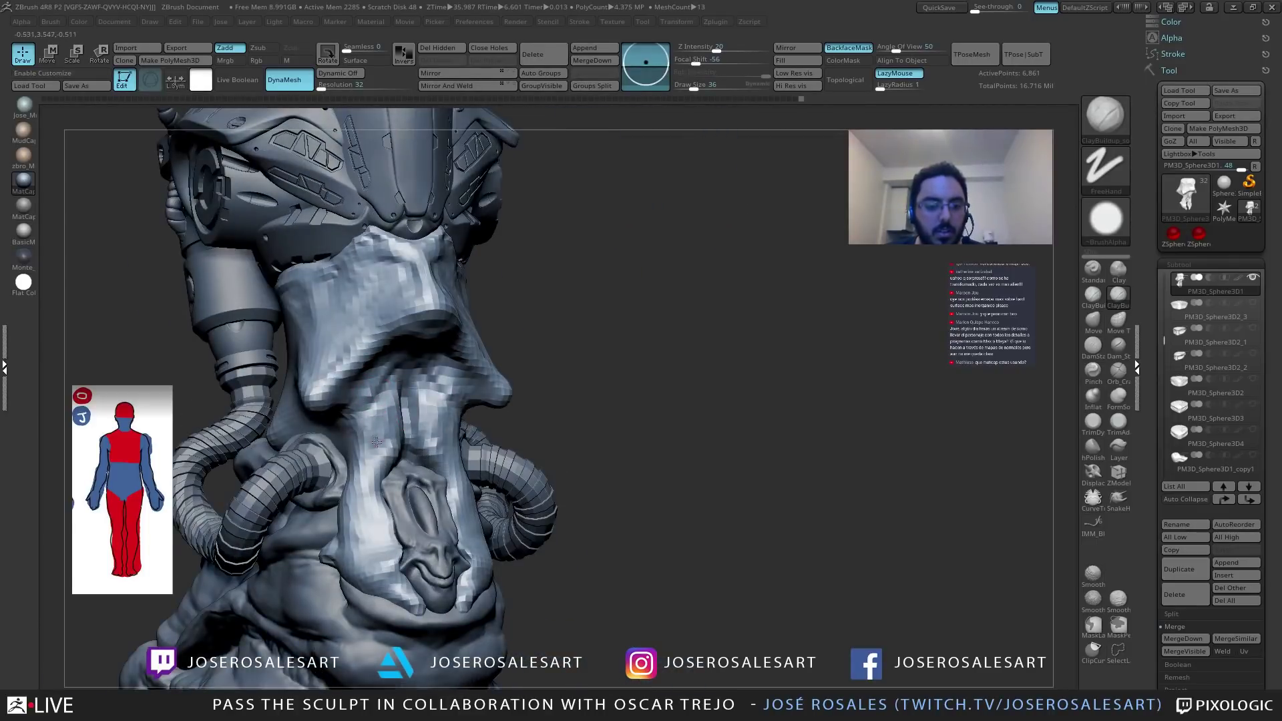
# Set the DynaMesh resolution to 64 and remesh the abdomen piece.
pyautogui.moveTo(374, 472)
pyautogui.mouseDown(button='right')
pyautogui.moveTo(392, 441)
pyautogui.moveTo(390, 466)
pyautogui.moveTo(440, 467)
pyautogui.moveTo(340, 494)
pyautogui.moveTo(400, 485)
pyautogui.moveTo(354, 334)
pyautogui.mouseUp(button='right')
pyautogui.click(339, 85)
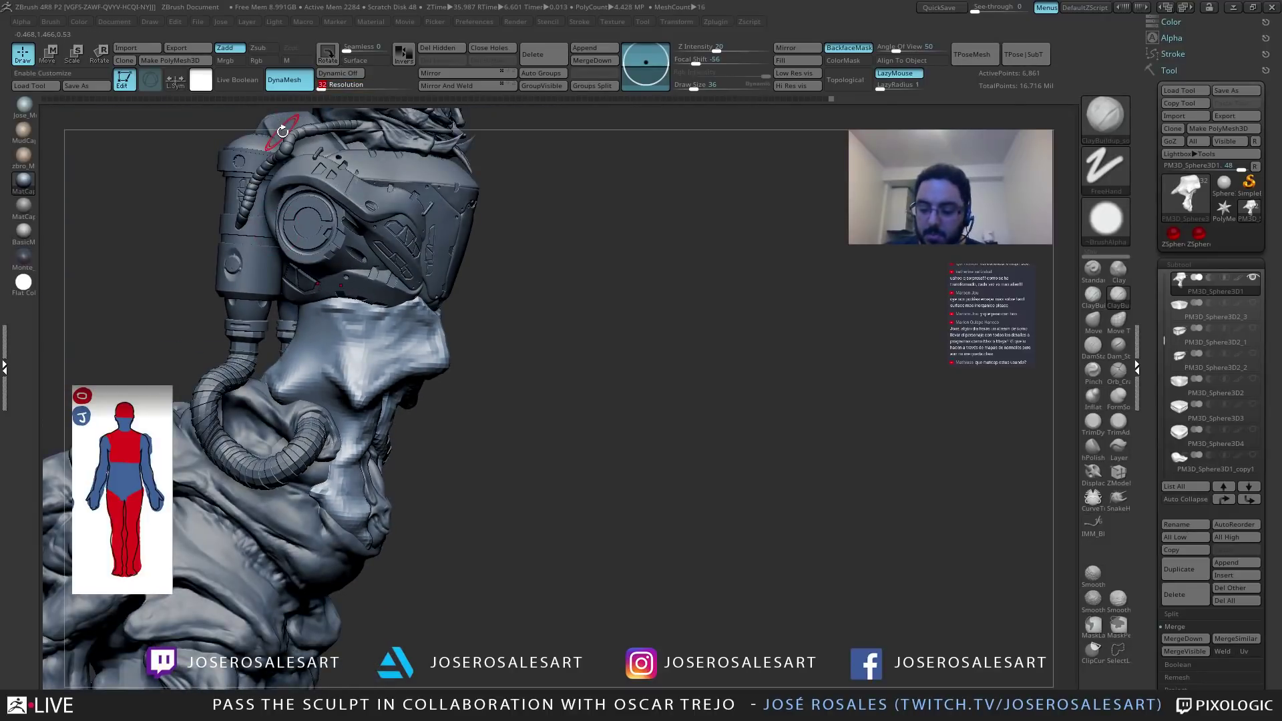
pyautogui.keyDown('ctrl'); pyautogui.moveTo(572, 285); pyautogui.dragTo(622, 372); pyautogui.keyUp('ctrl')
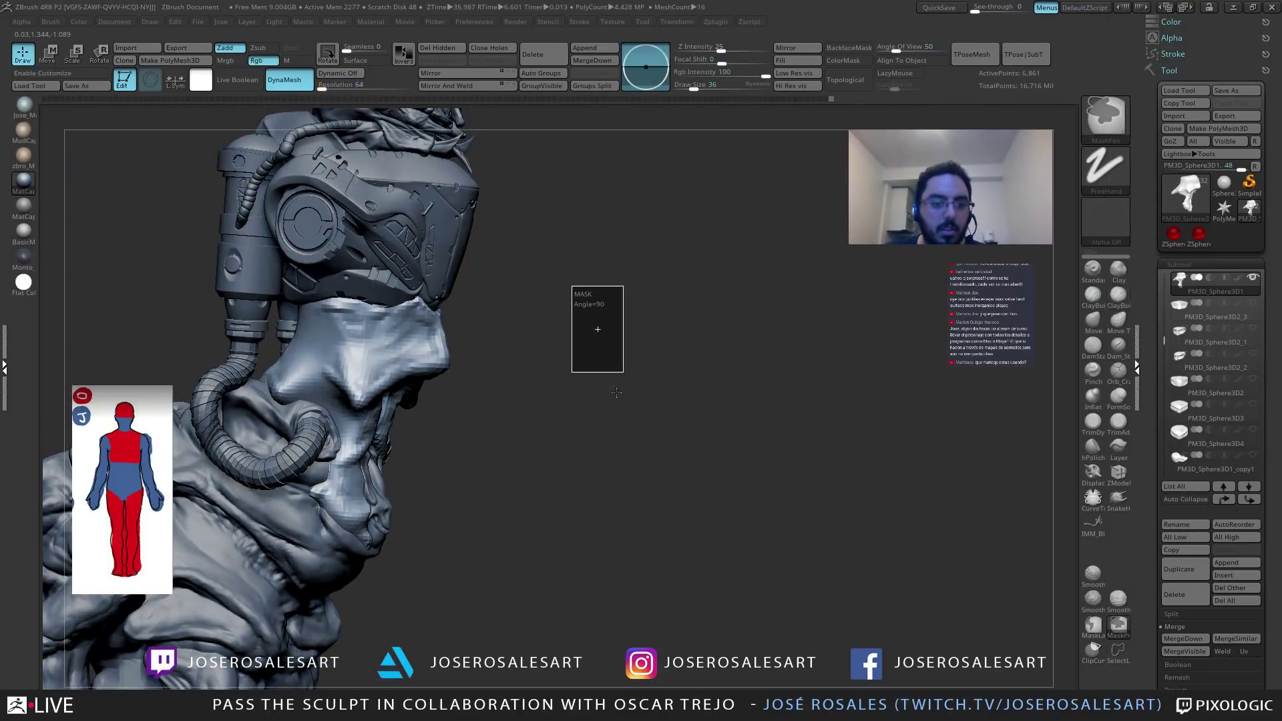
# Carve creases beside the central spine ridge, just below the chest armour, with DamStandard at draw size 30.
pyautogui.moveTo(498, 294); pyautogui.dragTo(418, 284, button='right')
pyautogui.moveTo(421, 377)
pyautogui.keyDown('ctrl'); pyautogui.mouseDown(button='right')
pyautogui.moveTo(423, 230)
pyautogui.moveTo(434, 236)
pyautogui.mouseUp(button='right'); pyautogui.keyUp('ctrl')
pyautogui.moveTo(438, 220)
pyautogui.mouseDown()
pyautogui.moveTo(400, 264)
pyautogui.moveTo(408, 234)
pyautogui.mouseUp()
pyautogui.press('b')
pyautogui.press('d')
pyautogui.press('s')
pyautogui.moveTo(406, 228); pyautogui.dragTo(437, 226, button='right')
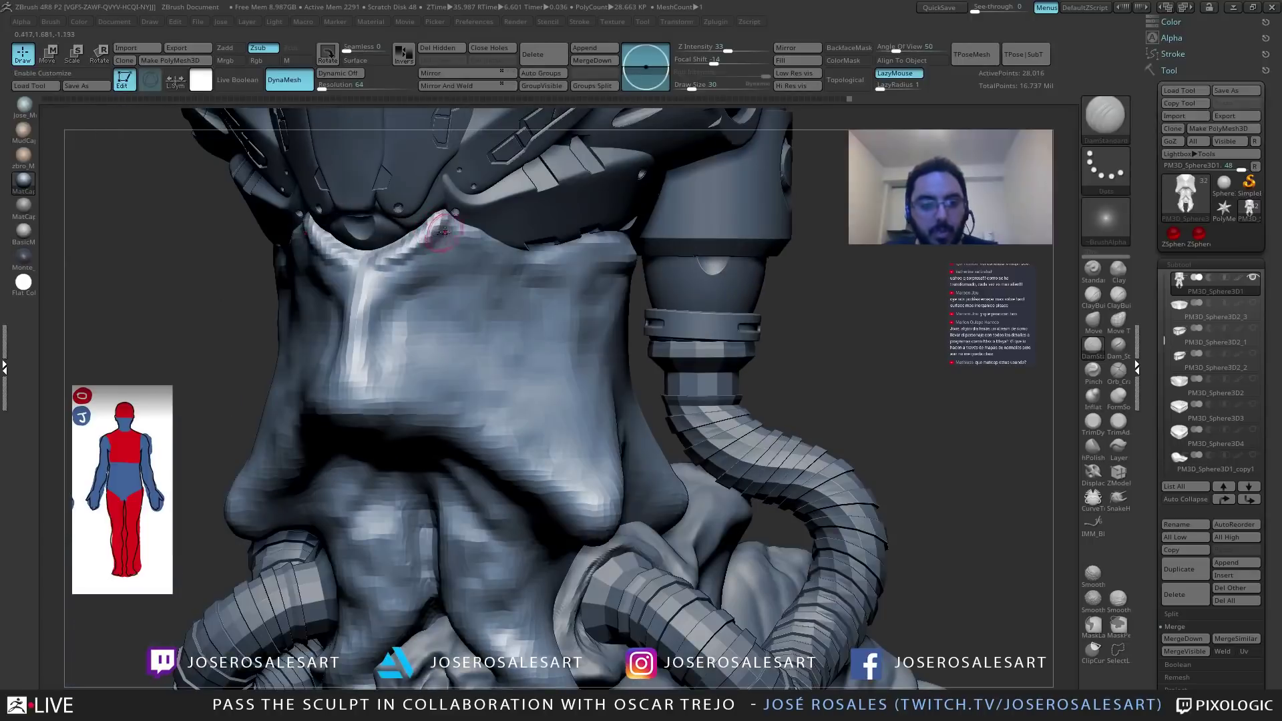
pyautogui.moveTo(373, 283); pyautogui.dragTo(433, 247)
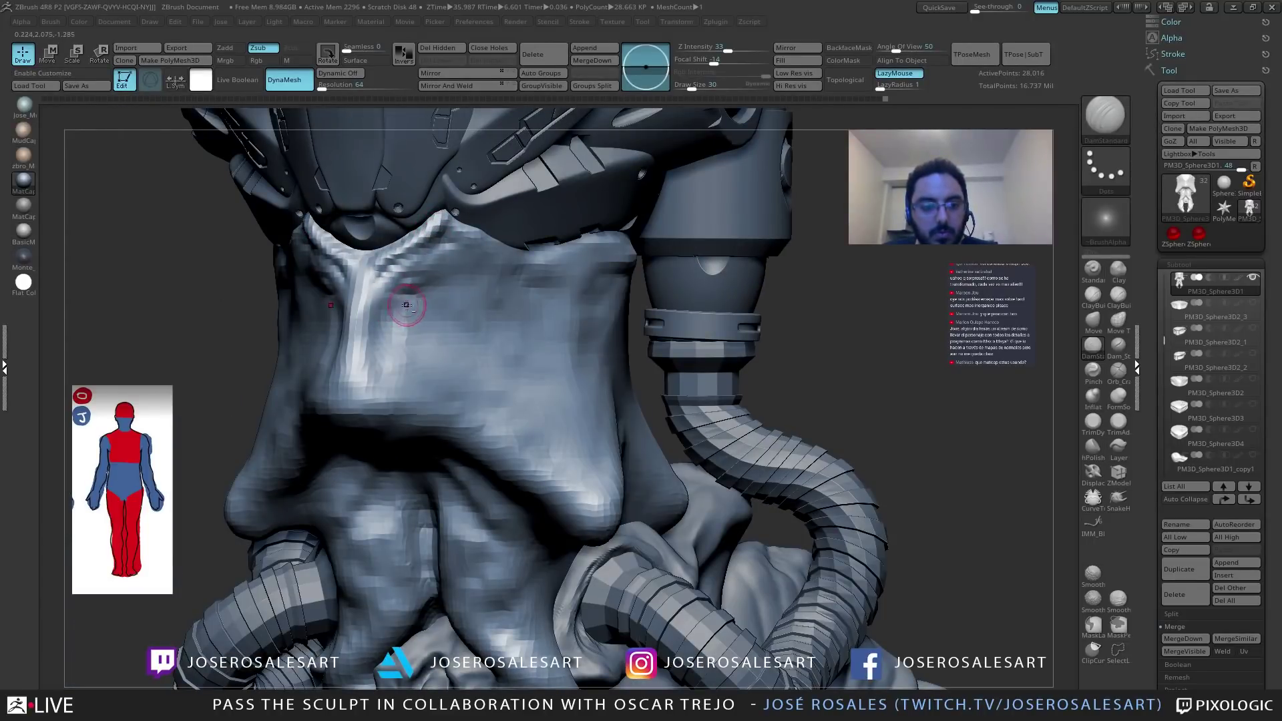
# Build up the planes flanking the spine ridge with ClayBuildup at draw size 30, and smooth them.
pyautogui.press('b')
pyautogui.press('c')
pyautogui.press('b')
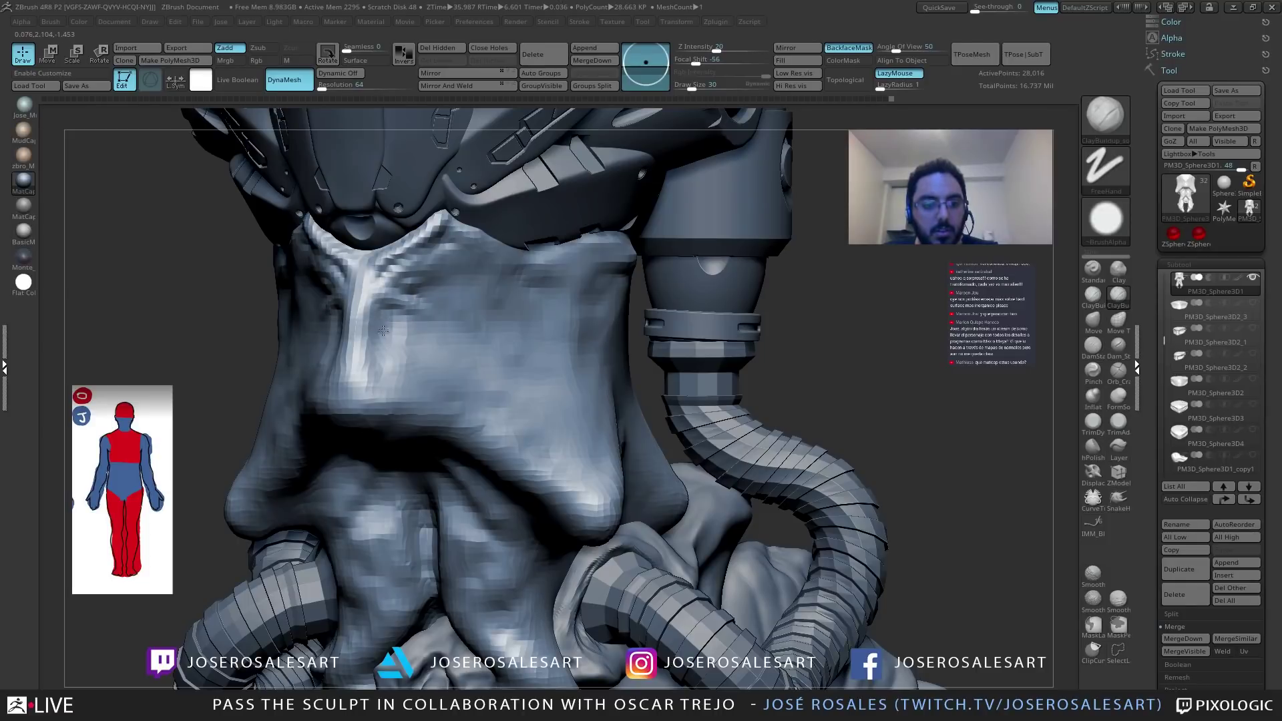
pyautogui.moveTo(390, 343)
pyautogui.mouseDown(button='right')
pyautogui.moveTo(348, 329)
pyautogui.moveTo(473, 273)
pyautogui.mouseUp(button='right')
pyautogui.moveTo(343, 338)
pyautogui.mouseDown()
pyautogui.moveTo(297, 363)
pyautogui.moveTo(326, 378)
pyautogui.mouseUp()
pyautogui.moveTo(394, 382); pyautogui.dragTo(337, 384, button='right')
pyautogui.moveTo(288, 385)
pyautogui.mouseDown()
pyautogui.moveTo(360, 381)
pyautogui.moveTo(280, 376)
pyautogui.mouseUp()
pyautogui.moveTo(341, 370); pyautogui.dragTo(287, 367, button='right')
pyautogui.keyDown('shift'); pyautogui.moveTo(300, 364); pyautogui.dragTo(290, 389); pyautogui.keyUp('shift')
pyautogui.moveTo(291, 374); pyautogui.dragTo(353, 319, button='right')
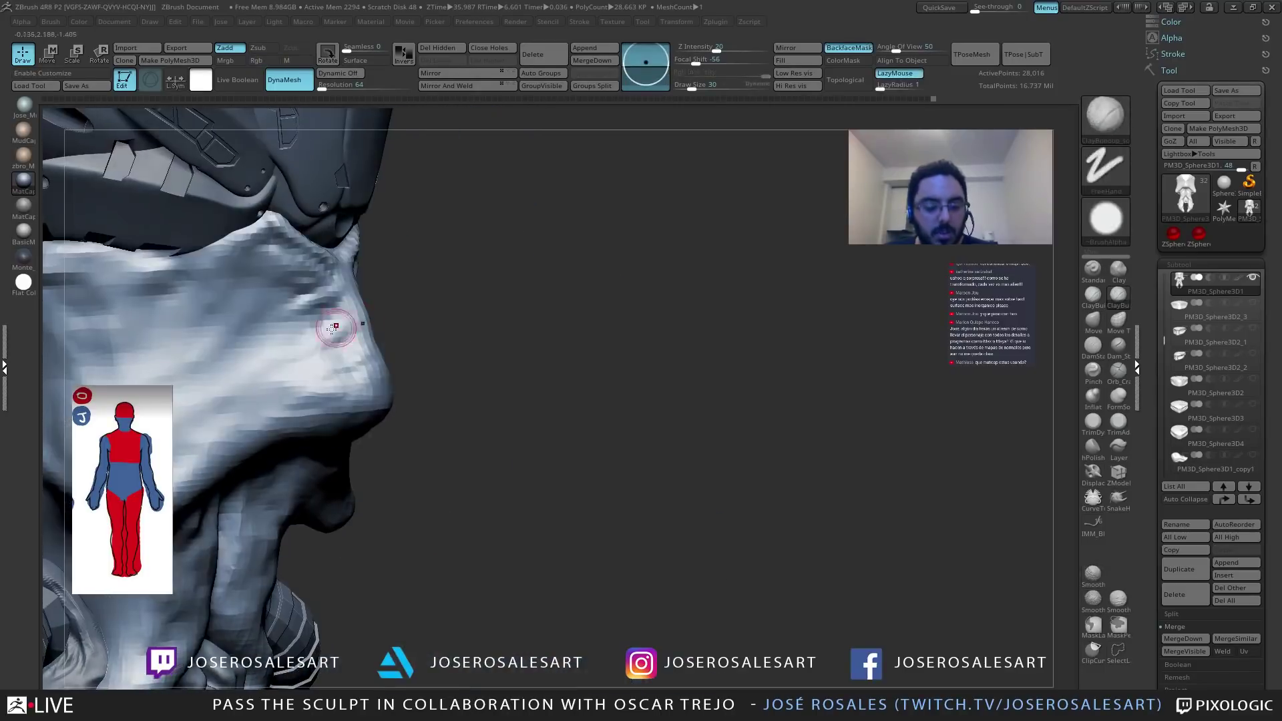
# Carve a broad fold from the spine ridge across the upper abdomen's side with DamStandard at draw size 73.
pyautogui.press('b')
pyautogui.press('d')
pyautogui.press('s')
pyautogui.moveTo(271, 384); pyautogui.dragTo(251, 262, button='right')
pyautogui.press(']')
pyautogui.press(']')
pyautogui.press(']')
pyautogui.press(']')
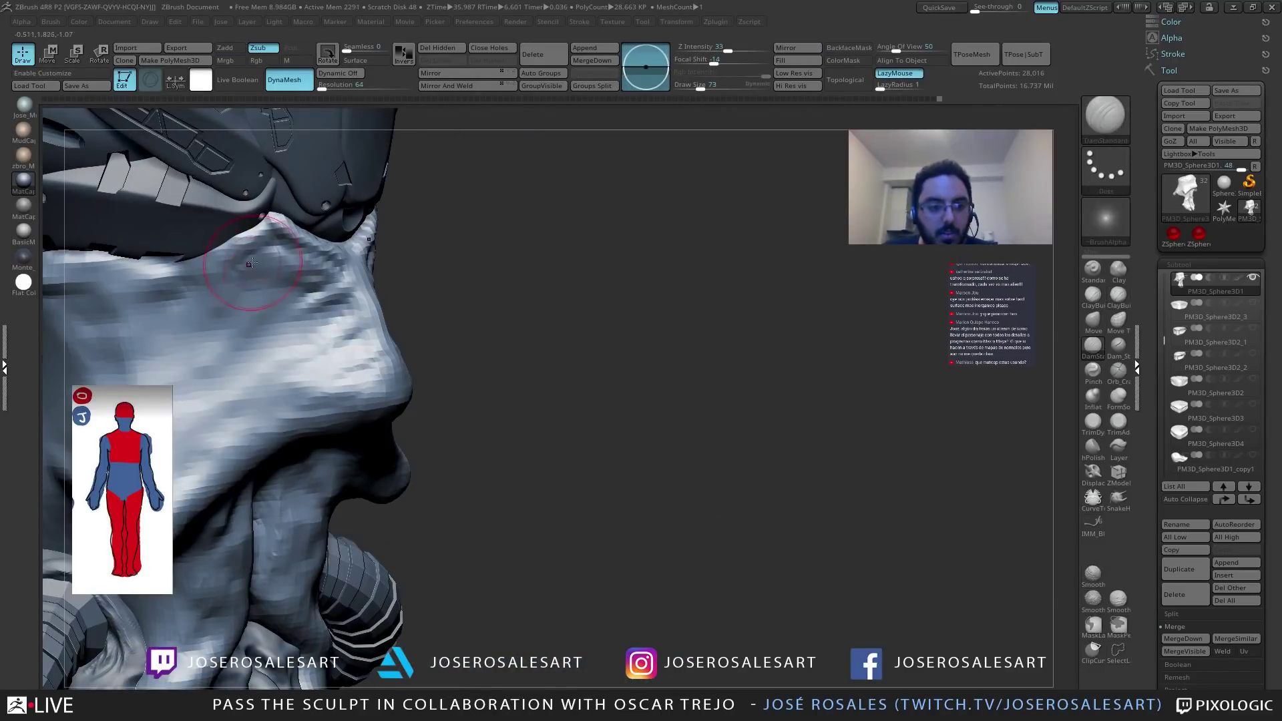
pyautogui.moveTo(263, 245); pyautogui.dragTo(153, 309)
# Cut finer diagonal wrinkles beneath the broad fold on the abdomen's side with DamStandard at draw size 26.
pyautogui.press('[')
pyautogui.press('[')
pyautogui.press('[')
pyautogui.press('[')
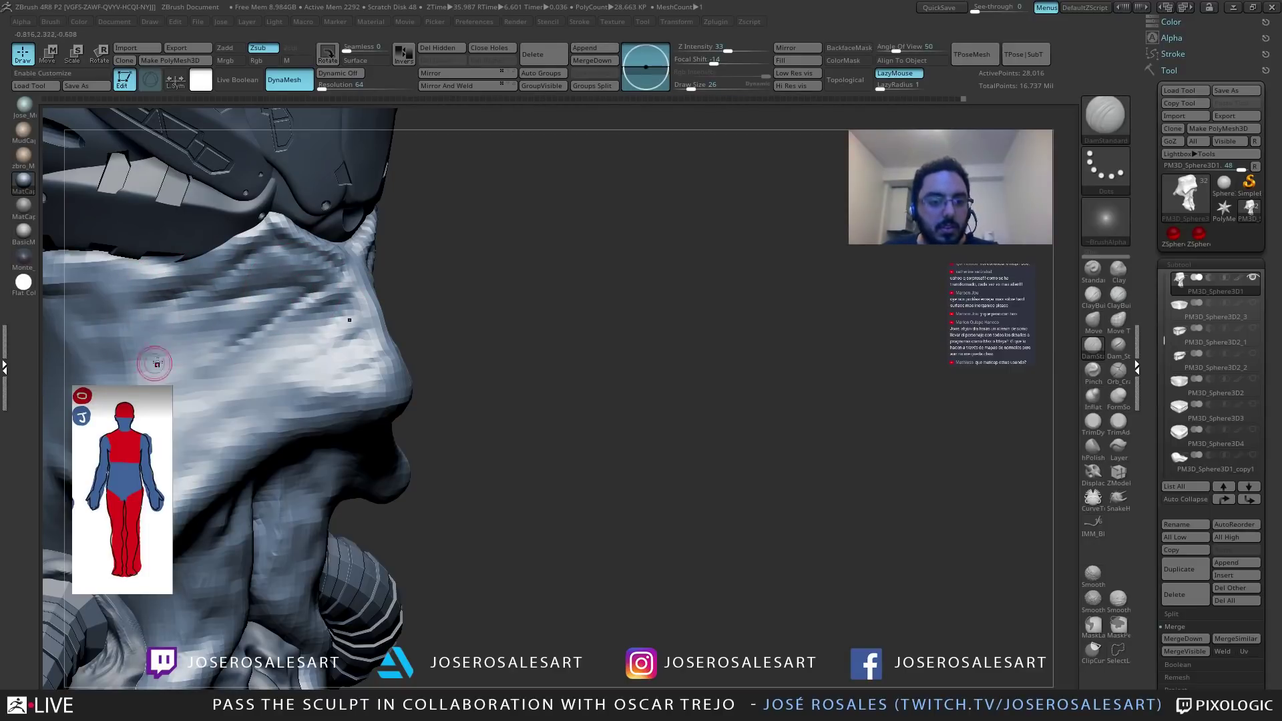
pyautogui.moveTo(281, 333); pyautogui.dragTo(257, 345)
pyautogui.moveTo(165, 388); pyautogui.dragTo(93, 386, button='right')
# Fill out the flesh between the wrinkles and along the spine ridge with ClayBuildup at draw size 28.
pyautogui.press('2')
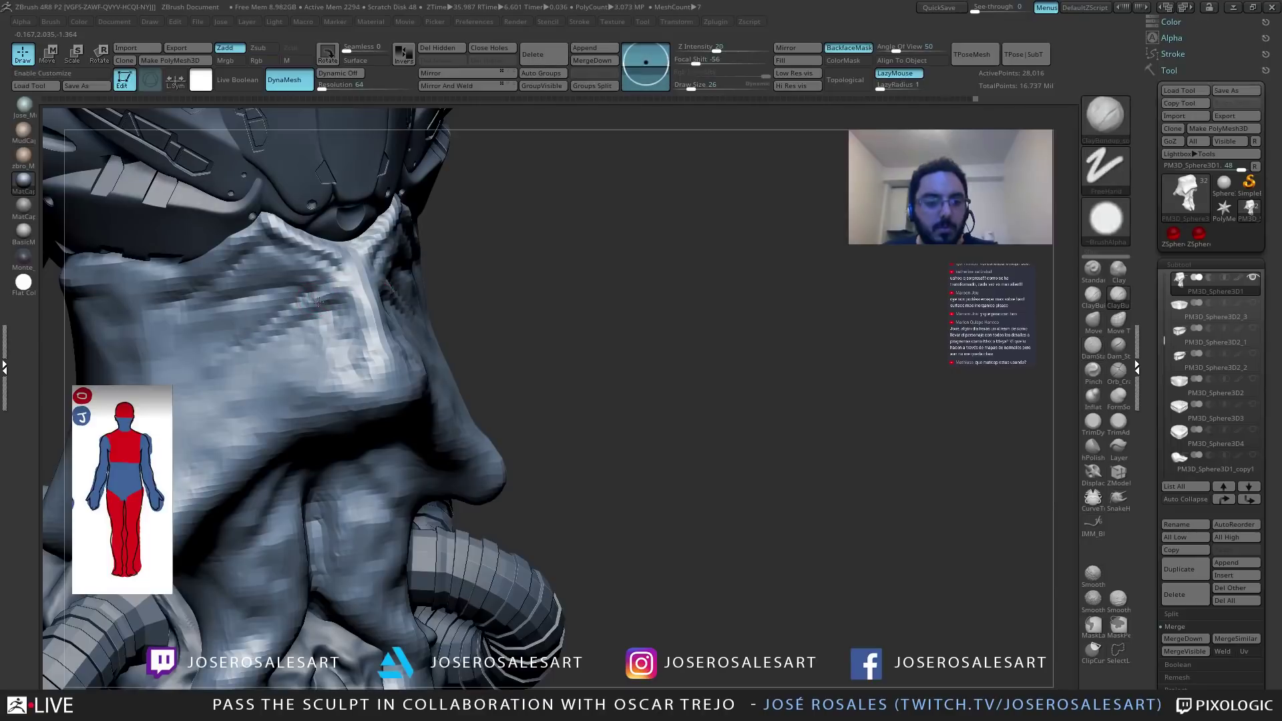
pyautogui.moveTo(234, 342)
pyautogui.mouseDown(button='right')
pyautogui.moveTo(381, 320)
pyautogui.moveTo(333, 311)
pyautogui.moveTo(381, 307)
pyautogui.moveTo(353, 328)
pyautogui.moveTo(491, 283)
pyautogui.moveTo(375, 274)
pyautogui.moveTo(401, 286)
pyautogui.mouseUp(button='right')
pyautogui.press(']')
pyautogui.press(']')
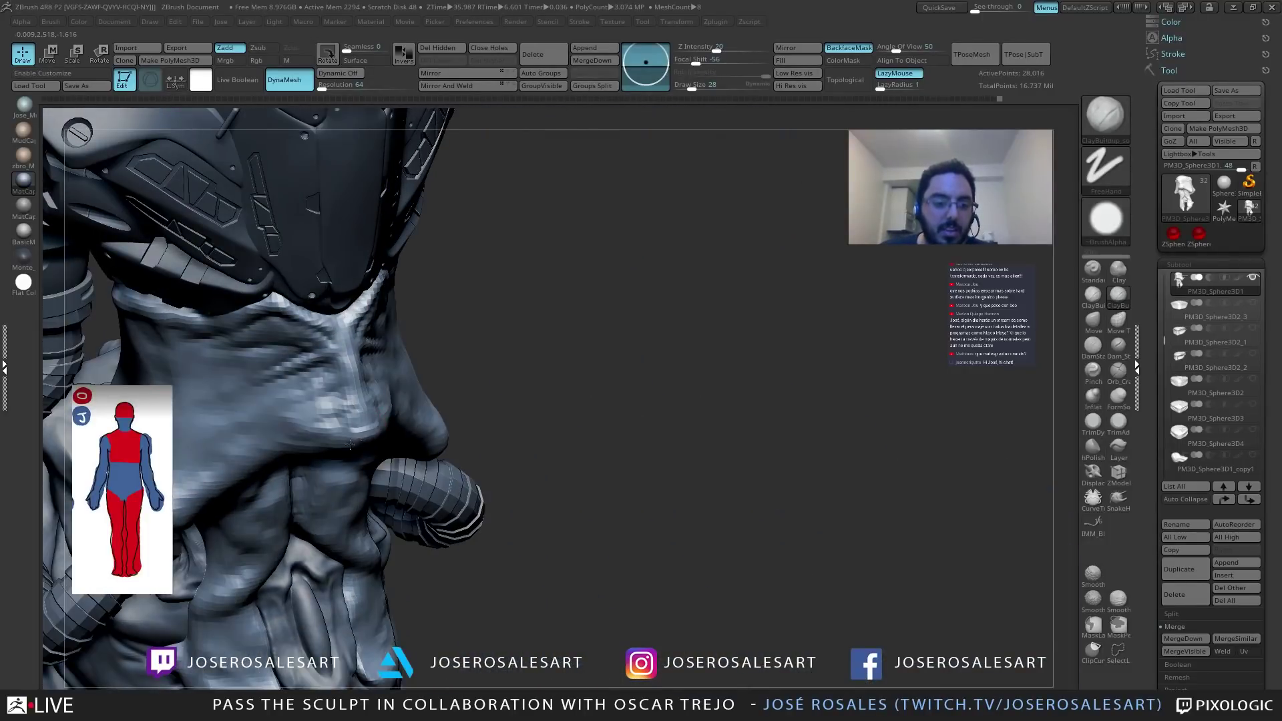
pyautogui.moveTo(310, 444)
pyautogui.mouseDown(button='right')
pyautogui.moveTo(339, 440)
pyautogui.moveTo(319, 514)
pyautogui.moveTo(282, 466)
pyautogui.moveTo(343, 503)
pyautogui.moveTo(308, 494)
pyautogui.moveTo(422, 482)
pyautogui.moveTo(484, 435)
pyautogui.moveTo(330, 452)
pyautogui.moveTo(551, 436)
pyautogui.moveTo(365, 456)
pyautogui.mouseUp(button='right')
# Adjust the shape of the spine ridge with the Move brush at draw size 39, checking the whole figure.
pyautogui.press('b')
pyautogui.press('m')
pyautogui.press('v')
pyautogui.press('s')
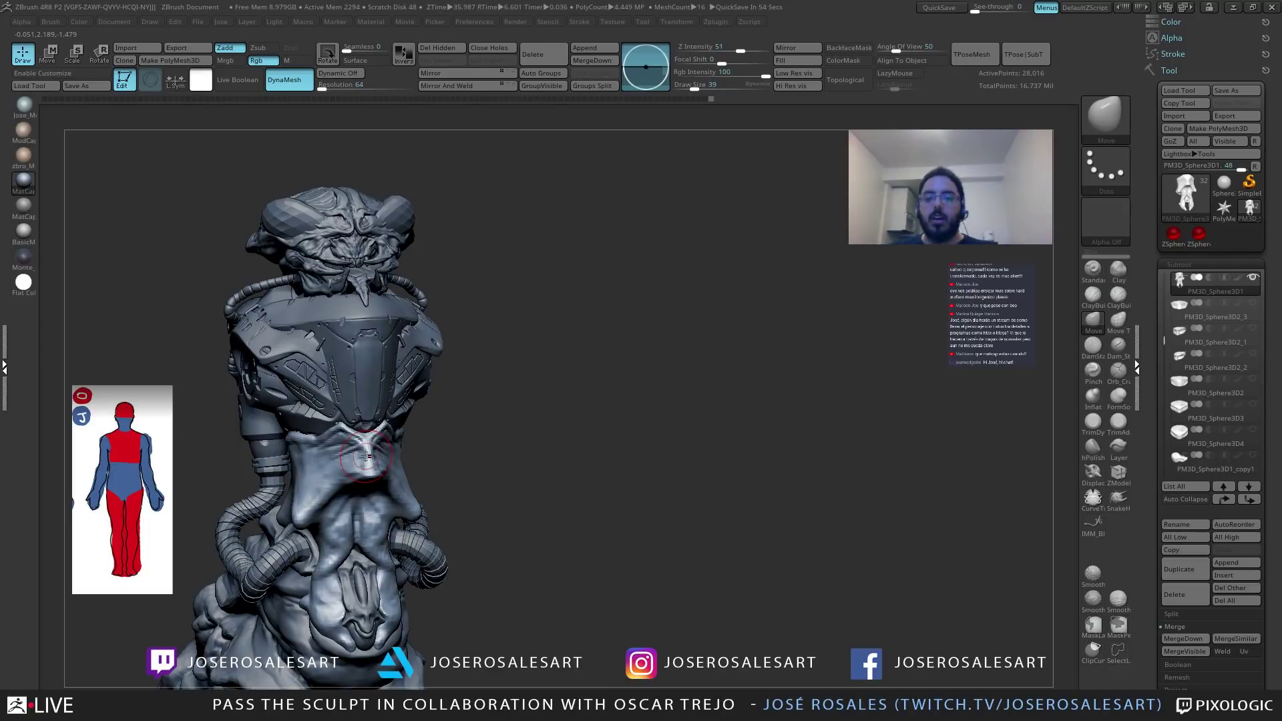
pyautogui.moveTo(383, 211); pyautogui.dragTo(418, 406, button='right')
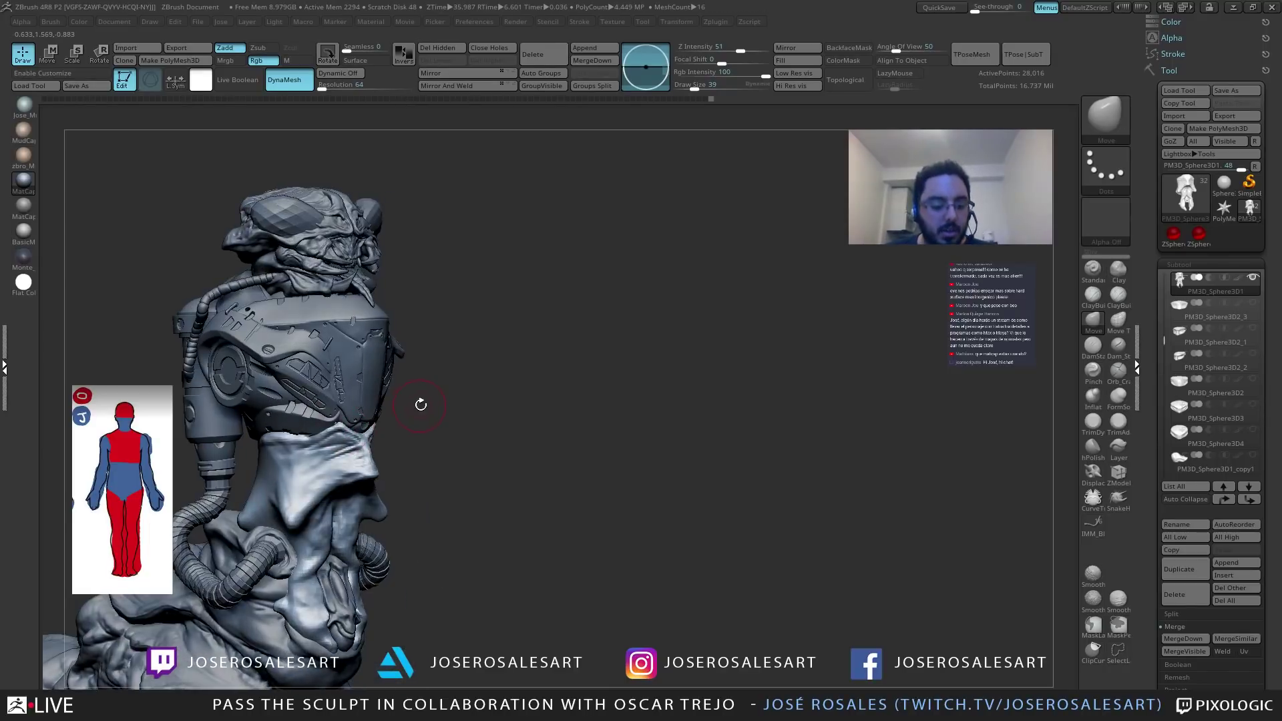
# Cut long diagonal wrinkles from the spine ridge toward the abdomen's side corner with DamStandard at draw size 39.
pyautogui.moveTo(340, 443)
pyautogui.mouseDown(button='right')
pyautogui.moveTo(378, 452)
pyautogui.moveTo(366, 504)
pyautogui.moveTo(350, 416)
pyautogui.moveTo(261, 423)
pyautogui.moveTo(270, 434)
pyautogui.moveTo(385, 409)
pyautogui.mouseUp(button='right')
pyautogui.press('b')
pyautogui.press('d')
pyautogui.press('s')
pyautogui.moveTo(408, 417); pyautogui.dragTo(299, 435)
pyautogui.moveTo(408, 439); pyautogui.dragTo(284, 481)
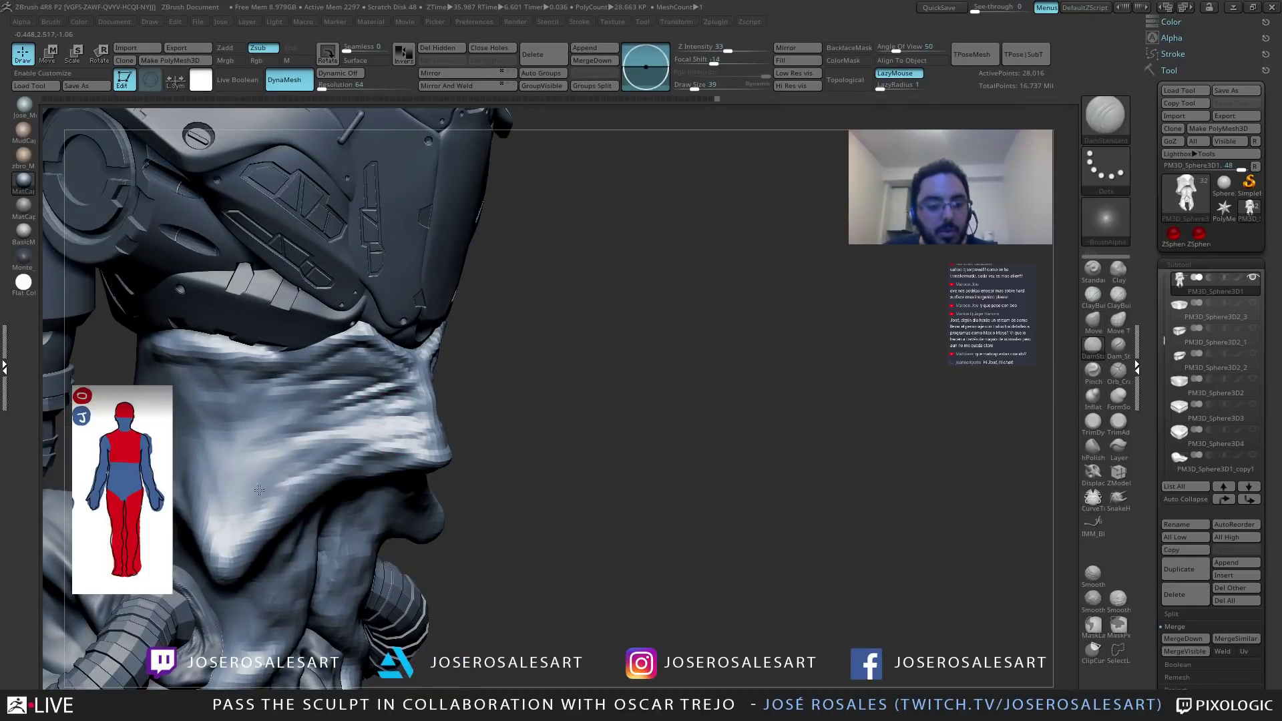
pyautogui.moveTo(239, 489); pyautogui.dragTo(233, 494, button='right')
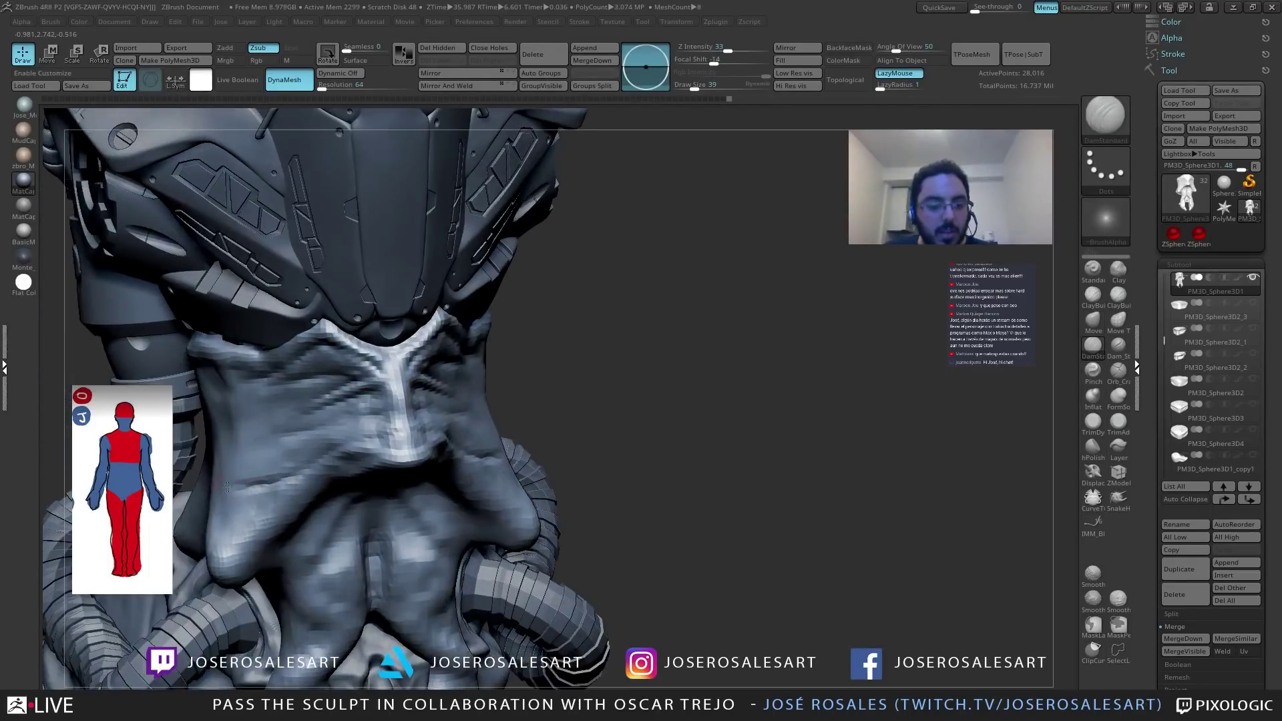
# Build up the folds across the front of the upper abdomen with ClayBuildup at draw size 26.
pyautogui.moveTo(314, 486)
pyautogui.mouseDown(button='right')
pyautogui.moveTo(313, 454)
pyautogui.moveTo(180, 479)
pyautogui.moveTo(342, 395)
pyautogui.mouseUp(button='right')
pyautogui.press('b')
pyautogui.press('c')
pyautogui.press('b')
pyautogui.press('s')
pyautogui.moveTo(342, 395); pyautogui.dragTo(327, 395)
pyautogui.moveTo(327, 395)
pyautogui.mouseDown(button='right')
pyautogui.moveTo(400, 352)
pyautogui.moveTo(176, 414)
pyautogui.moveTo(219, 377)
pyautogui.mouseUp(button='right')
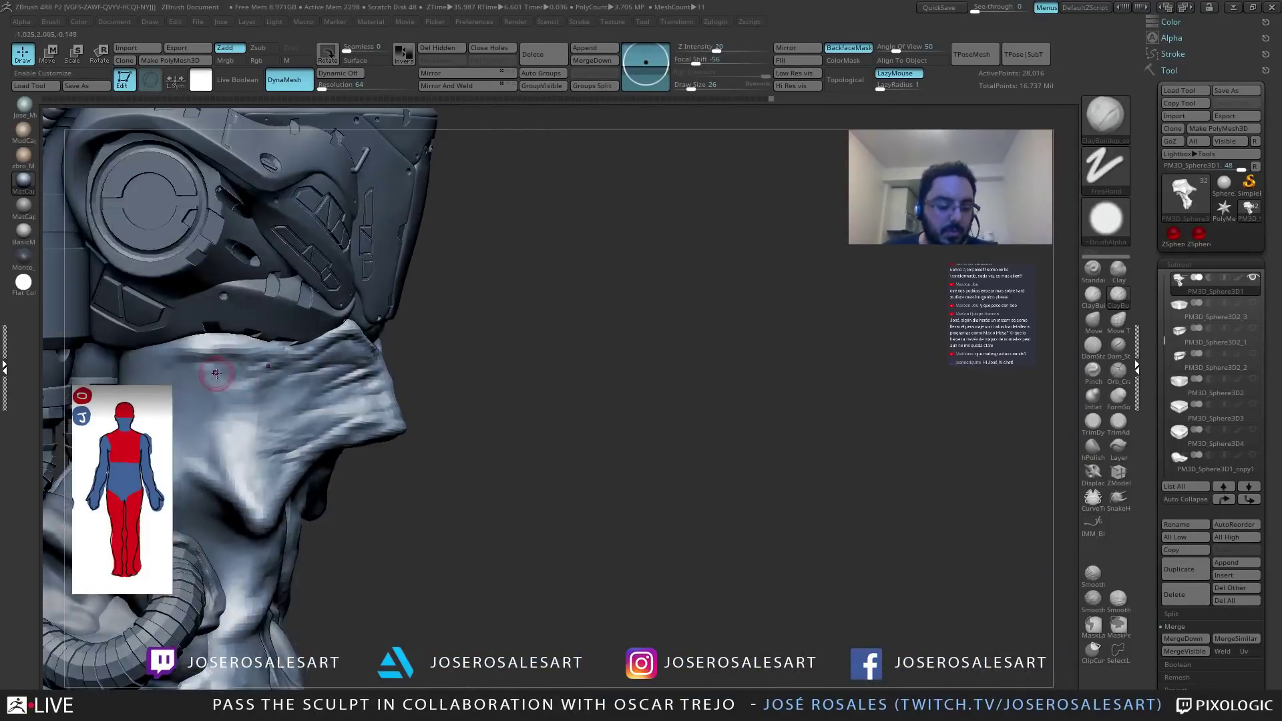
# Sculpt the abdomen's side plane under the armour with ClayBuildup at draw size 54, refining it at size 26.
pyautogui.press('s')
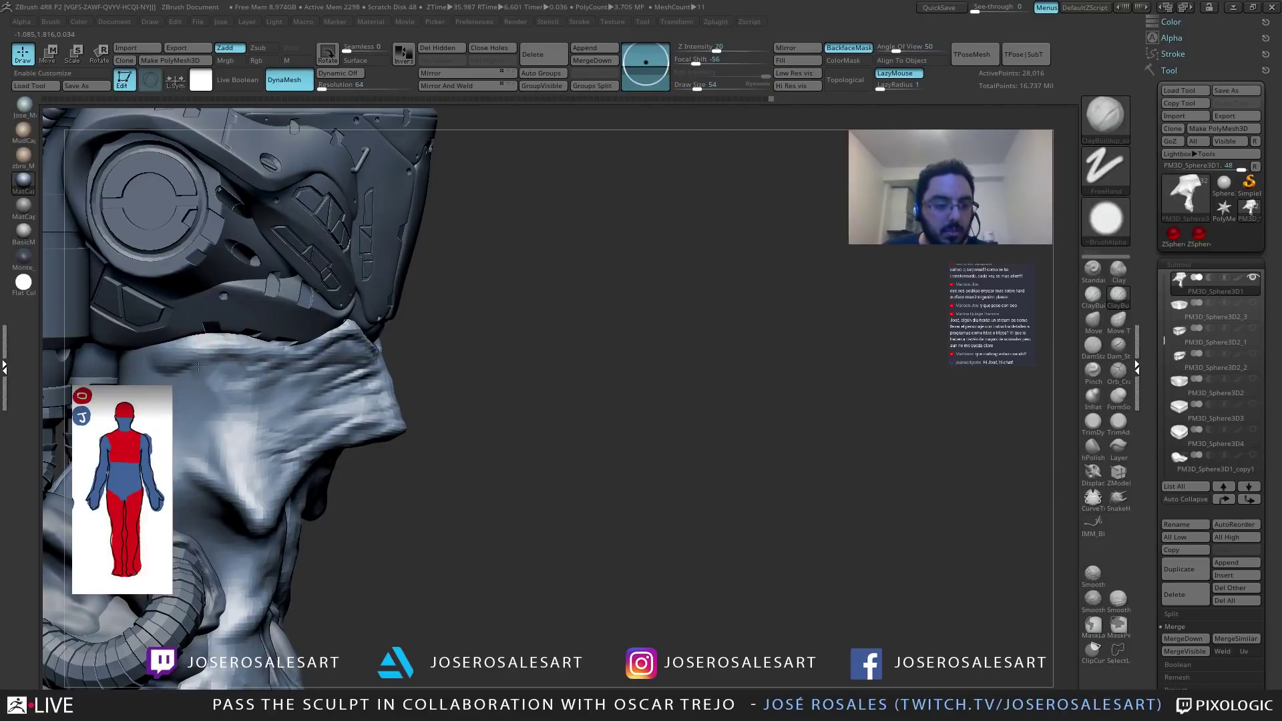
pyautogui.moveTo(194, 375); pyautogui.dragTo(208, 406, button='right')
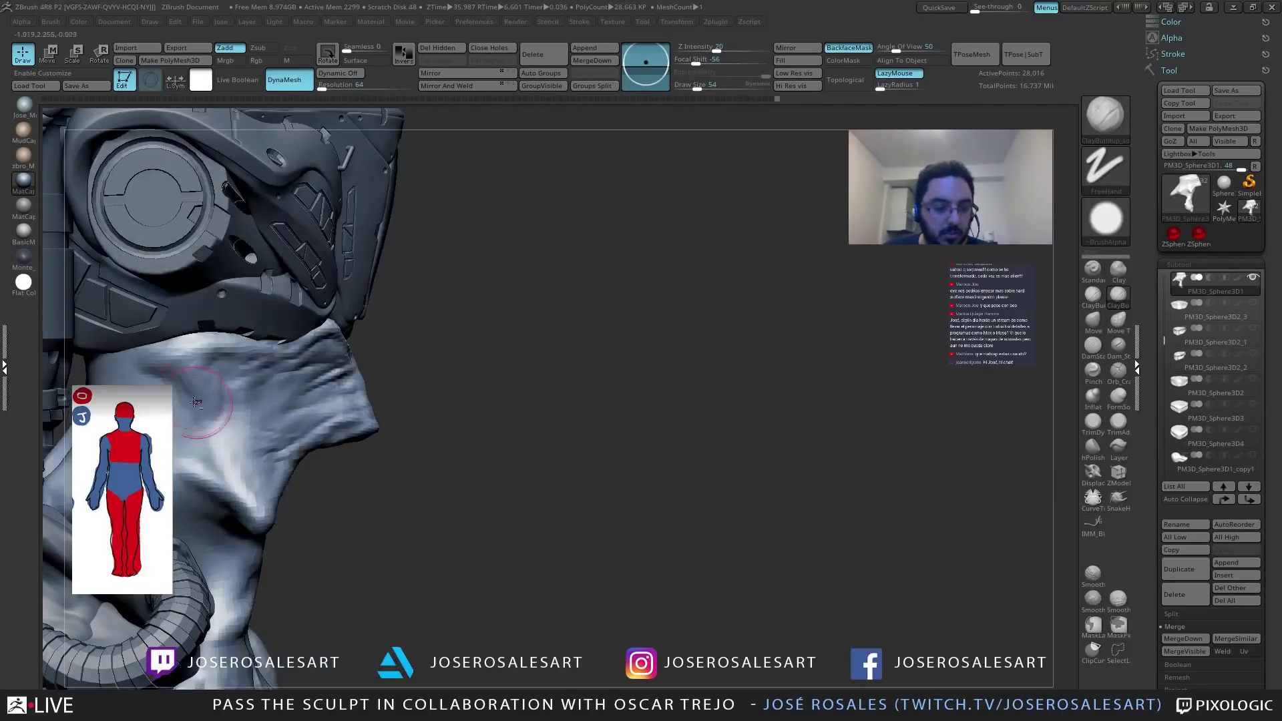
pyautogui.press('[')
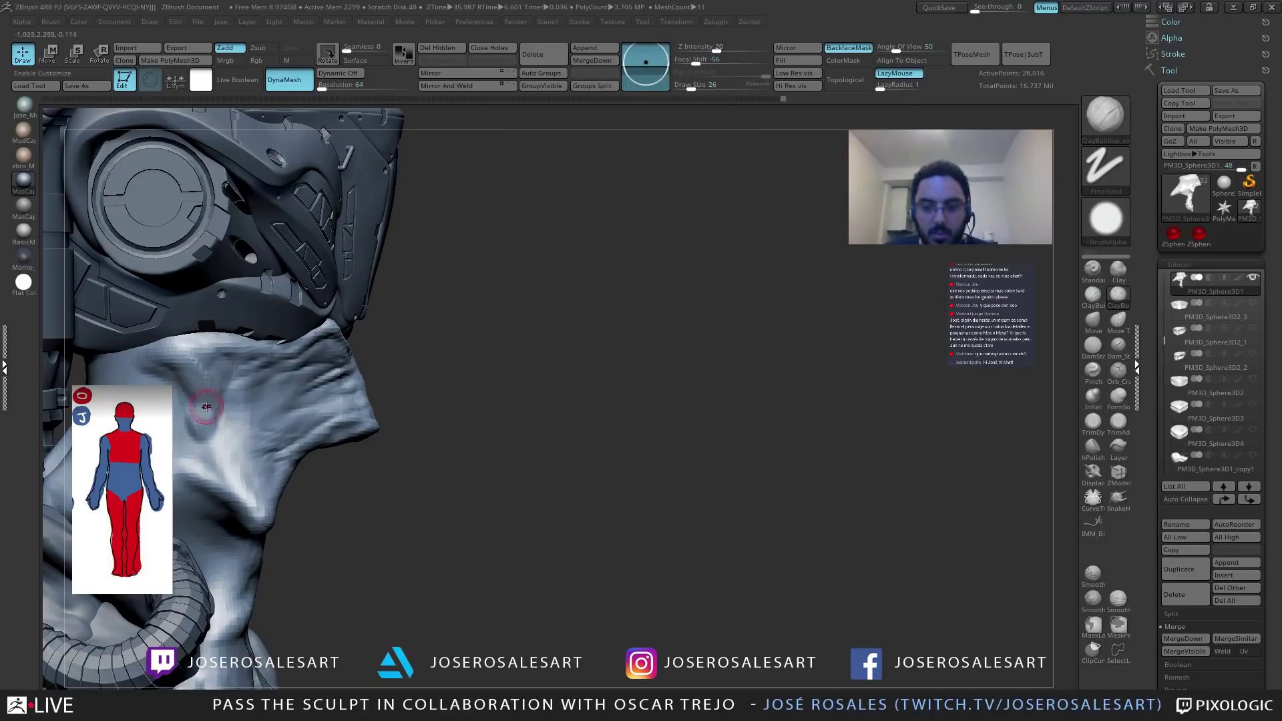
pyautogui.moveTo(210, 395)
pyautogui.mouseDown(button='right')
pyautogui.moveTo(276, 404)
pyautogui.moveTo(94, 200)
pyautogui.mouseUp(button='right')
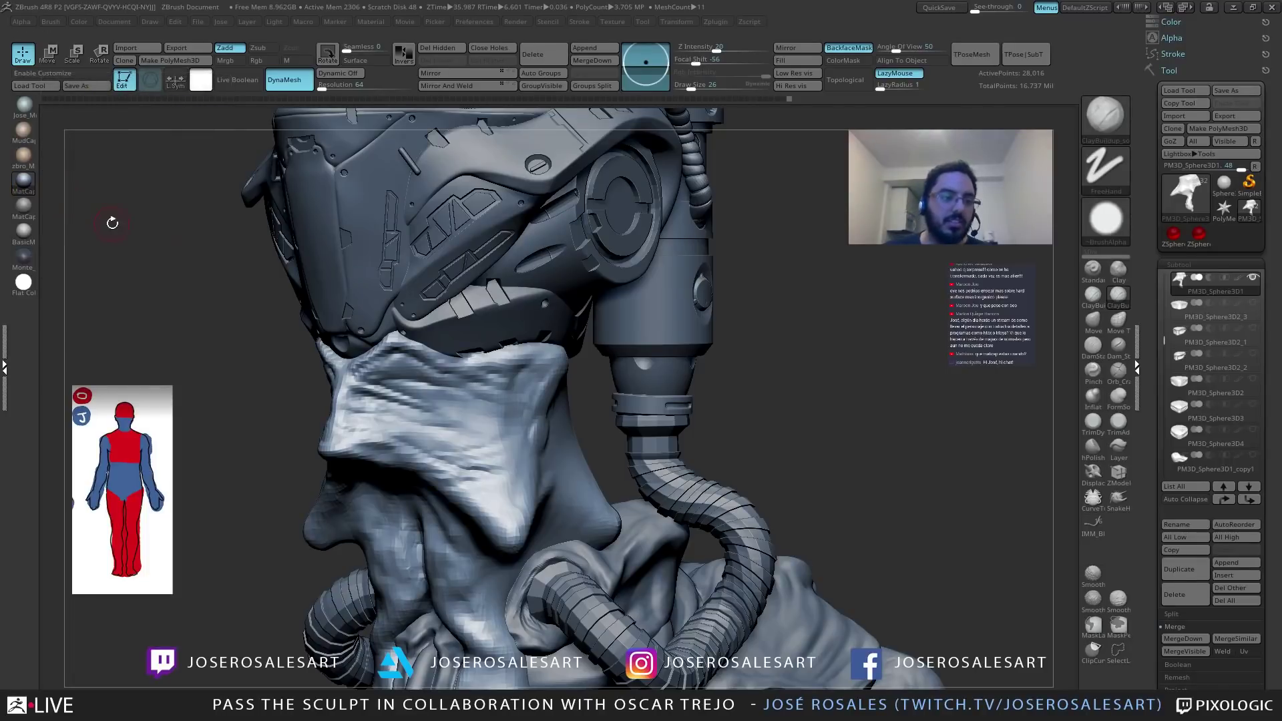
# Build up the paired muscle lobes beneath the abdomen's overhang with ClayBuildup at draw size 39.
pyautogui.moveTo(507, 417)
pyautogui.mouseDown(button='right')
pyautogui.moveTo(488, 401)
pyautogui.moveTo(351, 419)
pyautogui.moveTo(374, 393)
pyautogui.moveTo(316, 377)
pyautogui.moveTo(365, 474)
pyautogui.moveTo(368, 300)
pyautogui.moveTo(371, 356)
pyautogui.mouseUp(button='right')
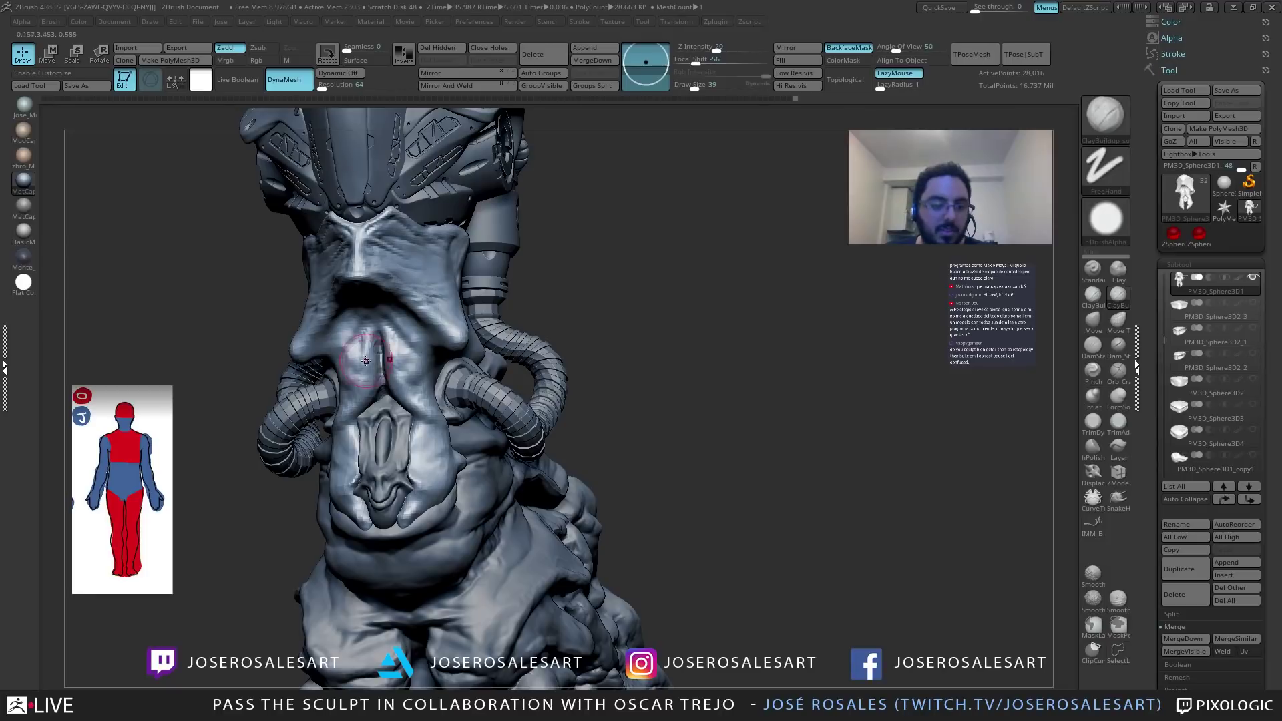
pyautogui.moveTo(351, 364); pyautogui.dragTo(355, 392, button='right')
pyautogui.moveTo(304, 435); pyautogui.dragTo(371, 373, button='right')
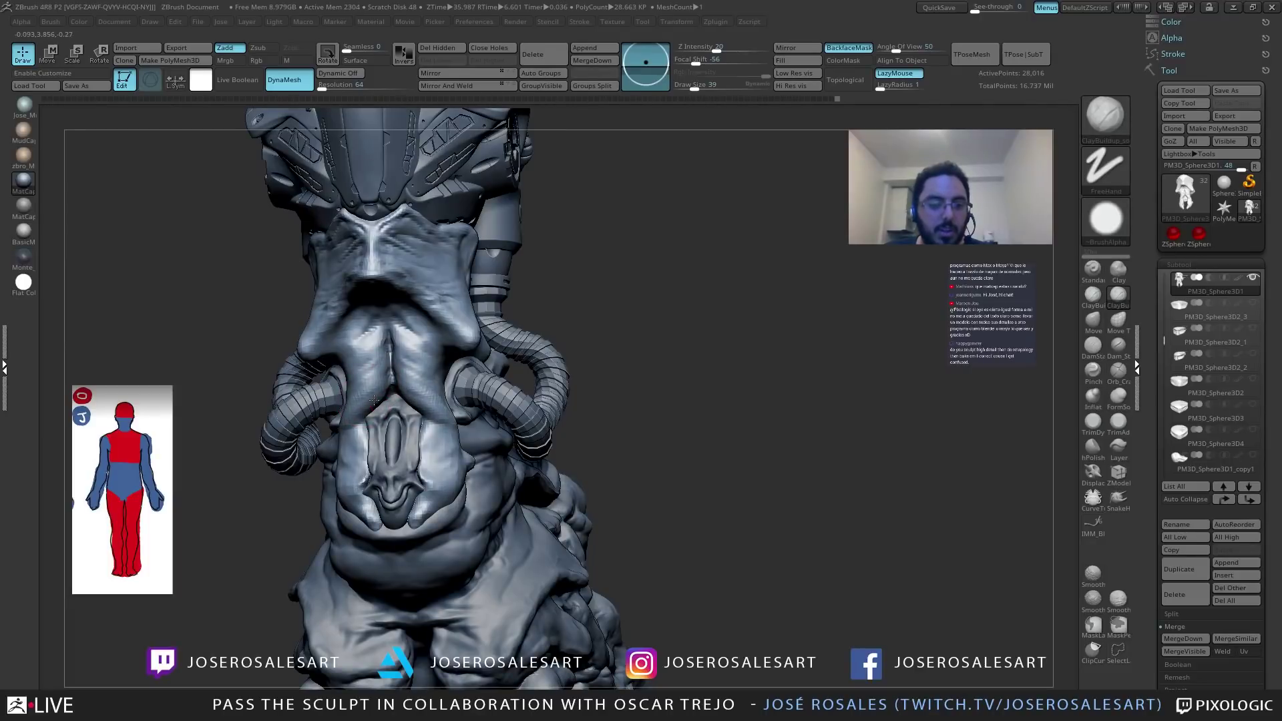
pyautogui.moveTo(363, 358); pyautogui.dragTo(359, 329, button='right')
pyautogui.moveTo(138, 218)
pyautogui.mouseDown(button='right')
pyautogui.moveTo(444, 354)
pyautogui.moveTo(320, 294)
pyautogui.moveTo(238, 230)
pyautogui.moveTo(200, 254)
pyautogui.moveTo(179, 222)
pyautogui.moveTo(364, 347)
pyautogui.moveTo(467, 271)
pyautogui.mouseUp(button='right')
pyautogui.moveTo(406, 339); pyautogui.dragTo(369, 333, button='right')
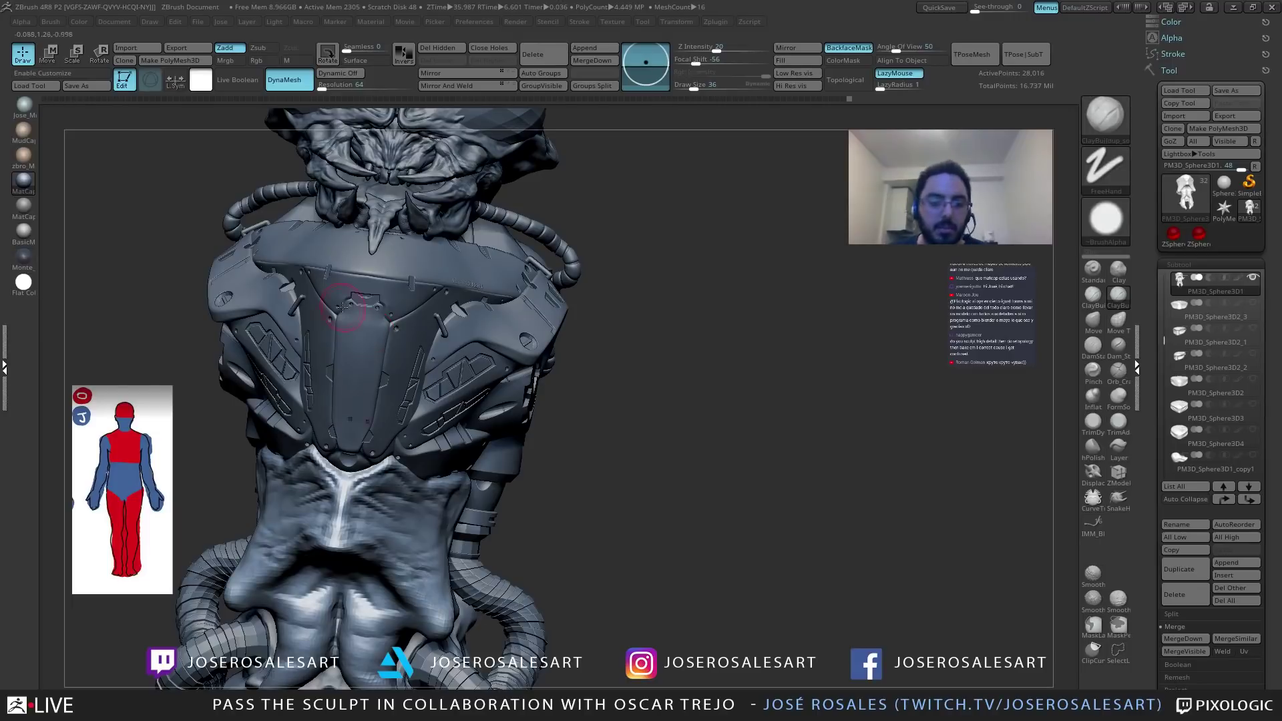
# Refine the underside of the overhang and the two columns below it with ClayBuildup at draw size 30.
pyautogui.moveTo(330, 403)
pyautogui.mouseDown(button='right')
pyautogui.moveTo(468, 392)
pyautogui.moveTo(406, 429)
pyautogui.moveTo(415, 461)
pyautogui.moveTo(464, 334)
pyautogui.mouseUp(button='right')
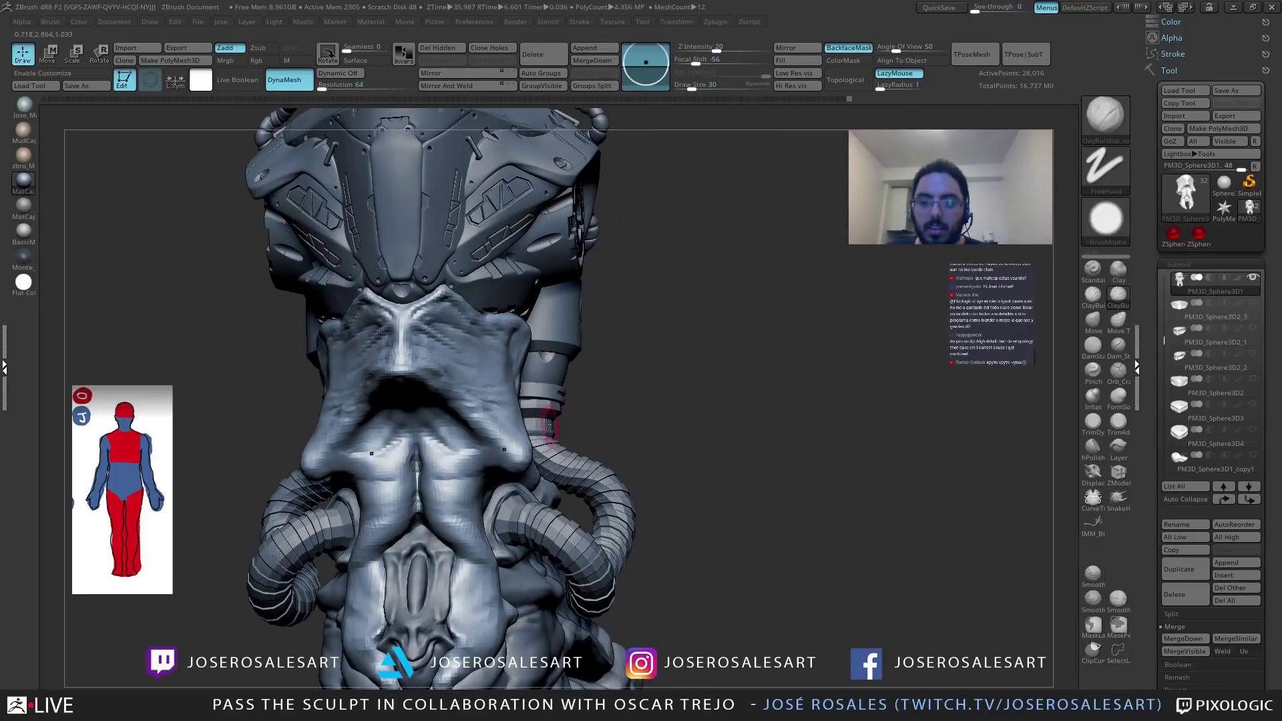
pyautogui.moveTo(415, 442); pyautogui.dragTo(366, 422, button='right')
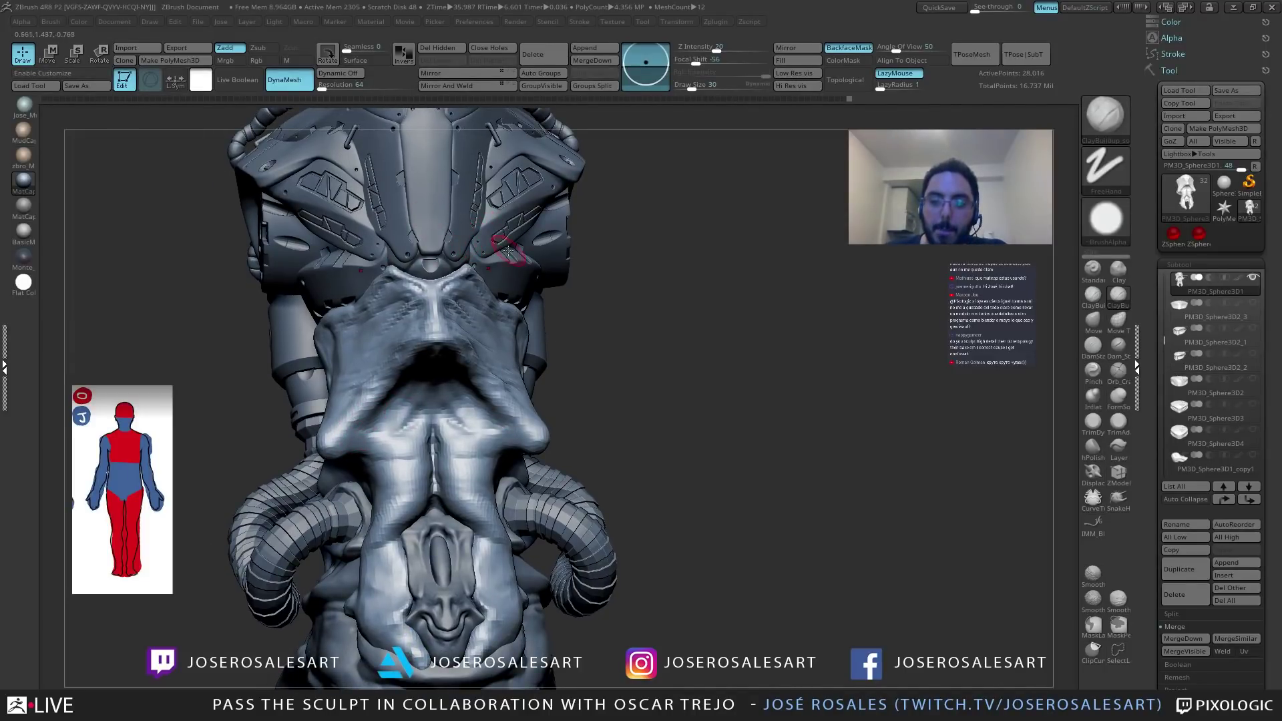
pyautogui.moveTo(293, 464)
pyautogui.mouseDown(button='right')
pyautogui.moveTo(338, 471)
pyautogui.moveTo(407, 408)
pyautogui.moveTo(417, 377)
pyautogui.moveTo(387, 385)
pyautogui.moveTo(400, 390)
pyautogui.moveTo(374, 401)
pyautogui.moveTo(440, 394)
pyautogui.mouseUp(button='right')
pyautogui.moveTo(455, 451)
pyautogui.mouseDown(button='right')
pyautogui.moveTo(434, 431)
pyautogui.moveTo(454, 444)
pyautogui.moveTo(444, 436)
pyautogui.moveTo(482, 427)
pyautogui.moveTo(475, 355)
pyautogui.moveTo(465, 408)
pyautogui.moveTo(423, 463)
pyautogui.moveTo(465, 425)
pyautogui.moveTo(402, 457)
pyautogui.moveTo(466, 323)
pyautogui.mouseUp(button='right')
pyautogui.moveTo(461, 400); pyautogui.dragTo(435, 357, button='right')
pyautogui.moveTo(277, 300)
pyautogui.mouseDown(button='right')
pyautogui.moveTo(313, 347)
pyautogui.moveTo(391, 377)
pyautogui.moveTo(318, 457)
pyautogui.moveTo(371, 420)
pyautogui.moveTo(541, 411)
pyautogui.moveTo(514, 399)
pyautogui.moveTo(556, 434)
pyautogui.moveTo(542, 461)
pyautogui.moveTo(423, 424)
pyautogui.mouseUp(button='right')
pyautogui.moveTo(417, 498)
pyautogui.mouseDown(button='right')
pyautogui.moveTo(421, 429)
pyautogui.moveTo(424, 487)
pyautogui.mouseUp(button='right')
pyautogui.moveTo(423, 487)
pyautogui.mouseDown(button='right')
pyautogui.moveTo(460, 503)
pyautogui.moveTo(467, 528)
pyautogui.moveTo(431, 528)
pyautogui.moveTo(462, 522)
pyautogui.moveTo(495, 463)
pyautogui.mouseUp(button='right')
# Carve wrinkles across the columns beneath the overhang, near the hose socket, with DamStandard at draw size 30.
pyautogui.press('b')
pyautogui.press('d')
pyautogui.press('s')
pyautogui.moveTo(446, 523)
pyautogui.mouseDown(button='right')
pyautogui.moveTo(521, 515)
pyautogui.moveTo(456, 506)
pyautogui.moveTo(447, 561)
pyautogui.moveTo(489, 557)
pyautogui.mouseUp(button='right')
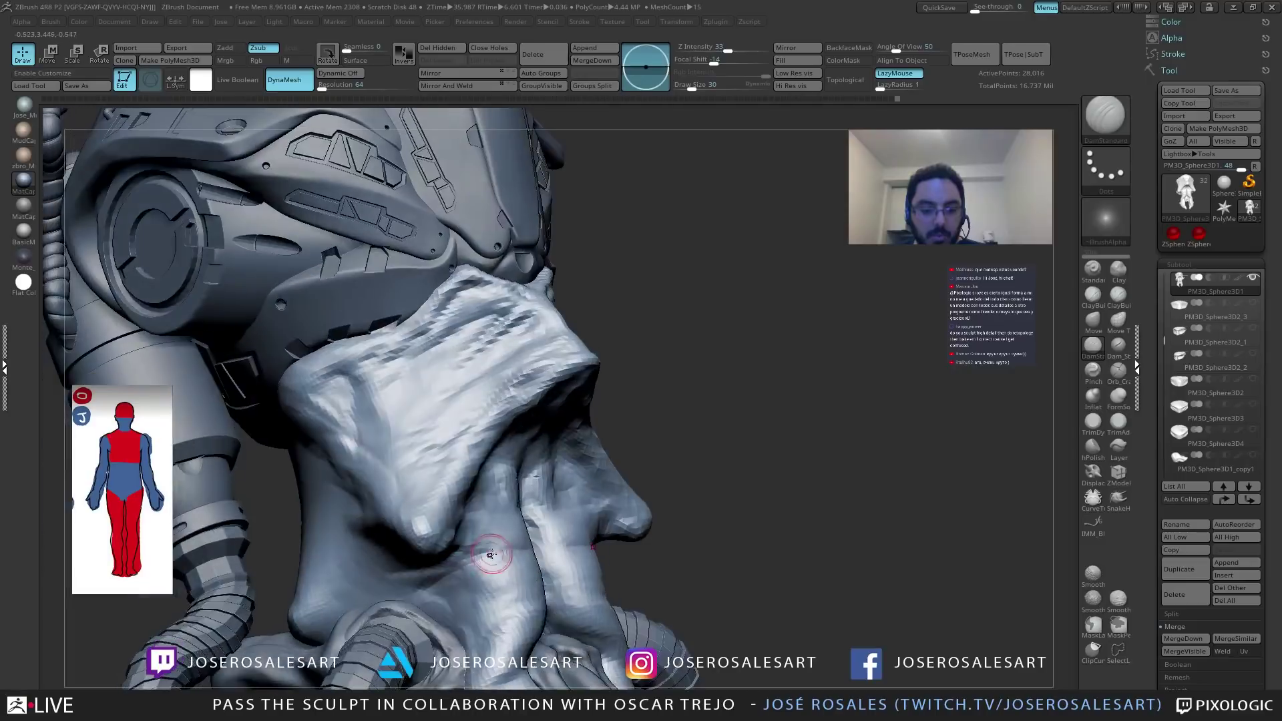
pyautogui.moveTo(541, 536); pyautogui.dragTo(476, 580)
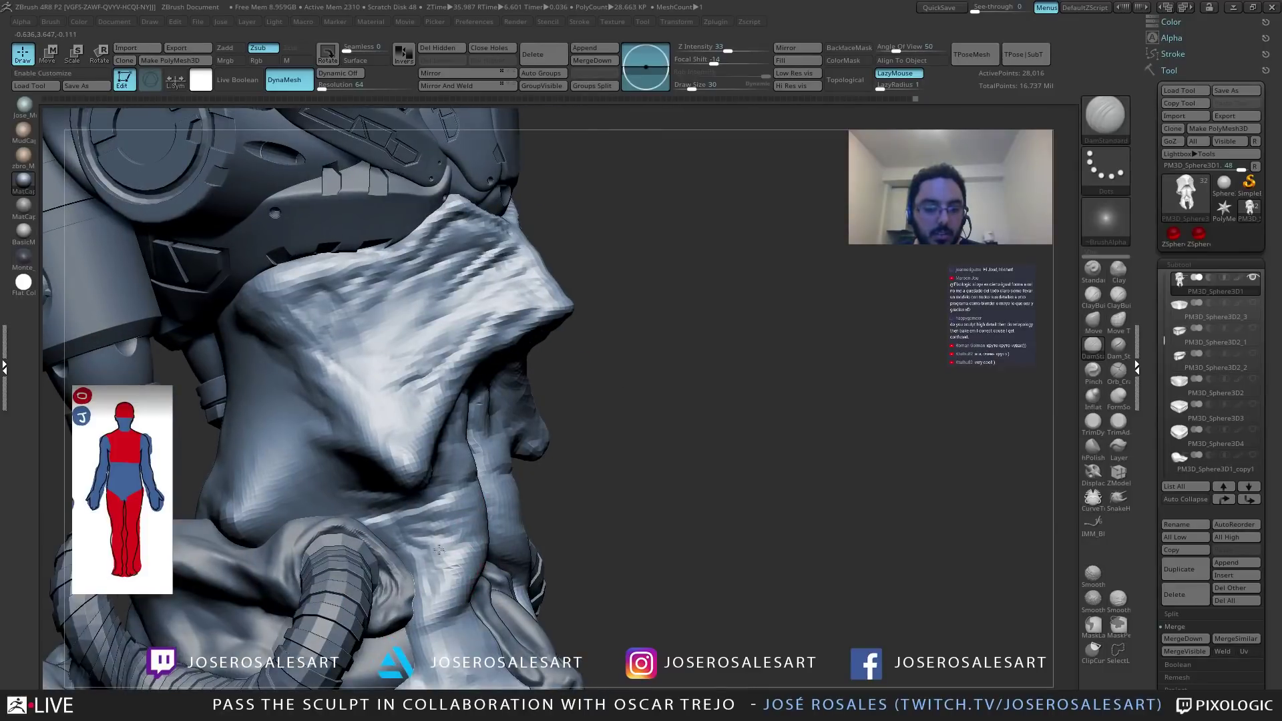
pyautogui.moveTo(417, 529); pyautogui.dragTo(544, 538, button='right')
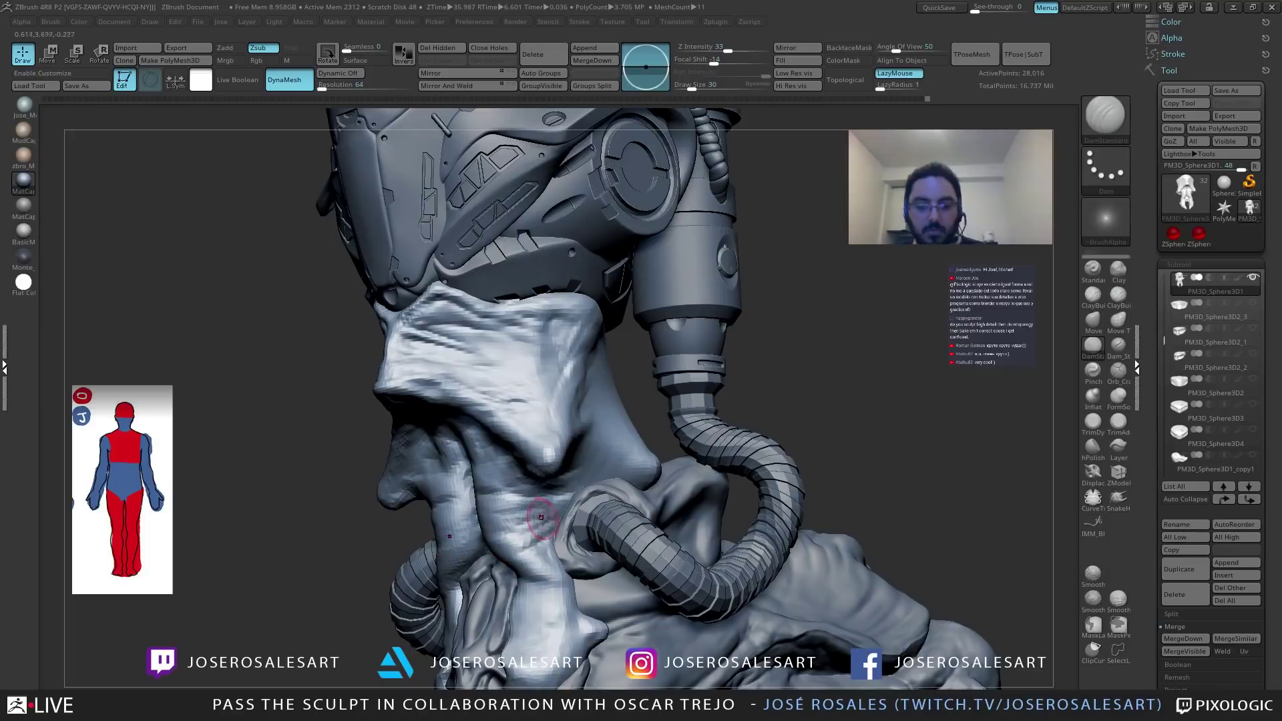
pyautogui.moveTo(545, 529)
pyautogui.mouseDown(button='right')
pyautogui.moveTo(508, 520)
pyautogui.moveTo(523, 530)
pyautogui.moveTo(514, 537)
pyautogui.moveTo(554, 461)
pyautogui.moveTo(608, 431)
pyautogui.moveTo(559, 436)
pyautogui.moveTo(553, 378)
pyautogui.moveTo(663, 352)
pyautogui.mouseUp(button='right')
# Add volume to the overhang's lower rim and the tops of the columns with ClayBuildup at draw size 30.
pyautogui.press('b')
pyautogui.press('c')
pyautogui.press('b')
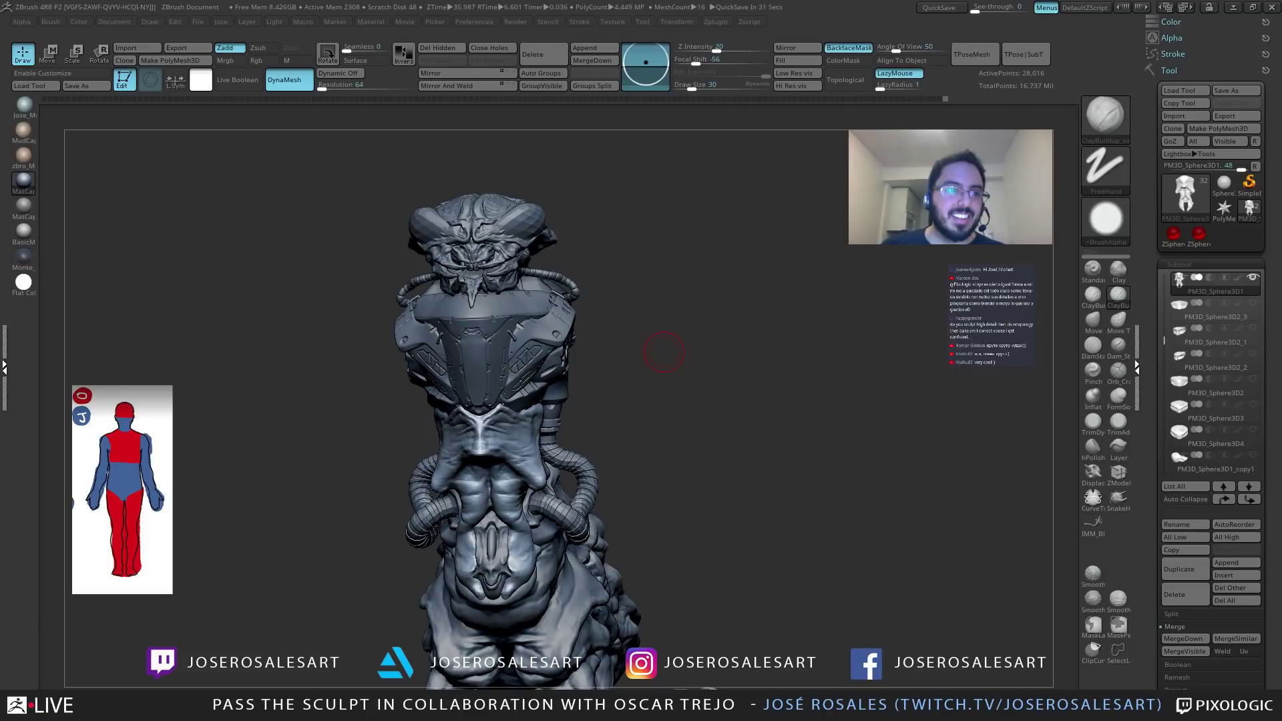
pyautogui.moveTo(607, 355)
pyautogui.mouseDown()
pyautogui.moveTo(593, 367)
pyautogui.moveTo(568, 354)
pyautogui.moveTo(534, 400)
pyautogui.moveTo(412, 355)
pyautogui.moveTo(418, 401)
pyautogui.moveTo(515, 390)
pyautogui.mouseUp()
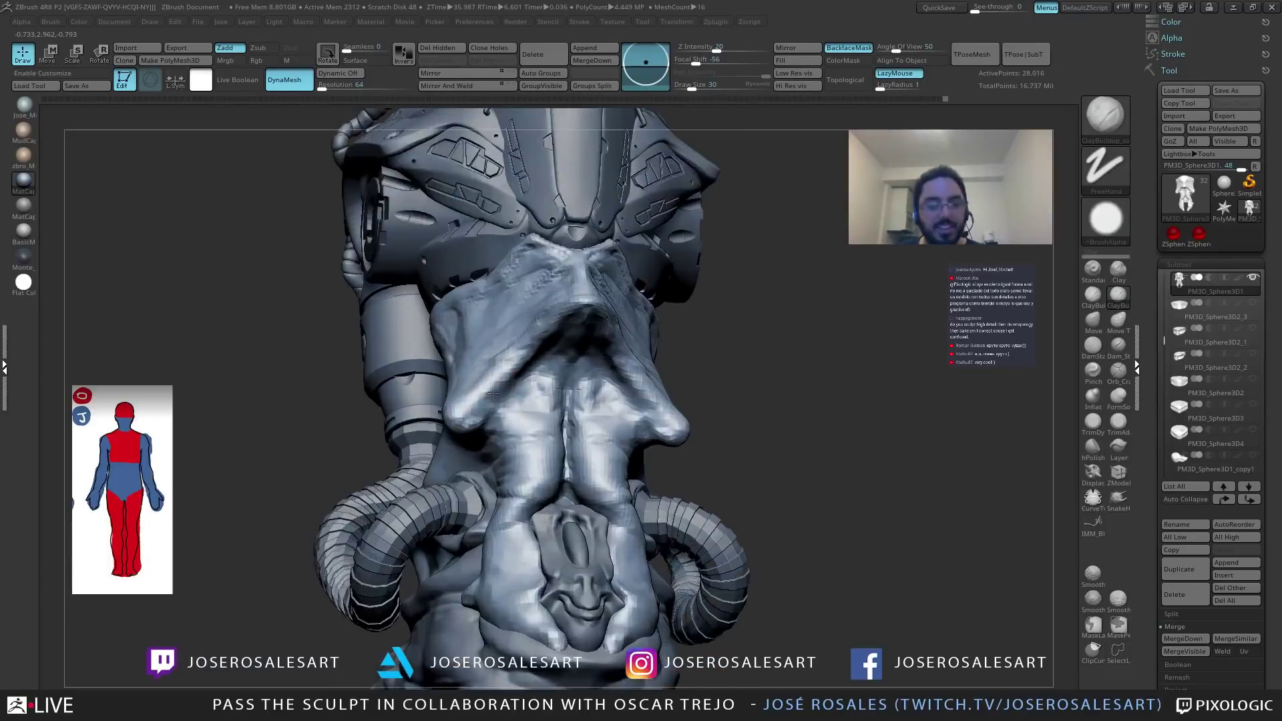
pyautogui.moveTo(515, 390); pyautogui.dragTo(490, 395, button='right')
pyautogui.moveTo(490, 396)
pyautogui.mouseDown()
pyautogui.moveTo(510, 403)
pyautogui.moveTo(527, 383)
pyautogui.mouseUp()
pyautogui.moveTo(526, 383)
pyautogui.mouseDown(button='right')
pyautogui.moveTo(521, 420)
pyautogui.moveTo(552, 472)
pyautogui.moveTo(541, 430)
pyautogui.moveTo(467, 411)
pyautogui.moveTo(497, 424)
pyautogui.moveTo(573, 402)
pyautogui.moveTo(609, 422)
pyautogui.moveTo(560, 422)
pyautogui.mouseUp(button='right')
# Reshape the overhang's profile and lower rim with the Move brush at draw sizes 140 and 69.
pyautogui.press('b')
pyautogui.press('m')
pyautogui.press('v')
pyautogui.press('ctrl')
pyautogui.moveTo(561, 417); pyautogui.dragTo(559, 426)
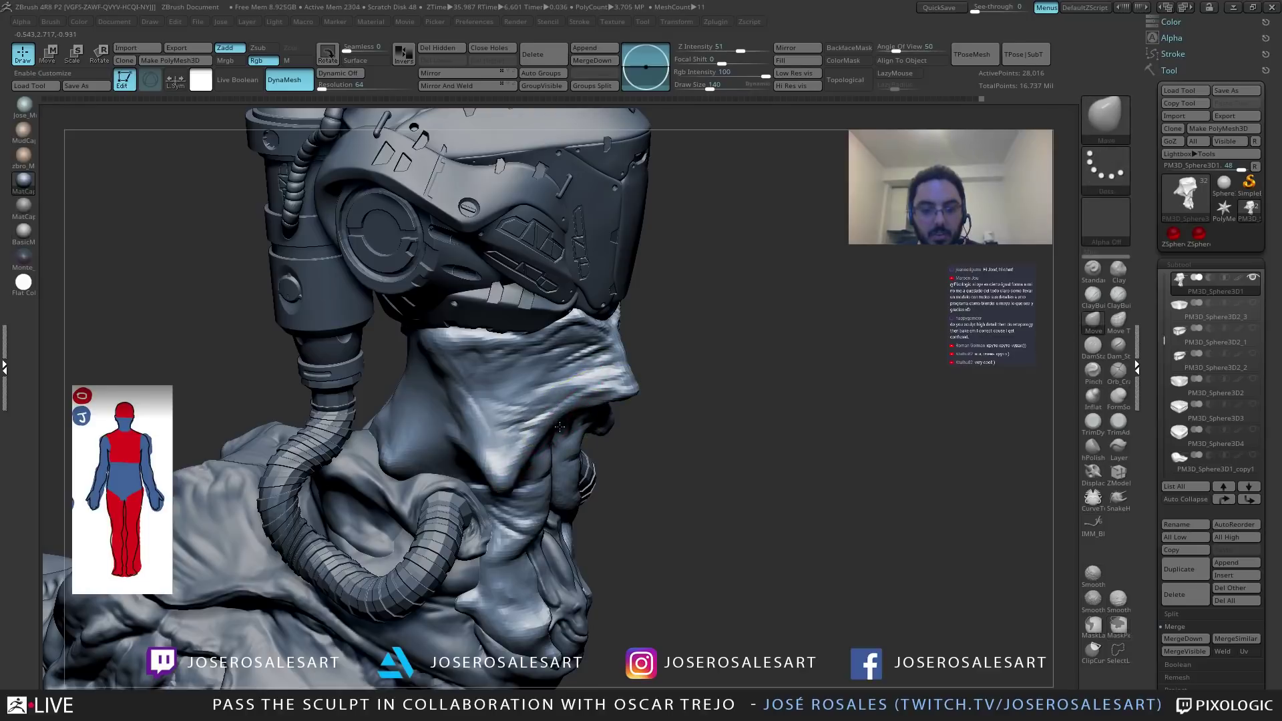
pyautogui.moveTo(565, 432); pyautogui.dragTo(510, 434, button='right')
pyautogui.moveTo(575, 482)
pyautogui.mouseDown(button='right')
pyautogui.moveTo(546, 433)
pyautogui.moveTo(622, 449)
pyautogui.mouseUp(button='right')
pyautogui.moveTo(559, 416); pyautogui.dragTo(564, 427, button='right')
pyautogui.moveTo(583, 416); pyautogui.dragTo(589, 425)
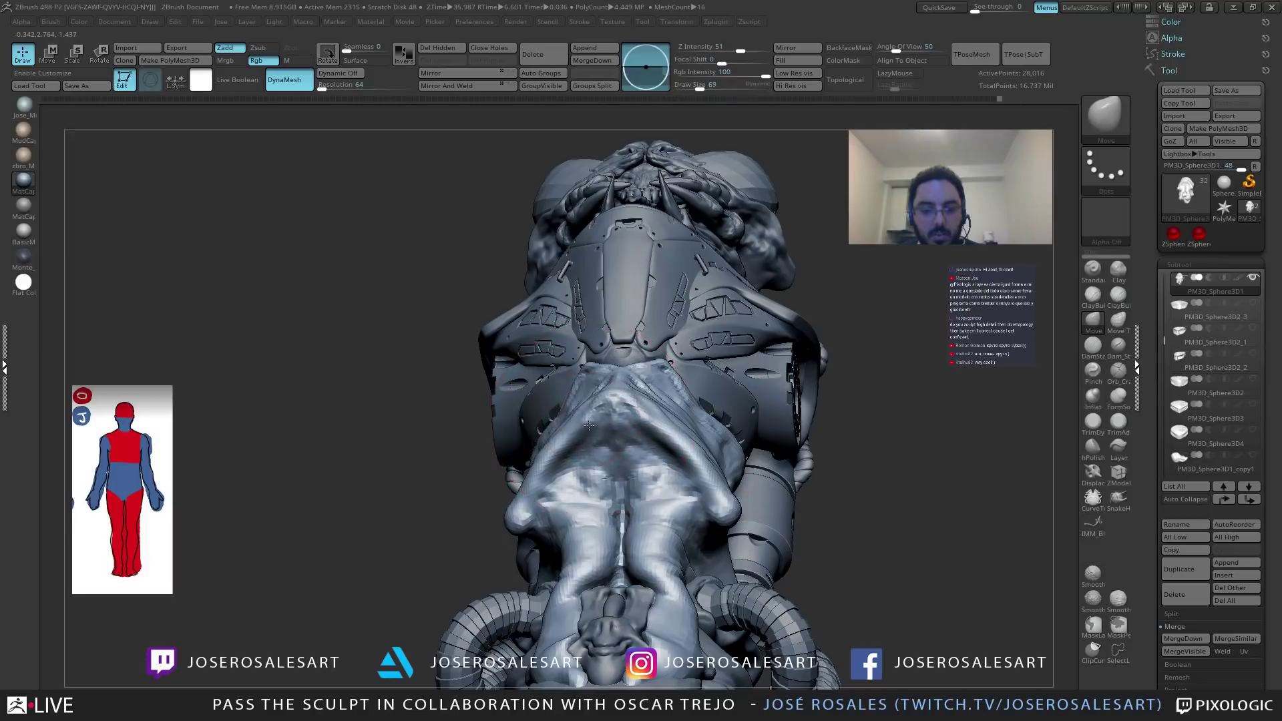
# Strengthen the Y-shaped spine ridge and surrounding planes with ClayBuildup at draw size 30.
pyautogui.moveTo(566, 449)
pyautogui.mouseDown(button='right')
pyautogui.moveTo(638, 463)
pyautogui.moveTo(650, 420)
pyautogui.moveTo(630, 405)
pyautogui.mouseUp(button='right')
pyautogui.press('1')
pyautogui.keyDown('ctrl'); pyautogui.moveTo(630, 405); pyautogui.dragTo(661, 440, button='right'); pyautogui.keyUp('ctrl')
pyautogui.moveTo(625, 481)
pyautogui.mouseDown(button='right')
pyautogui.moveTo(609, 479)
pyautogui.moveTo(679, 423)
pyautogui.moveTo(661, 459)
pyautogui.moveTo(676, 446)
pyautogui.moveTo(604, 431)
pyautogui.moveTo(634, 394)
pyautogui.moveTo(628, 377)
pyautogui.moveTo(618, 394)
pyautogui.moveTo(609, 363)
pyautogui.mouseUp(button='right')
pyautogui.press(']')
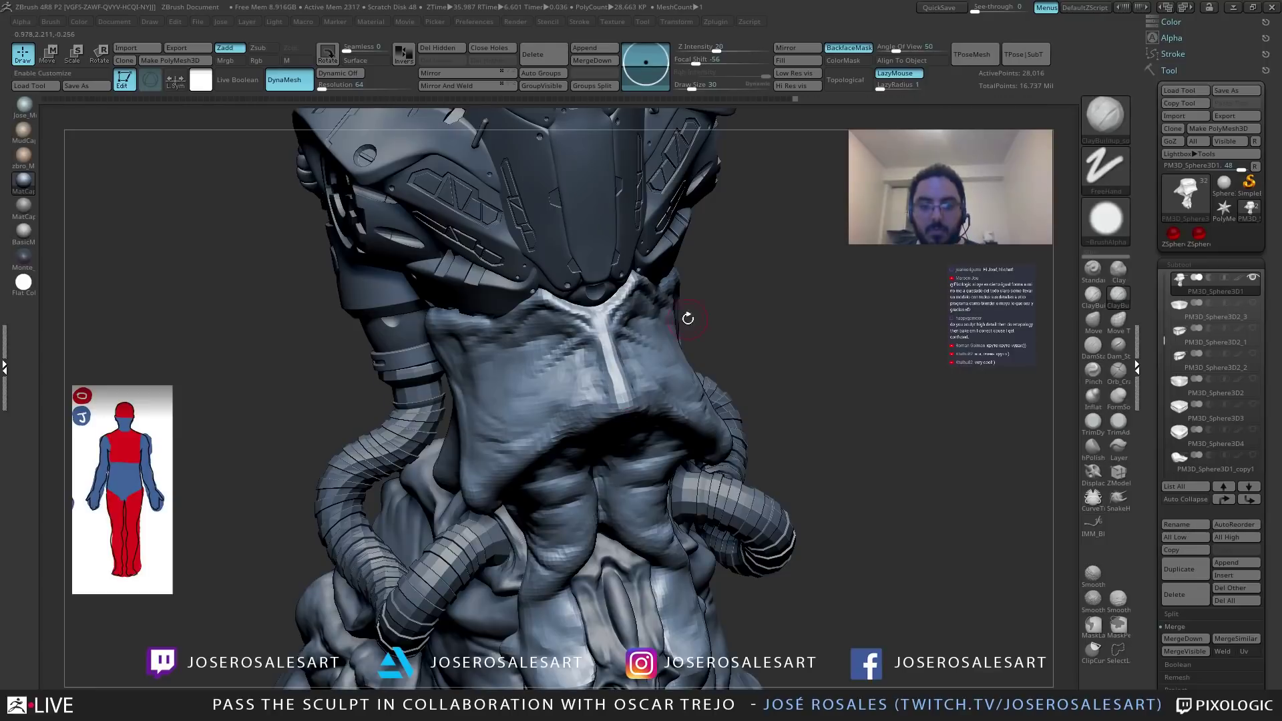
# Deepen the diagonal wrinkles beside the reshaped spine ridge with DamStandard at draw size 30.
pyautogui.moveTo(746, 289)
pyautogui.mouseDown(button='right')
pyautogui.moveTo(625, 445)
pyautogui.moveTo(649, 433)
pyautogui.moveTo(614, 428)
pyautogui.moveTo(594, 455)
pyautogui.moveTo(524, 447)
pyautogui.moveTo(558, 444)
pyautogui.moveTo(534, 421)
pyautogui.moveTo(463, 455)
pyautogui.moveTo(420, 496)
pyautogui.moveTo(396, 425)
pyautogui.moveTo(507, 368)
pyautogui.mouseUp(button='right')
pyautogui.press('b')
pyautogui.press('d')
pyautogui.press('s')
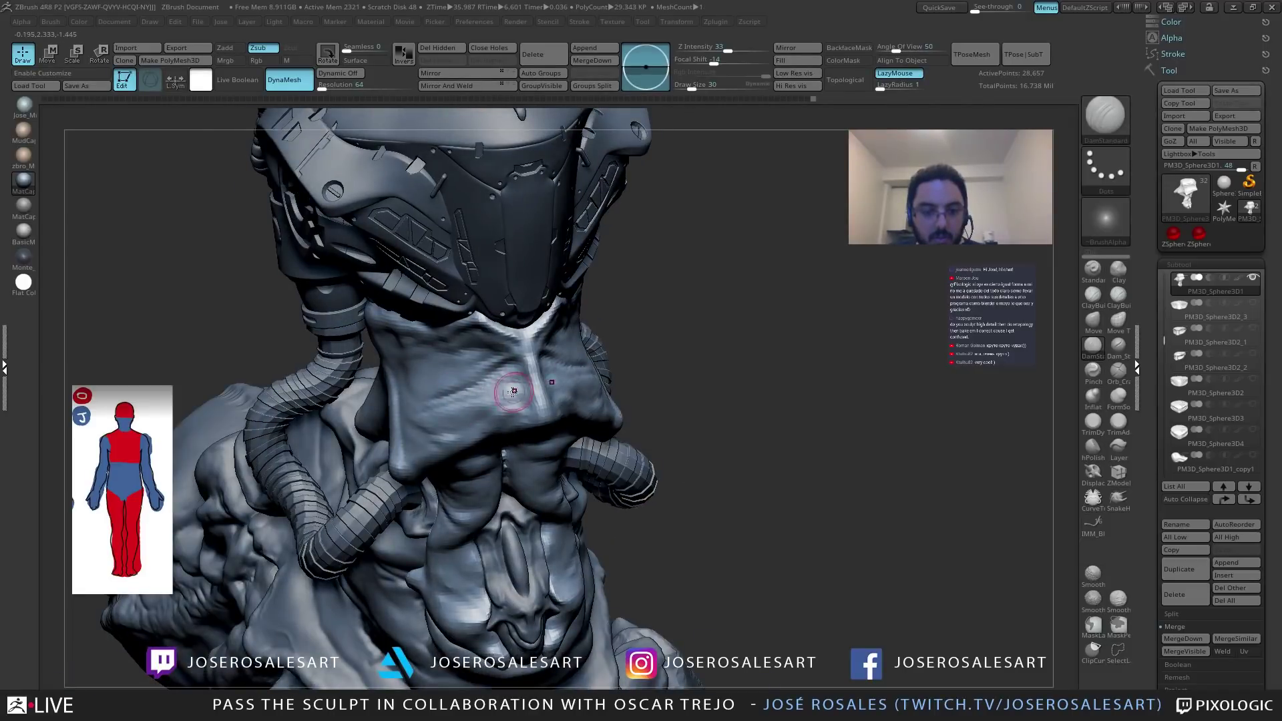
pyautogui.moveTo(499, 393); pyautogui.dragTo(505, 379, button='right')
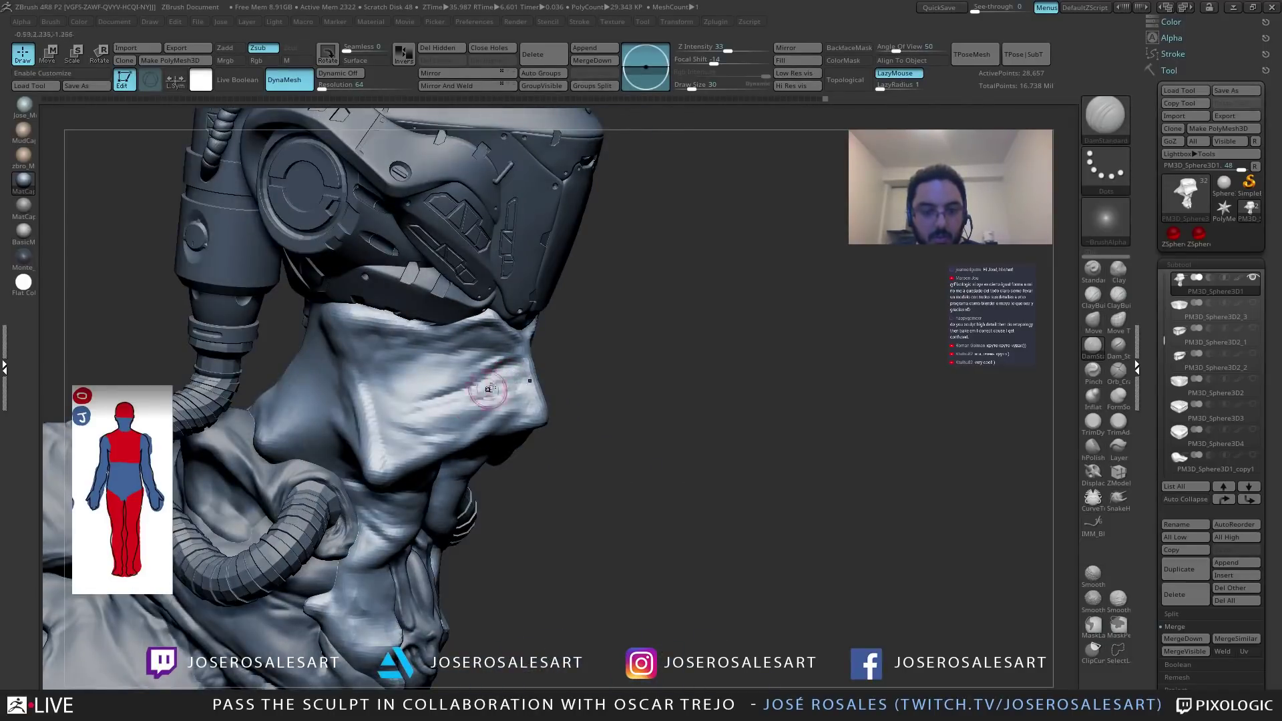
# Build up and smooth the surface around the overhang's diagonal wrinkles with ClayBuildup, starting at draw size 21.
pyautogui.press('b')
pyautogui.press('c')
pyautogui.press('b')
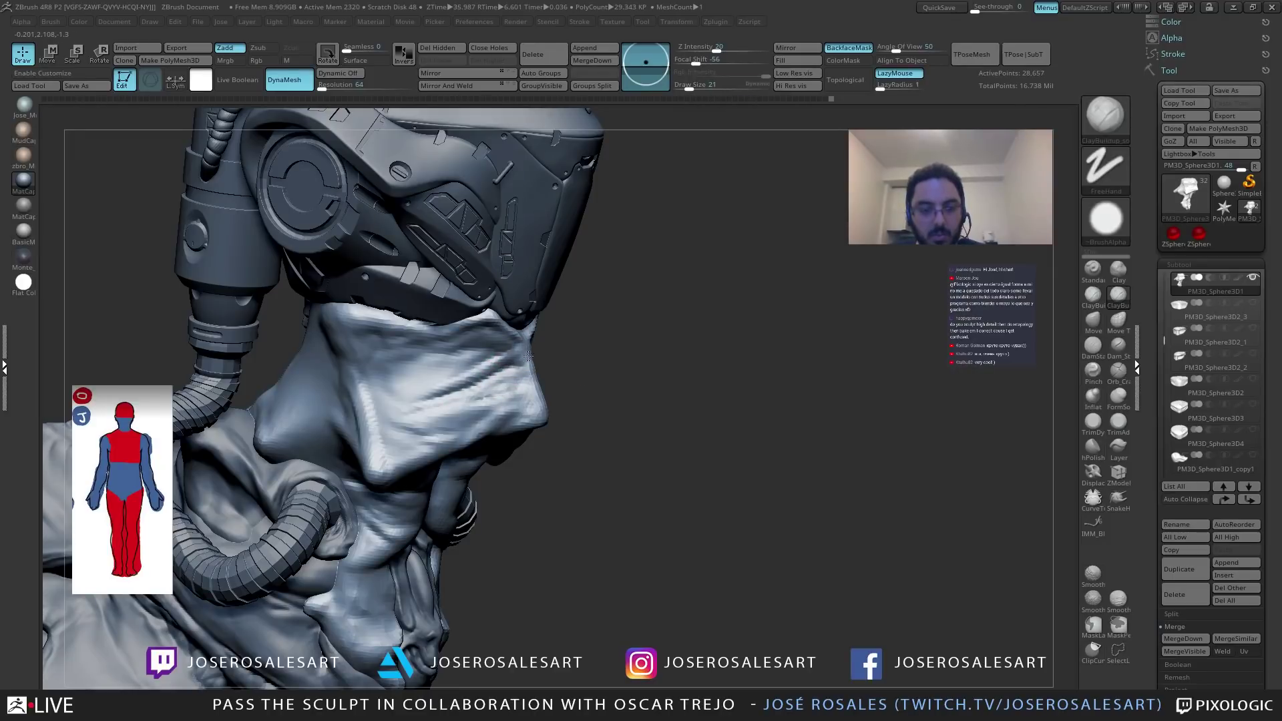
pyautogui.moveTo(522, 356); pyautogui.dragTo(494, 382, button='right')
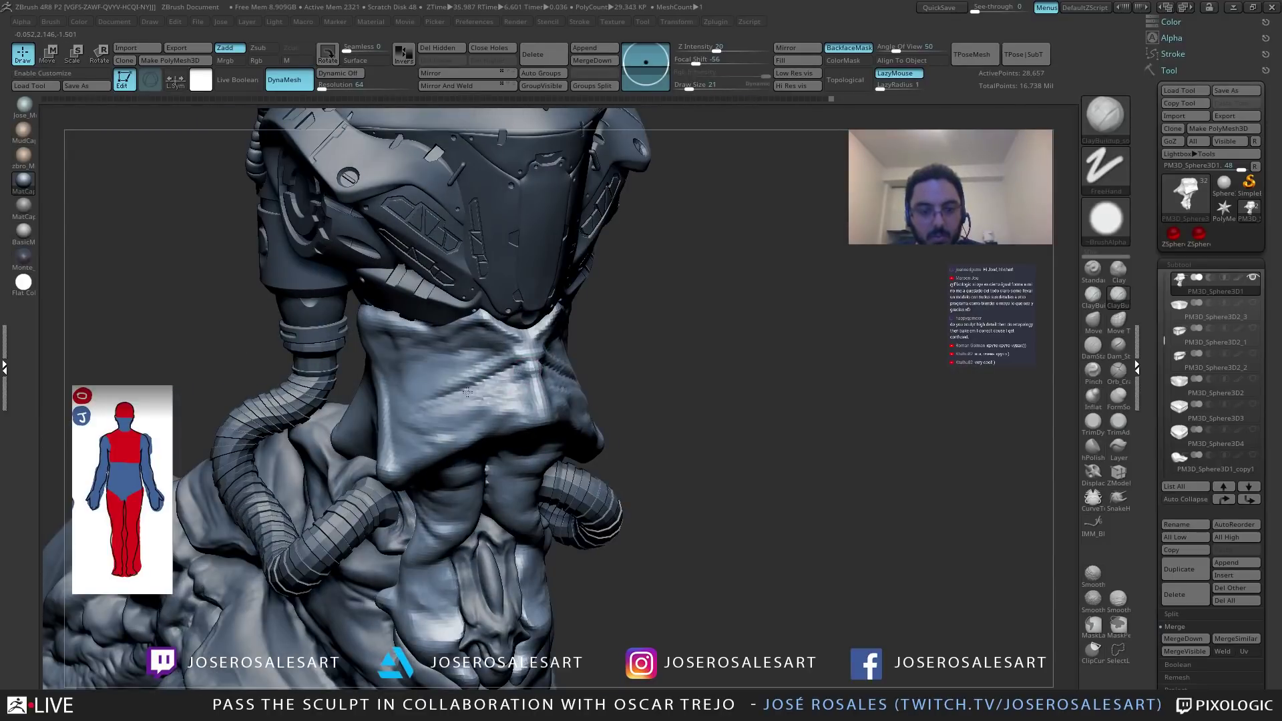
pyautogui.moveTo(420, 400)
pyautogui.mouseDown(button='right')
pyautogui.moveTo(527, 387)
pyautogui.moveTo(517, 361)
pyautogui.mouseUp(button='right')
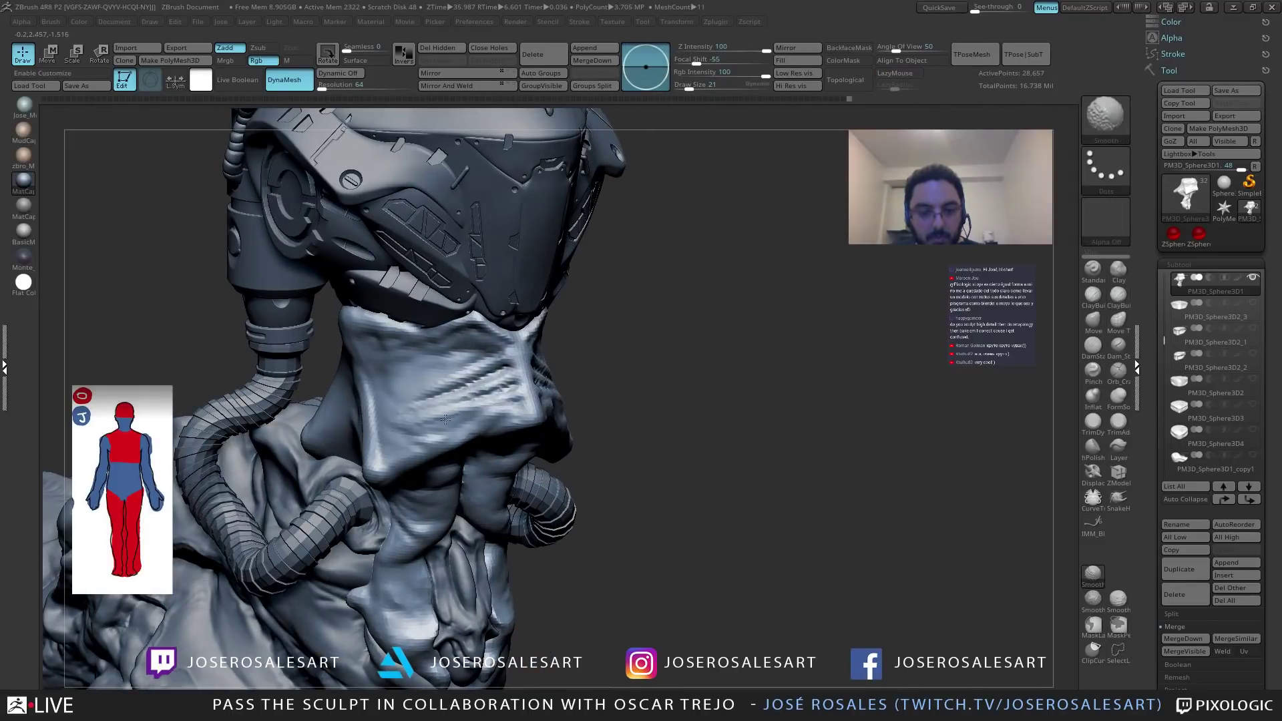
pyautogui.moveTo(484, 410)
pyautogui.mouseDown(button='right')
pyautogui.moveTo(518, 406)
pyautogui.moveTo(473, 340)
pyautogui.moveTo(458, 358)
pyautogui.moveTo(413, 365)
pyautogui.moveTo(431, 371)
pyautogui.mouseUp(button='right')
pyautogui.press(']')
pyautogui.press(']')
pyautogui.press(']')
pyautogui.moveTo(301, 389)
pyautogui.mouseDown(button='right')
pyautogui.moveTo(323, 384)
pyautogui.moveTo(311, 370)
pyautogui.moveTo(345, 347)
pyautogui.mouseUp(button='right')
pyautogui.press('[')
pyautogui.press('[')
pyautogui.moveTo(352, 407)
pyautogui.mouseDown(button='right')
pyautogui.moveTo(468, 289)
pyautogui.moveTo(387, 297)
pyautogui.moveTo(333, 334)
pyautogui.mouseUp(button='right')
# Examine the chest armour's polygroups and wireframe, and return to the abdomen subtool with the wireframe display off.
pyautogui.keyDown('alt'); pyautogui.click(470, 289); pyautogui.keyUp('alt')
pyautogui.keyDown('alt'); pyautogui.moveTo(567, 353); pyautogui.dragTo(374, 394, button='right'); pyautogui.keyUp('alt')
pyautogui.keyDown('alt'); pyautogui.click(586, 244); pyautogui.keyUp('alt')
pyautogui.keyDown('alt'); pyautogui.moveTo(587, 244); pyautogui.dragTo(458, 363, button='right'); pyautogui.keyUp('alt')
pyautogui.moveTo(400, 401); pyautogui.dragTo(327, 260, button='right')
pyautogui.keyDown('alt'); pyautogui.click(686, 412); pyautogui.keyUp('alt')
pyautogui.keyDown('alt'); pyautogui.moveTo(686, 412); pyautogui.dragTo(527, 427, button='right'); pyautogui.keyUp('alt')
pyautogui.keyDown('alt'); pyautogui.moveTo(644, 545); pyautogui.dragTo(621, 435, button='right'); pyautogui.keyUp('alt')
pyautogui.moveTo(620, 436); pyautogui.dragTo(721, 414, button='right')
pyautogui.keyDown('alt'); pyautogui.click(496, 319); pyautogui.keyUp('alt')
pyautogui.moveTo(496, 320)
pyautogui.mouseDown(button='right')
pyautogui.moveTo(465, 382)
pyautogui.moveTo(560, 471)
pyautogui.moveTo(590, 399)
pyautogui.moveTo(500, 421)
pyautogui.moveTo(473, 337)
pyautogui.moveTo(542, 371)
pyautogui.mouseUp(button='right')
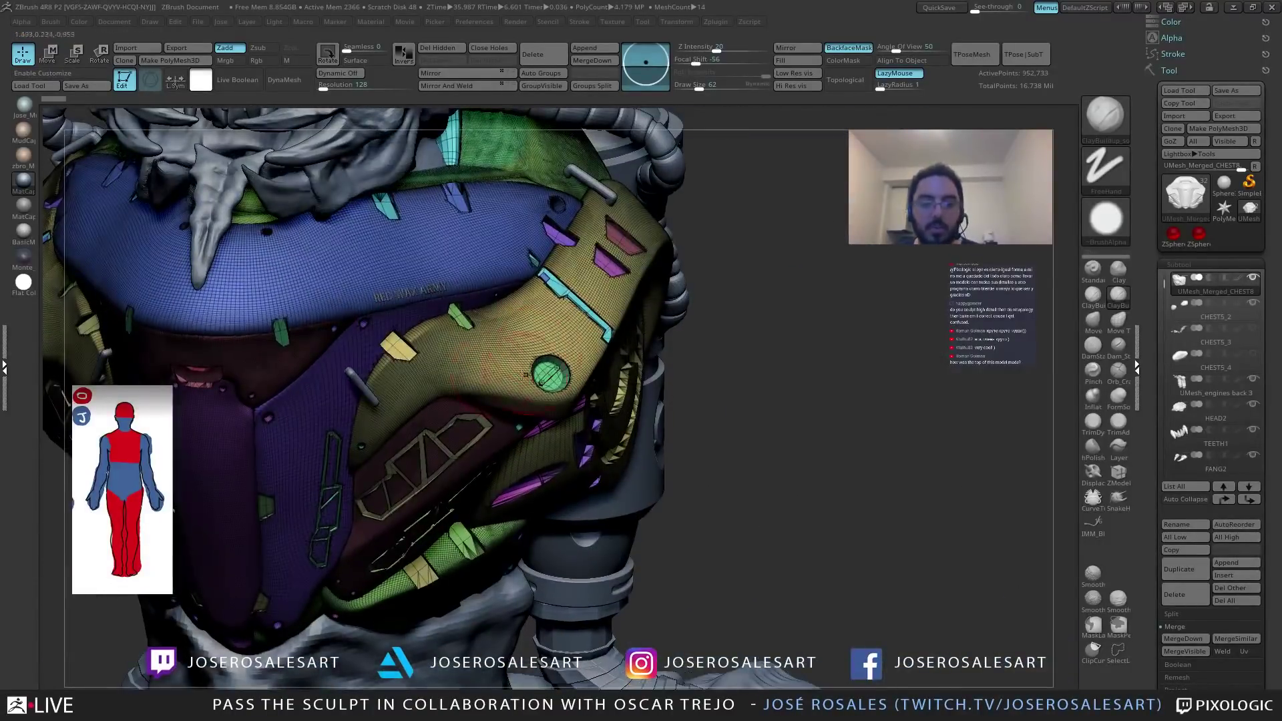
pyautogui.press('shift')
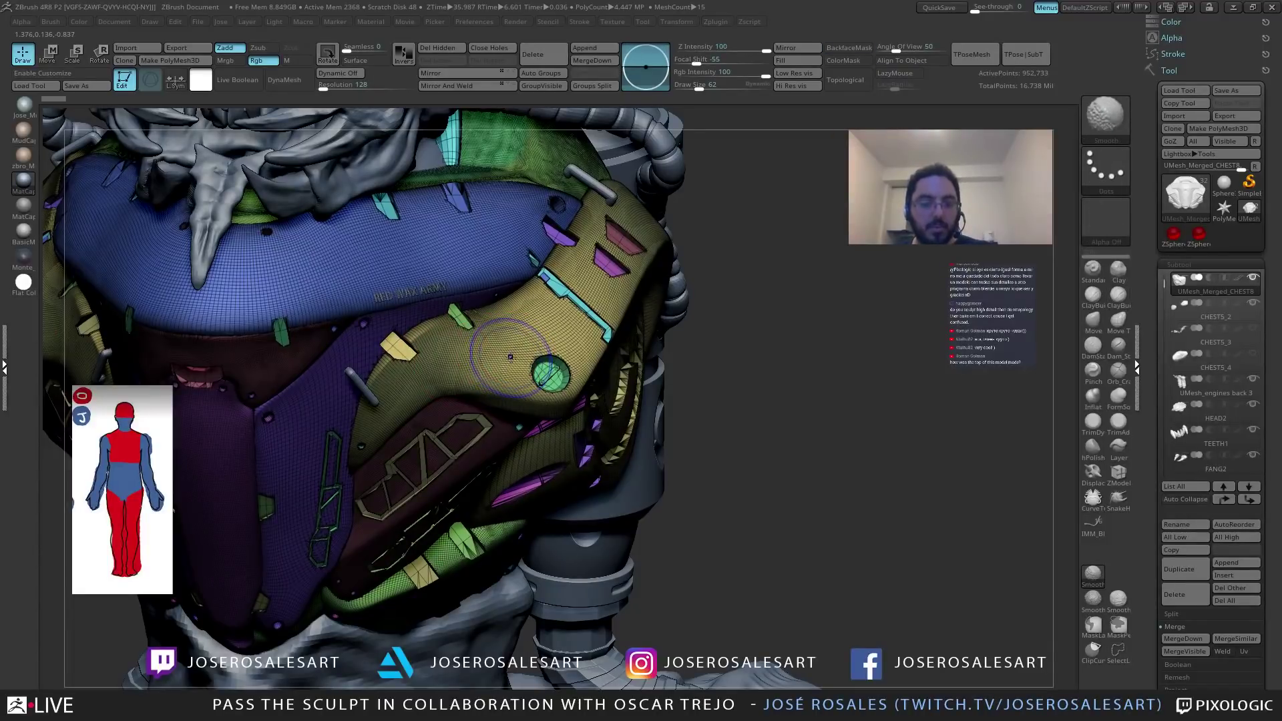
pyautogui.hotkey('shift', 'f')
pyautogui.moveTo(506, 352)
pyautogui.mouseDown(button='right')
pyautogui.moveTo(440, 347)
pyautogui.moveTo(459, 365)
pyautogui.moveTo(434, 394)
pyautogui.moveTo(371, 421)
pyautogui.moveTo(397, 391)
pyautogui.moveTo(404, 418)
pyautogui.mouseUp(button='right')
pyautogui.keyDown('alt'); pyautogui.click(414, 420); pyautogui.keyUp('alt')
pyautogui.moveTo(351, 460)
pyautogui.mouseDown(button='right')
pyautogui.moveTo(330, 451)
pyautogui.moveTo(363, 413)
pyautogui.mouseUp(button='right')
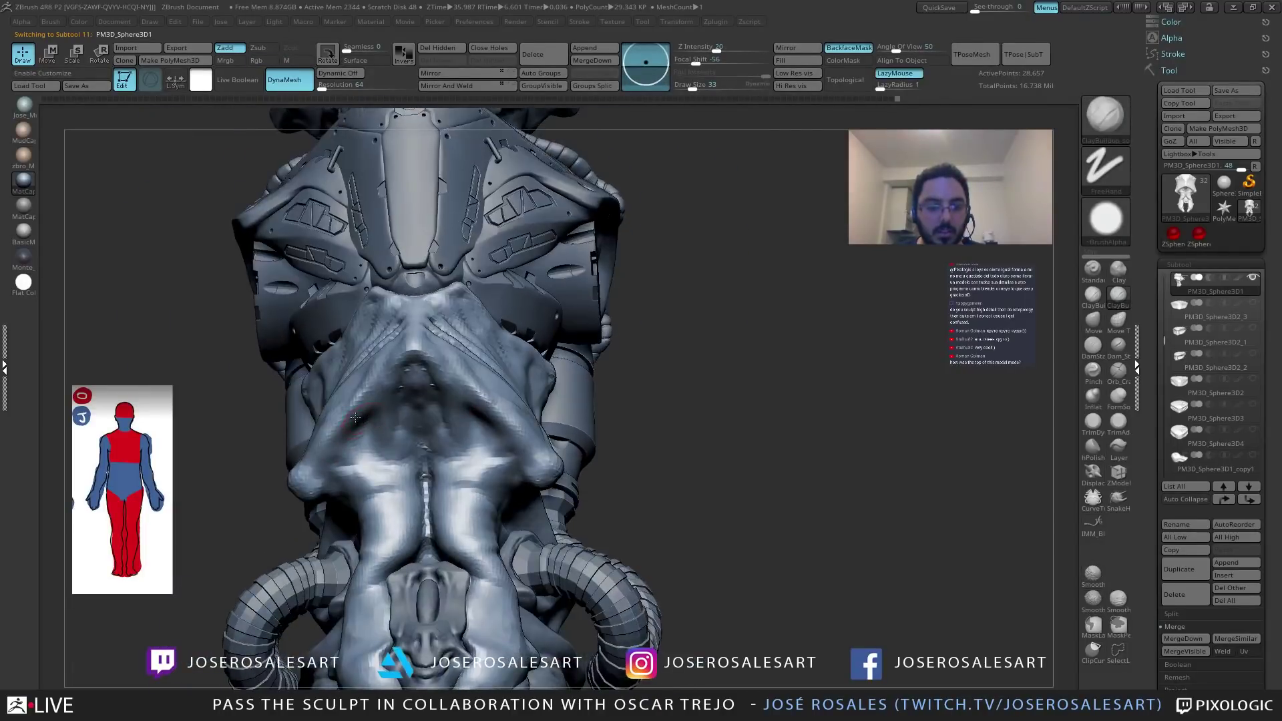
# Carve horizontal wrinkles into the columns beneath the overhang with DamStandard at draw size 42.
pyautogui.moveTo(372, 457)
pyautogui.mouseDown(button='right')
pyautogui.moveTo(390, 471)
pyautogui.moveTo(386, 454)
pyautogui.moveTo(368, 455)
pyautogui.moveTo(413, 456)
pyautogui.mouseUp(button='right')
pyautogui.press('b')
pyautogui.press('d')
pyautogui.press('s')
pyautogui.moveTo(431, 462); pyautogui.dragTo(395, 478)
pyautogui.moveTo(395, 467)
pyautogui.mouseDown(button='right')
pyautogui.moveTo(405, 458)
pyautogui.moveTo(360, 491)
pyautogui.moveTo(370, 500)
pyautogui.mouseUp(button='right')
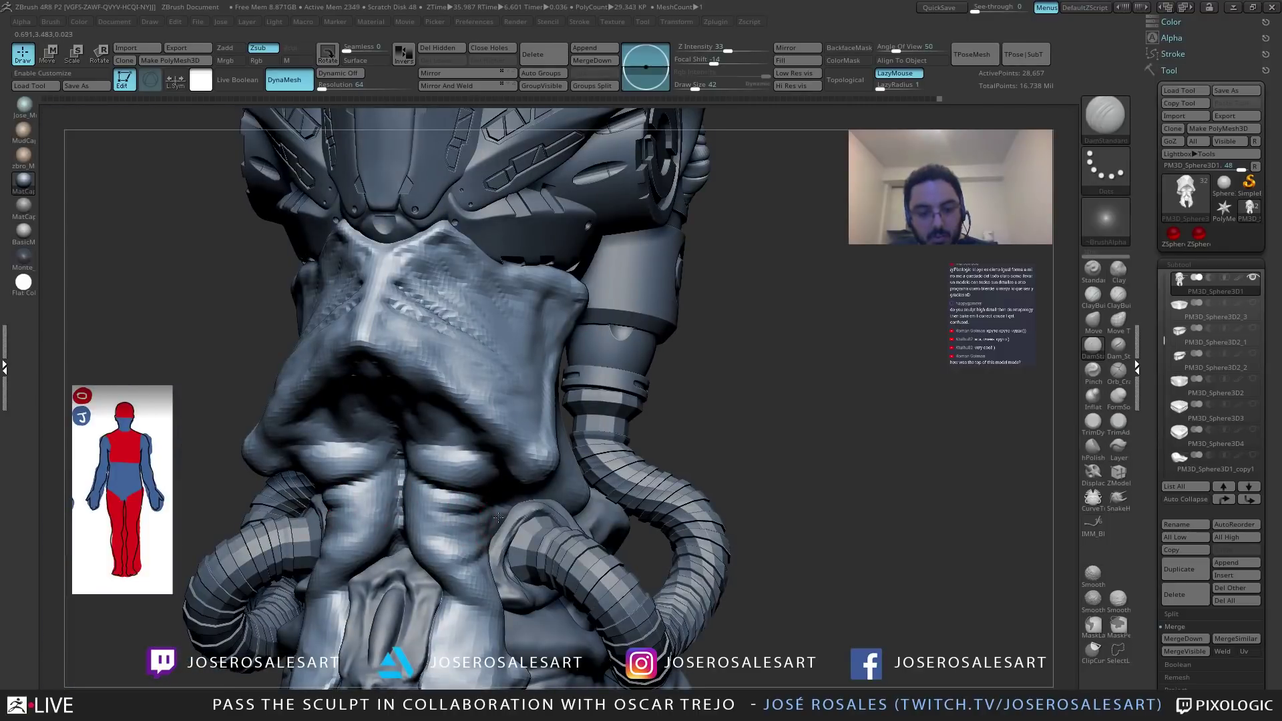
pyautogui.moveTo(476, 524); pyautogui.dragTo(474, 537, button='right')
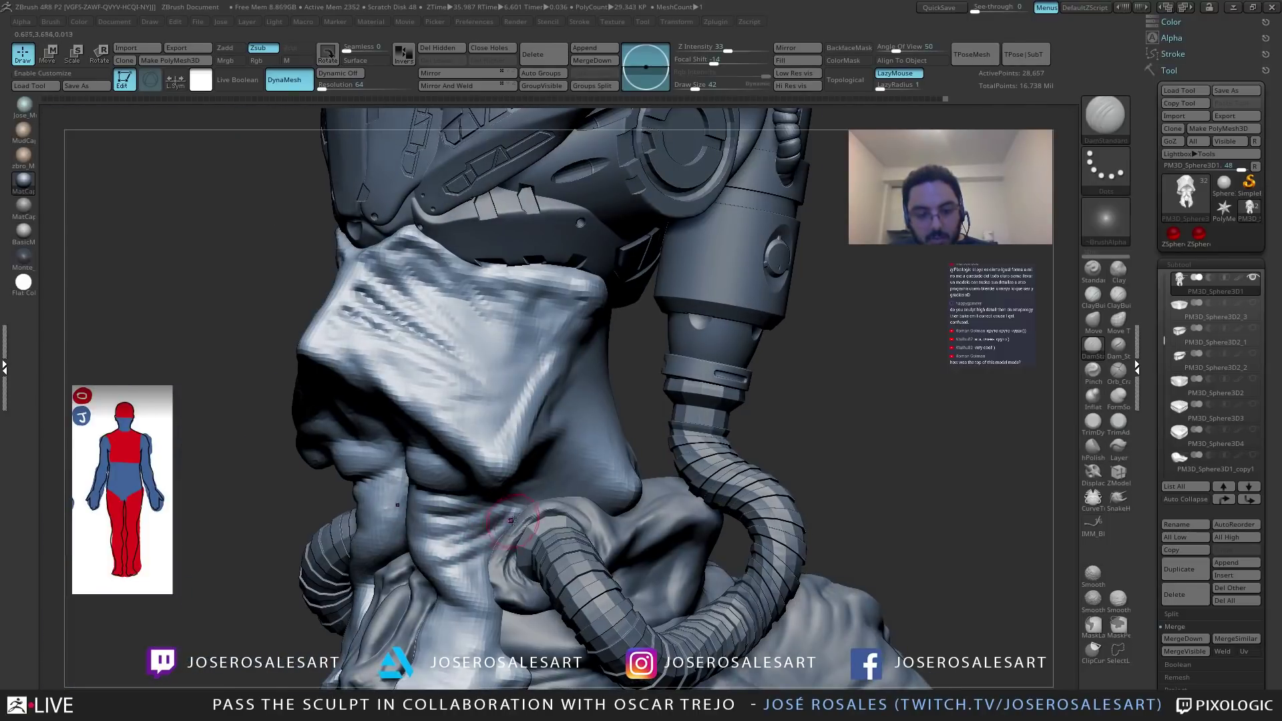
pyautogui.moveTo(512, 564); pyautogui.dragTo(435, 559, button='right')
# Shape the volume of the columns between the overhang and the horned head with the ClayBuildup and Inflat brushes.
pyautogui.press('b')
pyautogui.press('c')
pyautogui.press('b')
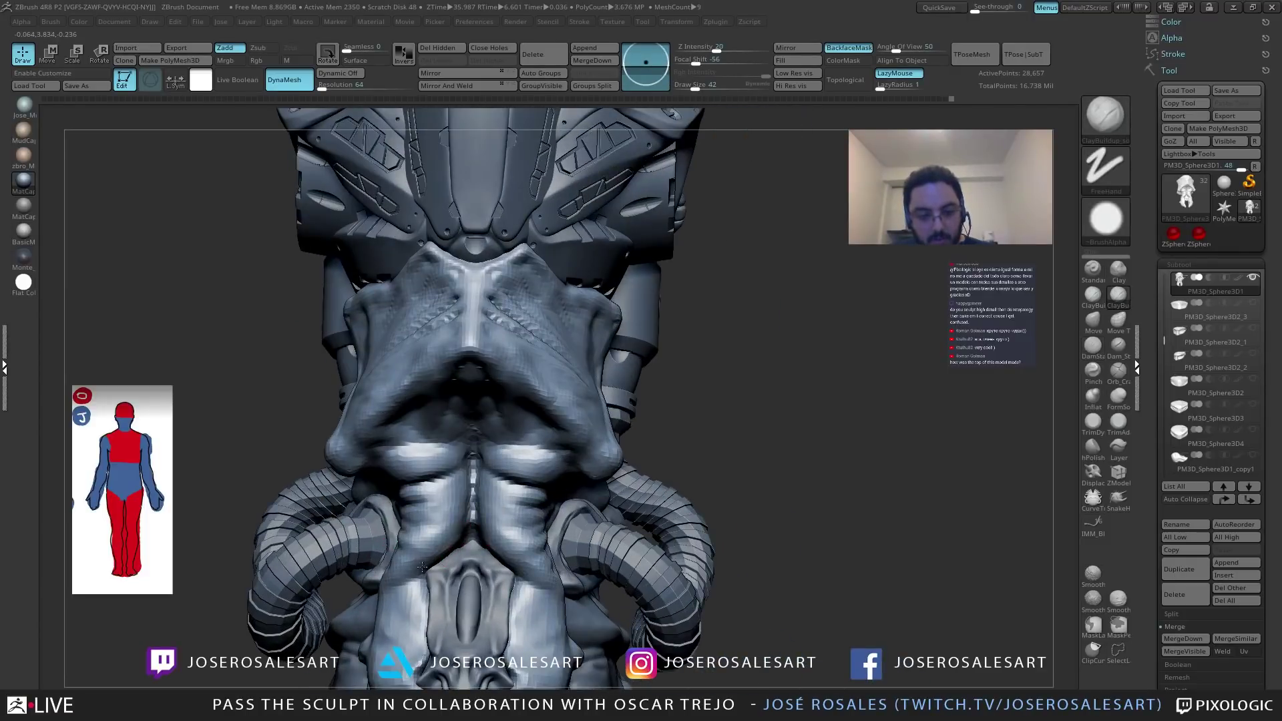
pyautogui.press('b')
pyautogui.press('i')
pyautogui.press('n')
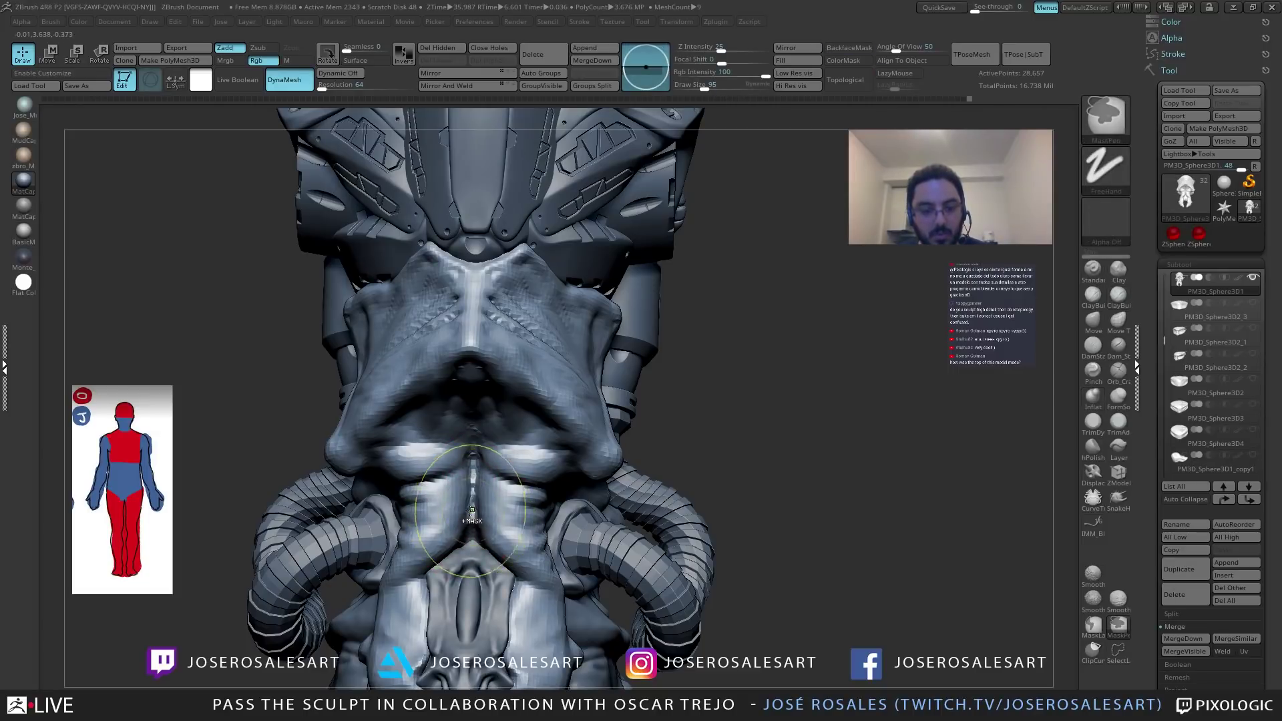
pyautogui.press('ctrl')
pyautogui.moveTo(461, 488)
pyautogui.keyDown('ctrl'); pyautogui.mouseDown(button='right')
pyautogui.moveTo(461, 508)
pyautogui.moveTo(530, 514)
pyautogui.moveTo(553, 585)
pyautogui.mouseUp(button='right'); pyautogui.keyUp('ctrl')
pyautogui.press('1')
pyautogui.keyDown('alt'); pyautogui.moveTo(437, 564); pyautogui.dragTo(447, 534, button='right'); pyautogui.keyUp('alt')
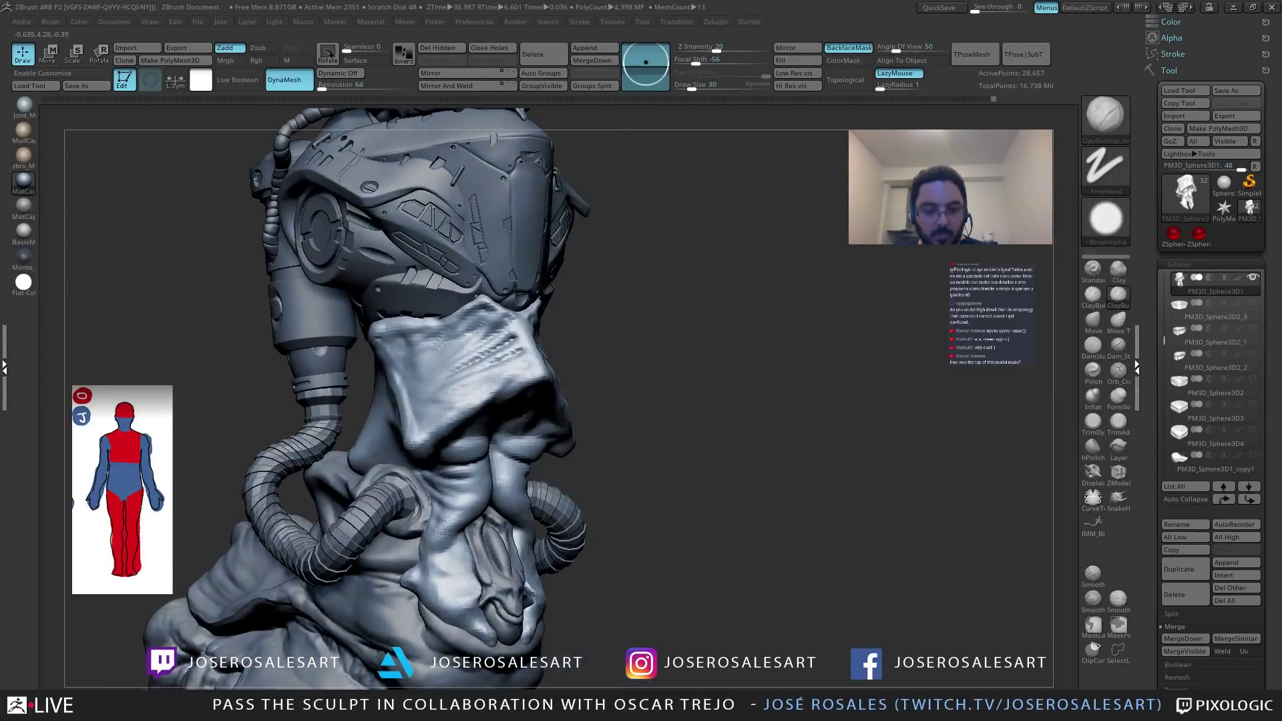
# Hide the ribbed hoses subtool PM3D_Sphere3D1_6 beside the abdomen.
pyautogui.moveTo(398, 585); pyautogui.dragTo(335, 523, button='right')
pyautogui.keyDown('ctrl'); pyautogui.moveTo(427, 548); pyautogui.dragTo(421, 518, button='right'); pyautogui.keyUp('ctrl')
pyautogui.moveTo(421, 518)
pyautogui.mouseDown(button='right')
pyautogui.moveTo(372, 514)
pyautogui.moveTo(467, 511)
pyautogui.moveTo(439, 509)
pyautogui.mouseUp(button='right')
pyautogui.keyDown('ctrl'); pyautogui.moveTo(440, 509); pyautogui.dragTo(486, 524, button='right'); pyautogui.keyUp('ctrl')
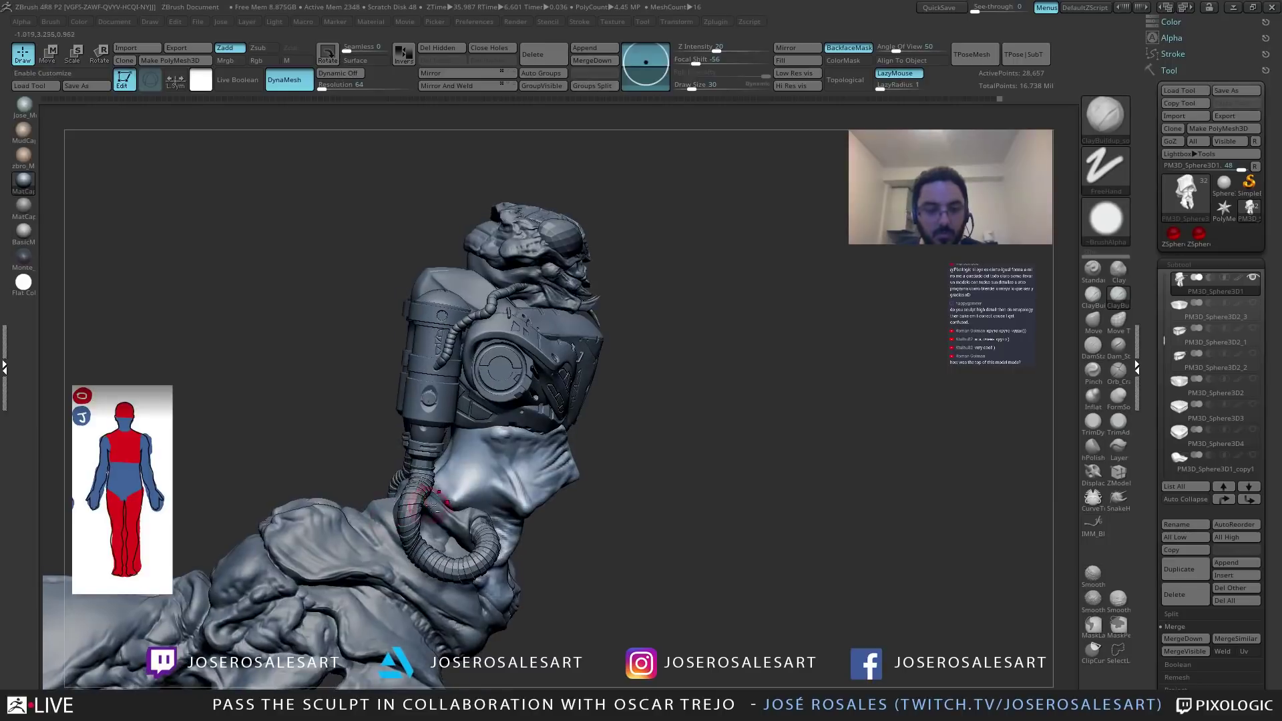
pyautogui.keyDown('alt'); pyautogui.click(422, 494); pyautogui.keyUp('alt')
pyautogui.click(1202, 316)
pyautogui.click(1252, 277)
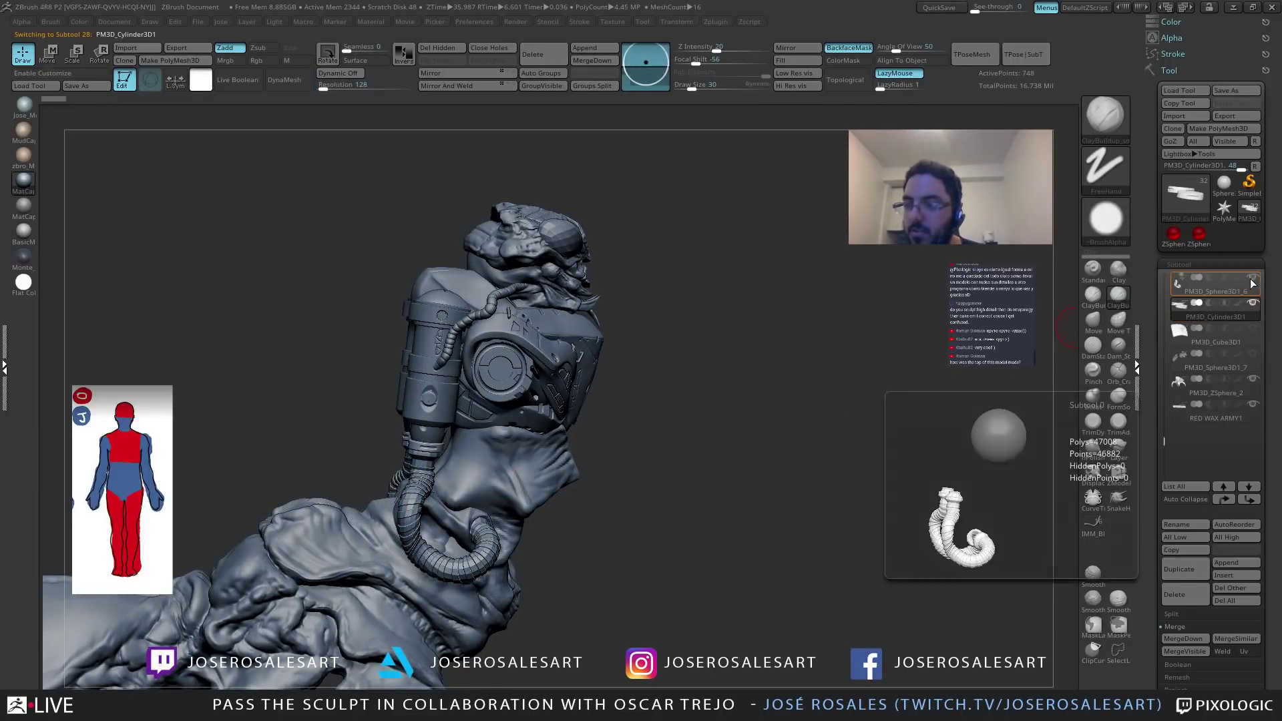
pyautogui.moveTo(1018, 502)
pyautogui.mouseDown(button='right')
pyautogui.moveTo(848, 432)
pyautogui.moveTo(561, 425)
pyautogui.moveTo(554, 412)
pyautogui.moveTo(724, 409)
pyautogui.moveTo(566, 400)
pyautogui.moveTo(717, 404)
pyautogui.moveTo(707, 392)
pyautogui.moveTo(709, 480)
pyautogui.mouseUp(button='right')
pyautogui.moveTo(667, 400); pyautogui.dragTo(772, 352, button='right')
# Hide the cylinder collars and engine parts still covering the creature's back, and reselect the abdomen subtool.
pyautogui.click(1192, 333)
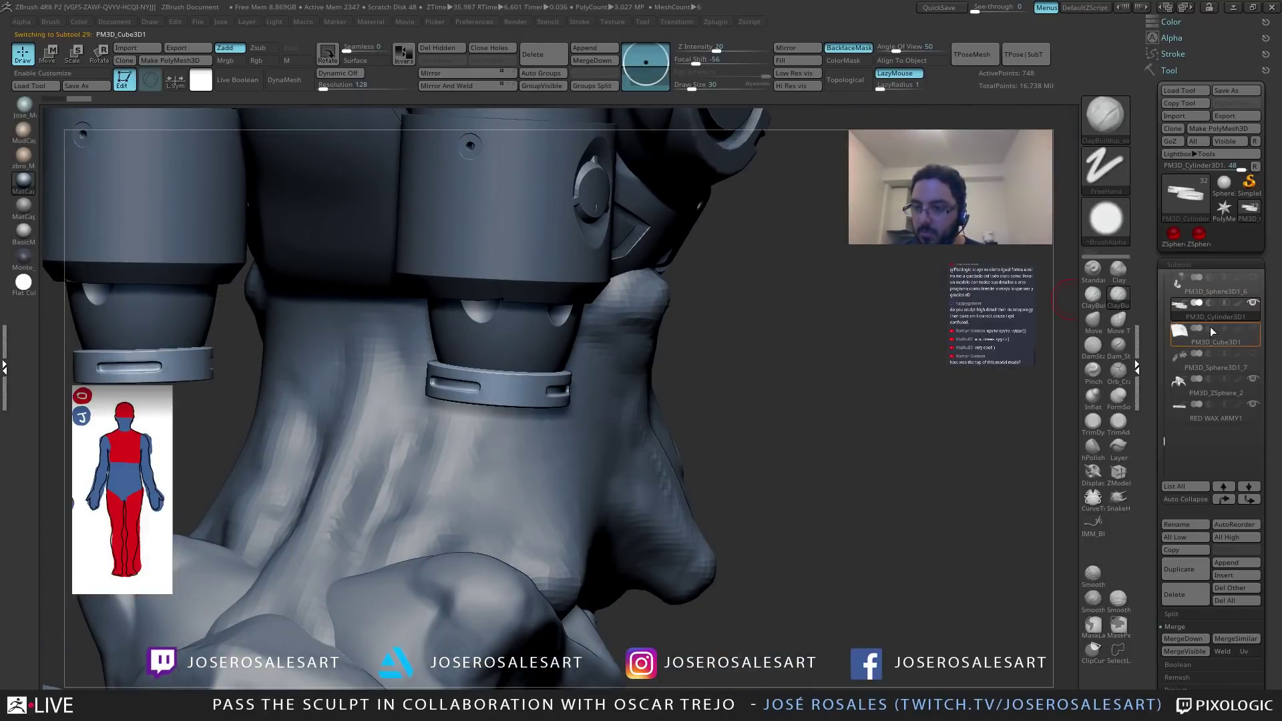
pyautogui.click(1253, 304)
pyautogui.keyDown('alt'); pyautogui.click(549, 375); pyautogui.keyUp('alt')
pyautogui.keyDown('alt'); pyautogui.moveTo(642, 355); pyautogui.dragTo(604, 360, button='right'); pyautogui.keyUp('alt')
pyautogui.moveTo(667, 374); pyautogui.dragTo(614, 374, button='right')
pyautogui.click(1200, 312)
pyautogui.click(1252, 278)
pyautogui.moveTo(653, 446); pyautogui.dragTo(432, 359, button='right')
pyautogui.keyDown('alt'); pyautogui.click(604, 404); pyautogui.keyUp('alt')
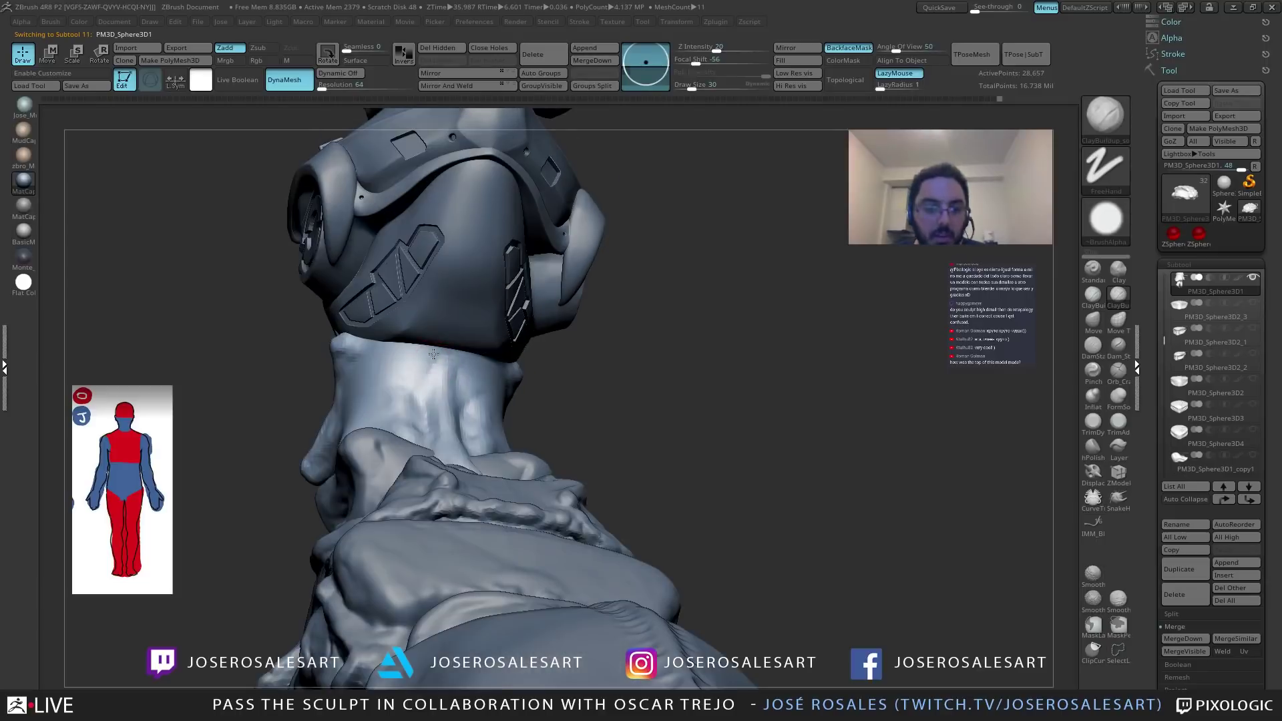
# Carve creases into the abdomen's exposed side below the armour with DamStandard at draw size 33.
pyautogui.moveTo(449, 312); pyautogui.dragTo(459, 347, button='right')
pyautogui.moveTo(396, 391)
pyautogui.mouseDown(button='right')
pyautogui.moveTo(454, 406)
pyautogui.moveTo(429, 373)
pyautogui.moveTo(448, 366)
pyautogui.moveTo(415, 399)
pyautogui.moveTo(481, 381)
pyautogui.moveTo(488, 410)
pyautogui.mouseUp(button='right')
pyautogui.press('b')
pyautogui.press('d')
pyautogui.press('s')
pyautogui.press('[')
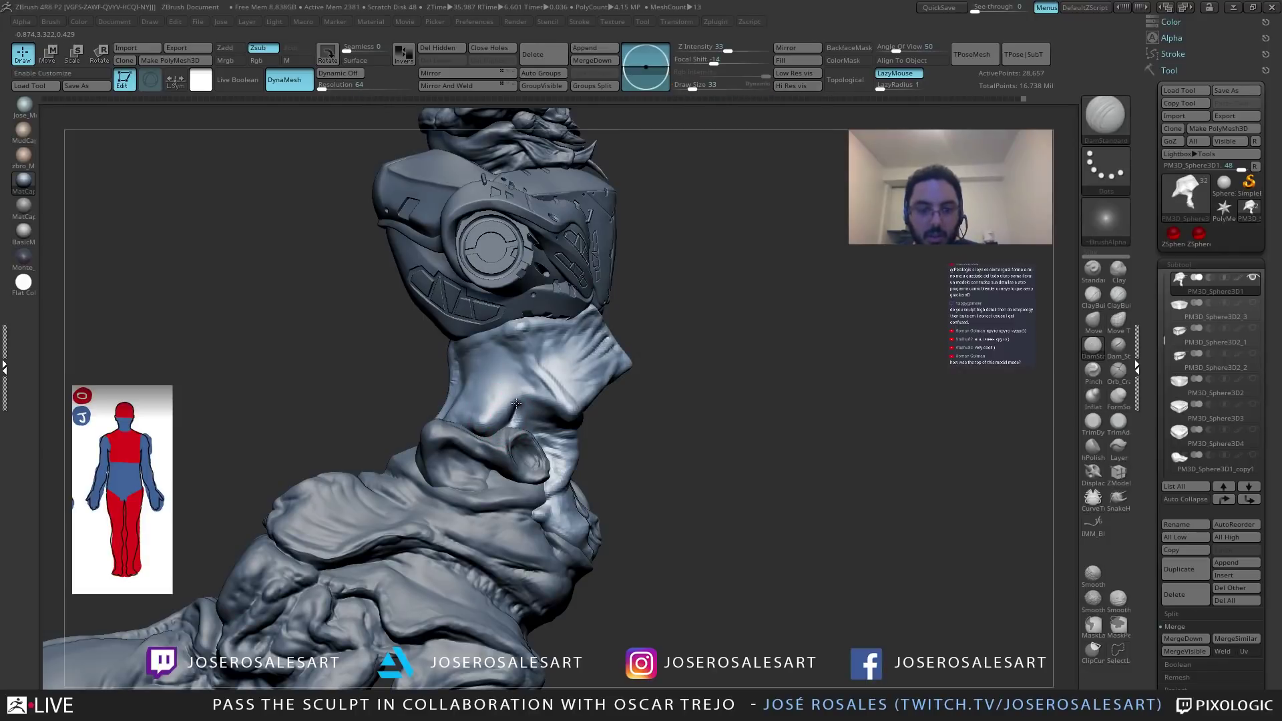
pyautogui.moveTo(501, 371); pyautogui.dragTo(489, 337)
pyautogui.moveTo(492, 352); pyautogui.dragTo(510, 344, button='right')
pyautogui.moveTo(490, 336); pyautogui.dragTo(502, 363)
pyautogui.moveTo(474, 400)
pyautogui.mouseDown(button='right')
pyautogui.moveTo(461, 382)
pyautogui.moveTo(509, 337)
pyautogui.moveTo(518, 403)
pyautogui.moveTo(547, 357)
pyautogui.mouseUp(button='right')
# Add volume to the abdomen's side planes beneath the chest armour with ClayBuildup.
pyautogui.press('b')
pyautogui.press('c')
pyautogui.press('b')
pyautogui.moveTo(558, 425)
pyautogui.mouseDown(button='right')
pyautogui.moveTo(538, 420)
pyautogui.moveTo(524, 436)
pyautogui.moveTo(540, 421)
pyautogui.moveTo(524, 409)
pyautogui.mouseUp(button='right')
pyautogui.moveTo(524, 323); pyautogui.dragTo(425, 337, button='right')
pyautogui.moveTo(461, 397)
pyautogui.mouseDown(button='right')
pyautogui.moveTo(405, 385)
pyautogui.moveTo(422, 395)
pyautogui.moveTo(415, 374)
pyautogui.moveTo(407, 384)
pyautogui.moveTo(463, 383)
pyautogui.moveTo(514, 344)
pyautogui.moveTo(296, 371)
pyautogui.moveTo(350, 403)
pyautogui.moveTo(348, 358)
pyautogui.moveTo(377, 345)
pyautogui.moveTo(401, 346)
pyautogui.moveTo(396, 356)
pyautogui.mouseUp(button='right')
# Mask the rear flank behind the overhang and work the unmasked area beside it with ClayBuildup at draw size 48.
pyautogui.keyDown('ctrl'); pyautogui.click(349, 404); pyautogui.keyUp('ctrl')
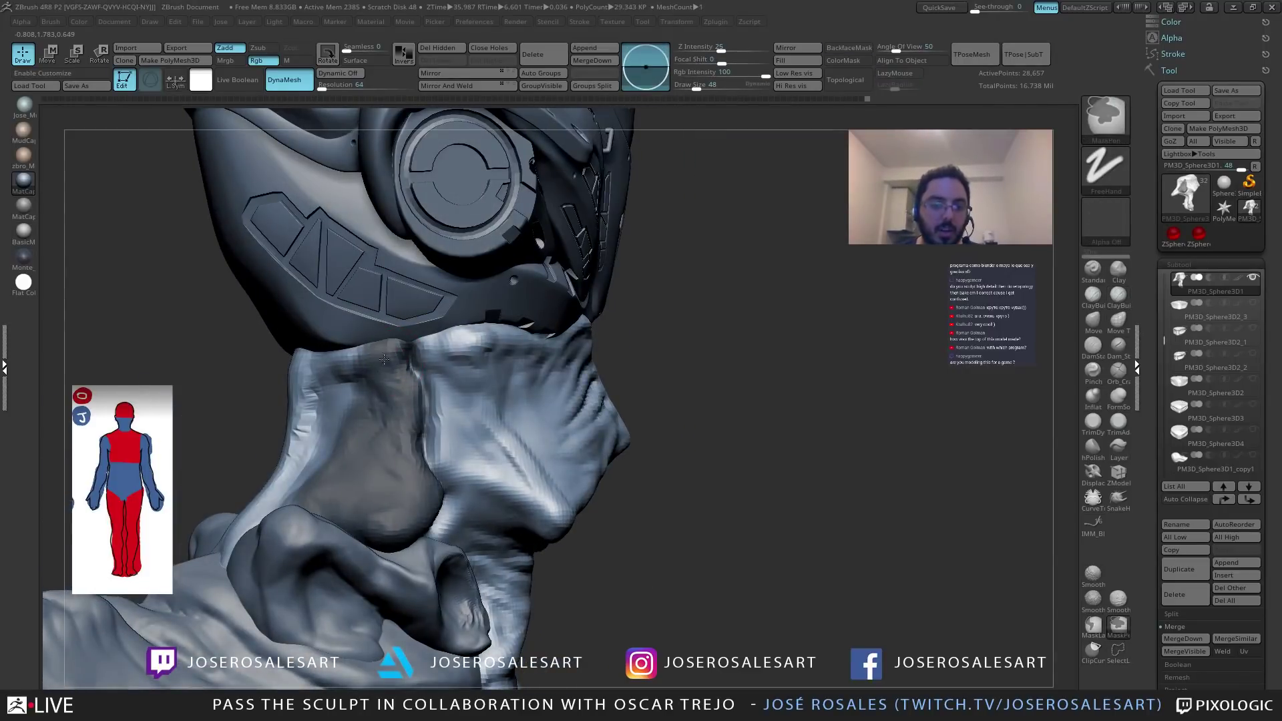
pyautogui.press('b')
pyautogui.press('c')
pyautogui.press('b')
pyautogui.moveTo(294, 487)
pyautogui.mouseDown(button='right')
pyautogui.moveTo(302, 426)
pyautogui.moveTo(314, 467)
pyautogui.moveTo(332, 346)
pyautogui.mouseUp(button='right')
pyautogui.keyDown('ctrl'); pyautogui.moveTo(331, 347); pyautogui.dragTo(299, 488); pyautogui.keyUp('ctrl')
pyautogui.moveTo(325, 436); pyautogui.dragTo(341, 378, button='right')
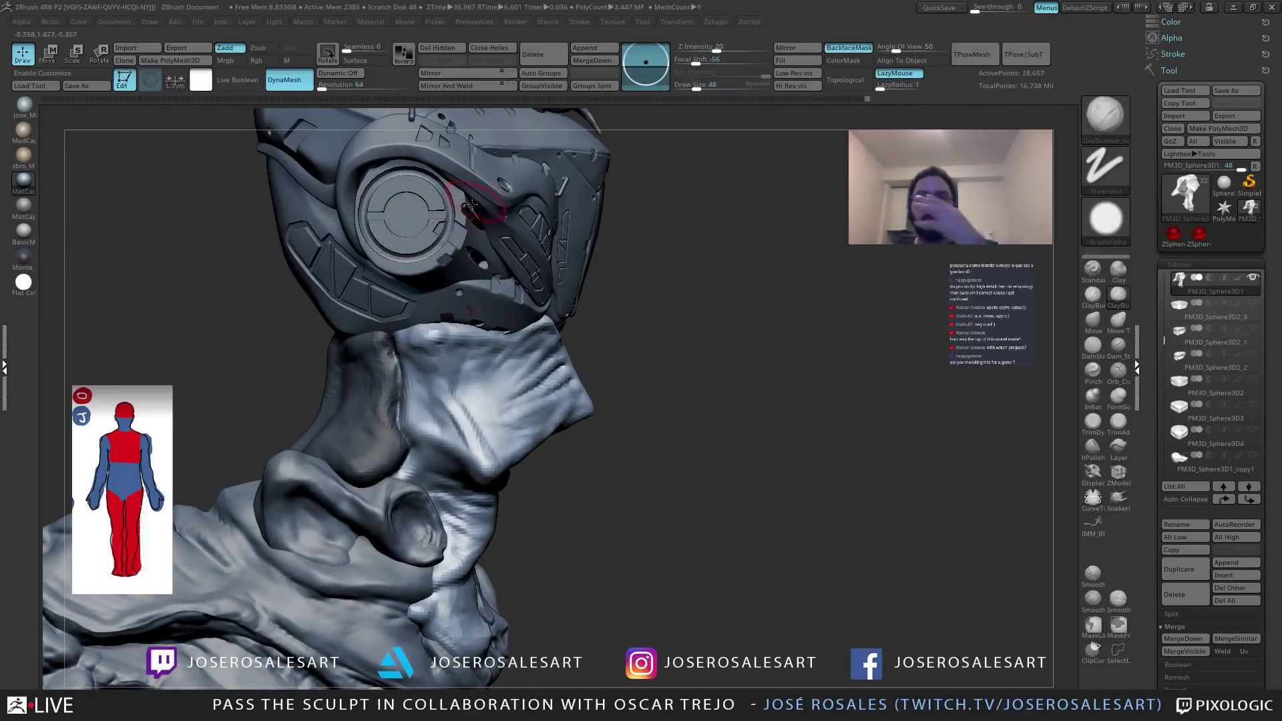
# Invert the mask and reshape the rear flank's lower lobe with the Move brush at draw size 51.
pyautogui.moveTo(424, 417)
pyautogui.mouseDown(button='right')
pyautogui.moveTo(409, 395)
pyautogui.moveTo(442, 376)
pyautogui.moveTo(393, 380)
pyautogui.moveTo(567, 387)
pyautogui.moveTo(561, 414)
pyautogui.moveTo(530, 406)
pyautogui.moveTo(538, 417)
pyautogui.moveTo(548, 398)
pyautogui.moveTo(501, 307)
pyautogui.moveTo(483, 419)
pyautogui.moveTo(514, 408)
pyautogui.moveTo(484, 381)
pyautogui.moveTo(475, 478)
pyautogui.moveTo(484, 461)
pyautogui.moveTo(387, 393)
pyautogui.mouseUp(button='right')
pyautogui.press('b')
pyautogui.press('m')
pyautogui.press('v')
pyautogui.press('[')
pyautogui.press('ctrl')
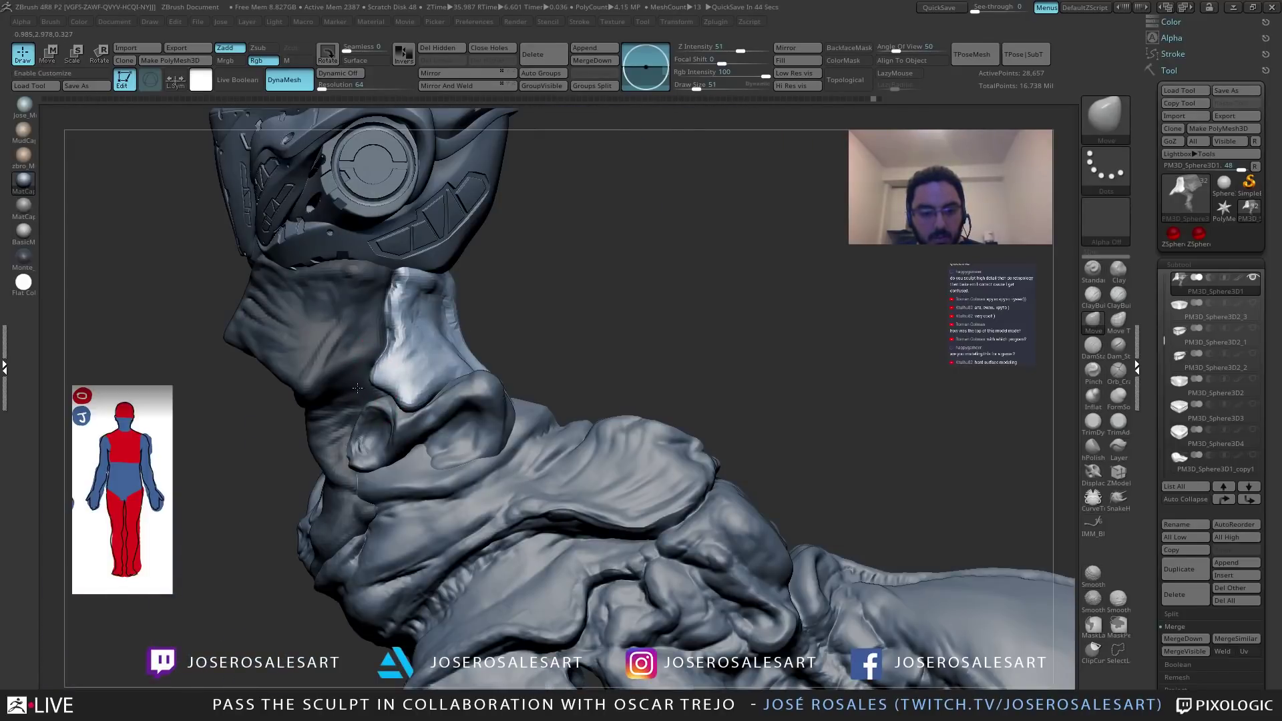
pyautogui.moveTo(384, 383)
pyautogui.mouseDown()
pyautogui.moveTo(394, 381)
pyautogui.moveTo(377, 381)
pyautogui.mouseUp()
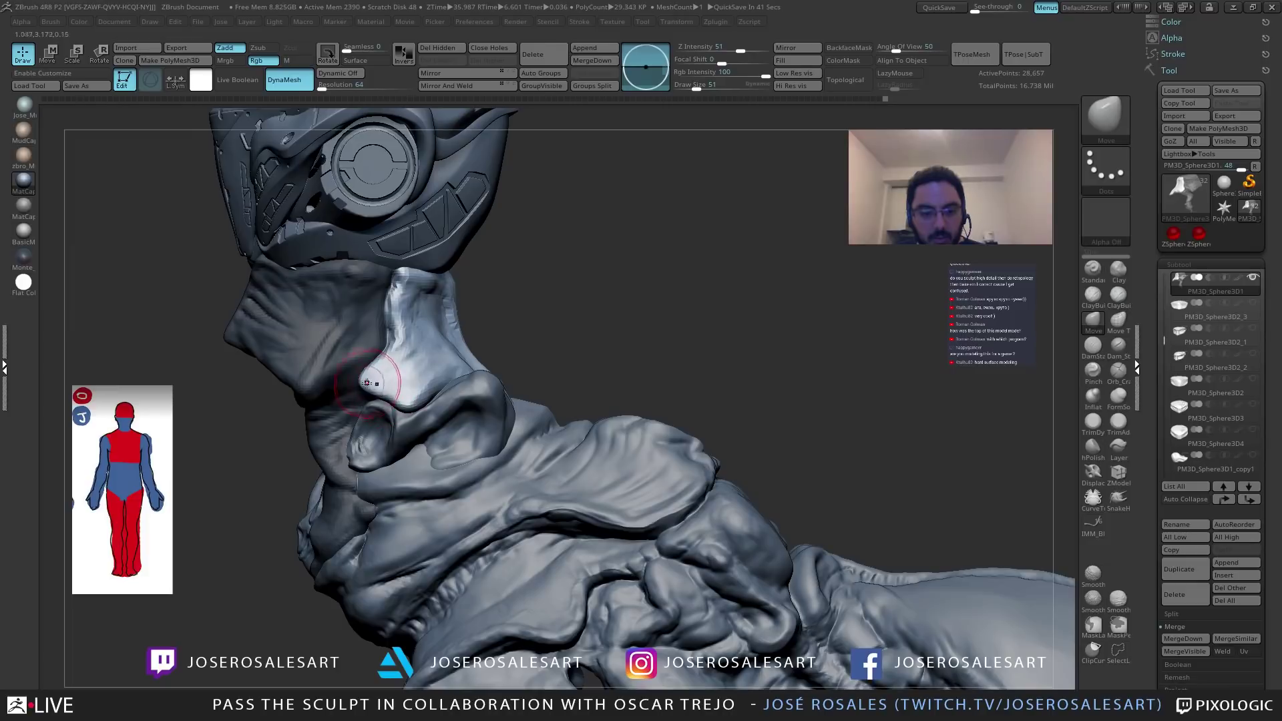
pyautogui.moveTo(395, 435); pyautogui.dragTo(386, 342, button='right')
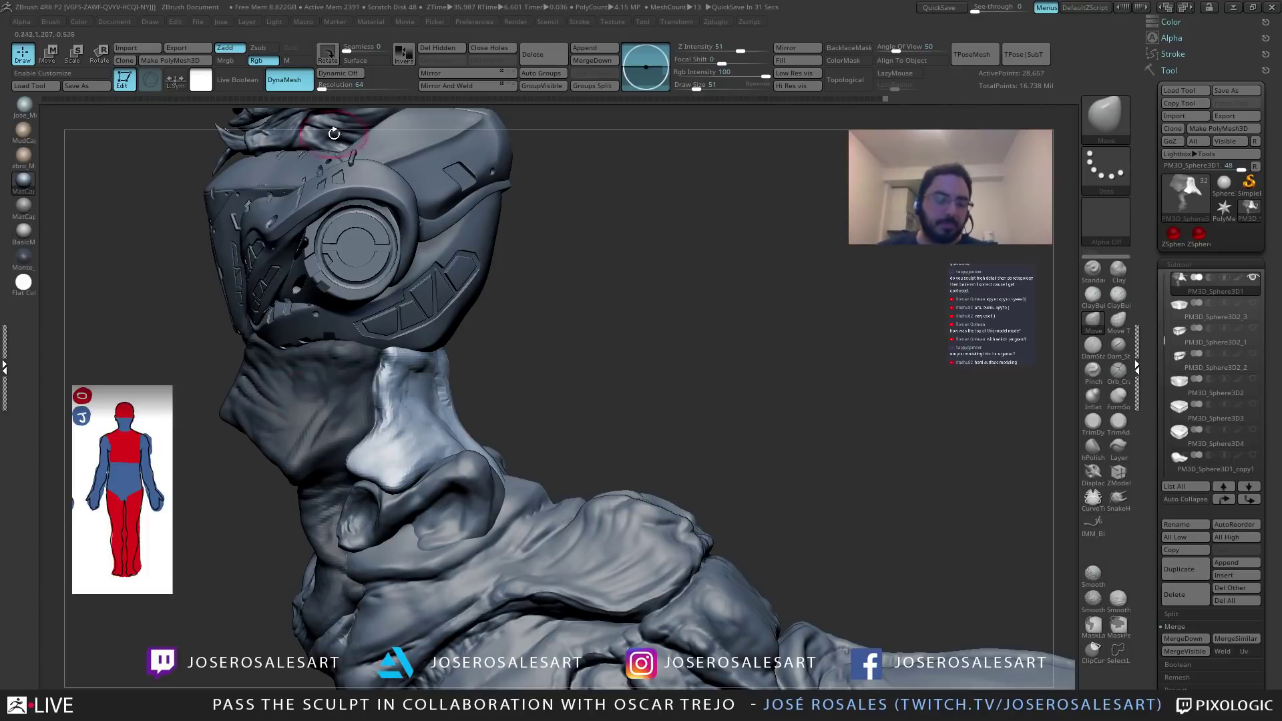
# Save the project file.
pyautogui.moveTo(492, 316)
pyautogui.mouseDown()
pyautogui.moveTo(510, 308)
pyautogui.moveTo(450, 364)
pyautogui.moveTo(426, 333)
pyautogui.mouseUp()
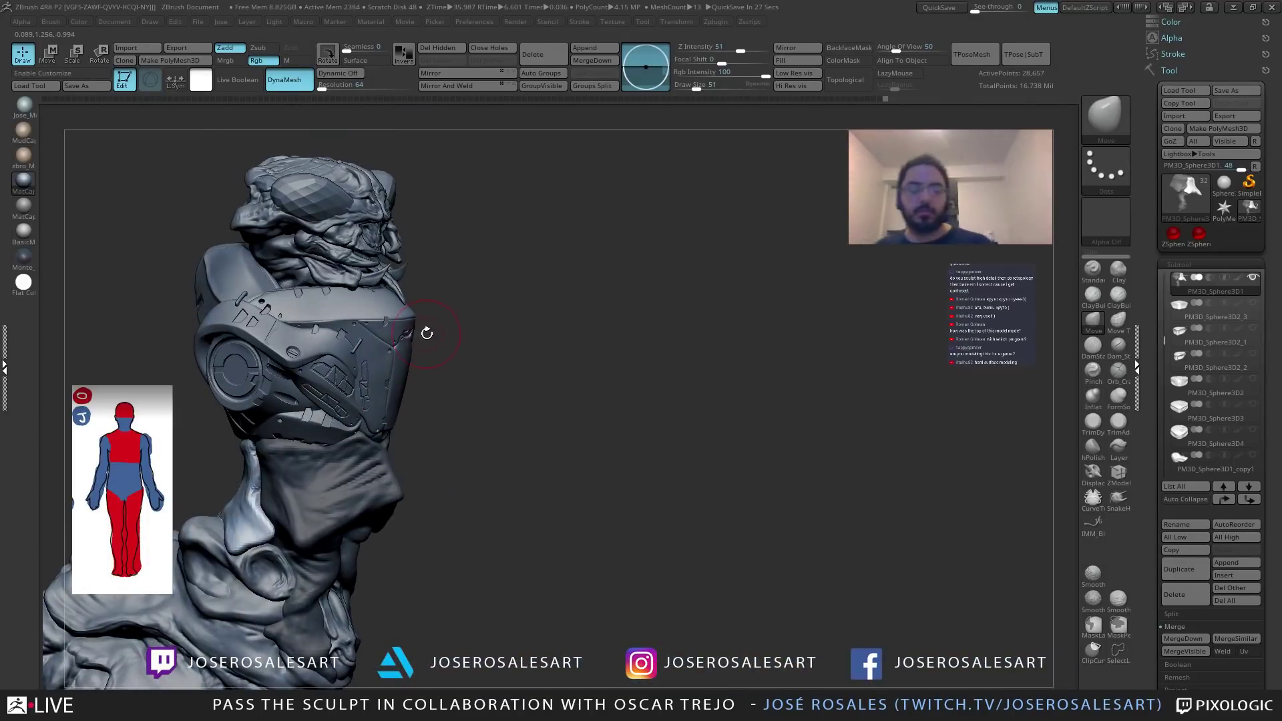
pyautogui.moveTo(447, 280)
pyautogui.mouseDown()
pyautogui.moveTo(432, 424)
pyautogui.moveTo(413, 440)
pyautogui.moveTo(478, 386)
pyautogui.moveTo(456, 441)
pyautogui.moveTo(432, 368)
pyautogui.moveTo(419, 403)
pyautogui.moveTo(418, 383)
pyautogui.moveTo(400, 387)
pyautogui.moveTo(462, 376)
pyautogui.moveTo(288, 422)
pyautogui.moveTo(443, 391)
pyautogui.moveTo(311, 465)
pyautogui.moveTo(361, 500)
pyautogui.moveTo(301, 485)
pyautogui.moveTo(270, 446)
pyautogui.mouseUp()
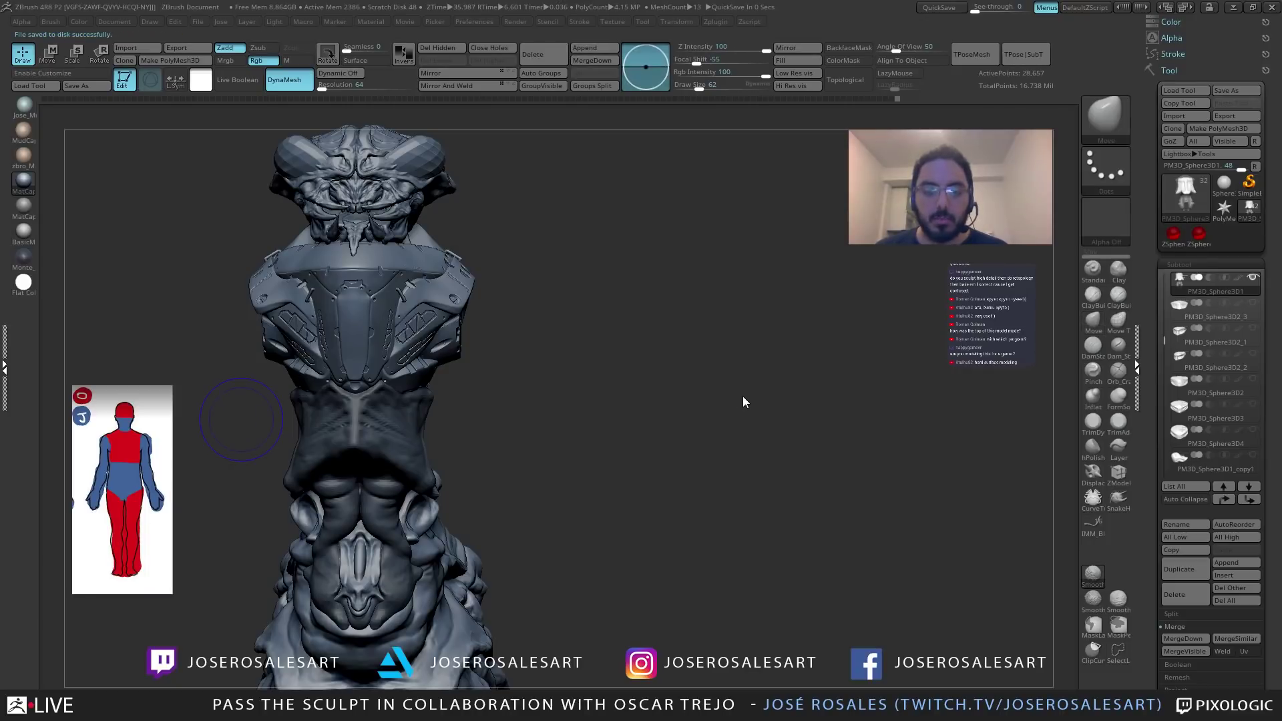
pyautogui.hotkey('ctrl', 's')
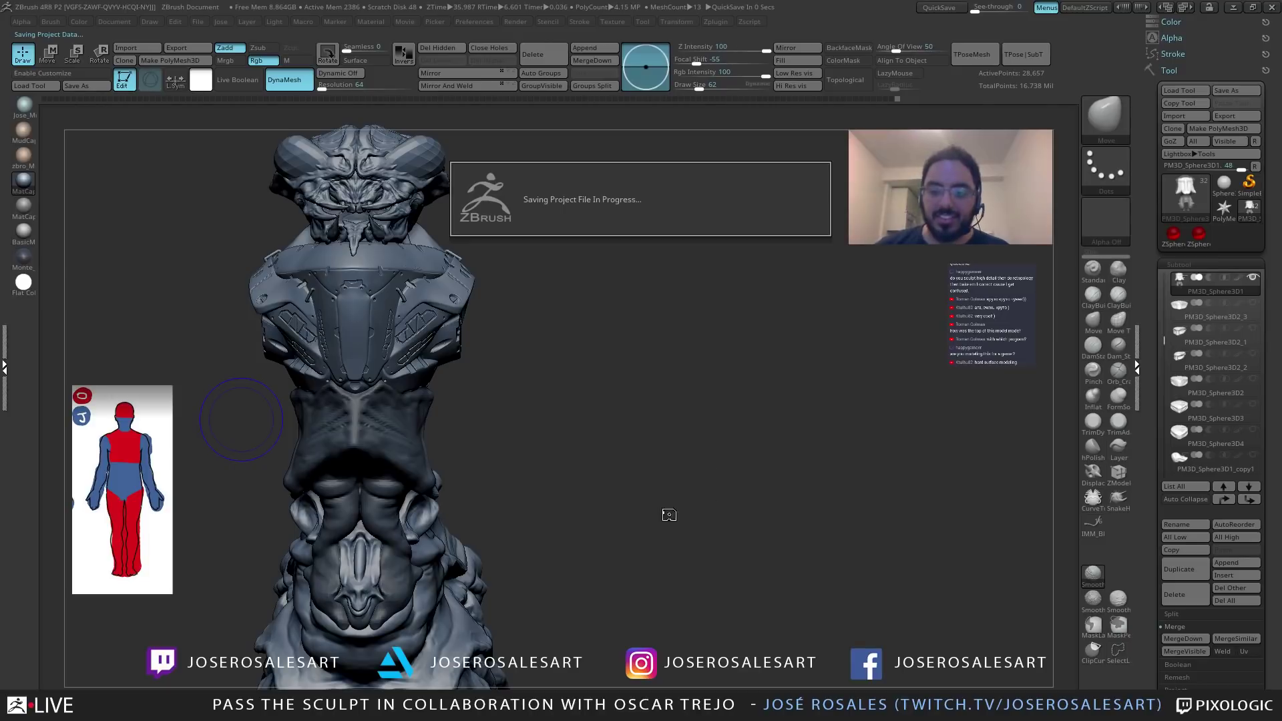
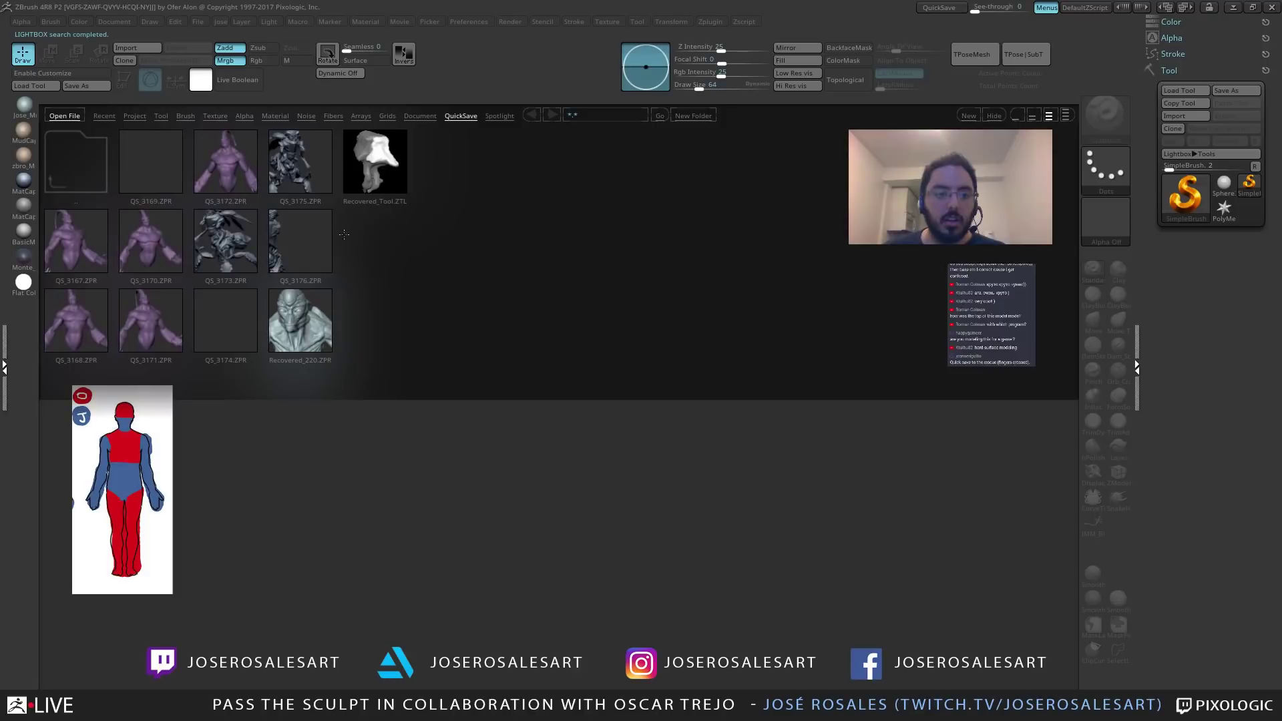
# Open Recovered_Tool.ZTL from the QuickSave files and place the model on the canvas in edit mode.
pyautogui.click(383, 188)
pyautogui.doubleClick(384, 185)
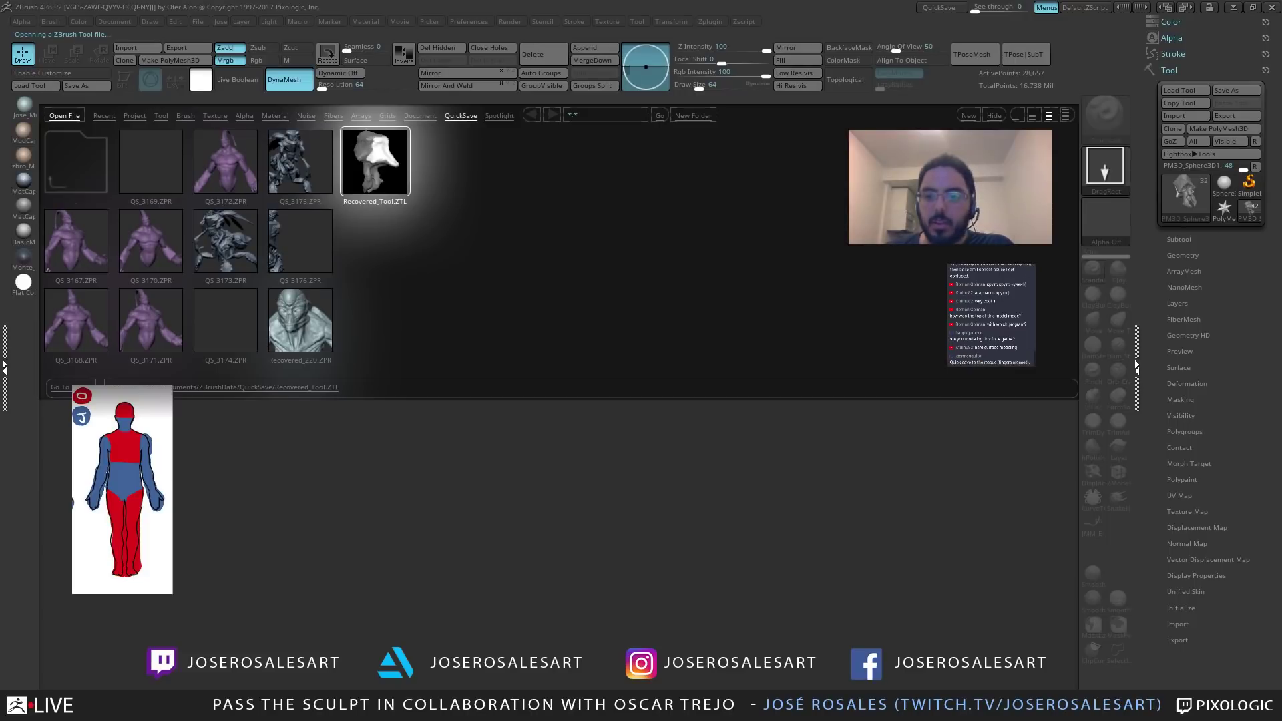
pyautogui.moveTo(538, 418); pyautogui.dragTo(540, 467)
pyautogui.click(993, 118)
pyautogui.moveTo(533, 371); pyautogui.dragTo(535, 486)
pyautogui.press('t')
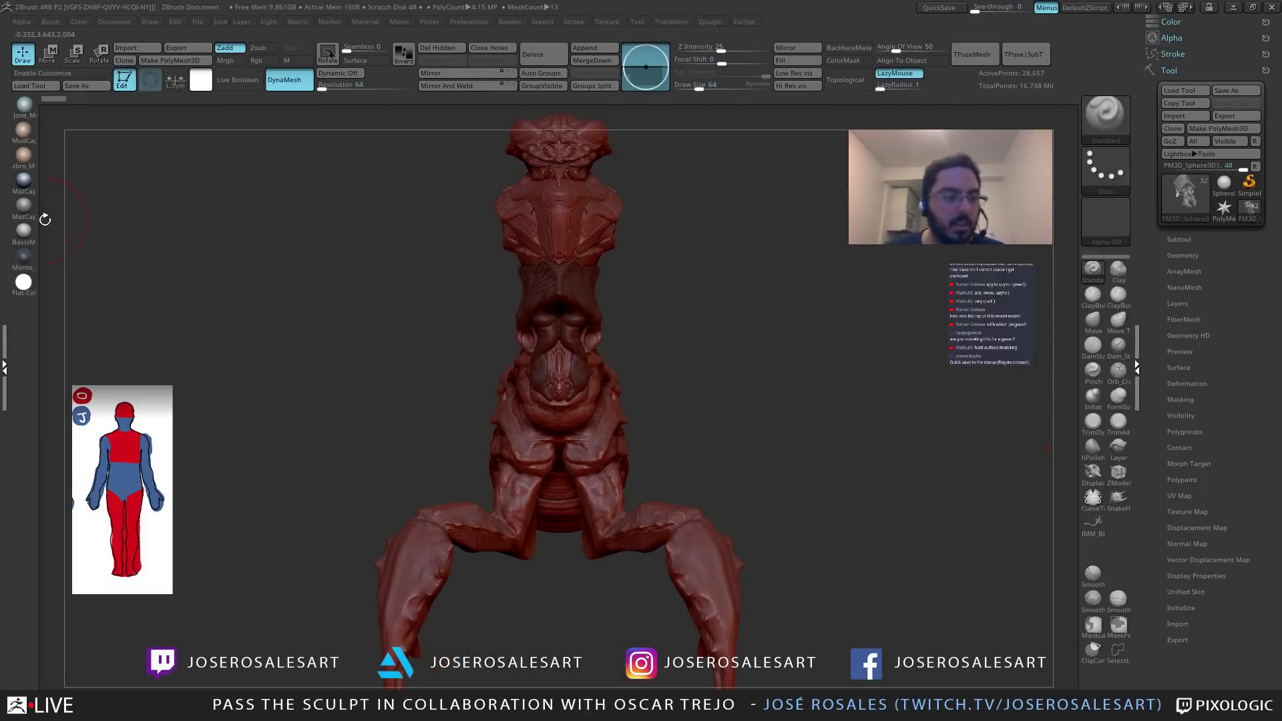
# Apply the blue-grey MatCap material to the recovered creature and check it from the front and side.
pyautogui.click(24, 181)
pyautogui.moveTo(246, 212)
pyautogui.mouseDown()
pyautogui.moveTo(454, 294)
pyautogui.moveTo(544, 286)
pyautogui.mouseUp()
pyautogui.moveTo(724, 217)
pyautogui.mouseDown()
pyautogui.moveTo(644, 234)
pyautogui.moveTo(737, 148)
pyautogui.mouseUp()
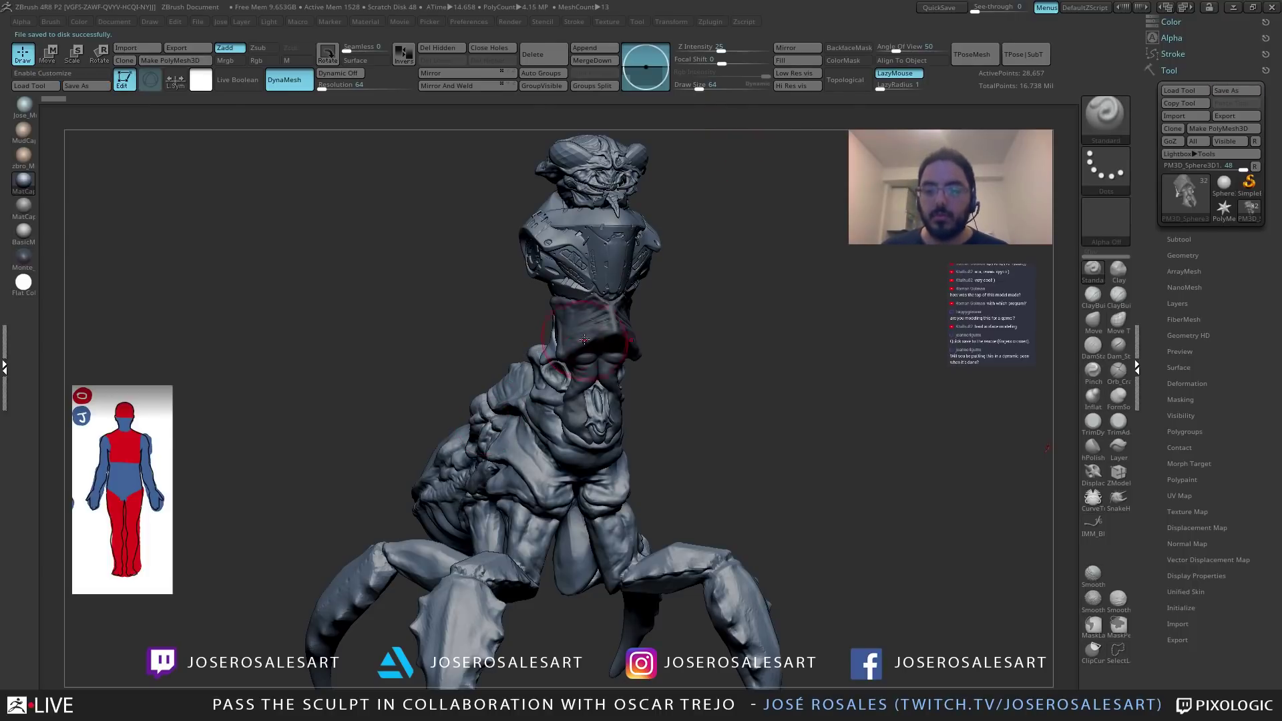
pyautogui.moveTo(721, 367)
pyautogui.mouseDown()
pyautogui.moveTo(624, 360)
pyautogui.moveTo(610, 332)
pyautogui.moveTo(579, 361)
pyautogui.moveTo(551, 343)
pyautogui.moveTo(594, 301)
pyautogui.moveTo(577, 362)
pyautogui.moveTo(600, 354)
pyautogui.mouseUp()
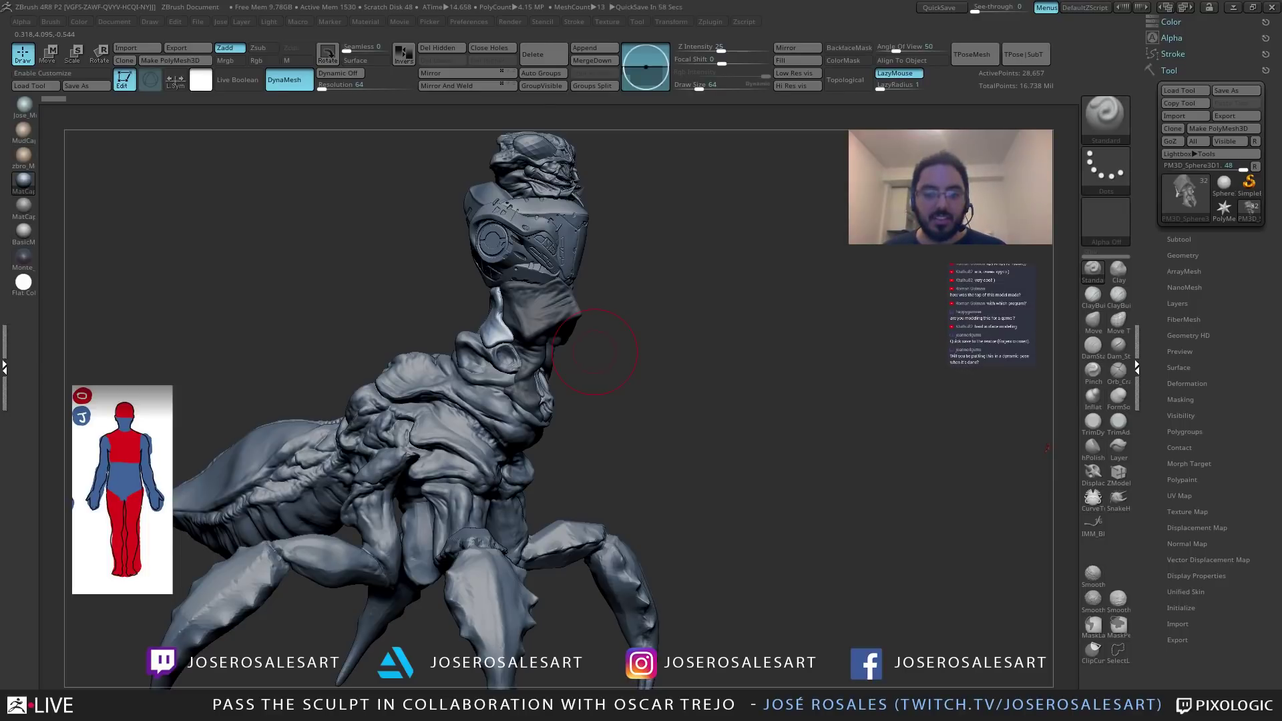
pyautogui.keyDown('alt'); pyautogui.moveTo(594, 374); pyautogui.dragTo(627, 392); pyautogui.keyUp('alt')
pyautogui.moveTo(627, 391); pyautogui.dragTo(580, 378)
pyautogui.moveTo(520, 309); pyautogui.dragTo(592, 343)
# Append a Sphere3D as a new subtool and select it at the end of the subtool list.
pyautogui.click(1180, 239)
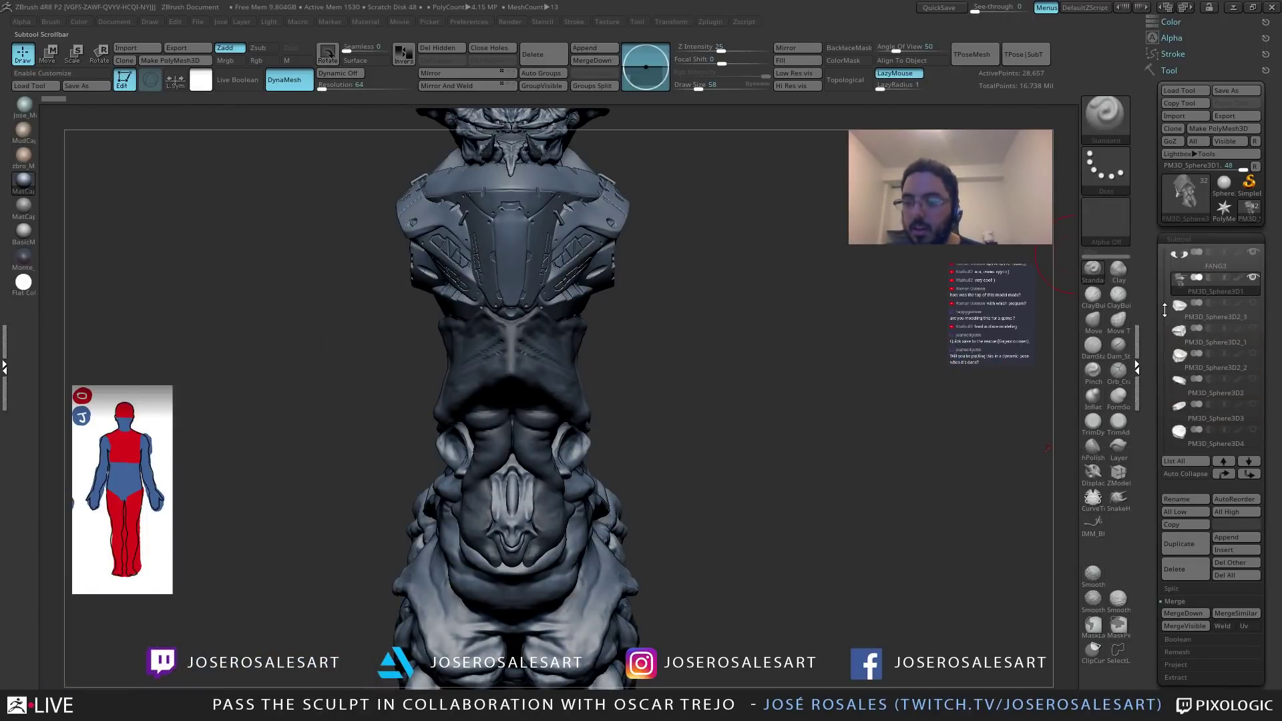
pyautogui.moveTo(1254, 316)
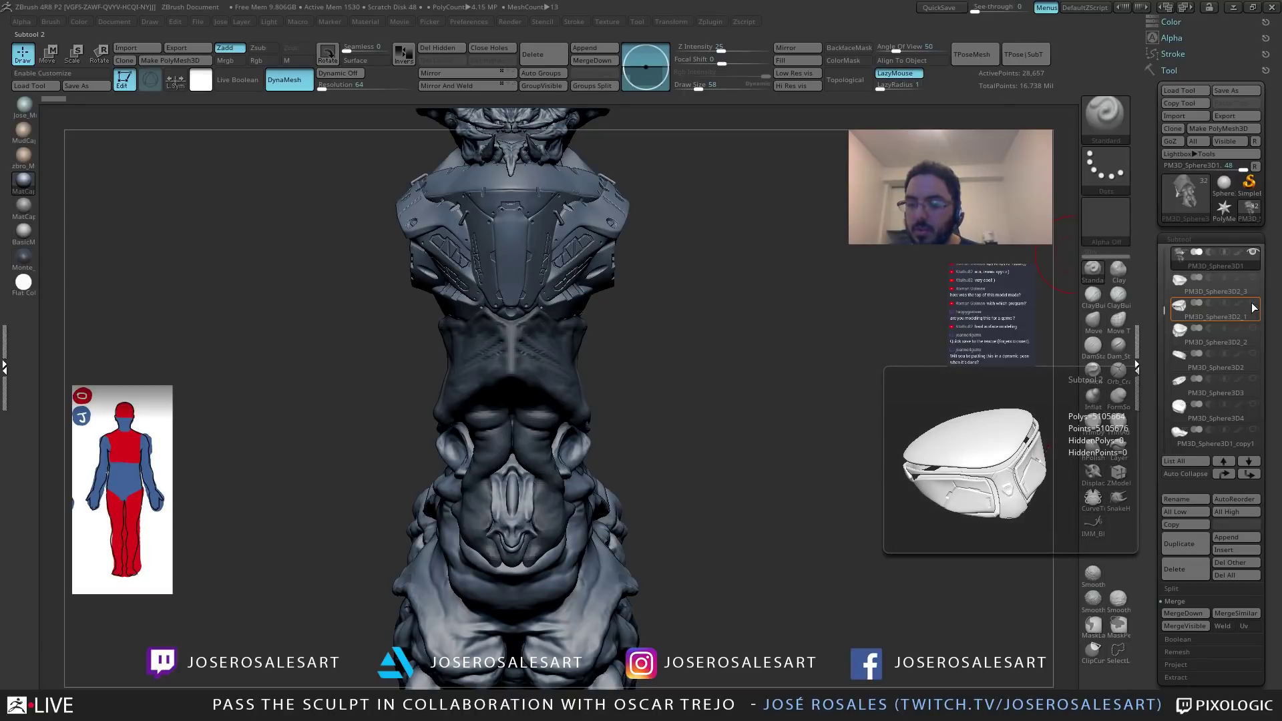
pyautogui.moveTo(670, 360)
pyautogui.mouseDown()
pyautogui.moveTo(625, 351)
pyautogui.moveTo(511, 399)
pyautogui.moveTo(655, 438)
pyautogui.moveTo(621, 443)
pyautogui.moveTo(541, 420)
pyautogui.mouseUp()
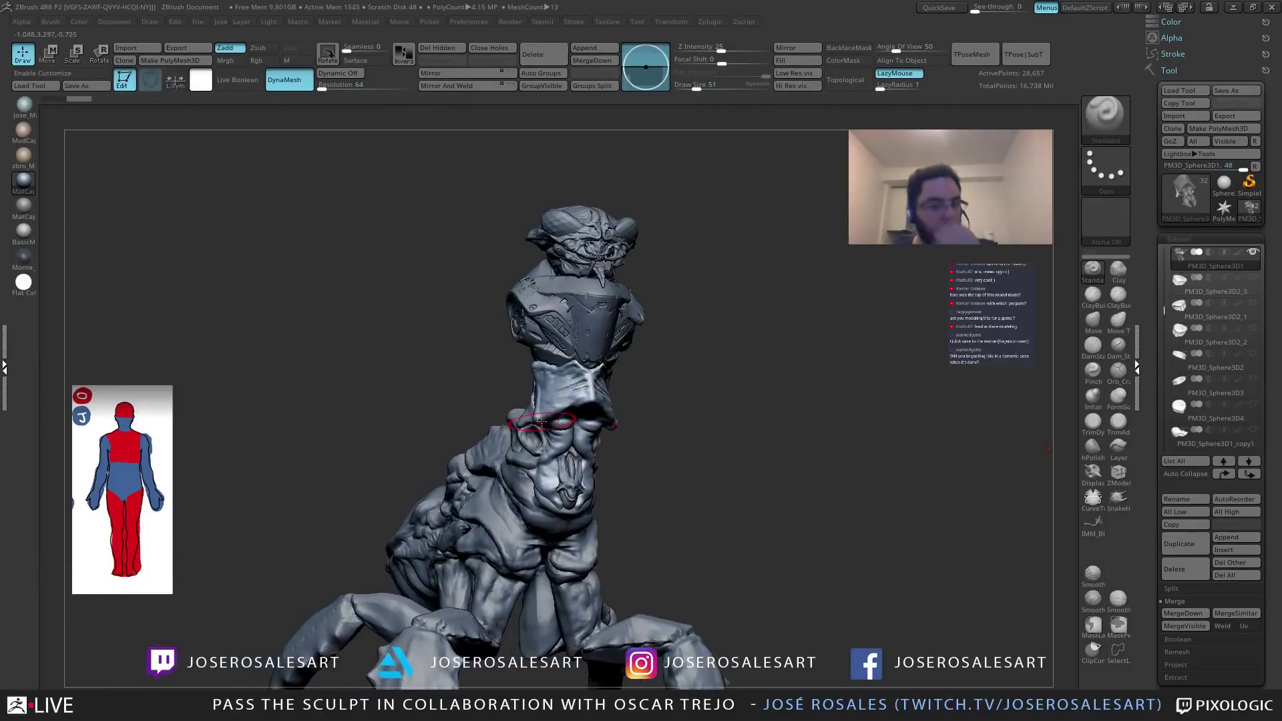
pyautogui.moveTo(526, 355); pyautogui.dragTo(527, 367)
pyautogui.press('space')
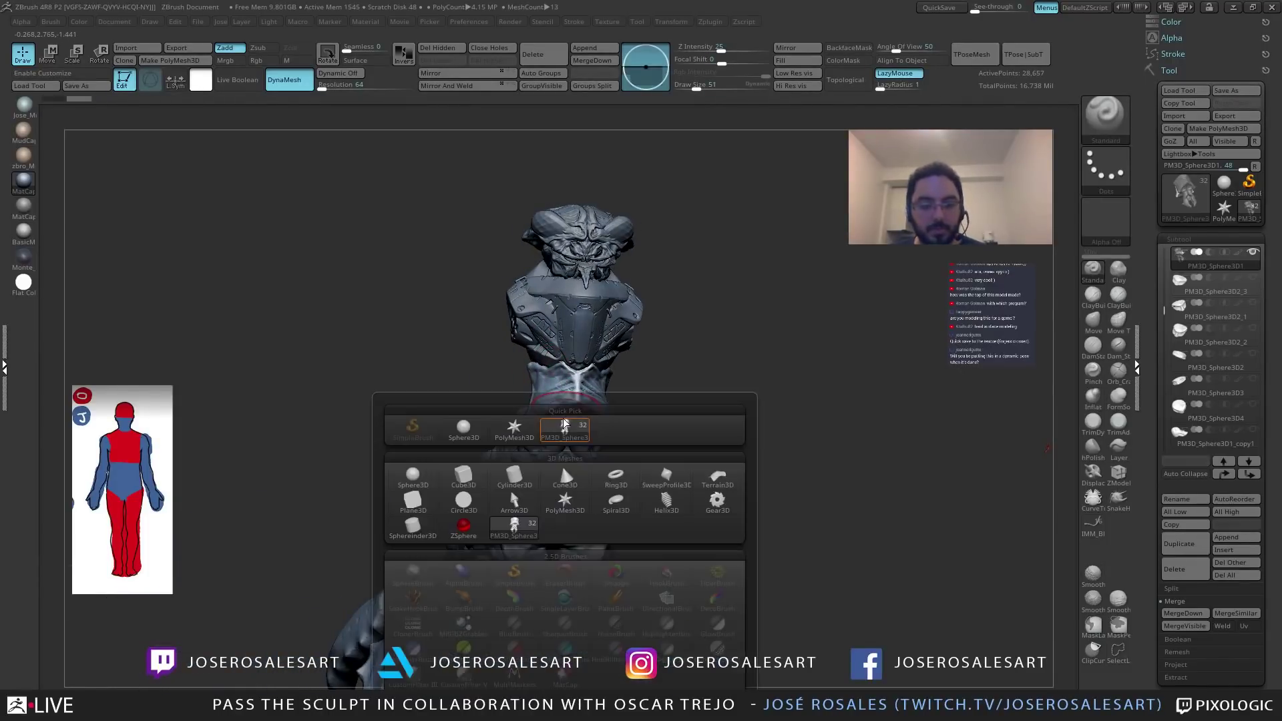
pyautogui.moveTo(560, 415); pyautogui.dragTo(583, 279)
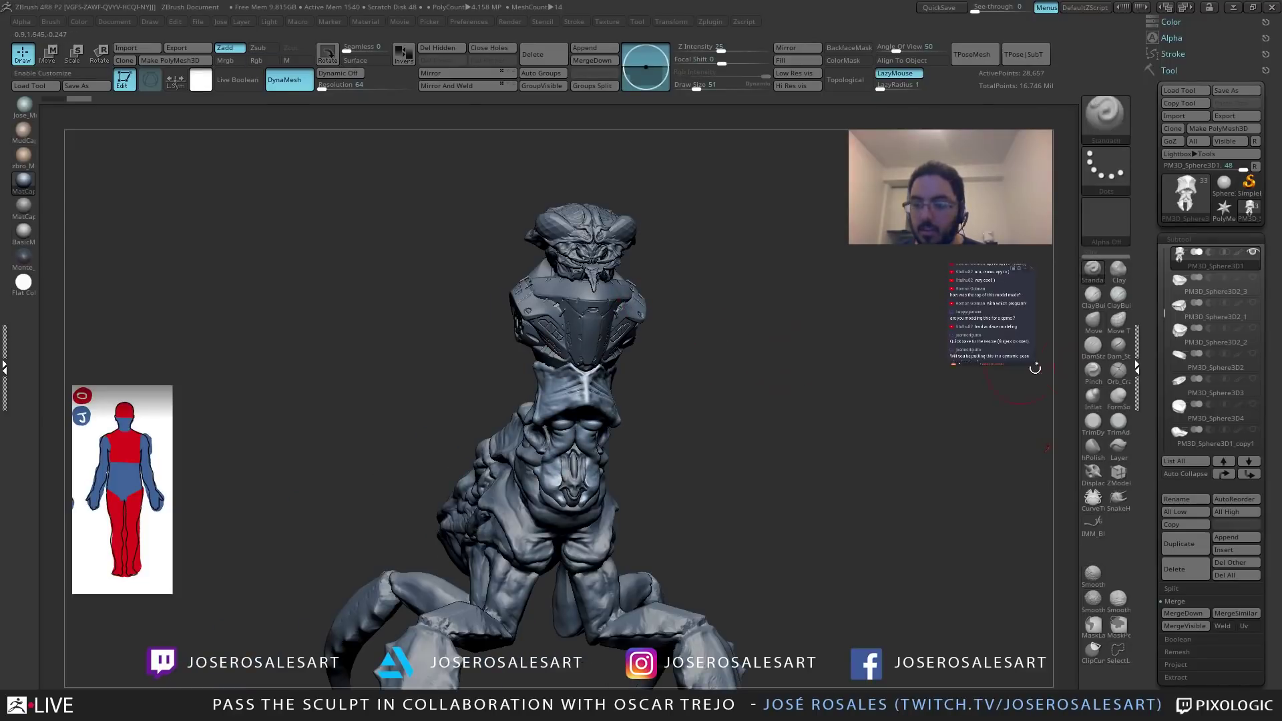
pyautogui.moveTo(1160, 315); pyautogui.dragTo(1160, 421)
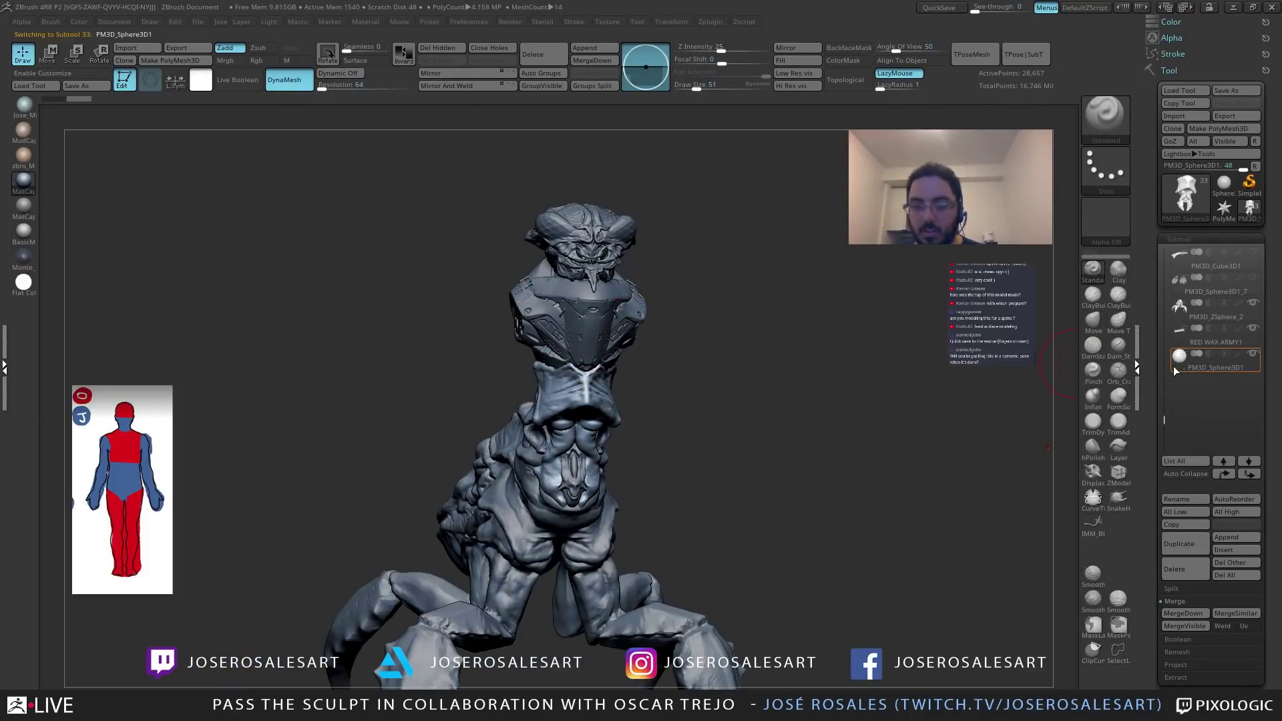
# Select the new sphere subtool, then shrink it and place it against the side of the creature's waist below the chest armour.
pyautogui.click(1178, 366)
pyautogui.moveTo(658, 375)
pyautogui.mouseDown()
pyautogui.moveTo(611, 324)
pyautogui.moveTo(660, 374)
pyautogui.mouseUp()
pyautogui.press('w')
pyautogui.moveTo(508, 287); pyautogui.dragTo(708, 356)
pyautogui.keyDown('ctrl'); pyautogui.moveTo(708, 356); pyautogui.dragTo(675, 404, button='right'); pyautogui.keyUp('ctrl')
pyautogui.moveTo(657, 404); pyautogui.dragTo(646, 407)
pyautogui.moveTo(668, 353)
pyautogui.mouseDown()
pyautogui.moveTo(588, 335)
pyautogui.moveTo(380, 431)
pyautogui.moveTo(670, 388)
pyautogui.moveTo(647, 404)
pyautogui.mouseUp()
pyautogui.press('b')
pyautogui.press('Escape')
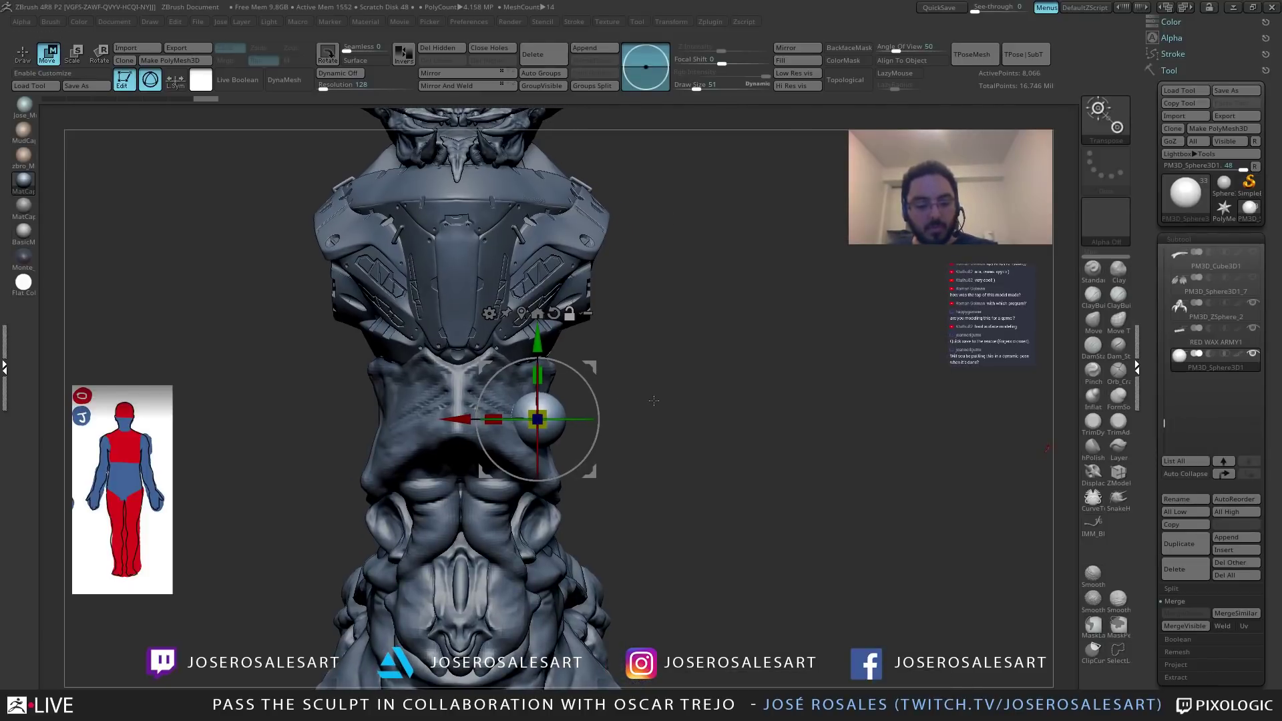
# Pull the sphere outward into a tapered horn with the SnakeHook brush.
pyautogui.press('q')
pyautogui.press('b')
pyautogui.press('s')
pyautogui.press('h')
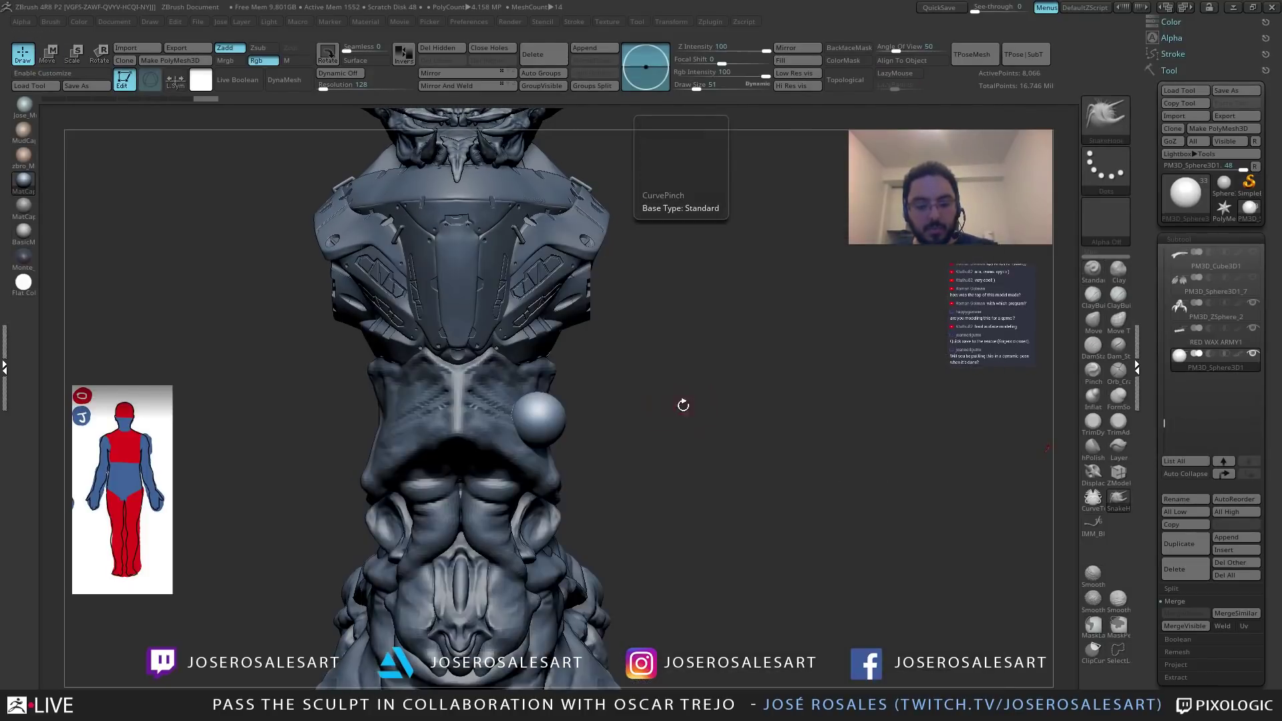
pyautogui.moveTo(606, 397)
pyautogui.keyDown('alt'); pyautogui.mouseDown()
pyautogui.moveTo(569, 429)
pyautogui.moveTo(580, 438)
pyautogui.mouseUp(); pyautogui.keyUp('alt')
pyautogui.press('s')
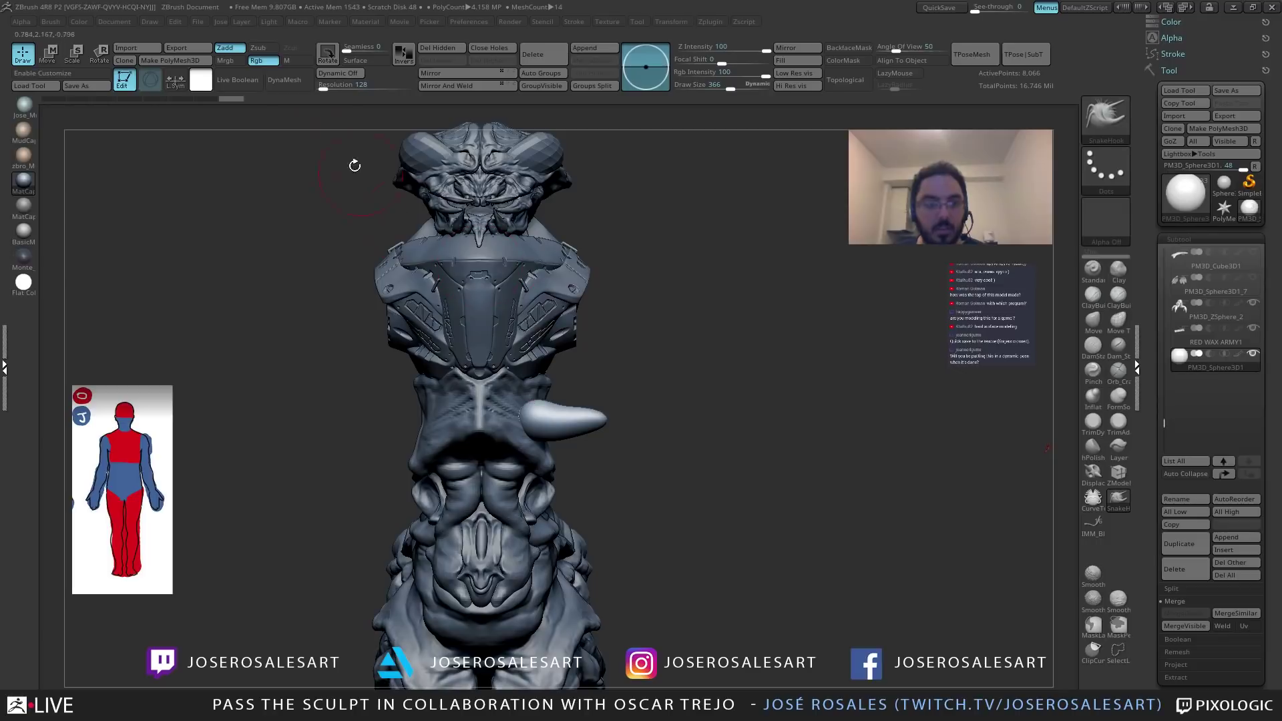
# Convert the horn to DynaMesh at resolution 128 and tilt its tip downward.
pyautogui.click(289, 81)
pyautogui.moveTo(641, 486); pyautogui.dragTo(534, 451)
pyautogui.press('e')
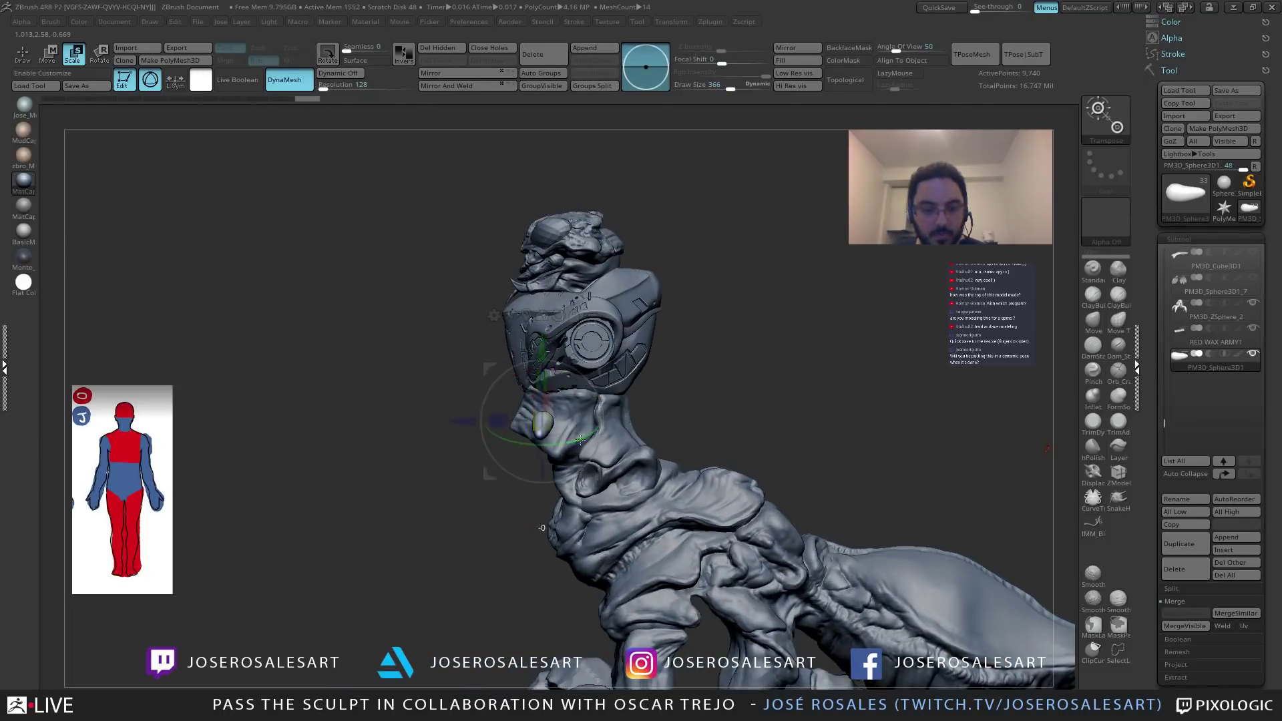
pyautogui.press('q')
pyautogui.moveTo(534, 451)
pyautogui.mouseDown(button='right')
pyautogui.moveTo(562, 446)
pyautogui.moveTo(548, 403)
pyautogui.mouseUp(button='right')
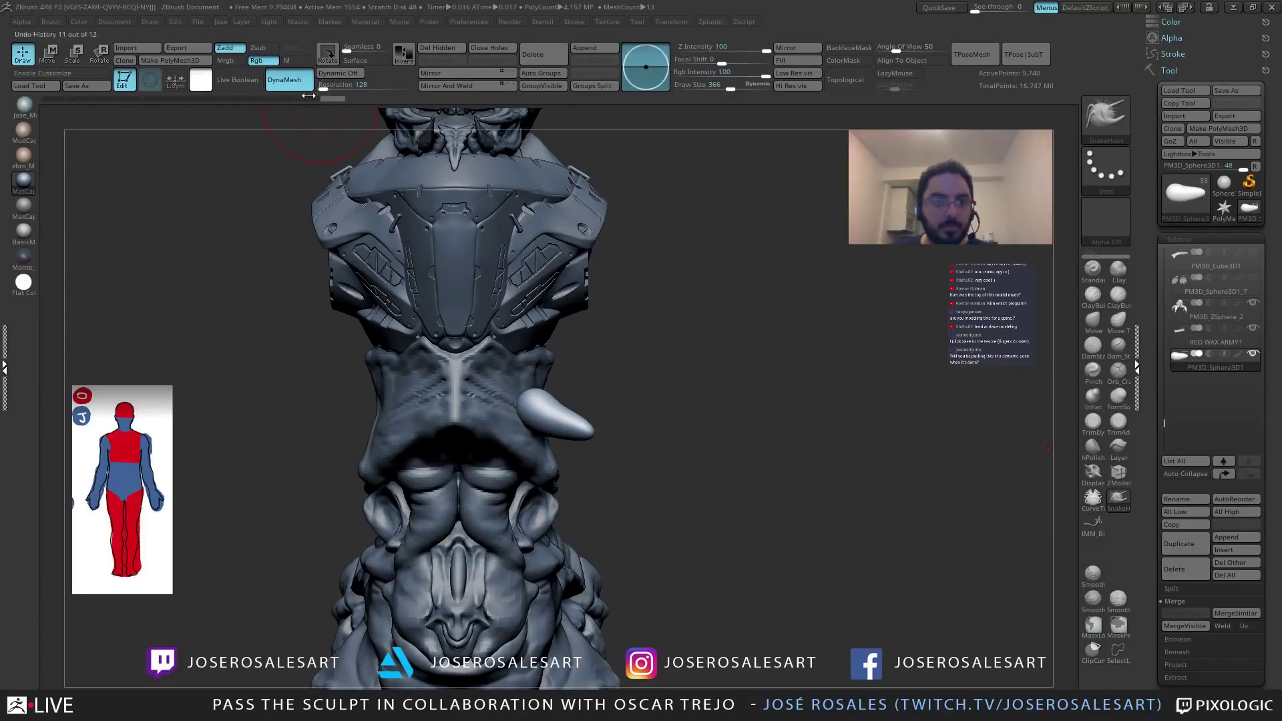
pyautogui.moveTo(650, 516); pyautogui.dragTo(586, 452, button='right')
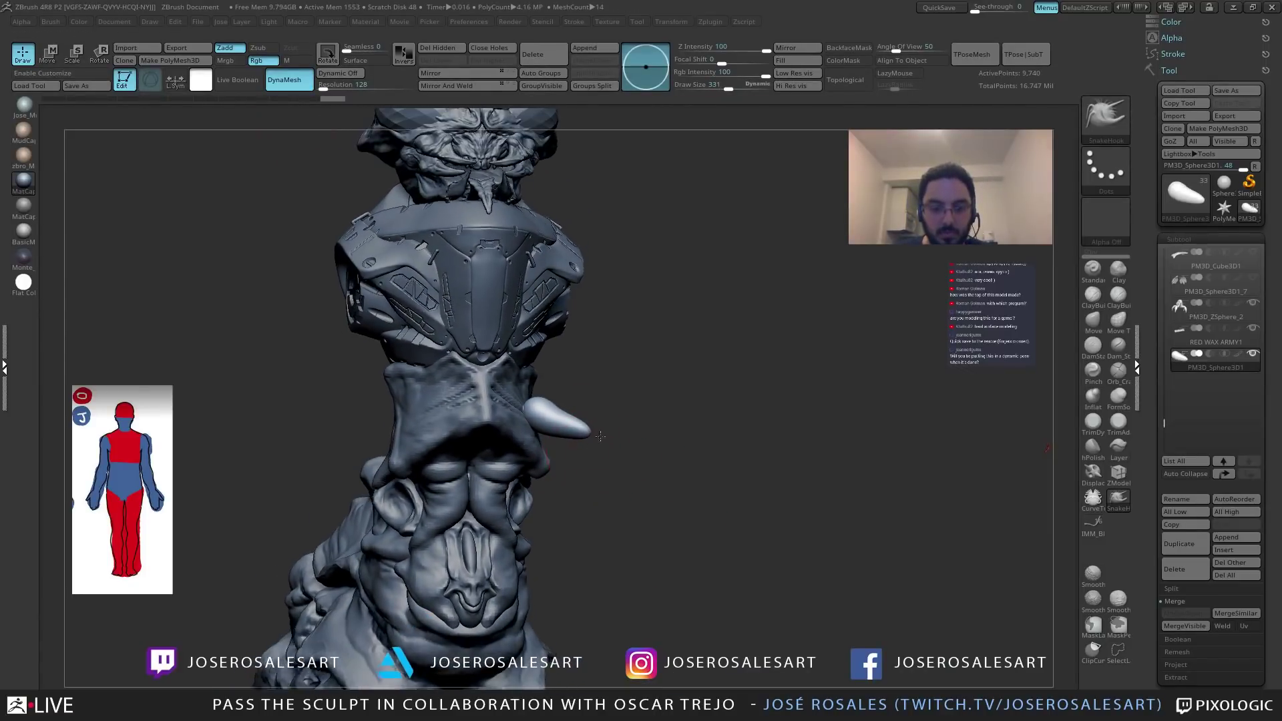
pyautogui.moveTo(584, 454); pyautogui.dragTo(597, 558)
pyautogui.hotkey('ctrl', 'z')
pyautogui.keyDown('ctrl'); pyautogui.moveTo(578, 447); pyautogui.dragTo(586, 423, button='right'); pyautogui.keyUp('ctrl')
pyautogui.hotkey('ctrl', 'z')
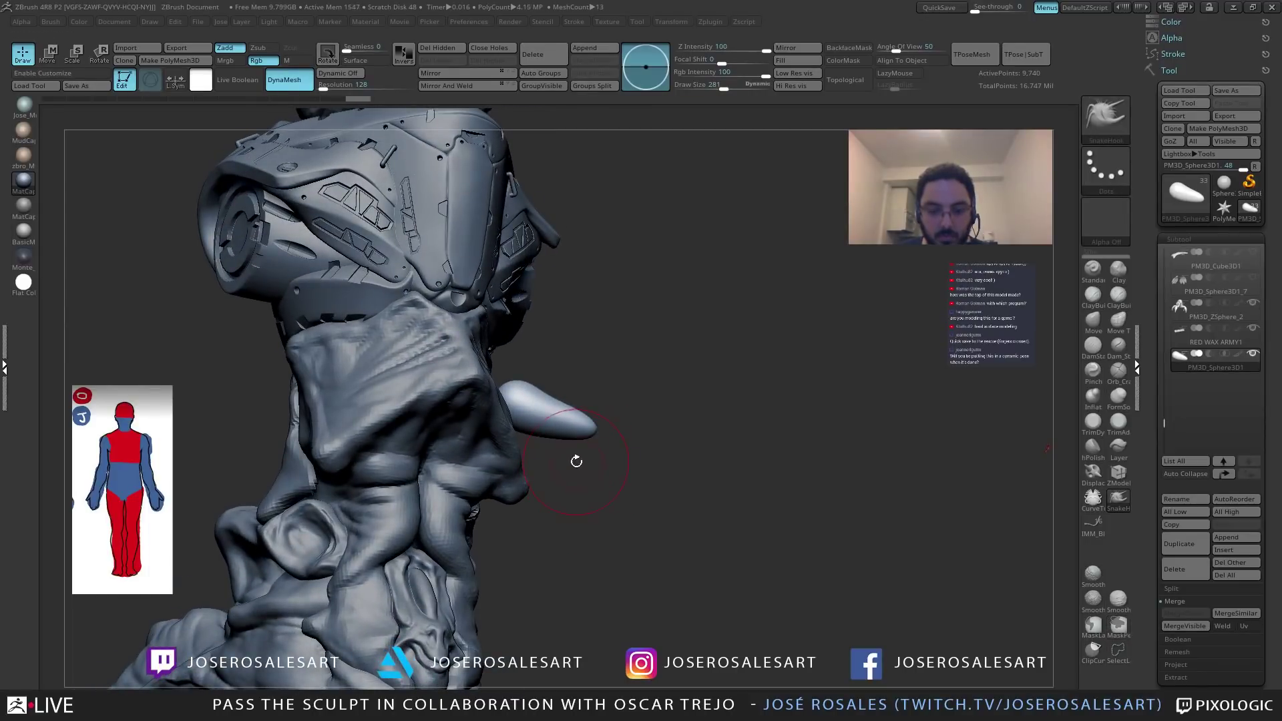
# Pull the horn's tip down into a lower limb segment, then thicken its end with the Inflate brush and smooth it.
pyautogui.moveTo(575, 472); pyautogui.dragTo(572, 564)
pyautogui.moveTo(581, 497)
pyautogui.mouseDown(button='right')
pyautogui.moveTo(521, 497)
pyautogui.moveTo(587, 505)
pyautogui.moveTo(596, 550)
pyautogui.moveTo(675, 441)
pyautogui.mouseUp(button='right')
pyautogui.press('b')
pyautogui.press('i')
pyautogui.press('n')
pyautogui.moveTo(603, 544); pyautogui.dragTo(601, 534)
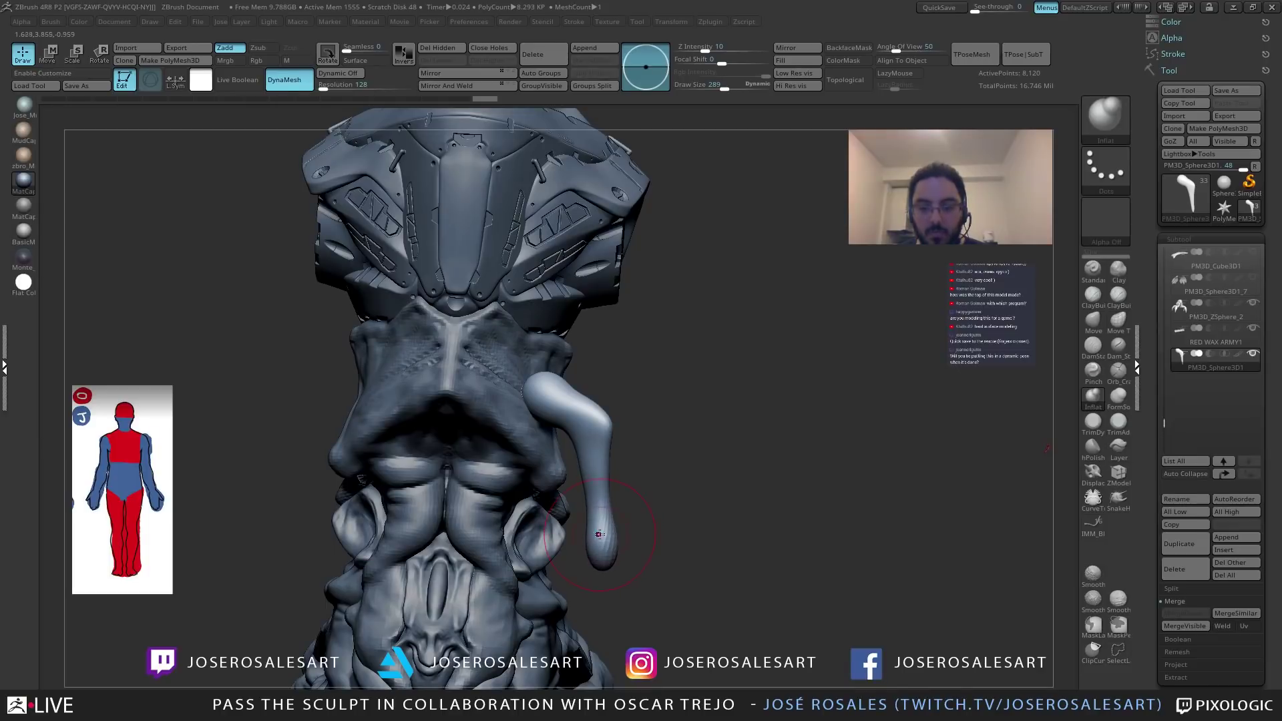
pyautogui.moveTo(601, 534); pyautogui.dragTo(593, 518, button='right')
pyautogui.press('shift')
pyautogui.keyDown('shift'); pyautogui.moveTo(773, 470); pyautogui.dragTo(622, 527, button='right'); pyautogui.keyUp('shift')
pyautogui.moveTo(610, 480); pyautogui.dragTo(677, 482, button='right')
# Enable AccuCurve for the Move brush and reshape the limb's bend into a sharper elbow.
pyautogui.press('b')
pyautogui.press('m')
pyautogui.press('v')
pyautogui.press('s')
pyautogui.moveTo(625, 497)
pyautogui.mouseDown()
pyautogui.moveTo(599, 439)
pyautogui.moveTo(628, 419)
pyautogui.mouseUp()
pyautogui.hotkey('ctrl', 'z')
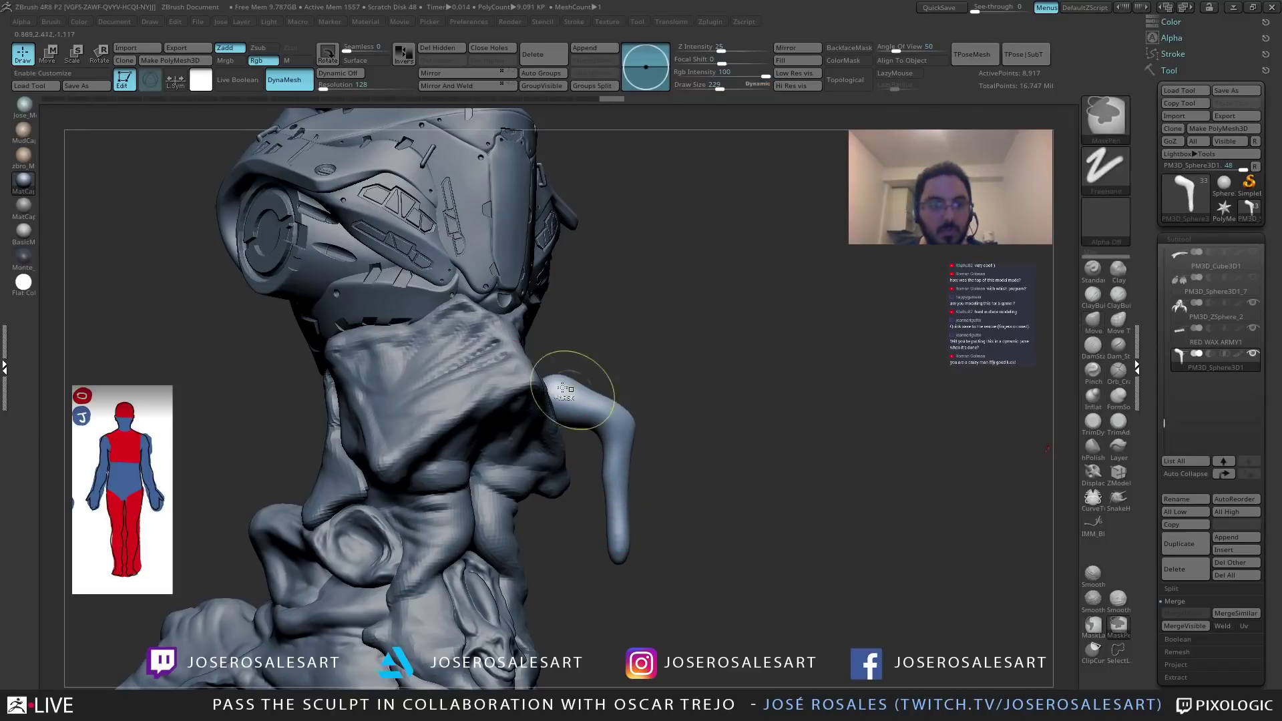
pyautogui.click(51, 22)
pyautogui.click(78, 362)
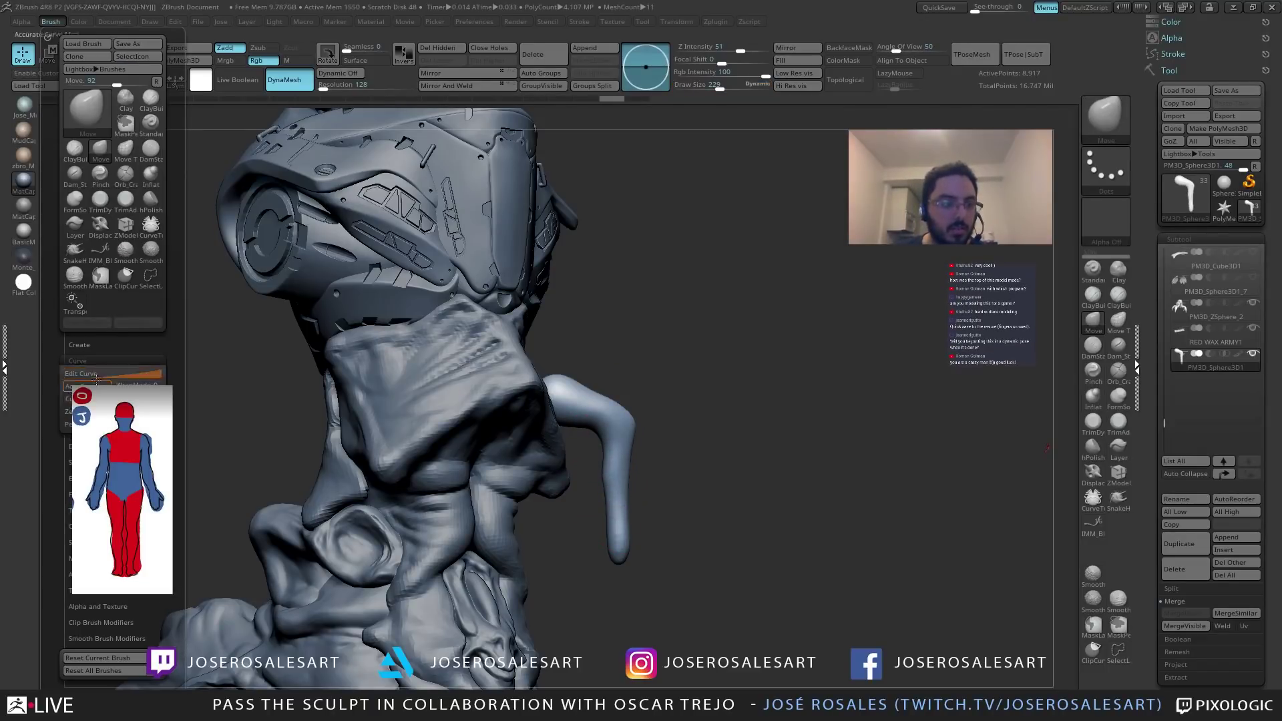
pyautogui.moveTo(647, 363); pyautogui.dragTo(745, 233, button='right')
pyautogui.press('s')
pyautogui.moveTo(661, 446); pyautogui.dragTo(732, 269, button='right')
# Turn on BackfaceMask for the ClayBuildup brush, then adjust the limb's upper and lower segments with the Move brush.
pyautogui.press('b')
pyautogui.press('c')
pyautogui.press('b')
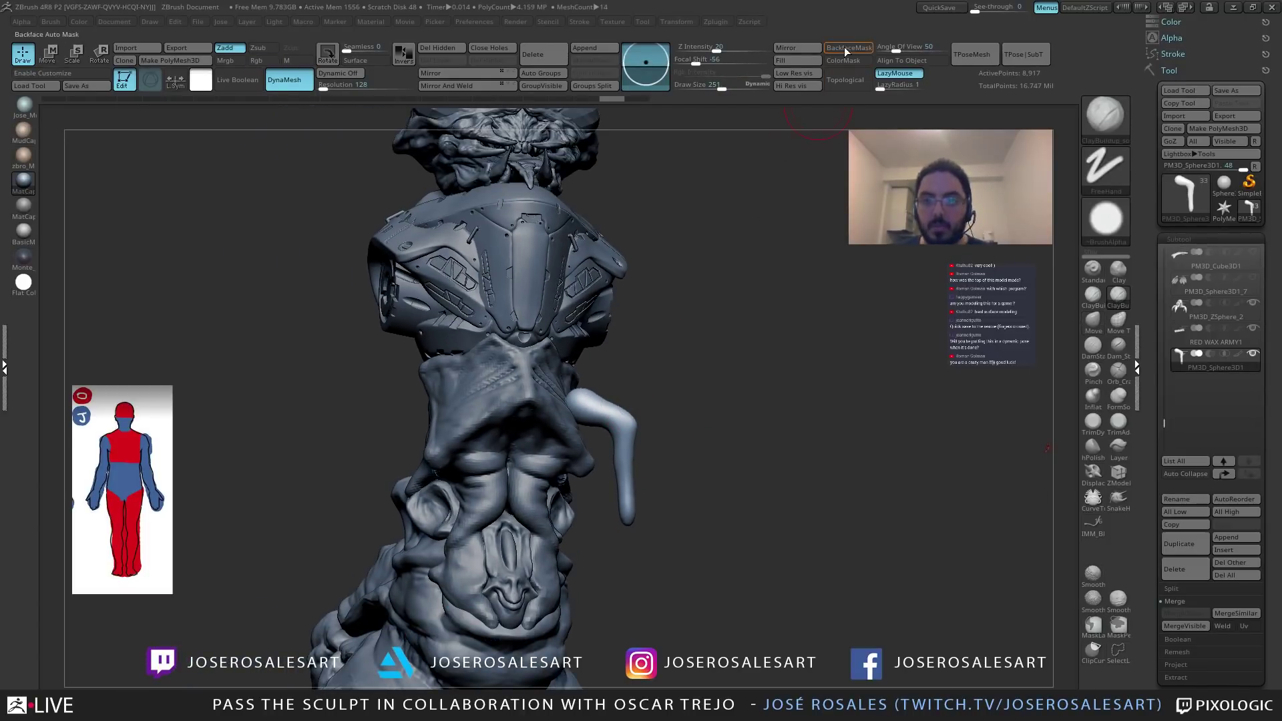
pyautogui.moveTo(658, 400)
pyautogui.mouseDown(button='right')
pyautogui.moveTo(492, 439)
pyautogui.moveTo(515, 283)
pyautogui.mouseUp(button='right')
pyautogui.press('b')
pyautogui.press('m')
pyautogui.press('v')
pyautogui.moveTo(511, 438); pyautogui.dragTo(485, 426)
pyautogui.moveTo(485, 426)
pyautogui.mouseDown(button='right')
pyautogui.moveTo(542, 449)
pyautogui.moveTo(486, 454)
pyautogui.moveTo(419, 406)
pyautogui.moveTo(363, 441)
pyautogui.moveTo(425, 429)
pyautogui.moveTo(389, 456)
pyautogui.moveTo(415, 384)
pyautogui.moveTo(428, 476)
pyautogui.moveTo(403, 472)
pyautogui.moveTo(413, 464)
pyautogui.moveTo(414, 492)
pyautogui.moveTo(402, 452)
pyautogui.mouseUp(button='right')
# Swell the lower end of the limb into a rounded joint with the Inflate brush.
pyautogui.press('b')
pyautogui.press('s')
pyautogui.press('h')
pyautogui.press('b')
pyautogui.press('i')
pyautogui.press('n')
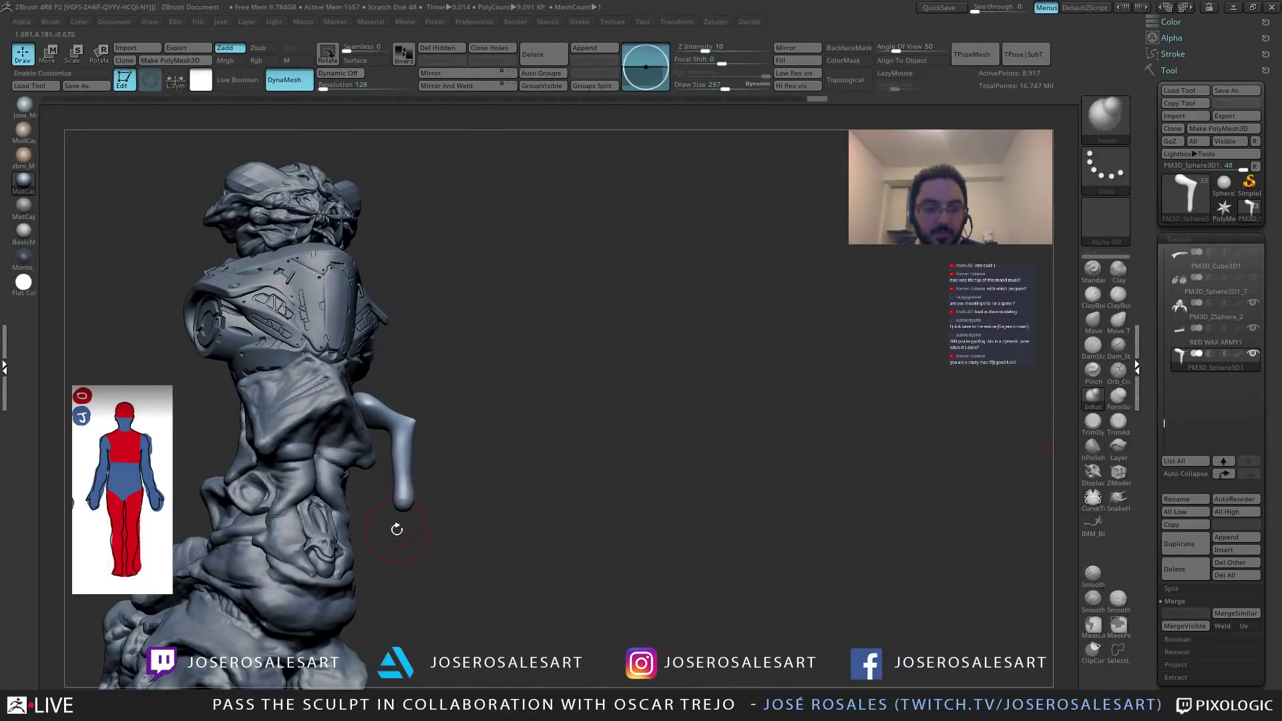
pyautogui.moveTo(397, 516); pyautogui.dragTo(371, 506, button='right')
pyautogui.moveTo(391, 410); pyautogui.dragTo(367, 514, button='right')
pyautogui.moveTo(438, 506)
pyautogui.mouseDown()
pyautogui.moveTo(429, 494)
pyautogui.moveTo(531, 446)
pyautogui.mouseUp()
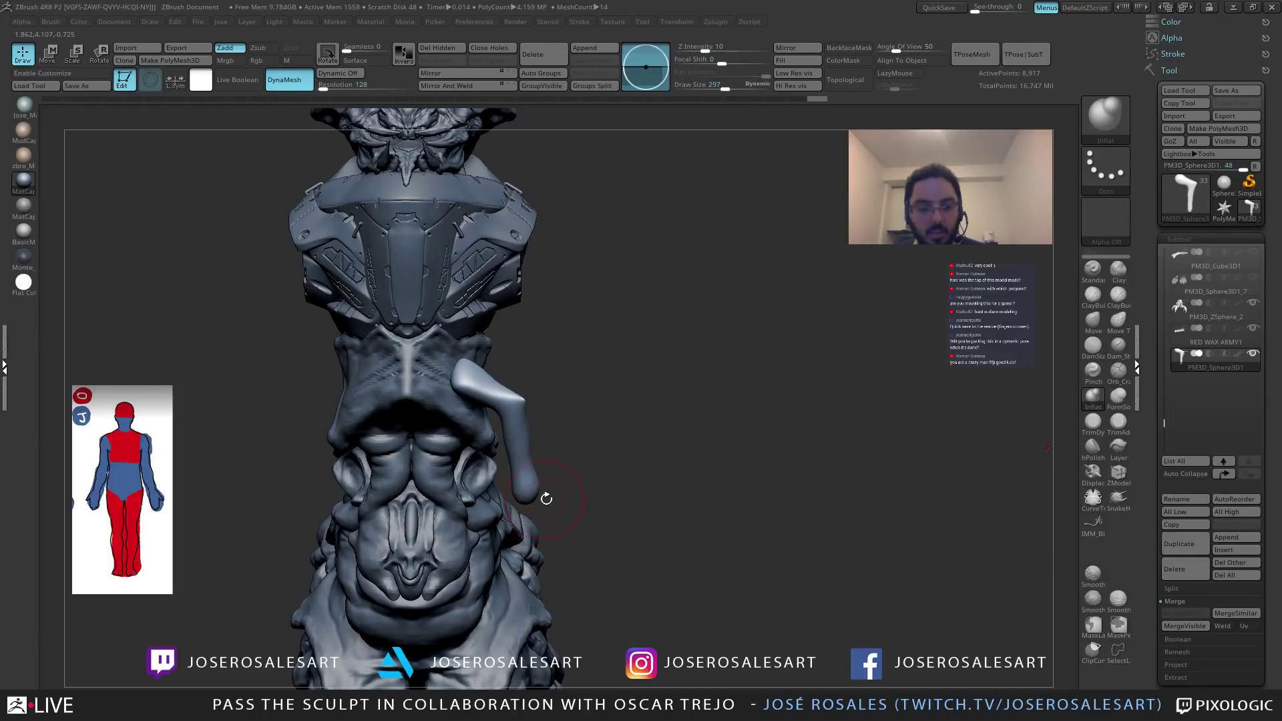
# Pull a tapered forearm forward from the lower joint of the limb with the SnakeHook brush.
pyautogui.moveTo(556, 498)
pyautogui.mouseDown()
pyautogui.moveTo(641, 493)
pyautogui.moveTo(531, 491)
pyautogui.moveTo(686, 409)
pyautogui.mouseUp()
pyautogui.moveTo(712, 361)
pyautogui.mouseDown()
pyautogui.moveTo(601, 387)
pyautogui.moveTo(604, 423)
pyautogui.mouseUp()
pyautogui.press('b')
pyautogui.press('s')
pyautogui.press('h')
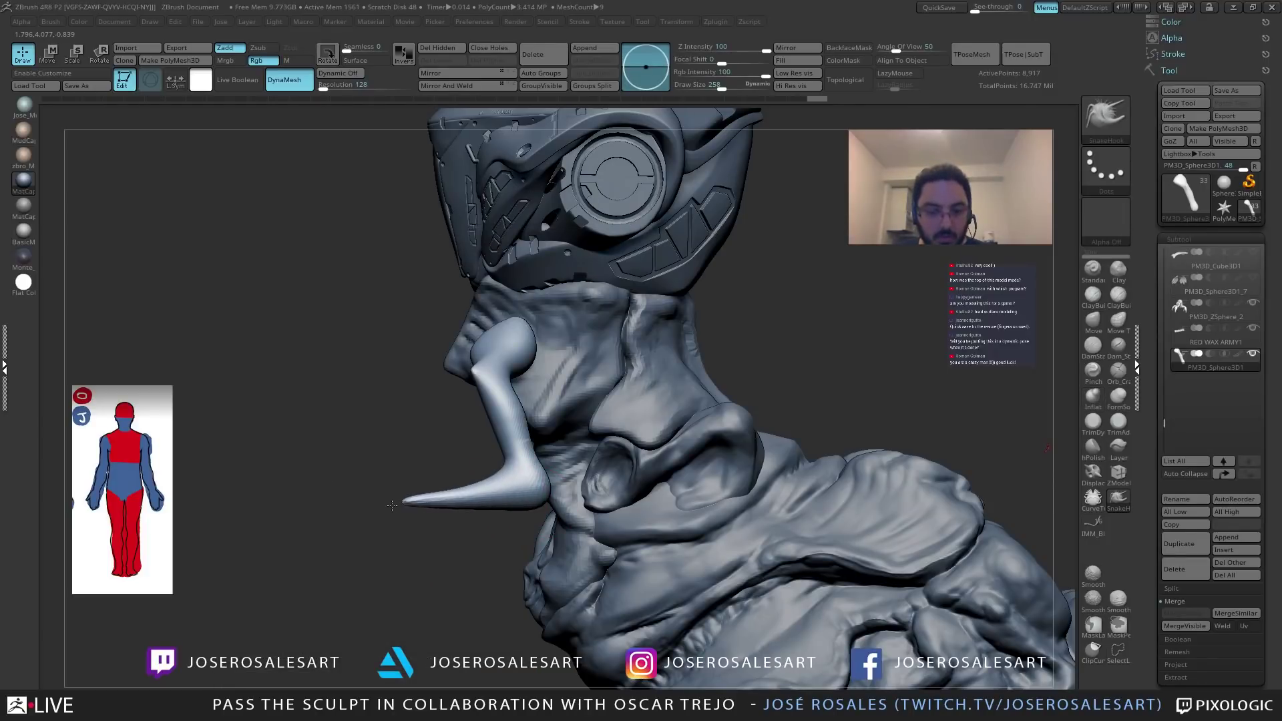
# Inflate the tip of the forearm, re-DynaMesh the limb and smooth the forearm into an even thickness.
pyautogui.press('b')
pyautogui.press('i')
pyautogui.press('n')
pyautogui.moveTo(423, 495); pyautogui.dragTo(374, 502)
pyautogui.moveTo(304, 422)
pyautogui.keyDown('ctrl'); pyautogui.mouseDown()
pyautogui.moveTo(347, 454)
pyautogui.moveTo(377, 440)
pyautogui.mouseUp(); pyautogui.keyUp('ctrl')
pyautogui.keyDown('shift'); pyautogui.moveTo(367, 502); pyautogui.dragTo(411, 504); pyautogui.keyUp('shift')
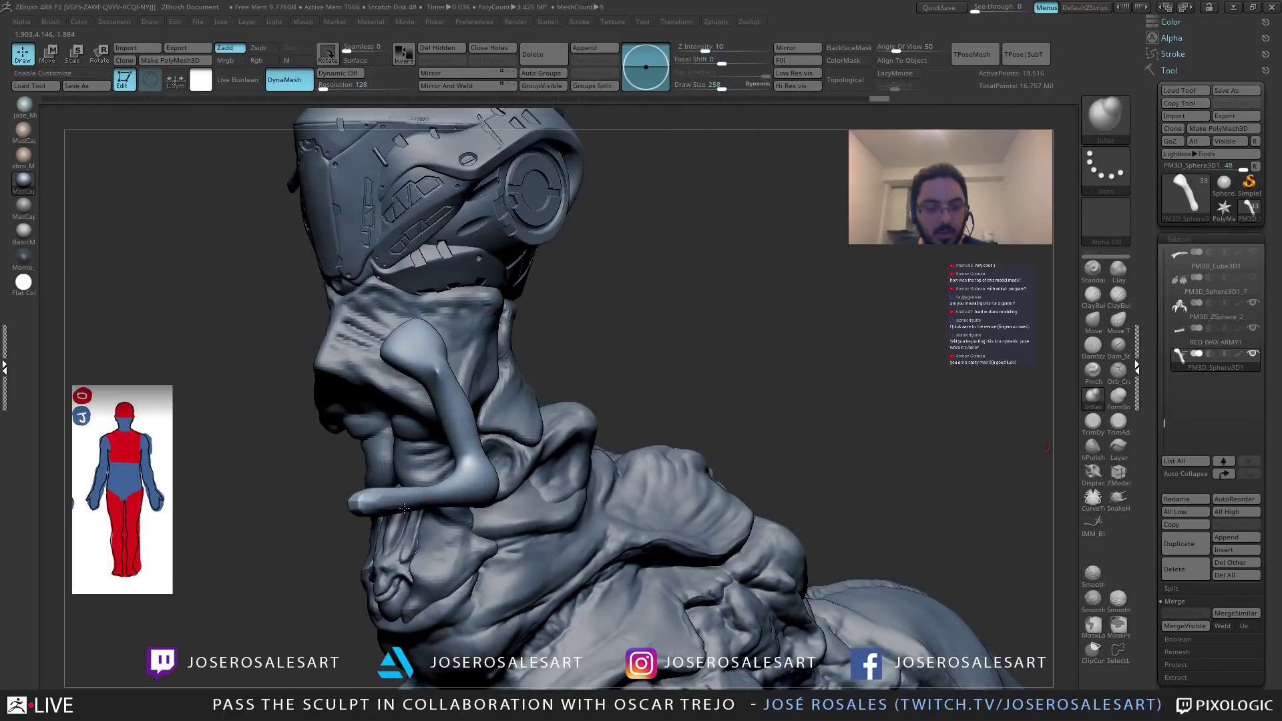
pyautogui.moveTo(333, 461); pyautogui.dragTo(277, 462)
# Enlarge the Move brush and reposition the lower joint and forearm of the limb, then smooth the result.
pyautogui.moveTo(401, 454)
pyautogui.mouseDown()
pyautogui.moveTo(558, 461)
pyautogui.moveTo(489, 473)
pyautogui.moveTo(486, 446)
pyautogui.moveTo(510, 475)
pyautogui.moveTo(472, 498)
pyautogui.moveTo(492, 309)
pyautogui.moveTo(497, 598)
pyautogui.moveTo(581, 460)
pyautogui.moveTo(658, 470)
pyautogui.moveTo(628, 481)
pyautogui.moveTo(642, 465)
pyautogui.moveTo(568, 434)
pyautogui.moveTo(535, 438)
pyautogui.mouseUp()
pyautogui.press('s')
pyautogui.press('space')
pyautogui.press('b')
pyautogui.press('m')
pyautogui.press('v')
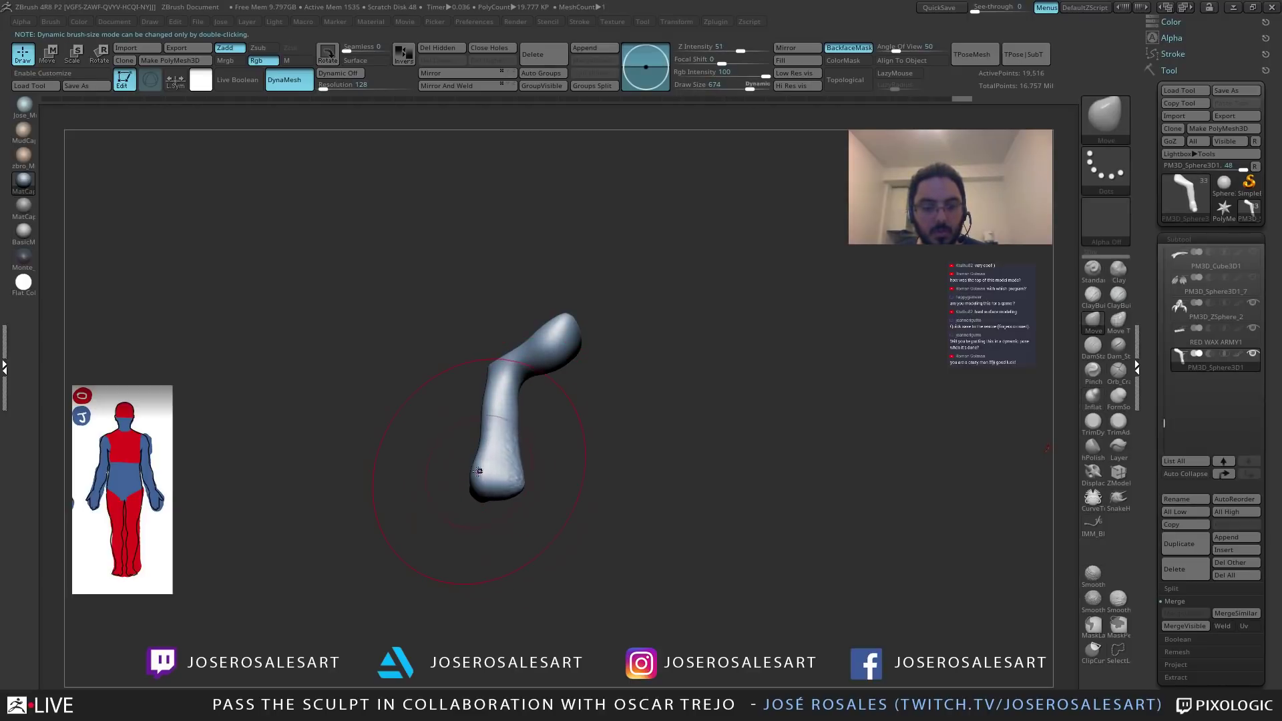
pyautogui.moveTo(488, 485); pyautogui.dragTo(380, 491)
pyautogui.hotkey('ctrl', 'z')
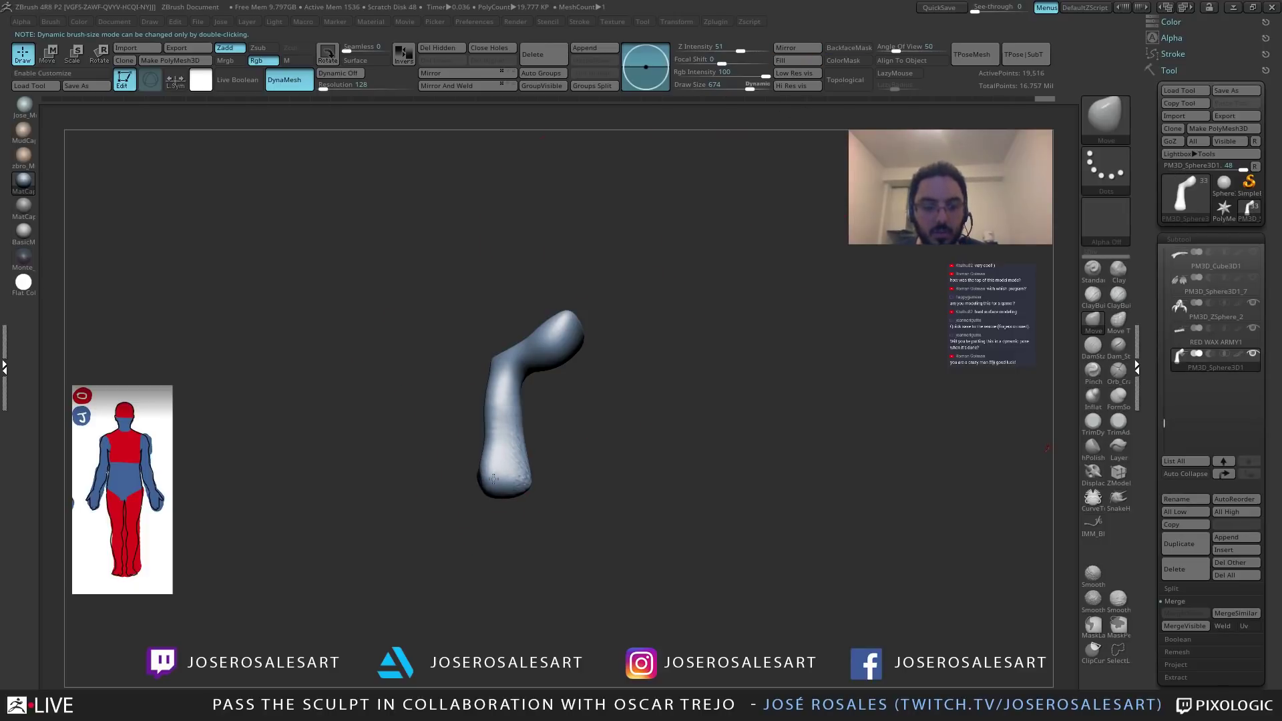
pyautogui.moveTo(531, 488); pyautogui.dragTo(502, 476)
pyautogui.moveTo(549, 441)
pyautogui.keyDown('shift'); pyautogui.mouseDown()
pyautogui.moveTo(584, 434)
pyautogui.moveTo(534, 418)
pyautogui.moveTo(564, 443)
pyautogui.moveTo(643, 439)
pyautogui.moveTo(658, 467)
pyautogui.moveTo(615, 534)
pyautogui.moveTo(613, 564)
pyautogui.mouseUp(); pyautogui.keyUp('shift')
# Bend the limb's lower section outward from the body with the SnakeHook brush.
pyautogui.press('b')
pyautogui.press('s')
pyautogui.press('h')
pyautogui.moveTo(579, 463); pyautogui.dragTo(567, 470)
pyautogui.moveTo(564, 528)
pyautogui.mouseDown()
pyautogui.moveTo(554, 532)
pyautogui.moveTo(575, 532)
pyautogui.mouseUp()
pyautogui.press('[')
pyautogui.moveTo(569, 448); pyautogui.dragTo(563, 467)
pyautogui.moveTo(563, 467); pyautogui.dragTo(563, 475, button='right')
pyautogui.moveTo(563, 500); pyautogui.dragTo(568, 501)
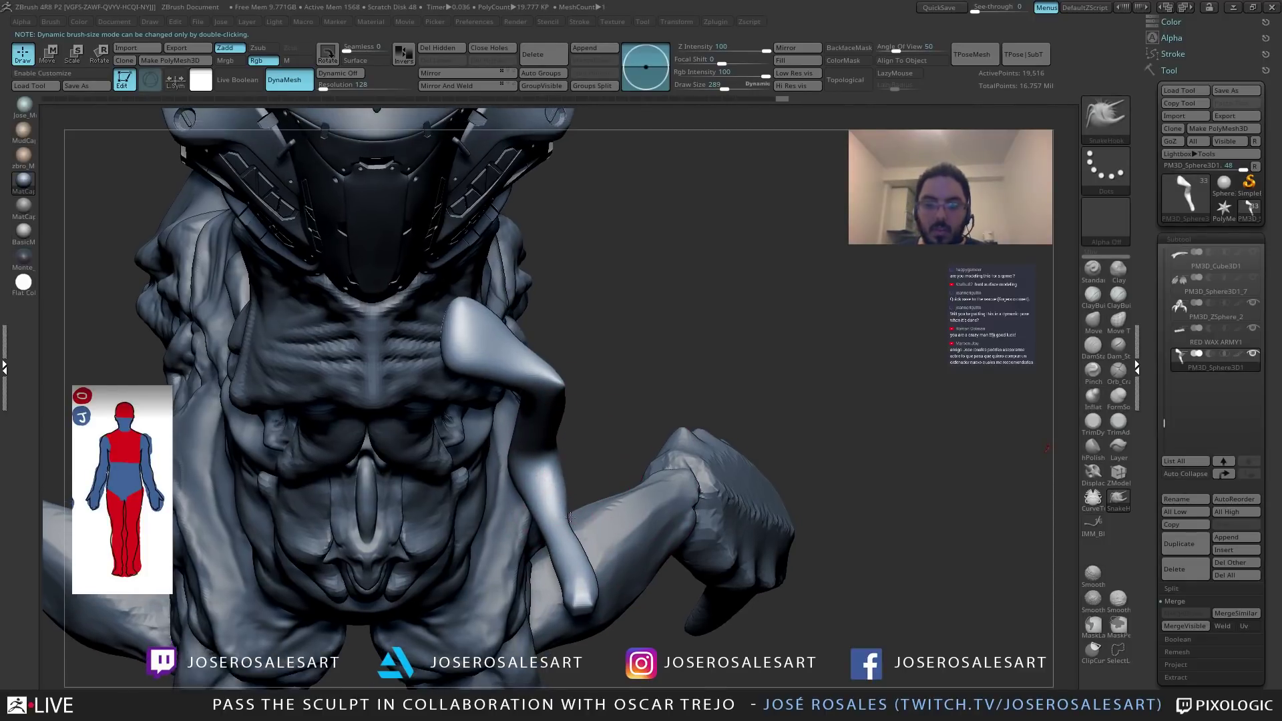
# Refine the elbow and straighten the forearm with smaller SnakeHook strokes, working from above and the side.
pyautogui.moveTo(573, 482); pyautogui.dragTo(570, 520, button='right')
pyautogui.press('s')
pyautogui.moveTo(571, 522); pyautogui.dragTo(567, 521)
pyautogui.moveTo(575, 492); pyautogui.dragTo(571, 522, button='right')
pyautogui.moveTo(571, 518); pyautogui.dragTo(568, 530)
pyautogui.moveTo(568, 531); pyautogui.dragTo(561, 536, button='right')
pyautogui.moveTo(561, 536); pyautogui.dragTo(566, 523)
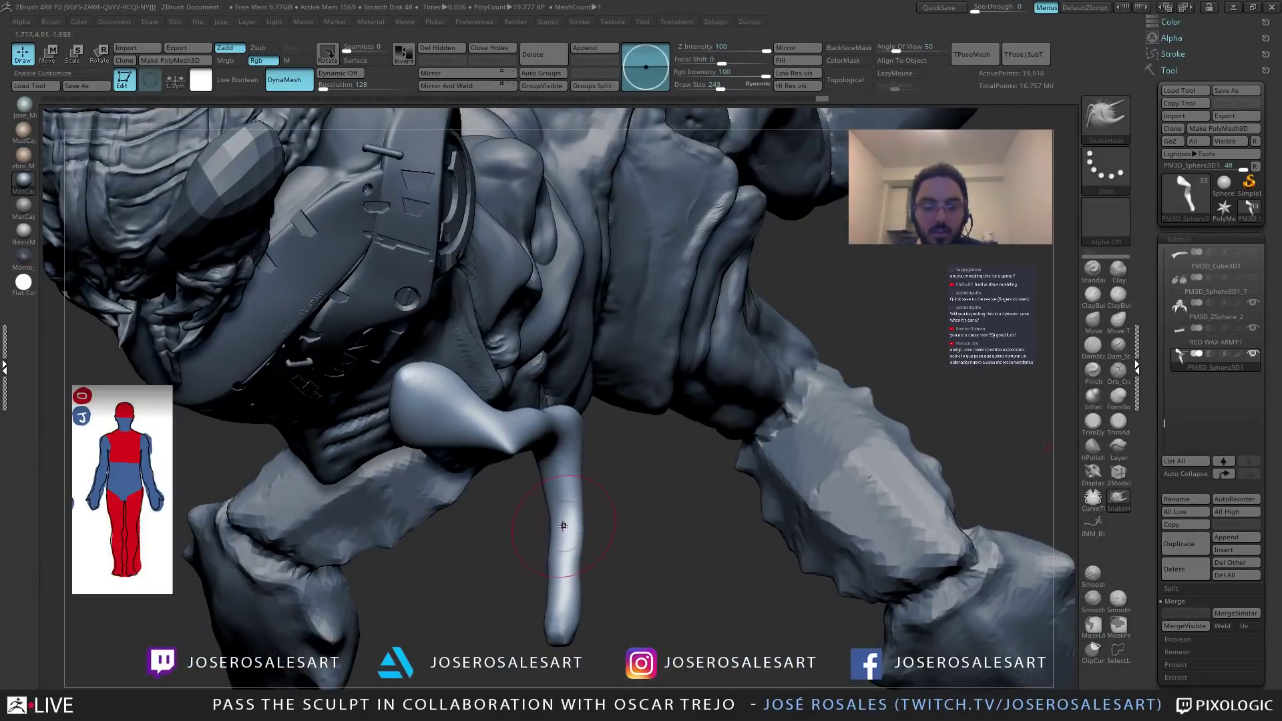
pyautogui.moveTo(553, 521)
pyautogui.mouseDown(button='right')
pyautogui.moveTo(519, 514)
pyautogui.moveTo(562, 513)
pyautogui.mouseUp(button='right')
# Build up volume along the front of the forearm with the ClayBuildup brush.
pyautogui.press('2')
pyautogui.press('s')
pyautogui.moveTo(567, 515)
pyautogui.mouseDown()
pyautogui.moveTo(587, 515)
pyautogui.moveTo(561, 513)
pyautogui.mouseUp()
pyautogui.press('s')
pyautogui.moveTo(544, 492); pyautogui.dragTo(562, 514, button='right')
pyautogui.press('s')
pyautogui.click(562, 514)
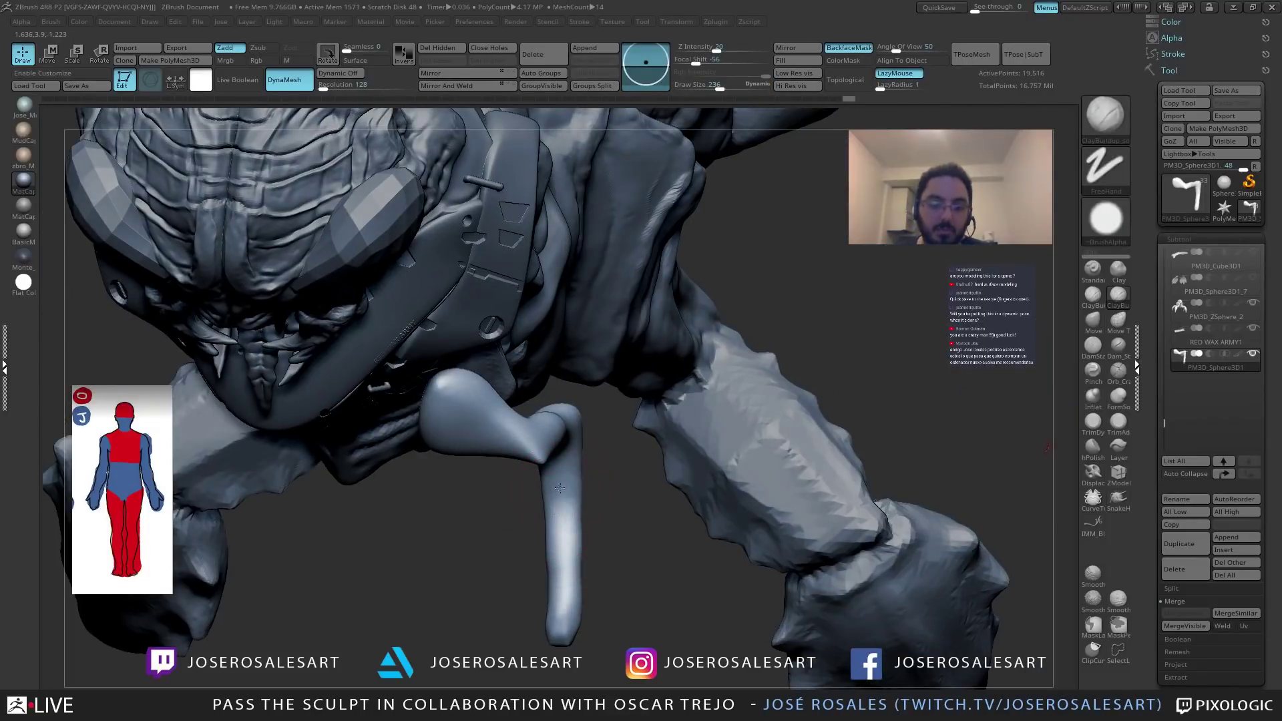
pyautogui.moveTo(560, 481); pyautogui.dragTo(562, 591)
pyautogui.moveTo(559, 510); pyautogui.dragTo(571, 471, button='right')
pyautogui.moveTo(552, 547); pyautogui.dragTo(557, 604)
# Add clay around the remaining sides of the forearm and smooth the surface.
pyautogui.moveTo(552, 524)
pyautogui.mouseDown(button='right')
pyautogui.moveTo(588, 507)
pyautogui.moveTo(532, 524)
pyautogui.mouseUp(button='right')
pyautogui.moveTo(575, 599); pyautogui.dragTo(562, 512, button='right')
pyautogui.moveTo(622, 462); pyautogui.dragTo(588, 564)
pyautogui.moveTo(581, 581); pyautogui.dragTo(607, 518)
pyautogui.moveTo(606, 519); pyautogui.dragTo(633, 519, button='right')
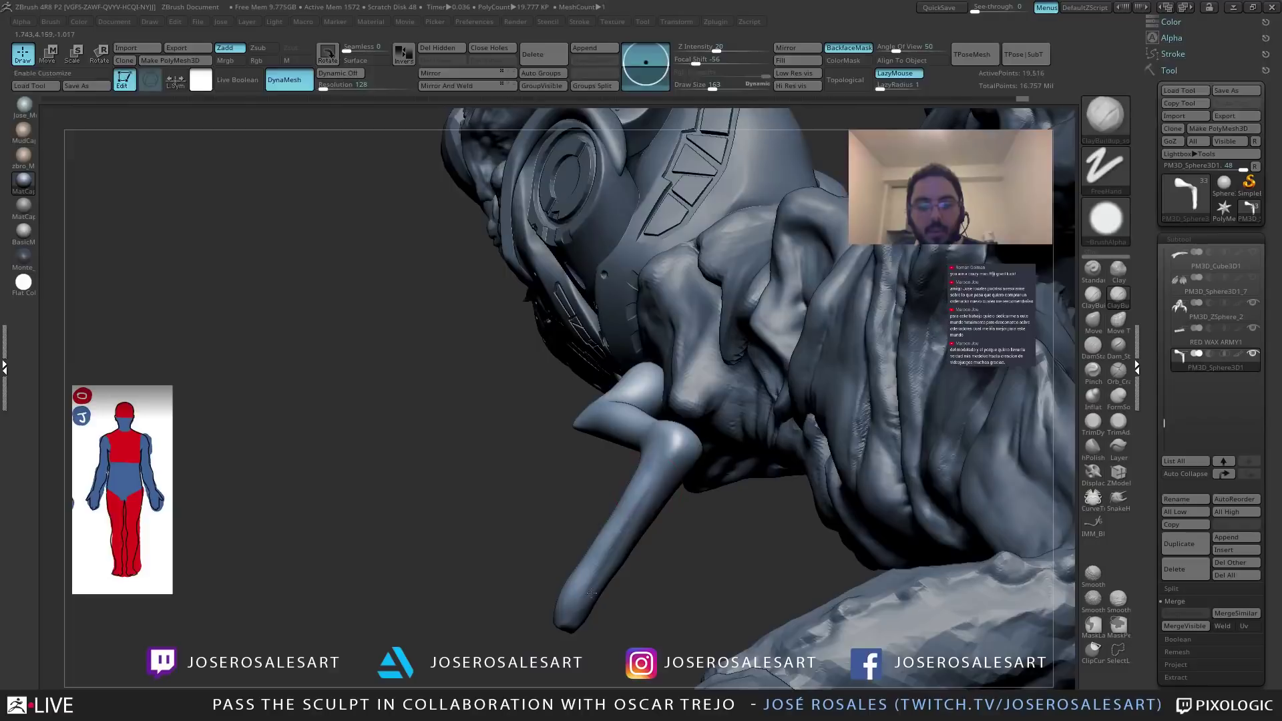
pyautogui.moveTo(557, 644)
pyautogui.mouseDown(button='right')
pyautogui.moveTo(661, 466)
pyautogui.moveTo(701, 443)
pyautogui.moveTo(655, 443)
pyautogui.moveTo(646, 395)
pyautogui.moveTo(568, 429)
pyautogui.mouseUp(button='right')
pyautogui.press('shift')
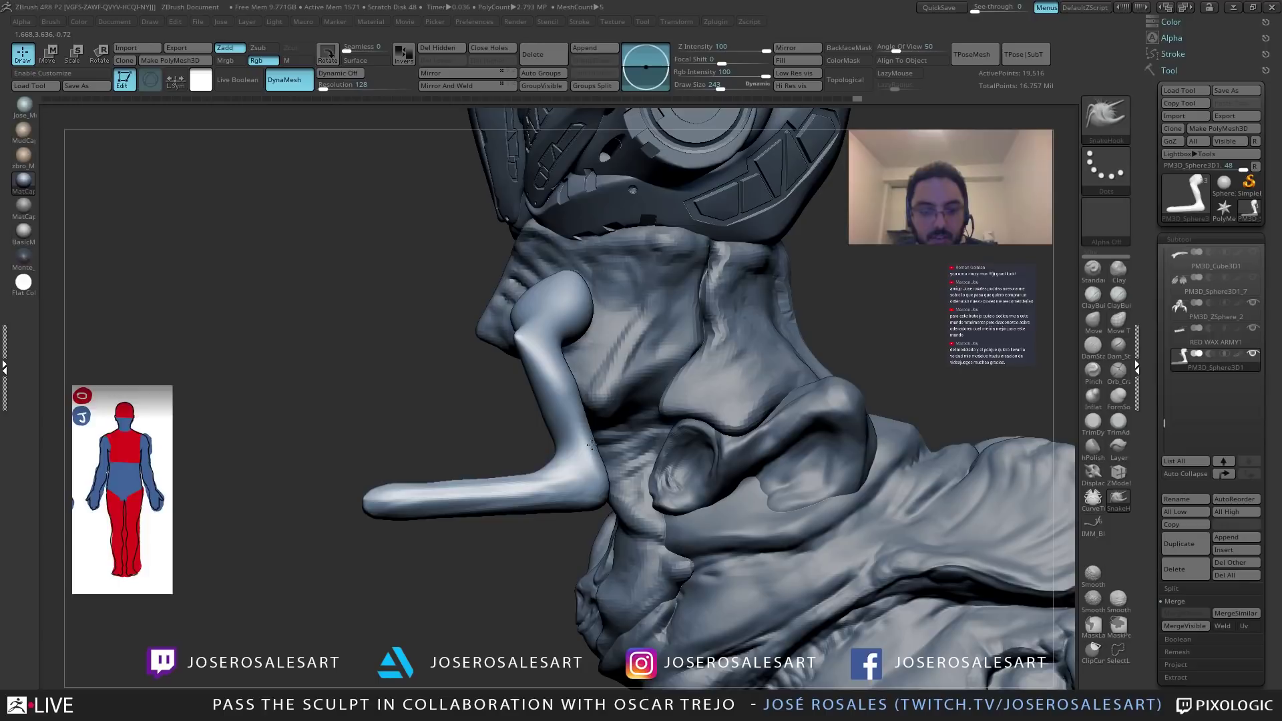
# Adjust the elbow and the forearm's profile with the Move and SnakeHook brushes.
pyautogui.moveTo(565, 454)
pyautogui.mouseDown(button='right')
pyautogui.moveTo(660, 430)
pyautogui.moveTo(621, 434)
pyautogui.moveTo(587, 441)
pyautogui.moveTo(630, 449)
pyautogui.moveTo(604, 448)
pyautogui.moveTo(711, 433)
pyautogui.moveTo(636, 425)
pyautogui.moveTo(691, 439)
pyautogui.moveTo(638, 453)
pyautogui.moveTo(639, 498)
pyautogui.mouseUp(button='right')
pyautogui.press('b')
pyautogui.press('m')
pyautogui.press('v')
pyautogui.press('b')
pyautogui.press('s')
pyautogui.press('h')
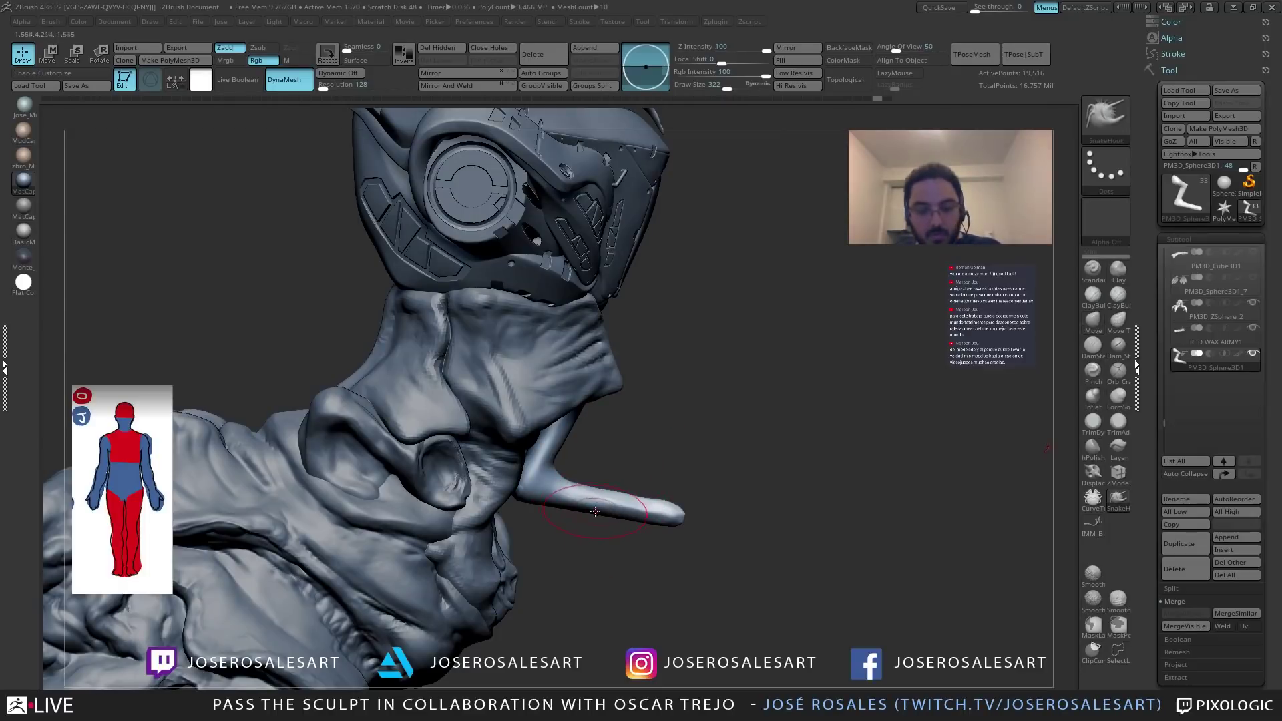
# Pull a small spike up from the top of the forearm and curve the forearm's tip downward.
pyautogui.moveTo(612, 481)
pyautogui.mouseDown(button='right')
pyautogui.moveTo(547, 482)
pyautogui.moveTo(604, 481)
pyautogui.moveTo(595, 472)
pyautogui.mouseUp(button='right')
pyautogui.press('b')
pyautogui.press('m')
pyautogui.press('v')
pyautogui.press('s')
pyautogui.press('s')
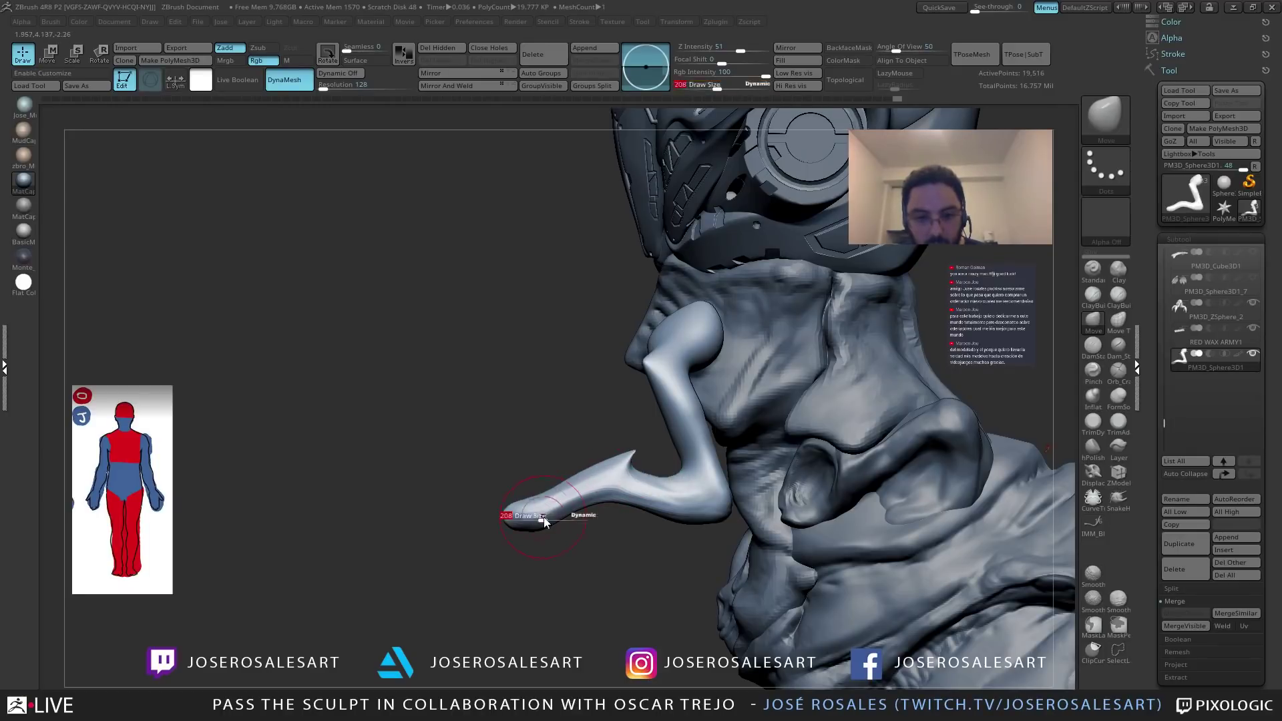
pyautogui.press('b')
pyautogui.press('s')
pyautogui.press('h')
pyautogui.moveTo(536, 516); pyautogui.dragTo(532, 539)
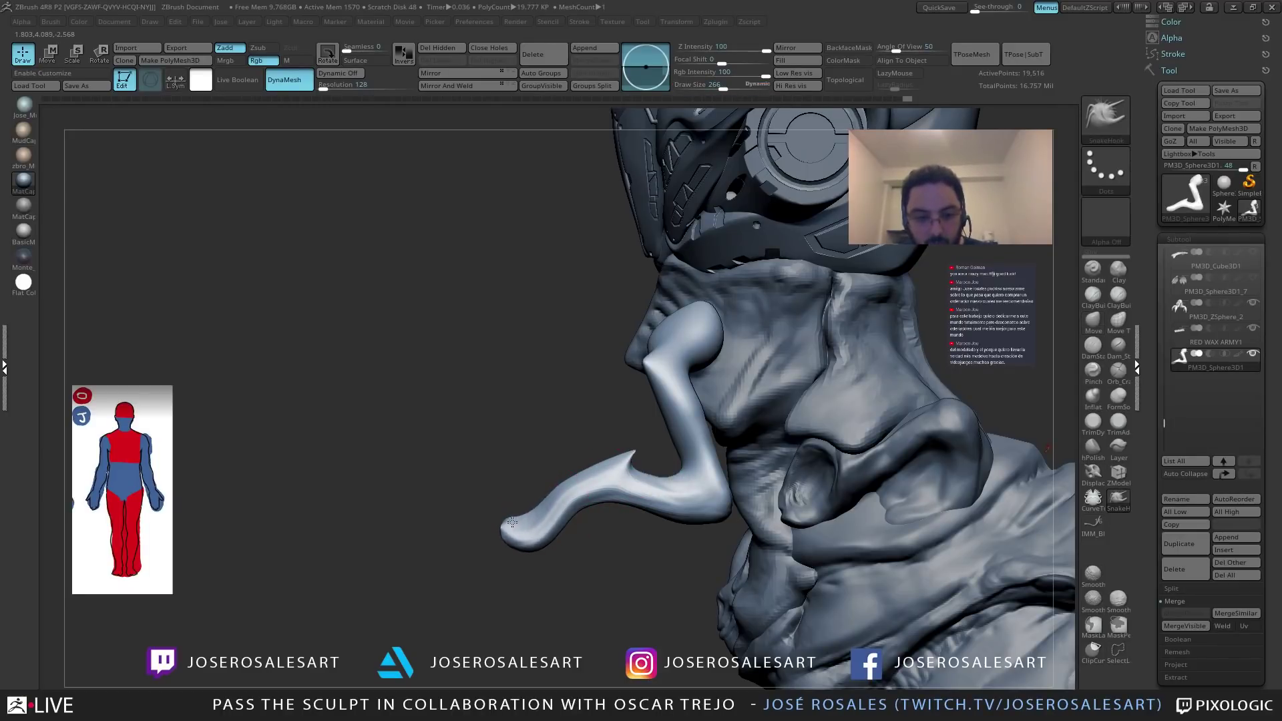
# Refine the limb's side silhouette with the Move brush and smooth it.
pyautogui.press('b')
pyautogui.press('m')
pyautogui.press('v')
pyautogui.moveTo(564, 548)
pyautogui.mouseDown(button='right')
pyautogui.moveTo(574, 556)
pyautogui.moveTo(574, 542)
pyautogui.moveTo(544, 546)
pyautogui.moveTo(487, 459)
pyautogui.moveTo(468, 469)
pyautogui.moveTo(488, 490)
pyautogui.moveTo(528, 446)
pyautogui.moveTo(615, 409)
pyautogui.moveTo(494, 420)
pyautogui.moveTo(553, 327)
pyautogui.mouseUp(button='right')
pyautogui.press('shift')
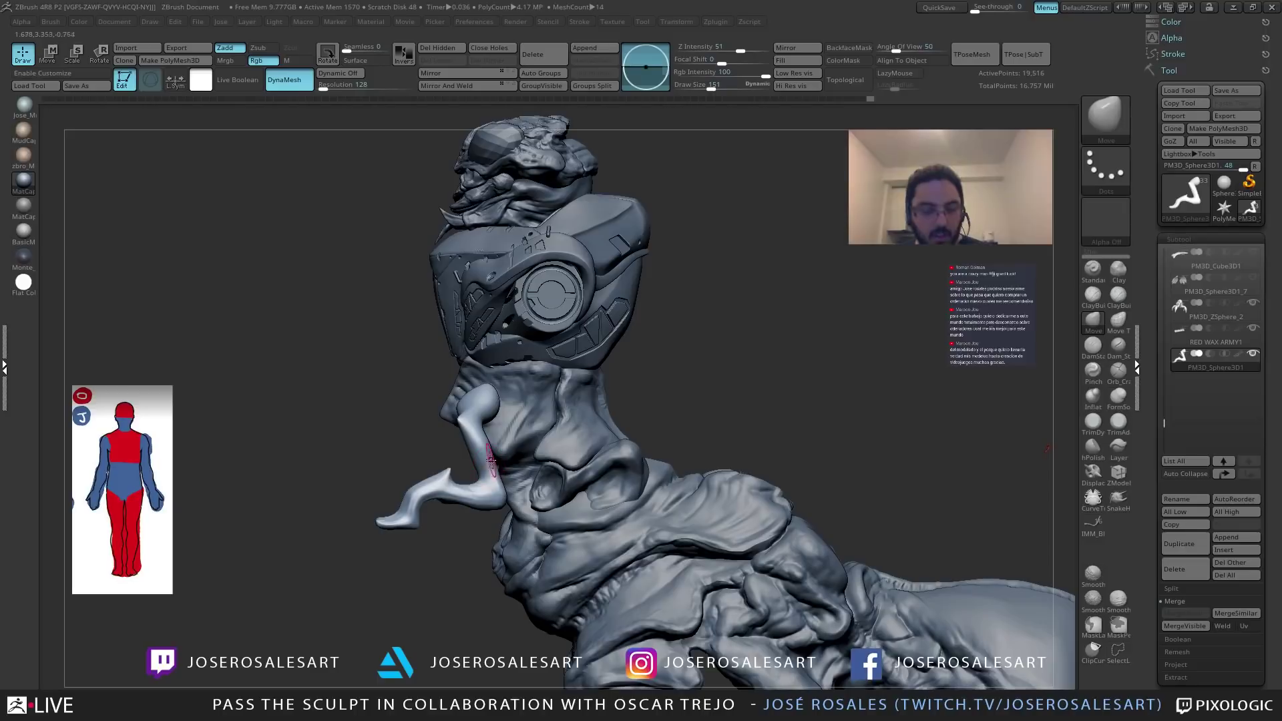
# Pull the forearm and its tip into a more pronounced curve with the SnakeHook brush.
pyautogui.press('b')
pyautogui.press('s')
pyautogui.press('h')
pyautogui.press('s')
pyautogui.moveTo(456, 509)
pyautogui.mouseDown()
pyautogui.moveTo(429, 536)
pyautogui.moveTo(394, 544)
pyautogui.mouseUp()
pyautogui.moveTo(395, 542)
pyautogui.mouseDown(button='right')
pyautogui.moveTo(526, 509)
pyautogui.moveTo(497, 516)
pyautogui.mouseUp(button='right')
pyautogui.moveTo(416, 522)
pyautogui.mouseDown(button='right')
pyautogui.moveTo(436, 535)
pyautogui.moveTo(452, 512)
pyautogui.moveTo(618, 469)
pyautogui.mouseUp(button='right')
# Scale the limb with the transform gizmo.
pyautogui.press('e')
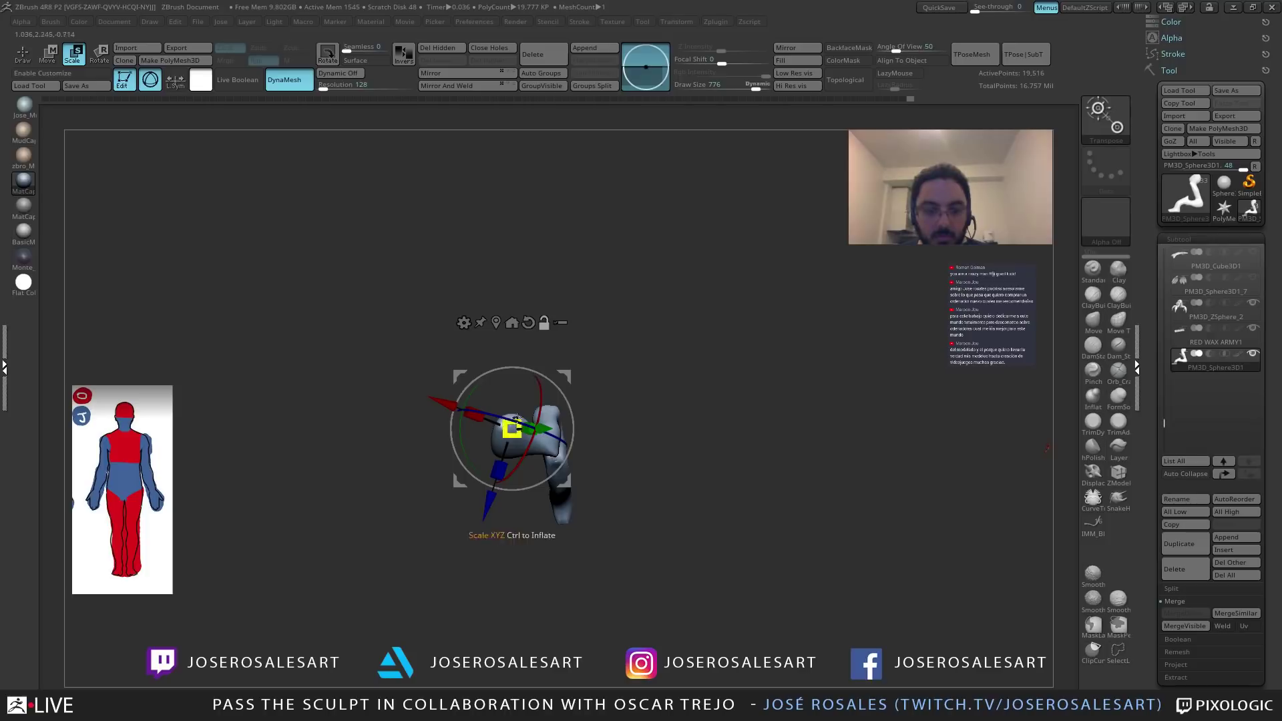
pyautogui.moveTo(567, 431); pyautogui.dragTo(564, 448)
pyautogui.press('q')
pyautogui.moveTo(621, 429)
pyautogui.mouseDown(button='right')
pyautogui.moveTo(582, 467)
pyautogui.moveTo(610, 297)
pyautogui.moveTo(669, 381)
pyautogui.moveTo(721, 383)
pyautogui.moveTo(655, 385)
pyautogui.moveTo(554, 340)
pyautogui.moveTo(498, 338)
pyautogui.moveTo(494, 374)
pyautogui.moveTo(440, 426)
pyautogui.moveTo(461, 387)
pyautogui.moveTo(569, 397)
pyautogui.moveTo(484, 413)
pyautogui.moveTo(511, 458)
pyautogui.mouseUp(button='right')
# Reposition the limb's elbow and lengthen its forearm with a large Move brush, matching the front and side views.
pyautogui.press('b')
pyautogui.press('m')
pyautogui.press('v')
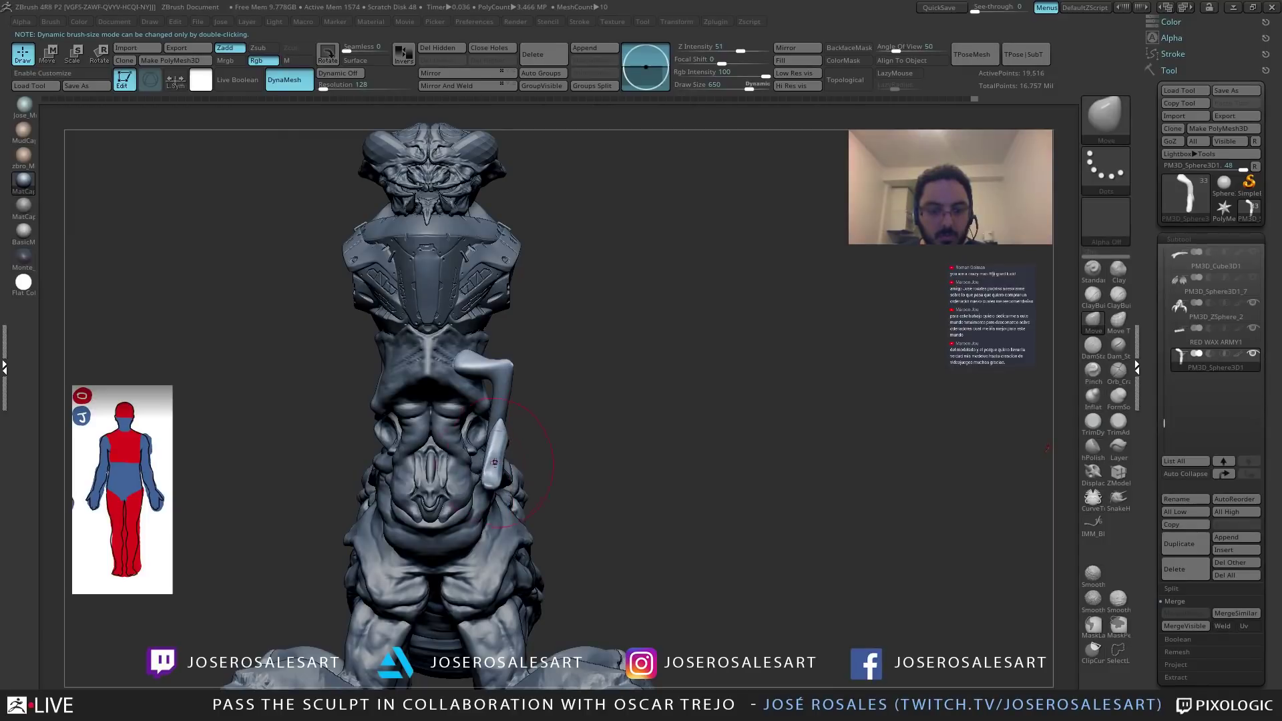
pyautogui.moveTo(507, 448); pyautogui.dragTo(355, 449, button='right')
pyautogui.moveTo(354, 501)
pyautogui.mouseDown(button='right')
pyautogui.moveTo(383, 472)
pyautogui.moveTo(471, 451)
pyautogui.moveTo(488, 409)
pyautogui.moveTo(525, 474)
pyautogui.mouseUp(button='right')
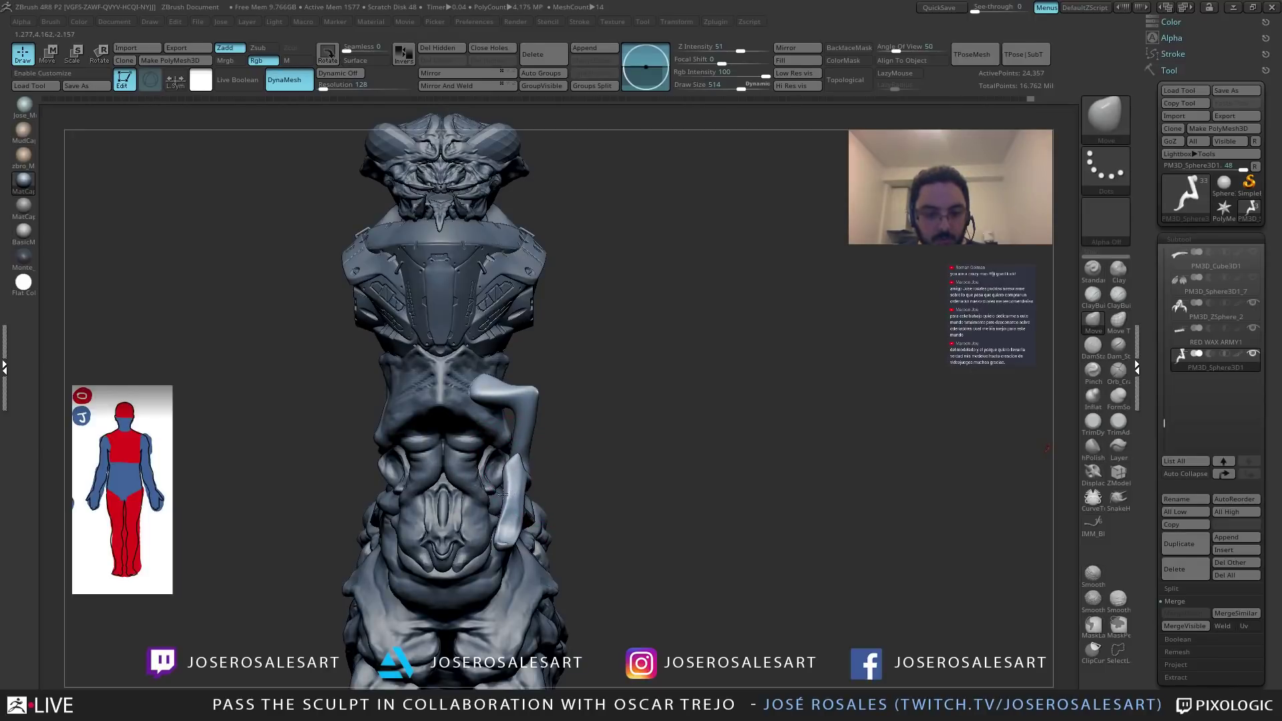
# Adjust the arm's overall placement beneath the chest armour with an enlarged Move brush.
pyautogui.moveTo(506, 487)
pyautogui.keyDown('alt'); pyautogui.mouseDown(button='right')
pyautogui.moveTo(436, 511)
pyautogui.moveTo(644, 488)
pyautogui.mouseUp(button='right'); pyautogui.keyUp('alt')
pyautogui.press('s')
pyautogui.moveTo(654, 487); pyautogui.dragTo(644, 487)
pyautogui.keyDown('ctrl'); pyautogui.moveTo(663, 494); pyautogui.dragTo(775, 384, button='right'); pyautogui.keyUp('ctrl')
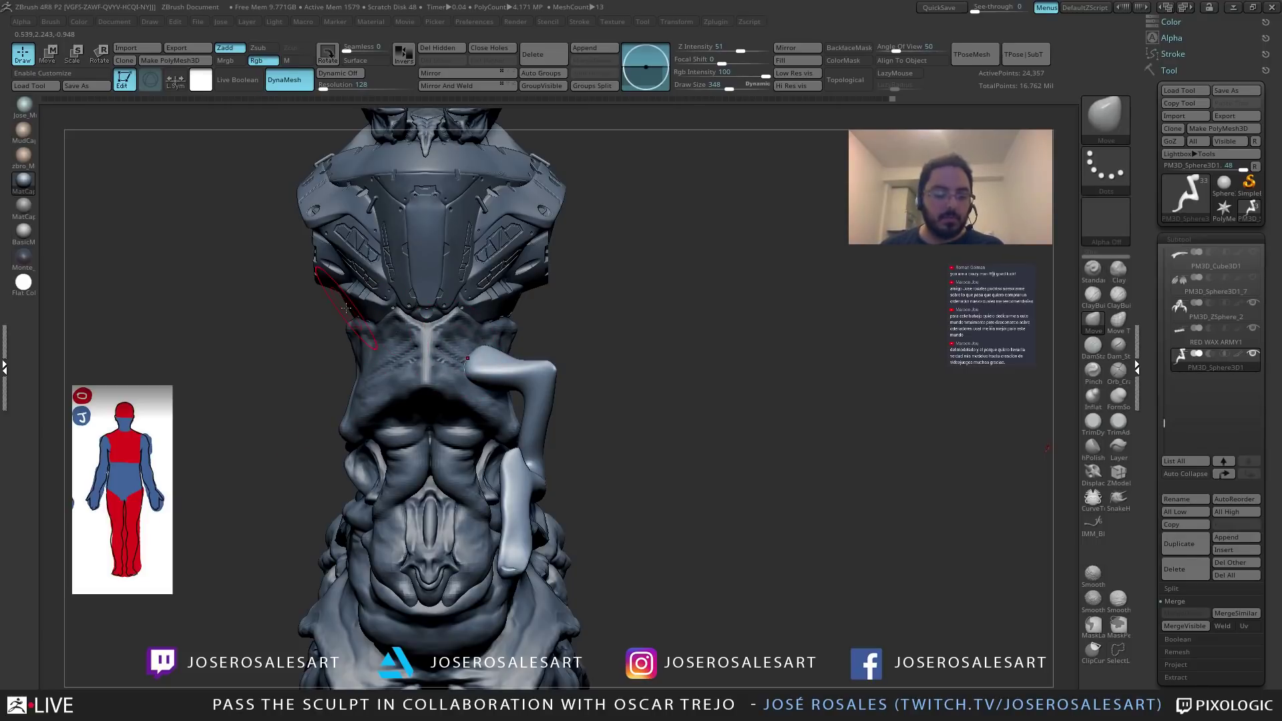
pyautogui.keyDown('alt'); pyautogui.moveTo(534, 460); pyautogui.dragTo(581, 435, button='right'); pyautogui.keyUp('alt')
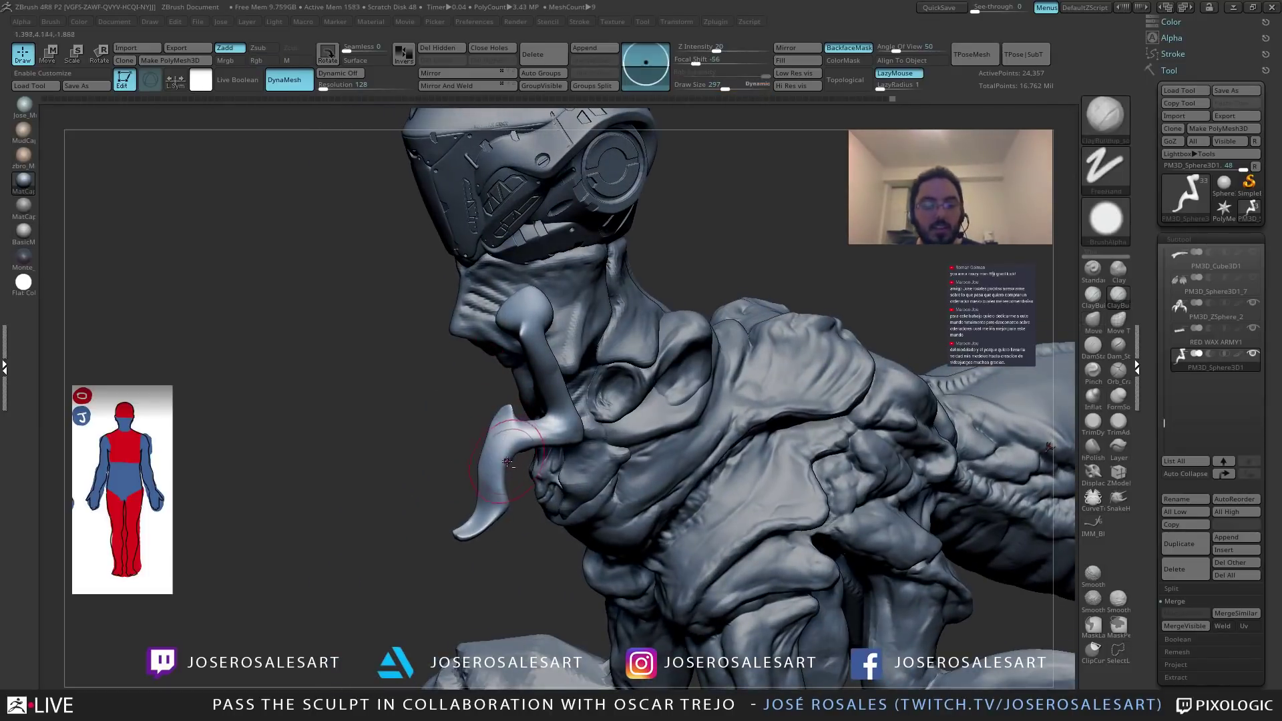
# Build up volume along the forearm and elbow with ClayBuildup and smooth the strokes.
pyautogui.moveTo(507, 461); pyautogui.dragTo(564, 454, button='right')
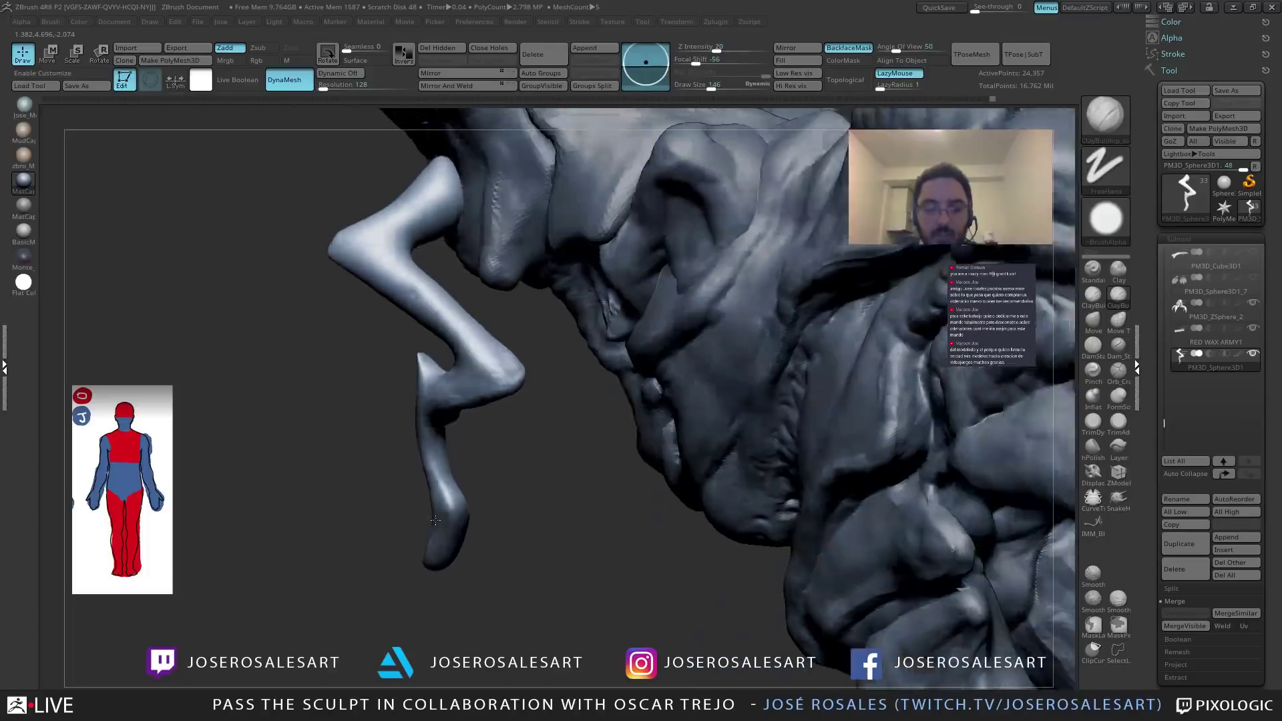
pyautogui.moveTo(455, 510)
pyautogui.mouseDown()
pyautogui.moveTo(533, 479)
pyautogui.moveTo(617, 486)
pyautogui.moveTo(592, 321)
pyautogui.moveTo(603, 434)
pyautogui.moveTo(568, 444)
pyautogui.mouseUp()
pyautogui.moveTo(535, 452)
pyautogui.keyDown('shift'); pyautogui.mouseDown()
pyautogui.moveTo(574, 442)
pyautogui.moveTo(561, 444)
pyautogui.mouseUp(); pyautogui.keyUp('shift')
pyautogui.keyDown('shift'); pyautogui.moveTo(483, 457); pyautogui.dragTo(469, 446); pyautogui.keyUp('shift')
pyautogui.moveTo(487, 481)
pyautogui.mouseDown()
pyautogui.moveTo(460, 427)
pyautogui.moveTo(267, 430)
pyautogui.mouseUp()
pyautogui.moveTo(450, 431)
pyautogui.mouseDown()
pyautogui.moveTo(480, 442)
pyautogui.moveTo(383, 419)
pyautogui.moveTo(405, 410)
pyautogui.mouseUp()
pyautogui.keyDown('ctrl'); pyautogui.moveTo(405, 410); pyautogui.dragTo(289, 326, button='right'); pyautogui.keyUp('ctrl')
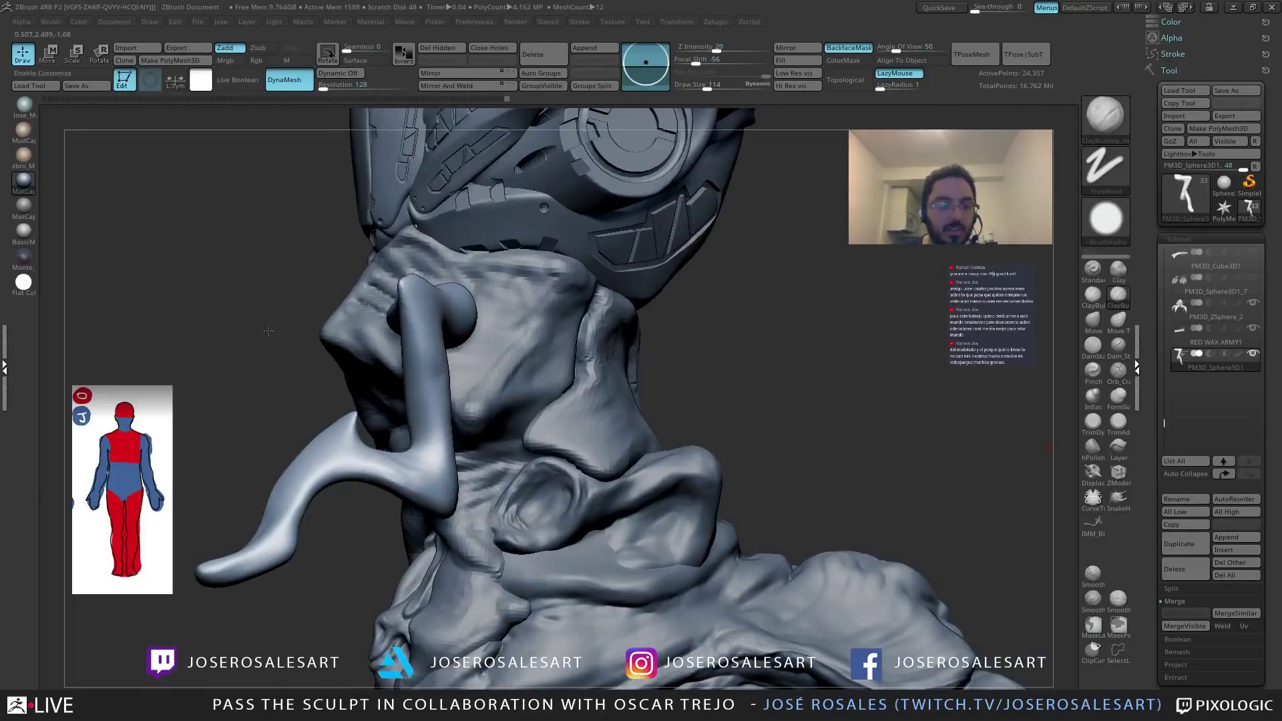
# Pull the forearm's bend into a cleaner curve with the SnakeHook brush.
pyautogui.press('b')
pyautogui.press('s')
pyautogui.press('h')
pyautogui.press('s')
pyautogui.moveTo(329, 470); pyautogui.dragTo(341, 470)
pyautogui.moveTo(311, 486); pyautogui.dragTo(280, 490, button='right')
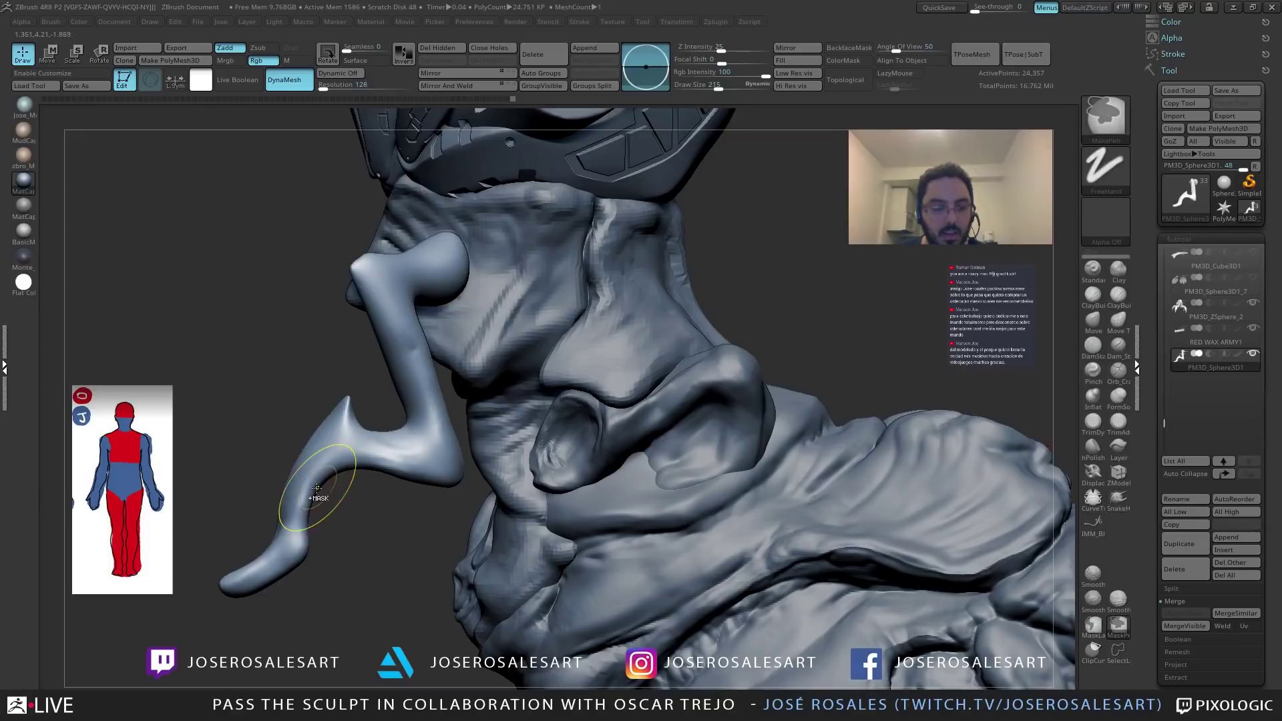
# Select the waist subtool and build up clay around the arm's attachment with ClayBuildup.
pyautogui.moveTo(317, 488)
pyautogui.keyDown('alt'); pyautogui.mouseDown(button='right')
pyautogui.moveTo(360, 468)
pyautogui.moveTo(317, 490)
pyautogui.moveTo(344, 497)
pyautogui.moveTo(286, 419)
pyautogui.moveTo(570, 368)
pyautogui.moveTo(486, 436)
pyautogui.moveTo(415, 449)
pyautogui.moveTo(487, 368)
pyautogui.moveTo(589, 395)
pyautogui.moveTo(517, 413)
pyautogui.moveTo(542, 383)
pyautogui.moveTo(568, 401)
pyautogui.moveTo(549, 413)
pyautogui.mouseUp(button='right'); pyautogui.keyUp('alt')
pyautogui.press('[')
pyautogui.keyDown('alt'); pyautogui.click(489, 435); pyautogui.keyUp('alt')
pyautogui.press('b')
pyautogui.press('c')
pyautogui.press('b')
pyautogui.moveTo(534, 363)
pyautogui.mouseDown(button='right')
pyautogui.moveTo(543, 380)
pyautogui.moveTo(574, 381)
pyautogui.moveTo(534, 378)
pyautogui.moveTo(601, 401)
pyautogui.mouseUp(button='right')
pyautogui.press('s')
pyautogui.click(539, 387)
pyautogui.moveTo(631, 352); pyautogui.dragTo(620, 361, button='right')
pyautogui.moveTo(630, 354)
pyautogui.mouseDown()
pyautogui.moveTo(631, 377)
pyautogui.moveTo(631, 331)
pyautogui.mouseUp()
pyautogui.press('s')
pyautogui.click(634, 364)
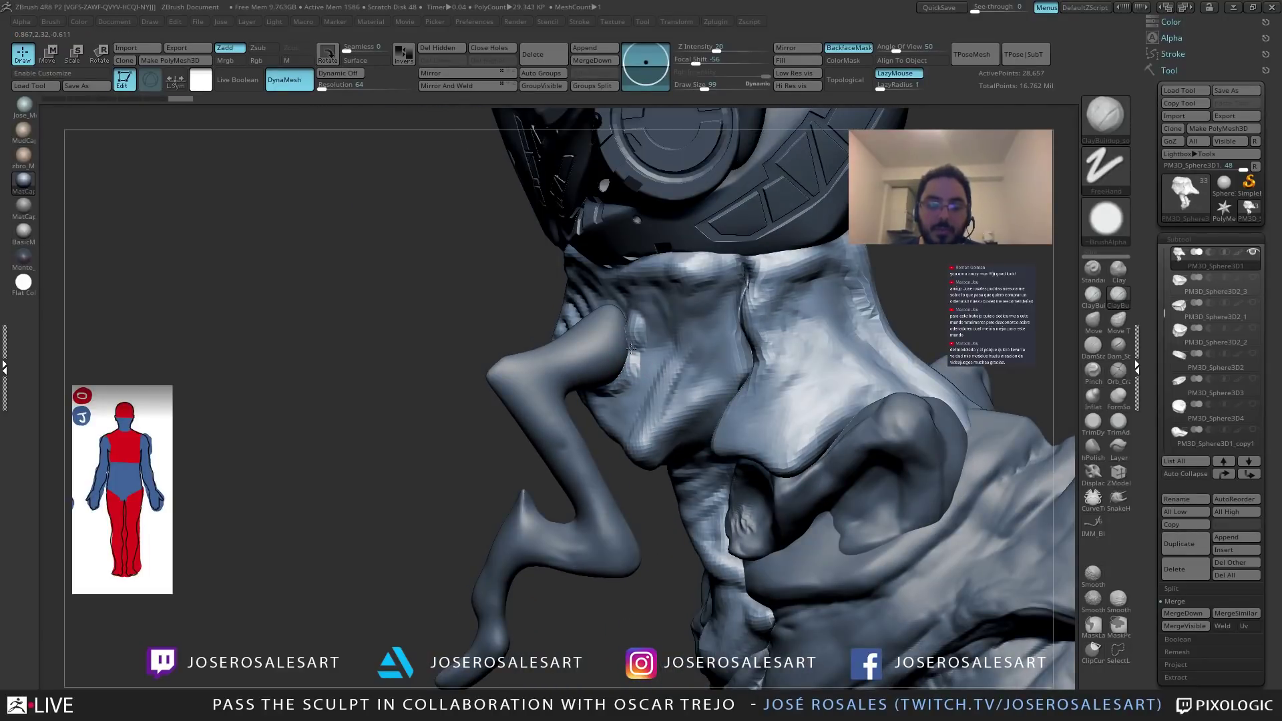
# Thicken the raised rim on the waist beside the arm's base, working from several angles.
pyautogui.moveTo(611, 369)
pyautogui.mouseDown(button='right')
pyautogui.moveTo(634, 317)
pyautogui.moveTo(630, 331)
pyautogui.mouseUp(button='right')
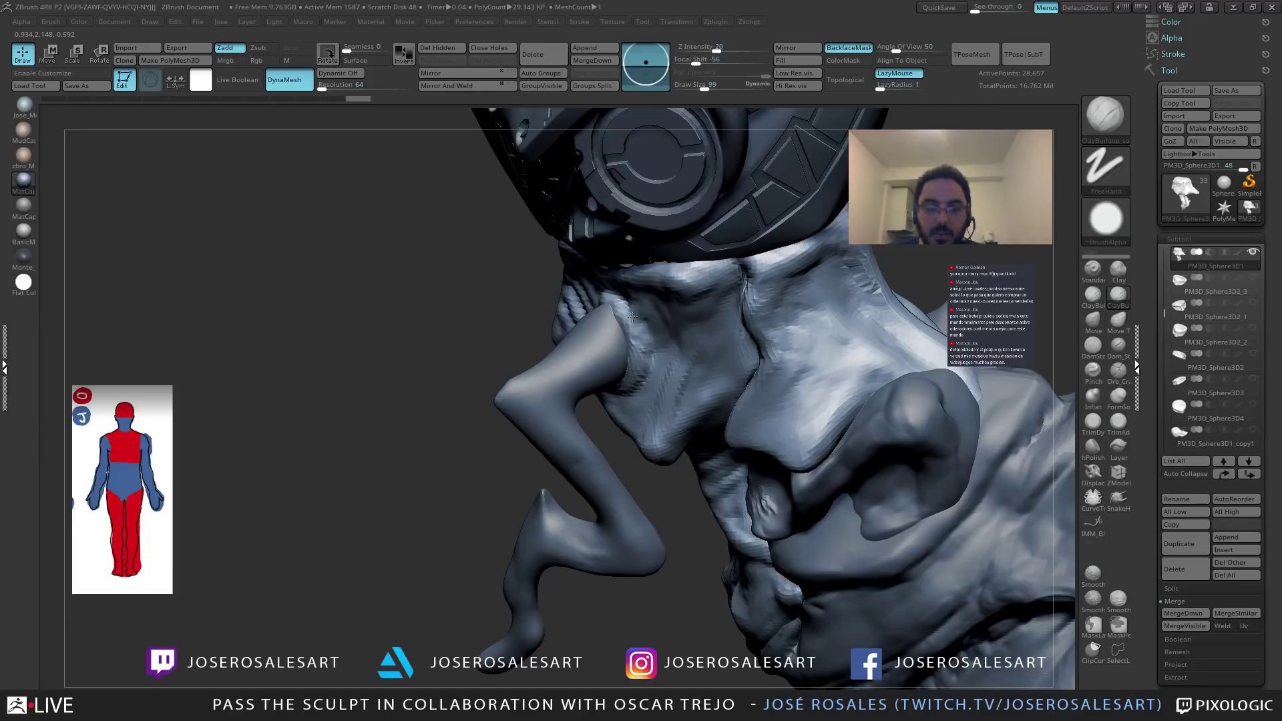
pyautogui.moveTo(637, 404); pyautogui.dragTo(664, 333, button='right')
pyautogui.moveTo(665, 378)
pyautogui.mouseDown(button='right')
pyautogui.moveTo(648, 315)
pyautogui.moveTo(592, 323)
pyautogui.mouseUp(button='right')
pyautogui.moveTo(559, 317)
pyautogui.mouseDown()
pyautogui.moveTo(534, 348)
pyautogui.moveTo(576, 306)
pyautogui.moveTo(532, 351)
pyautogui.mouseUp()
pyautogui.moveTo(558, 400)
pyautogui.mouseDown(button='right')
pyautogui.moveTo(548, 328)
pyautogui.moveTo(579, 327)
pyautogui.mouseUp(button='right')
# Reselect the arm and carve a crease at its first joint with the DamStandard brush.
pyautogui.keyDown('alt'); pyautogui.click(605, 336); pyautogui.keyUp('alt')
pyautogui.keyDown('ctrl'); pyautogui.moveTo(641, 373); pyautogui.dragTo(637, 327, button='right'); pyautogui.keyUp('ctrl')
pyautogui.moveTo(741, 354)
pyautogui.mouseDown(button='right')
pyautogui.moveTo(589, 390)
pyautogui.moveTo(599, 400)
pyautogui.moveTo(584, 371)
pyautogui.moveTo(551, 409)
pyautogui.moveTo(517, 403)
pyautogui.moveTo(514, 433)
pyautogui.moveTo(530, 384)
pyautogui.moveTo(514, 407)
pyautogui.moveTo(541, 407)
pyautogui.moveTo(512, 364)
pyautogui.moveTo(517, 333)
pyautogui.moveTo(454, 365)
pyautogui.moveTo(390, 372)
pyautogui.moveTo(452, 322)
pyautogui.mouseUp(button='right')
pyautogui.press(']')
pyautogui.press('b')
pyautogui.press('d')
pyautogui.press('s')
pyautogui.moveTo(401, 370)
pyautogui.keyDown('ctrl'); pyautogui.mouseDown(button='right')
pyautogui.moveTo(407, 382)
pyautogui.moveTo(414, 367)
pyautogui.moveTo(391, 374)
pyautogui.mouseUp(button='right'); pyautogui.keyUp('ctrl')
pyautogui.moveTo(390, 374); pyautogui.dragTo(463, 348)
pyautogui.moveTo(438, 374)
pyautogui.mouseDown(button='right')
pyautogui.moveTo(486, 364)
pyautogui.moveTo(511, 386)
pyautogui.moveTo(580, 400)
pyautogui.moveTo(636, 370)
pyautogui.mouseUp(button='right')
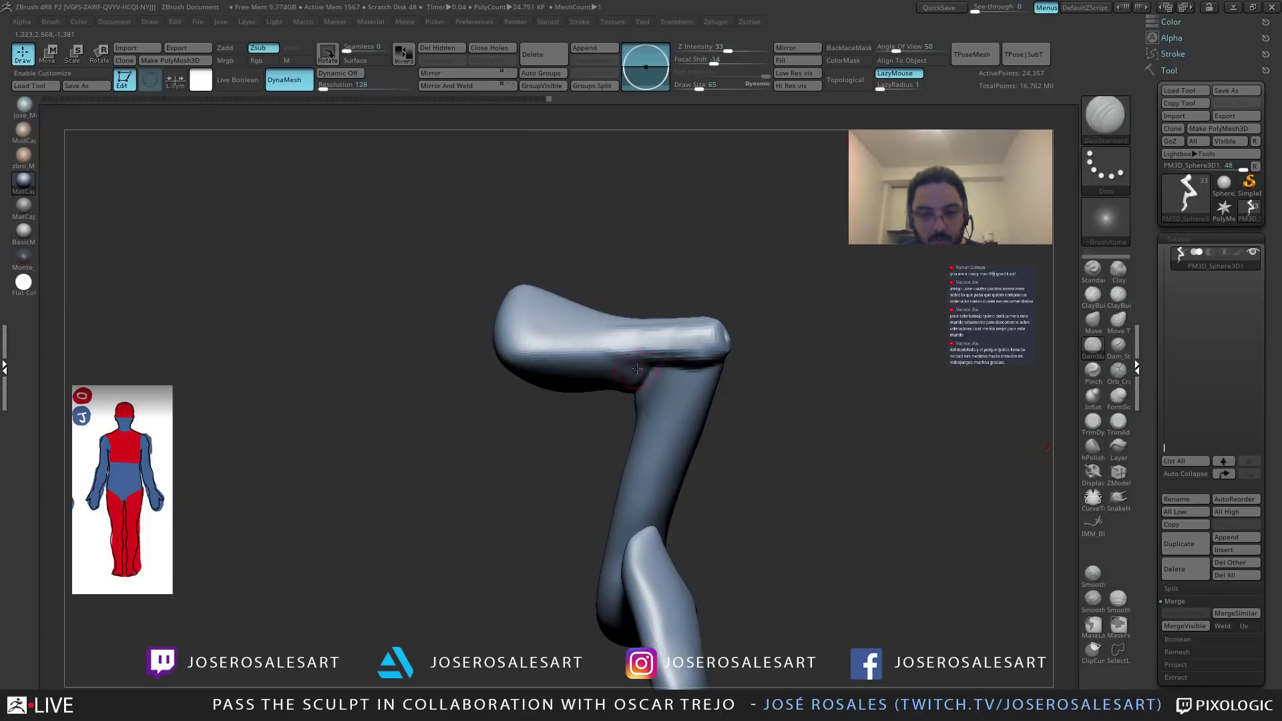
# Flatten the end of the arm's first joint with the TrimDynamic brush.
pyautogui.moveTo(743, 359)
pyautogui.mouseDown(button='right')
pyautogui.moveTo(691, 339)
pyautogui.moveTo(664, 374)
pyautogui.mouseUp(button='right')
pyautogui.press('b')
pyautogui.press('t')
pyautogui.press('d')
pyautogui.moveTo(664, 373); pyautogui.dragTo(662, 376)
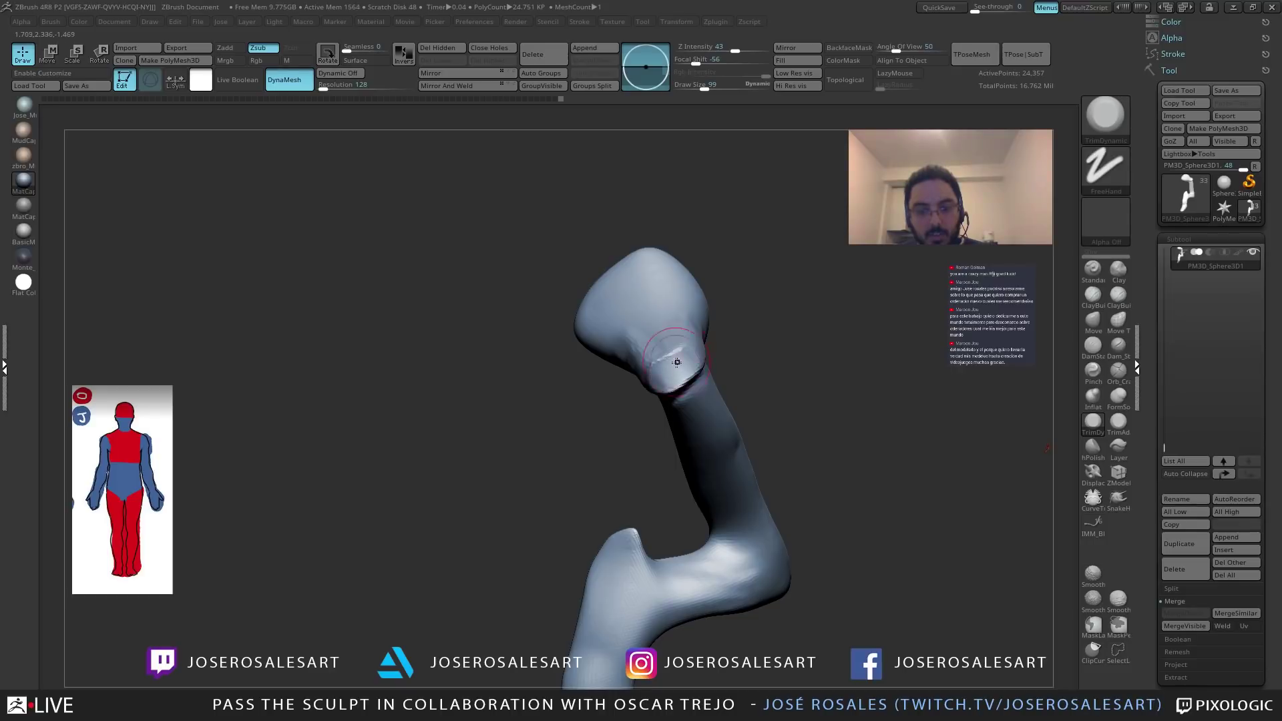
pyautogui.keyDown('ctrl'); pyautogui.keyDown('shift'); pyautogui.click(680, 355); pyautogui.keyUp('shift'); pyautogui.keyUp('ctrl')
# Trim flat planes along the arm's first segment with a larger TrimDynamic brush.
pyautogui.moveTo(721, 349)
pyautogui.mouseDown(button='right')
pyautogui.moveTo(529, 285)
pyautogui.moveTo(519, 369)
pyautogui.mouseUp(button='right')
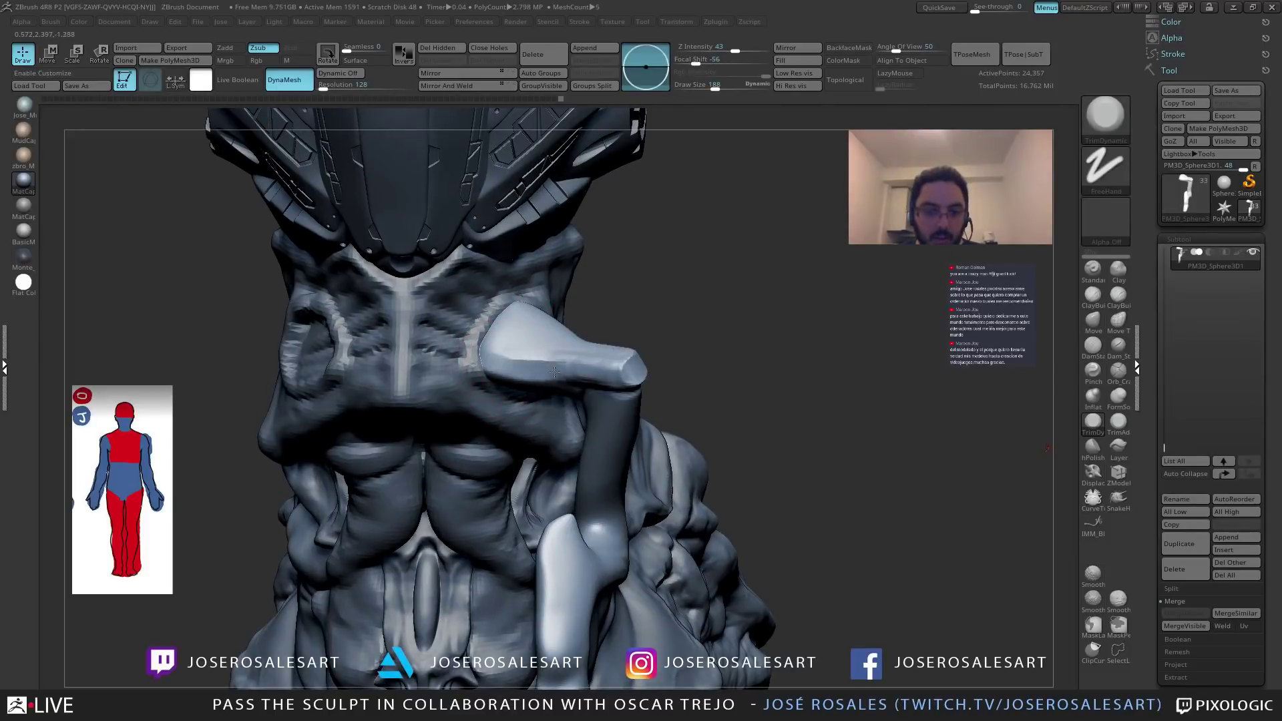
pyautogui.moveTo(530, 327); pyautogui.dragTo(509, 362)
pyautogui.moveTo(553, 353)
pyautogui.mouseDown(button='right')
pyautogui.moveTo(564, 364)
pyautogui.moveTo(565, 347)
pyautogui.mouseUp(button='right')
pyautogui.moveTo(565, 347)
pyautogui.mouseDown()
pyautogui.moveTo(575, 368)
pyautogui.moveTo(556, 427)
pyautogui.mouseUp()
# Sharpen the plane edges at the first joint with the DamStandard brush.
pyautogui.moveTo(556, 427)
pyautogui.mouseDown(button='right')
pyautogui.moveTo(523, 421)
pyautogui.moveTo(540, 329)
pyautogui.mouseUp(button='right')
pyautogui.press('b')
pyautogui.press('d')
pyautogui.press('s')
pyautogui.press('s')
pyautogui.click(545, 346)
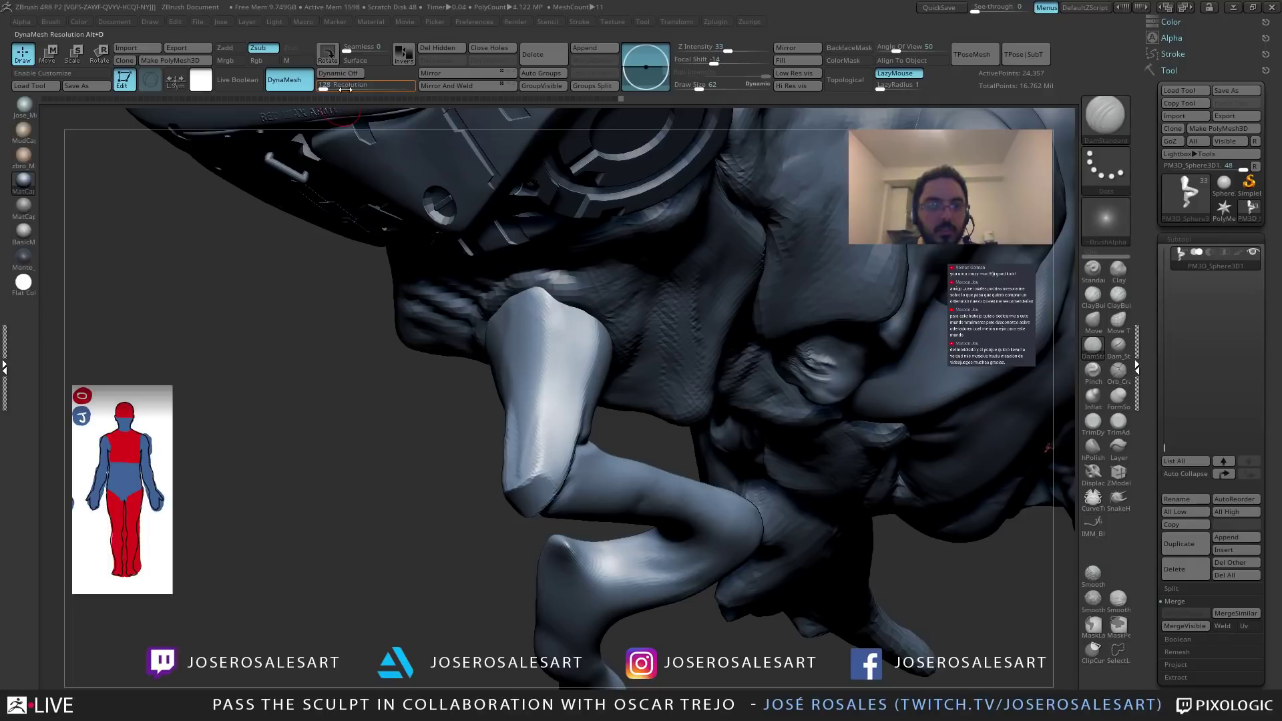
# Examine the arm's proportions and placement against the whole creature from the front and both sides.
pyautogui.click(339, 73)
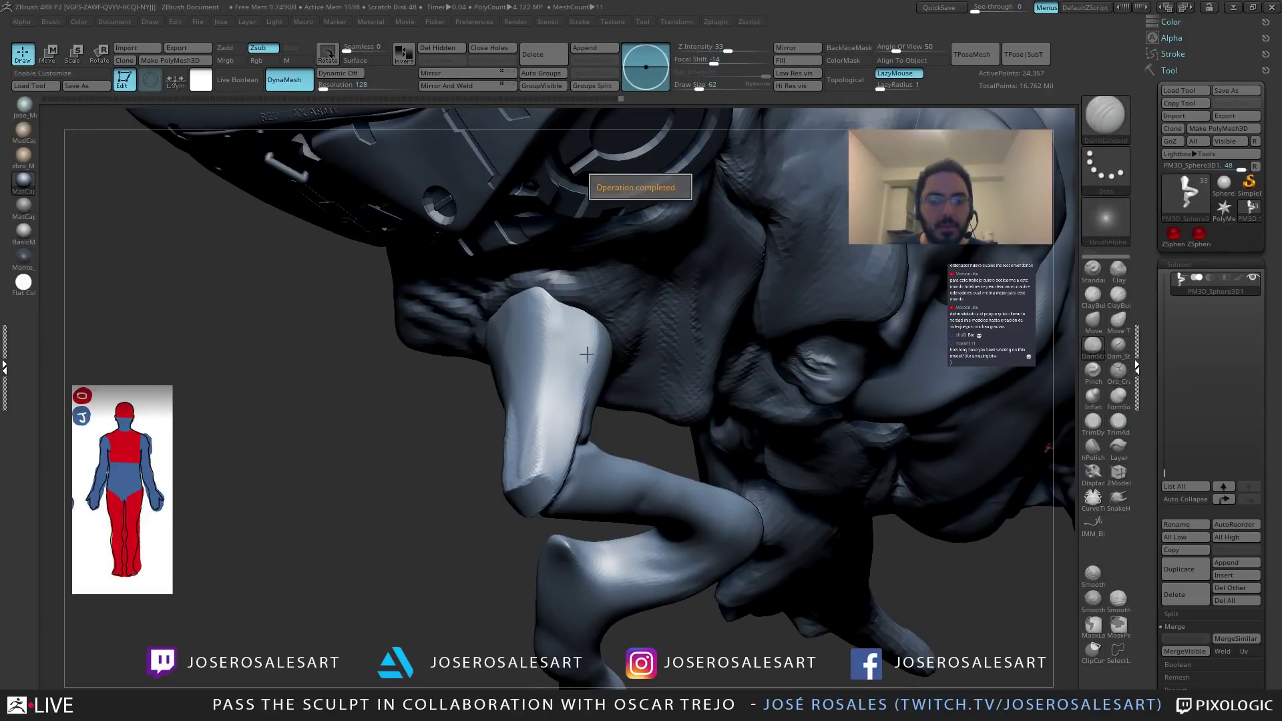
pyautogui.moveTo(443, 444)
pyautogui.mouseDown()
pyautogui.moveTo(541, 361)
pyautogui.moveTo(577, 416)
pyautogui.moveTo(508, 424)
pyautogui.moveTo(613, 422)
pyautogui.moveTo(586, 436)
pyautogui.mouseUp()
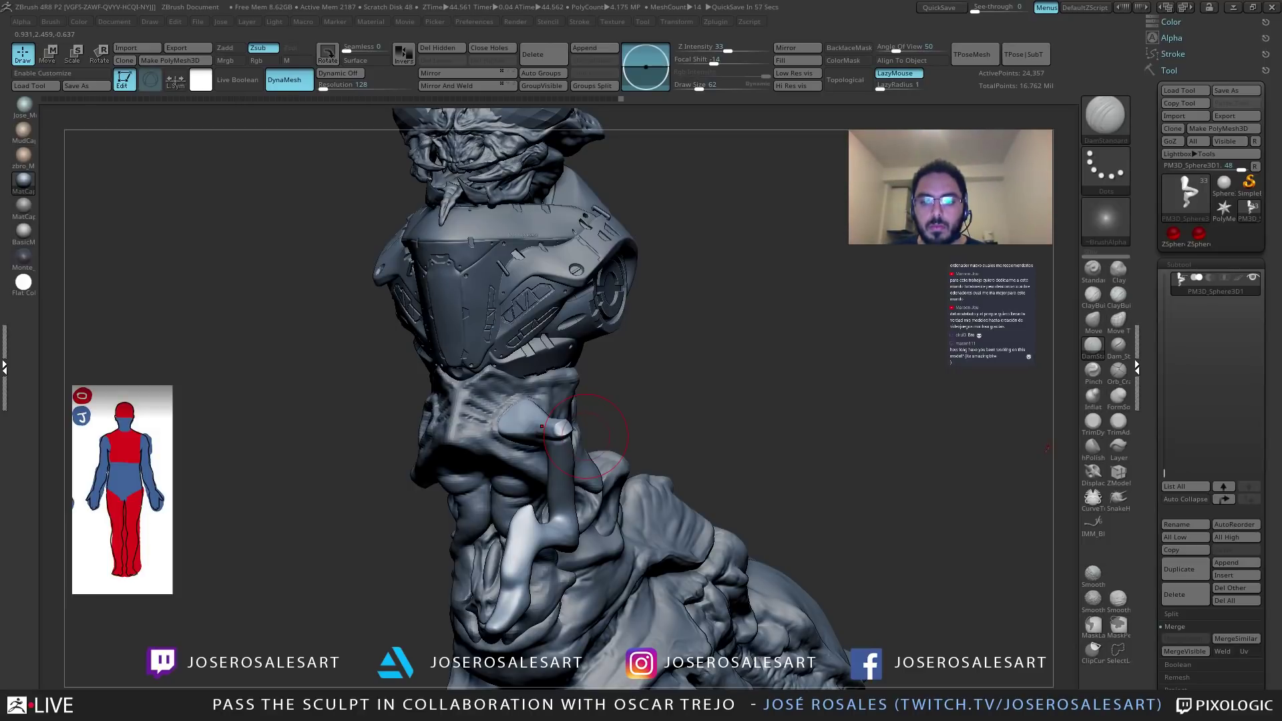
pyautogui.moveTo(613, 414)
pyautogui.mouseDown()
pyautogui.moveTo(518, 435)
pyautogui.moveTo(536, 461)
pyautogui.moveTo(581, 437)
pyautogui.moveTo(562, 505)
pyautogui.mouseUp()
pyautogui.press('[')
pyautogui.press('[')
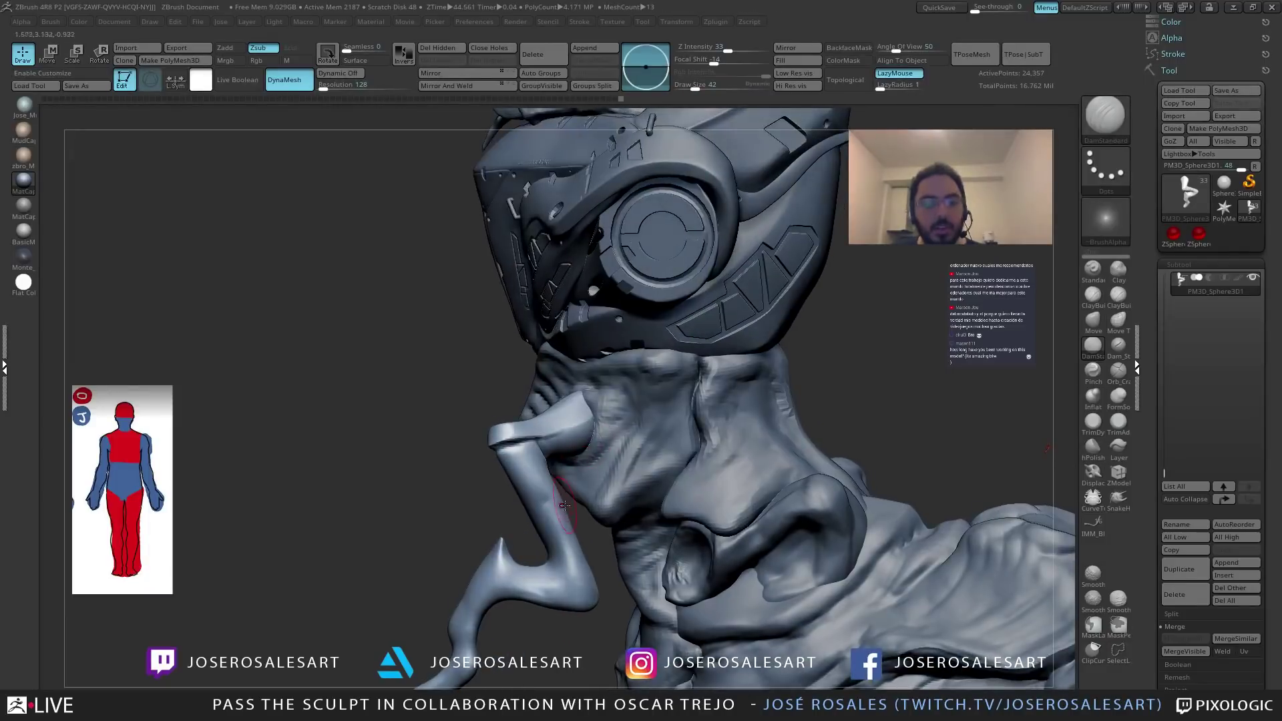
pyautogui.moveTo(585, 446); pyautogui.dragTo(714, 367)
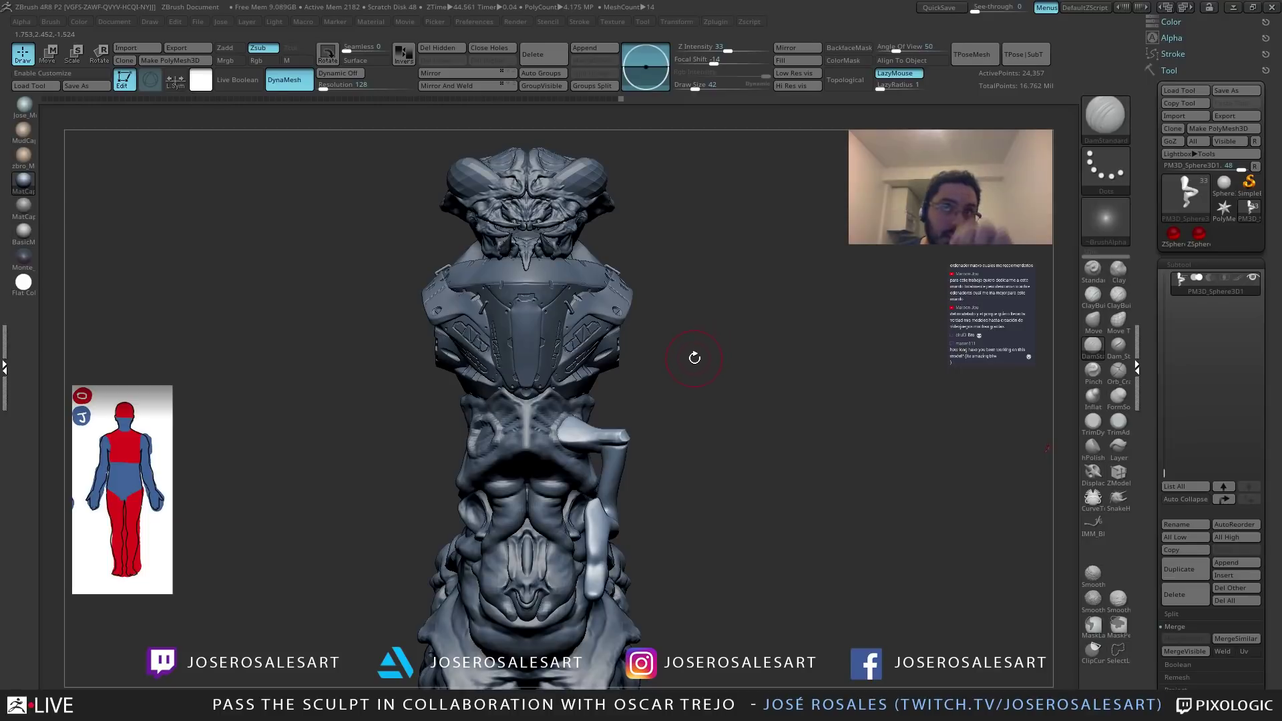
pyautogui.moveTo(636, 421)
pyautogui.mouseDown()
pyautogui.moveTo(609, 494)
pyautogui.moveTo(536, 515)
pyautogui.moveTo(548, 433)
pyautogui.moveTo(574, 454)
pyautogui.moveTo(634, 436)
pyautogui.mouseUp()
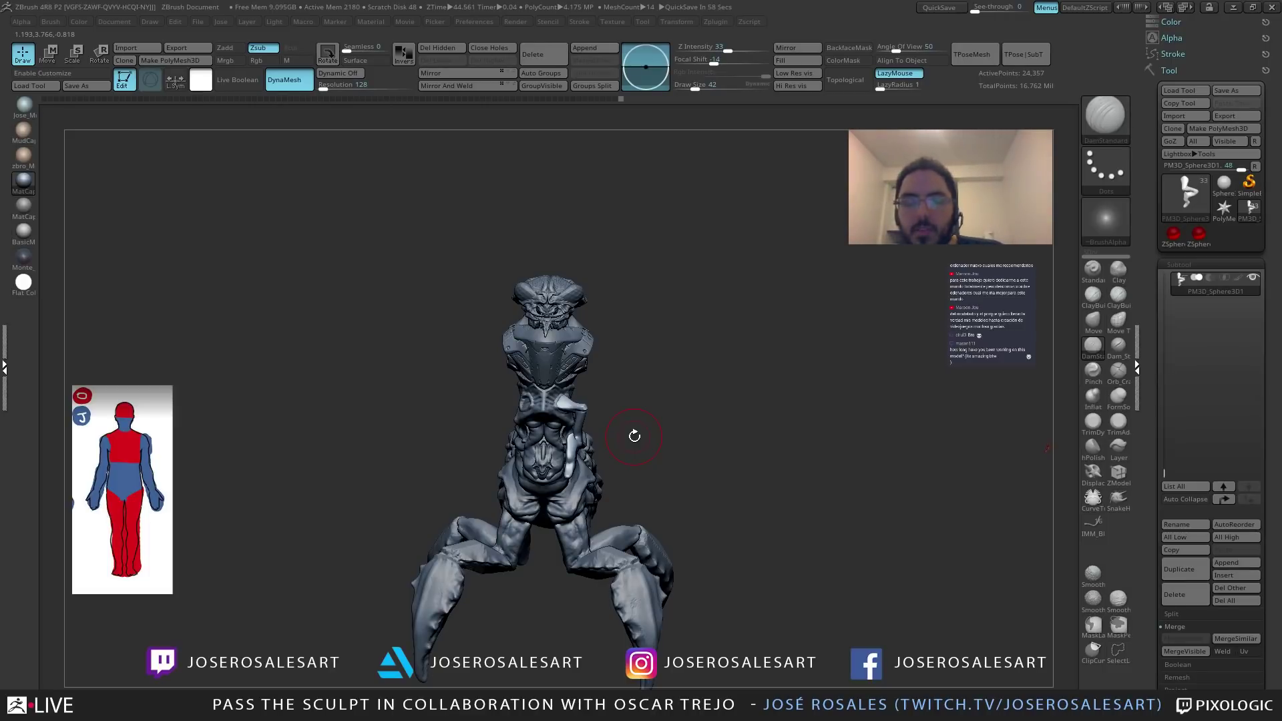
pyautogui.moveTo(382, 435); pyautogui.dragTo(508, 392)
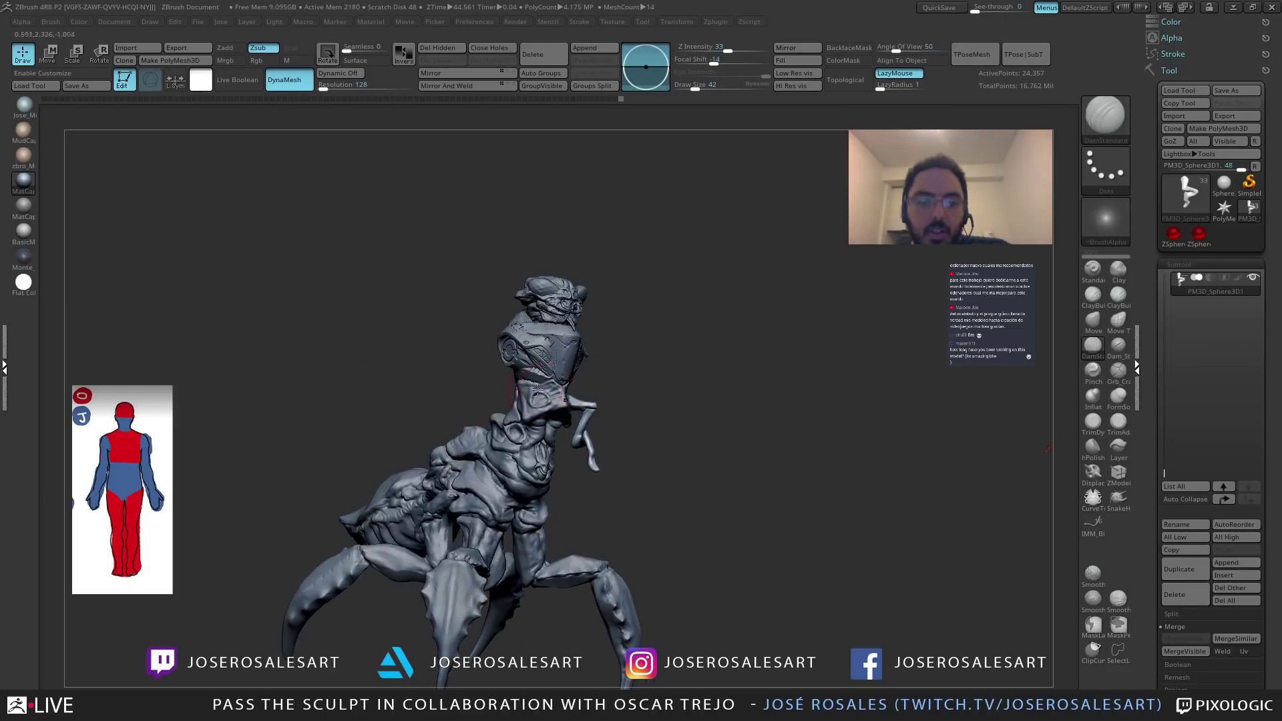
pyautogui.moveTo(619, 429); pyautogui.dragTo(585, 456)
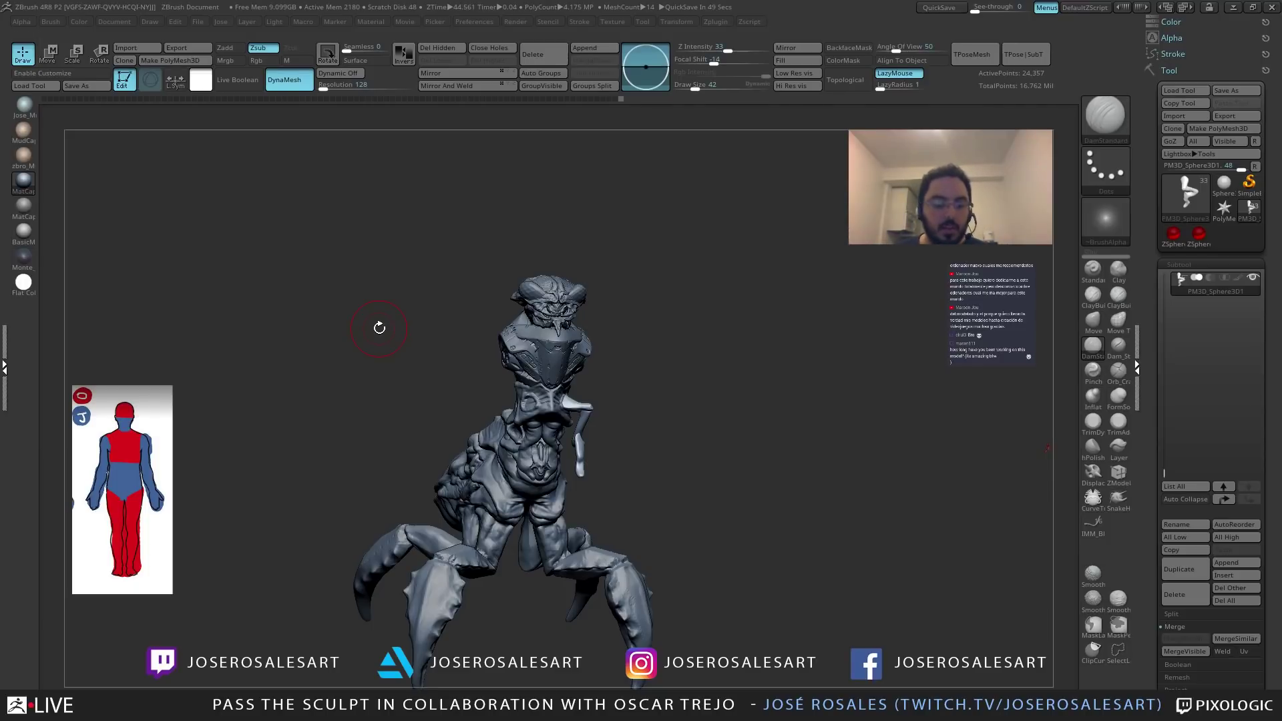
pyautogui.moveTo(491, 346)
pyautogui.mouseDown()
pyautogui.moveTo(472, 340)
pyautogui.moveTo(706, 306)
pyautogui.moveTo(629, 257)
pyautogui.moveTo(617, 267)
pyautogui.mouseUp()
# Resize the DamStandard brush and carve definition along the arm's first segment.
pyautogui.press('s')
pyautogui.moveTo(630, 424); pyautogui.dragTo(625, 429)
pyautogui.moveTo(624, 429); pyautogui.dragTo(635, 410, button='right')
pyautogui.keyDown('ctrl'); pyautogui.moveTo(677, 410); pyautogui.dragTo(642, 335, button='right'); pyautogui.keyUp('ctrl')
pyautogui.moveTo(594, 427); pyautogui.dragTo(622, 383)
pyautogui.moveTo(640, 406); pyautogui.dragTo(633, 363, button='right')
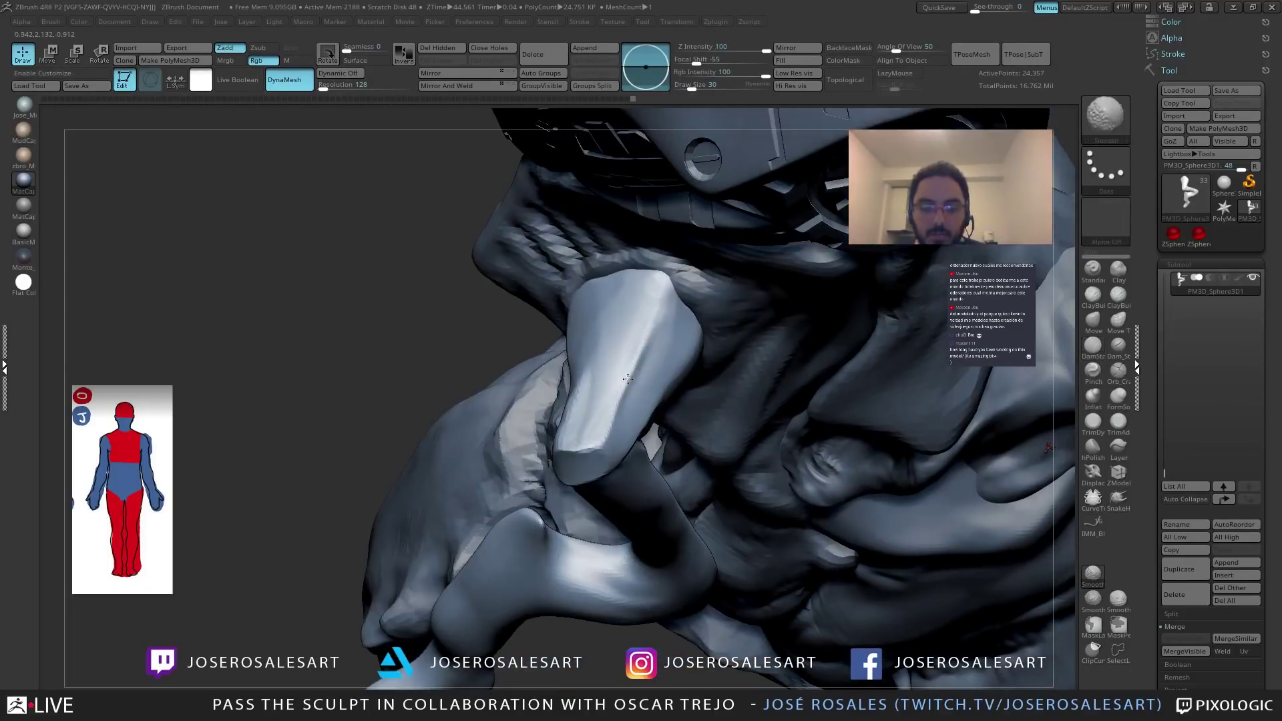
# Smooth the first segment near its joint and readjust the DamStandard brush size.
pyautogui.moveTo(598, 457); pyautogui.dragTo(602, 446, button='right')
pyautogui.moveTo(665, 271); pyautogui.dragTo(617, 437, button='right')
pyautogui.keyDown('shift'); pyautogui.moveTo(631, 435); pyautogui.dragTo(619, 431); pyautogui.keyUp('shift')
pyautogui.press('s')
pyautogui.moveTo(618, 430)
pyautogui.mouseDown(button='right')
pyautogui.moveTo(626, 423)
pyautogui.moveTo(631, 442)
pyautogui.moveTo(603, 385)
pyautogui.moveTo(621, 404)
pyautogui.moveTo(583, 376)
pyautogui.moveTo(619, 416)
pyautogui.mouseUp(button='right')
pyautogui.click(622, 425)
pyautogui.press('s')
pyautogui.click(608, 385)
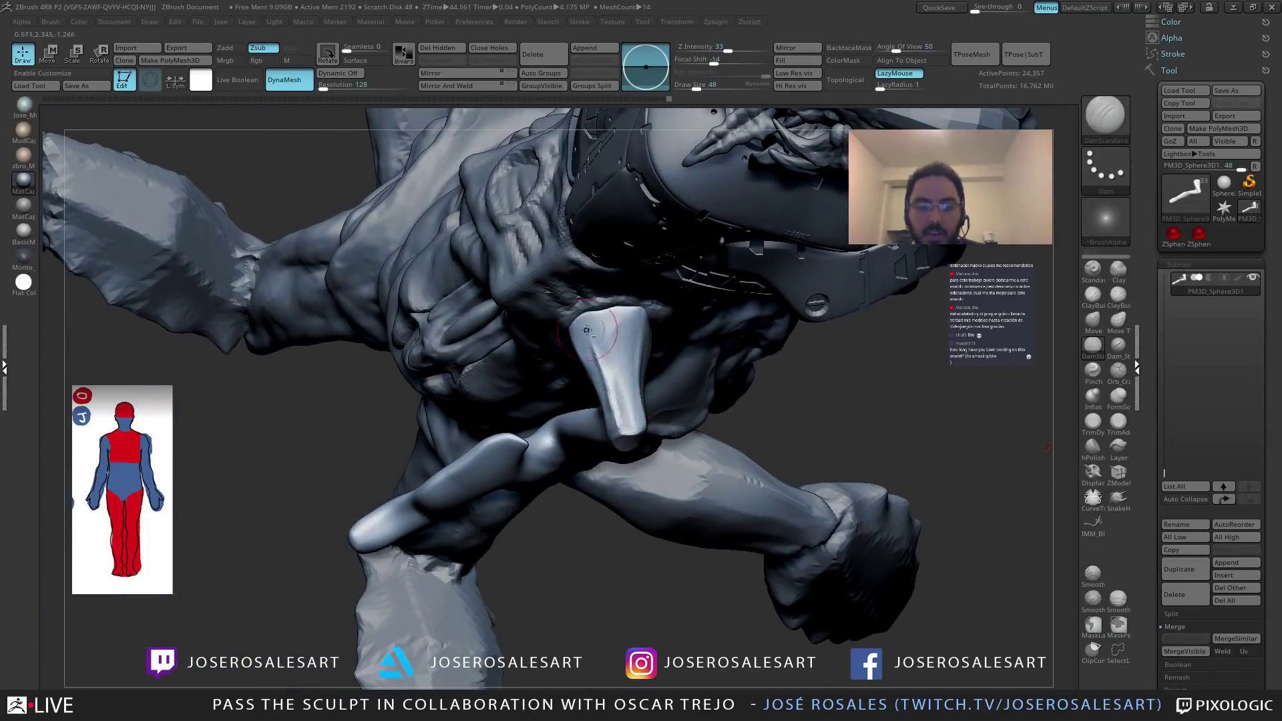
# Flatten the front plane of the arm's first segment near its base with TrimDynamic.
pyautogui.moveTo(604, 374); pyautogui.dragTo(625, 408, button='right')
pyautogui.moveTo(603, 353); pyautogui.dragTo(600, 382, button='right')
pyautogui.press('b')
pyautogui.press('t')
pyautogui.press('d')
pyautogui.moveTo(616, 404)
pyautogui.mouseDown()
pyautogui.moveTo(619, 366)
pyautogui.moveTo(606, 391)
pyautogui.mouseUp()
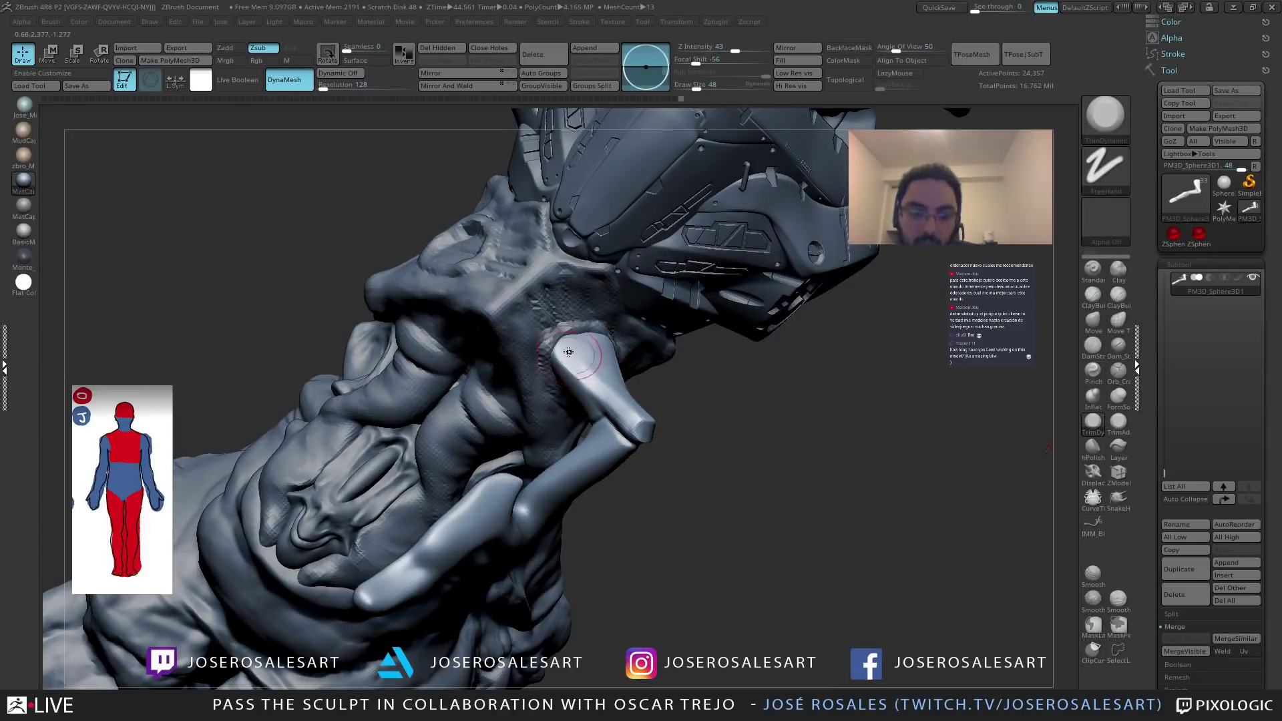
pyautogui.moveTo(563, 352); pyautogui.dragTo(598, 389)
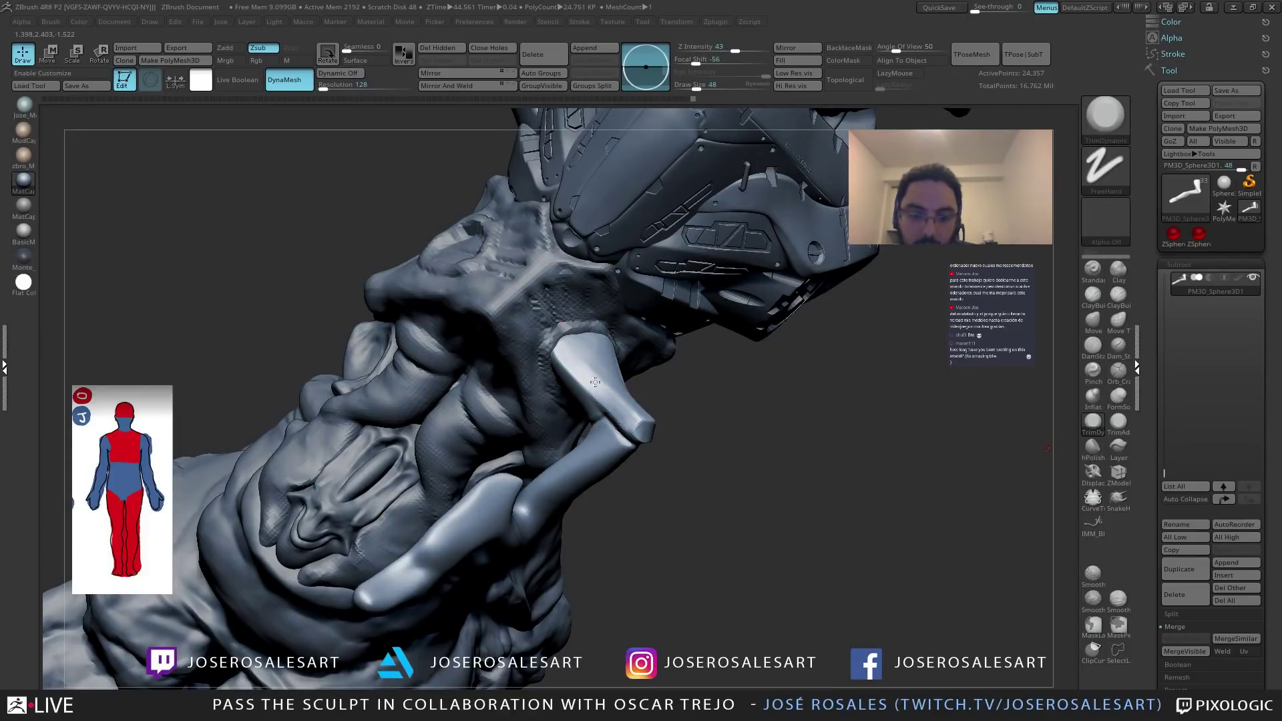
# Reshape the side contours of the first segment's wide base with the SnakeHook brush.
pyautogui.moveTo(623, 413)
pyautogui.mouseDown(button='right')
pyautogui.moveTo(576, 369)
pyautogui.moveTo(593, 405)
pyautogui.moveTo(609, 391)
pyautogui.mouseUp(button='right')
pyautogui.press('b')
pyautogui.press('s')
pyautogui.press('h')
pyautogui.press('s')
pyautogui.moveTo(596, 357); pyautogui.dragTo(601, 358)
pyautogui.keyDown('alt'); pyautogui.moveTo(695, 343); pyautogui.dragTo(608, 347, button='right'); pyautogui.keyUp('alt')
pyautogui.press('s')
pyautogui.moveTo(605, 347); pyautogui.dragTo(598, 347)
pyautogui.moveTo(598, 347)
pyautogui.keyDown('alt'); pyautogui.mouseDown(button='right')
pyautogui.moveTo(585, 346)
pyautogui.moveTo(615, 340)
pyautogui.moveTo(594, 339)
pyautogui.mouseUp(button='right'); pyautogui.keyUp('alt')
pyautogui.moveTo(591, 343); pyautogui.dragTo(567, 336)
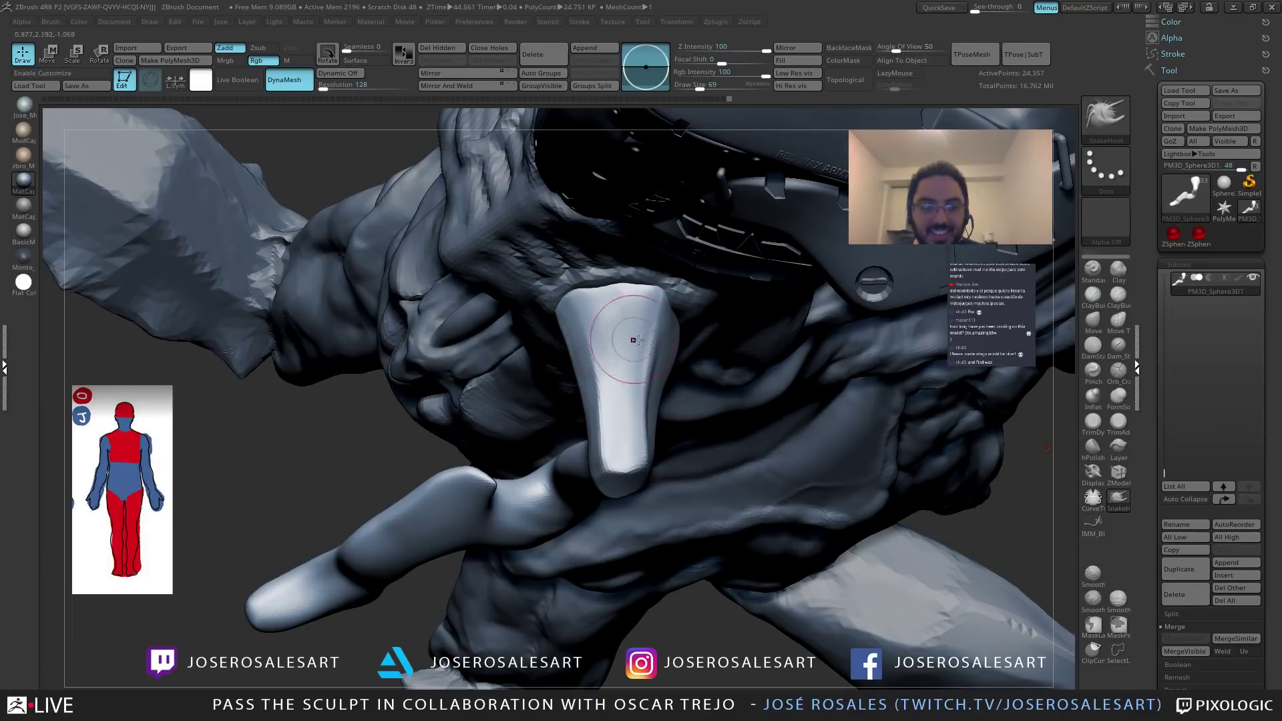
pyautogui.moveTo(680, 351); pyautogui.dragTo(673, 351)
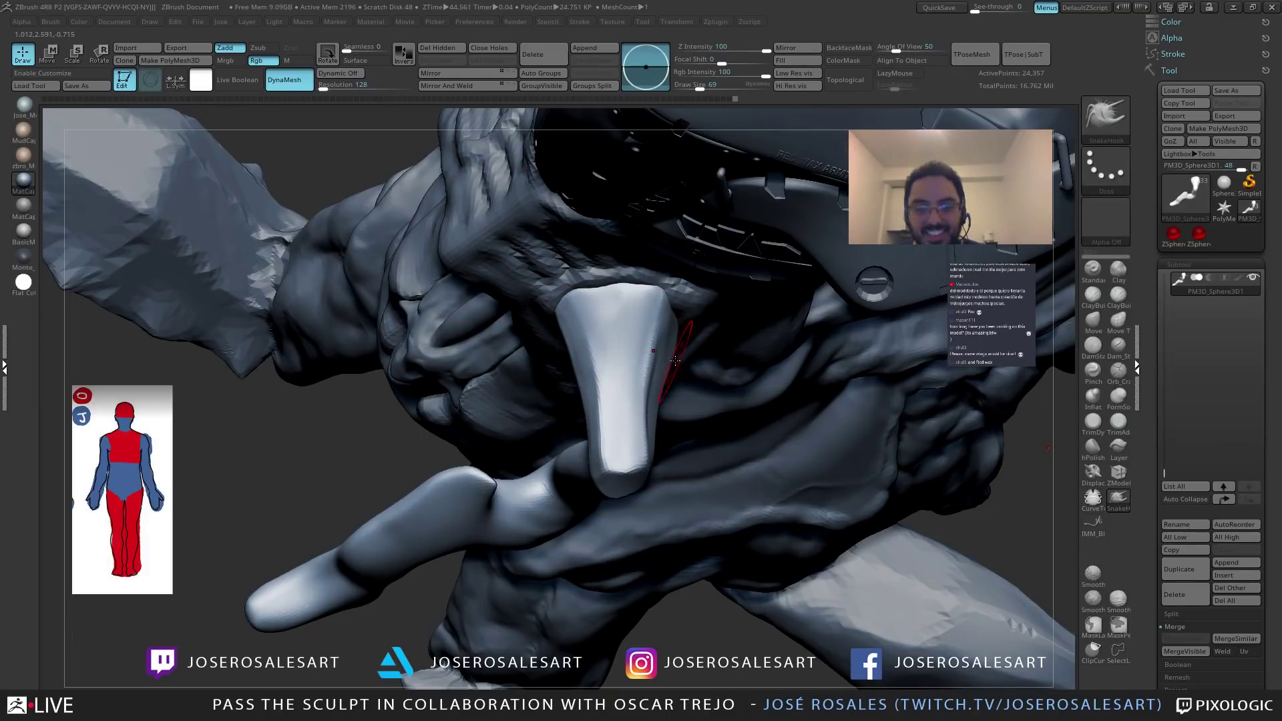
# Smooth the corner of the first segment's base and reduce the SnakeHook brush size.
pyautogui.moveTo(666, 338)
pyautogui.keyDown('alt'); pyautogui.mouseDown(button='right')
pyautogui.moveTo(671, 313)
pyautogui.moveTo(561, 321)
pyautogui.mouseUp(button='right'); pyautogui.keyUp('alt')
pyautogui.keyDown('shift'); pyautogui.moveTo(553, 315); pyautogui.dragTo(556, 333); pyautogui.keyUp('shift')
pyautogui.moveTo(559, 327)
pyautogui.mouseDown(button='right')
pyautogui.moveTo(596, 296)
pyautogui.moveTo(635, 341)
pyautogui.moveTo(651, 393)
pyautogui.mouseUp(button='right')
pyautogui.press('s')
pyautogui.click(652, 355)
pyautogui.moveTo(471, 341); pyautogui.dragTo(591, 328, button='right')
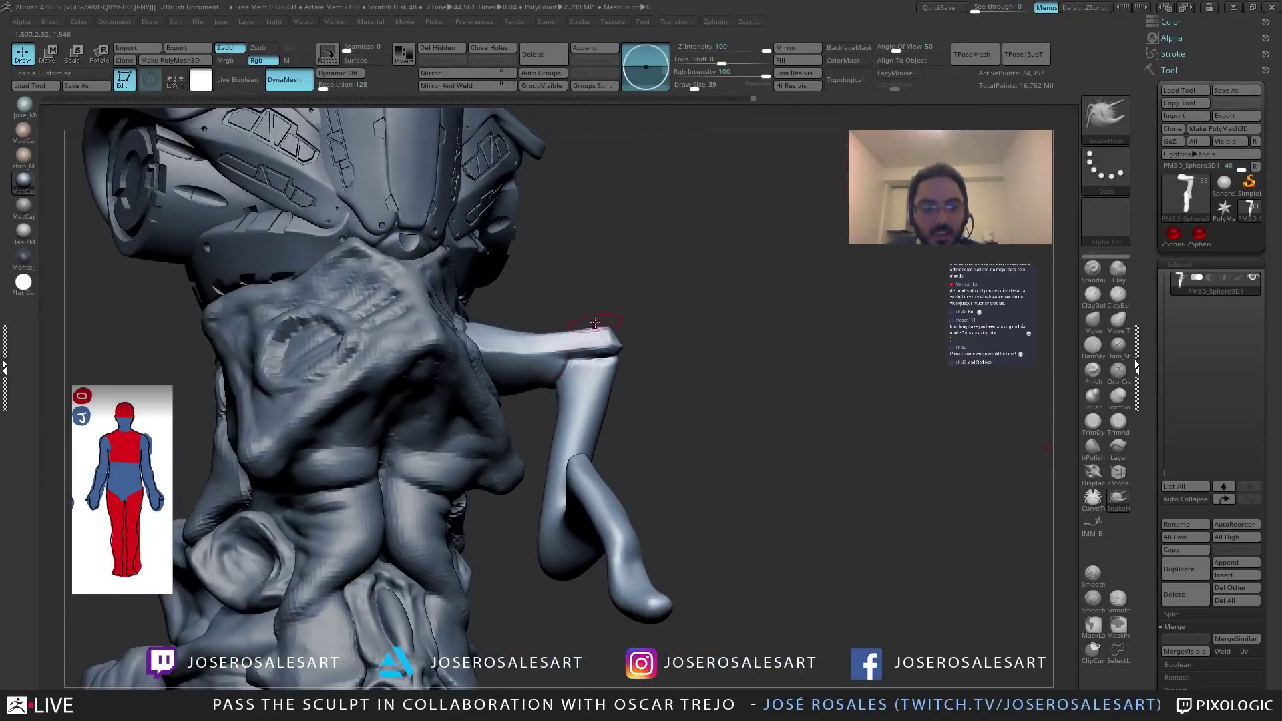
pyautogui.click(1163, 283)
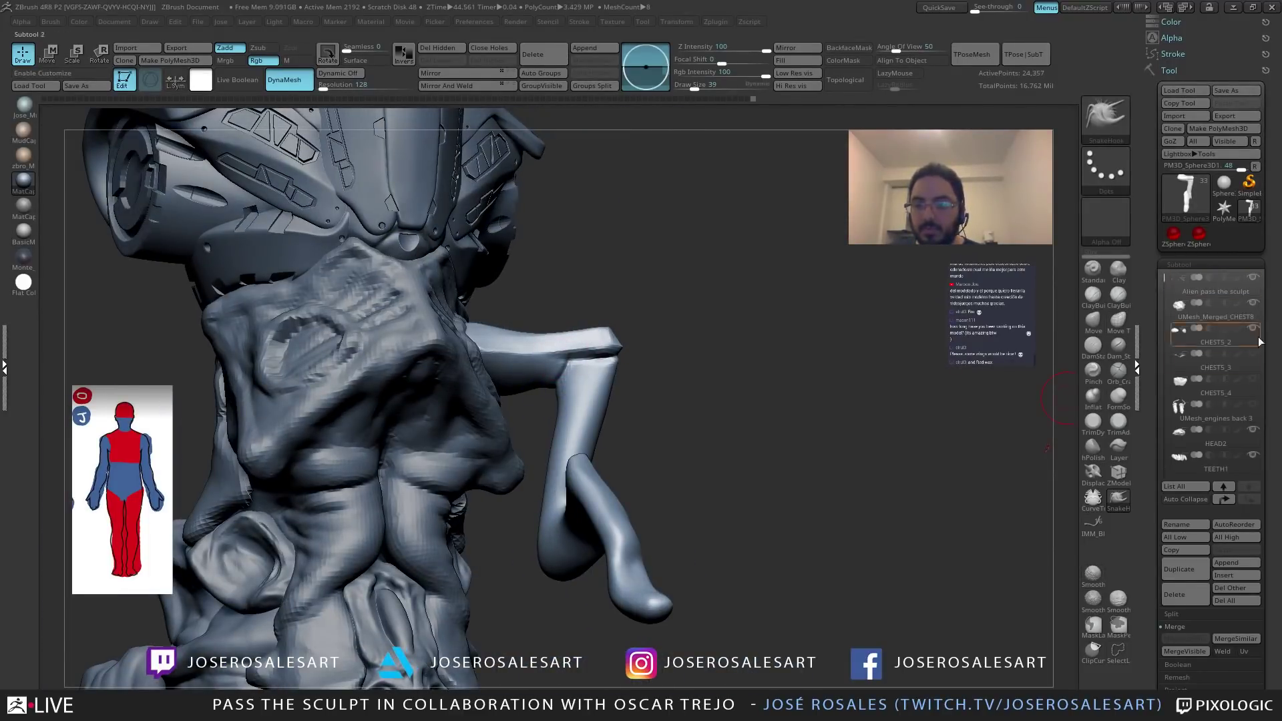
# Carve a joint crease around the elbow between the middle segment and forearm with DamStandard.
pyautogui.moveTo(681, 437)
pyautogui.keyDown('ctrl'); pyautogui.mouseDown(button='right')
pyautogui.moveTo(675, 395)
pyautogui.moveTo(543, 418)
pyautogui.moveTo(491, 397)
pyautogui.moveTo(604, 400)
pyautogui.moveTo(524, 361)
pyautogui.moveTo(621, 364)
pyautogui.moveTo(581, 395)
pyautogui.moveTo(618, 361)
pyautogui.moveTo(554, 364)
pyautogui.moveTo(595, 364)
pyautogui.mouseUp(button='right'); pyautogui.keyUp('ctrl')
pyautogui.press('1')
pyautogui.press(']')
pyautogui.press('[')
pyautogui.press('2')
pyautogui.moveTo(575, 414)
pyautogui.mouseDown(button='right')
pyautogui.moveTo(558, 446)
pyautogui.moveTo(596, 449)
pyautogui.moveTo(571, 461)
pyautogui.moveTo(599, 456)
pyautogui.moveTo(676, 502)
pyautogui.moveTo(684, 491)
pyautogui.mouseUp(button='right')
pyautogui.moveTo(660, 498); pyautogui.dragTo(688, 462)
pyautogui.moveTo(688, 462)
pyautogui.mouseDown(button='right')
pyautogui.moveTo(740, 482)
pyautogui.moveTo(660, 488)
pyautogui.moveTo(692, 457)
pyautogui.moveTo(720, 494)
pyautogui.mouseUp(button='right')
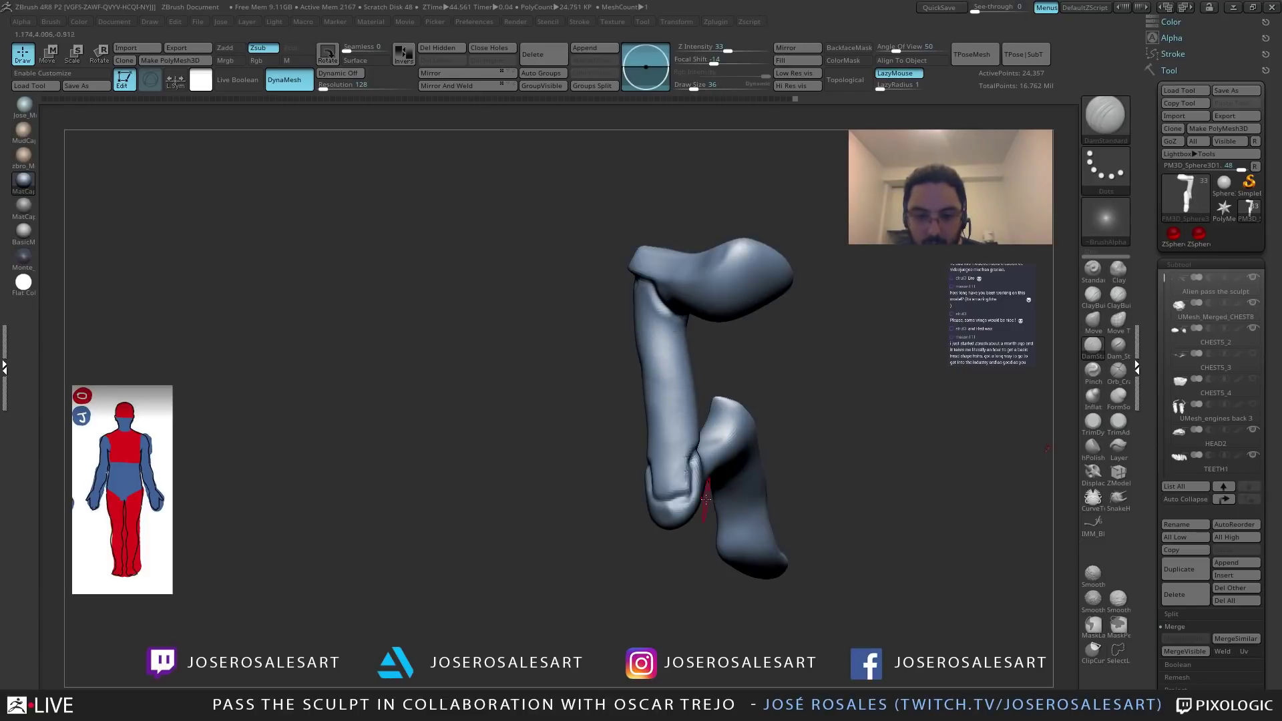
pyautogui.press('s')
pyautogui.moveTo(674, 492)
pyautogui.mouseDown()
pyautogui.moveTo(669, 454)
pyautogui.moveTo(673, 467)
pyautogui.mouseUp()
# Paint a mask over the arm's middle segment and invert it so only that segment stays editable.
pyautogui.moveTo(648, 454); pyautogui.dragTo(633, 453, button='right')
pyautogui.keyDown('ctrl'); pyautogui.moveTo(640, 461); pyautogui.dragTo(633, 452); pyautogui.keyUp('ctrl')
pyautogui.moveTo(639, 415); pyautogui.dragTo(631, 424, button='right')
pyautogui.moveTo(630, 423)
pyautogui.keyDown('ctrl'); pyautogui.mouseDown()
pyautogui.moveTo(631, 400)
pyautogui.moveTo(603, 403)
pyautogui.mouseUp(); pyautogui.keyUp('ctrl')
pyautogui.moveTo(603, 404)
pyautogui.mouseDown(button='right')
pyautogui.moveTo(652, 381)
pyautogui.moveTo(594, 414)
pyautogui.mouseUp(button='right')
pyautogui.keyDown('ctrl'); pyautogui.moveTo(594, 414); pyautogui.dragTo(595, 418); pyautogui.keyUp('ctrl')
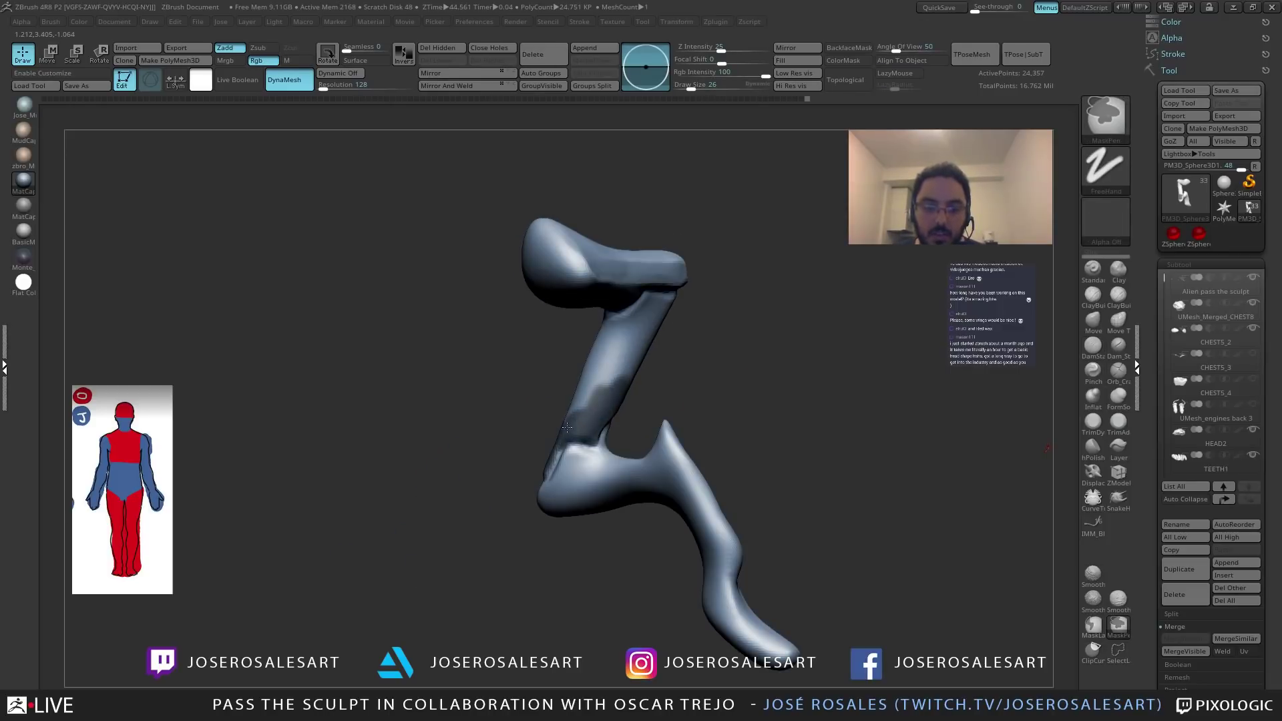
pyautogui.moveTo(565, 434); pyautogui.dragTo(574, 408, button='right')
pyautogui.moveTo(574, 407)
pyautogui.keyDown('ctrl'); pyautogui.mouseDown()
pyautogui.moveTo(577, 374)
pyautogui.moveTo(601, 360)
pyautogui.mouseUp(); pyautogui.keyUp('ctrl')
pyautogui.moveTo(600, 360); pyautogui.dragTo(613, 361, button='right')
pyautogui.moveTo(613, 361)
pyautogui.keyDown('ctrl'); pyautogui.mouseDown()
pyautogui.moveTo(634, 351)
pyautogui.moveTo(618, 341)
pyautogui.moveTo(675, 304)
pyautogui.moveTo(669, 320)
pyautogui.mouseUp(); pyautogui.keyUp('ctrl')
pyautogui.moveTo(669, 321); pyautogui.dragTo(691, 307, button='right')
pyautogui.keyDown('ctrl'); pyautogui.moveTo(687, 296); pyautogui.dragTo(703, 319); pyautogui.keyUp('ctrl')
pyautogui.moveTo(700, 424); pyautogui.dragTo(709, 366, button='right')
pyautogui.moveTo(709, 366)
pyautogui.keyDown('ctrl'); pyautogui.mouseDown()
pyautogui.moveTo(704, 321)
pyautogui.moveTo(683, 297)
pyautogui.mouseUp(); pyautogui.keyUp('ctrl')
pyautogui.moveTo(723, 335)
pyautogui.mouseDown(button='right')
pyautogui.moveTo(584, 343)
pyautogui.moveTo(628, 389)
pyautogui.moveTo(541, 214)
pyautogui.moveTo(643, 518)
pyautogui.moveTo(715, 516)
pyautogui.mouseUp(button='right')
# Pull the middle segment's lower end over the elbow with the SnakeHook brush.
pyautogui.press('b')
pyautogui.press('d')
pyautogui.press('s')
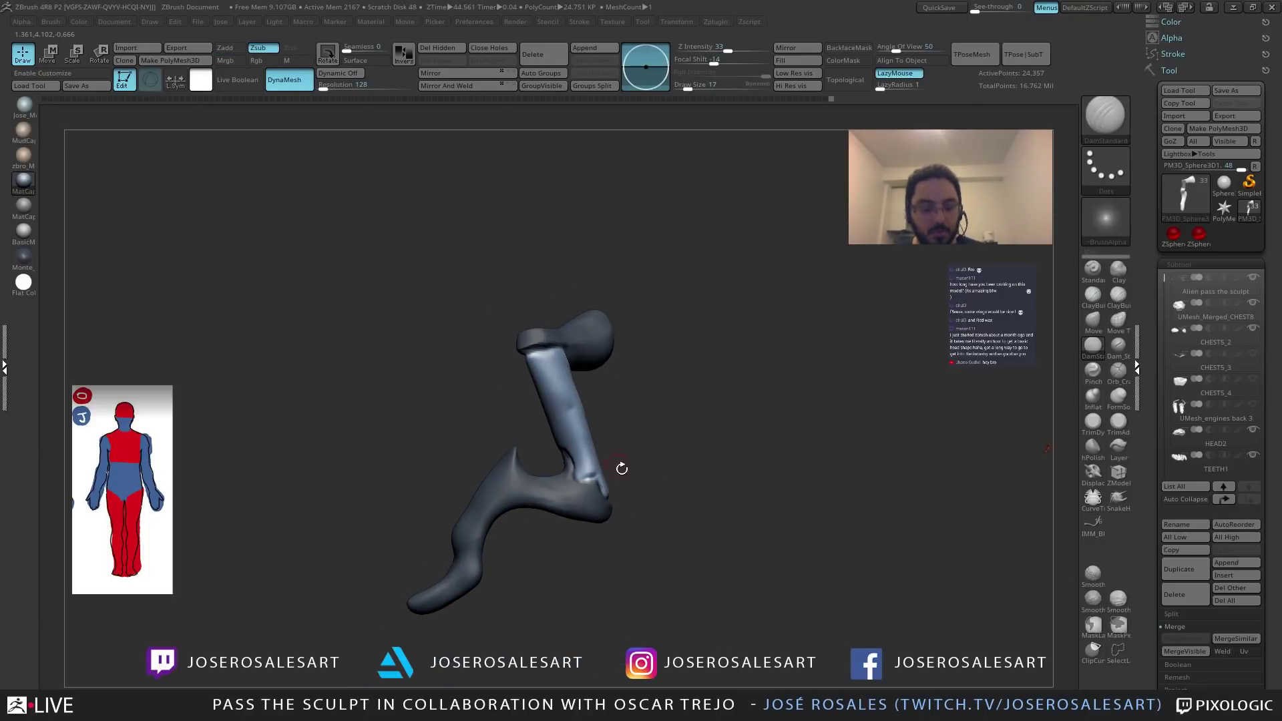
pyautogui.press('b')
pyautogui.press('s')
pyautogui.press('h')
pyautogui.keyDown('alt'); pyautogui.moveTo(621, 515); pyautogui.dragTo(605, 489, button='right'); pyautogui.keyUp('alt')
pyautogui.moveTo(606, 489); pyautogui.dragTo(614, 494)
pyautogui.moveTo(668, 497); pyautogui.dragTo(612, 493, button='right')
pyautogui.press('s')
pyautogui.moveTo(615, 492); pyautogui.dragTo(601, 493)
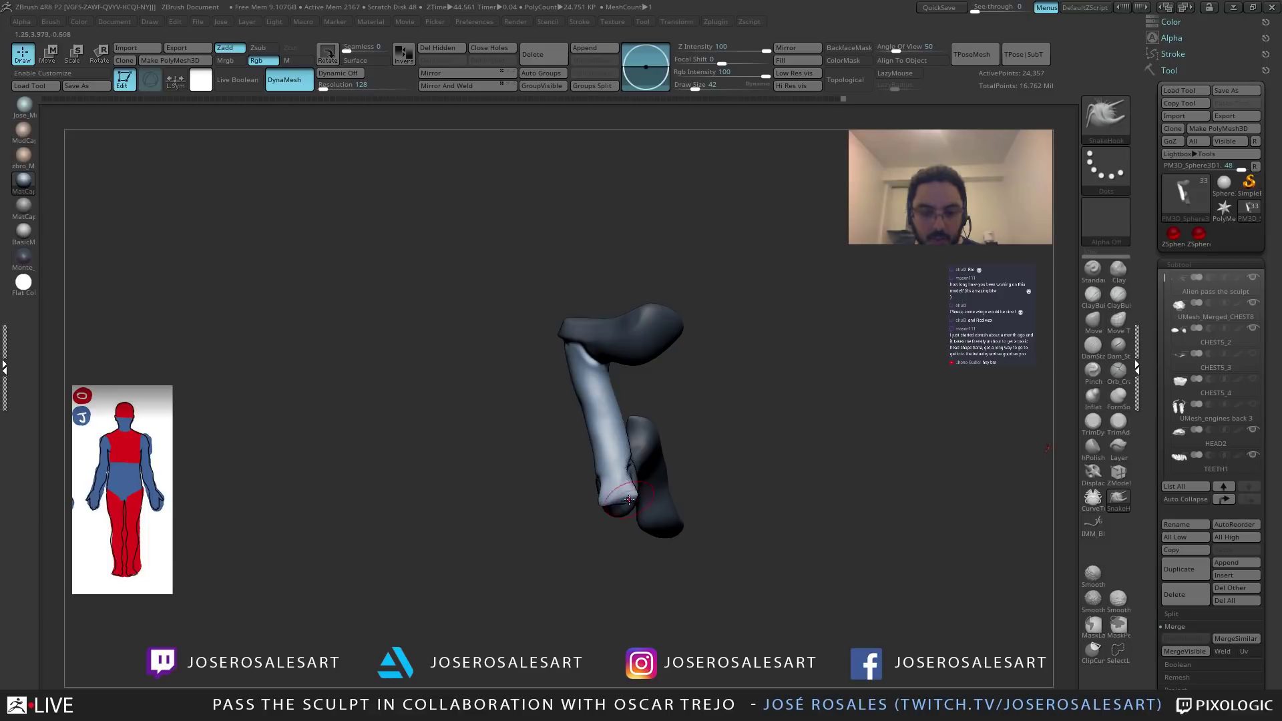
# Widen the middle segment's lower end with a larger SnakeHook brush and smooth it.
pyautogui.moveTo(634, 478); pyautogui.dragTo(615, 475, button='right')
pyautogui.press('s')
pyautogui.moveTo(617, 474); pyautogui.dragTo(629, 456)
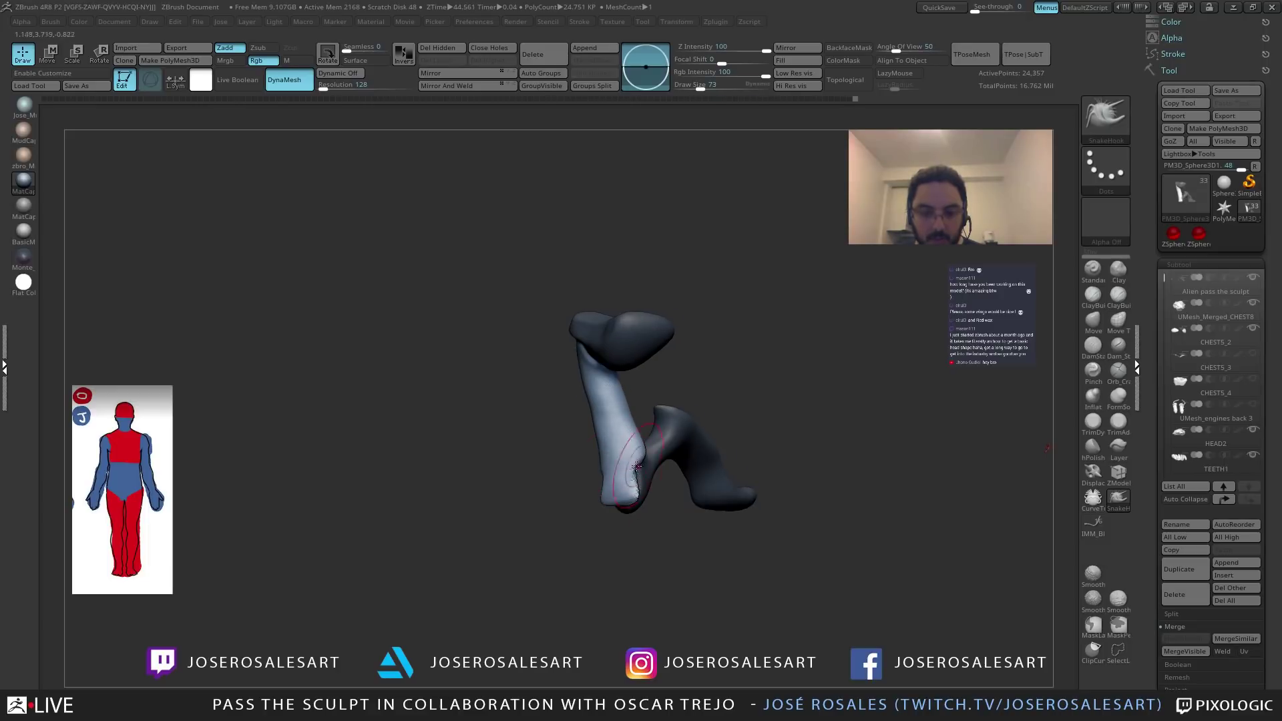
pyautogui.moveTo(631, 460); pyautogui.dragTo(586, 463, button='right')
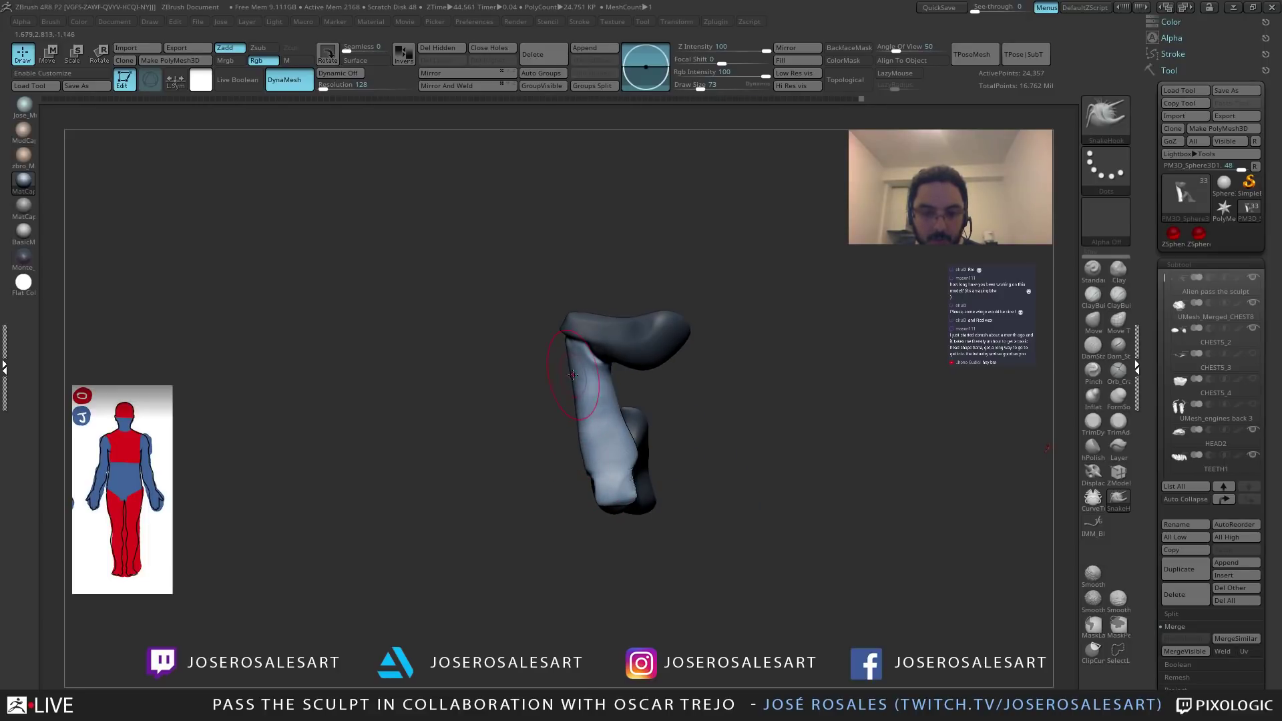
pyautogui.moveTo(572, 444); pyautogui.dragTo(641, 435, button='right')
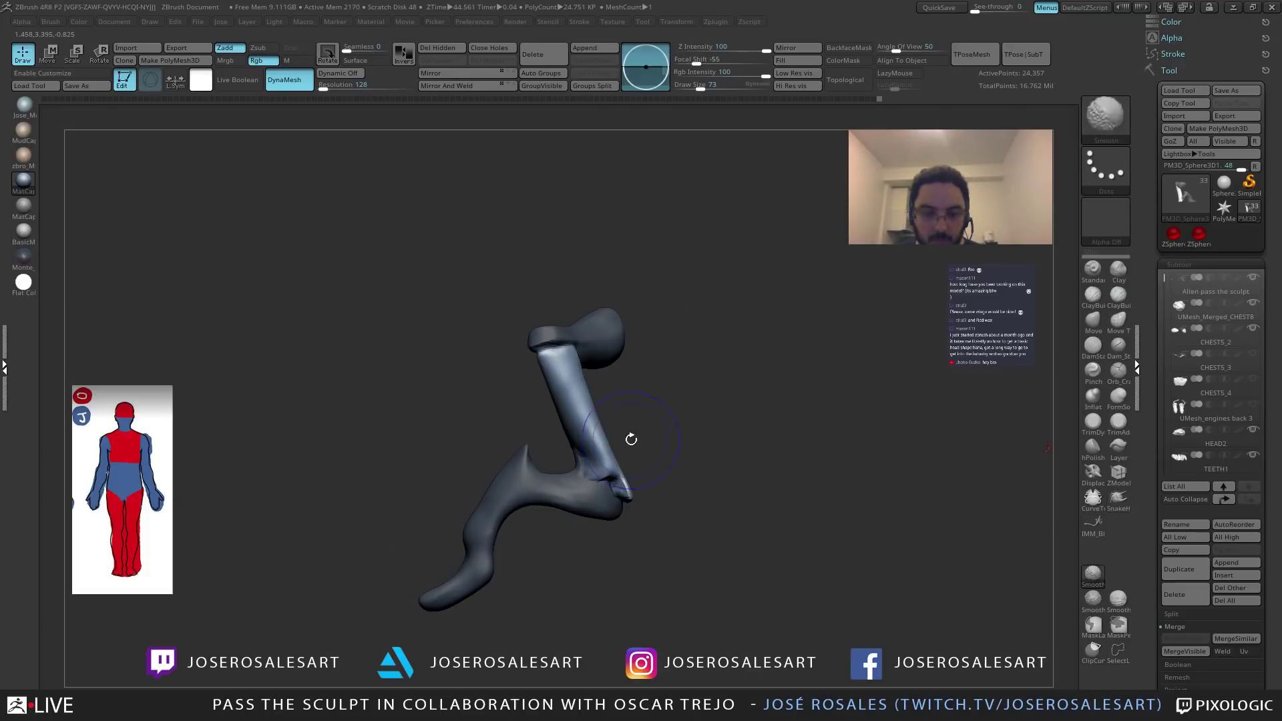
# Build up the middle segment with ClayBuildup and flatten its surface with TrimDynamic.
pyautogui.press('b')
pyautogui.press('c')
pyautogui.press('b')
pyautogui.moveTo(558, 443)
pyautogui.keyDown('ctrl'); pyautogui.mouseDown(button='right')
pyautogui.moveTo(618, 450)
pyautogui.moveTo(594, 454)
pyautogui.moveTo(610, 457)
pyautogui.moveTo(560, 371)
pyautogui.mouseUp(button='right'); pyautogui.keyUp('ctrl')
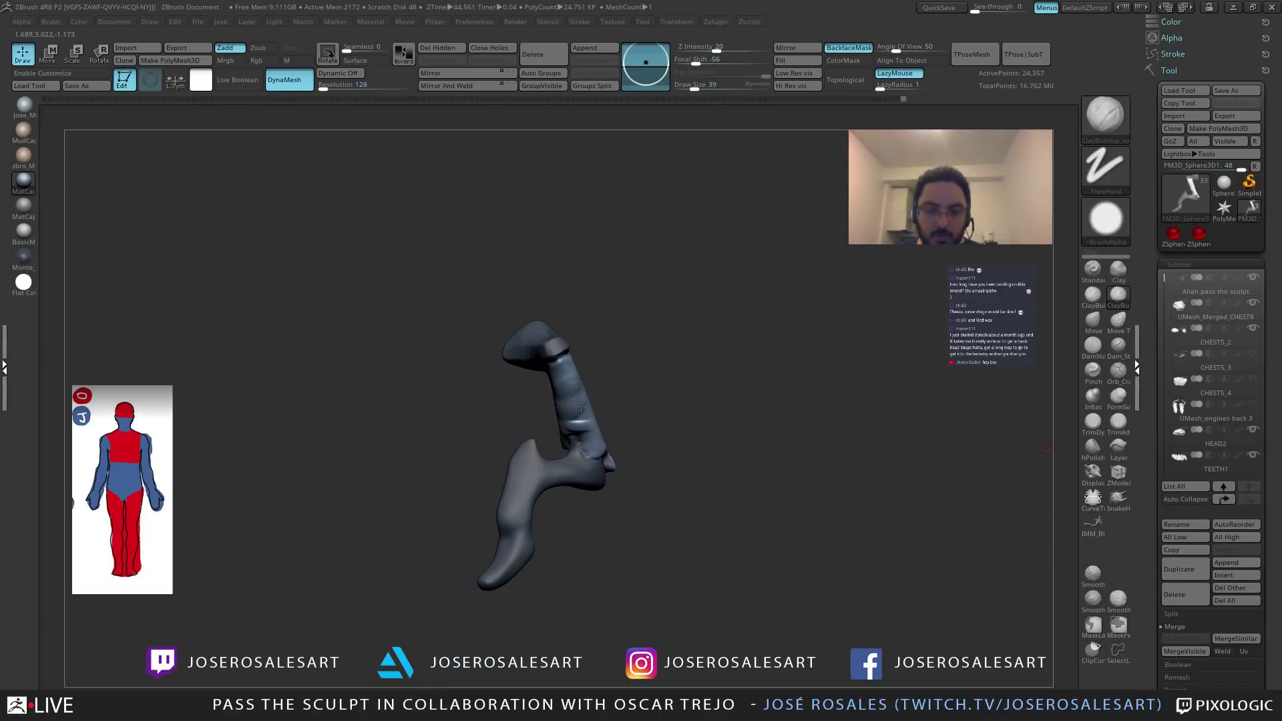
pyautogui.moveTo(571, 425)
pyautogui.mouseDown(button='right')
pyautogui.moveTo(580, 398)
pyautogui.moveTo(553, 397)
pyautogui.moveTo(547, 373)
pyautogui.mouseUp(button='right')
pyautogui.press('shift')
pyautogui.moveTo(548, 373); pyautogui.dragTo(567, 408)
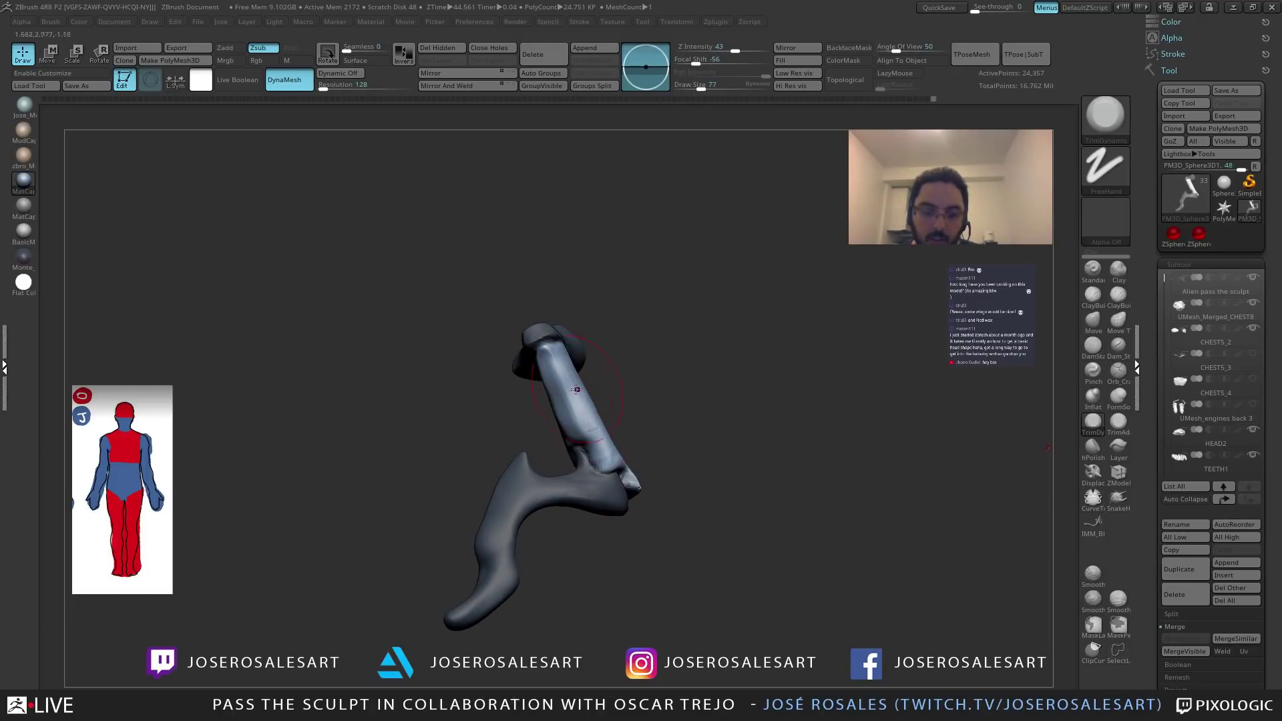
# Reshape and smooth the middle segment's lower end around the elbow with the SnakeHook brush at draw size 17.
pyautogui.moveTo(580, 393)
pyautogui.mouseDown(button='right')
pyautogui.moveTo(631, 400)
pyautogui.moveTo(661, 372)
pyautogui.moveTo(660, 433)
pyautogui.moveTo(634, 464)
pyautogui.moveTo(591, 453)
pyautogui.moveTo(612, 465)
pyautogui.moveTo(605, 437)
pyautogui.moveTo(548, 419)
pyautogui.moveTo(492, 378)
pyautogui.moveTo(532, 418)
pyautogui.mouseUp(button='right')
pyautogui.press('b')
pyautogui.press('s')
pyautogui.press('h')
pyautogui.press('shift')
pyautogui.moveTo(614, 429)
pyautogui.mouseDown(button='right')
pyautogui.moveTo(539, 412)
pyautogui.moveTo(567, 444)
pyautogui.mouseUp(button='right')
pyautogui.moveTo(567, 444)
pyautogui.mouseDown(button='right')
pyautogui.moveTo(607, 462)
pyautogui.moveTo(720, 418)
pyautogui.moveTo(658, 429)
pyautogui.mouseUp(button='right')
pyautogui.press('s')
pyautogui.moveTo(675, 413); pyautogui.dragTo(667, 413)
pyautogui.moveTo(667, 413); pyautogui.dragTo(674, 418, button='right')
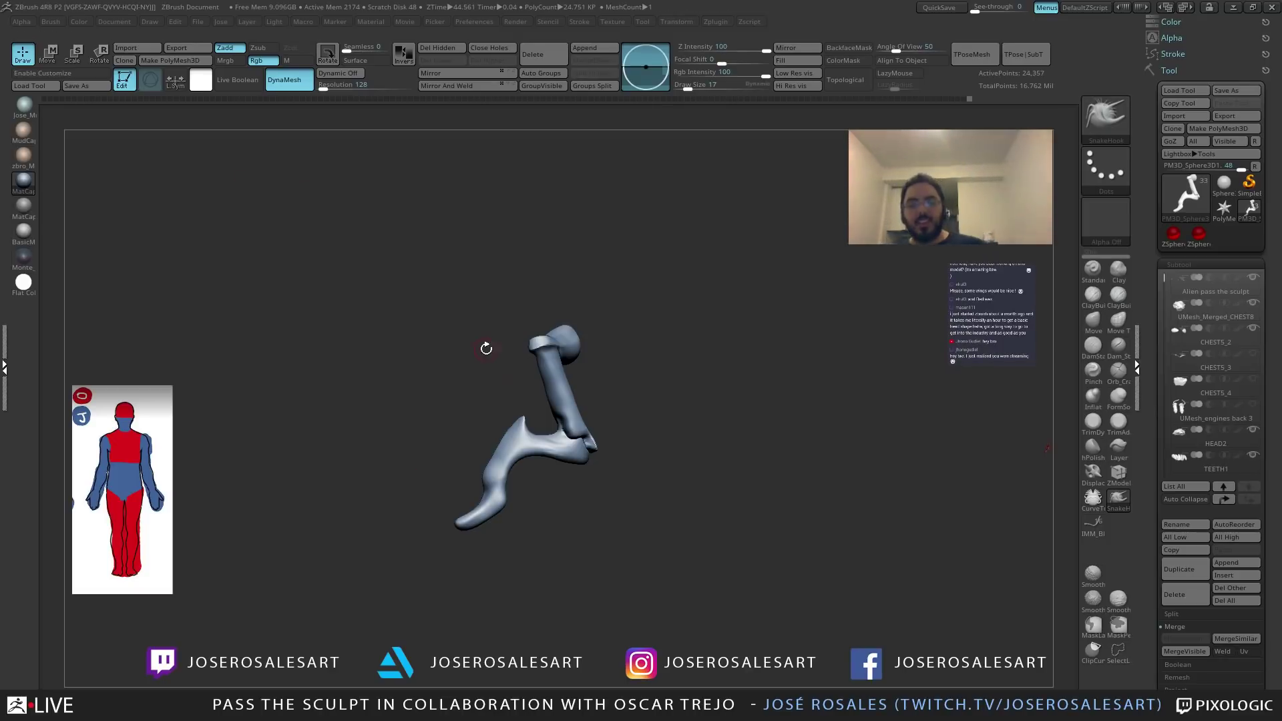
# Build up the lower part of the middle segment above the elbow with ClayBuildup at draw size 30.
pyautogui.moveTo(586, 142)
pyautogui.mouseDown()
pyautogui.moveTo(614, 320)
pyautogui.moveTo(605, 424)
pyautogui.moveTo(547, 331)
pyautogui.moveTo(493, 316)
pyautogui.moveTo(544, 407)
pyautogui.moveTo(555, 403)
pyautogui.moveTo(501, 379)
pyautogui.mouseUp()
pyautogui.press('b')
pyautogui.press('c')
pyautogui.press('b')
pyautogui.moveTo(501, 379); pyautogui.dragTo(510, 390, button='right')
pyautogui.moveTo(532, 427); pyautogui.dragTo(524, 450)
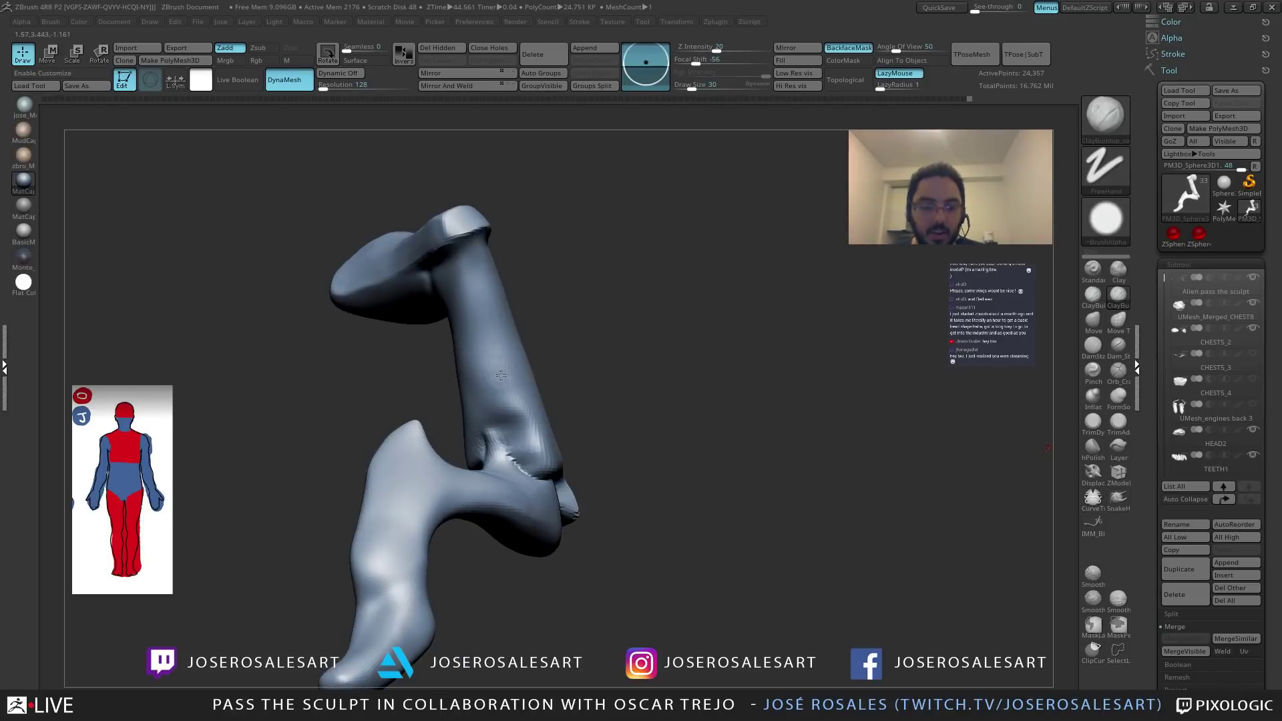
pyautogui.moveTo(517, 407); pyautogui.dragTo(537, 460)
pyautogui.moveTo(534, 454)
pyautogui.keyDown('ctrl'); pyautogui.mouseDown(button='right')
pyautogui.moveTo(534, 414)
pyautogui.moveTo(594, 420)
pyautogui.mouseUp(button='right'); pyautogui.keyUp('ctrl')
pyautogui.moveTo(534, 419); pyautogui.dragTo(536, 439)
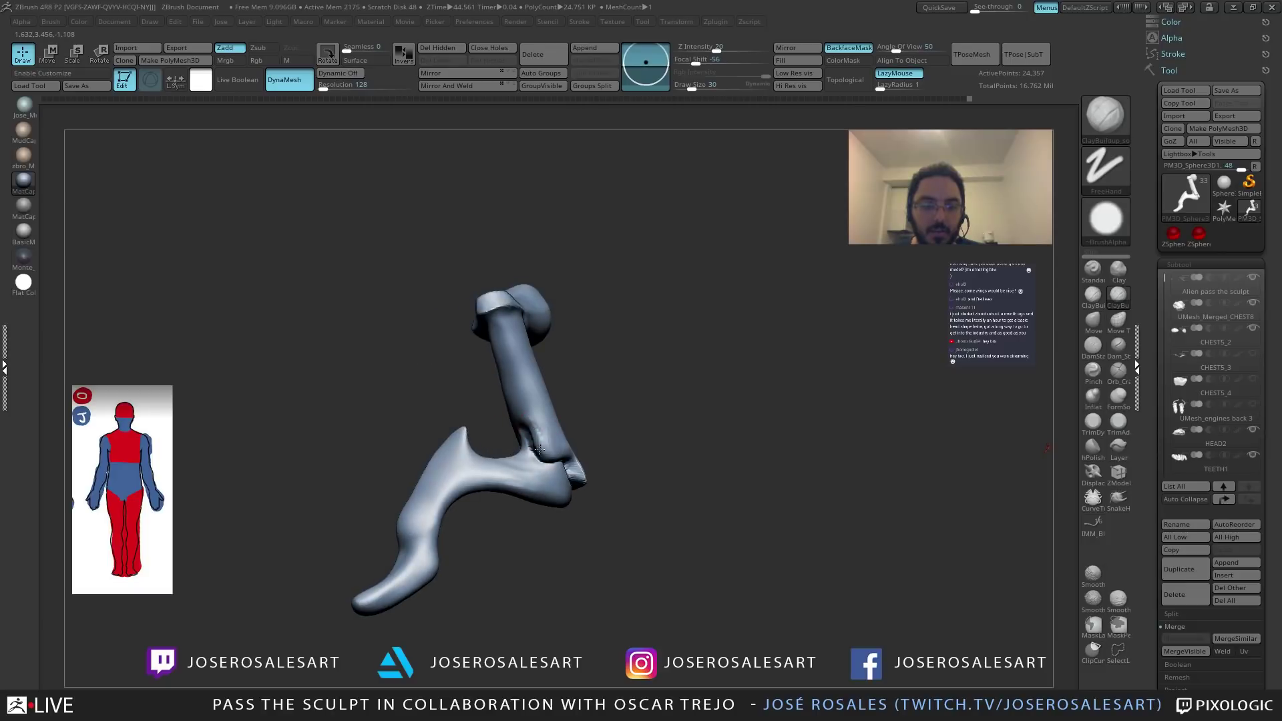
# Pull the built-up area above the elbow into shape with SnakeHook and smooth it.
pyautogui.moveTo(550, 454)
pyautogui.mouseDown(button='right')
pyautogui.moveTo(534, 434)
pyautogui.moveTo(521, 467)
pyautogui.moveTo(554, 469)
pyautogui.moveTo(546, 430)
pyautogui.moveTo(576, 424)
pyautogui.mouseUp(button='right')
pyautogui.press('b')
pyautogui.press('s')
pyautogui.press('h')
pyautogui.press('shift')
pyautogui.keyDown('shift'); pyautogui.moveTo(576, 424); pyautogui.dragTo(580, 438); pyautogui.keyUp('shift')
pyautogui.moveTo(579, 437)
pyautogui.mouseDown(button='right')
pyautogui.moveTo(566, 442)
pyautogui.moveTo(603, 449)
pyautogui.mouseUp(button='right')
pyautogui.keyDown('shift'); pyautogui.moveTo(604, 449); pyautogui.dragTo(638, 467); pyautogui.keyUp('shift')
pyautogui.moveTo(638, 467)
pyautogui.mouseDown(button='right')
pyautogui.moveTo(632, 480)
pyautogui.moveTo(627, 418)
pyautogui.moveTo(539, 441)
pyautogui.mouseUp(button='right')
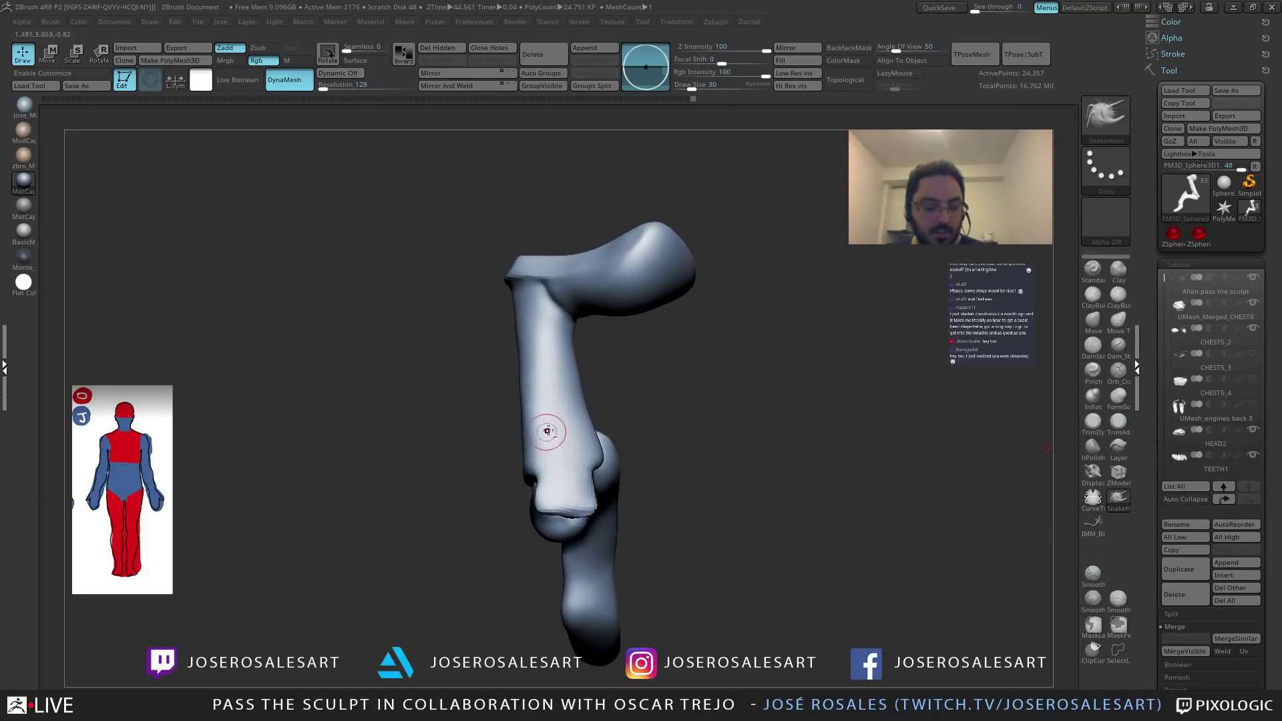
# Refine the squared end overlapping the elbow with SnakeHook at draw size 48, smoothing its sides.
pyautogui.moveTo(562, 501)
pyautogui.keyDown('ctrl'); pyautogui.mouseDown(button='right')
pyautogui.moveTo(575, 504)
pyautogui.moveTo(526, 505)
pyautogui.mouseUp(button='right'); pyautogui.keyUp('ctrl')
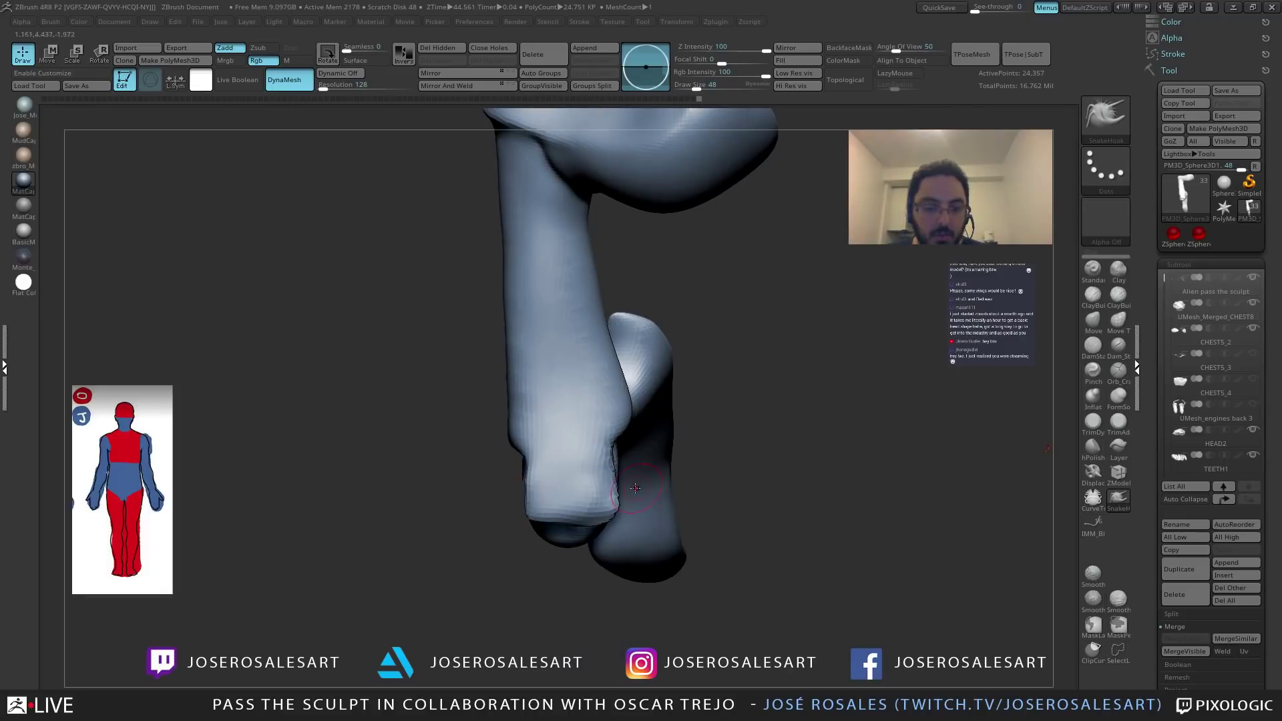
pyautogui.moveTo(643, 434); pyautogui.dragTo(554, 467, button='right')
pyautogui.press('shift')
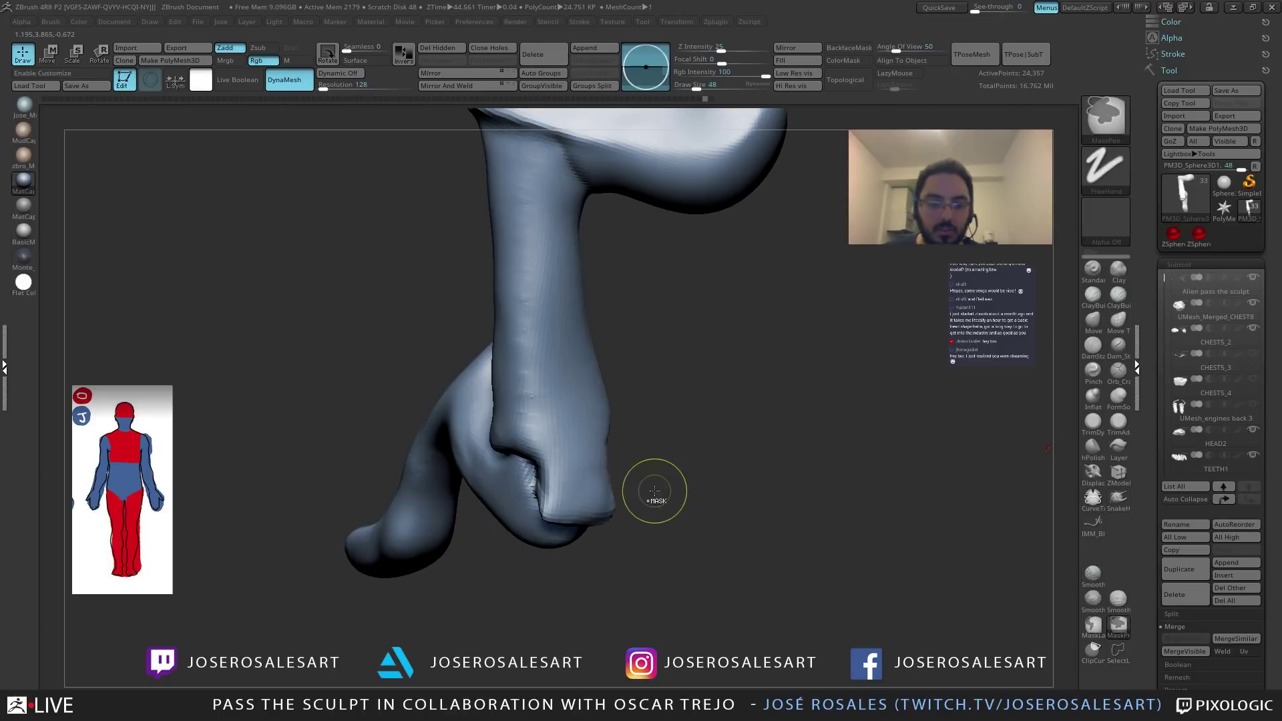
pyautogui.press('shift')
pyautogui.moveTo(567, 476)
pyautogui.mouseDown(button='right')
pyautogui.moveTo(577, 494)
pyautogui.moveTo(602, 475)
pyautogui.moveTo(580, 464)
pyautogui.moveTo(572, 435)
pyautogui.moveTo(593, 485)
pyautogui.moveTo(566, 511)
pyautogui.mouseUp(button='right')
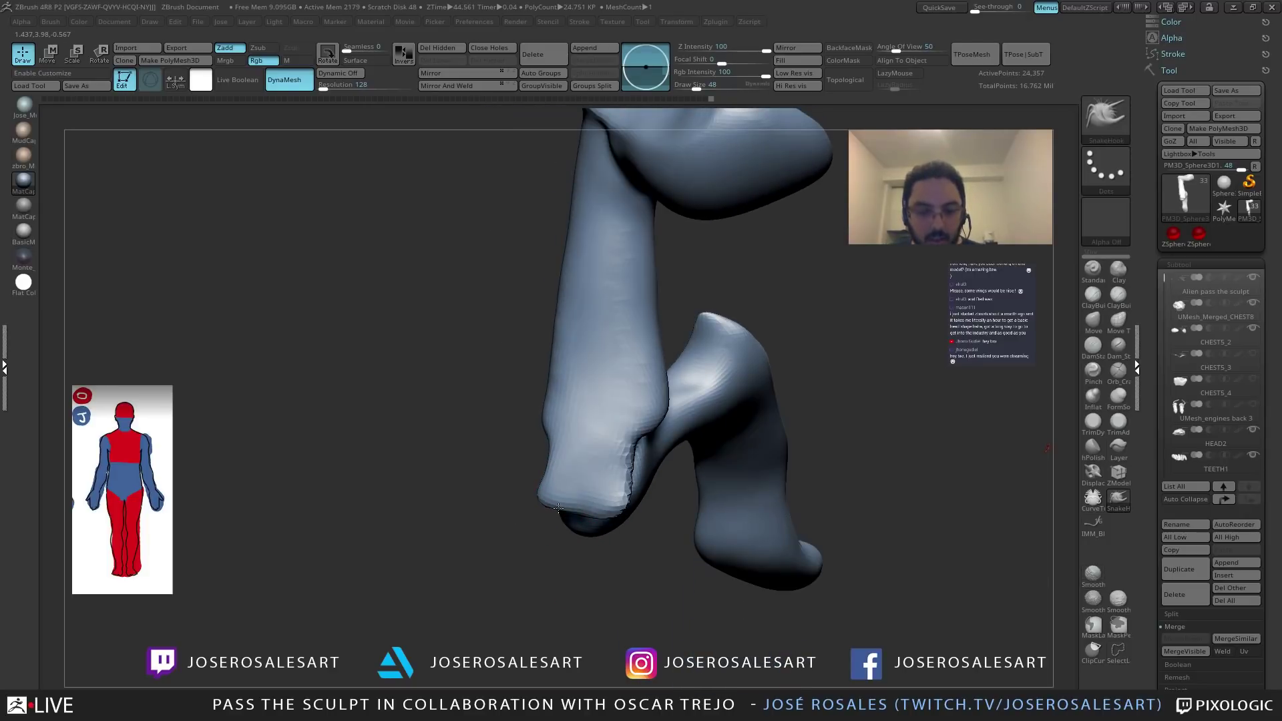
pyautogui.moveTo(549, 457)
pyautogui.mouseDown(button='right')
pyautogui.moveTo(609, 469)
pyautogui.moveTo(574, 472)
pyautogui.mouseUp(button='right')
pyautogui.moveTo(534, 441); pyautogui.dragTo(494, 441, button='right')
# Adjust the middle segment's silhouette with the Move brush and add volume above the elbow with ClayBuildup.
pyautogui.press('b')
pyautogui.press('m')
pyautogui.press('v')
pyautogui.moveTo(614, 440)
pyautogui.mouseDown(button='right')
pyautogui.moveTo(570, 441)
pyautogui.moveTo(664, 431)
pyautogui.moveTo(614, 447)
pyautogui.moveTo(624, 354)
pyautogui.mouseUp(button='right')
pyautogui.press('b')
pyautogui.press('c')
pyautogui.press('b')
pyautogui.moveTo(621, 398)
pyautogui.mouseDown(button='right')
pyautogui.moveTo(642, 409)
pyautogui.moveTo(635, 428)
pyautogui.moveTo(646, 361)
pyautogui.mouseUp(button='right')
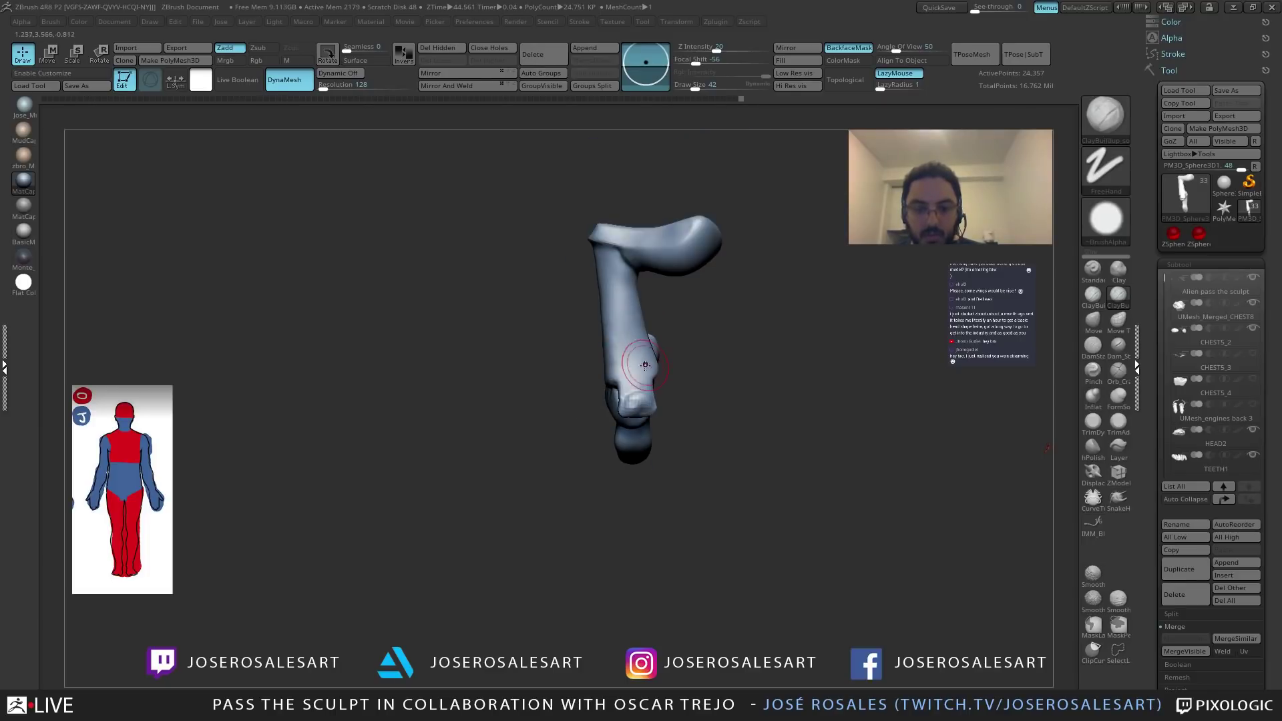
pyautogui.moveTo(635, 365); pyautogui.dragTo(632, 365)
pyautogui.moveTo(627, 371)
pyautogui.mouseDown(button='right')
pyautogui.moveTo(520, 435)
pyautogui.moveTo(581, 456)
pyautogui.moveTo(573, 444)
pyautogui.mouseUp(button='right')
# Pull out the corners of the segment's elbow end with SnakeHook and smooth the transition.
pyautogui.press('b')
pyautogui.press('s')
pyautogui.press('h')
pyautogui.moveTo(594, 457); pyautogui.dragTo(581, 451)
pyautogui.moveTo(575, 448)
pyautogui.mouseDown(button='right')
pyautogui.moveTo(553, 442)
pyautogui.moveTo(582, 428)
pyautogui.moveTo(544, 448)
pyautogui.mouseUp(button='right')
pyautogui.moveTo(520, 392)
pyautogui.mouseDown(button='right')
pyautogui.moveTo(515, 413)
pyautogui.moveTo(492, 420)
pyautogui.moveTo(544, 410)
pyautogui.mouseUp(button='right')
pyautogui.moveTo(543, 410)
pyautogui.keyDown('shift'); pyautogui.mouseDown()
pyautogui.moveTo(547, 374)
pyautogui.moveTo(539, 410)
pyautogui.mouseUp(); pyautogui.keyUp('shift')
# Carve lengthwise creases along the middle segment's outer face with DamStandard at draw size 39.
pyautogui.press('b')
pyautogui.press('d')
pyautogui.press('s')
pyautogui.press('s')
pyautogui.moveTo(538, 410); pyautogui.dragTo(523, 470, button='right')
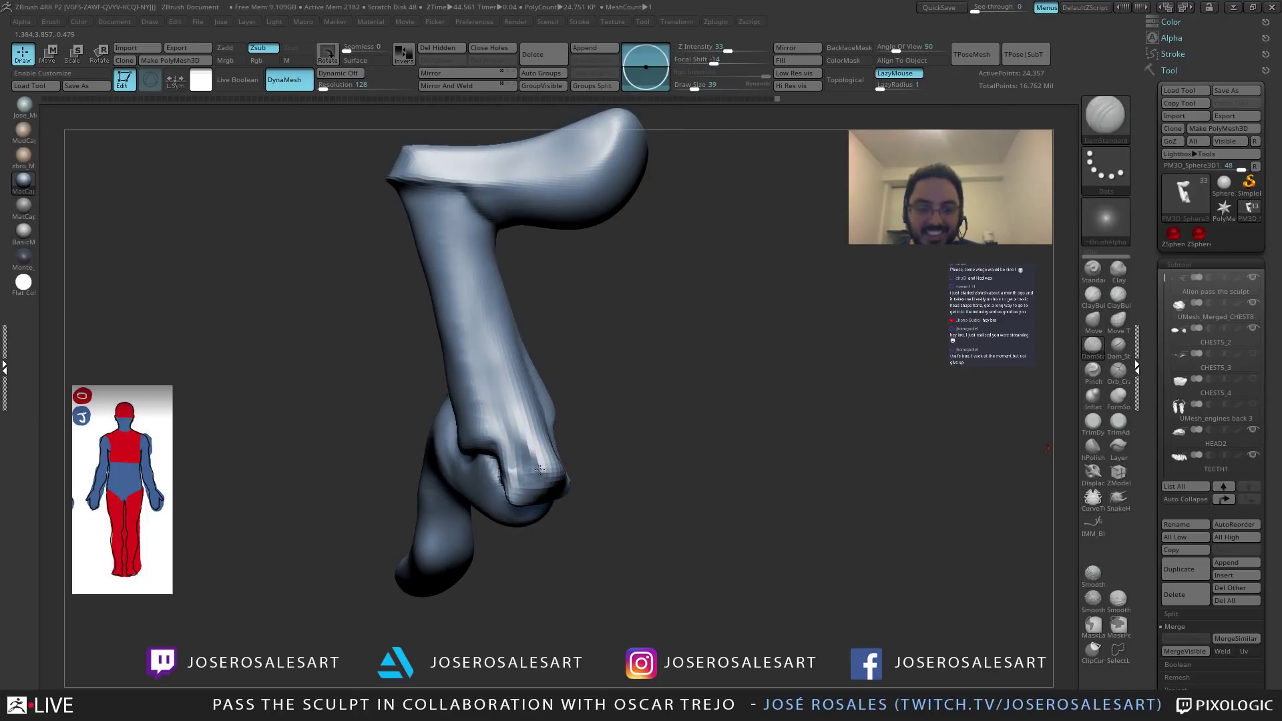
pyautogui.moveTo(497, 374)
pyautogui.mouseDown(button='right')
pyautogui.moveTo(515, 372)
pyautogui.moveTo(500, 343)
pyautogui.moveTo(508, 363)
pyautogui.mouseUp(button='right')
# Cut a crease between the segment's overlapping end and the elbow with DamStandard, redoing the stroke along the lower edge.
pyautogui.press('ctrl')
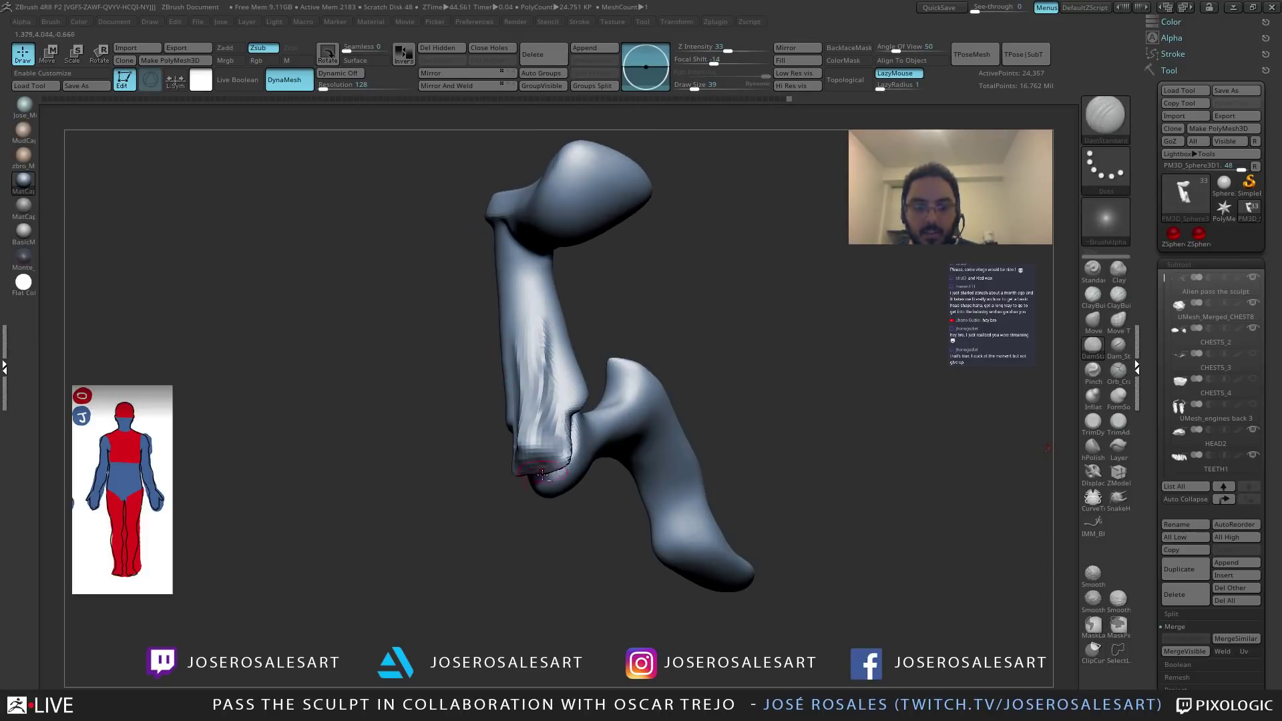
pyautogui.moveTo(543, 438); pyautogui.dragTo(530, 314, button='right')
pyautogui.moveTo(530, 431)
pyautogui.mouseDown(button='right')
pyautogui.moveTo(497, 385)
pyautogui.moveTo(508, 448)
pyautogui.mouseUp(button='right')
pyautogui.moveTo(535, 462); pyautogui.dragTo(589, 483)
pyautogui.moveTo(561, 494)
pyautogui.mouseDown(button='right')
pyautogui.moveTo(463, 545)
pyautogui.moveTo(530, 479)
pyautogui.mouseUp(button='right')
pyautogui.press('ctrl')
pyautogui.hotkey('ctrl', 'z')
pyautogui.moveTo(549, 473); pyautogui.dragTo(573, 468)
pyautogui.moveTo(573, 468)
pyautogui.keyDown('ctrl'); pyautogui.mouseDown(button='right')
pyautogui.moveTo(532, 468)
pyautogui.moveTo(554, 440)
pyautogui.mouseUp(button='right'); pyautogui.keyUp('ctrl')
# Flatten the underside of the segment's overlapping elbow end with TrimDynamic.
pyautogui.press('b')
pyautogui.press('t')
pyautogui.press('d')
pyautogui.moveTo(564, 502); pyautogui.dragTo(541, 490)
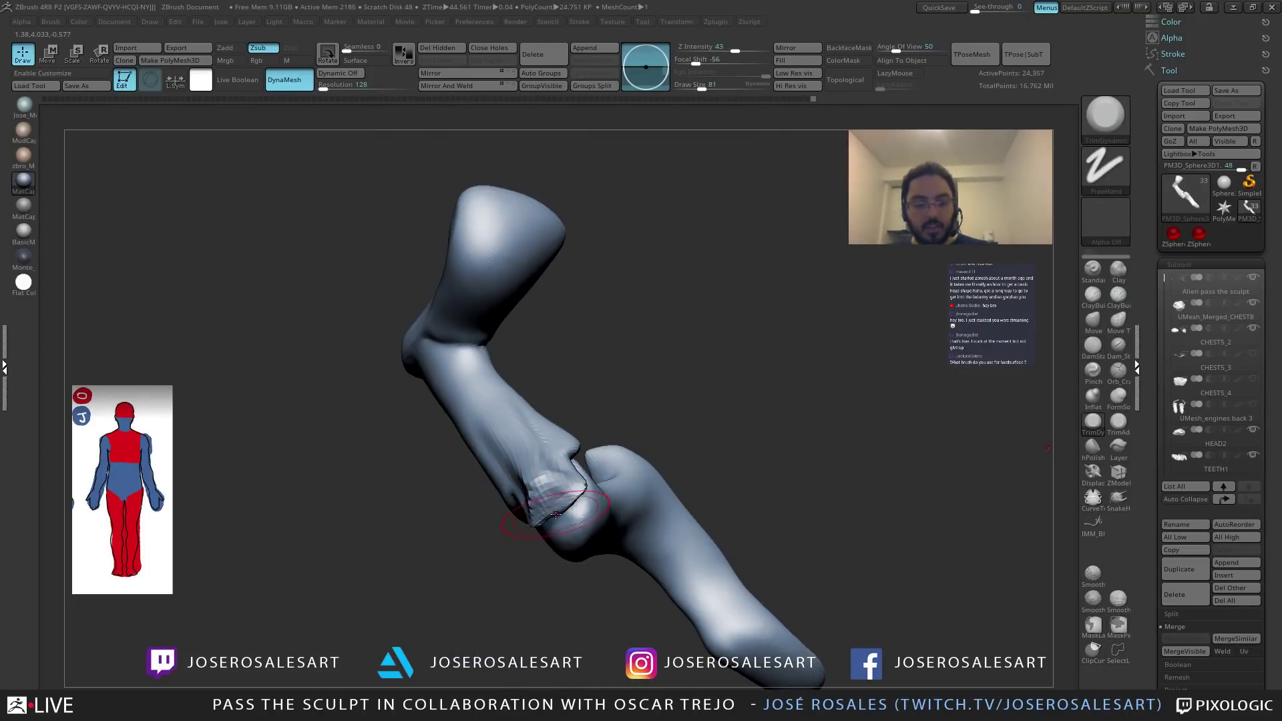
pyautogui.keyDown('ctrl'); pyautogui.moveTo(541, 491); pyautogui.dragTo(568, 494, button='right'); pyautogui.keyUp('ctrl')
pyautogui.moveTo(567, 494); pyautogui.dragTo(544, 491)
pyautogui.moveTo(544, 491)
pyautogui.mouseDown(button='right')
pyautogui.moveTo(562, 477)
pyautogui.moveTo(546, 487)
pyautogui.mouseUp(button='right')
pyautogui.moveTo(539, 508); pyautogui.dragTo(554, 495)
pyautogui.moveTo(533, 521)
pyautogui.mouseDown(button='right')
pyautogui.moveTo(518, 540)
pyautogui.moveTo(555, 501)
pyautogui.mouseUp(button='right')
pyautogui.press('s')
pyautogui.moveTo(557, 501); pyautogui.dragTo(561, 500)
# Pull the overlapping elbow end out into a protruding point with SnakeHook at draw size 48.
pyautogui.moveTo(553, 502)
pyautogui.mouseDown(button='right')
pyautogui.moveTo(573, 400)
pyautogui.moveTo(618, 422)
pyautogui.mouseUp(button='right')
pyautogui.moveTo(618, 422)
pyautogui.keyDown('ctrl'); pyautogui.mouseDown(button='right')
pyautogui.moveTo(507, 458)
pyautogui.moveTo(539, 432)
pyautogui.moveTo(476, 438)
pyautogui.mouseUp(button='right'); pyautogui.keyUp('ctrl')
pyautogui.press('s')
pyautogui.moveTo(591, 366); pyautogui.dragTo(597, 366)
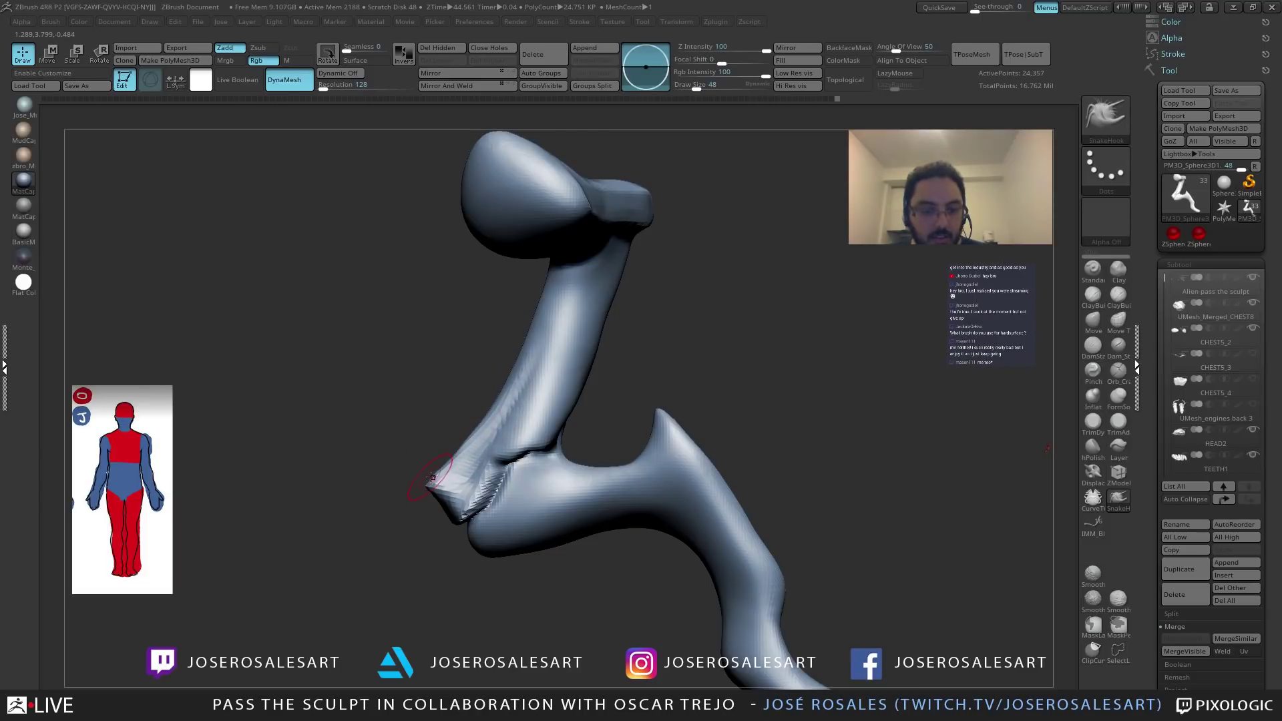
pyautogui.moveTo(496, 410)
pyautogui.mouseDown(button='right')
pyautogui.moveTo(526, 411)
pyautogui.moveTo(566, 449)
pyautogui.moveTo(566, 473)
pyautogui.moveTo(488, 460)
pyautogui.moveTo(467, 391)
pyautogui.moveTo(427, 334)
pyautogui.mouseUp(button='right')
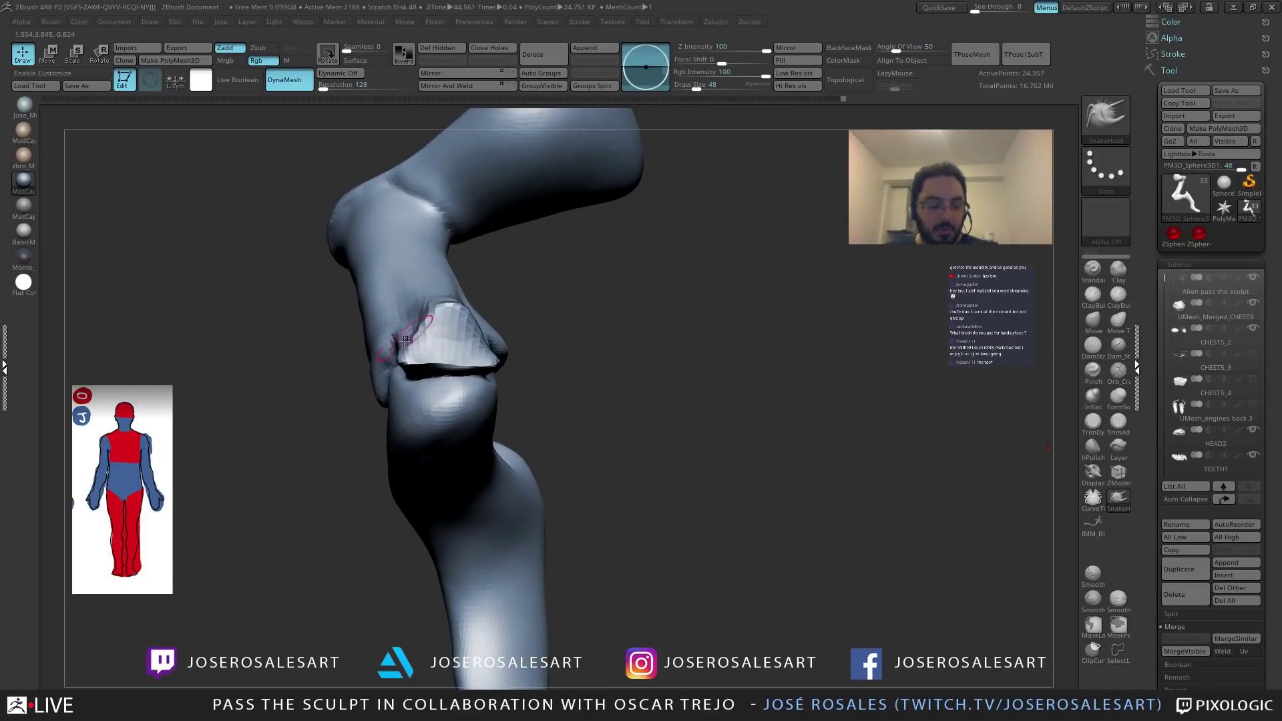
# Flatten the planes of the protruding elbow tip and the segment's outer face with TrimDynamic.
pyautogui.press('b')
pyautogui.press('t')
pyautogui.press('d')
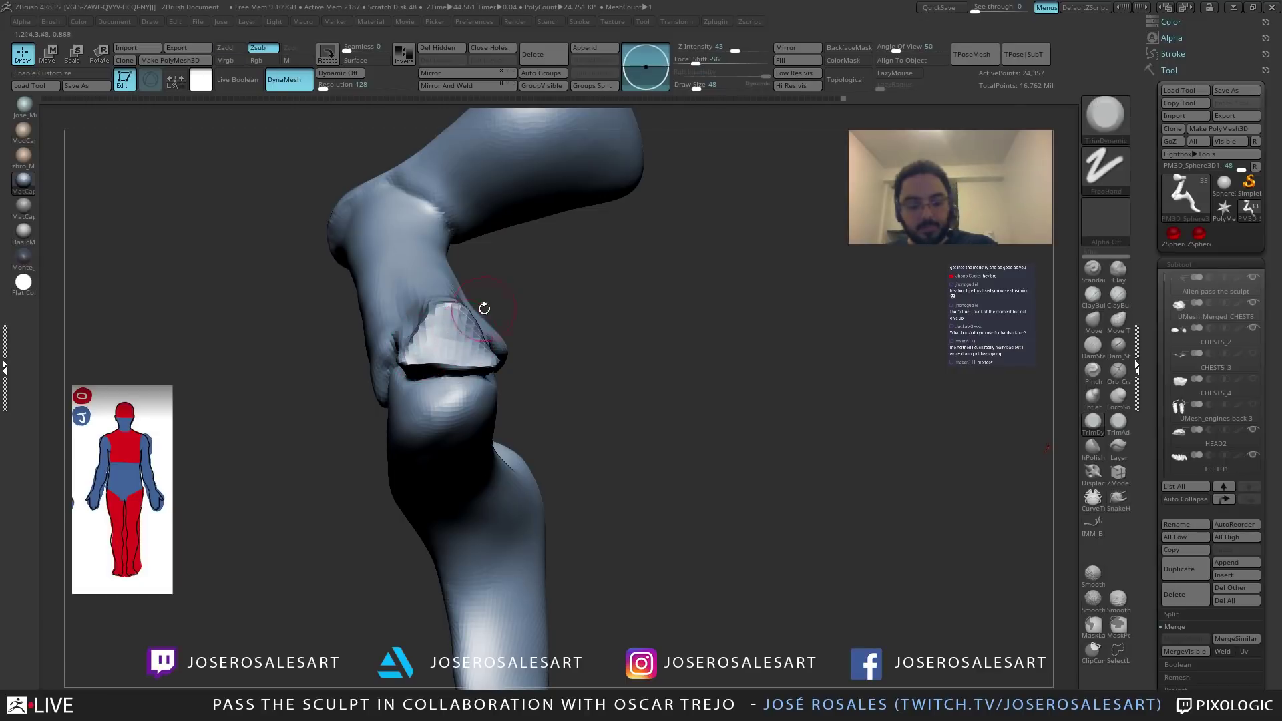
pyautogui.moveTo(500, 317); pyautogui.dragTo(435, 338, button='right')
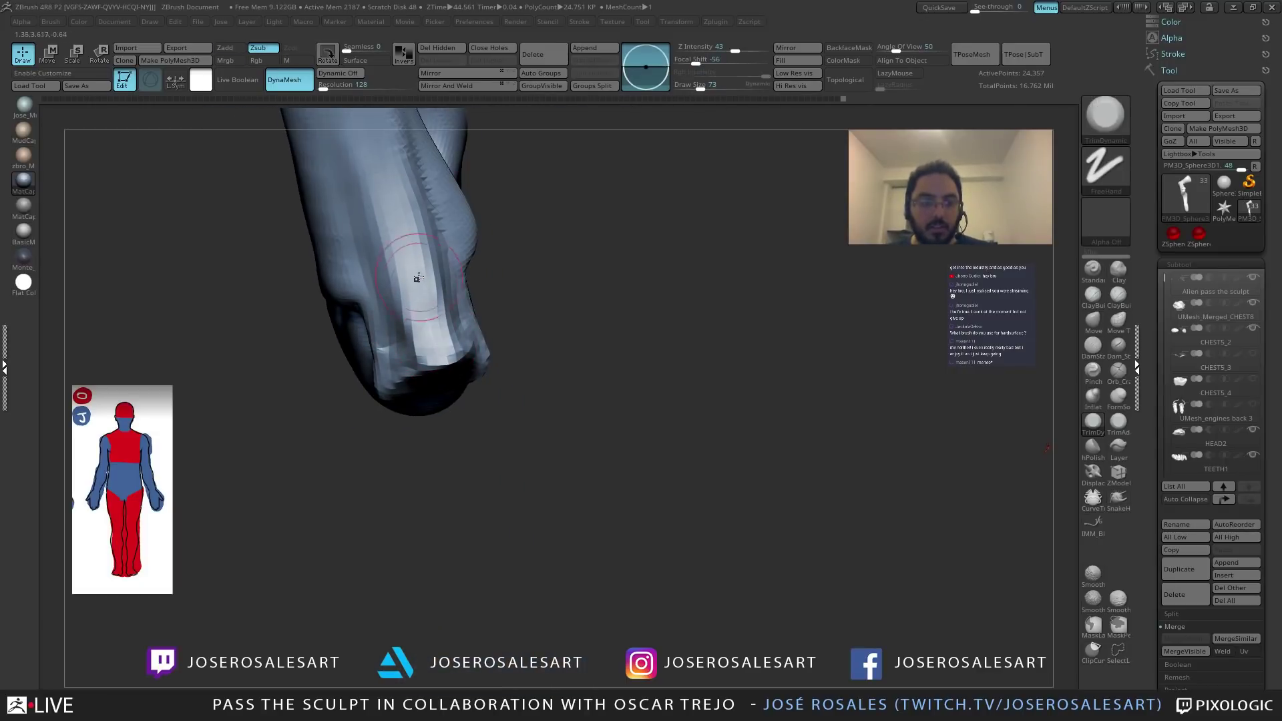
pyautogui.moveTo(417, 263); pyautogui.dragTo(408, 285, button='right')
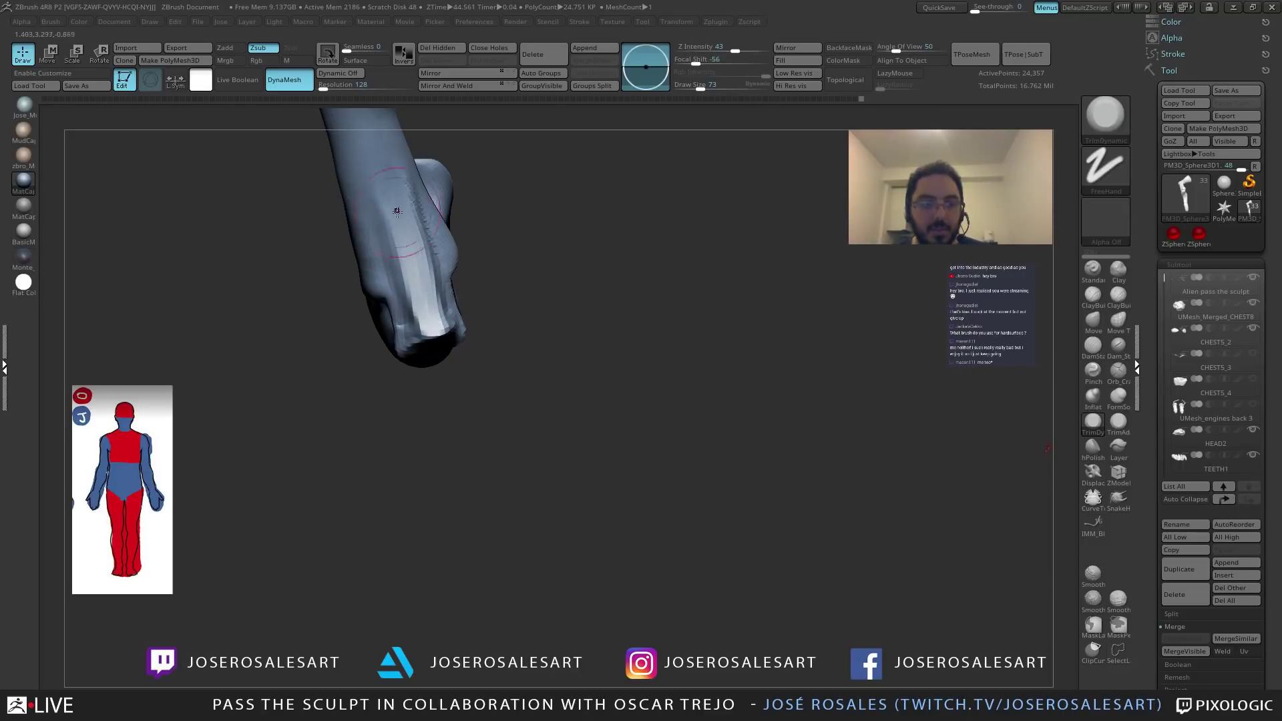
pyautogui.moveTo(425, 294)
pyautogui.mouseDown(button='right')
pyautogui.moveTo(414, 189)
pyautogui.moveTo(434, 258)
pyautogui.moveTo(498, 229)
pyautogui.mouseUp(button='right')
pyautogui.moveTo(497, 229)
pyautogui.keyDown('alt'); pyautogui.mouseDown(button='right')
pyautogui.moveTo(502, 366)
pyautogui.moveTo(307, 336)
pyautogui.moveTo(423, 353)
pyautogui.moveTo(391, 320)
pyautogui.moveTo(387, 372)
pyautogui.moveTo(338, 284)
pyautogui.mouseUp(button='right'); pyautogui.keyUp('alt')
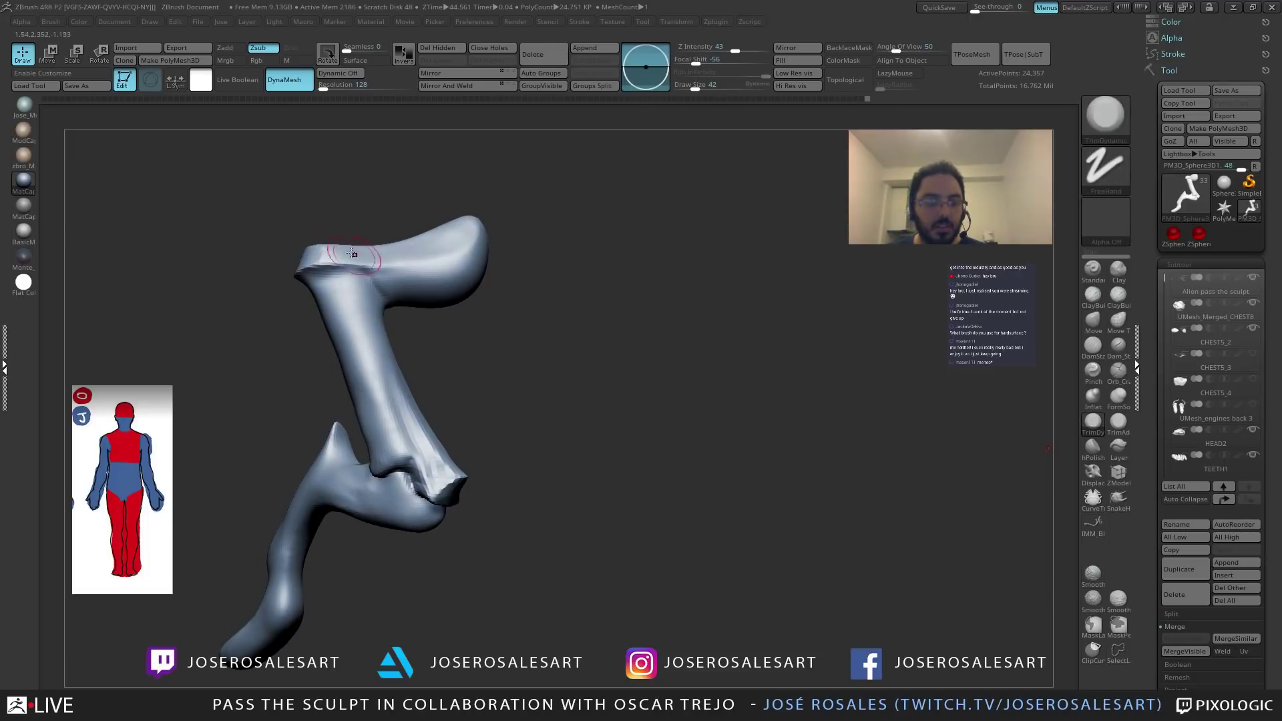
# Carve a crease under the collar where the middle segment meets the upper segment with DamStandard.
pyautogui.press('b')
pyautogui.press('d')
pyautogui.press('s')
pyautogui.moveTo(341, 358)
pyautogui.keyDown('ctrl'); pyautogui.mouseDown(button='right')
pyautogui.moveTo(343, 250)
pyautogui.moveTo(239, 277)
pyautogui.moveTo(194, 304)
pyautogui.moveTo(294, 275)
pyautogui.moveTo(276, 276)
pyautogui.moveTo(350, 295)
pyautogui.moveTo(310, 315)
pyautogui.moveTo(338, 267)
pyautogui.moveTo(279, 313)
pyautogui.moveTo(398, 366)
pyautogui.moveTo(465, 333)
pyautogui.moveTo(290, 312)
pyautogui.moveTo(347, 334)
pyautogui.moveTo(303, 334)
pyautogui.mouseUp(button='right'); pyautogui.keyUp('ctrl')
pyautogui.keyDown('ctrl'); pyautogui.keyDown('shift'); pyautogui.click(397, 367); pyautogui.keyUp('shift'); pyautogui.keyUp('ctrl')
pyautogui.keyDown('ctrl'); pyautogui.keyDown('shift'); pyautogui.click(394, 315); pyautogui.keyUp('shift'); pyautogui.keyUp('ctrl')
pyautogui.keyDown('ctrl'); pyautogui.keyDown('shift'); pyautogui.click(291, 312); pyautogui.keyUp('shift'); pyautogui.keyUp('ctrl')
pyautogui.press('b')
pyautogui.press('d')
pyautogui.press('s')
pyautogui.moveTo(233, 435); pyautogui.dragTo(181, 436)
pyautogui.moveTo(230, 429)
pyautogui.mouseDown(button='right')
pyautogui.moveTo(263, 423)
pyautogui.moveTo(251, 425)
pyautogui.moveTo(287, 395)
pyautogui.moveTo(323, 401)
pyautogui.moveTo(336, 420)
pyautogui.moveTo(348, 402)
pyautogui.moveTo(280, 420)
pyautogui.mouseUp(button='right')
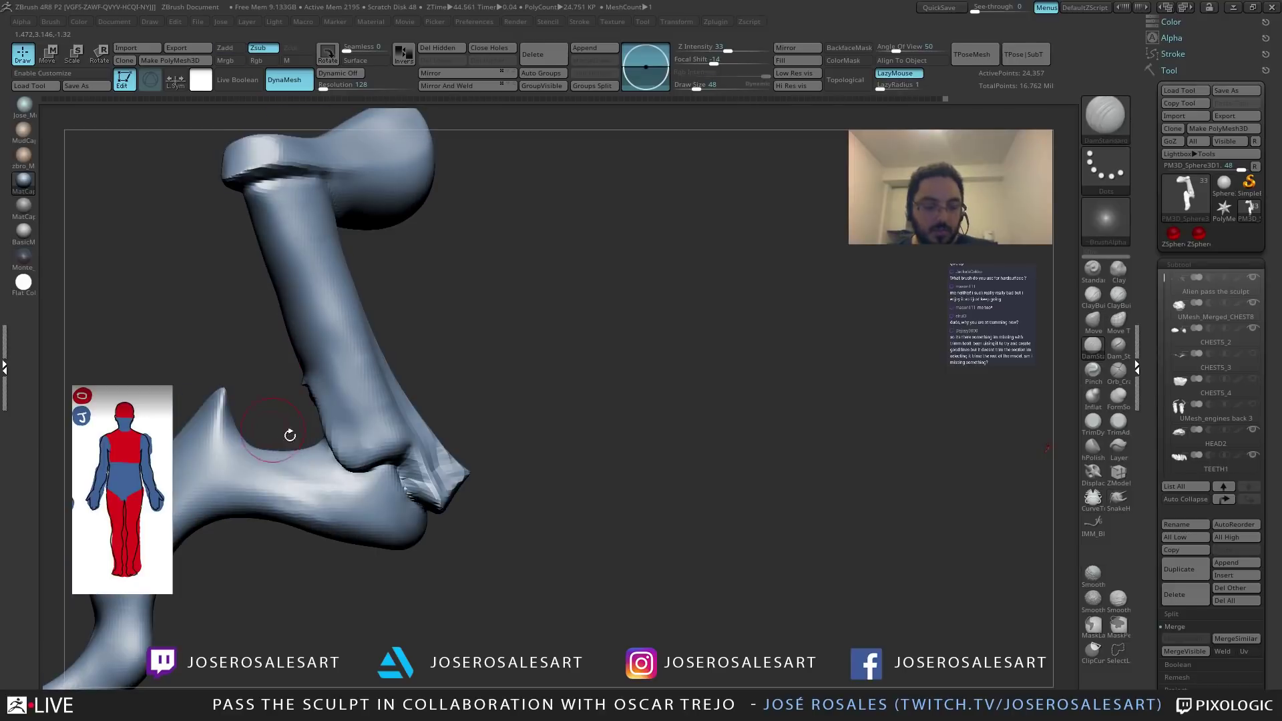
# Pull a flared bulge out of the middle segment's inner side above the elbow with SnakeHook and smooth it.
pyautogui.press('b')
pyautogui.press('s')
pyautogui.press('h')
pyautogui.moveTo(313, 407)
pyautogui.mouseDown()
pyautogui.moveTo(281, 327)
pyautogui.moveTo(273, 350)
pyautogui.mouseUp()
pyautogui.moveTo(287, 407); pyautogui.dragTo(272, 366)
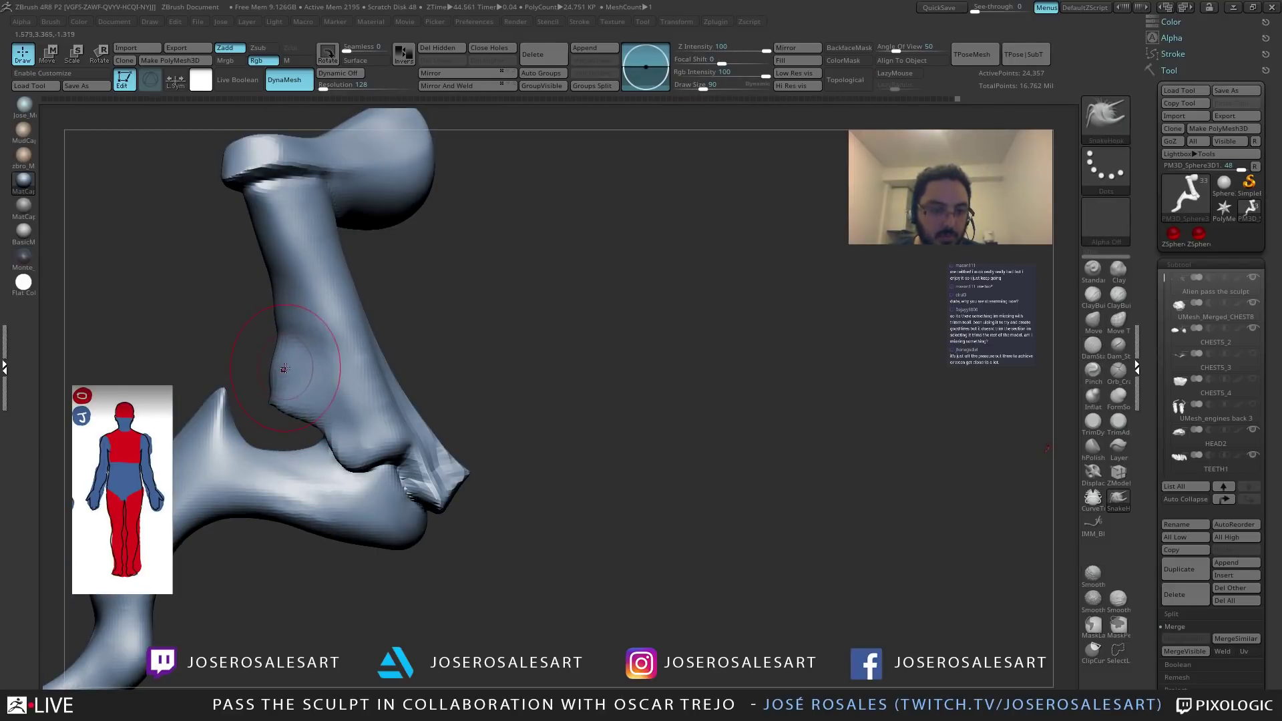
pyautogui.keyDown('shift'); pyautogui.moveTo(284, 367); pyautogui.dragTo(270, 334, button='right'); pyautogui.keyUp('shift')
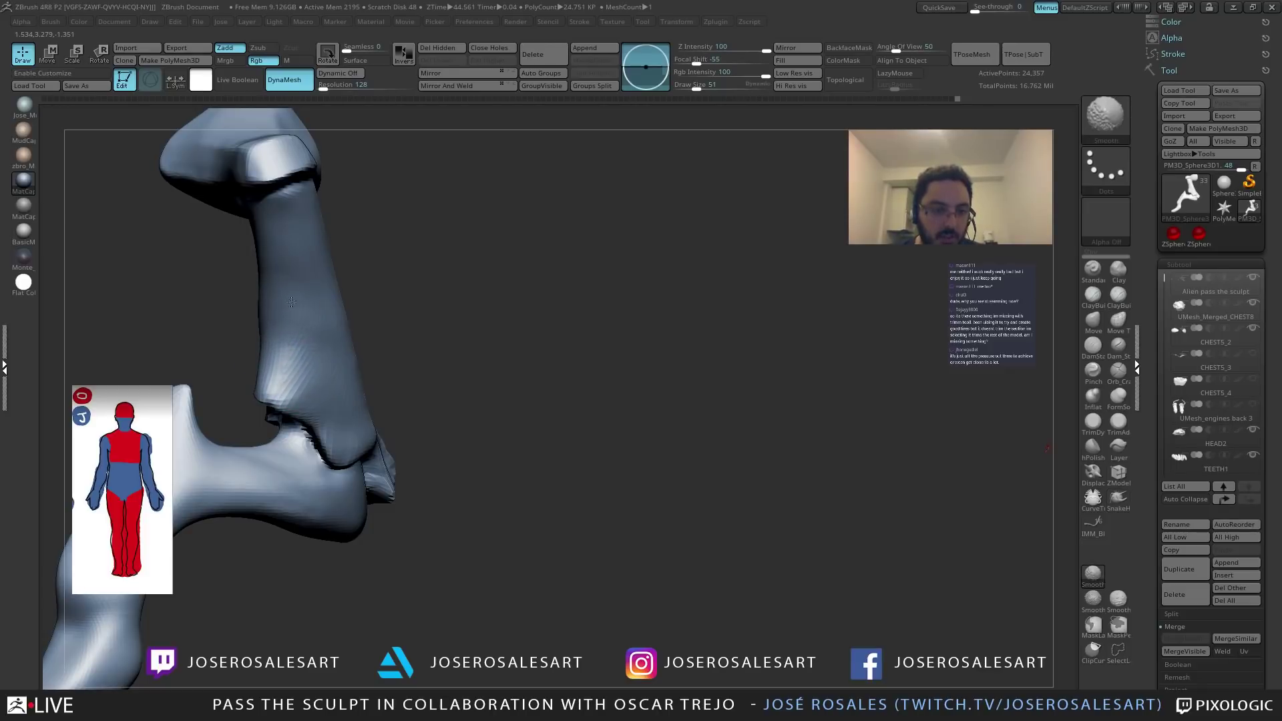
pyautogui.moveTo(323, 374)
pyautogui.mouseDown(button='right')
pyautogui.moveTo(243, 390)
pyautogui.moveTo(212, 343)
pyautogui.moveTo(260, 319)
pyautogui.moveTo(269, 413)
pyautogui.moveTo(238, 398)
pyautogui.moveTo(286, 301)
pyautogui.mouseUp(button='right')
pyautogui.moveTo(281, 390); pyautogui.dragTo(290, 357, button='right')
# Define the flare's inner edges with DamStandard at draw size 51 and smooth the surface above.
pyautogui.press('b')
pyautogui.press('d')
pyautogui.press('s')
pyautogui.moveTo(281, 241); pyautogui.dragTo(299, 331, button='right')
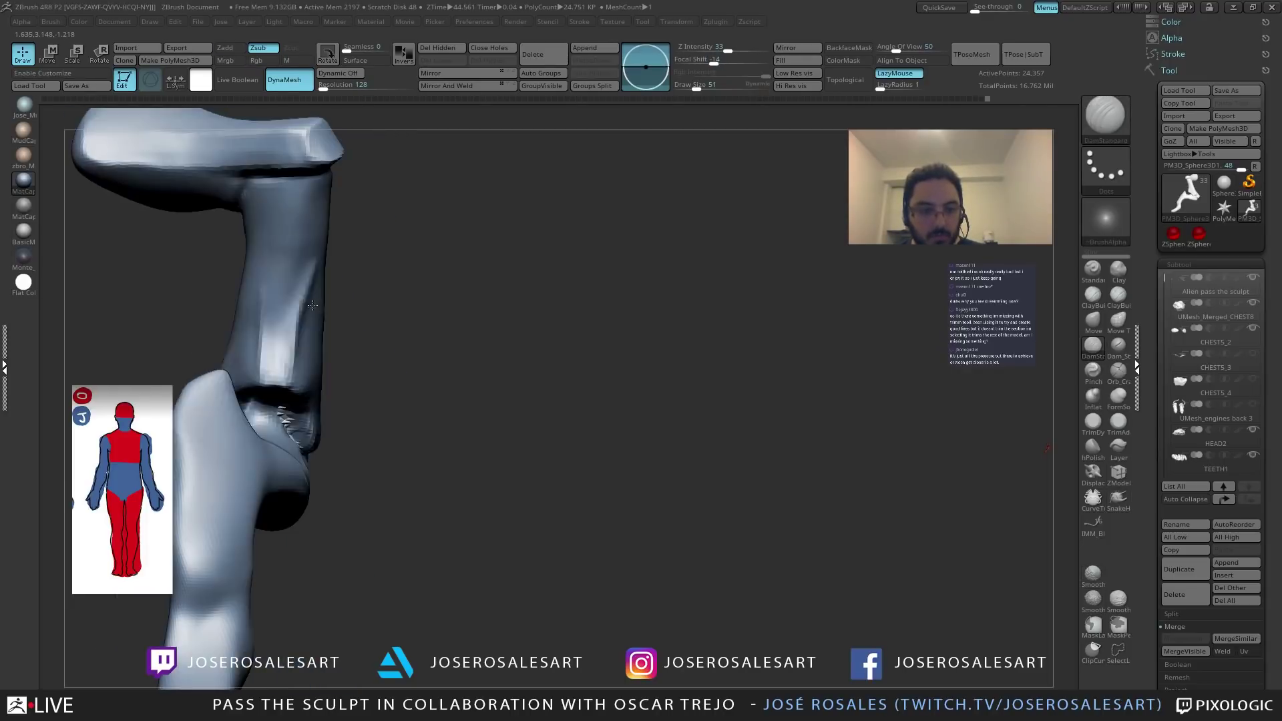
pyautogui.press('shift')
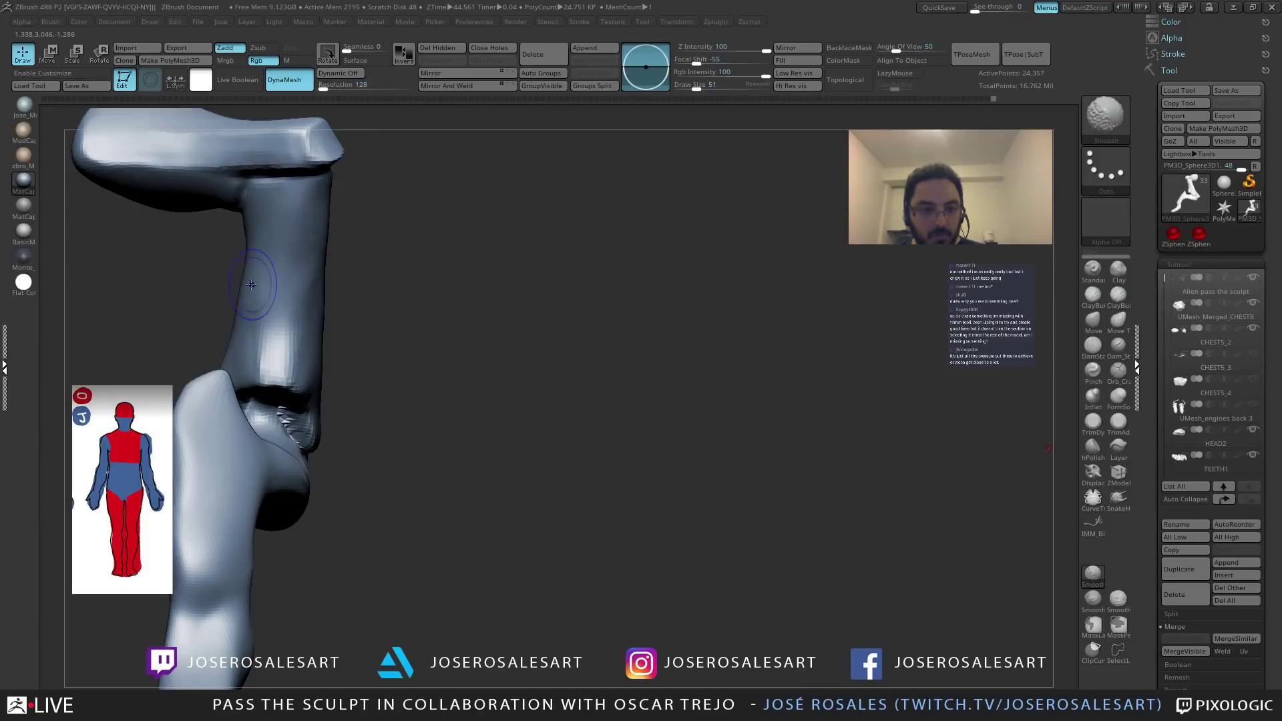
pyautogui.moveTo(243, 307); pyautogui.dragTo(254, 254, button='right')
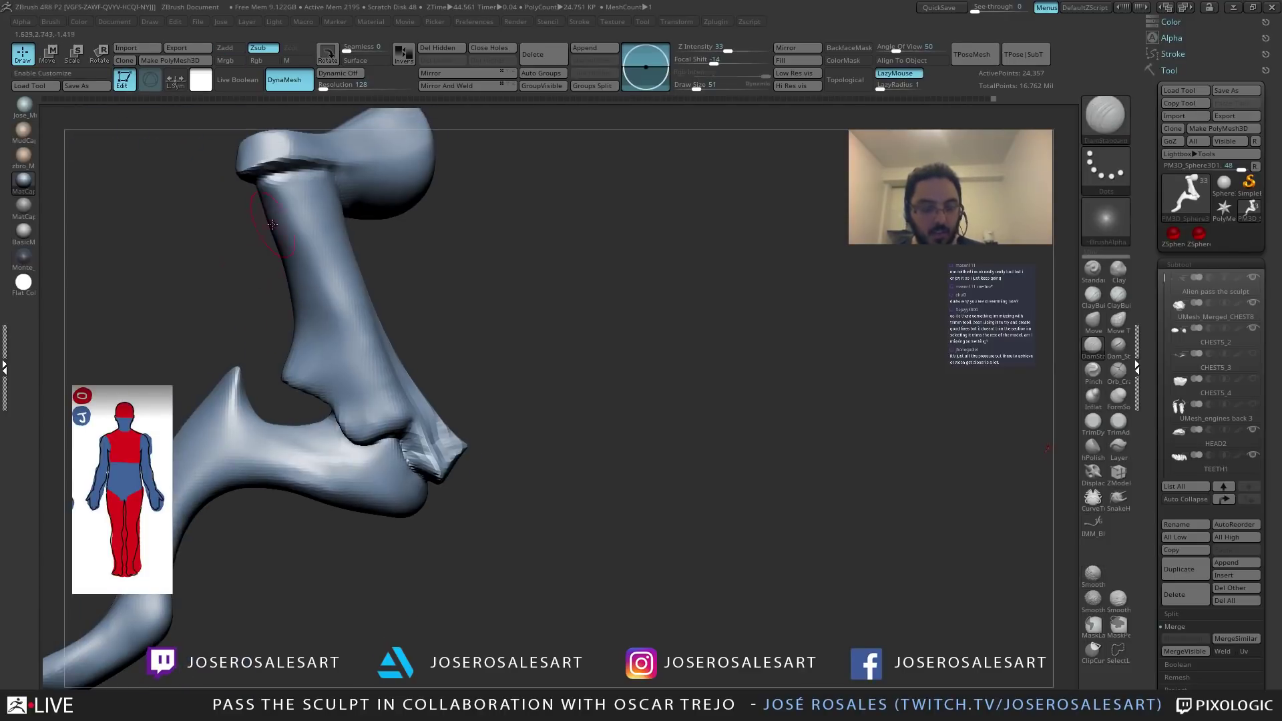
# Sharpen the flare's lower corner and adjust the segment's outline with SnakeHook.
pyautogui.press('b')
pyautogui.press('s')
pyautogui.press('h')
pyautogui.moveTo(301, 354)
pyautogui.mouseDown(button='right')
pyautogui.moveTo(263, 334)
pyautogui.moveTo(279, 347)
pyautogui.mouseUp(button='right')
pyautogui.moveTo(282, 278)
pyautogui.mouseDown(button='right')
pyautogui.moveTo(234, 278)
pyautogui.moveTo(410, 345)
pyautogui.moveTo(394, 381)
pyautogui.mouseUp(button='right')
pyautogui.moveTo(376, 426); pyautogui.dragTo(369, 394, button='right')
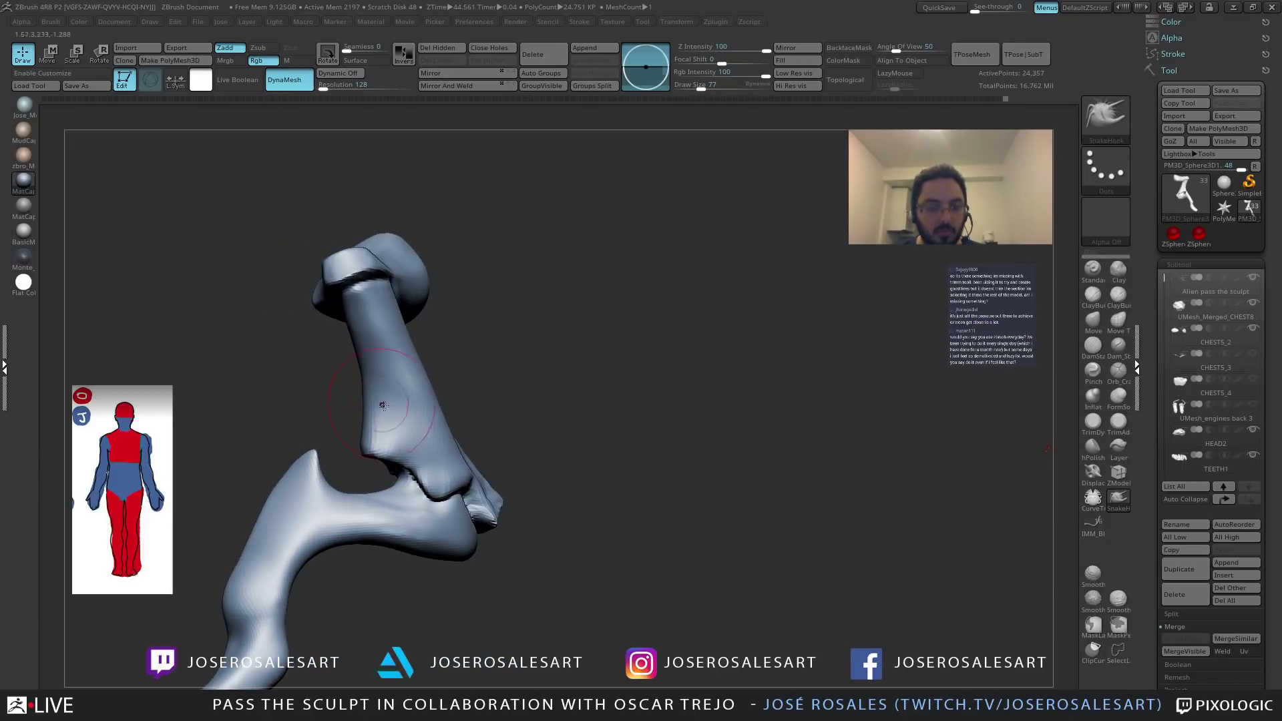
# Carve a short groove from the notch between the flare and elbow end with DamStandard at draw size 19.
pyautogui.press('b')
pyautogui.press('d')
pyautogui.press('s')
pyautogui.moveTo(438, 458)
pyautogui.mouseDown(button='right')
pyautogui.moveTo(434, 350)
pyautogui.moveTo(449, 465)
pyautogui.moveTo(446, 446)
pyautogui.moveTo(412, 441)
pyautogui.moveTo(405, 423)
pyautogui.mouseUp(button='right')
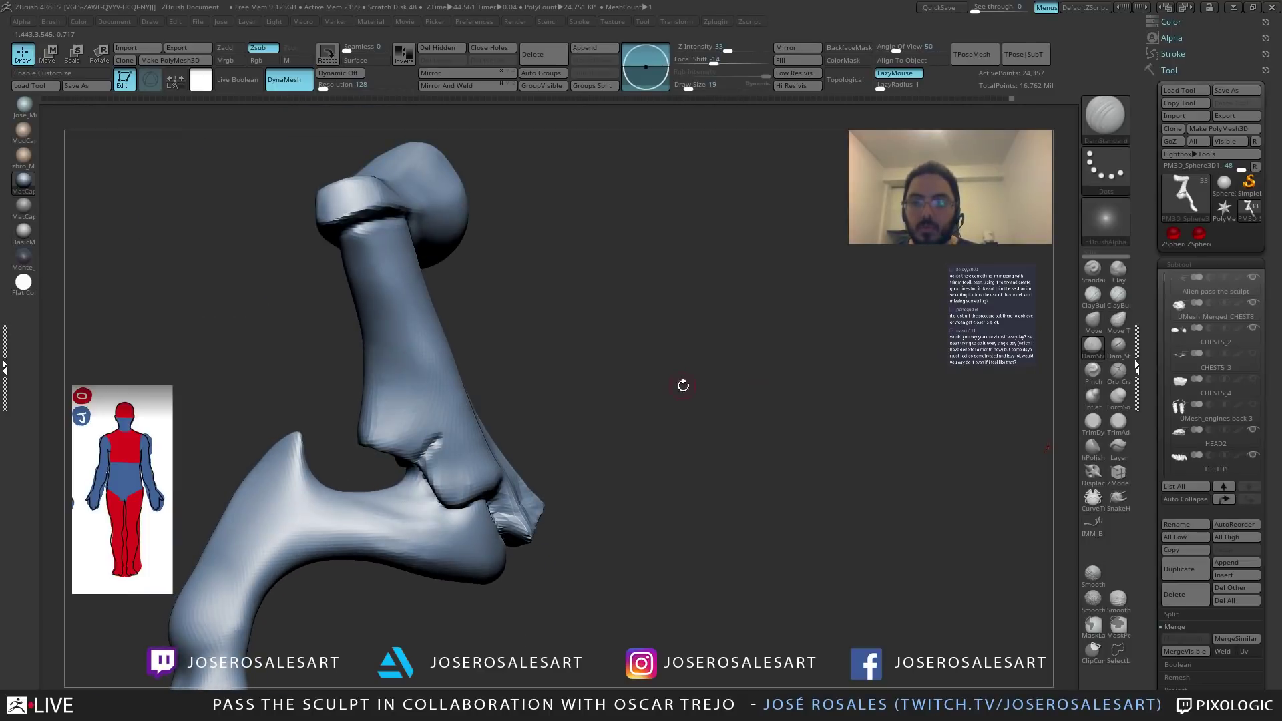
pyautogui.scroll(5, 991, 313)
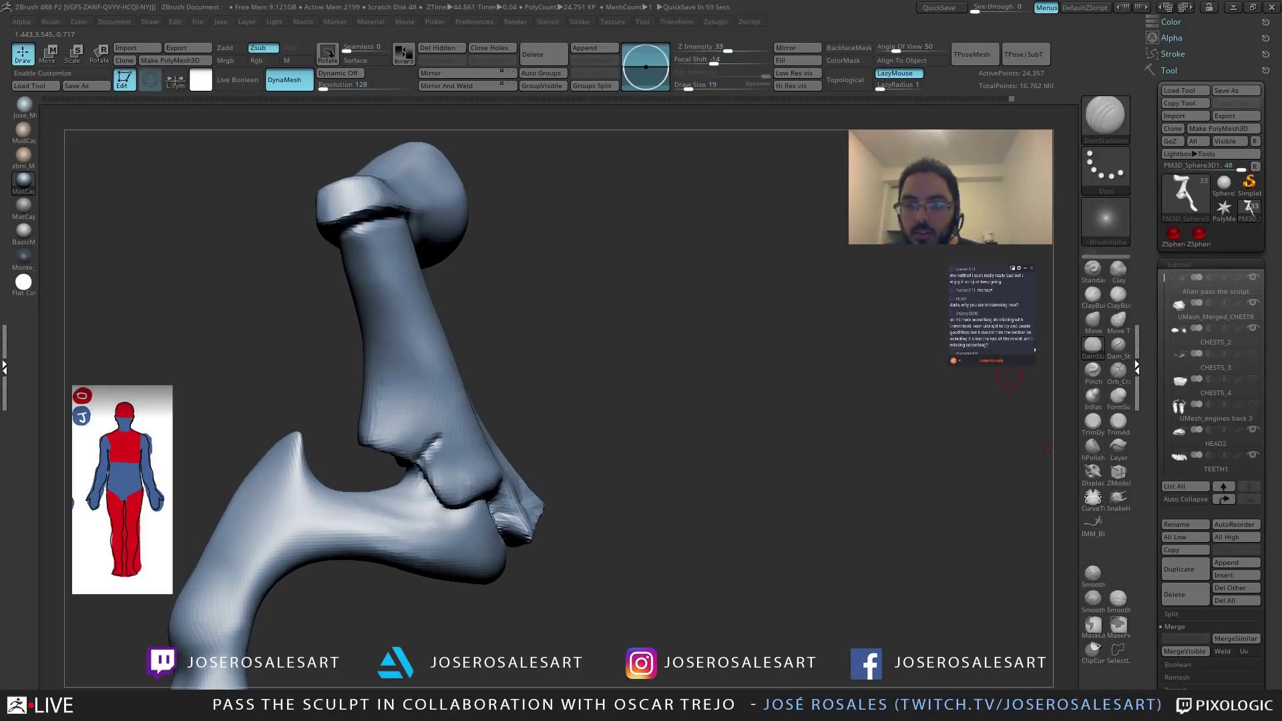
pyautogui.scroll(-1, 991, 313)
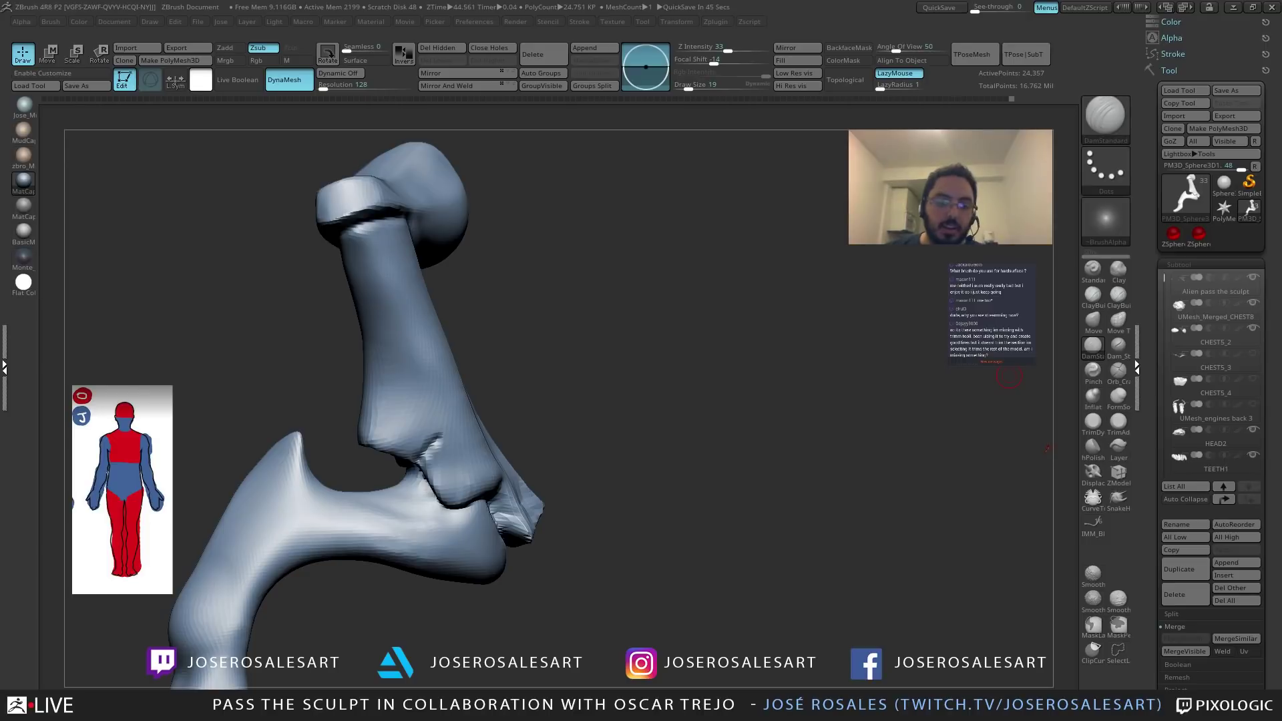
pyautogui.keyDown('alt'); pyautogui.moveTo(1008, 376); pyautogui.dragTo(1022, 454); pyautogui.keyUp('alt')
# Extend the DamStandard groove up and around the flare to outline it as a separate plate.
pyautogui.moveTo(668, 413); pyautogui.dragTo(767, 418)
pyautogui.moveTo(401, 491); pyautogui.dragTo(429, 476)
pyautogui.moveTo(567, 454); pyautogui.dragTo(640, 448)
pyautogui.moveTo(520, 464); pyautogui.dragTo(409, 485)
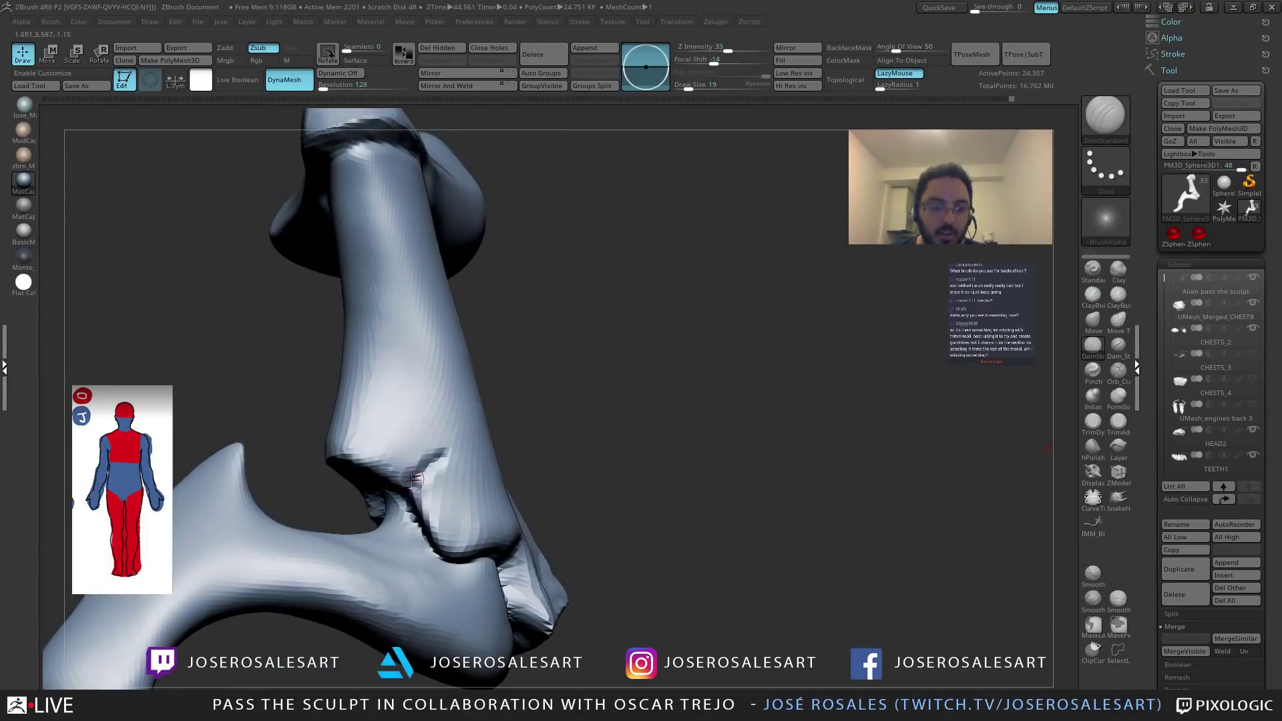
pyautogui.moveTo(451, 424)
pyautogui.mouseDown()
pyautogui.moveTo(424, 394)
pyautogui.moveTo(447, 399)
pyautogui.moveTo(392, 363)
pyautogui.moveTo(473, 353)
pyautogui.mouseUp()
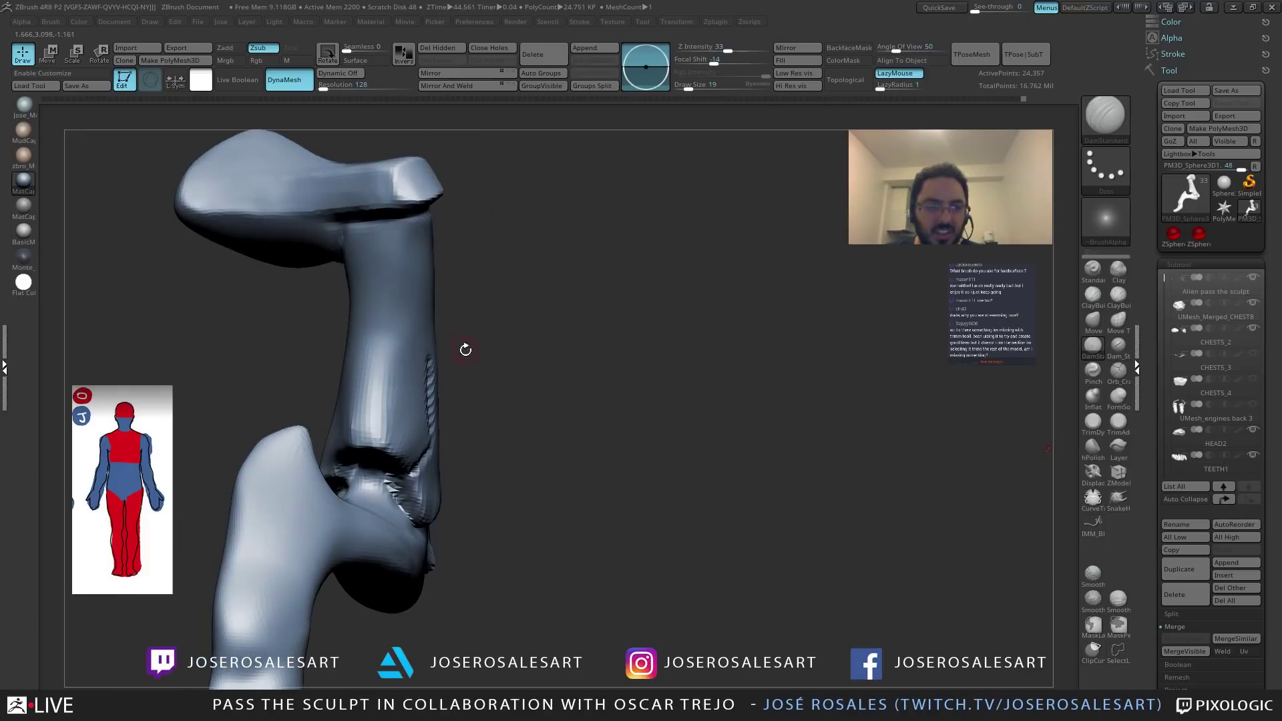
pyautogui.moveTo(401, 333)
pyautogui.mouseDown()
pyautogui.moveTo(352, 339)
pyautogui.moveTo(374, 374)
pyautogui.moveTo(427, 400)
pyautogui.moveTo(319, 462)
pyautogui.moveTo(321, 363)
pyautogui.moveTo(289, 363)
pyautogui.moveTo(395, 414)
pyautogui.mouseUp()
pyautogui.press('space')
pyautogui.moveTo(413, 363)
pyautogui.mouseDown()
pyautogui.moveTo(404, 418)
pyautogui.moveTo(434, 381)
pyautogui.moveTo(554, 397)
pyautogui.mouseUp()
pyautogui.moveTo(366, 399)
pyautogui.mouseDown()
pyautogui.moveTo(376, 437)
pyautogui.moveTo(404, 400)
pyautogui.moveTo(352, 453)
pyautogui.moveTo(334, 427)
pyautogui.moveTo(300, 475)
pyautogui.moveTo(278, 366)
pyautogui.moveTo(215, 307)
pyautogui.mouseUp()
# Pull the outlined plate's lower corner outward with SnakeHook at draw size 58 and smooth its edges.
pyautogui.press('b')
pyautogui.press('s')
pyautogui.press('h')
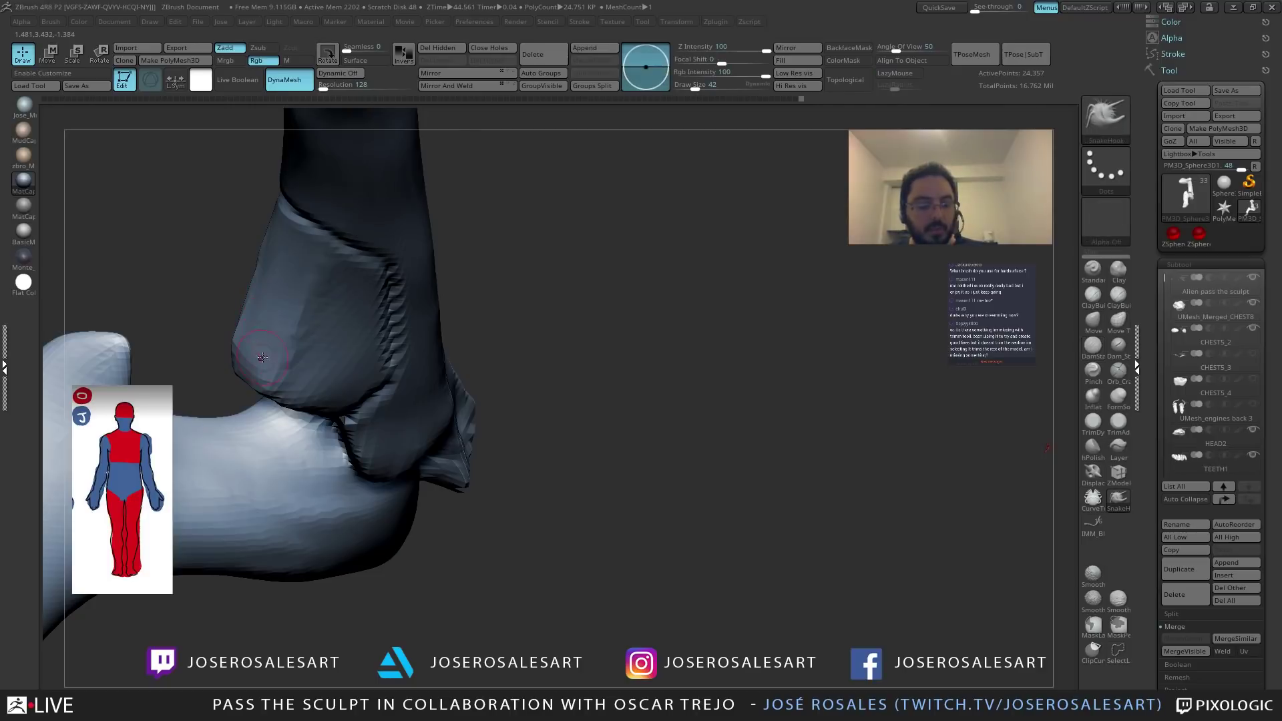
pyautogui.moveTo(223, 359); pyautogui.dragTo(206, 352)
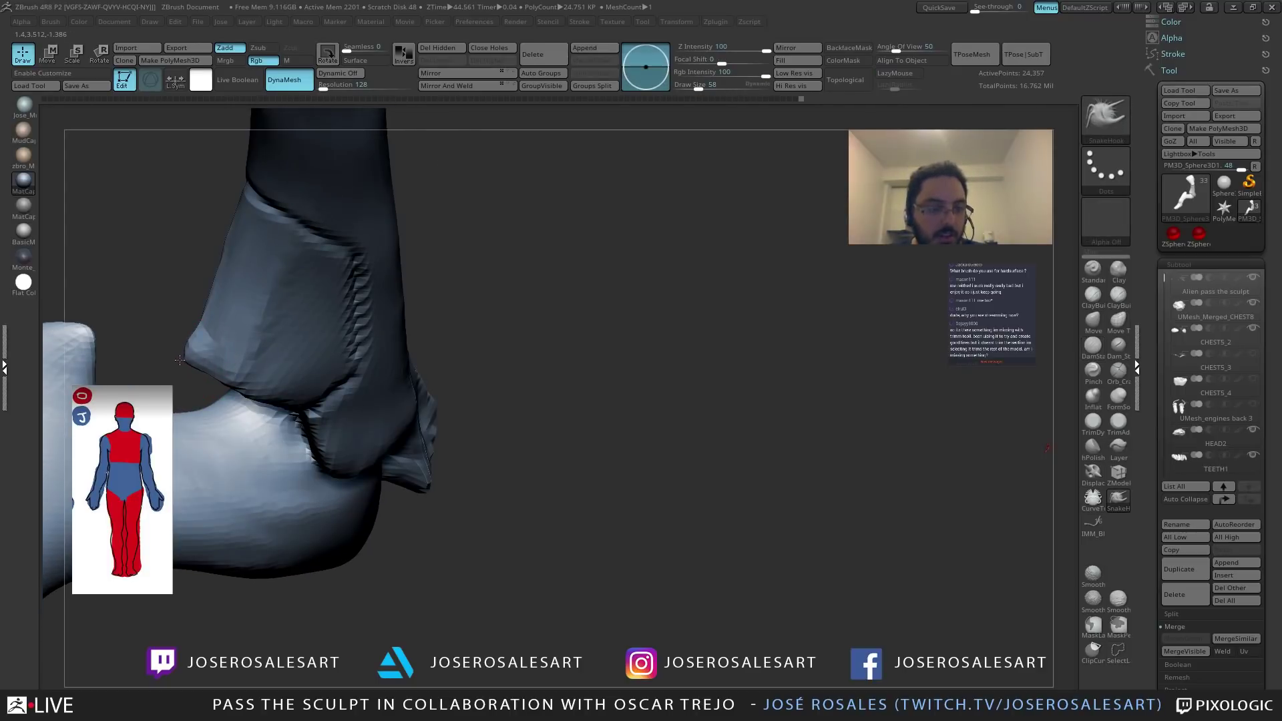
pyautogui.press('shift')
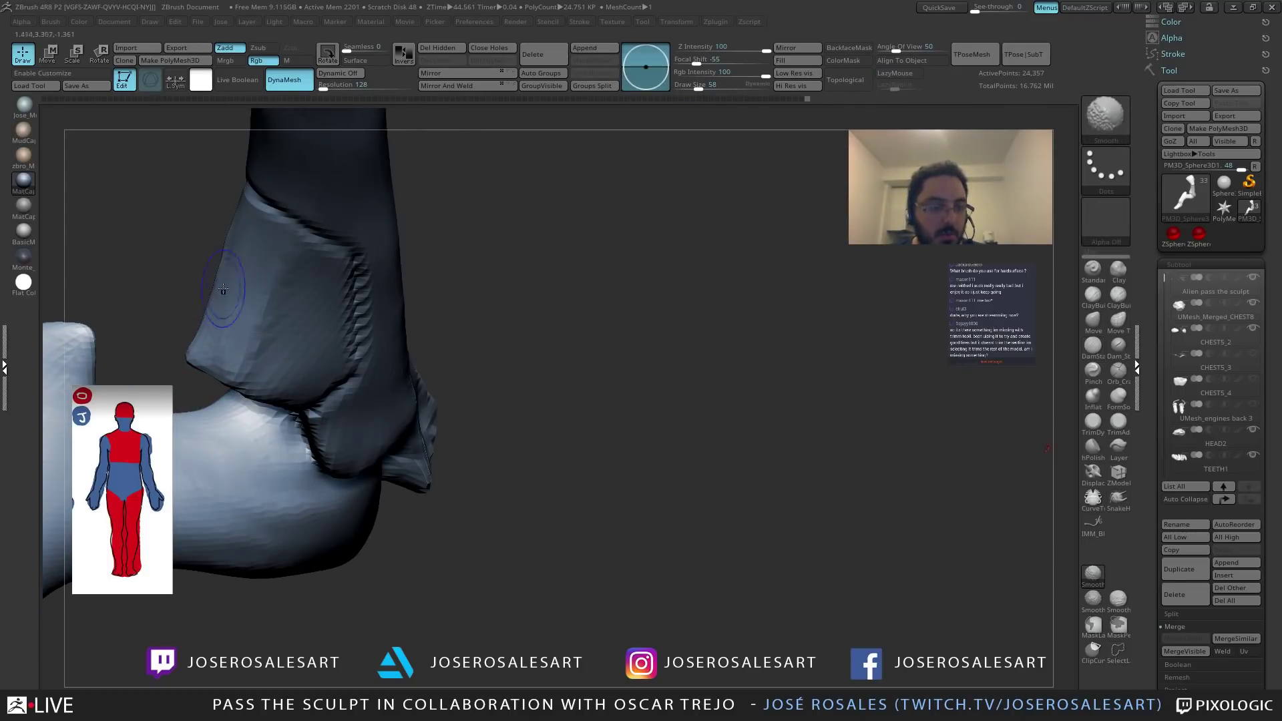
pyautogui.moveTo(217, 364)
pyautogui.mouseDown(button='right')
pyautogui.moveTo(212, 341)
pyautogui.moveTo(274, 441)
pyautogui.moveTo(213, 396)
pyautogui.mouseUp(button='right')
pyautogui.press('shift')
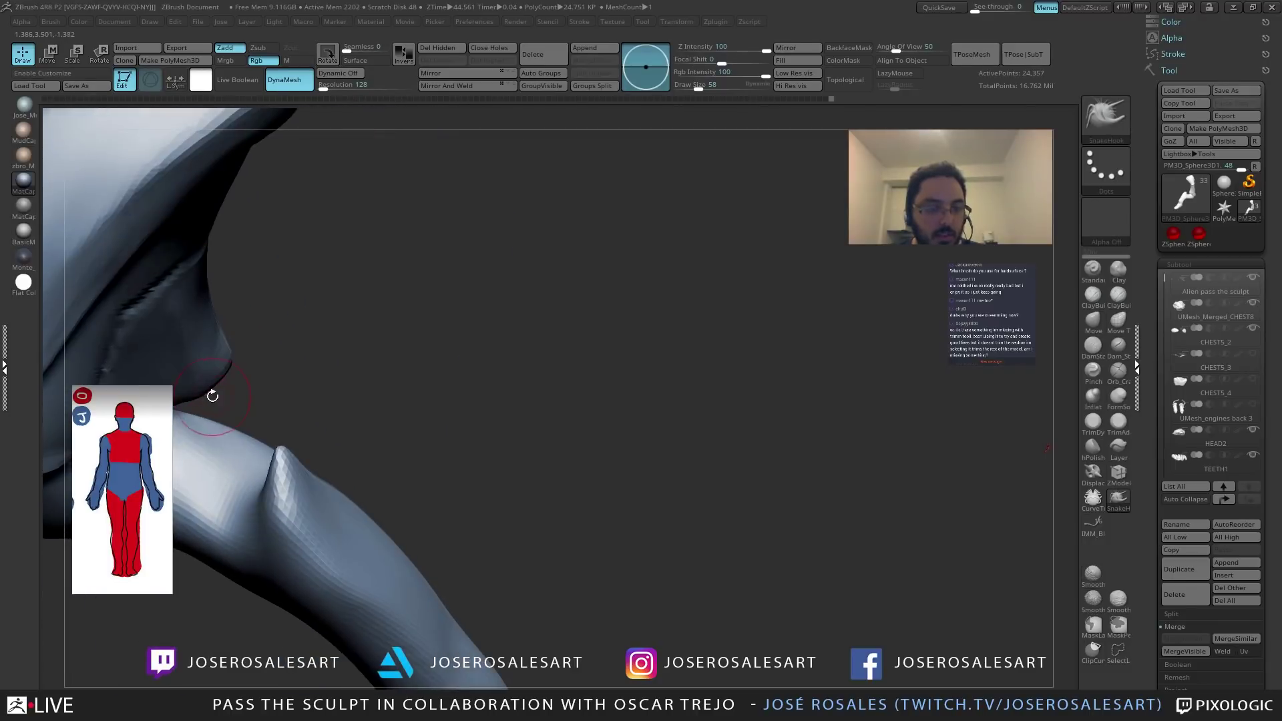
pyautogui.press('shift')
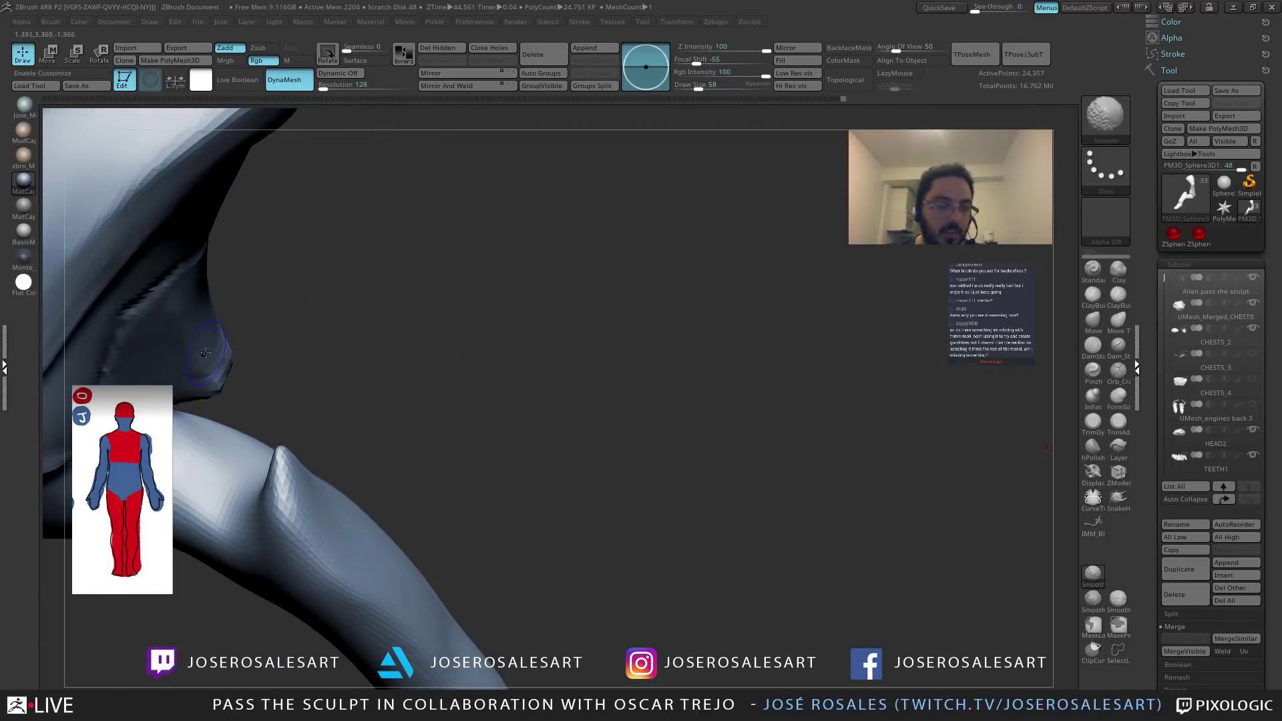
pyautogui.moveTo(205, 339)
pyautogui.mouseDown(button='right')
pyautogui.moveTo(192, 283)
pyautogui.moveTo(399, 271)
pyautogui.mouseUp(button='right')
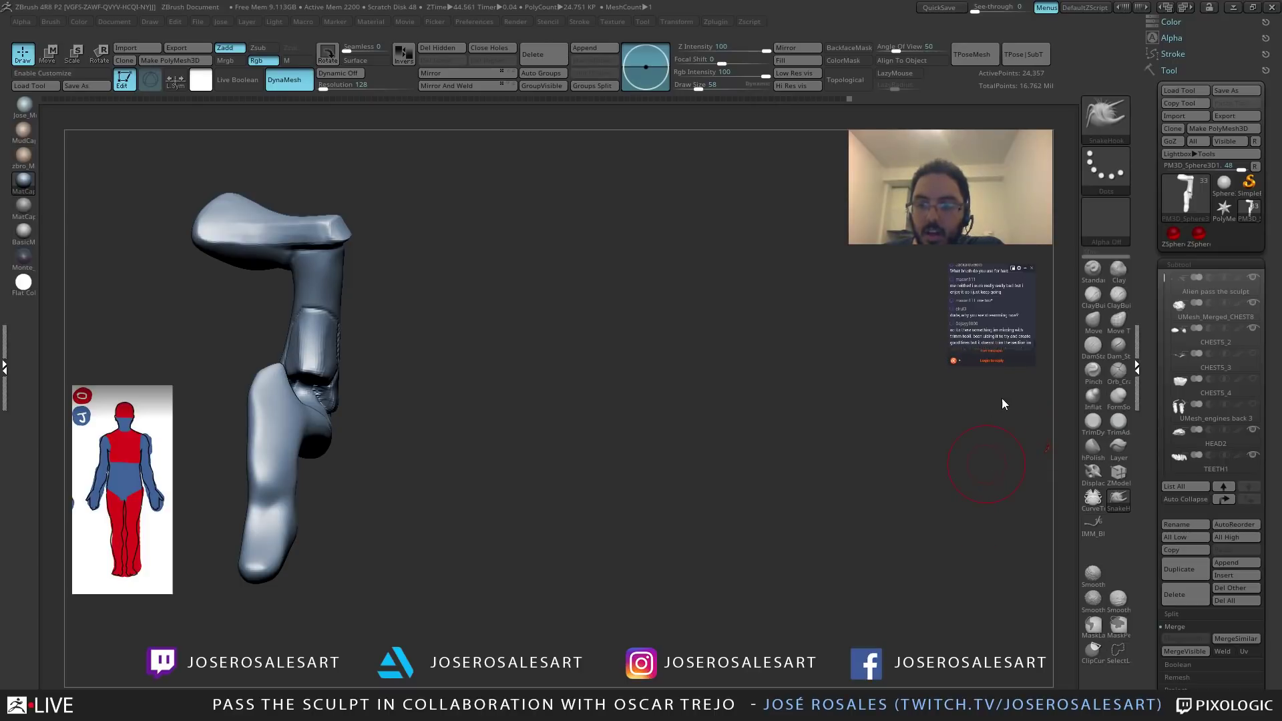
# Adjust the middle segment's flare and elbow end with SnakeHook, starting at draw size 48.
pyautogui.scroll(-3, 1007, 409)
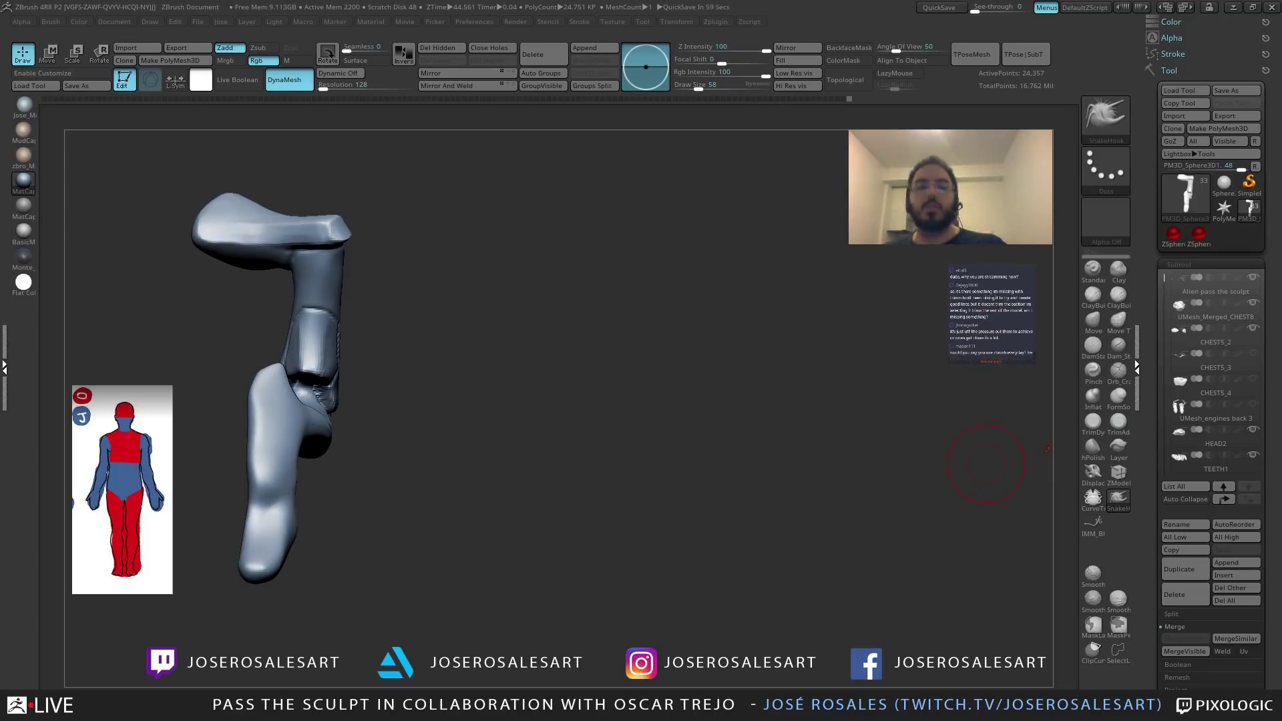
pyautogui.moveTo(521, 401); pyautogui.dragTo(414, 401)
pyautogui.moveTo(407, 321)
pyautogui.keyDown('alt'); pyautogui.mouseDown()
pyautogui.moveTo(426, 363)
pyautogui.moveTo(519, 313)
pyautogui.mouseUp(); pyautogui.keyUp('alt')
pyautogui.press('s')
pyautogui.click(475, 364)
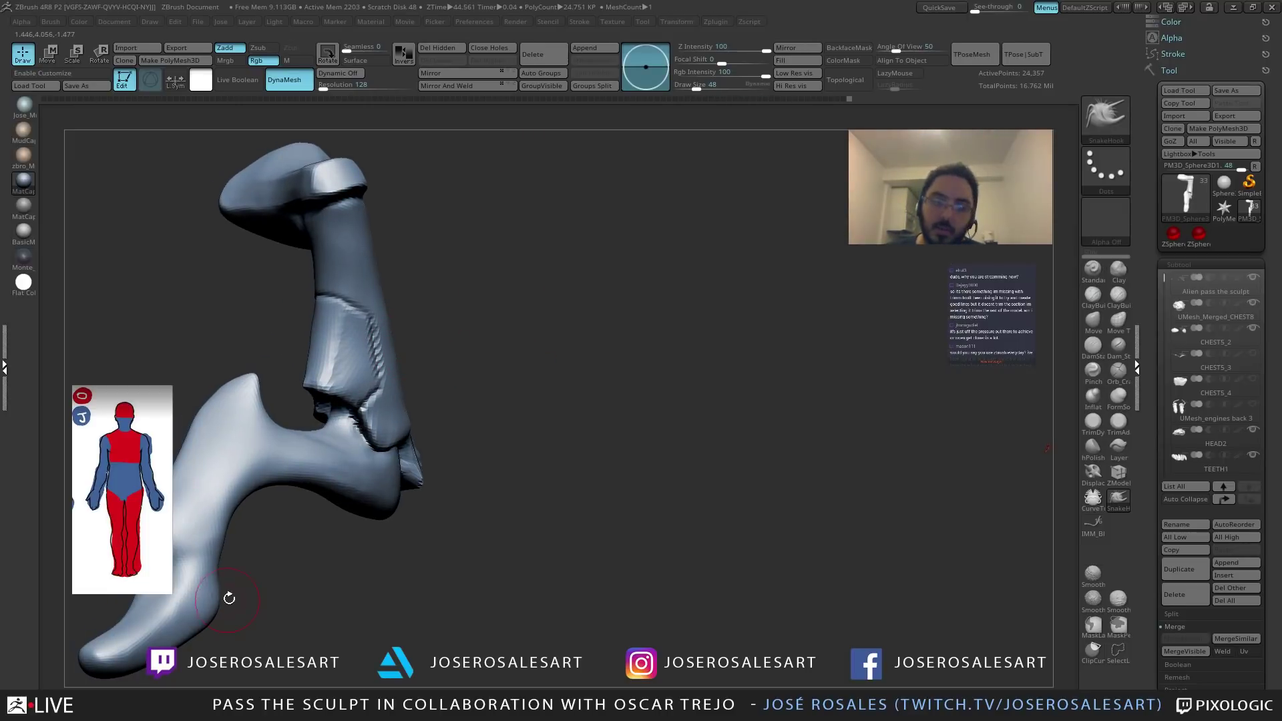
pyautogui.press('s')
pyautogui.moveTo(441, 428)
pyautogui.mouseDown()
pyautogui.moveTo(454, 409)
pyautogui.moveTo(461, 428)
pyautogui.moveTo(485, 424)
pyautogui.mouseUp()
pyautogui.click(427, 411)
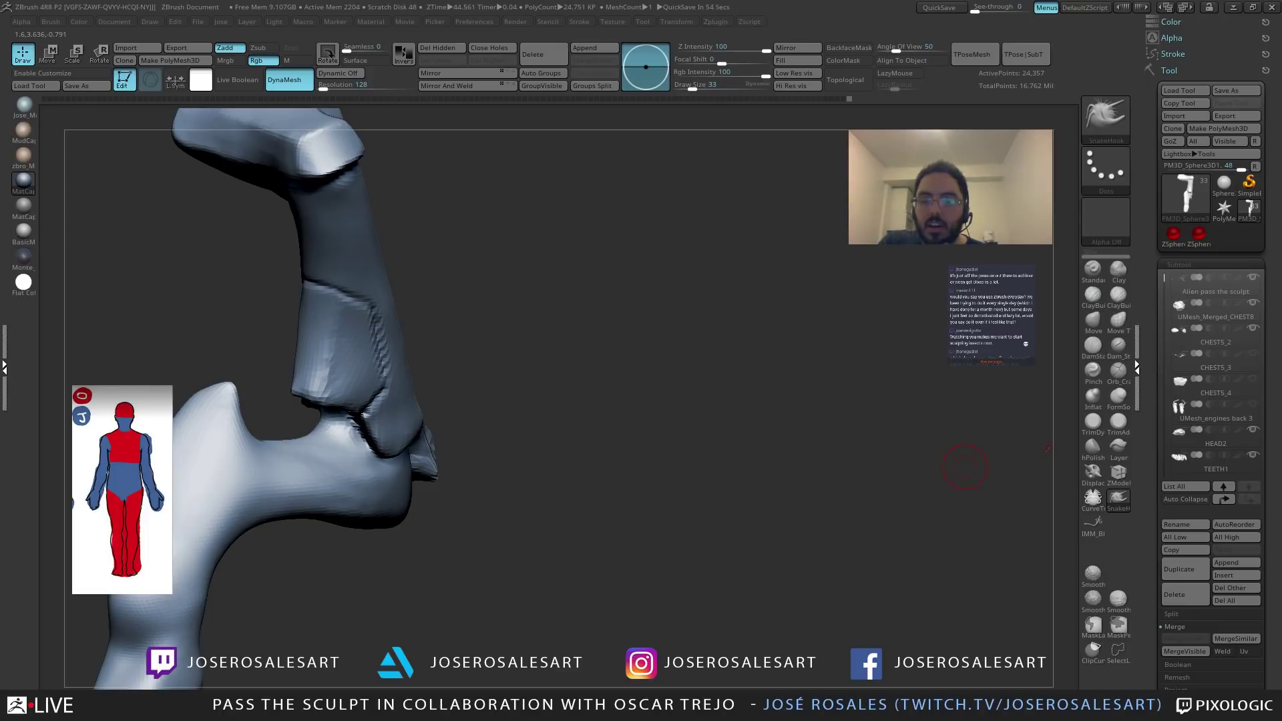
# Refine the middle segment's outline with SnakeHook at draw size 73.
pyautogui.press('s')
pyautogui.moveTo(507, 287)
pyautogui.mouseDown()
pyautogui.moveTo(460, 274)
pyautogui.moveTo(470, 305)
pyautogui.mouseUp()
pyautogui.moveTo(452, 300)
pyautogui.mouseDown()
pyautogui.moveTo(449, 354)
pyautogui.moveTo(467, 333)
pyautogui.mouseUp()
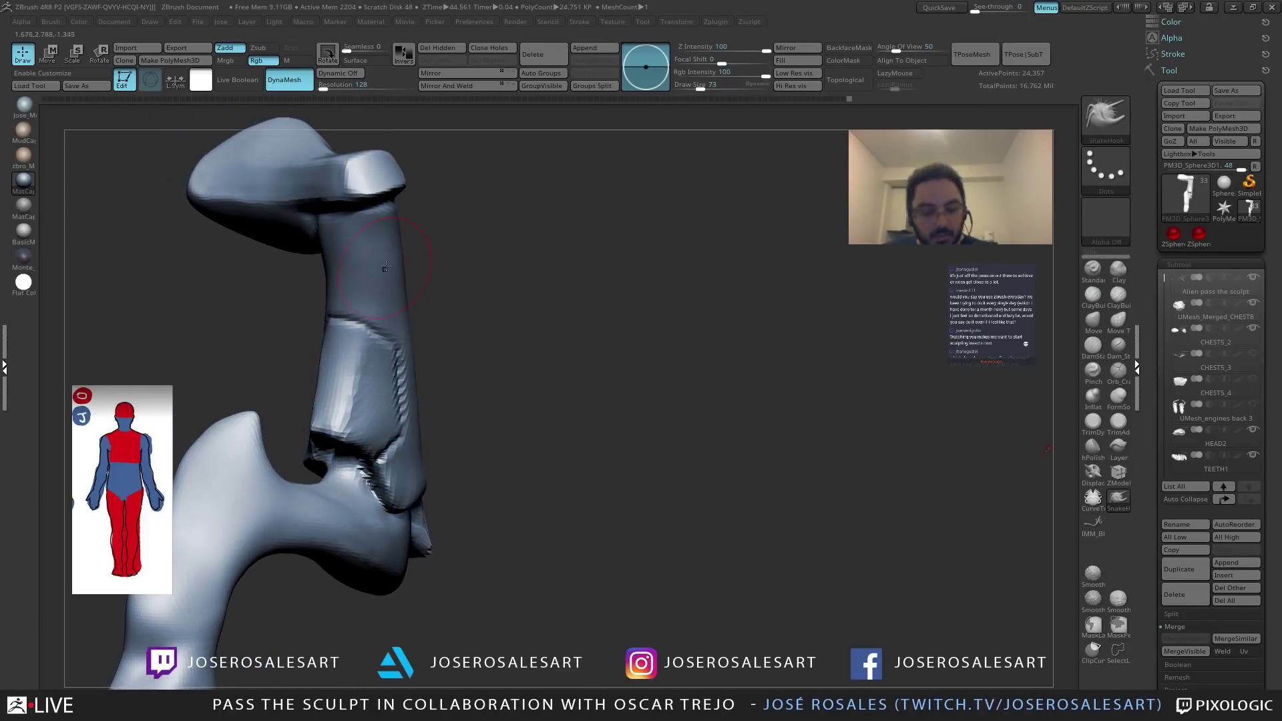
pyautogui.moveTo(294, 360)
pyautogui.mouseDown()
pyautogui.moveTo(317, 353)
pyautogui.moveTo(335, 381)
pyautogui.mouseUp()
pyautogui.moveTo(293, 367)
pyautogui.mouseDown()
pyautogui.moveTo(317, 367)
pyautogui.moveTo(294, 380)
pyautogui.moveTo(334, 361)
pyautogui.moveTo(338, 401)
pyautogui.moveTo(324, 371)
pyautogui.moveTo(374, 364)
pyautogui.moveTo(350, 399)
pyautogui.moveTo(349, 351)
pyautogui.mouseUp()
# Crease the edge of the middle segment's plate on its inner side with DamStandard at draw size 51.
pyautogui.moveTo(349, 352)
pyautogui.mouseDown(button='right')
pyautogui.moveTo(393, 357)
pyautogui.moveTo(366, 383)
pyautogui.moveTo(384, 434)
pyautogui.moveTo(362, 449)
pyautogui.mouseUp(button='right')
pyautogui.press('b')
pyautogui.press('d')
pyautogui.press('s')
pyautogui.press(']')
pyautogui.press(']')
pyautogui.press(']')
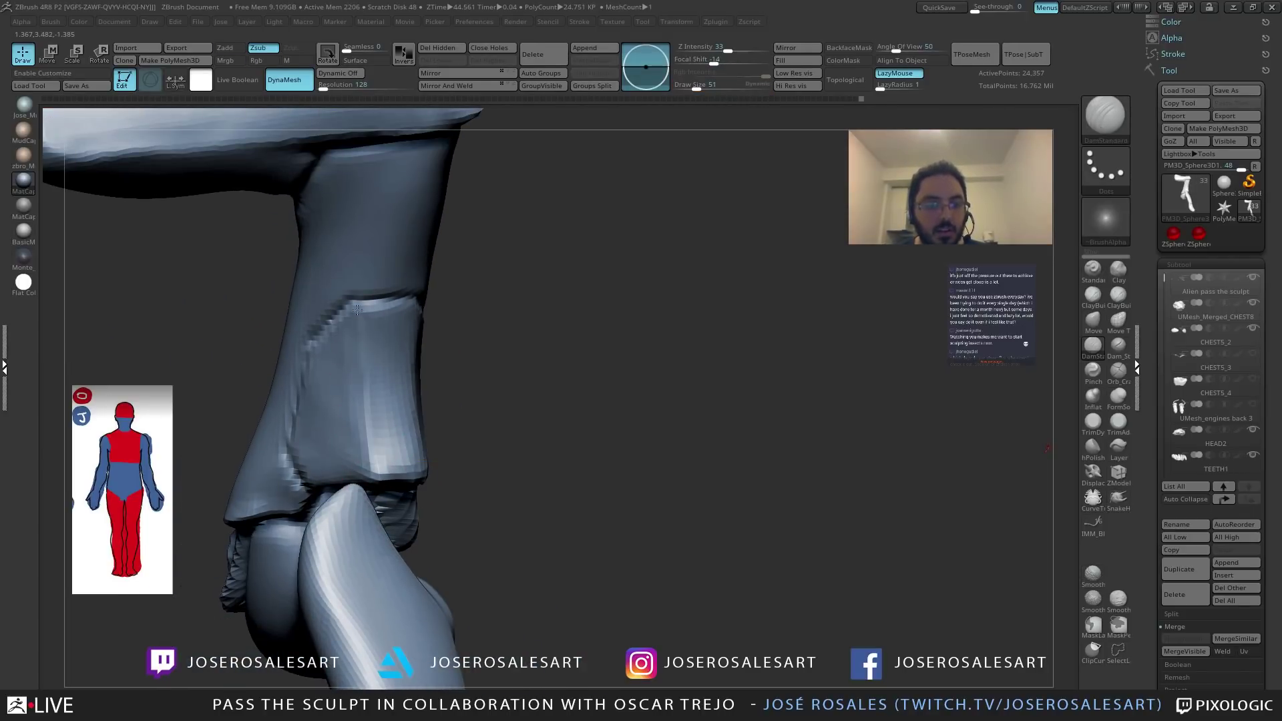
# Sharpen the grooves separating the middle segment's plate from the elbow flare with DamStandard at draw size 39.
pyautogui.moveTo(368, 411)
pyautogui.mouseDown(button='right')
pyautogui.moveTo(397, 433)
pyautogui.moveTo(394, 364)
pyautogui.moveTo(513, 384)
pyautogui.mouseUp(button='right')
pyautogui.moveTo(380, 356)
pyautogui.keyDown('ctrl'); pyautogui.mouseDown(button='right')
pyautogui.moveTo(399, 350)
pyautogui.moveTo(353, 327)
pyautogui.moveTo(375, 313)
pyautogui.moveTo(365, 330)
pyautogui.mouseUp(button='right'); pyautogui.keyUp('ctrl')
pyautogui.keyDown('alt'); pyautogui.moveTo(337, 327); pyautogui.dragTo(309, 352); pyautogui.keyUp('alt')
pyautogui.moveTo(267, 460); pyautogui.dragTo(361, 323, button='right')
pyautogui.moveTo(361, 323); pyautogui.dragTo(451, 343)
pyautogui.moveTo(412, 302)
pyautogui.mouseDown(button='right')
pyautogui.moveTo(422, 351)
pyautogui.moveTo(435, 345)
pyautogui.mouseUp(button='right')
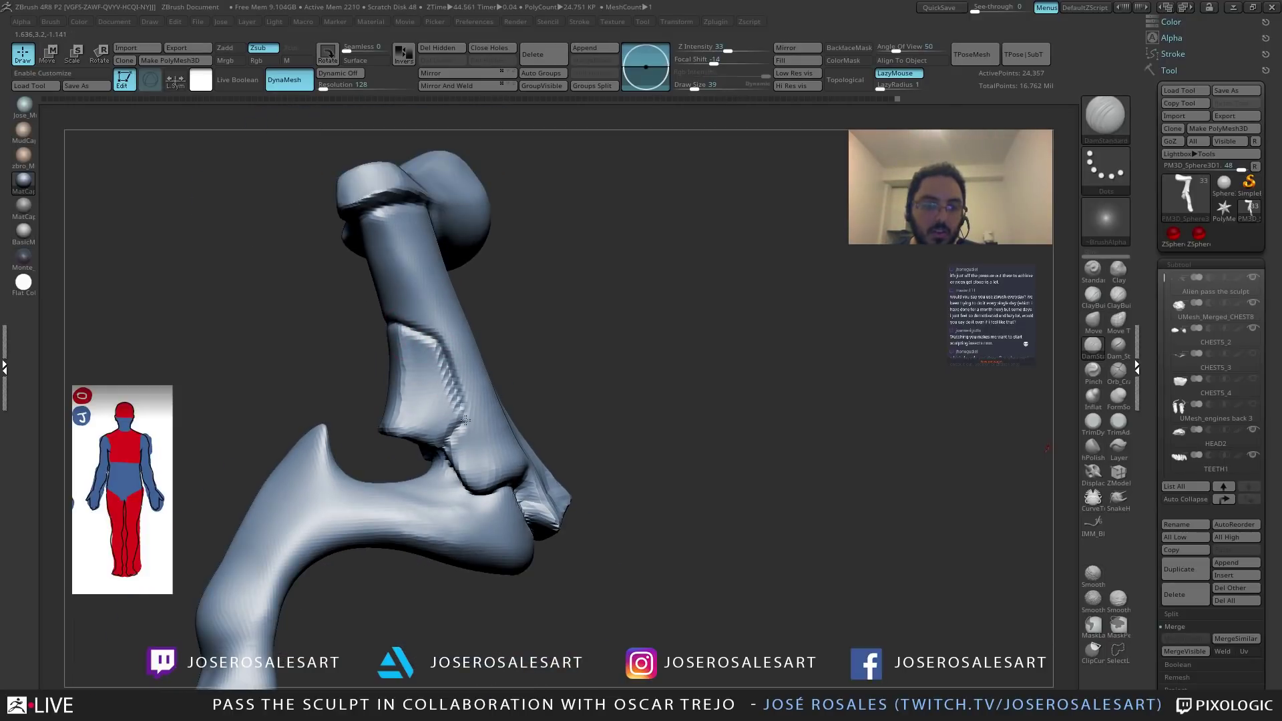
# Carve lengthwise creases down the back of the middle segment toward the elbow tip with DamStandard at draw size 39, and smooth them.
pyautogui.moveTo(440, 446)
pyautogui.mouseDown(button='right')
pyautogui.moveTo(507, 426)
pyautogui.moveTo(463, 420)
pyautogui.moveTo(467, 444)
pyautogui.moveTo(460, 420)
pyautogui.moveTo(488, 434)
pyautogui.moveTo(524, 417)
pyautogui.moveTo(475, 443)
pyautogui.moveTo(509, 484)
pyautogui.moveTo(450, 339)
pyautogui.mouseUp(button='right')
pyautogui.press('c')
pyautogui.press('[')
pyautogui.press(']')
pyautogui.press(']')
pyautogui.press('b')
pyautogui.press('d')
pyautogui.press('s')
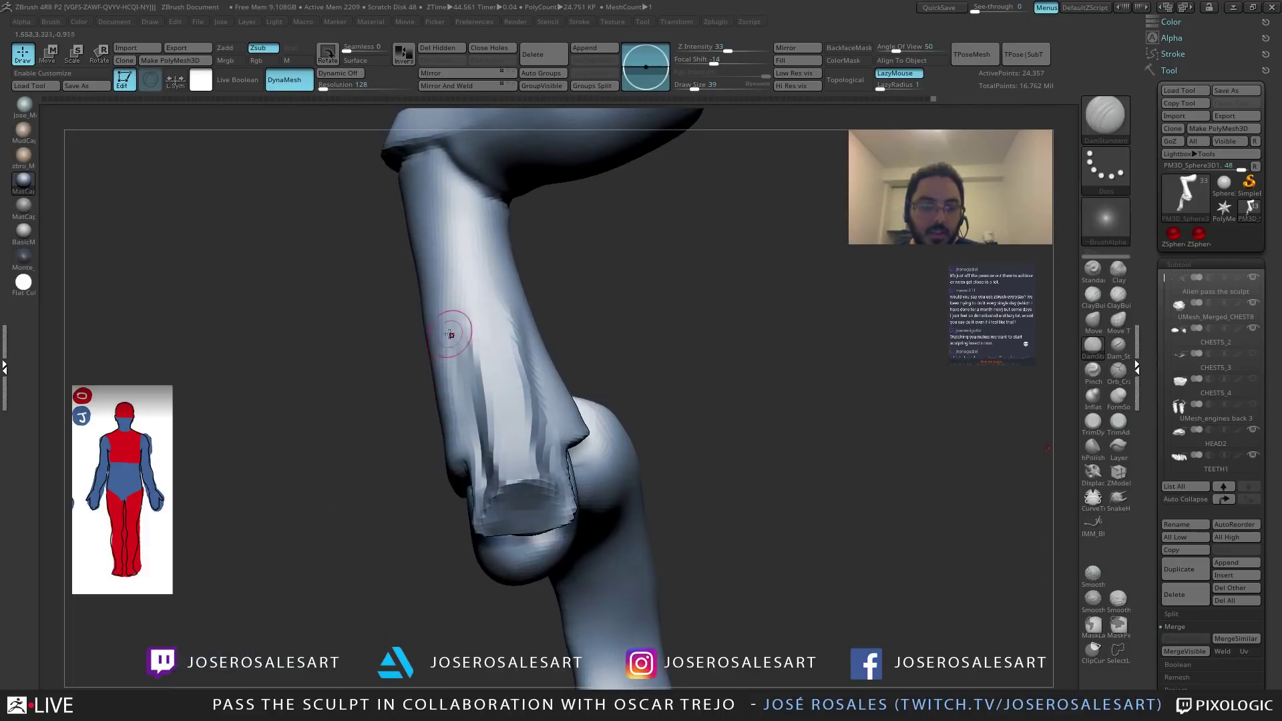
pyautogui.moveTo(472, 454)
pyautogui.mouseDown(button='right')
pyautogui.moveTo(491, 480)
pyautogui.moveTo(527, 467)
pyautogui.moveTo(488, 415)
pyautogui.moveTo(512, 358)
pyautogui.moveTo(597, 428)
pyautogui.moveTo(569, 398)
pyautogui.moveTo(580, 427)
pyautogui.moveTo(565, 457)
pyautogui.moveTo(552, 406)
pyautogui.moveTo(575, 412)
pyautogui.moveTo(570, 383)
pyautogui.moveTo(522, 422)
pyautogui.moveTo(530, 304)
pyautogui.mouseUp(button='right')
pyautogui.press('shift')
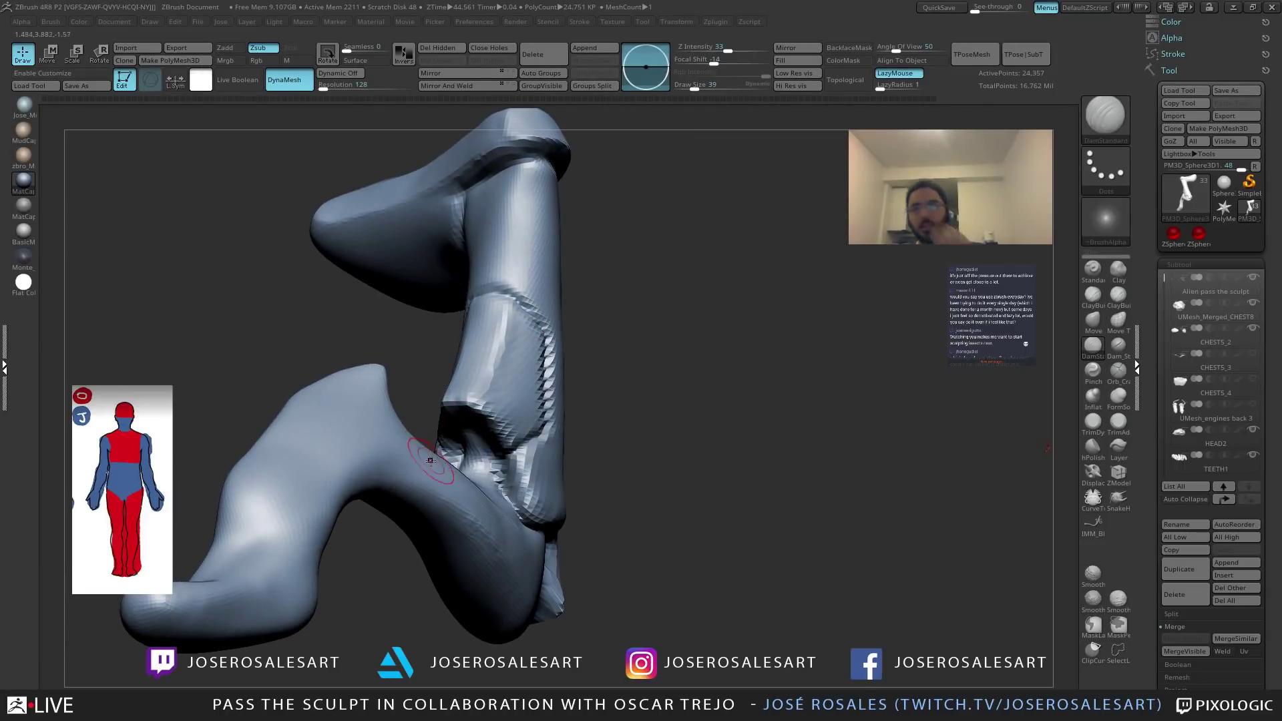
# Build up a raised ridge down the lower segment from its pointed upper end with ClayBuildup at draw size 36.
pyautogui.moveTo(382, 445)
pyautogui.mouseDown(button='right')
pyautogui.moveTo(509, 452)
pyautogui.moveTo(400, 409)
pyautogui.moveTo(548, 391)
pyautogui.moveTo(540, 361)
pyautogui.moveTo(573, 383)
pyautogui.moveTo(558, 392)
pyautogui.moveTo(578, 380)
pyautogui.moveTo(566, 379)
pyautogui.moveTo(592, 415)
pyautogui.moveTo(553, 415)
pyautogui.moveTo(567, 355)
pyautogui.moveTo(618, 400)
pyautogui.moveTo(660, 323)
pyautogui.mouseUp(button='right')
pyautogui.press('b')
pyautogui.press('c')
pyautogui.press('b')
pyautogui.press('[')
pyautogui.press('[')
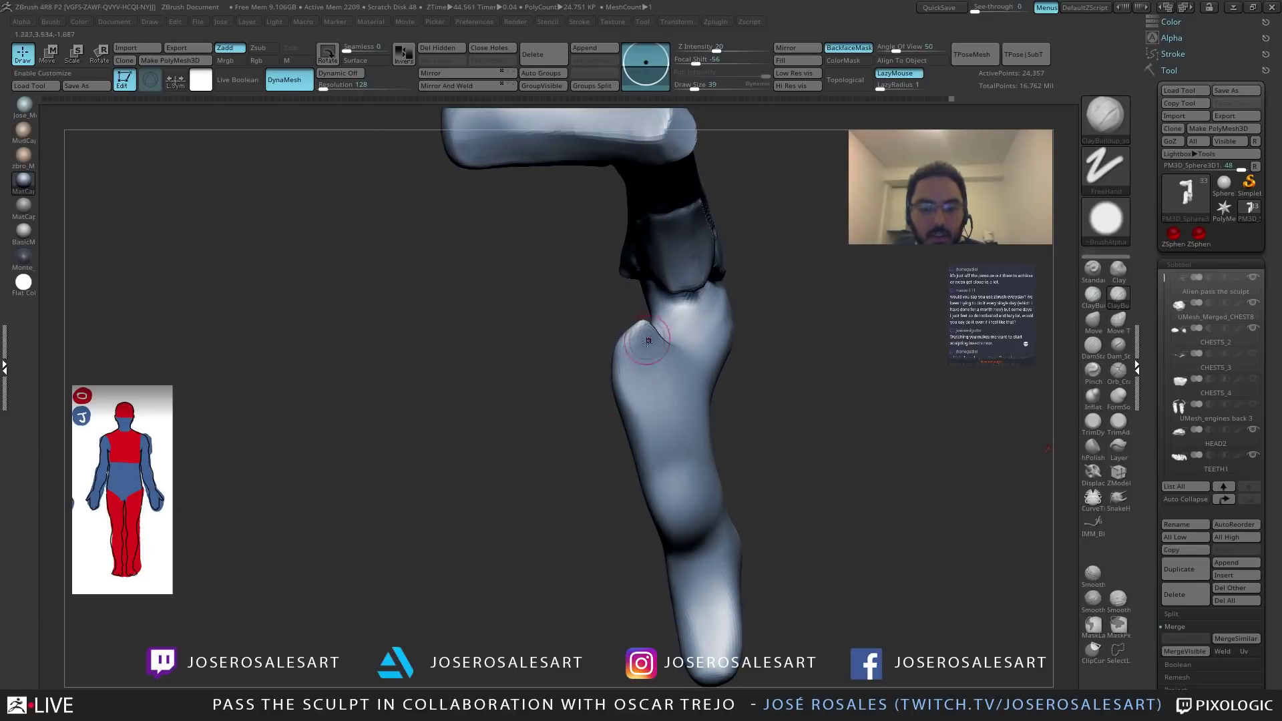
pyautogui.moveTo(636, 396)
pyautogui.mouseDown(button='right')
pyautogui.moveTo(627, 363)
pyautogui.moveTo(643, 363)
pyautogui.moveTo(624, 343)
pyautogui.moveTo(651, 347)
pyautogui.mouseUp(button='right')
pyautogui.press('s')
pyautogui.click(647, 363)
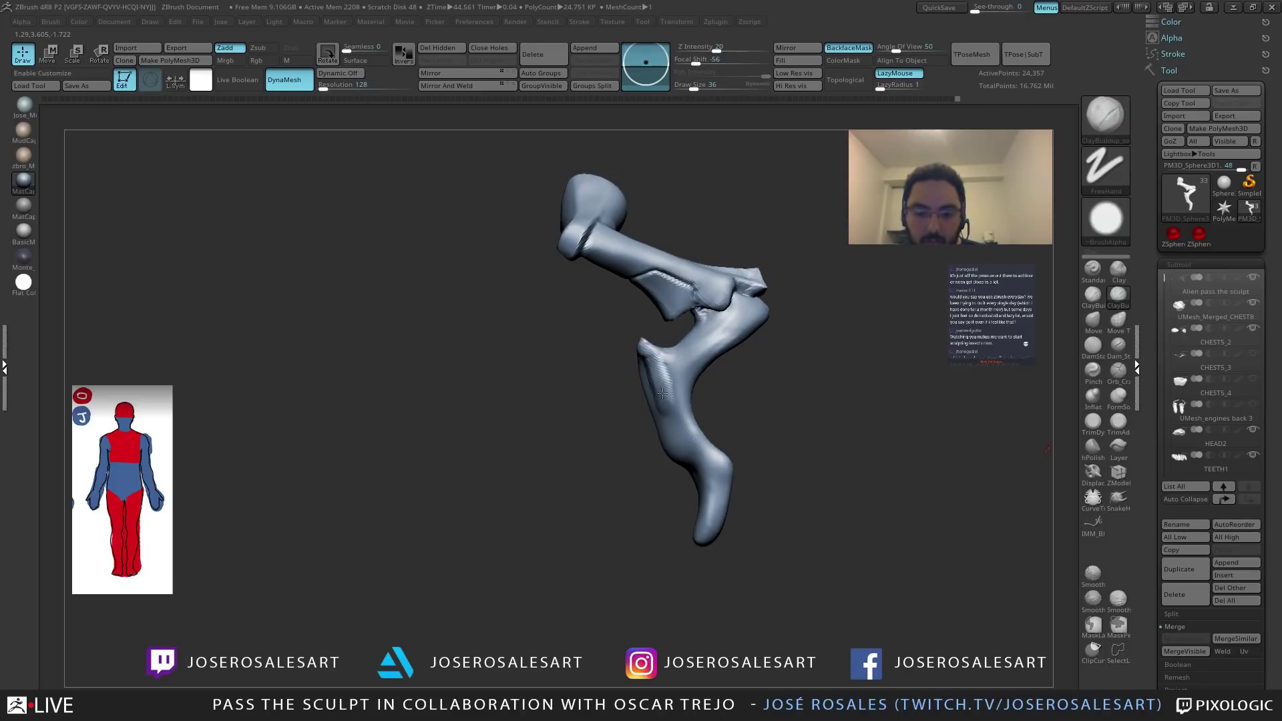
pyautogui.moveTo(672, 434)
pyautogui.keyDown('shift'); pyautogui.mouseDown(button='right')
pyautogui.moveTo(657, 387)
pyautogui.moveTo(538, 398)
pyautogui.moveTo(609, 384)
pyautogui.moveTo(627, 412)
pyautogui.mouseUp(button='right'); pyautogui.keyUp('shift')
pyautogui.moveTo(594, 381); pyautogui.dragTo(580, 372)
pyautogui.moveTo(581, 371); pyautogui.dragTo(627, 410, button='right')
# Switch to the SnakeHook brush at draw size 109.
pyautogui.press('b')
pyautogui.press('s')
pyautogui.press('h')
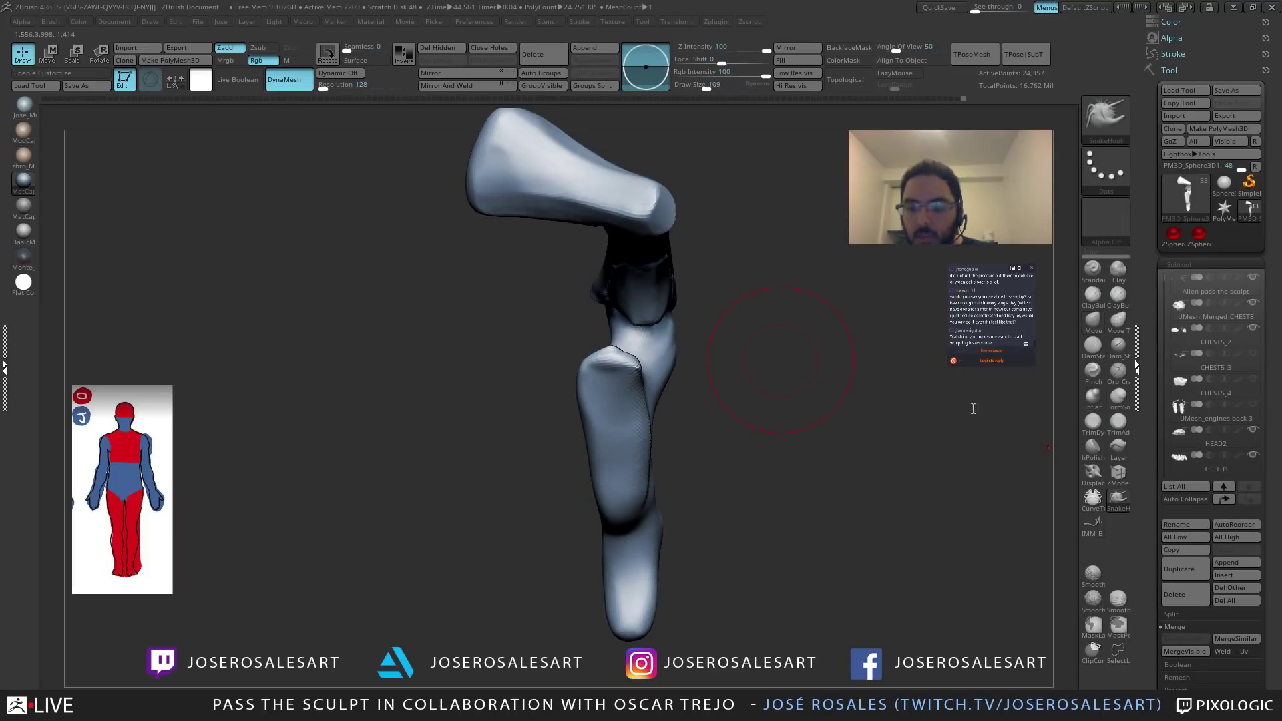
pyautogui.scroll(-3, 1001, 334)
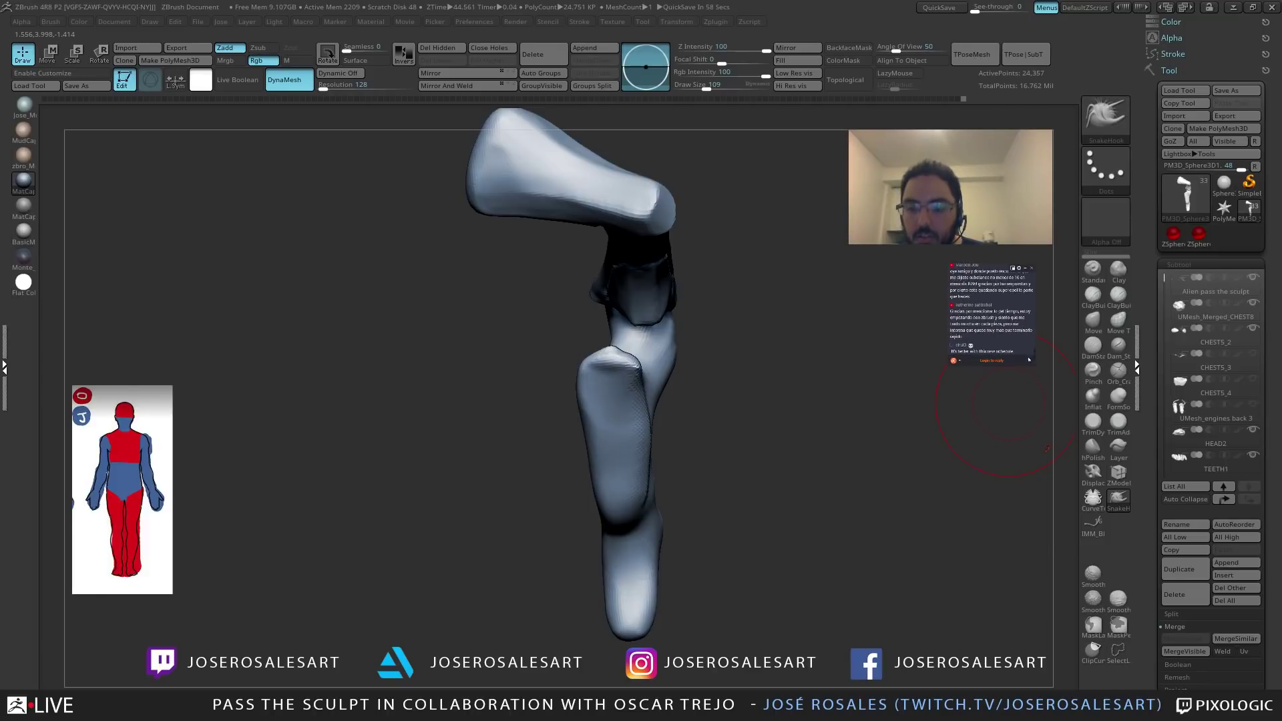
pyautogui.scroll(5, 1034, 350)
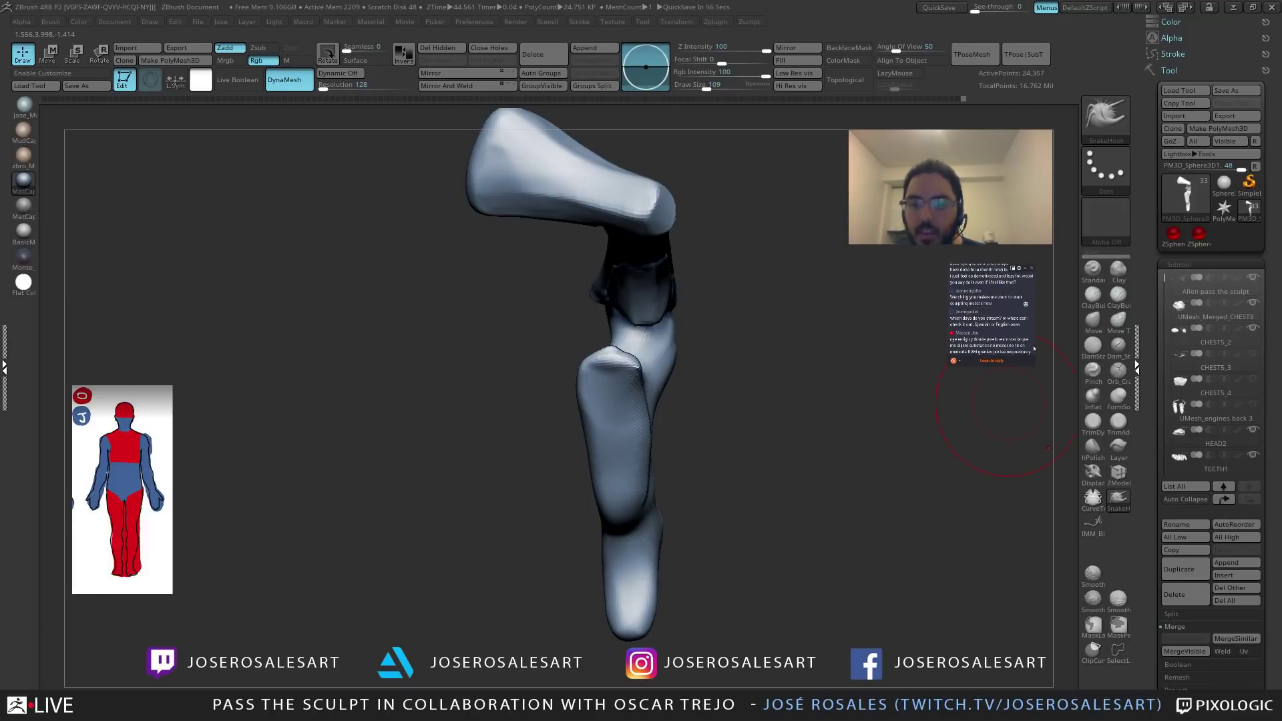
pyautogui.scroll(3, 1034, 347)
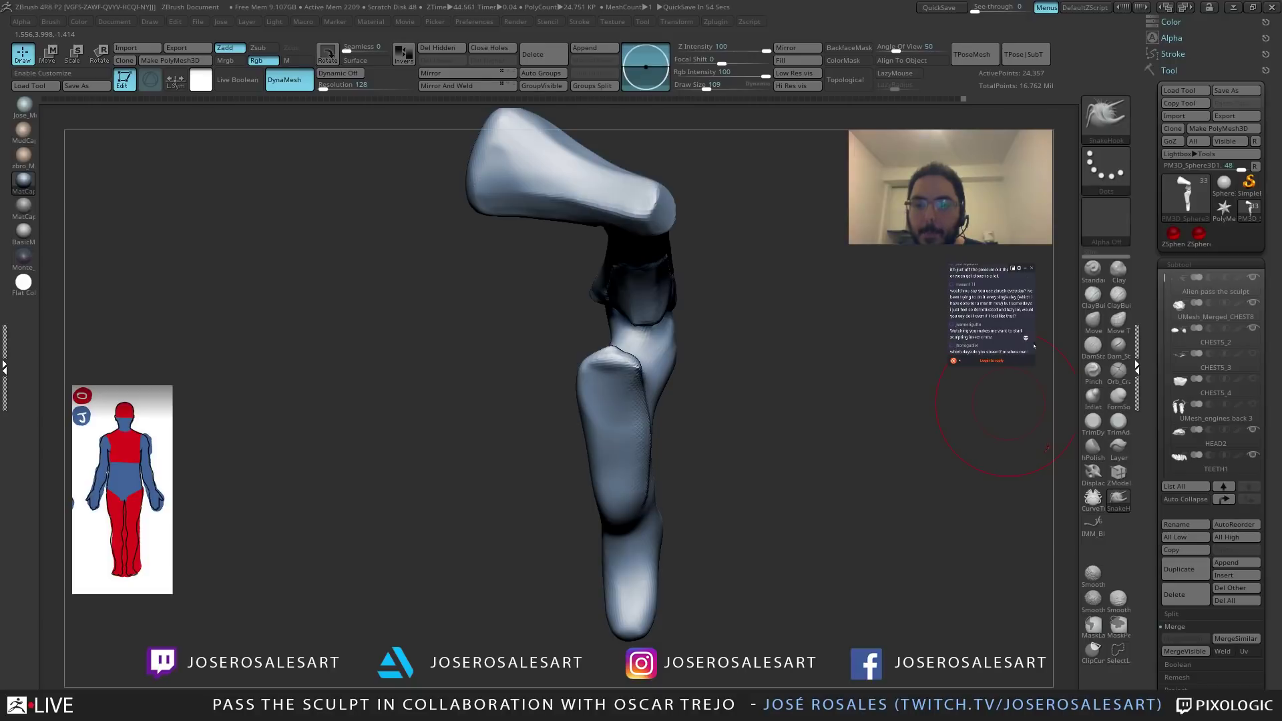
pyautogui.scroll(-3, 1034, 345)
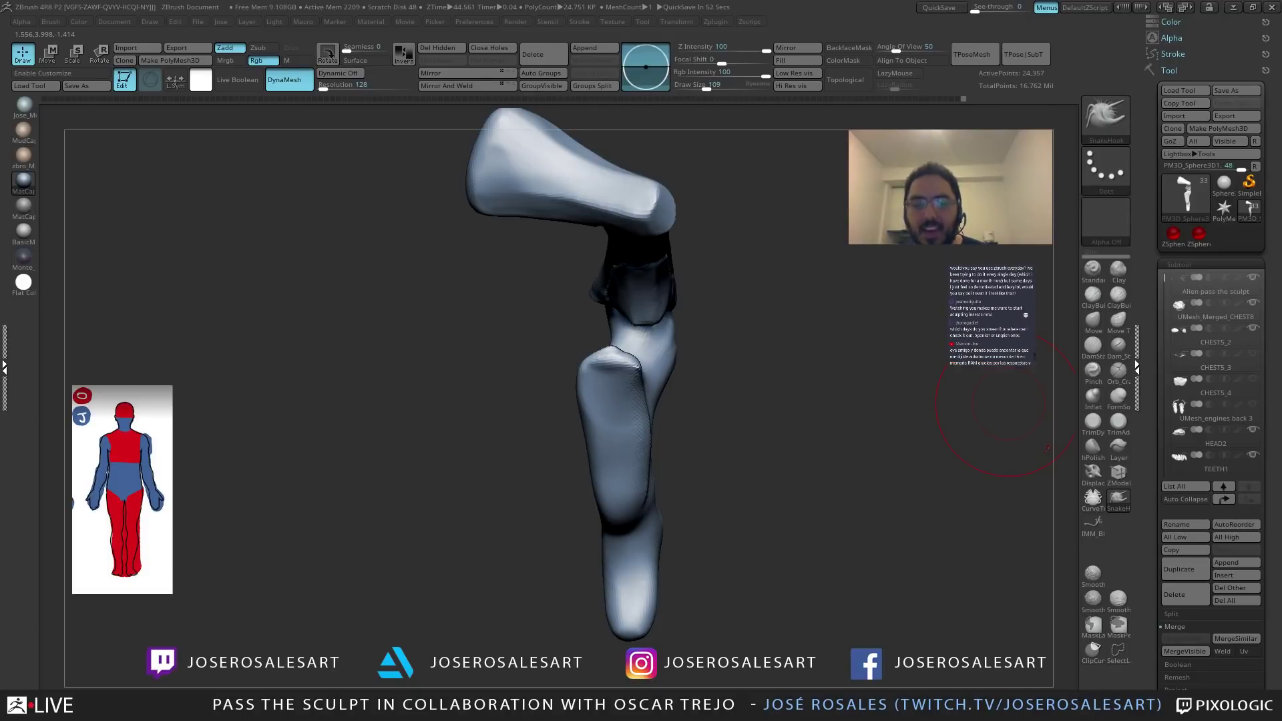
# Adjust the lower segment's side silhouette with SnakeHook, resizing the brush to fit.
pyautogui.moveTo(801, 414); pyautogui.dragTo(591, 442)
pyautogui.press('s')
pyautogui.click(596, 456)
pyautogui.moveTo(600, 457)
pyautogui.keyDown('ctrl'); pyautogui.mouseDown(button='right')
pyautogui.moveTo(649, 443)
pyautogui.moveTo(658, 405)
pyautogui.moveTo(667, 435)
pyautogui.mouseUp(button='right'); pyautogui.keyUp('ctrl')
pyautogui.press('s')
pyautogui.click(666, 437)
# Push the ridge along the lower segment's front edge into shape with SnakeHook, reducing the draw size to 36.
pyautogui.press('s')
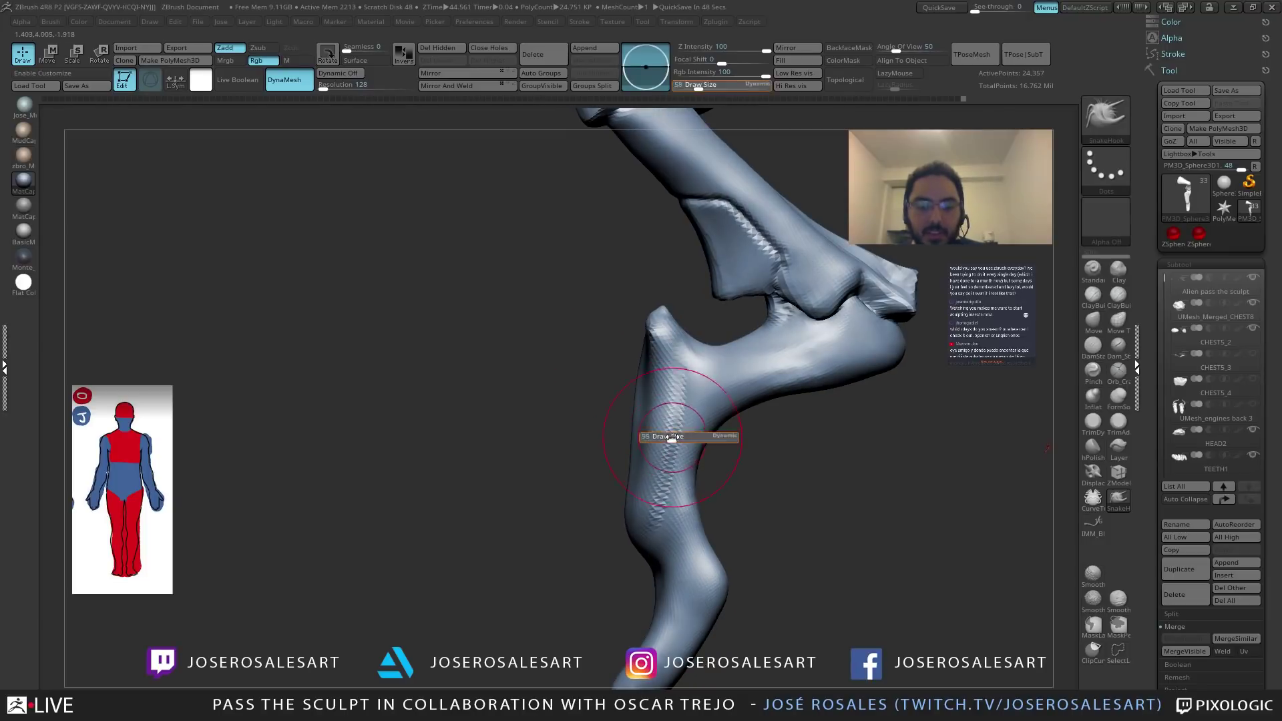
pyautogui.click(669, 437)
pyautogui.moveTo(656, 415); pyautogui.dragTo(662, 350)
pyautogui.moveTo(652, 429); pyautogui.dragTo(640, 514)
pyautogui.moveTo(674, 360); pyautogui.dragTo(643, 470)
pyautogui.moveTo(665, 427); pyautogui.dragTo(668, 373)
pyautogui.press('s')
pyautogui.click(659, 436)
pyautogui.keyDown('ctrl'); pyautogui.moveTo(668, 436); pyautogui.dragTo(687, 442, button='right'); pyautogui.keyUp('ctrl')
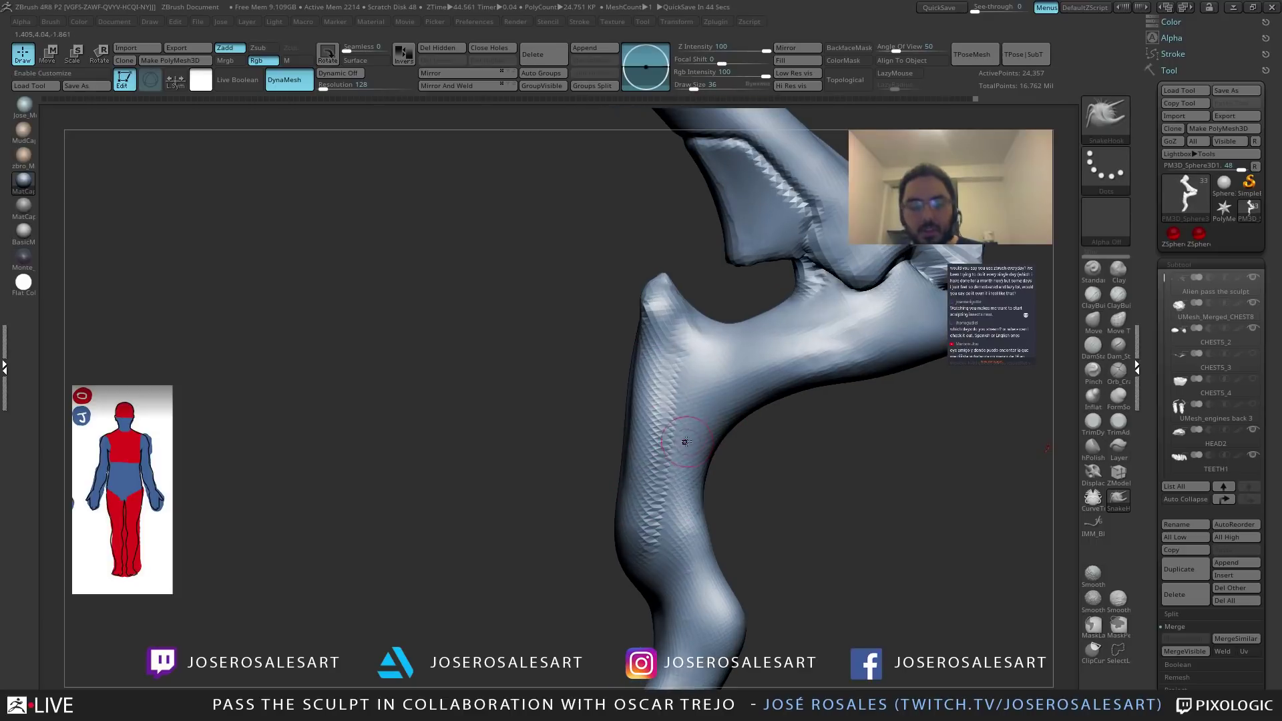
# Accept activating Dynamic Subdiv and flatten the lower segment's front into a plane with TrimDynamic at draw size 69.
pyautogui.press('b')
pyautogui.press('t')
pyautogui.press('d')
pyautogui.press('d')
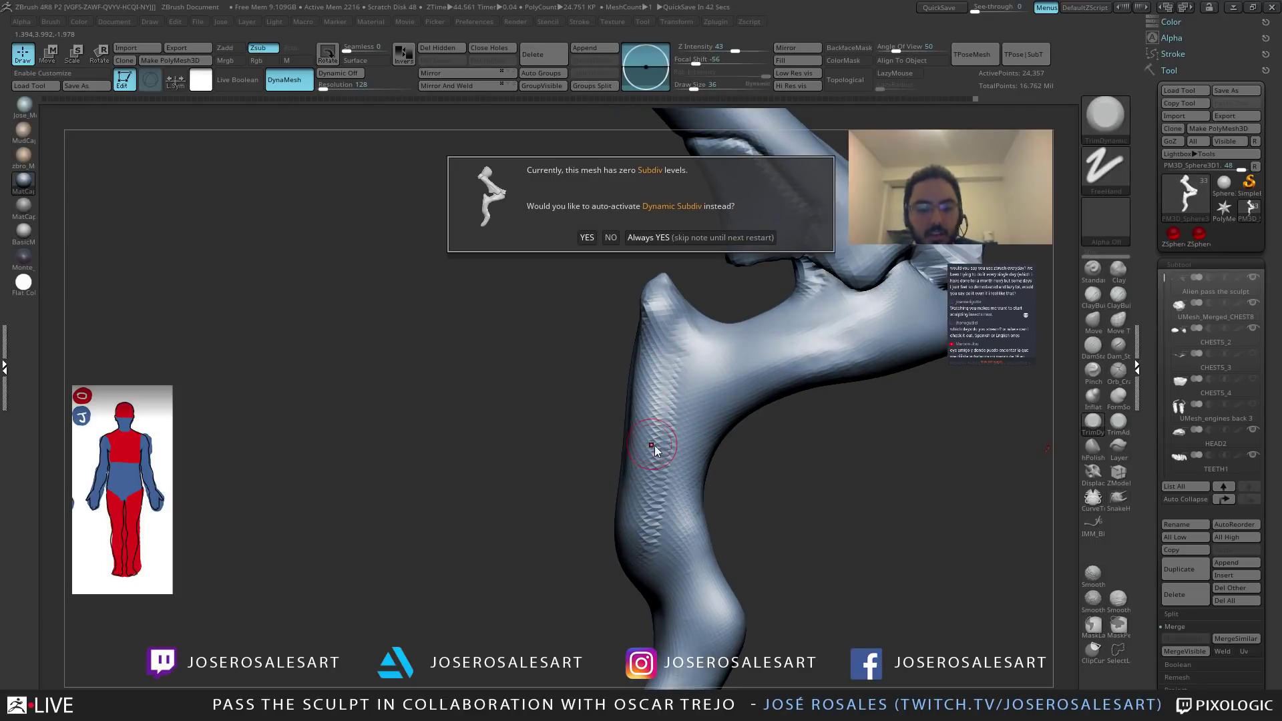
pyautogui.click(585, 239)
pyautogui.press('f')
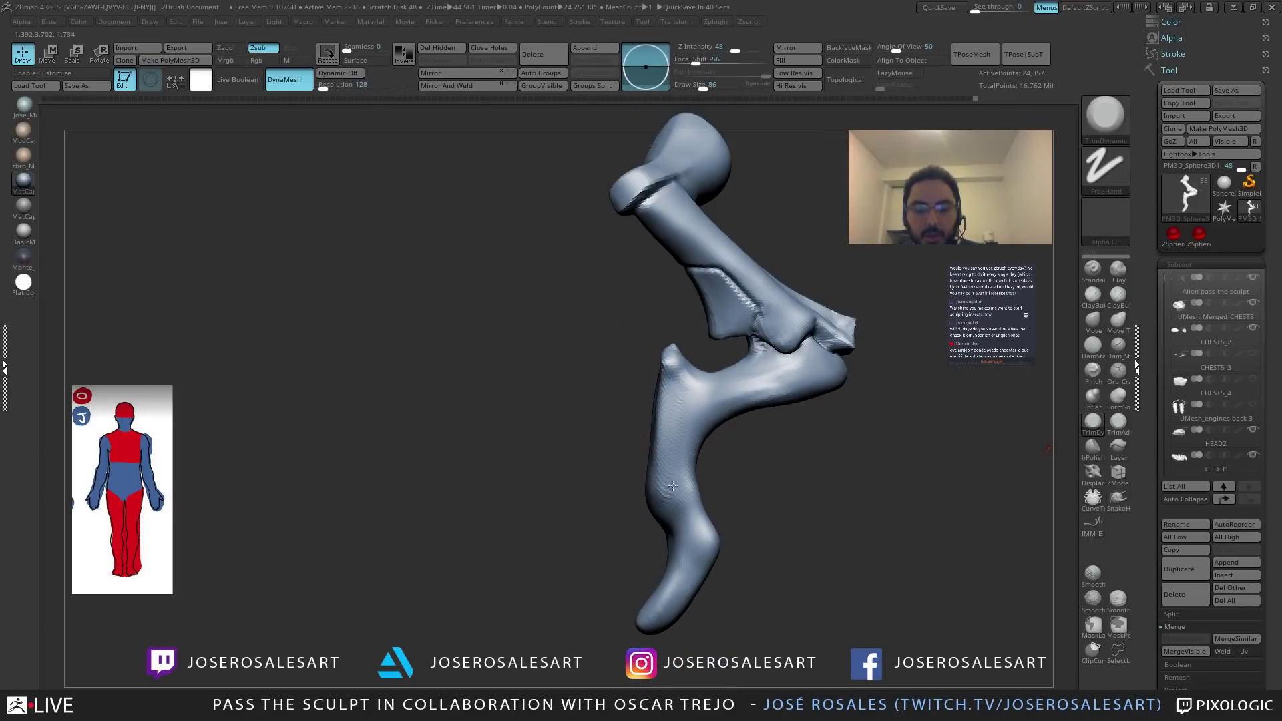
pyautogui.moveTo(670, 453)
pyautogui.mouseDown(button='right')
pyautogui.moveTo(681, 421)
pyautogui.moveTo(631, 400)
pyautogui.moveTo(667, 408)
pyautogui.moveTo(638, 442)
pyautogui.moveTo(644, 429)
pyautogui.mouseUp(button='right')
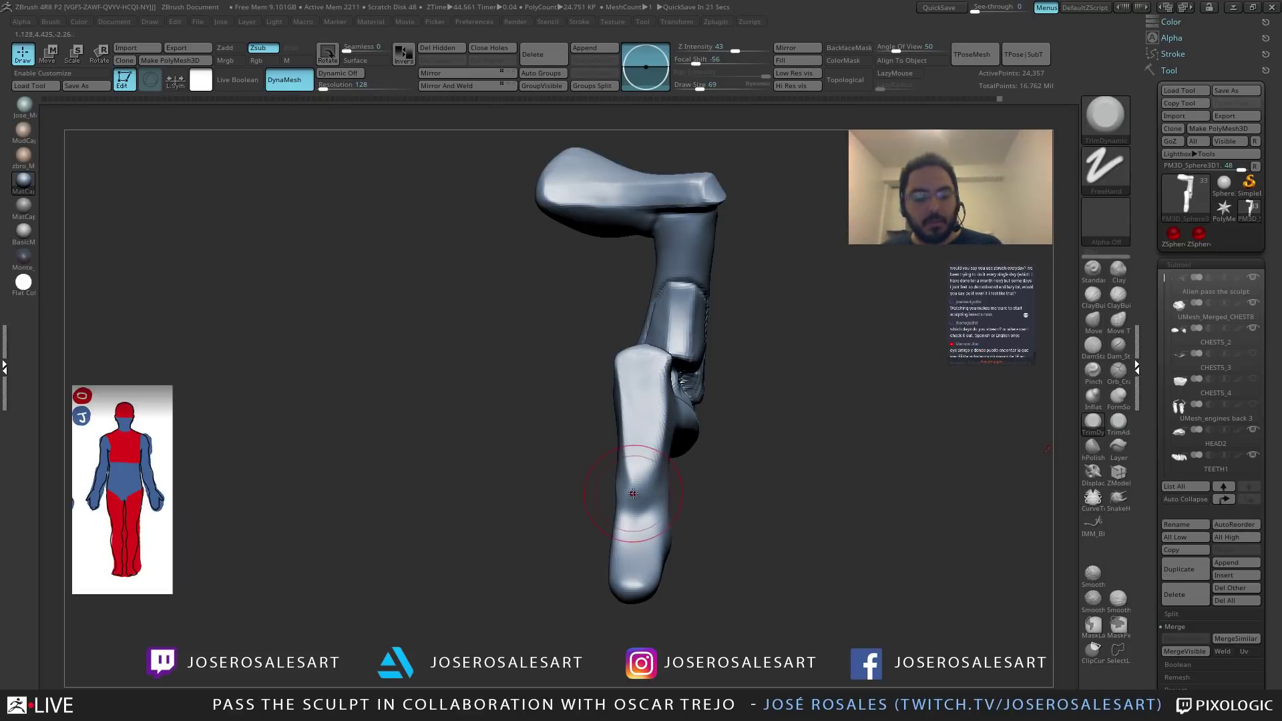
pyautogui.keyDown('alt'); pyautogui.moveTo(597, 485); pyautogui.dragTo(577, 496); pyautogui.keyUp('alt')
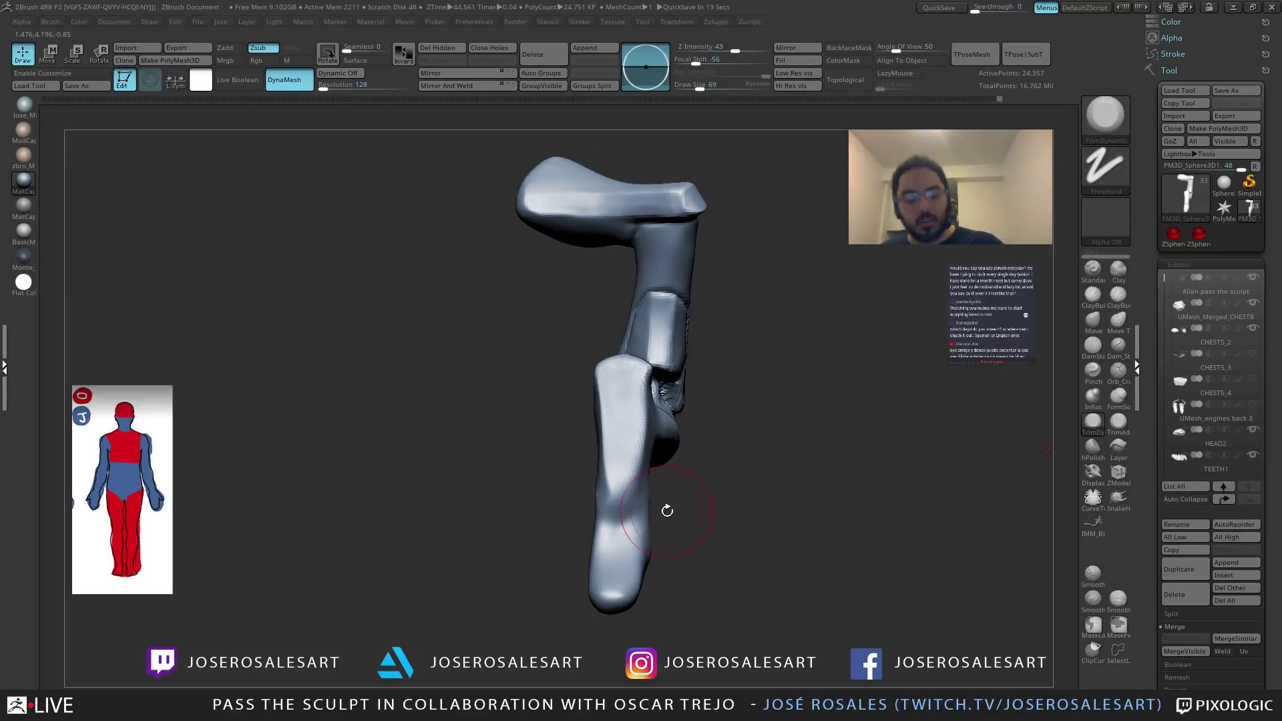
# Build up the lower segment's front plate with ClayBuildup, and crease below its lower end with DamStandard at draw size 48.
pyautogui.press('b')
pyautogui.press('c')
pyautogui.press('b')
pyautogui.moveTo(668, 512)
pyautogui.mouseDown()
pyautogui.moveTo(590, 486)
pyautogui.moveTo(650, 499)
pyautogui.mouseUp()
pyautogui.press('ctrl')
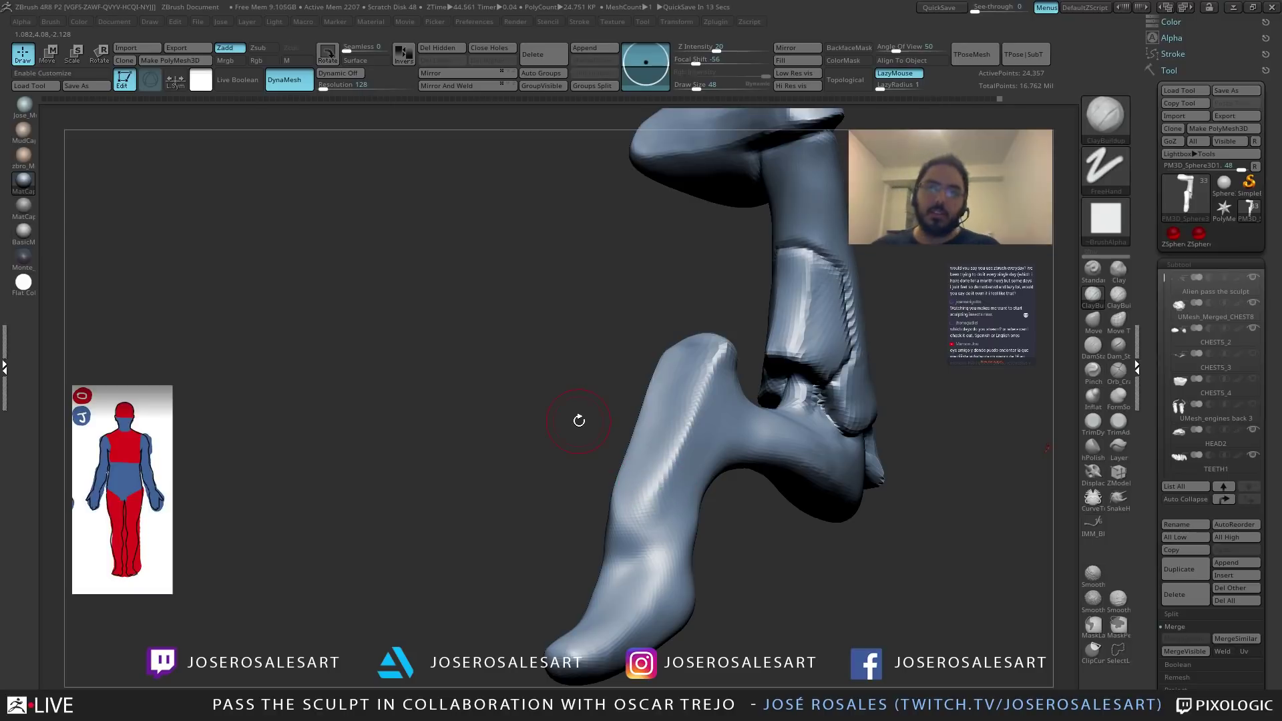
pyautogui.moveTo(592, 481)
pyautogui.mouseDown()
pyautogui.moveTo(623, 505)
pyautogui.moveTo(672, 475)
pyautogui.moveTo(617, 472)
pyautogui.moveTo(624, 486)
pyautogui.moveTo(650, 476)
pyautogui.mouseUp()
pyautogui.press('ctrl')
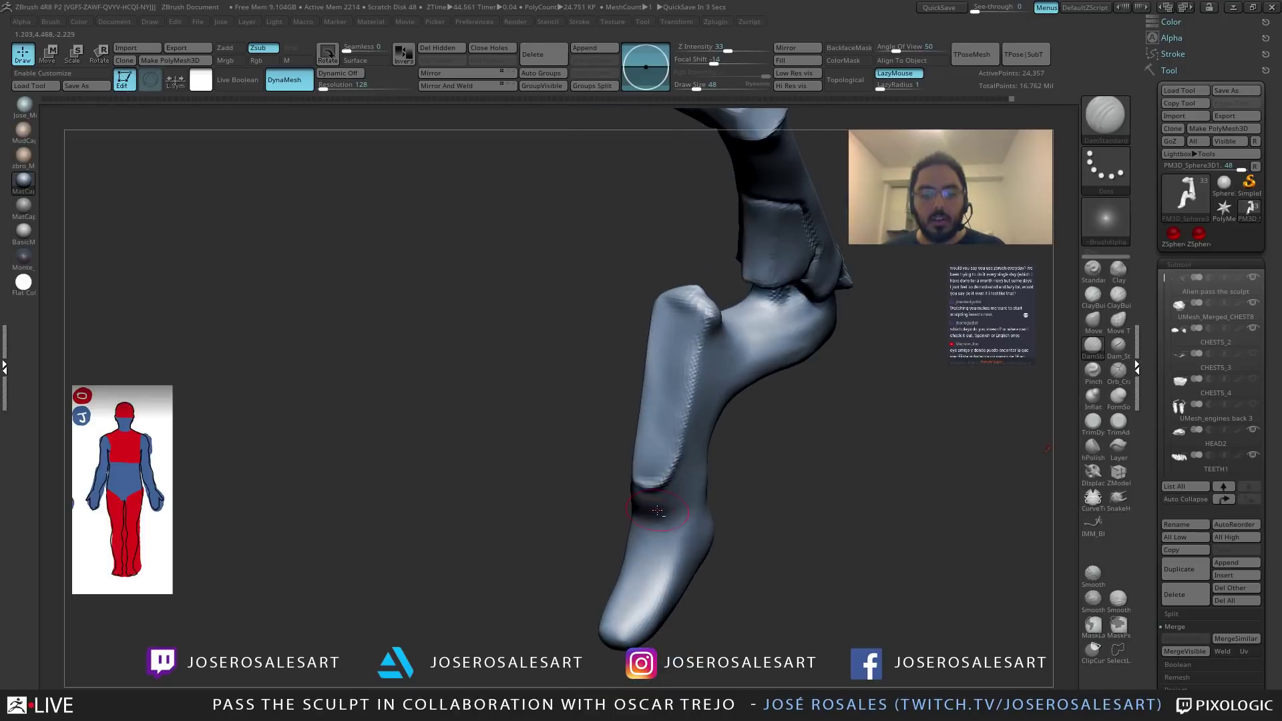
# Add clay just below the front plate's lower end with ClayBuildup at draw size 48 and smooth the transition.
pyautogui.press('b')
pyautogui.press('c')
pyautogui.press('b')
pyautogui.press('shift')
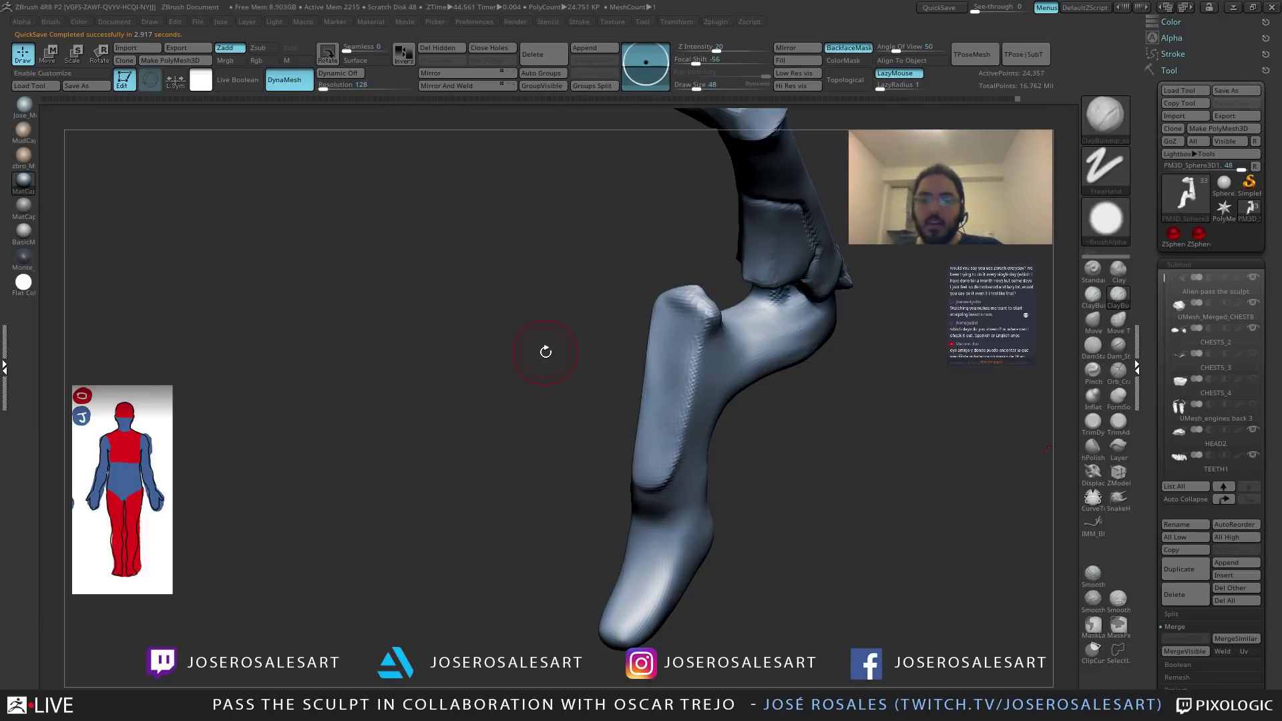
# Flatten the surfaces of the lower segment's front plate with TrimDynamic.
pyautogui.press('b')
pyautogui.press('t')
pyautogui.press('d')
pyautogui.moveTo(487, 341); pyautogui.dragTo(573, 435)
pyautogui.moveTo(567, 509); pyautogui.dragTo(565, 462)
pyautogui.moveTo(552, 529)
pyautogui.mouseDown(button='right')
pyautogui.moveTo(564, 528)
pyautogui.moveTo(572, 489)
pyautogui.moveTo(538, 478)
pyautogui.moveTo(527, 497)
pyautogui.moveTo(554, 419)
pyautogui.mouseUp(button='right')
# Reshape the lower segment's profile with SnakeHook and smooth the result.
pyautogui.press('b')
pyautogui.press('s')
pyautogui.press('h')
pyautogui.press('shift')
pyautogui.keyDown('shift'); pyautogui.moveTo(554, 419); pyautogui.dragTo(549, 441); pyautogui.keyUp('shift')
pyautogui.moveTo(550, 441)
pyautogui.mouseDown(button='right')
pyautogui.moveTo(578, 414)
pyautogui.moveTo(616, 429)
pyautogui.moveTo(544, 384)
pyautogui.mouseUp(button='right')
# Plane the lower segment's upper tip with TrimDynamic, working up to draw size 62, and smooth it.
pyautogui.press('[')
pyautogui.press('b')
pyautogui.press('t')
pyautogui.press('d')
pyautogui.press(']')
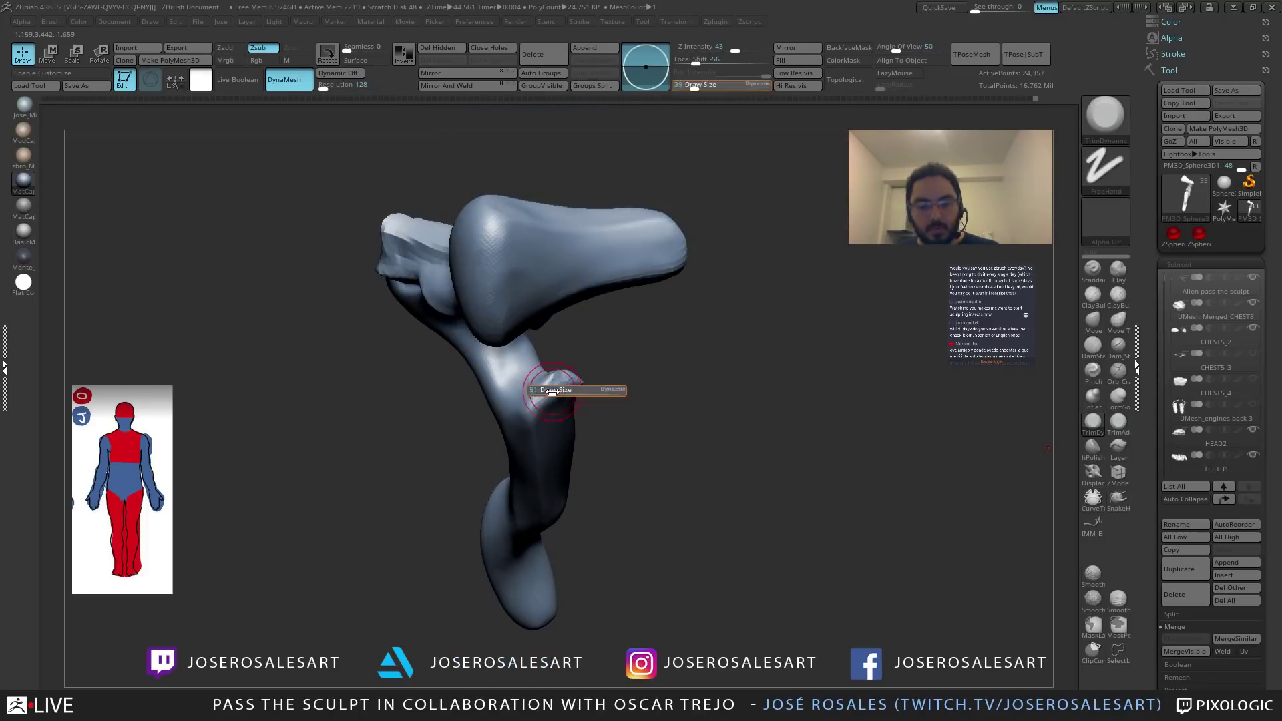
pyautogui.moveTo(557, 382); pyautogui.dragTo(536, 396)
pyautogui.moveTo(535, 396)
pyautogui.mouseDown(button='right')
pyautogui.moveTo(437, 431)
pyautogui.moveTo(548, 405)
pyautogui.mouseUp(button='right')
pyautogui.rightClick(468, 432)
pyautogui.press('shift')
pyautogui.keyDown('shift'); pyautogui.moveTo(548, 384); pyautogui.dragTo(530, 375); pyautogui.keyUp('shift')
pyautogui.moveTo(553, 361); pyautogui.dragTo(534, 379, button='right')
pyautogui.moveTo(534, 379); pyautogui.dragTo(556, 354)
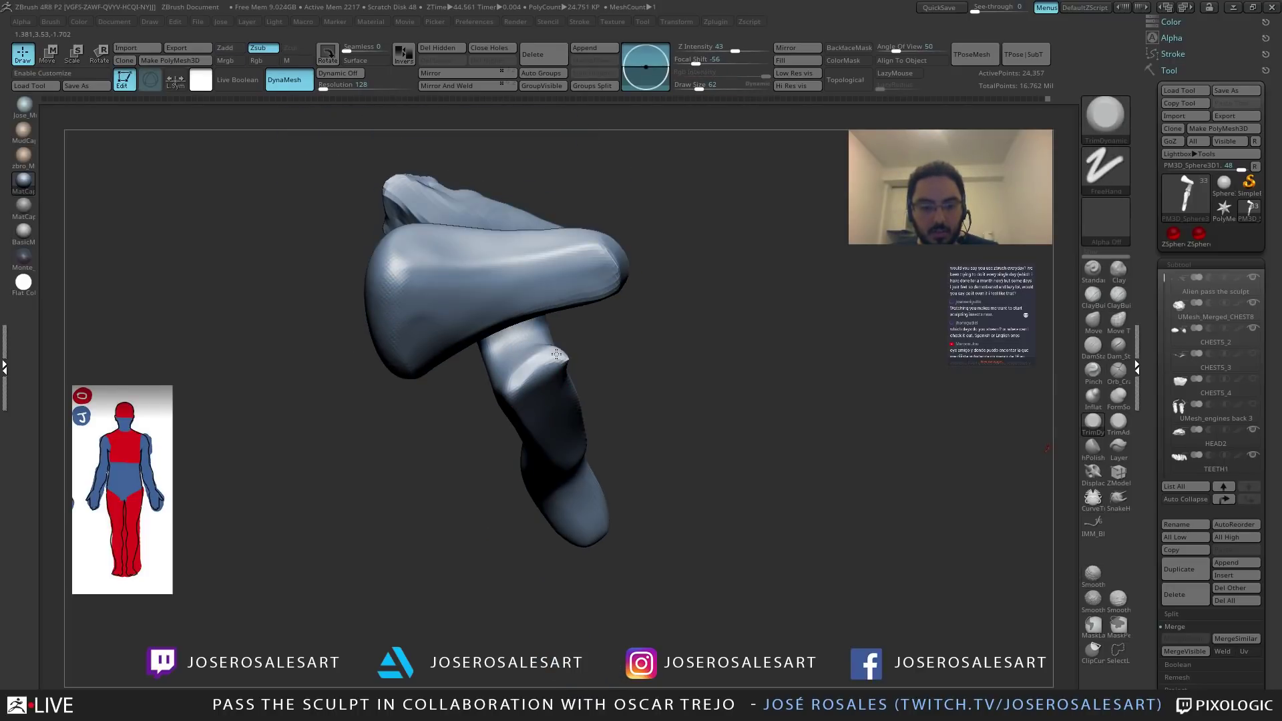
# Carve a crease across the lower segment beneath the front plate's lower end with DamStandard at draw size 42.
pyautogui.press('shift')
pyautogui.moveTo(556, 354)
pyautogui.mouseDown(button='right')
pyautogui.moveTo(489, 355)
pyautogui.moveTo(433, 383)
pyautogui.moveTo(472, 453)
pyautogui.moveTo(407, 509)
pyautogui.mouseUp(button='right')
pyautogui.press('b')
pyautogui.press('d')
pyautogui.press('s')
pyautogui.moveTo(385, 505); pyautogui.dragTo(441, 504)
pyautogui.moveTo(440, 510); pyautogui.dragTo(419, 498, button='right')
pyautogui.moveTo(428, 492); pyautogui.dragTo(446, 505)
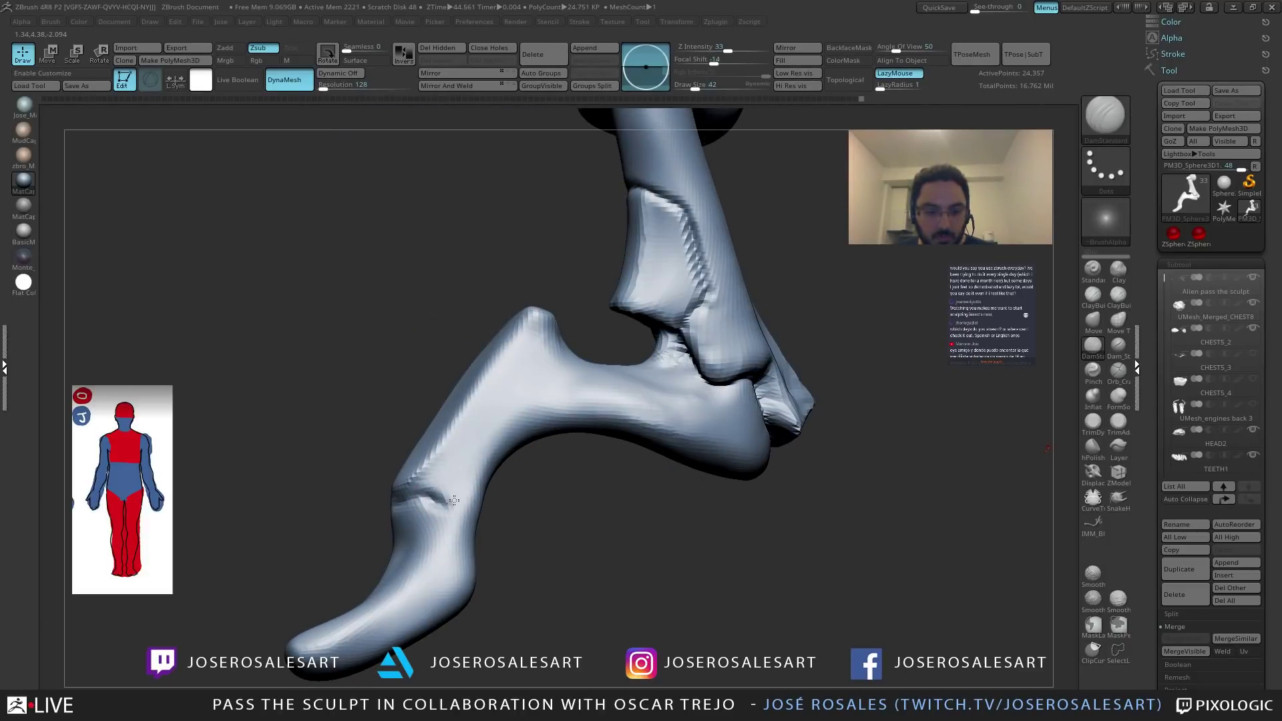
# Extend the crease beside the front plate and refine its lower end with DamStandard at draw size 15.
pyautogui.moveTo(454, 500); pyautogui.dragTo(530, 367, button='right')
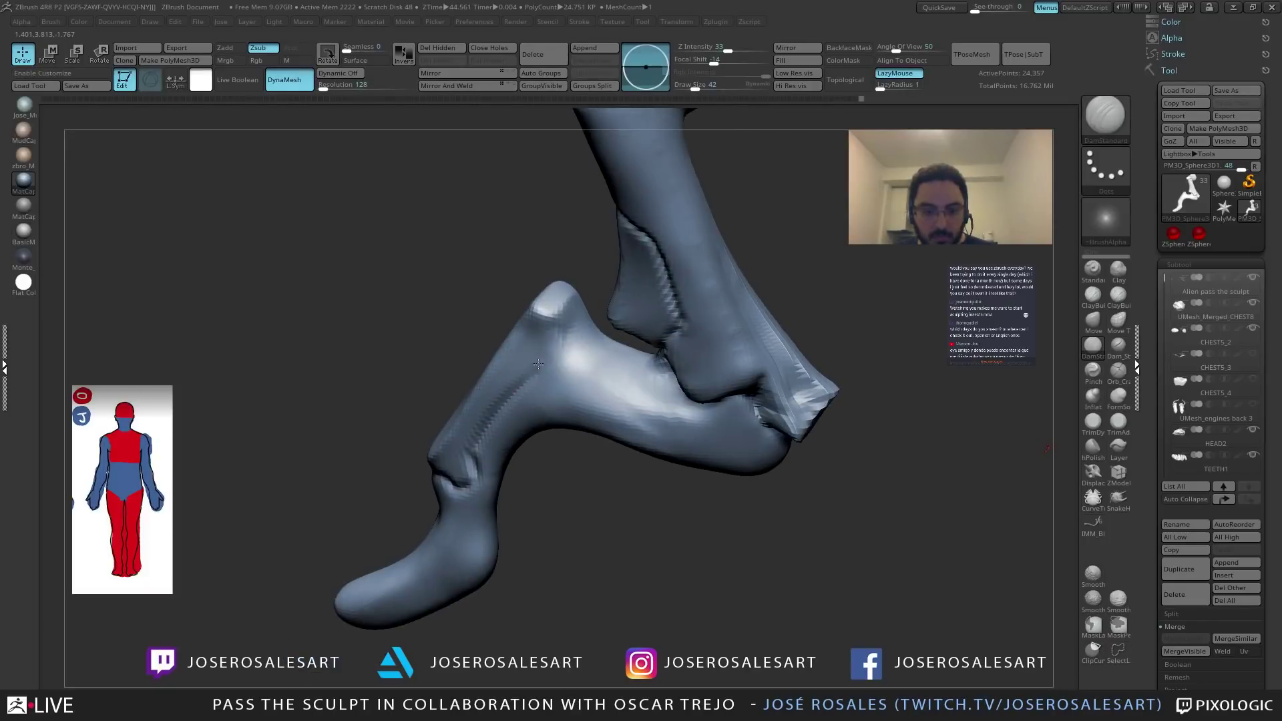
pyautogui.moveTo(600, 341)
pyautogui.mouseDown(button='right')
pyautogui.moveTo(621, 341)
pyautogui.moveTo(551, 391)
pyautogui.moveTo(647, 333)
pyautogui.moveTo(667, 330)
pyautogui.moveTo(695, 360)
pyautogui.mouseUp(button='right')
pyautogui.press('s')
pyautogui.moveTo(695, 363); pyautogui.dragTo(687, 363)
pyautogui.moveTo(690, 363)
pyautogui.keyDown('alt'); pyautogui.mouseDown(button='right')
pyautogui.moveTo(592, 349)
pyautogui.moveTo(741, 314)
pyautogui.mouseUp(button='right'); pyautogui.keyUp('alt')
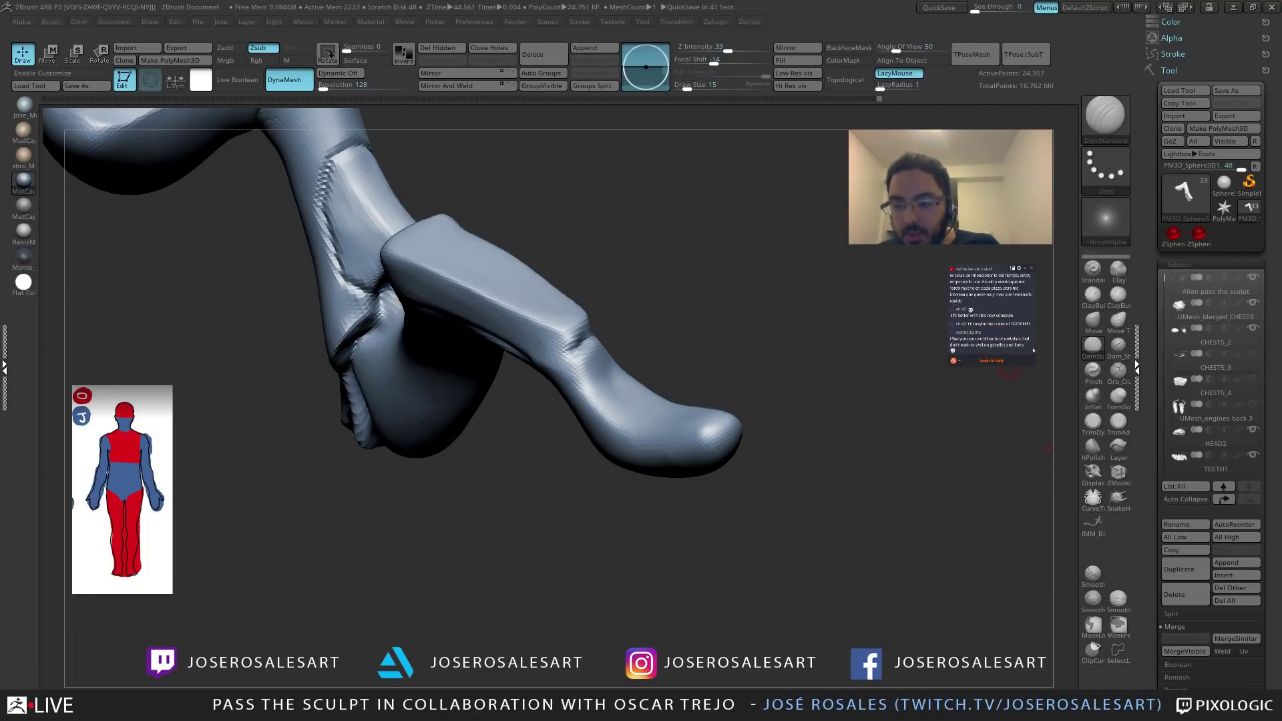
# Deepen the crease around the front plate's lower corner with DamStandard at draw size 26.
pyautogui.moveTo(1008, 371)
pyautogui.mouseDown()
pyautogui.moveTo(531, 396)
pyautogui.moveTo(561, 358)
pyautogui.moveTo(472, 375)
pyautogui.moveTo(617, 312)
pyautogui.mouseUp()
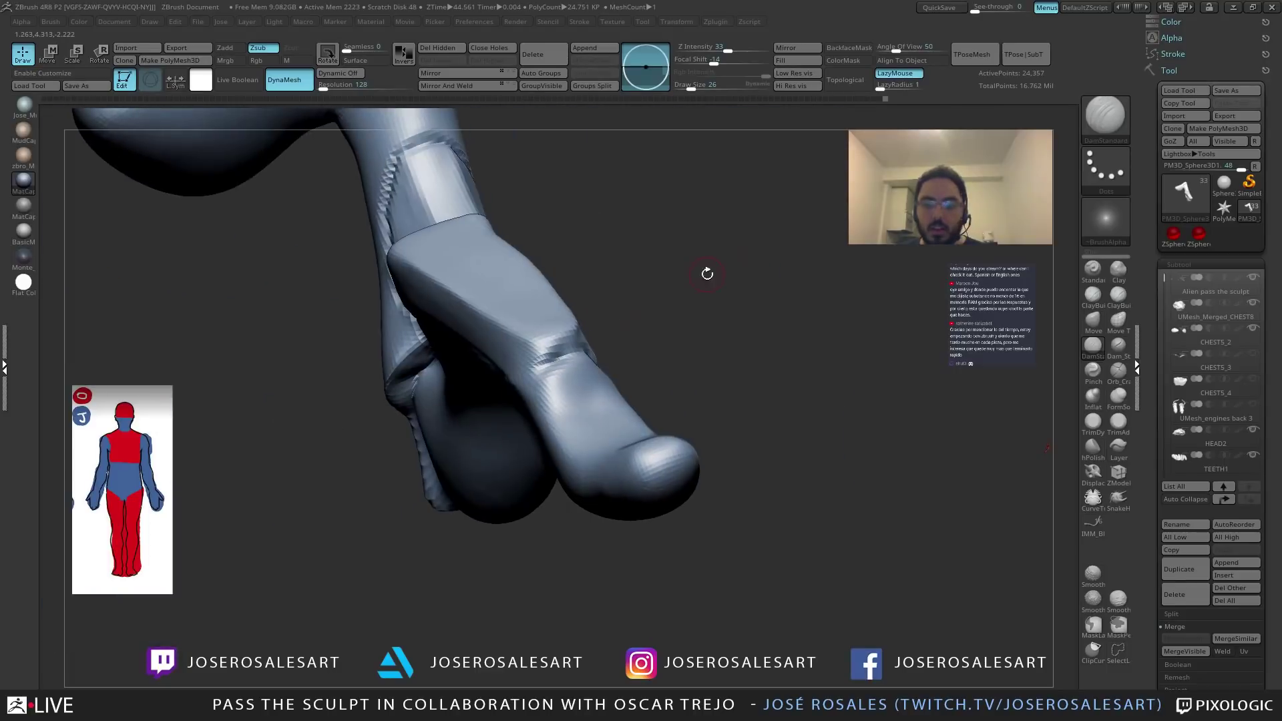
pyautogui.moveTo(486, 396)
pyautogui.mouseDown(button='right')
pyautogui.moveTo(567, 374)
pyautogui.moveTo(500, 373)
pyautogui.moveTo(578, 373)
pyautogui.mouseUp(button='right')
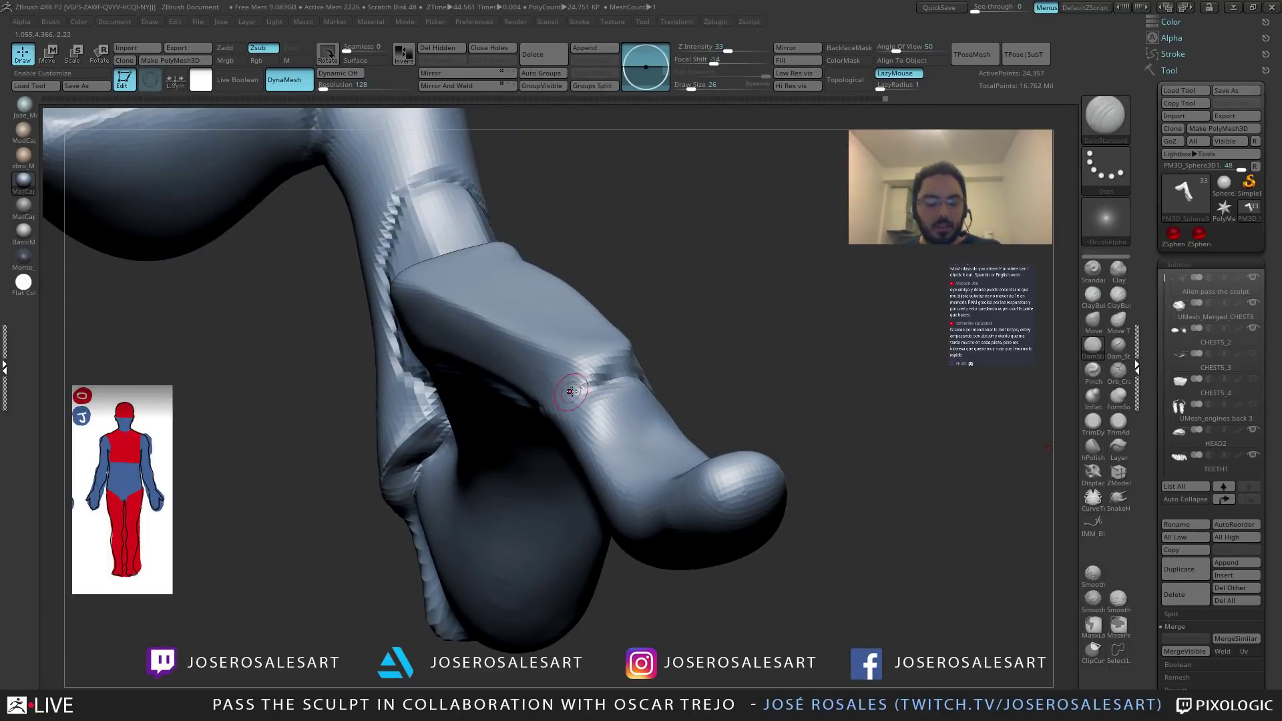
pyautogui.moveTo(568, 307); pyautogui.dragTo(595, 354, button='right')
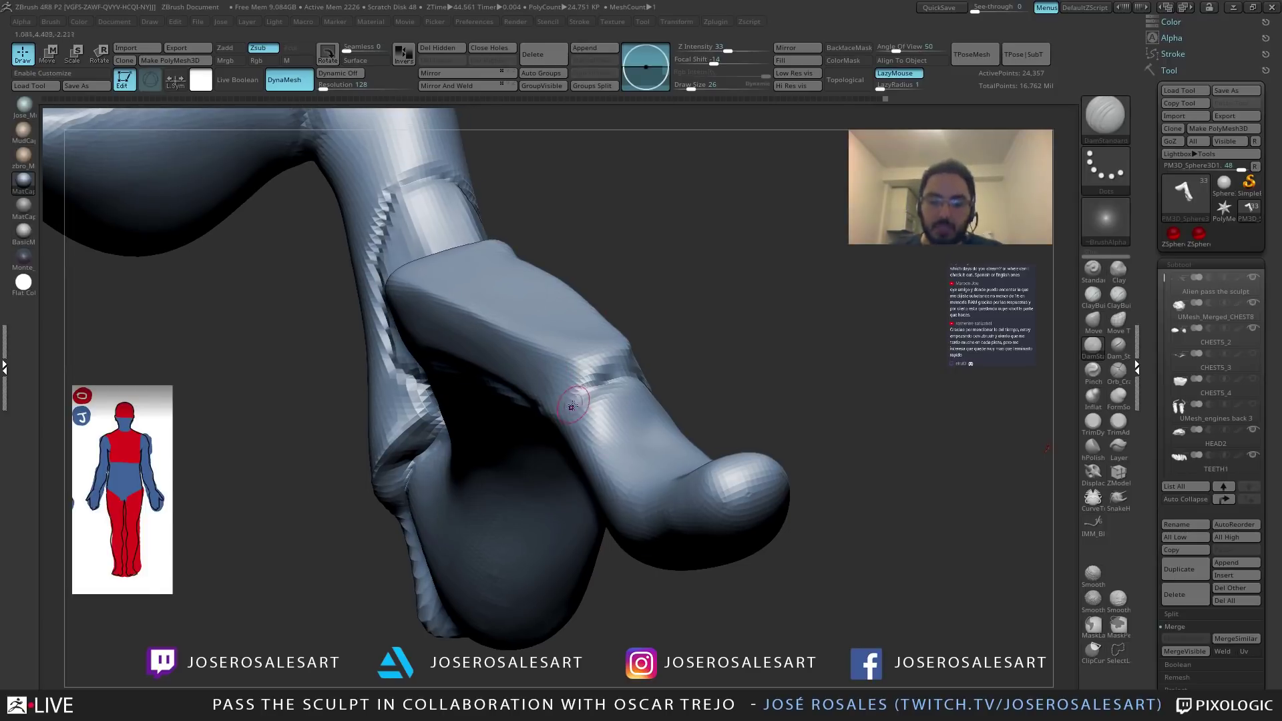
pyautogui.moveTo(575, 403); pyautogui.dragTo(576, 390, button='right')
# Adjust the outline of the lower segment around the plate's end with SnakeHook, shrinking the brush.
pyautogui.moveTo(562, 433)
pyautogui.mouseDown(button='right')
pyautogui.moveTo(551, 430)
pyautogui.moveTo(603, 437)
pyautogui.moveTo(641, 334)
pyautogui.mouseUp(button='right')
pyautogui.press('b')
pyautogui.press('s')
pyautogui.press('h')
pyautogui.moveTo(596, 417)
pyautogui.mouseDown(button='right')
pyautogui.moveTo(555, 405)
pyautogui.moveTo(572, 373)
pyautogui.moveTo(535, 378)
pyautogui.moveTo(569, 354)
pyautogui.moveTo(507, 376)
pyautogui.moveTo(500, 343)
pyautogui.moveTo(471, 378)
pyautogui.moveTo(535, 333)
pyautogui.moveTo(551, 446)
pyautogui.mouseUp(button='right')
pyautogui.press('[')
pyautogui.press('[')
pyautogui.press('[')
pyautogui.press('[')
pyautogui.press('[')
# Carve a long groove along the front plate's side edge up to the notch with DamStandard at draw size 36.
pyautogui.press('b')
pyautogui.press('d')
pyautogui.press('s')
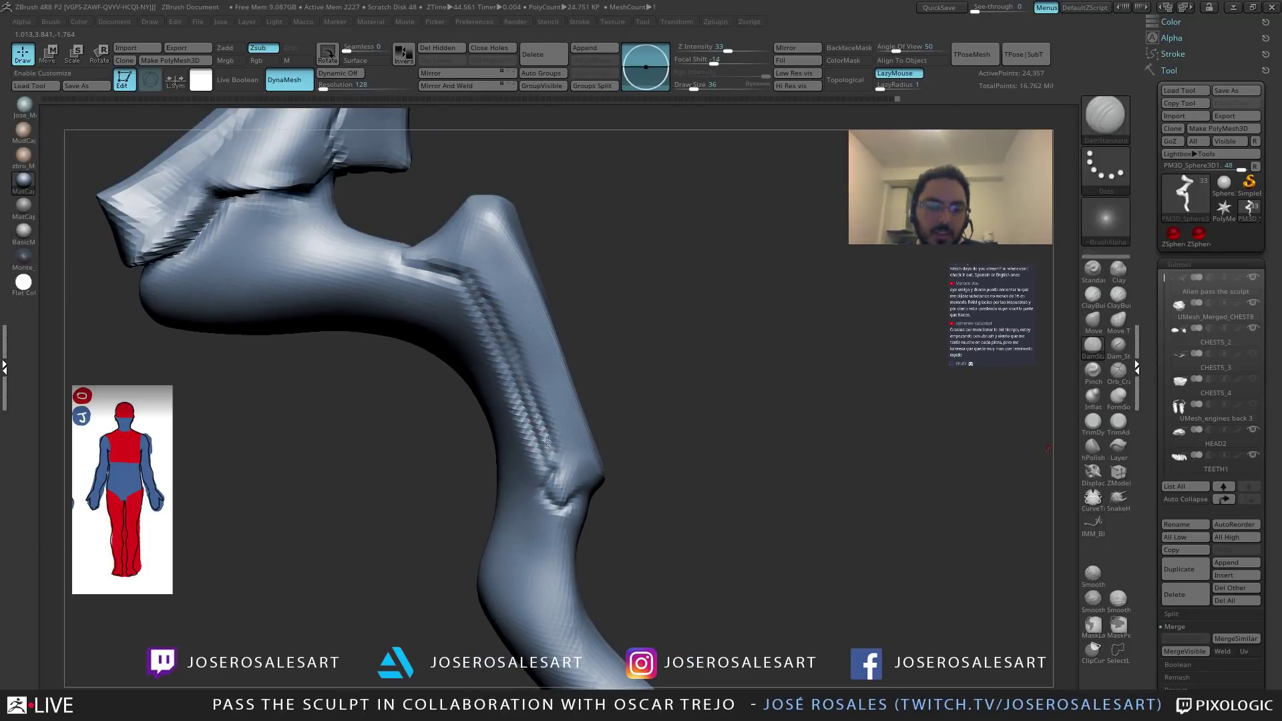
pyautogui.moveTo(493, 355); pyautogui.dragTo(492, 345, button='right')
# Fill in beside the plate's side groove with ClayBuildup at draw size 36 and smooth its outer edge.
pyautogui.press('b')
pyautogui.press('c')
pyautogui.press('b')
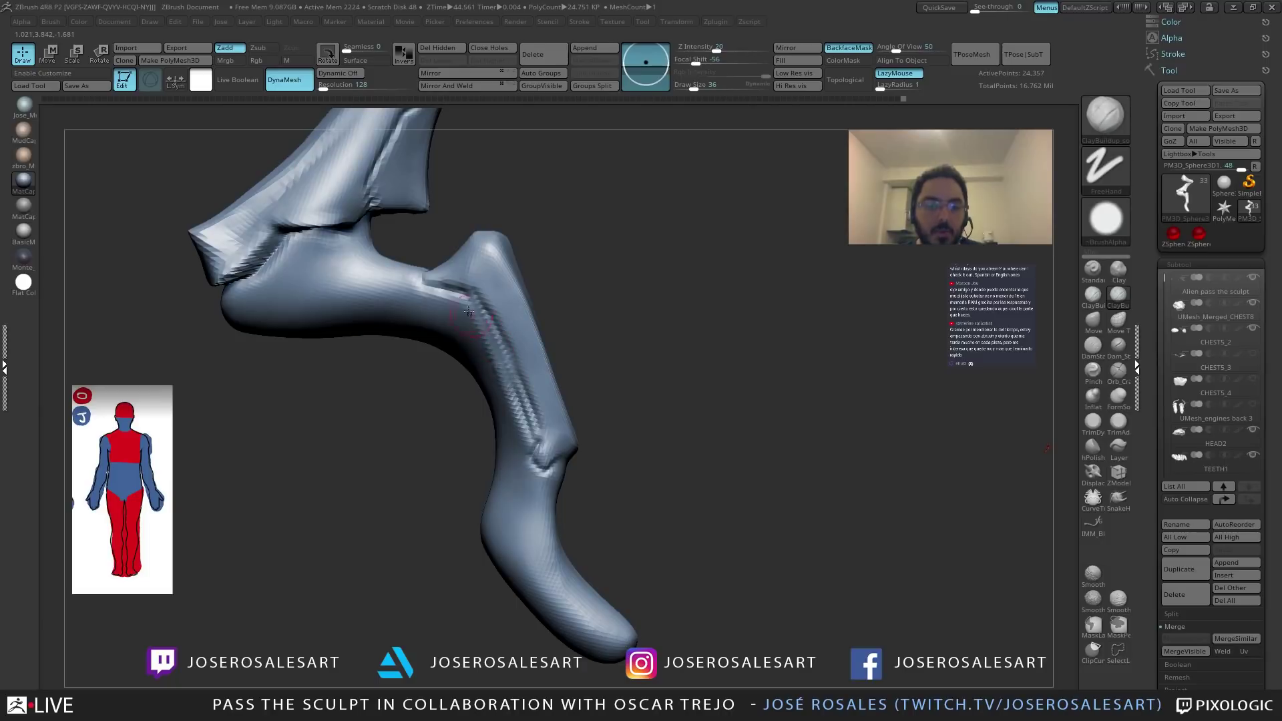
pyautogui.press('shift')
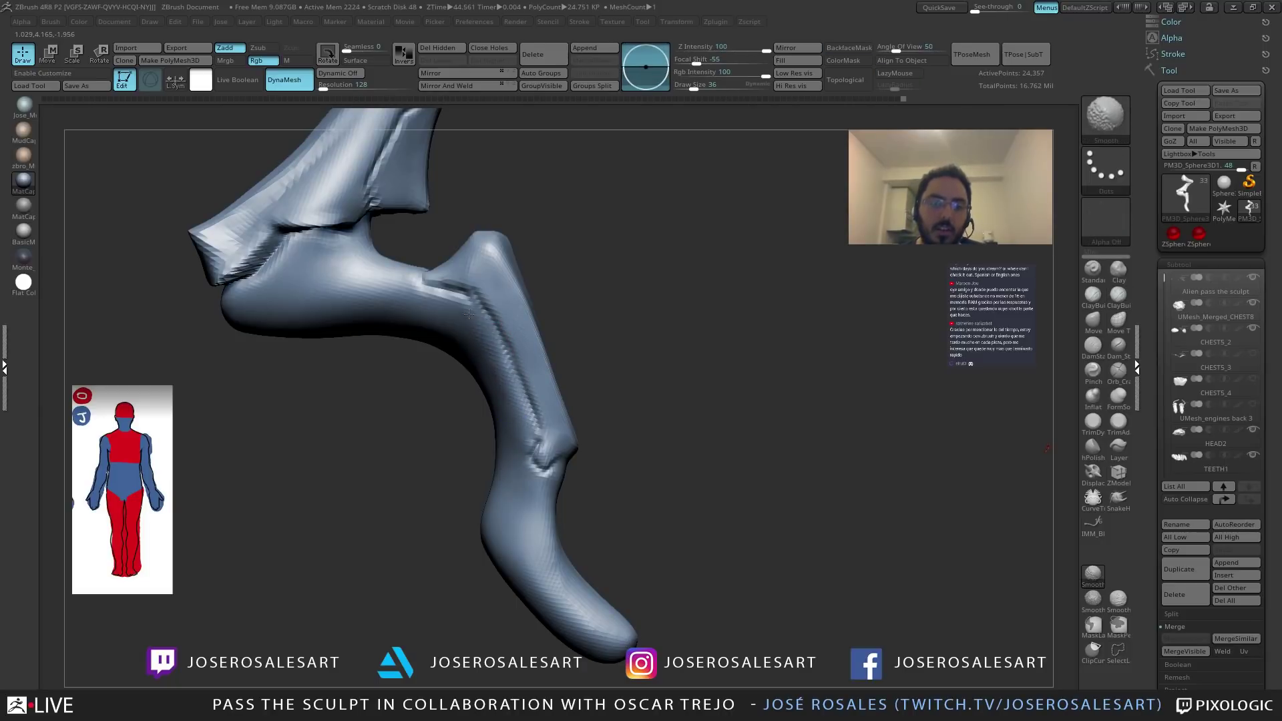
# Build up the tip section below the front plate with ClayBuildup at draw size 69.
pyautogui.moveTo(523, 427)
pyautogui.mouseDown(button='right')
pyautogui.moveTo(427, 334)
pyautogui.moveTo(492, 394)
pyautogui.moveTo(567, 380)
pyautogui.moveTo(593, 485)
pyautogui.moveTo(500, 444)
pyautogui.mouseUp(button='right')
pyautogui.press(']')
pyautogui.press(']')
pyautogui.press(']')
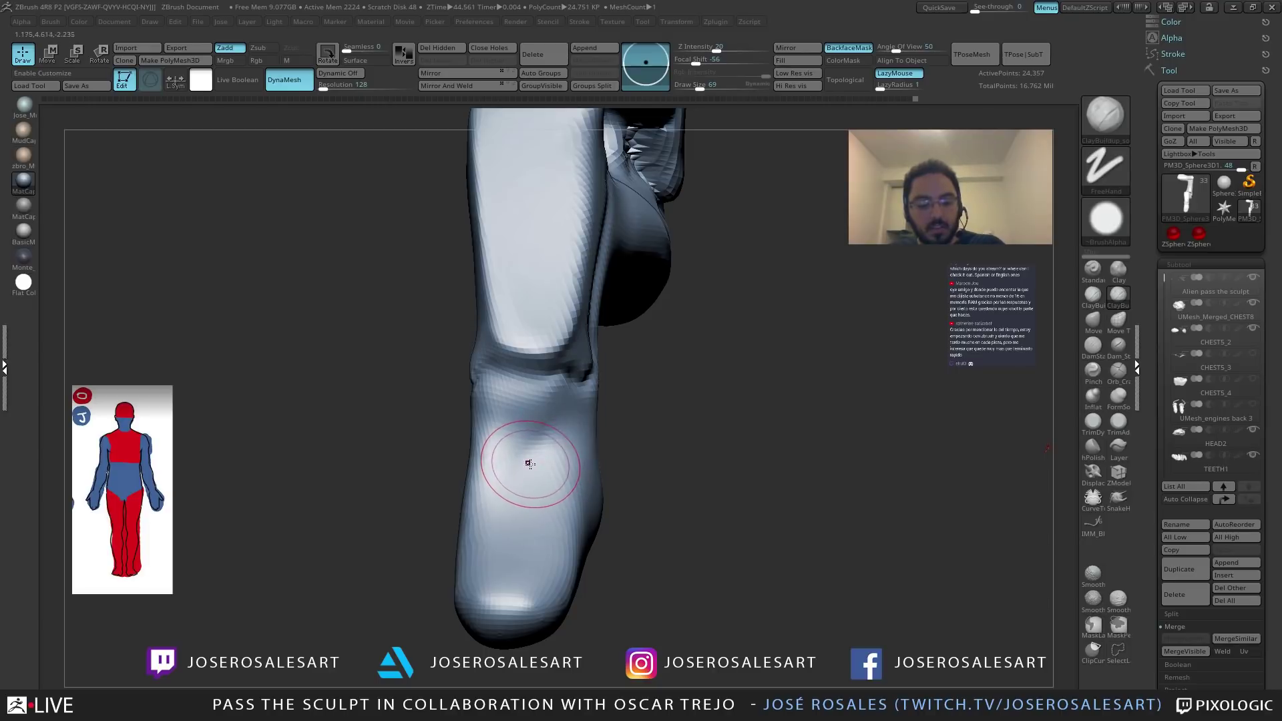
# Deepen the crease beneath the front plate's lower edge and around its corner with DamStandard, reducing the draw size to 21.
pyautogui.press('b')
pyautogui.press('d')
pyautogui.press('s')
pyautogui.press('s')
pyautogui.moveTo(539, 472); pyautogui.dragTo(526, 470)
pyautogui.keyDown('ctrl'); pyautogui.moveTo(534, 461); pyautogui.dragTo(567, 417, button='right'); pyautogui.keyUp('ctrl')
pyautogui.press('s')
pyautogui.moveTo(495, 380); pyautogui.dragTo(505, 379)
pyautogui.moveTo(467, 364); pyautogui.dragTo(524, 369, button='right')
pyautogui.press('s')
pyautogui.moveTo(516, 369); pyautogui.dragTo(509, 369)
pyautogui.moveTo(511, 353)
pyautogui.mouseDown(button='right')
pyautogui.moveTo(529, 347)
pyautogui.moveTo(483, 369)
pyautogui.moveTo(537, 382)
pyautogui.moveTo(565, 349)
pyautogui.mouseUp(button='right')
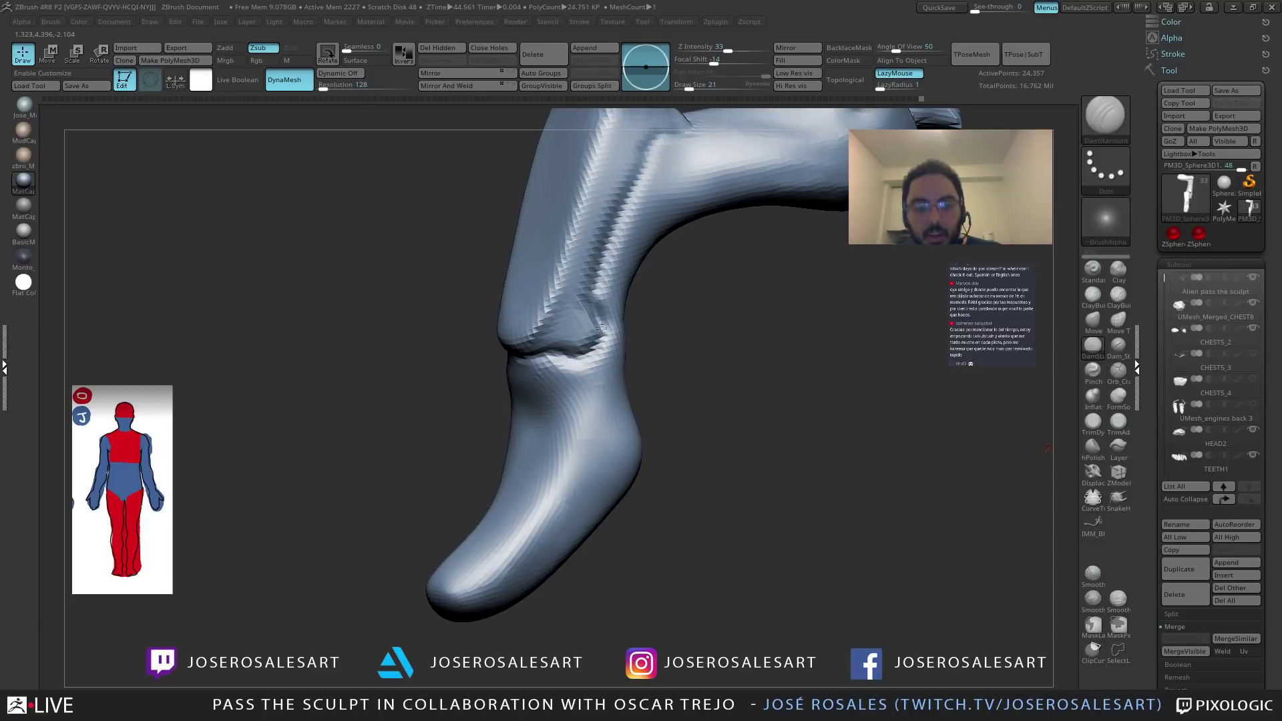
# Adjust the notch at the front plate's lower corner with SnakeHook at draw size 69.
pyautogui.press('b')
pyautogui.press('s')
pyautogui.press('h')
pyautogui.moveTo(536, 350); pyautogui.dragTo(581, 364, button='right')
pyautogui.press('space')
pyautogui.moveTo(593, 378); pyautogui.dragTo(602, 378)
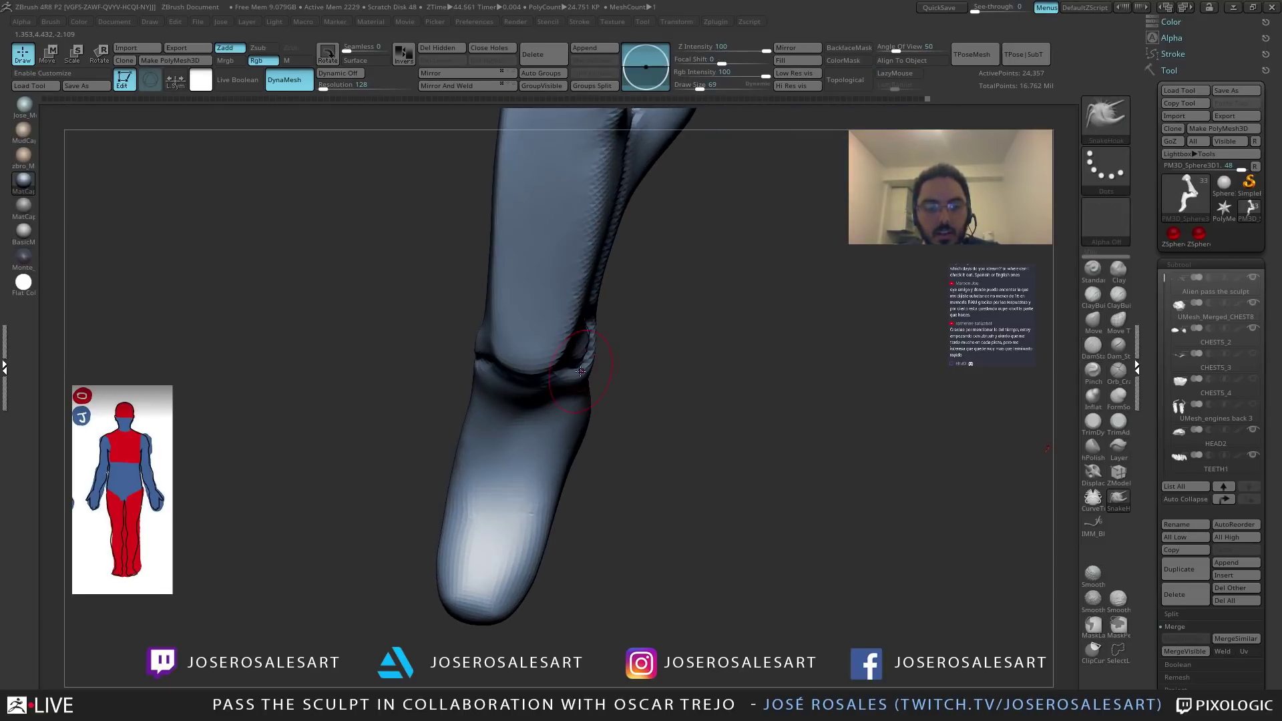
pyautogui.moveTo(592, 383)
pyautogui.mouseDown(button='right')
pyautogui.moveTo(377, 358)
pyautogui.moveTo(426, 376)
pyautogui.moveTo(406, 401)
pyautogui.moveTo(392, 352)
pyautogui.moveTo(373, 338)
pyautogui.moveTo(410, 372)
pyautogui.moveTo(404, 395)
pyautogui.moveTo(437, 399)
pyautogui.moveTo(402, 402)
pyautogui.moveTo(405, 414)
pyautogui.mouseUp(button='right')
# Flatten the surface around the plate's lower notch with TrimDynamic, using a larger brush.
pyautogui.press('b')
pyautogui.press('t')
pyautogui.press('d')
pyautogui.press(']')
pyautogui.press(']')
pyautogui.press(']')
# Carve the crease at the end of the plate's lower notch with DamStandard at draw size 36.
pyautogui.press('b')
pyautogui.press('d')
pyautogui.press('s')
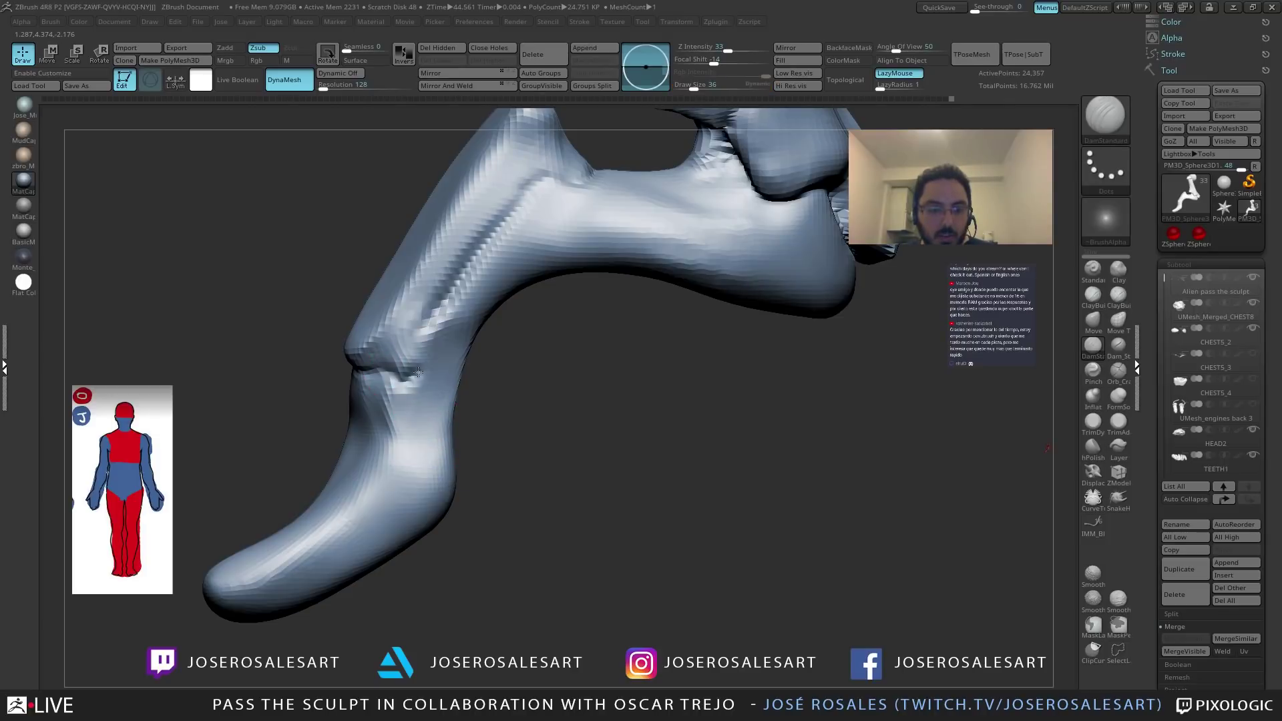
pyautogui.moveTo(427, 345); pyautogui.dragTo(409, 364, button='right')
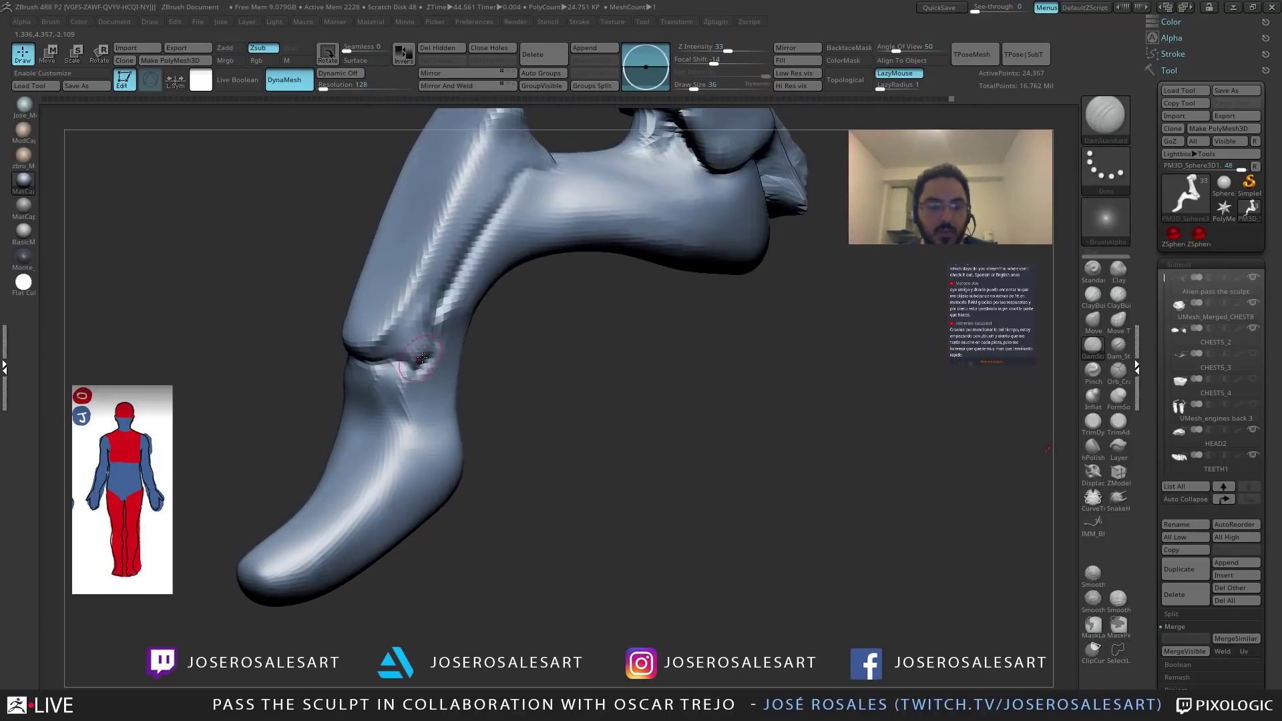
# Show the whole creature and examine the waist arm against the body from the front and side.
pyautogui.moveTo(463, 328); pyautogui.dragTo(827, 352, button='right')
pyautogui.hotkey('shift', 's')
pyautogui.hotkey('shift', 's')
pyautogui.hotkey('shift', 's')
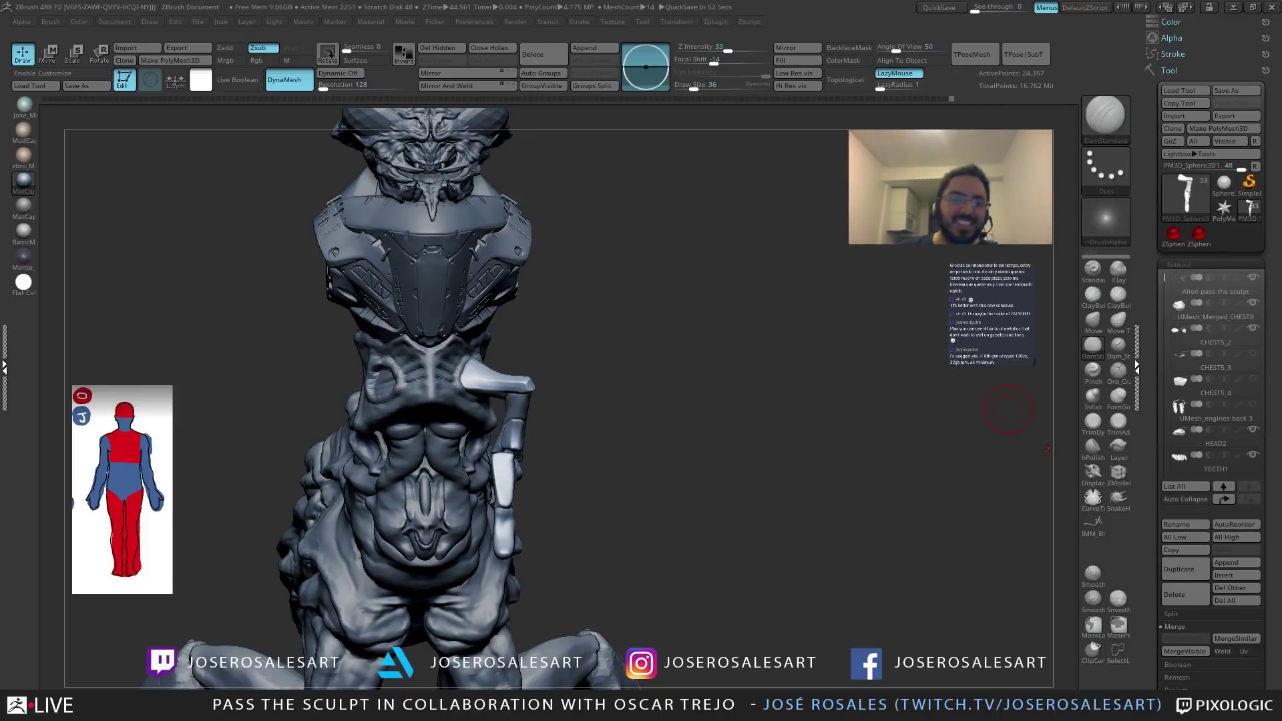
pyautogui.moveTo(527, 472)
pyautogui.keyDown('alt'); pyautogui.mouseDown()
pyautogui.moveTo(585, 487)
pyautogui.moveTo(550, 411)
pyautogui.moveTo(510, 472)
pyautogui.moveTo(417, 465)
pyautogui.moveTo(524, 477)
pyautogui.mouseUp(); pyautogui.keyUp('alt')
pyautogui.moveTo(478, 564)
pyautogui.keyDown('alt'); pyautogui.mouseDown(button='right')
pyautogui.moveTo(495, 377)
pyautogui.moveTo(487, 319)
pyautogui.mouseUp(button='right'); pyautogui.keyUp('alt')
pyautogui.moveTo(483, 447)
pyautogui.keyDown('alt'); pyautogui.mouseDown(button='right')
pyautogui.moveTo(509, 456)
pyautogui.moveTo(490, 466)
pyautogui.mouseUp(button='right'); pyautogui.keyUp('alt')
pyautogui.moveTo(480, 466); pyautogui.dragTo(438, 469, button='right')
pyautogui.moveTo(480, 369)
pyautogui.keyDown('alt'); pyautogui.mouseDown(button='right')
pyautogui.moveTo(475, 339)
pyautogui.moveTo(474, 387)
pyautogui.moveTo(522, 428)
pyautogui.moveTo(515, 446)
pyautogui.mouseUp(button='right'); pyautogui.keyUp('alt')
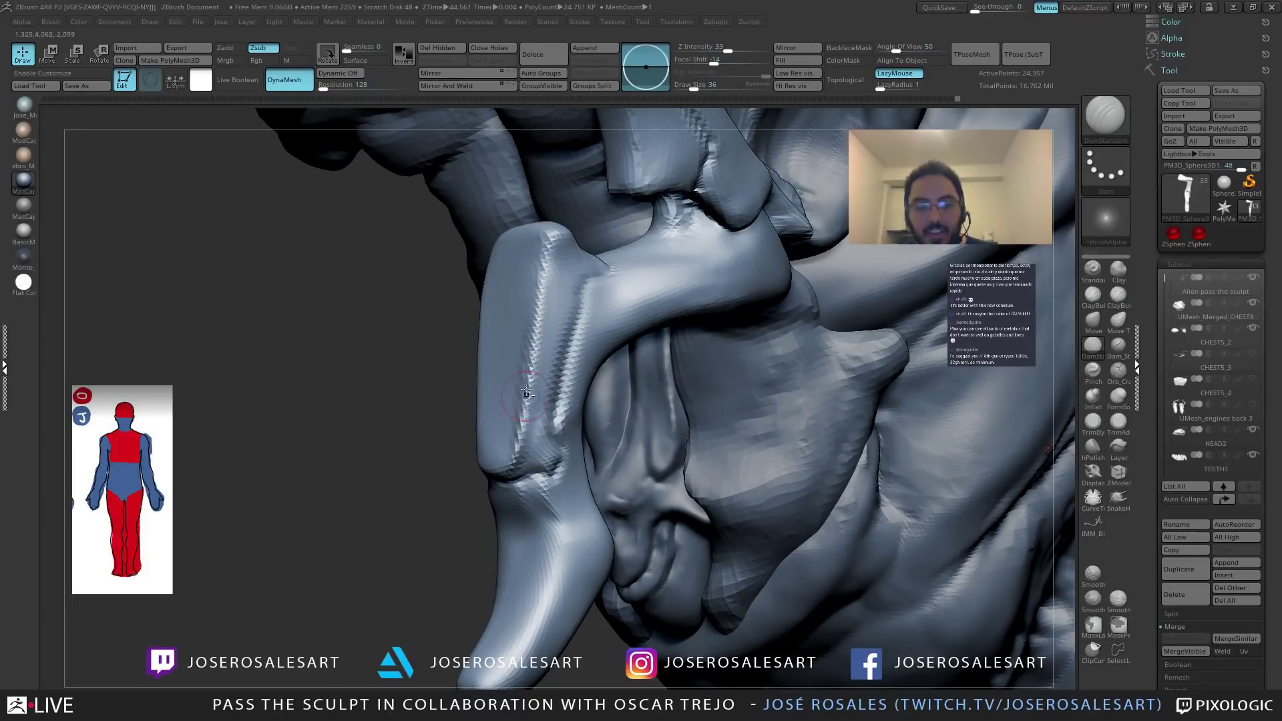
# Smooth the lower segment's front plate and adjust its outline with SnakeHook at draw size 54.
pyautogui.moveTo(493, 383)
pyautogui.keyDown('ctrl'); pyautogui.mouseDown(button='right')
pyautogui.moveTo(494, 354)
pyautogui.moveTo(534, 351)
pyautogui.mouseUp(button='right'); pyautogui.keyUp('ctrl')
pyautogui.moveTo(508, 326)
pyautogui.keyDown('shift'); pyautogui.mouseDown()
pyautogui.moveTo(507, 358)
pyautogui.moveTo(508, 342)
pyautogui.mouseUp(); pyautogui.keyUp('shift')
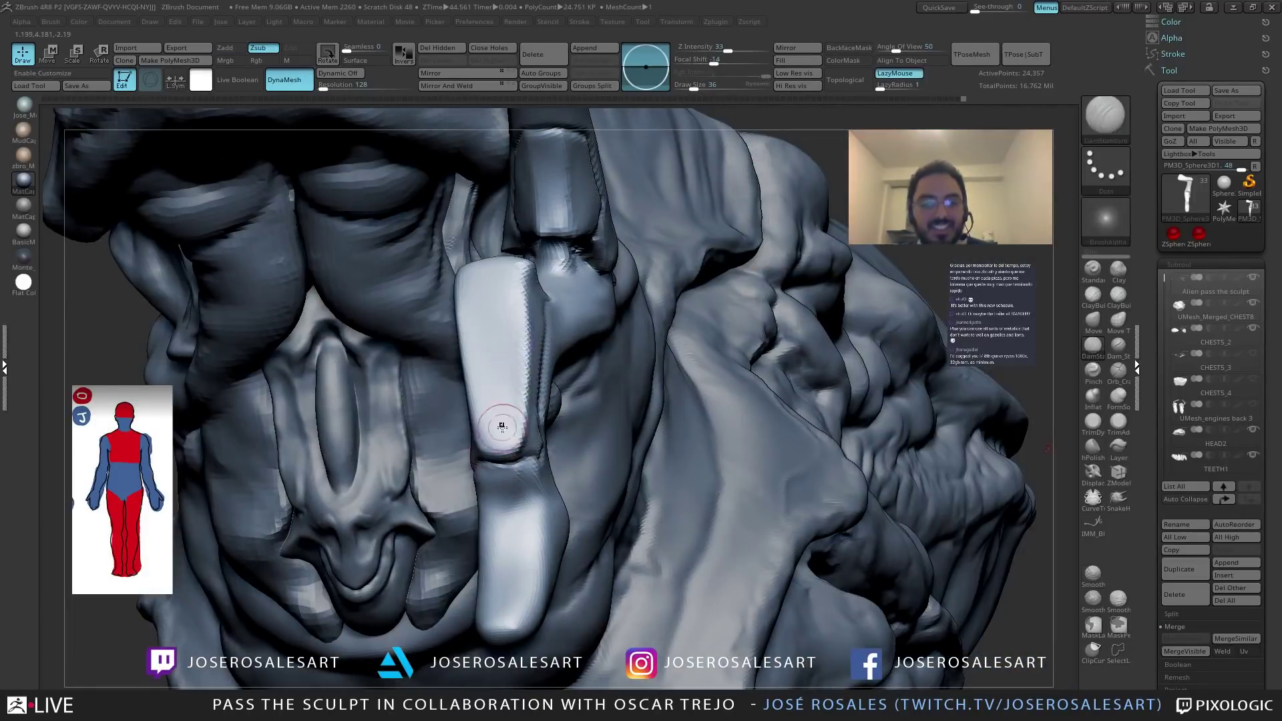
pyautogui.moveTo(495, 423); pyautogui.dragTo(517, 401, button='right')
pyautogui.press('b')
pyautogui.press('s')
pyautogui.press('h')
pyautogui.moveTo(493, 311); pyautogui.dragTo(506, 288, button='right')
pyautogui.press(']')
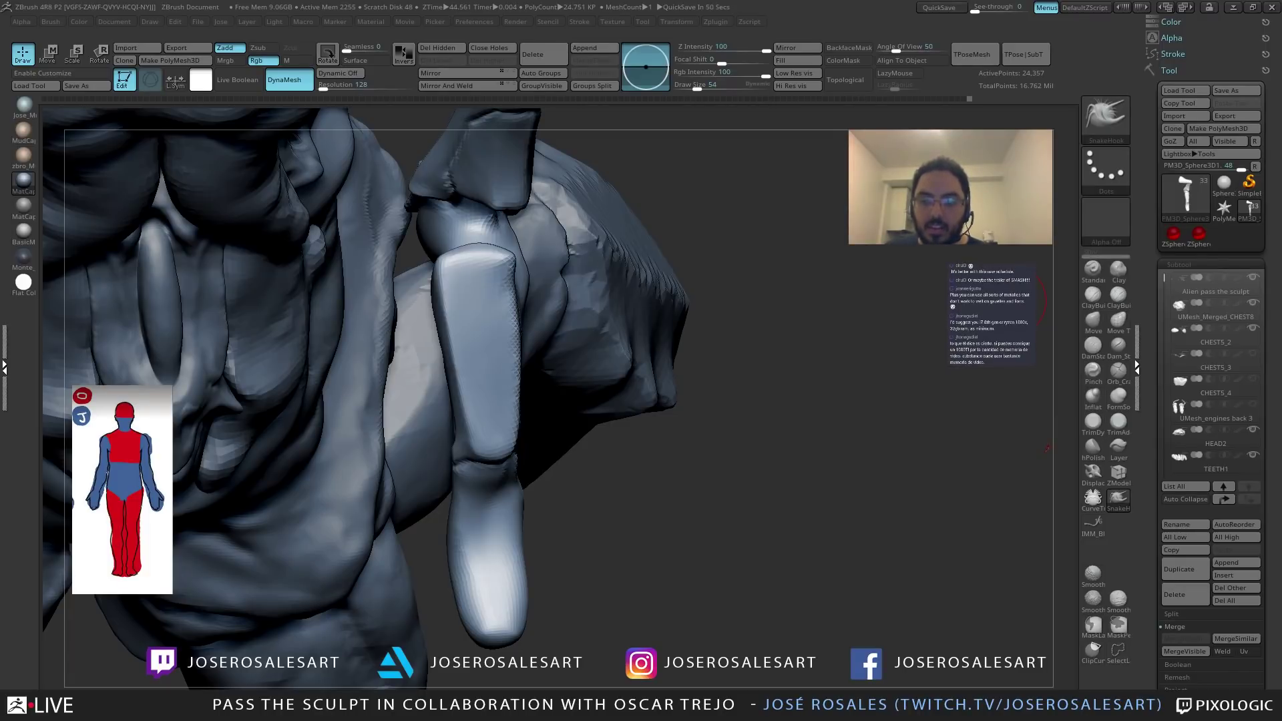
# Sharpen the edge at the upper end of the front plate with the Pinch brush at draw size 54.
pyautogui.moveTo(788, 454)
pyautogui.mouseDown()
pyautogui.moveTo(695, 443)
pyautogui.moveTo(561, 394)
pyautogui.moveTo(395, 303)
pyautogui.moveTo(488, 276)
pyautogui.moveTo(387, 287)
pyautogui.moveTo(458, 275)
pyautogui.mouseUp()
pyautogui.press('b')
pyautogui.press('p')
pyautogui.press('i')
pyautogui.moveTo(412, 231)
pyautogui.mouseDown()
pyautogui.moveTo(443, 268)
pyautogui.moveTo(478, 277)
pyautogui.mouseUp()
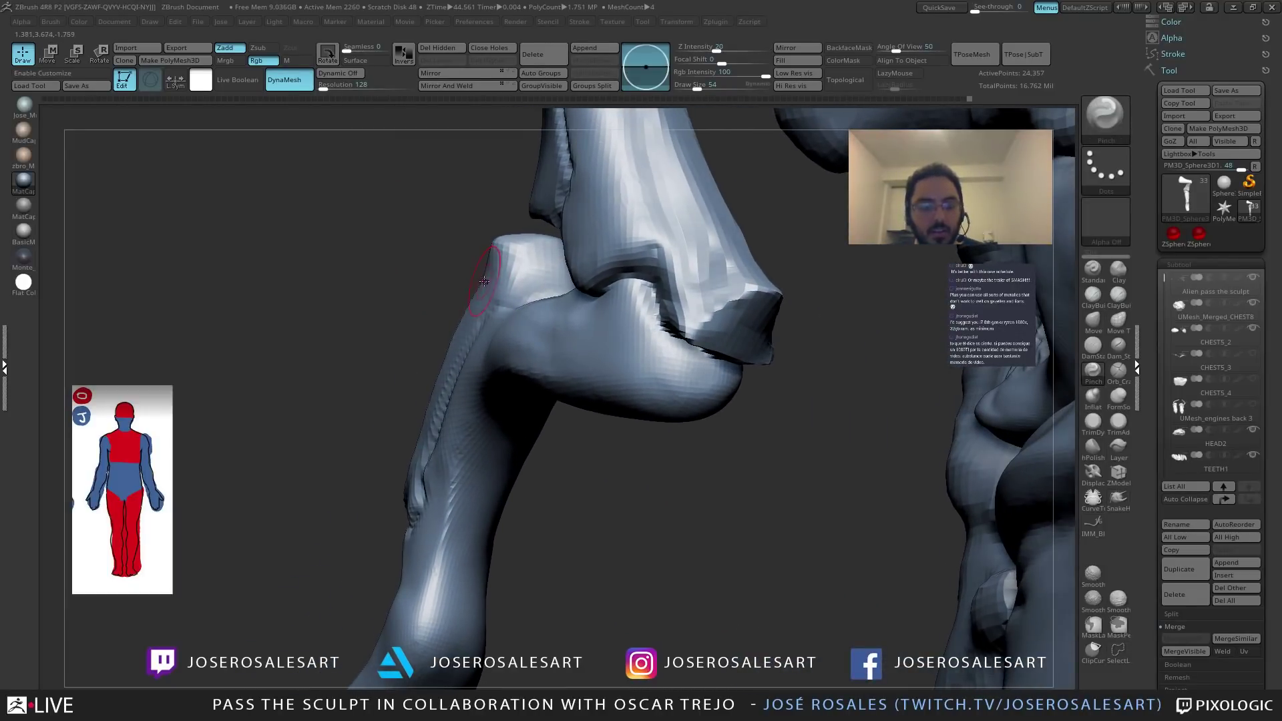
# Pull the front plate's upper end into a cleaner outline with SnakeHook at draw size 54.
pyautogui.press('b')
pyautogui.press('s')
pyautogui.press('h')
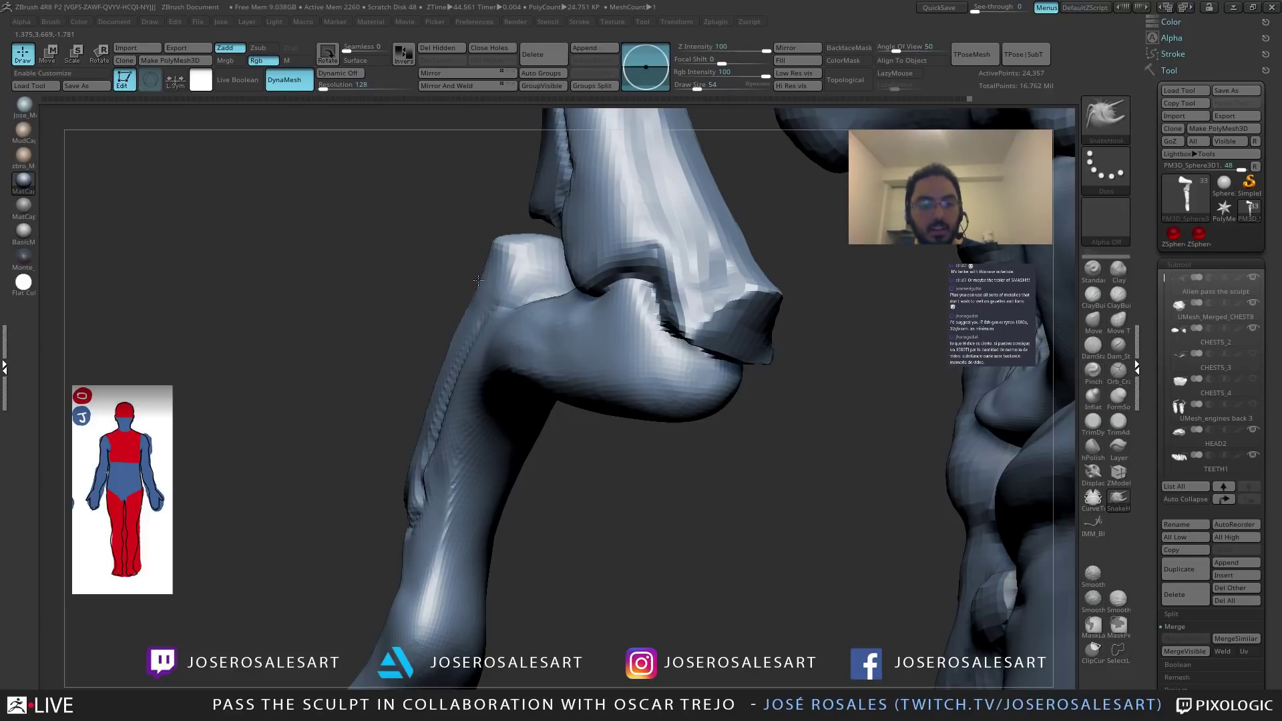
pyautogui.moveTo(482, 269)
pyautogui.mouseDown()
pyautogui.moveTo(498, 283)
pyautogui.moveTo(434, 352)
pyautogui.moveTo(492, 314)
pyautogui.moveTo(436, 227)
pyautogui.mouseUp()
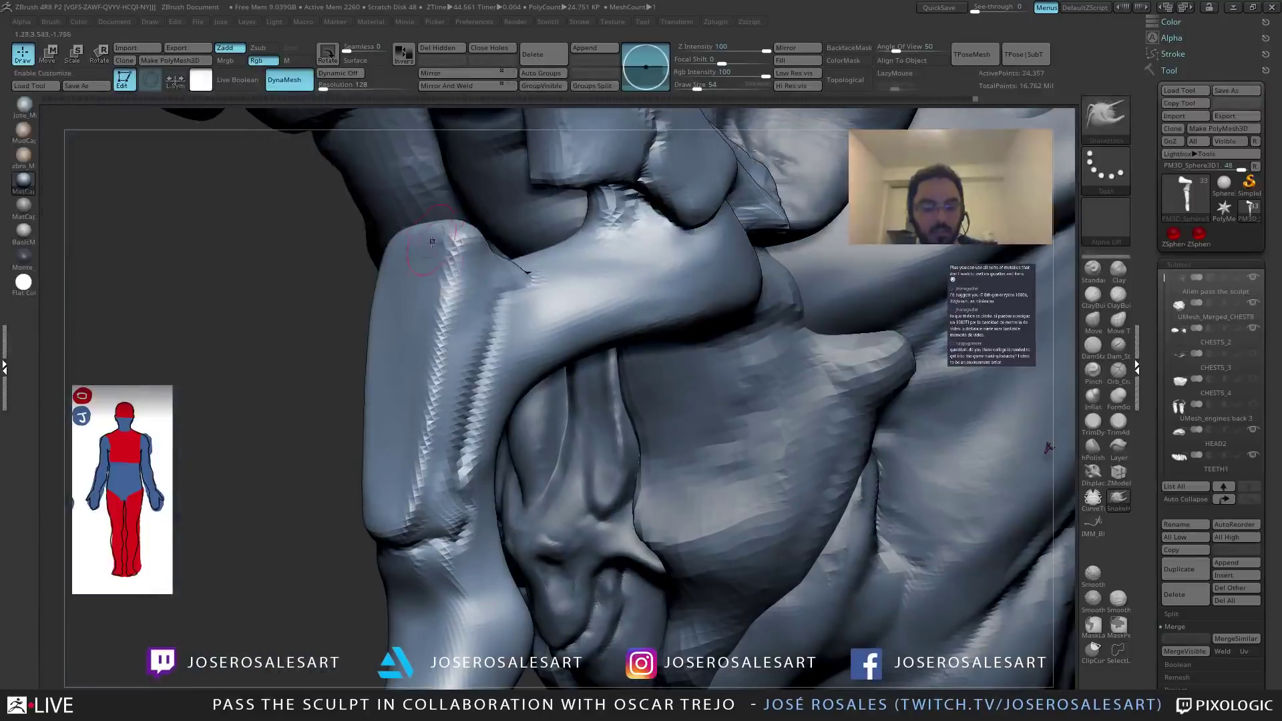
# Define the front plate's edges with DamStandard at draw size 23 and smooth its face.
pyautogui.press('b')
pyautogui.press('d')
pyautogui.press('s')
pyautogui.moveTo(437, 377)
pyautogui.mouseDown(button='right')
pyautogui.moveTo(481, 308)
pyautogui.moveTo(449, 387)
pyautogui.moveTo(329, 234)
pyautogui.moveTo(375, 261)
pyautogui.mouseUp(button='right')
pyautogui.press('[')
pyautogui.press('[')
pyautogui.press('[')
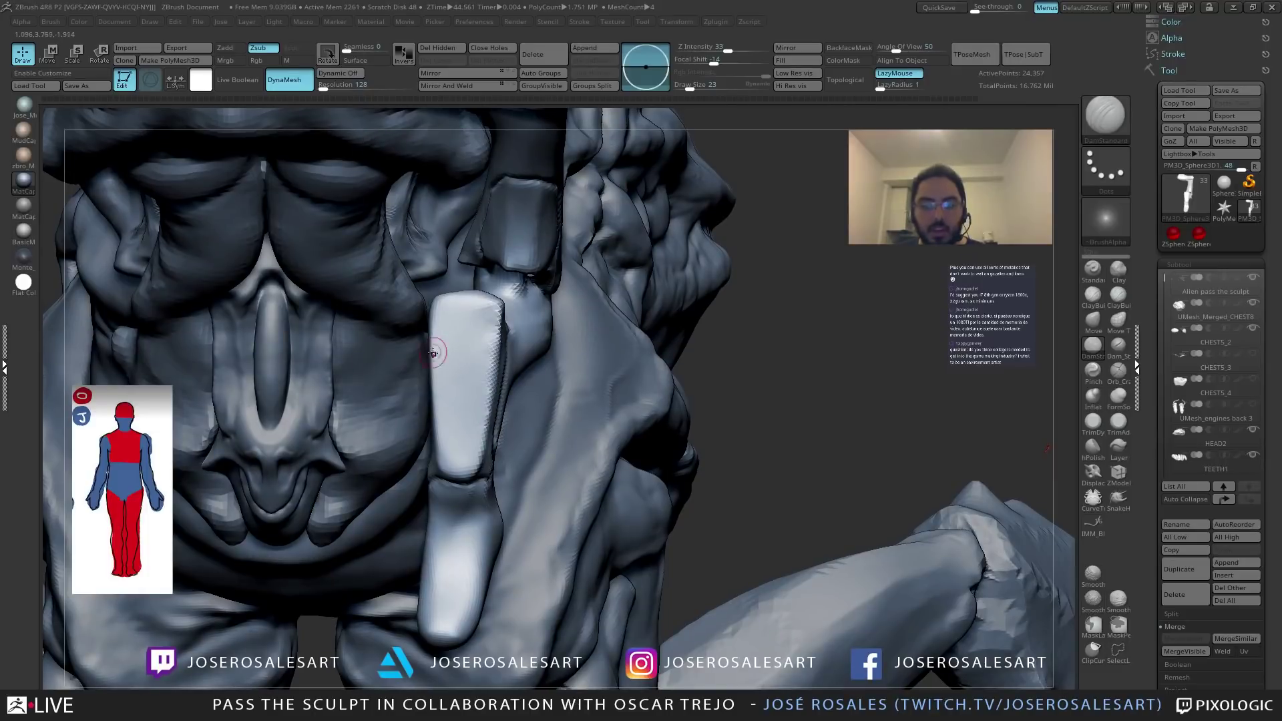
pyautogui.moveTo(271, 291); pyautogui.dragTo(506, 366, button='right')
pyautogui.press('shift')
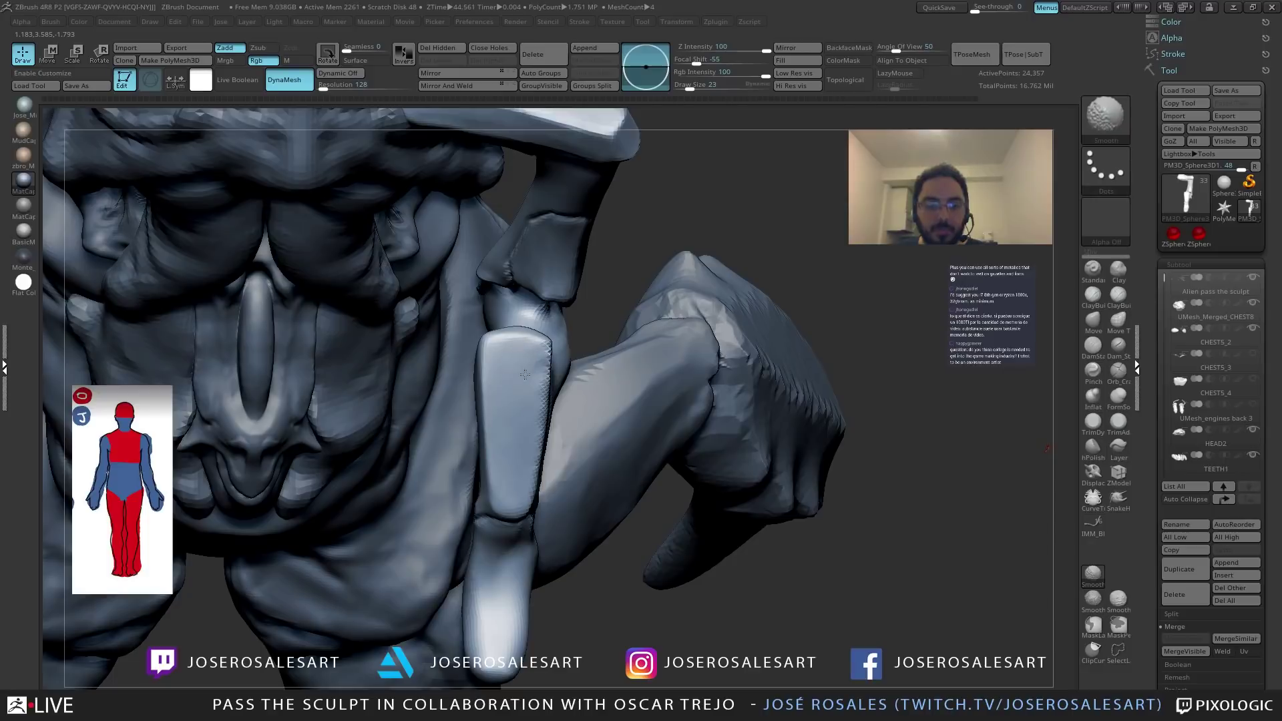
# Deepen the creases beside the plate with DamStandard at draw size 33.
pyautogui.moveTo(501, 406)
pyautogui.mouseDown(button='right')
pyautogui.moveTo(526, 418)
pyautogui.moveTo(498, 386)
pyautogui.moveTo(456, 388)
pyautogui.moveTo(528, 414)
pyautogui.moveTo(574, 398)
pyautogui.mouseUp(button='right')
pyautogui.press('s')
pyautogui.moveTo(589, 384); pyautogui.dragTo(600, 384)
pyautogui.moveTo(599, 377)
pyautogui.keyDown('alt'); pyautogui.mouseDown(button='right')
pyautogui.moveTo(618, 398)
pyautogui.moveTo(554, 454)
pyautogui.moveTo(616, 500)
pyautogui.moveTo(600, 387)
pyautogui.moveTo(695, 413)
pyautogui.mouseUp(button='right'); pyautogui.keyUp('alt')
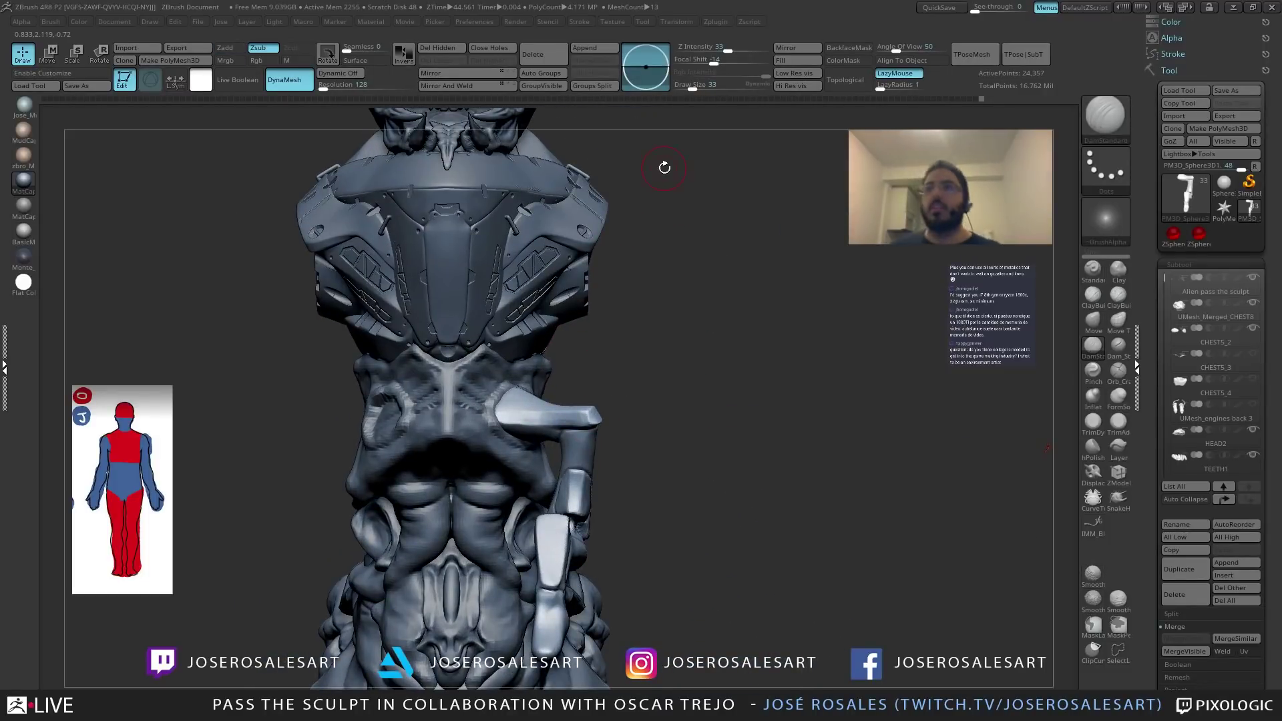
# Isolate the arm and reshape the elbow of its upper segment with SnakeHook.
pyautogui.moveTo(554, 394)
pyautogui.mouseDown(button='right')
pyautogui.moveTo(590, 392)
pyautogui.moveTo(616, 419)
pyautogui.moveTo(575, 431)
pyautogui.moveTo(596, 467)
pyautogui.moveTo(566, 478)
pyautogui.moveTo(604, 475)
pyautogui.moveTo(632, 497)
pyautogui.mouseUp(button='right')
pyautogui.keyDown('ctrl'); pyautogui.keyDown('shift'); pyautogui.click(606, 486); pyautogui.keyUp('shift'); pyautogui.keyUp('ctrl')
pyautogui.press('b')
pyautogui.press('s')
pyautogui.press('h')
pyautogui.moveTo(544, 494)
pyautogui.mouseDown(button='right')
pyautogui.moveTo(607, 414)
pyautogui.moveTo(527, 516)
pyautogui.moveTo(586, 487)
pyautogui.moveTo(613, 492)
pyautogui.moveTo(631, 474)
pyautogui.moveTo(599, 489)
pyautogui.moveTo(666, 478)
pyautogui.moveTo(594, 484)
pyautogui.moveTo(525, 523)
pyautogui.mouseUp(button='right')
# Carve a crease around the underside of the arm's upper elbow with DamStandard at draw size 33.
pyautogui.press('b')
pyautogui.press('d')
pyautogui.press('s')
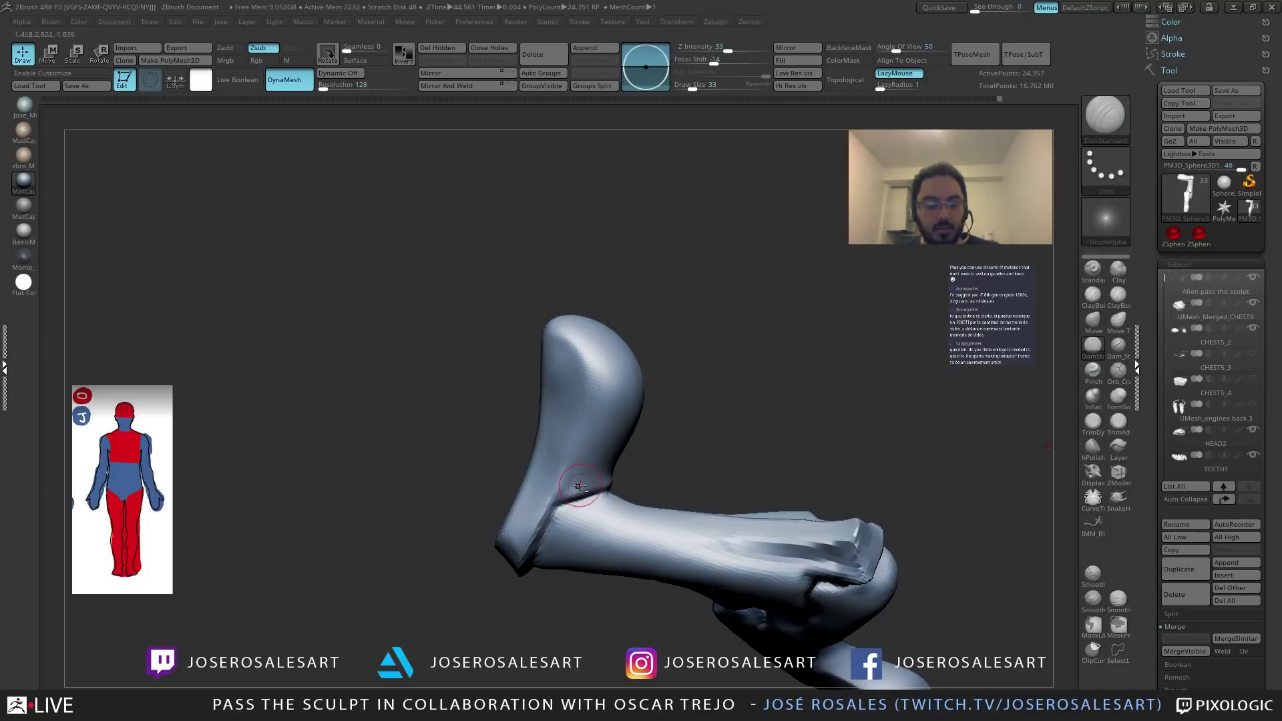
# Add volume beside the elbow crease with ClayBuildup and smooth the transition.
pyautogui.press('b')
pyautogui.press('c')
pyautogui.press('b')
pyautogui.moveTo(581, 485)
pyautogui.mouseDown(button='right')
pyautogui.moveTo(570, 490)
pyautogui.moveTo(583, 492)
pyautogui.moveTo(590, 467)
pyautogui.moveTo(602, 476)
pyautogui.mouseUp(button='right')
pyautogui.press('shift')
pyautogui.moveTo(670, 453)
pyautogui.mouseDown(button='right')
pyautogui.moveTo(708, 495)
pyautogui.moveTo(739, 500)
pyautogui.mouseUp(button='right')
# Sharpen the crease between the upper and middle segments with DamStandard at draw size 42.
pyautogui.press('b')
pyautogui.press('d')
pyautogui.press('s')
pyautogui.moveTo(534, 504)
pyautogui.mouseDown(button='right')
pyautogui.moveTo(652, 481)
pyautogui.moveTo(674, 491)
pyautogui.moveTo(665, 481)
pyautogui.mouseUp(button='right')
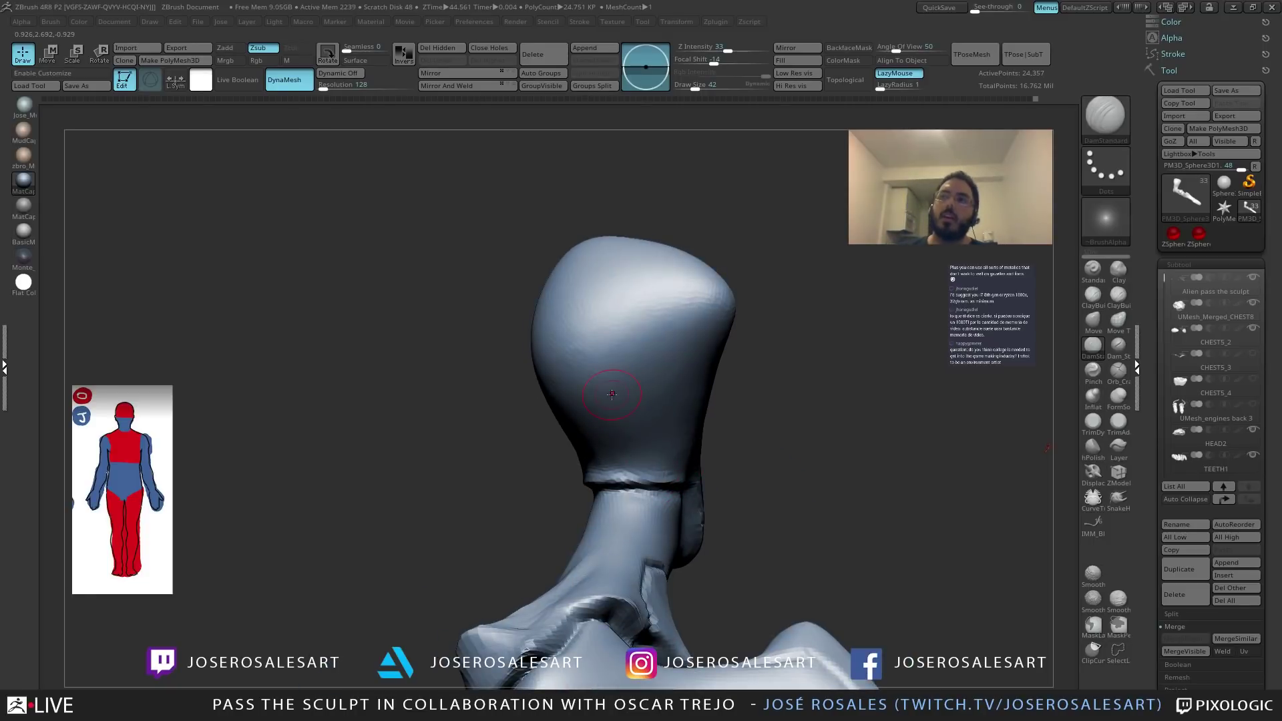
# Examine the arm's shape and placement on the whole creature from the front, side and close up.
pyautogui.moveTo(589, 411); pyautogui.dragTo(583, 346, button='right')
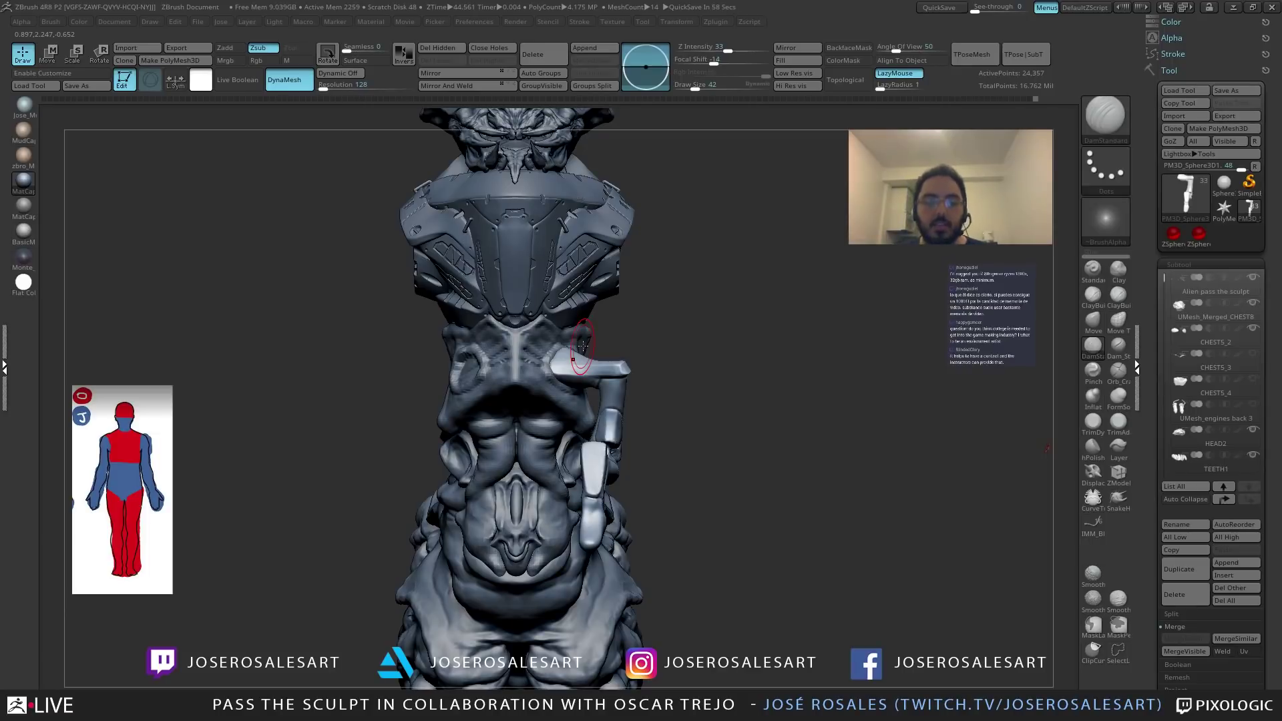
pyautogui.moveTo(637, 364); pyautogui.dragTo(535, 344, button='right')
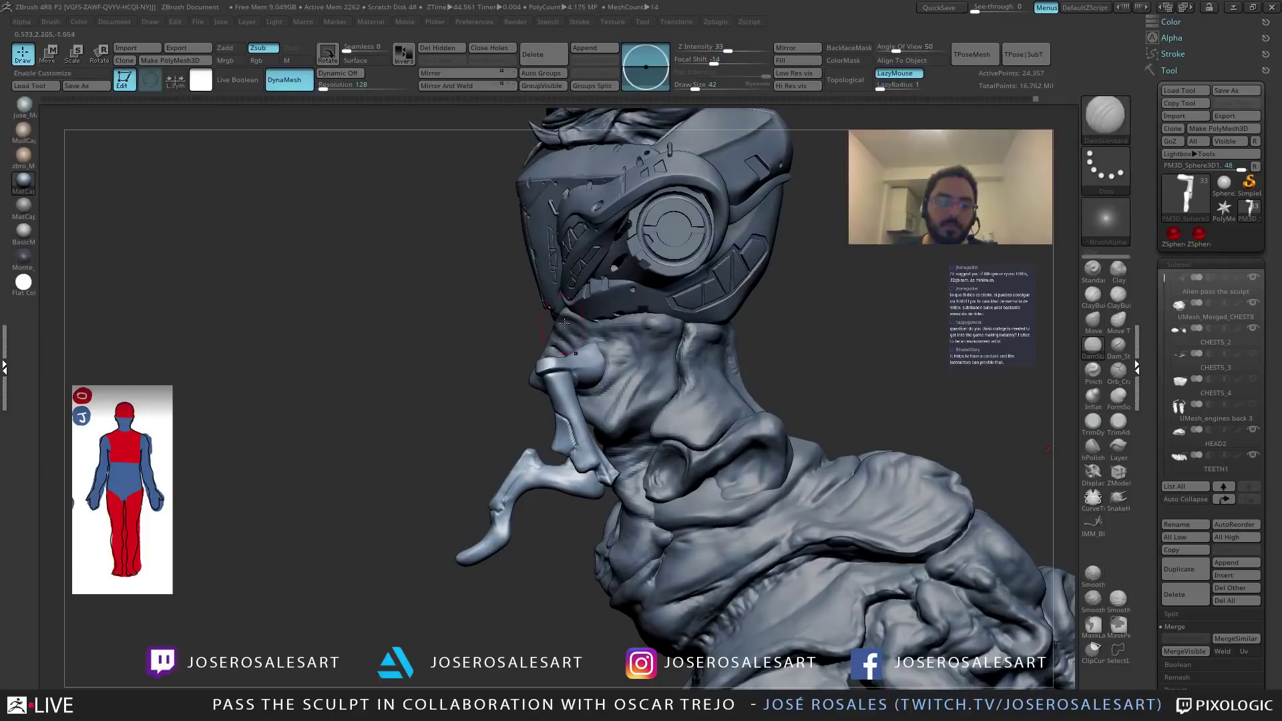
pyautogui.moveTo(518, 463)
pyautogui.mouseDown(button='right')
pyautogui.moveTo(600, 467)
pyautogui.moveTo(531, 444)
pyautogui.mouseUp(button='right')
pyautogui.moveTo(576, 407); pyautogui.dragTo(647, 441, button='right')
pyautogui.moveTo(629, 352)
pyautogui.mouseDown(button='right')
pyautogui.moveTo(629, 465)
pyautogui.moveTo(514, 437)
pyautogui.mouseUp(button='right')
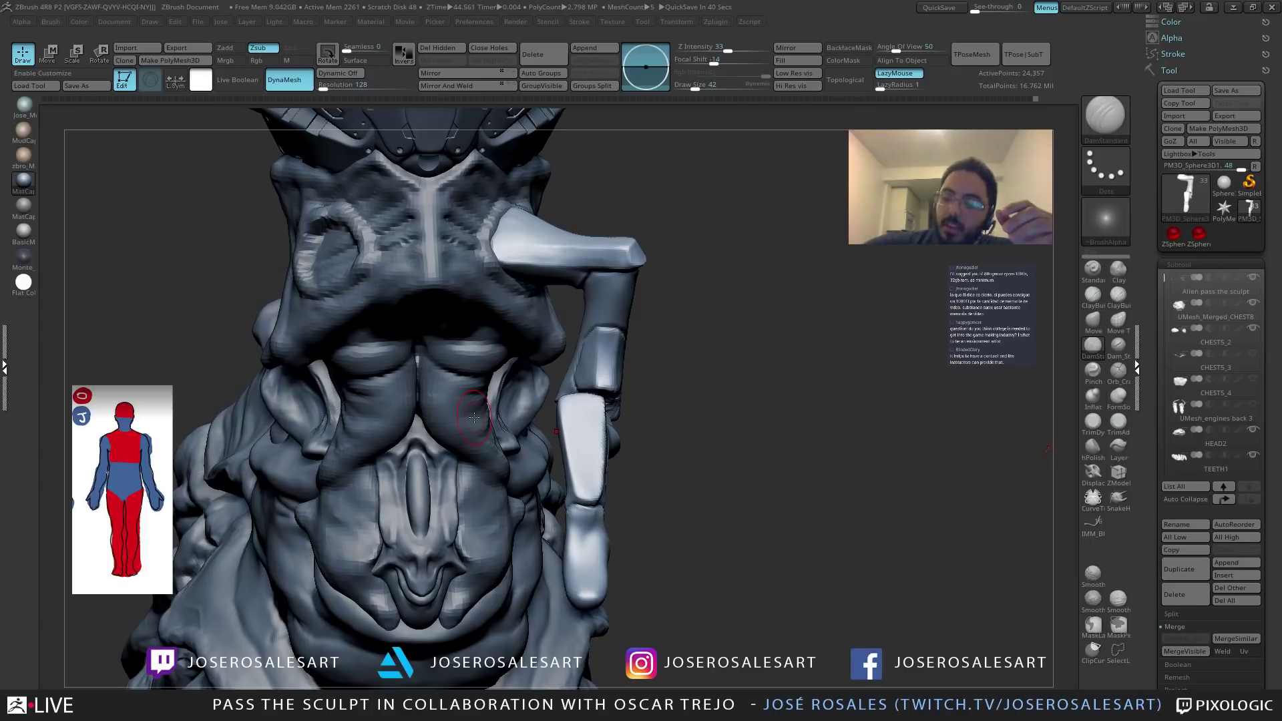
pyautogui.moveTo(481, 305); pyautogui.dragTo(301, 320, button='right')
pyautogui.moveTo(421, 361)
pyautogui.keyDown('ctrl'); pyautogui.mouseDown(button='right')
pyautogui.moveTo(427, 426)
pyautogui.moveTo(440, 433)
pyautogui.mouseUp(button='right'); pyautogui.keyUp('ctrl')
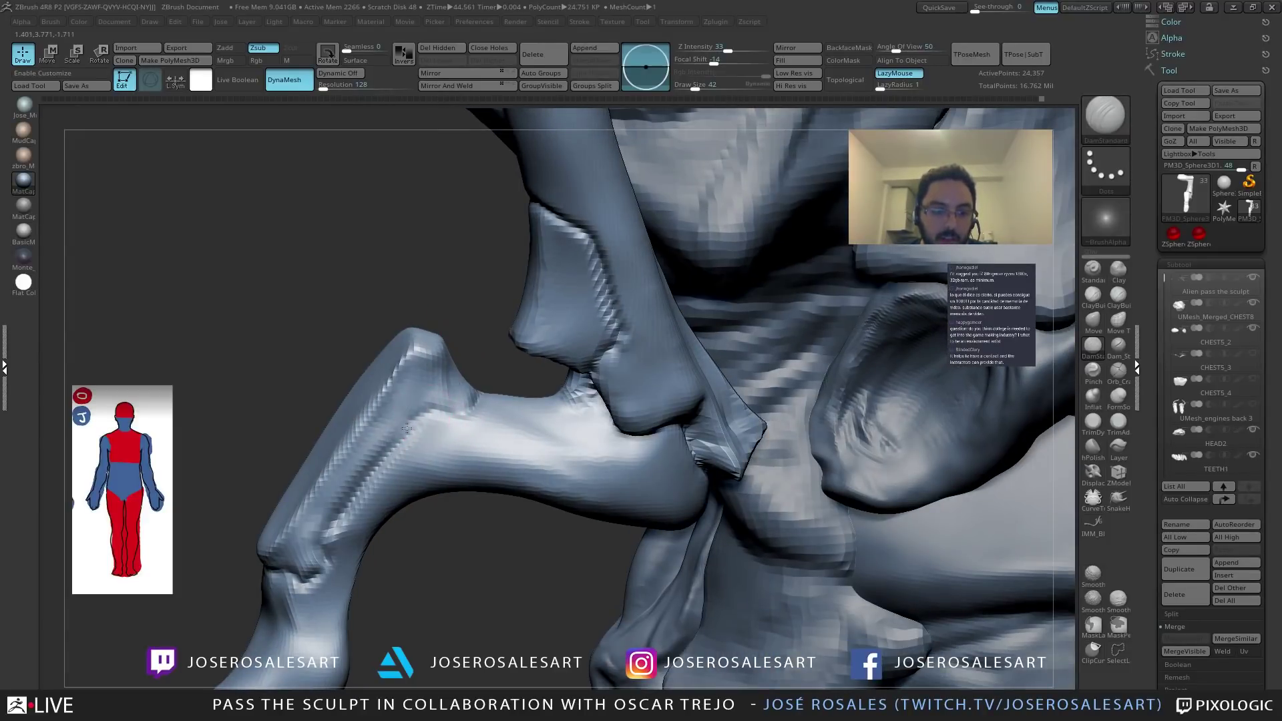
# Adjust the lower segment's silhouette with SnakeHook, enlarging the brush to draw size 109.
pyautogui.moveTo(438, 414)
pyautogui.mouseDown(button='right')
pyautogui.moveTo(474, 411)
pyautogui.moveTo(431, 439)
pyautogui.moveTo(454, 376)
pyautogui.mouseUp(button='right')
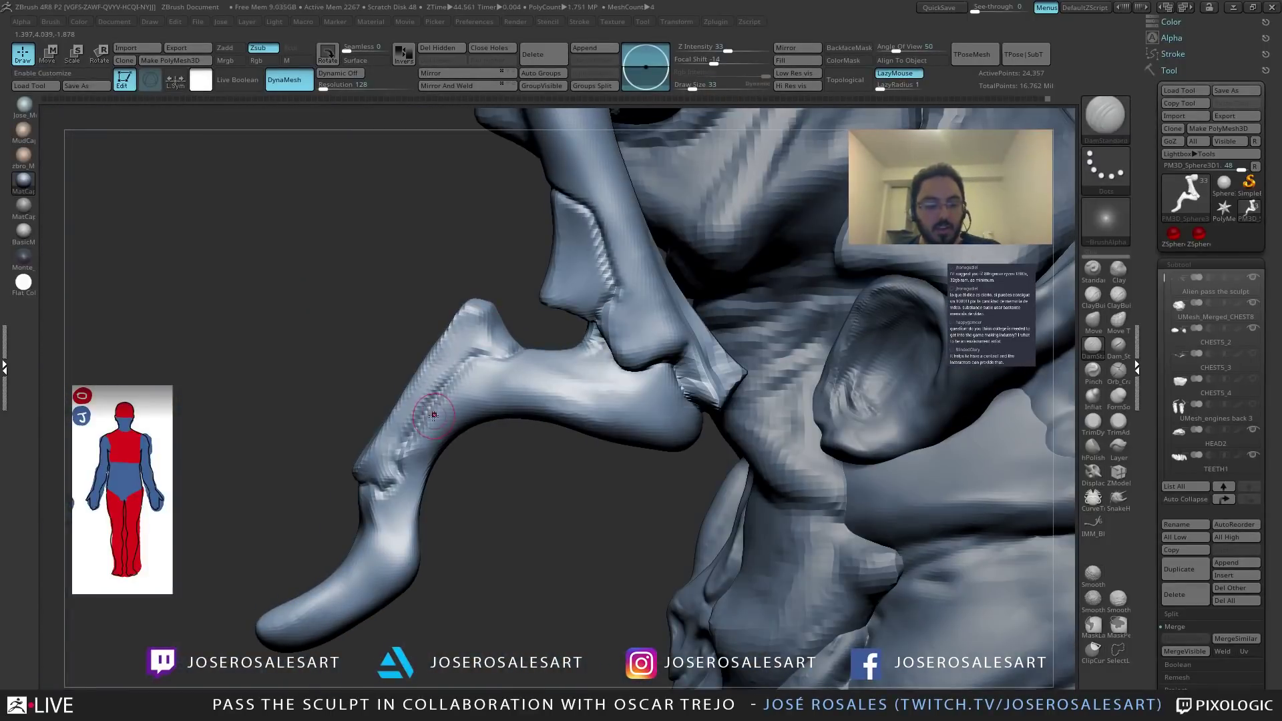
pyautogui.press('b')
pyautogui.press('s')
pyautogui.press('h')
pyautogui.moveTo(387, 414)
pyautogui.mouseDown(button='right')
pyautogui.moveTo(387, 401)
pyautogui.moveTo(422, 520)
pyautogui.moveTo(393, 546)
pyautogui.moveTo(386, 463)
pyautogui.moveTo(467, 443)
pyautogui.moveTo(430, 434)
pyautogui.moveTo(458, 468)
pyautogui.moveTo(431, 468)
pyautogui.mouseUp(button='right')
pyautogui.press('s')
pyautogui.moveTo(431, 463); pyautogui.dragTo(443, 480)
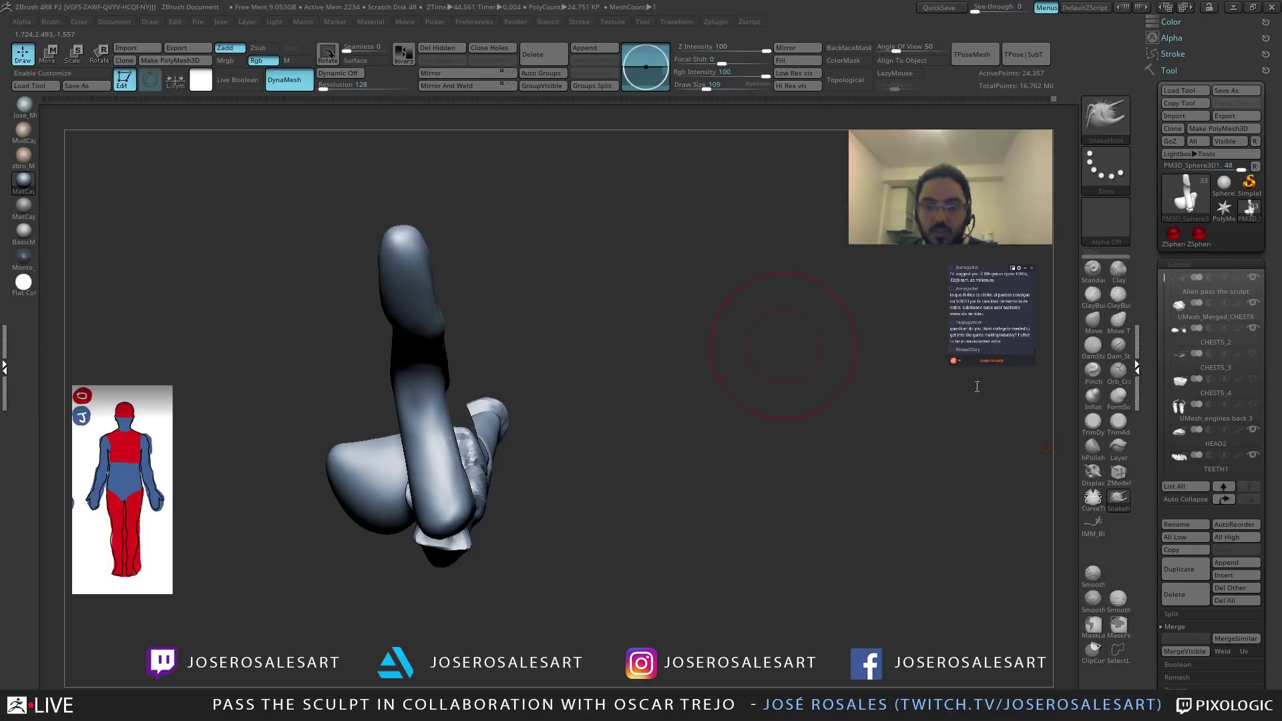
# Refine the front plate's upper tip and the arm's profile with SnakeHook at draw size 62.
pyautogui.press('s')
pyautogui.moveTo(585, 512); pyautogui.dragTo(576, 512)
pyautogui.moveTo(577, 465); pyautogui.dragTo(578, 458, button='right')
pyautogui.press('s')
pyautogui.moveTo(617, 454); pyautogui.dragTo(610, 451)
pyautogui.moveTo(610, 449)
pyautogui.mouseDown(button='right')
pyautogui.moveTo(564, 461)
pyautogui.moveTo(544, 488)
pyautogui.moveTo(561, 461)
pyautogui.mouseUp(button='right')
pyautogui.moveTo(577, 331)
pyautogui.mouseDown(button='right')
pyautogui.moveTo(630, 424)
pyautogui.moveTo(554, 380)
pyautogui.mouseUp(button='right')
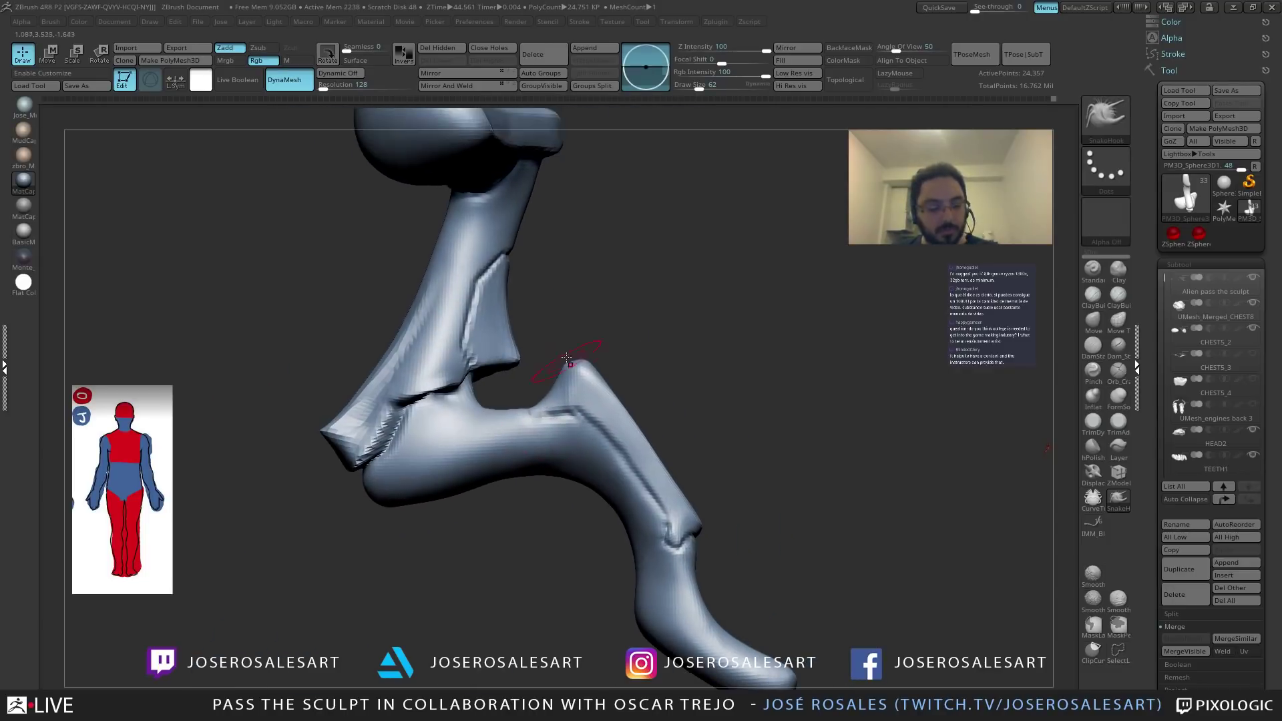
# Carve the crease behind the front plate's upper end with DamStandard at draw size 30.
pyautogui.press('b')
pyautogui.press('d')
pyautogui.press('s')
pyautogui.moveTo(540, 430)
pyautogui.mouseDown(button='right')
pyautogui.moveTo(576, 429)
pyautogui.moveTo(505, 434)
pyautogui.moveTo(529, 431)
pyautogui.moveTo(504, 349)
pyautogui.moveTo(564, 458)
pyautogui.mouseUp(button='right')
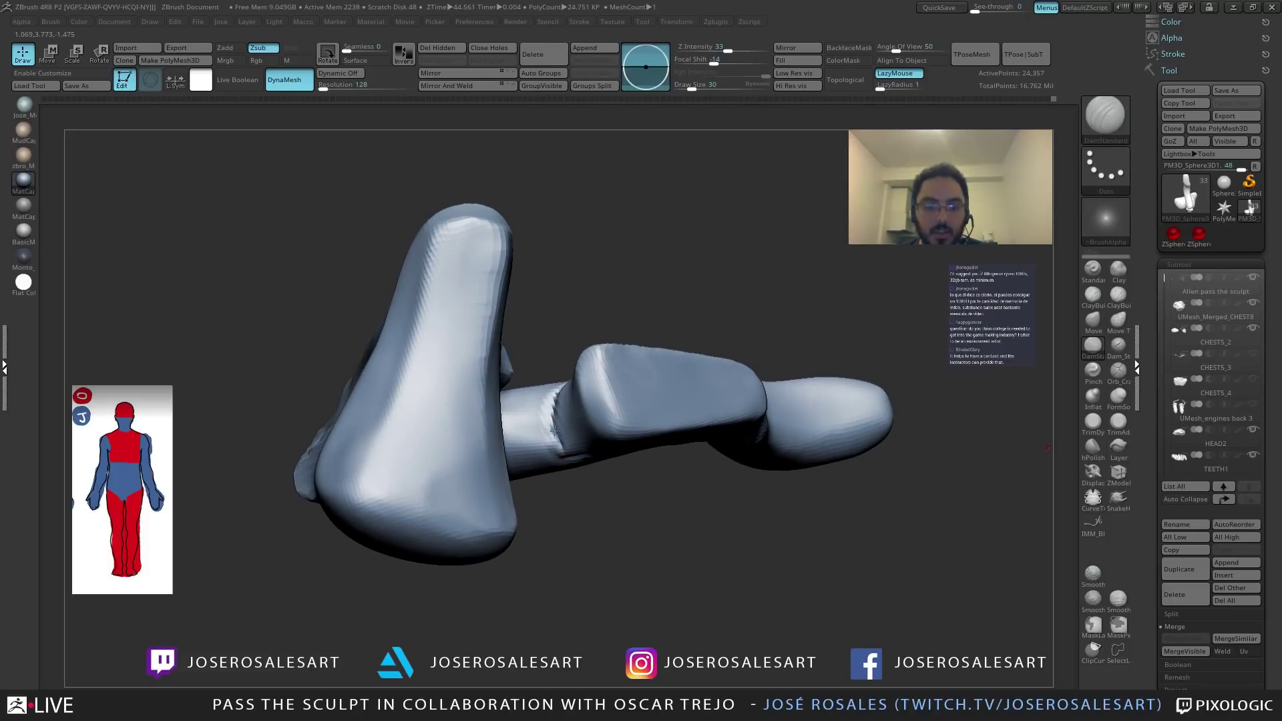
pyautogui.moveTo(563, 412)
pyautogui.mouseDown(button='right')
pyautogui.moveTo(552, 392)
pyautogui.moveTo(566, 393)
pyautogui.moveTo(561, 422)
pyautogui.mouseUp(button='right')
# Fill in the area behind the plate's upper end with ClayBuildup at draw size 45 and smooth it.
pyautogui.press('b')
pyautogui.press('c')
pyautogui.press('b')
pyautogui.press('shift')
pyautogui.moveTo(590, 447)
pyautogui.mouseDown()
pyautogui.moveTo(607, 379)
pyautogui.moveTo(589, 394)
pyautogui.moveTo(620, 398)
pyautogui.moveTo(645, 371)
pyautogui.moveTo(556, 366)
pyautogui.moveTo(569, 368)
pyautogui.moveTo(655, 237)
pyautogui.mouseUp()
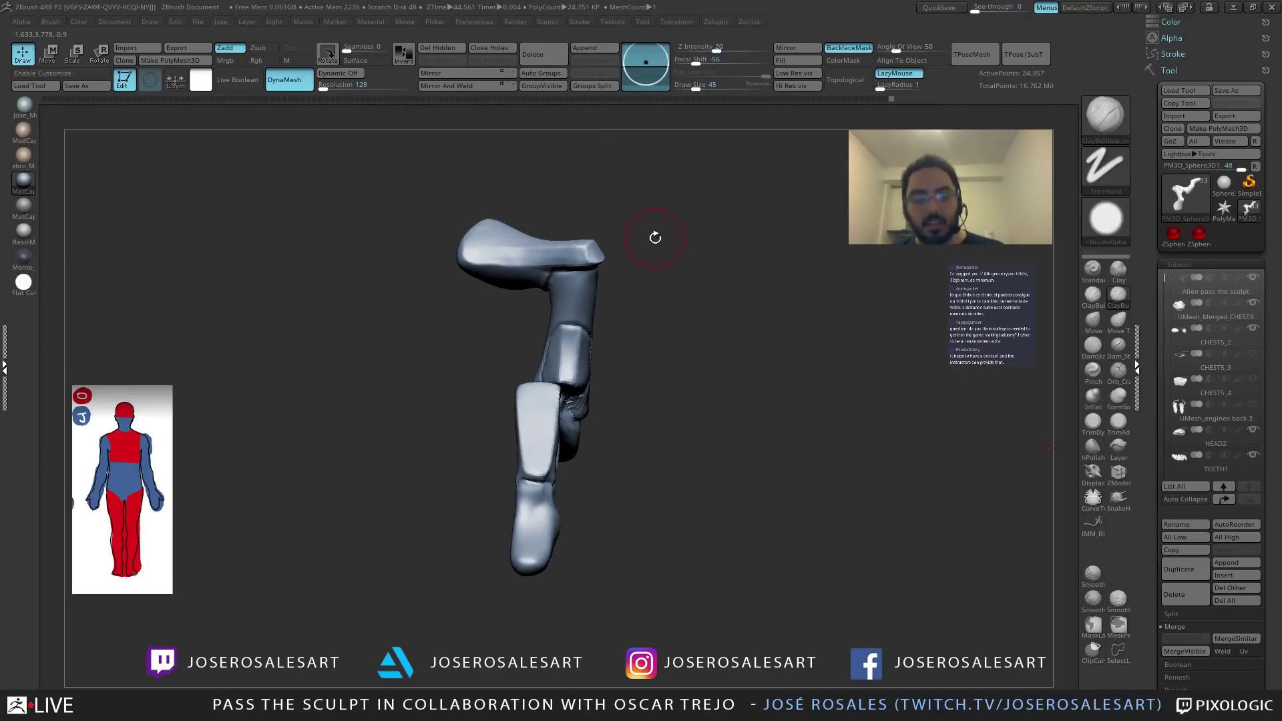
pyautogui.moveTo(489, 448)
pyautogui.mouseDown()
pyautogui.moveTo(529, 429)
pyautogui.moveTo(546, 437)
pyautogui.mouseUp()
# Mask the lower part of the arm, including the front plate and tip, and soften the mask's edge.
pyautogui.press('ctrl')
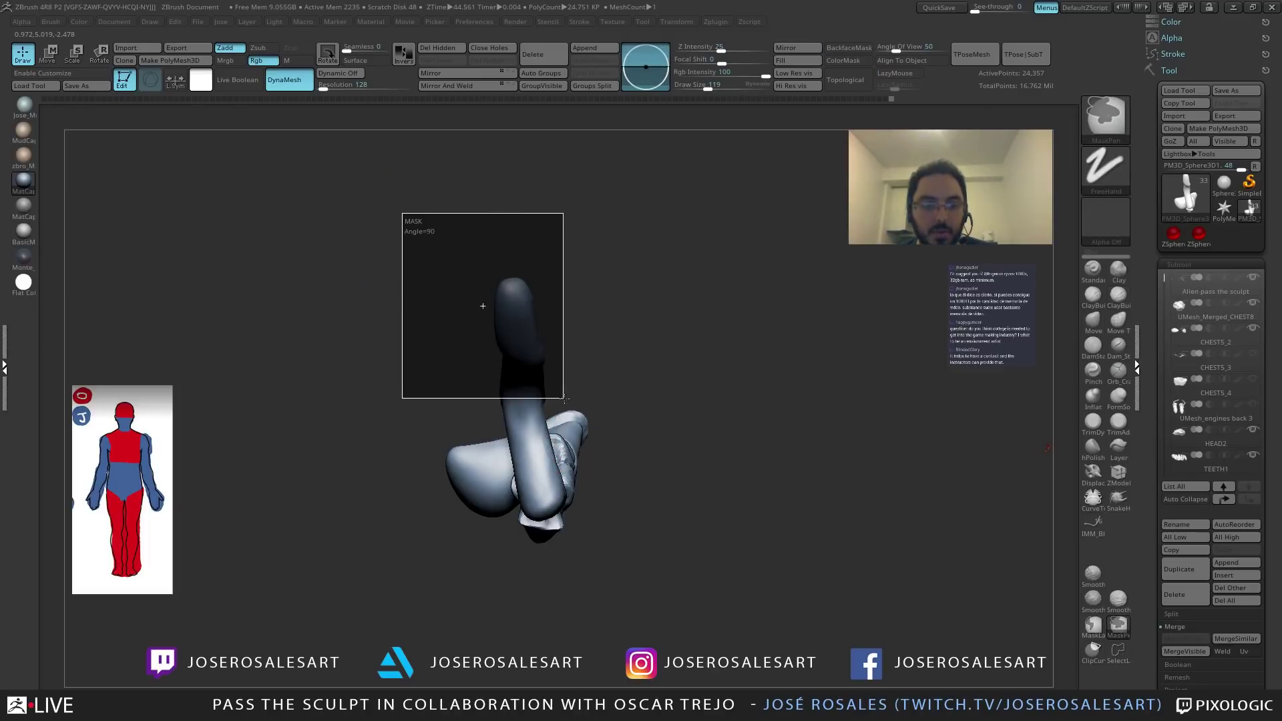
pyautogui.moveTo(513, 388)
pyautogui.mouseDown()
pyautogui.moveTo(547, 445)
pyautogui.moveTo(495, 468)
pyautogui.moveTo(592, 373)
pyautogui.mouseUp()
pyautogui.press('ctrl')
pyautogui.moveTo(510, 390); pyautogui.dragTo(681, 327)
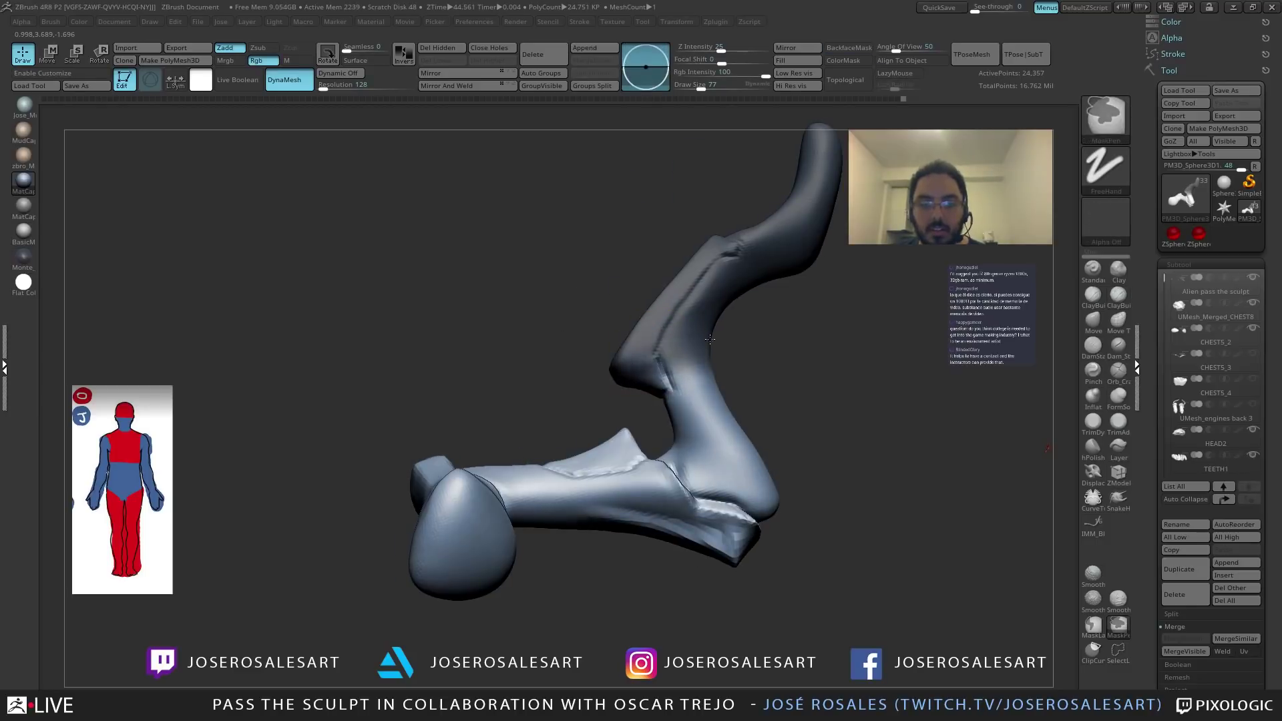
pyautogui.keyDown('ctrl'); pyautogui.click(688, 393); pyautogui.keyUp('ctrl')
pyautogui.moveTo(697, 392); pyautogui.dragTo(593, 399, button='right')
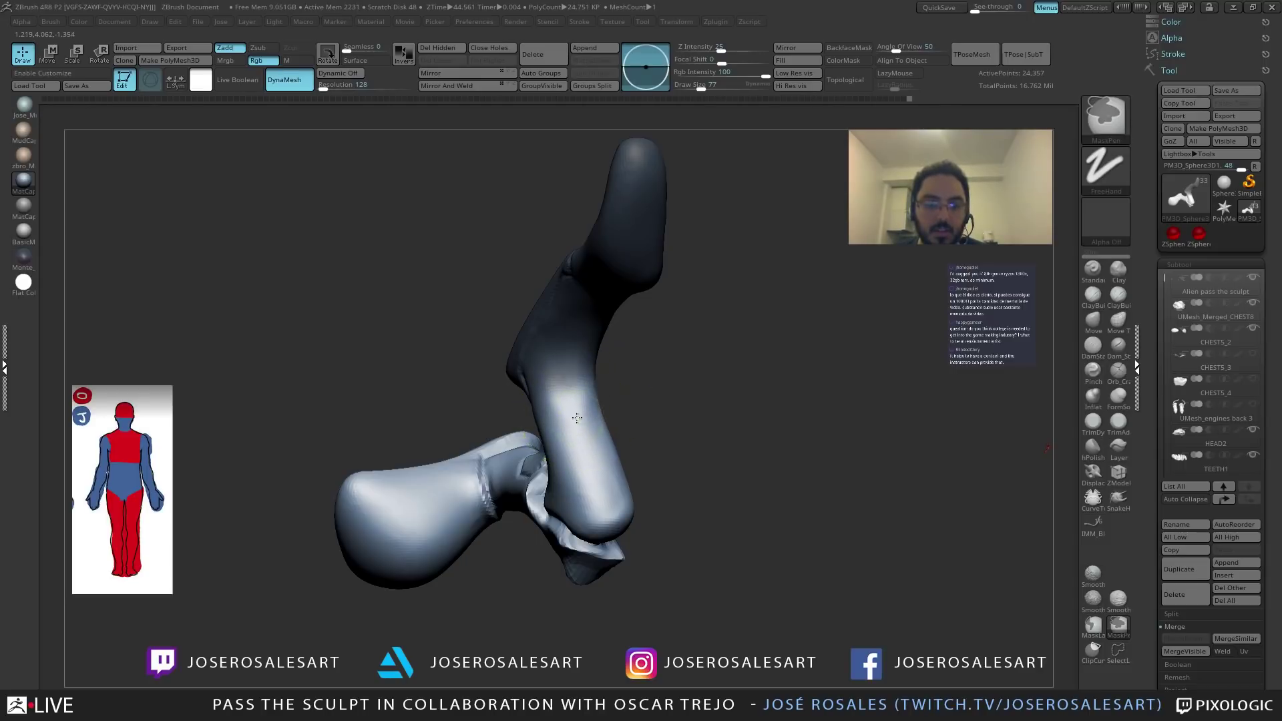
# Invert the mask, rotate the arm's lower part by about 12 degrees and clear the mask.
pyautogui.hotkey('ctrl', 'i')
pyautogui.moveTo(583, 419)
pyautogui.mouseDown(button='right')
pyautogui.moveTo(603, 370)
pyautogui.moveTo(634, 435)
pyautogui.moveTo(630, 292)
pyautogui.mouseUp(button='right')
pyautogui.press('r')
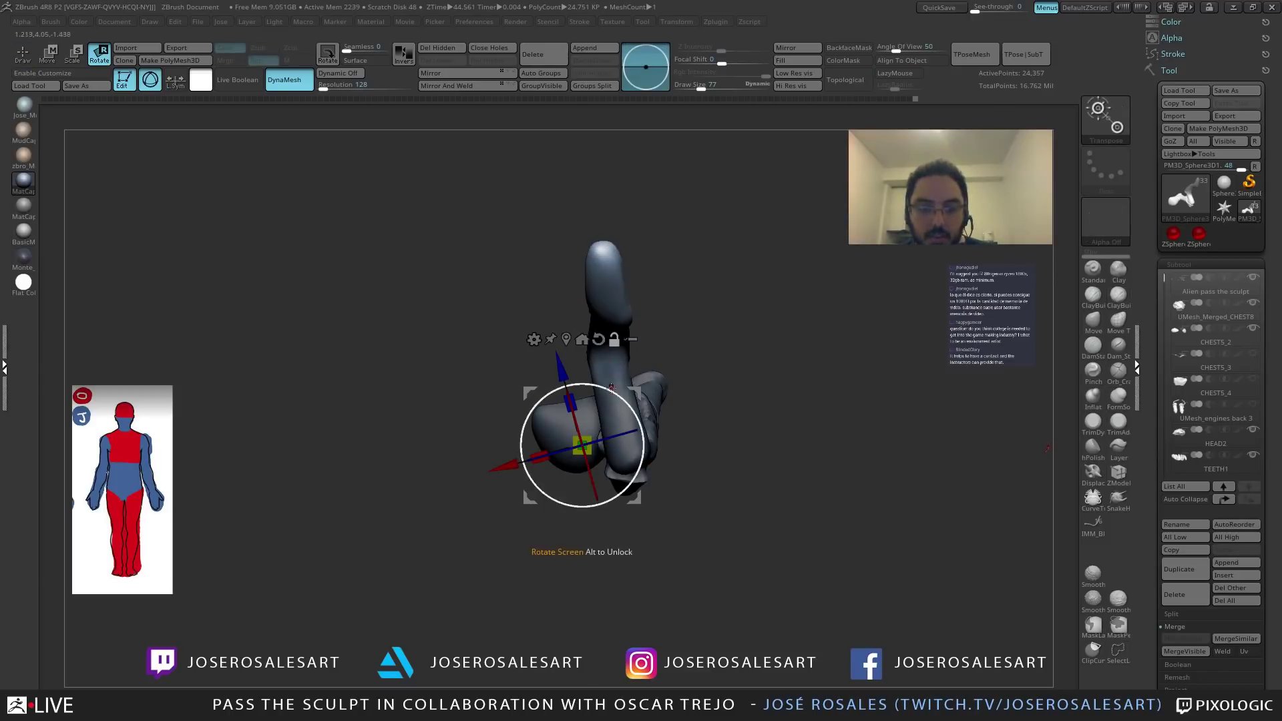
pyautogui.moveTo(636, 393); pyautogui.dragTo(666, 348)
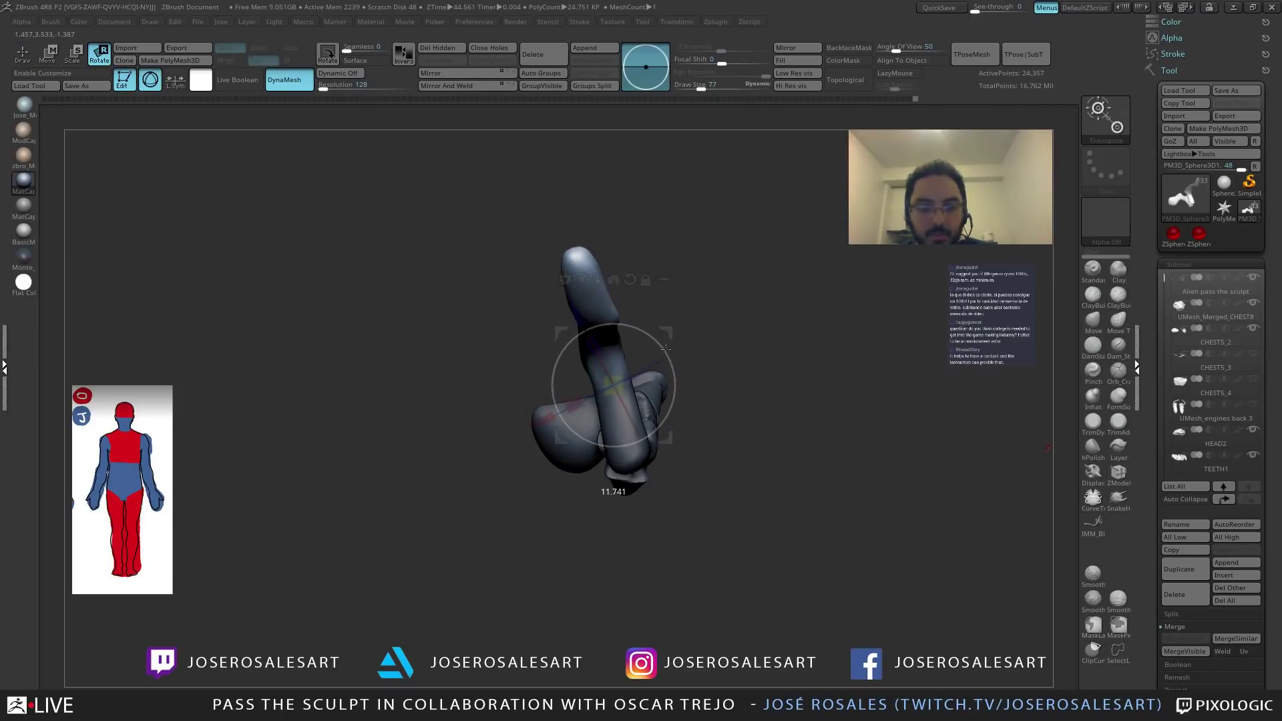
pyautogui.press('q')
pyautogui.moveTo(661, 230)
pyautogui.mouseDown()
pyautogui.moveTo(638, 232)
pyautogui.moveTo(642, 447)
pyautogui.moveTo(740, 539)
pyautogui.moveTo(695, 529)
pyautogui.mouseUp()
# Build up the back of the tip joint with ClayBuildup at draw size 48 and smooth the form.
pyautogui.moveTo(695, 573)
pyautogui.mouseDown()
pyautogui.moveTo(750, 509)
pyautogui.moveTo(735, 518)
pyautogui.moveTo(687, 374)
pyautogui.mouseUp()
pyautogui.moveTo(602, 413); pyautogui.dragTo(583, 478)
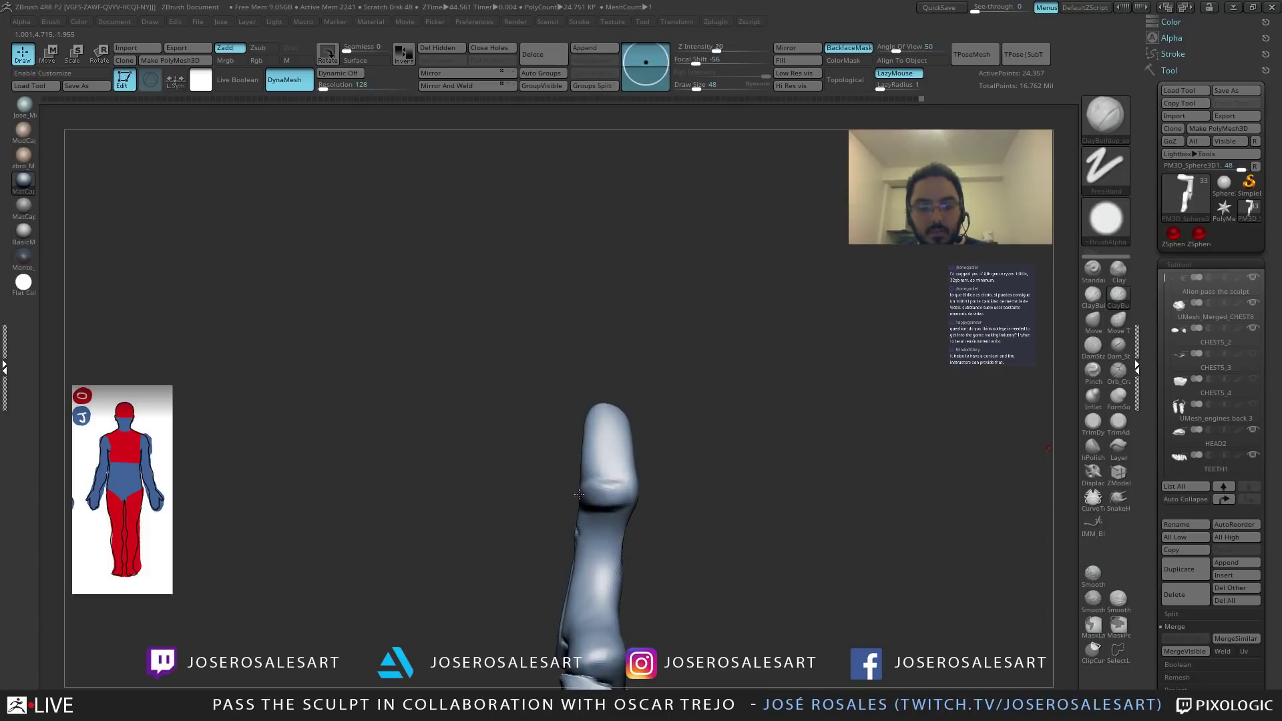
pyautogui.moveTo(622, 486)
pyautogui.mouseDown()
pyautogui.moveTo(608, 465)
pyautogui.moveTo(623, 452)
pyautogui.moveTo(576, 504)
pyautogui.moveTo(655, 427)
pyautogui.moveTo(641, 481)
pyautogui.mouseUp()
pyautogui.press('shift')
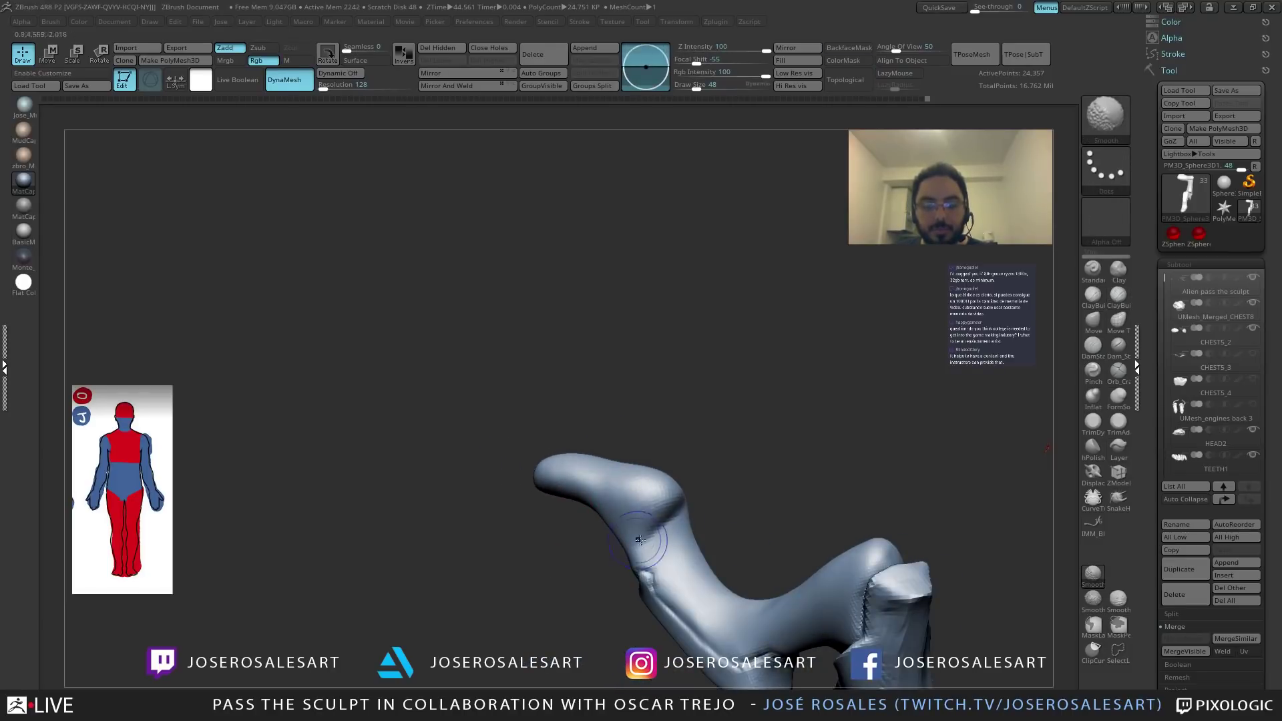
pyautogui.moveTo(672, 521)
pyautogui.mouseDown()
pyautogui.moveTo(687, 532)
pyautogui.moveTo(668, 493)
pyautogui.moveTo(683, 539)
pyautogui.moveTo(644, 527)
pyautogui.moveTo(658, 518)
pyautogui.moveTo(598, 440)
pyautogui.moveTo(595, 487)
pyautogui.moveTo(623, 472)
pyautogui.moveTo(549, 424)
pyautogui.moveTo(590, 416)
pyautogui.mouseUp()
# Define the back of the lower segment beneath the tip joint with DamStandard at draw size 48 and smooth it.
pyautogui.press('b')
pyautogui.press('d')
pyautogui.press('s')
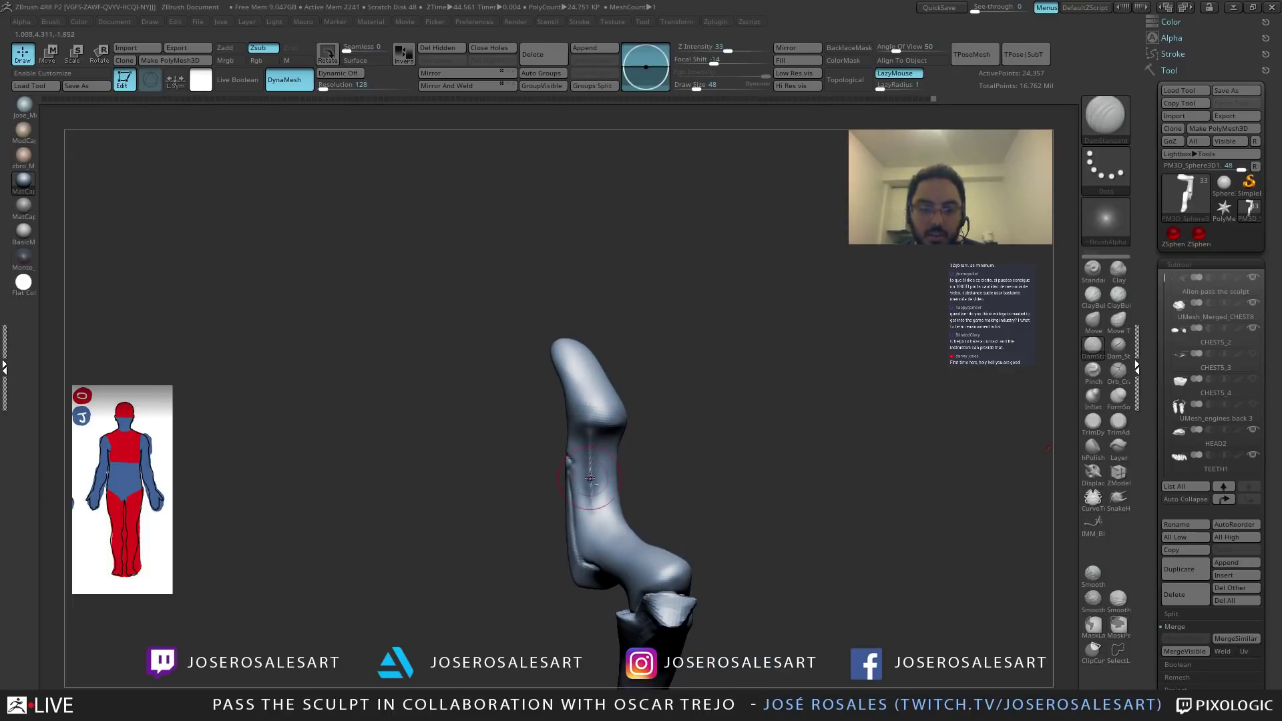
pyautogui.moveTo(607, 528); pyautogui.dragTo(616, 532)
pyautogui.moveTo(610, 529); pyautogui.dragTo(586, 516, button='right')
pyautogui.keyDown('shift'); pyautogui.moveTo(586, 516); pyautogui.dragTo(582, 494); pyautogui.keyUp('shift')
pyautogui.moveTo(583, 494)
pyautogui.mouseDown(button='right')
pyautogui.moveTo(604, 530)
pyautogui.moveTo(631, 538)
pyautogui.moveTo(638, 518)
pyautogui.moveTo(598, 488)
pyautogui.mouseUp(button='right')
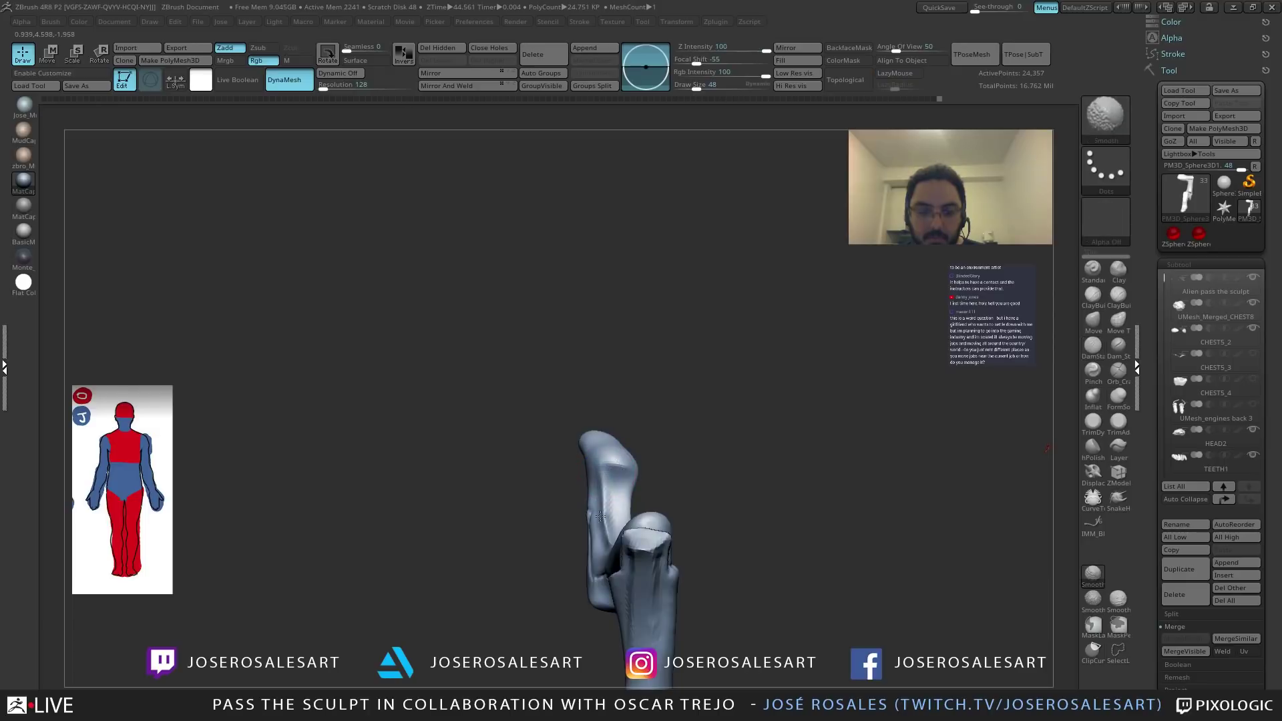
# Zoom out from the waist arm and make all the creature's hidden subtools visible again.
pyautogui.moveTo(608, 541); pyautogui.dragTo(584, 474, button='right')
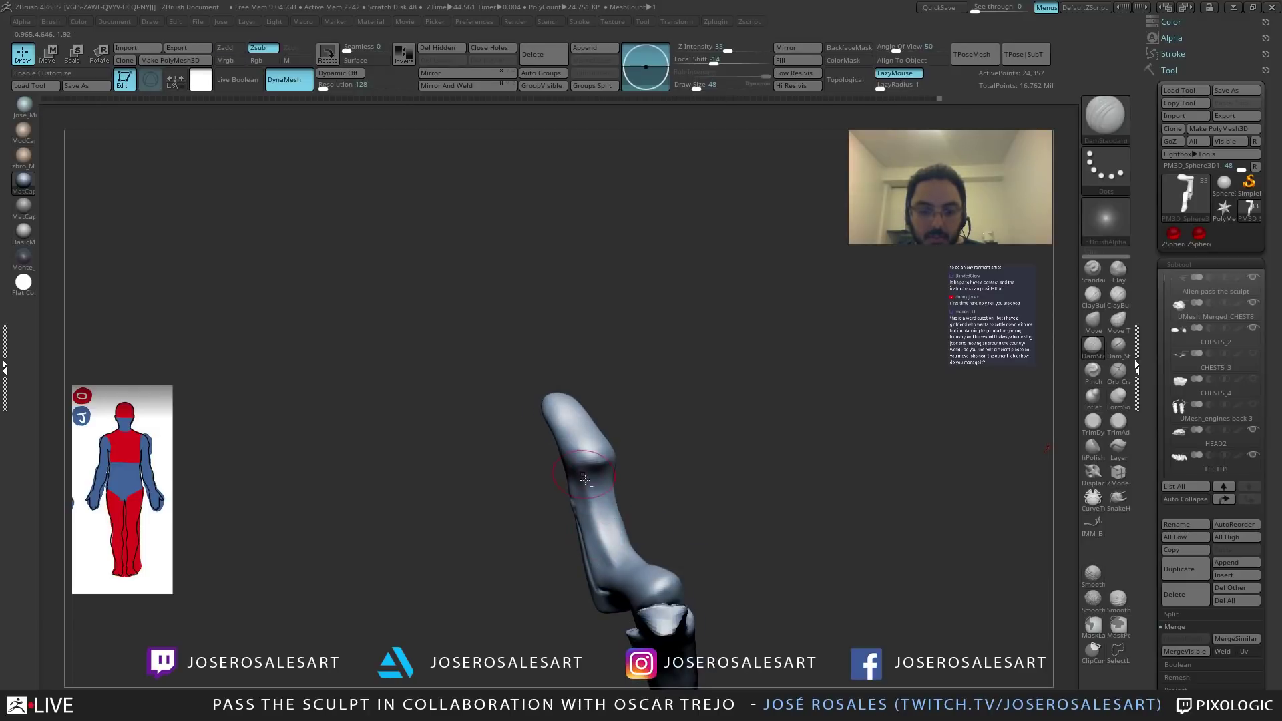
pyautogui.moveTo(621, 579)
pyautogui.mouseDown(button='right')
pyautogui.moveTo(594, 511)
pyautogui.moveTo(618, 538)
pyautogui.moveTo(596, 532)
pyautogui.moveTo(596, 546)
pyautogui.moveTo(602, 493)
pyautogui.moveTo(601, 518)
pyautogui.moveTo(618, 532)
pyautogui.moveTo(619, 466)
pyautogui.moveTo(567, 466)
pyautogui.moveTo(596, 488)
pyautogui.moveTo(592, 503)
pyautogui.moveTo(701, 467)
pyautogui.moveTo(610, 431)
pyautogui.moveTo(652, 429)
pyautogui.moveTo(601, 464)
pyautogui.moveTo(862, 339)
pyautogui.mouseUp(button='right')
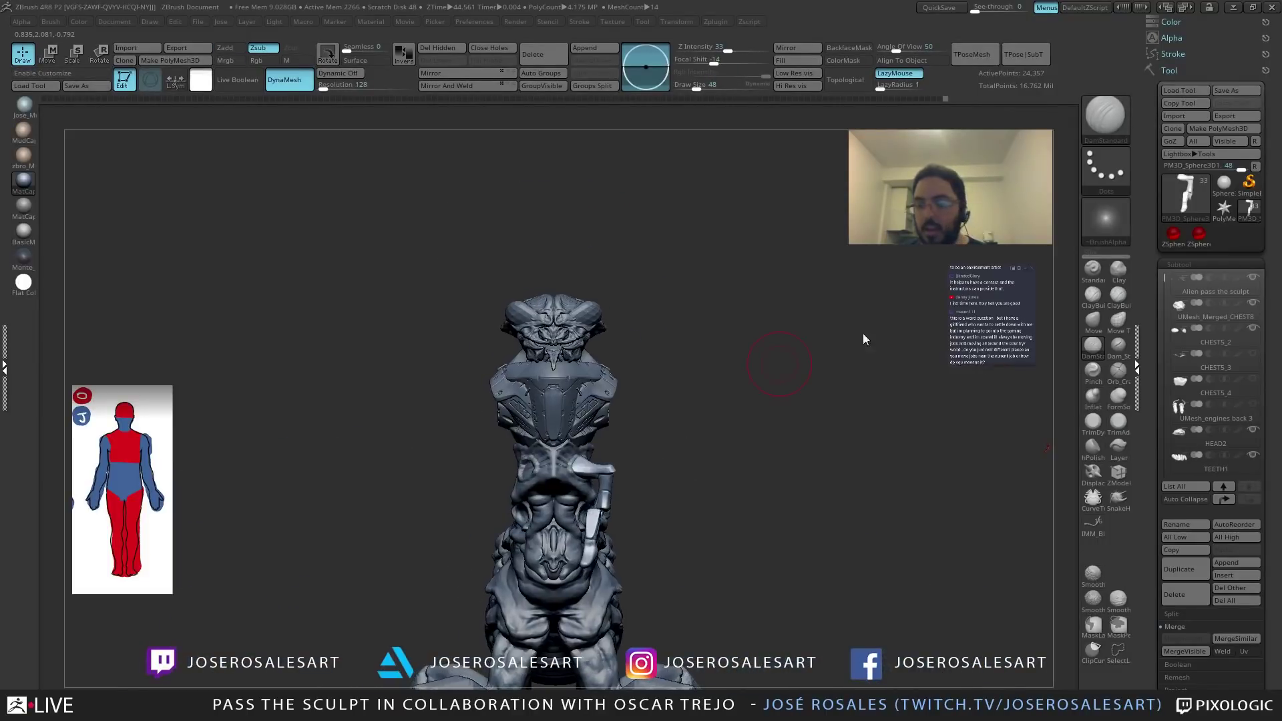
pyautogui.click(1248, 332)
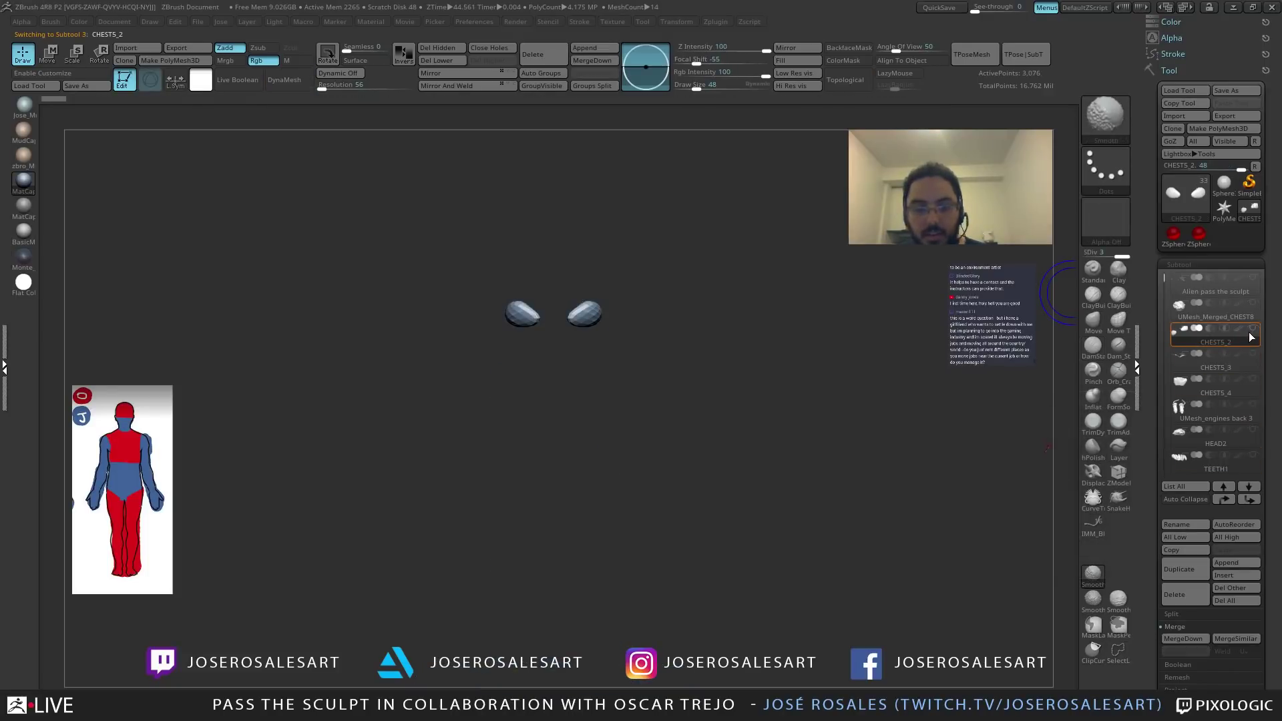
pyautogui.moveTo(834, 434)
pyautogui.mouseDown(button='right')
pyautogui.moveTo(748, 421)
pyautogui.moveTo(801, 400)
pyautogui.mouseUp(button='right')
pyautogui.moveTo(553, 275)
pyautogui.keyDown('ctrl'); pyautogui.mouseDown(button='right')
pyautogui.moveTo(544, 203)
pyautogui.moveTo(634, 214)
pyautogui.moveTo(868, 280)
pyautogui.mouseUp(button='right'); pyautogui.keyUp('ctrl')
pyautogui.click(1179, 354)
pyautogui.moveTo(557, 444)
pyautogui.mouseDown(button='right')
pyautogui.moveTo(653, 434)
pyautogui.moveTo(517, 363)
pyautogui.moveTo(501, 487)
pyautogui.mouseUp(button='right')
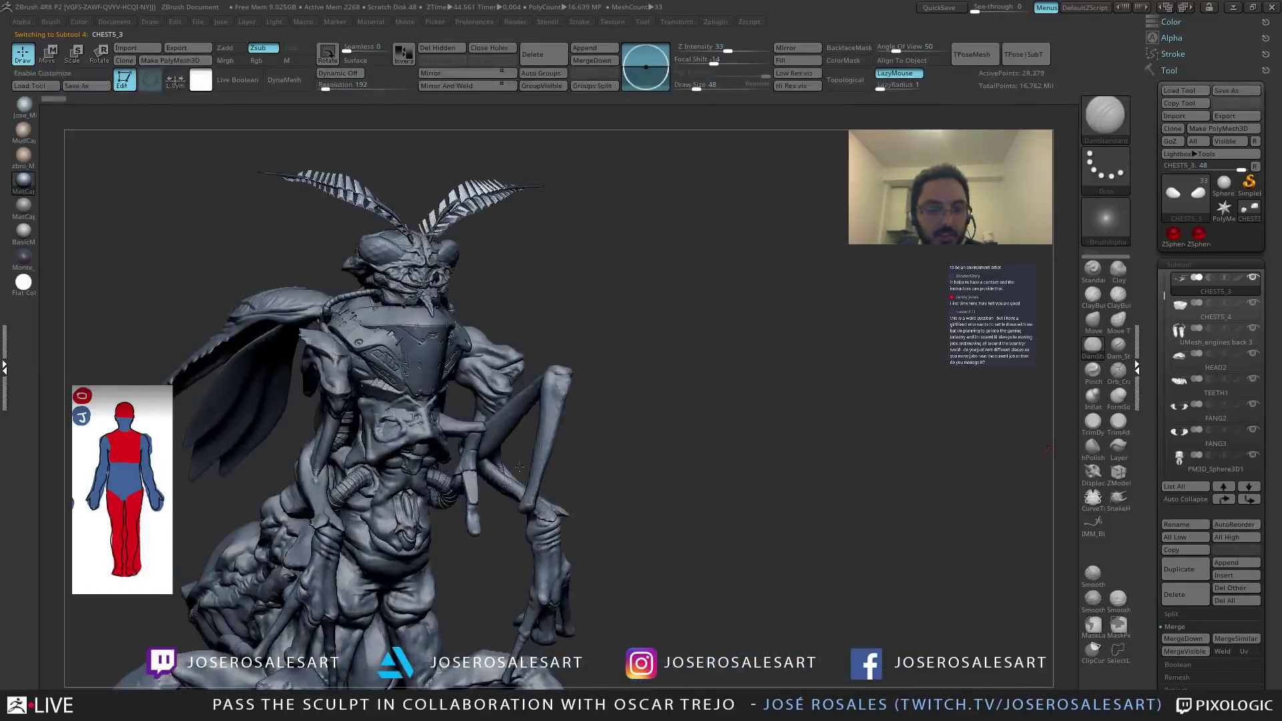
# Delete the long placeholder limb segments PM3D_Sphere3D1_3 and PM3D_Sphere3D1_2 beside the waist.
pyautogui.moveTo(701, 492); pyautogui.dragTo(743, 500, button='right')
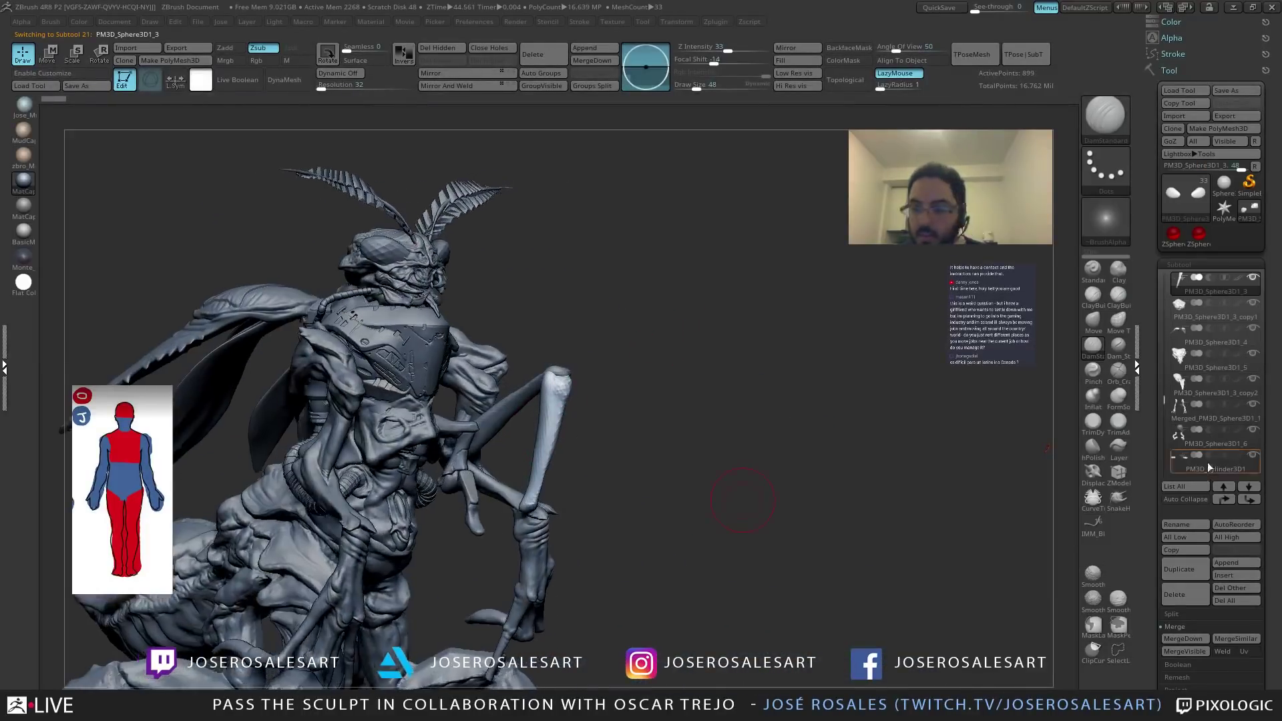
pyautogui.click(1178, 598)
pyautogui.click(1007, 624)
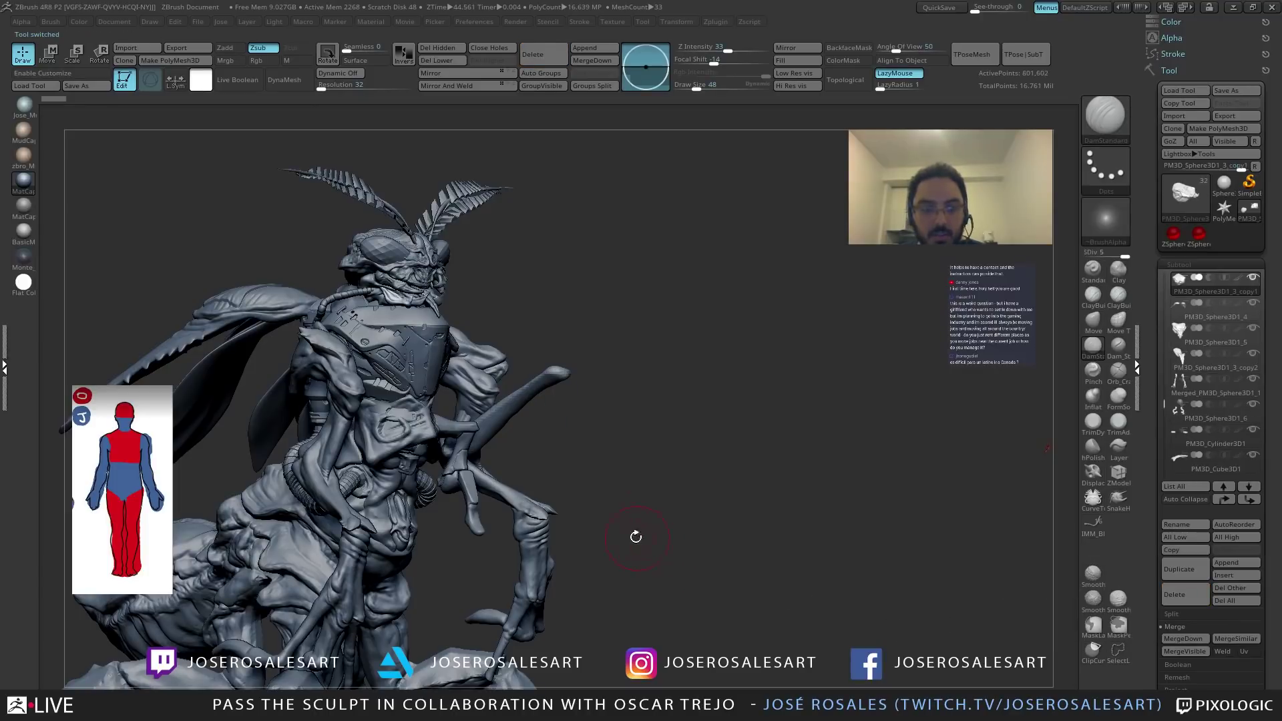
pyautogui.keyDown('alt'); pyautogui.click(505, 405); pyautogui.keyUp('alt')
pyautogui.click(1184, 595)
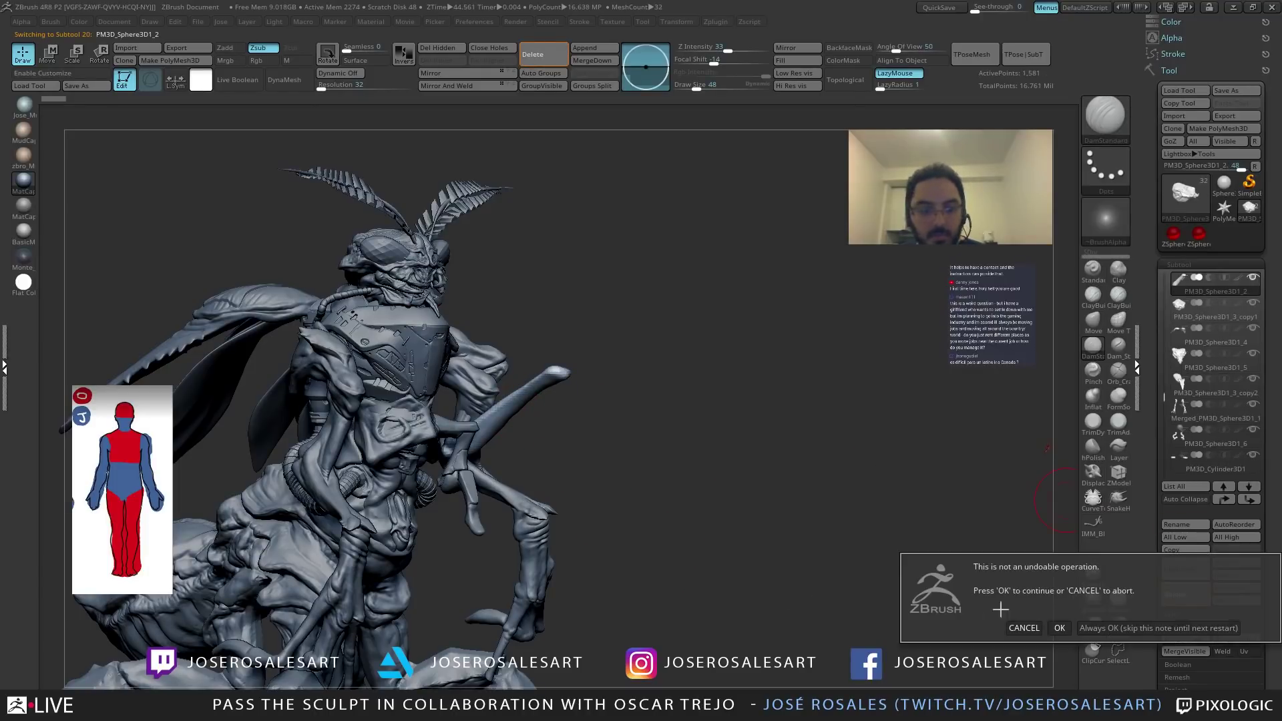
pyautogui.click(1056, 626)
# Delete the PM3D_Sphere3D1_1 limb segment and the leftover piece near the shoulder.
pyautogui.keyDown('shift'); pyautogui.moveTo(534, 414); pyautogui.dragTo(551, 444, button='right'); pyautogui.keyUp('shift')
pyautogui.keyDown('alt'); pyautogui.click(551, 443); pyautogui.keyUp('alt')
pyautogui.moveTo(592, 435); pyautogui.dragTo(552, 422)
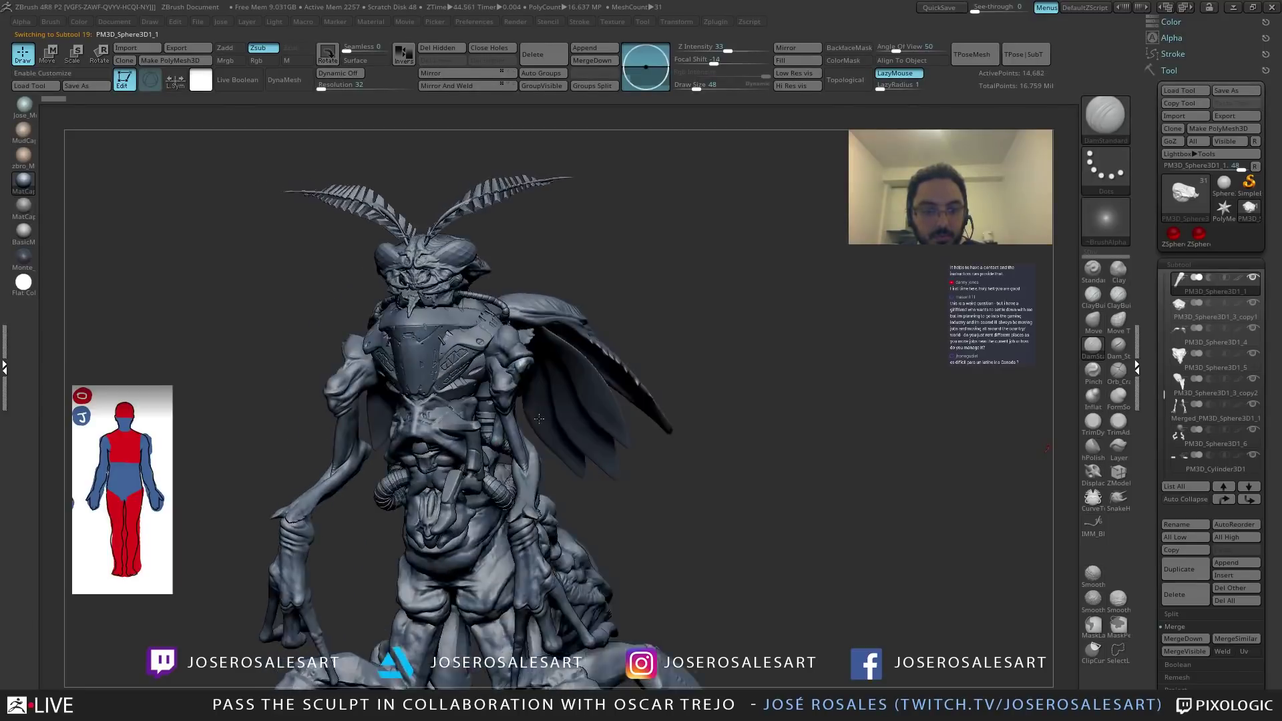
pyautogui.hotkey('shift', 's')
pyautogui.click(1181, 596)
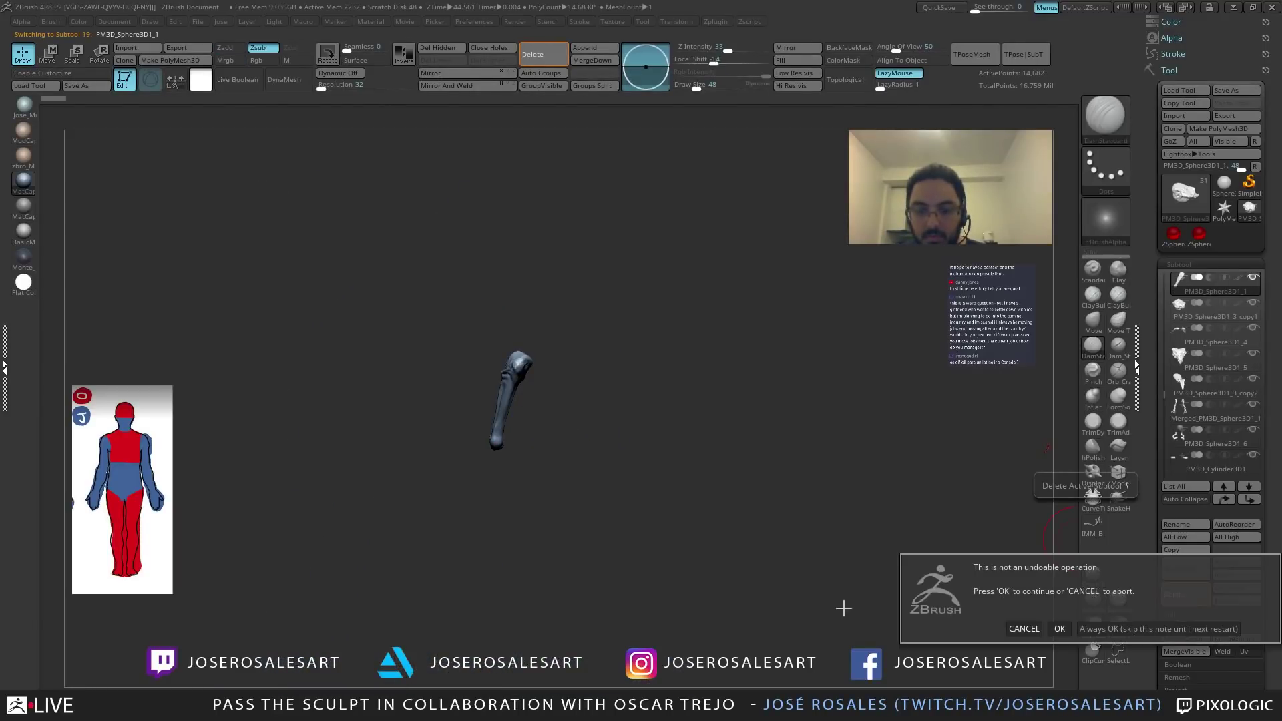
pyautogui.click(1059, 629)
pyautogui.hotkey('shift', 's')
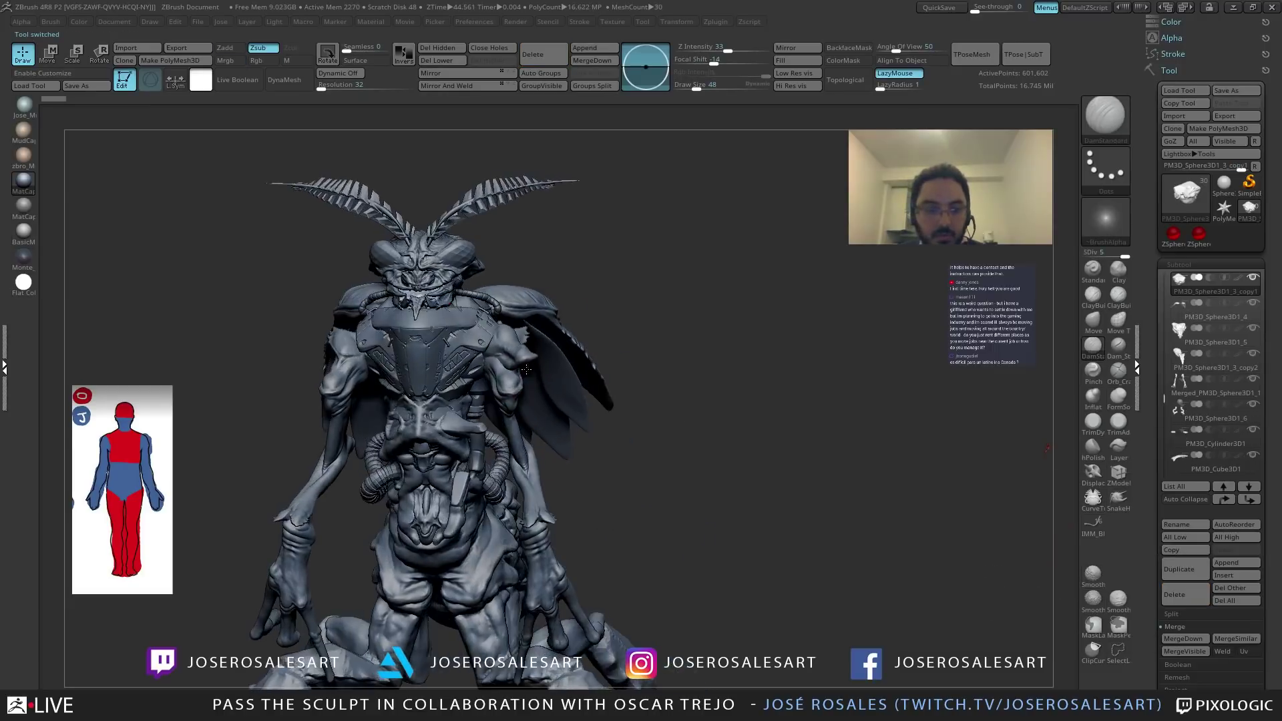
pyautogui.keyDown('alt'); pyautogui.click(522, 357); pyautogui.keyUp('alt')
pyautogui.click(1178, 598)
pyautogui.click(1059, 629)
# Select the small waist arm, PM3D_Sphere3D1, and isolate it from the rest of the creature.
pyautogui.moveTo(671, 561)
pyautogui.mouseDown()
pyautogui.moveTo(675, 524)
pyautogui.moveTo(484, 492)
pyautogui.moveTo(500, 490)
pyautogui.mouseUp()
pyautogui.moveTo(534, 428)
pyautogui.mouseDown()
pyautogui.moveTo(464, 448)
pyautogui.moveTo(542, 382)
pyautogui.moveTo(485, 378)
pyautogui.moveTo(473, 462)
pyautogui.moveTo(530, 418)
pyautogui.moveTo(511, 406)
pyautogui.moveTo(302, 438)
pyautogui.moveTo(334, 468)
pyautogui.moveTo(539, 439)
pyautogui.moveTo(447, 427)
pyautogui.mouseUp()
pyautogui.keyDown('alt'); pyautogui.click(524, 422); pyautogui.keyUp('alt')
pyautogui.press('f')
pyautogui.keyDown('alt'); pyautogui.click(567, 425); pyautogui.keyUp('alt')
pyautogui.hotkey('shift', 's')
pyautogui.moveTo(613, 440); pyautogui.dragTo(625, 318)
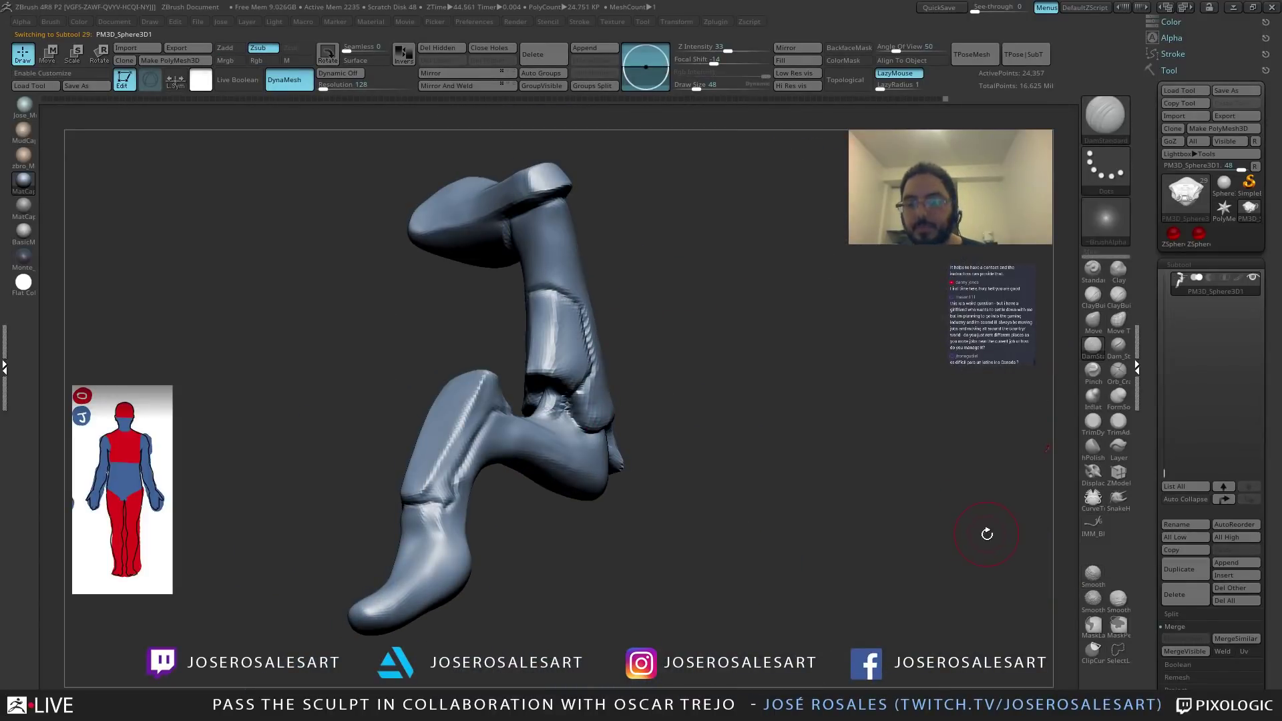
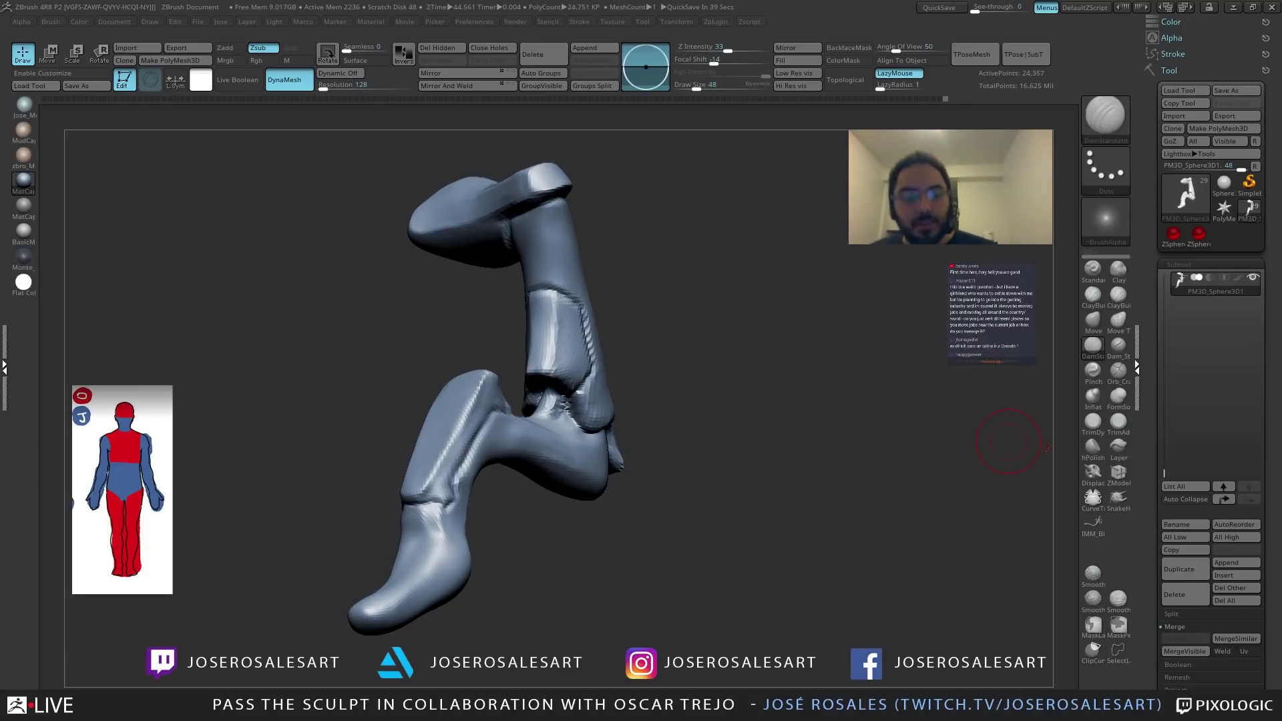
# Carve the crease around the lower corner of the arm's forearm plate with DamStandard at draw size 54.
pyautogui.moveTo(1008, 441); pyautogui.dragTo(529, 474)
pyautogui.moveTo(458, 435); pyautogui.dragTo(566, 518, button='right')
pyautogui.keyDown('alt'); pyautogui.moveTo(470, 520); pyautogui.dragTo(524, 580, button='right'); pyautogui.keyUp('alt')
pyautogui.moveTo(581, 467)
pyautogui.mouseDown(button='right')
pyautogui.moveTo(517, 461)
pyautogui.moveTo(527, 371)
pyautogui.mouseUp(button='right')
pyautogui.moveTo(553, 458)
pyautogui.mouseDown(button='right')
pyautogui.moveTo(572, 480)
pyautogui.moveTo(556, 419)
pyautogui.moveTo(596, 425)
pyautogui.mouseUp(button='right')
pyautogui.press('ctrl')
pyautogui.press('s')
pyautogui.moveTo(586, 426); pyautogui.dragTo(592, 427)
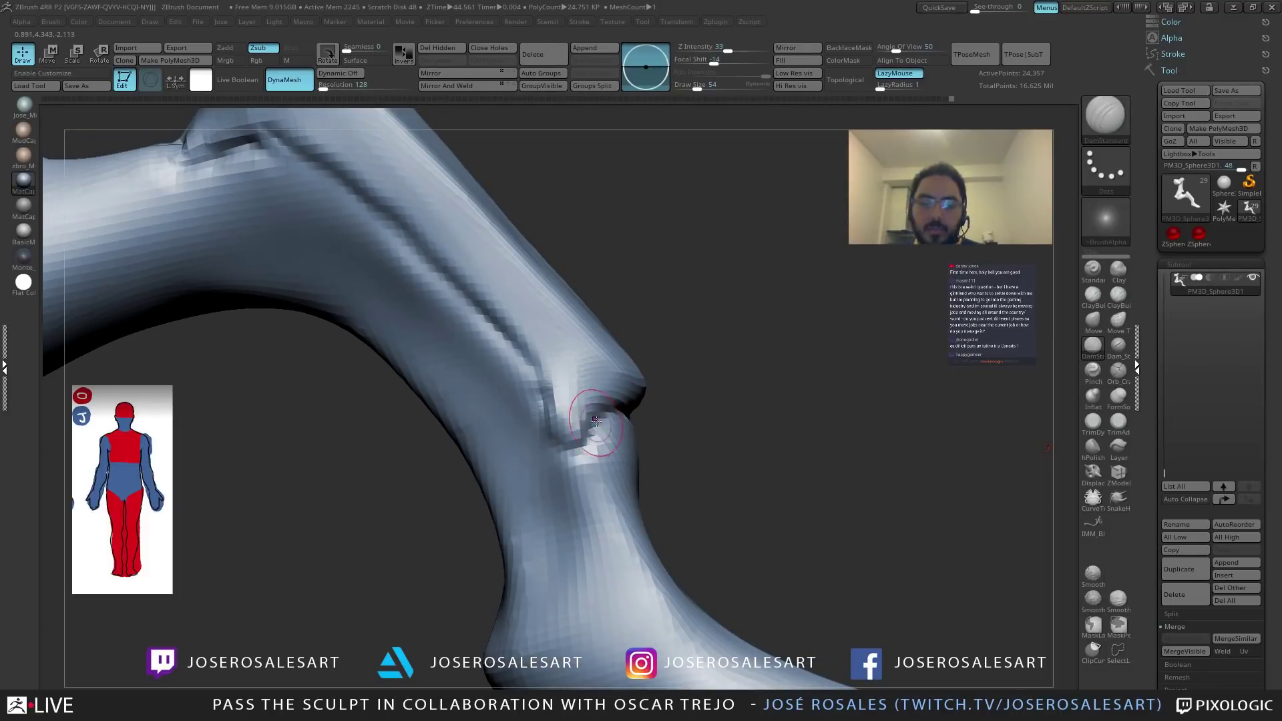
pyautogui.press('1')
pyautogui.moveTo(572, 444)
pyautogui.mouseDown(button='right')
pyautogui.moveTo(580, 390)
pyautogui.moveTo(587, 416)
pyautogui.moveTo(660, 415)
pyautogui.moveTo(678, 430)
pyautogui.moveTo(593, 429)
pyautogui.moveTo(677, 421)
pyautogui.mouseUp(button='right')
pyautogui.press('b')
pyautogui.press('d')
pyautogui.press('s')
pyautogui.moveTo(655, 413); pyautogui.dragTo(636, 447)
# Smooth the arm's tip and the narrow area beneath the forearm plate at draw size 51.
pyautogui.moveTo(570, 524)
pyautogui.mouseDown(button='right')
pyautogui.moveTo(534, 528)
pyautogui.moveTo(600, 494)
pyautogui.mouseUp(button='right')
pyautogui.keyDown('shift'); pyautogui.moveTo(615, 486); pyautogui.dragTo(608, 494); pyautogui.keyUp('shift')
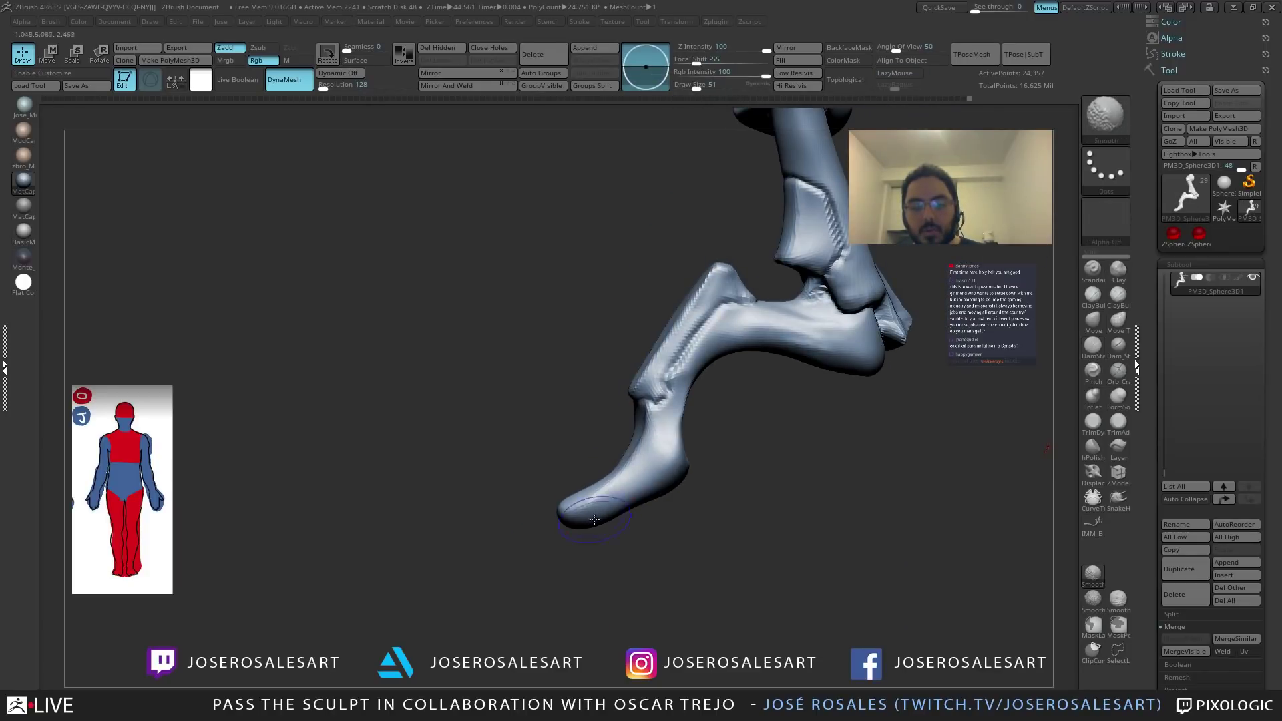
pyautogui.moveTo(598, 514); pyautogui.dragTo(627, 434, button='right')
pyautogui.moveTo(593, 500); pyautogui.dragTo(584, 514, button='right')
pyautogui.press('shift')
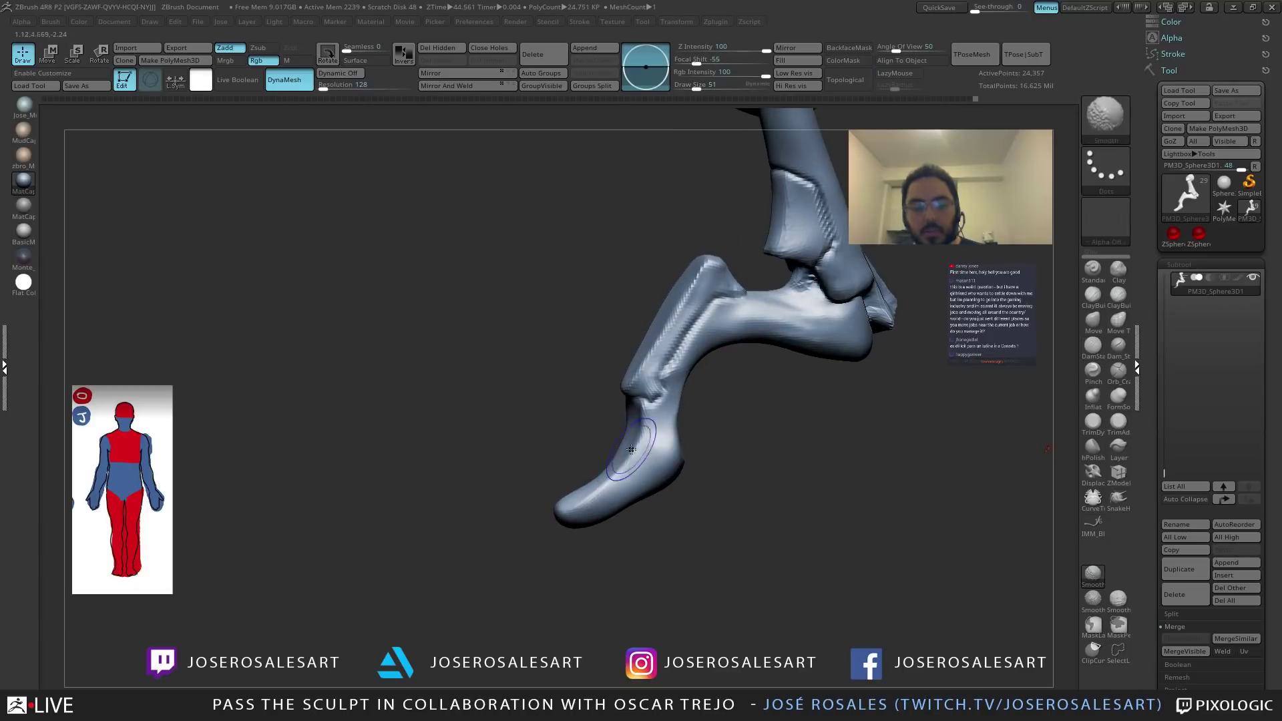
pyautogui.moveTo(636, 417)
pyautogui.mouseDown(button='right')
pyautogui.moveTo(587, 461)
pyautogui.moveTo(587, 434)
pyautogui.mouseUp(button='right')
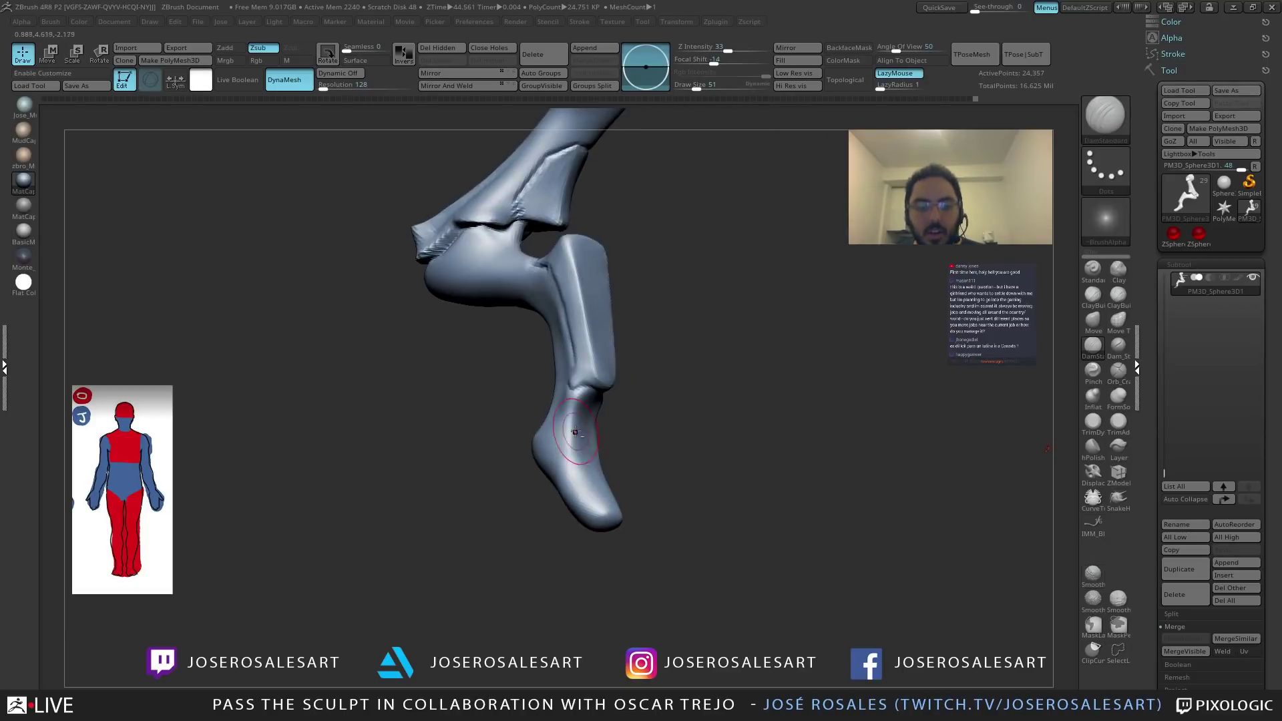
pyautogui.press('shift')
pyautogui.moveTo(596, 511); pyautogui.dragTo(561, 398, button='right')
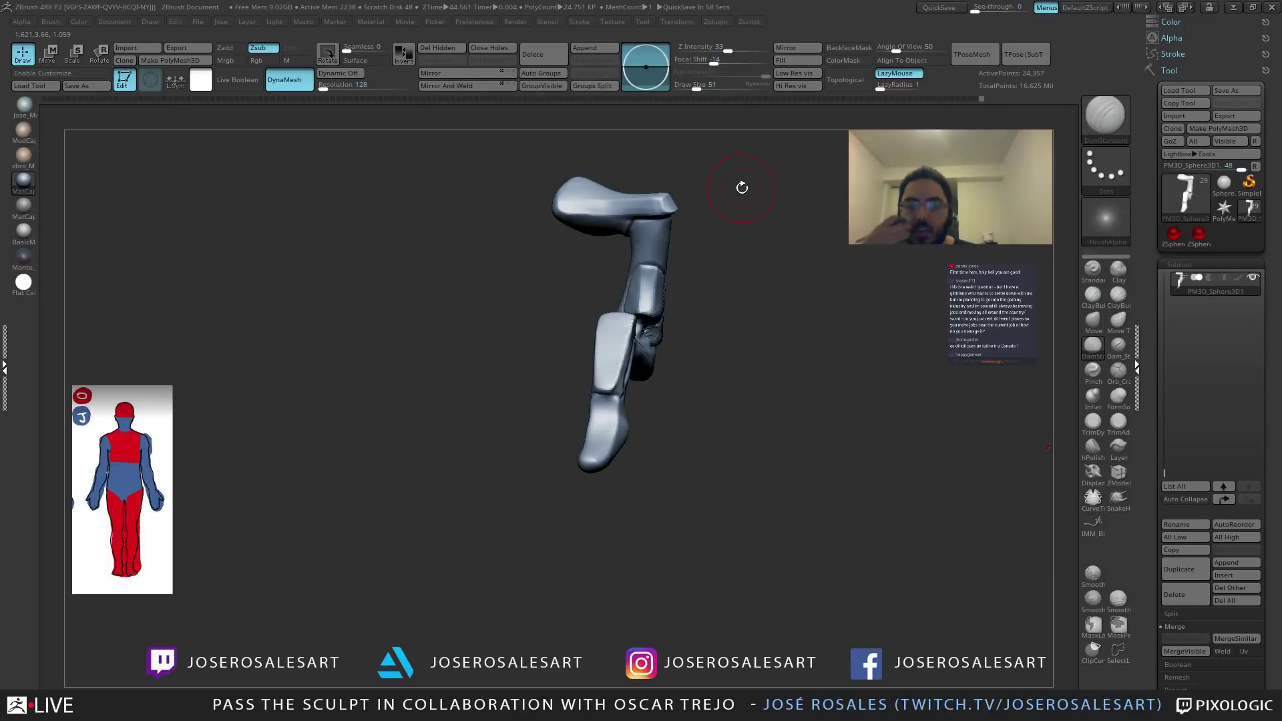
# Smooth the flat end of the elbow plate and pull its edge outward with SnakeHook at draw size 51.
pyautogui.moveTo(741, 188); pyautogui.dragTo(563, 353, button='right')
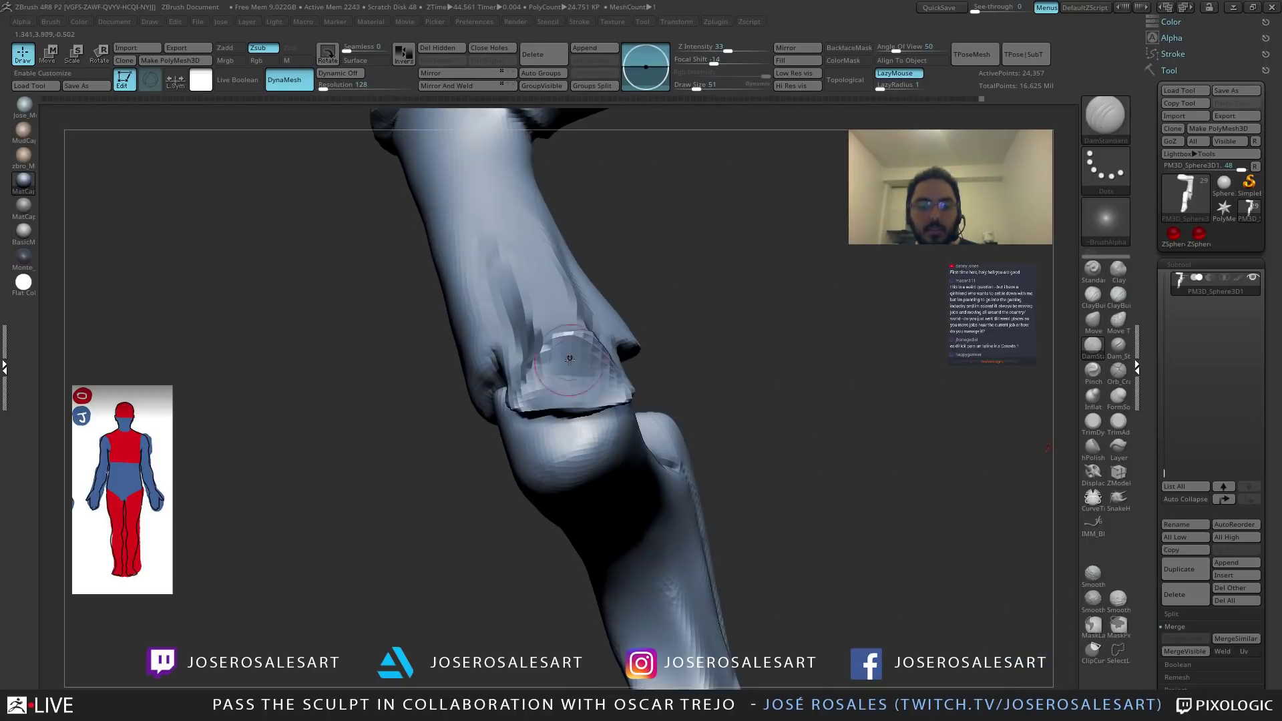
pyautogui.press('shift')
pyautogui.moveTo(556, 456)
pyautogui.mouseDown(button='right')
pyautogui.moveTo(574, 369)
pyautogui.moveTo(599, 352)
pyautogui.mouseUp(button='right')
pyautogui.moveTo(549, 401)
pyautogui.mouseDown(button='right')
pyautogui.moveTo(598, 373)
pyautogui.moveTo(577, 379)
pyautogui.mouseUp(button='right')
pyautogui.press('b')
pyautogui.press('s')
pyautogui.press('h')
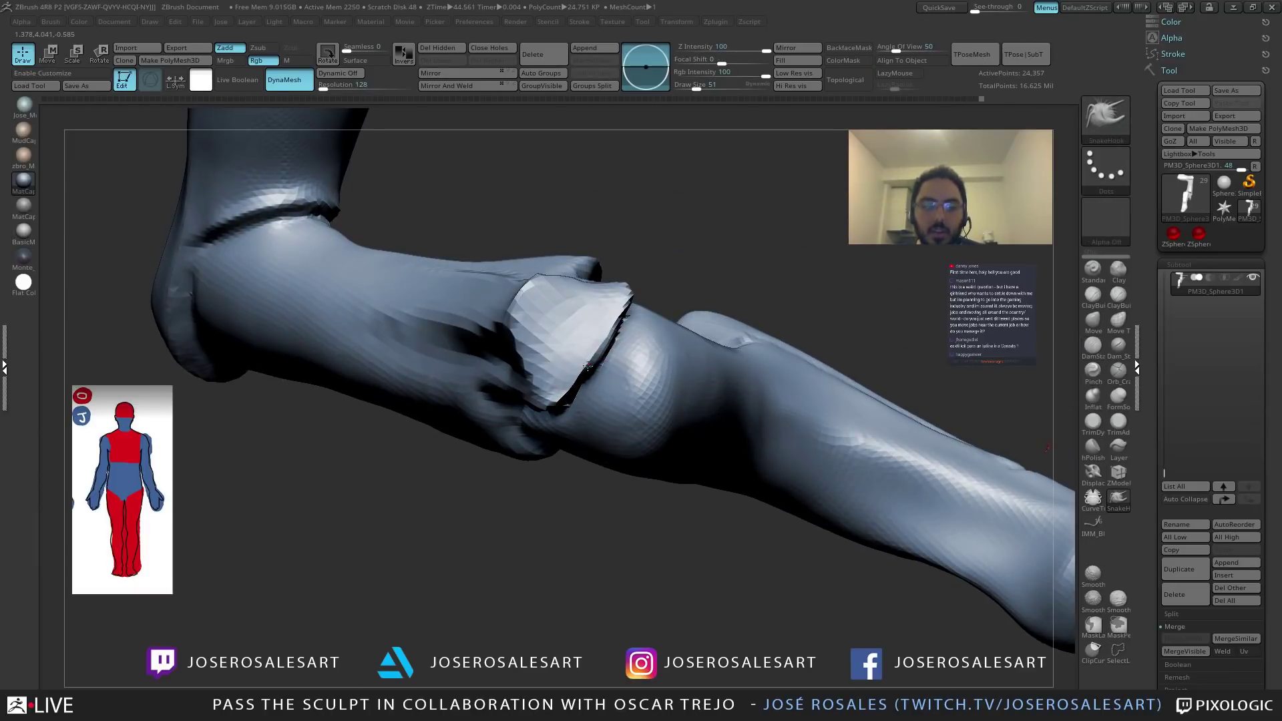
pyautogui.moveTo(611, 296); pyautogui.dragTo(590, 348, button='right')
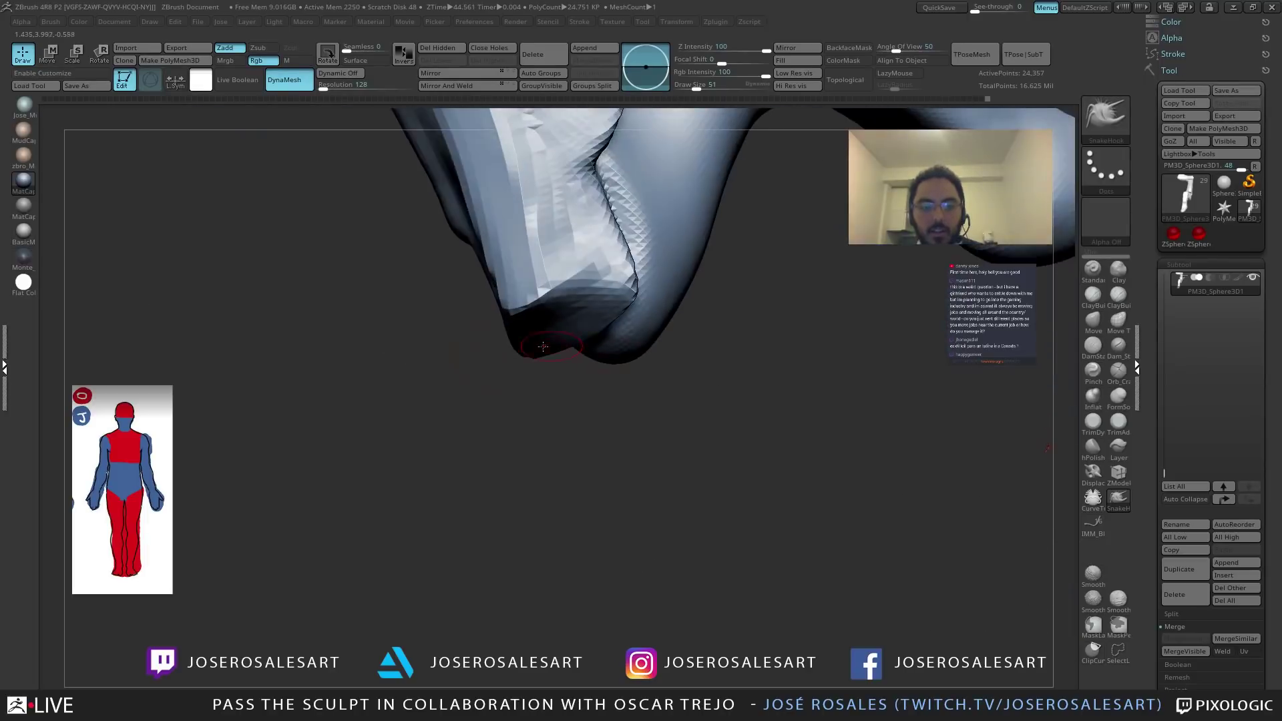
# Define the edge and underside of the elbow plate with DamStandard and smooth its surface.
pyautogui.press('b')
pyautogui.press('d')
pyautogui.press('s')
pyautogui.moveTo(503, 275)
pyautogui.mouseDown(button='right')
pyautogui.moveTo(488, 311)
pyautogui.moveTo(567, 305)
pyautogui.moveTo(454, 385)
pyautogui.mouseUp(button='right')
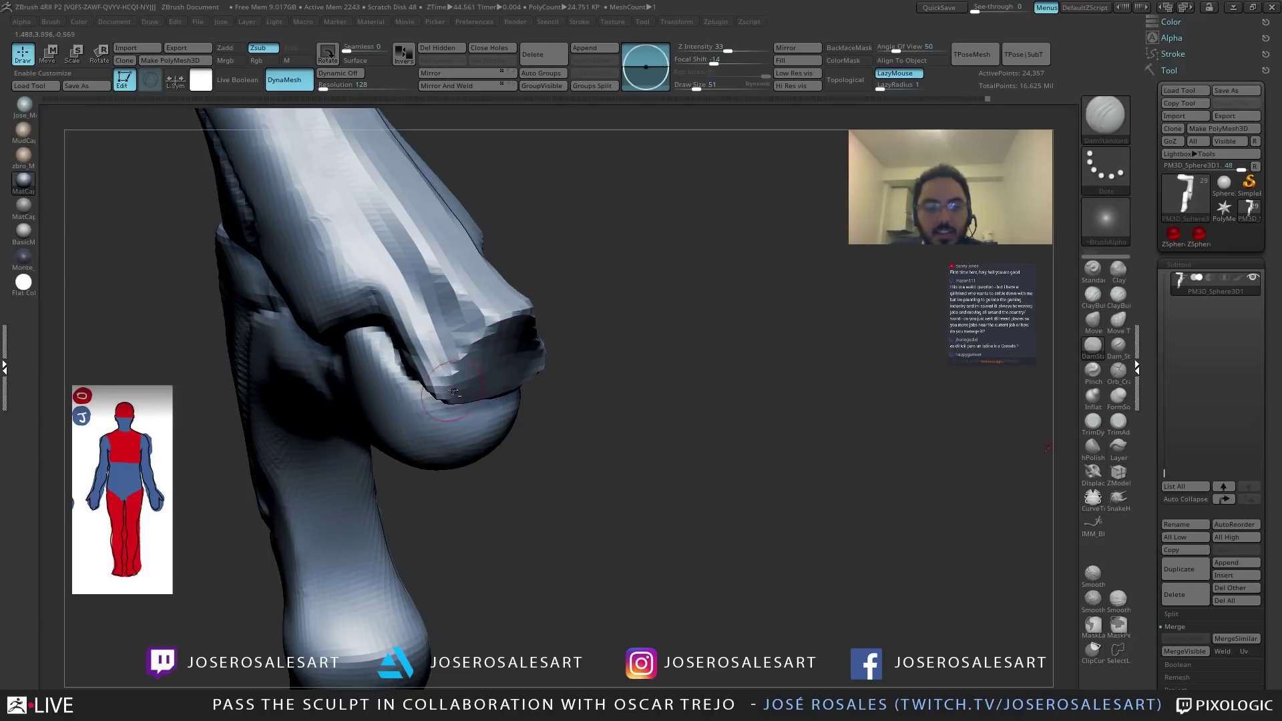
pyautogui.moveTo(511, 337)
pyautogui.mouseDown(button='right')
pyautogui.moveTo(489, 370)
pyautogui.moveTo(572, 346)
pyautogui.moveTo(490, 361)
pyautogui.moveTo(521, 383)
pyautogui.moveTo(504, 414)
pyautogui.moveTo(620, 415)
pyautogui.moveTo(641, 454)
pyautogui.mouseUp(button='right')
pyautogui.press('shift')
pyautogui.moveTo(658, 257)
pyautogui.mouseDown()
pyautogui.moveTo(651, 320)
pyautogui.moveTo(668, 360)
pyautogui.mouseUp()
pyautogui.moveTo(668, 360); pyautogui.dragTo(681, 346, button='right')
pyautogui.moveTo(681, 346); pyautogui.dragTo(768, 357)
pyautogui.moveTo(765, 340)
pyautogui.keyDown('alt'); pyautogui.mouseDown(button='right')
pyautogui.moveTo(580, 344)
pyautogui.moveTo(575, 371)
pyautogui.moveTo(481, 249)
pyautogui.mouseUp(button='right'); pyautogui.keyUp('alt')
pyautogui.moveTo(454, 363)
pyautogui.mouseDown(button='right')
pyautogui.moveTo(497, 348)
pyautogui.moveTo(501, 361)
pyautogui.moveTo(488, 364)
pyautogui.mouseUp(button='right')
# Pull the pointed corner of the plate above the elbow with SnakeHook at draw size 33.
pyautogui.press('b')
pyautogui.press('s')
pyautogui.press('h')
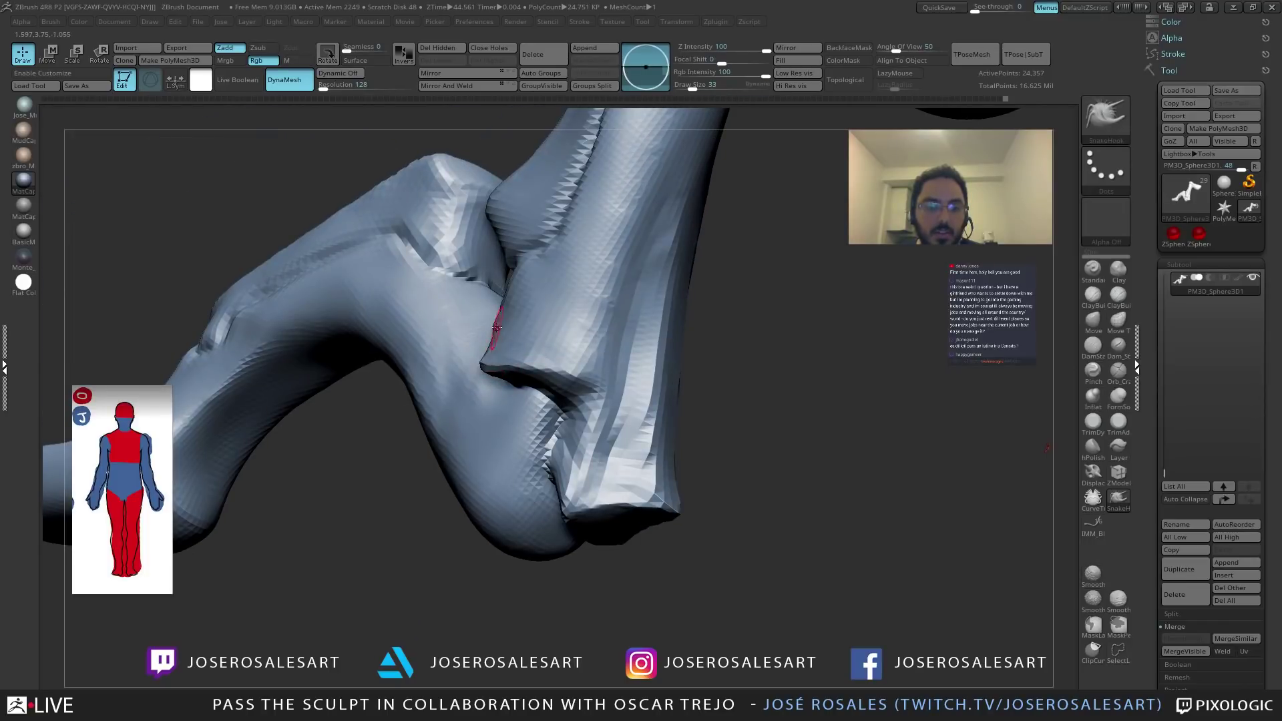
pyautogui.moveTo(524, 324); pyautogui.dragTo(240, 428, button='right')
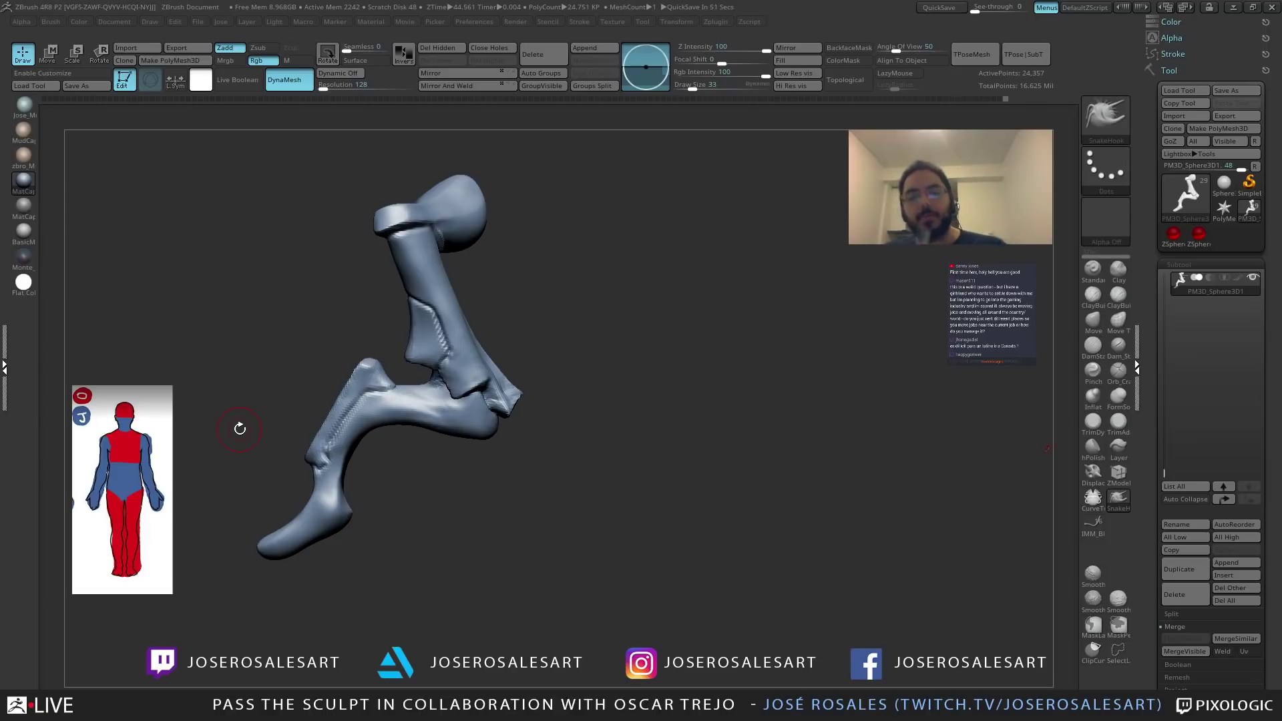
# Carve a V-shaped groove into the front of the tip beneath the forearm plate with DamStandard.
pyautogui.moveTo(383, 456)
pyautogui.mouseDown()
pyautogui.moveTo(430, 374)
pyautogui.moveTo(452, 479)
pyautogui.moveTo(434, 492)
pyautogui.moveTo(475, 478)
pyautogui.moveTo(461, 484)
pyautogui.moveTo(467, 373)
pyautogui.moveTo(408, 461)
pyautogui.moveTo(470, 362)
pyautogui.moveTo(516, 355)
pyautogui.moveTo(325, 393)
pyautogui.moveTo(397, 371)
pyautogui.mouseUp()
pyautogui.press('b')
pyautogui.press('d')
pyautogui.press('s')
pyautogui.moveTo(405, 380)
pyautogui.mouseDown(button='right')
pyautogui.moveTo(442, 437)
pyautogui.moveTo(437, 423)
pyautogui.moveTo(484, 428)
pyautogui.moveTo(460, 425)
pyautogui.moveTo(486, 441)
pyautogui.moveTo(469, 379)
pyautogui.moveTo(481, 377)
pyautogui.moveTo(469, 388)
pyautogui.moveTo(454, 344)
pyautogui.moveTo(486, 375)
pyautogui.moveTo(504, 346)
pyautogui.mouseUp(button='right')
# Sculpt the tapered recess below the forearm plate with ClayBuildup at draw sizes 62 and 42.
pyautogui.press('b')
pyautogui.press('c')
pyautogui.press('b')
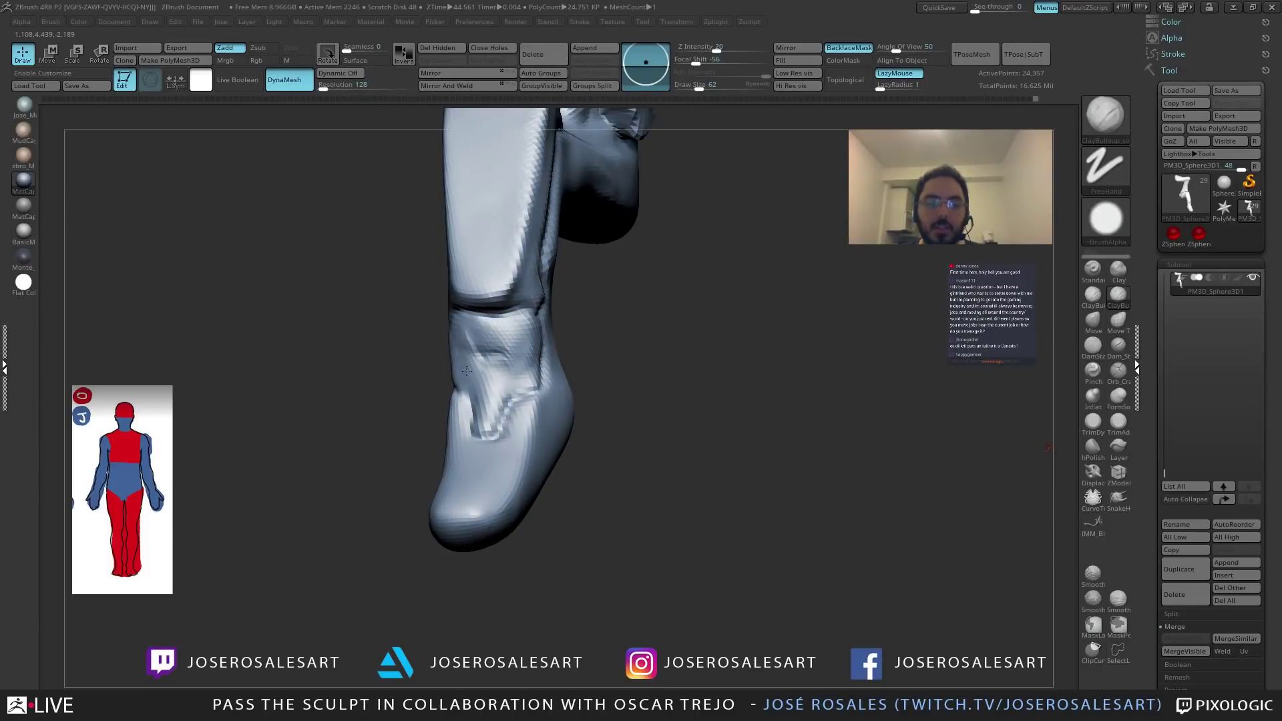
pyautogui.moveTo(497, 336)
pyautogui.mouseDown(button='right')
pyautogui.moveTo(488, 354)
pyautogui.moveTo(502, 341)
pyautogui.moveTo(502, 366)
pyautogui.moveTo(491, 332)
pyautogui.moveTo(515, 339)
pyautogui.mouseUp(button='right')
pyautogui.moveTo(476, 381)
pyautogui.mouseDown(button='right')
pyautogui.moveTo(480, 358)
pyautogui.moveTo(518, 364)
pyautogui.moveTo(495, 410)
pyautogui.mouseUp(button='right')
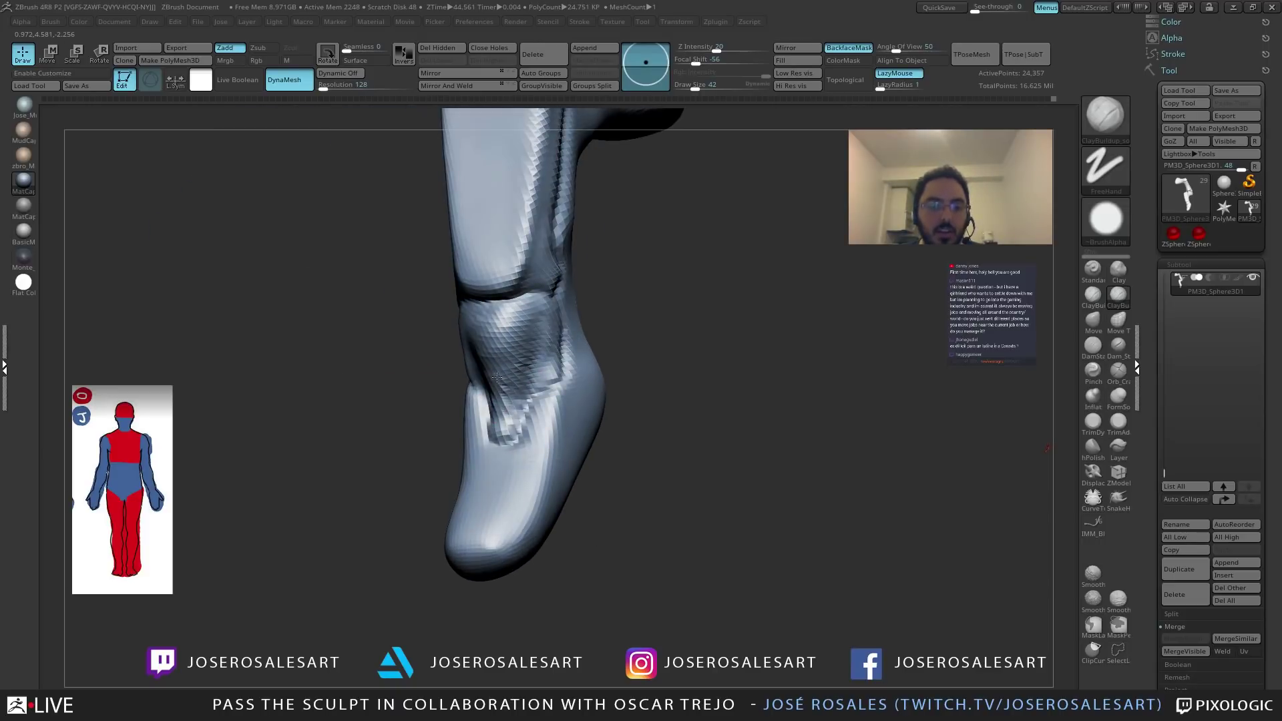
pyautogui.moveTo(527, 347)
pyautogui.mouseDown(button='right')
pyautogui.moveTo(621, 334)
pyautogui.moveTo(608, 376)
pyautogui.moveTo(542, 390)
pyautogui.moveTo(541, 420)
pyautogui.moveTo(586, 280)
pyautogui.mouseUp(button='right')
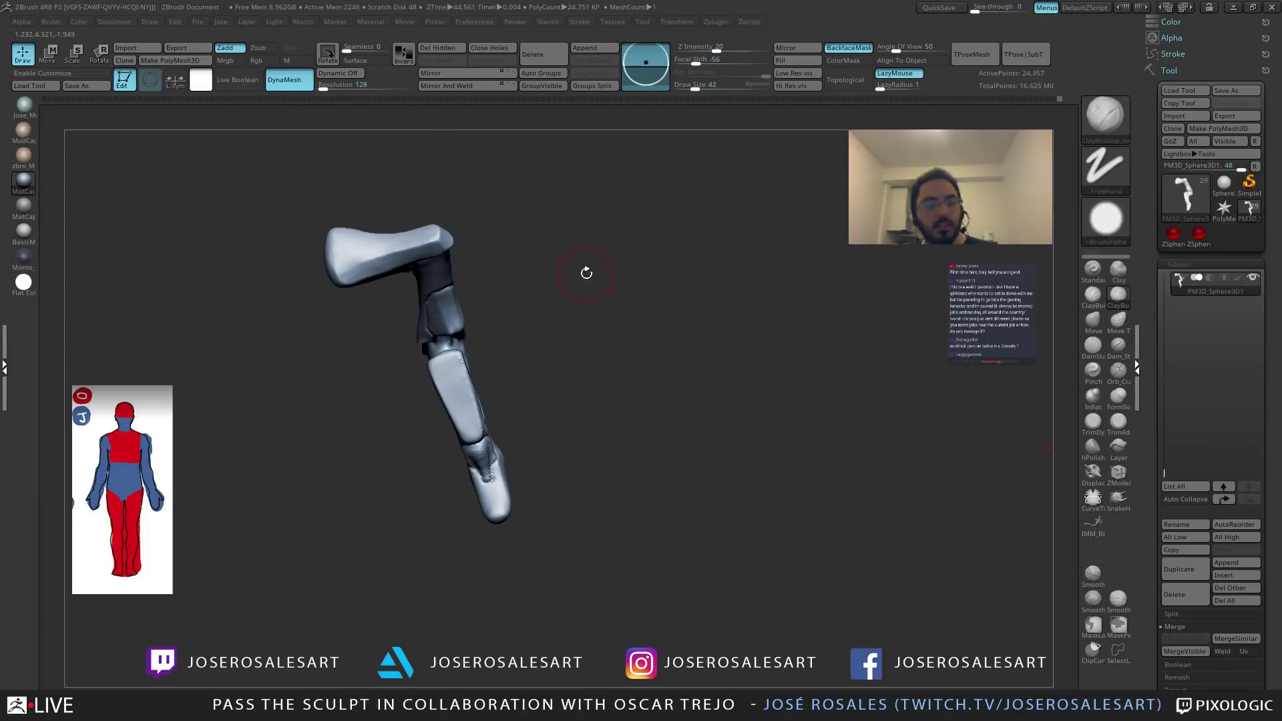
pyautogui.moveTo(536, 592); pyautogui.dragTo(408, 375, button='right')
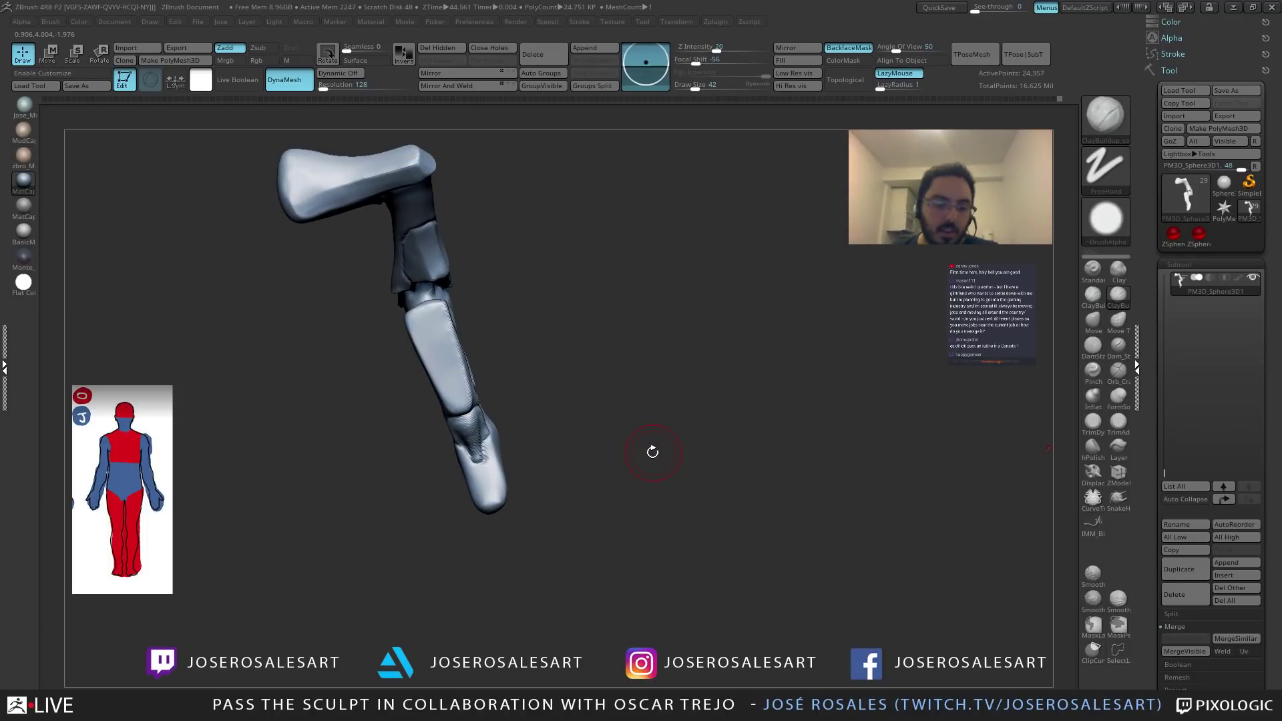
# Reshape the silhouette of the tip and its heel with the Move and SnakeHook brushes.
pyautogui.moveTo(653, 452)
pyautogui.mouseDown(button='right')
pyautogui.moveTo(549, 424)
pyautogui.moveTo(522, 451)
pyautogui.moveTo(461, 467)
pyautogui.moveTo(576, 450)
pyautogui.moveTo(528, 432)
pyautogui.moveTo(566, 464)
pyautogui.moveTo(502, 384)
pyautogui.moveTo(587, 372)
pyautogui.moveTo(547, 358)
pyautogui.moveTo(523, 429)
pyautogui.moveTo(571, 414)
pyautogui.moveTo(494, 394)
pyautogui.moveTo(555, 401)
pyautogui.moveTo(572, 427)
pyautogui.moveTo(587, 311)
pyautogui.mouseUp(button='right')
pyautogui.press('b')
pyautogui.press('m')
pyautogui.press('v')
pyautogui.press('b')
pyautogui.press('s')
pyautogui.press('h')
pyautogui.moveTo(567, 354)
pyautogui.mouseDown(button='right')
pyautogui.moveTo(583, 421)
pyautogui.moveTo(606, 388)
pyautogui.moveTo(591, 371)
pyautogui.moveTo(594, 390)
pyautogui.mouseUp(button='right')
# Build up the side of the tip joint with ClayBuildup at draw sizes 65 and 39 and smooth it.
pyautogui.press(']')
pyautogui.press('b')
pyautogui.press('c')
pyautogui.press('b')
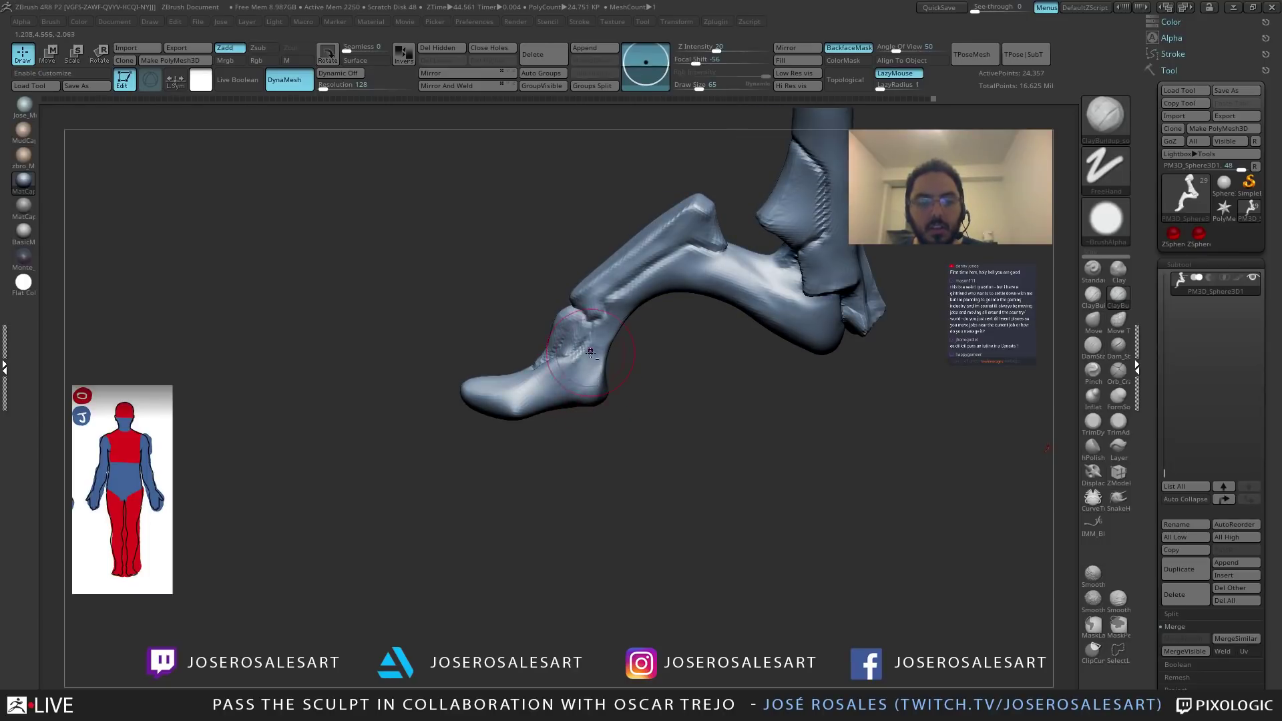
pyautogui.moveTo(584, 369); pyautogui.dragTo(587, 358, button='right')
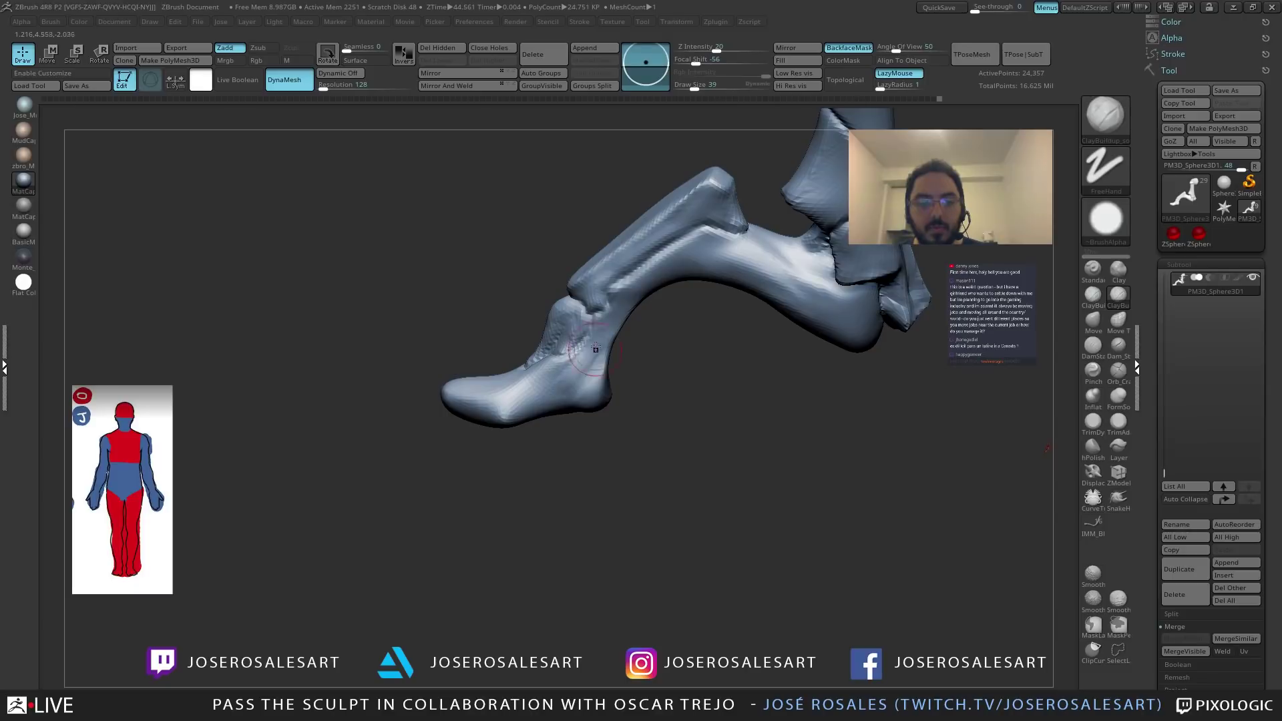
pyautogui.press('shift')
# Define the creases around the tip's front recess with DamStandard at draw size 39.
pyautogui.moveTo(580, 416)
pyautogui.mouseDown(button='right')
pyautogui.moveTo(588, 370)
pyautogui.moveTo(577, 371)
pyautogui.moveTo(601, 332)
pyautogui.mouseUp(button='right')
pyautogui.moveTo(590, 393)
pyautogui.mouseDown(button='right')
pyautogui.moveTo(555, 343)
pyautogui.moveTo(502, 317)
pyautogui.moveTo(615, 353)
pyautogui.moveTo(647, 339)
pyautogui.mouseUp(button='right')
pyautogui.press('b')
pyautogui.press('d')
pyautogui.press('s')
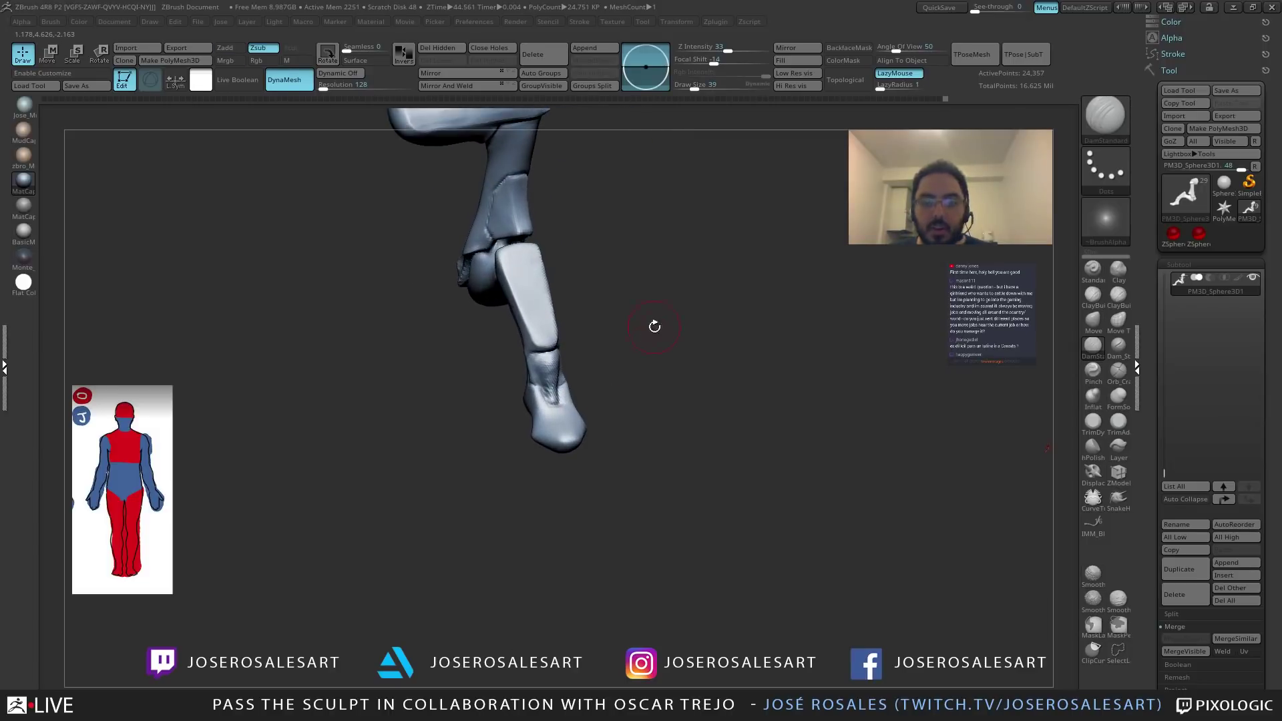
pyautogui.click(1023, 353)
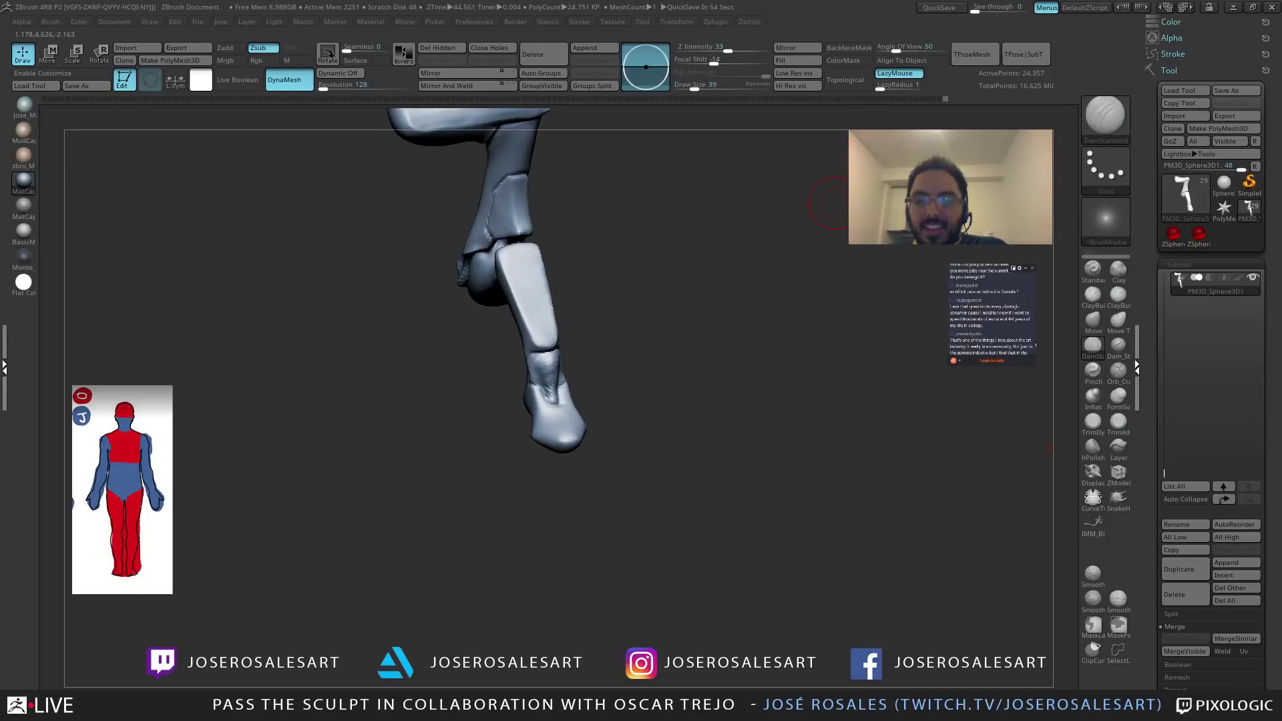
pyautogui.moveTo(591, 395); pyautogui.dragTo(580, 291)
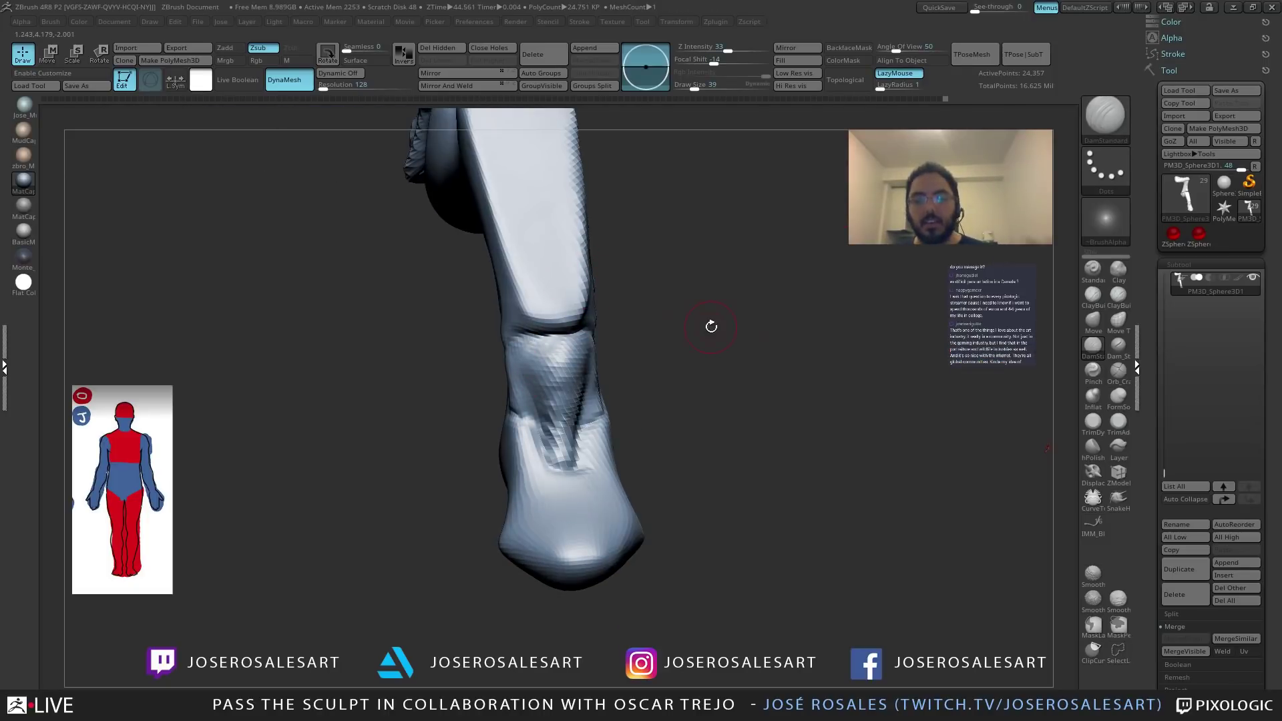
# Build up a raised band beneath the forearm plate and the sides of the tip's recess with ClayBuildup at draw size 39.
pyautogui.moveTo(779, 325)
pyautogui.mouseDown()
pyautogui.moveTo(587, 400)
pyautogui.moveTo(458, 360)
pyautogui.moveTo(546, 347)
pyautogui.moveTo(589, 359)
pyautogui.mouseUp()
pyautogui.press('b')
pyautogui.press('c')
pyautogui.press('b')
pyautogui.moveTo(652, 349); pyautogui.dragTo(582, 350)
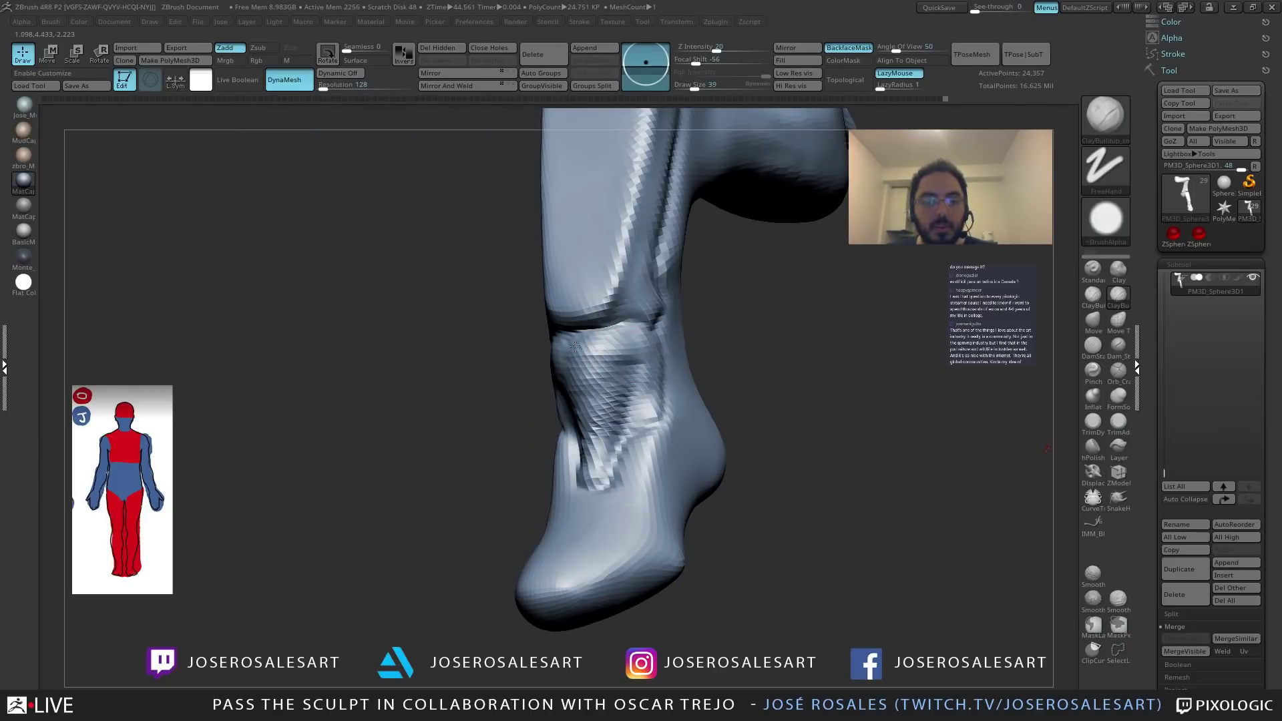
pyautogui.moveTo(566, 346); pyautogui.dragTo(580, 342, button='right')
pyautogui.moveTo(549, 344); pyautogui.dragTo(601, 348)
pyautogui.moveTo(548, 381); pyautogui.dragTo(564, 427)
pyautogui.moveTo(580, 416)
pyautogui.keyDown('ctrl'); pyautogui.mouseDown(button='right')
pyautogui.moveTo(560, 359)
pyautogui.moveTo(593, 371)
pyautogui.mouseUp(button='right'); pyautogui.keyUp('ctrl')
pyautogui.moveTo(565, 385); pyautogui.dragTo(588, 445)
pyautogui.moveTo(599, 431); pyautogui.dragTo(582, 403, button='right')
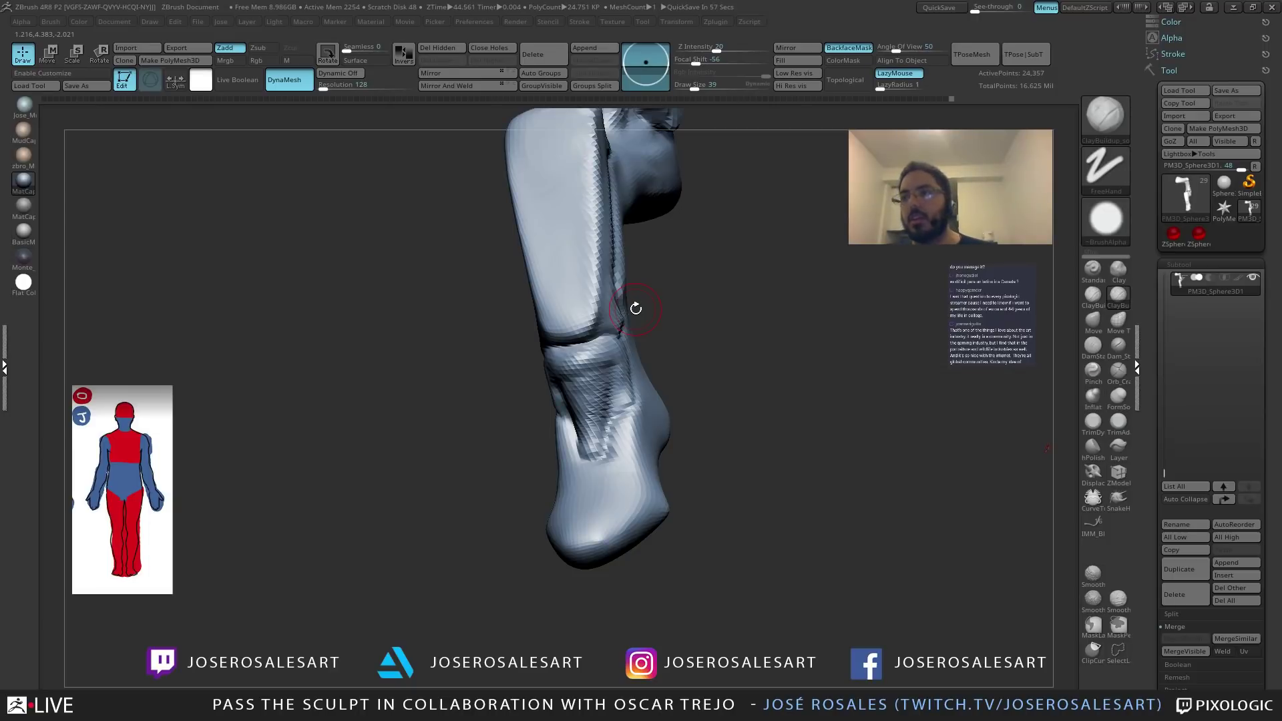
pyautogui.moveTo(636, 308); pyautogui.dragTo(503, 504, button='right')
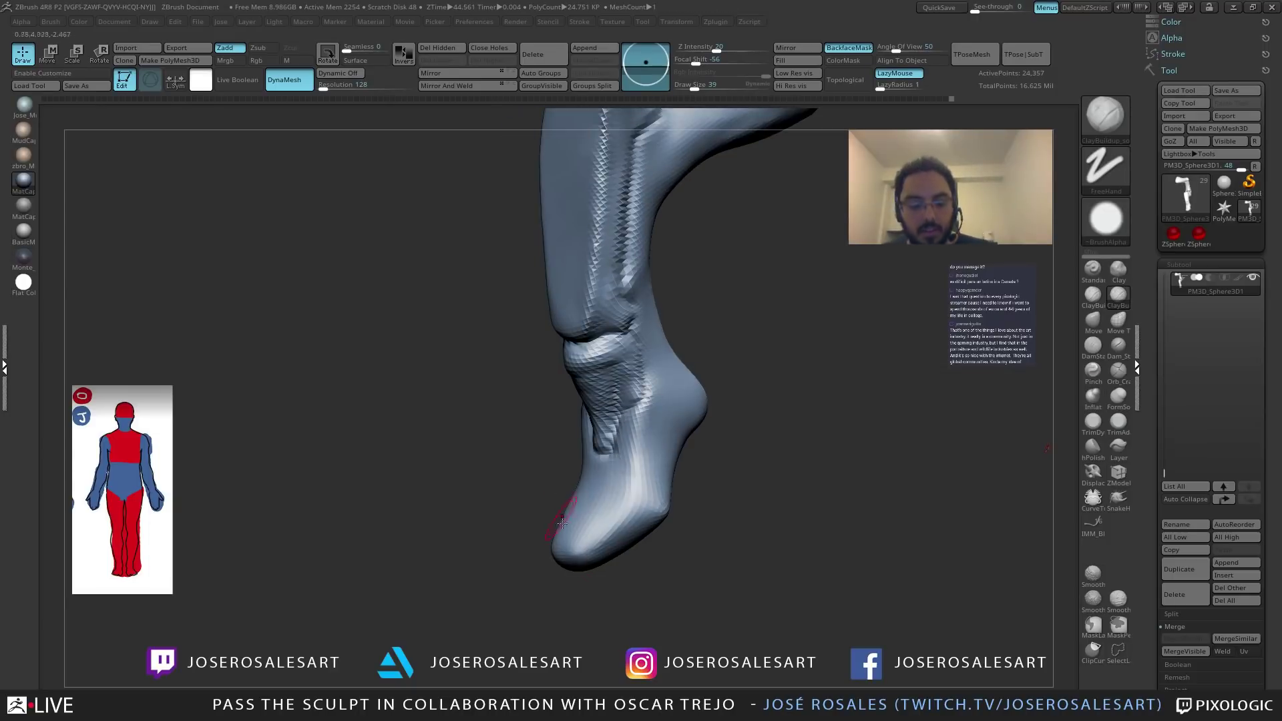
# Define the edges around the front and sole of the arm's tip with DamStandard at draw size 39.
pyautogui.press('b')
pyautogui.press('d')
pyautogui.press('s')
pyautogui.moveTo(579, 550); pyautogui.dragTo(642, 507)
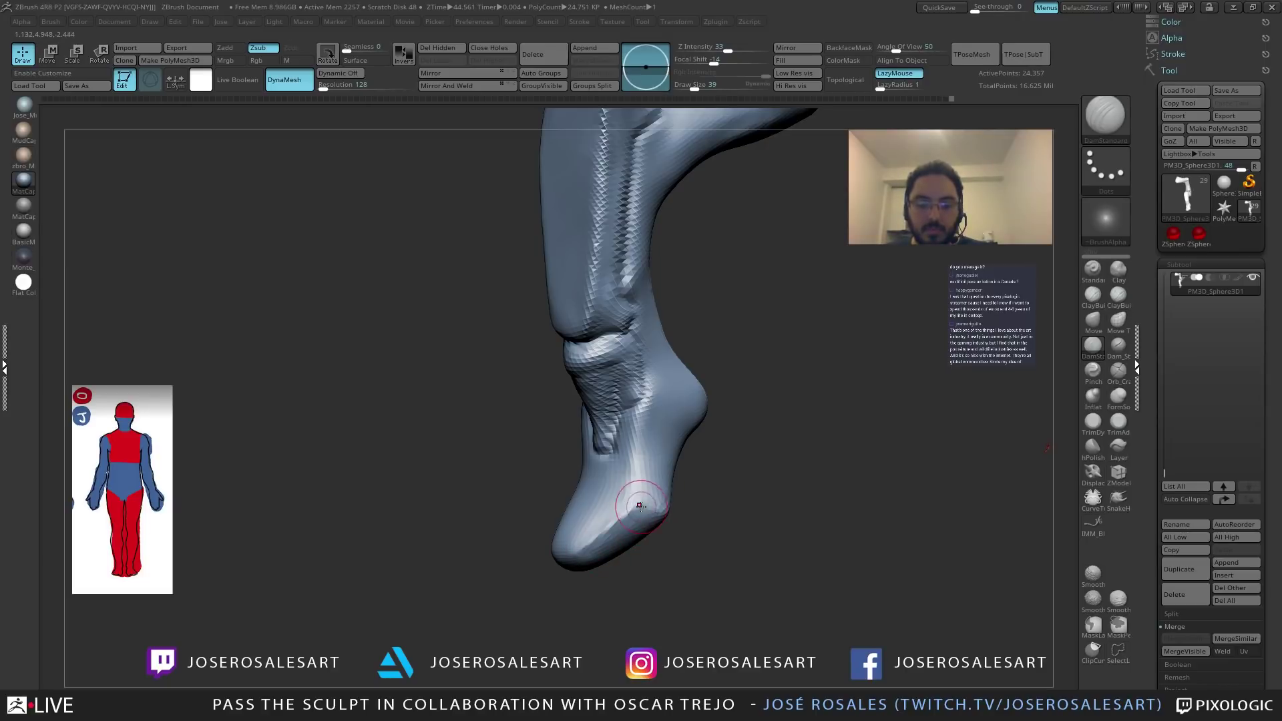
pyautogui.moveTo(642, 506)
pyautogui.mouseDown(button='right')
pyautogui.moveTo(568, 573)
pyautogui.moveTo(549, 522)
pyautogui.mouseUp(button='right')
pyautogui.moveTo(558, 577); pyautogui.dragTo(605, 564)
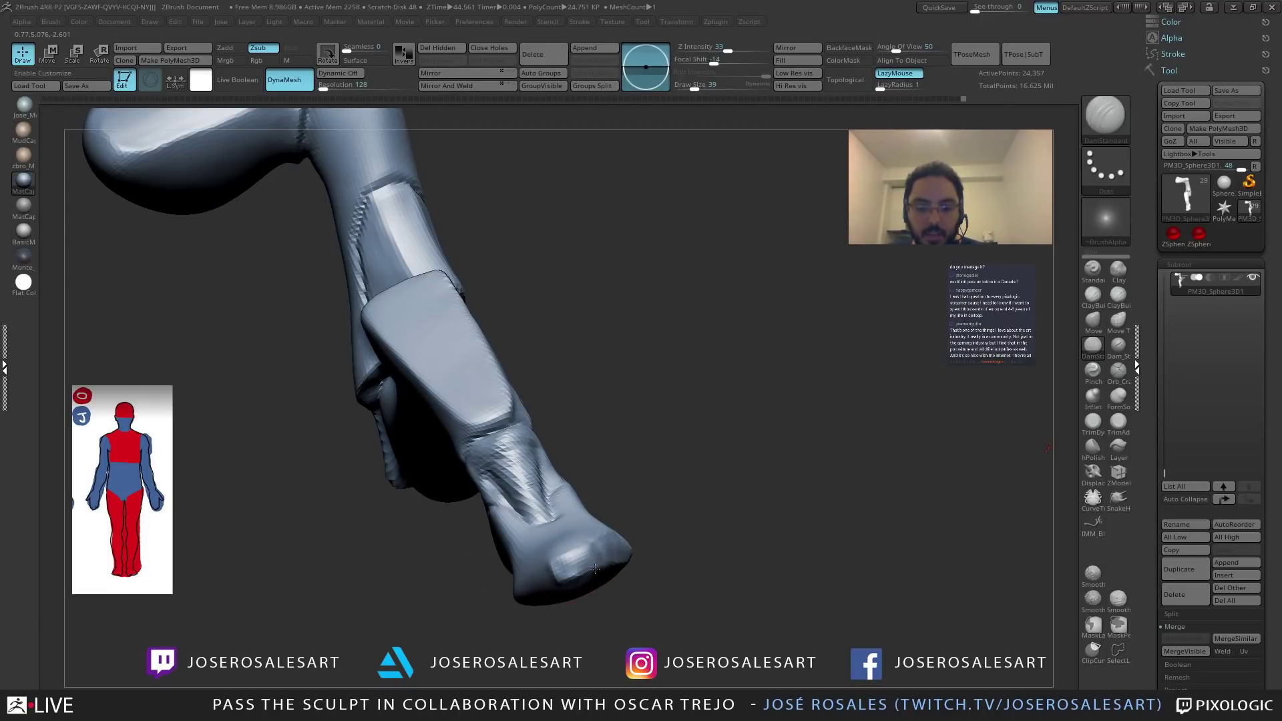
pyautogui.moveTo(601, 567); pyautogui.dragTo(581, 538, button='right')
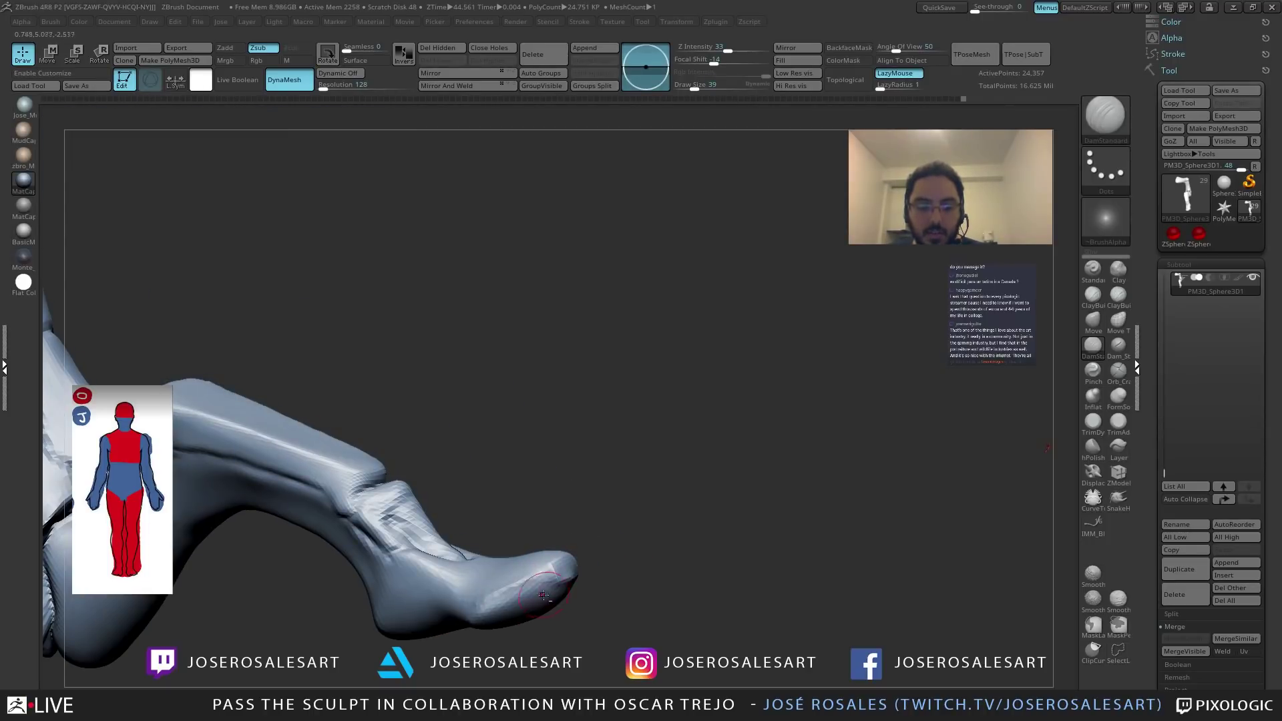
pyautogui.moveTo(487, 604); pyautogui.dragTo(492, 538, button='right')
pyautogui.moveTo(492, 468); pyautogui.dragTo(491, 534)
pyautogui.moveTo(491, 540); pyautogui.dragTo(361, 527, button='right')
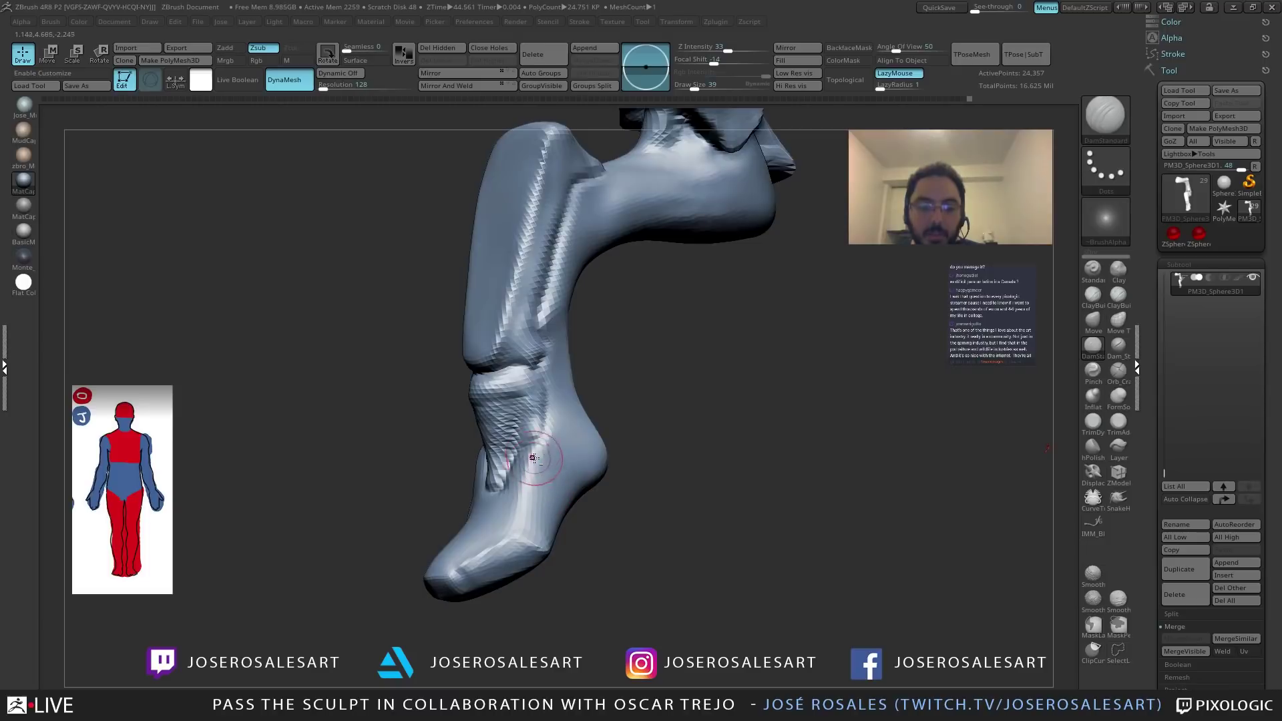
pyautogui.moveTo(527, 534); pyautogui.dragTo(568, 546, button='right')
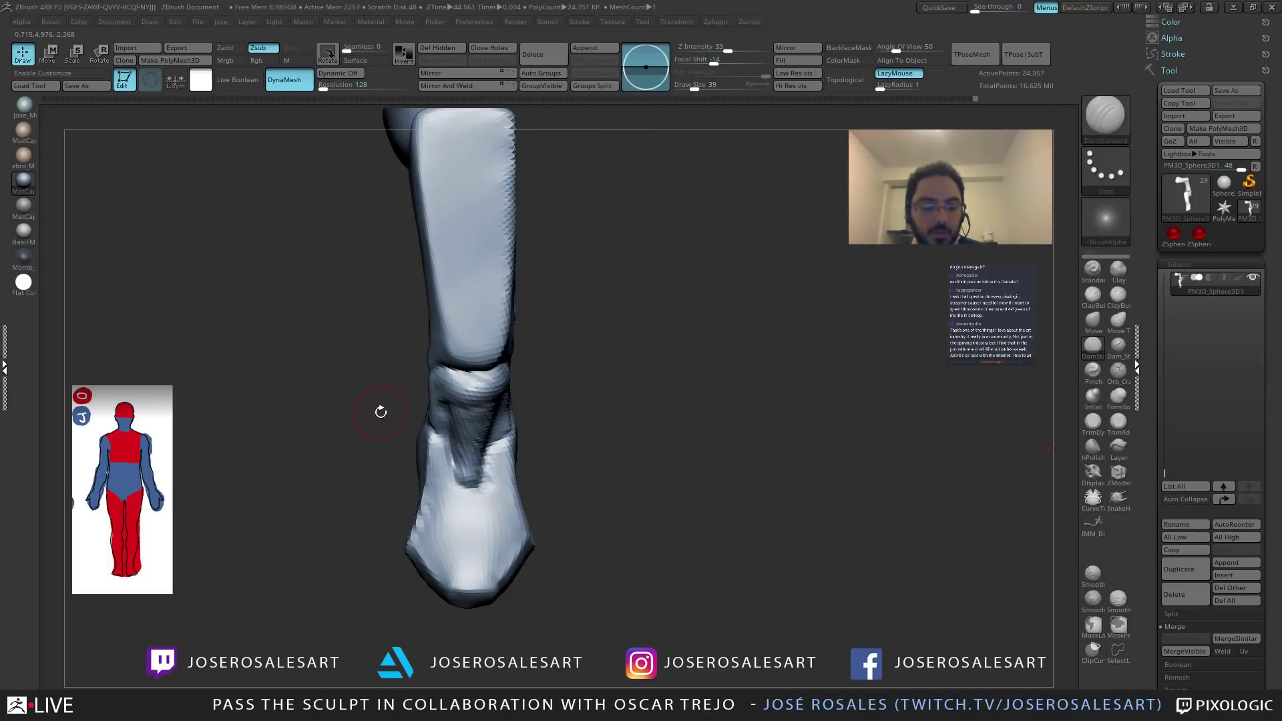
# Adjust the side contours of the tip with SnakeHook at draw size 81.
pyautogui.press('b')
pyautogui.press('s')
pyautogui.press('h')
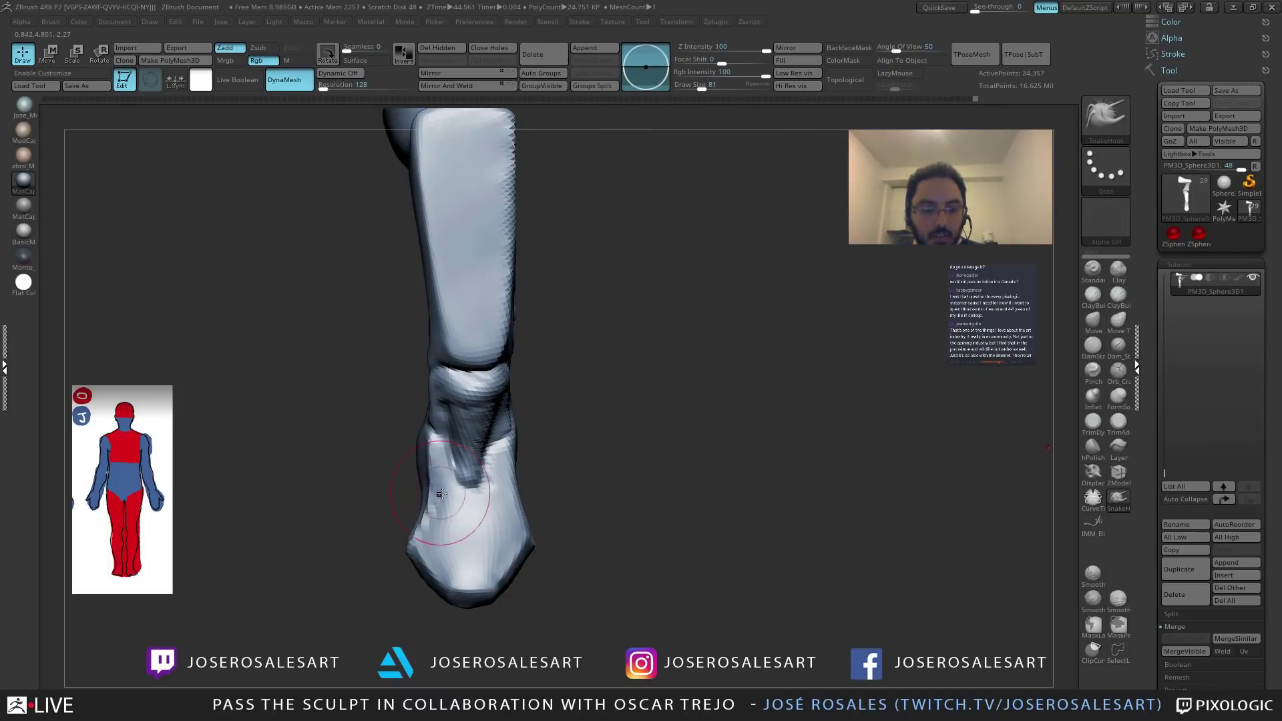
pyautogui.moveTo(511, 506)
pyautogui.mouseDown(button='right')
pyautogui.moveTo(500, 435)
pyautogui.moveTo(561, 480)
pyautogui.moveTo(464, 496)
pyautogui.moveTo(456, 523)
pyautogui.moveTo(500, 494)
pyautogui.moveTo(478, 401)
pyautogui.mouseUp(button='right')
# Flatten the front and side planes of the tip with TrimDynamic, using draw sizes 86 and 62.
pyautogui.press('b')
pyautogui.press('t')
pyautogui.press('d')
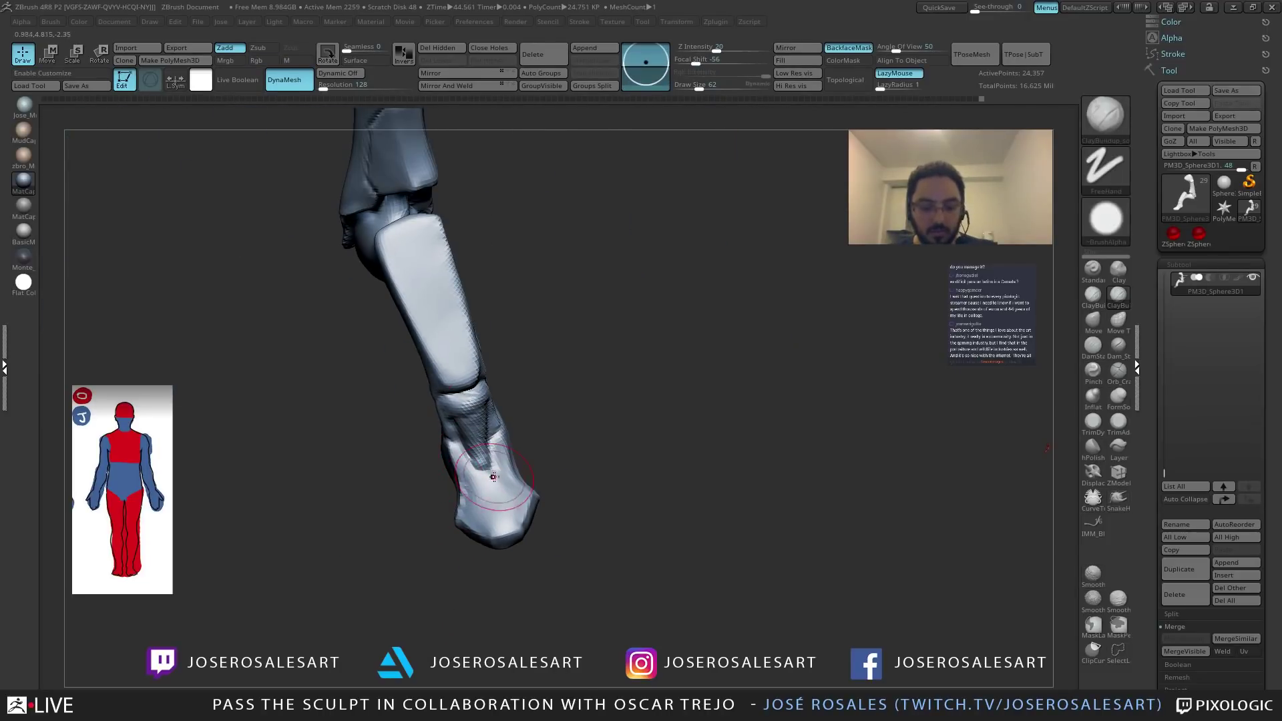
pyautogui.moveTo(496, 458); pyautogui.dragTo(500, 467, button='right')
pyautogui.keyDown('ctrl'); pyautogui.moveTo(501, 467); pyautogui.dragTo(500, 493, button='right'); pyautogui.keyUp('ctrl')
pyautogui.press(']')
pyautogui.press(']')
pyautogui.moveTo(502, 482)
pyautogui.mouseDown()
pyautogui.moveTo(489, 496)
pyautogui.moveTo(498, 504)
pyautogui.moveTo(484, 491)
pyautogui.mouseUp()
pyautogui.press('[')
pyautogui.moveTo(485, 492); pyautogui.dragTo(489, 477, button='right')
pyautogui.moveTo(502, 514)
pyautogui.mouseDown()
pyautogui.moveTo(517, 501)
pyautogui.moveTo(522, 518)
pyautogui.moveTo(500, 536)
pyautogui.mouseUp()
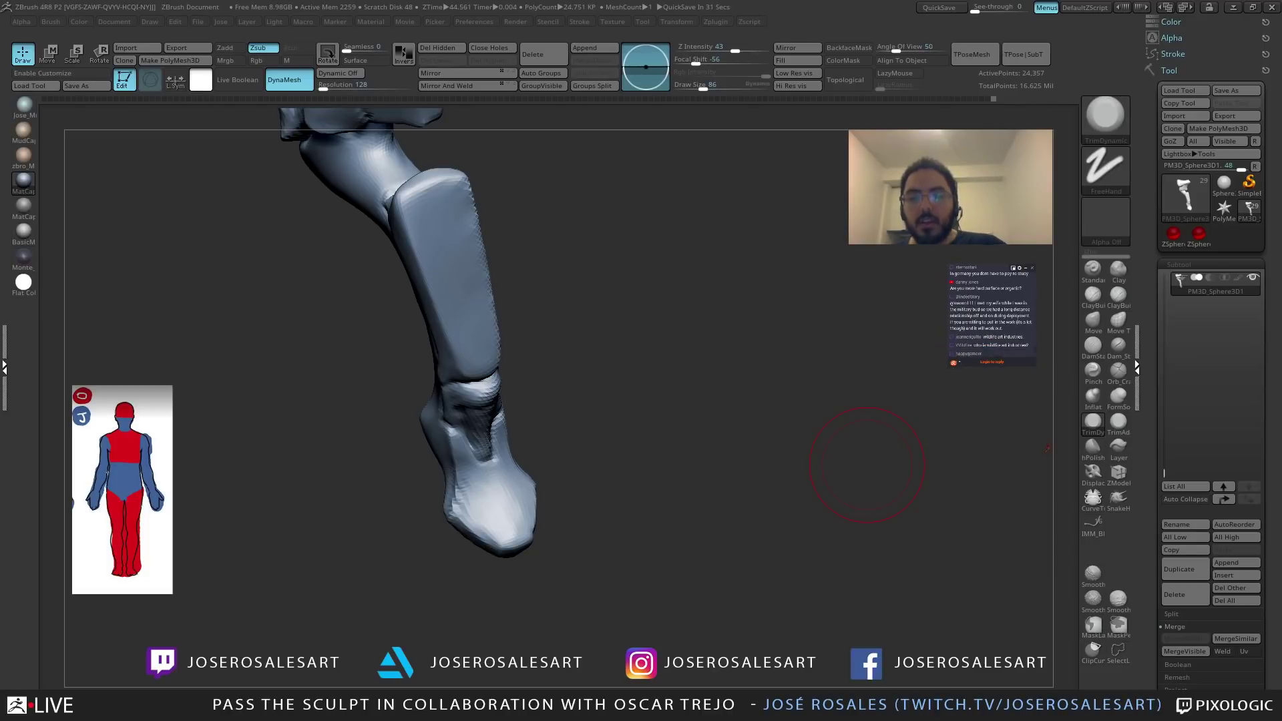
pyautogui.moveTo(866, 464)
pyautogui.mouseDown()
pyautogui.moveTo(532, 429)
pyautogui.moveTo(594, 470)
pyautogui.moveTo(578, 429)
pyautogui.moveTo(609, 441)
pyautogui.moveTo(520, 420)
pyautogui.moveTo(435, 371)
pyautogui.mouseUp()
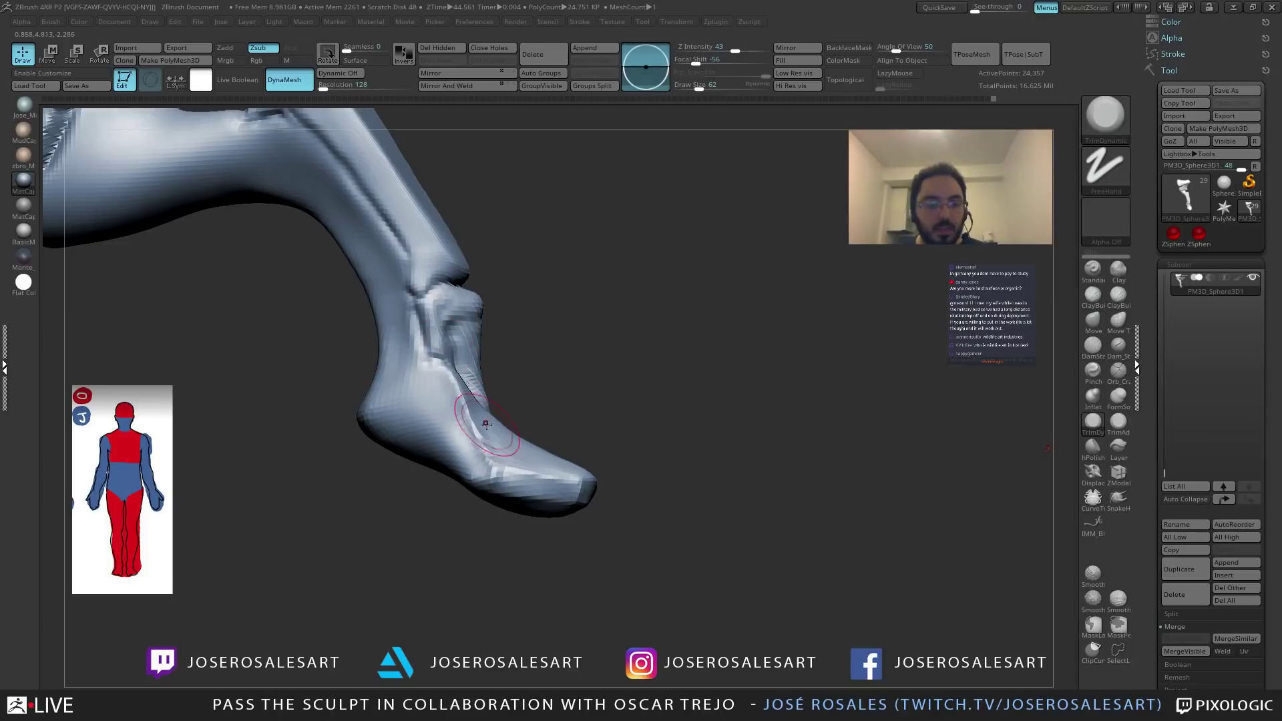
# Reshape the profile of the tip joint between the heel and the forearm plate with SnakeHook at draw size 95.
pyautogui.press('b')
pyautogui.press('s')
pyautogui.press('h')
pyautogui.press(']')
pyautogui.press(']')
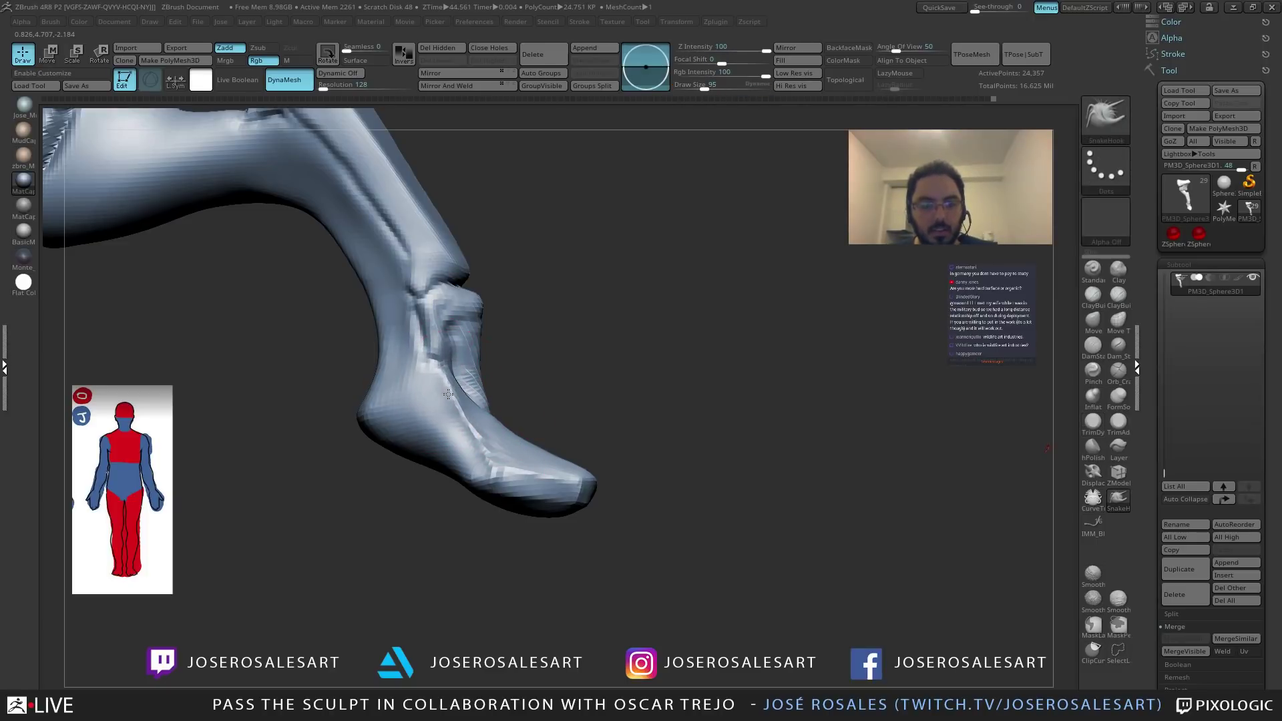
pyautogui.moveTo(390, 403)
pyautogui.mouseDown()
pyautogui.moveTo(480, 406)
pyautogui.moveTo(426, 404)
pyautogui.moveTo(444, 298)
pyautogui.moveTo(458, 289)
pyautogui.moveTo(589, 323)
pyautogui.moveTo(494, 247)
pyautogui.moveTo(491, 278)
pyautogui.moveTo(545, 234)
pyautogui.moveTo(499, 288)
pyautogui.mouseUp()
# Build up the side of the joint and the recess below the forearm plate with ClayBuildup at draw size 39.
pyautogui.press('[')
pyautogui.press('[')
pyautogui.press('b')
pyautogui.press('c')
pyautogui.press('b')
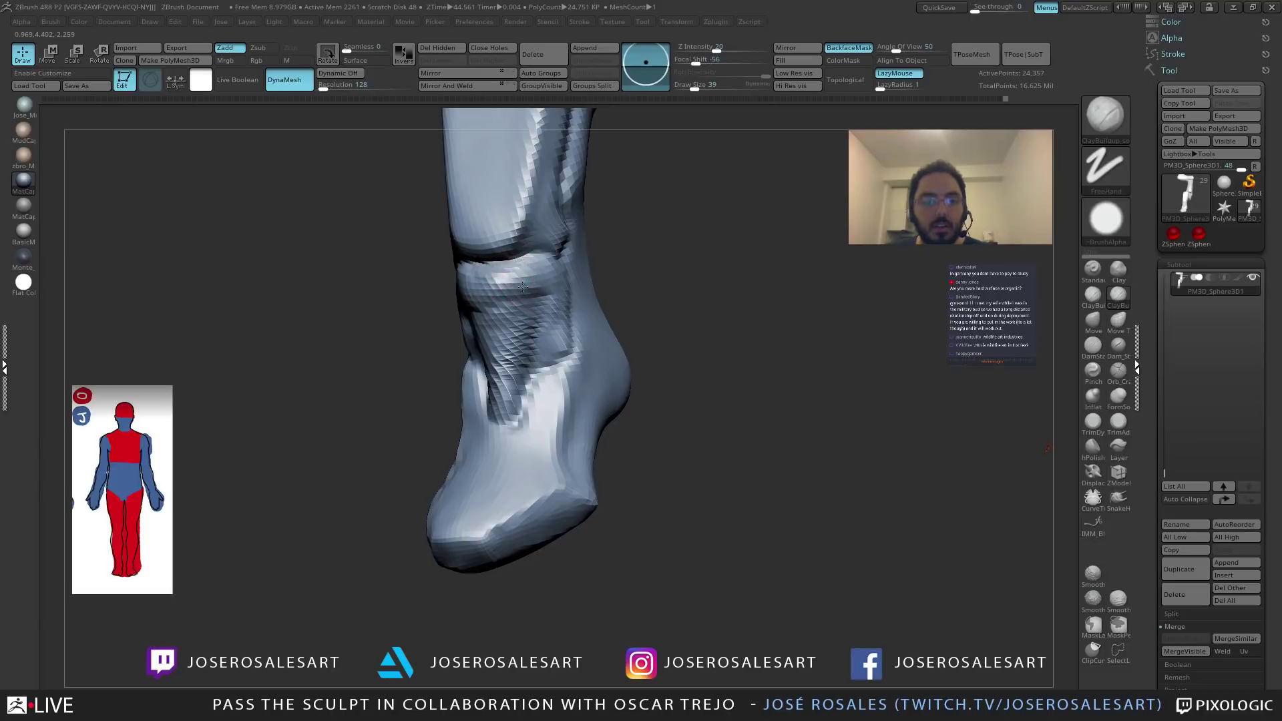
pyautogui.moveTo(551, 264)
pyautogui.mouseDown(button='right')
pyautogui.moveTo(545, 282)
pyautogui.moveTo(523, 235)
pyautogui.moveTo(545, 125)
pyautogui.mouseUp(button='right')
# Reshape the upper end of the forearm plate near the elbow with the Move brush at draw size 69.
pyautogui.press('b')
pyautogui.press('m')
pyautogui.press('v')
pyautogui.moveTo(476, 344)
pyautogui.mouseDown(button='right')
pyautogui.moveTo(481, 240)
pyautogui.moveTo(574, 244)
pyautogui.moveTo(542, 235)
pyautogui.moveTo(611, 220)
pyautogui.moveTo(571, 223)
pyautogui.moveTo(551, 202)
pyautogui.moveTo(576, 179)
pyautogui.moveTo(532, 189)
pyautogui.moveTo(544, 389)
pyautogui.moveTo(507, 564)
pyautogui.moveTo(801, 460)
pyautogui.moveTo(907, 466)
pyautogui.mouseUp(button='right')
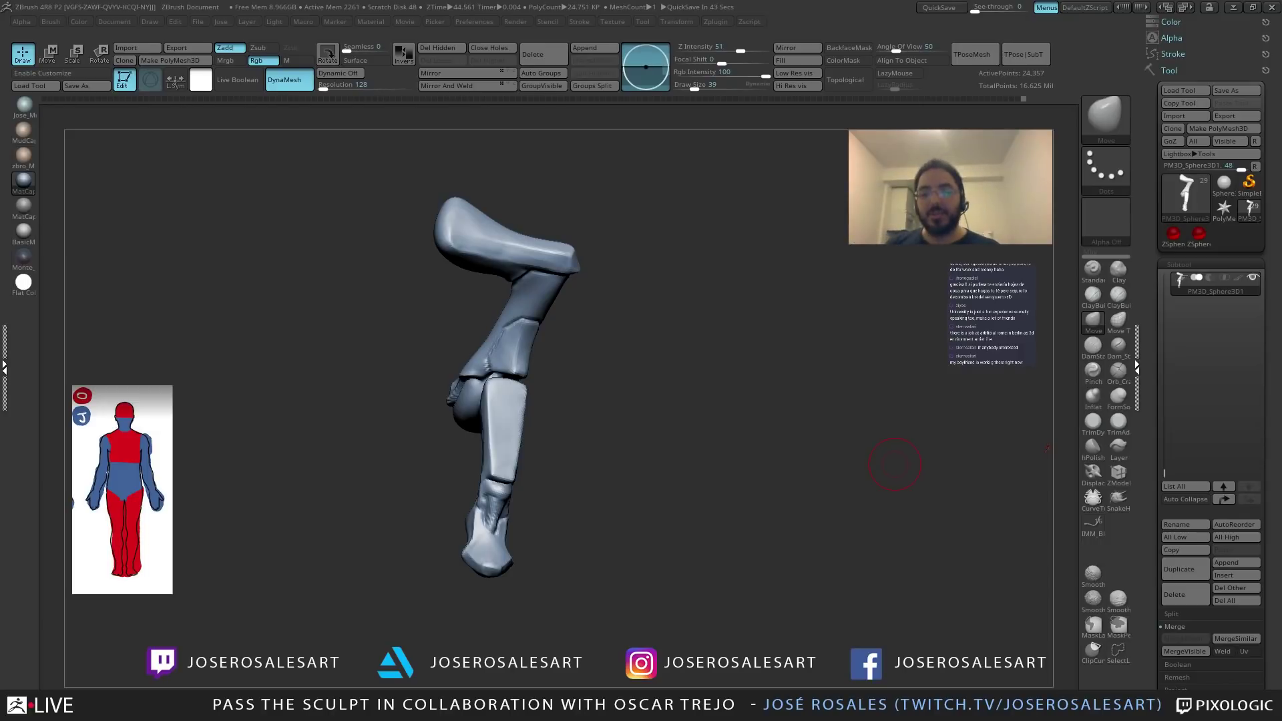
pyautogui.moveTo(1028, 353)
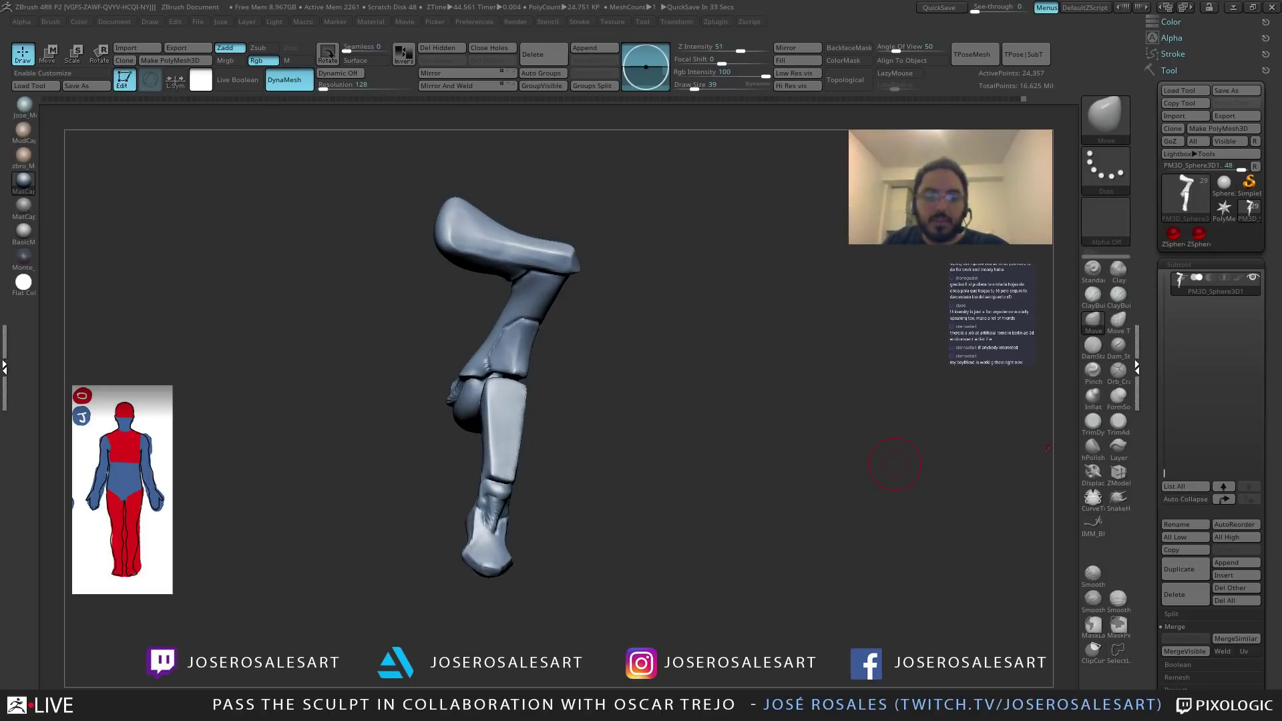
pyautogui.moveTo(895, 464)
pyautogui.mouseDown()
pyautogui.moveTo(449, 449)
pyautogui.moveTo(441, 366)
pyautogui.moveTo(463, 431)
pyautogui.moveTo(415, 399)
pyautogui.moveTo(434, 419)
pyautogui.mouseUp()
pyautogui.moveTo(444, 395); pyautogui.dragTo(472, 435, button='right')
pyautogui.moveTo(452, 393); pyautogui.dragTo(457, 386)
pyautogui.moveTo(485, 384); pyautogui.dragTo(464, 429, button='right')
pyautogui.moveTo(451, 393); pyautogui.dragTo(453, 385)
pyautogui.moveTo(453, 385); pyautogui.dragTo(475, 279, button='right')
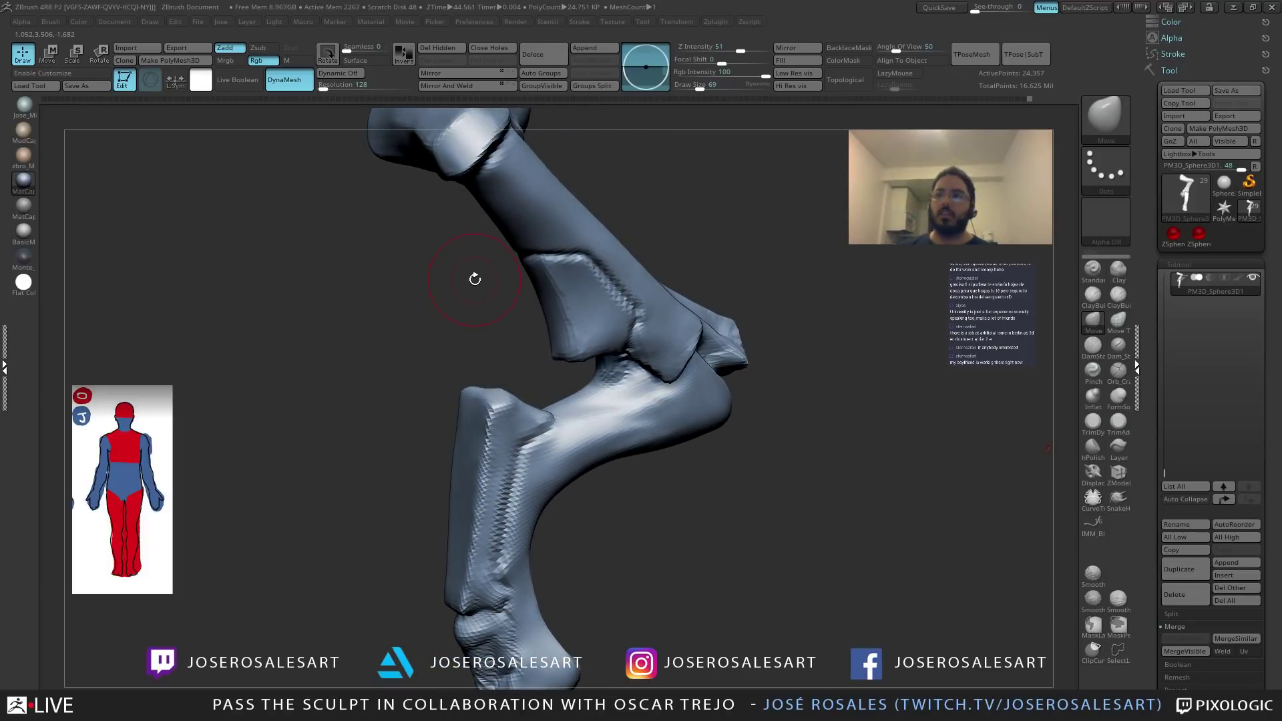
# Fill out the forearm plate's upper end with ClayBuildup and flatten its surfaces with TrimDynamic at draw sizes 95 and 77.
pyautogui.press('b')
pyautogui.press('c')
pyautogui.press('b')
pyautogui.moveTo(487, 443)
pyautogui.mouseDown(button='right')
pyautogui.moveTo(468, 460)
pyautogui.moveTo(484, 467)
pyautogui.mouseUp(button='right')
pyautogui.press('b')
pyautogui.press('t')
pyautogui.press('d')
pyautogui.moveTo(496, 517); pyautogui.dragTo(518, 569)
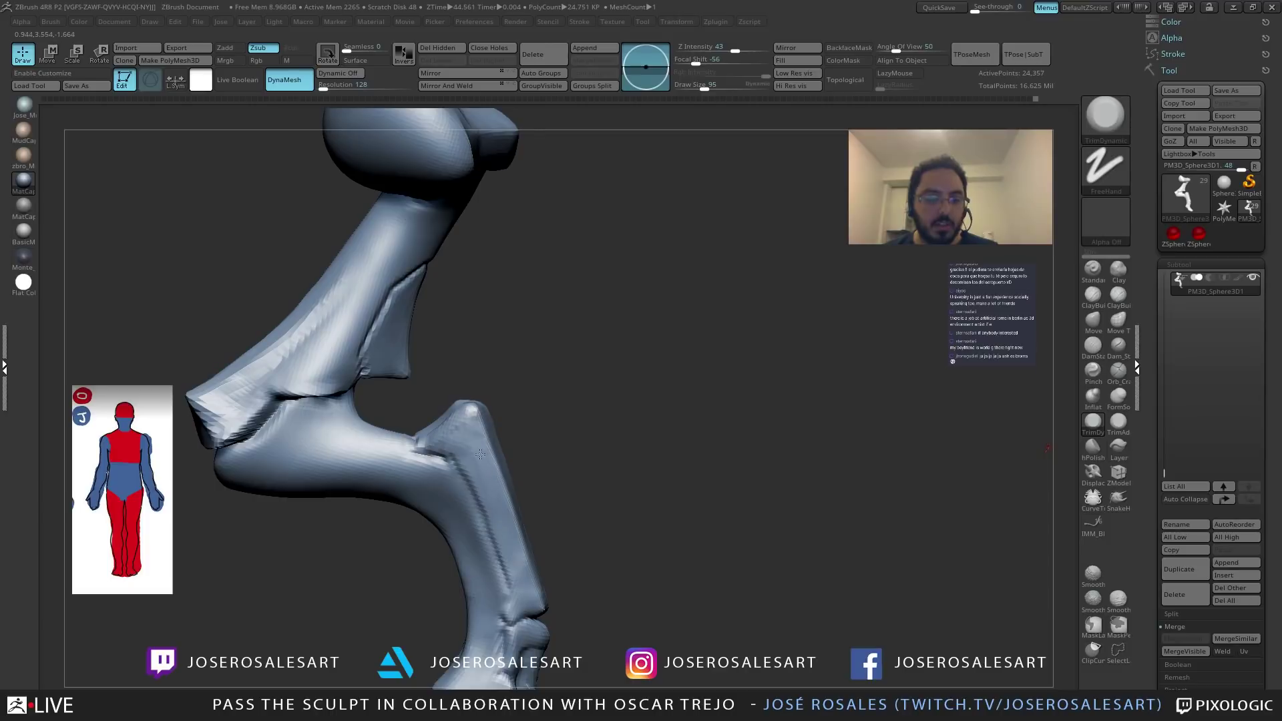
pyautogui.moveTo(510, 550); pyautogui.dragTo(455, 431, button='right')
pyautogui.moveTo(478, 474)
pyautogui.mouseDown(button='right')
pyautogui.moveTo(441, 417)
pyautogui.moveTo(481, 440)
pyautogui.moveTo(680, 487)
pyautogui.moveTo(594, 498)
pyautogui.moveTo(595, 527)
pyautogui.mouseUp(button='right')
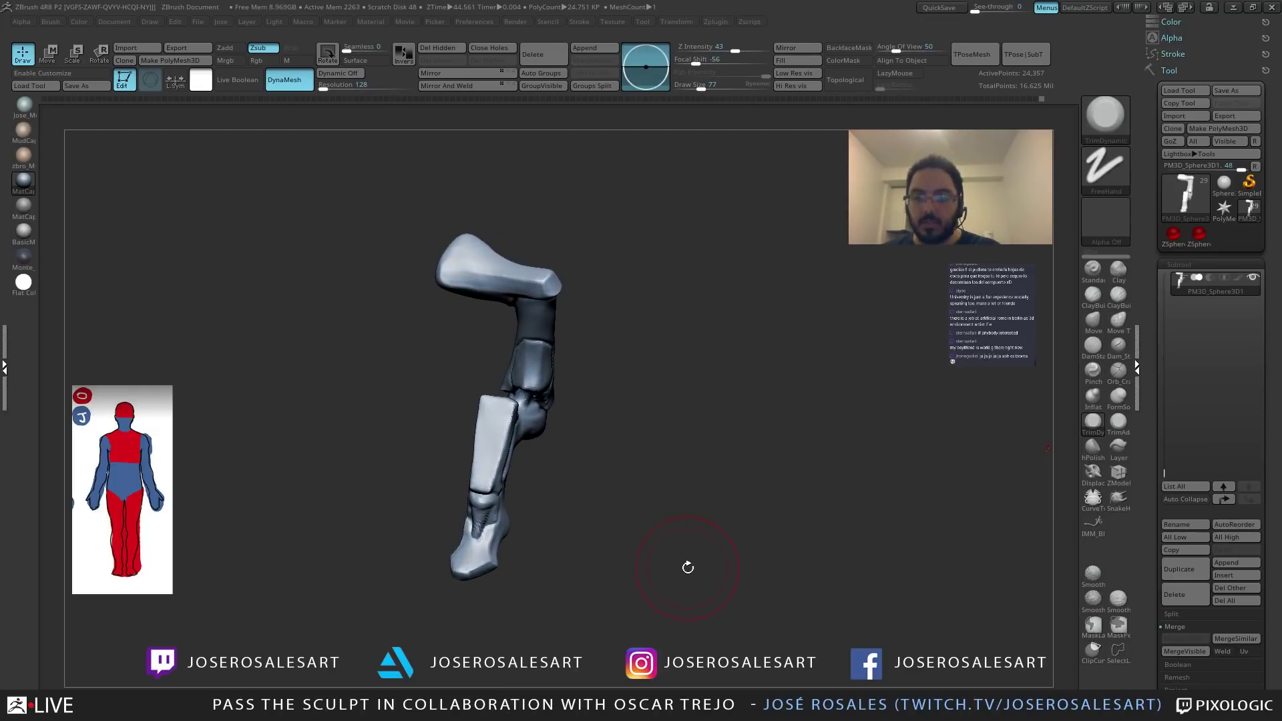
# Pull the forearm plate's upper corners into a rounded, tapered end with SnakeHook at draw size 54.
pyautogui.press('s')
pyautogui.press('s')
pyautogui.moveTo(675, 528); pyautogui.dragTo(611, 526)
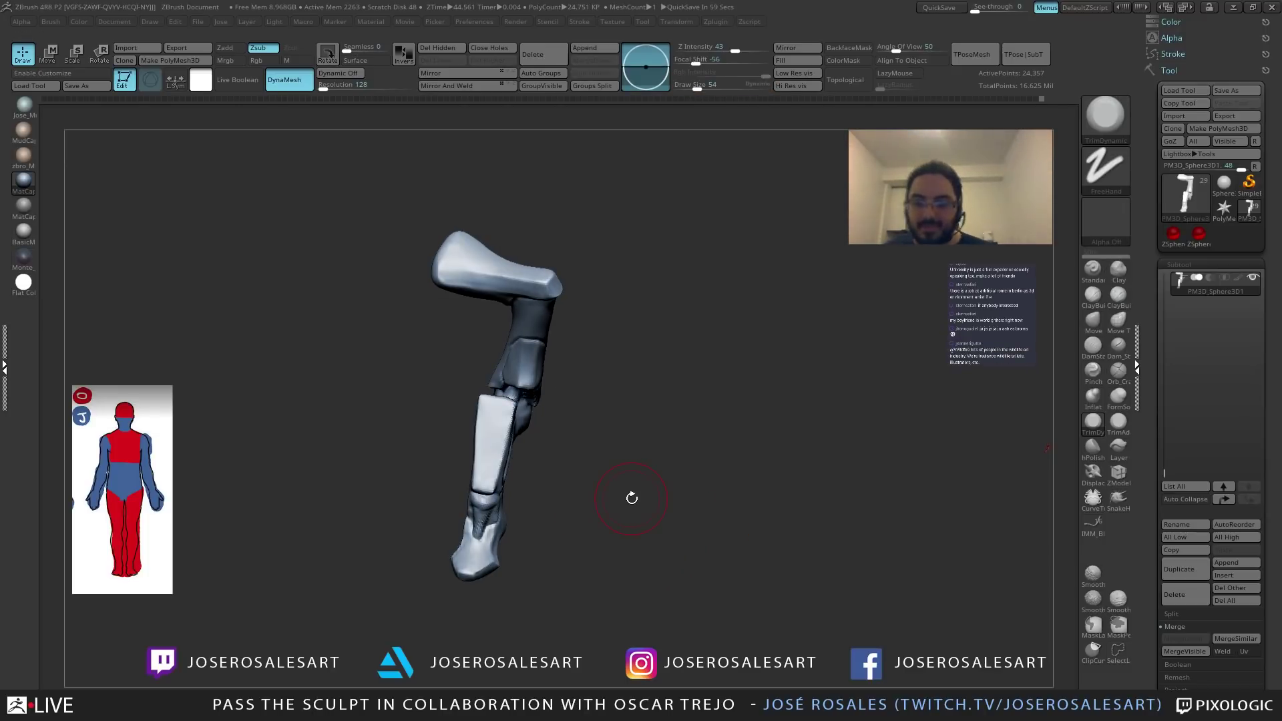
pyautogui.keyDown('ctrl'); pyautogui.moveTo(676, 439); pyautogui.dragTo(691, 439, button='right'); pyautogui.keyUp('ctrl')
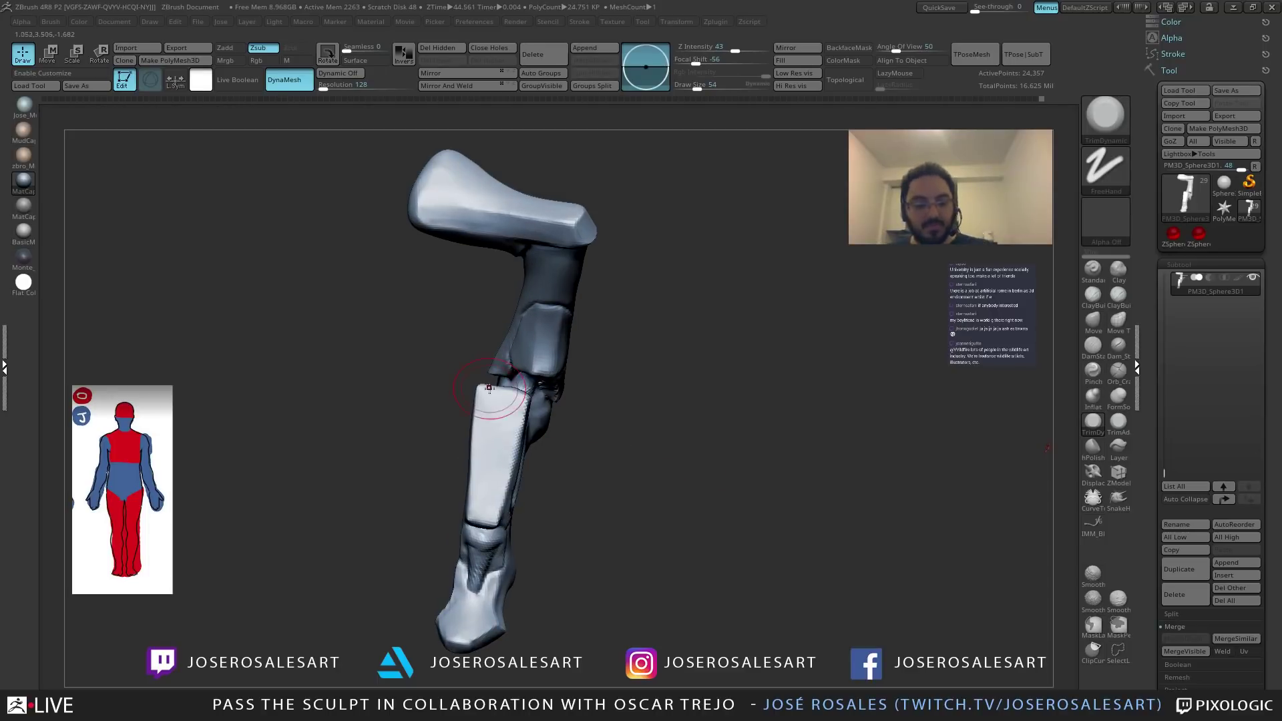
pyautogui.press('b')
pyautogui.press('s')
pyautogui.press('h')
pyautogui.moveTo(492, 375); pyautogui.dragTo(506, 398, button='right')
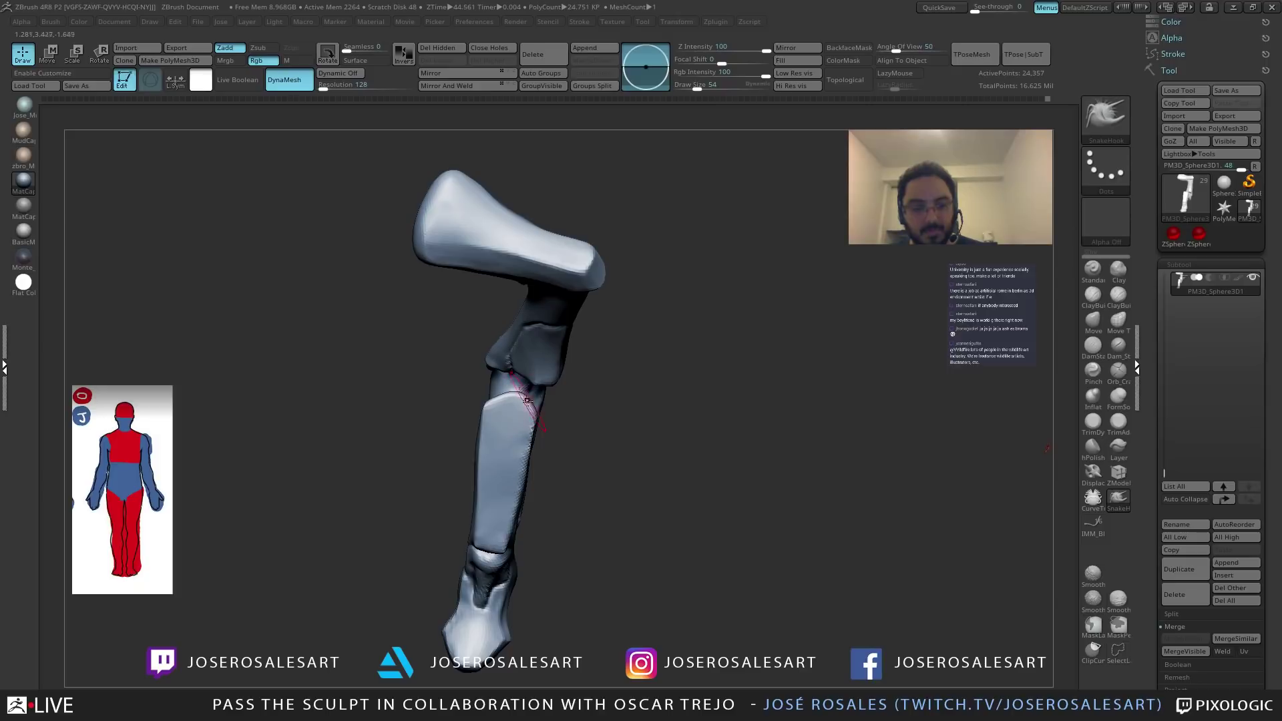
pyautogui.moveTo(505, 397)
pyautogui.mouseDown()
pyautogui.moveTo(494, 400)
pyautogui.moveTo(518, 394)
pyautogui.mouseUp()
pyautogui.press('f')
pyautogui.moveTo(467, 355); pyautogui.dragTo(570, 364)
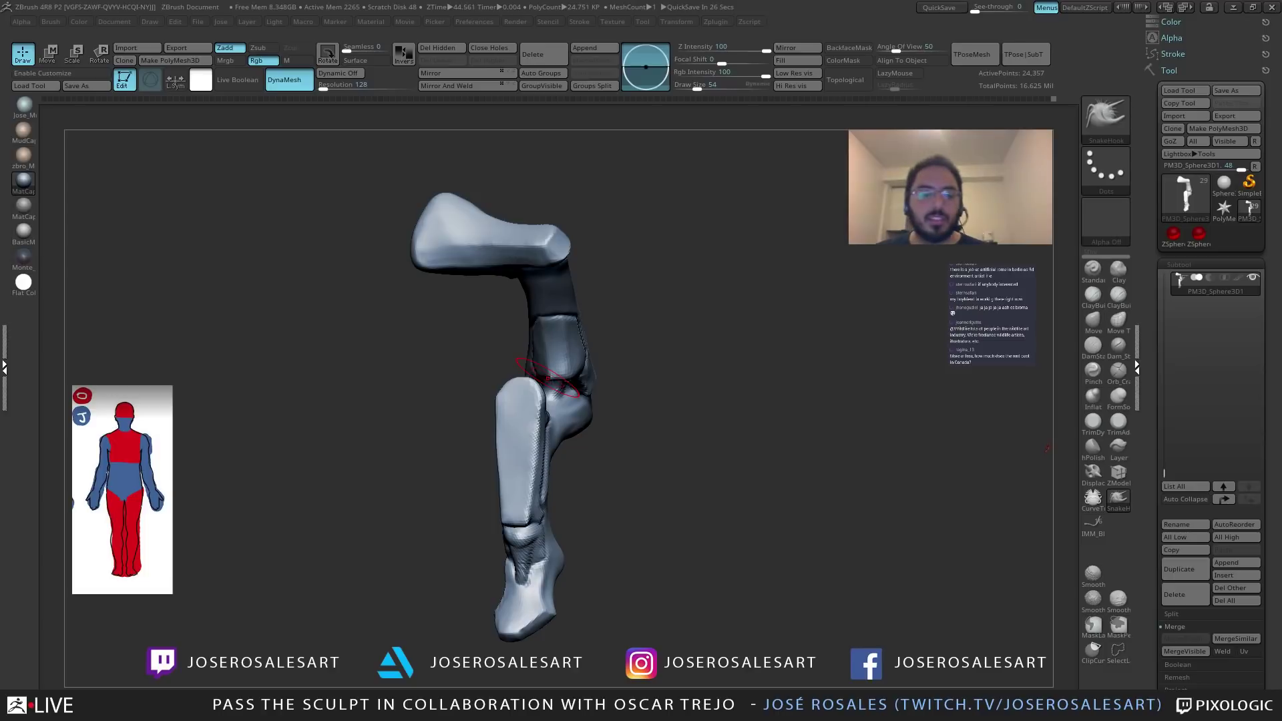
# Set the SnakeHook draw size to 45 for finer reshaping of the arm.
pyautogui.moveTo(564, 409); pyautogui.dragTo(514, 417, button='right')
pyautogui.moveTo(514, 417); pyautogui.dragTo(665, 385, button='right')
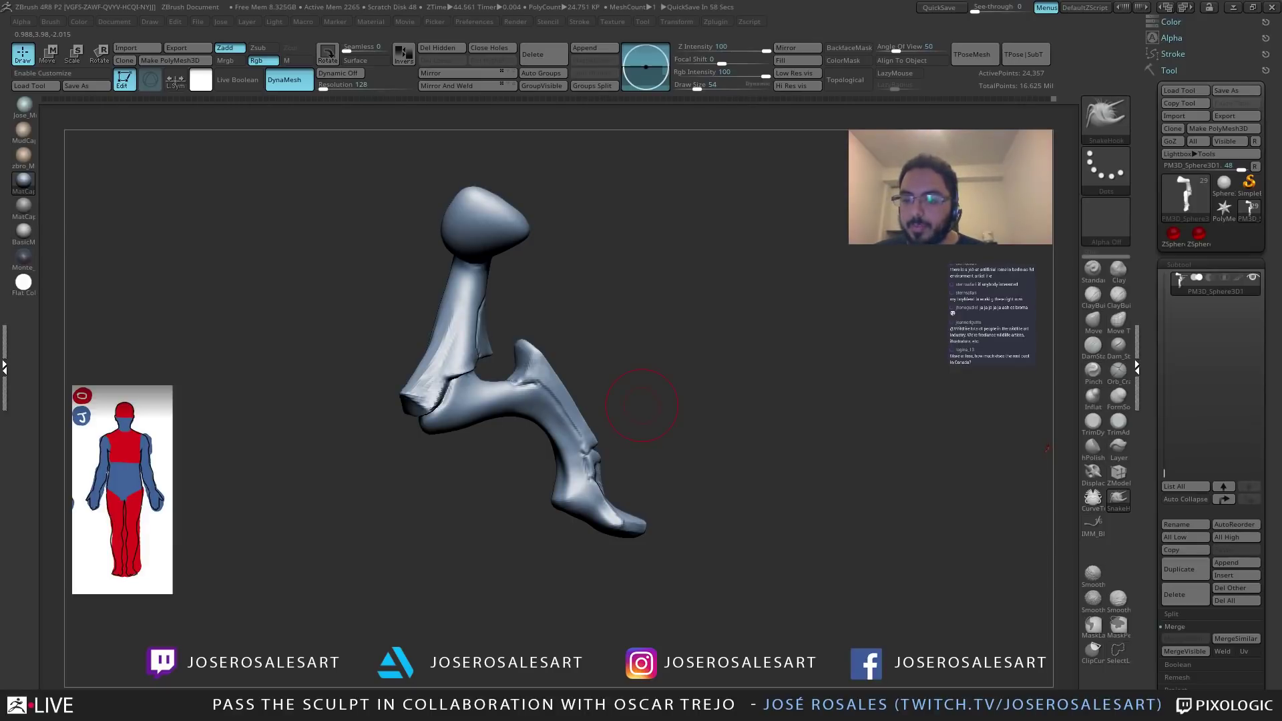
pyautogui.moveTo(512, 500)
pyautogui.mouseDown(button='right')
pyautogui.moveTo(475, 472)
pyautogui.moveTo(514, 449)
pyautogui.moveTo(495, 369)
pyautogui.moveTo(485, 378)
pyautogui.moveTo(473, 351)
pyautogui.moveTo(473, 531)
pyautogui.moveTo(462, 491)
pyautogui.moveTo(474, 456)
pyautogui.moveTo(555, 454)
pyautogui.moveTo(498, 432)
pyautogui.moveTo(476, 439)
pyautogui.moveTo(604, 438)
pyautogui.moveTo(573, 433)
pyautogui.moveTo(567, 511)
pyautogui.moveTo(408, 401)
pyautogui.moveTo(449, 426)
pyautogui.moveTo(512, 436)
pyautogui.mouseUp(button='right')
pyautogui.press('s')
pyautogui.click(855, 554)
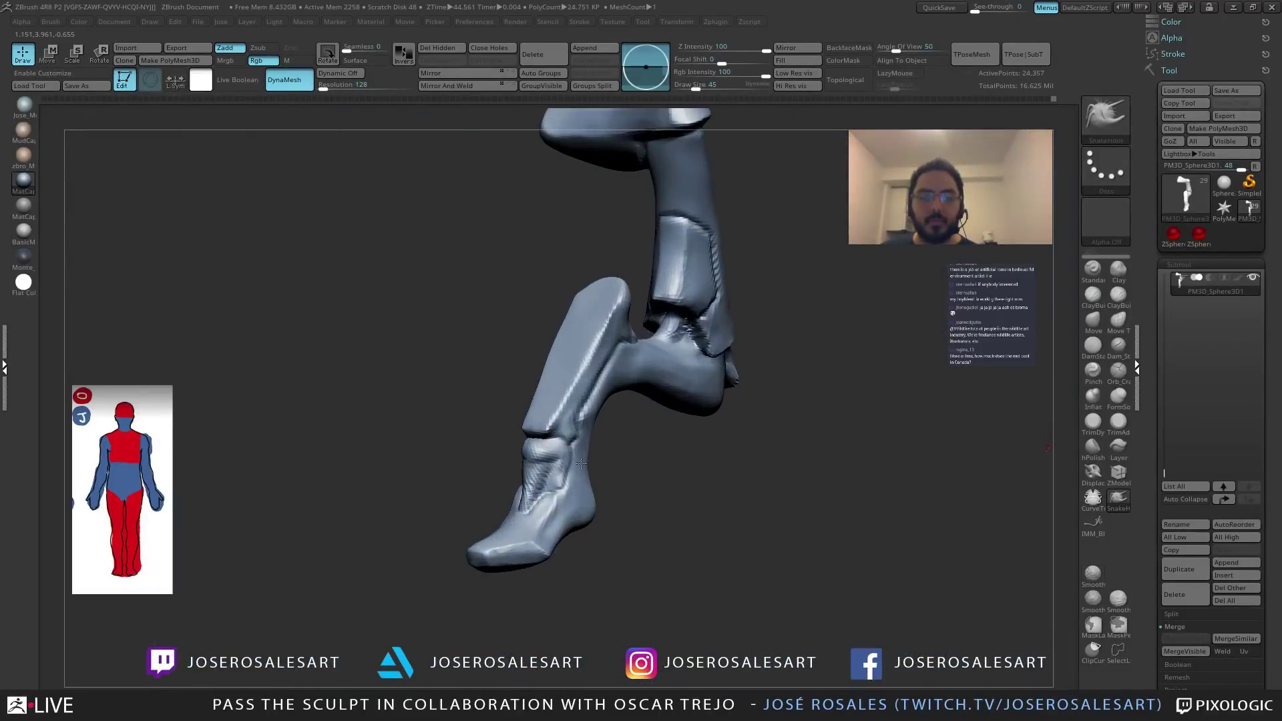
# Refine the pointed spur behind the leg's upper joint, working with the Snakehook, TrimDynamic and Move brushes.
pyautogui.moveTo(514, 427); pyautogui.dragTo(570, 414, button='right')
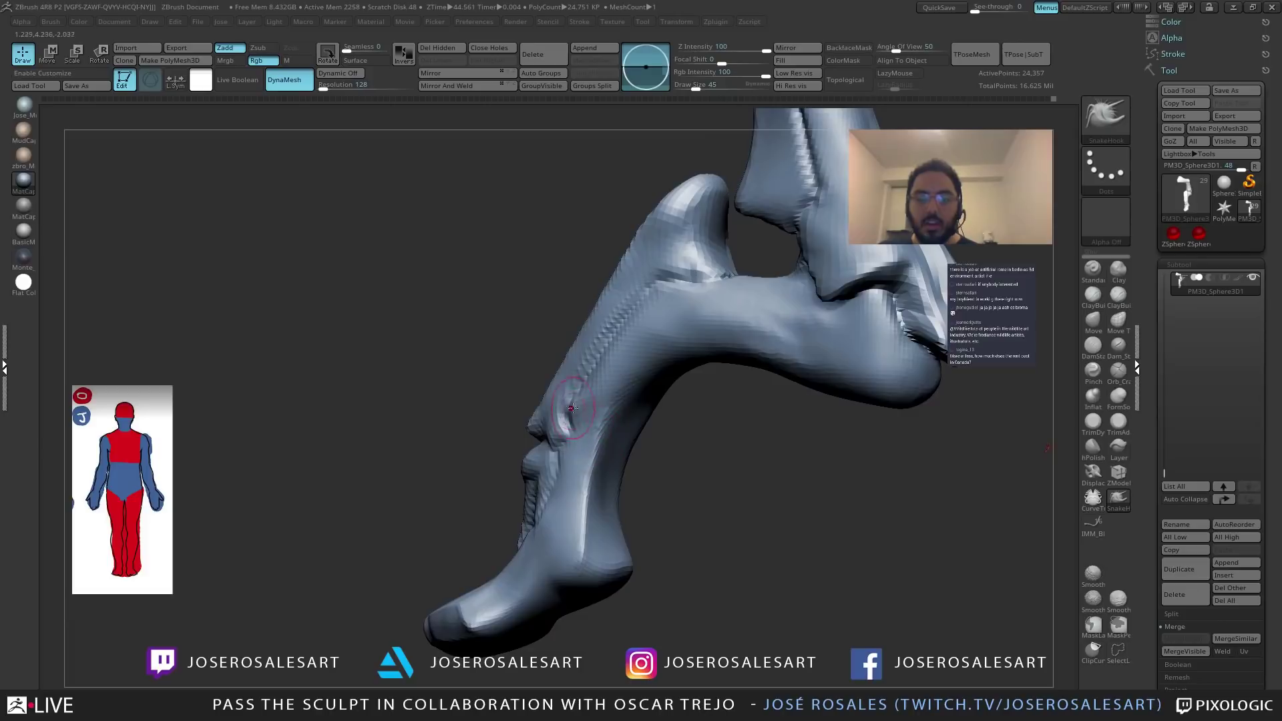
pyautogui.moveTo(479, 446)
pyautogui.mouseDown(button='right')
pyautogui.moveTo(561, 467)
pyautogui.moveTo(598, 434)
pyautogui.moveTo(546, 369)
pyautogui.mouseUp(button='right')
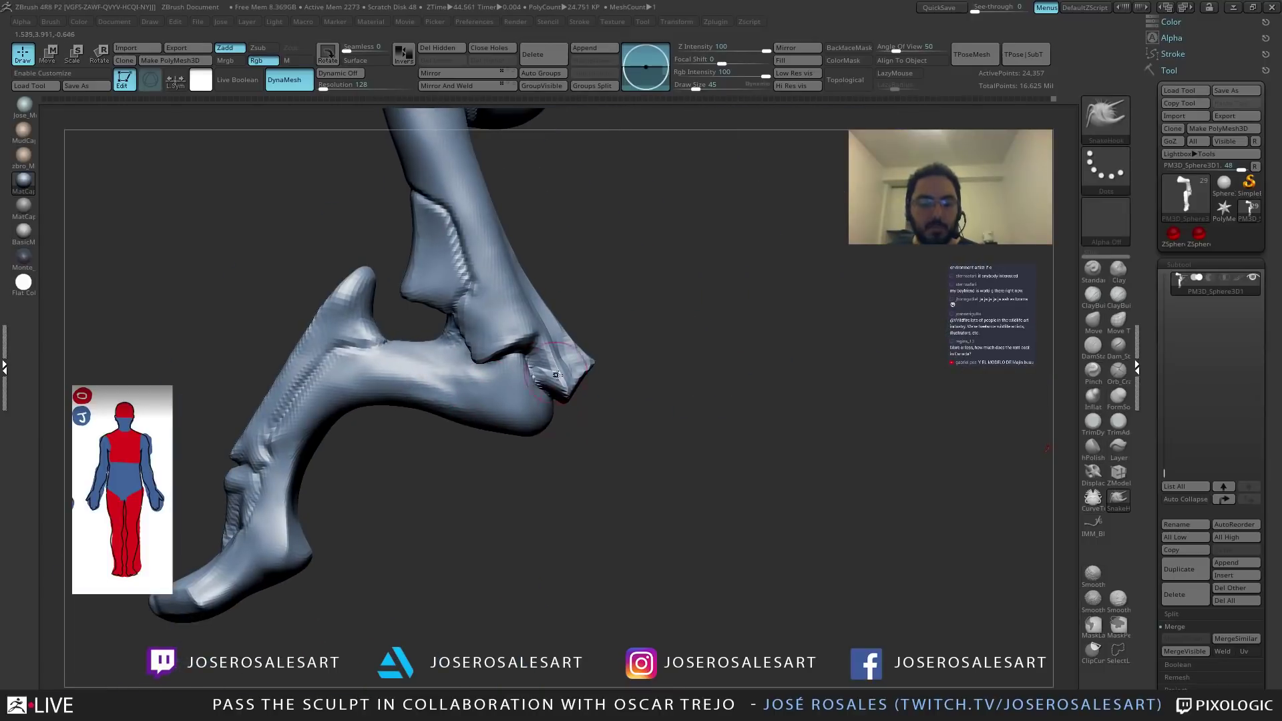
pyautogui.press('b')
pyautogui.press('t')
pyautogui.press('d')
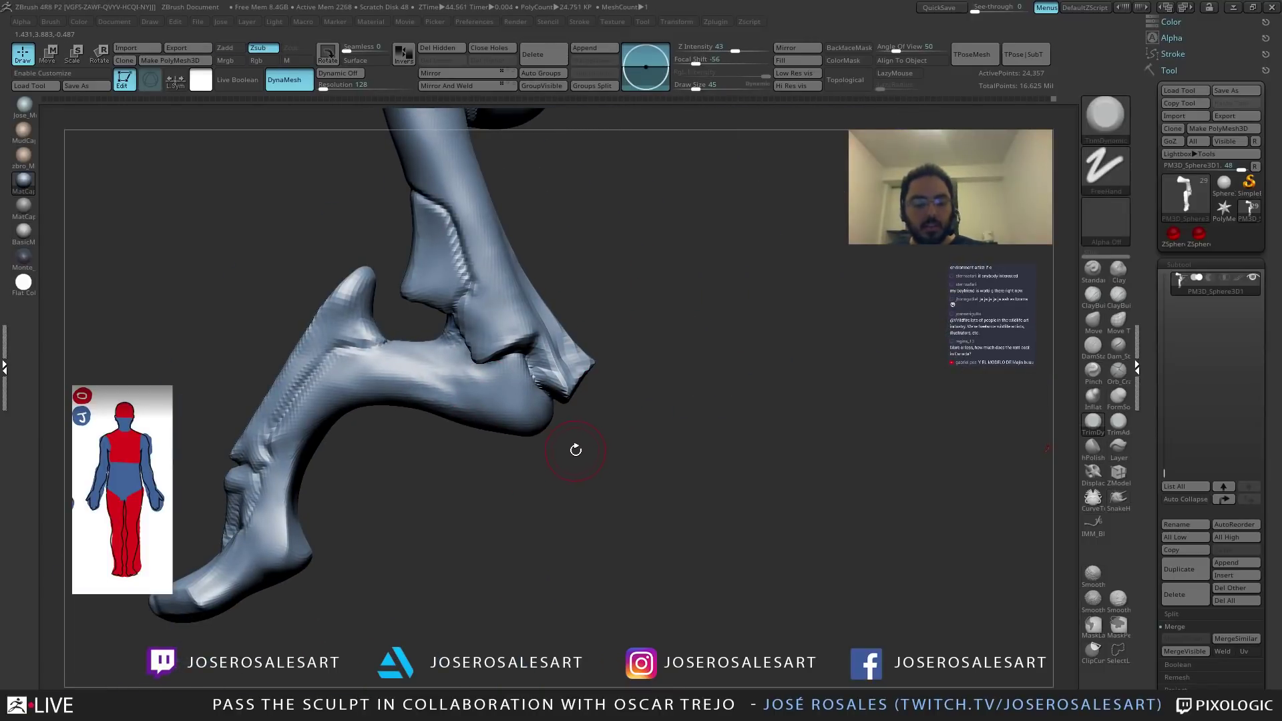
pyautogui.press('b')
pyautogui.press('m')
pyautogui.press('v')
# Sharpen the creases around the joint between the upper limb and the middle segment with the DamStandard brush.
pyautogui.moveTo(552, 443)
pyautogui.mouseDown(button='right')
pyautogui.moveTo(514, 494)
pyautogui.moveTo(514, 448)
pyautogui.moveTo(543, 421)
pyautogui.moveTo(623, 414)
pyautogui.moveTo(572, 436)
pyautogui.moveTo(563, 400)
pyautogui.moveTo(571, 415)
pyautogui.moveTo(574, 364)
pyautogui.moveTo(567, 388)
pyautogui.moveTo(504, 400)
pyautogui.moveTo(567, 401)
pyautogui.mouseUp(button='right')
pyautogui.press('b')
pyautogui.press('d')
pyautogui.press('s')
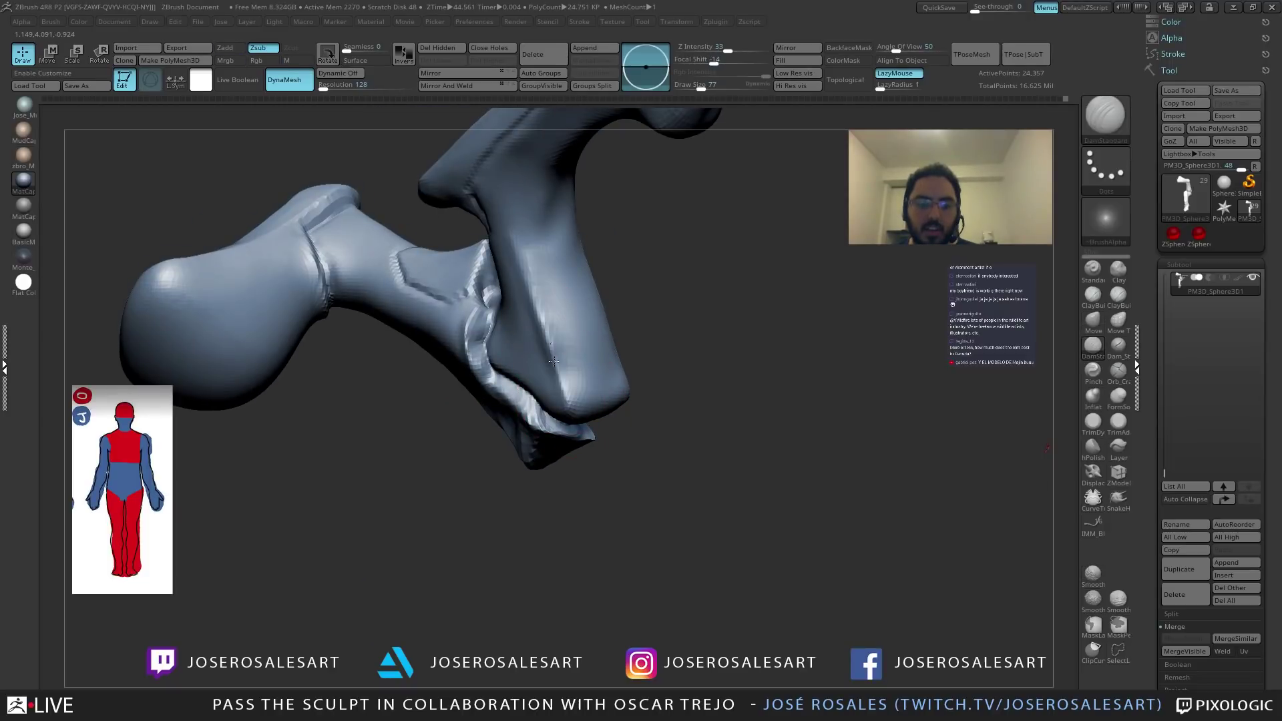
pyautogui.moveTo(553, 361)
pyautogui.mouseDown(button='right')
pyautogui.moveTo(502, 323)
pyautogui.moveTo(536, 378)
pyautogui.moveTo(538, 357)
pyautogui.moveTo(534, 374)
pyautogui.mouseUp(button='right')
pyautogui.moveTo(521, 243)
pyautogui.mouseDown(button='right')
pyautogui.moveTo(534, 358)
pyautogui.moveTo(552, 356)
pyautogui.moveTo(534, 287)
pyautogui.moveTo(539, 336)
pyautogui.moveTo(609, 408)
pyautogui.mouseUp(button='right')
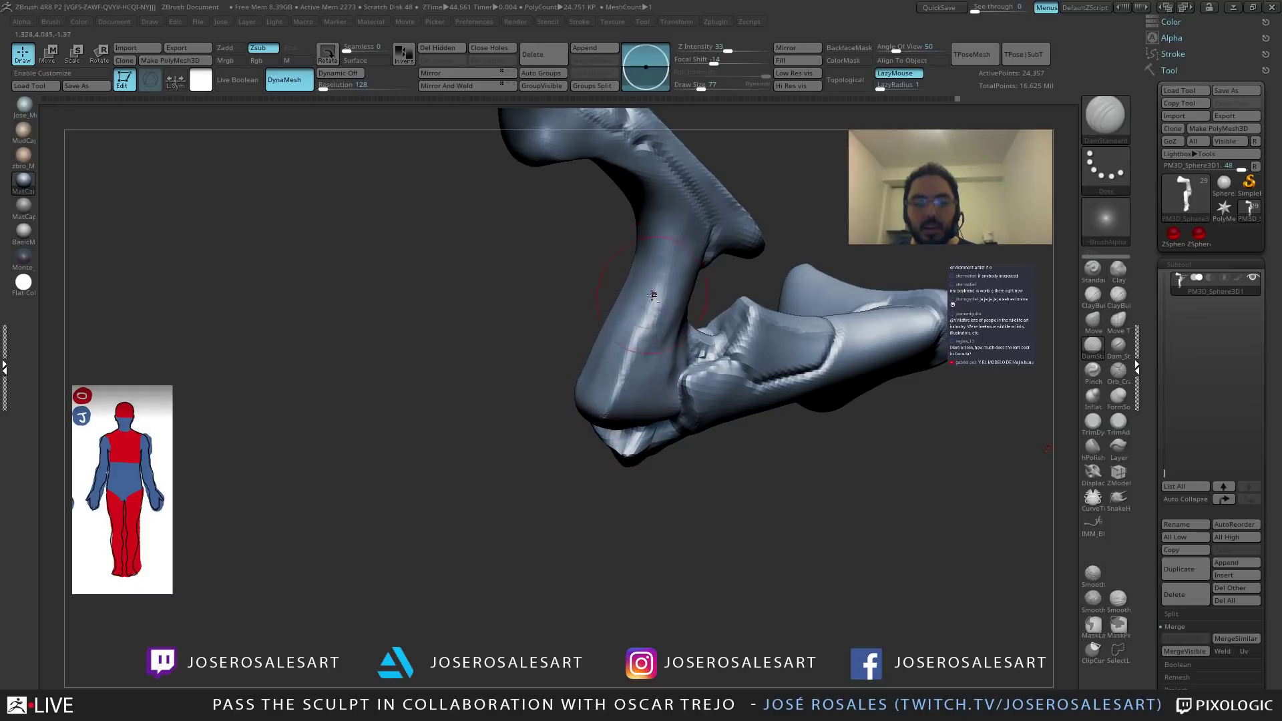
pyautogui.moveTo(667, 272)
pyautogui.keyDown('shift'); pyautogui.mouseDown(button='right')
pyautogui.moveTo(644, 313)
pyautogui.moveTo(514, 381)
pyautogui.mouseUp(button='right'); pyautogui.keyUp('shift')
pyautogui.moveTo(625, 333); pyautogui.dragTo(486, 311, button='right')
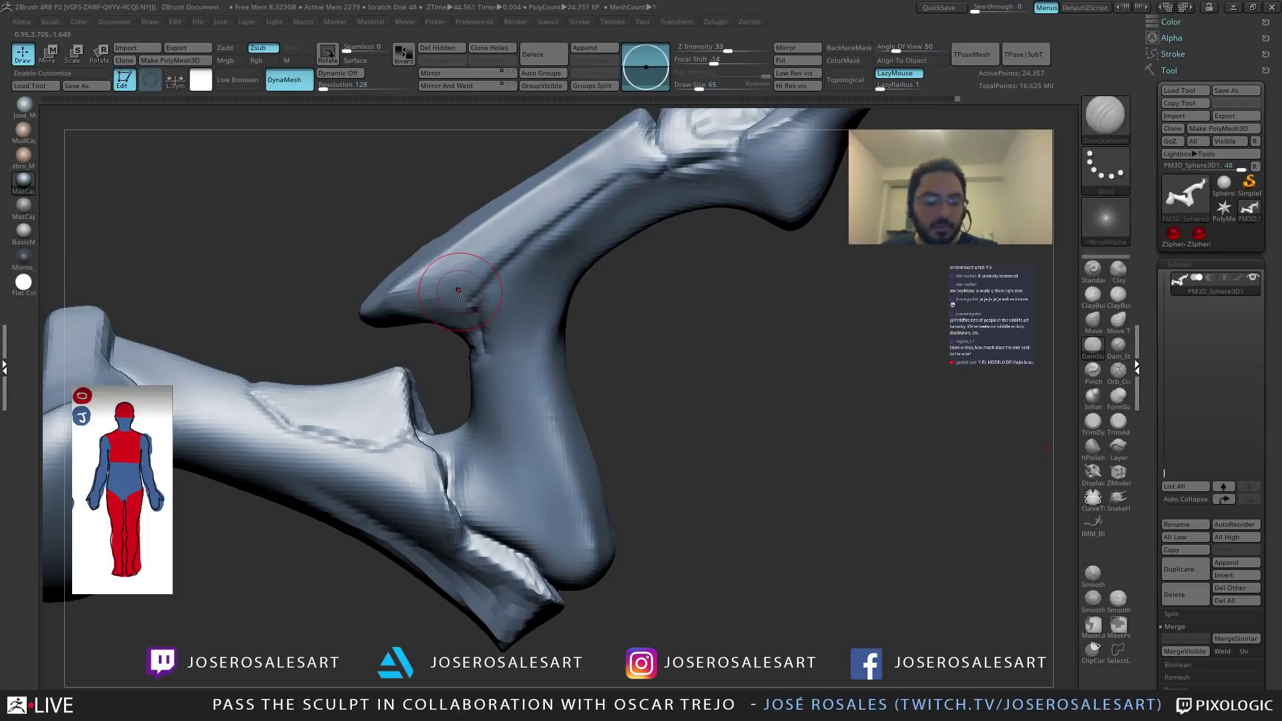
# Carve a DamStandard seam across the limb where the middle segment meets the lower leg and its long plate.
pyautogui.moveTo(445, 291)
pyautogui.mouseDown()
pyautogui.moveTo(536, 289)
pyautogui.moveTo(423, 373)
pyautogui.moveTo(509, 347)
pyautogui.moveTo(471, 371)
pyautogui.moveTo(489, 363)
pyautogui.moveTo(463, 360)
pyautogui.mouseUp()
pyautogui.press('[')
pyautogui.moveTo(483, 404)
pyautogui.mouseDown()
pyautogui.moveTo(453, 372)
pyautogui.moveTo(453, 462)
pyautogui.moveTo(477, 425)
pyautogui.mouseUp()
pyautogui.moveTo(531, 459)
pyautogui.mouseDown()
pyautogui.moveTo(546, 453)
pyautogui.moveTo(597, 502)
pyautogui.mouseUp()
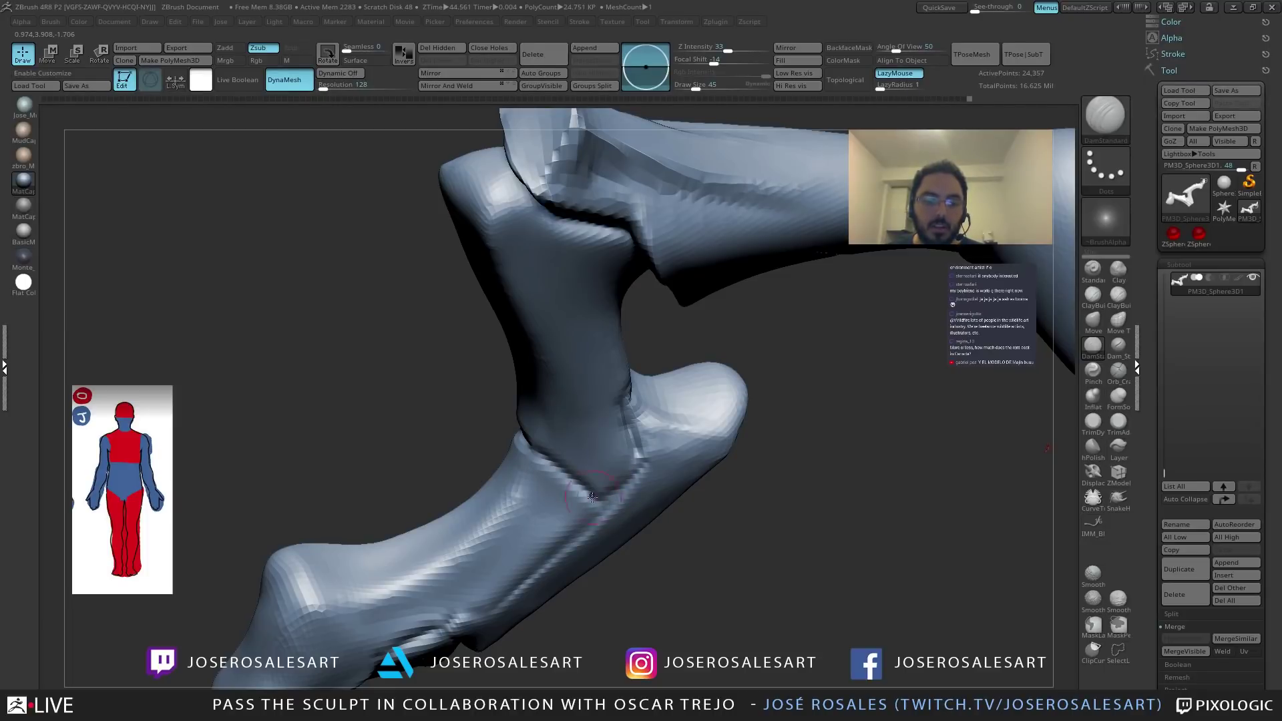
pyautogui.moveTo(531, 461)
pyautogui.mouseDown()
pyautogui.moveTo(587, 450)
pyautogui.moveTo(541, 366)
pyautogui.moveTo(447, 477)
pyautogui.moveTo(523, 452)
pyautogui.moveTo(480, 427)
pyautogui.mouseUp()
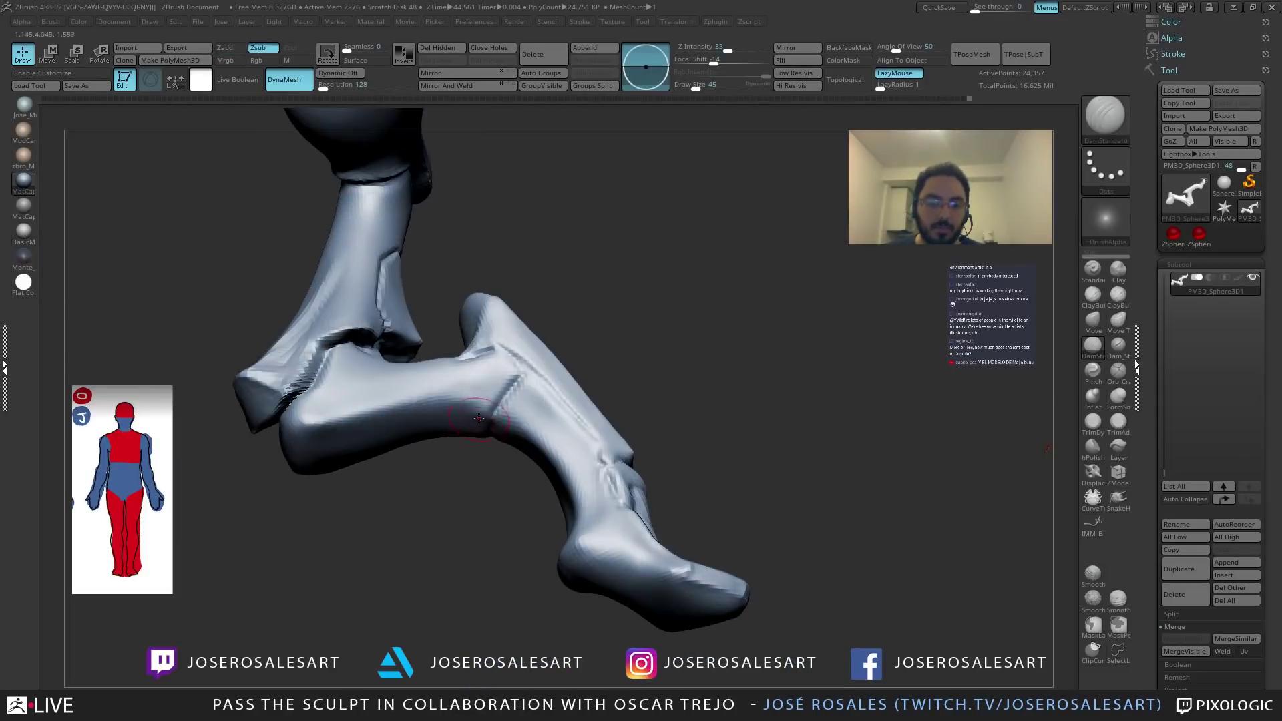
# Paint a mask over the leg's middle segment, from the new seam up to the spurred joint.
pyautogui.press('ctrl')
pyautogui.moveTo(478, 382); pyautogui.dragTo(465, 508)
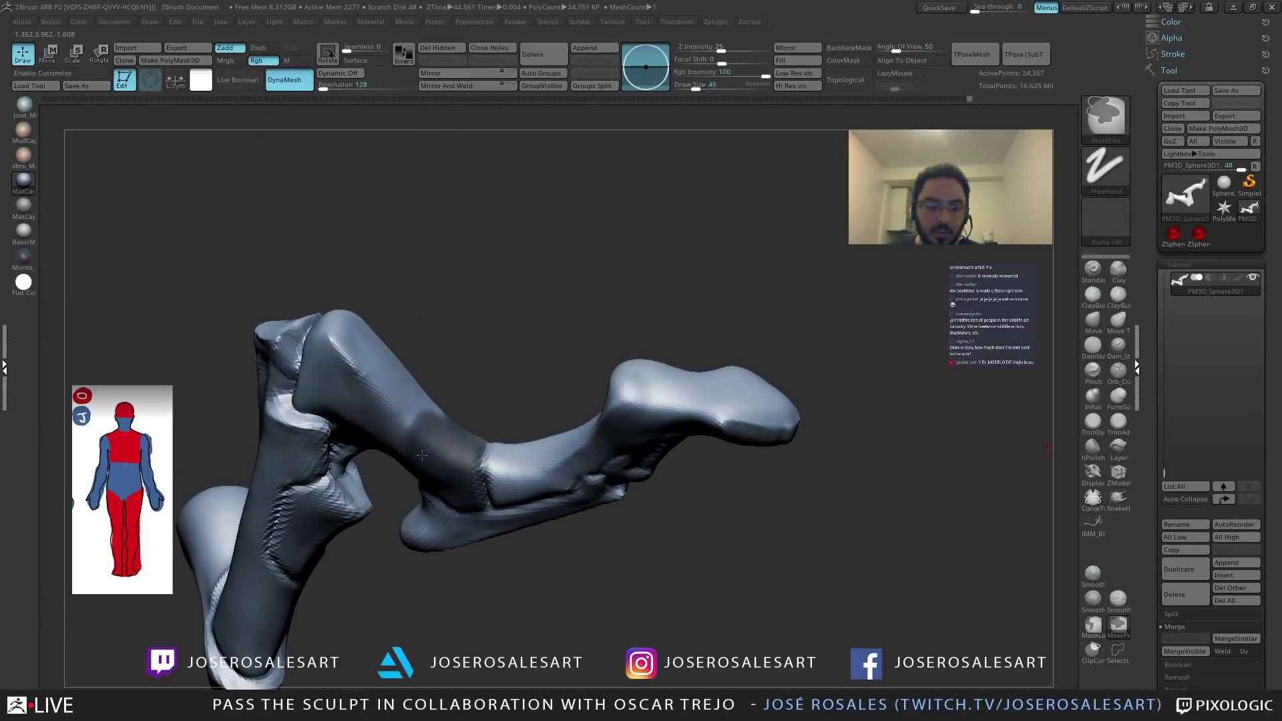
pyautogui.moveTo(374, 387); pyautogui.dragTo(427, 400)
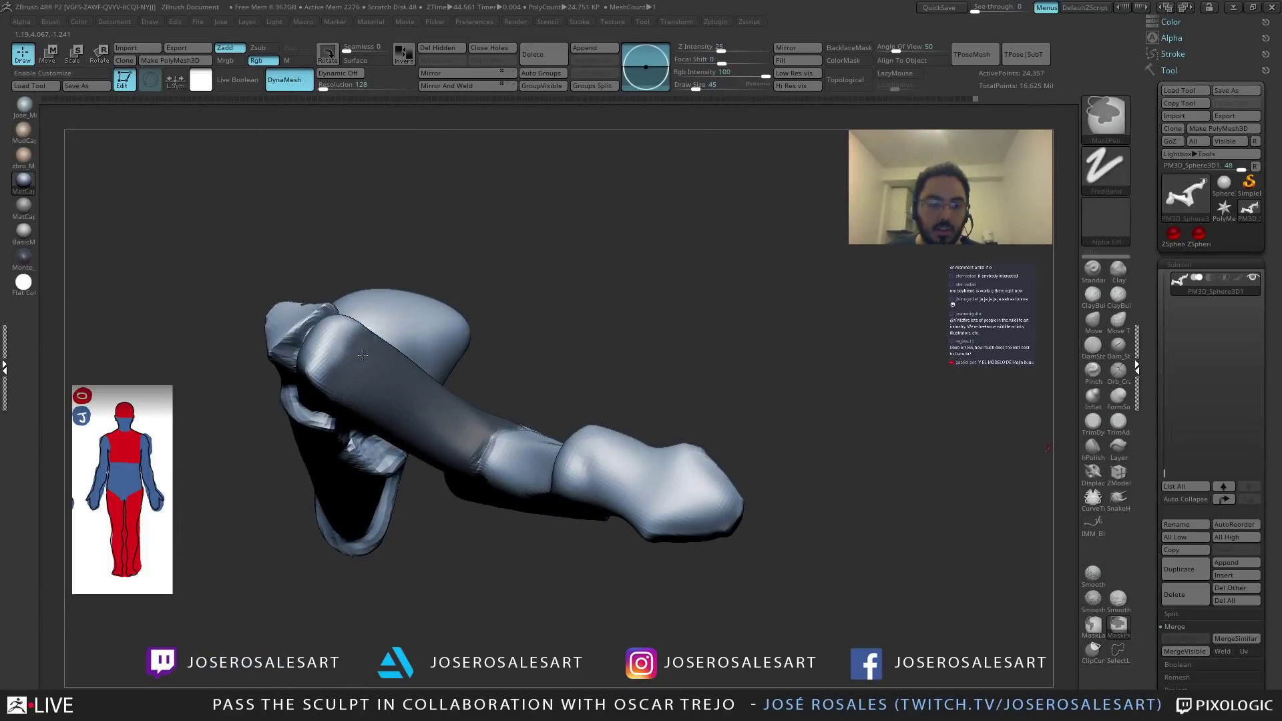
pyautogui.keyDown('ctrl'); pyautogui.moveTo(370, 357); pyautogui.dragTo(335, 349); pyautogui.keyUp('ctrl')
pyautogui.moveTo(373, 360); pyautogui.dragTo(379, 436)
pyautogui.moveTo(442, 269); pyautogui.dragTo(427, 227)
pyautogui.press('ctrl')
pyautogui.moveTo(514, 287)
pyautogui.mouseDown()
pyautogui.moveTo(452, 313)
pyautogui.moveTo(435, 387)
pyautogui.moveTo(471, 399)
pyautogui.moveTo(402, 287)
pyautogui.moveTo(303, 255)
pyautogui.mouseUp()
pyautogui.press('ctrl')
# Finish masking the middle segment around its underside and invert the mask so only that segment stays editable.
pyautogui.moveTo(524, 370)
pyautogui.mouseDown(button='right')
pyautogui.moveTo(478, 380)
pyautogui.moveTo(517, 352)
pyautogui.mouseUp(button='right')
pyautogui.keyDown('ctrl'); pyautogui.moveTo(515, 351); pyautogui.dragTo(487, 293); pyautogui.keyUp('ctrl')
pyautogui.moveTo(487, 293); pyautogui.dragTo(527, 297, button='right')
pyautogui.moveTo(527, 297)
pyautogui.keyDown('ctrl'); pyautogui.mouseDown()
pyautogui.moveTo(534, 247)
pyautogui.moveTo(514, 220)
pyautogui.mouseUp(); pyautogui.keyUp('ctrl')
pyautogui.moveTo(491, 308)
pyautogui.keyDown('alt'); pyautogui.mouseDown(button='right')
pyautogui.moveTo(481, 338)
pyautogui.moveTo(383, 355)
pyautogui.moveTo(400, 296)
pyautogui.moveTo(343, 423)
pyautogui.moveTo(401, 393)
pyautogui.moveTo(434, 412)
pyautogui.mouseUp(button='right'); pyautogui.keyUp('alt')
pyautogui.press('[')
pyautogui.moveTo(530, 395)
pyautogui.mouseDown(button='right')
pyautogui.moveTo(471, 439)
pyautogui.moveTo(427, 408)
pyautogui.mouseUp(button='right')
pyautogui.moveTo(400, 347); pyautogui.dragTo(324, 427, button='right')
pyautogui.moveTo(324, 427)
pyautogui.keyDown('ctrl'); pyautogui.mouseDown()
pyautogui.moveTo(300, 417)
pyautogui.moveTo(337, 380)
pyautogui.mouseUp(); pyautogui.keyUp('ctrl')
pyautogui.moveTo(340, 372)
pyautogui.mouseDown(button='right')
pyautogui.moveTo(378, 339)
pyautogui.moveTo(492, 372)
pyautogui.mouseUp(button='right')
pyautogui.moveTo(389, 343)
pyautogui.mouseDown(button='right')
pyautogui.moveTo(447, 406)
pyautogui.moveTo(406, 340)
pyautogui.mouseUp(button='right')
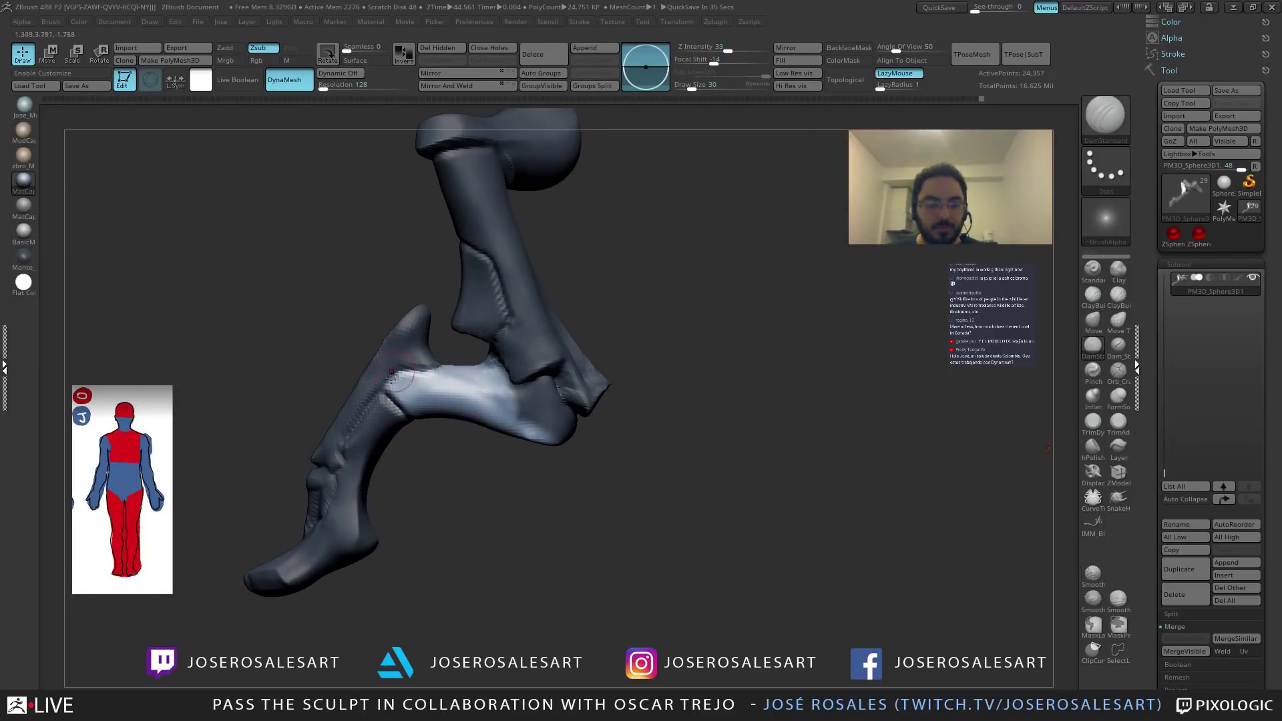
# Pull the lower front edge of the unmasked middle segment outward with the Snakehook brush to form a lip.
pyautogui.press('b')
pyautogui.press('s')
pyautogui.press('h')
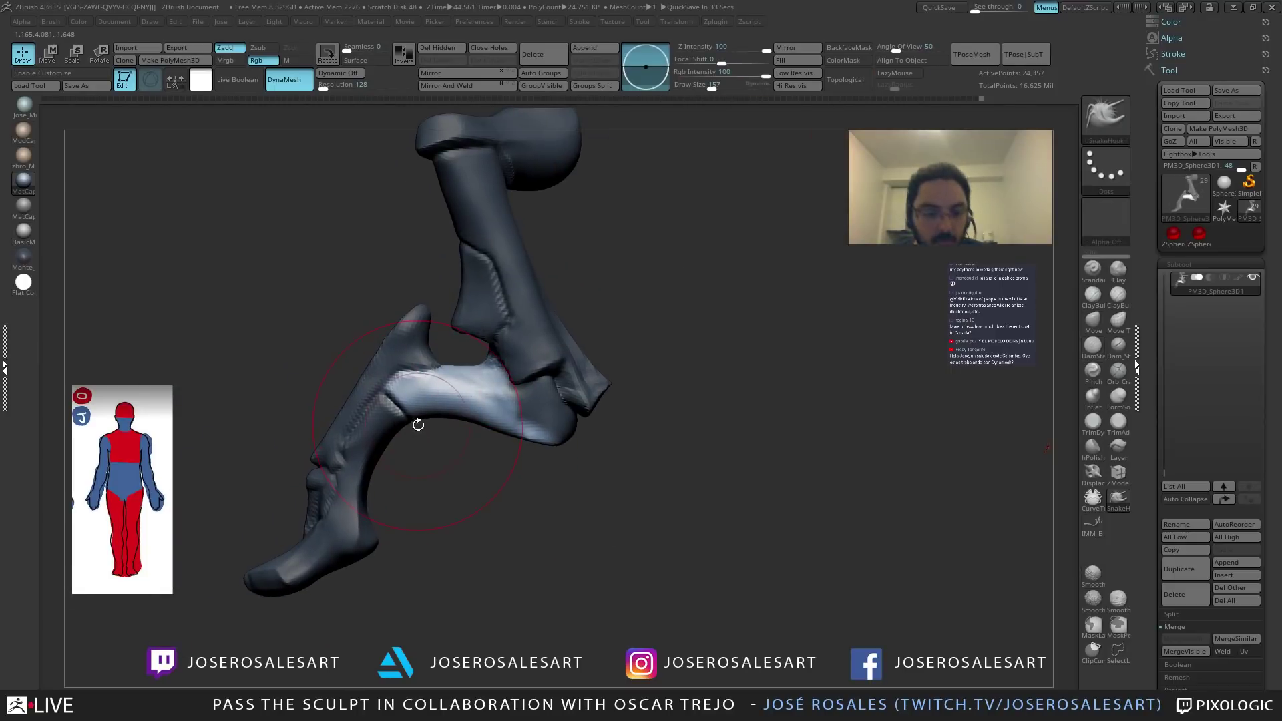
pyautogui.keyDown('ctrl'); pyautogui.moveTo(429, 387); pyautogui.dragTo(428, 426, button='right'); pyautogui.keyUp('ctrl')
pyautogui.press('s')
pyautogui.click(417, 419)
pyautogui.moveTo(418, 419)
pyautogui.mouseDown()
pyautogui.moveTo(477, 426)
pyautogui.moveTo(428, 429)
pyautogui.mouseUp()
pyautogui.moveTo(340, 444); pyautogui.dragTo(384, 422, button='right')
pyautogui.moveTo(377, 421); pyautogui.dragTo(383, 425)
pyautogui.moveTo(384, 424)
pyautogui.mouseDown(button='right')
pyautogui.moveTo(384, 437)
pyautogui.moveTo(400, 434)
pyautogui.moveTo(310, 487)
pyautogui.moveTo(308, 436)
pyautogui.mouseUp(button='right')
# Build up the middle segment around the pulled lip with ClayBuildup and smooth the surface.
pyautogui.press('b')
pyautogui.press('c')
pyautogui.press('b')
pyautogui.moveTo(307, 436)
pyautogui.keyDown('shift'); pyautogui.mouseDown()
pyautogui.moveTo(284, 454)
pyautogui.moveTo(294, 459)
pyautogui.mouseUp(); pyautogui.keyUp('shift')
pyautogui.moveTo(293, 459); pyautogui.dragTo(309, 452, button='right')
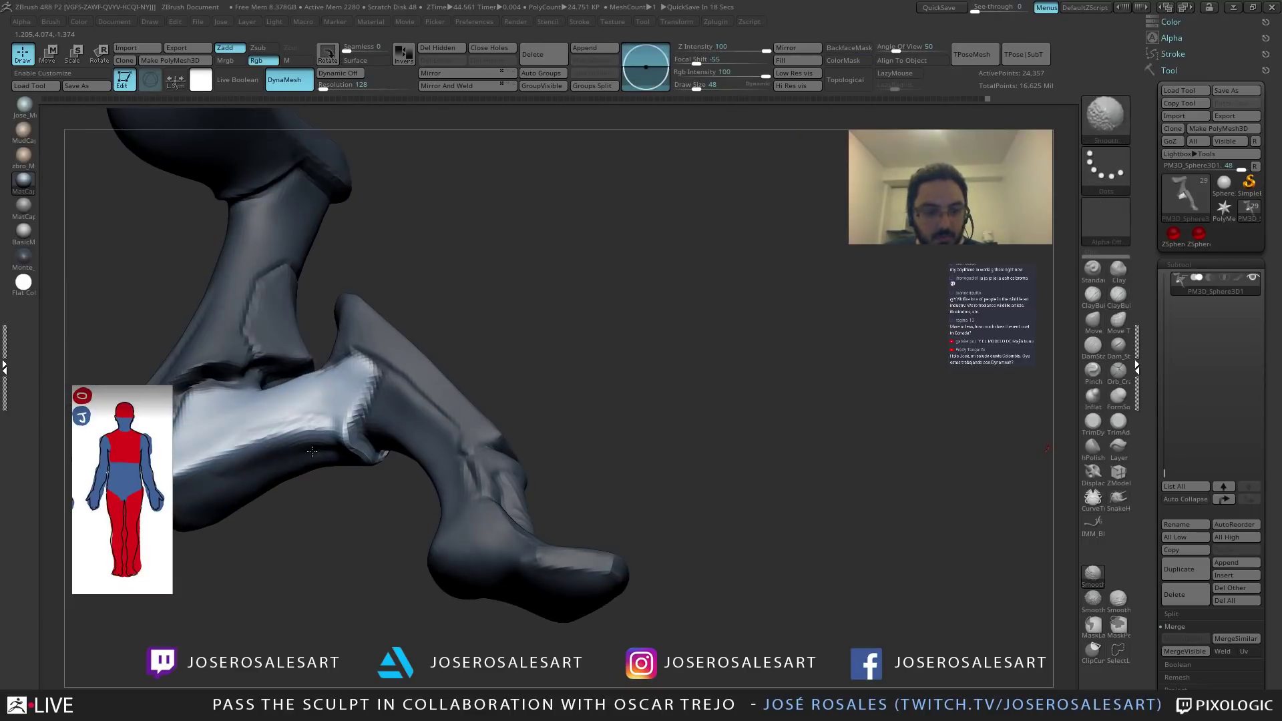
pyautogui.moveTo(233, 478); pyautogui.dragTo(312, 468, button='right')
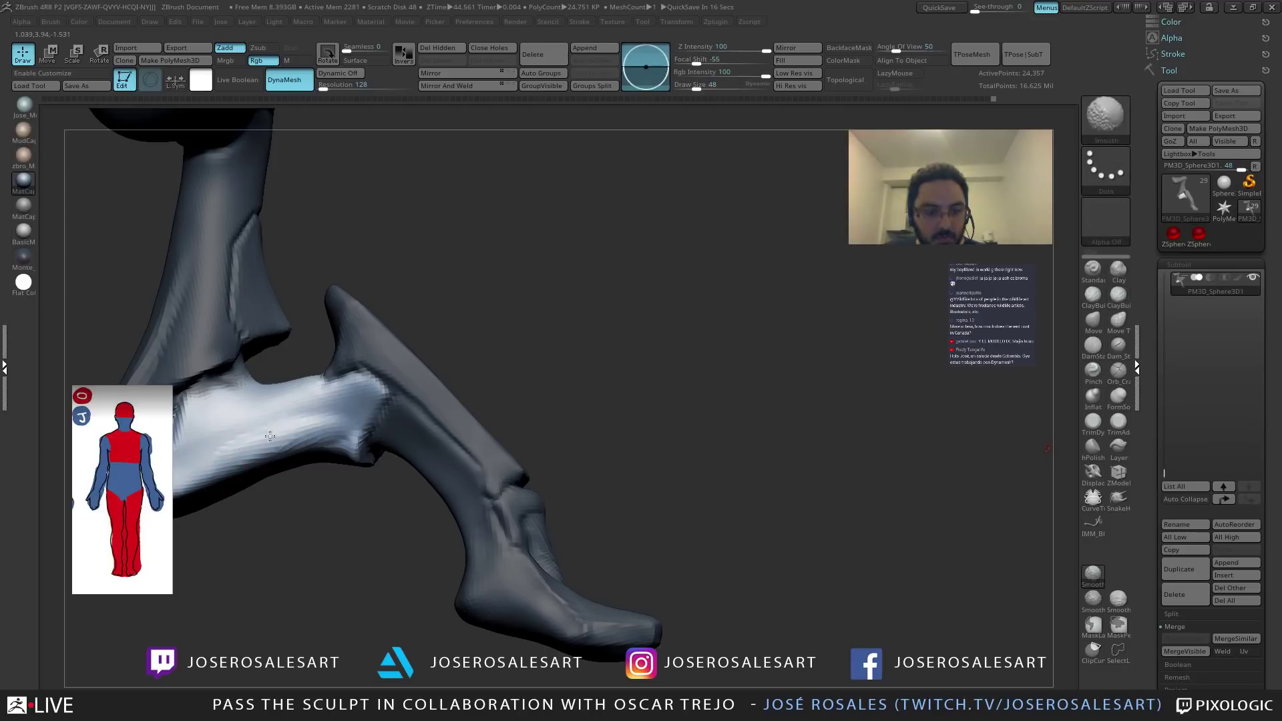
pyautogui.moveTo(208, 468); pyautogui.dragTo(307, 451, button='right')
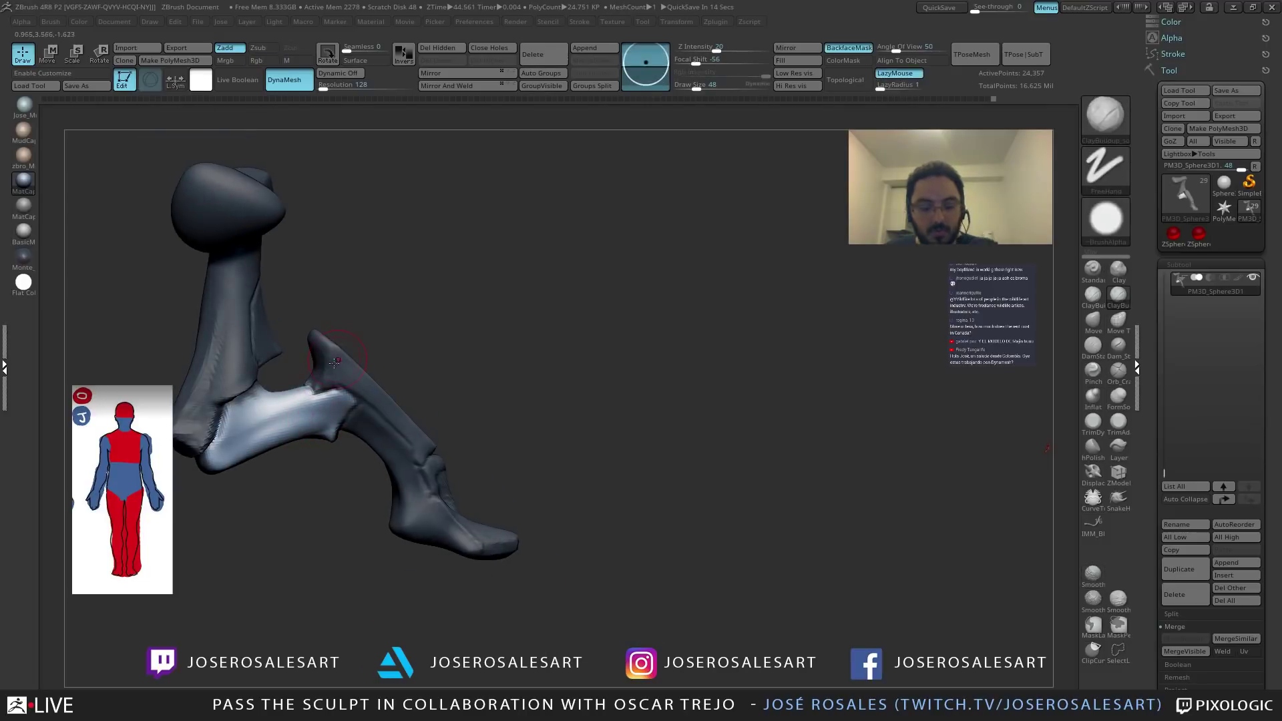
# Flatten the side of the unmasked middle segment with the TrimDynamic brush.
pyautogui.press('b')
pyautogui.press('t')
pyautogui.press('d')
pyautogui.moveTo(256, 439); pyautogui.dragTo(298, 452, button='right')
pyautogui.press('s')
pyautogui.moveTo(333, 445); pyautogui.dragTo(337, 446)
pyautogui.moveTo(305, 431)
pyautogui.keyDown('alt'); pyautogui.mouseDown(button='right')
pyautogui.moveTo(394, 448)
pyautogui.moveTo(302, 419)
pyautogui.moveTo(394, 401)
pyautogui.mouseUp(button='right'); pyautogui.keyUp('alt')
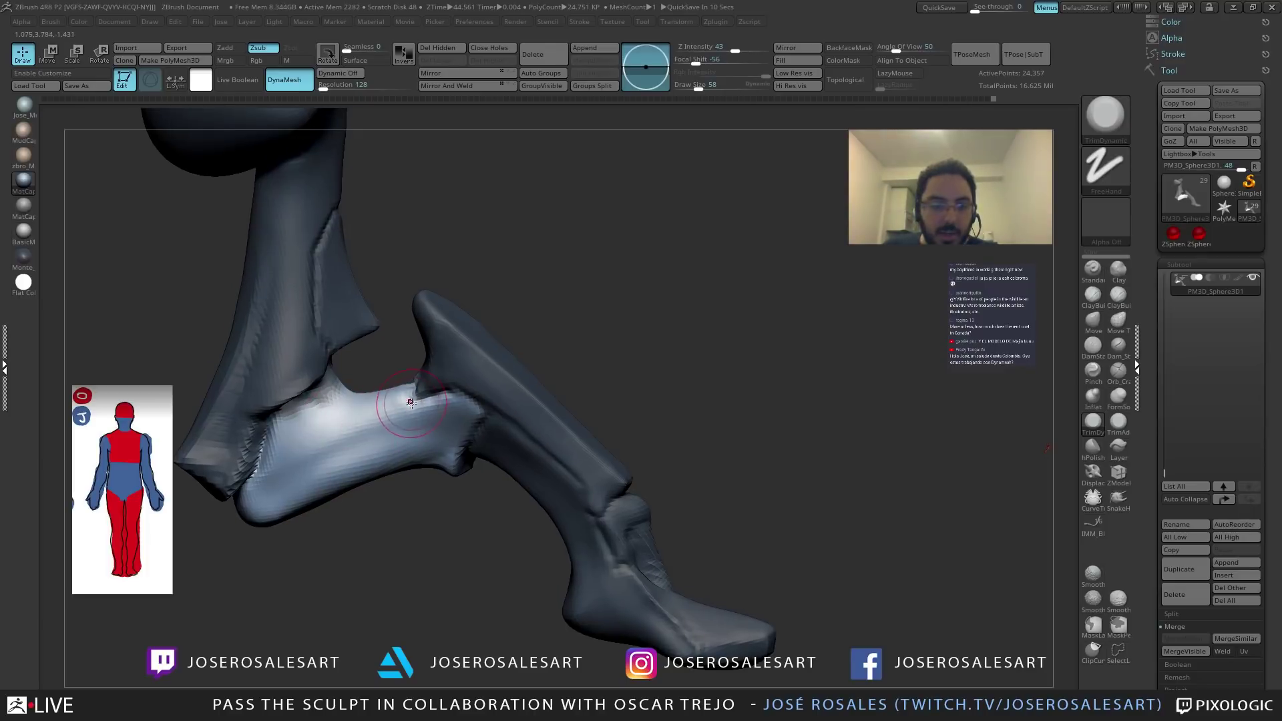
# Enlarge the TrimDynamic brush and plane the middle segment's side and underside into broad flat faces.
pyautogui.press(']')
pyautogui.press(']')
pyautogui.press(']')
pyautogui.press(']')
pyautogui.press(']')
pyautogui.press(']')
pyautogui.moveTo(406, 447)
pyautogui.mouseDown()
pyautogui.moveTo(289, 500)
pyautogui.moveTo(354, 441)
pyautogui.moveTo(339, 481)
pyautogui.moveTo(325, 464)
pyautogui.mouseUp()
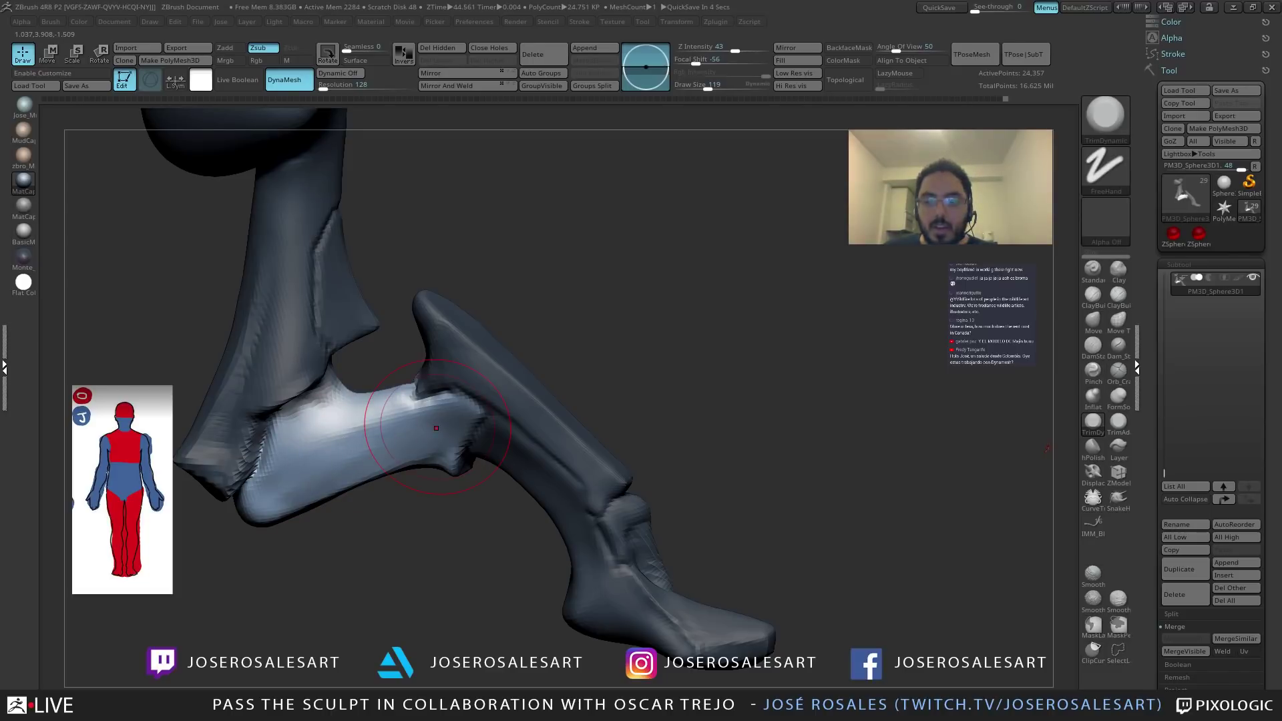
pyautogui.moveTo(436, 428)
pyautogui.mouseDown(button='right')
pyautogui.moveTo(363, 437)
pyautogui.moveTo(468, 491)
pyautogui.moveTo(451, 400)
pyautogui.mouseUp(button='right')
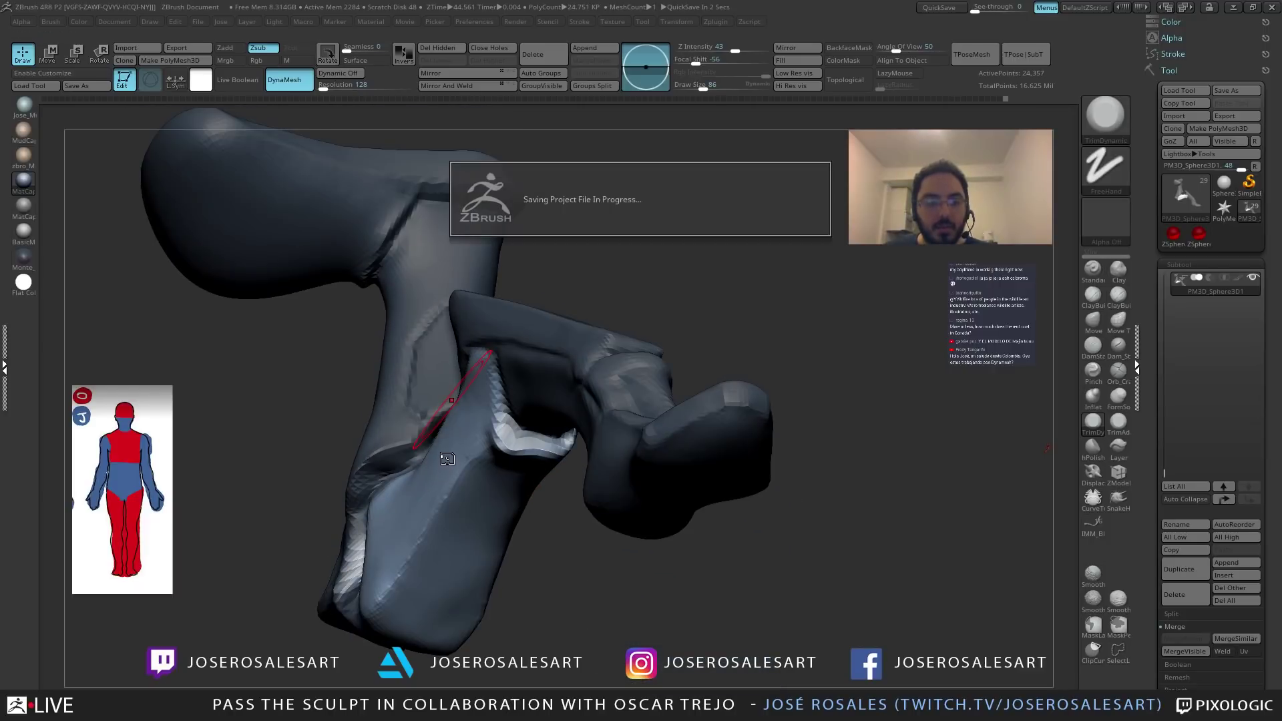
pyautogui.moveTo(411, 428)
pyautogui.mouseDown(button='right')
pyautogui.moveTo(400, 430)
pyautogui.moveTo(582, 409)
pyautogui.moveTo(547, 414)
pyautogui.moveTo(494, 391)
pyautogui.moveTo(572, 403)
pyautogui.moveTo(581, 381)
pyautogui.moveTo(563, 361)
pyautogui.mouseUp(button='right')
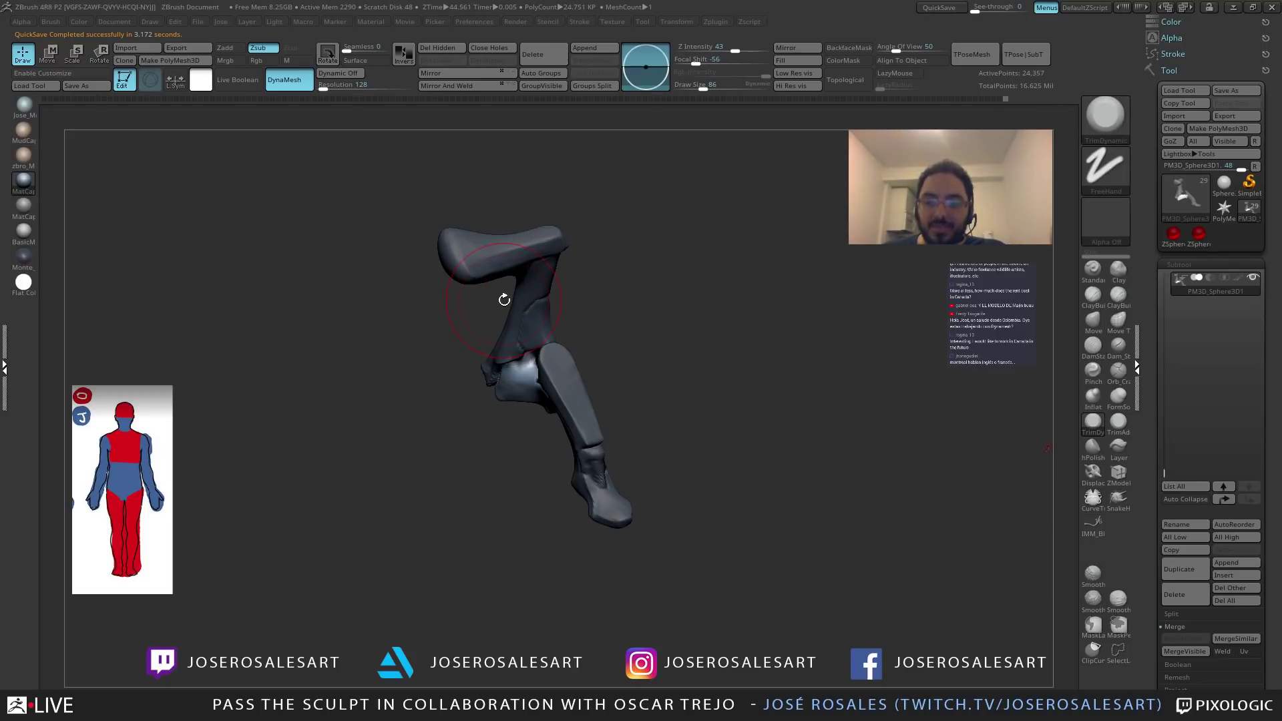
# Check the leg against the whole creature, isolate the leg again and clear its mask.
pyautogui.moveTo(568, 317); pyautogui.dragTo(621, 343, button='right')
pyautogui.press('s')
pyautogui.moveTo(621, 343); pyautogui.dragTo(613, 339)
pyautogui.moveTo(613, 339)
pyautogui.mouseDown(button='right')
pyautogui.moveTo(586, 355)
pyautogui.moveTo(602, 331)
pyautogui.moveTo(503, 346)
pyautogui.moveTo(381, 409)
pyautogui.mouseUp(button='right')
pyautogui.press('shift')
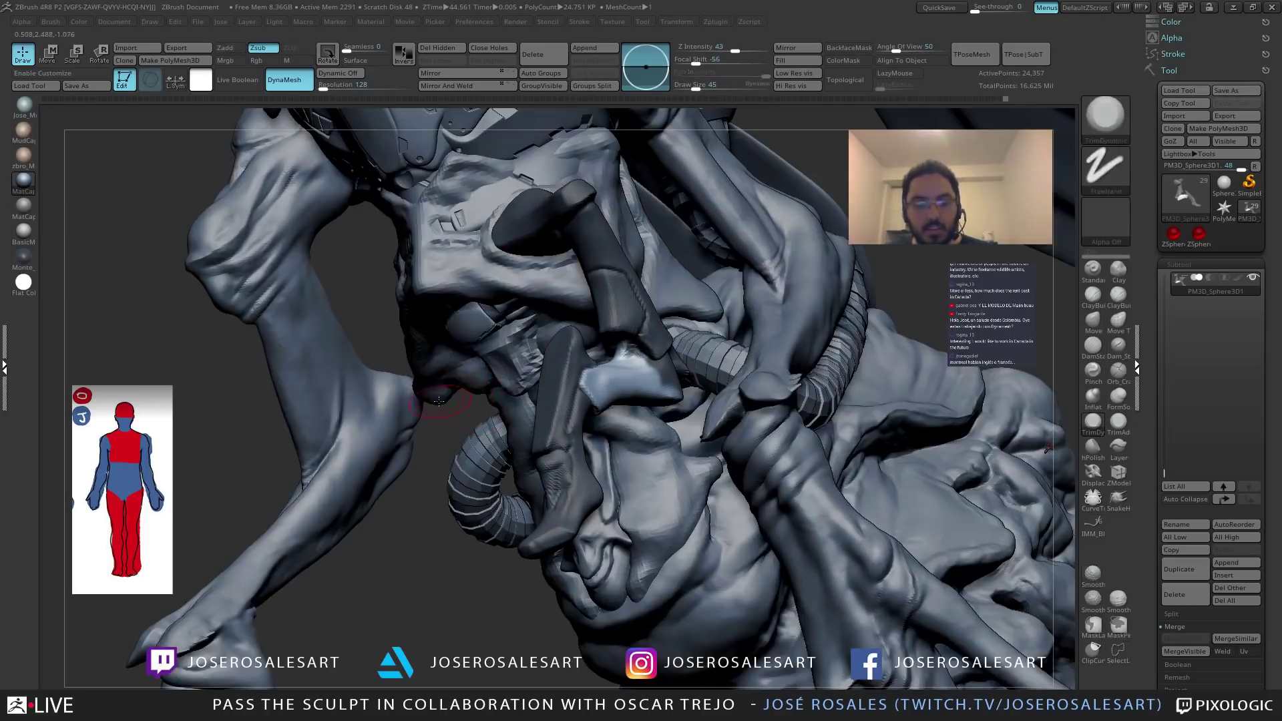
pyautogui.keyDown('alt'); pyautogui.moveTo(393, 336); pyautogui.dragTo(370, 334, button='right'); pyautogui.keyUp('alt')
pyautogui.moveTo(523, 325); pyautogui.dragTo(681, 321, button='right')
pyautogui.moveTo(681, 321)
pyautogui.mouseDown(button='right')
pyautogui.moveTo(627, 331)
pyautogui.moveTo(718, 301)
pyautogui.moveTo(527, 387)
pyautogui.mouseUp(button='right')
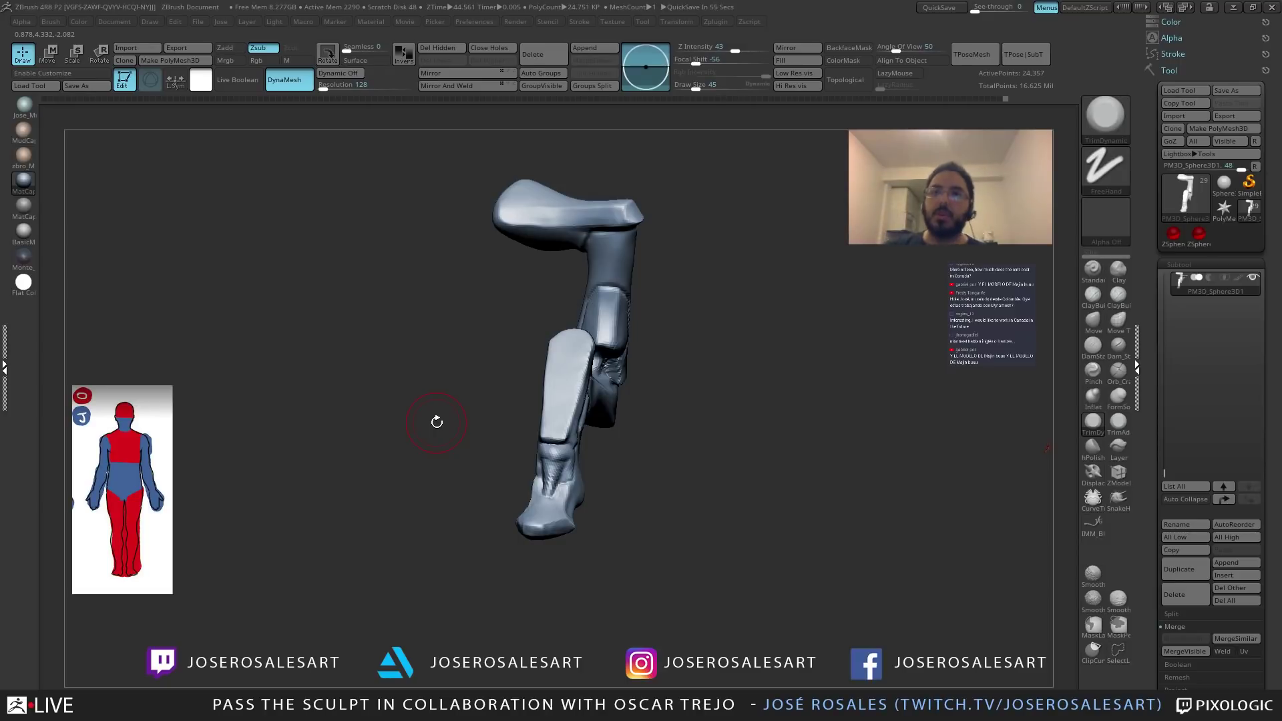
# Add ClayBuildup volume to the middle segment beside the lower-leg plate and smooth it.
pyautogui.moveTo(496, 293)
pyautogui.mouseDown()
pyautogui.moveTo(441, 344)
pyautogui.moveTo(654, 300)
pyautogui.moveTo(557, 310)
pyautogui.moveTo(534, 361)
pyautogui.moveTo(554, 317)
pyautogui.moveTo(536, 343)
pyautogui.moveTo(561, 389)
pyautogui.mouseUp()
pyautogui.press('1')
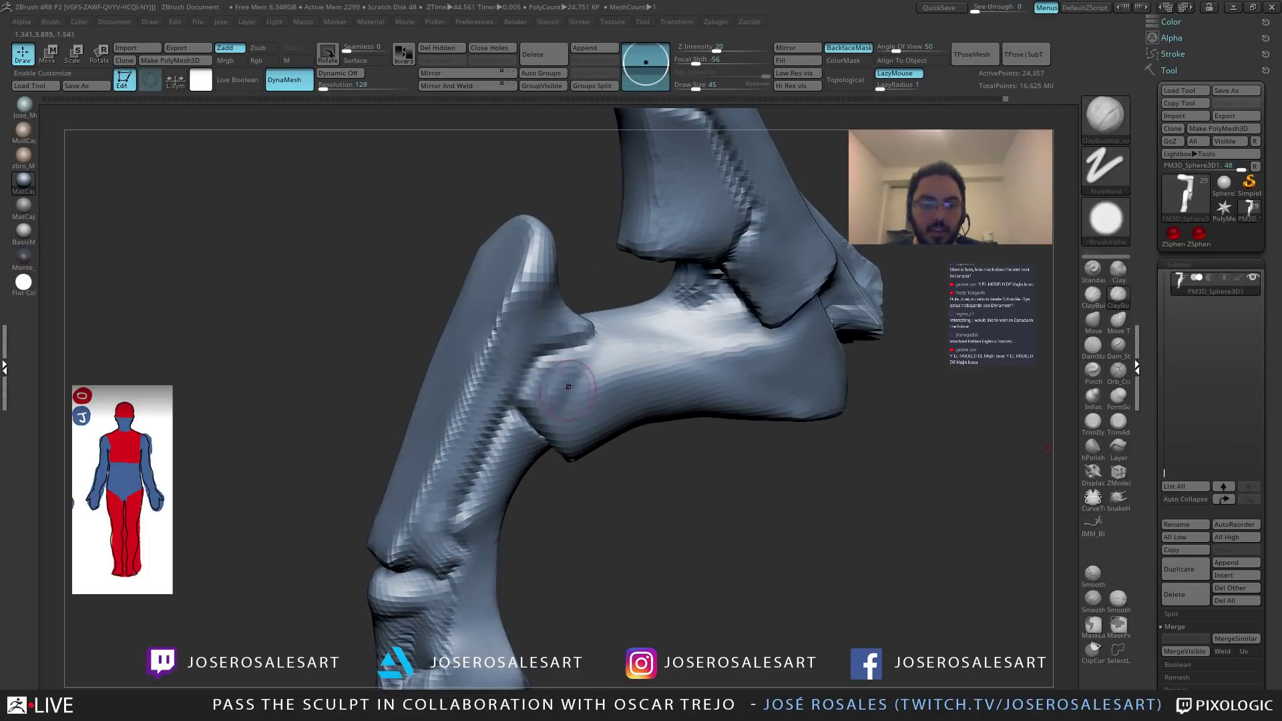
pyautogui.moveTo(609, 382)
pyautogui.mouseDown(button='right')
pyautogui.moveTo(559, 354)
pyautogui.moveTo(587, 383)
pyautogui.moveTo(584, 366)
pyautogui.moveTo(644, 343)
pyautogui.moveTo(574, 341)
pyautogui.moveTo(623, 310)
pyautogui.mouseUp(button='right')
pyautogui.press('shift')
pyautogui.moveTo(565, 377)
pyautogui.mouseDown(button='right')
pyautogui.moveTo(598, 401)
pyautogui.moveTo(581, 360)
pyautogui.moveTo(608, 364)
pyautogui.moveTo(544, 349)
pyautogui.moveTo(482, 369)
pyautogui.moveTo(496, 369)
pyautogui.moveTo(467, 336)
pyautogui.moveTo(354, 366)
pyautogui.moveTo(372, 321)
pyautogui.moveTo(381, 348)
pyautogui.moveTo(394, 332)
pyautogui.mouseUp(button='right')
# Form the connection between the middle segment and the upper limb plate using DamStandard, ClayBuildup and TrimDynamic.
pyautogui.press('b')
pyautogui.press('d')
pyautogui.press('s')
pyautogui.press('b')
pyautogui.press('c')
pyautogui.press('b')
pyautogui.moveTo(364, 376)
pyautogui.mouseDown(button='right')
pyautogui.moveTo(302, 401)
pyautogui.moveTo(316, 400)
pyautogui.moveTo(271, 393)
pyautogui.moveTo(338, 395)
pyautogui.moveTo(320, 401)
pyautogui.moveTo(392, 437)
pyautogui.moveTo(349, 458)
pyautogui.moveTo(345, 433)
pyautogui.mouseUp(button='right')
pyautogui.press('b')
pyautogui.press('t')
pyautogui.press('d')
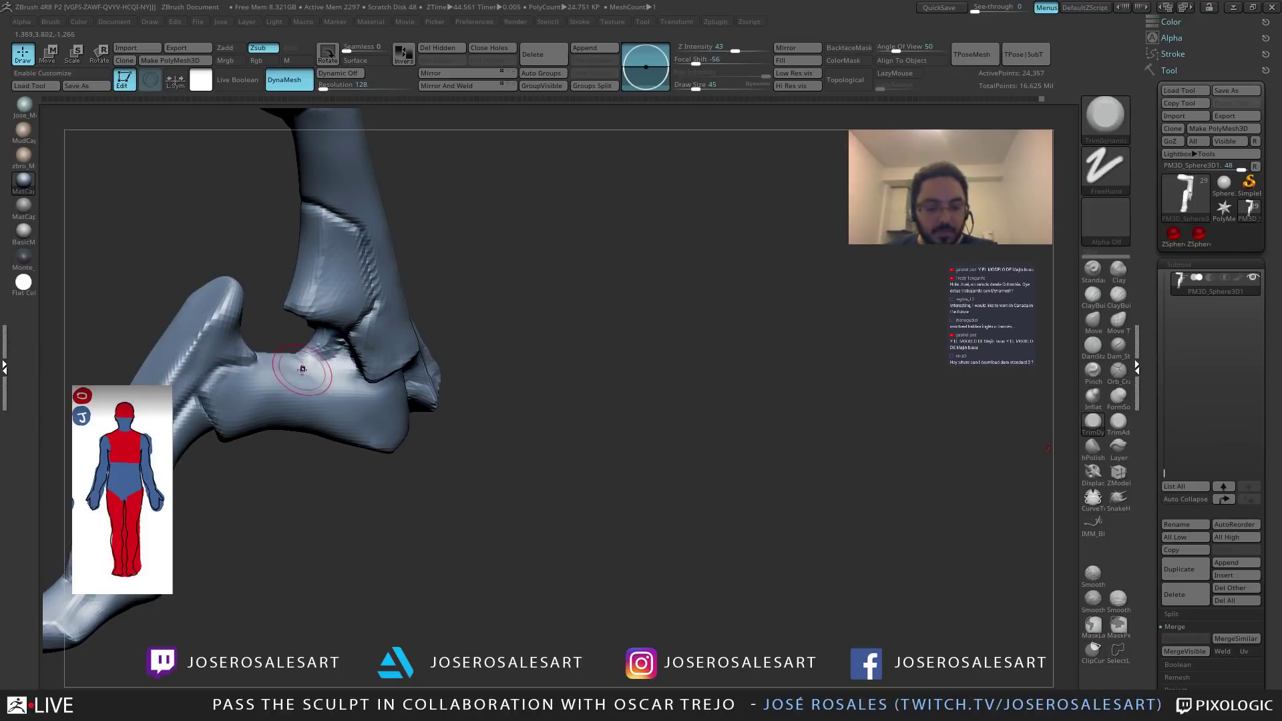
# Carve creases around the connecting tendon beneath the upper limb plate with DamStandard.
pyautogui.press('b')
pyautogui.press('d')
pyautogui.press('s')
pyautogui.moveTo(303, 369); pyautogui.dragTo(342, 398, button='right')
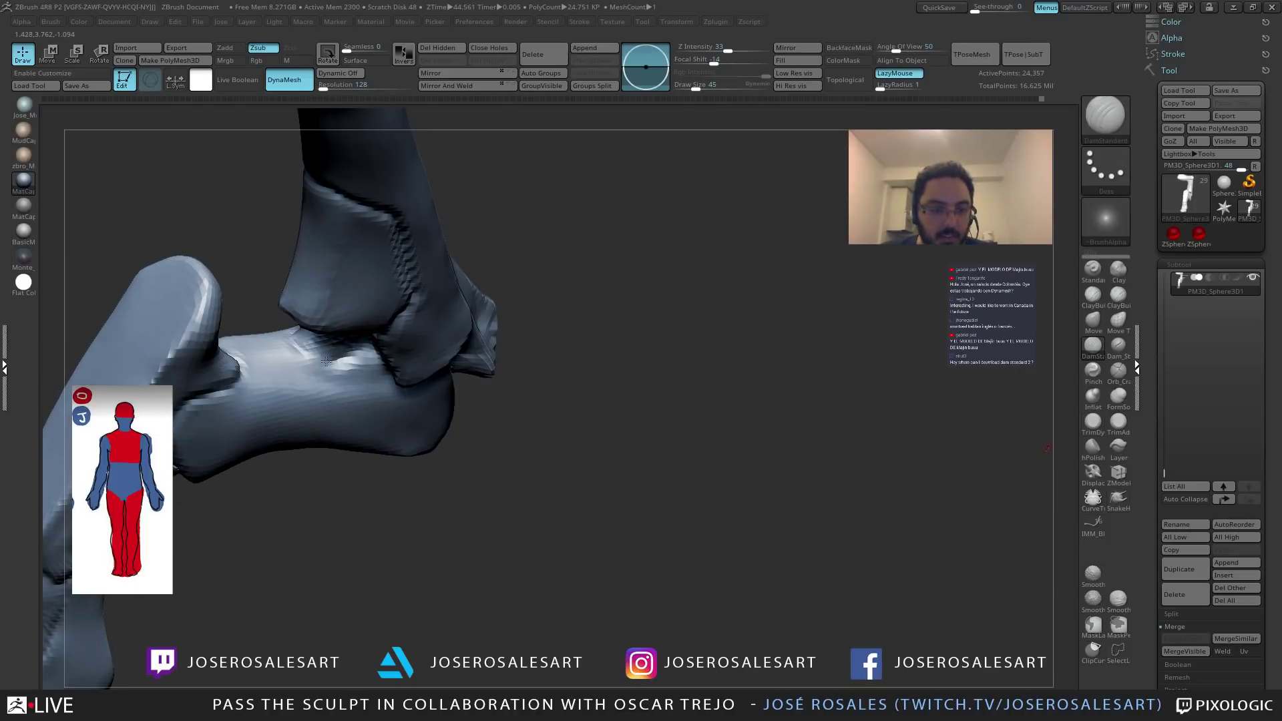
pyautogui.moveTo(292, 343)
pyautogui.mouseDown(button='right')
pyautogui.moveTo(306, 352)
pyautogui.moveTo(273, 247)
pyautogui.moveTo(268, 305)
pyautogui.moveTo(267, 249)
pyautogui.moveTo(269, 292)
pyautogui.moveTo(396, 333)
pyautogui.moveTo(309, 275)
pyautogui.moveTo(374, 227)
pyautogui.mouseUp(button='right')
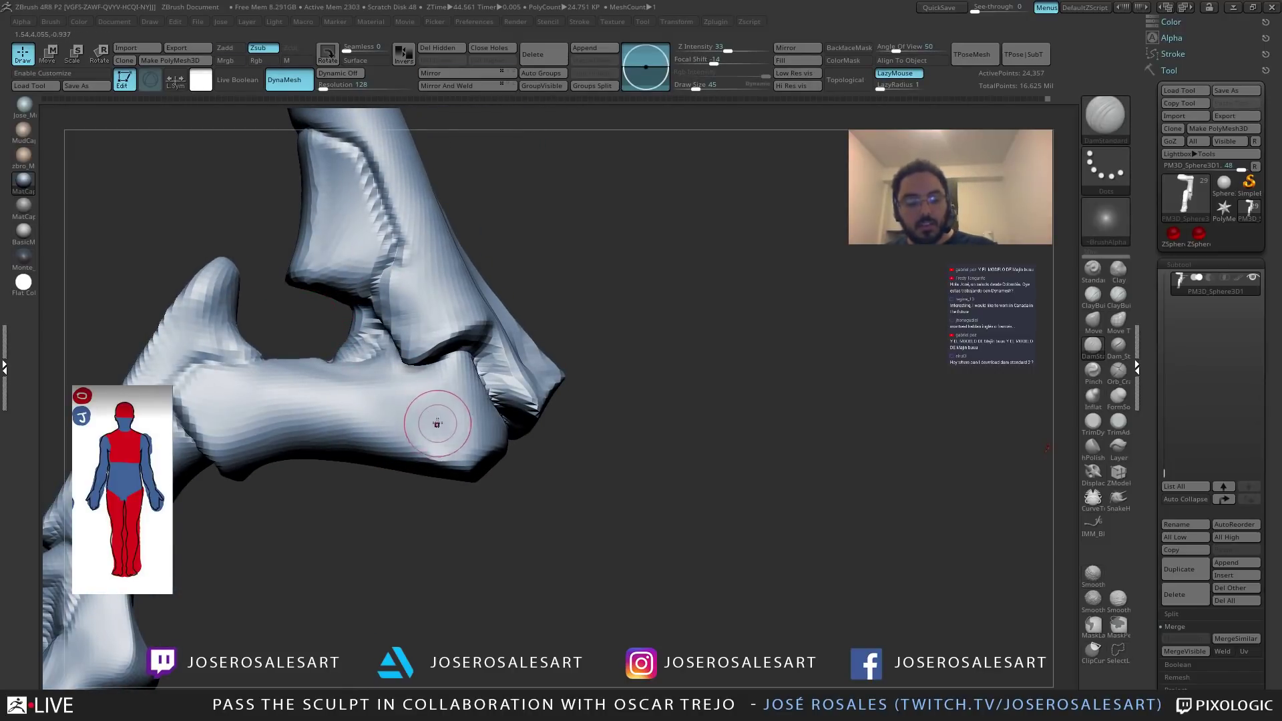
# Pull the small connecting tendon up toward the upper limb plate with the Snakehook brush.
pyautogui.press('b')
pyautogui.press('s')
pyautogui.press('h')
pyautogui.moveTo(431, 401)
pyautogui.mouseDown(button='right')
pyautogui.moveTo(298, 340)
pyautogui.moveTo(334, 342)
pyautogui.mouseUp(button='right')
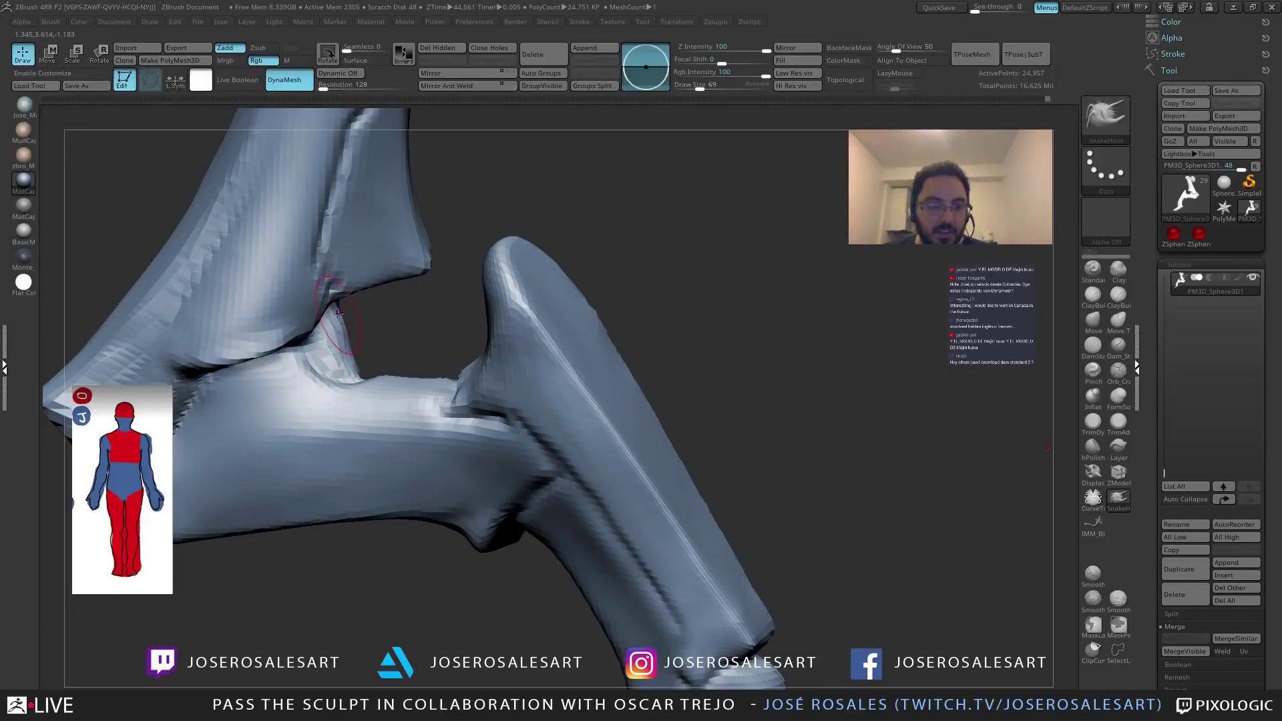
pyautogui.moveTo(356, 406)
pyautogui.mouseDown(button='right')
pyautogui.moveTo(268, 391)
pyautogui.moveTo(356, 386)
pyautogui.mouseUp(button='right')
# Define the base and edges of the connecting tendon with a resized DamStandard brush.
pyautogui.press('b')
pyautogui.press('d')
pyautogui.press('s')
pyautogui.press('s')
pyautogui.moveTo(265, 392)
pyautogui.mouseDown(button='right')
pyautogui.moveTo(250, 412)
pyautogui.moveTo(404, 358)
pyautogui.mouseUp(button='right')
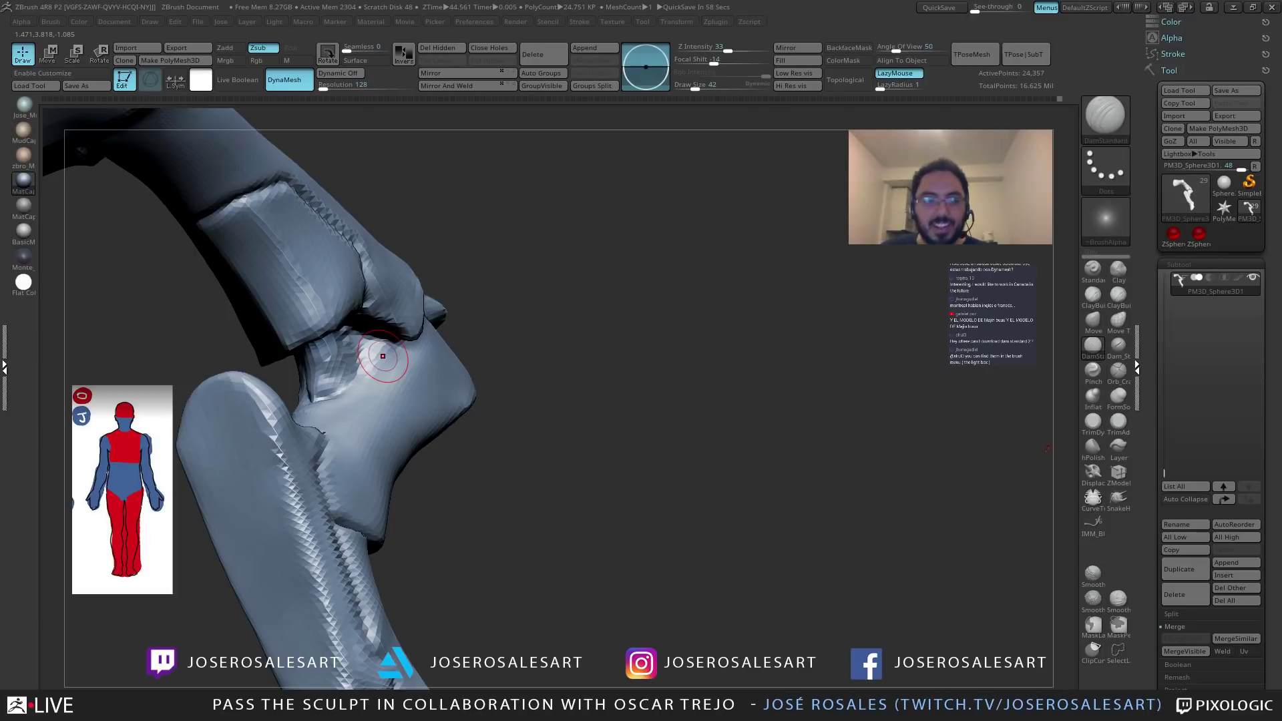
pyautogui.moveTo(531, 382)
pyautogui.mouseDown()
pyautogui.moveTo(370, 422)
pyautogui.moveTo(334, 387)
pyautogui.moveTo(280, 433)
pyautogui.moveTo(327, 372)
pyautogui.moveTo(387, 364)
pyautogui.moveTo(412, 334)
pyautogui.moveTo(337, 415)
pyautogui.mouseUp()
# Build up the area around the tendon and joint with ClayBuildup and smooth the transitions.
pyautogui.press('b')
pyautogui.press('c')
pyautogui.press('b')
pyautogui.moveTo(327, 411); pyautogui.dragTo(333, 444, button='right')
pyautogui.keyDown('shift'); pyautogui.moveTo(344, 425); pyautogui.dragTo(381, 379); pyautogui.keyUp('shift')
pyautogui.moveTo(381, 380)
pyautogui.mouseDown(button='right')
pyautogui.moveTo(239, 371)
pyautogui.moveTo(271, 363)
pyautogui.moveTo(302, 393)
pyautogui.mouseUp(button='right')
pyautogui.press('shift')
# Carve a DamStandard crease along the middle segment just below the joint with the upper limb.
pyautogui.press('b')
pyautogui.press('d')
pyautogui.press('s')
pyautogui.moveTo(276, 312); pyautogui.dragTo(279, 348, button='right')
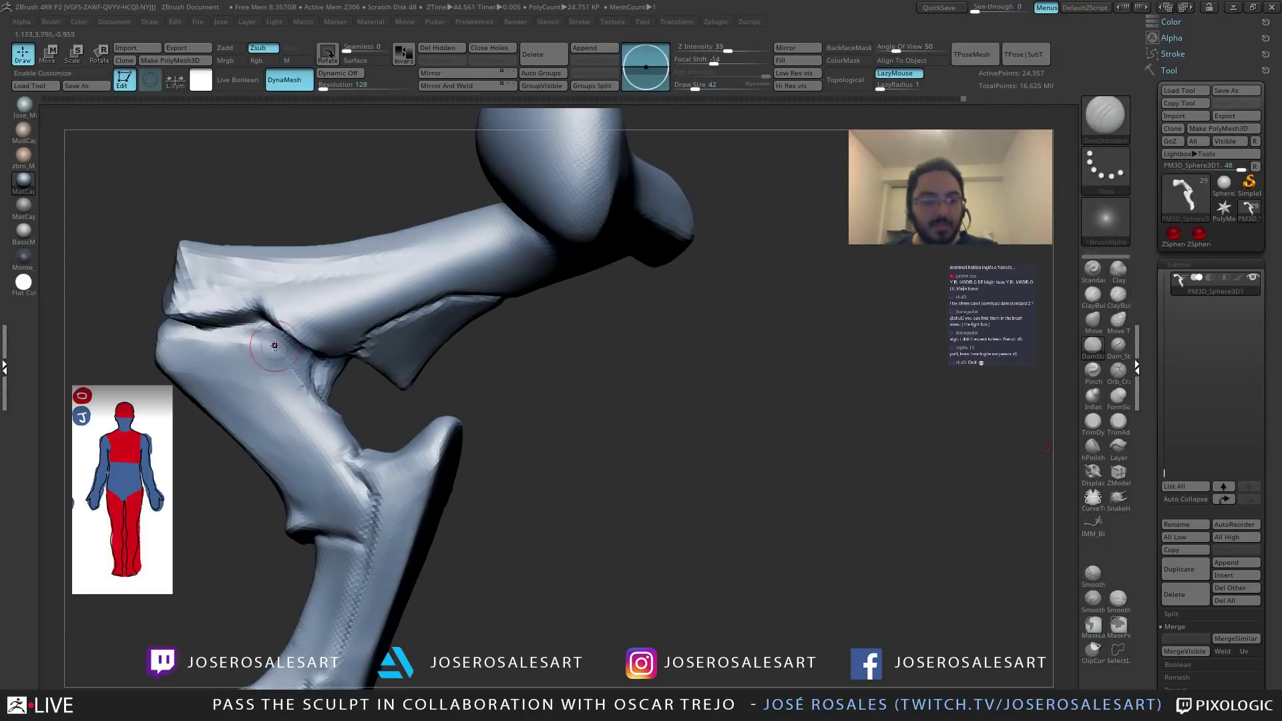
pyautogui.moveTo(217, 338); pyautogui.dragTo(294, 374)
pyautogui.moveTo(291, 358); pyautogui.dragTo(206, 379, button='right')
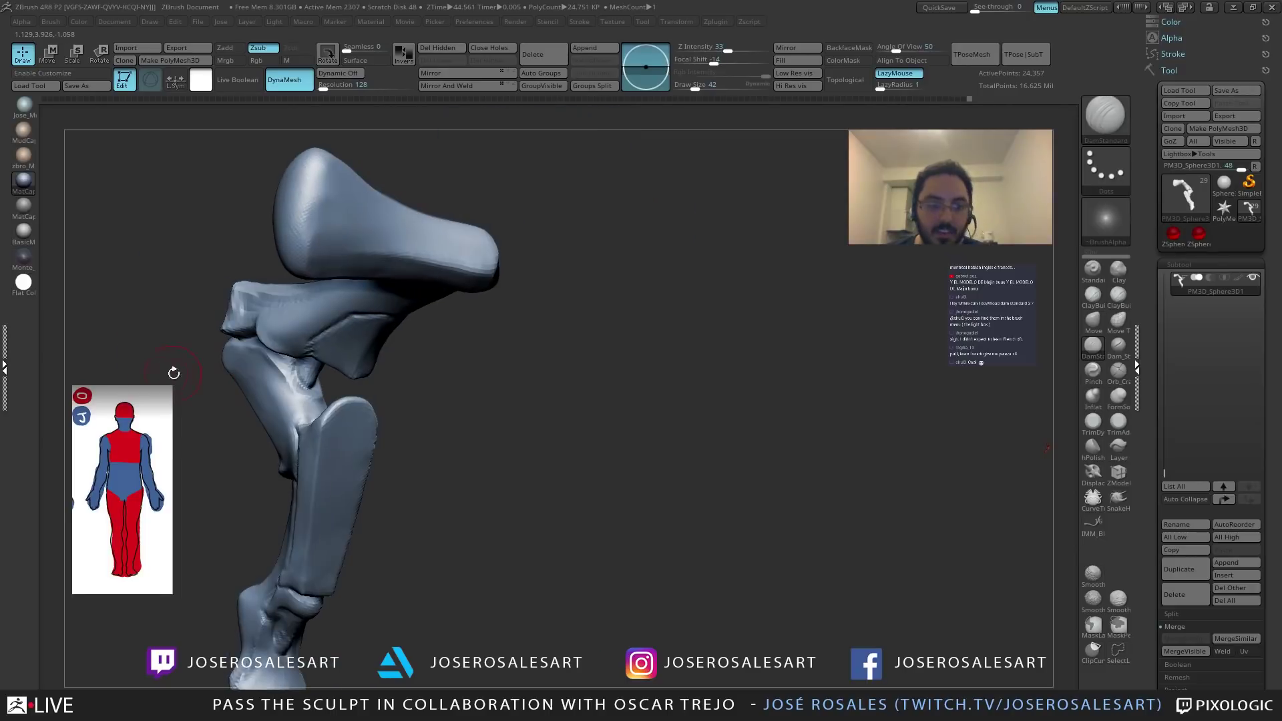
# Touch up and smooth the tendon area between the upper limb plate and the middle segment with ClayBuildup.
pyautogui.moveTo(433, 455)
pyautogui.mouseDown(button='right')
pyautogui.moveTo(415, 423)
pyautogui.moveTo(450, 437)
pyautogui.mouseUp(button='right')
pyautogui.moveTo(906, 471); pyautogui.dragTo(516, 475, button='right')
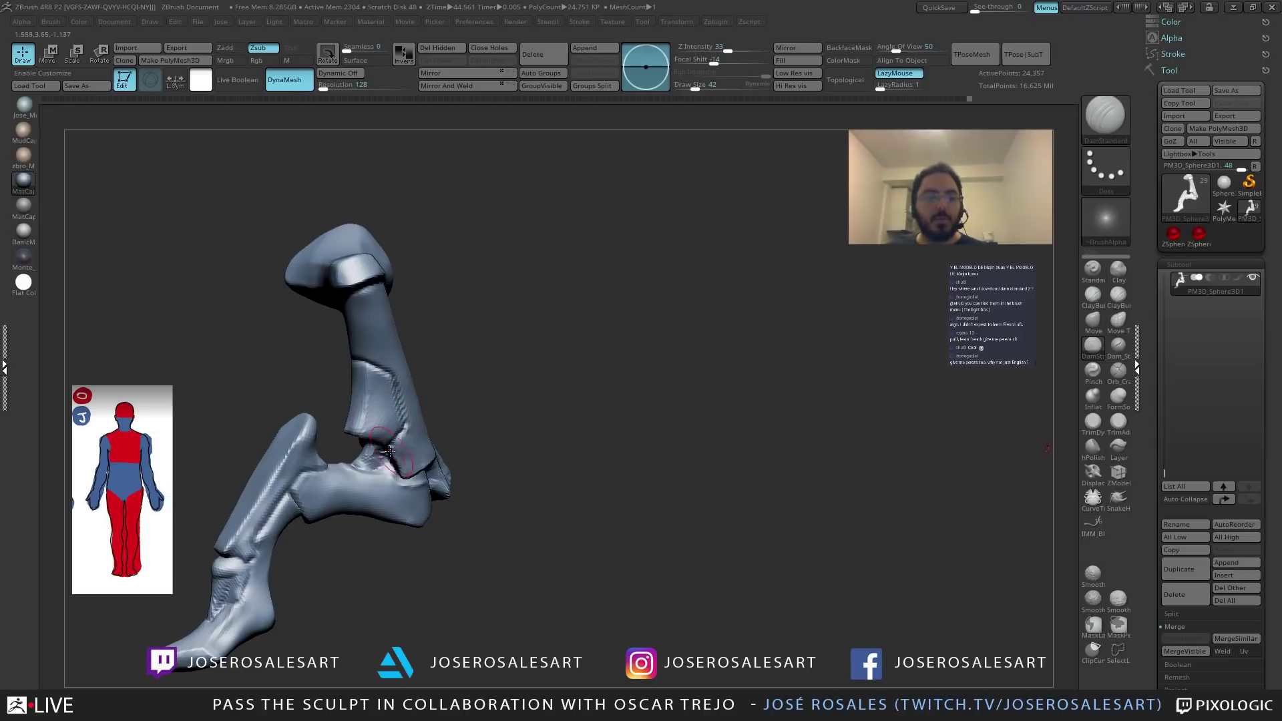
pyautogui.moveTo(467, 428)
pyautogui.mouseDown()
pyautogui.moveTo(483, 426)
pyautogui.moveTo(327, 444)
pyautogui.moveTo(377, 461)
pyautogui.moveTo(371, 449)
pyautogui.moveTo(357, 461)
pyautogui.moveTo(366, 476)
pyautogui.moveTo(396, 465)
pyautogui.moveTo(354, 453)
pyautogui.moveTo(368, 442)
pyautogui.mouseUp()
pyautogui.press('2')
pyautogui.moveTo(382, 430)
pyautogui.keyDown('shift'); pyautogui.mouseDown()
pyautogui.moveTo(376, 416)
pyautogui.moveTo(363, 430)
pyautogui.moveTo(396, 441)
pyautogui.moveTo(474, 426)
pyautogui.moveTo(448, 452)
pyautogui.moveTo(486, 449)
pyautogui.moveTo(409, 429)
pyautogui.moveTo(405, 401)
pyautogui.mouseUp(); pyautogui.keyUp('shift')
pyautogui.keyDown('ctrl'); pyautogui.moveTo(405, 401); pyautogui.dragTo(415, 440, button='right'); pyautogui.keyUp('ctrl')
pyautogui.keyDown('shift'); pyautogui.moveTo(421, 449); pyautogui.dragTo(449, 457); pyautogui.keyUp('shift')
pyautogui.moveTo(450, 458); pyautogui.dragTo(463, 454, button='right')
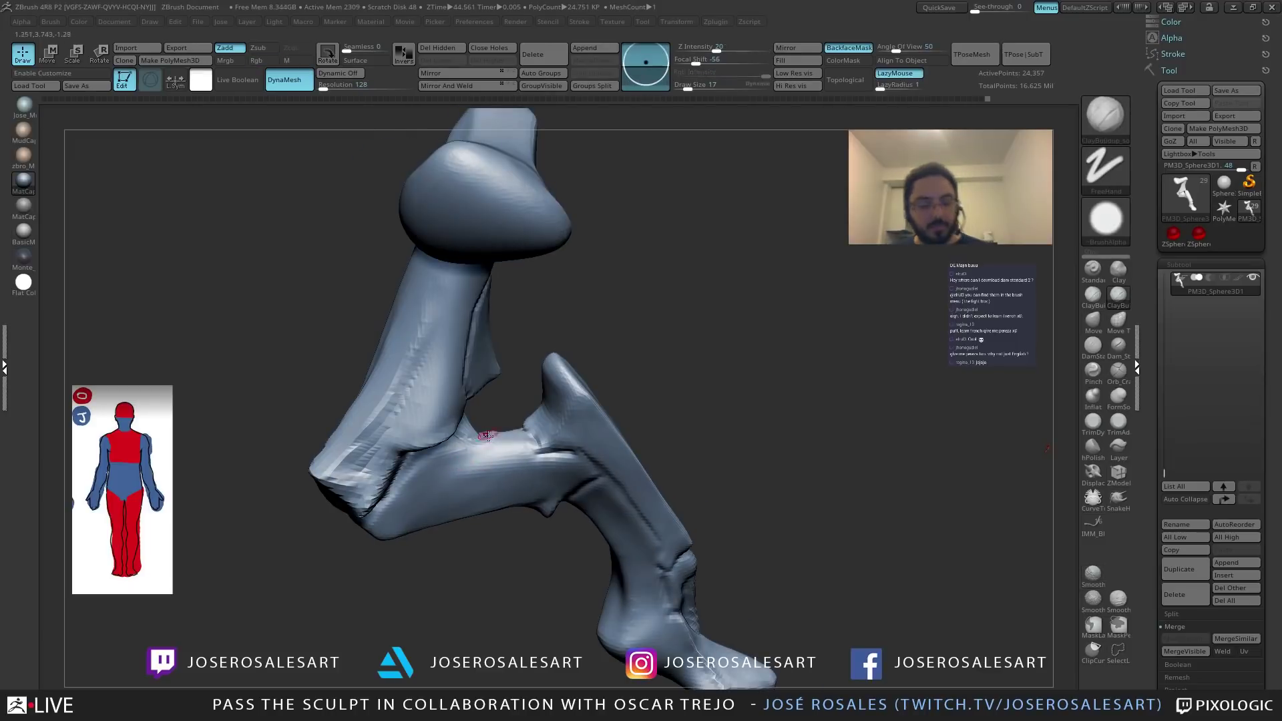
# Enlarge the TrimDynamic brush to about 109 and flatten the side of the middle segment.
pyautogui.press('b')
pyautogui.press('t')
pyautogui.press('d')
pyautogui.press('s')
pyautogui.moveTo(484, 483); pyautogui.dragTo(491, 484)
pyautogui.keyDown('ctrl'); pyautogui.moveTo(459, 480); pyautogui.dragTo(458, 488, button='right'); pyautogui.keyUp('ctrl')
pyautogui.press('s')
pyautogui.moveTo(457, 488); pyautogui.dragTo(467, 488)
pyautogui.moveTo(467, 487)
pyautogui.keyDown('ctrl'); pyautogui.mouseDown(button='right')
pyautogui.moveTo(479, 476)
pyautogui.moveTo(436, 494)
pyautogui.mouseUp(button='right'); pyautogui.keyUp('ctrl')
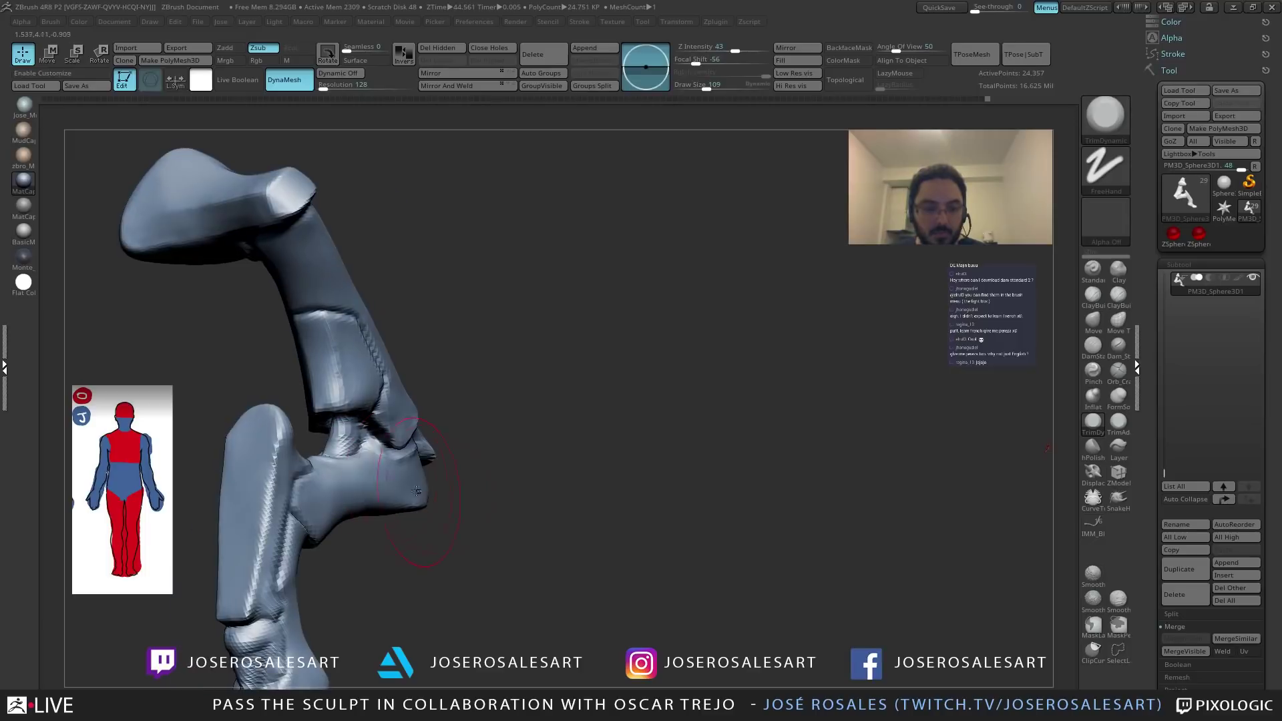
# Trim and smooth the middle segment's joint end, and sharpen its corner edge with DamStandard.
pyautogui.moveTo(345, 494); pyautogui.dragTo(413, 476, button='right')
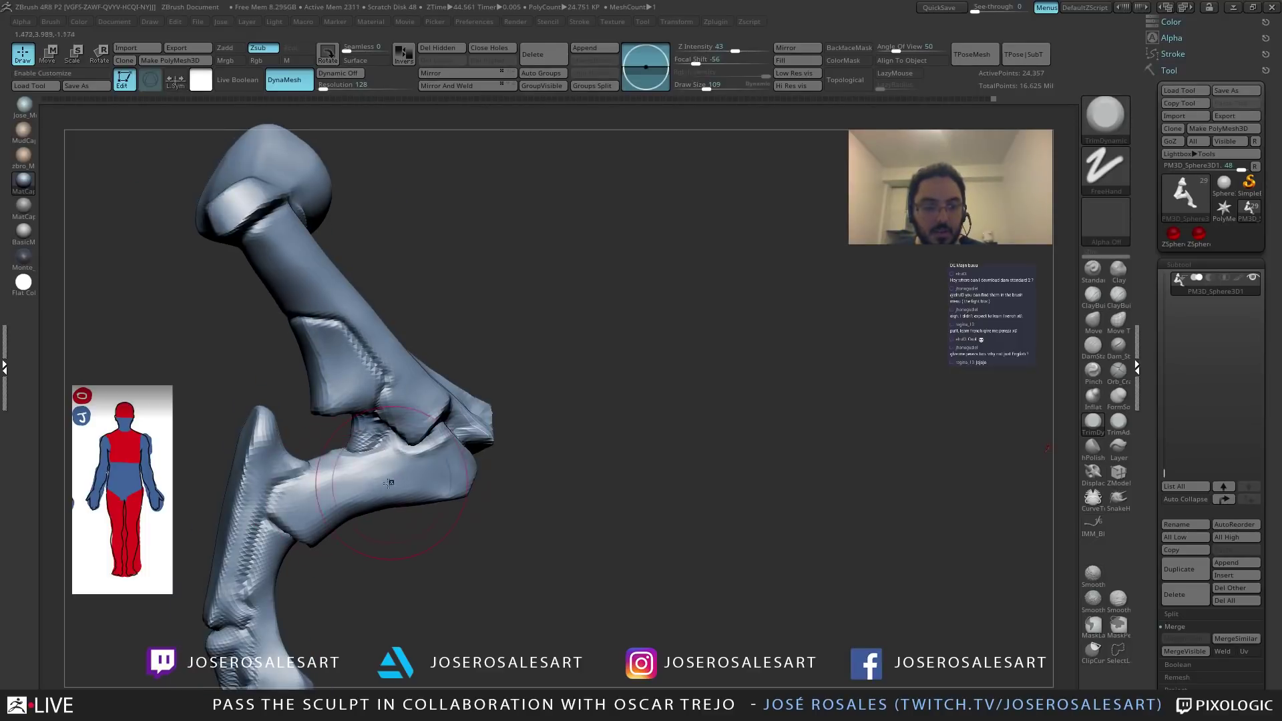
pyautogui.moveTo(315, 513); pyautogui.dragTo(438, 459, button='right')
pyautogui.moveTo(541, 452)
pyautogui.mouseDown(button='right')
pyautogui.moveTo(409, 517)
pyautogui.moveTo(359, 506)
pyautogui.moveTo(404, 504)
pyautogui.mouseUp(button='right')
pyautogui.press('shift')
pyautogui.press('alt')
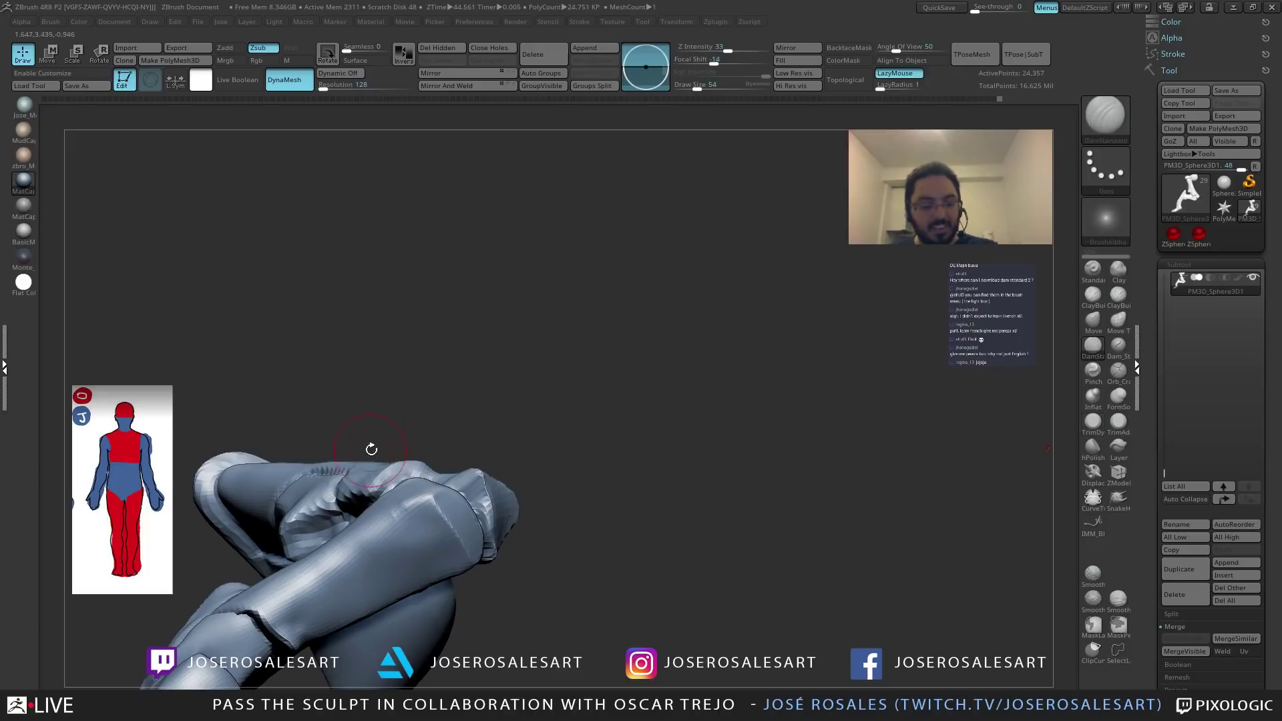
pyautogui.moveTo(369, 458); pyautogui.dragTo(330, 580, button='right')
pyautogui.moveTo(309, 600); pyautogui.dragTo(407, 539)
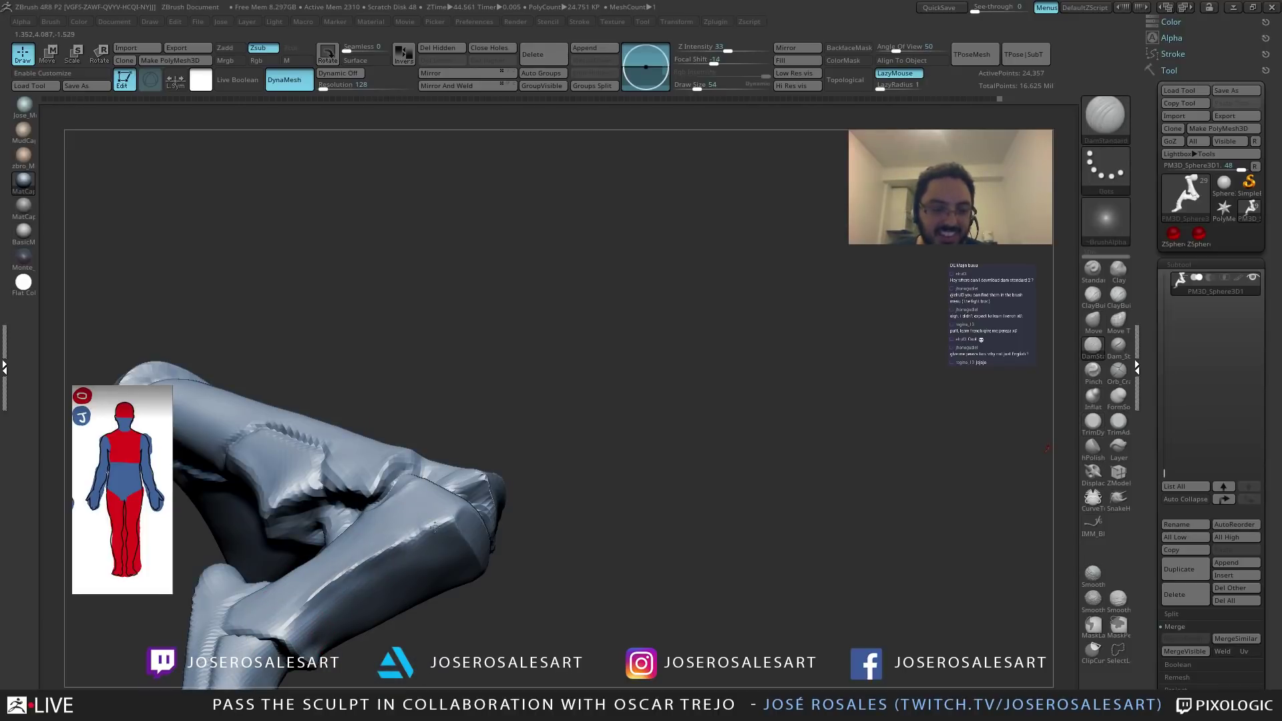
# Adjust the joint corner between the upper limb and middle segment with SnakeHook, and switch back to DamStandard.
pyautogui.moveTo(413, 534); pyautogui.dragTo(327, 594, button='right')
pyautogui.keyDown('shift'); pyautogui.moveTo(327, 591); pyautogui.dragTo(300, 621); pyautogui.keyUp('shift')
pyautogui.moveTo(311, 609)
pyautogui.mouseDown(button='right')
pyautogui.moveTo(364, 599)
pyautogui.moveTo(352, 480)
pyautogui.mouseUp(button='right')
pyautogui.moveTo(351, 432); pyautogui.dragTo(304, 419, button='right')
pyautogui.moveTo(332, 490)
pyautogui.mouseDown(button='right')
pyautogui.moveTo(370, 482)
pyautogui.moveTo(361, 490)
pyautogui.moveTo(353, 447)
pyautogui.mouseUp(button='right')
pyautogui.press('b')
pyautogui.press('s')
pyautogui.press('h')
pyautogui.press('b')
pyautogui.press('d')
pyautogui.press('s')
pyautogui.moveTo(394, 406)
pyautogui.mouseDown(button='right')
pyautogui.moveTo(400, 449)
pyautogui.moveTo(487, 455)
pyautogui.moveTo(473, 434)
pyautogui.moveTo(537, 436)
pyautogui.mouseUp(button='right')
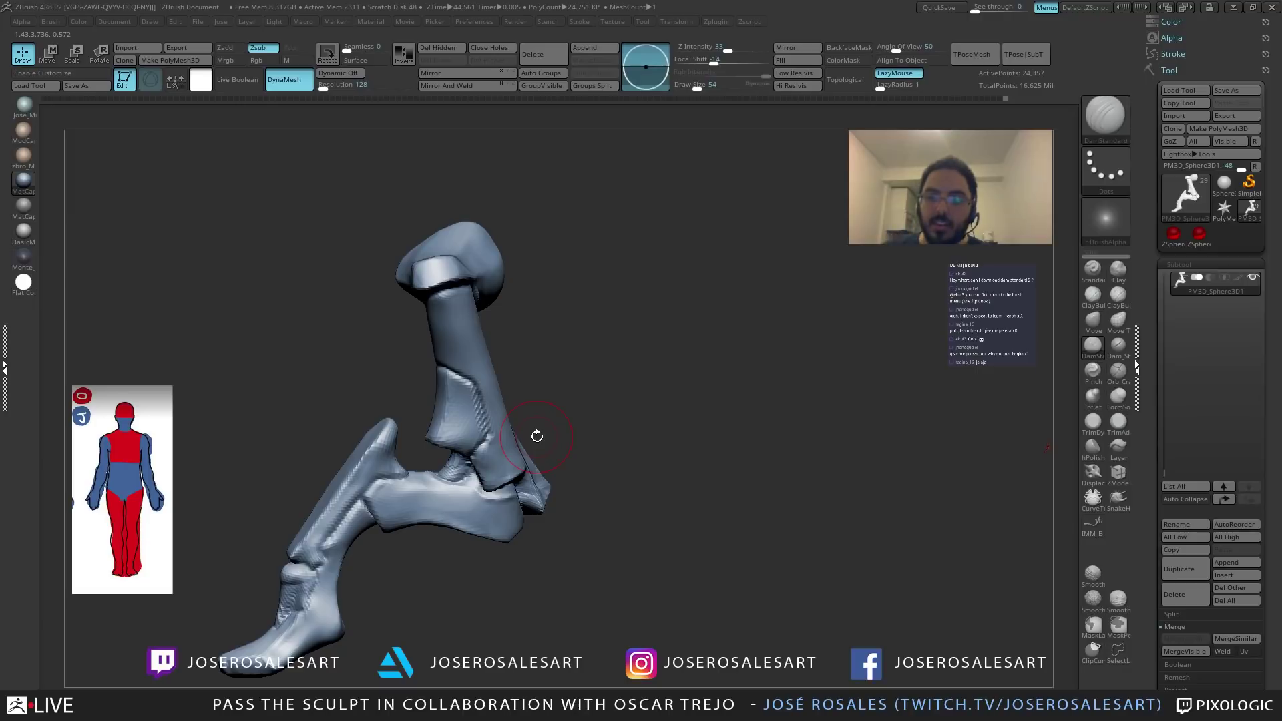
pyautogui.moveTo(411, 345); pyautogui.dragTo(519, 313, button='right')
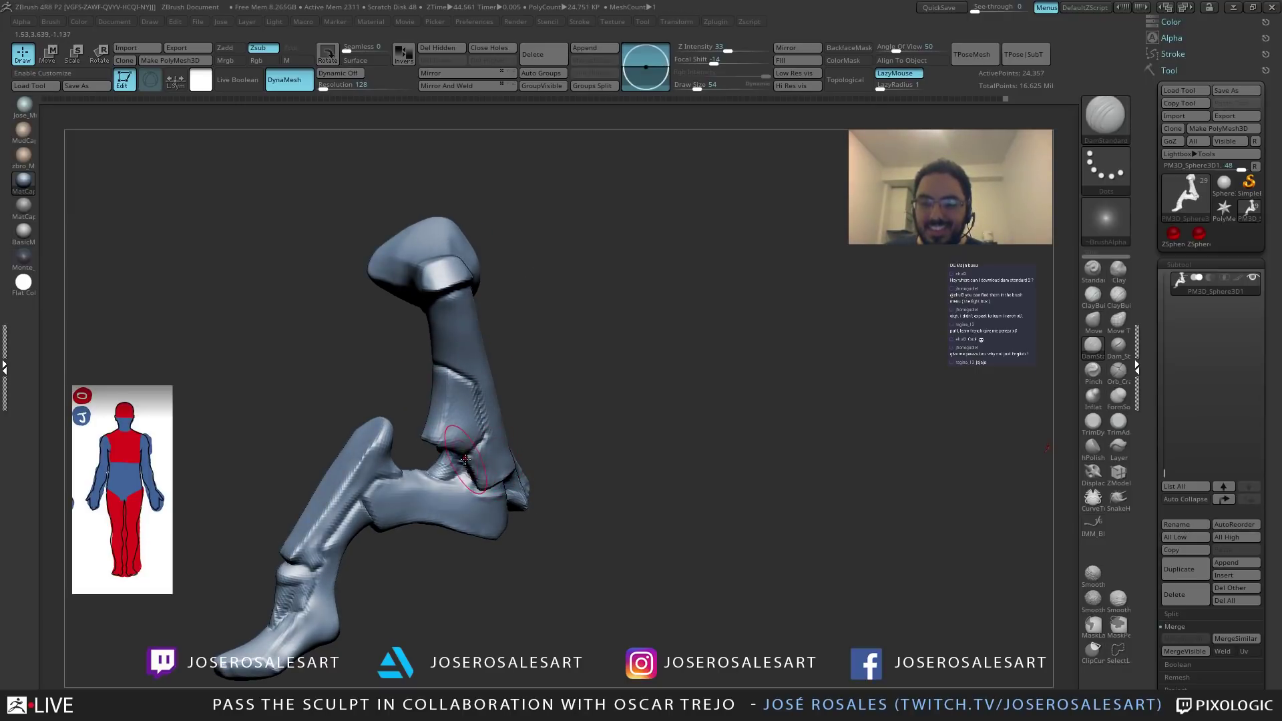
pyautogui.moveTo(428, 418); pyautogui.dragTo(588, 401, button='right')
# Reduce the draw size to 30 and adjust the lower leg's shape with the Move brush.
pyautogui.press('s')
pyautogui.moveTo(590, 401); pyautogui.dragTo(583, 401)
pyautogui.moveTo(567, 374)
pyautogui.keyDown('ctrl'); pyautogui.mouseDown(button='right')
pyautogui.moveTo(539, 338)
pyautogui.moveTo(597, 328)
pyautogui.moveTo(582, 326)
pyautogui.moveTo(595, 311)
pyautogui.moveTo(560, 345)
pyautogui.mouseUp(button='right'); pyautogui.keyUp('ctrl')
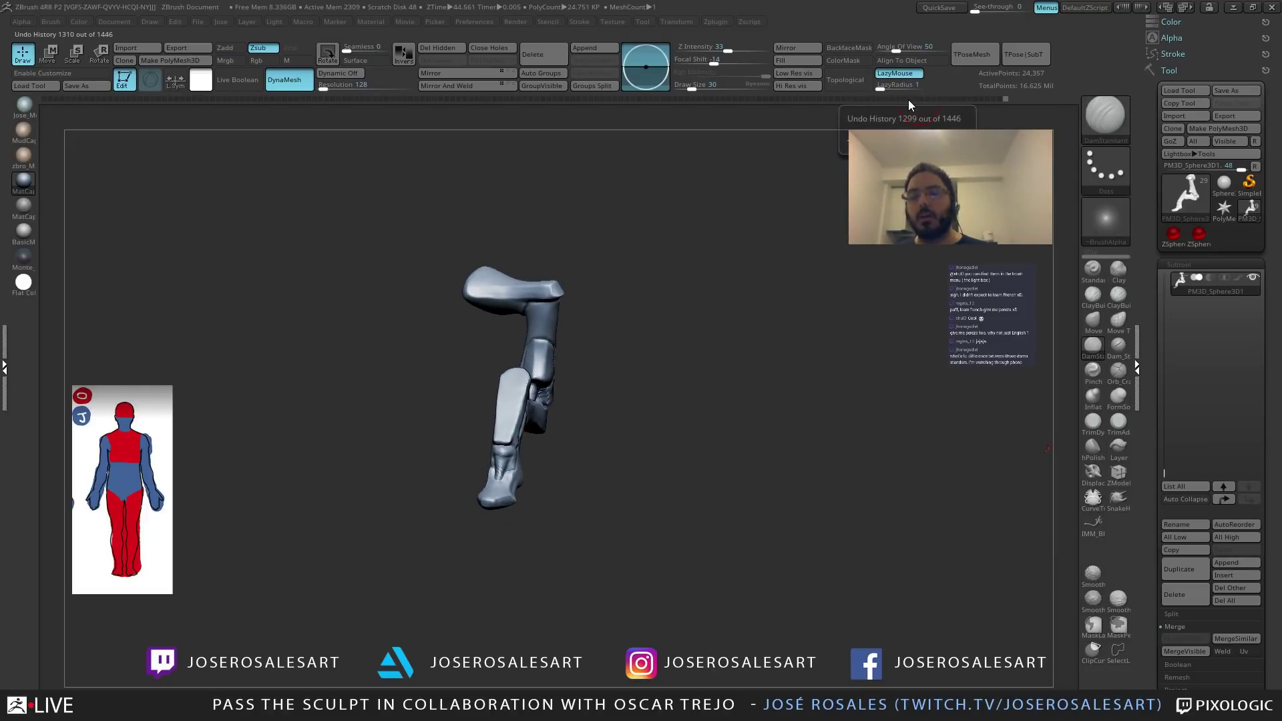
pyautogui.moveTo(467, 418)
pyautogui.mouseDown(button='right')
pyautogui.moveTo(458, 444)
pyautogui.moveTo(533, 443)
pyautogui.moveTo(469, 515)
pyautogui.moveTo(498, 419)
pyautogui.moveTo(557, 413)
pyautogui.moveTo(492, 389)
pyautogui.moveTo(445, 424)
pyautogui.moveTo(544, 399)
pyautogui.moveTo(523, 390)
pyautogui.moveTo(560, 368)
pyautogui.mouseUp(button='right')
pyautogui.press('b')
pyautogui.press('m')
pyautogui.press('v')
# Carve the lower leg just above the ankle with DamStandard and touch up the area with ClayBuildup and smoothing.
pyautogui.press('b')
pyautogui.press('d')
pyautogui.press('s')
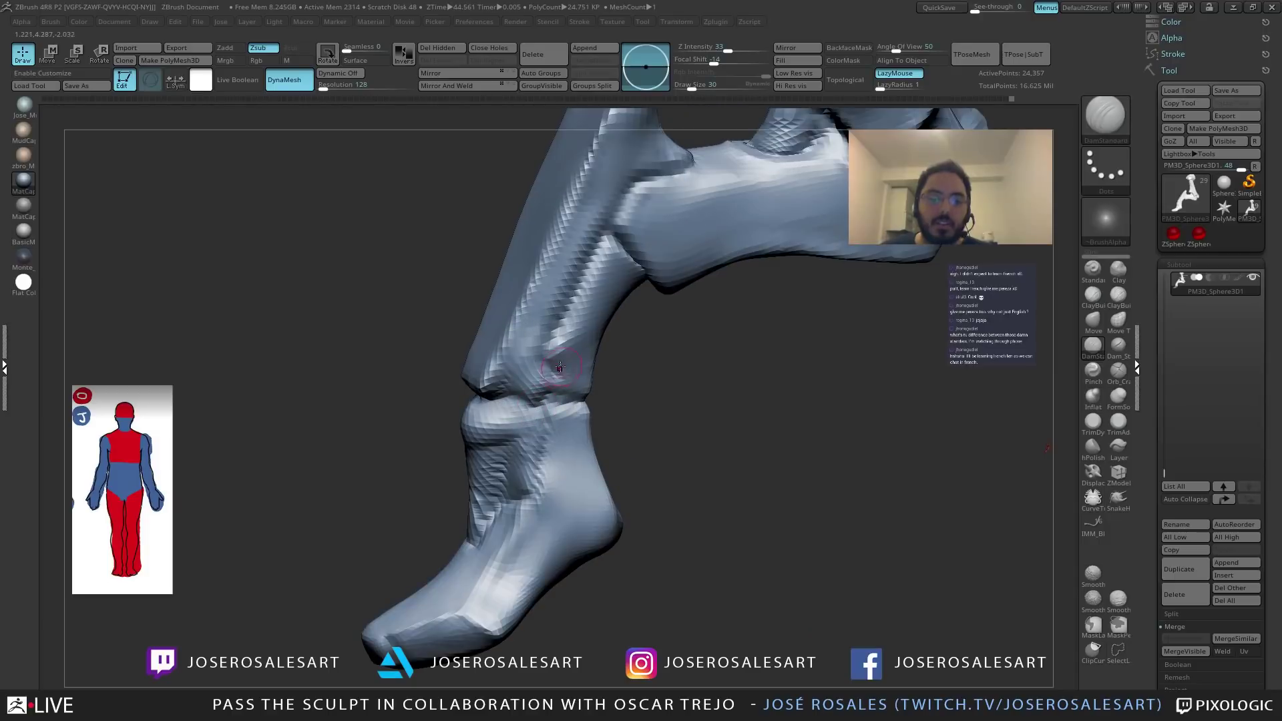
pyautogui.moveTo(587, 313)
pyautogui.mouseDown(button='right')
pyautogui.moveTo(580, 344)
pyautogui.moveTo(492, 346)
pyautogui.moveTo(486, 334)
pyautogui.moveTo(530, 367)
pyautogui.moveTo(550, 351)
pyautogui.moveTo(571, 364)
pyautogui.moveTo(503, 359)
pyautogui.moveTo(532, 342)
pyautogui.moveTo(494, 328)
pyautogui.moveTo(491, 290)
pyautogui.mouseUp(button='right')
pyautogui.press('b')
pyautogui.press('c')
pyautogui.press('b')
pyautogui.press('shift')
pyautogui.moveTo(673, 236); pyautogui.dragTo(507, 300, button='right')
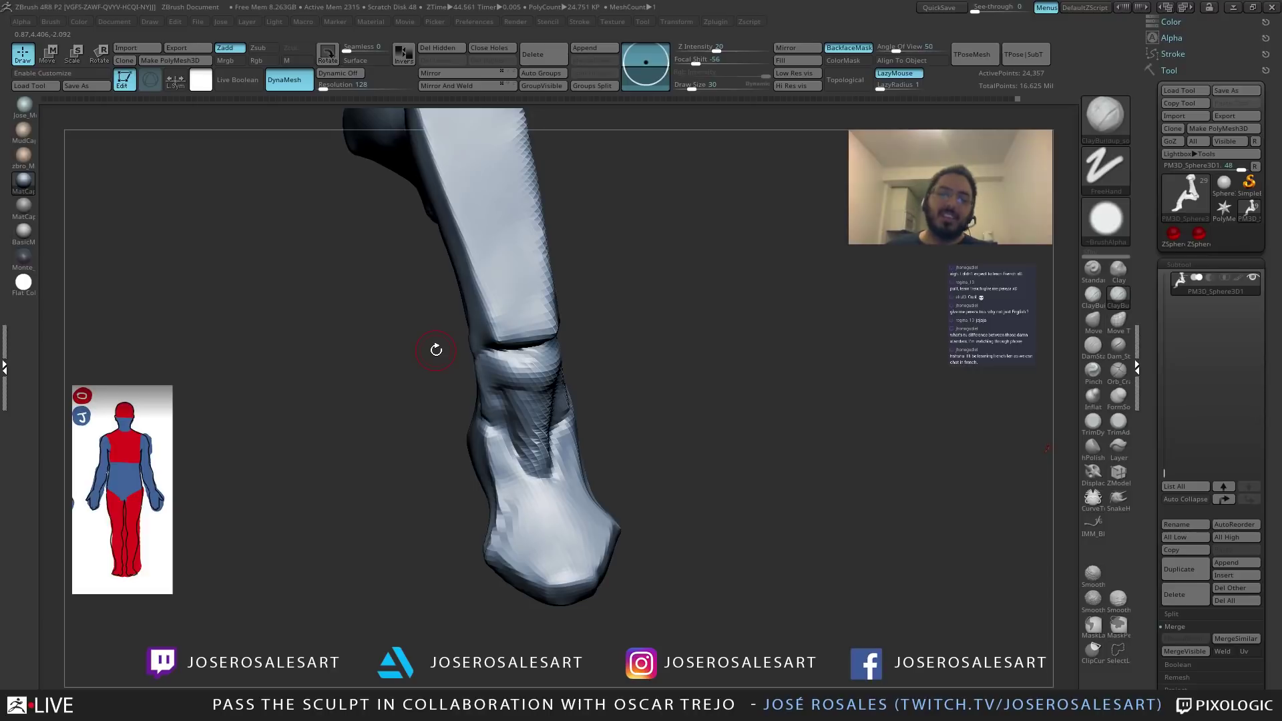
# Refine the foot's shape with SnakeHook, and build up and smooth its side with ClayBuildup at size 12.
pyautogui.moveTo(550, 371)
pyautogui.mouseDown(button='right')
pyautogui.moveTo(544, 450)
pyautogui.moveTo(516, 456)
pyautogui.moveTo(544, 427)
pyautogui.moveTo(605, 476)
pyautogui.moveTo(657, 472)
pyautogui.mouseUp(button='right')
pyautogui.press('b')
pyautogui.press('s')
pyautogui.press('h')
pyautogui.press('b')
pyautogui.press('c')
pyautogui.press('b')
pyautogui.keyDown('ctrl'); pyautogui.moveTo(658, 472); pyautogui.dragTo(657, 501, button='right'); pyautogui.keyUp('ctrl')
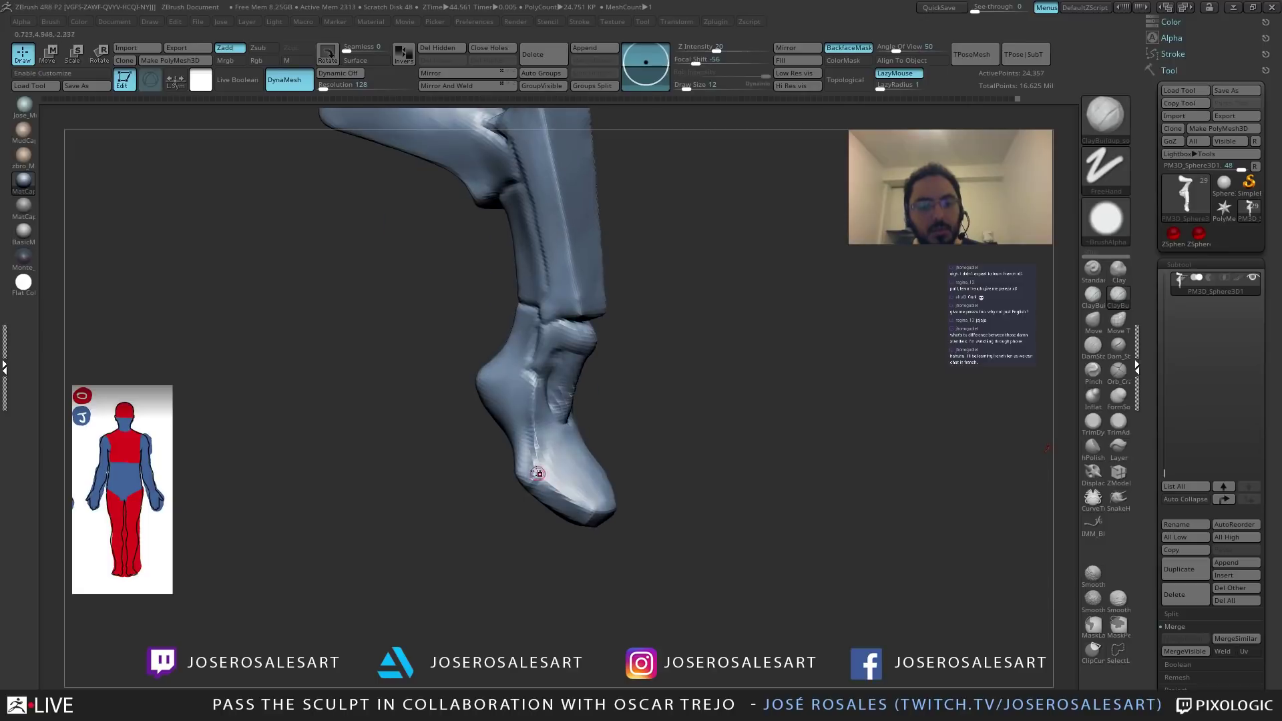
pyautogui.press('shift')
pyautogui.moveTo(538, 459); pyautogui.dragTo(552, 469, button='right')
pyautogui.press('shift')
pyautogui.moveTo(627, 515)
pyautogui.mouseDown(button='right')
pyautogui.moveTo(616, 447)
pyautogui.moveTo(654, 369)
pyautogui.moveTo(627, 405)
pyautogui.moveTo(549, 355)
pyautogui.moveTo(595, 443)
pyautogui.moveTo(639, 408)
pyautogui.moveTo(555, 409)
pyautogui.moveTo(524, 435)
pyautogui.mouseUp(button='right')
pyautogui.press('shift')
# Define the creases on the side of the foot below the ankle with DamStandard at size 10.
pyautogui.press('b')
pyautogui.press('d')
pyautogui.press('s')
pyautogui.press('s')
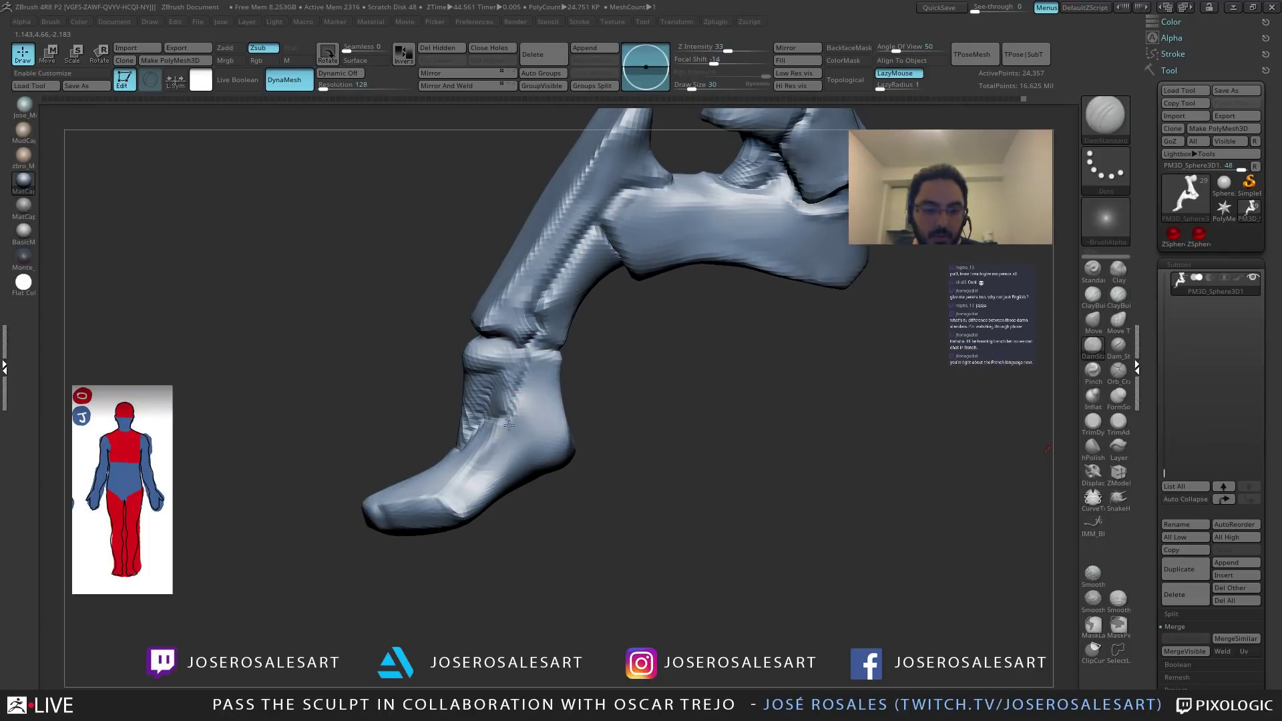
pyautogui.moveTo(507, 447); pyautogui.dragTo(529, 483, button='right')
pyautogui.moveTo(564, 526)
pyautogui.mouseDown(button='right')
pyautogui.moveTo(538, 489)
pyautogui.moveTo(589, 509)
pyautogui.moveTo(678, 459)
pyautogui.moveTo(657, 418)
pyautogui.moveTo(639, 465)
pyautogui.moveTo(664, 437)
pyautogui.moveTo(689, 455)
pyautogui.mouseUp(button='right')
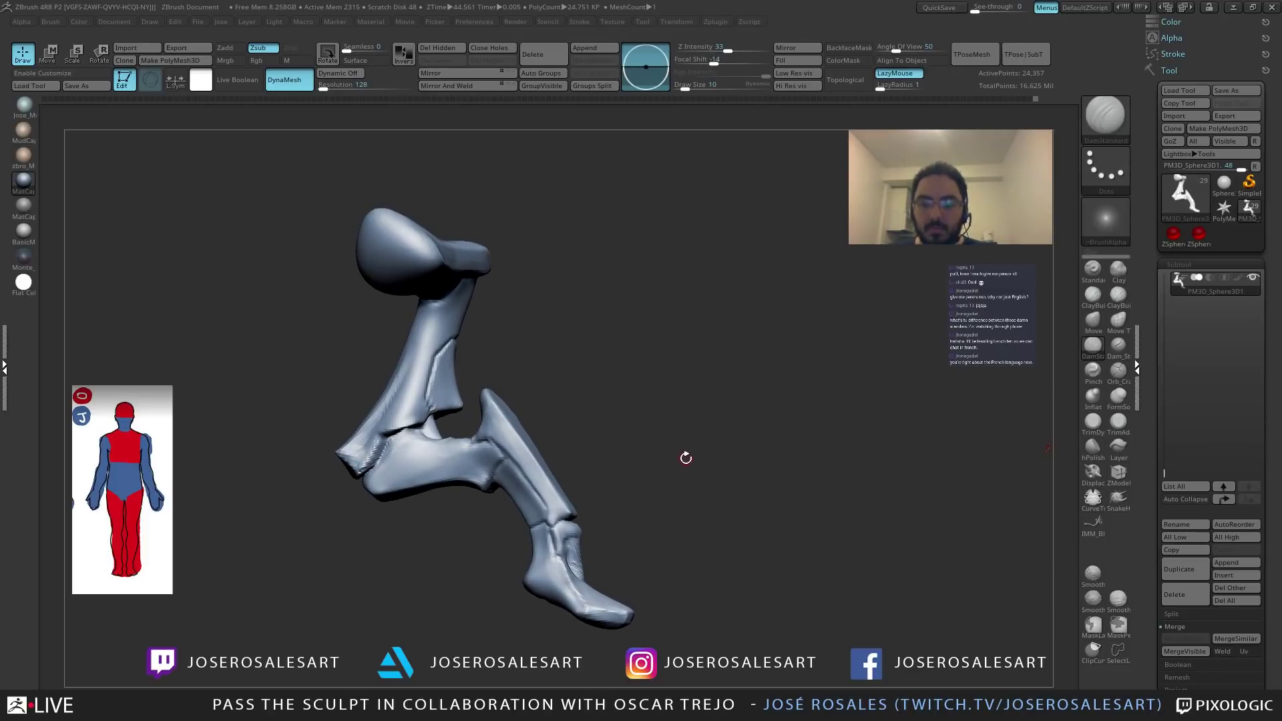
# Flatten the planes on the front and side of the foot with TrimDynamic at size 86.
pyautogui.moveTo(586, 486)
pyautogui.keyDown('ctrl'); pyautogui.mouseDown(button='right')
pyautogui.moveTo(512, 518)
pyautogui.moveTo(540, 636)
pyautogui.moveTo(567, 583)
pyautogui.moveTo(552, 558)
pyautogui.moveTo(546, 575)
pyautogui.moveTo(594, 533)
pyautogui.moveTo(578, 580)
pyautogui.moveTo(565, 587)
pyautogui.moveTo(681, 467)
pyautogui.moveTo(713, 553)
pyautogui.moveTo(623, 497)
pyautogui.moveTo(634, 465)
pyautogui.moveTo(588, 514)
pyautogui.moveTo(644, 445)
pyautogui.mouseUp(button='right'); pyautogui.keyUp('ctrl')
pyautogui.press(']')
pyautogui.press('b')
pyautogui.press('t')
pyautogui.press('d')
pyautogui.moveTo(616, 506); pyautogui.dragTo(532, 444, button='right')
pyautogui.moveTo(545, 502)
pyautogui.mouseDown(button='right')
pyautogui.moveTo(576, 532)
pyautogui.moveTo(721, 492)
pyautogui.moveTo(678, 506)
pyautogui.mouseUp(button='right')
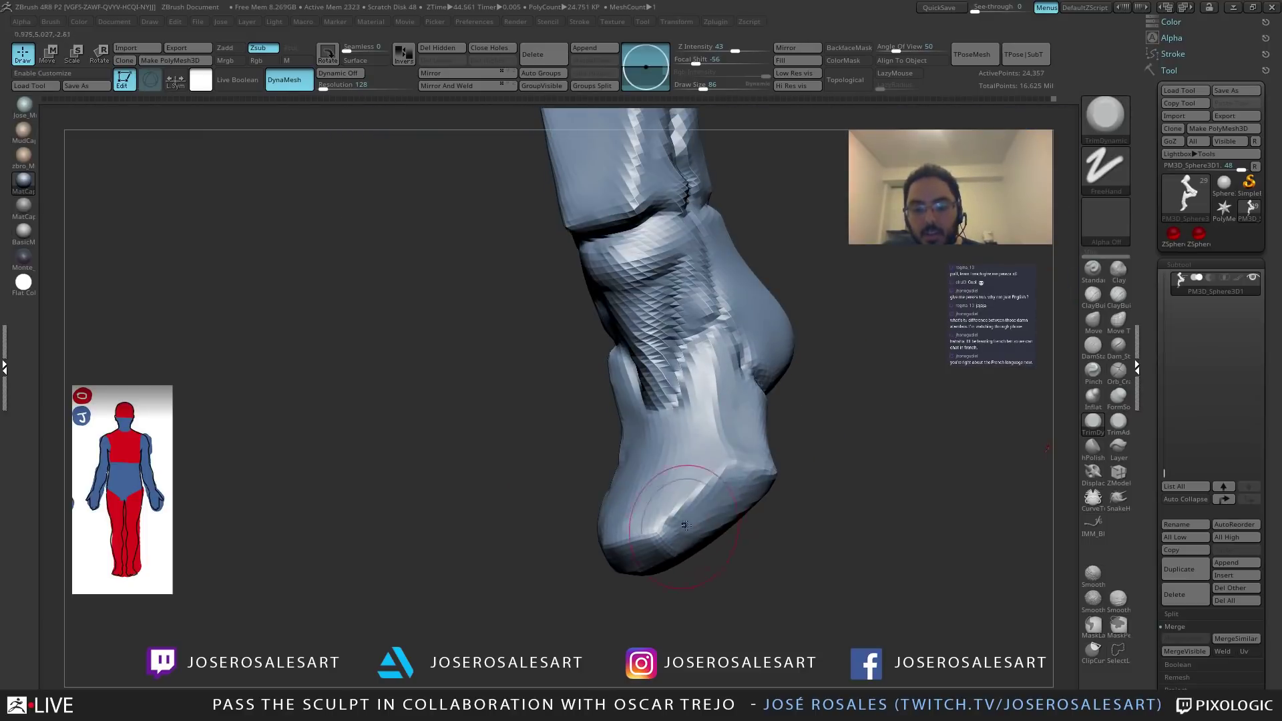
pyautogui.moveTo(761, 475); pyautogui.dragTo(659, 511, button='right')
# Sharpen the edge between the foot's top and side planes with DamStandard at size 39.
pyautogui.press('b')
pyautogui.press('d')
pyautogui.press('s')
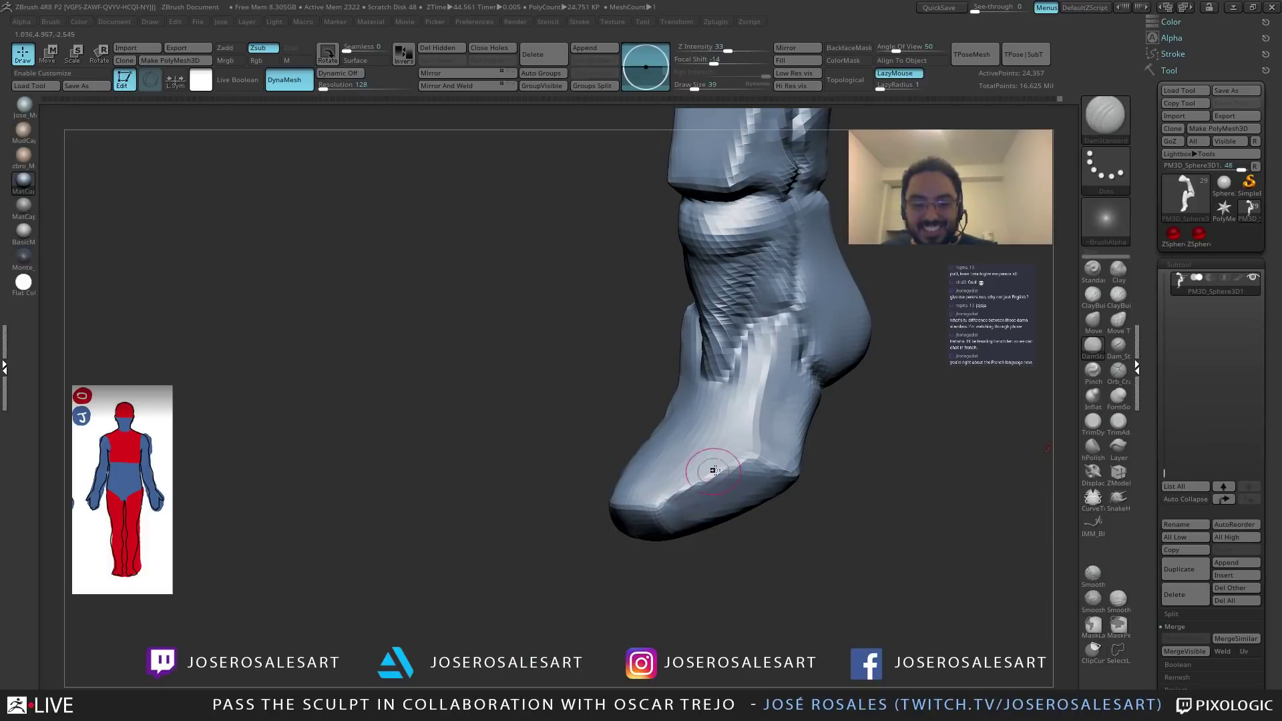
pyautogui.moveTo(760, 452)
pyautogui.mouseDown(button='right')
pyautogui.moveTo(687, 524)
pyautogui.moveTo(665, 520)
pyautogui.mouseUp(button='right')
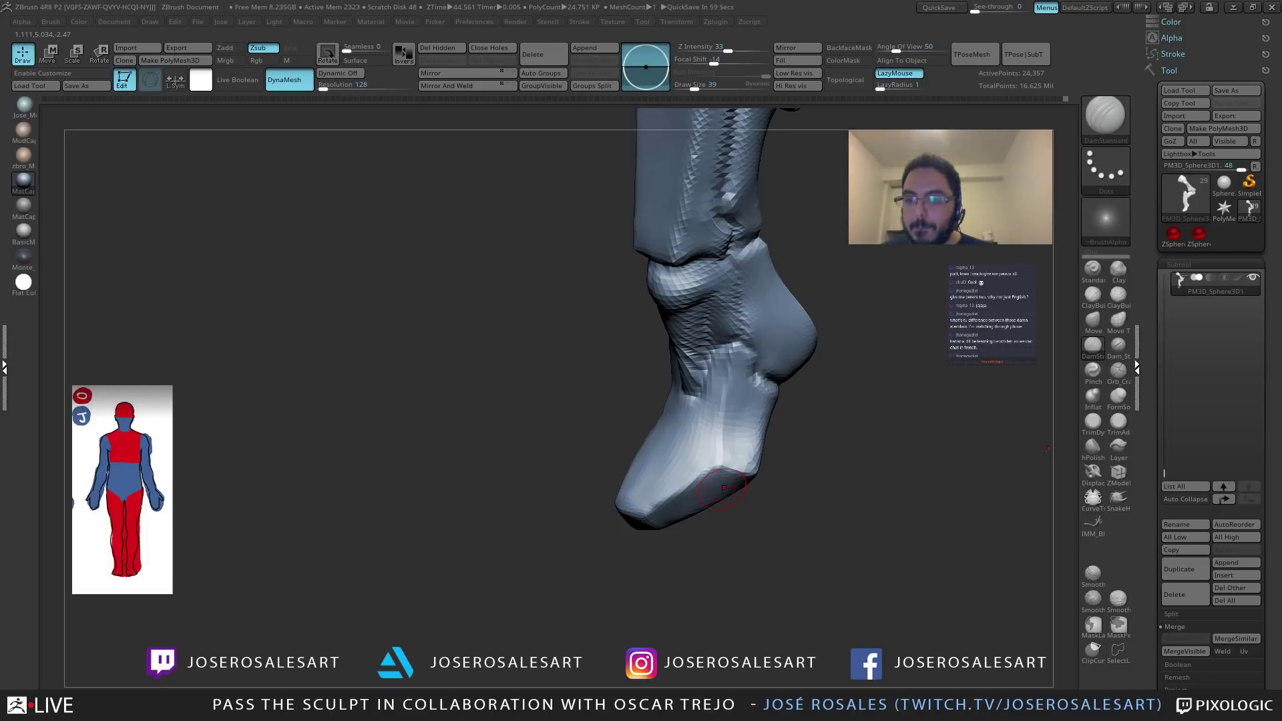
pyautogui.moveTo(646, 529)
pyautogui.mouseDown(button='right')
pyautogui.moveTo(607, 523)
pyautogui.moveTo(775, 436)
pyautogui.mouseUp(button='right')
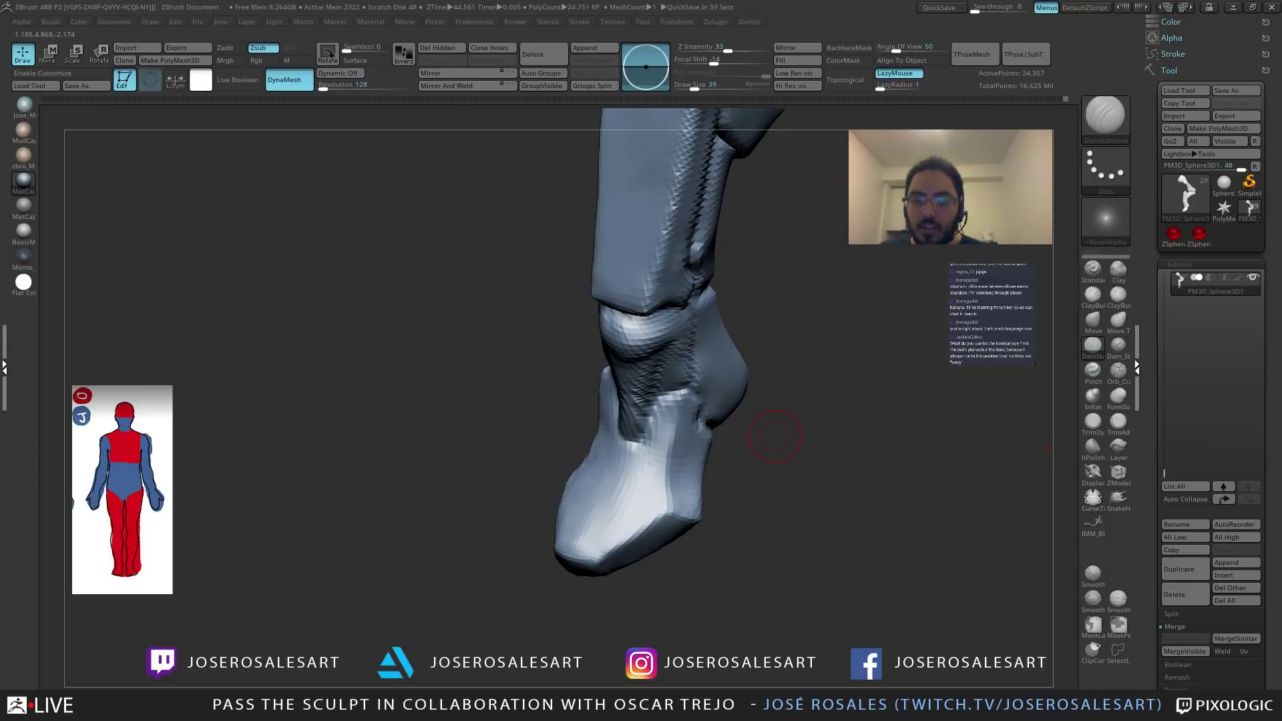
pyautogui.moveTo(775, 436); pyautogui.dragTo(567, 357, button='right')
# Load a new Sphere3D, convert it to a PolyMesh3D and subdivide it to level 5 as a brush demo surface.
pyautogui.keyDown('alt'); pyautogui.moveTo(566, 358); pyautogui.dragTo(534, 405, button='right'); pyautogui.keyUp('alt')
pyautogui.moveTo(1193, 164); pyautogui.dragTo(1180, 212)
pyautogui.keyDown('alt'); pyautogui.moveTo(512, 310); pyautogui.dragTo(514, 355, button='right'); pyautogui.keyUp('alt')
pyautogui.keyDown('alt'); pyautogui.moveTo(513, 356); pyautogui.dragTo(542, 380, button='right'); pyautogui.keyUp('alt')
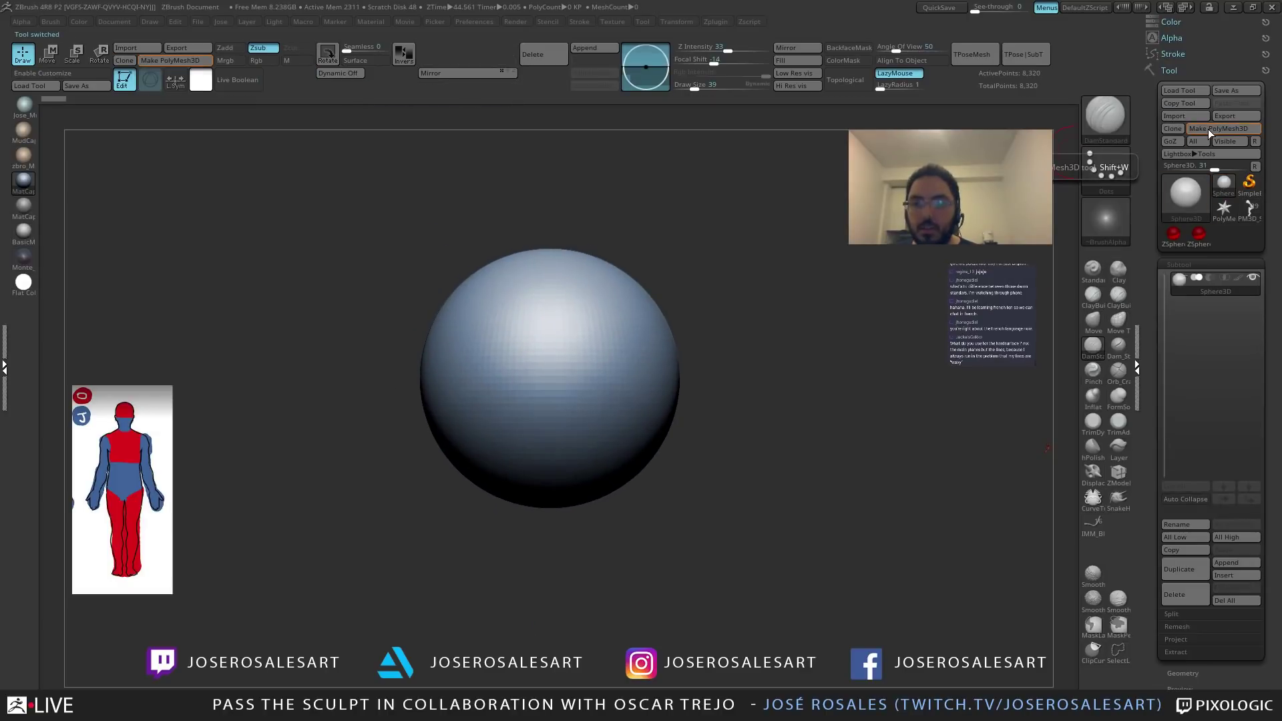
pyautogui.click(1207, 129)
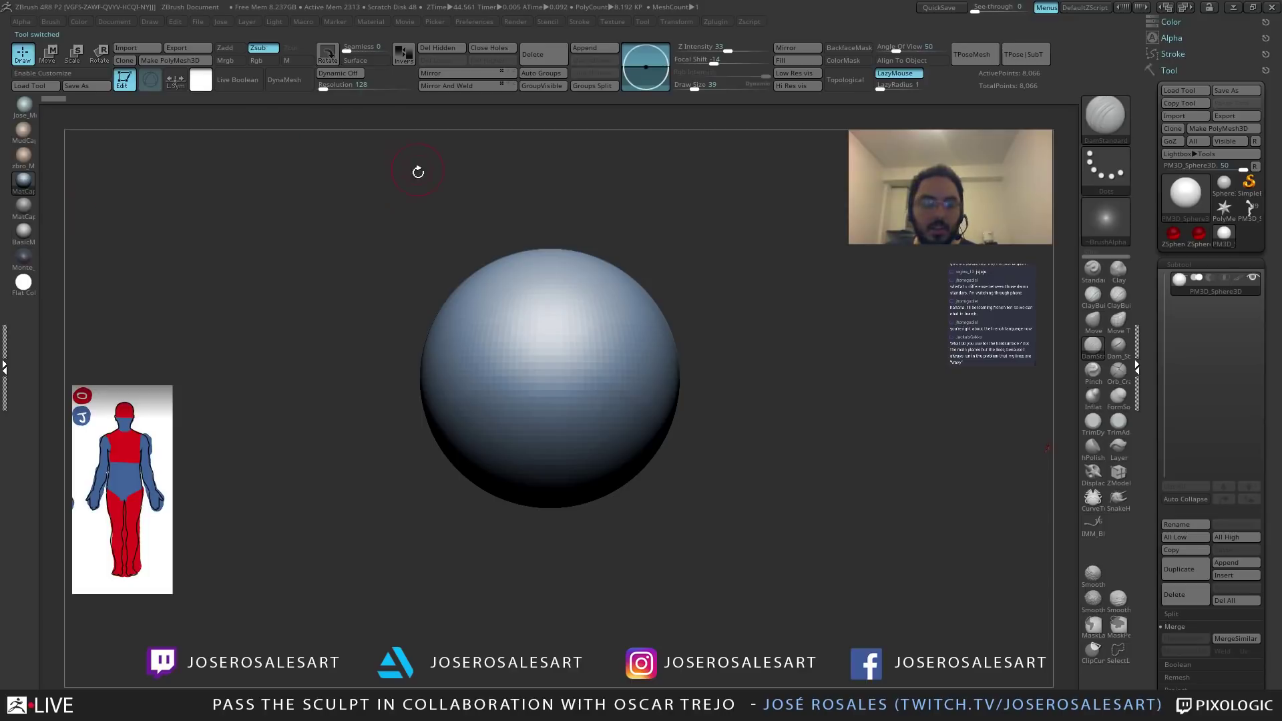
pyautogui.hotkey('ctrl', 'd')
pyautogui.hotkey('ctrl', 'd')
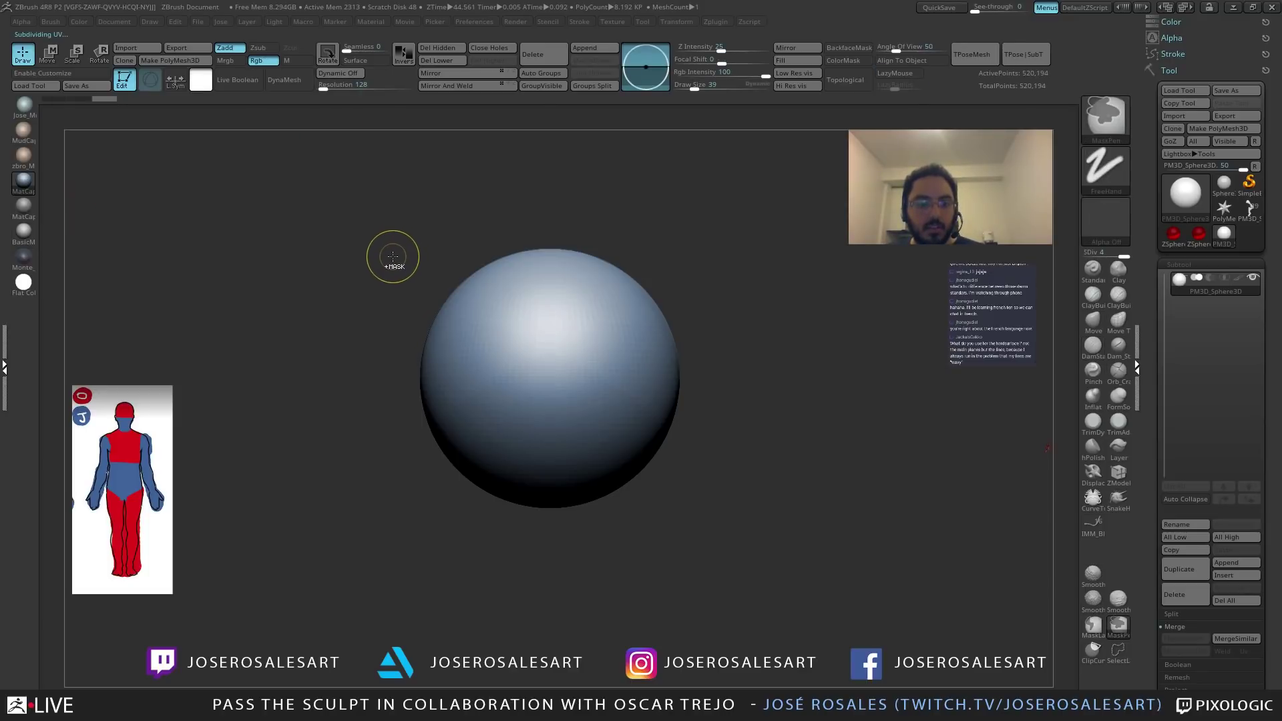
pyautogui.hotkey('ctrl', 'd')
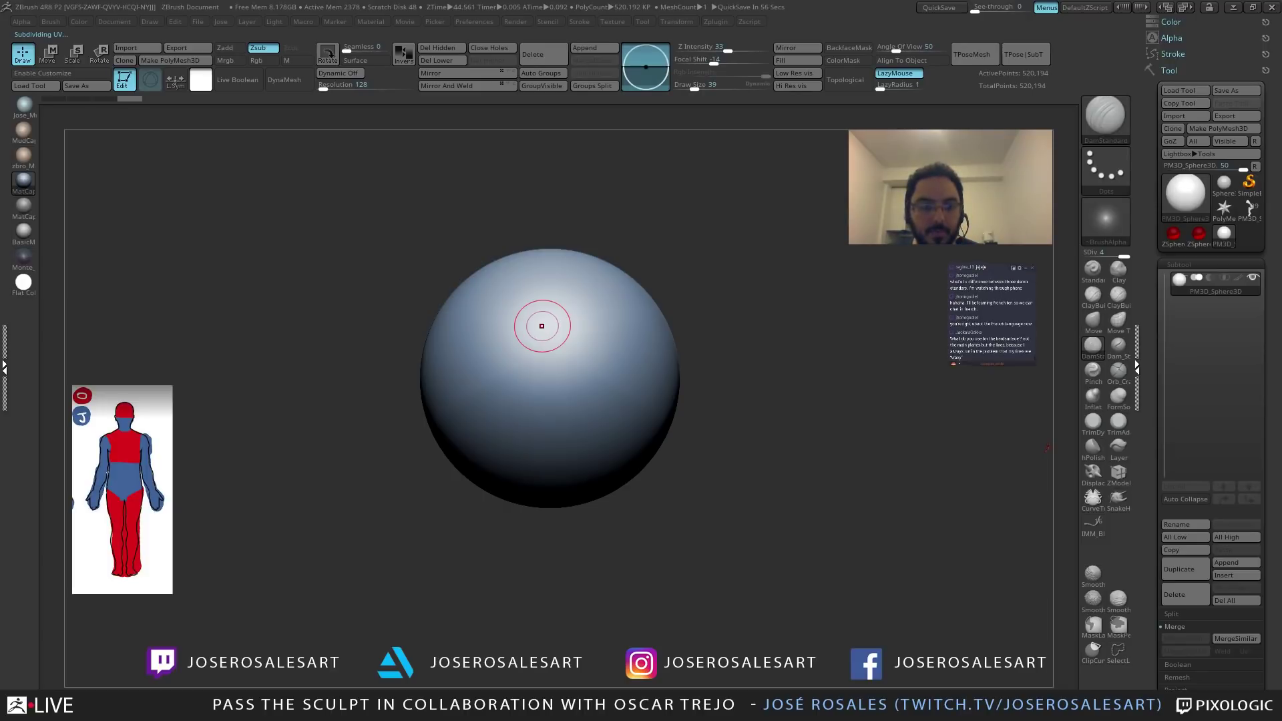
pyautogui.hotkey('ctrl', 'd')
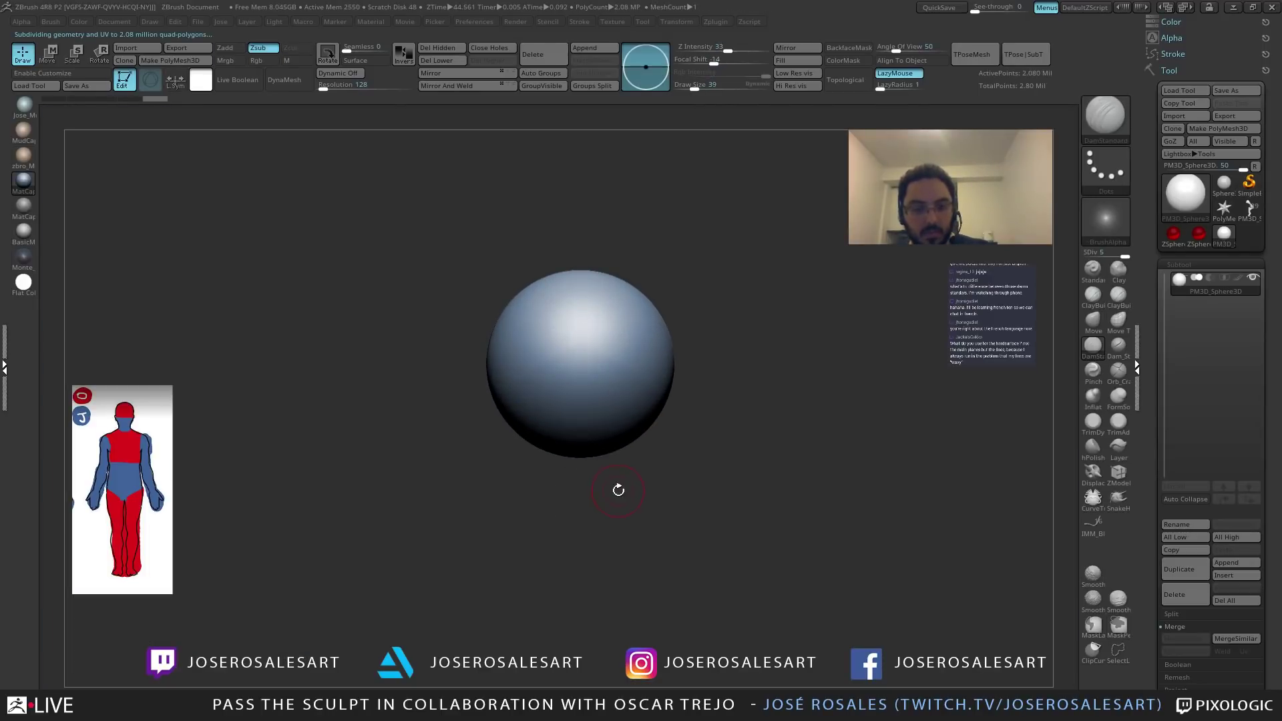
pyautogui.press('f')
pyautogui.keyDown('ctrl'); pyautogui.moveTo(568, 379); pyautogui.dragTo(486, 394, button='right'); pyautogui.keyUp('ctrl')
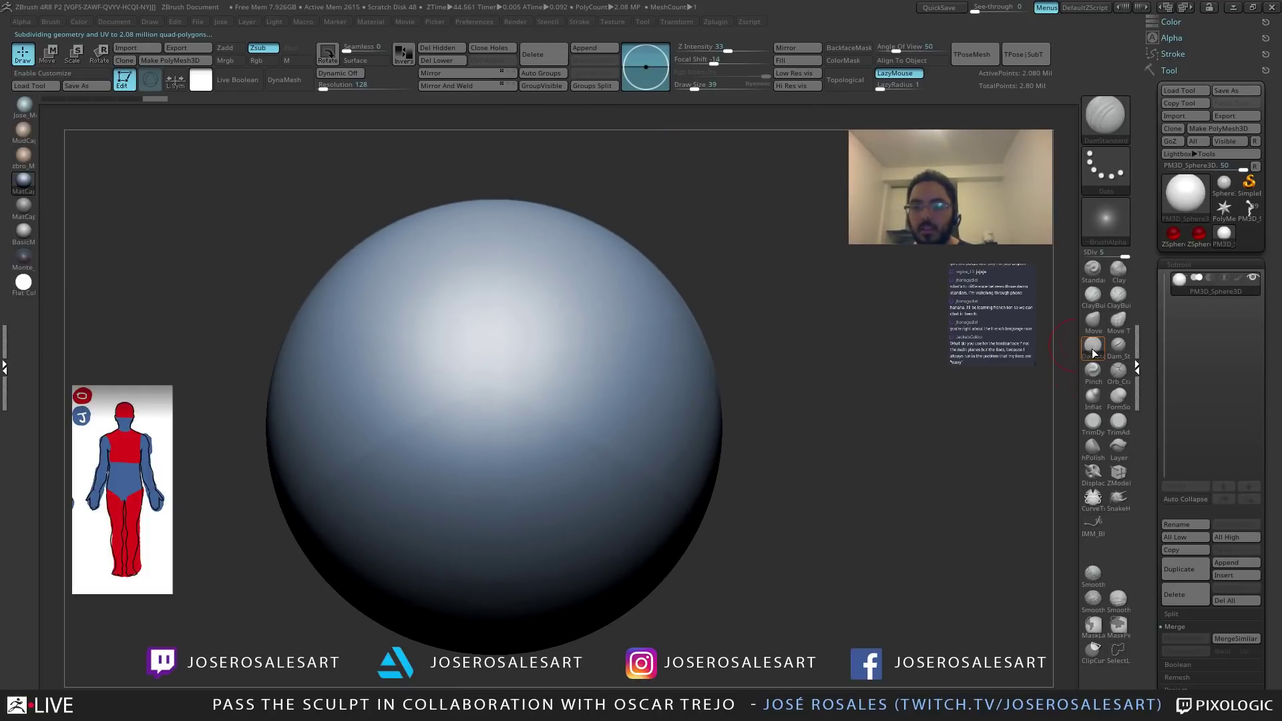
# Carve two long wavy grooves across the sphere with DamStandard, using draw sizes 58 and 77.
pyautogui.press('s')
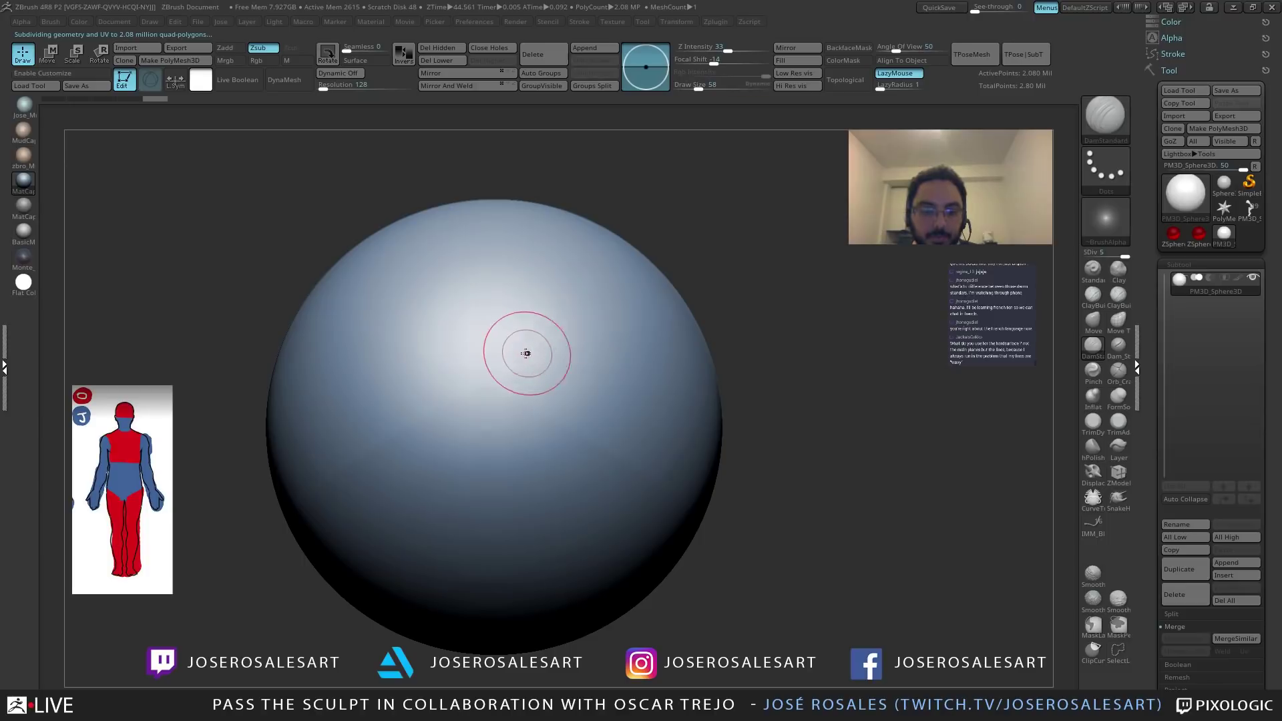
pyautogui.moveTo(525, 353); pyautogui.dragTo(531, 353)
pyautogui.moveTo(567, 255)
pyautogui.mouseDown()
pyautogui.moveTo(563, 286)
pyautogui.moveTo(509, 360)
pyautogui.moveTo(502, 415)
pyautogui.mouseUp()
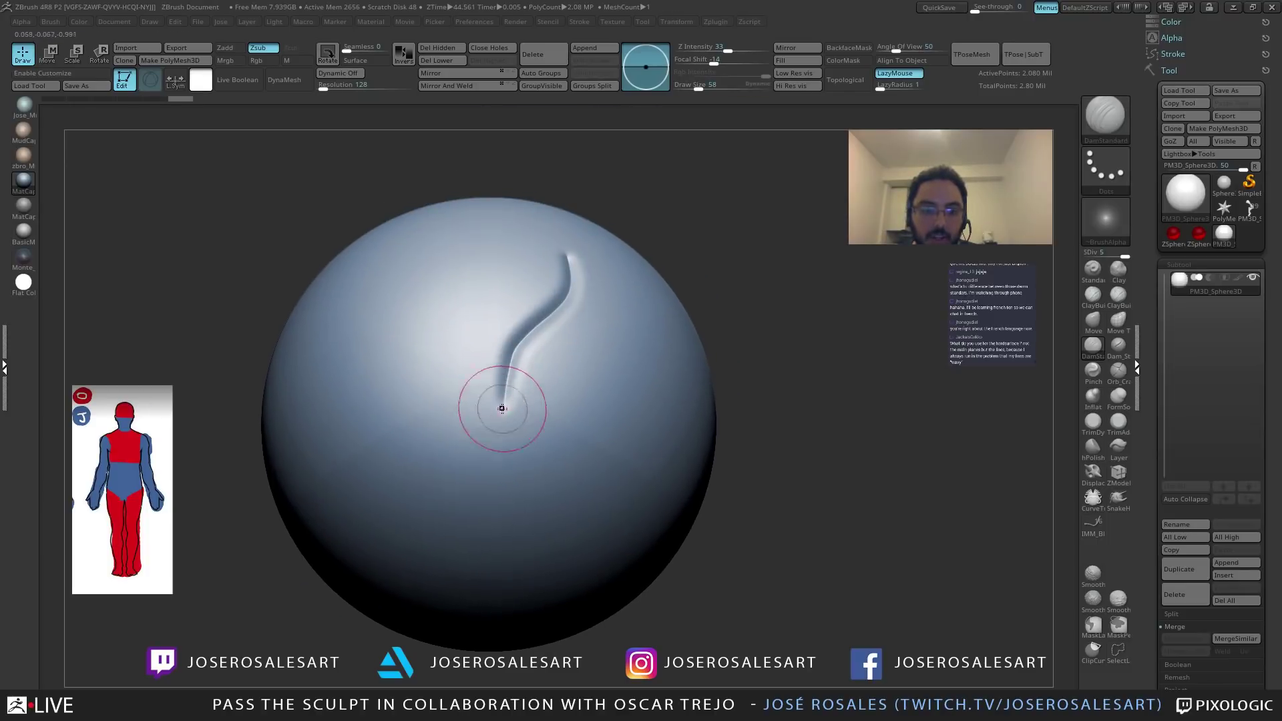
pyautogui.moveTo(538, 317); pyautogui.dragTo(498, 410)
pyautogui.moveTo(543, 321)
pyautogui.keyDown('ctrl'); pyautogui.mouseDown(button='right')
pyautogui.moveTo(605, 286)
pyautogui.moveTo(570, 271)
pyautogui.moveTo(582, 287)
pyautogui.moveTo(561, 294)
pyautogui.moveTo(567, 328)
pyautogui.mouseUp(button='right'); pyautogui.keyUp('ctrl')
pyautogui.moveTo(592, 281)
pyautogui.mouseDown(button='right')
pyautogui.moveTo(603, 266)
pyautogui.moveTo(593, 252)
pyautogui.moveTo(567, 257)
pyautogui.moveTo(558, 300)
pyautogui.mouseUp(button='right')
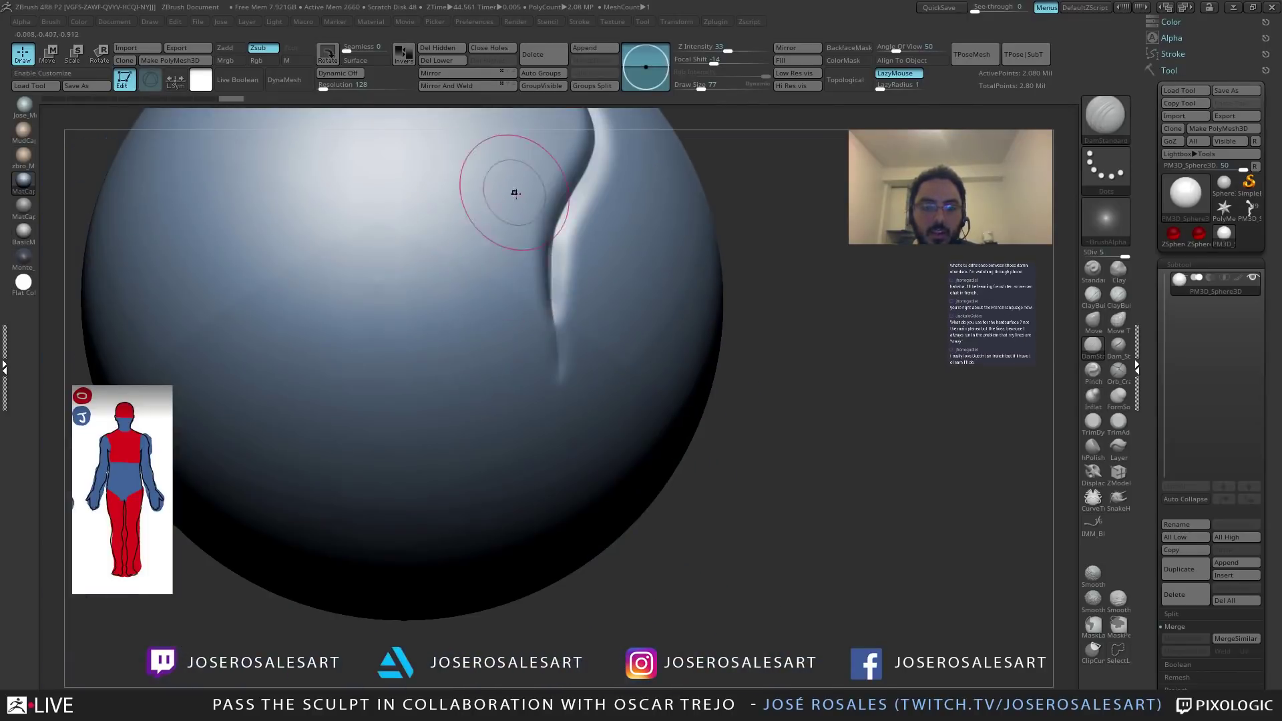
pyautogui.keyDown('alt'); pyautogui.moveTo(512, 181); pyautogui.dragTo(522, 328, button='right'); pyautogui.keyUp('alt')
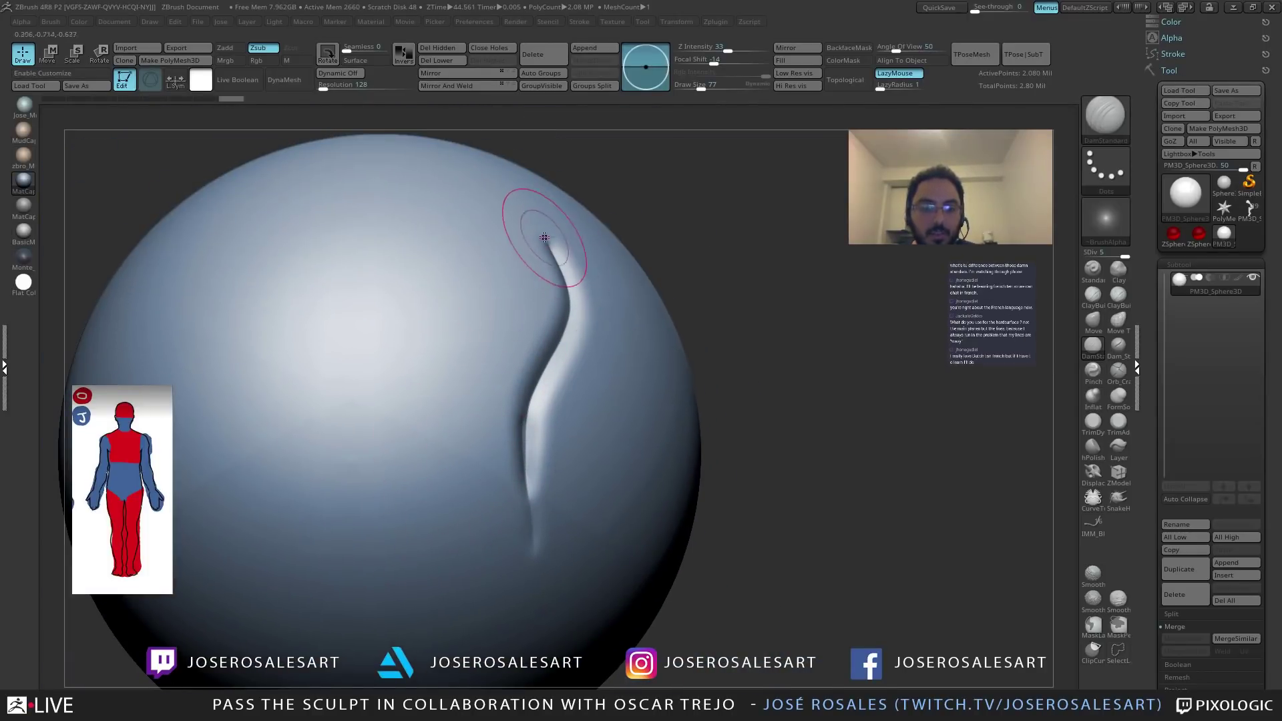
pyautogui.moveTo(397, 502)
pyautogui.mouseDown()
pyautogui.moveTo(459, 294)
pyautogui.moveTo(446, 221)
pyautogui.mouseUp()
pyautogui.moveTo(446, 220)
pyautogui.mouseDown(button='right')
pyautogui.moveTo(470, 323)
pyautogui.moveTo(457, 434)
pyautogui.mouseUp(button='right')
# Carve a shorter S-shaped groove beside the other two on the sphere and deepen it with repeated DamStandard strokes.
pyautogui.press('[')
pyautogui.keyDown('alt'); pyautogui.moveTo(315, 366); pyautogui.dragTo(357, 371, button='right'); pyautogui.keyUp('alt')
pyautogui.press(']')
pyautogui.moveTo(401, 272); pyautogui.dragTo(361, 325)
pyautogui.moveTo(356, 413)
pyautogui.mouseDown()
pyautogui.moveTo(329, 449)
pyautogui.moveTo(385, 352)
pyautogui.moveTo(383, 300)
pyautogui.moveTo(371, 317)
pyautogui.moveTo(382, 298)
pyautogui.mouseUp()
pyautogui.moveTo(371, 326); pyautogui.dragTo(386, 300)
pyautogui.press('s')
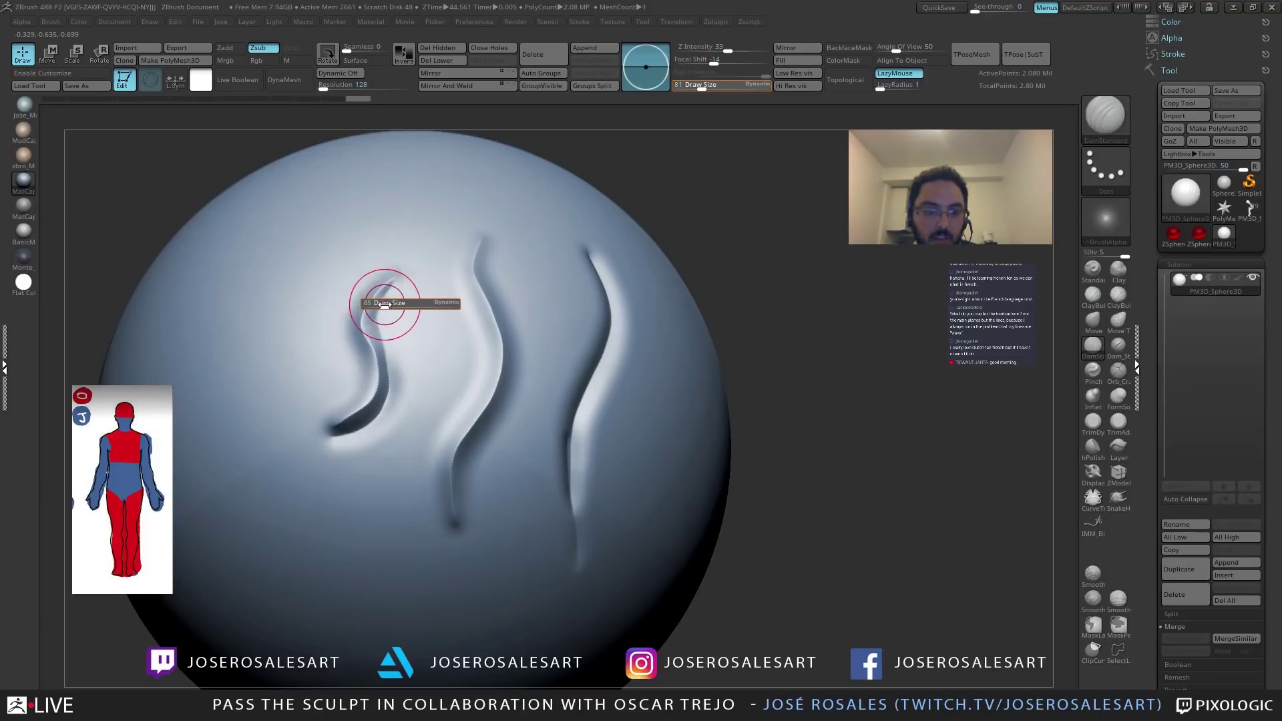
pyautogui.moveTo(385, 300); pyautogui.dragTo(370, 298, button='right')
pyautogui.moveTo(382, 271)
pyautogui.mouseDown()
pyautogui.moveTo(360, 329)
pyautogui.moveTo(374, 378)
pyautogui.moveTo(341, 437)
pyautogui.mouseUp()
pyautogui.moveTo(407, 452); pyautogui.dragTo(362, 435, button='right')
pyautogui.moveTo(402, 306); pyautogui.dragTo(407, 404, button='right')
pyautogui.moveTo(405, 406); pyautogui.dragTo(392, 307)
pyautogui.keyDown('ctrl'); pyautogui.moveTo(493, 234); pyautogui.dragTo(465, 307, button='right'); pyautogui.keyUp('ctrl')
# Switch to the custom Dam_Standard brush at size 48 and carve fine parallel lines beside the short groove's lower end.
pyautogui.click(1118, 349)
pyautogui.moveTo(400, 354); pyautogui.dragTo(1065, 226, button='right')
pyautogui.keyDown('alt'); pyautogui.moveTo(454, 308); pyautogui.dragTo(755, 280, button='right'); pyautogui.keyUp('alt')
pyautogui.keyDown('ctrl'); pyautogui.moveTo(551, 341); pyautogui.dragTo(622, 337, button='right'); pyautogui.keyUp('ctrl')
pyautogui.press('s')
pyautogui.moveTo(622, 337); pyautogui.dragTo(587, 369)
pyautogui.moveTo(657, 323); pyautogui.dragTo(603, 369)
pyautogui.moveTo(637, 354)
pyautogui.mouseDown(button='right')
pyautogui.moveTo(621, 341)
pyautogui.moveTo(655, 394)
pyautogui.moveTo(644, 375)
pyautogui.mouseUp(button='right')
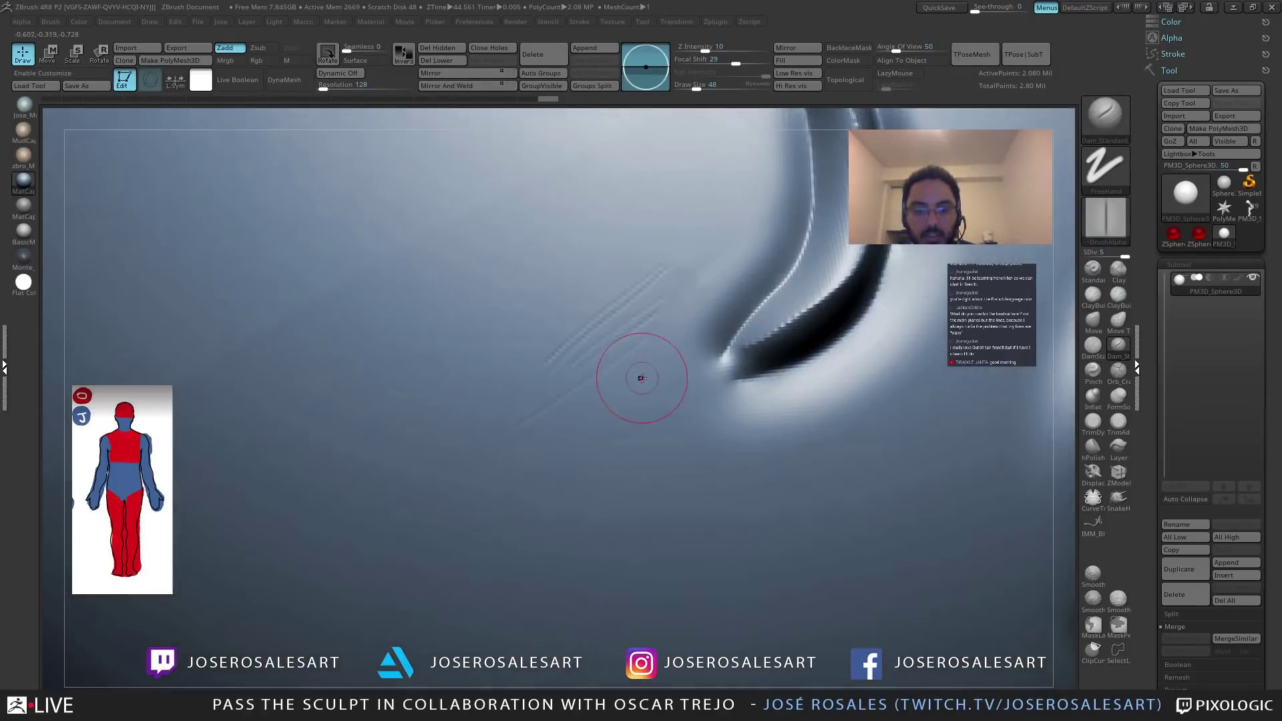
# Subdivide the sphere to level 6 and carve thin wrinkles running into the short groove's lower end at size 26.
pyautogui.press('ctrl')
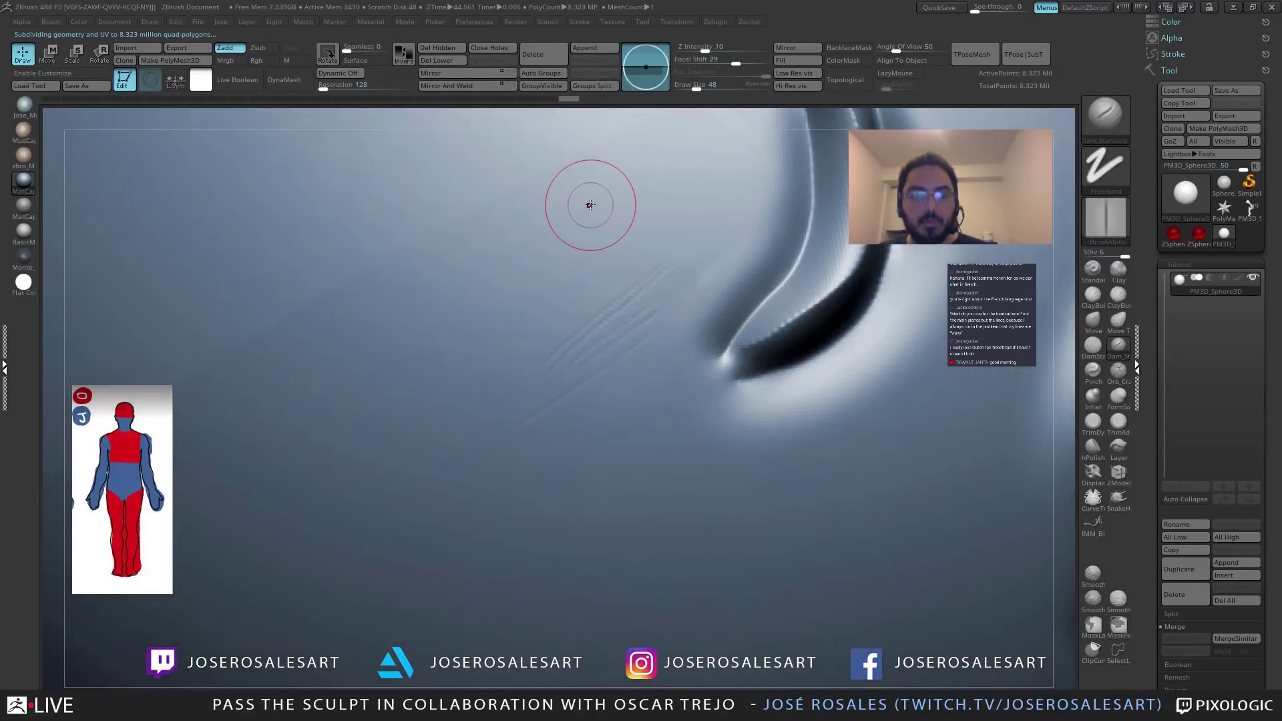
pyautogui.press('s')
pyautogui.moveTo(544, 351); pyautogui.dragTo(543, 352)
pyautogui.press('s')
pyautogui.moveTo(615, 287); pyautogui.dragTo(558, 324)
pyautogui.moveTo(556, 321)
pyautogui.mouseDown(button='right')
pyautogui.moveTo(523, 298)
pyautogui.moveTo(612, 332)
pyautogui.mouseUp(button='right')
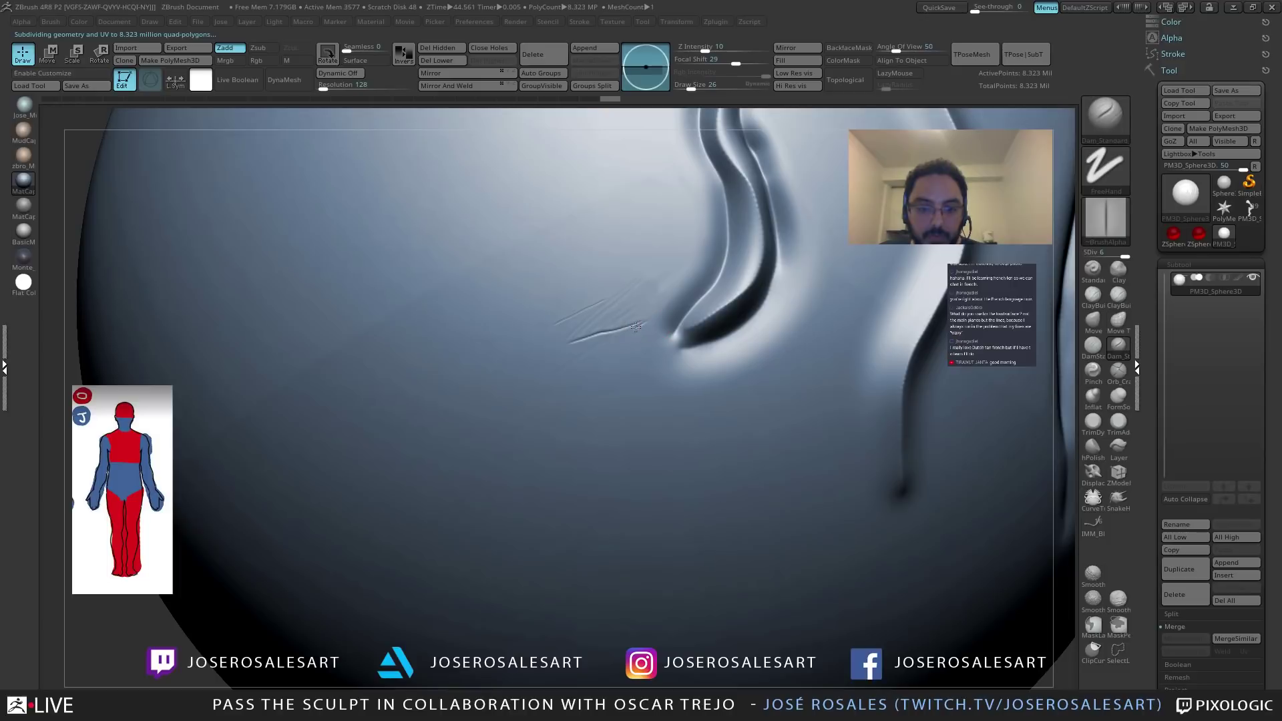
pyautogui.moveTo(645, 338); pyautogui.dragTo(605, 346)
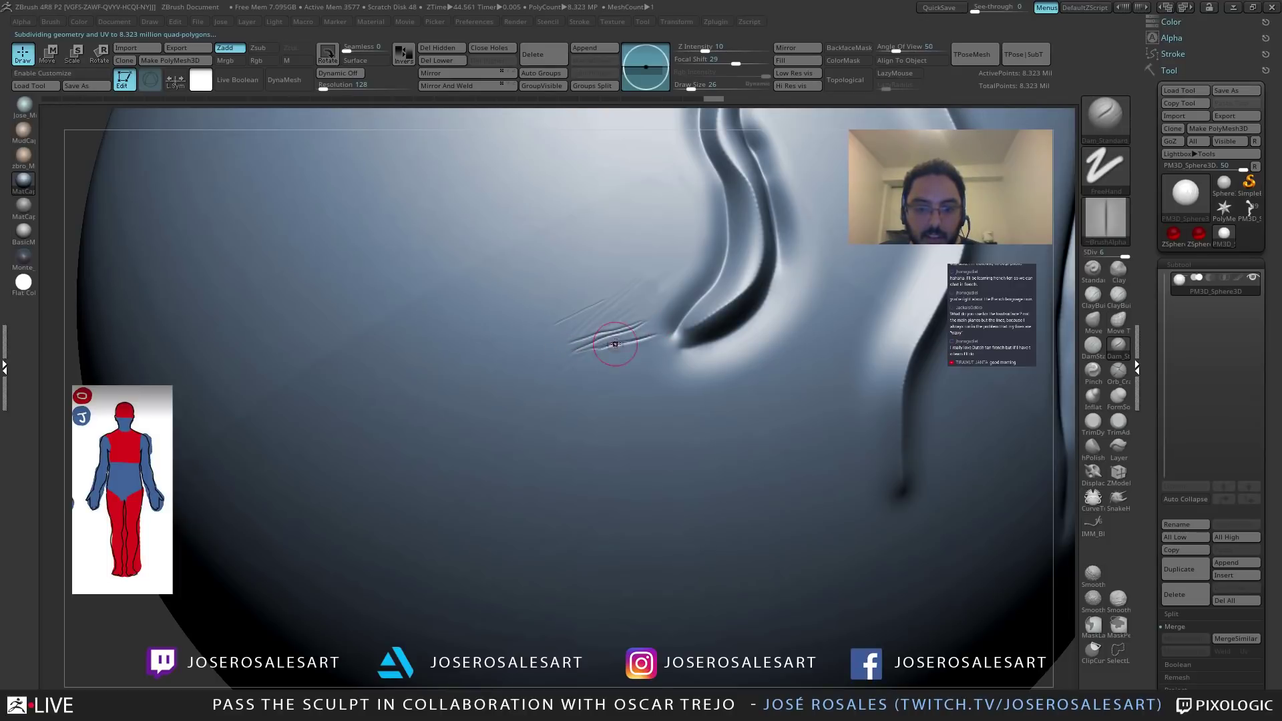
pyautogui.moveTo(675, 322); pyautogui.dragTo(678, 320)
pyautogui.moveTo(687, 352)
pyautogui.mouseDown(button='right')
pyautogui.moveTo(648, 348)
pyautogui.moveTo(658, 361)
pyautogui.mouseUp(button='right')
pyautogui.moveTo(620, 366); pyautogui.dragTo(644, 359)
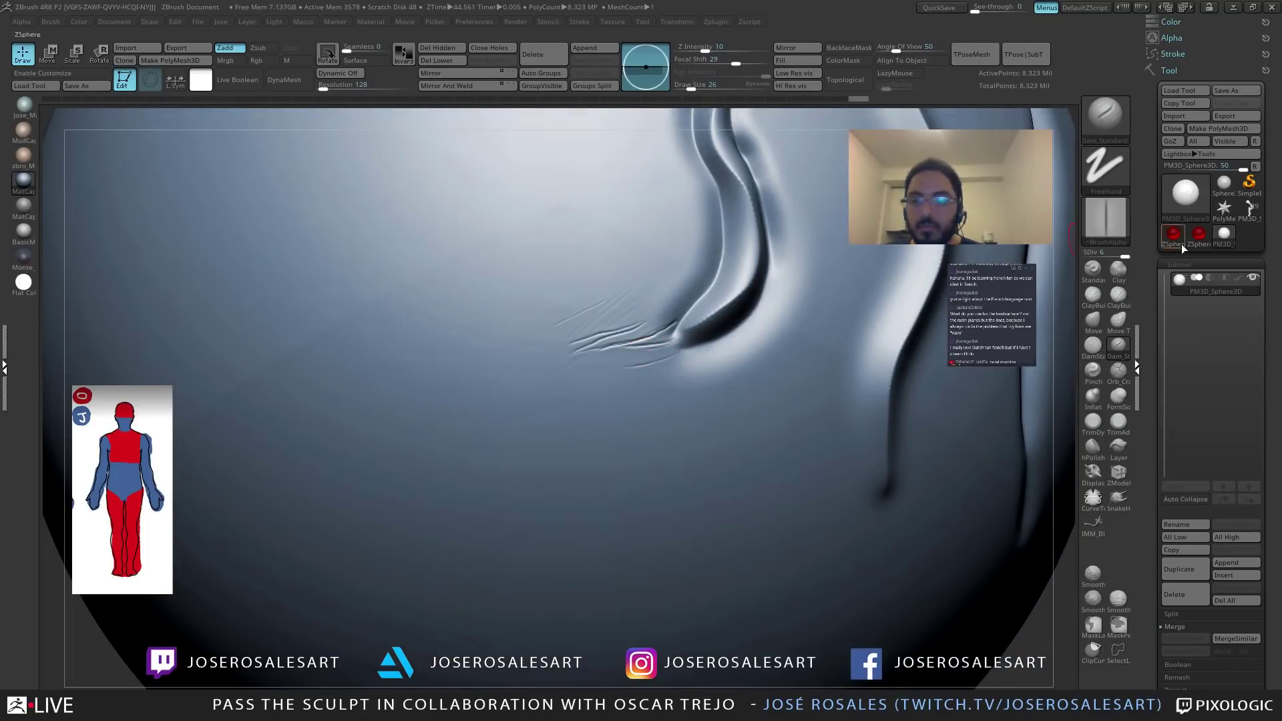
# Switch back to the leg sculpt and examine its shin plate and joints from the front and side.
pyautogui.click(1247, 209)
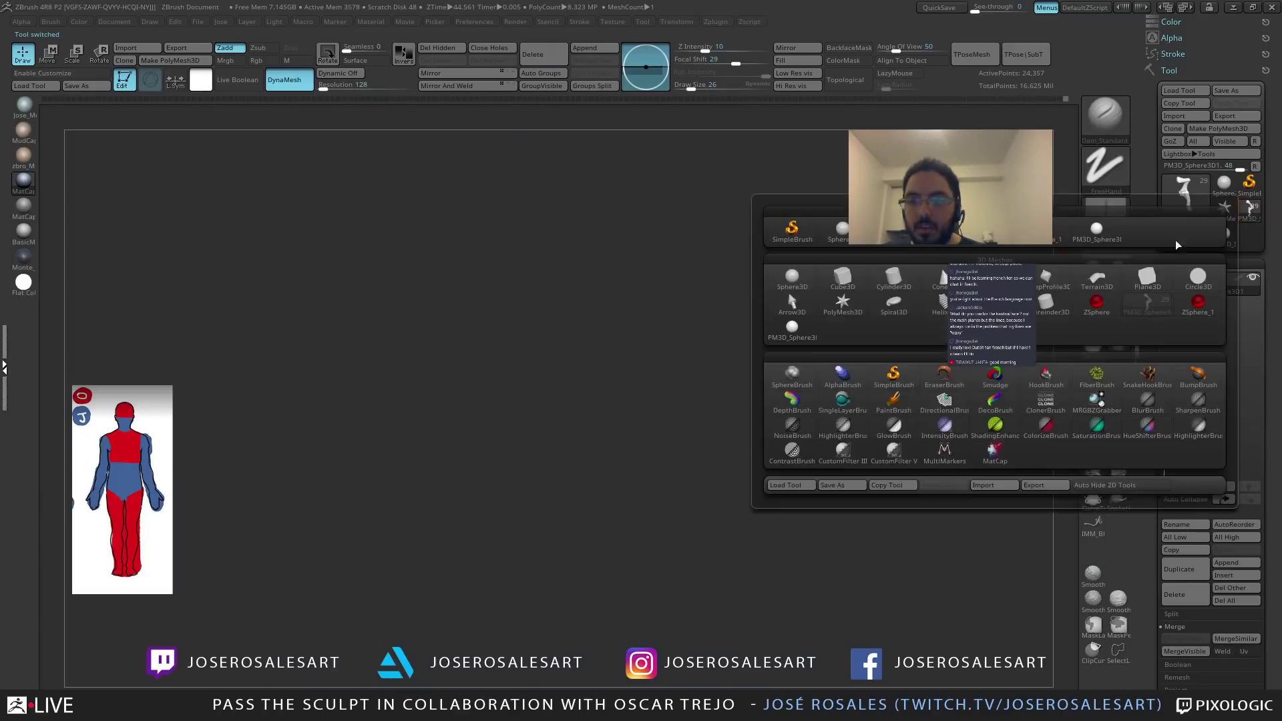
pyautogui.keyDown('ctrl'); pyautogui.moveTo(646, 385); pyautogui.dragTo(768, 447, button='right'); pyautogui.keyUp('ctrl')
pyautogui.moveTo(698, 346); pyautogui.dragTo(594, 433, button='right')
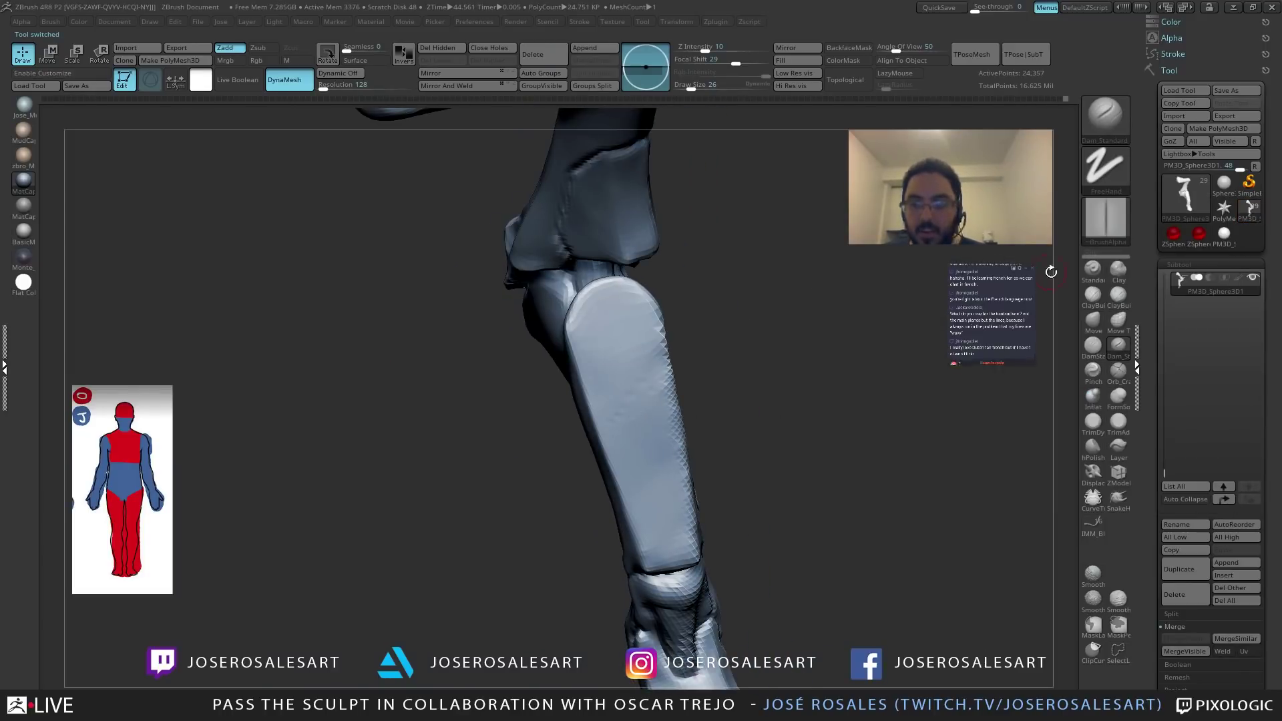
pyautogui.moveTo(493, 377); pyautogui.dragTo(439, 355, button='right')
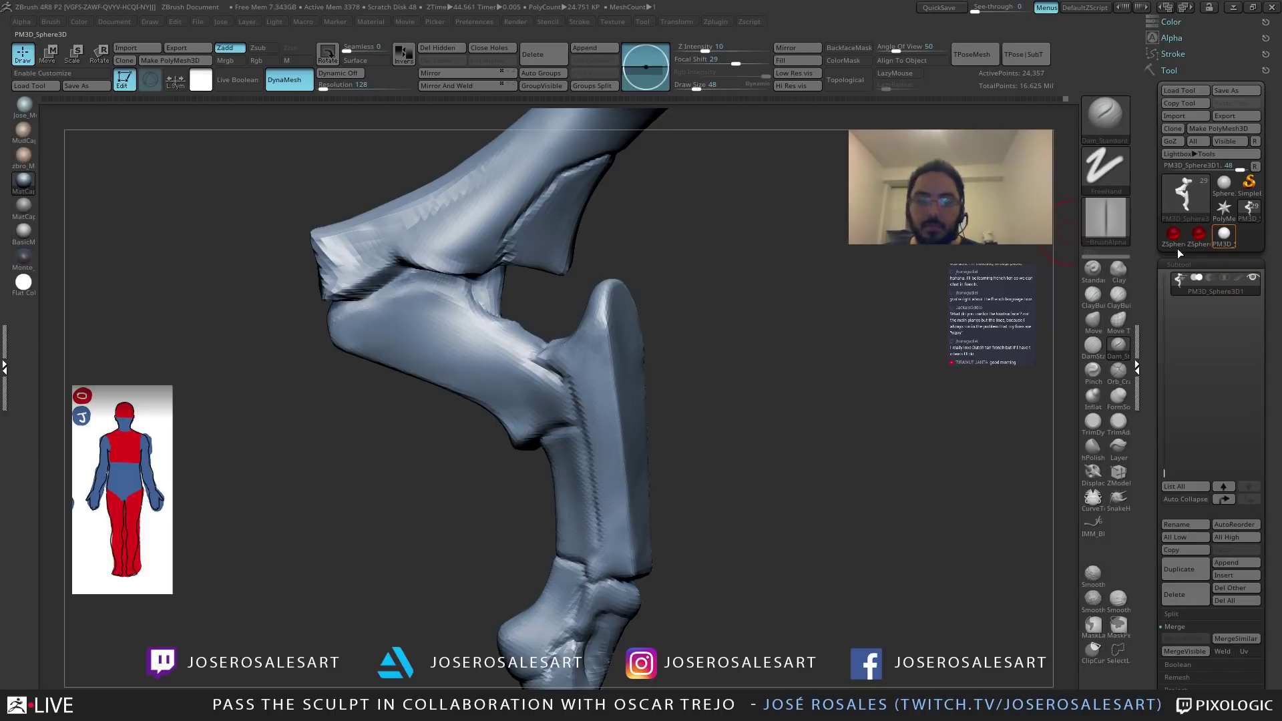
# Return to the demo sphere and carve deeper, crossing wrinkles beside the short groove at sizes 48 and 21.
pyautogui.press('f')
pyautogui.moveTo(570, 392)
pyautogui.mouseDown(button='right')
pyautogui.moveTo(507, 413)
pyautogui.moveTo(567, 387)
pyautogui.moveTo(627, 451)
pyautogui.mouseUp(button='right')
pyautogui.moveTo(529, 485); pyautogui.dragTo(448, 531)
pyautogui.moveTo(527, 487); pyautogui.dragTo(446, 532)
pyautogui.moveTo(531, 482); pyautogui.dragTo(442, 531)
pyautogui.moveTo(532, 478)
pyautogui.mouseDown()
pyautogui.moveTo(427, 542)
pyautogui.moveTo(438, 515)
pyautogui.moveTo(427, 525)
pyautogui.mouseUp()
pyautogui.moveTo(460, 487); pyautogui.dragTo(493, 478, button='right')
pyautogui.moveTo(498, 459); pyautogui.dragTo(392, 532)
pyautogui.moveTo(499, 459); pyautogui.dragTo(482, 498, button='right')
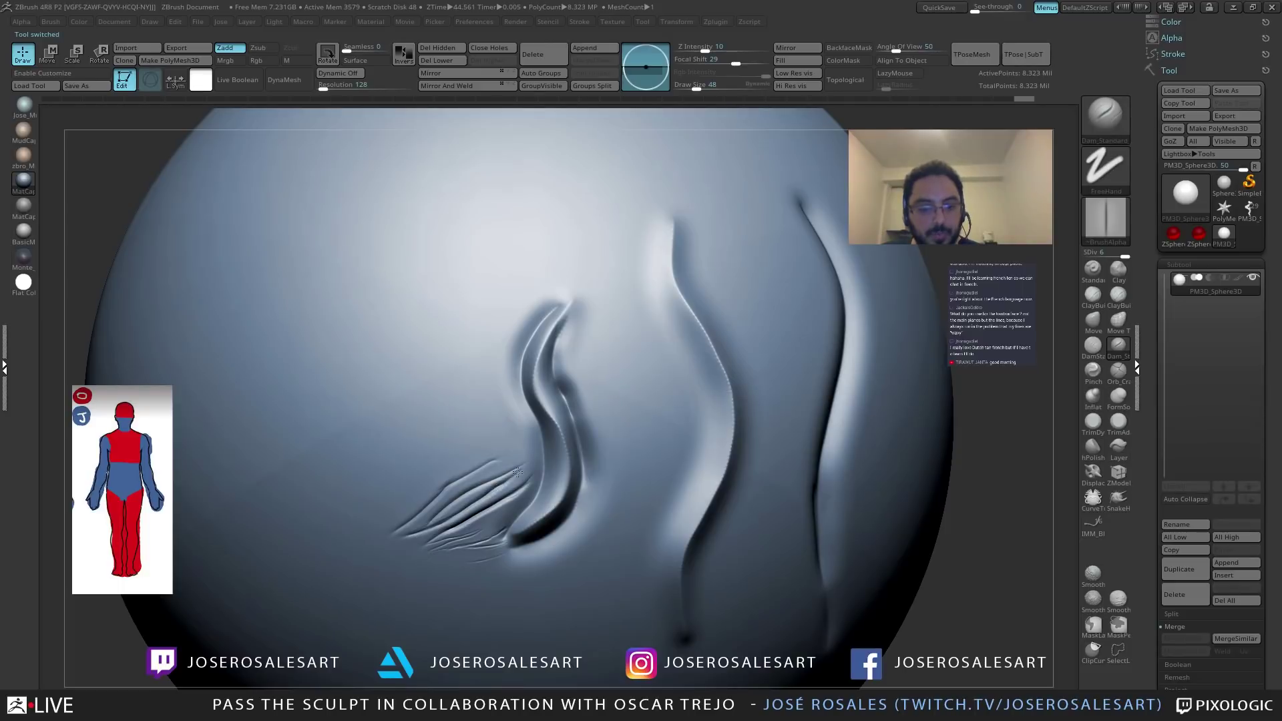
pyautogui.press('s')
pyautogui.moveTo(528, 461)
pyautogui.mouseDown()
pyautogui.moveTo(537, 455)
pyautogui.moveTo(506, 461)
pyautogui.moveTo(544, 429)
pyautogui.moveTo(543, 443)
pyautogui.moveTo(442, 455)
pyautogui.mouseUp()
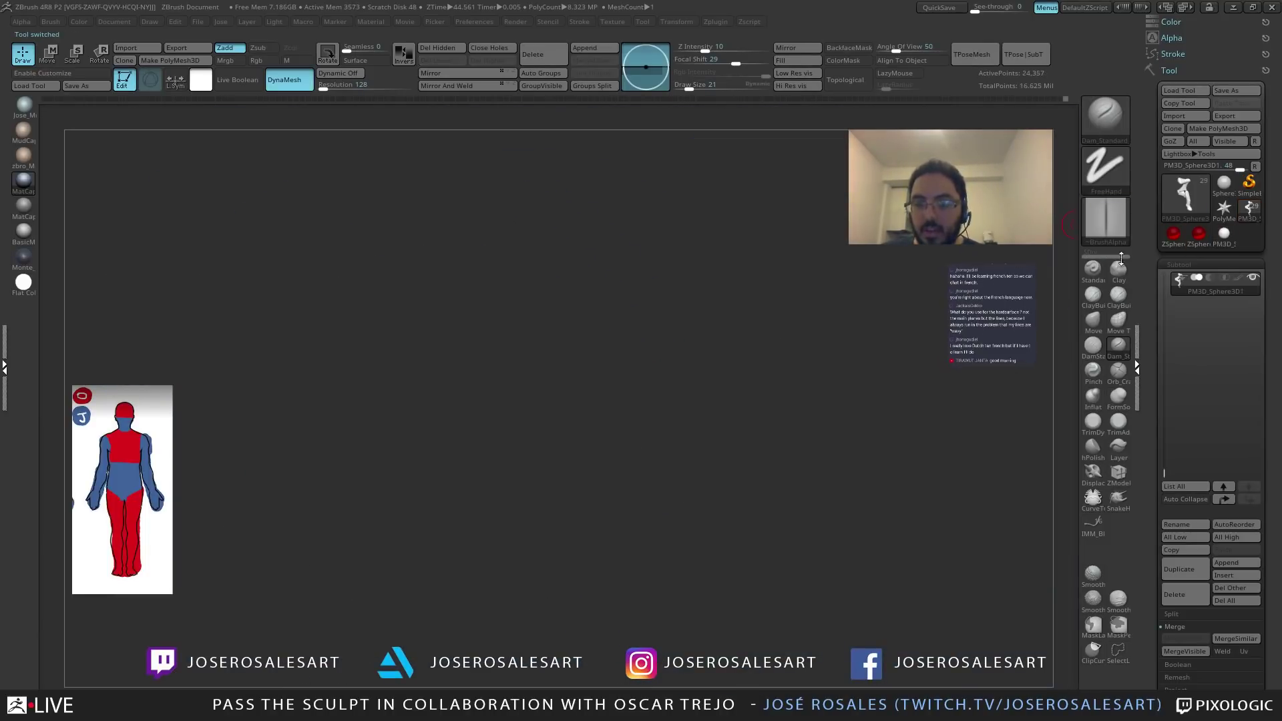
# Switch back to the leg sculpt, turn it to its side and set the brush size to 42.
pyautogui.moveTo(578, 509)
pyautogui.mouseDown()
pyautogui.moveTo(591, 490)
pyautogui.moveTo(463, 502)
pyautogui.moveTo(638, 526)
pyautogui.moveTo(626, 559)
pyautogui.mouseUp()
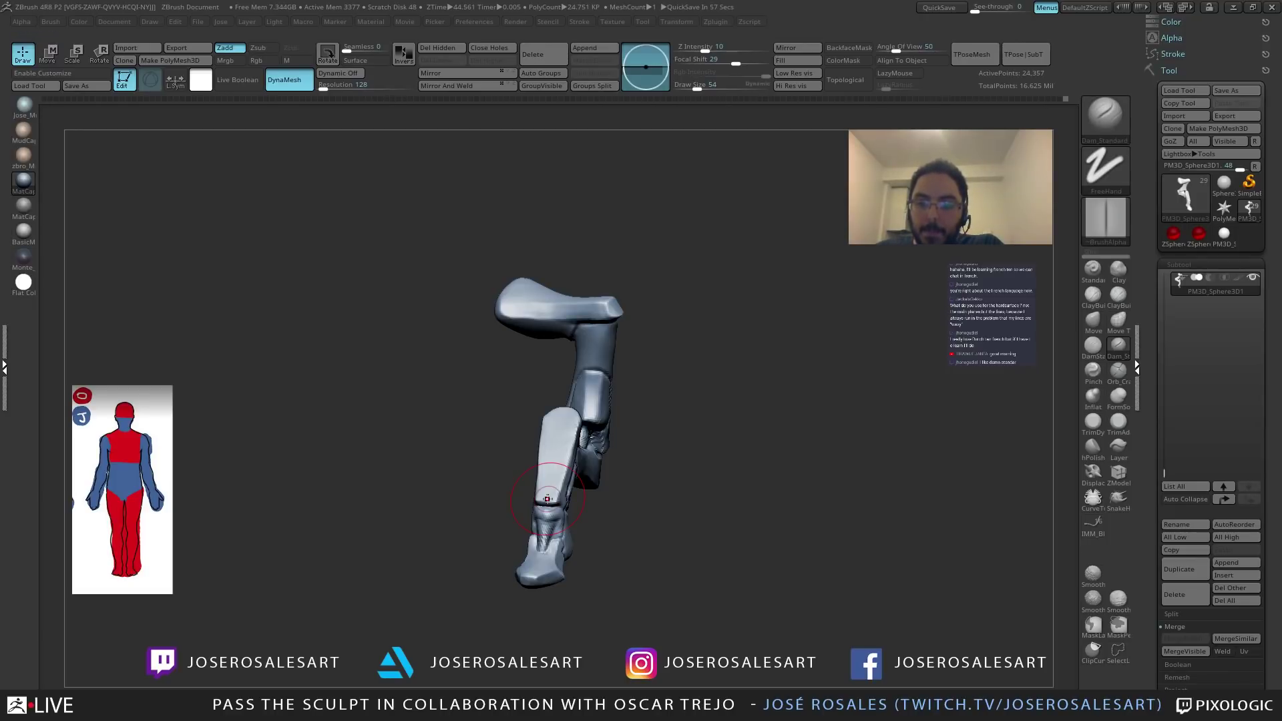
pyautogui.moveTo(548, 498)
pyautogui.mouseDown()
pyautogui.moveTo(623, 452)
pyautogui.moveTo(589, 482)
pyautogui.moveTo(604, 495)
pyautogui.moveTo(581, 464)
pyautogui.moveTo(325, 482)
pyautogui.mouseUp()
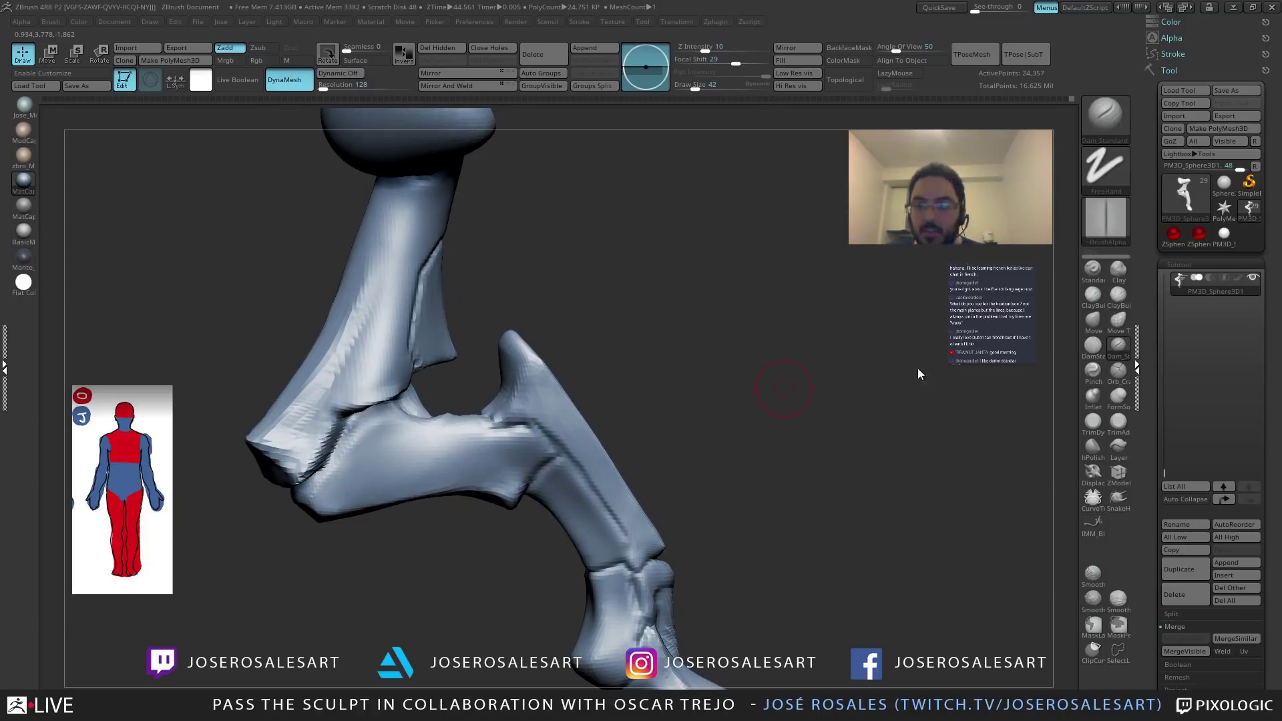
# Try carving a long groove along the horizontal leg segment with the DamStandard brush.
pyautogui.press('d')
pyautogui.moveTo(339, 492); pyautogui.dragTo(497, 434)
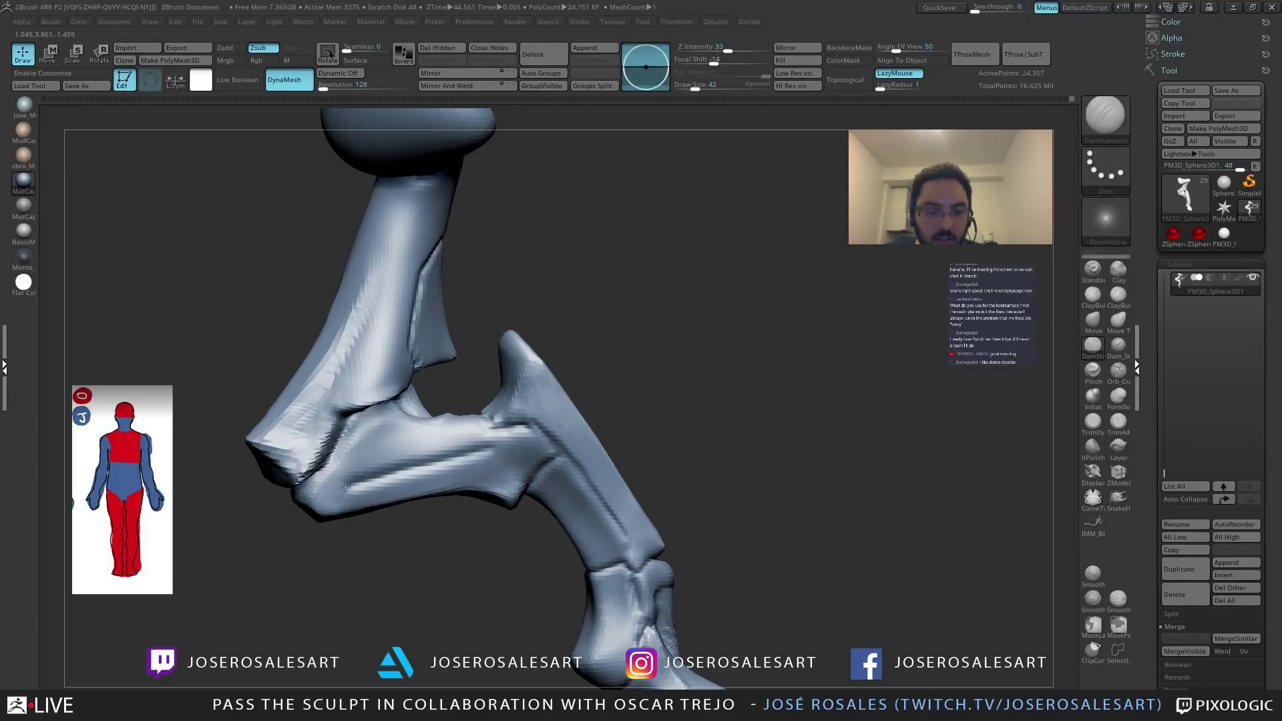
pyautogui.moveTo(350, 487)
pyautogui.keyDown('shift'); pyautogui.mouseDown()
pyautogui.moveTo(498, 434)
pyautogui.moveTo(387, 347)
pyautogui.mouseUp(); pyautogui.keyUp('shift')
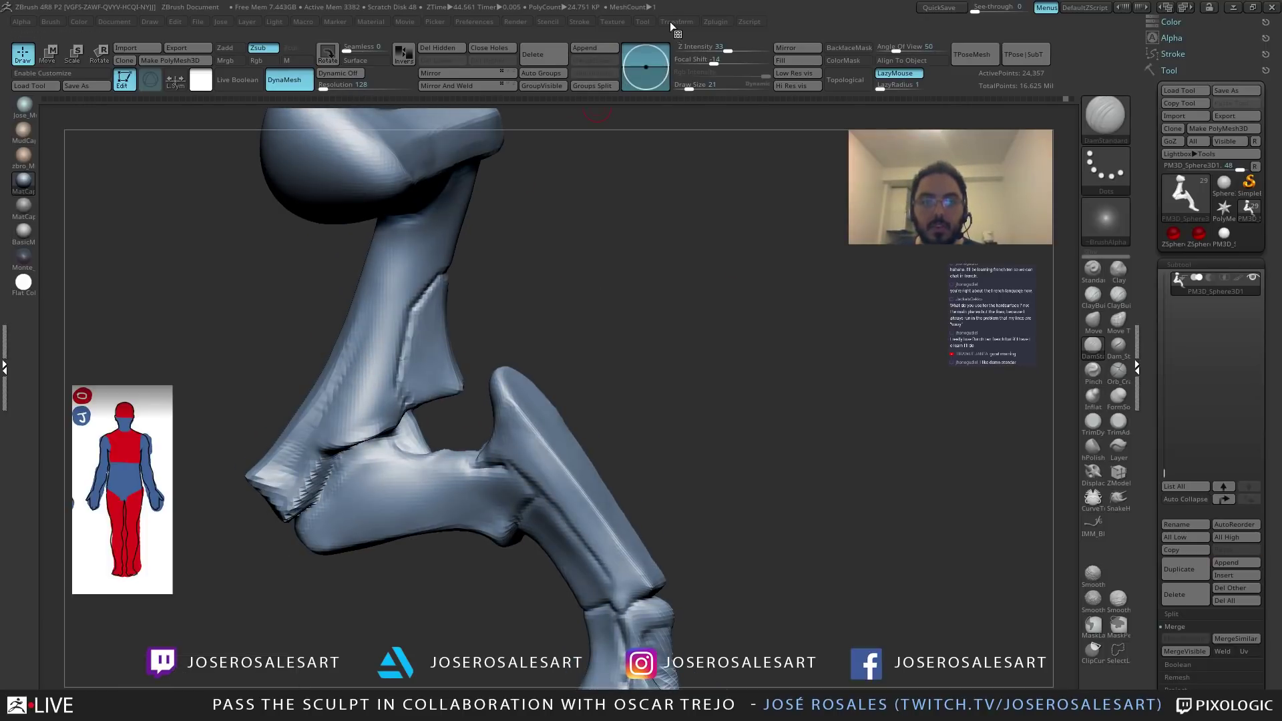
# Set the brush's LazyRadius to 30, try a stroke on the horizontal segment and undo that stroke.
pyautogui.click(579, 22)
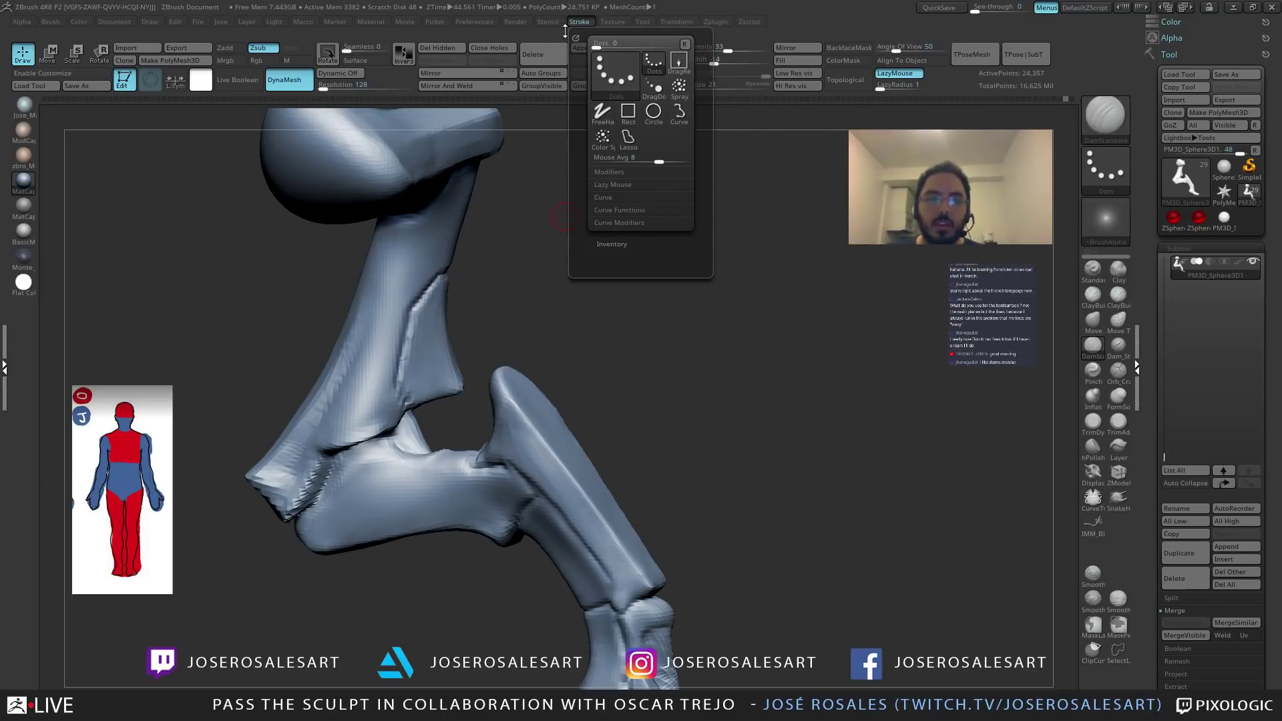
pyautogui.click(610, 185)
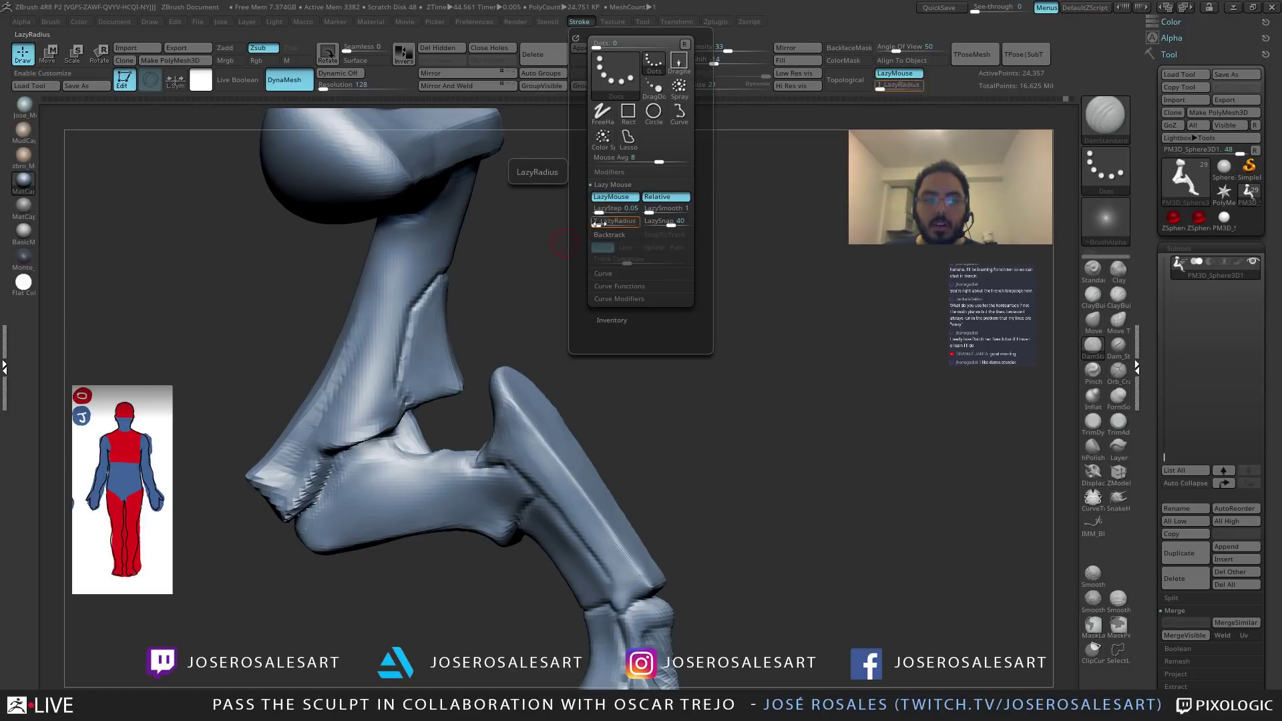
pyautogui.moveTo(610, 224); pyautogui.dragTo(593, 224)
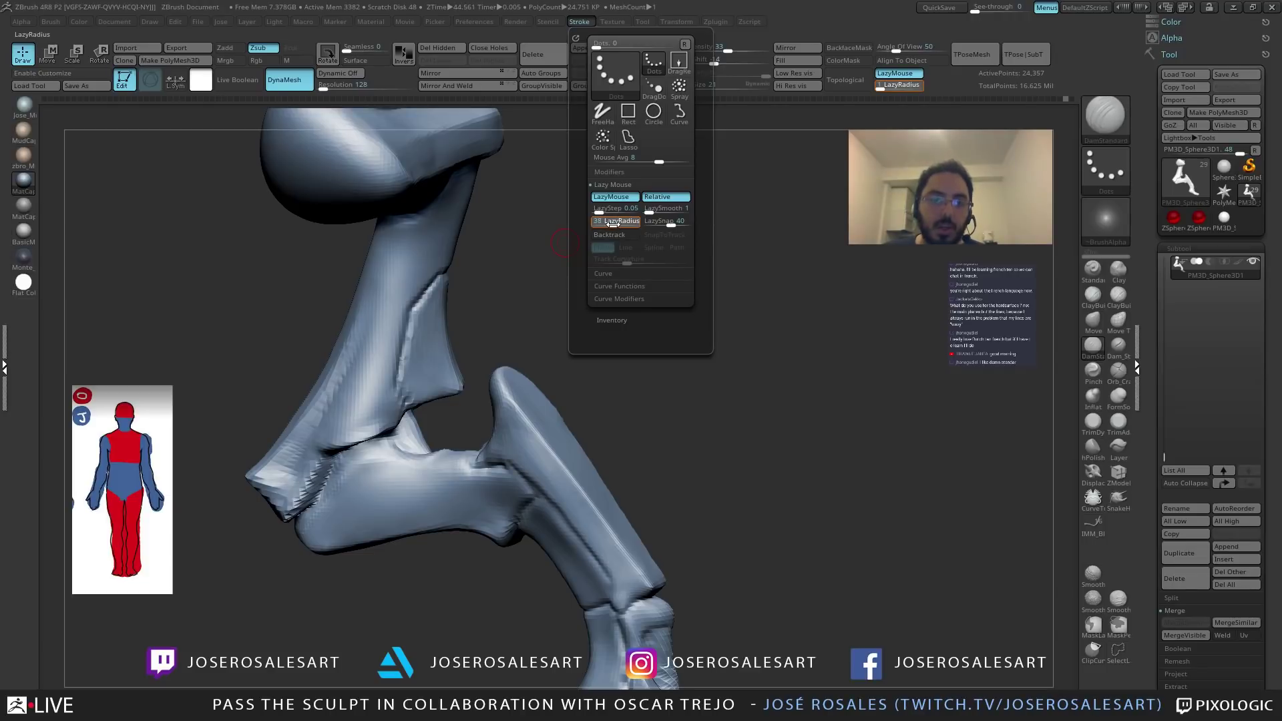
pyautogui.moveTo(355, 520)
pyautogui.mouseDown()
pyautogui.moveTo(447, 507)
pyautogui.moveTo(406, 501)
pyautogui.mouseUp()
pyautogui.hotkey('ctrl', 'z')
# Examine the leg from several sides and compare it with the whole creature from the front.
pyautogui.moveTo(753, 346); pyautogui.dragTo(602, 439)
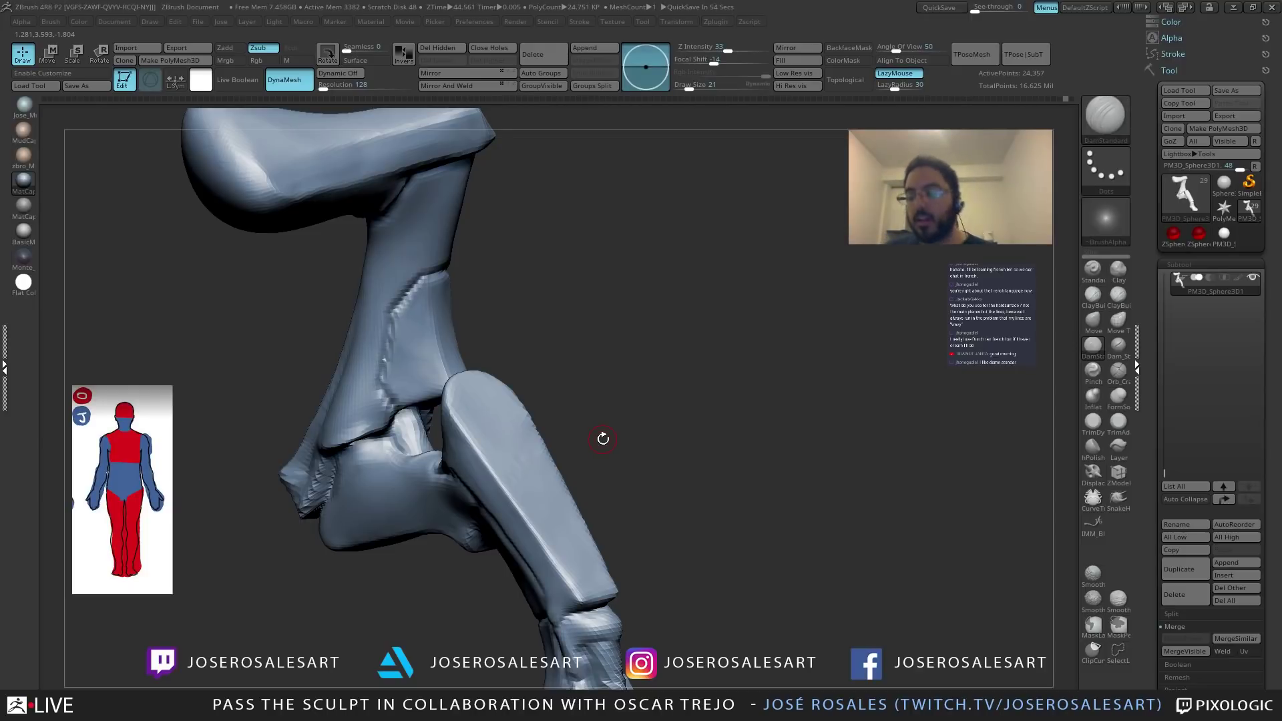
pyautogui.press('f')
pyautogui.moveTo(340, 428)
pyautogui.mouseDown()
pyautogui.moveTo(400, 388)
pyautogui.moveTo(501, 372)
pyautogui.moveTo(397, 407)
pyautogui.moveTo(603, 342)
pyautogui.moveTo(568, 348)
pyautogui.moveTo(604, 281)
pyautogui.mouseUp()
pyautogui.hotkey('shift', 's')
pyautogui.moveTo(641, 347)
pyautogui.mouseDown()
pyautogui.moveTo(507, 372)
pyautogui.moveTo(574, 365)
pyautogui.moveTo(608, 395)
pyautogui.moveTo(692, 263)
pyautogui.mouseUp()
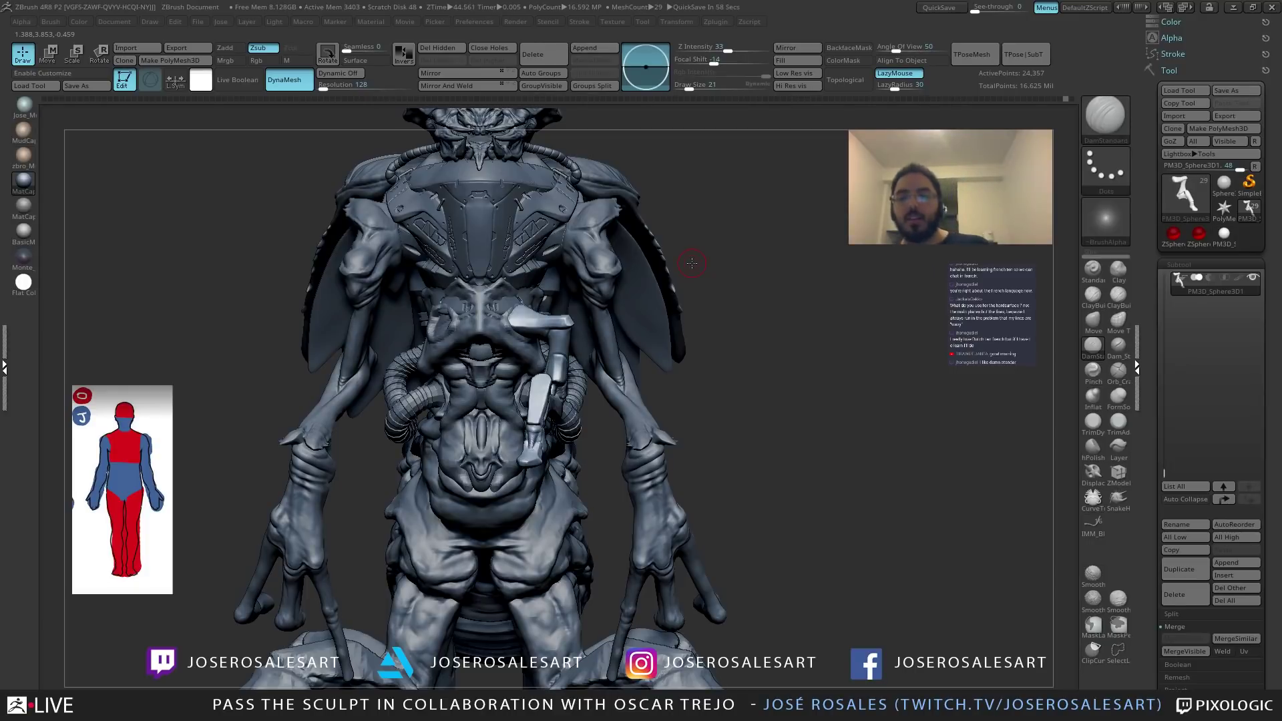
pyautogui.hotkey('shift', 's')
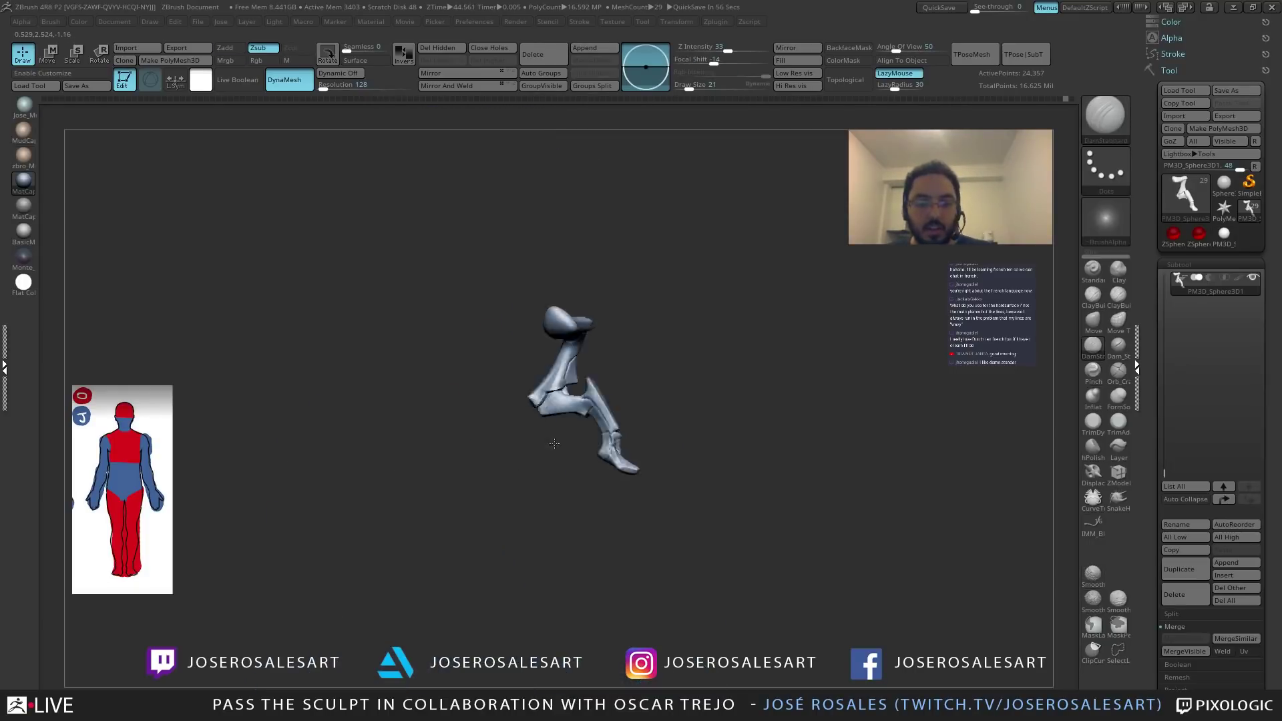
# Smooth the shin plate's front face and nudge its outer edge with the Snake Hook brush at size 65.
pyautogui.press('f')
pyautogui.press('s')
pyautogui.moveTo(667, 402); pyautogui.dragTo(613, 424)
pyautogui.keyDown('alt'); pyautogui.moveTo(467, 374); pyautogui.dragTo(523, 414); pyautogui.keyUp('alt')
pyautogui.moveTo(441, 409); pyautogui.dragTo(519, 408)
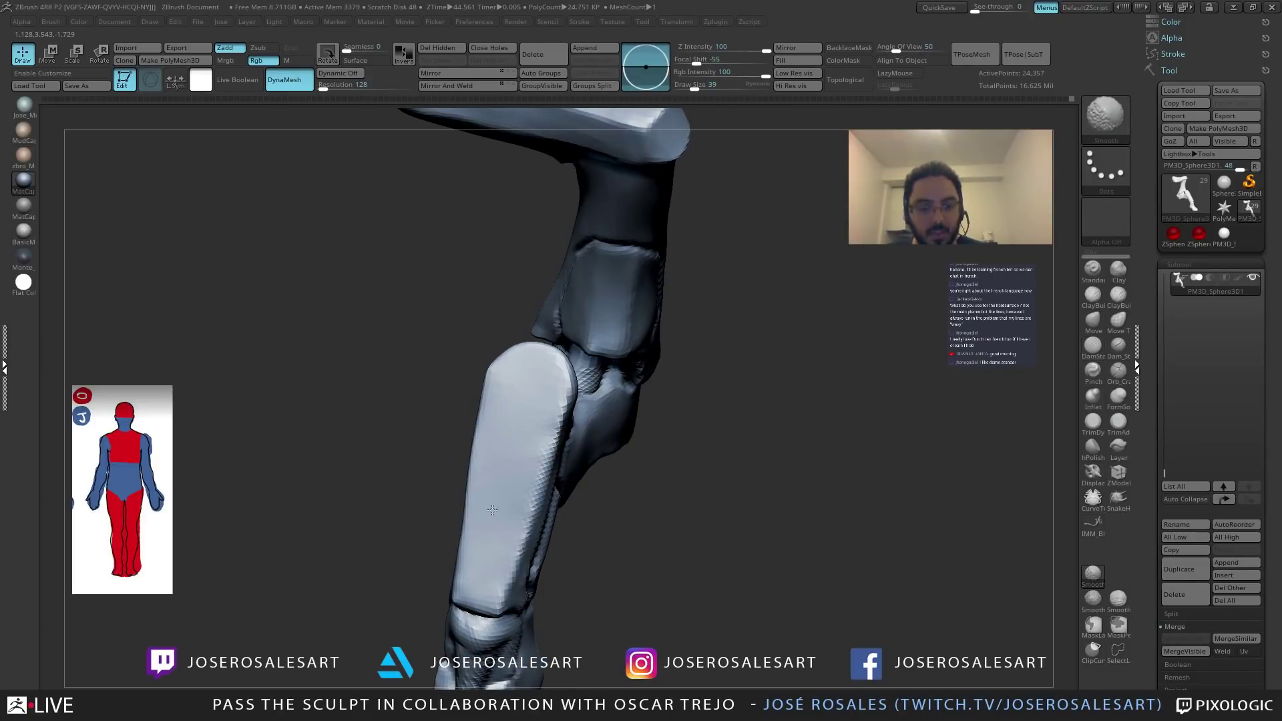
pyautogui.keyDown('shift'); pyautogui.moveTo(487, 527); pyautogui.dragTo(500, 457); pyautogui.keyUp('shift')
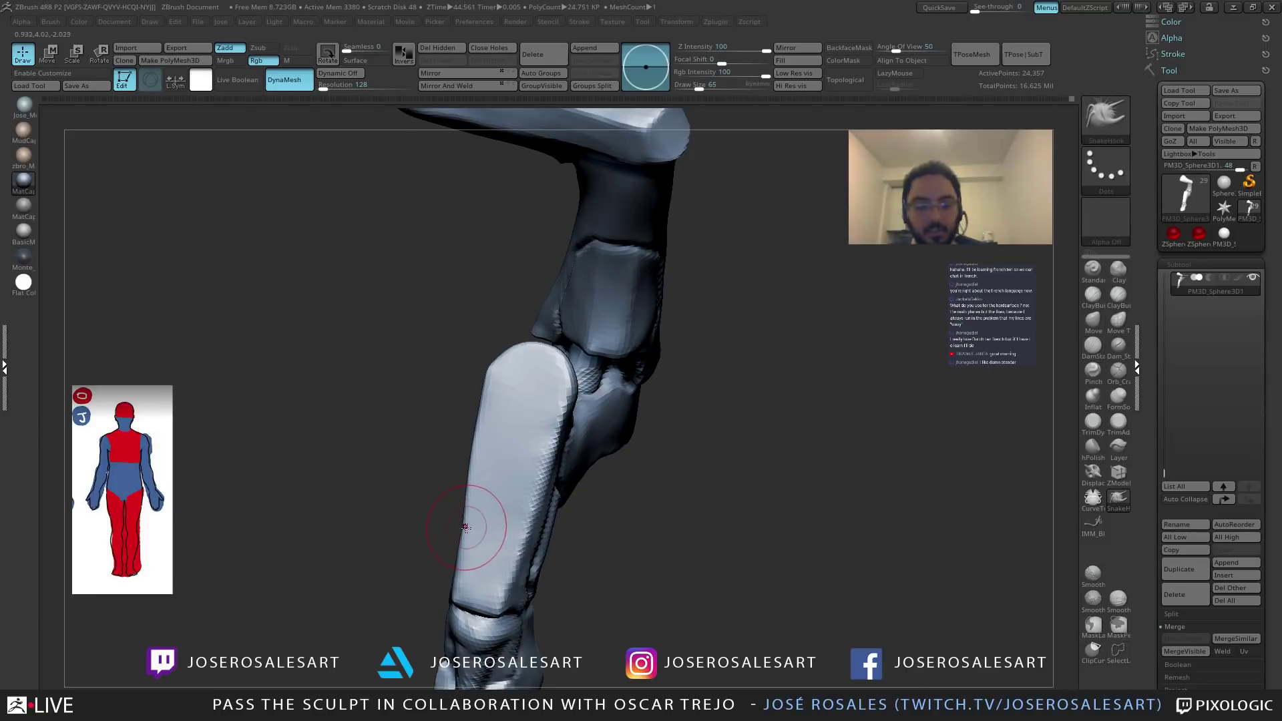
pyautogui.moveTo(469, 527)
pyautogui.mouseDown()
pyautogui.moveTo(450, 501)
pyautogui.moveTo(481, 452)
pyautogui.moveTo(404, 422)
pyautogui.mouseUp()
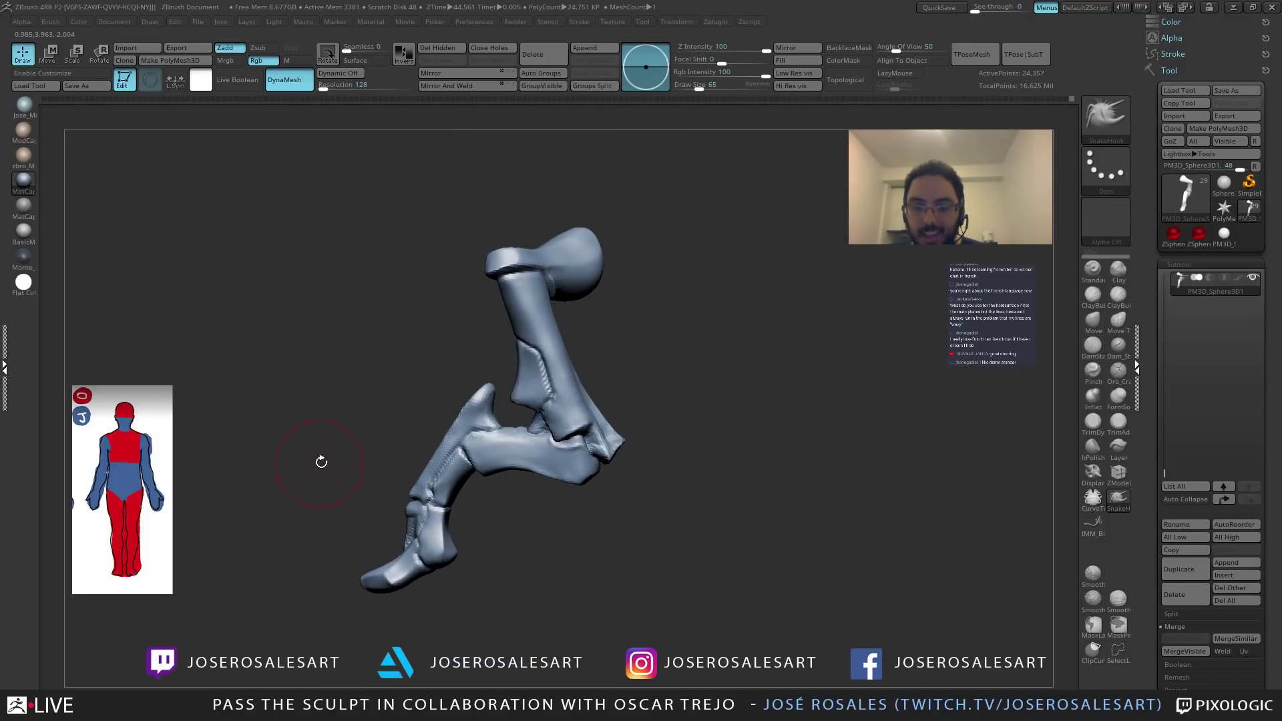
# Reshape the rear end of the horizontal leg segment with the Snake Hook brush at size 86 and smooth it.
pyautogui.moveTo(450, 458)
pyautogui.mouseDown(button='right')
pyautogui.moveTo(481, 437)
pyautogui.moveTo(441, 454)
pyautogui.moveTo(449, 466)
pyautogui.moveTo(465, 453)
pyautogui.moveTo(455, 493)
pyautogui.mouseUp(button='right')
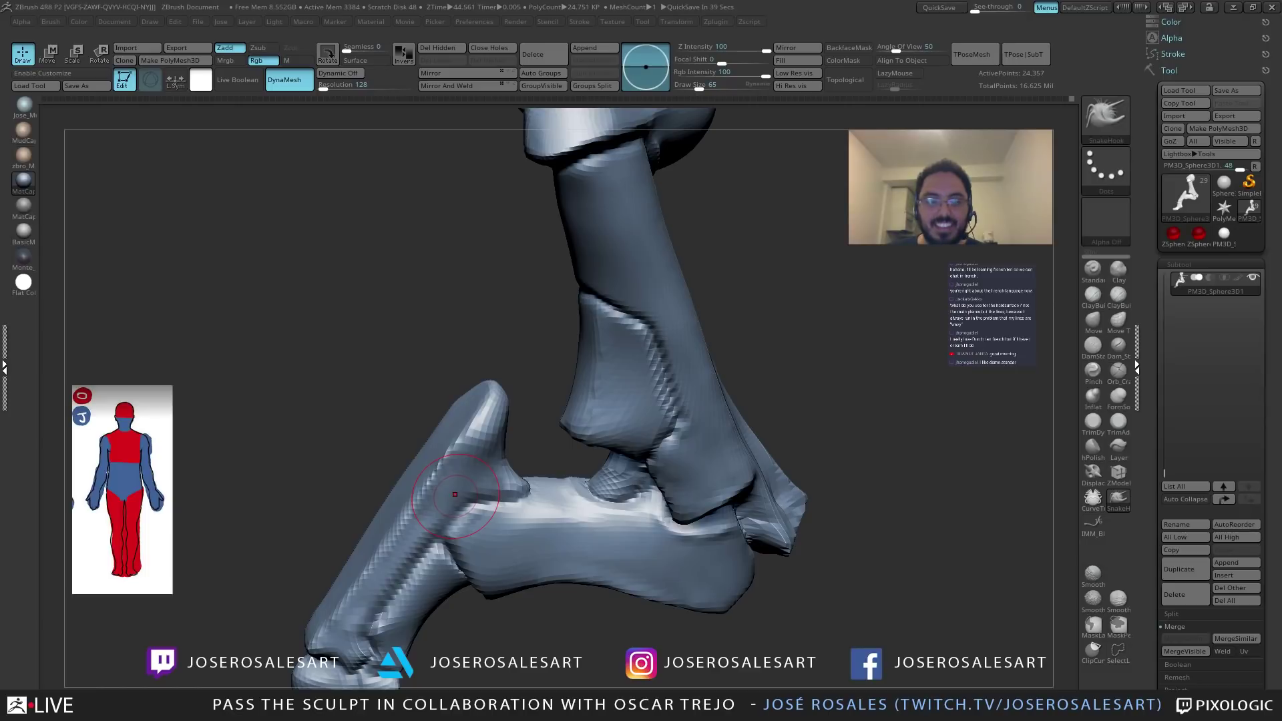
pyautogui.moveTo(455, 494); pyautogui.dragTo(688, 414, button='right')
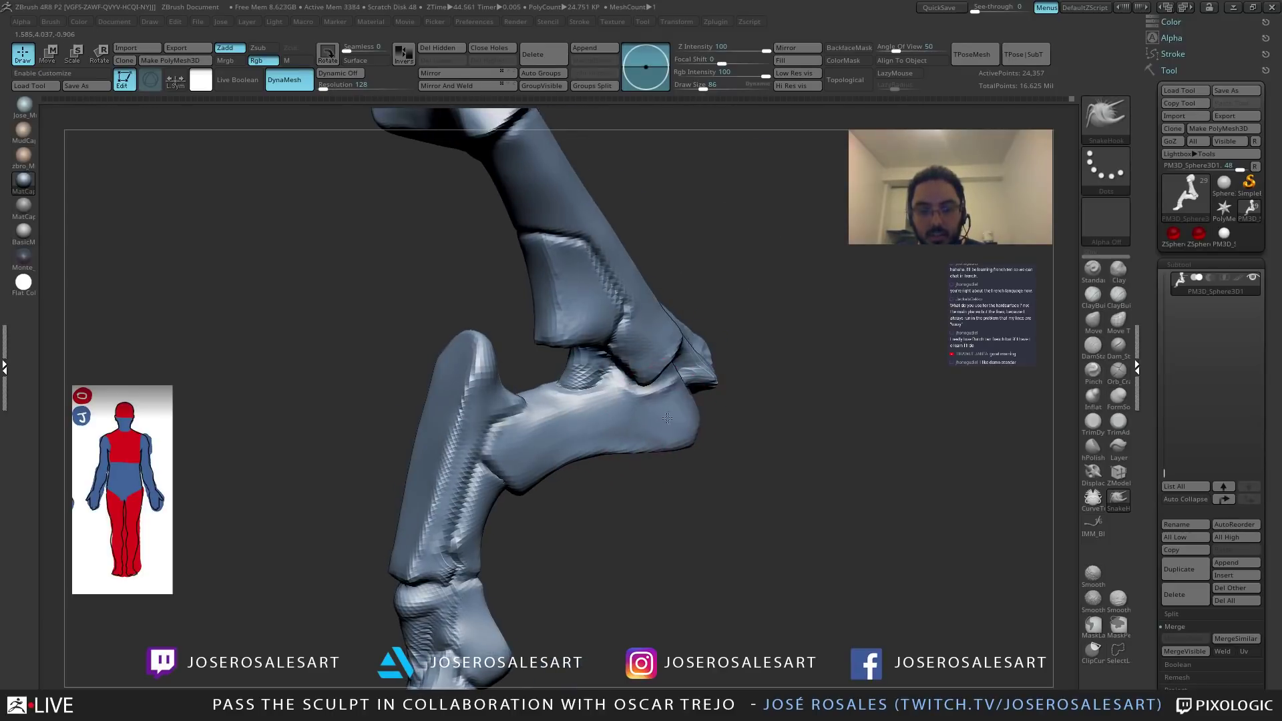
pyautogui.keyDown('shift'); pyautogui.moveTo(691, 419); pyautogui.dragTo(685, 427); pyautogui.keyUp('shift')
pyautogui.moveTo(685, 429); pyautogui.dragTo(615, 426, button='right')
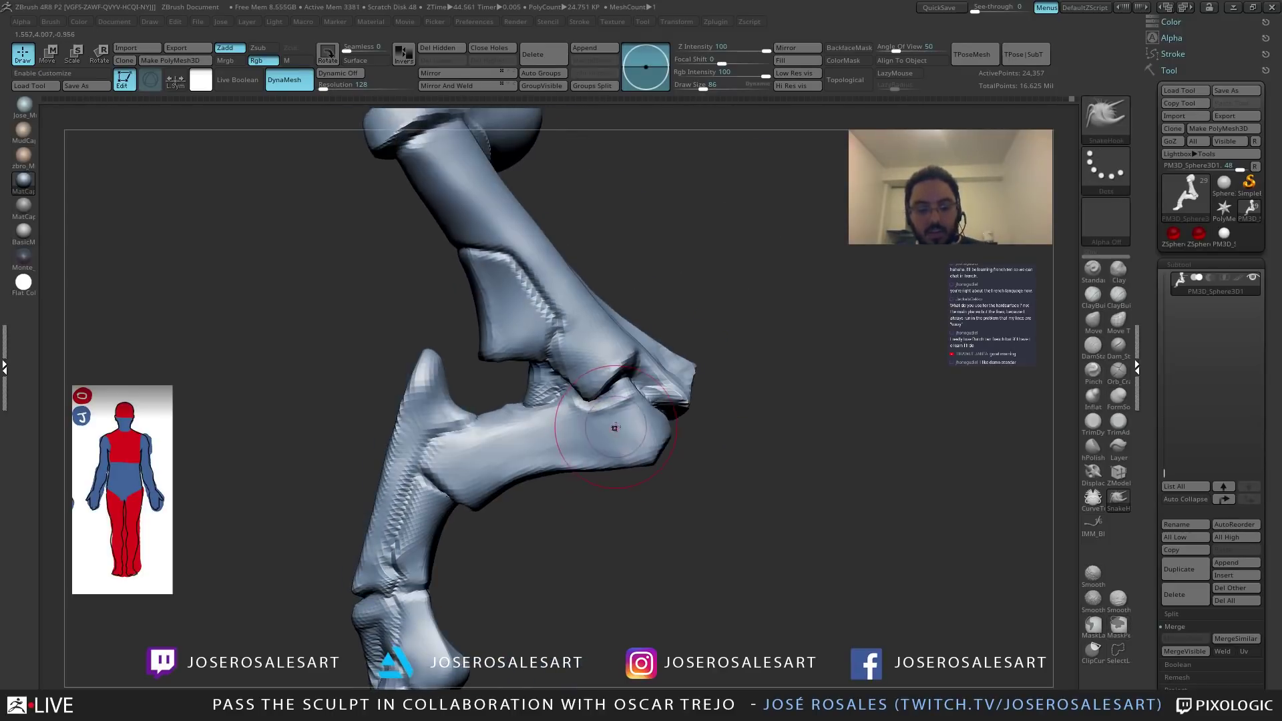
# Switch to the TrimDynamic brush, set its size to 62 and go over the leg's joint and plates.
pyautogui.press('b')
pyautogui.press('t')
pyautogui.press('d')
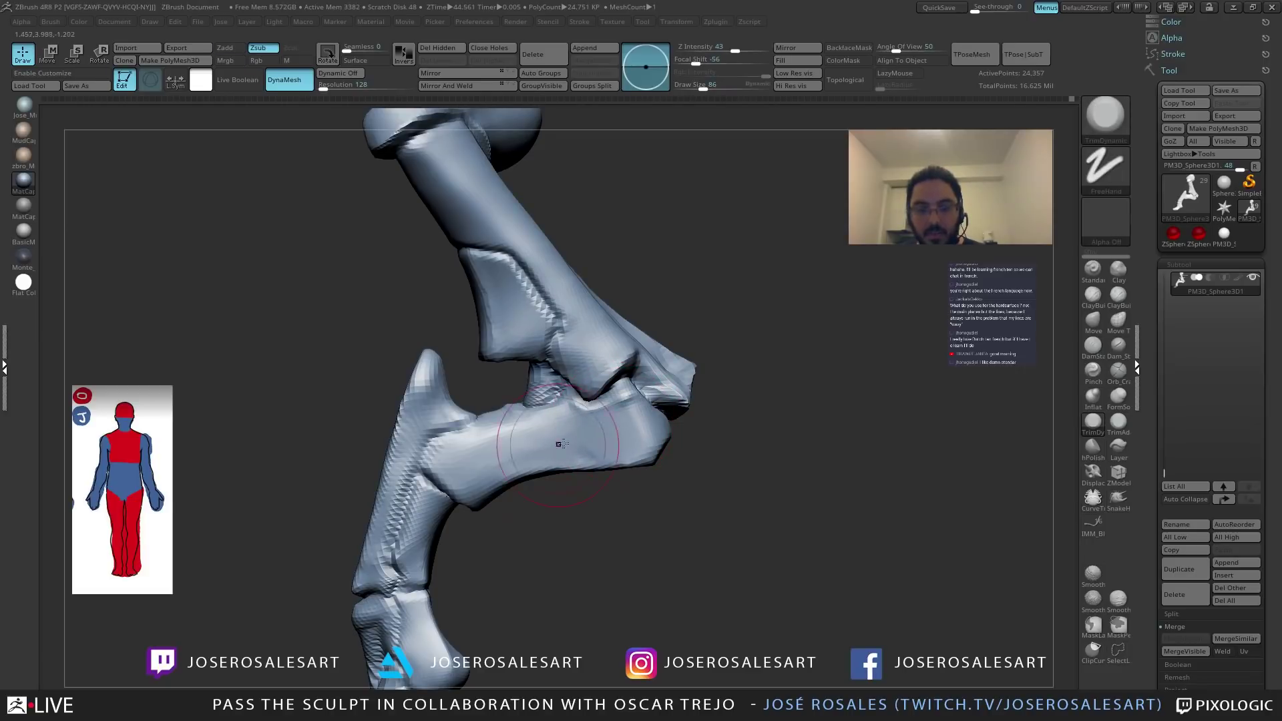
pyautogui.press('f')
pyautogui.moveTo(574, 442)
pyautogui.mouseDown(button='right')
pyautogui.moveTo(624, 429)
pyautogui.moveTo(538, 414)
pyautogui.moveTo(589, 414)
pyautogui.mouseUp(button='right')
pyautogui.press('s')
pyautogui.moveTo(589, 414); pyautogui.dragTo(596, 415)
pyautogui.moveTo(595, 414)
pyautogui.mouseDown(button='right')
pyautogui.moveTo(644, 415)
pyautogui.moveTo(554, 419)
pyautogui.mouseUp(button='right')
pyautogui.moveTo(630, 431); pyautogui.dragTo(604, 408, button='right')
pyautogui.moveTo(604, 360); pyautogui.dragTo(621, 397, button='right')
pyautogui.press('space')
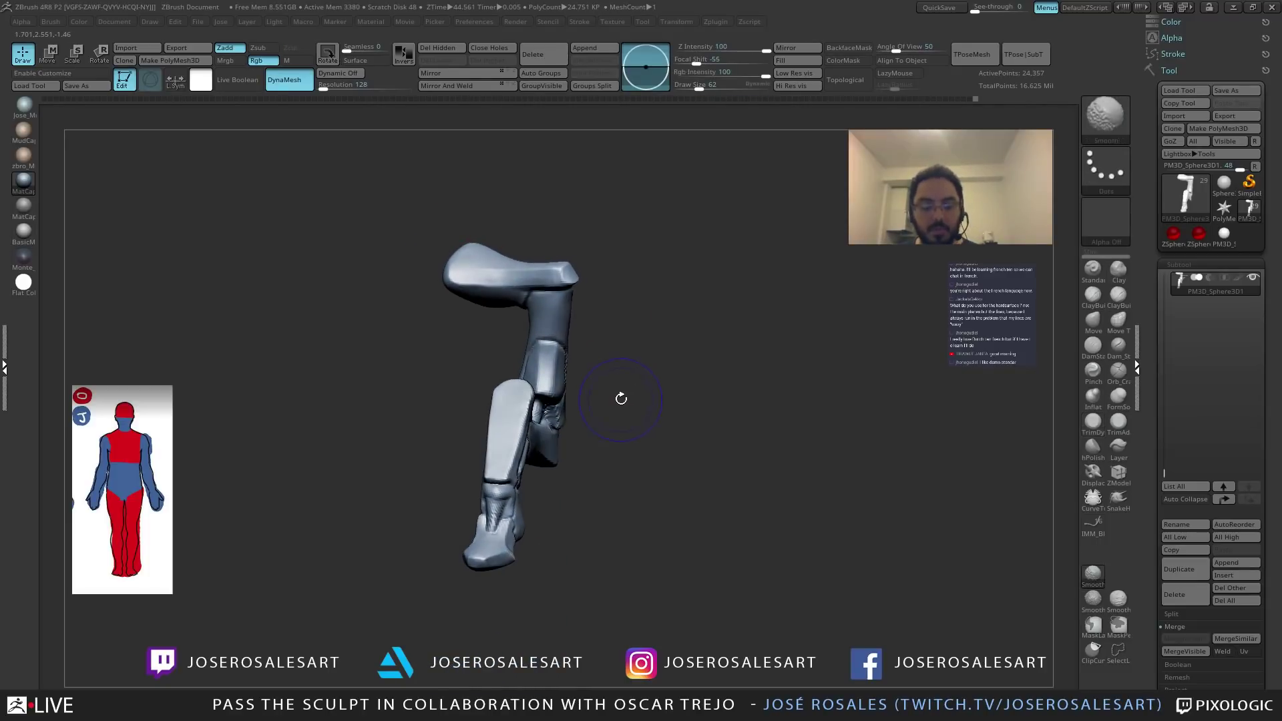
# Duplicate the leg subtool and mirror the copy to the creature's other side.
pyautogui.hotkey('ctrl', 'shift', 'd')
pyautogui.keyDown('alt'); pyautogui.moveTo(704, 376); pyautogui.dragTo(775, 375, button='right'); pyautogui.keyUp('alt')
pyautogui.scroll(-5, 1185, 550)
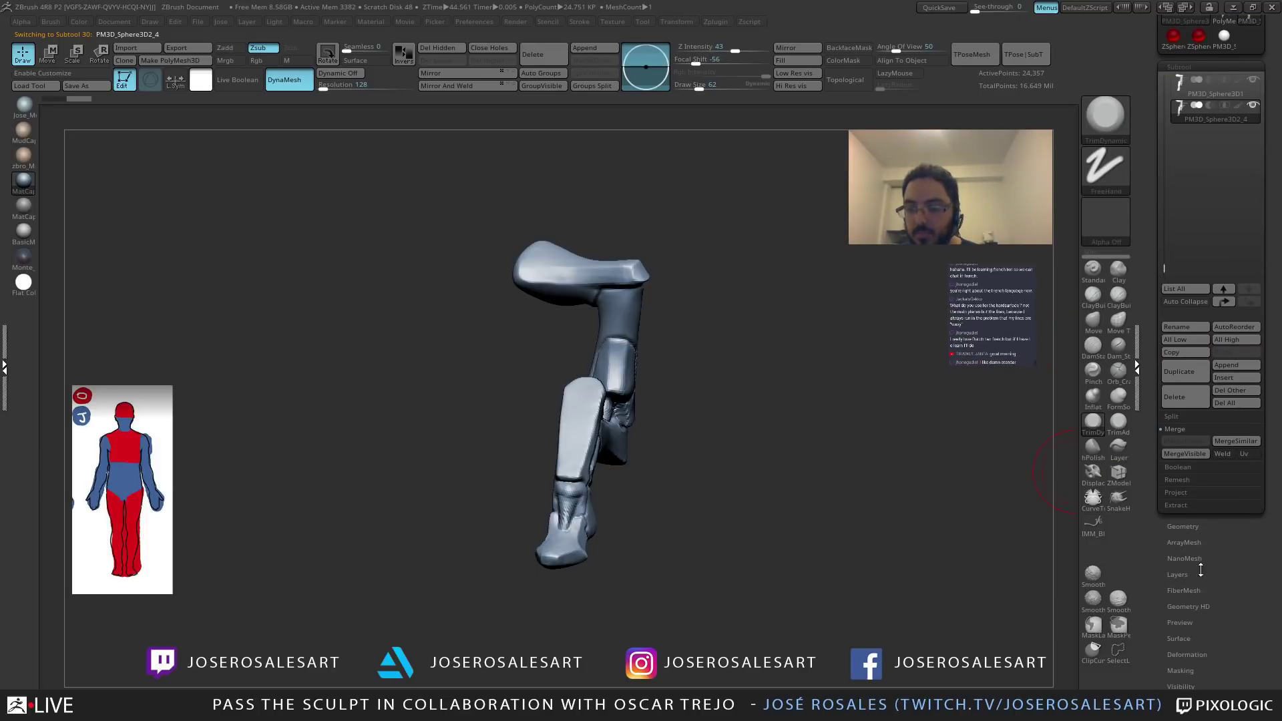
pyautogui.click(1183, 526)
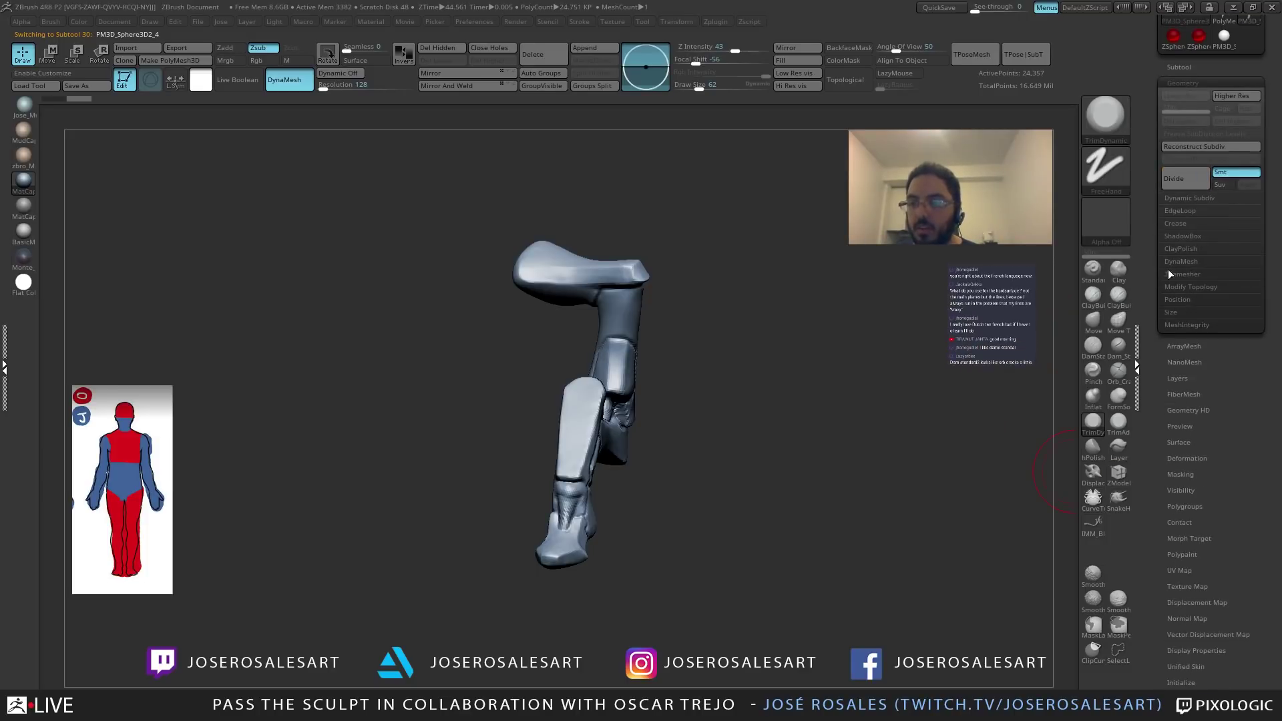
pyautogui.click(1182, 458)
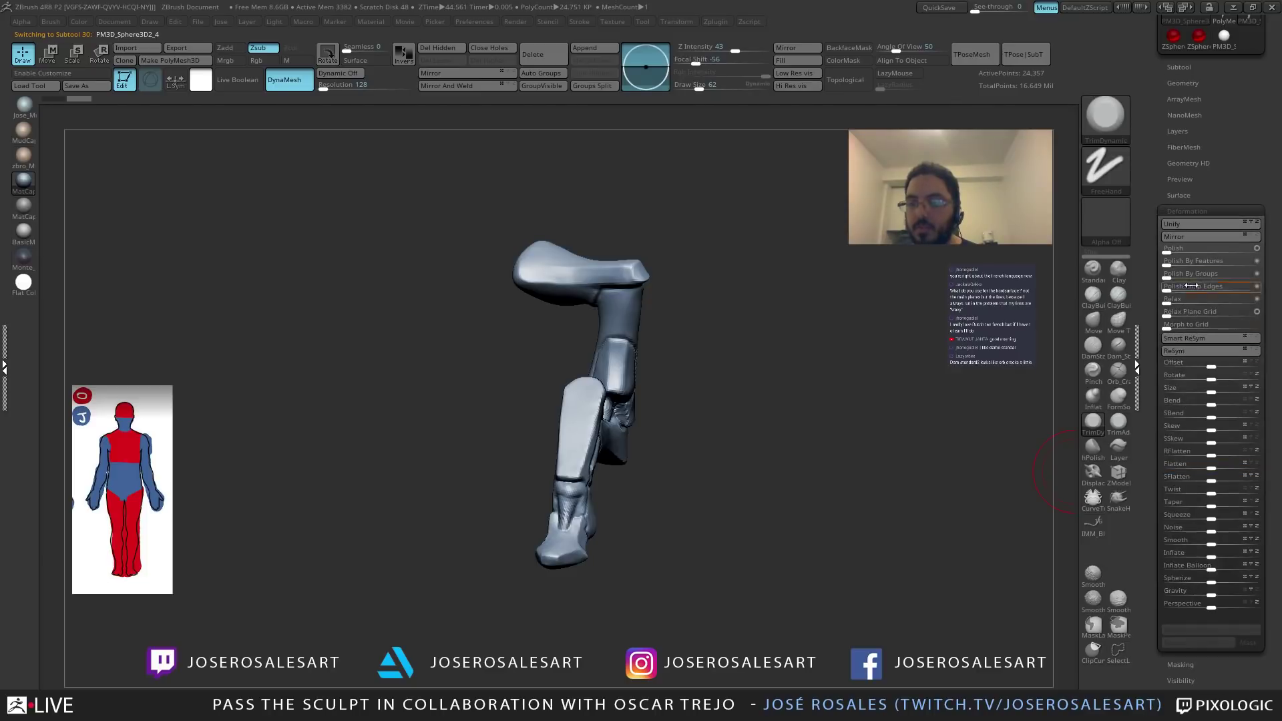
pyautogui.click(1190, 238)
pyautogui.keyDown('alt'); pyautogui.moveTo(672, 328); pyautogui.dragTo(614, 328); pyautogui.keyUp('alt')
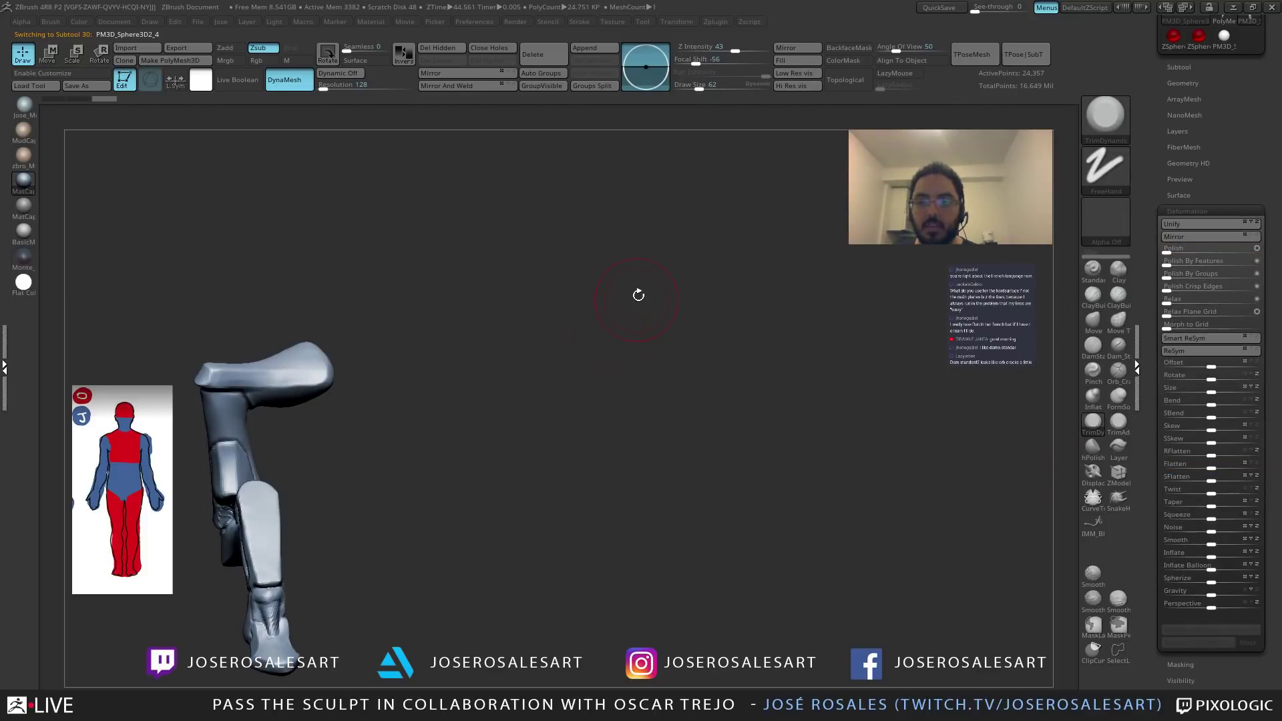
# Merge the original leg subtool with its mirrored copy below and accept the non-undoable operation.
pyautogui.press('Up')
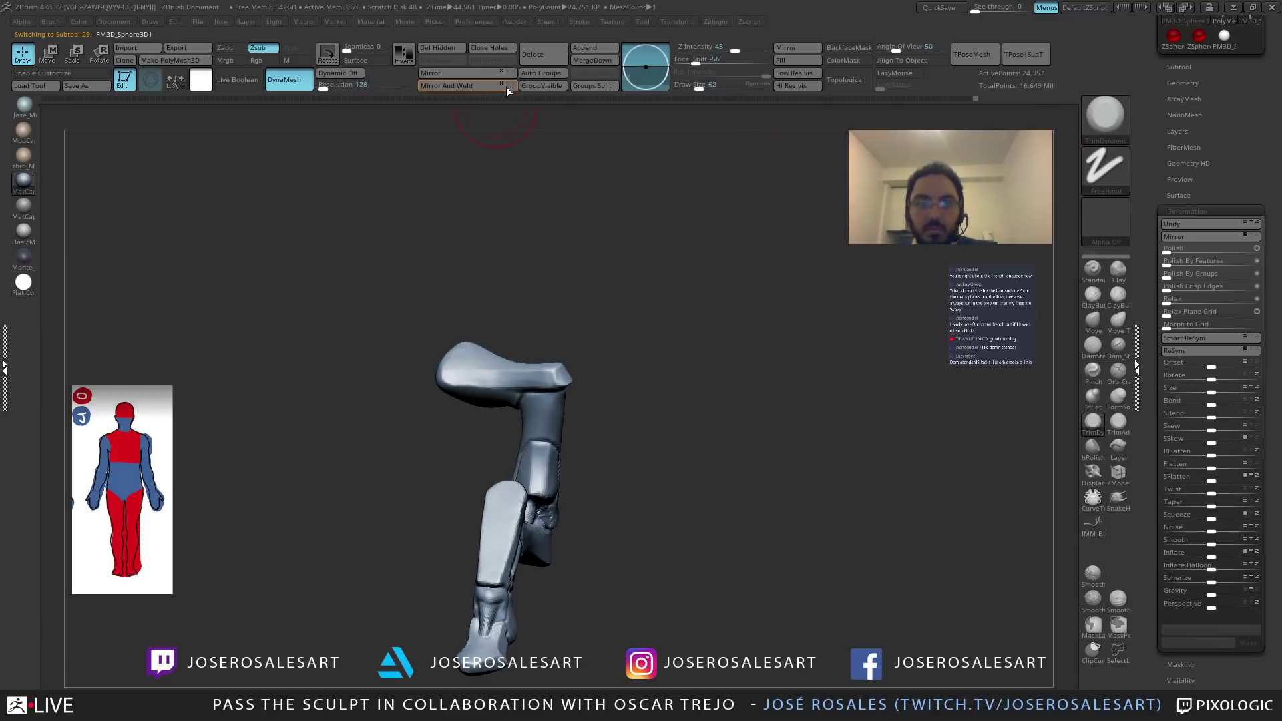
pyautogui.click(590, 61)
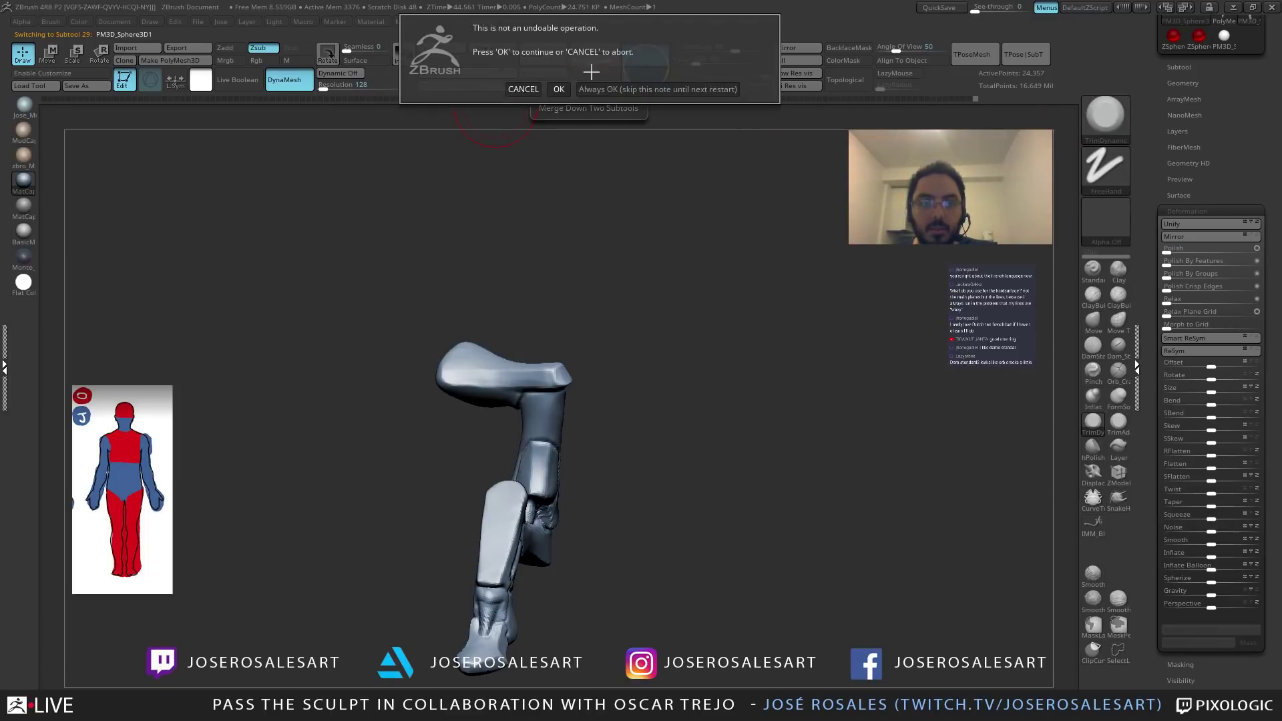
pyautogui.click(559, 89)
# Compare the pair of legs with the rest of the creature and examine their front and upper surfaces.
pyautogui.keyDown('shift'); pyautogui.moveTo(671, 367); pyautogui.dragTo(672, 382); pyautogui.keyUp('shift')
pyautogui.hotkey('shift', 's')
pyautogui.keyDown('ctrl'); pyautogui.moveTo(654, 336); pyautogui.dragTo(572, 385, button='right'); pyautogui.keyUp('ctrl')
pyautogui.hotkey('shift', 's')
pyautogui.keyDown('alt'); pyautogui.moveTo(572, 386); pyautogui.dragTo(511, 360, button='right'); pyautogui.keyUp('alt')
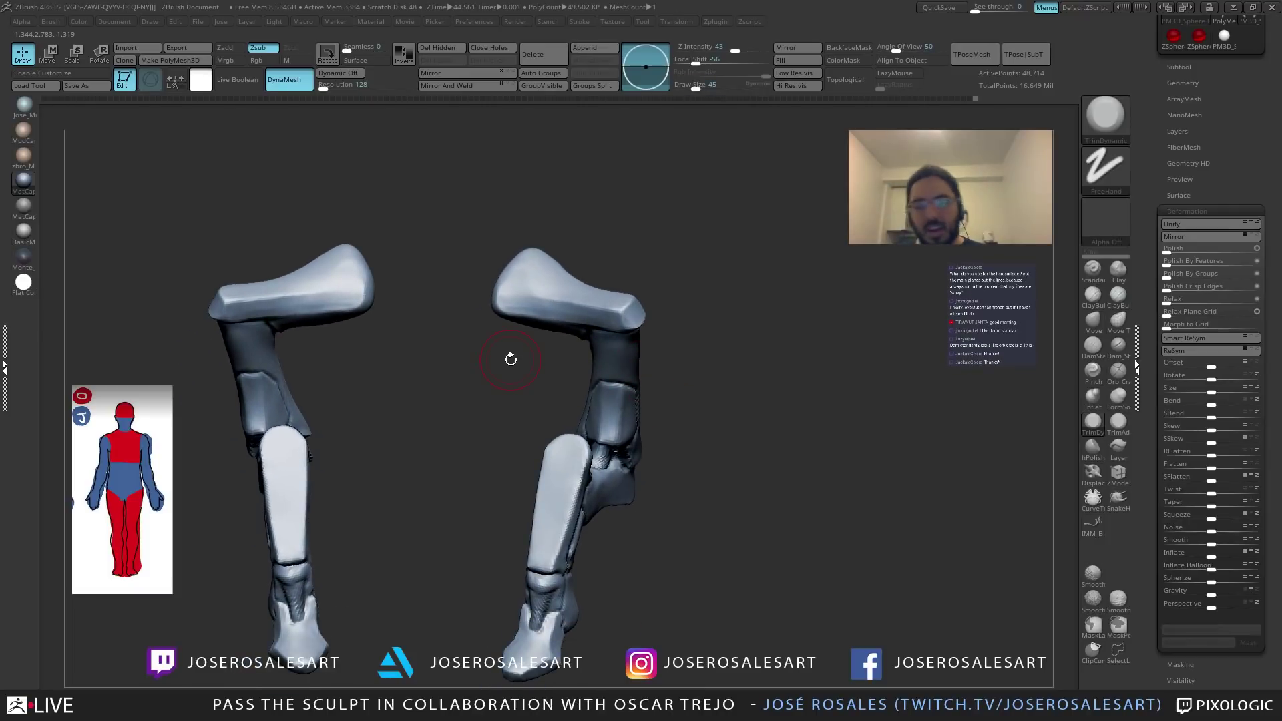
pyautogui.moveTo(583, 314); pyautogui.dragTo(528, 220, button='right')
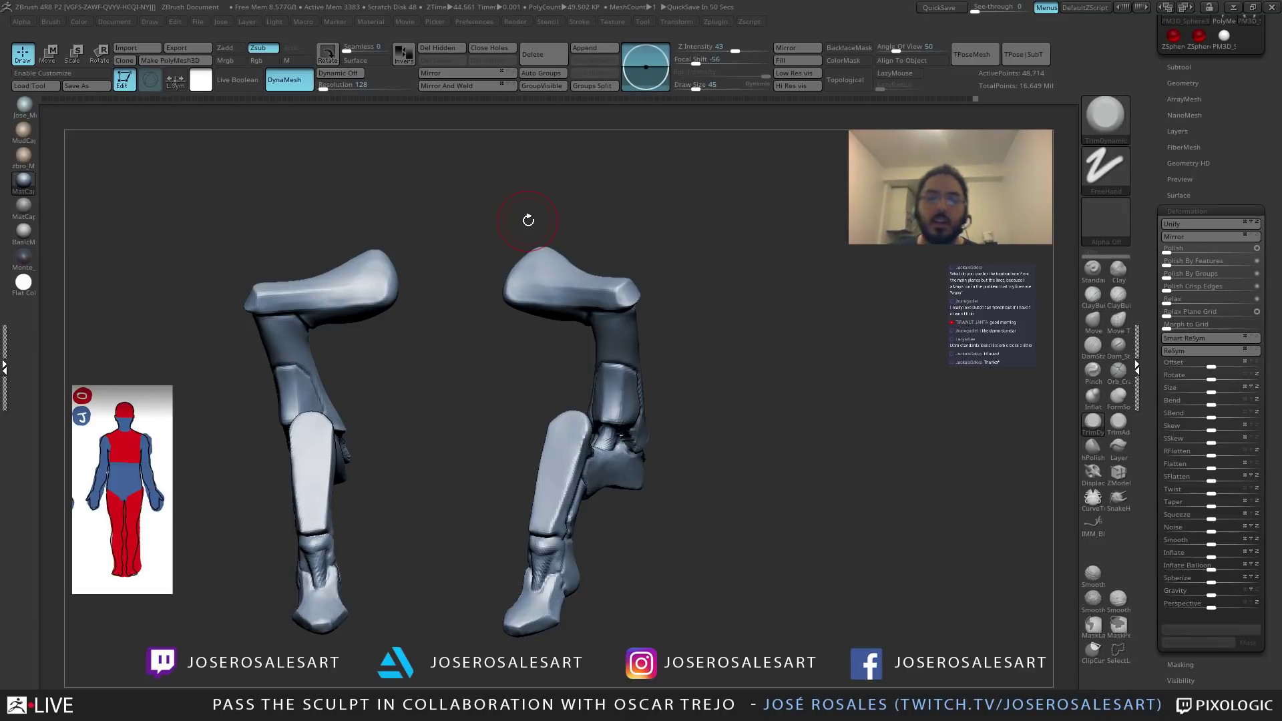
# Paint a mask over the front and upper faces of the hip segments on both legs.
pyautogui.moveTo(614, 332); pyautogui.dragTo(483, 314)
pyautogui.moveTo(525, 333)
pyautogui.keyDown('ctrl'); pyautogui.mouseDown(button='right')
pyautogui.moveTo(554, 305)
pyautogui.moveTo(576, 317)
pyautogui.mouseUp(button='right'); pyautogui.keyUp('ctrl')
pyautogui.press('s')
pyautogui.moveTo(564, 337); pyautogui.dragTo(569, 337)
pyautogui.moveTo(567, 337)
pyautogui.keyDown('ctrl'); pyautogui.mouseDown(button='right')
pyautogui.moveTo(555, 320)
pyautogui.moveTo(564, 295)
pyautogui.moveTo(401, 363)
pyautogui.moveTo(554, 229)
pyautogui.moveTo(569, 298)
pyautogui.mouseUp(button='right'); pyautogui.keyUp('ctrl')
pyautogui.moveTo(549, 285)
pyautogui.keyDown('ctrl'); pyautogui.mouseDown()
pyautogui.moveTo(532, 299)
pyautogui.moveTo(542, 330)
pyautogui.mouseUp(); pyautogui.keyUp('ctrl')
pyautogui.moveTo(572, 314)
pyautogui.keyDown('ctrl'); pyautogui.mouseDown(button='right')
pyautogui.moveTo(579, 347)
pyautogui.moveTo(591, 334)
pyautogui.mouseUp(button='right'); pyautogui.keyUp('ctrl')
pyautogui.moveTo(667, 287)
pyautogui.keyDown('ctrl'); pyautogui.mouseDown()
pyautogui.moveTo(714, 291)
pyautogui.moveTo(708, 274)
pyautogui.mouseUp(); pyautogui.keyUp('ctrl')
pyautogui.moveTo(708, 274)
pyautogui.mouseDown(button='right')
pyautogui.moveTo(601, 337)
pyautogui.moveTo(634, 315)
pyautogui.mouseUp(button='right')
pyautogui.keyDown('shift'); pyautogui.moveTo(635, 315); pyautogui.dragTo(675, 318); pyautogui.keyUp('shift')
pyautogui.moveTo(674, 318)
pyautogui.mouseDown(button='right')
pyautogui.moveTo(587, 331)
pyautogui.moveTo(624, 332)
pyautogui.mouseUp(button='right')
pyautogui.moveTo(604, 393); pyautogui.dragTo(643, 306, button='right')
pyautogui.moveTo(540, 466); pyautogui.dragTo(603, 445, button='right')
# Extend the mask around the hip segments at size 36 and refine its border above the leg shaft at size 21.
pyautogui.press('s')
pyautogui.moveTo(651, 430); pyautogui.dragTo(658, 430)
pyautogui.moveTo(661, 430); pyautogui.dragTo(682, 432, button='right')
pyautogui.keyDown('ctrl'); pyautogui.moveTo(694, 360); pyautogui.dragTo(651, 311); pyautogui.keyUp('ctrl')
pyautogui.moveTo(674, 341); pyautogui.dragTo(641, 320, button='right')
pyautogui.keyDown('ctrl'); pyautogui.moveTo(644, 324); pyautogui.dragTo(643, 311); pyautogui.keyUp('ctrl')
pyautogui.moveTo(631, 320)
pyautogui.mouseDown(button='right')
pyautogui.moveTo(568, 363)
pyautogui.moveTo(479, 337)
pyautogui.mouseUp(button='right')
pyautogui.keyDown('ctrl'); pyautogui.moveTo(479, 333); pyautogui.dragTo(470, 375); pyautogui.keyUp('ctrl')
pyautogui.moveTo(498, 370); pyautogui.dragTo(478, 372, button='right')
pyautogui.moveTo(552, 445); pyautogui.dragTo(497, 345, button='right')
pyautogui.moveTo(541, 505); pyautogui.dragTo(530, 350, button='right')
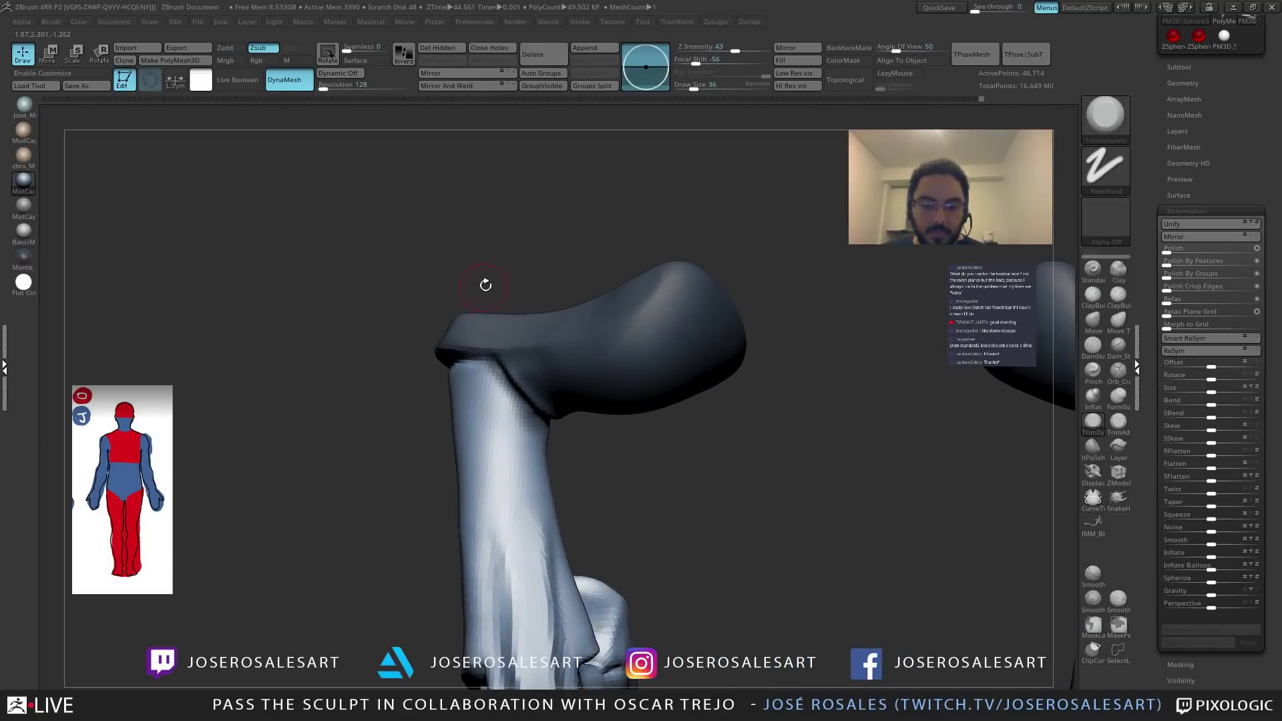
pyautogui.press('ctrl')
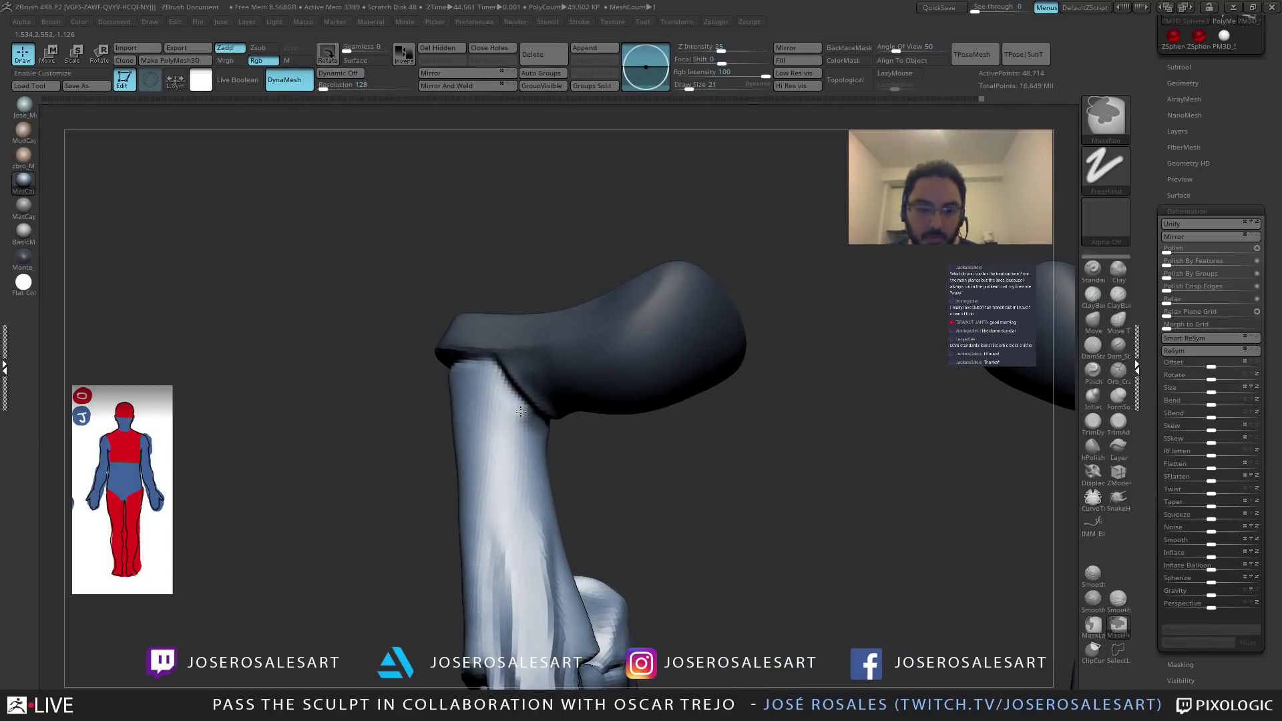
# Toggle the rest of the creature's body to check how the masked hip segments fit against the torso.
pyautogui.moveTo(528, 422)
pyautogui.mouseDown(button='right')
pyautogui.moveTo(449, 486)
pyautogui.moveTo(599, 418)
pyautogui.moveTo(603, 429)
pyautogui.moveTo(622, 323)
pyautogui.mouseUp(button='right')
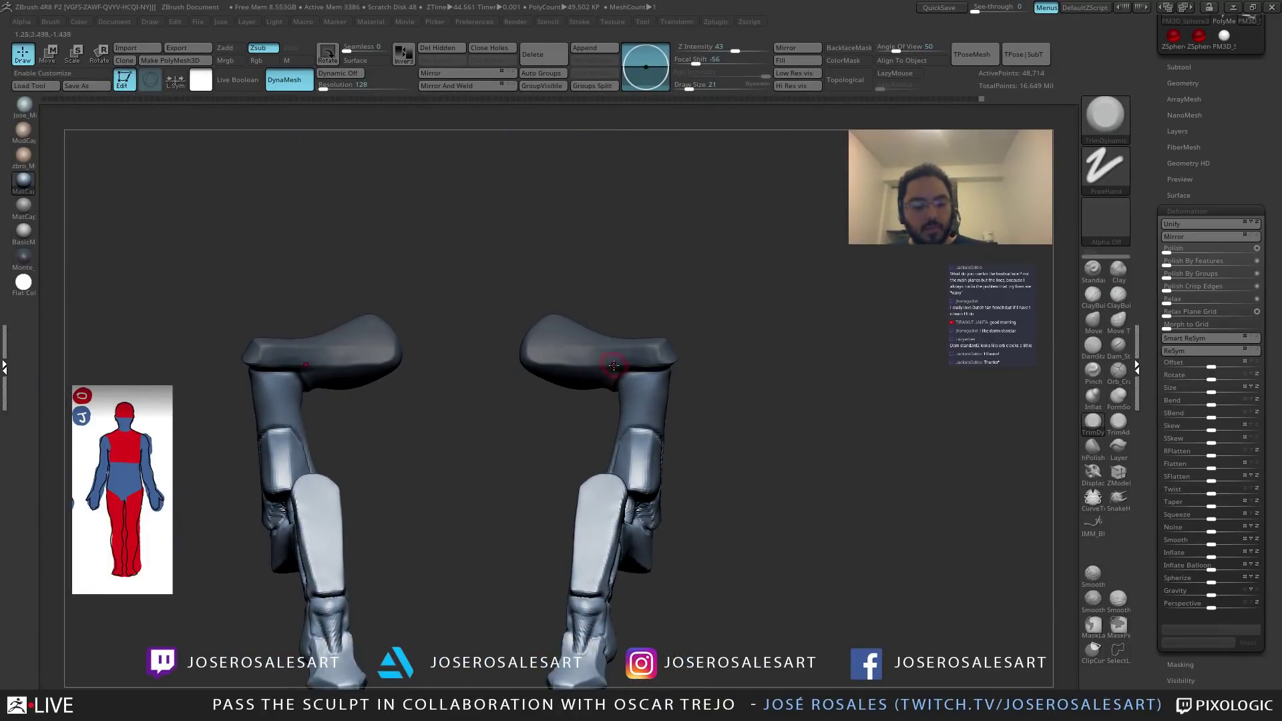
pyautogui.hotkey('shift', 's')
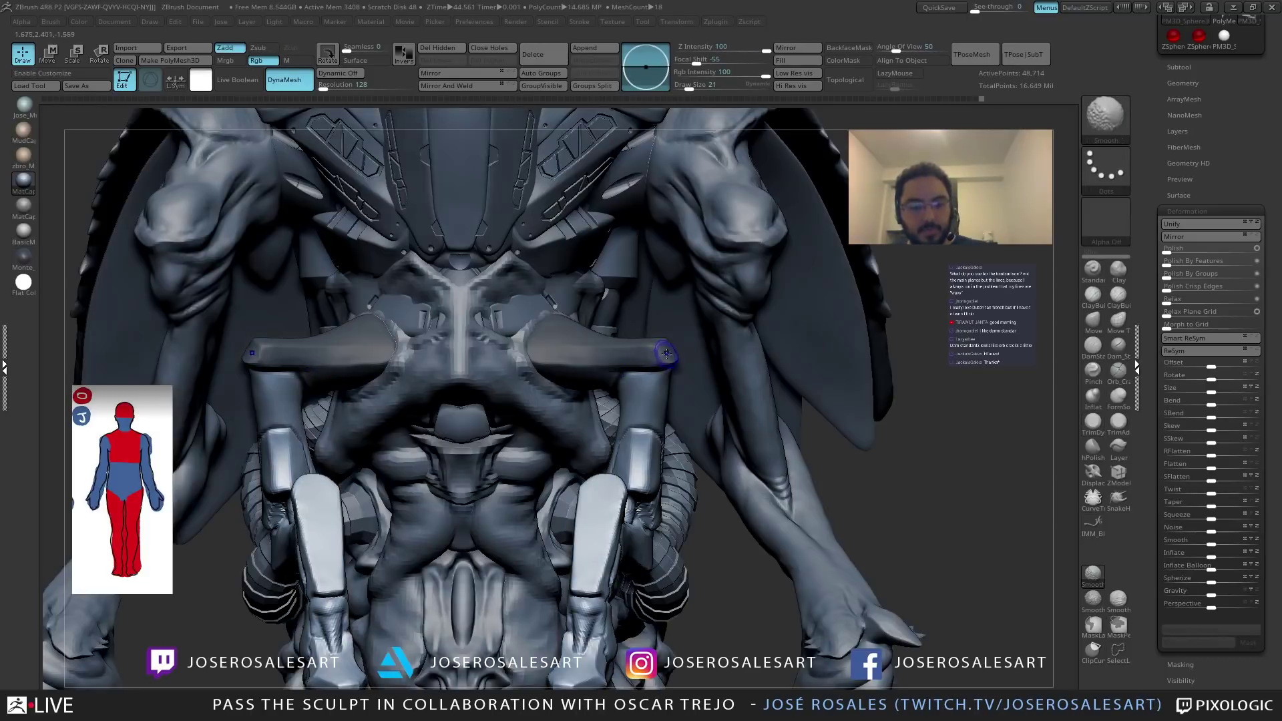
pyautogui.hotkey('shift', 's')
pyautogui.keyDown('ctrl'); pyautogui.moveTo(636, 374); pyautogui.dragTo(659, 387, button='right'); pyautogui.keyUp('ctrl')
pyautogui.hotkey('shift', 's')
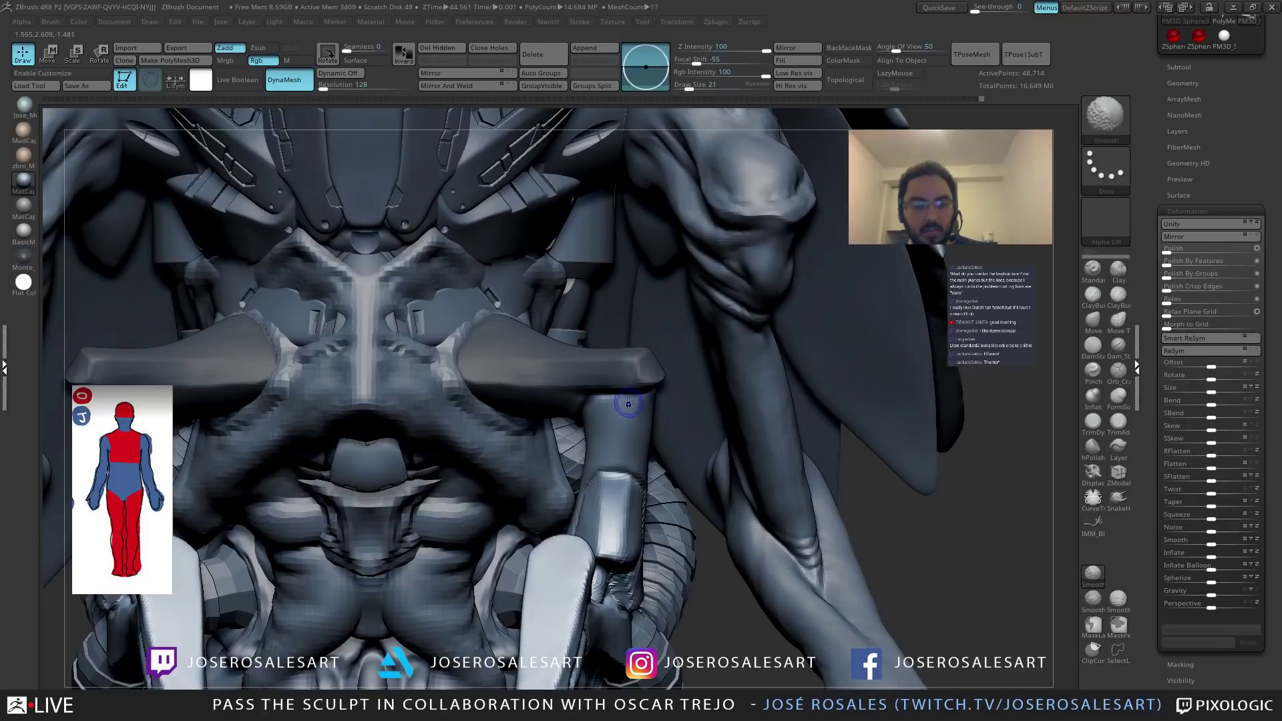
pyautogui.hotkey('shift', 's')
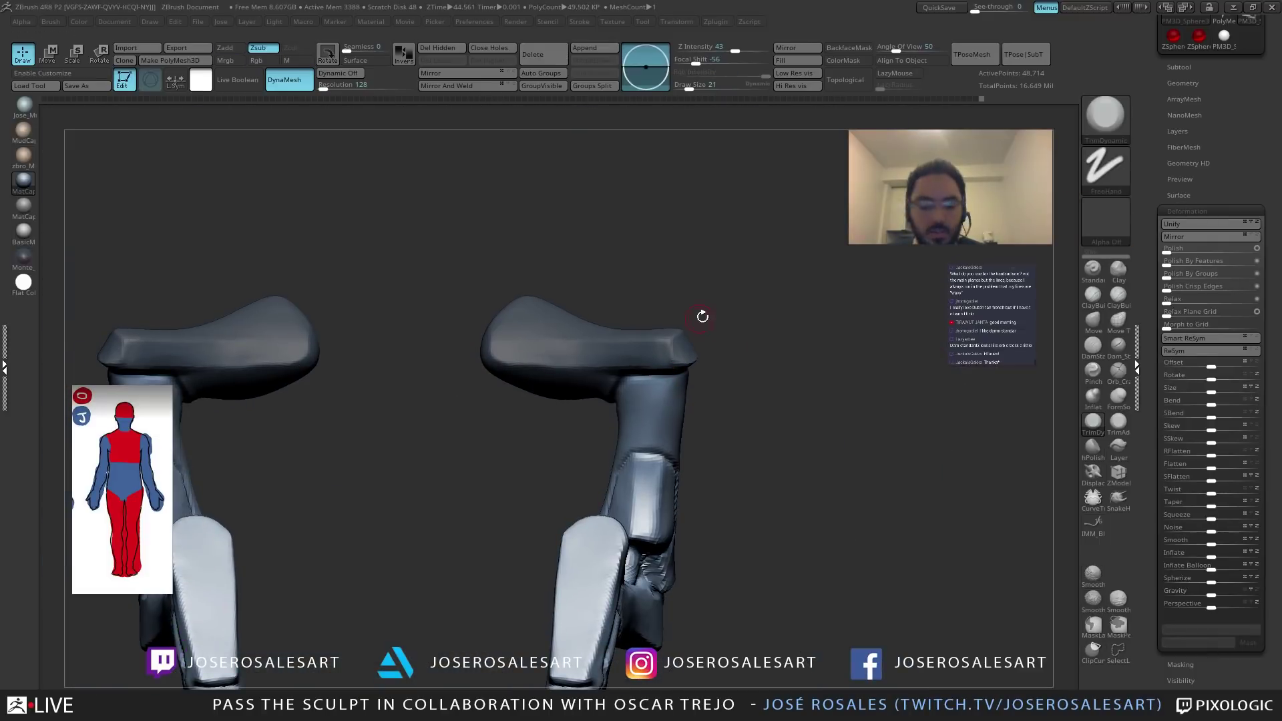
# Make the masked hip segments their own polygroup, show the polyframe and check the groups from the side.
pyautogui.press('shift')
pyautogui.press('shift')
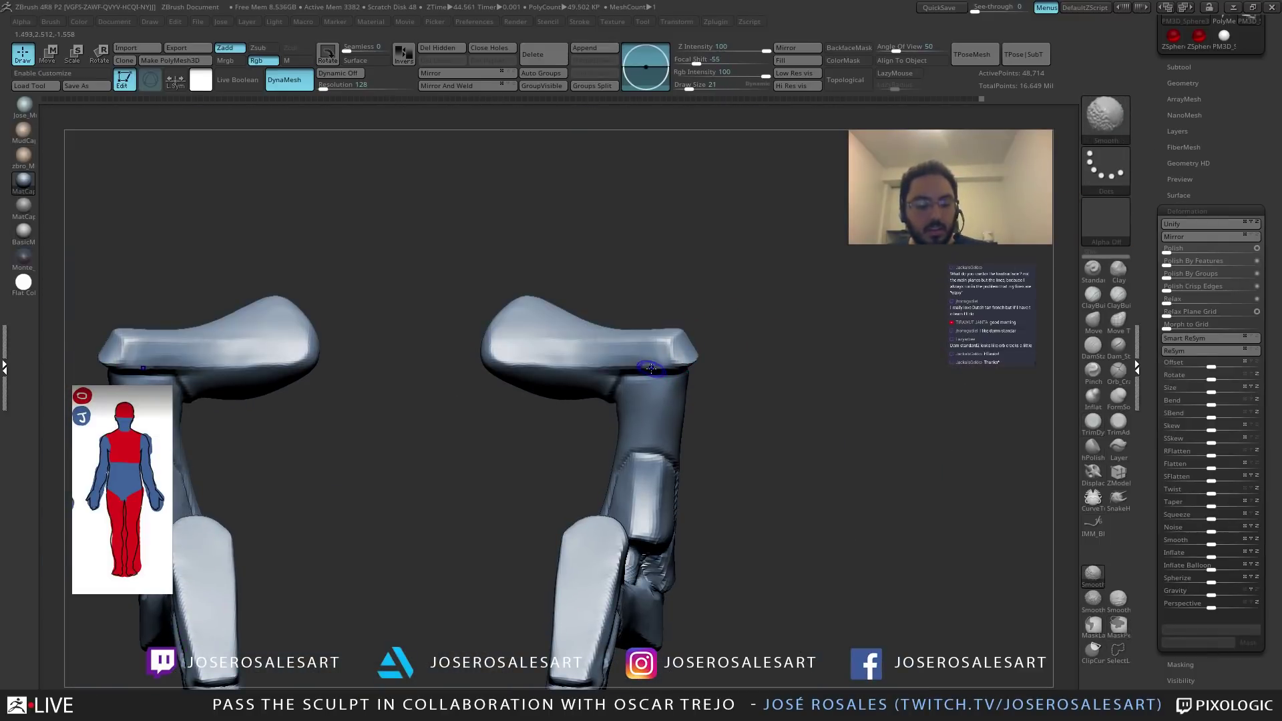
pyautogui.hotkey('shift', 'f')
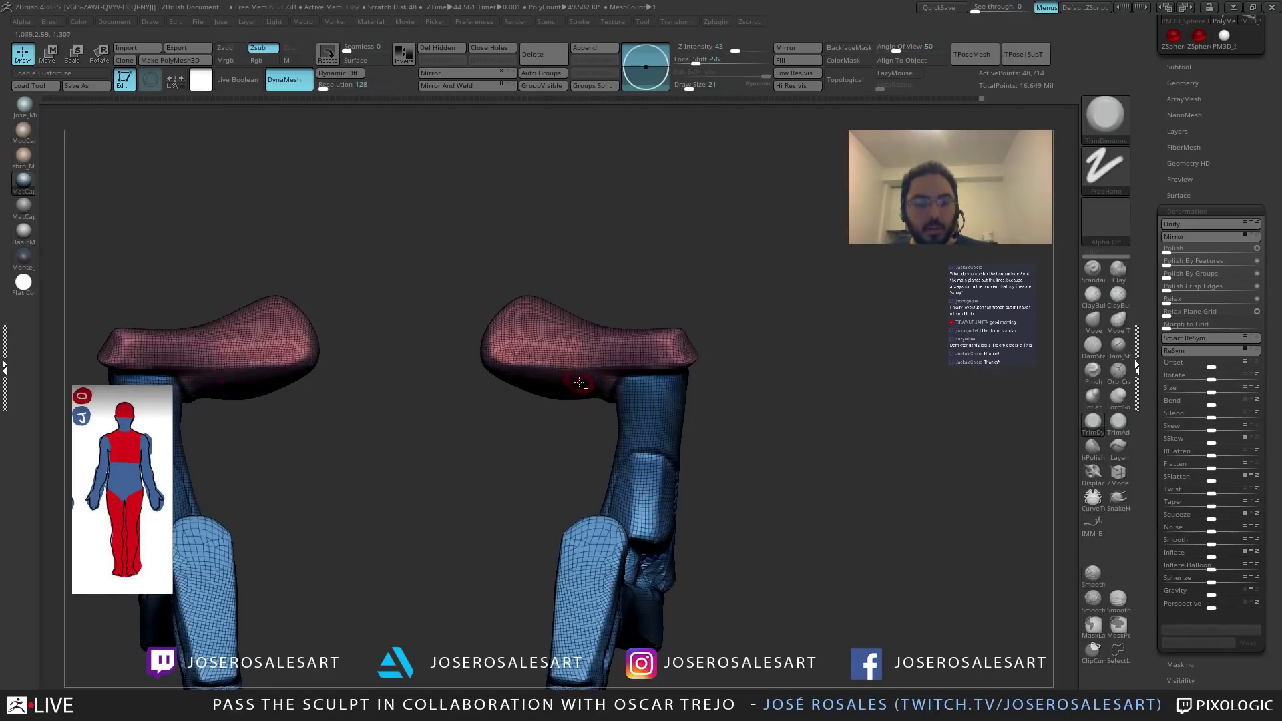
pyautogui.press('f')
pyautogui.moveTo(544, 369)
pyautogui.mouseDown()
pyautogui.moveTo(629, 437)
pyautogui.moveTo(614, 420)
pyautogui.moveTo(448, 432)
pyautogui.mouseUp()
pyautogui.press('[')
pyautogui.press('[')
pyautogui.press('[')
pyautogui.moveTo(626, 326); pyautogui.dragTo(530, 373)
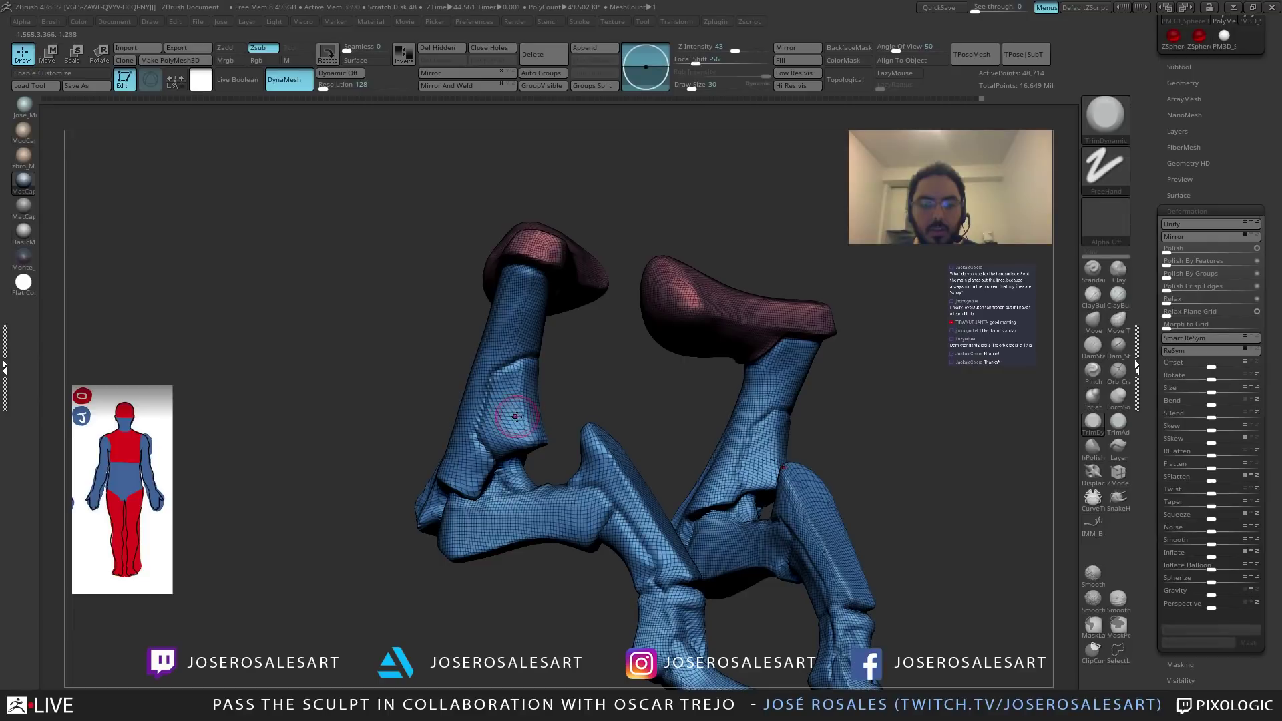
# Hide the polyframe and the hip segments, and mask the upper leg shafts down to the knee.
pyautogui.hotkey('shift', 'f')
pyautogui.moveTo(504, 420); pyautogui.dragTo(520, 445)
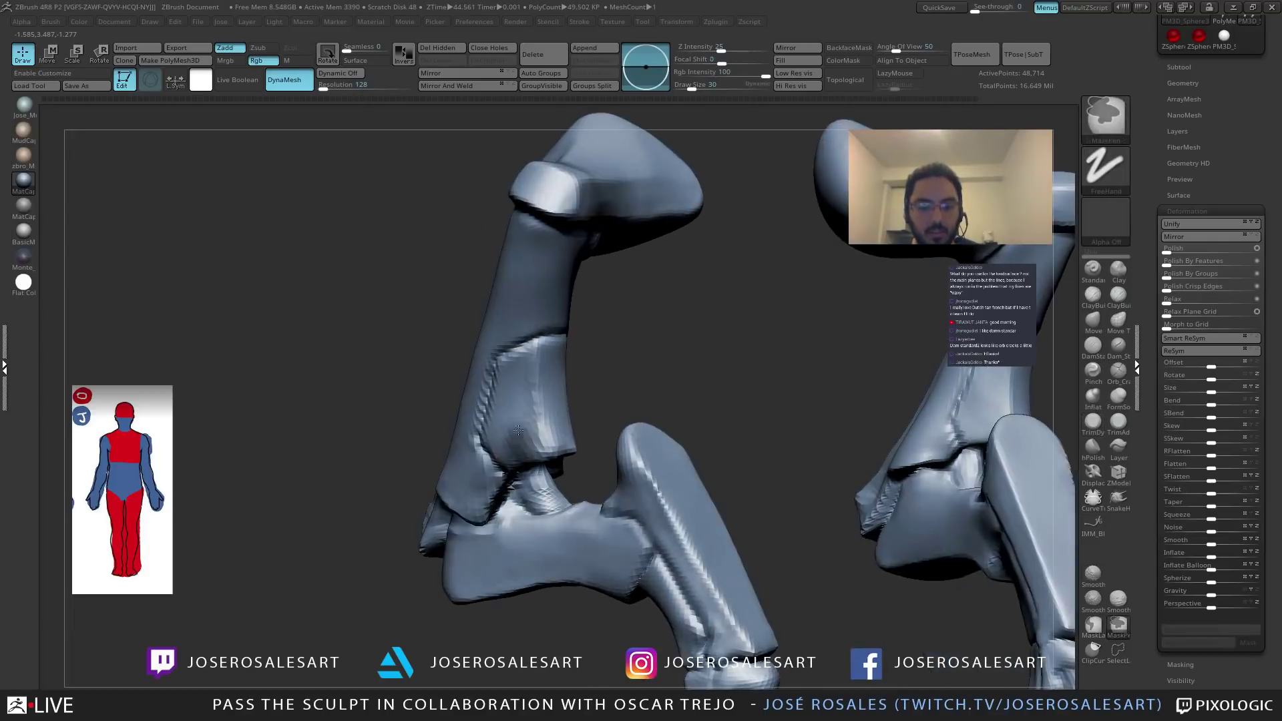
pyautogui.moveTo(502, 377)
pyautogui.mouseDown()
pyautogui.moveTo(514, 383)
pyautogui.moveTo(472, 385)
pyautogui.mouseUp()
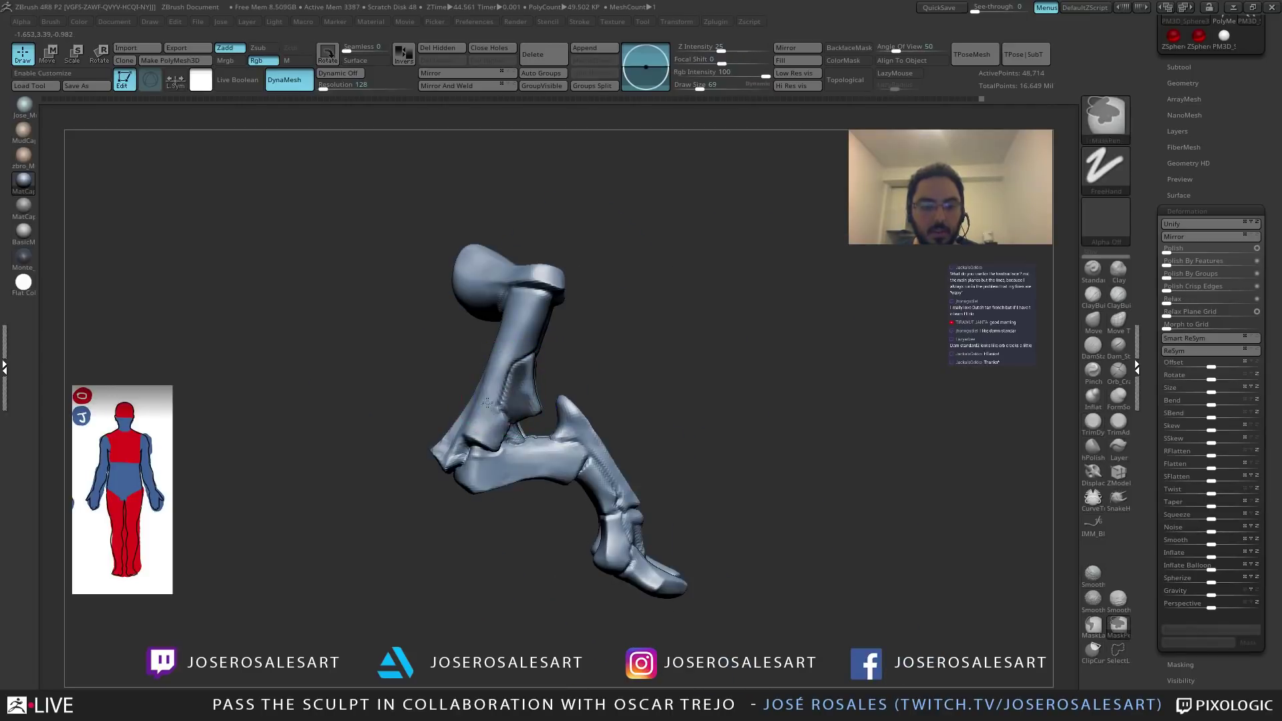
pyautogui.moveTo(526, 321); pyautogui.dragTo(595, 329)
pyautogui.keyDown('ctrl'); pyautogui.keyDown('shift'); pyautogui.click(493, 240); pyautogui.keyUp('shift'); pyautogui.keyUp('ctrl')
pyautogui.keyDown('ctrl'); pyautogui.keyDown('shift'); pyautogui.moveTo(628, 269); pyautogui.dragTo(605, 370); pyautogui.keyUp('shift'); pyautogui.keyUp('ctrl')
pyautogui.keyDown('ctrl'); pyautogui.moveTo(424, 225); pyautogui.dragTo(597, 392); pyautogui.keyUp('ctrl')
pyautogui.moveTo(641, 354); pyautogui.dragTo(510, 327)
pyautogui.moveTo(559, 394)
pyautogui.keyDown('ctrl'); pyautogui.mouseDown()
pyautogui.moveTo(532, 427)
pyautogui.moveTo(594, 437)
pyautogui.moveTo(657, 471)
pyautogui.moveTo(624, 414)
pyautogui.moveTo(694, 514)
pyautogui.moveTo(667, 466)
pyautogui.moveTo(699, 472)
pyautogui.moveTo(668, 354)
pyautogui.moveTo(677, 380)
pyautogui.moveTo(698, 371)
pyautogui.moveTo(704, 428)
pyautogui.moveTo(681, 360)
pyautogui.moveTo(675, 407)
pyautogui.moveTo(601, 372)
pyautogui.moveTo(630, 338)
pyautogui.moveTo(696, 315)
pyautogui.moveTo(700, 487)
pyautogui.moveTo(744, 435)
pyautogui.moveTo(728, 434)
pyautogui.moveTo(732, 320)
pyautogui.mouseUp(); pyautogui.keyUp('ctrl')
# Extend the shaft mask around the knee joint's rear and underside at draw size 28.
pyautogui.press('b')
pyautogui.press('t')
pyautogui.press('d')
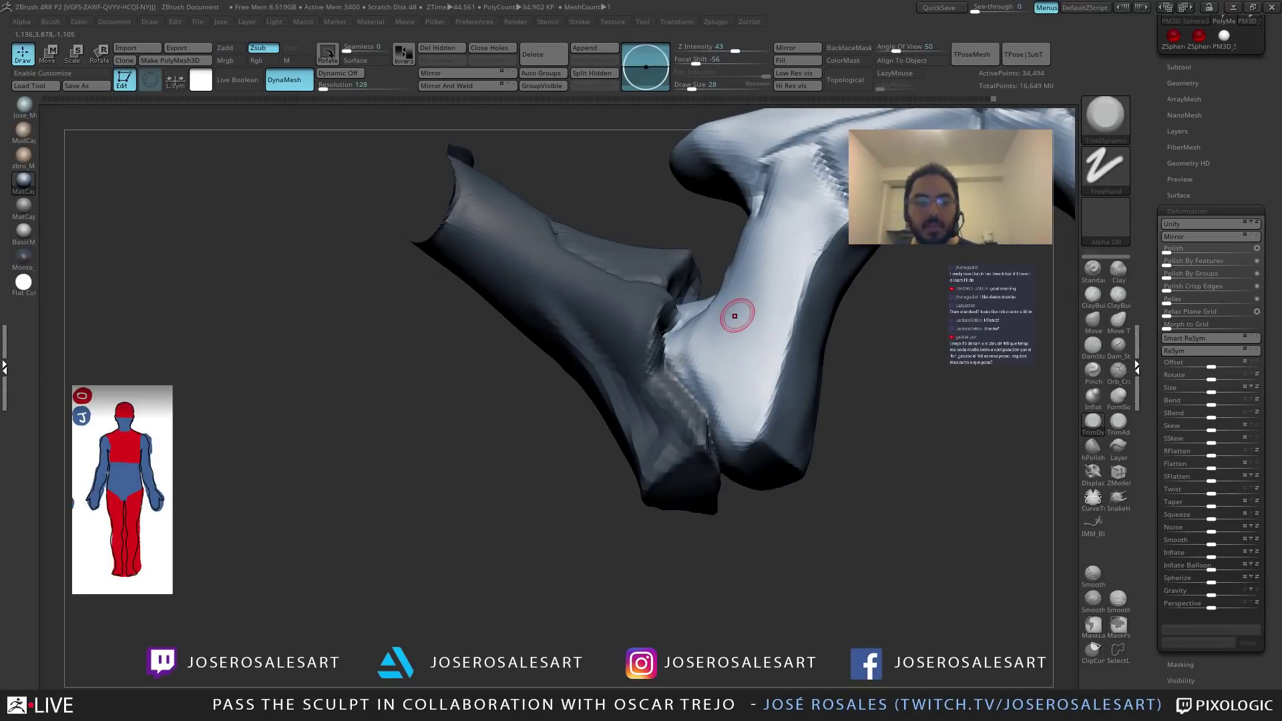
pyautogui.moveTo(616, 566)
pyautogui.mouseDown()
pyautogui.moveTo(626, 417)
pyautogui.moveTo(659, 431)
pyautogui.mouseUp()
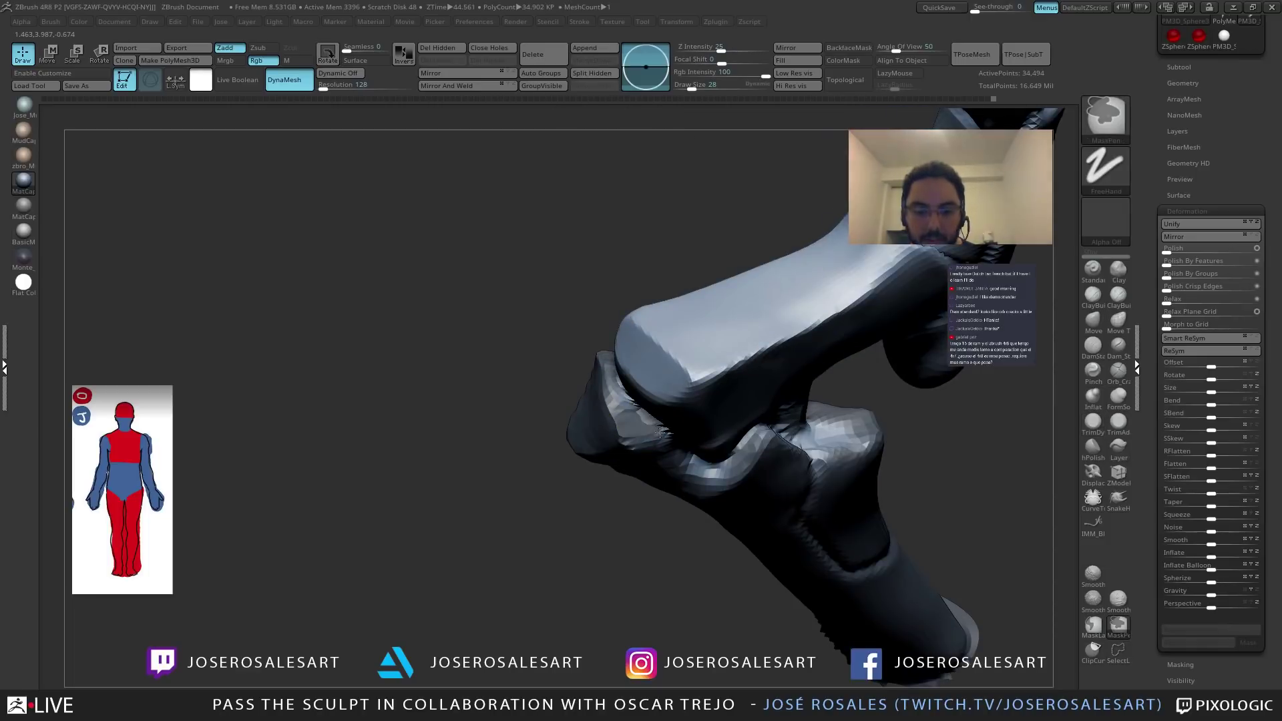
pyautogui.moveTo(662, 459)
pyautogui.mouseDown(button='right')
pyautogui.moveTo(695, 478)
pyautogui.moveTo(625, 469)
pyautogui.moveTo(619, 412)
pyautogui.mouseUp(button='right')
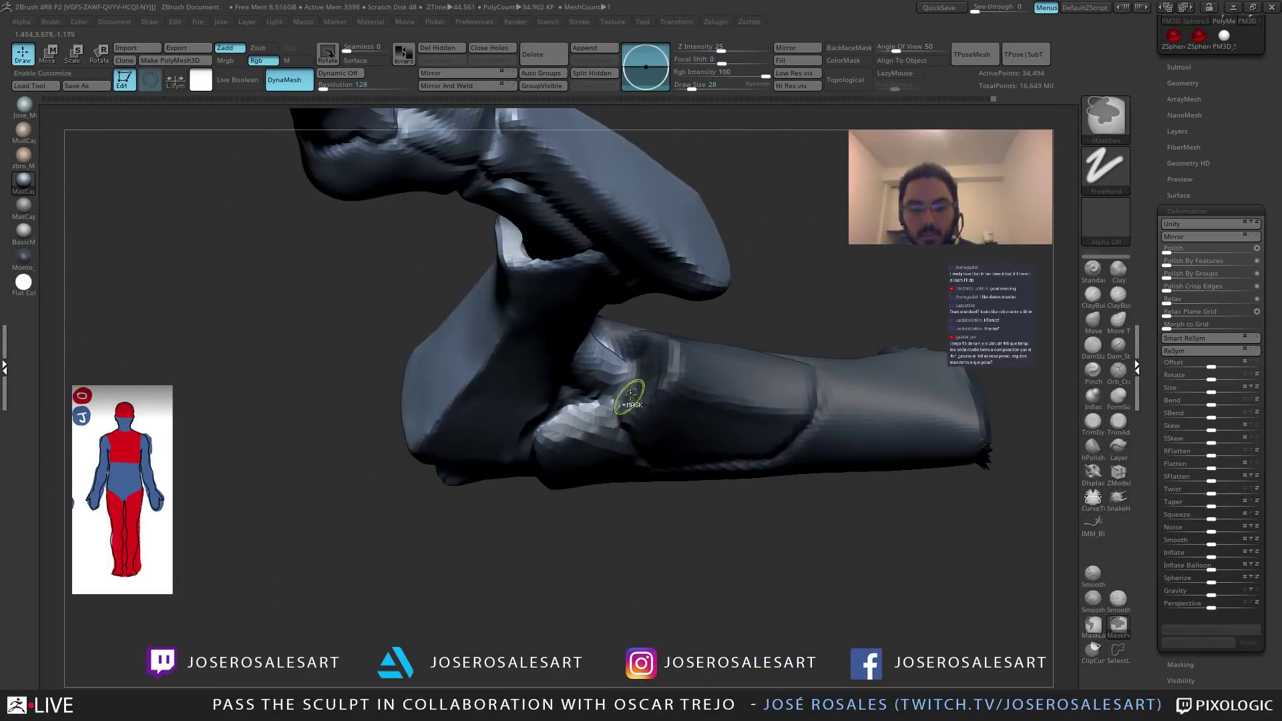
pyautogui.moveTo(650, 347)
pyautogui.mouseDown(button='right')
pyautogui.moveTo(564, 435)
pyautogui.moveTo(618, 495)
pyautogui.moveTo(641, 492)
pyautogui.moveTo(742, 354)
pyautogui.moveTo(678, 424)
pyautogui.moveTo(701, 443)
pyautogui.mouseUp(button='right')
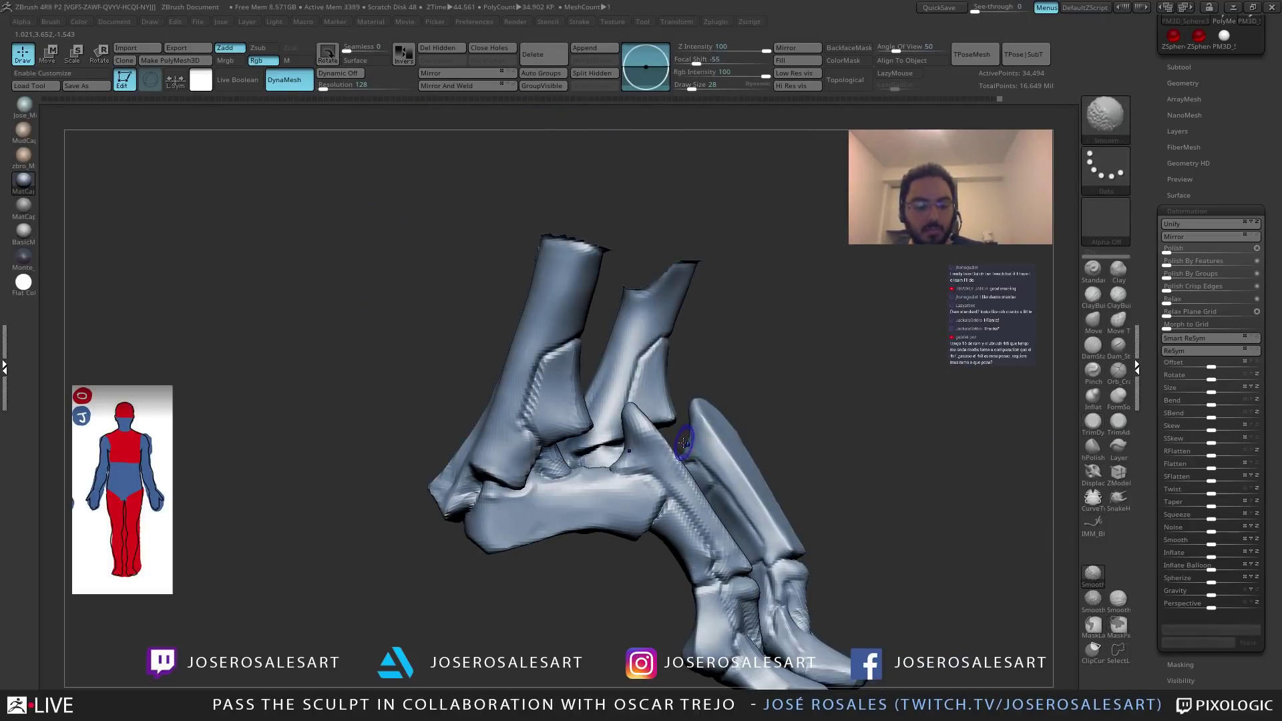
# Turn the masked upper leg shafts into their own polygroup and isolate them with the polyframe shown.
pyautogui.hotkey('shift', 'f')
pyautogui.keyDown('ctrl'); pyautogui.keyDown('shift'); pyautogui.click(352, 452); pyautogui.keyUp('shift'); pyautogui.keyUp('ctrl')
pyautogui.moveTo(351, 452)
pyautogui.mouseDown(button='right')
pyautogui.moveTo(441, 454)
pyautogui.moveTo(557, 411)
pyautogui.moveTo(588, 373)
pyautogui.moveTo(568, 407)
pyautogui.mouseUp(button='right')
pyautogui.keyDown('ctrl'); pyautogui.keyDown('shift'); pyautogui.click(557, 411); pyautogui.keyUp('shift'); pyautogui.keyUp('ctrl')
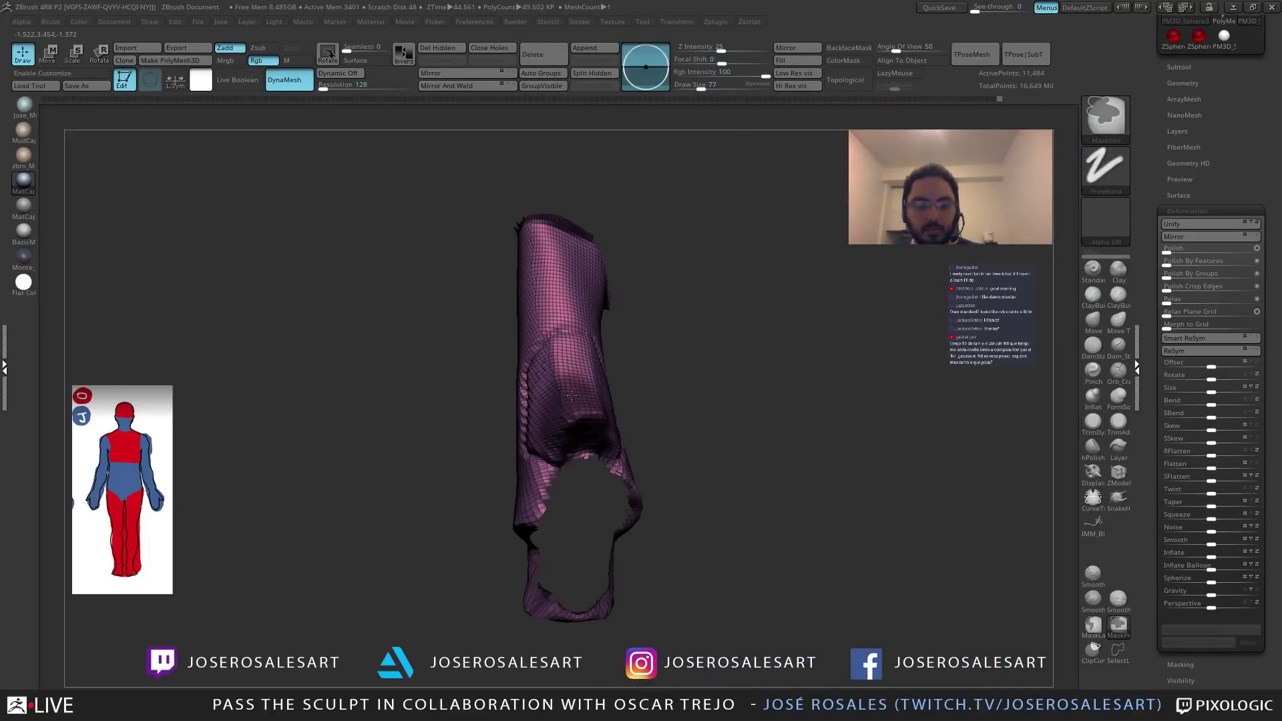
# Paint a mask over the raised plate on the lower half of the upper leg shafts at draw size 30.
pyautogui.moveTo(563, 359)
pyautogui.mouseDown(button='right')
pyautogui.moveTo(608, 420)
pyautogui.moveTo(626, 381)
pyautogui.mouseUp(button='right')
pyautogui.hotkey('shift', 'f')
pyautogui.moveTo(534, 374)
pyautogui.mouseDown(button='right')
pyautogui.moveTo(553, 373)
pyautogui.moveTo(594, 270)
pyautogui.moveTo(586, 474)
pyautogui.moveTo(640, 438)
pyautogui.moveTo(715, 414)
pyautogui.moveTo(552, 400)
pyautogui.moveTo(564, 454)
pyautogui.moveTo(533, 467)
pyautogui.mouseUp(button='right')
pyautogui.press('ctrl')
pyautogui.press('ctrl')
pyautogui.hotkey('shift', 'f')
pyautogui.hotkey('ctrl', 'z')
pyautogui.keyDown('shift'); pyautogui.moveTo(522, 437); pyautogui.dragTo(551, 347); pyautogui.keyUp('shift')
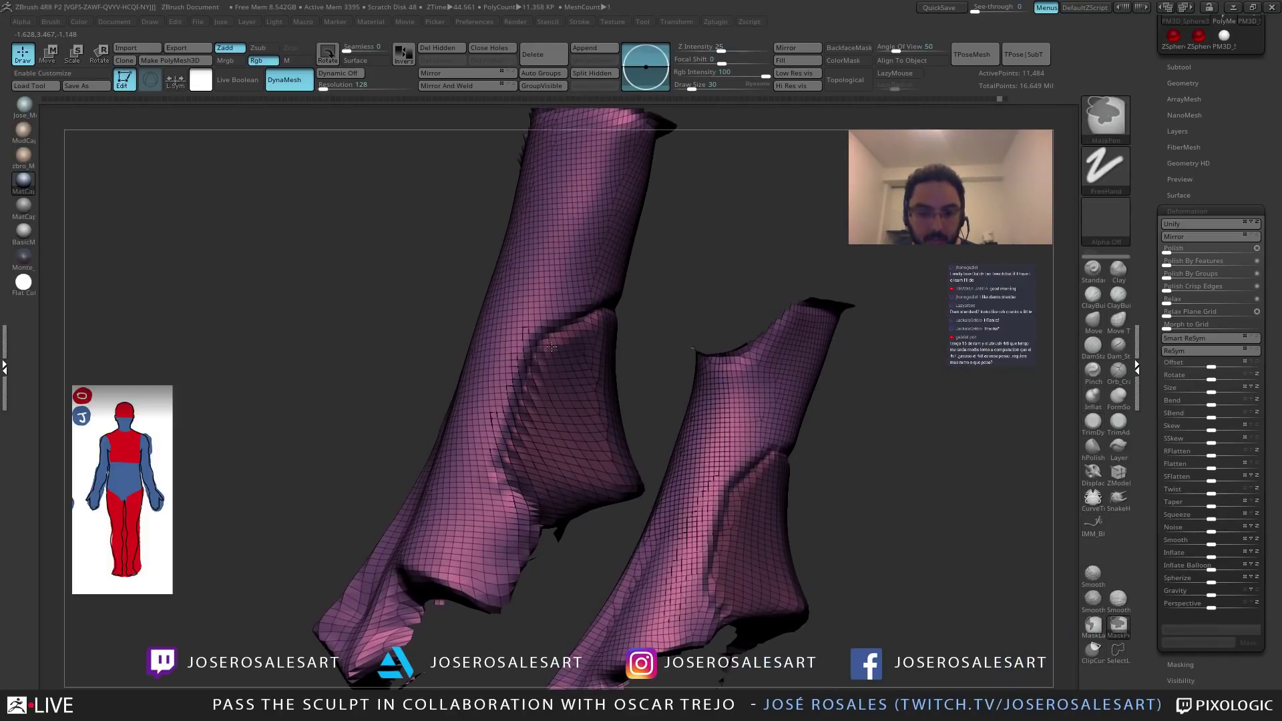
# Separate the raised plates from the shafts as a polygroup and show the complete legs again.
pyautogui.moveTo(546, 487)
pyautogui.mouseDown(button='right')
pyautogui.moveTo(576, 351)
pyautogui.moveTo(670, 355)
pyautogui.moveTo(487, 343)
pyautogui.moveTo(564, 349)
pyautogui.moveTo(489, 400)
pyautogui.mouseUp(button='right')
pyautogui.hotkey('ctrl', 'w')
pyautogui.press('b')
pyautogui.press('t')
pyautogui.press('d')
pyautogui.keyDown('ctrl'); pyautogui.keyDown('shift'); pyautogui.click(567, 403); pyautogui.keyUp('shift'); pyautogui.keyUp('ctrl')
pyautogui.moveTo(566, 403); pyautogui.dragTo(501, 360, button='right')
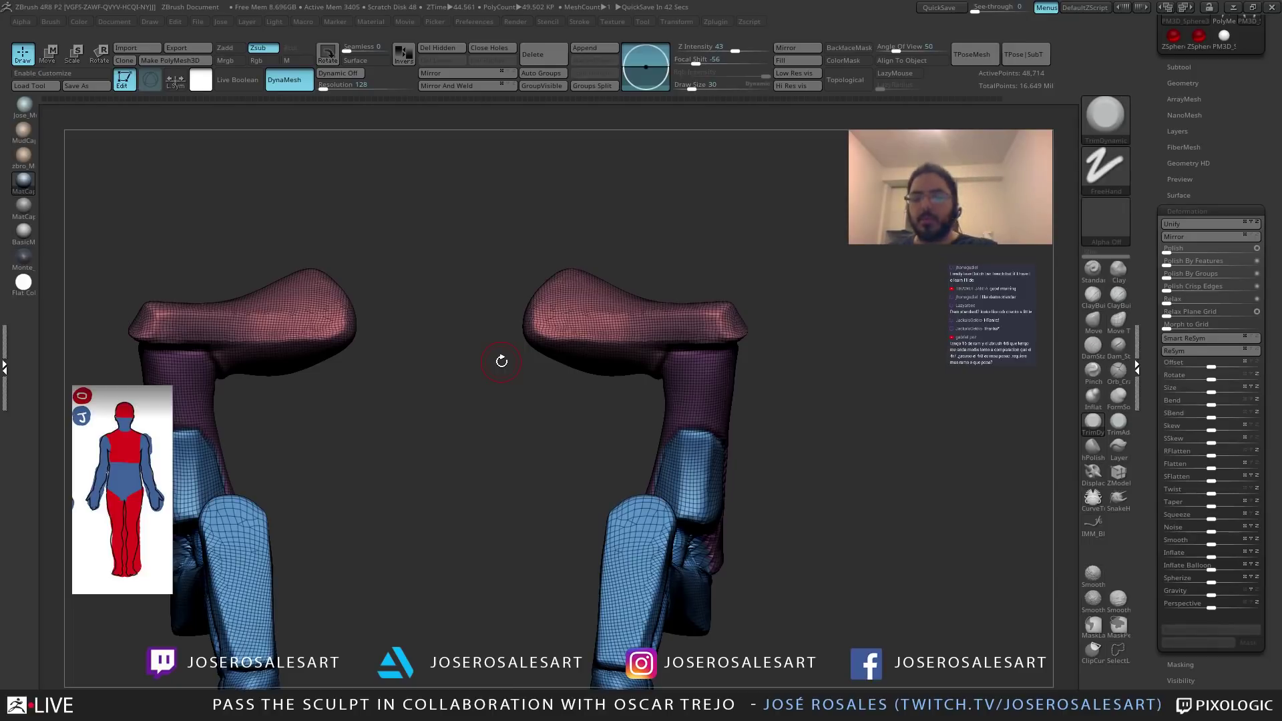
pyautogui.keyDown('alt'); pyautogui.moveTo(397, 414); pyautogui.dragTo(464, 351); pyautogui.keyUp('alt')
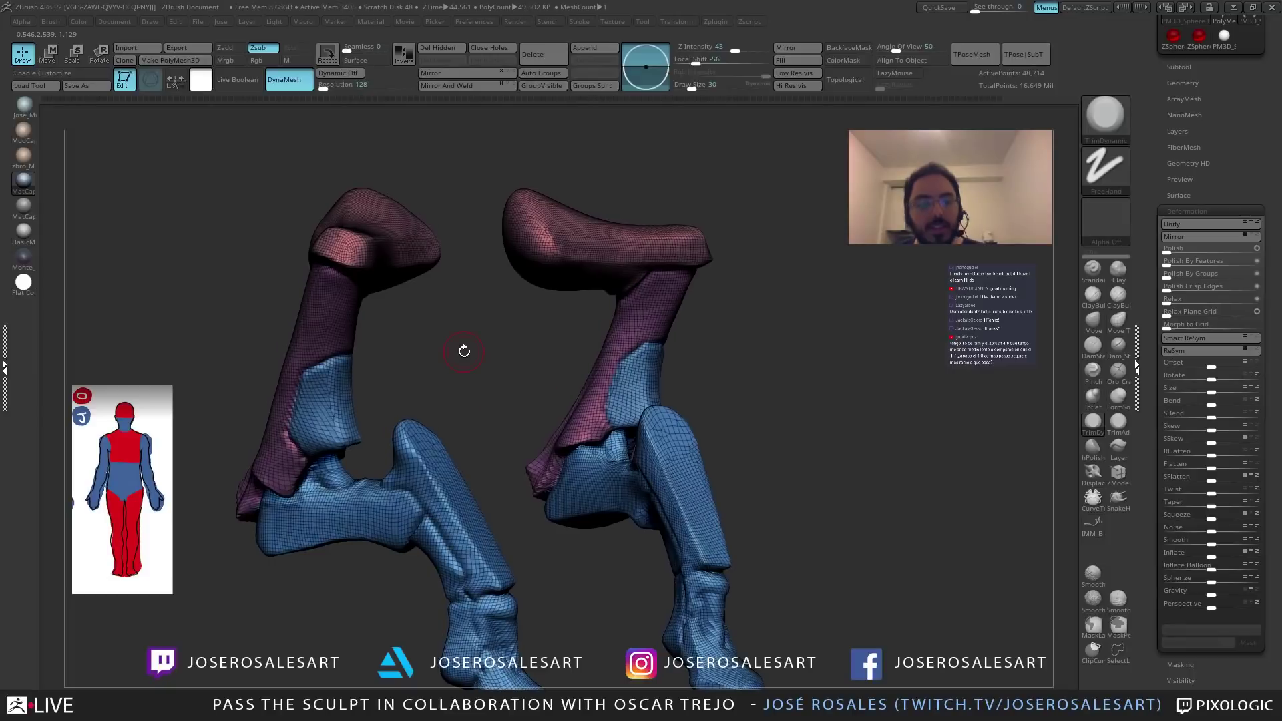
pyautogui.moveTo(390, 385); pyautogui.dragTo(456, 327)
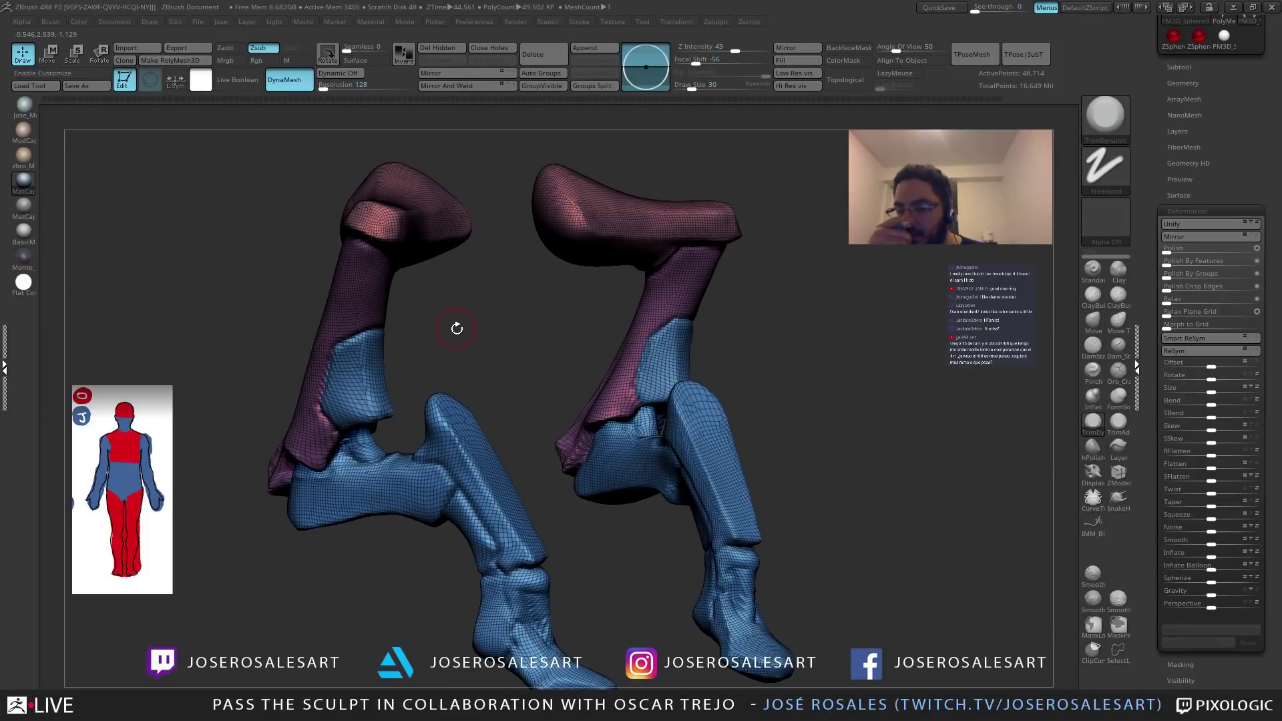
# Isolate the lower legs and paint a mask over the small connector rising from the knee segment.
pyautogui.moveTo(457, 328); pyautogui.dragTo(521, 430)
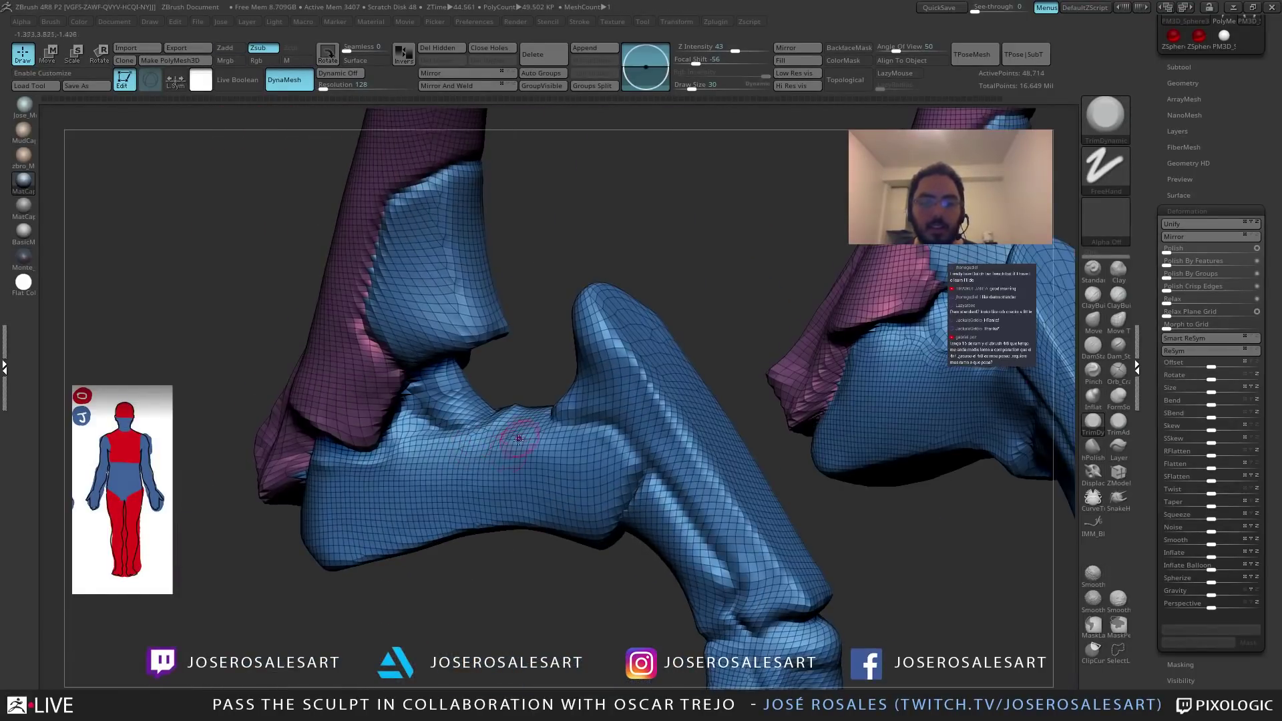
pyautogui.keyDown('ctrl'); pyautogui.keyDown('shift'); pyautogui.click(513, 455); pyautogui.keyUp('shift'); pyautogui.keyUp('ctrl')
pyautogui.moveTo(535, 430); pyautogui.dragTo(582, 437, button='right')
pyautogui.moveTo(582, 437); pyautogui.dragTo(520, 409, button='right')
pyautogui.keyDown('ctrl'); pyautogui.moveTo(521, 409); pyautogui.dragTo(552, 434, button='right'); pyautogui.keyUp('ctrl')
pyautogui.moveTo(484, 390); pyautogui.dragTo(437, 309, button='right')
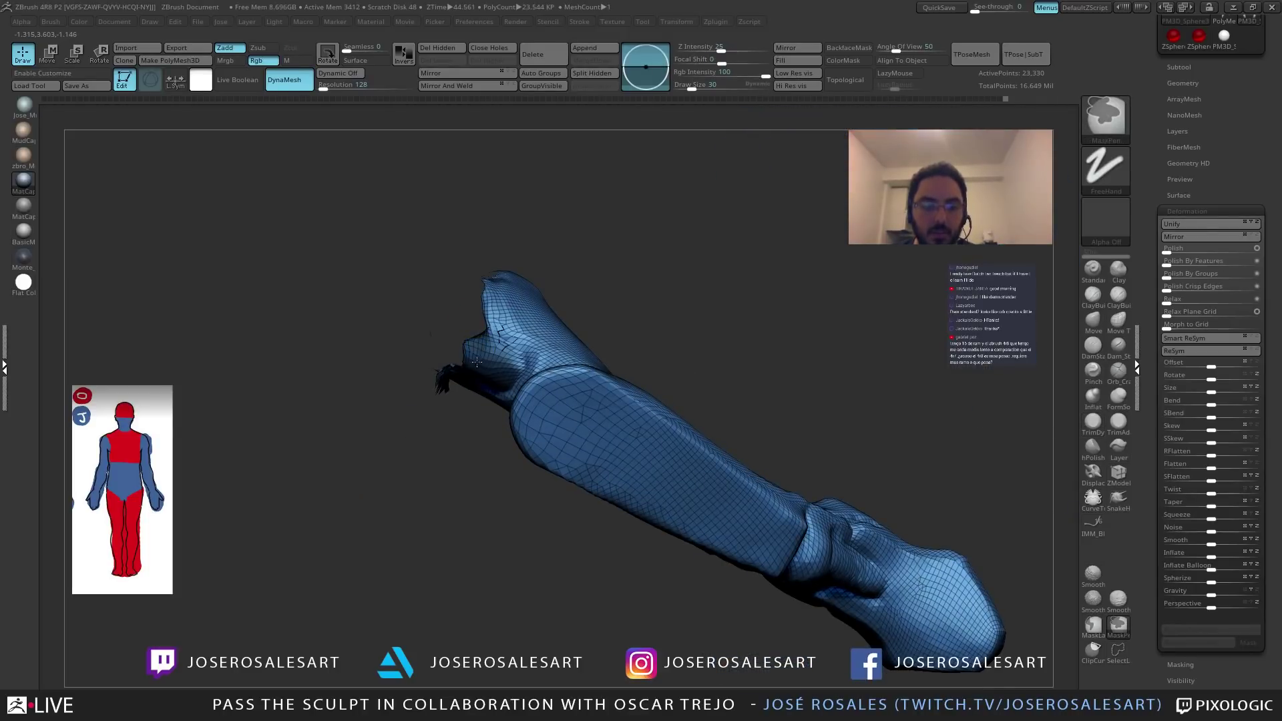
pyautogui.moveTo(516, 339); pyautogui.dragTo(491, 365, button='right')
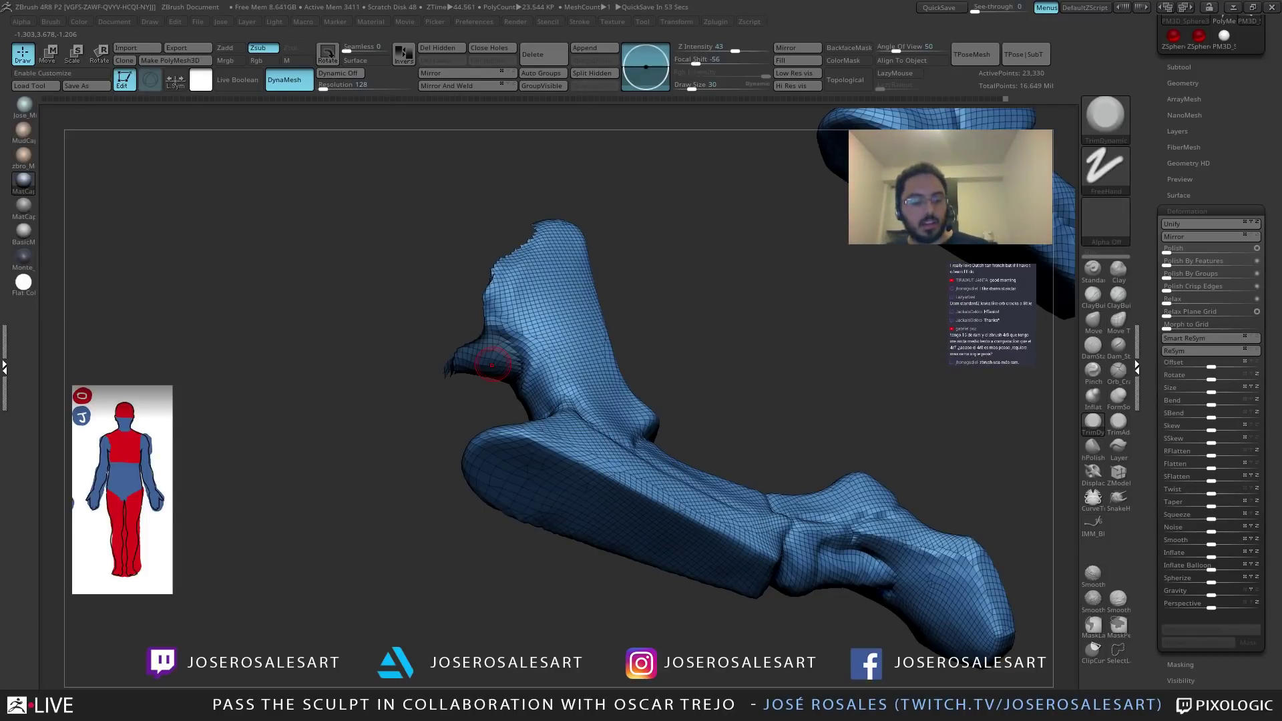
# Complete the mask around the connector's base and make the connector its own polygroup.
pyautogui.moveTo(551, 331)
pyautogui.mouseDown(button='right')
pyautogui.moveTo(472, 343)
pyautogui.moveTo(500, 325)
pyautogui.moveTo(518, 381)
pyautogui.moveTo(498, 455)
pyautogui.mouseUp(button='right')
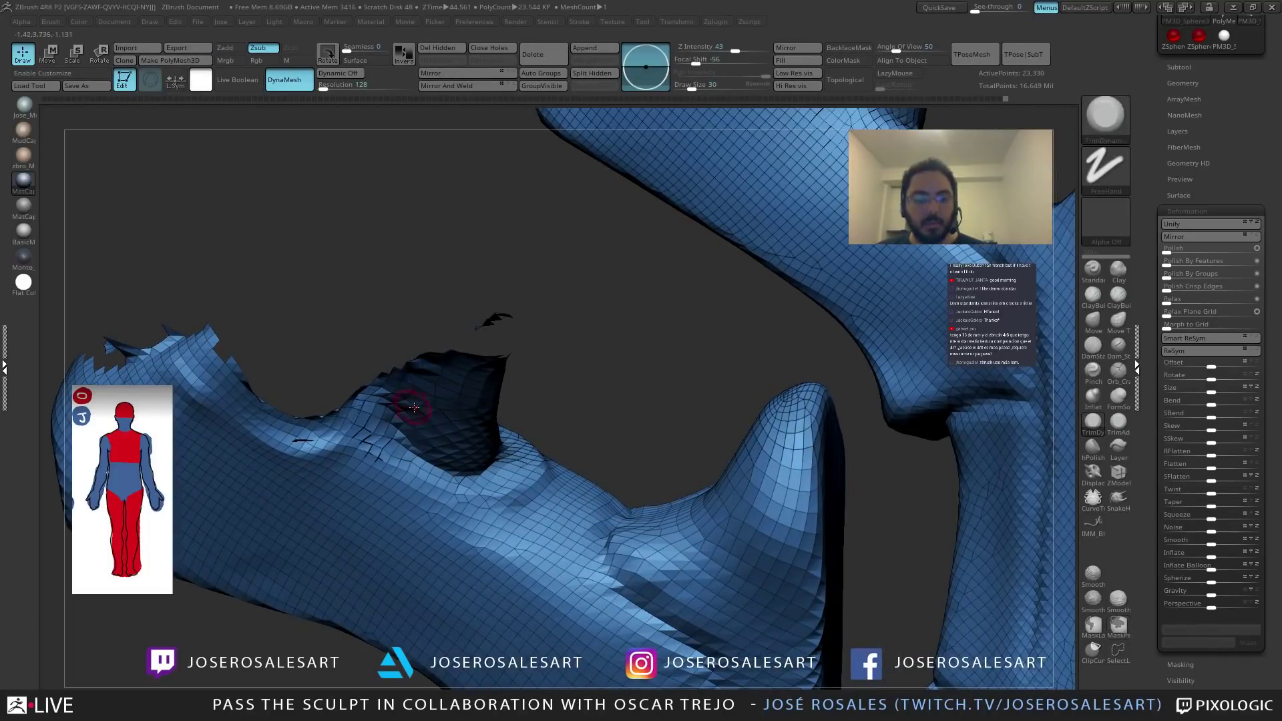
pyautogui.moveTo(402, 423); pyautogui.dragTo(377, 402, button='right')
pyautogui.moveTo(413, 459); pyautogui.dragTo(585, 392, button='right')
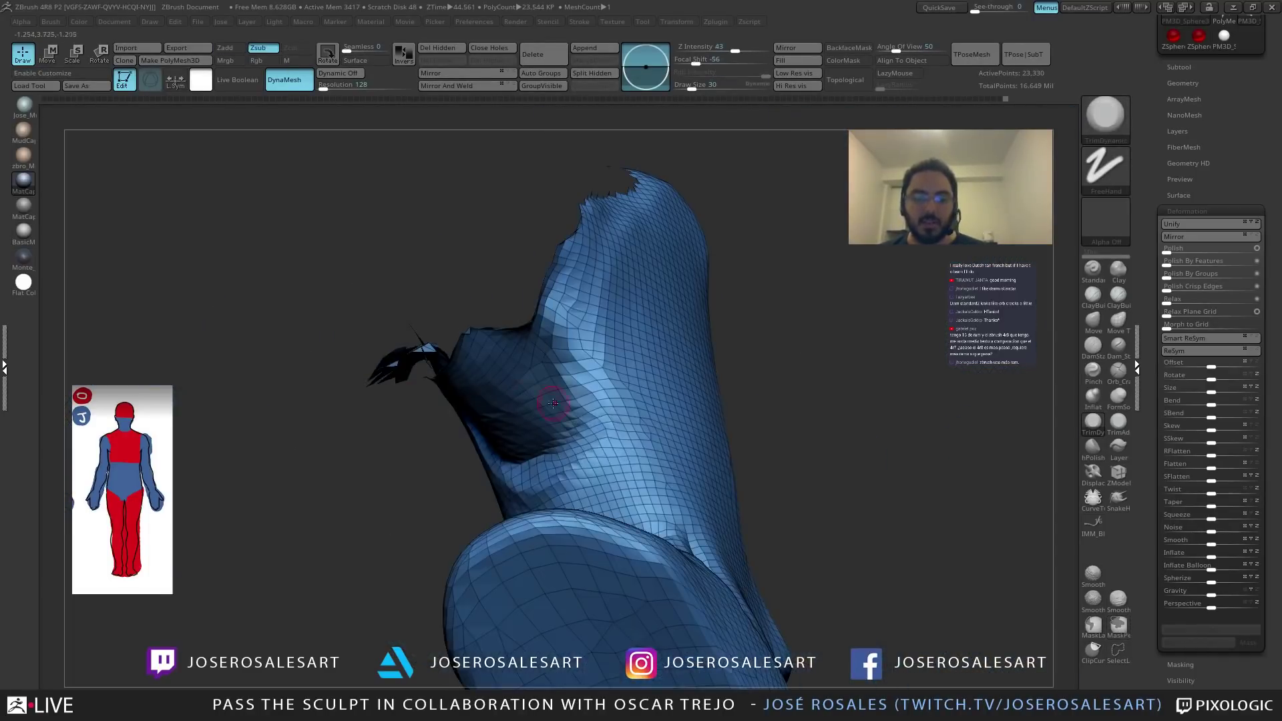
pyautogui.moveTo(595, 327)
pyautogui.keyDown('ctrl'); pyautogui.mouseDown(button='right')
pyautogui.moveTo(538, 353)
pyautogui.moveTo(600, 224)
pyautogui.moveTo(541, 342)
pyautogui.moveTo(655, 306)
pyautogui.mouseUp(button='right'); pyautogui.keyUp('ctrl')
pyautogui.hotkey('ctrl', 'w')
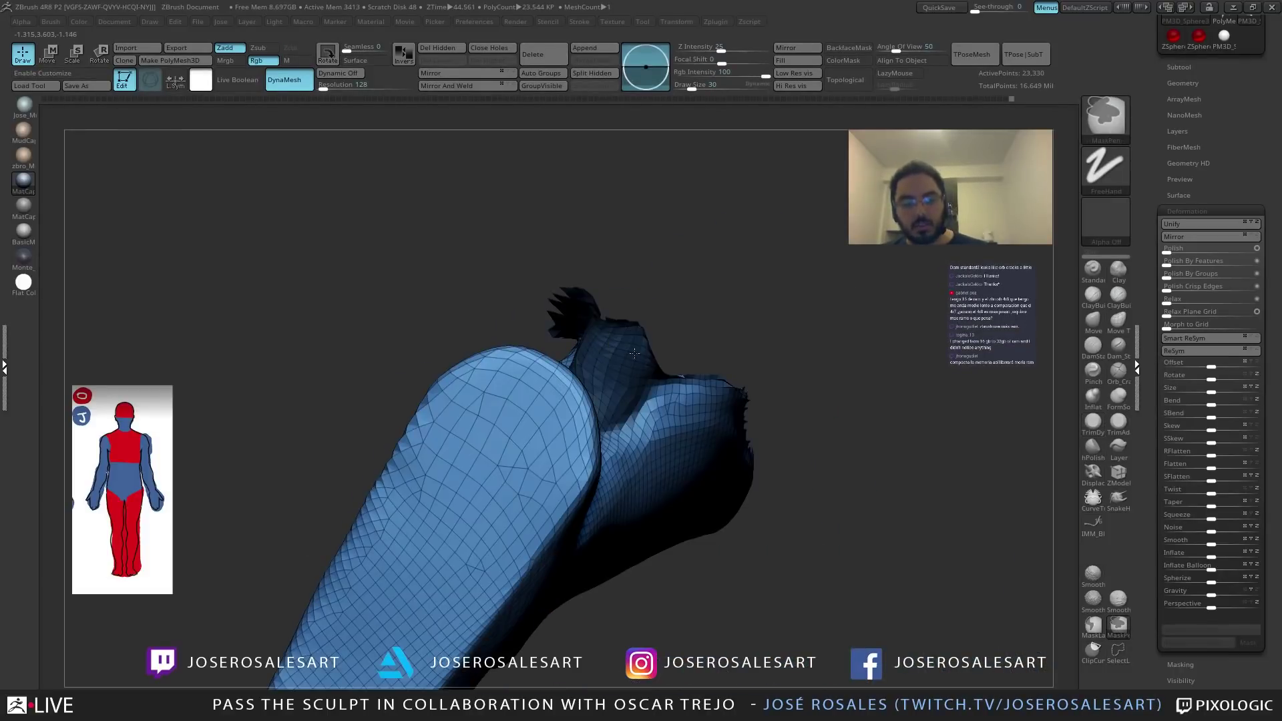
# Hide the knee connector and box-mask the rear part of the horizontal knee segment.
pyautogui.moveTo(601, 363)
pyautogui.mouseDown(button='right')
pyautogui.moveTo(604, 344)
pyautogui.moveTo(667, 372)
pyautogui.moveTo(553, 291)
pyautogui.moveTo(587, 338)
pyautogui.moveTo(674, 325)
pyautogui.moveTo(529, 408)
pyautogui.moveTo(534, 394)
pyautogui.moveTo(561, 433)
pyautogui.moveTo(527, 376)
pyautogui.moveTo(387, 337)
pyautogui.mouseUp(button='right')
pyautogui.keyDown('ctrl'); pyautogui.keyDown('shift'); pyautogui.click(659, 295); pyautogui.keyUp('shift'); pyautogui.keyUp('ctrl')
pyautogui.keyDown('ctrl'); pyautogui.keyDown('shift'); pyautogui.click(528, 408); pyautogui.keyUp('shift'); pyautogui.keyUp('ctrl')
pyautogui.keyDown('ctrl'); pyautogui.moveTo(269, 260); pyautogui.dragTo(496, 538); pyautogui.keyUp('ctrl')
pyautogui.keyDown('ctrl'); pyautogui.moveTo(496, 538); pyautogui.dragTo(504, 464, button='right'); pyautogui.keyUp('ctrl')
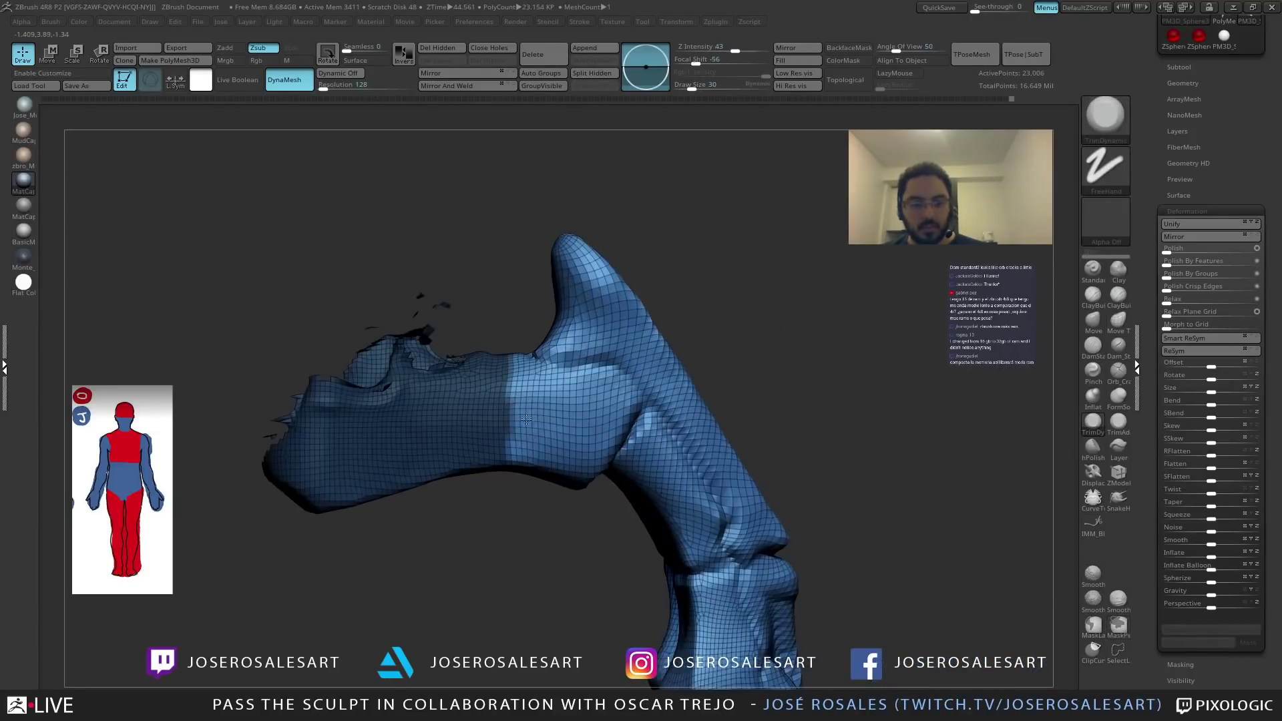
# Paint the knee segment's mask forward to the shin joint at draw size 36.
pyautogui.press('s')
pyautogui.moveTo(526, 457)
pyautogui.keyDown('ctrl'); pyautogui.mouseDown()
pyautogui.moveTo(610, 404)
pyautogui.moveTo(530, 368)
pyautogui.moveTo(535, 381)
pyautogui.mouseUp(); pyautogui.keyUp('ctrl')
pyautogui.press('[')
pyautogui.moveTo(546, 377); pyautogui.dragTo(540, 446, button='right')
pyautogui.keyDown('ctrl'); pyautogui.moveTo(495, 363); pyautogui.dragTo(514, 309); pyautogui.keyUp('ctrl')
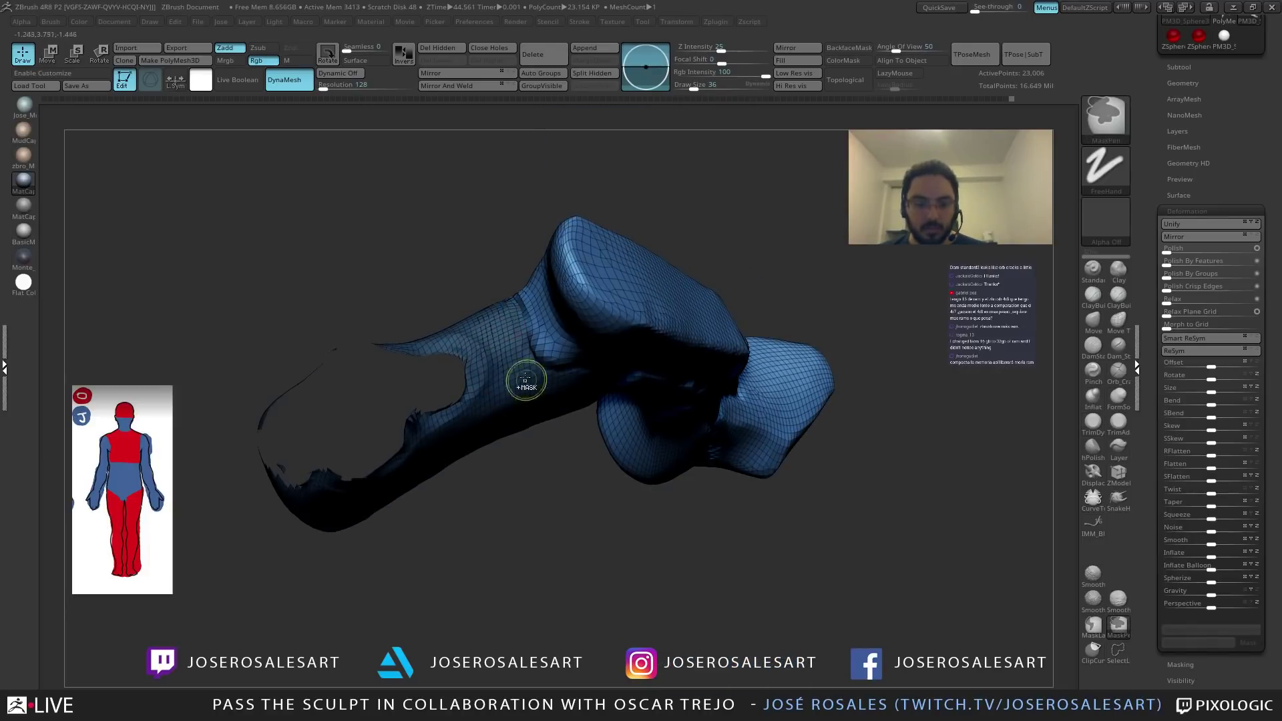
# Finish the mask on the knee segment's other sides and hide the segment as its own polygroup.
pyautogui.moveTo(514, 308); pyautogui.dragTo(511, 247, button='right')
pyautogui.moveTo(500, 280)
pyautogui.keyDown('ctrl'); pyautogui.mouseDown()
pyautogui.moveTo(507, 257)
pyautogui.moveTo(491, 234)
pyautogui.moveTo(446, 233)
pyautogui.mouseUp(); pyautogui.keyUp('ctrl')
pyautogui.moveTo(475, 247); pyautogui.dragTo(492, 261, button='right')
pyautogui.moveTo(499, 204)
pyautogui.mouseDown(button='right')
pyautogui.moveTo(432, 202)
pyautogui.moveTo(441, 181)
pyautogui.moveTo(463, 187)
pyautogui.moveTo(461, 231)
pyautogui.moveTo(502, 334)
pyautogui.moveTo(472, 321)
pyautogui.moveTo(498, 361)
pyautogui.moveTo(607, 299)
pyautogui.moveTo(543, 209)
pyautogui.mouseUp(button='right')
pyautogui.moveTo(587, 344)
pyautogui.mouseDown(button='right')
pyautogui.moveTo(650, 354)
pyautogui.moveTo(749, 309)
pyautogui.moveTo(643, 306)
pyautogui.moveTo(427, 470)
pyautogui.moveTo(313, 281)
pyautogui.moveTo(387, 372)
pyautogui.mouseUp(button='right')
pyautogui.keyDown('ctrl'); pyautogui.keyDown('shift'); pyautogui.click(306, 274); pyautogui.keyUp('shift'); pyautogui.keyUp('ctrl')
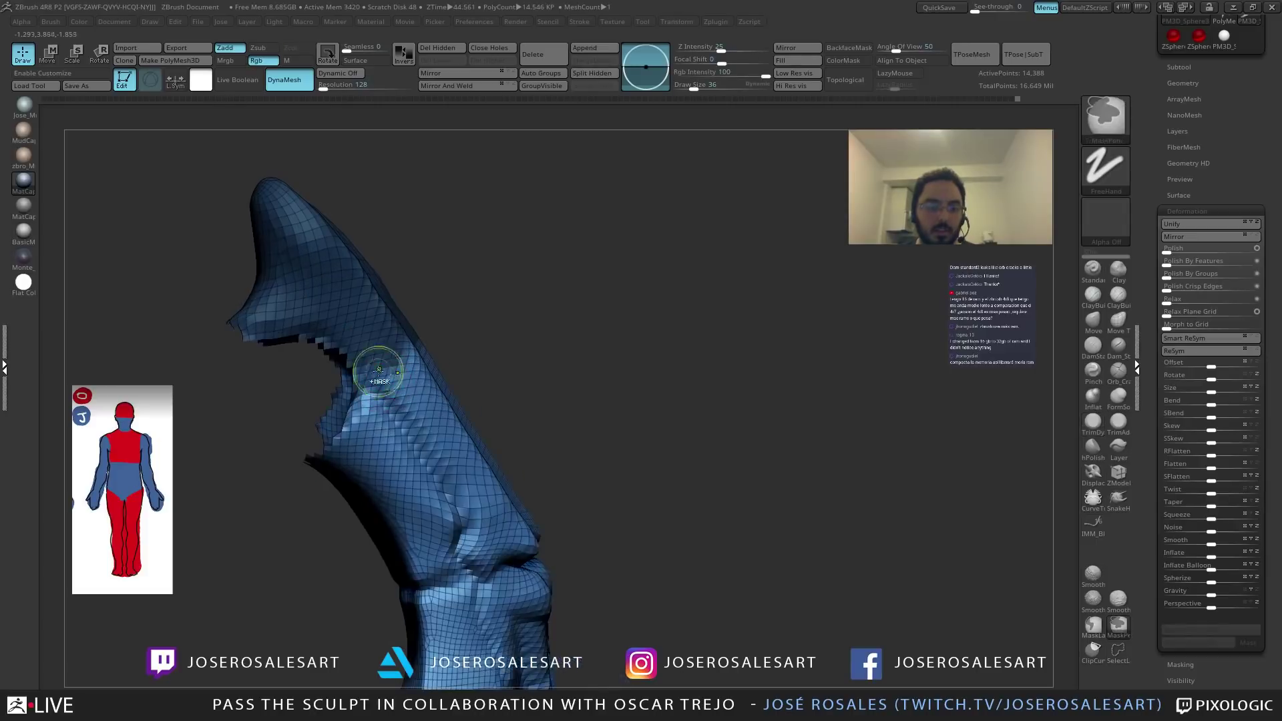
# Paint a mask over the long front plate of the shin at draw size 36.
pyautogui.moveTo(428, 430); pyautogui.dragTo(430, 336, button='right')
pyautogui.moveTo(472, 481); pyautogui.dragTo(323, 405, button='right')
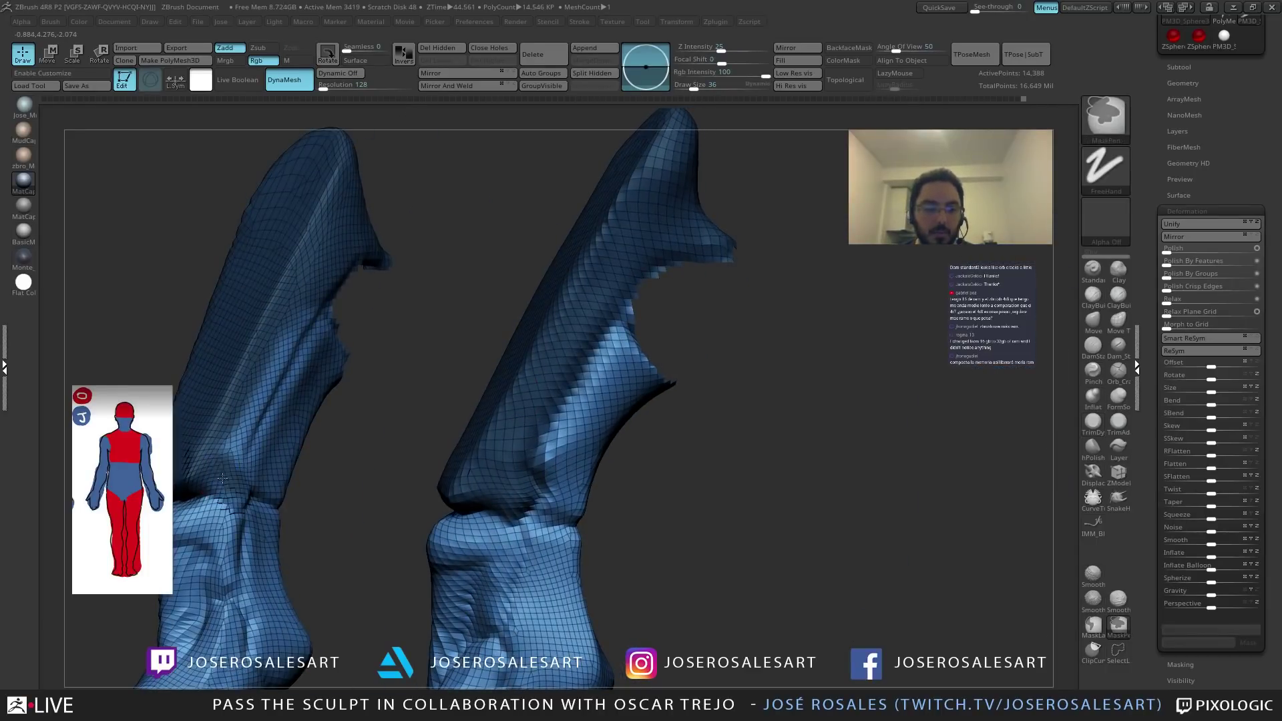
pyautogui.moveTo(215, 461); pyautogui.dragTo(259, 398)
pyautogui.moveTo(211, 461)
pyautogui.mouseDown(button='right')
pyautogui.moveTo(299, 397)
pyautogui.moveTo(272, 400)
pyautogui.moveTo(387, 385)
pyautogui.mouseUp(button='right')
# Touch up the mask along the shin plate's border and make the plate its own polygroup.
pyautogui.press('ctrl')
pyautogui.hotkey('ctrl', 'w')
pyautogui.moveTo(567, 374)
pyautogui.mouseDown()
pyautogui.moveTo(481, 370)
pyautogui.moveTo(587, 363)
pyautogui.mouseUp()
pyautogui.hotkey('ctrl', 'z')
pyautogui.keyDown('alt'); pyautogui.moveTo(424, 405); pyautogui.dragTo(438, 480, button='right'); pyautogui.keyUp('alt')
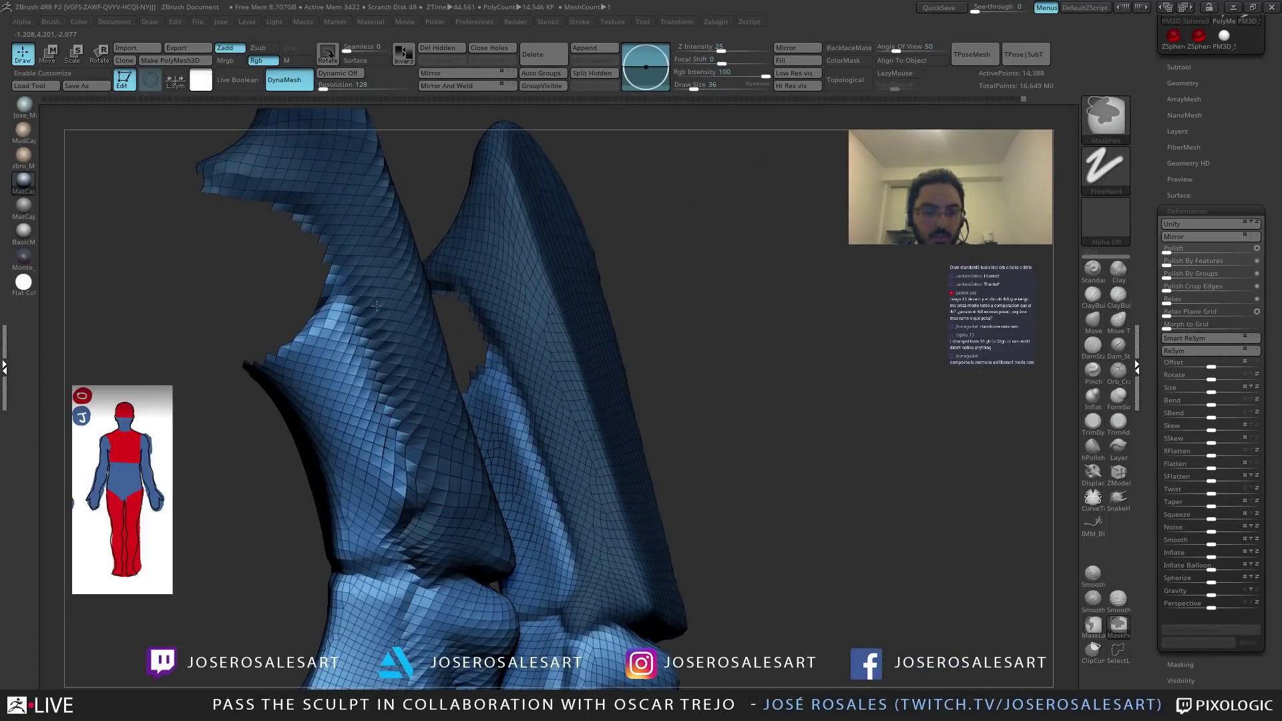
pyautogui.hotkey('ctrl', 'w')
# Hide the shin plates and box-mask the rear shank down to the ankle.
pyautogui.moveTo(361, 300); pyautogui.dragTo(227, 328, button='right')
pyautogui.keyDown('ctrl'); pyautogui.keyDown('shift'); pyautogui.click(538, 438); pyautogui.keyUp('shift'); pyautogui.keyUp('ctrl')
pyautogui.keyDown('ctrl'); pyautogui.keyDown('shift'); pyautogui.click(434, 447); pyautogui.keyUp('shift'); pyautogui.keyUp('ctrl')
pyautogui.keyDown('ctrl'); pyautogui.moveTo(227, 329); pyautogui.dragTo(507, 455); pyautogui.keyUp('ctrl')
pyautogui.moveTo(506, 455); pyautogui.dragTo(423, 449, button='right')
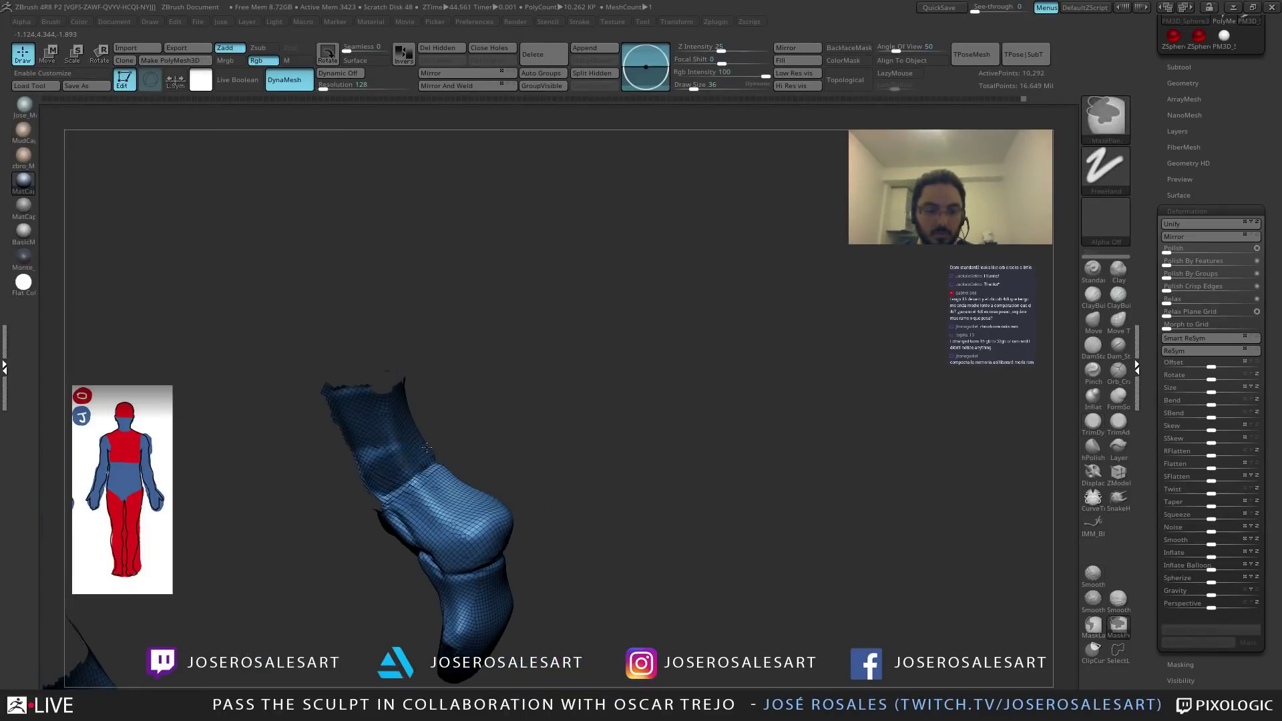
# Make the masked rear shank its own polygroup and show all leg parts again.
pyautogui.moveTo(356, 475)
pyautogui.mouseDown(button='right')
pyautogui.moveTo(493, 430)
pyautogui.moveTo(349, 466)
pyautogui.moveTo(398, 438)
pyautogui.moveTo(582, 382)
pyautogui.moveTo(561, 375)
pyautogui.moveTo(721, 374)
pyautogui.moveTo(648, 363)
pyautogui.moveTo(523, 565)
pyautogui.mouseUp(button='right')
pyautogui.hotkey('ctrl', 'w')
pyautogui.keyDown('ctrl'); pyautogui.keyDown('shift'); pyautogui.click(678, 370); pyautogui.keyUp('shift'); pyautogui.keyUp('ctrl')
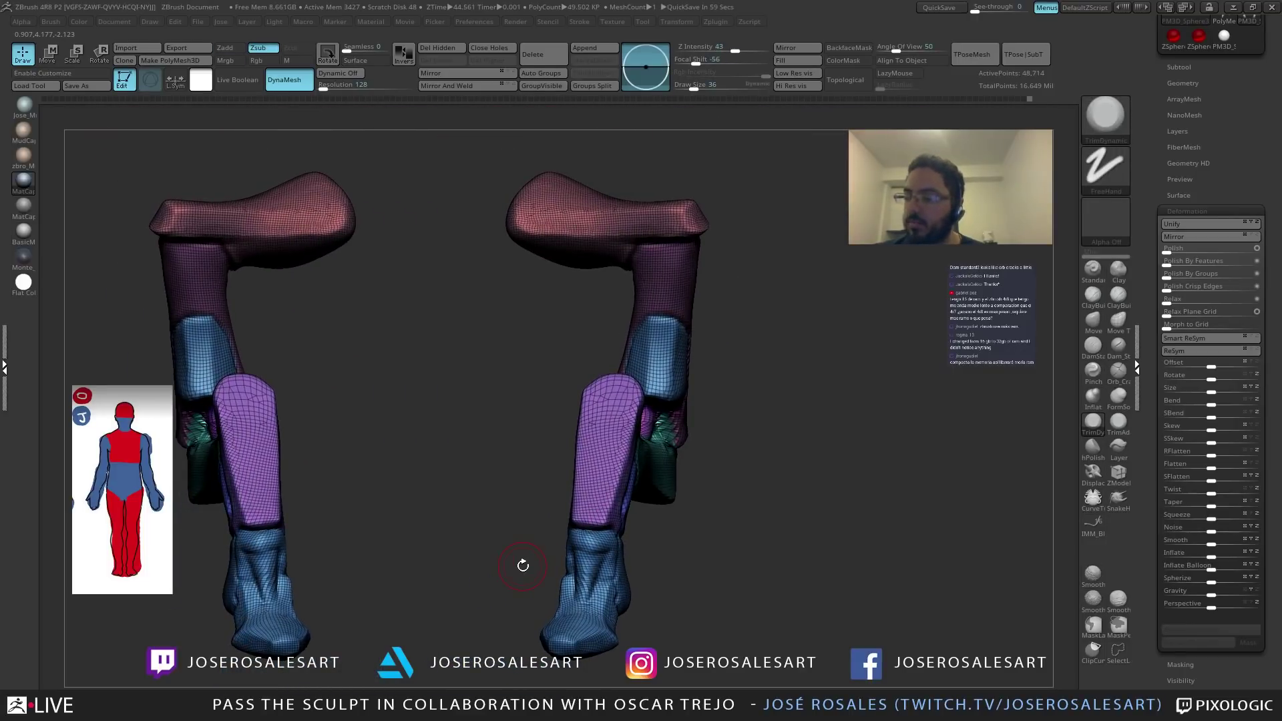
pyautogui.moveTo(355, 409); pyautogui.dragTo(514, 389, button='right')
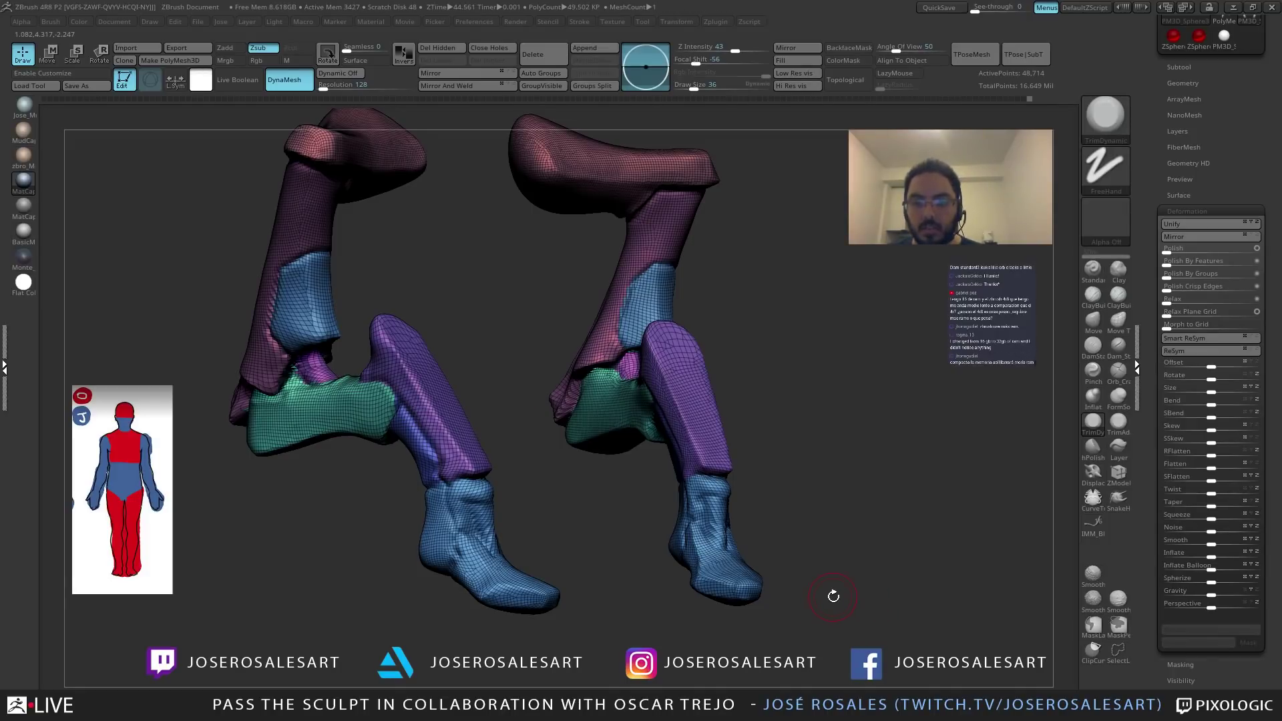
pyautogui.moveTo(569, 566); pyautogui.dragTo(559, 573)
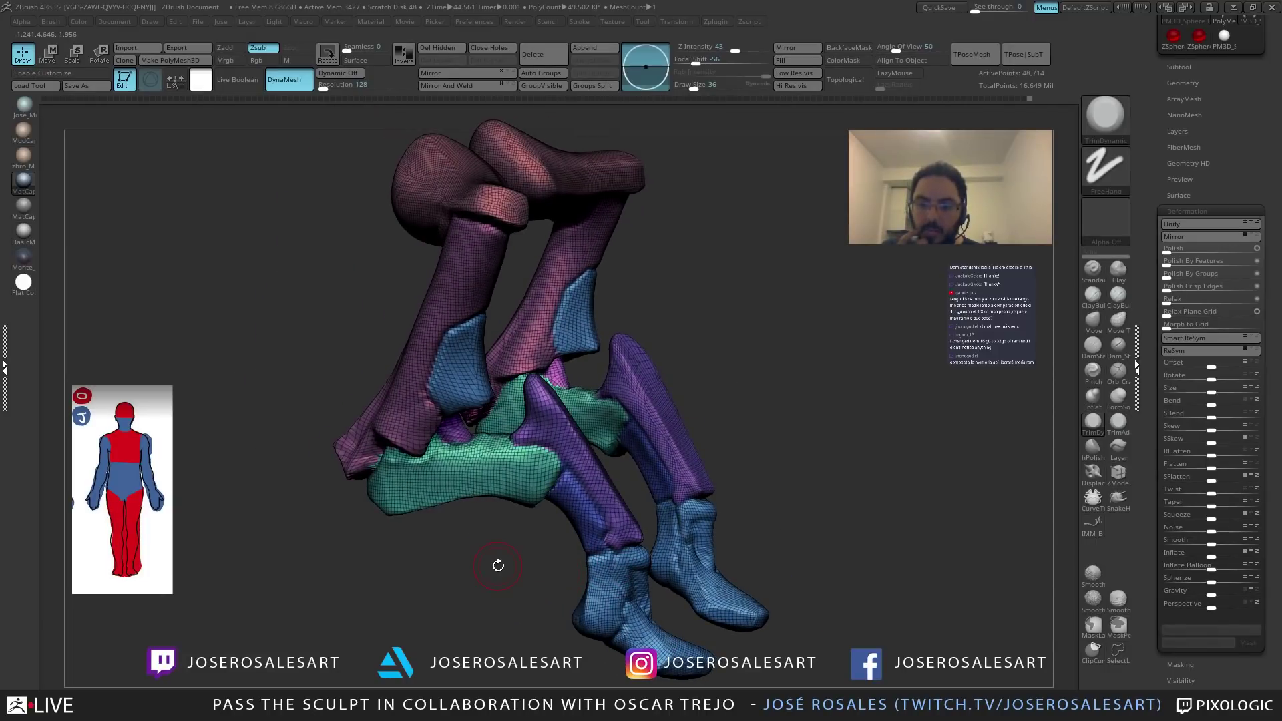
pyautogui.moveTo(510, 455)
pyautogui.mouseDown(button='right')
pyautogui.moveTo(471, 479)
pyautogui.moveTo(500, 497)
pyautogui.moveTo(581, 455)
pyautogui.moveTo(567, 461)
pyautogui.mouseUp(button='right')
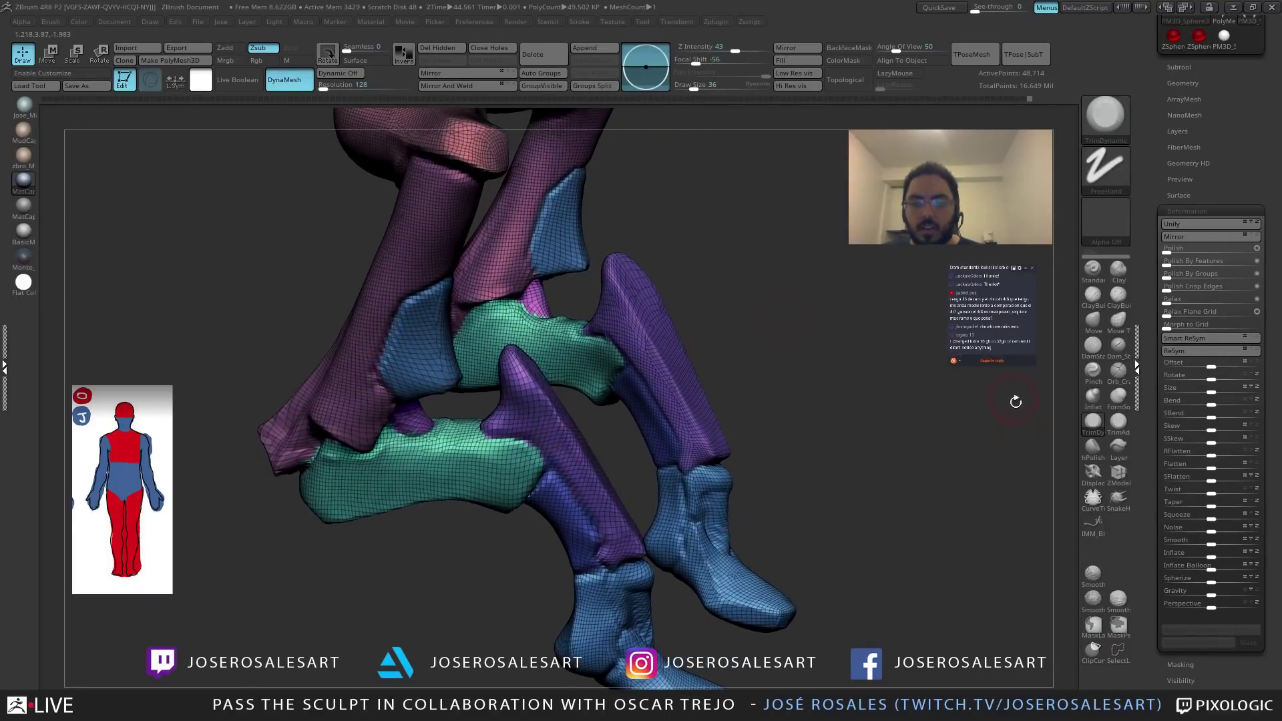
pyautogui.moveTo(770, 501); pyautogui.dragTo(549, 480)
pyautogui.keyDown('ctrl'); pyautogui.moveTo(585, 458); pyautogui.dragTo(532, 333, button='right'); pyautogui.keyUp('ctrl')
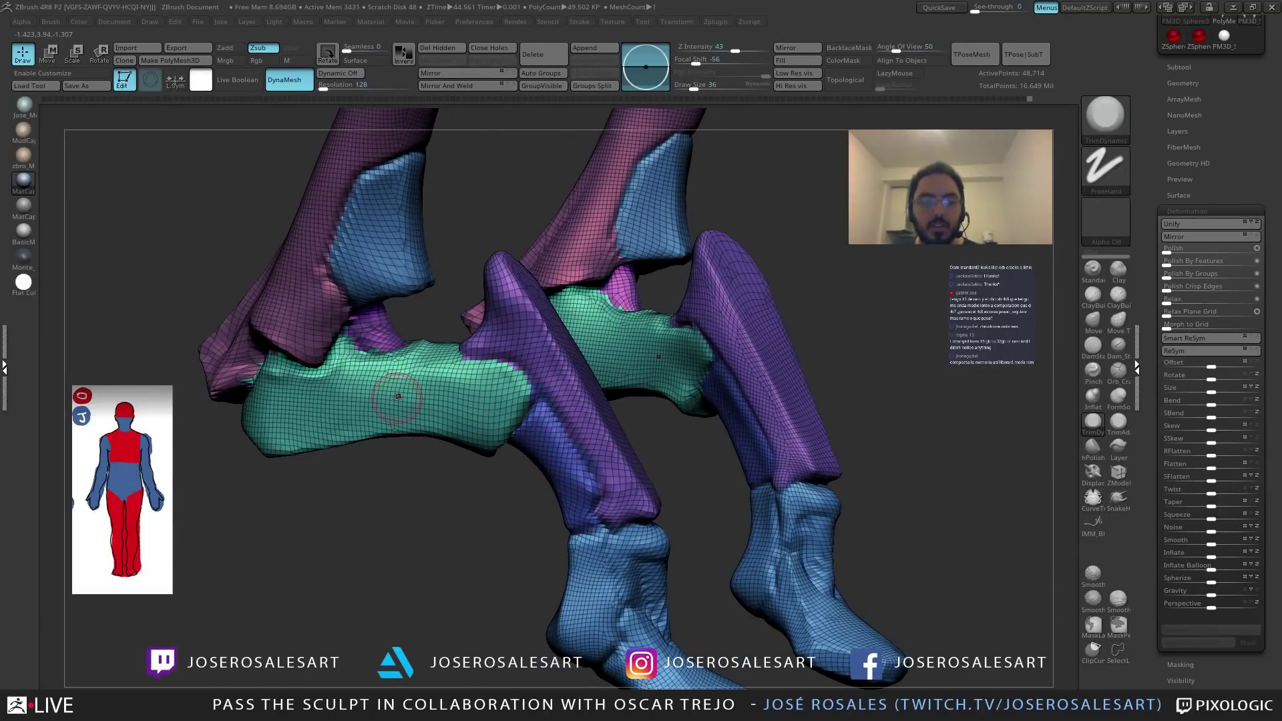
# Look through the performance and memory preferences, including the compact memory and undo settings.
pyautogui.click(484, 23)
pyautogui.moveTo(575, 354); pyautogui.dragTo(567, 303)
pyautogui.click(518, 232)
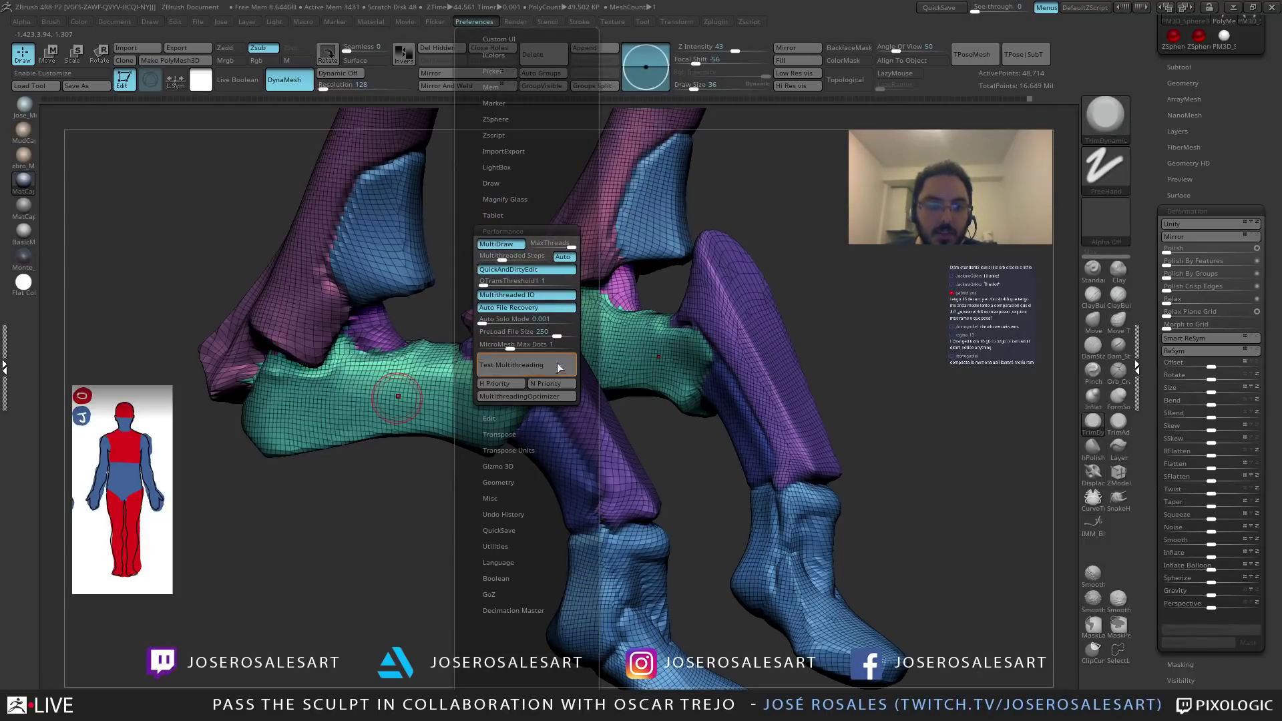
pyautogui.click(516, 230)
pyautogui.moveTo(547, 269)
pyautogui.mouseDown()
pyautogui.moveTo(544, 223)
pyautogui.moveTo(528, 335)
pyautogui.mouseUp()
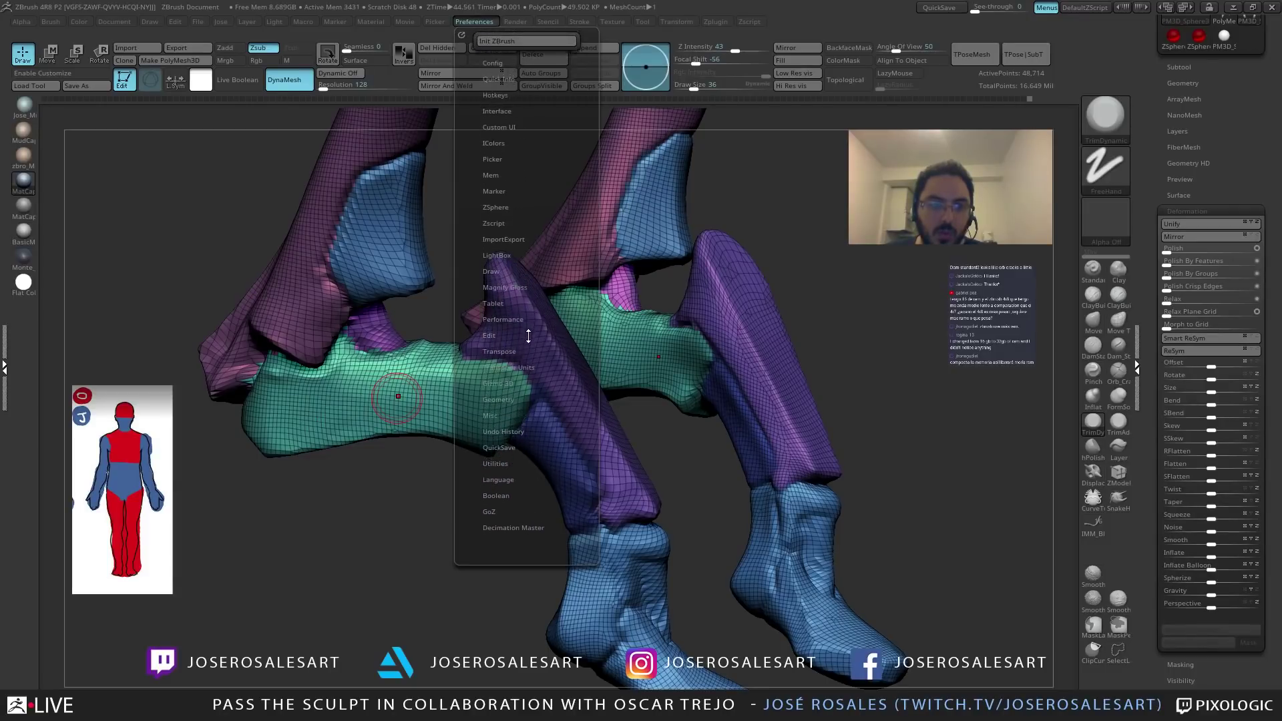
pyautogui.click(502, 175)
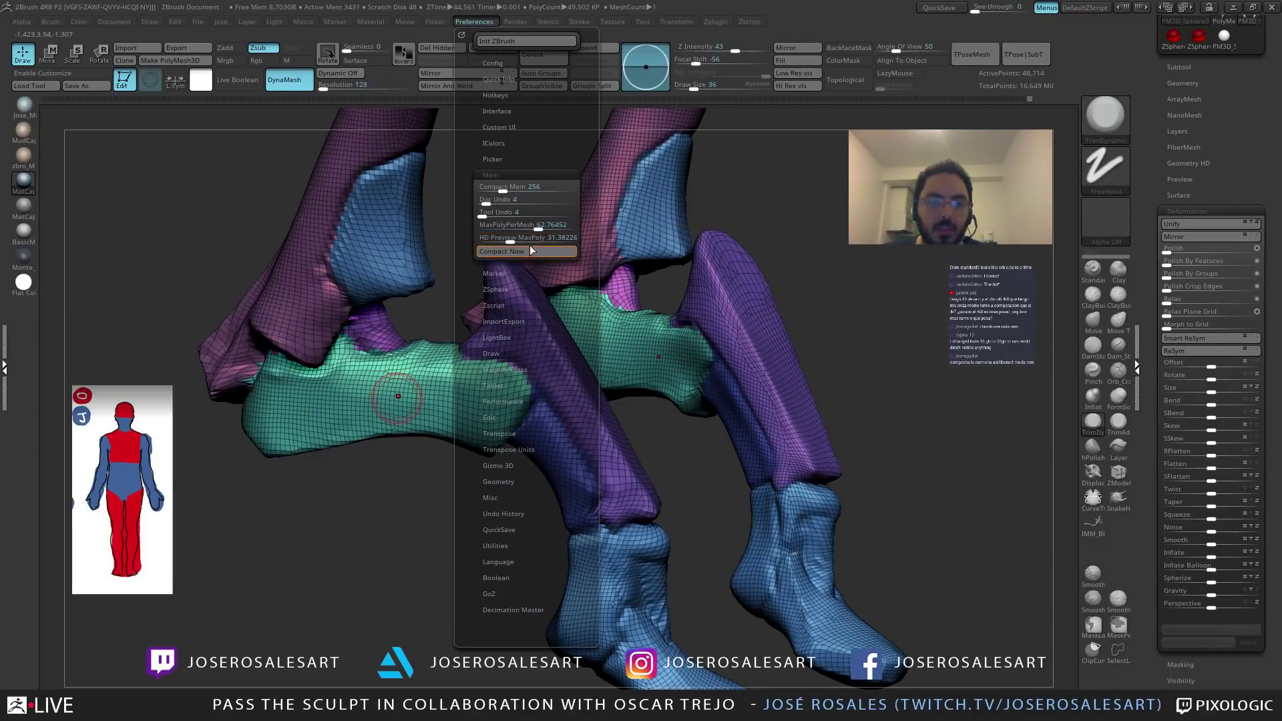
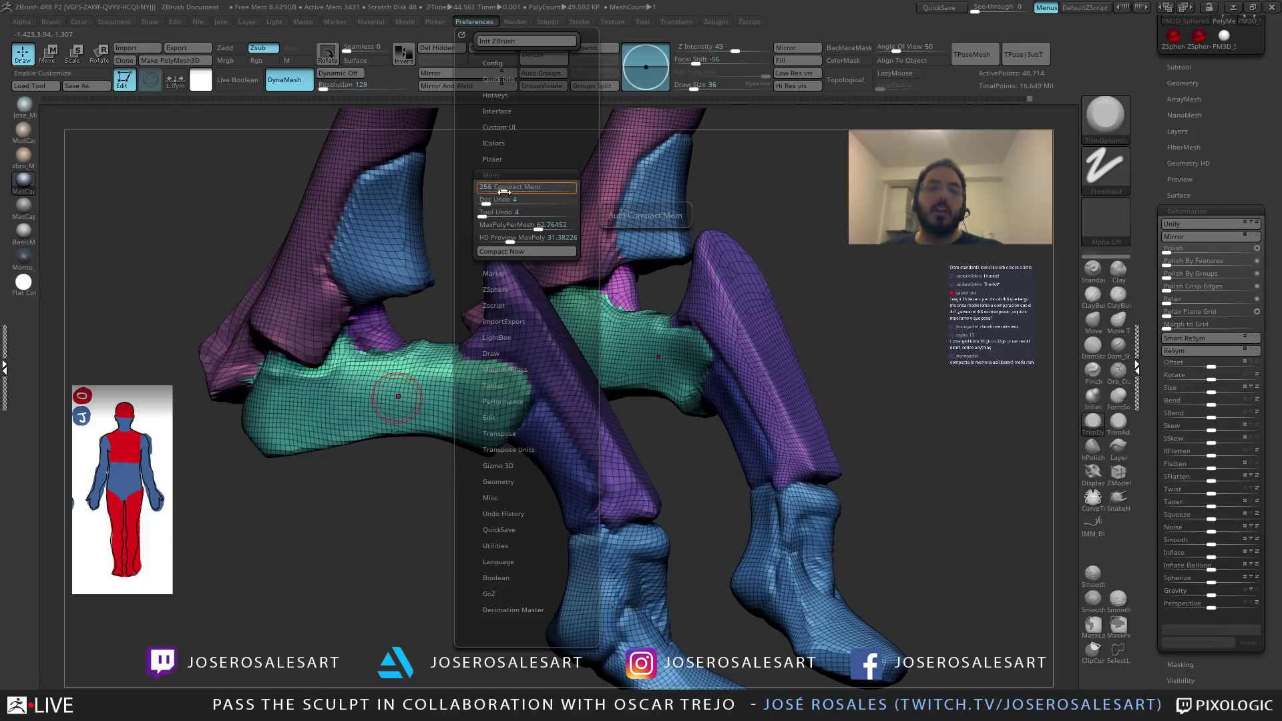
pyautogui.moveTo(449, 257); pyautogui.dragTo(512, 394)
# Isolate the feet and start masking the back of the heel with the mask brush.
pyautogui.keyDown('ctrl'); pyautogui.keyDown('shift'); pyautogui.click(497, 459); pyautogui.keyUp('shift'); pyautogui.keyUp('ctrl')
pyautogui.moveTo(497, 460)
pyautogui.mouseDown()
pyautogui.moveTo(537, 398)
pyautogui.moveTo(561, 395)
pyautogui.mouseUp()
pyautogui.press('s')
pyautogui.moveTo(561, 394); pyautogui.dragTo(575, 390)
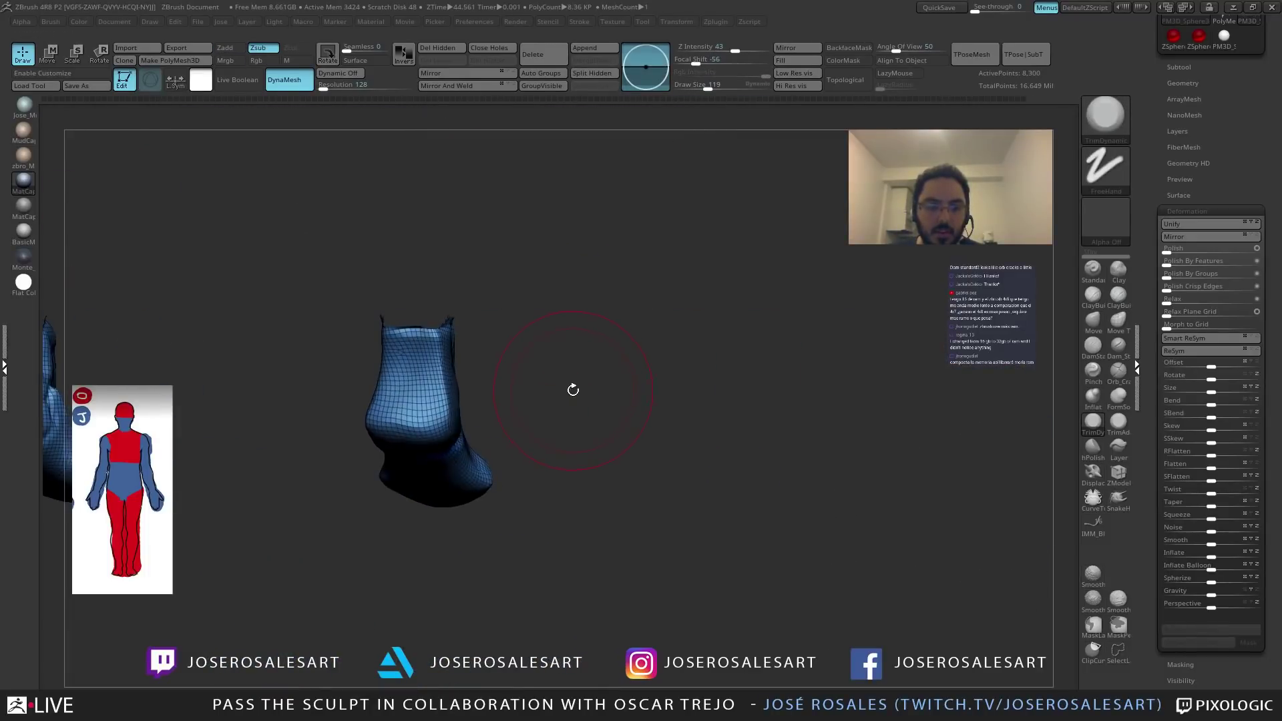
pyautogui.press('s')
pyautogui.press('s')
pyautogui.moveTo(418, 429)
pyautogui.mouseDown()
pyautogui.moveTo(448, 422)
pyautogui.moveTo(436, 422)
pyautogui.mouseUp()
pyautogui.moveTo(436, 422)
pyautogui.mouseDown()
pyautogui.moveTo(463, 402)
pyautogui.moveTo(467, 428)
pyautogui.moveTo(435, 393)
pyautogui.mouseUp()
pyautogui.moveTo(384, 437)
pyautogui.mouseDown()
pyautogui.moveTo(369, 470)
pyautogui.moveTo(397, 430)
pyautogui.mouseUp()
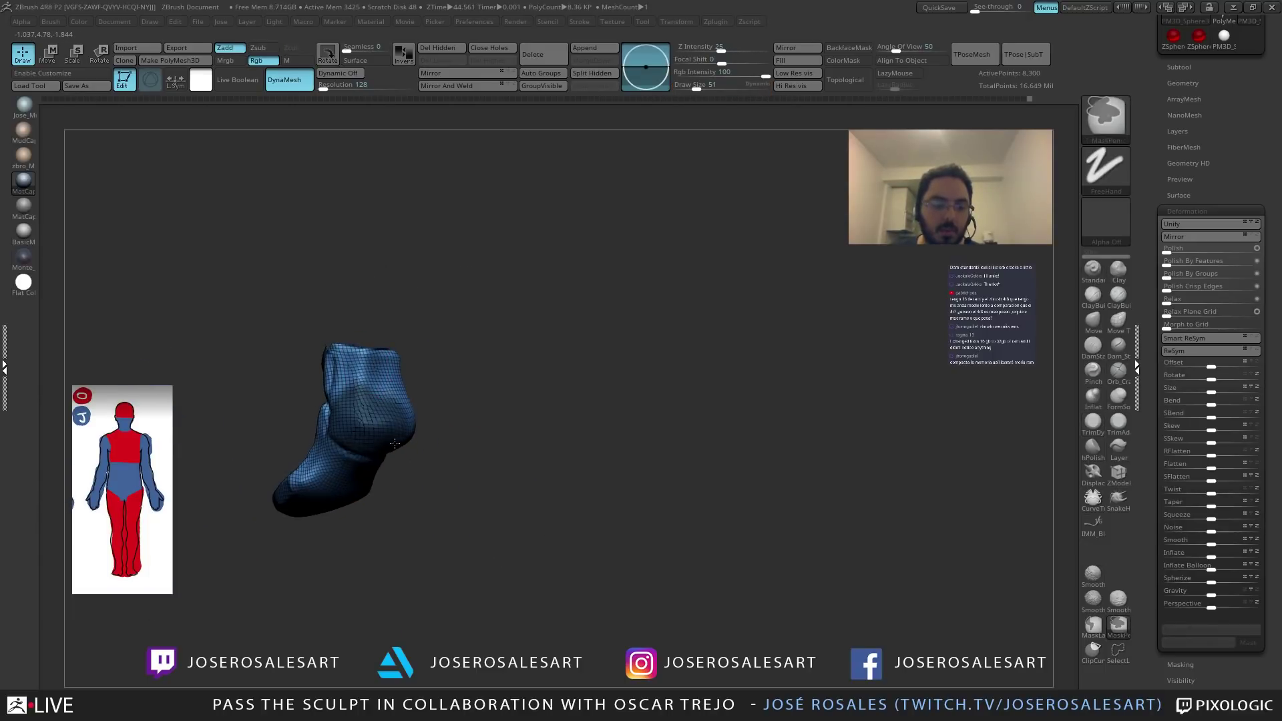
pyautogui.moveTo(348, 386)
pyautogui.mouseDown(button='right')
pyautogui.moveTo(403, 352)
pyautogui.moveTo(390, 387)
pyautogui.moveTo(396, 471)
pyautogui.mouseUp(button='right')
pyautogui.keyDown('ctrl'); pyautogui.moveTo(397, 472); pyautogui.dragTo(421, 472); pyautogui.keyUp('ctrl')
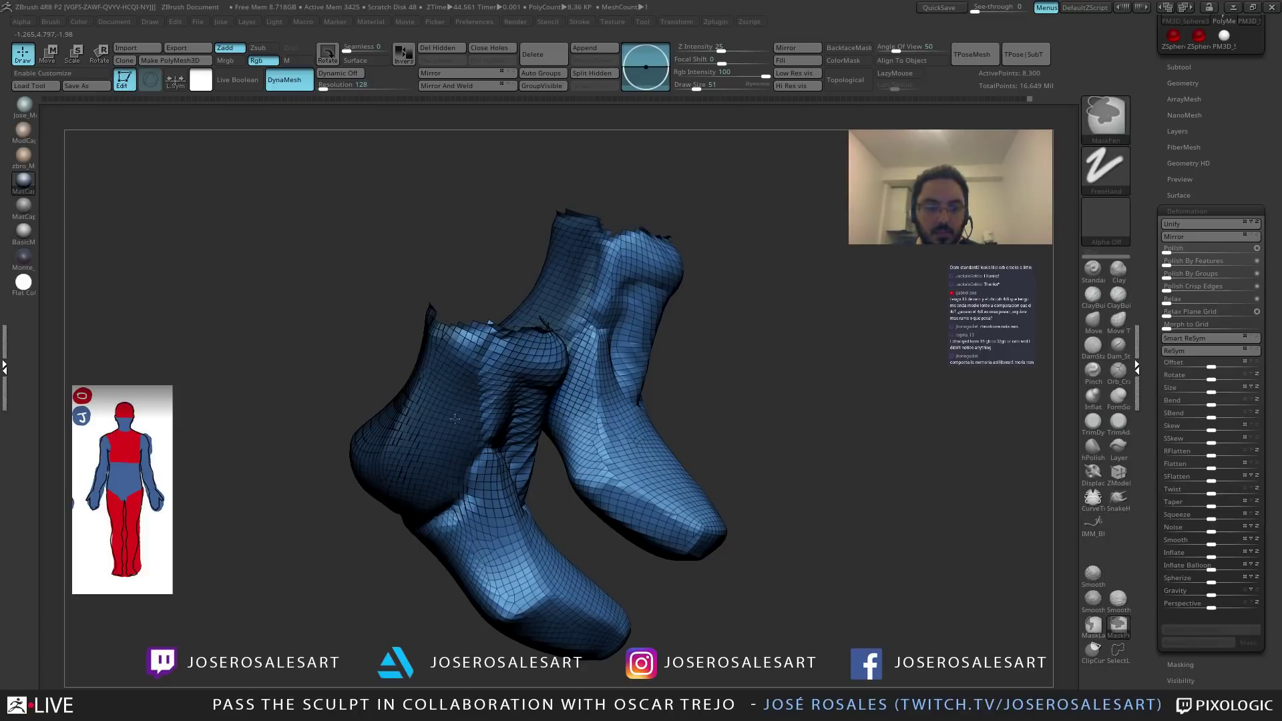
# Complete the heel mask around the ankle sides, make it its own polygroup and isolate the remaining foot surface.
pyautogui.moveTo(436, 352)
pyautogui.mouseDown(button='right')
pyautogui.moveTo(405, 352)
pyautogui.moveTo(509, 415)
pyautogui.moveTo(491, 376)
pyautogui.mouseUp(button='right')
pyautogui.keyDown('alt'); pyautogui.moveTo(486, 469); pyautogui.dragTo(582, 445, button='right'); pyautogui.keyUp('alt')
pyautogui.moveTo(579, 454)
pyautogui.keyDown('shift'); pyautogui.mouseDown()
pyautogui.moveTo(563, 460)
pyautogui.moveTo(588, 461)
pyautogui.mouseUp(); pyautogui.keyUp('shift')
pyautogui.moveTo(594, 441)
pyautogui.mouseDown(button='right')
pyautogui.moveTo(521, 469)
pyautogui.moveTo(596, 429)
pyautogui.mouseUp(button='right')
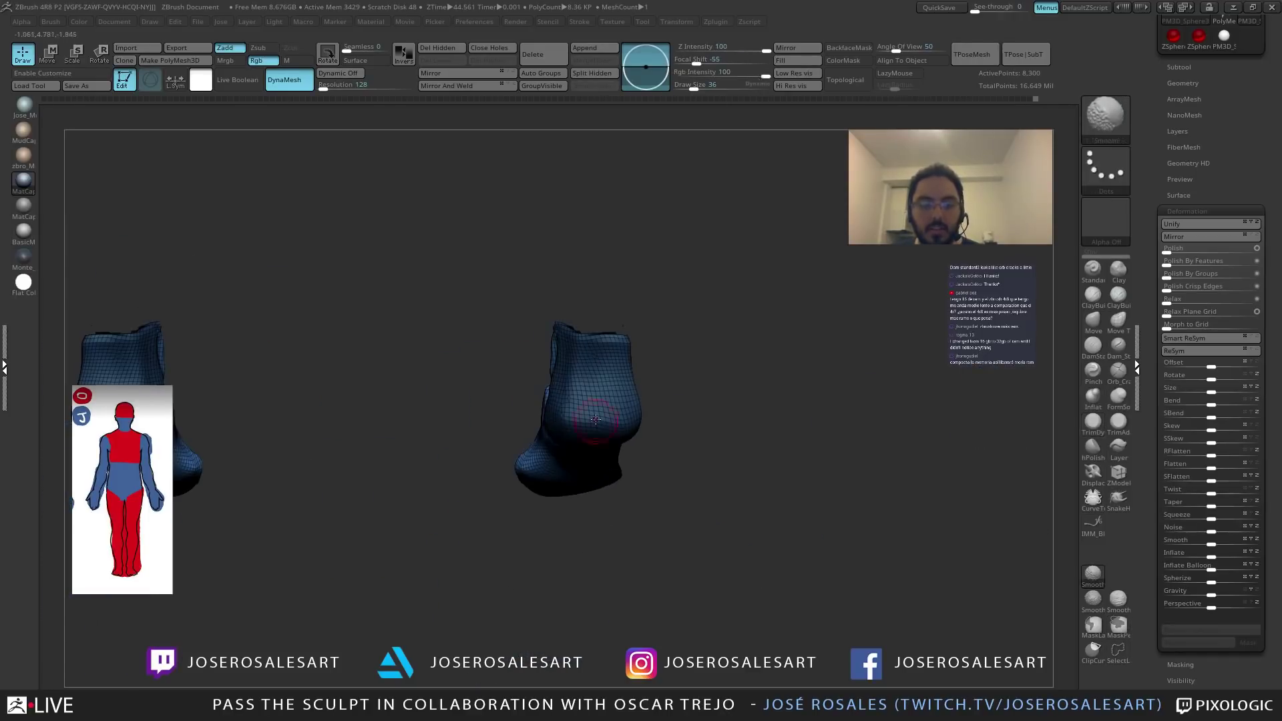
pyautogui.moveTo(504, 381)
pyautogui.mouseDown(button='right')
pyautogui.moveTo(548, 353)
pyautogui.moveTo(545, 294)
pyautogui.moveTo(541, 377)
pyautogui.moveTo(597, 359)
pyautogui.mouseUp(button='right')
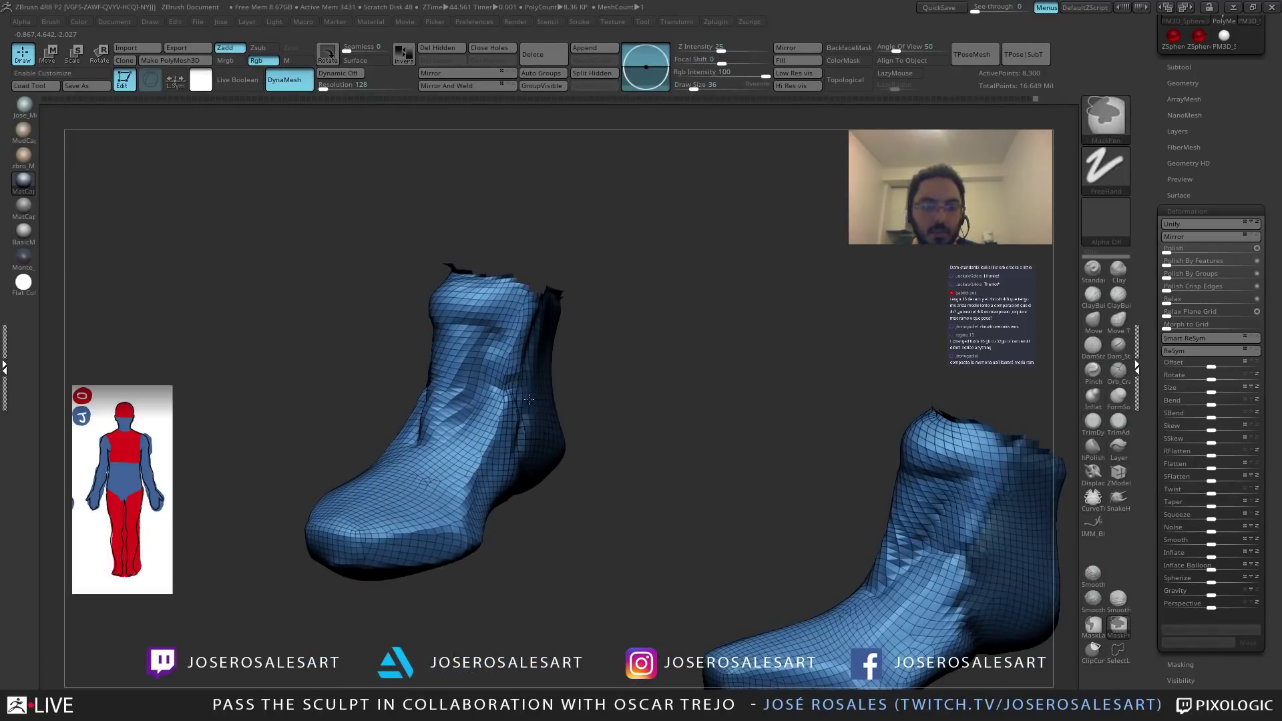
pyautogui.moveTo(539, 353); pyautogui.dragTo(532, 432, button='right')
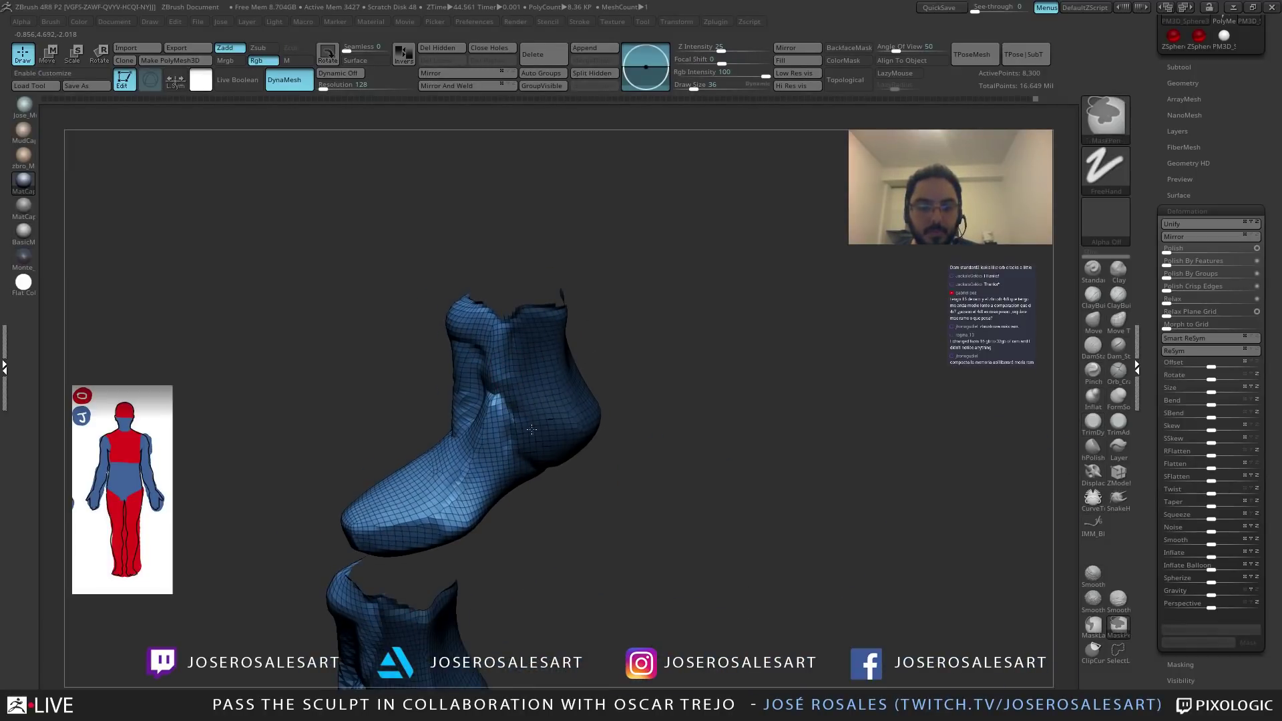
pyautogui.moveTo(533, 332)
pyautogui.mouseDown(button='right')
pyautogui.moveTo(492, 406)
pyautogui.moveTo(542, 397)
pyautogui.mouseUp(button='right')
pyautogui.keyDown('ctrl'); pyautogui.keyDown('shift'); pyautogui.click(524, 374); pyautogui.keyUp('shift'); pyautogui.keyUp('ctrl')
pyautogui.keyDown('ctrl'); pyautogui.keyDown('shift'); pyautogui.click(585, 314); pyautogui.keyUp('shift'); pyautogui.keyUp('ctrl')
pyautogui.keyDown('ctrl'); pyautogui.keyDown('shift'); pyautogui.click(522, 364); pyautogui.keyUp('shift'); pyautogui.keyUp('ctrl')
# Mask the front of the ankle down to the instep, make it a separate polygroup and show all leg parts.
pyautogui.moveTo(352, 252); pyautogui.dragTo(529, 395, button='right')
pyautogui.moveTo(529, 395)
pyautogui.keyDown('ctrl'); pyautogui.mouseDown()
pyautogui.moveTo(558, 449)
pyautogui.moveTo(550, 409)
pyautogui.mouseUp(); pyautogui.keyUp('ctrl')
pyautogui.moveTo(509, 438); pyautogui.dragTo(567, 427, button='right')
pyautogui.moveTo(506, 394)
pyautogui.keyDown('ctrl'); pyautogui.mouseDown()
pyautogui.moveTo(471, 415)
pyautogui.moveTo(509, 413)
pyautogui.mouseUp(); pyautogui.keyUp('ctrl')
pyautogui.moveTo(541, 383); pyautogui.dragTo(511, 407, button='right')
pyautogui.keyDown('ctrl'); pyautogui.moveTo(572, 373); pyautogui.dragTo(567, 395); pyautogui.keyUp('ctrl')
pyautogui.keyDown('alt'); pyautogui.moveTo(568, 387); pyautogui.dragTo(587, 321, button='right'); pyautogui.keyUp('alt')
pyautogui.keyDown('ctrl'); pyautogui.keyDown('shift'); pyautogui.click(678, 292); pyautogui.keyUp('shift'); pyautogui.keyUp('ctrl')
# Split the legs into separate subtools by polygroup, accepting that the operation cannot be undone.
pyautogui.moveTo(678, 292); pyautogui.dragTo(592, 371, button='right')
pyautogui.moveTo(606, 423); pyautogui.dragTo(389, 327, button='right')
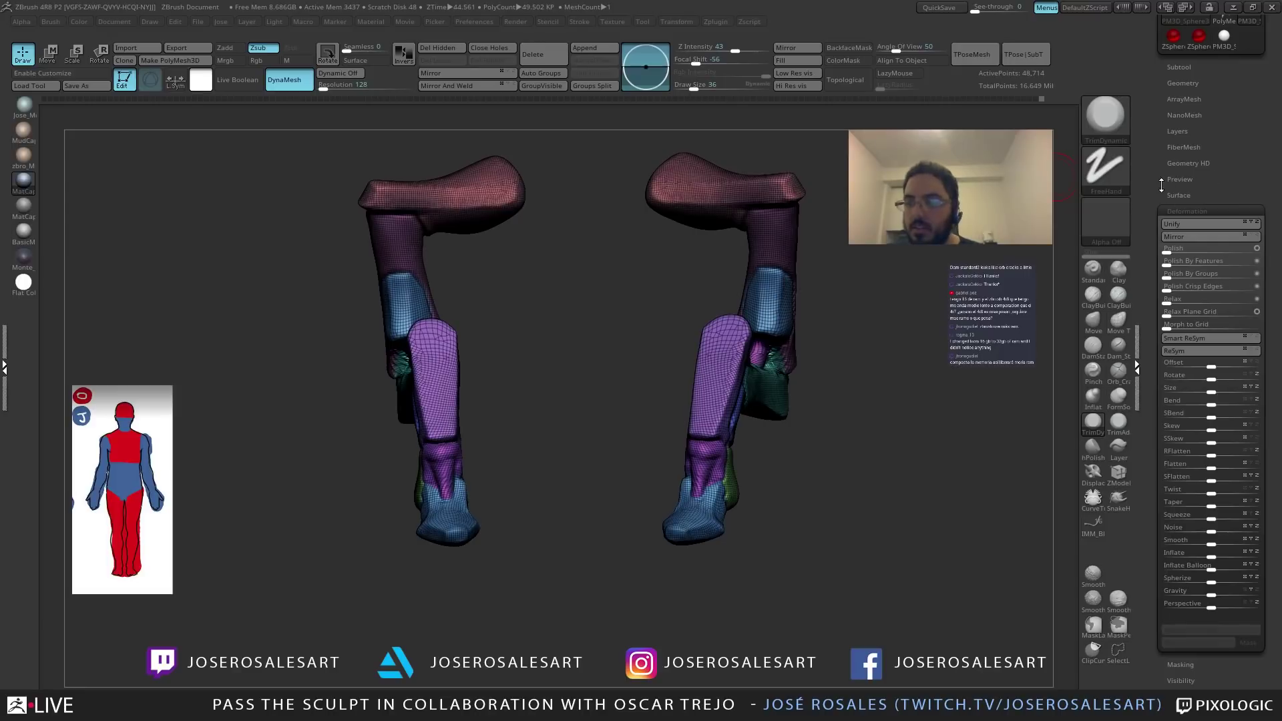
pyautogui.moveTo(1165, 190); pyautogui.dragTo(1168, 206)
pyautogui.click(1180, 113)
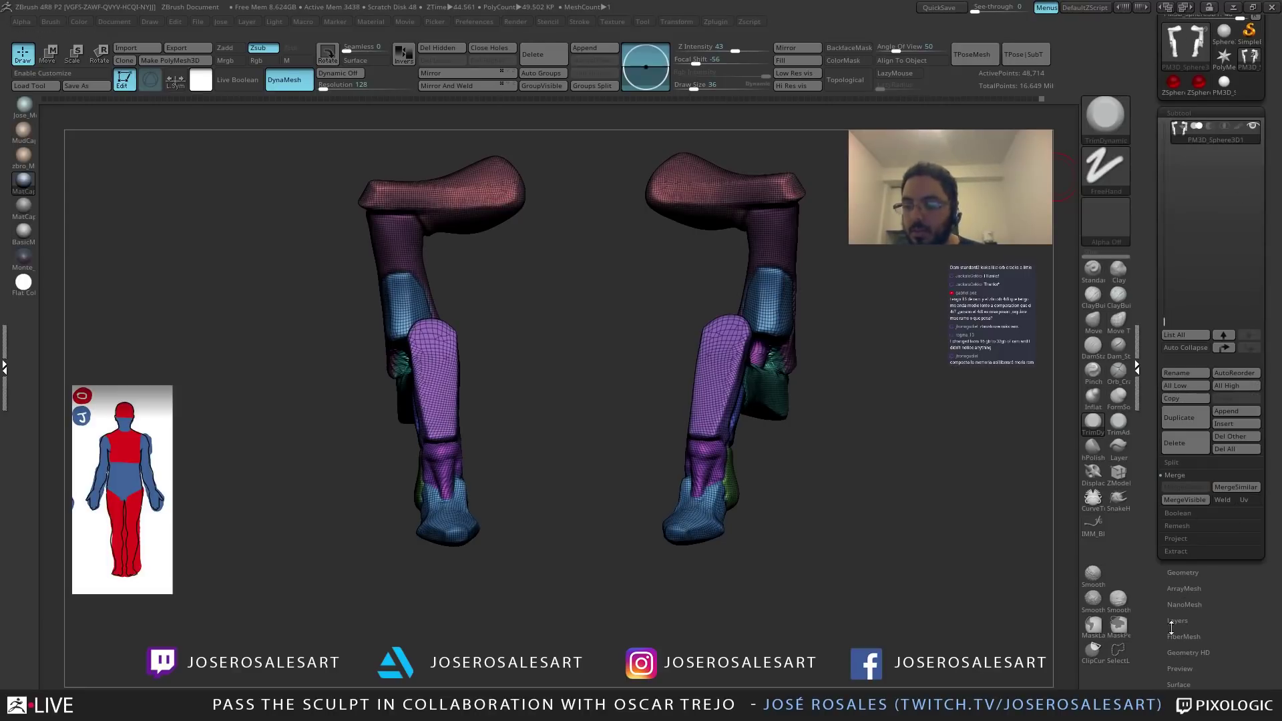
pyautogui.moveTo(1175, 623); pyautogui.dragTo(1160, 585)
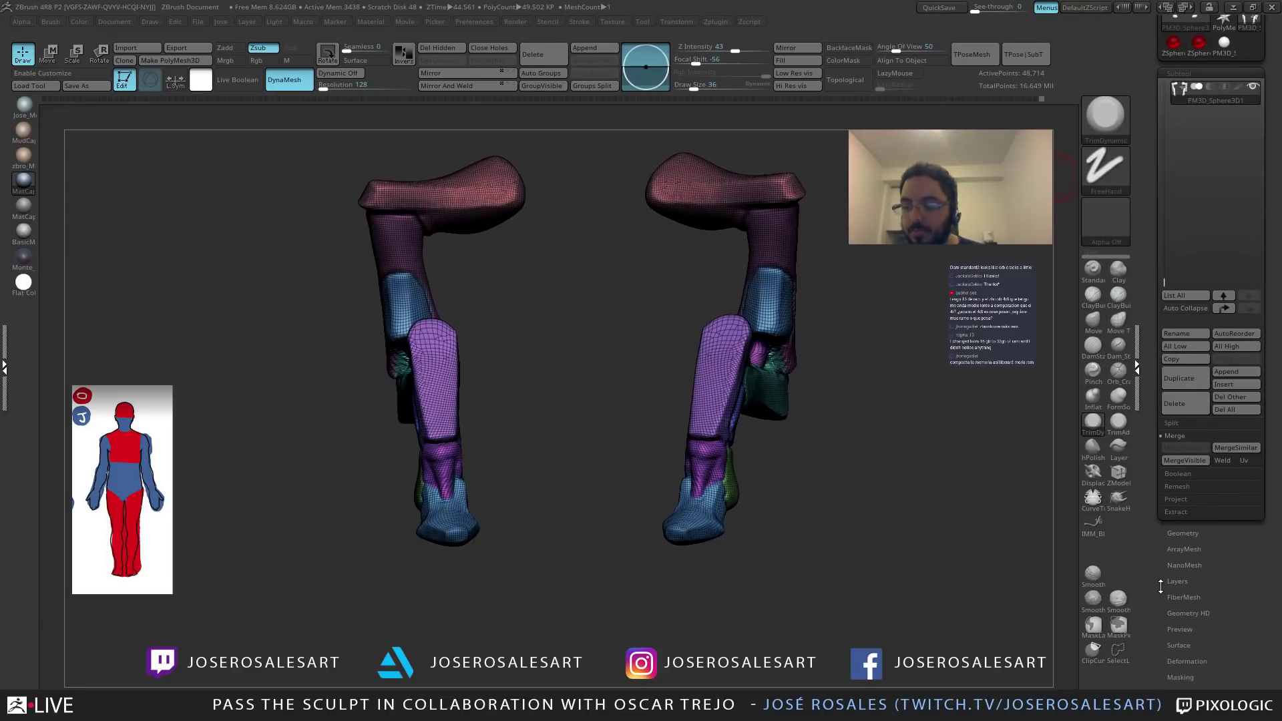
pyautogui.click(1182, 532)
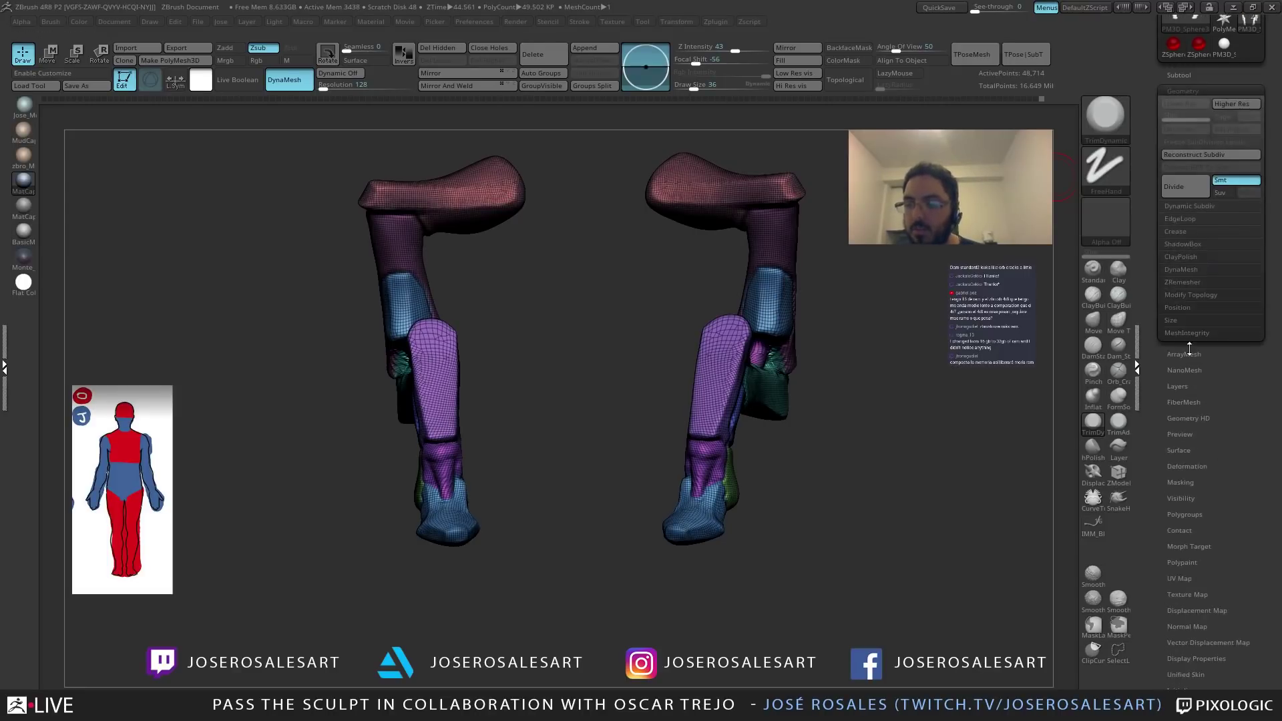
pyautogui.moveTo(1150, 188); pyautogui.dragTo(1153, 266)
pyautogui.click(1176, 220)
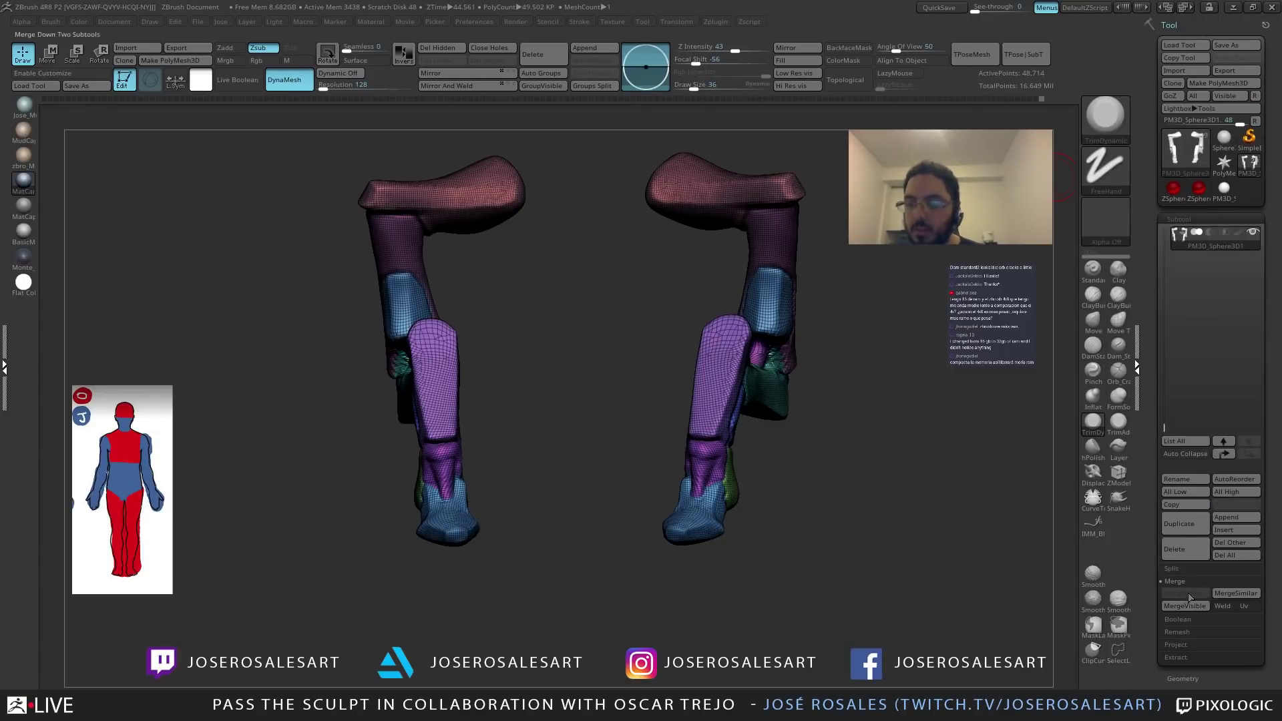
pyautogui.click(1171, 568)
pyautogui.click(1232, 584)
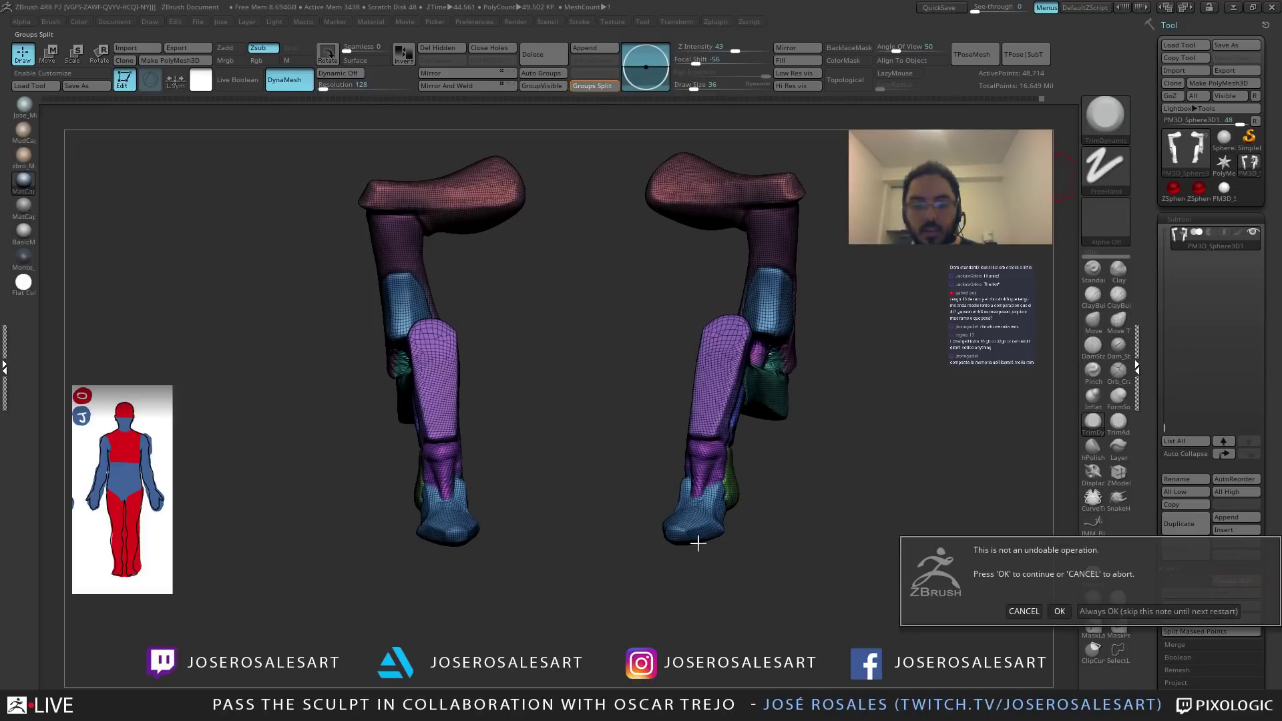
pyautogui.click(1059, 612)
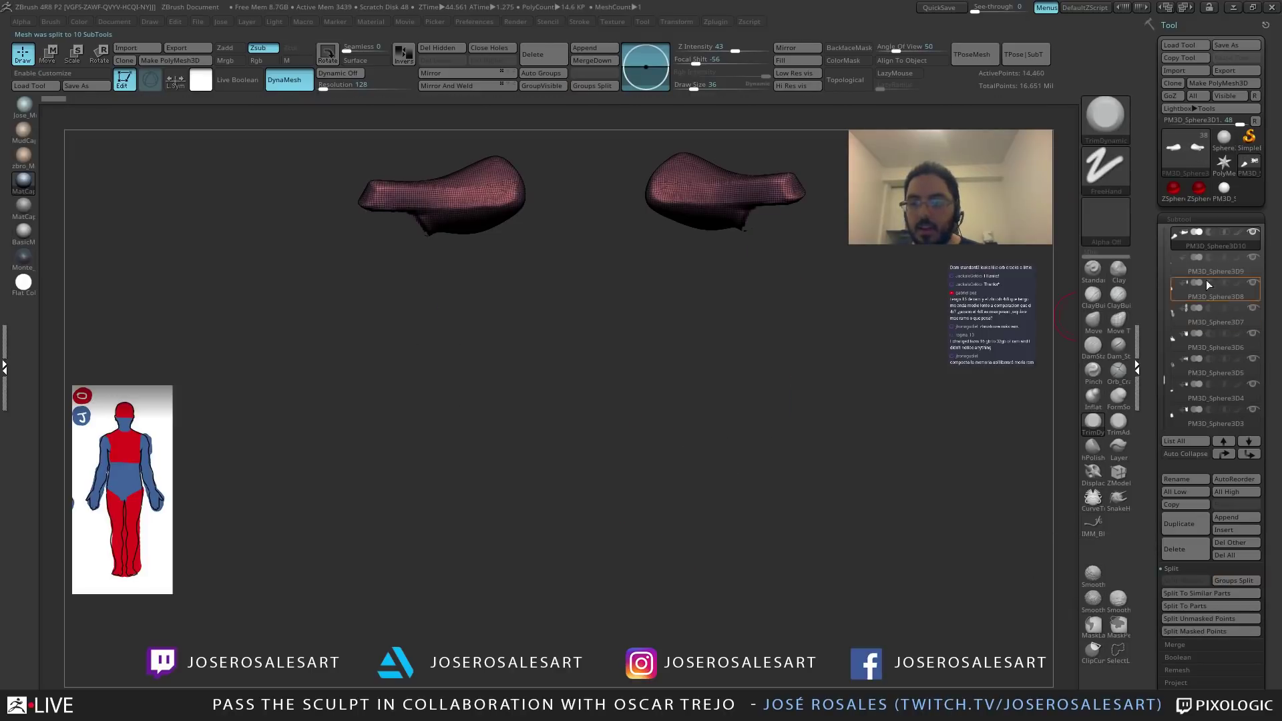
# Step through the new subtools to check each separated leg part, returning to the hip piece.
pyautogui.hotkey('alt', 'Down')
pyautogui.hotkey('alt', 'Down')
pyautogui.hotkey('alt', 'Down')
pyautogui.hotkey('alt', 'Down')
pyautogui.hotkey('alt', 'Down')
pyautogui.hotkey('alt', 'Down')
pyautogui.hotkey('alt', 'Down')
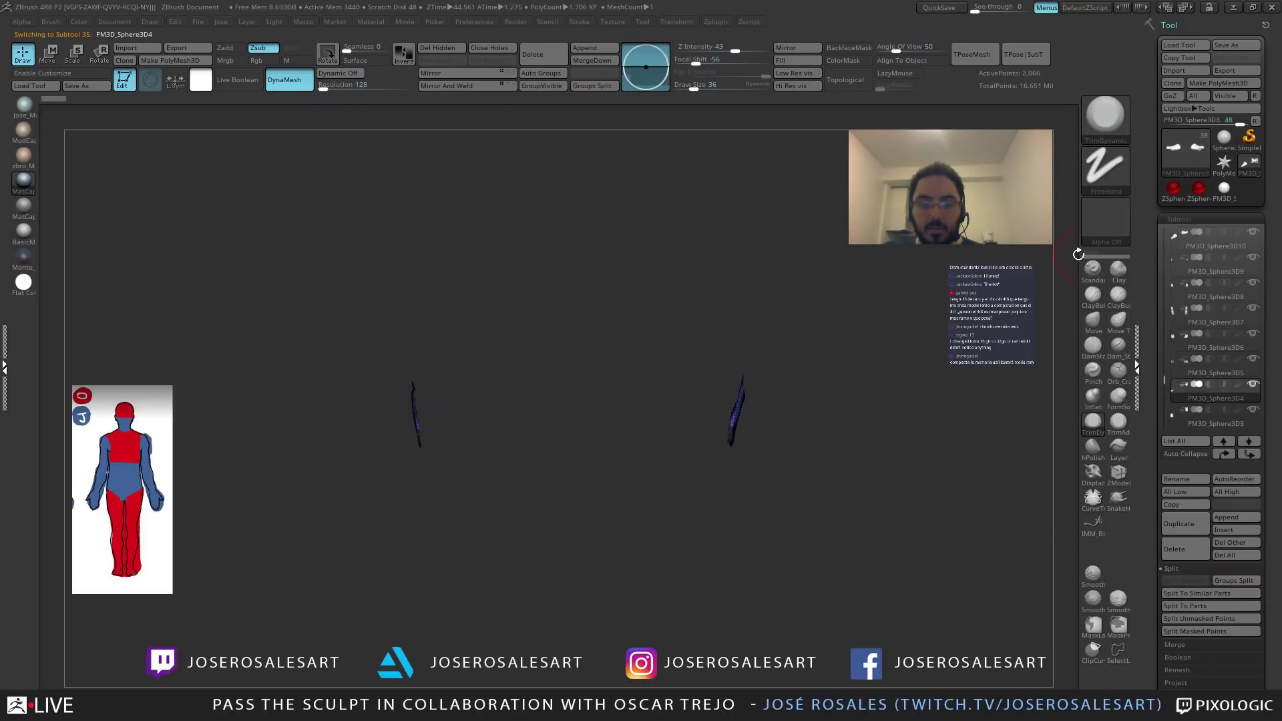
pyautogui.hotkey('alt', 'Up')
pyautogui.hotkey('alt', 'Up')
pyautogui.hotkey('alt', 'Up')
pyautogui.hotkey('alt', 'Up')
pyautogui.hotkey('alt', 'Up')
pyautogui.hotkey('alt', 'Up')
pyautogui.hotkey('alt', 'Up')
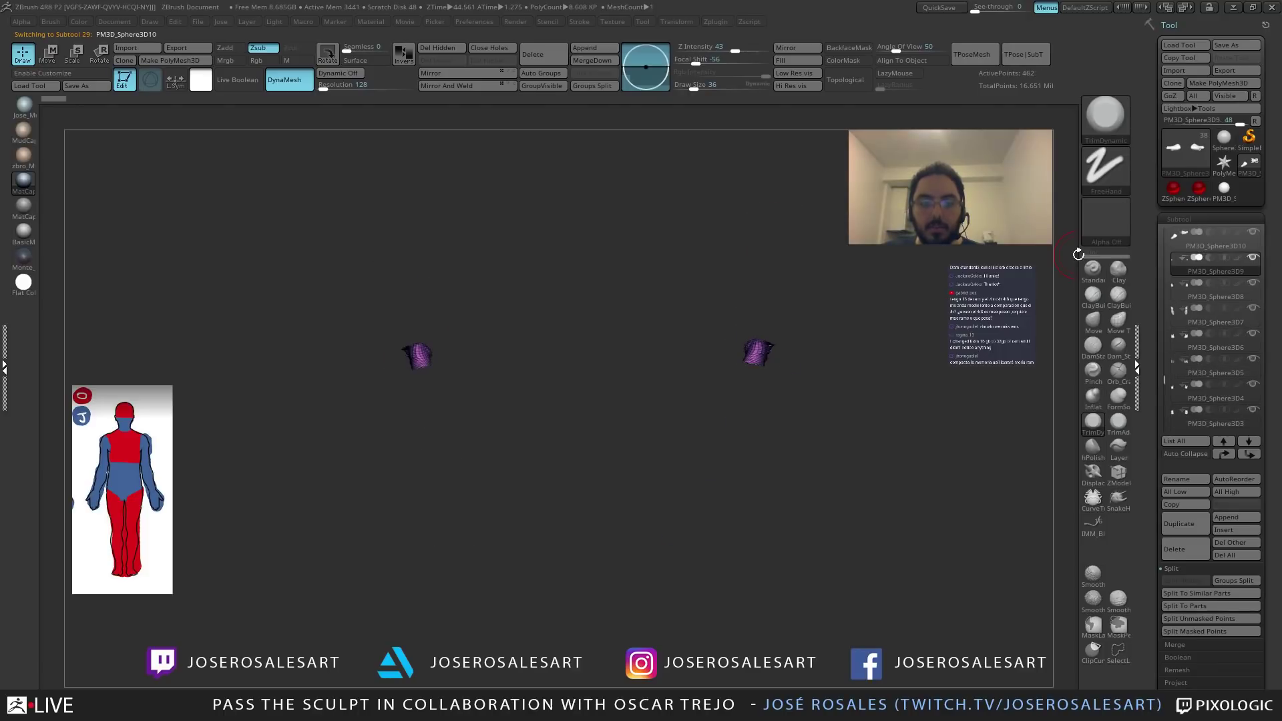
# Close the open socket of the hip piece with DynaMesh at resolution 128 and choose the Trim Dynamic brush.
pyautogui.keyDown('alt'); pyautogui.moveTo(598, 380); pyautogui.dragTo(483, 488); pyautogui.keyUp('alt')
pyautogui.moveTo(661, 404); pyautogui.dragTo(661, 326)
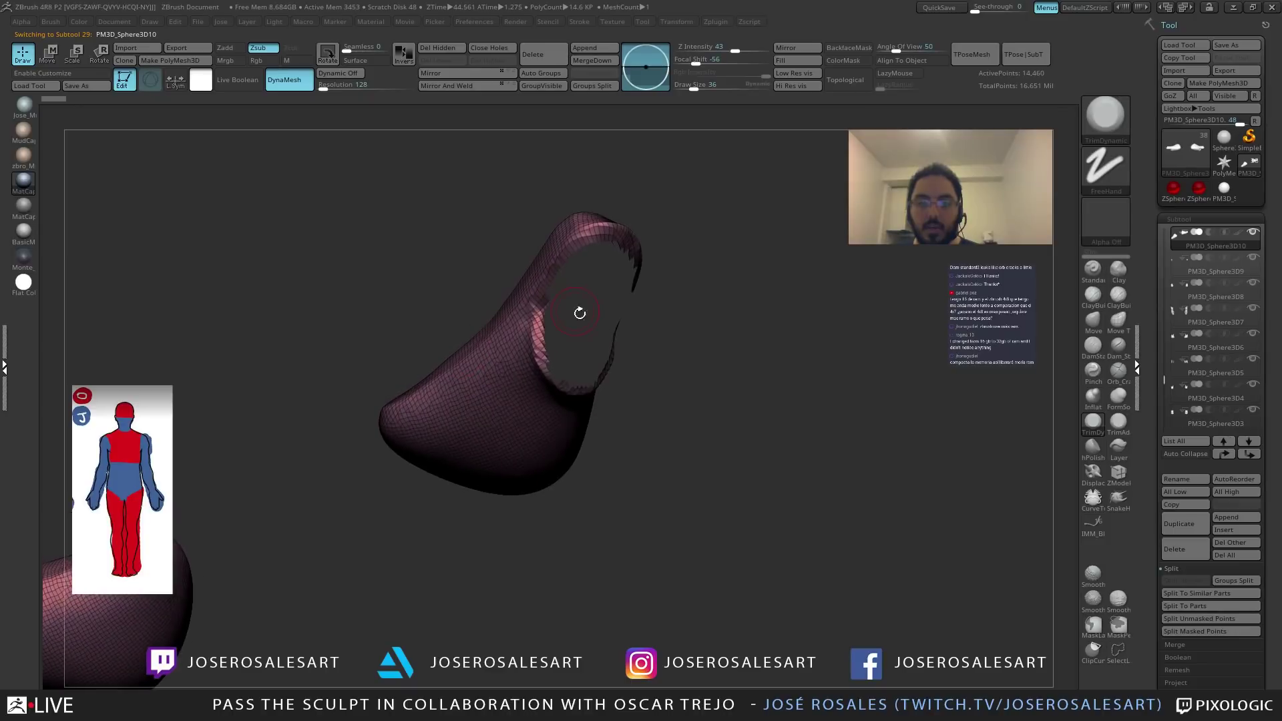
pyautogui.keyDown('ctrl'); pyautogui.moveTo(311, 220); pyautogui.dragTo(382, 297); pyautogui.keyUp('ctrl')
pyautogui.moveTo(497, 524)
pyautogui.mouseDown()
pyautogui.moveTo(603, 414)
pyautogui.moveTo(610, 367)
pyautogui.moveTo(532, 237)
pyautogui.moveTo(572, 371)
pyautogui.moveTo(615, 320)
pyautogui.mouseUp()
pyautogui.press('b')
pyautogui.press('t')
pyautogui.press('d')
pyautogui.hotkey('shift', 'f')
pyautogui.hotkey('shift', 'f')
pyautogui.hotkey('shift', 'f')
pyautogui.moveTo(608, 472); pyautogui.dragTo(590, 354)
# Set the DynaMesh resolution to 256 and remesh the hip piece.
pyautogui.moveTo(327, 88); pyautogui.dragTo(334, 87)
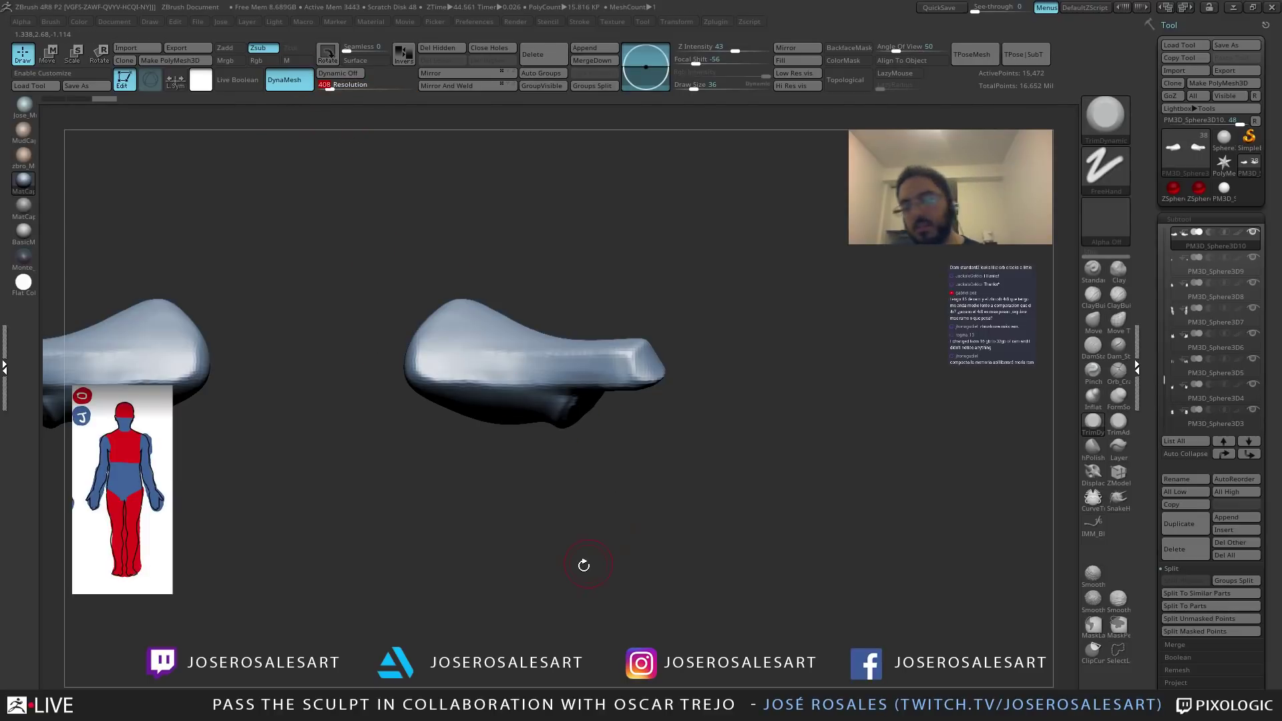
pyautogui.keyDown('alt'); pyautogui.moveTo(317, 115); pyautogui.dragTo(392, 115); pyautogui.keyUp('alt')
pyautogui.moveTo(323, 87); pyautogui.dragTo(325, 88)
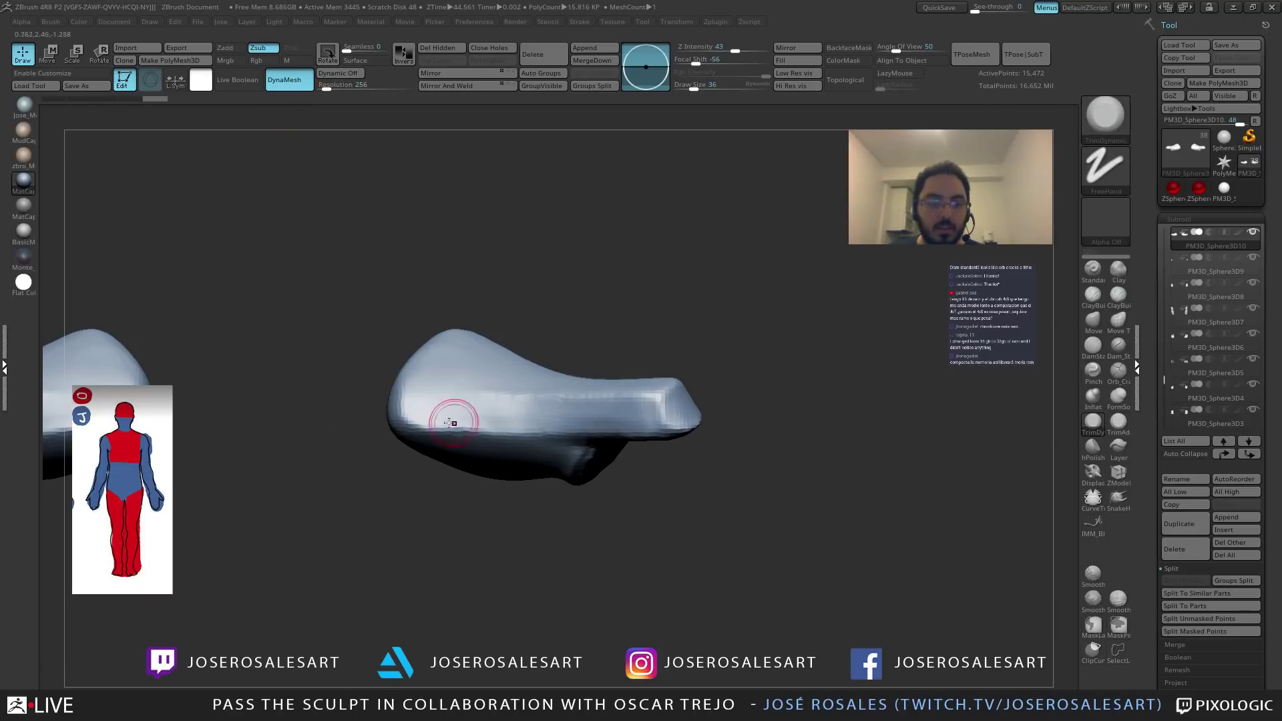
pyautogui.keyDown('ctrl'); pyautogui.moveTo(295, 288); pyautogui.dragTo(337, 412); pyautogui.keyUp('ctrl')
pyautogui.hotkey('shift', 'f')
pyautogui.hotkey('shift', 'f')
# Flatten the long faces of the hip piece into clearer planes with Trim Dynamic.
pyautogui.moveTo(509, 418)
pyautogui.keyDown('ctrl'); pyautogui.mouseDown(button='right')
pyautogui.moveTo(591, 433)
pyautogui.moveTo(552, 393)
pyautogui.moveTo(630, 393)
pyautogui.moveTo(547, 389)
pyautogui.moveTo(572, 418)
pyautogui.mouseUp(button='right'); pyautogui.keyUp('ctrl')
pyautogui.rightClick(501, 445)
pyautogui.moveTo(632, 371); pyautogui.dragTo(620, 385)
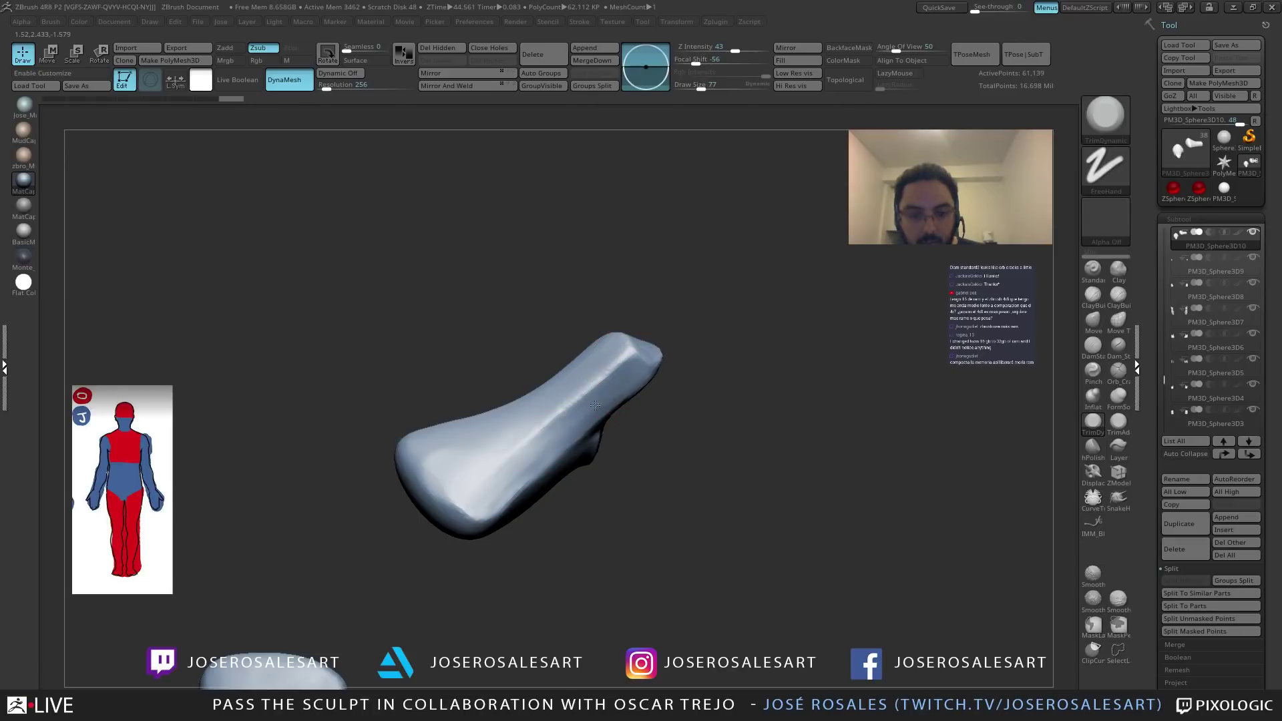
pyautogui.moveTo(539, 458); pyautogui.dragTo(557, 374)
pyautogui.moveTo(557, 373)
pyautogui.mouseDown()
pyautogui.moveTo(503, 474)
pyautogui.moveTo(581, 412)
pyautogui.mouseUp()
pyautogui.moveTo(580, 412)
pyautogui.keyDown('alt'); pyautogui.mouseDown(button='right')
pyautogui.moveTo(558, 418)
pyautogui.moveTo(602, 396)
pyautogui.mouseUp(button='right'); pyautogui.keyUp('alt')
pyautogui.moveTo(602, 396)
pyautogui.mouseDown()
pyautogui.moveTo(558, 400)
pyautogui.moveTo(620, 380)
pyautogui.mouseUp()
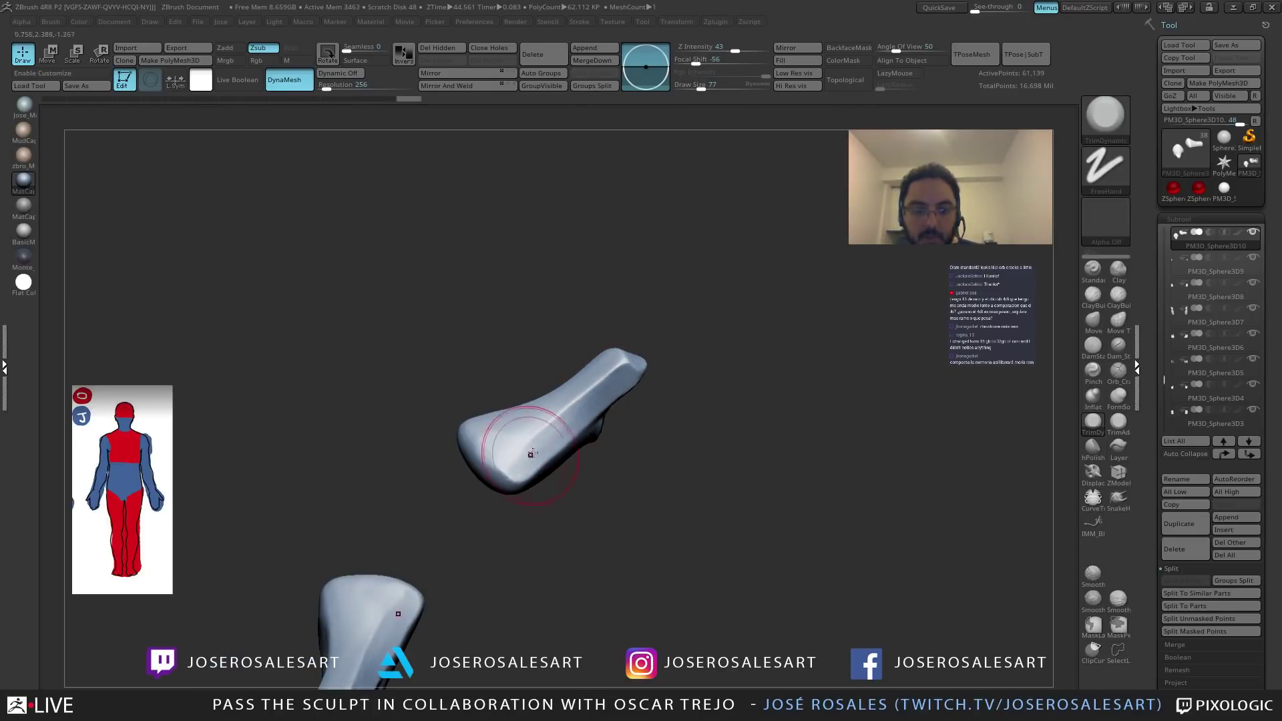
# Try trimming the narrow end of the hip piece and undo the last strokes.
pyautogui.moveTo(588, 410)
pyautogui.mouseDown(button='right')
pyautogui.moveTo(642, 402)
pyautogui.moveTo(653, 341)
pyautogui.mouseUp(button='right')
pyautogui.moveTo(652, 332)
pyautogui.mouseDown()
pyautogui.moveTo(637, 374)
pyautogui.moveTo(649, 355)
pyautogui.mouseUp()
pyautogui.hotkey('ctrl', 'z')
pyautogui.hotkey('ctrl', 'z')
pyautogui.hotkey('ctrl', 'z')
pyautogui.hotkey('ctrl', 'z')
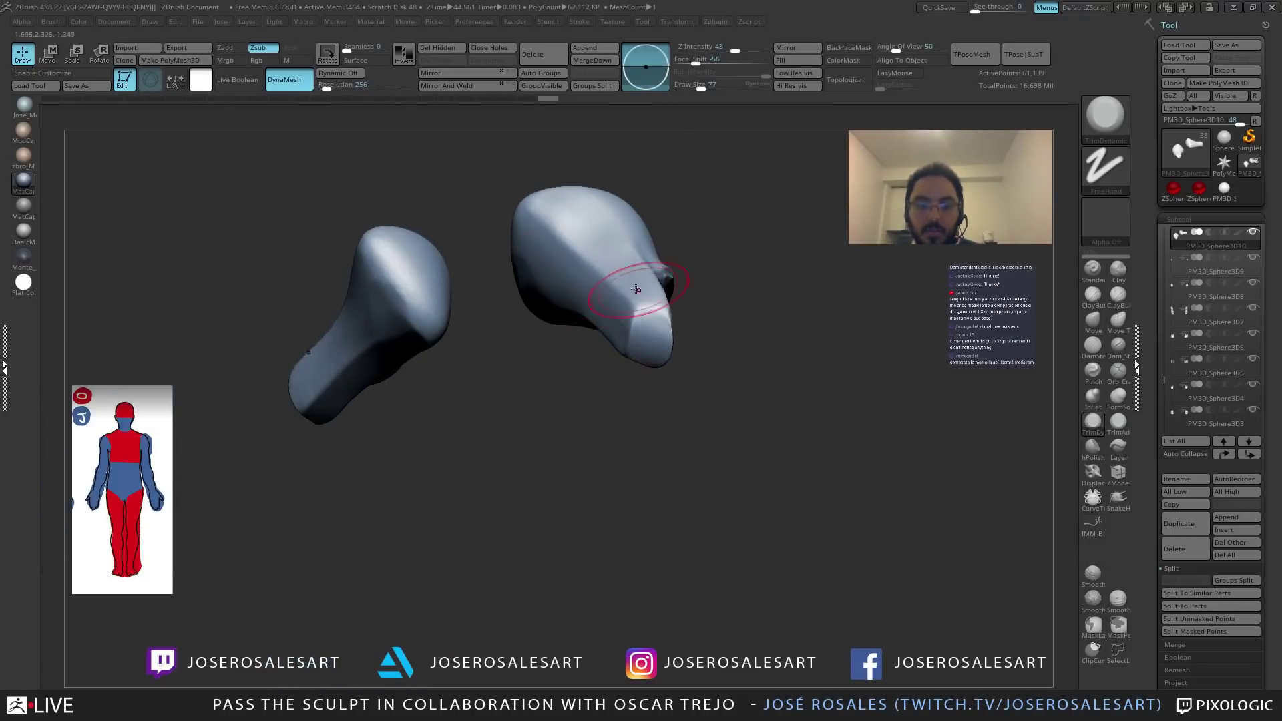
# Trim the hip piece's planes from further angles and lightly smooth its broad end.
pyautogui.moveTo(567, 388); pyautogui.dragTo(491, 336, button='right')
pyautogui.click(489, 335)
pyautogui.click(486, 327)
pyautogui.moveTo(518, 433); pyautogui.dragTo(441, 344, button='right')
pyautogui.press('shift')
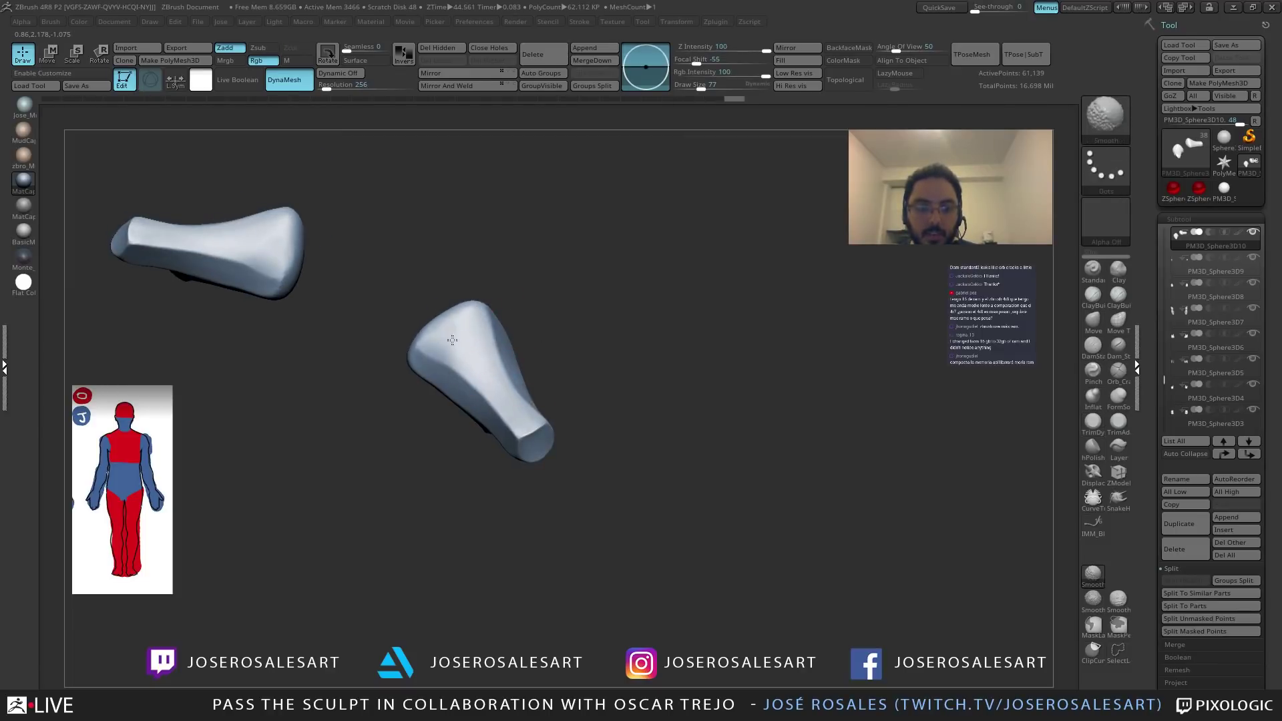
pyautogui.moveTo(538, 438); pyautogui.dragTo(549, 346, button='right')
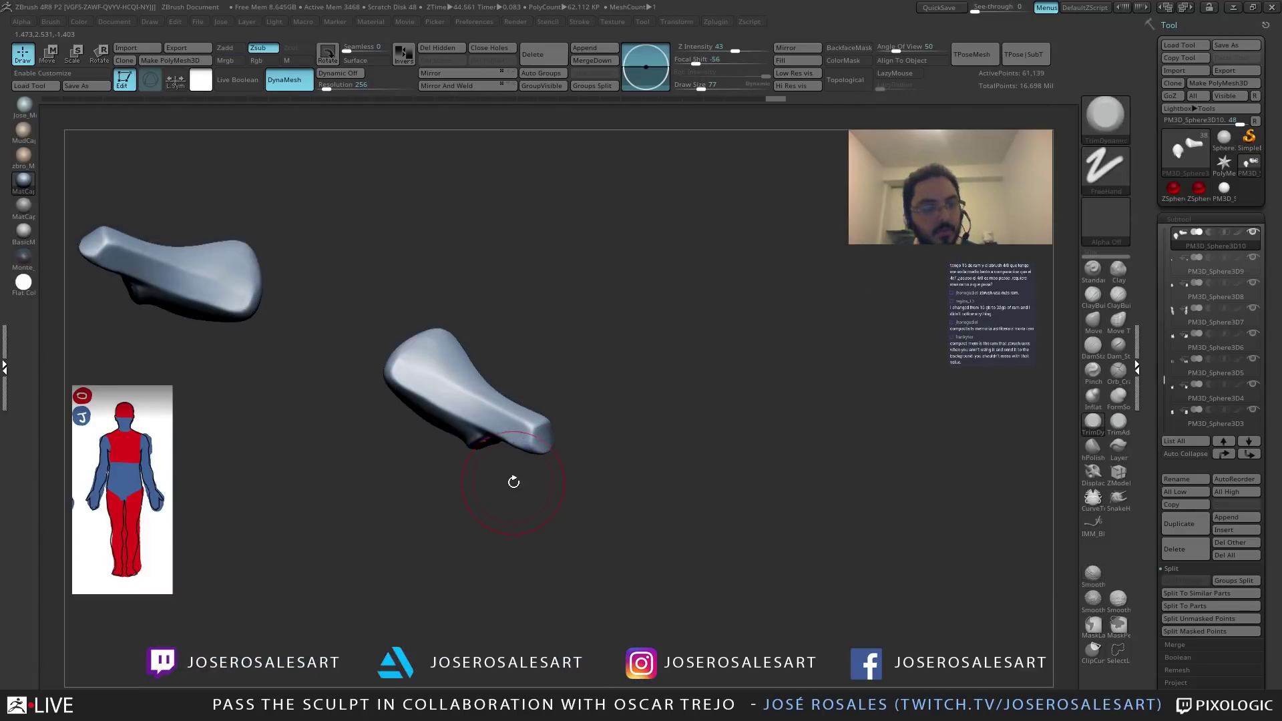
# Sharpen the plane edges along the hip piece and around its narrow end with the Pinch brush at draw size 54.
pyautogui.moveTo(513, 482); pyautogui.dragTo(480, 414, button='right')
pyautogui.press('b')
pyautogui.press('s')
pyautogui.press('h')
pyautogui.moveTo(471, 460)
pyautogui.mouseDown(button='right')
pyautogui.moveTo(514, 520)
pyautogui.moveTo(491, 481)
pyautogui.moveTo(509, 458)
pyautogui.moveTo(464, 482)
pyautogui.moveTo(509, 458)
pyautogui.moveTo(481, 472)
pyautogui.moveTo(506, 496)
pyautogui.moveTo(458, 495)
pyautogui.moveTo(340, 606)
pyautogui.mouseUp(button='right')
pyautogui.press('b')
pyautogui.press('p')
pyautogui.press('i')
pyautogui.press('[')
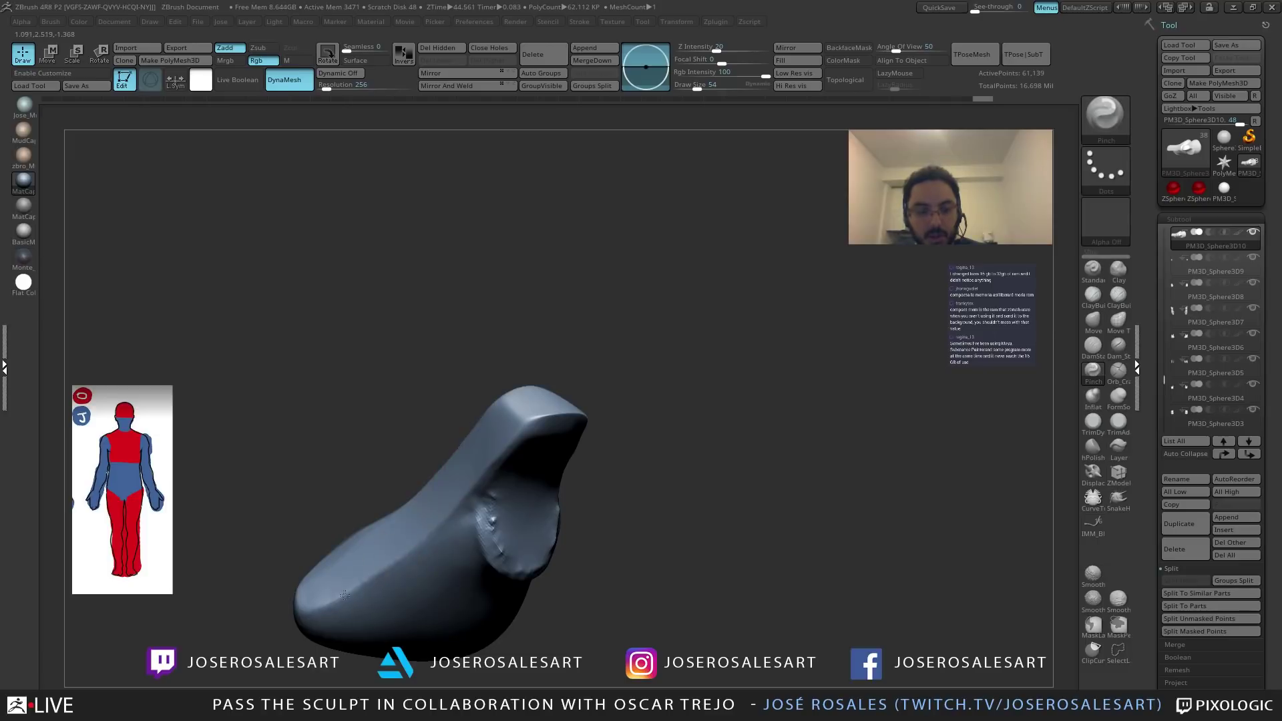
pyautogui.moveTo(422, 542)
pyautogui.mouseDown(button='right')
pyautogui.moveTo(409, 506)
pyautogui.moveTo(524, 442)
pyautogui.mouseUp(button='right')
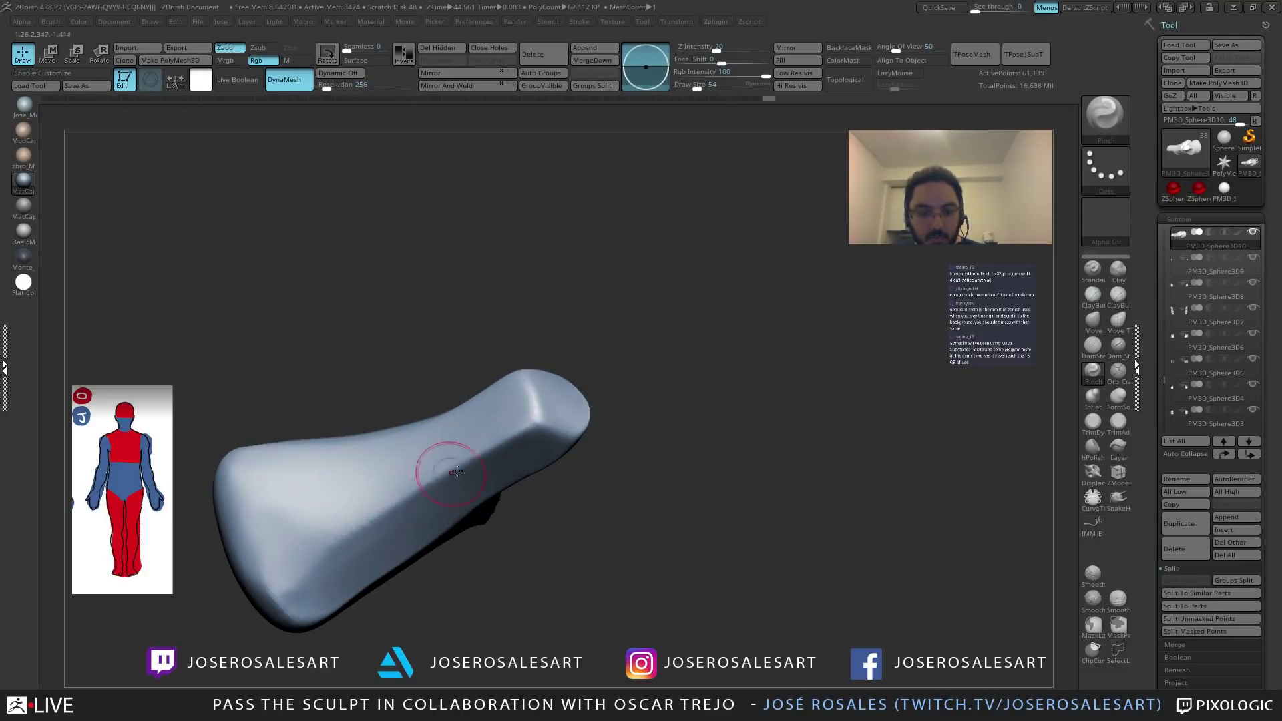
pyautogui.moveTo(434, 427); pyautogui.dragTo(518, 421, button='right')
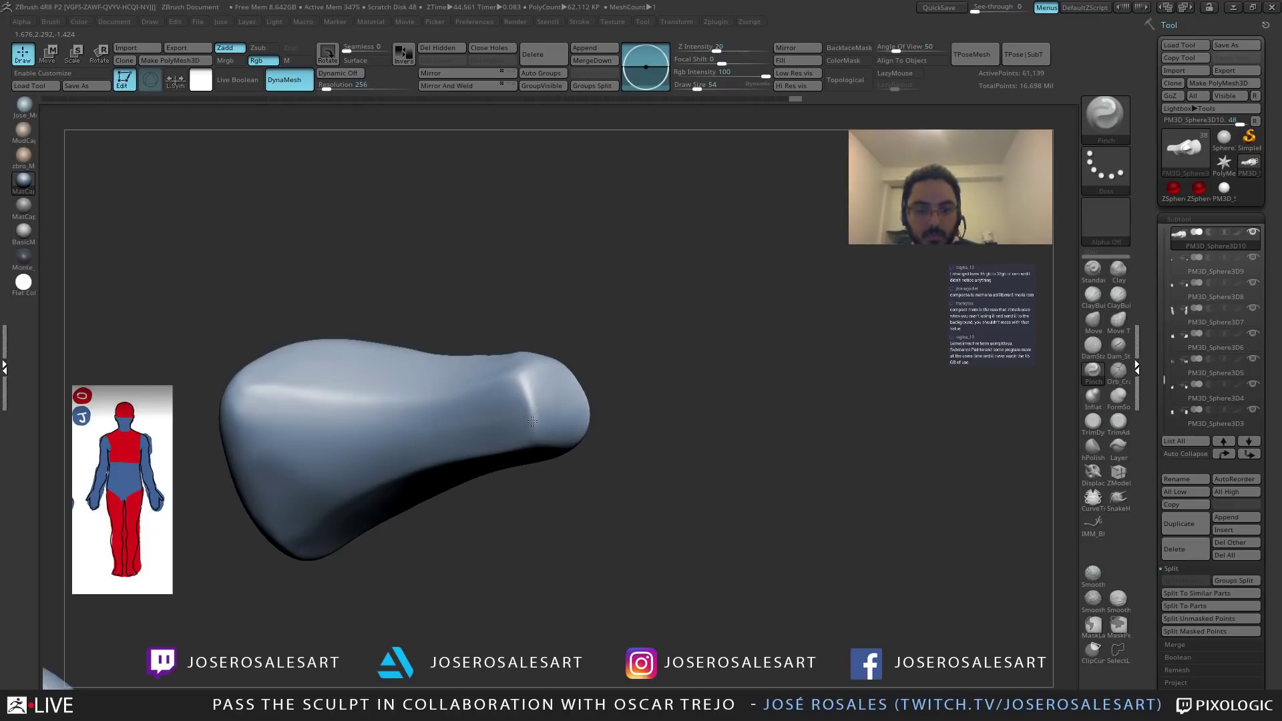
pyautogui.moveTo(512, 364); pyautogui.dragTo(497, 386, button='right')
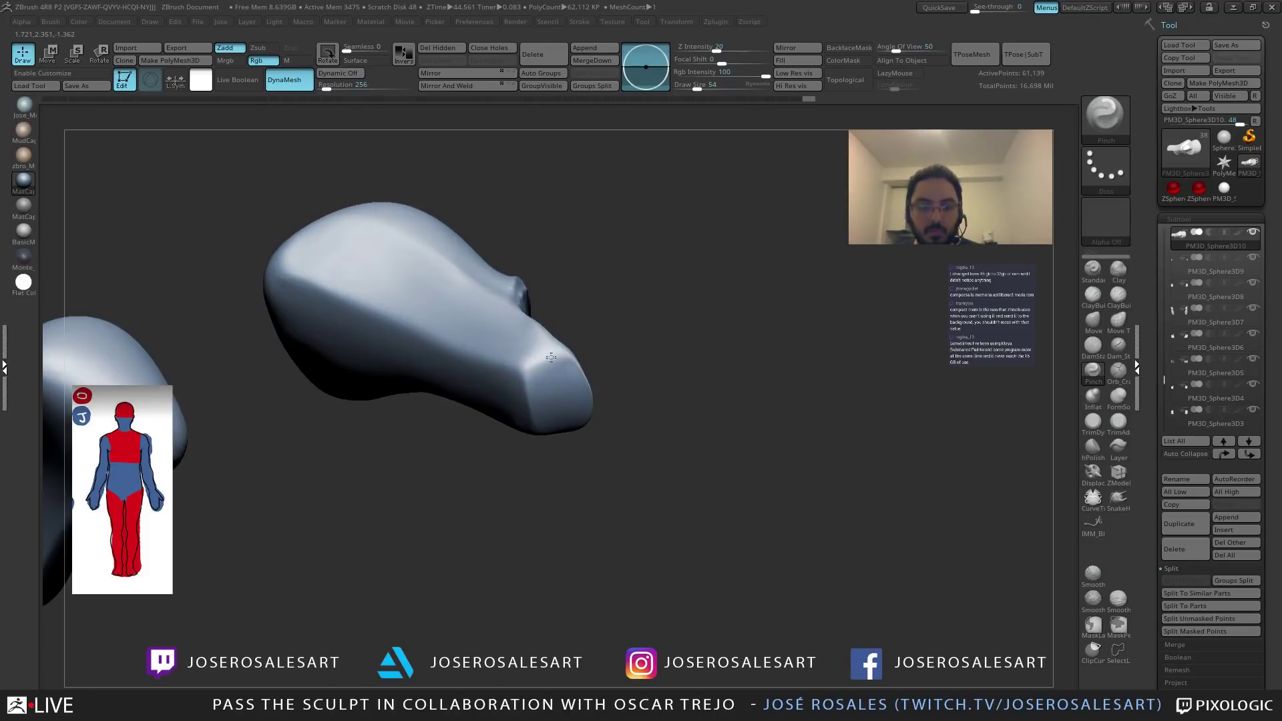
pyautogui.moveTo(554, 344)
pyautogui.mouseDown(button='right')
pyautogui.moveTo(415, 321)
pyautogui.moveTo(497, 361)
pyautogui.moveTo(560, 350)
pyautogui.moveTo(508, 372)
pyautogui.moveTo(577, 355)
pyautogui.moveTo(535, 358)
pyautogui.moveTo(521, 472)
pyautogui.moveTo(535, 394)
pyautogui.moveTo(589, 364)
pyautogui.mouseUp(button='right')
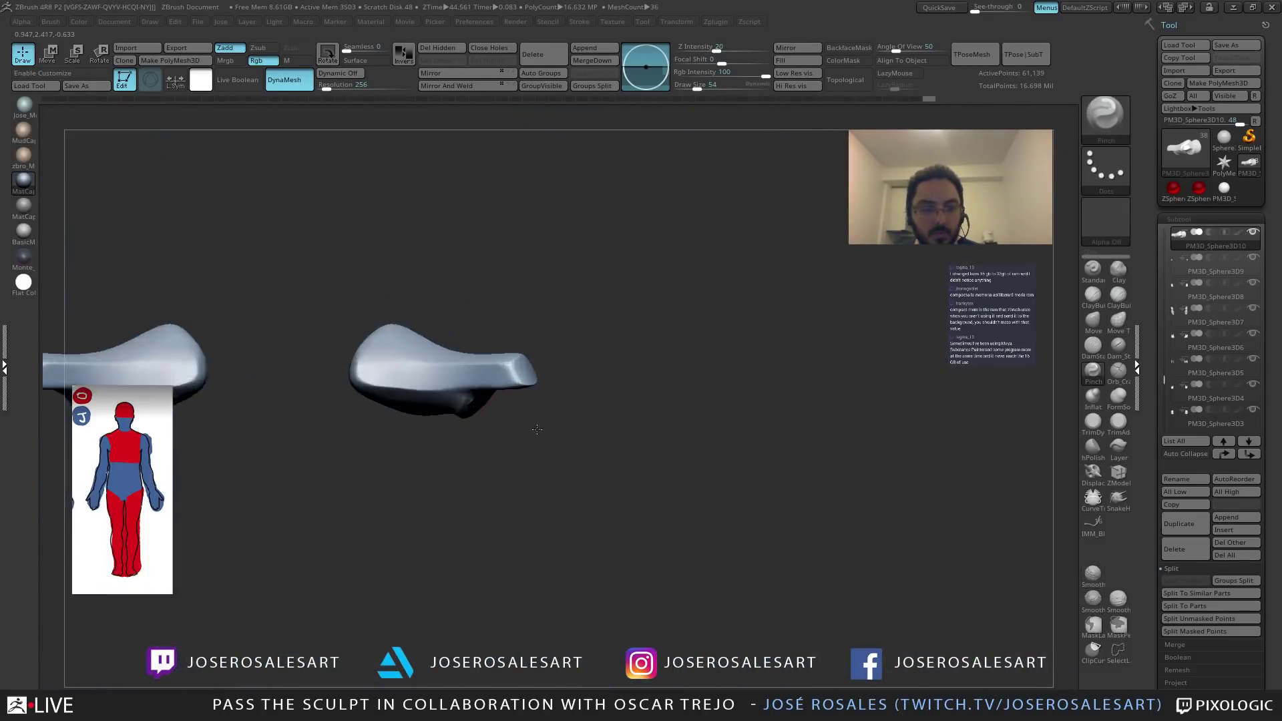
# Smooth the end facet of the hip piece and pinch the rim of the socket on its underside.
pyautogui.moveTo(536, 429); pyautogui.dragTo(534, 396, button='right')
pyautogui.keyDown('shift'); pyautogui.moveTo(533, 396); pyautogui.dragTo(557, 378); pyautogui.keyUp('shift')
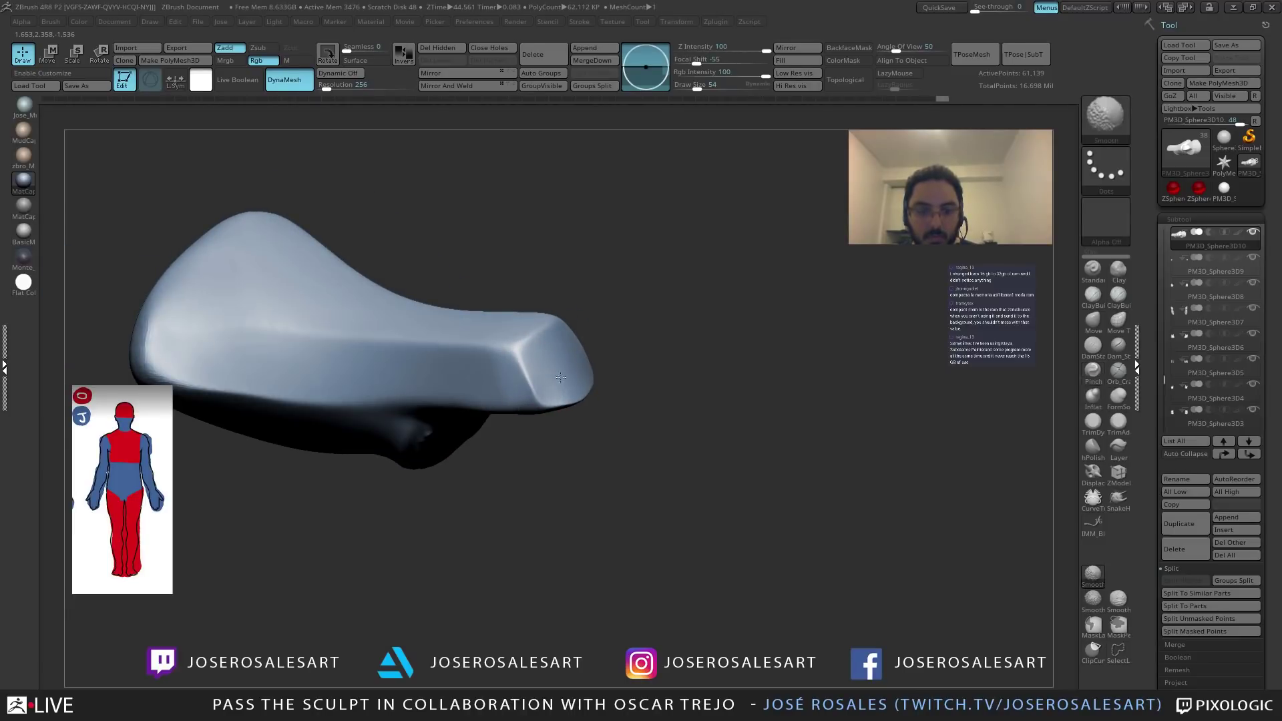
pyautogui.moveTo(496, 390)
pyautogui.mouseDown(button='right')
pyautogui.moveTo(467, 361)
pyautogui.moveTo(433, 281)
pyautogui.mouseUp(button='right')
pyautogui.moveTo(427, 267)
pyautogui.mouseDown()
pyautogui.moveTo(389, 357)
pyautogui.moveTo(400, 452)
pyautogui.mouseUp()
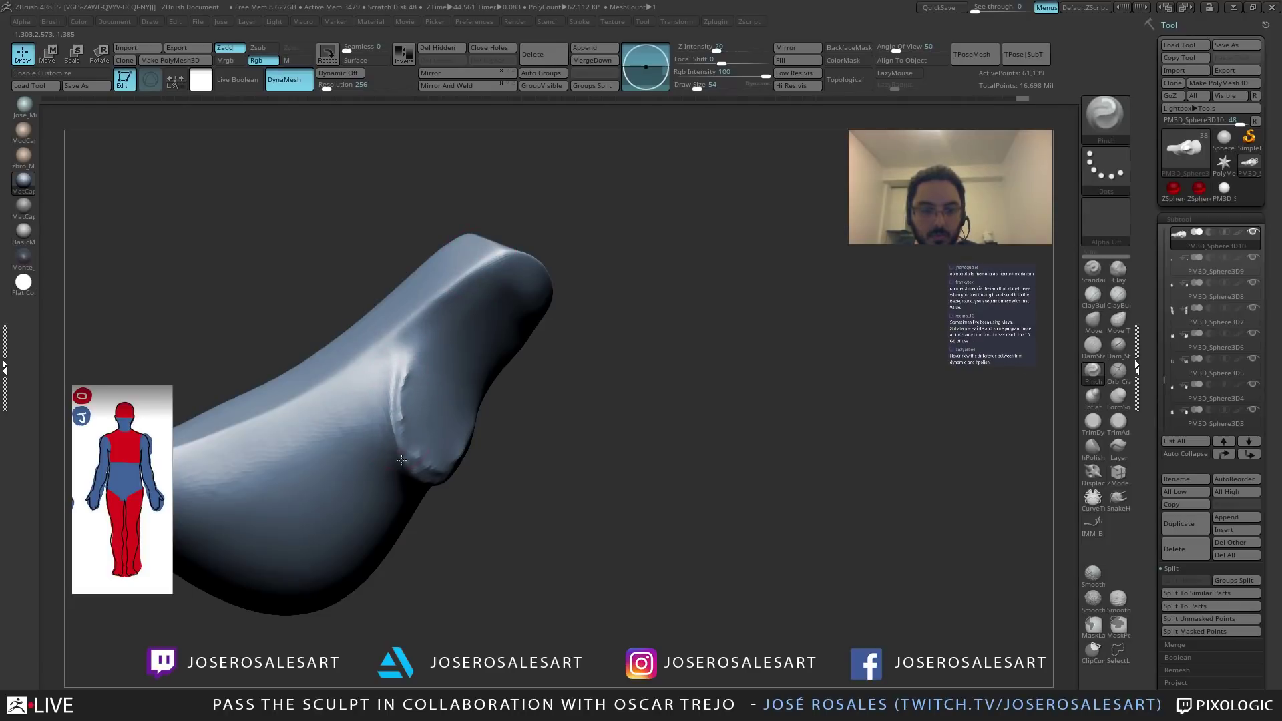
pyautogui.moveTo(420, 474); pyautogui.dragTo(349, 379, button='right')
pyautogui.moveTo(400, 438)
pyautogui.mouseDown()
pyautogui.moveTo(467, 481)
pyautogui.moveTo(507, 461)
pyautogui.moveTo(415, 454)
pyautogui.mouseUp()
pyautogui.moveTo(503, 446)
pyautogui.mouseDown(button='right')
pyautogui.moveTo(452, 444)
pyautogui.moveTo(514, 455)
pyautogui.moveTo(464, 461)
pyautogui.moveTo(480, 452)
pyautogui.moveTo(448, 421)
pyautogui.moveTo(430, 450)
pyautogui.mouseUp(button='right')
pyautogui.hotkey('alt', 'shift', 's')
pyautogui.hotkey('alt', 'shift', 's')
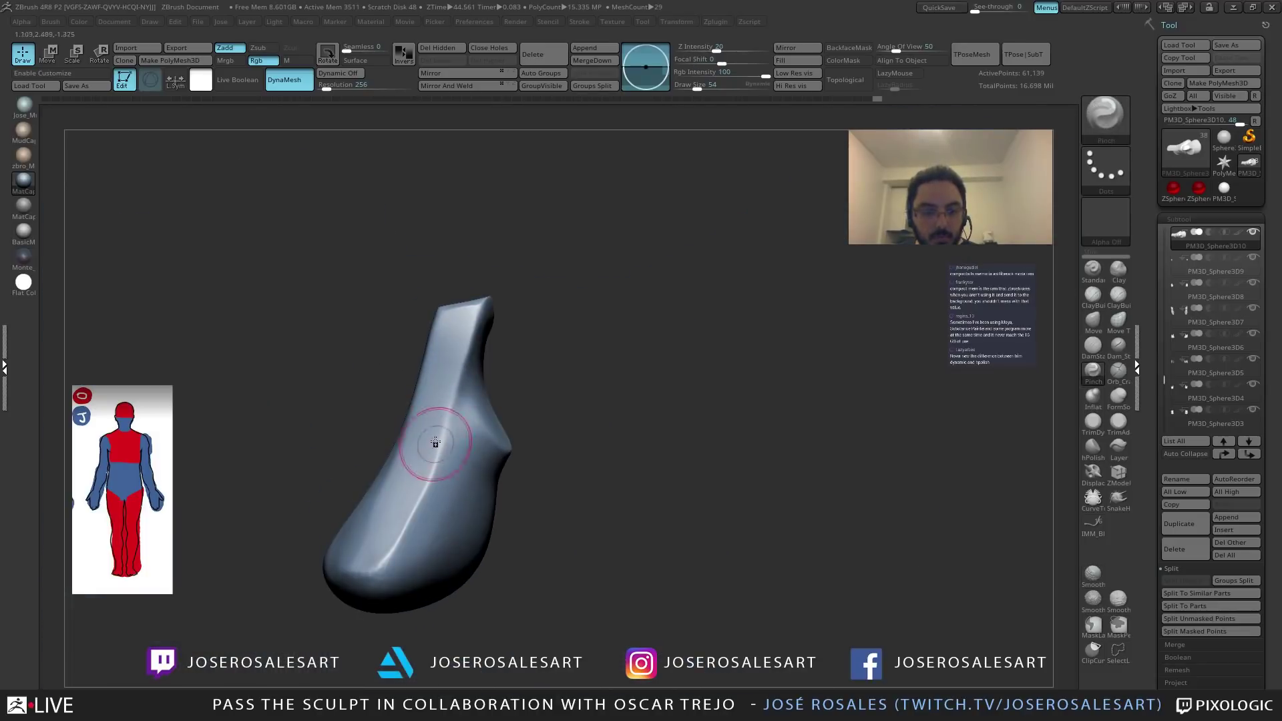
pyautogui.moveTo(454, 468)
pyautogui.mouseDown(button='right')
pyautogui.moveTo(500, 380)
pyautogui.moveTo(522, 399)
pyautogui.mouseUp(button='right')
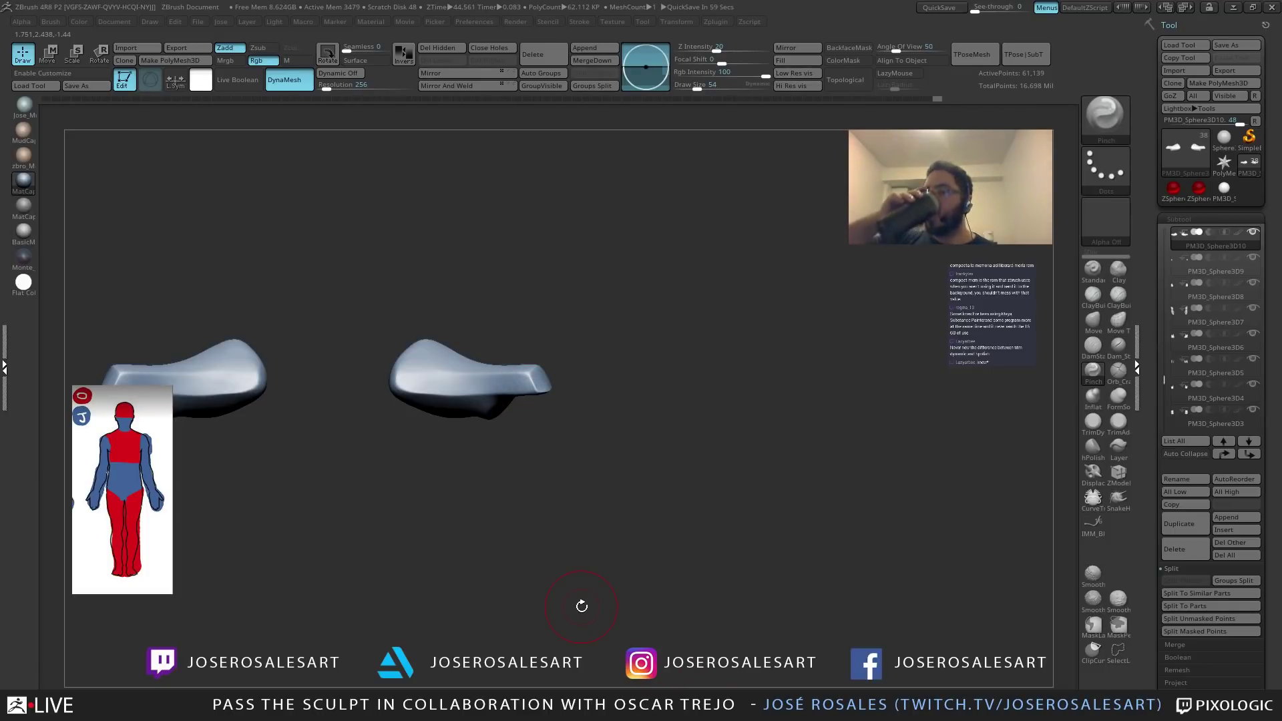
# Review the compact memory and undo settings in the preferences and examine the hip piece from several angles.
pyautogui.click(474, 21)
pyautogui.moveTo(569, 408); pyautogui.dragTo(541, 440)
pyautogui.keyDown('alt'); pyautogui.moveTo(420, 344); pyautogui.dragTo(502, 358); pyautogui.keyUp('alt')
pyautogui.moveTo(501, 358); pyautogui.dragTo(501, 423, button='right')
pyautogui.press('shift')
pyautogui.moveTo(305, 434)
pyautogui.keyDown('ctrl'); pyautogui.mouseDown(button='right')
pyautogui.moveTo(469, 409)
pyautogui.moveTo(464, 387)
pyautogui.mouseUp(button='right'); pyautogui.keyUp('ctrl')
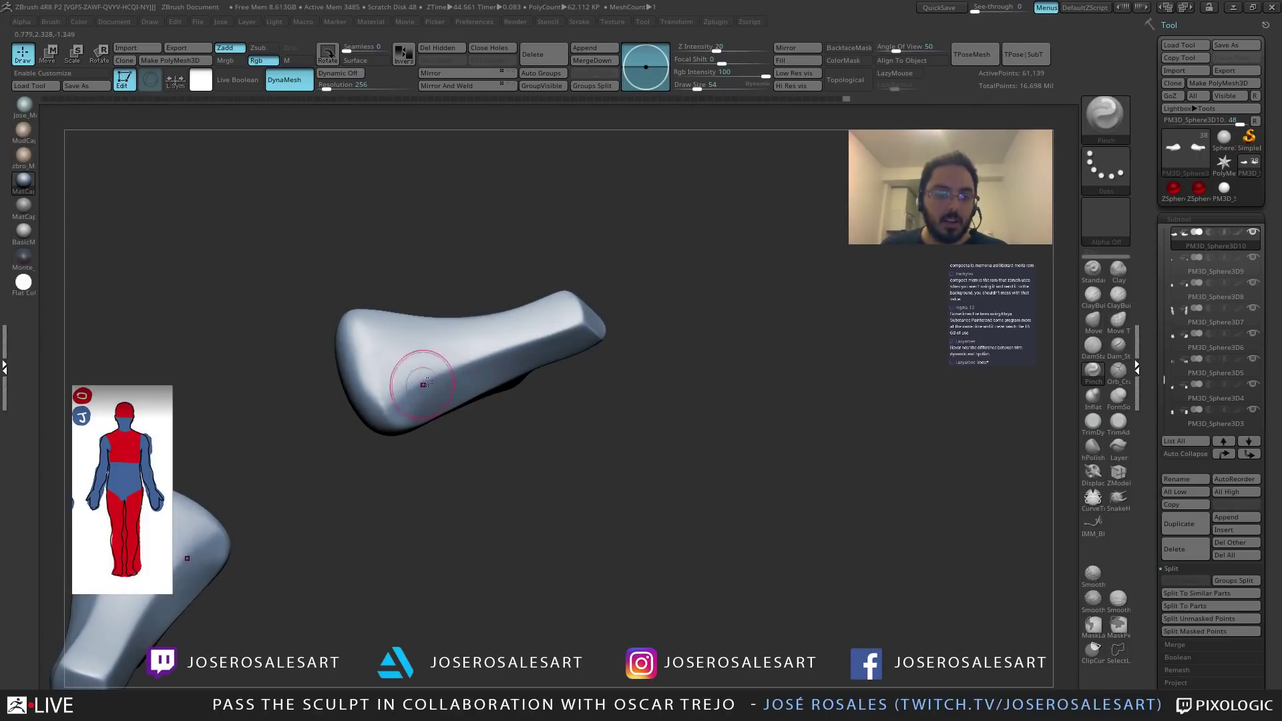
pyautogui.click(469, 21)
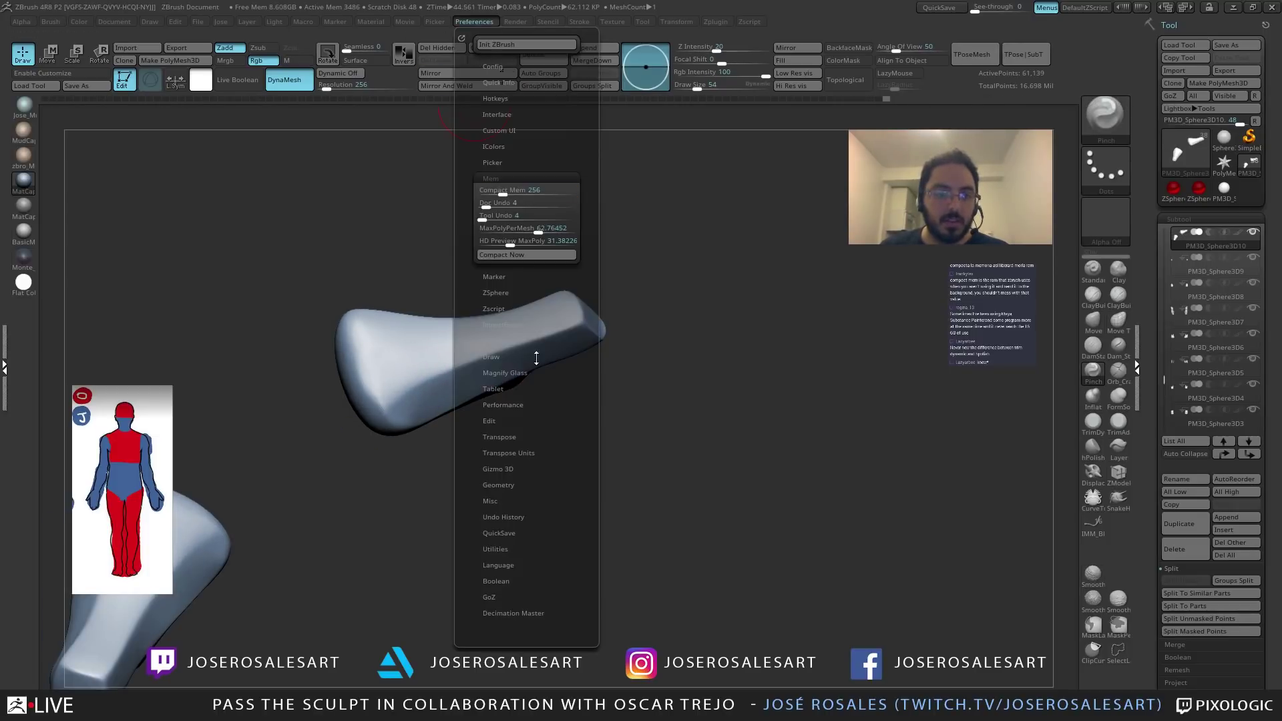
pyautogui.moveTo(486, 349); pyautogui.dragTo(510, 286, button='right')
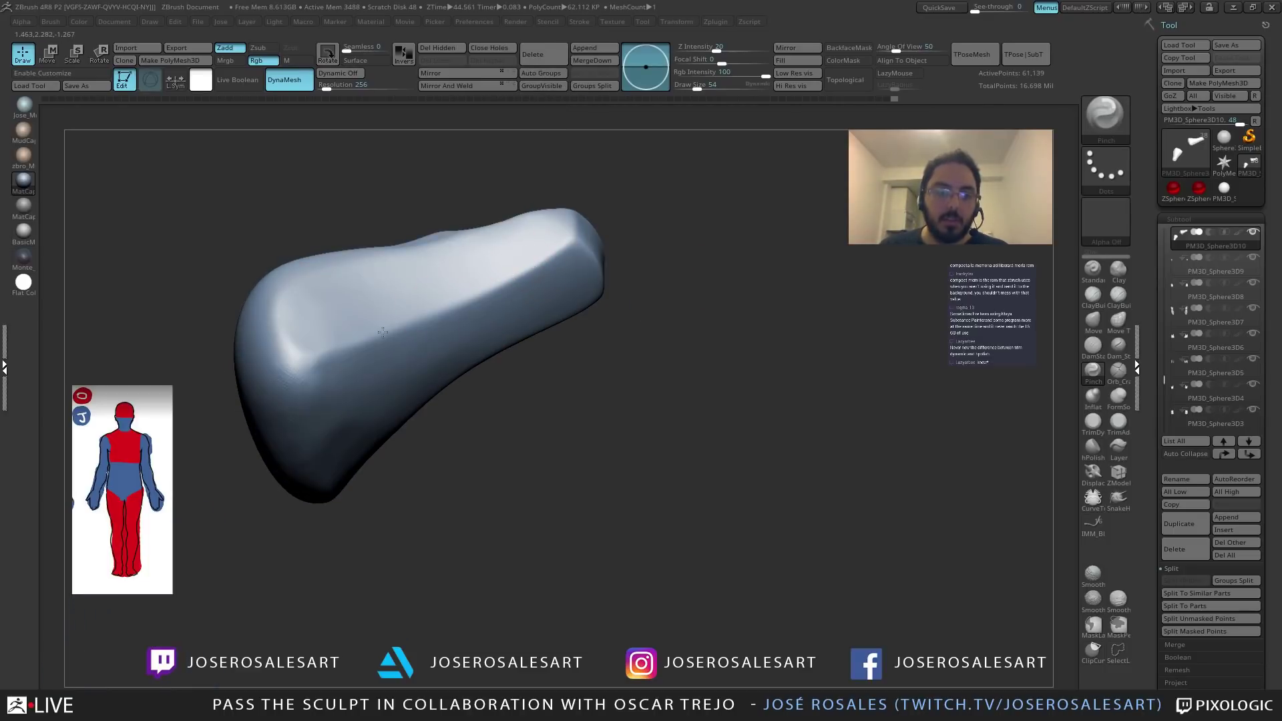
# Smooth the lower corner of the hip piece's broad end and check its shape against the whole creature.
pyautogui.moveTo(371, 341)
pyautogui.mouseDown(button='right')
pyautogui.moveTo(435, 278)
pyautogui.moveTo(360, 395)
pyautogui.moveTo(352, 352)
pyautogui.moveTo(336, 376)
pyautogui.mouseUp(button='right')
pyautogui.keyDown('shift'); pyautogui.moveTo(311, 387); pyautogui.dragTo(340, 428); pyautogui.keyUp('shift')
pyautogui.moveTo(340, 429)
pyautogui.mouseDown(button='right')
pyautogui.moveTo(358, 287)
pyautogui.moveTo(414, 291)
pyautogui.moveTo(389, 281)
pyautogui.mouseUp(button='right')
pyautogui.hotkey('shift', 's')
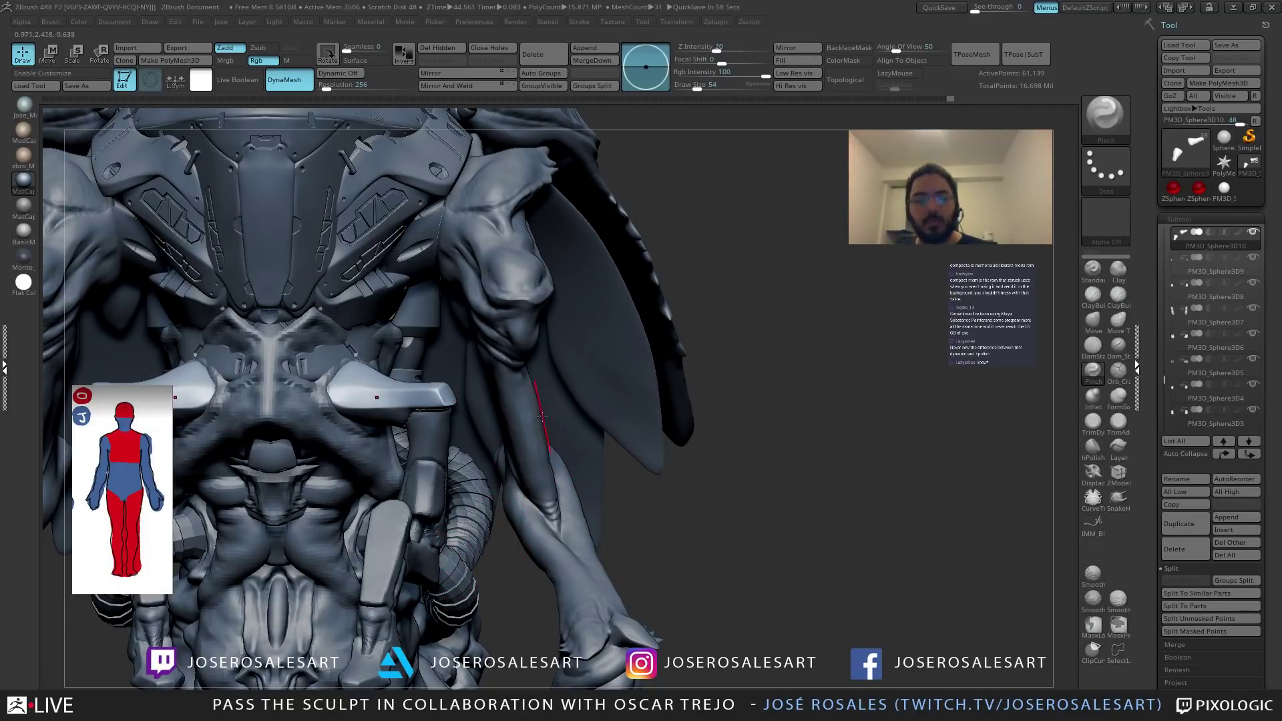
pyautogui.keyDown('alt'); pyautogui.moveTo(467, 433); pyautogui.dragTo(528, 441); pyautogui.keyUp('alt')
pyautogui.hotkey('alt', 's')
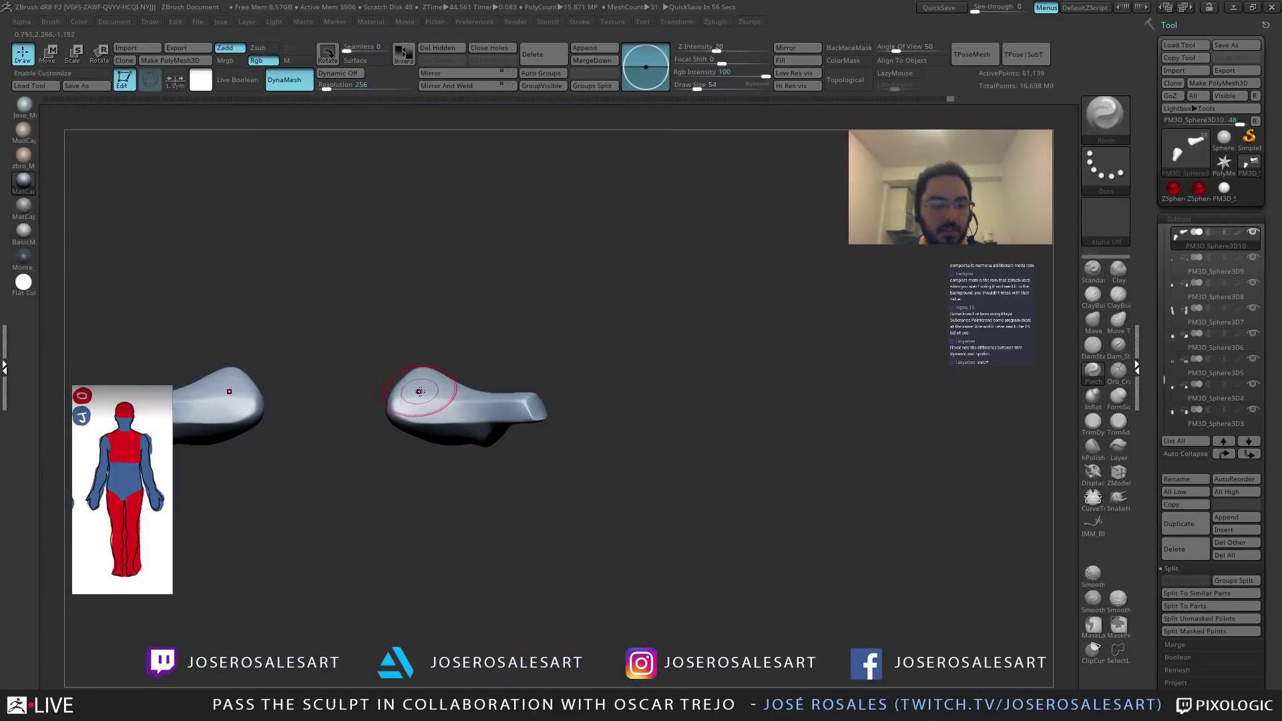
# Try polishing the side plane of the hip piece near its narrow end with the hPolish brush.
pyautogui.moveTo(438, 364); pyautogui.dragTo(473, 415)
pyautogui.press('s')
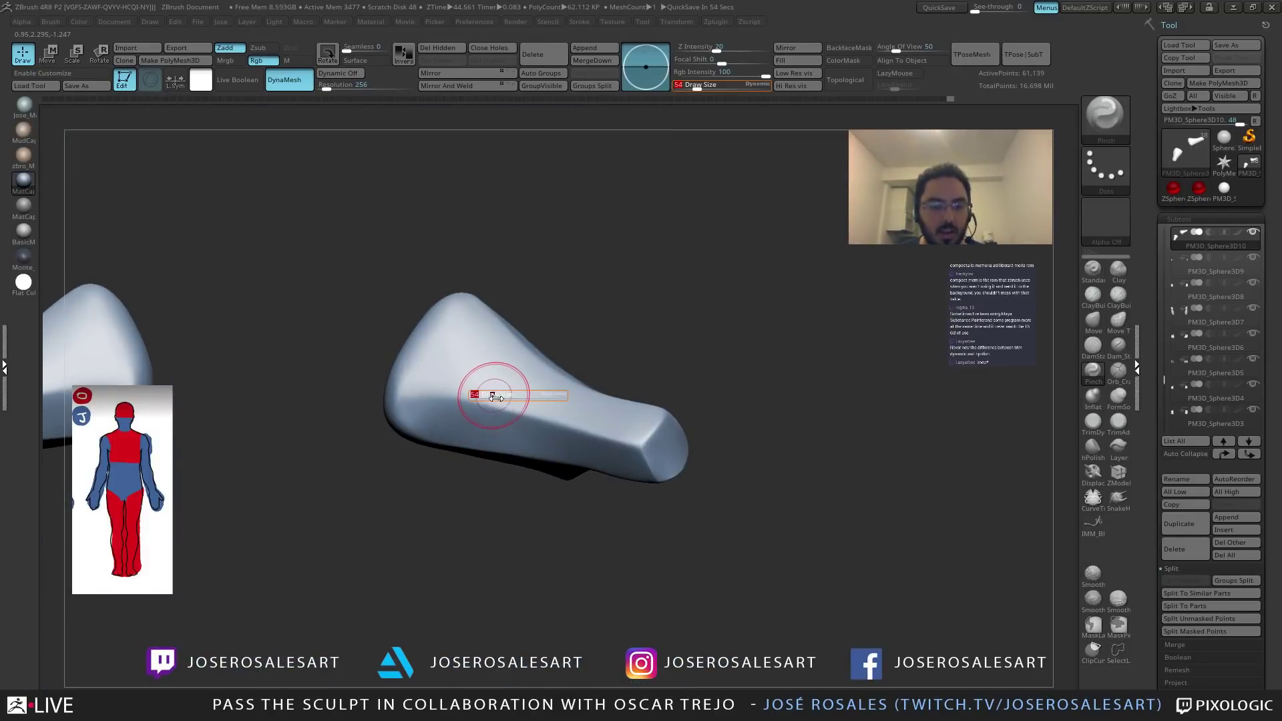
pyautogui.press('b')
pyautogui.click(502, 393)
pyautogui.press('s')
pyautogui.moveTo(502, 395); pyautogui.dragTo(512, 402)
pyautogui.moveTo(512, 402); pyautogui.dragTo(506, 406, button='right')
pyautogui.moveTo(506, 406)
pyautogui.mouseDown()
pyautogui.moveTo(497, 402)
pyautogui.moveTo(579, 437)
pyautogui.mouseUp()
pyautogui.hotkey('ctrl', 'z')
pyautogui.press('s')
pyautogui.moveTo(584, 437)
pyautogui.keyDown('ctrl'); pyautogui.mouseDown(button='right')
pyautogui.moveTo(637, 429)
pyautogui.moveTo(631, 464)
pyautogui.moveTo(612, 454)
pyautogui.mouseUp(button='right'); pyautogui.keyUp('ctrl')
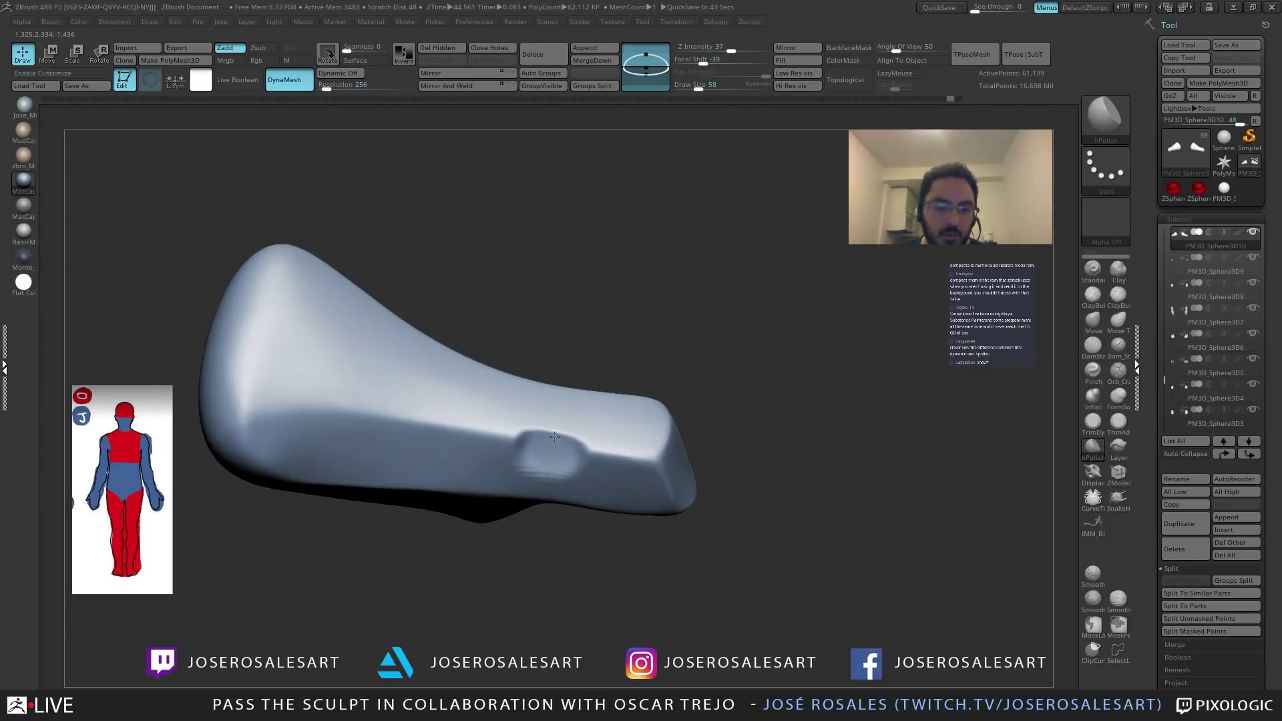
# Try flattening the side and broad end of the hip piece with the hPolish brush, enlarging the draw size to 124.
pyautogui.moveTo(527, 427); pyautogui.dragTo(538, 427)
pyautogui.moveTo(321, 374); pyautogui.dragTo(254, 378, button='right')
pyautogui.moveTo(360, 364)
pyautogui.keyDown('ctrl'); pyautogui.mouseDown(button='right')
pyautogui.moveTo(363, 338)
pyautogui.moveTo(394, 334)
pyautogui.mouseUp(button='right'); pyautogui.keyUp('ctrl')
pyautogui.moveTo(350, 334)
pyautogui.mouseDown()
pyautogui.moveTo(354, 364)
pyautogui.moveTo(340, 353)
pyautogui.mouseUp()
pyautogui.moveTo(341, 380); pyautogui.dragTo(286, 372)
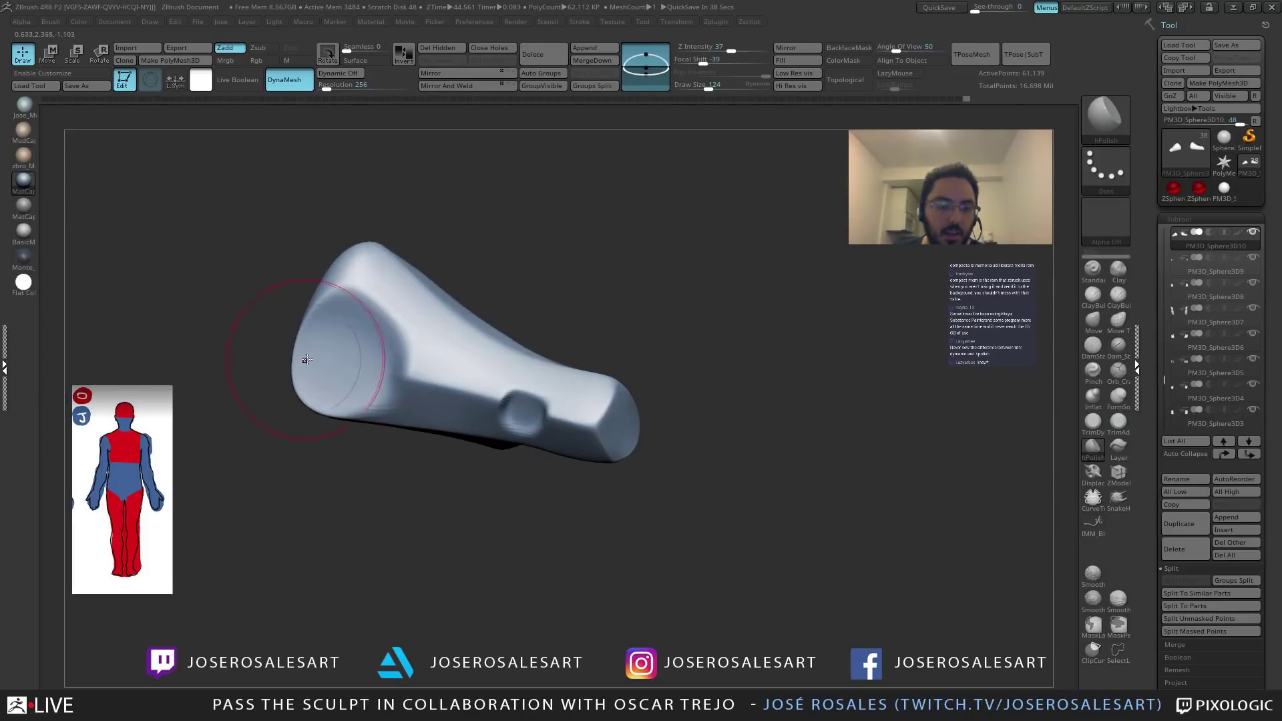
pyautogui.moveTo(458, 458); pyautogui.dragTo(521, 469)
pyautogui.press('b')
pyautogui.press('Escape')
pyautogui.moveTo(548, 366); pyautogui.dragTo(602, 367)
# Try flattening the hip piece's broad end with the Trim Dynamic brush at draw size 124.
pyautogui.press('b')
pyautogui.press('t')
pyautogui.press('d')
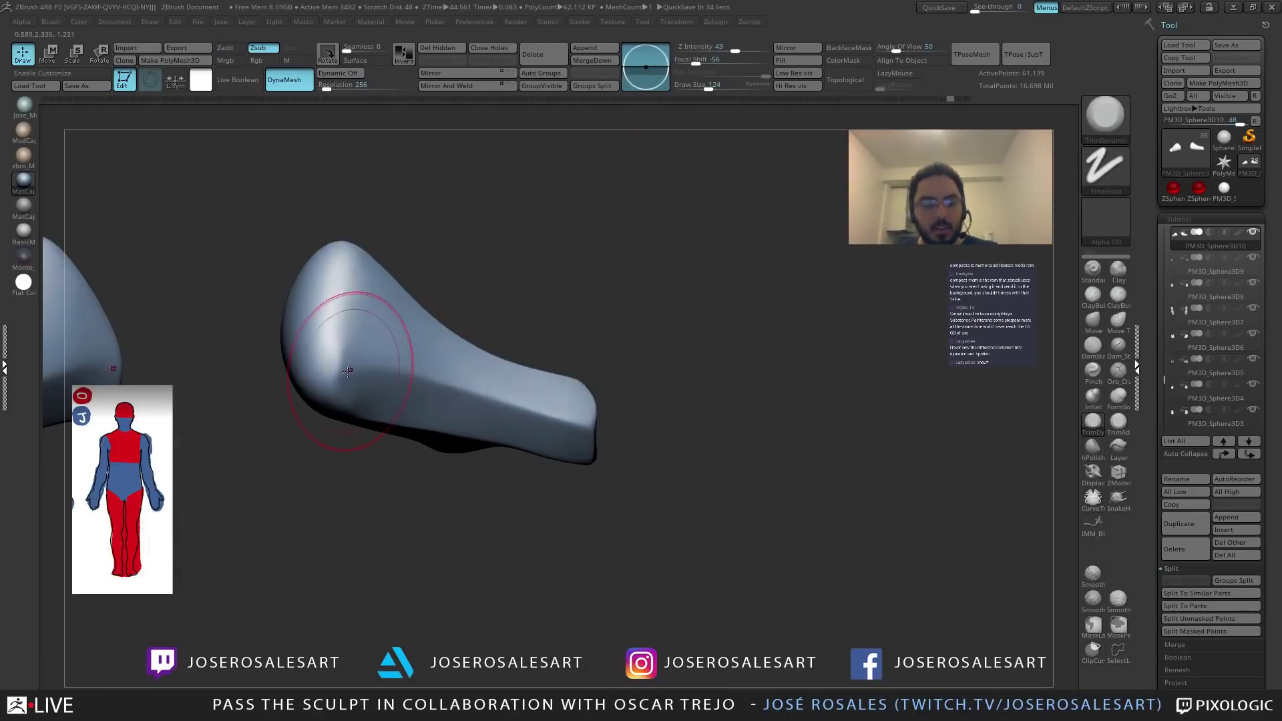
pyautogui.moveTo(333, 370); pyautogui.dragTo(337, 351)
pyautogui.moveTo(367, 370)
pyautogui.mouseDown()
pyautogui.moveTo(309, 372)
pyautogui.moveTo(347, 296)
pyautogui.mouseUp()
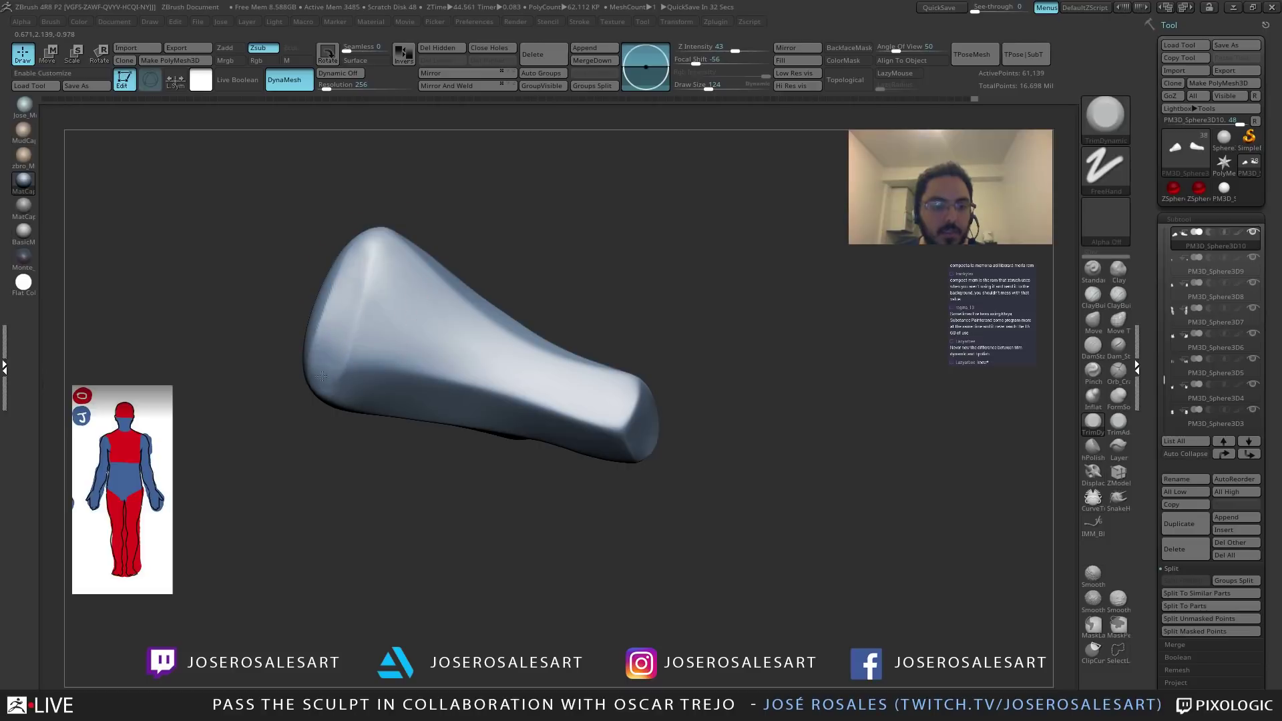
pyautogui.press('ctrl')
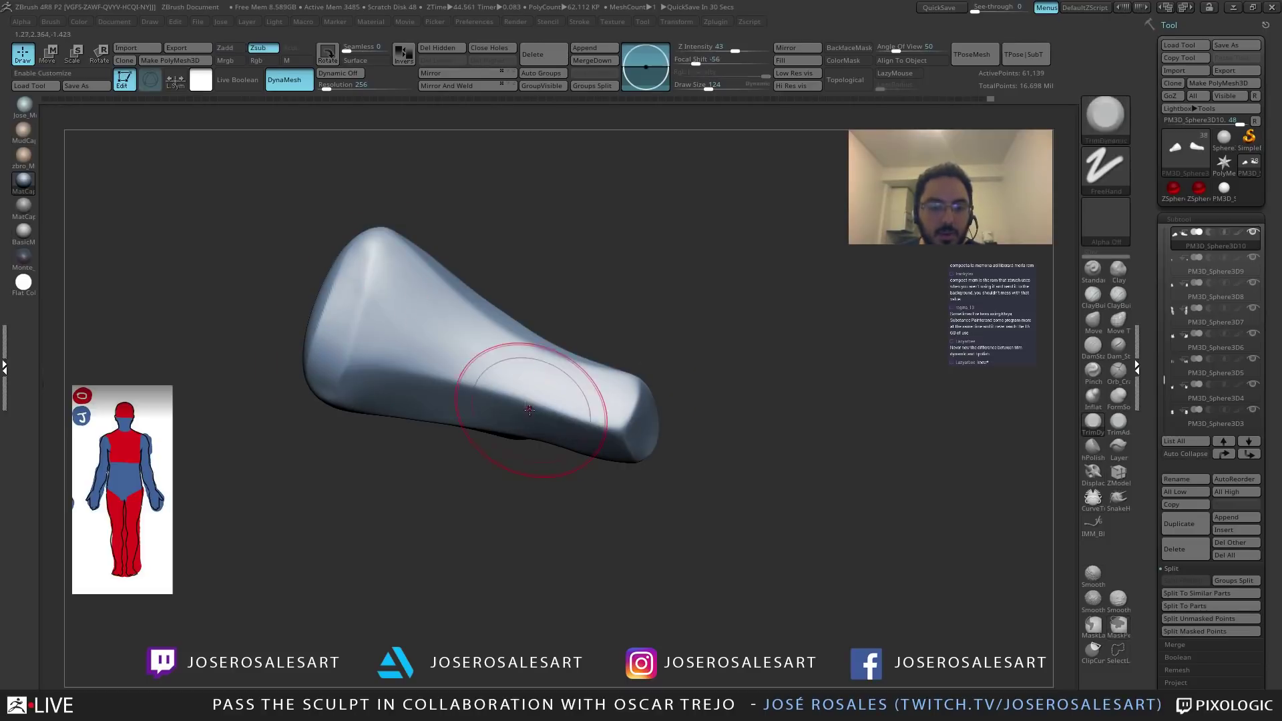
# Undo the last trimming strokes on the hip piece.
pyautogui.hotkey('ctrl', 'z')
pyautogui.hotkey('ctrl', 'z')
pyautogui.hotkey('ctrl', 'z')
pyautogui.hotkey('ctrl', 'z')
pyautogui.hotkey('ctrl', 'z')
# Select the hollow leg piece below the hip, isolate it, and close its holes with DynaMesh at resolution 128.
pyautogui.moveTo(442, 378)
pyautogui.mouseDown(button='right')
pyautogui.moveTo(544, 409)
pyautogui.moveTo(495, 368)
pyautogui.mouseUp(button='right')
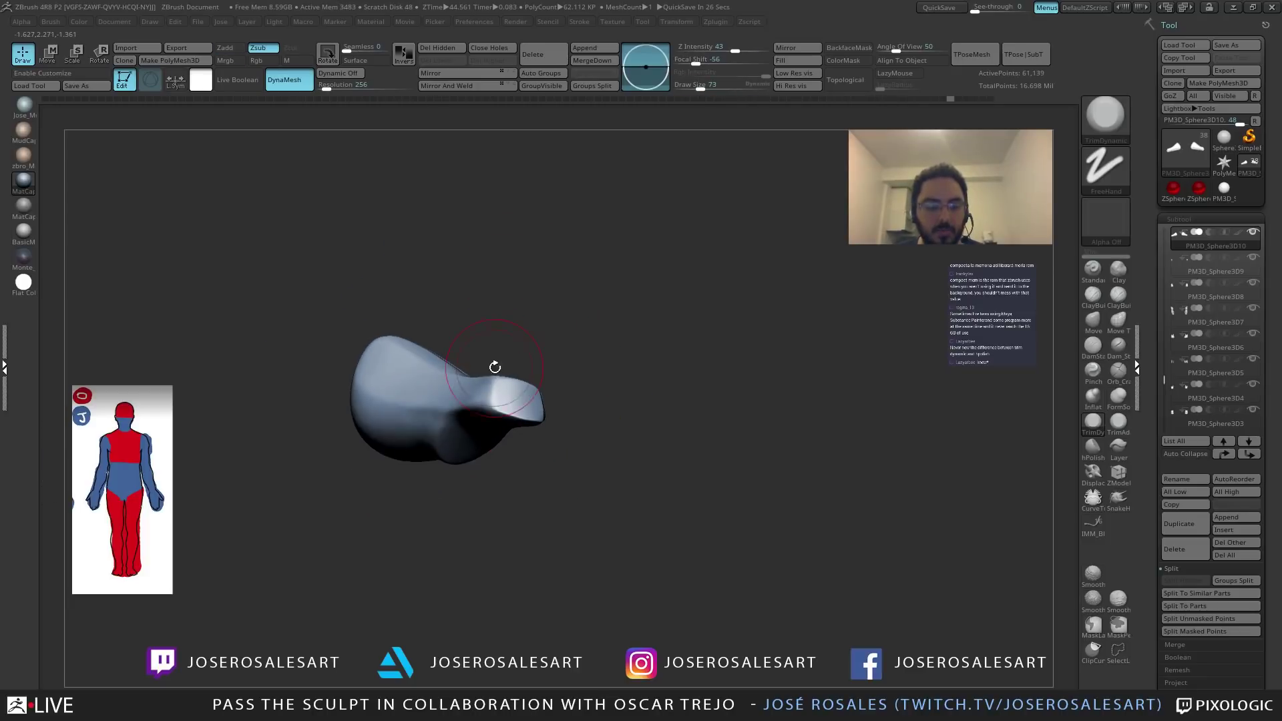
pyautogui.hotkey('ctrl', 'shift', 's')
pyautogui.moveTo(504, 417); pyautogui.dragTo(418, 402, button='right')
pyautogui.keyDown('alt'); pyautogui.click(690, 472); pyautogui.keyUp('alt')
pyautogui.hotkey('ctrl', 'shift', 's')
pyautogui.keyDown('alt'); pyautogui.moveTo(690, 472); pyautogui.dragTo(639, 441, button='right'); pyautogui.keyUp('alt')
pyautogui.keyDown('ctrl'); pyautogui.moveTo(708, 431); pyautogui.dragTo(723, 474); pyautogui.keyUp('ctrl')
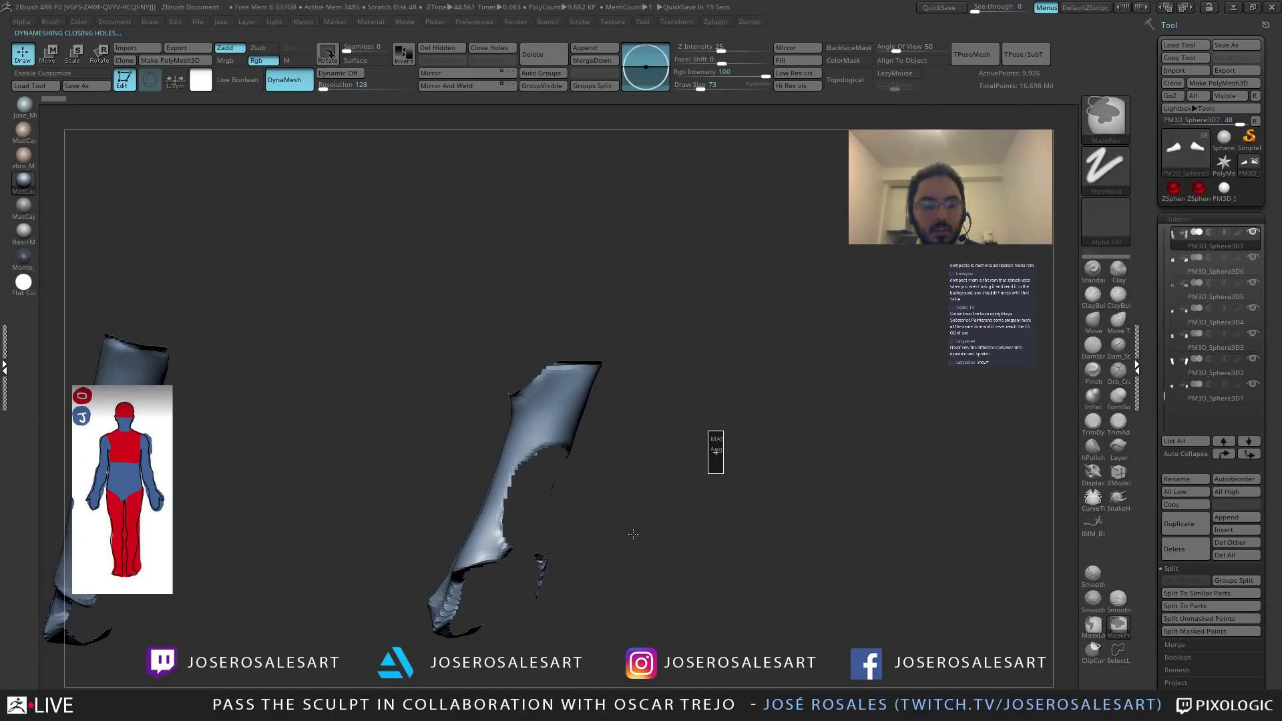
# Smooth the newly closed upper end of the leg piece.
pyautogui.moveTo(681, 463); pyautogui.dragTo(592, 426, button='right')
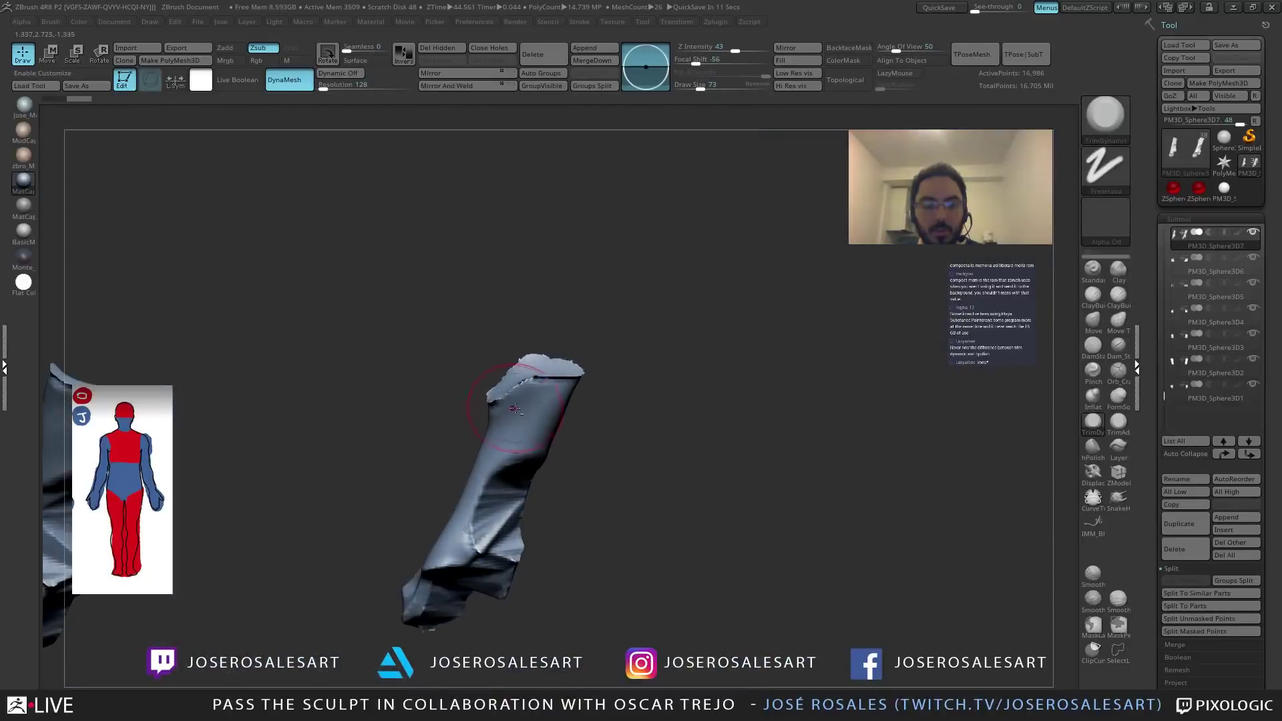
pyautogui.keyDown('shift'); pyautogui.moveTo(515, 408); pyautogui.dragTo(603, 347, button='right'); pyautogui.keyUp('shift')
pyautogui.keyDown('shift'); pyautogui.moveTo(530, 338); pyautogui.dragTo(494, 413); pyautogui.keyUp('shift')
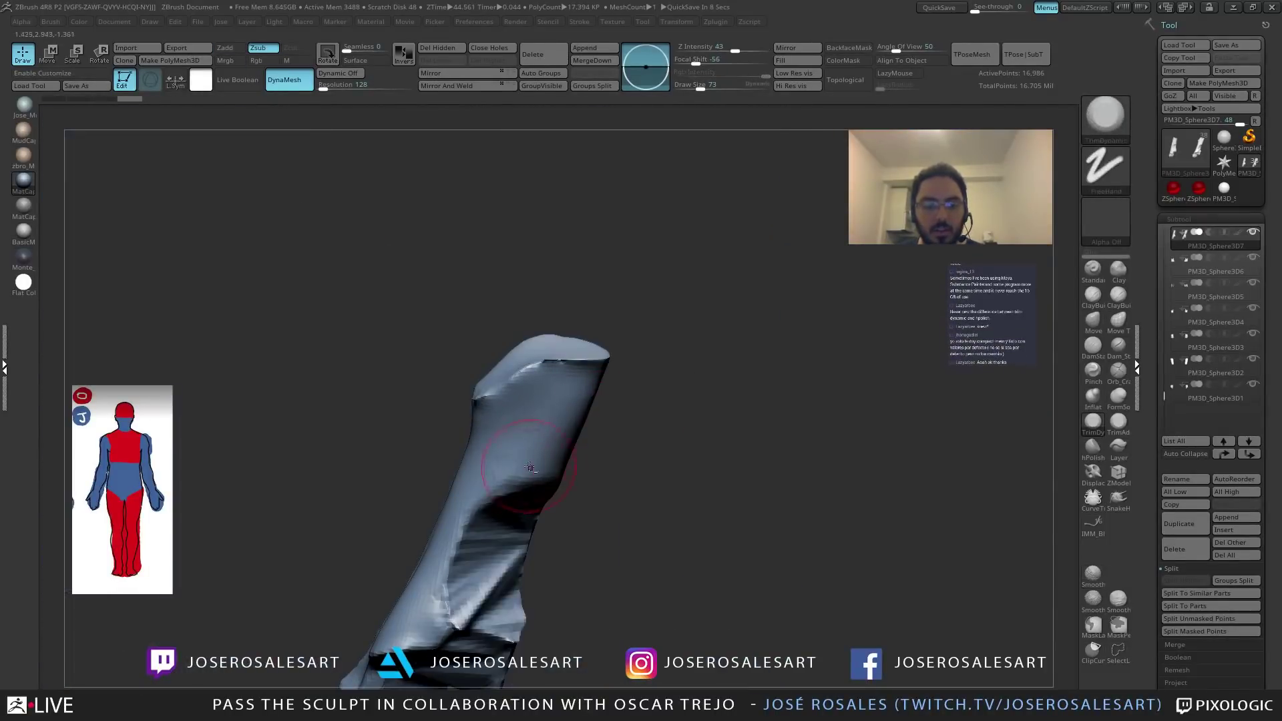
# Try smoothing the creased lower half of the leg piece, and undo the strokes.
pyautogui.moveTo(658, 372)
pyautogui.mouseDown()
pyautogui.moveTo(500, 522)
pyautogui.moveTo(459, 600)
pyautogui.mouseUp()
pyautogui.moveTo(454, 602); pyautogui.dragTo(401, 600, button='right')
pyautogui.keyDown('shift'); pyautogui.moveTo(400, 600); pyautogui.dragTo(427, 621); pyautogui.keyUp('shift')
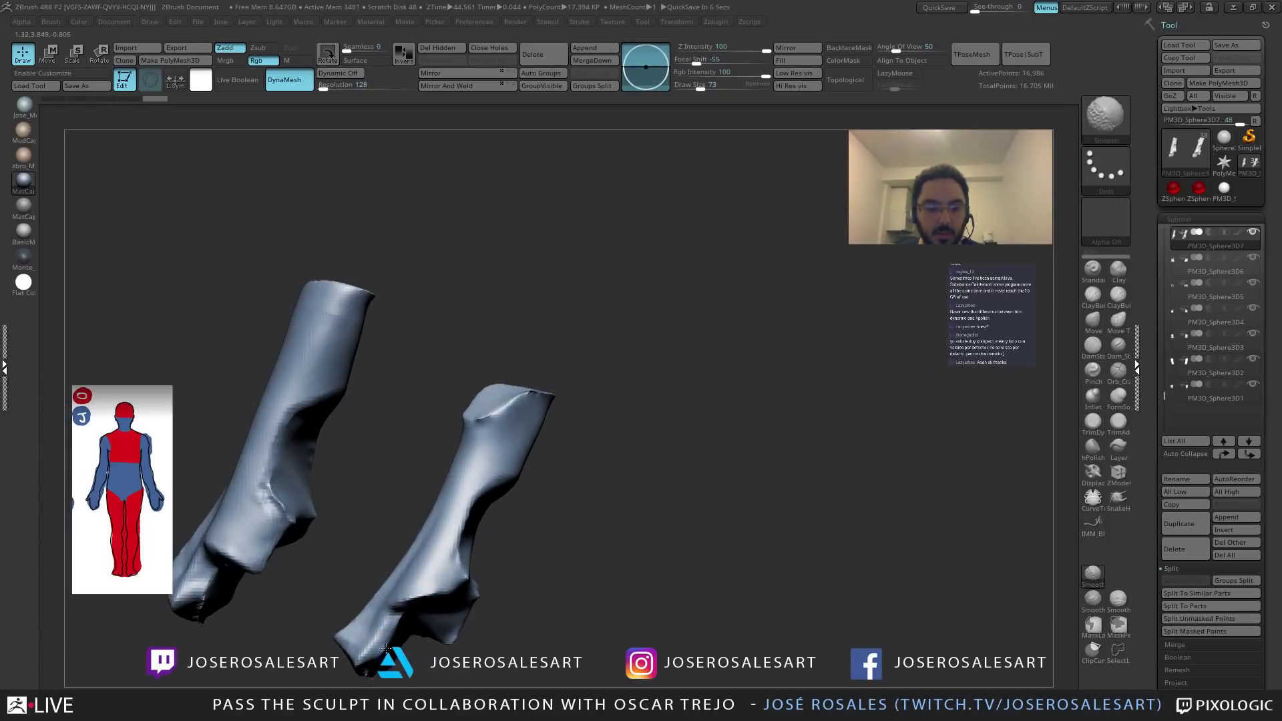
pyautogui.moveTo(427, 621); pyautogui.dragTo(474, 591, button='right')
pyautogui.hotkey('ctrl', 'z')
pyautogui.hotkey('ctrl', 'z')
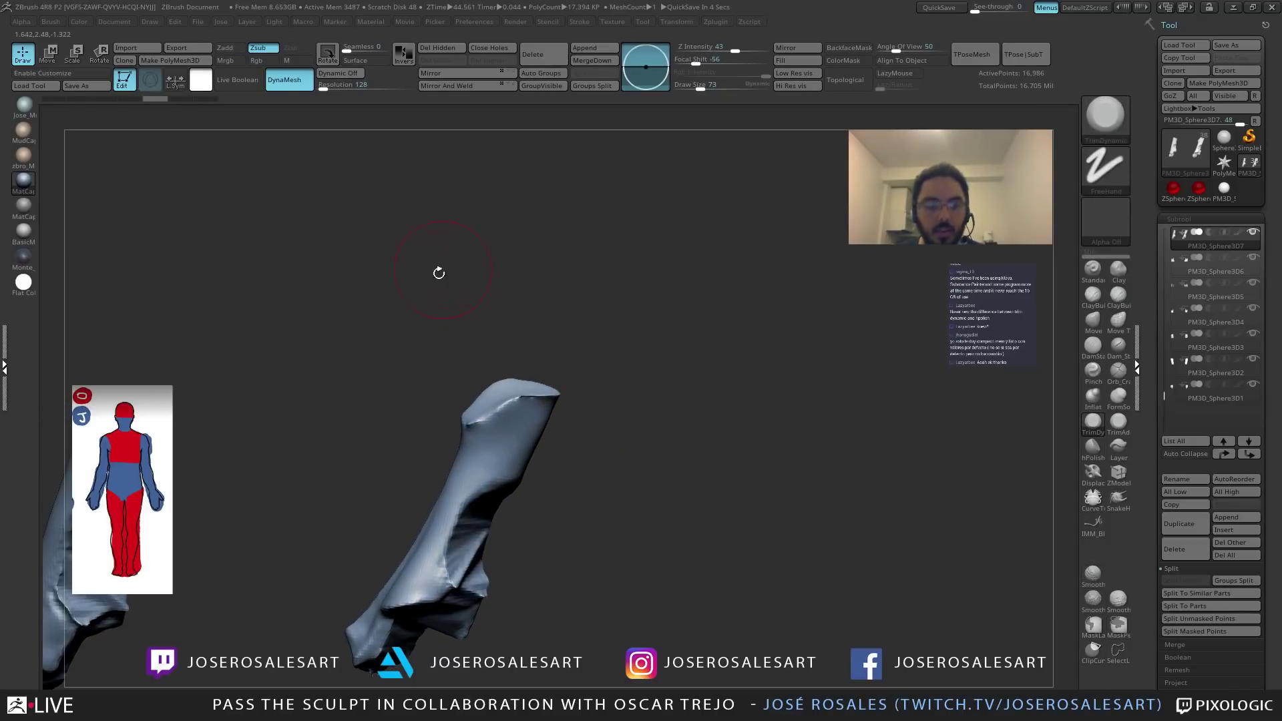
# Check the leg piece's polygroups in wireframe and remesh it with DynaMesh at resolution 256.
pyautogui.click(337, 88)
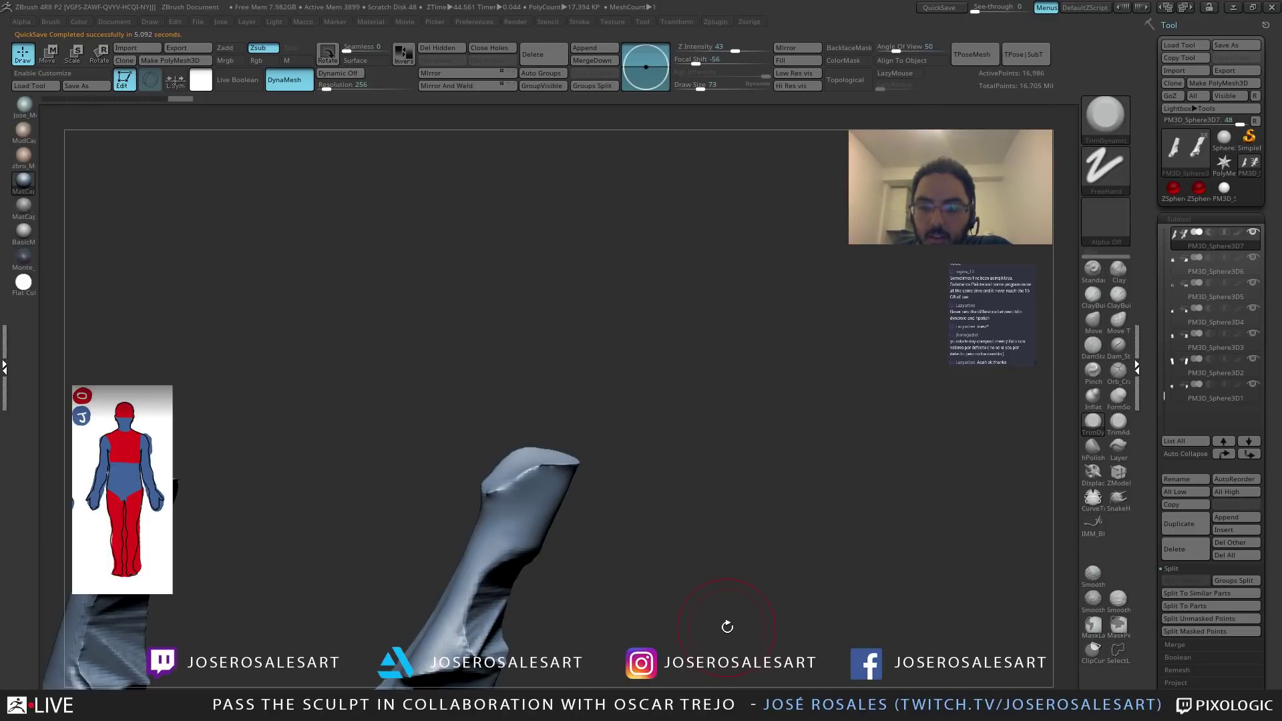
pyautogui.moveTo(693, 580)
pyautogui.mouseDown()
pyautogui.moveTo(713, 516)
pyautogui.moveTo(641, 452)
pyautogui.moveTo(653, 462)
pyautogui.moveTo(650, 434)
pyautogui.mouseUp()
pyautogui.hotkey('shift', 's')
pyautogui.hotkey('shift', 's')
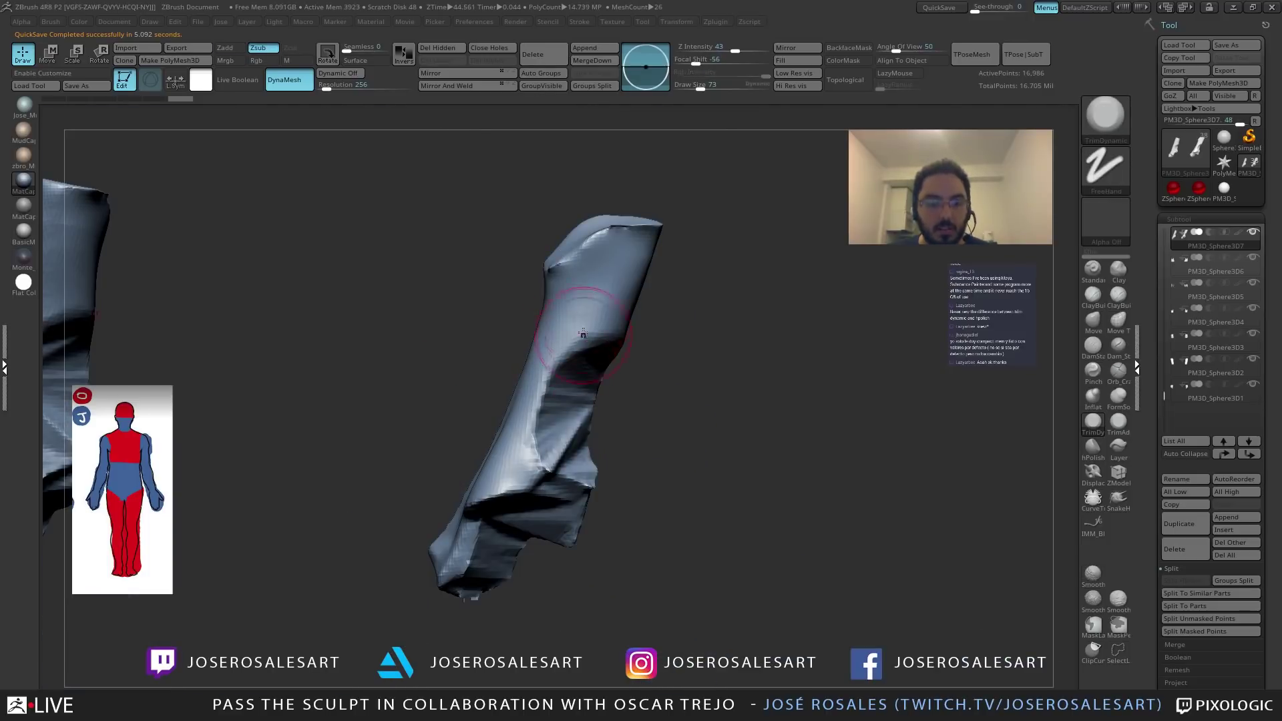
pyautogui.hotkey('shift', 's')
pyautogui.hotkey('shift', 'f')
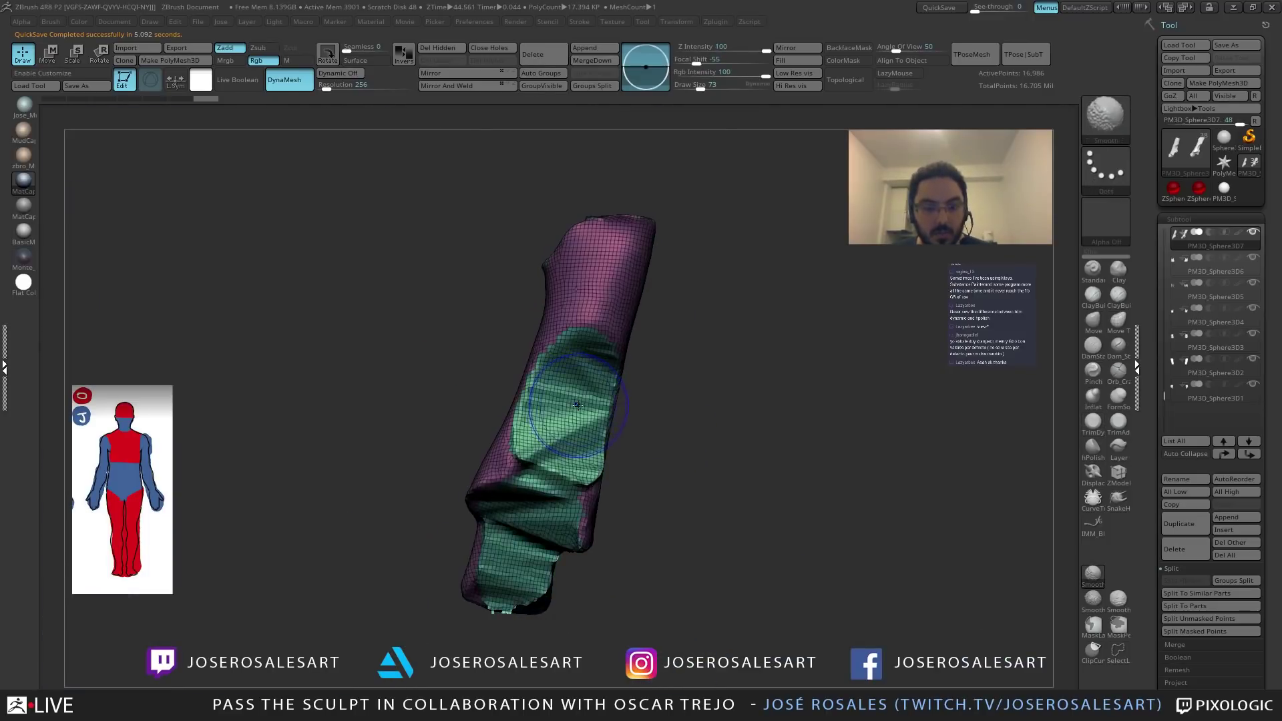
pyautogui.hotkey('shift', 'f')
pyautogui.keyDown('ctrl'); pyautogui.moveTo(486, 336); pyautogui.dragTo(398, 447); pyautogui.keyUp('ctrl')
# Smooth the creased hollow of the leg piece and flatten its lower front strip with the Trim Dynamic brush.
pyautogui.keyDown('shift'); pyautogui.moveTo(572, 381); pyautogui.dragTo(561, 474); pyautogui.keyUp('shift')
pyautogui.moveTo(618, 521)
pyautogui.mouseDown()
pyautogui.moveTo(494, 507)
pyautogui.moveTo(491, 532)
pyautogui.mouseUp()
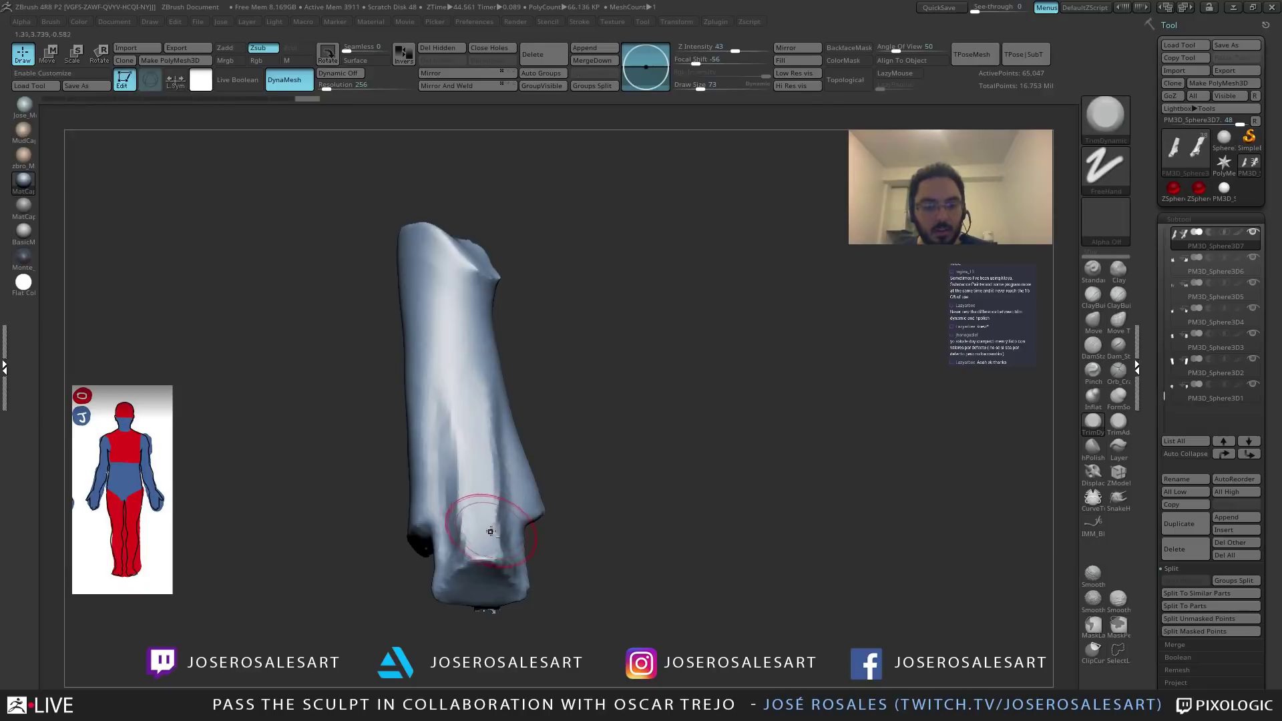
pyautogui.press('s')
pyautogui.moveTo(466, 472); pyautogui.dragTo(461, 472)
pyautogui.keyDown('alt'); pyautogui.moveTo(465, 414); pyautogui.dragTo(464, 440, button='right'); pyautogui.keyUp('alt')
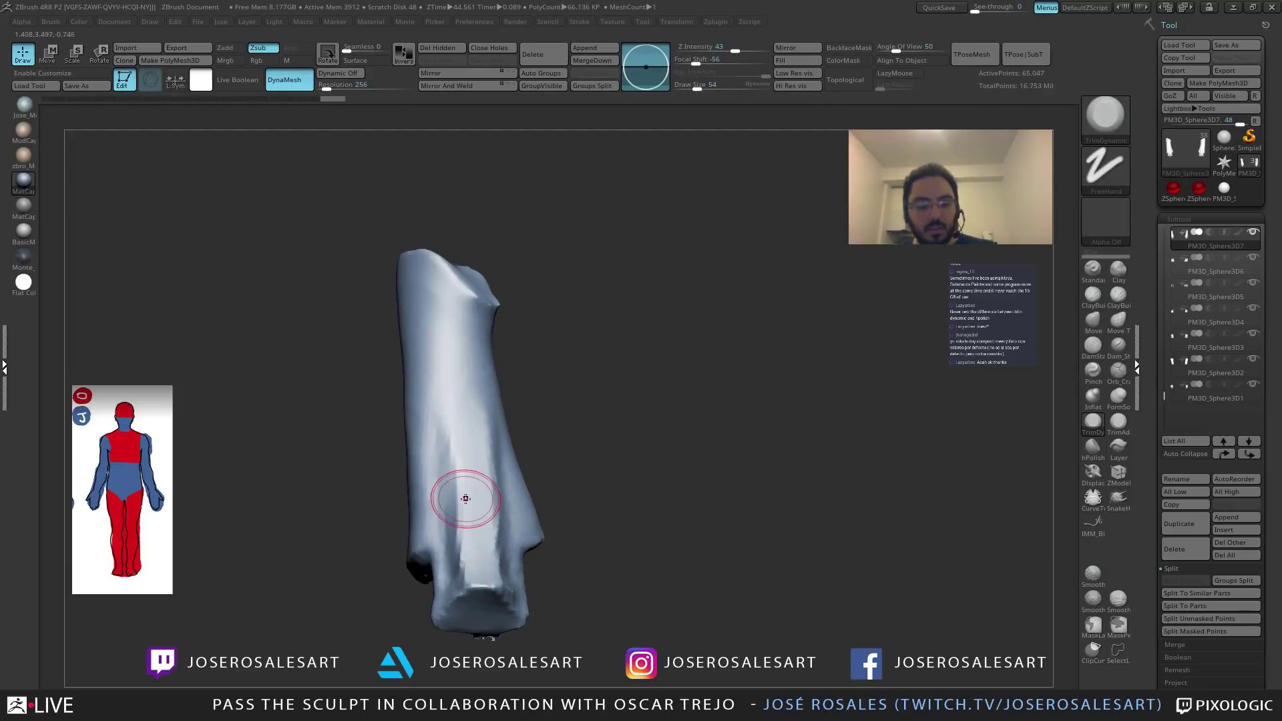
# Carve a groove along one edge of the leg piece's front strip with Dam Standard at draw size 42 and smooth its upper part.
pyautogui.press('b')
pyautogui.press('d')
pyautogui.press('s')
pyautogui.moveTo(455, 489)
pyautogui.mouseDown(button='right')
pyautogui.moveTo(466, 526)
pyautogui.moveTo(469, 434)
pyautogui.mouseUp(button='right')
pyautogui.moveTo(469, 434); pyautogui.dragTo(492, 480, button='right')
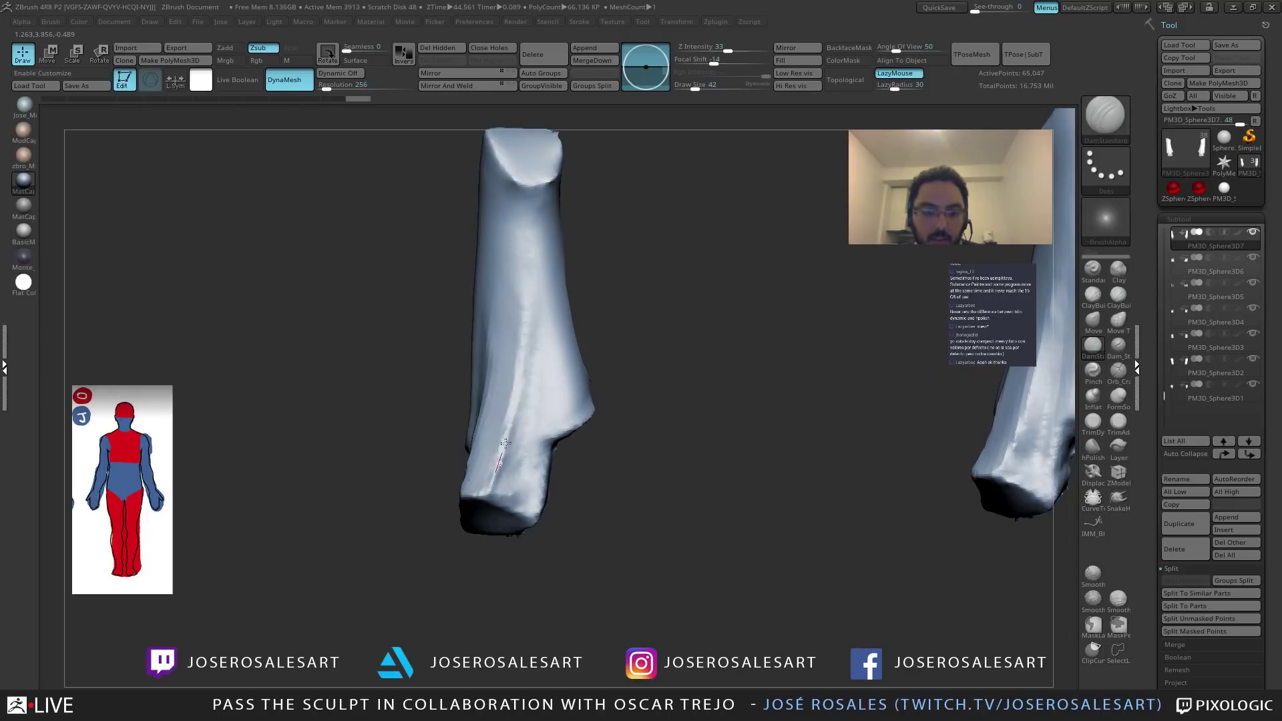
pyautogui.moveTo(499, 462); pyautogui.dragTo(541, 315)
pyautogui.moveTo(515, 419); pyautogui.dragTo(506, 444, button='right')
pyautogui.moveTo(485, 500); pyautogui.dragTo(526, 263)
pyautogui.moveTo(520, 347)
pyautogui.keyDown('shift'); pyautogui.mouseDown()
pyautogui.moveTo(497, 470)
pyautogui.moveTo(524, 269)
pyautogui.mouseUp(); pyautogui.keyUp('shift')
# Carve the opposite edge of the leg piece's front strip and smooth the surface between the grooves.
pyautogui.moveTo(524, 269)
pyautogui.mouseDown(button='right')
pyautogui.moveTo(510, 409)
pyautogui.moveTo(460, 458)
pyautogui.mouseUp(button='right')
pyautogui.moveTo(454, 442); pyautogui.dragTo(470, 279)
pyautogui.moveTo(458, 358); pyautogui.dragTo(485, 301, button='right')
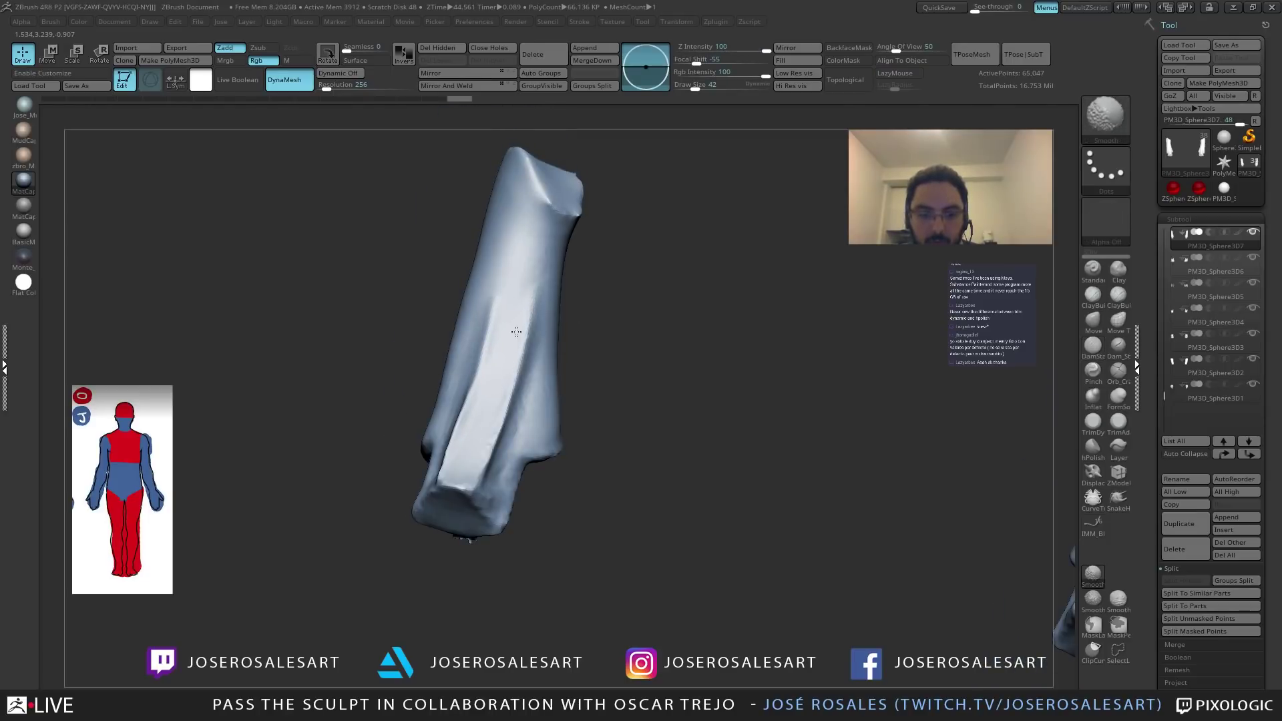
pyautogui.keyDown('shift'); pyautogui.moveTo(510, 332); pyautogui.dragTo(494, 442); pyautogui.keyUp('shift')
pyautogui.moveTo(489, 458)
pyautogui.mouseDown(button='right')
pyautogui.moveTo(434, 490)
pyautogui.moveTo(469, 474)
pyautogui.moveTo(514, 511)
pyautogui.moveTo(554, 497)
pyautogui.moveTo(428, 466)
pyautogui.mouseUp(button='right')
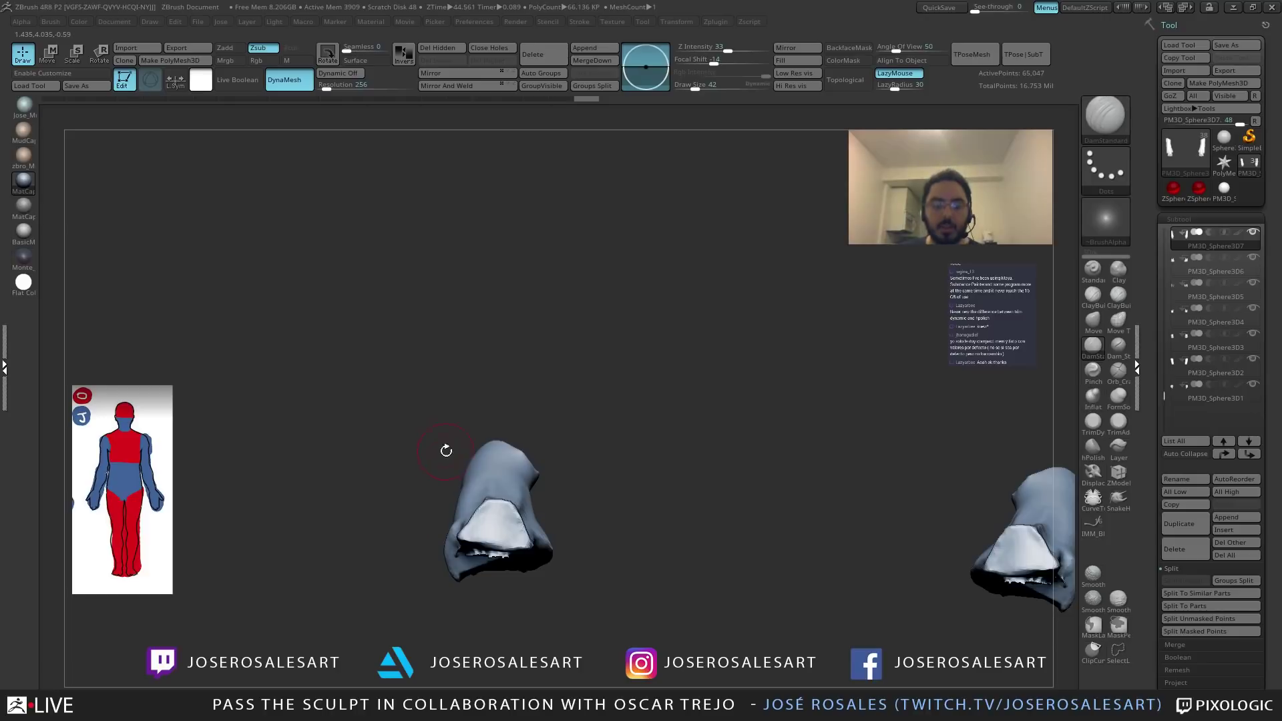
# Flatten the lower end facet of the leg piece with the Trim Dynamic brush, adjusting the draw size to 65.
pyautogui.press('b')
pyautogui.press('t')
pyautogui.press('d')
pyautogui.moveTo(507, 438)
pyautogui.mouseDown(button='right')
pyautogui.moveTo(520, 474)
pyautogui.moveTo(562, 516)
pyautogui.mouseUp(button='right')
pyautogui.press('s')
pyautogui.moveTo(604, 543); pyautogui.dragTo(615, 543)
pyautogui.moveTo(618, 542); pyautogui.dragTo(647, 529, button='right')
pyautogui.press('s')
pyautogui.moveTo(641, 535); pyautogui.dragTo(637, 536)
pyautogui.keyDown('ctrl'); pyautogui.moveTo(637, 535); pyautogui.dragTo(638, 505, button='right'); pyautogui.keyUp('ctrl')
pyautogui.press('s')
pyautogui.moveTo(641, 500); pyautogui.dragTo(630, 500)
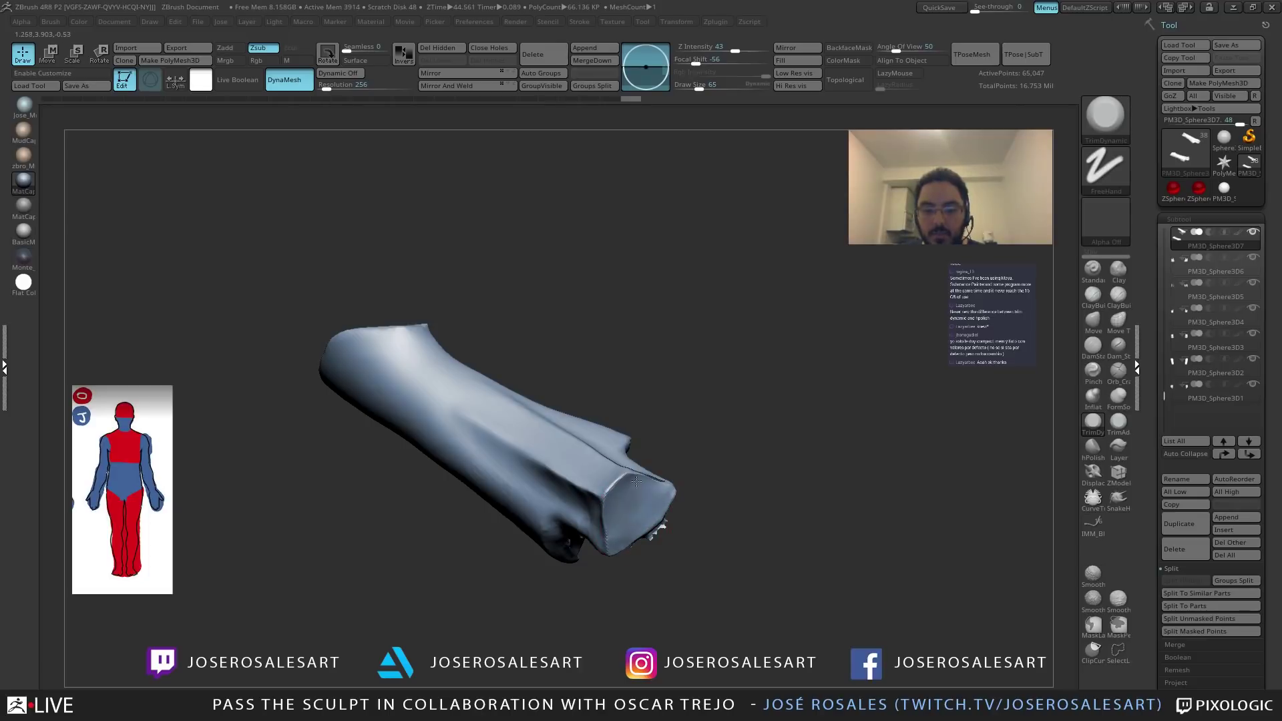
# Refine the lower end facet of the leg piece with further Trim Dynamic strokes and smooth its rim.
pyautogui.moveTo(620, 533); pyautogui.dragTo(641, 517)
pyautogui.moveTo(641, 517); pyautogui.dragTo(621, 538, button='right')
pyautogui.keyDown('shift'); pyautogui.moveTo(620, 538); pyautogui.dragTo(616, 527); pyautogui.keyUp('shift')
pyautogui.moveTo(604, 524)
pyautogui.mouseDown(button='right')
pyautogui.moveTo(610, 486)
pyautogui.moveTo(663, 472)
pyautogui.mouseUp(button='right')
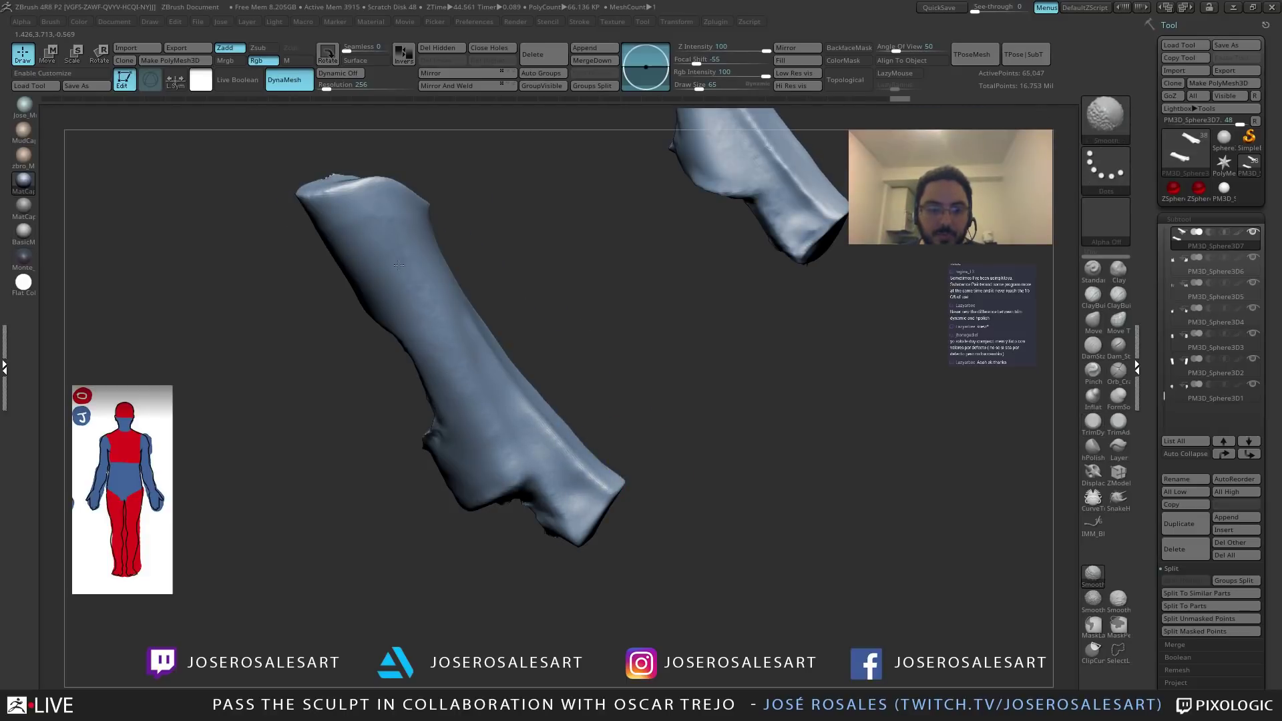
pyautogui.moveTo(335, 261); pyautogui.dragTo(440, 287, button='right')
pyautogui.press('b')
pyautogui.press('t')
pyautogui.press('d')
pyautogui.moveTo(421, 363); pyautogui.dragTo(424, 389, button='right')
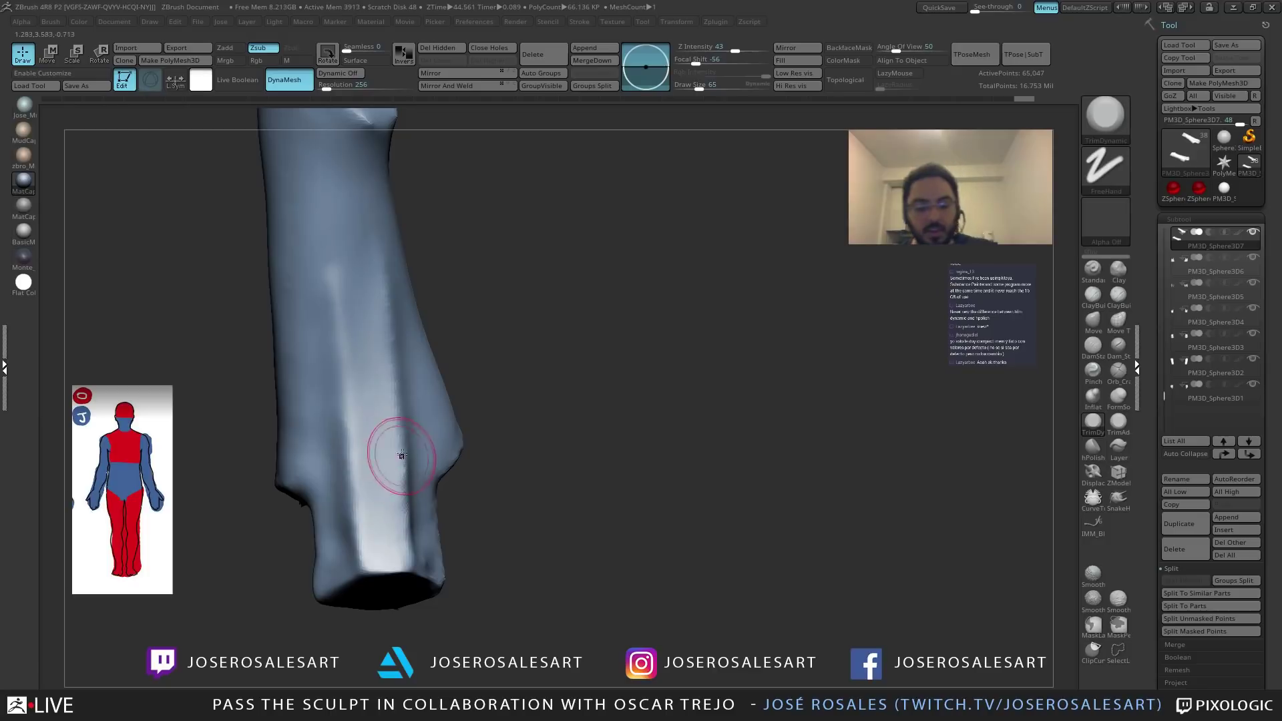
# Carve a long crease up the side of the leg piece from its lower end with Dam Standard at draw size 51.
pyautogui.press('b')
pyautogui.press('s')
pyautogui.press('h')
pyautogui.press('b')
pyautogui.press('d')
pyautogui.press('s')
pyautogui.moveTo(458, 494); pyautogui.dragTo(363, 501, button='right')
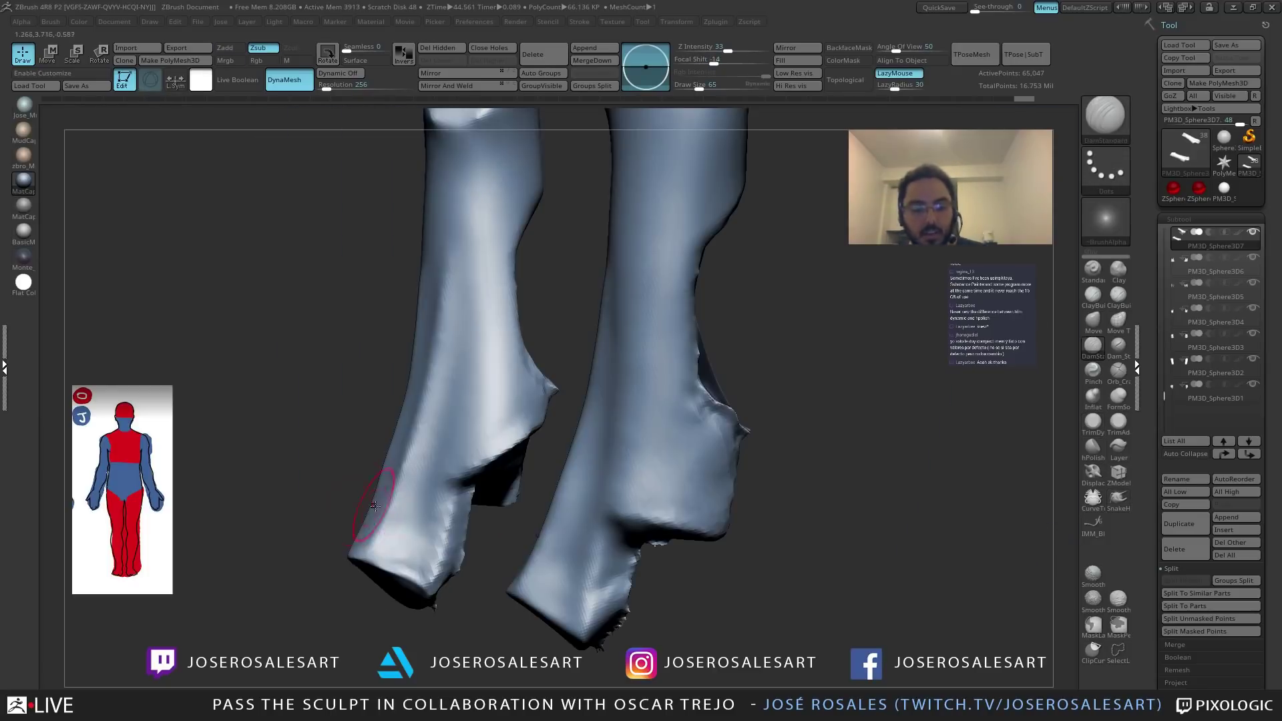
pyautogui.moveTo(389, 556)
pyautogui.mouseDown(button='right')
pyautogui.moveTo(401, 520)
pyautogui.moveTo(386, 523)
pyautogui.mouseUp(button='right')
pyautogui.press('[')
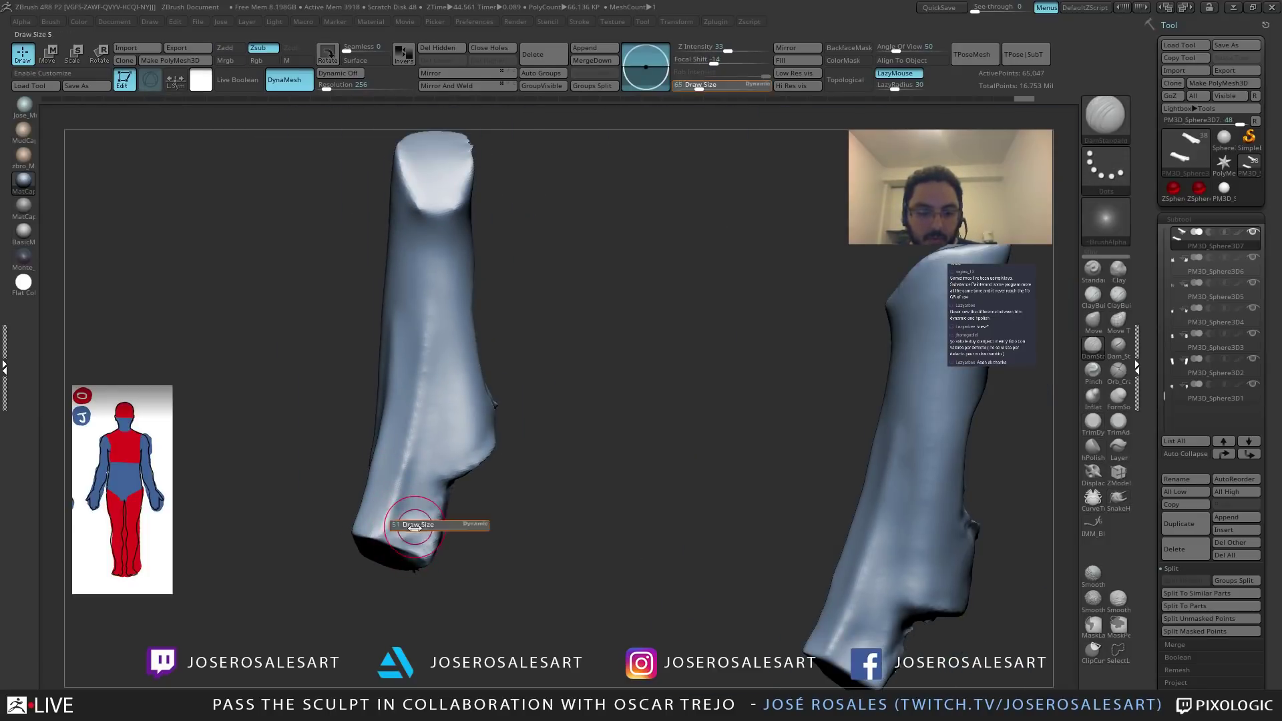
pyautogui.moveTo(431, 428); pyautogui.dragTo(435, 338)
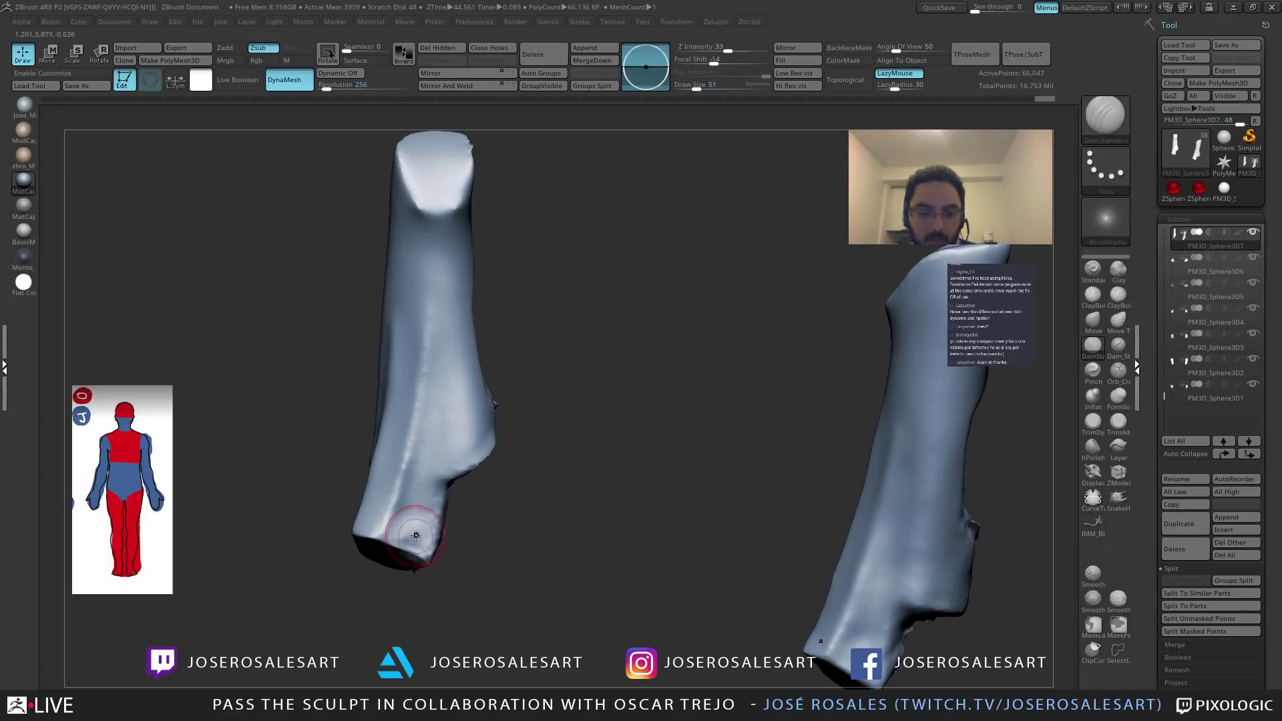
pyautogui.moveTo(424, 472); pyautogui.dragTo(427, 261)
pyautogui.moveTo(424, 423); pyautogui.dragTo(413, 474, button='right')
# Raise a ridge along the front strip's edge with inverted Dam Standard strokes, groove beside it, and smooth its upper end.
pyautogui.moveTo(401, 530); pyautogui.dragTo(368, 519, button='right')
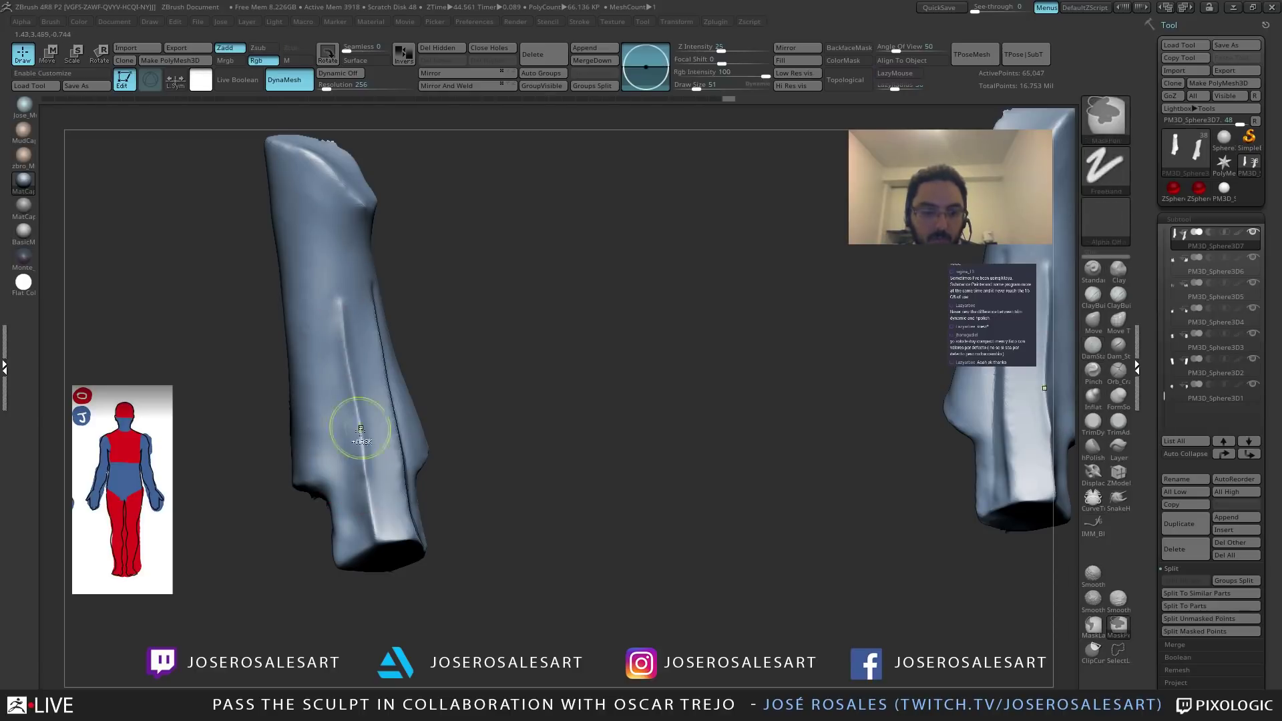
pyautogui.keyDown('alt'); pyautogui.moveTo(369, 480); pyautogui.dragTo(339, 313); pyautogui.keyUp('alt')
pyautogui.keyDown('alt'); pyautogui.moveTo(370, 509); pyautogui.dragTo(325, 251); pyautogui.keyUp('alt')
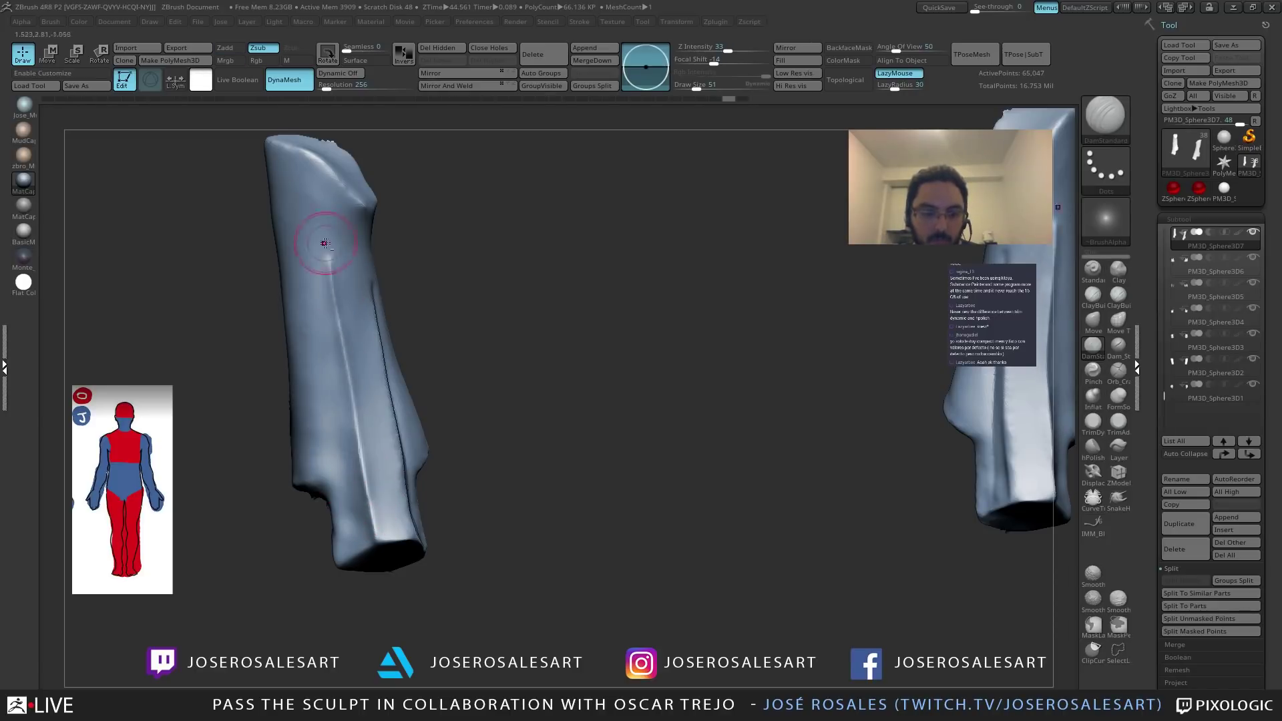
pyautogui.moveTo(322, 296); pyautogui.dragTo(357, 490)
pyautogui.keyDown('shift'); pyautogui.moveTo(341, 333); pyautogui.dragTo(330, 276); pyautogui.keyUp('shift')
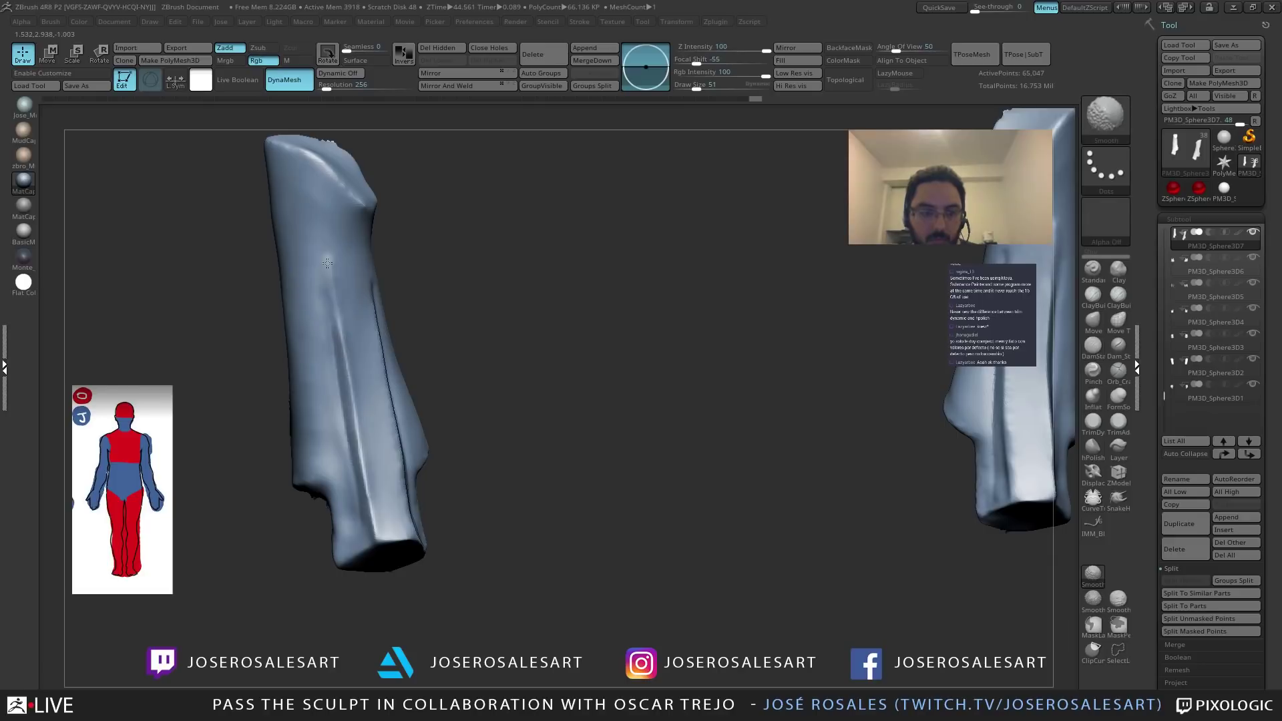
pyautogui.moveTo(366, 358); pyautogui.dragTo(364, 371, button='right')
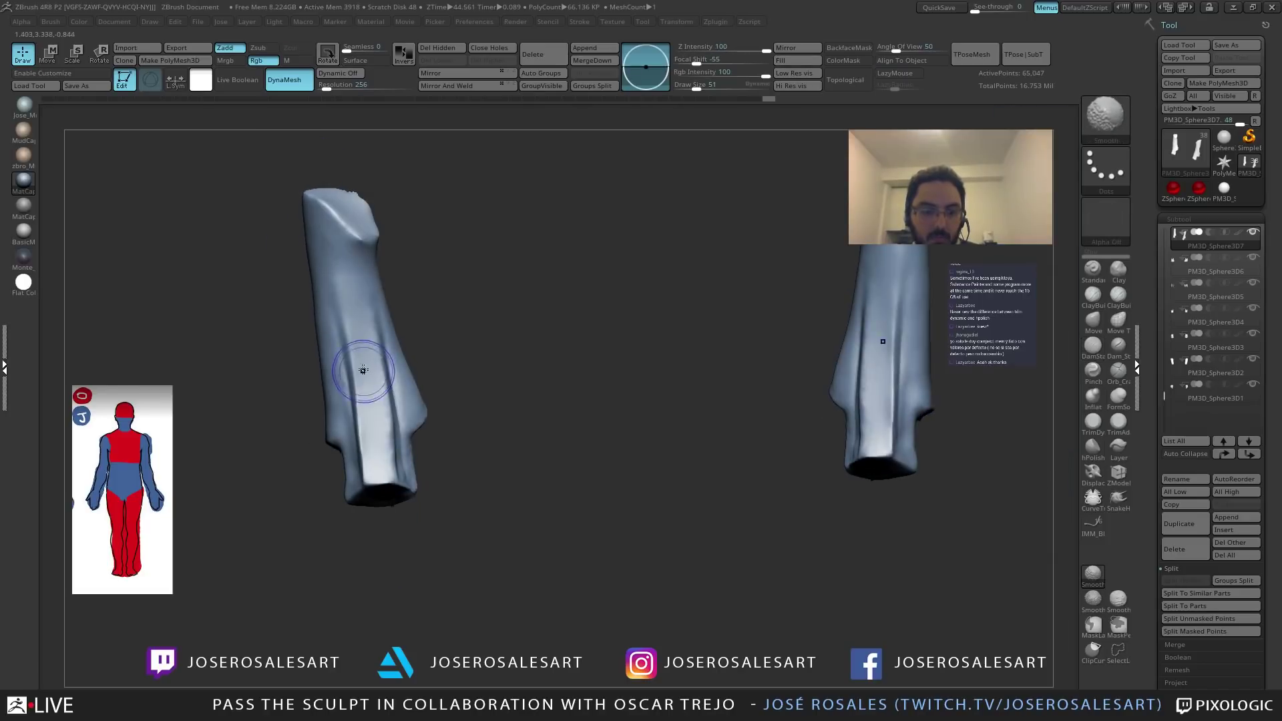
# Adjust the ridge beside the leg piece's front strip with the SnakeHook brush at draw size 86.
pyautogui.press('b')
pyautogui.press('s')
pyautogui.press('h')
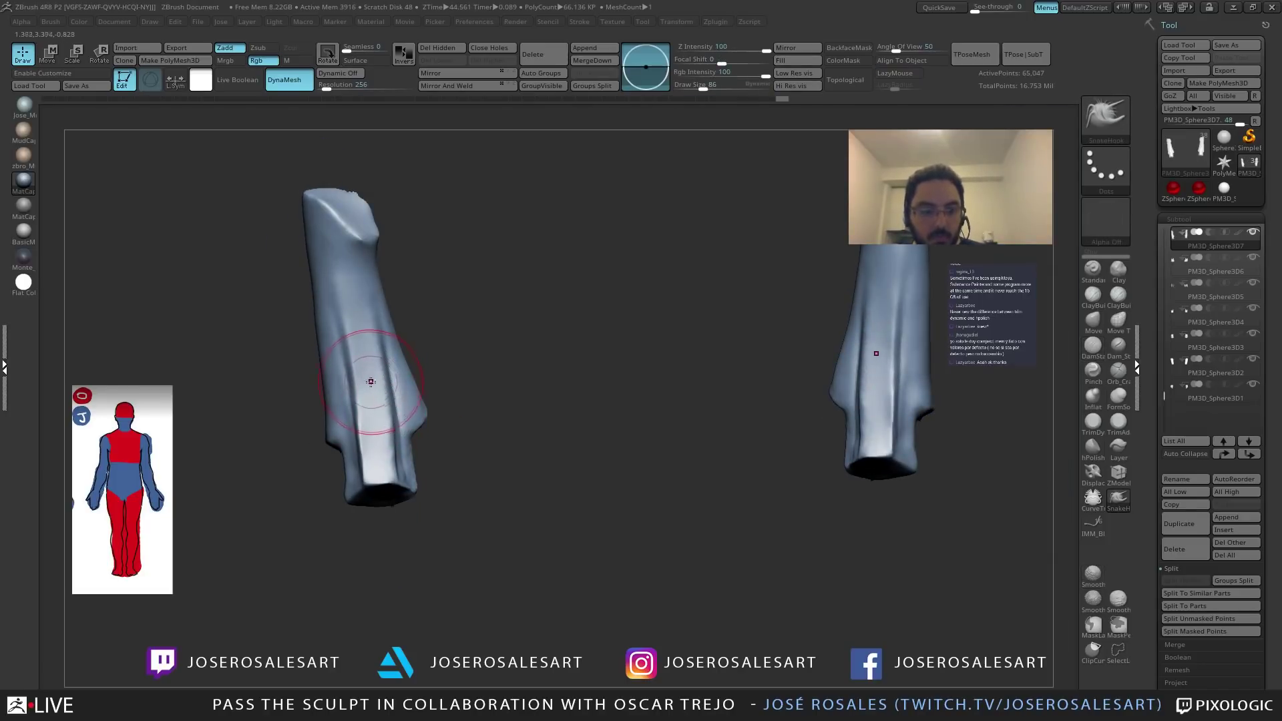
pyautogui.moveTo(362, 388); pyautogui.dragTo(359, 375)
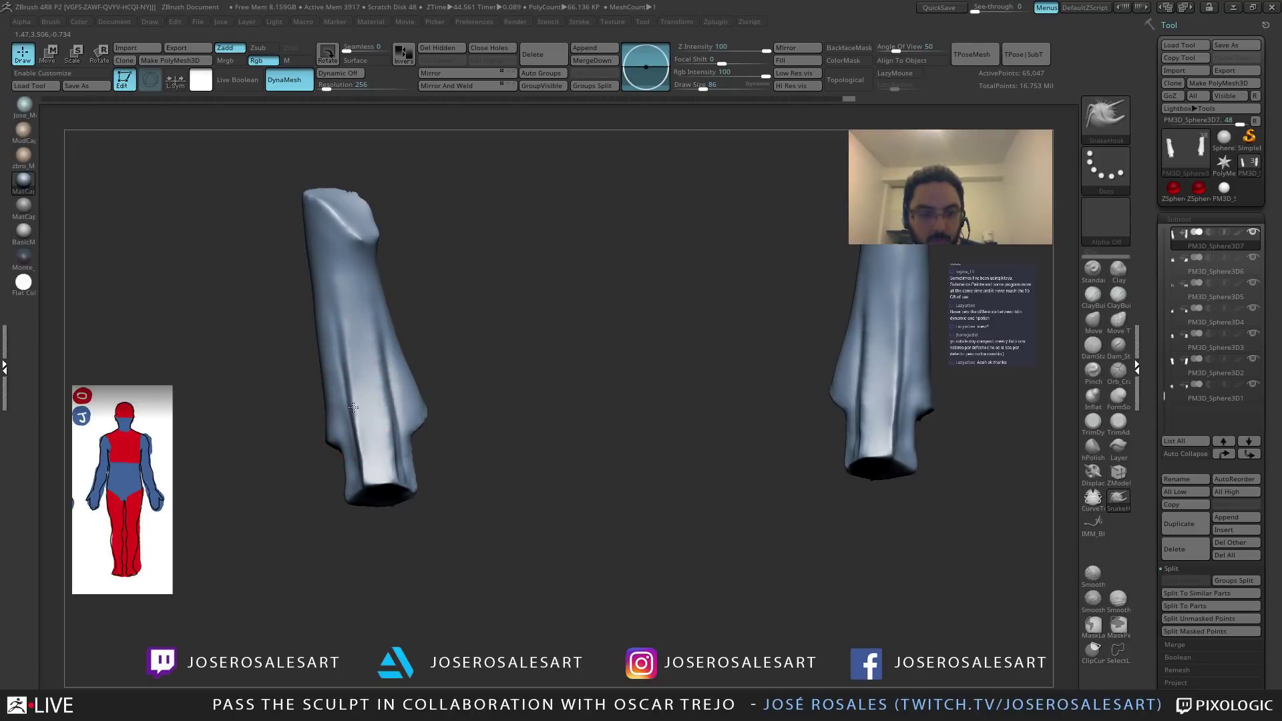
pyautogui.moveTo(376, 355); pyautogui.dragTo(328, 334, button='right')
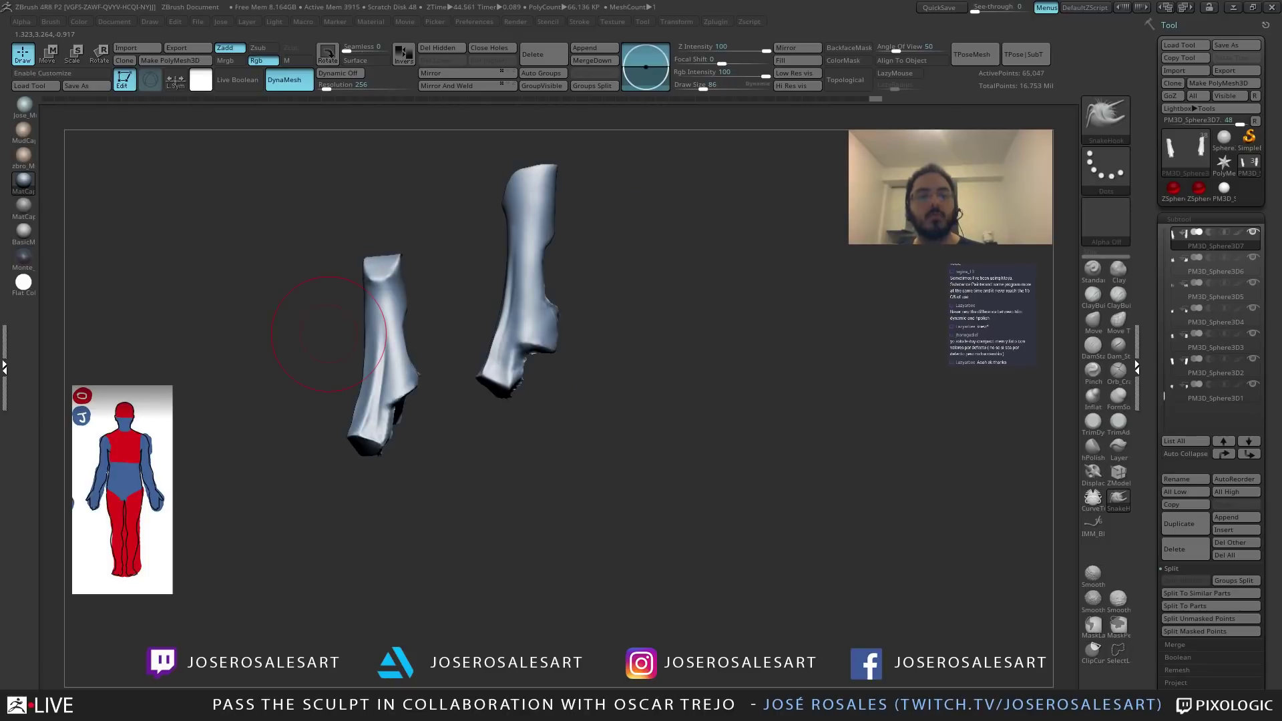
# Smooth the ridge beside the front strip and the surface around the leg piece's lower end.
pyautogui.moveTo(497, 494)
pyautogui.mouseDown(button='right')
pyautogui.moveTo(427, 384)
pyautogui.moveTo(335, 354)
pyautogui.moveTo(396, 365)
pyautogui.moveTo(334, 423)
pyautogui.moveTo(379, 379)
pyautogui.mouseUp(button='right')
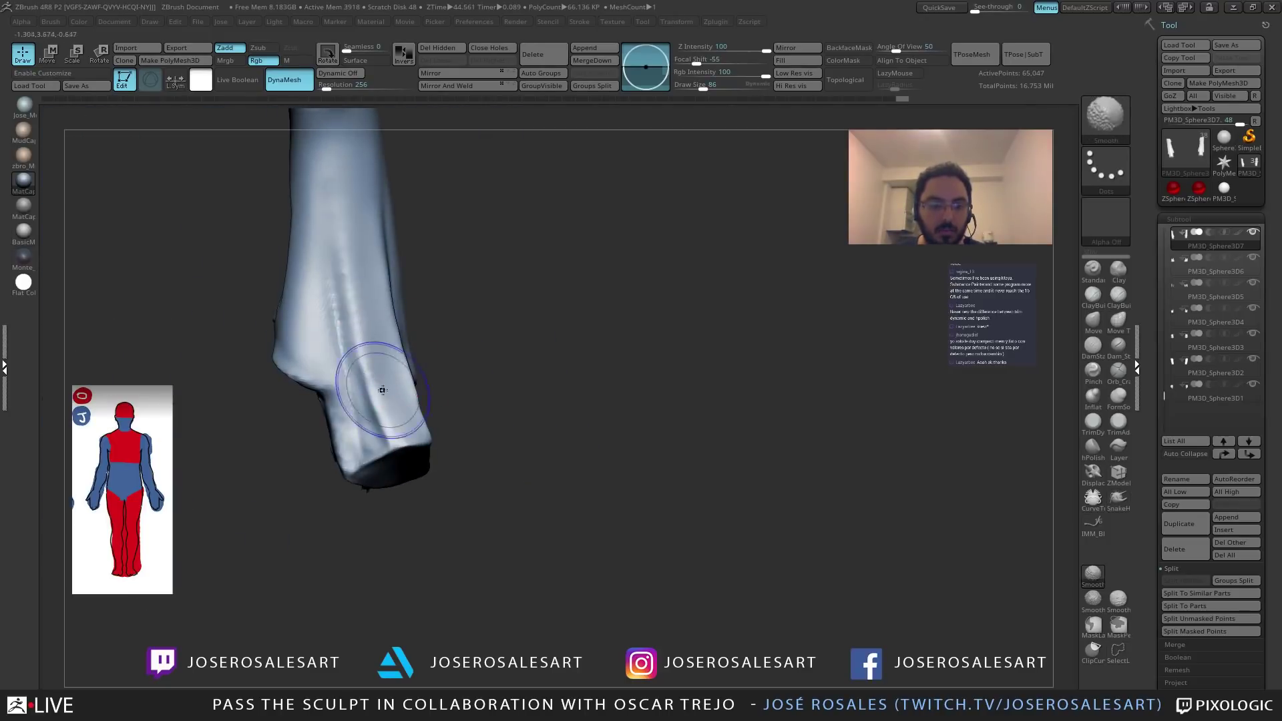
pyautogui.keyDown('shift'); pyautogui.moveTo(358, 443); pyautogui.dragTo(478, 358, button='right'); pyautogui.keyUp('shift')
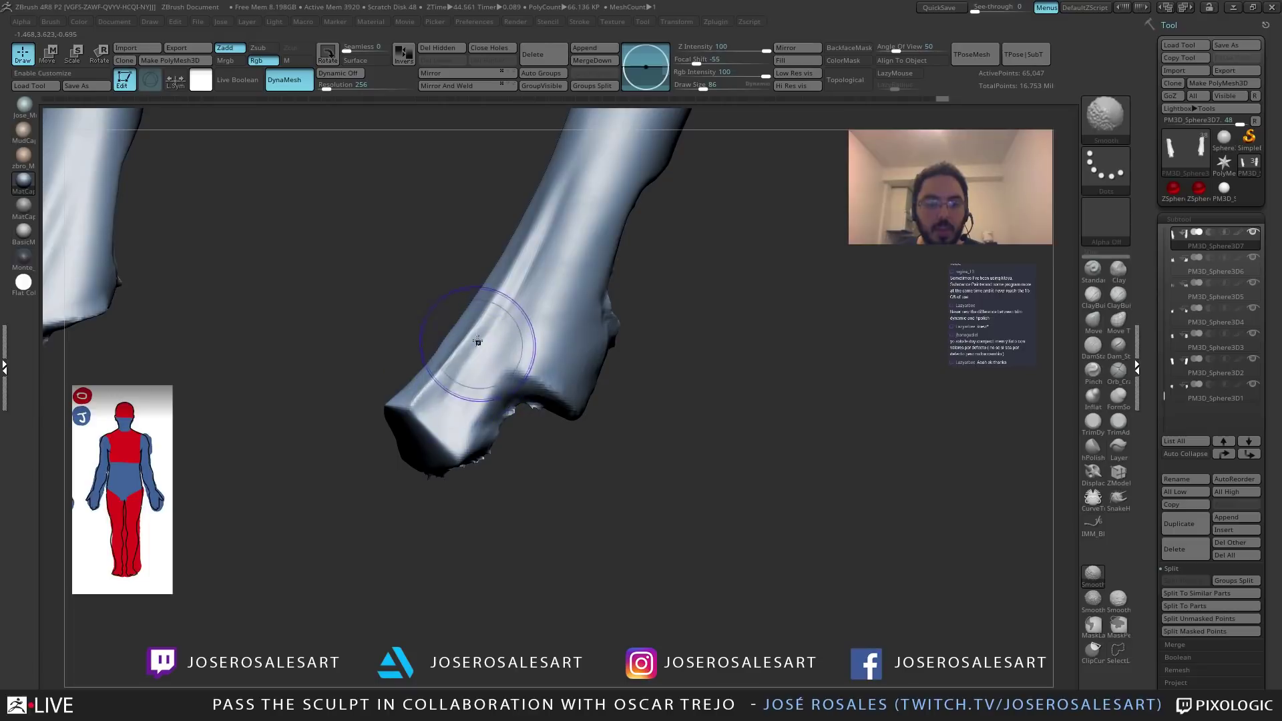
pyautogui.keyDown('shift'); pyautogui.moveTo(519, 319); pyautogui.dragTo(426, 331, button='right'); pyautogui.keyUp('shift')
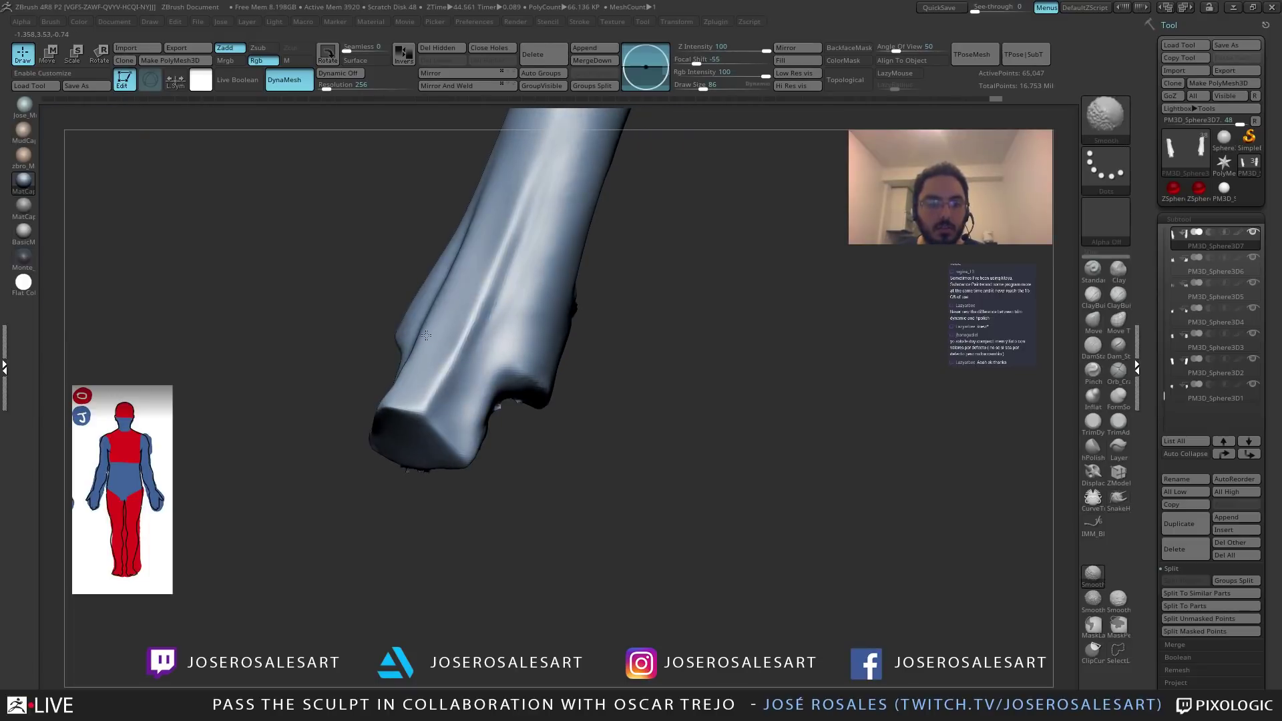
pyautogui.moveTo(478, 292)
pyautogui.mouseDown(button='right')
pyautogui.moveTo(417, 450)
pyautogui.moveTo(456, 435)
pyautogui.mouseUp(button='right')
# Flatten the middle of the leg piece with Trim Dynamic at draw size 146 and smooth its upper section.
pyautogui.press('b')
pyautogui.press('t')
pyautogui.press('d')
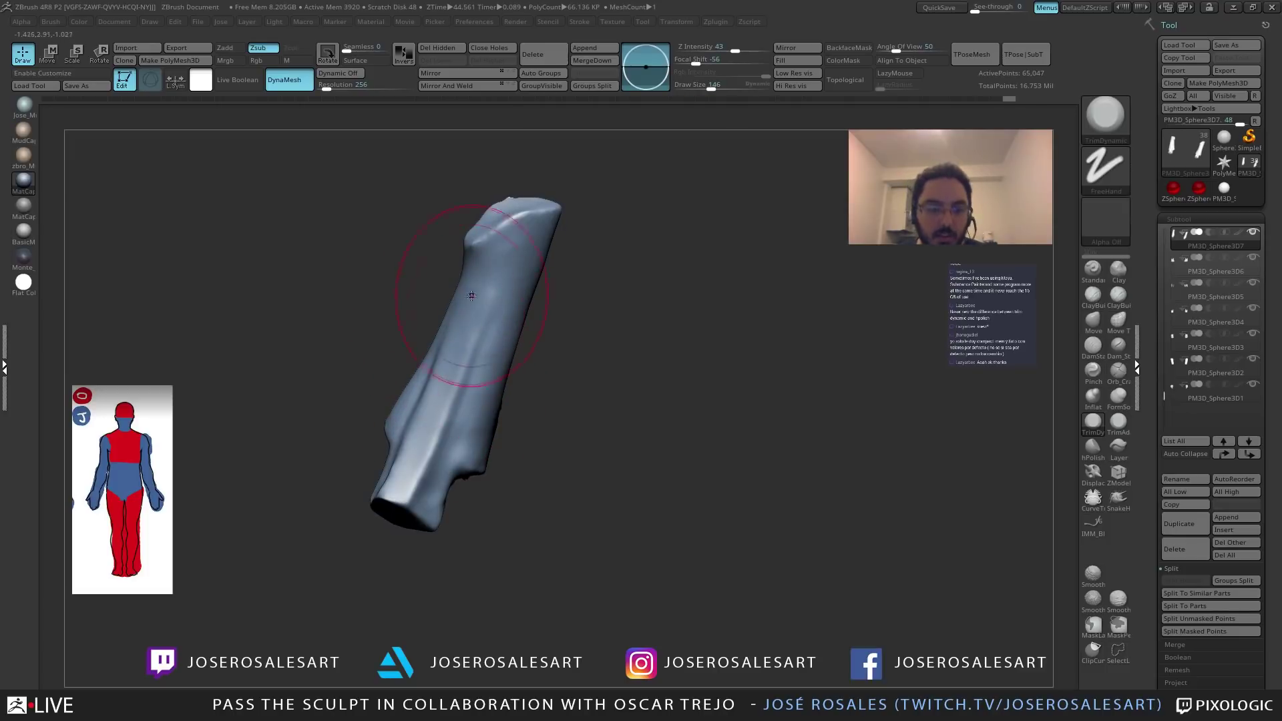
pyautogui.moveTo(471, 293); pyautogui.dragTo(434, 403)
pyautogui.moveTo(487, 221)
pyautogui.keyDown('shift'); pyautogui.mouseDown(button='right')
pyautogui.moveTo(485, 297)
pyautogui.moveTo(414, 329)
pyautogui.mouseUp(button='right'); pyautogui.keyUp('shift')
pyautogui.moveTo(409, 419); pyautogui.dragTo(464, 372, button='right')
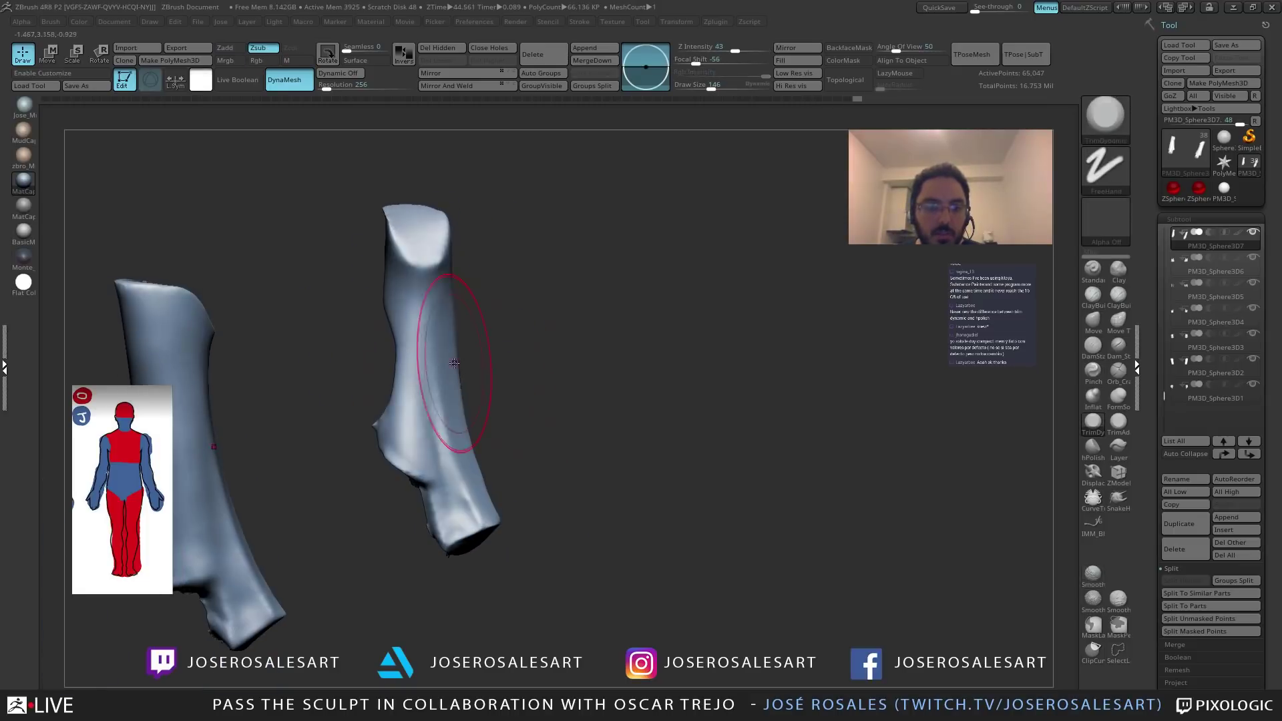
# Sharpen the edges around the leg piece's back recess with the Pinch brush at draw size 48.
pyautogui.moveTo(423, 426)
pyautogui.mouseDown(button='right')
pyautogui.moveTo(471, 374)
pyautogui.moveTo(442, 438)
pyautogui.mouseUp(button='right')
pyautogui.press('b')
pyautogui.press('p')
pyautogui.press('i')
pyautogui.moveTo(387, 392)
pyautogui.mouseDown(button='right')
pyautogui.moveTo(368, 305)
pyautogui.moveTo(321, 384)
pyautogui.moveTo(298, 340)
pyautogui.moveTo(415, 384)
pyautogui.mouseUp(button='right')
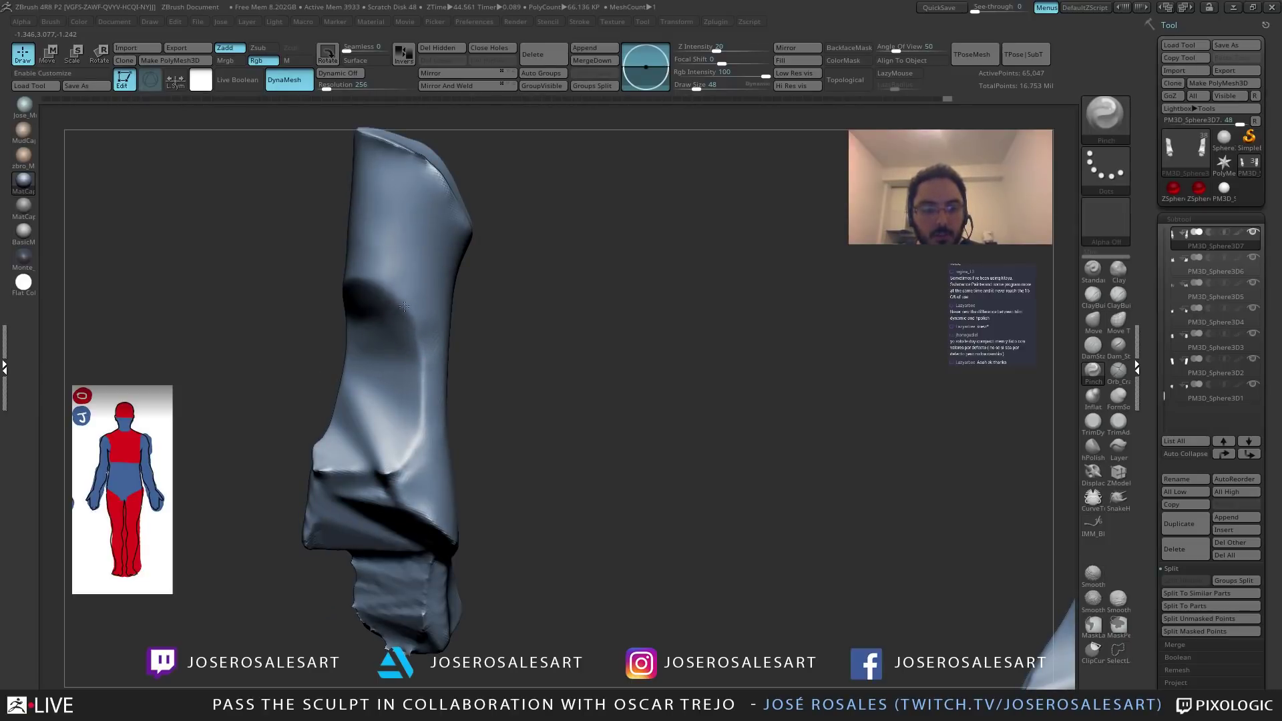
pyautogui.moveTo(419, 363)
pyautogui.mouseDown(button='right')
pyautogui.moveTo(428, 316)
pyautogui.moveTo(385, 291)
pyautogui.mouseUp(button='right')
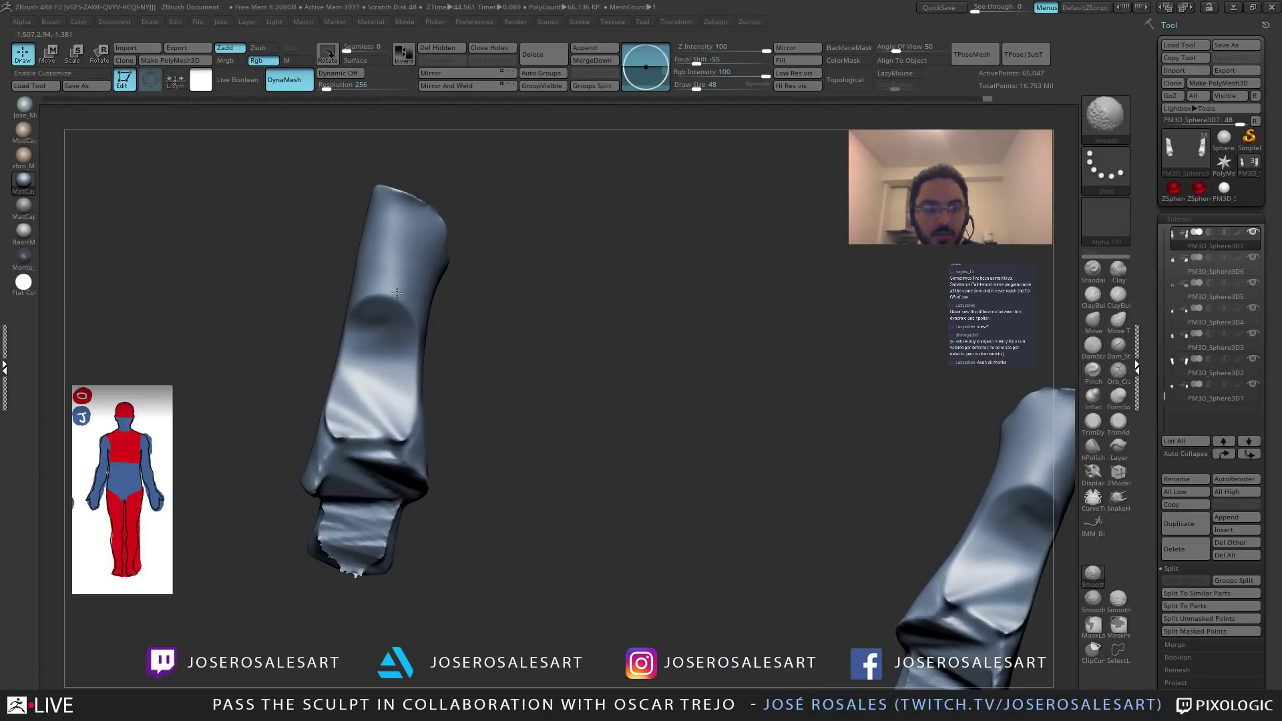
# Refine the leg piece's upper rim with short Pinch strokes and smooth the surface beside it.
pyautogui.hotkey('alt', 's')
pyautogui.moveTo(360, 366)
pyautogui.mouseDown(button='right')
pyautogui.moveTo(412, 300)
pyautogui.moveTo(372, 295)
pyautogui.moveTo(424, 215)
pyautogui.moveTo(424, 178)
pyautogui.moveTo(476, 238)
pyautogui.mouseUp(button='right')
pyautogui.hotkey('alt', 's')
pyautogui.press('shift')
pyautogui.press('shift')
pyautogui.moveTo(475, 209)
pyautogui.mouseDown()
pyautogui.moveTo(519, 253)
pyautogui.moveTo(530, 223)
pyautogui.mouseUp()
pyautogui.moveTo(530, 223); pyautogui.dragTo(541, 235, button='right')
pyautogui.moveTo(554, 185)
pyautogui.keyDown('alt'); pyautogui.mouseDown(button='right')
pyautogui.moveTo(483, 303)
pyautogui.moveTo(488, 257)
pyautogui.moveTo(473, 323)
pyautogui.moveTo(435, 328)
pyautogui.moveTo(450, 334)
pyautogui.moveTo(437, 317)
pyautogui.mouseUp(button='right'); pyautogui.keyUp('alt')
pyautogui.moveTo(437, 317)
pyautogui.keyDown('shift'); pyautogui.mouseDown()
pyautogui.moveTo(439, 354)
pyautogui.moveTo(437, 334)
pyautogui.mouseUp(); pyautogui.keyUp('shift')
pyautogui.moveTo(437, 301); pyautogui.dragTo(438, 258, button='right')
# Smooth the area above the back recess and flatten it with Trim Dynamic at draw size 129.
pyautogui.hotkey('shift', 's')
pyautogui.moveTo(532, 372)
pyautogui.mouseDown(button='right')
pyautogui.moveTo(422, 394)
pyautogui.moveTo(456, 341)
pyautogui.moveTo(434, 344)
pyautogui.mouseUp(button='right')
pyautogui.keyDown('shift'); pyautogui.moveTo(428, 341); pyautogui.dragTo(454, 339); pyautogui.keyUp('shift')
pyautogui.hotkey('shift', 's')
pyautogui.moveTo(442, 347)
pyautogui.mouseDown(button='right')
pyautogui.moveTo(424, 359)
pyautogui.moveTo(439, 348)
pyautogui.moveTo(437, 405)
pyautogui.moveTo(407, 374)
pyautogui.moveTo(404, 335)
pyautogui.moveTo(383, 348)
pyautogui.mouseUp(button='right')
pyautogui.press('shift')
pyautogui.hotkey('shift', 's')
pyautogui.moveTo(450, 380)
pyautogui.mouseDown()
pyautogui.moveTo(397, 384)
pyautogui.moveTo(467, 373)
pyautogui.moveTo(409, 347)
pyautogui.moveTo(471, 372)
pyautogui.moveTo(458, 354)
pyautogui.mouseUp()
pyautogui.press('b')
pyautogui.press('t')
pyautogui.press('d')
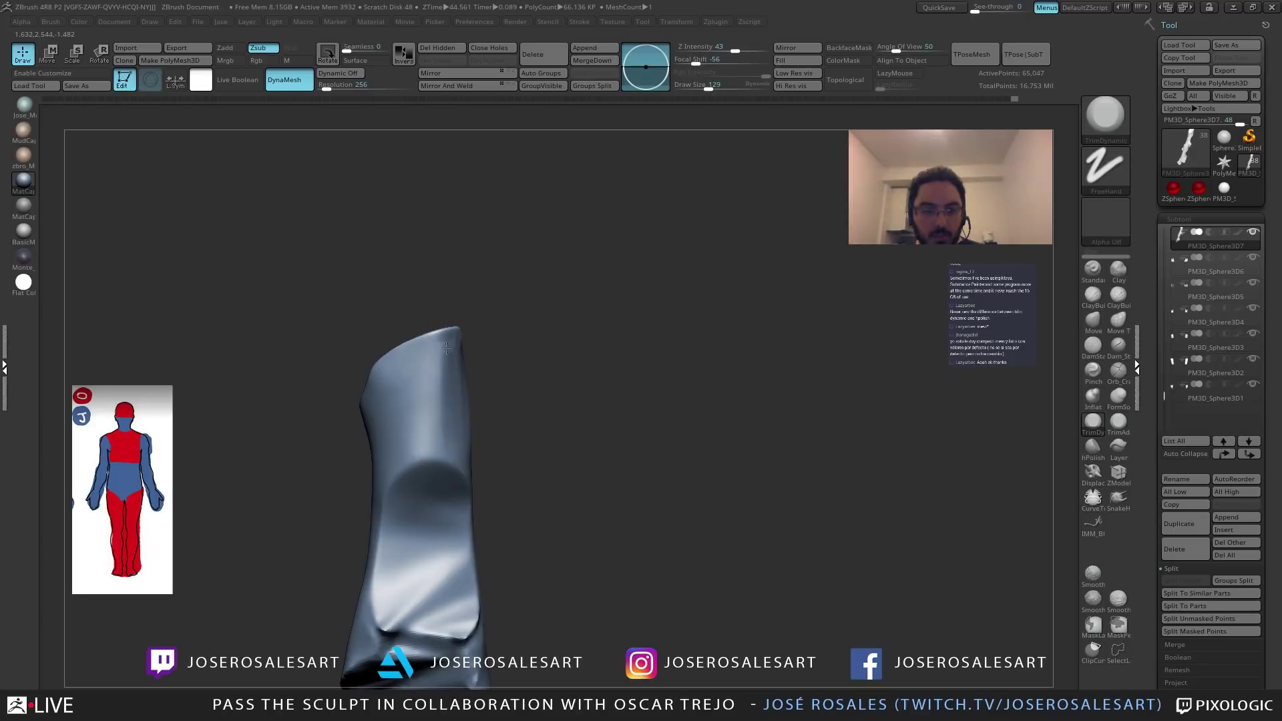
pyautogui.moveTo(405, 470); pyautogui.dragTo(488, 344)
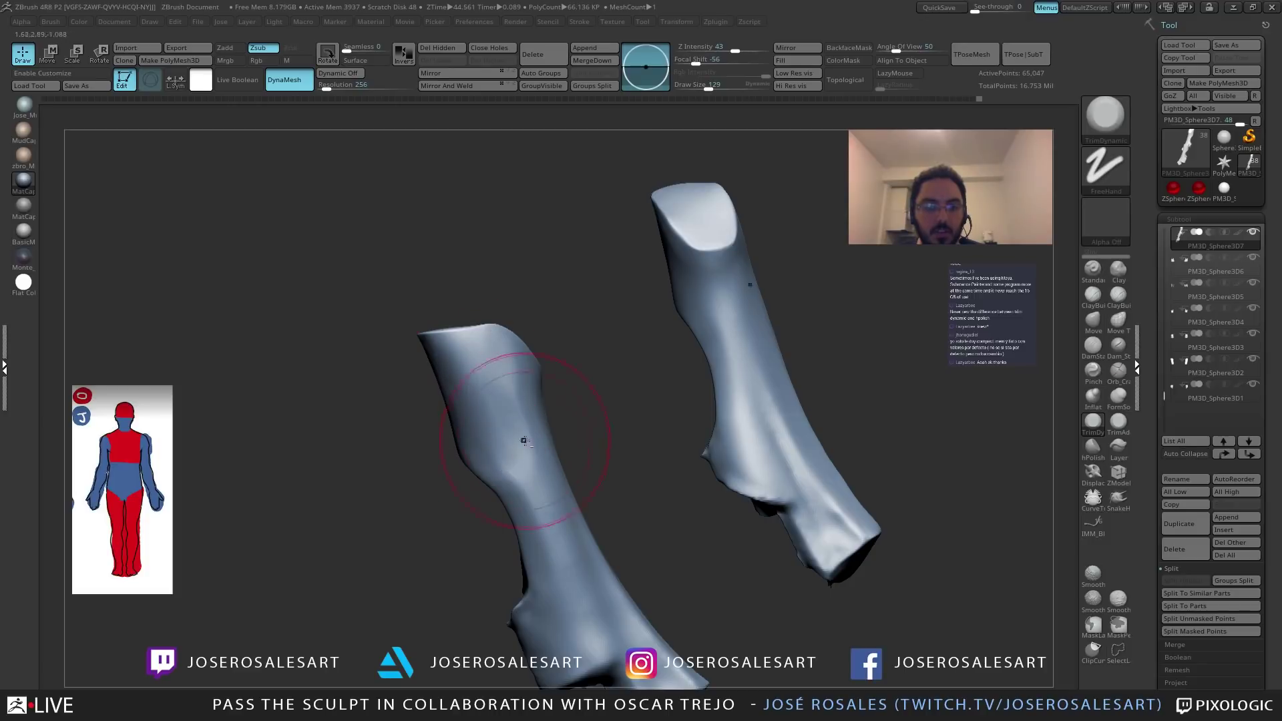
# Even out the leg piece's upper section with Trim Dynamic strokes at draw size 95 and smooth the transitions.
pyautogui.keyDown('ctrl'); pyautogui.moveTo(519, 457); pyautogui.dragTo(512, 478, button='right'); pyautogui.keyUp('ctrl')
pyautogui.moveTo(512, 478); pyautogui.dragTo(524, 454)
pyautogui.moveTo(581, 467)
pyautogui.mouseDown()
pyautogui.moveTo(507, 471)
pyautogui.moveTo(571, 475)
pyautogui.mouseUp()
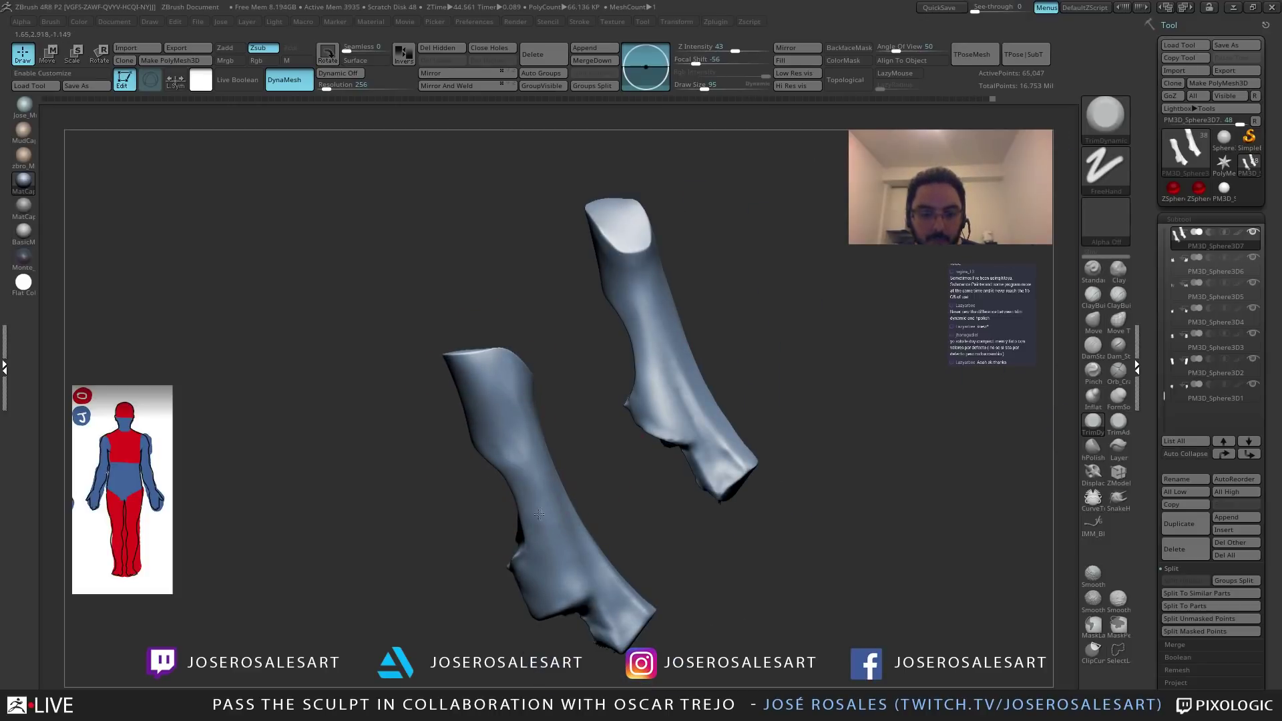
pyautogui.press('shift')
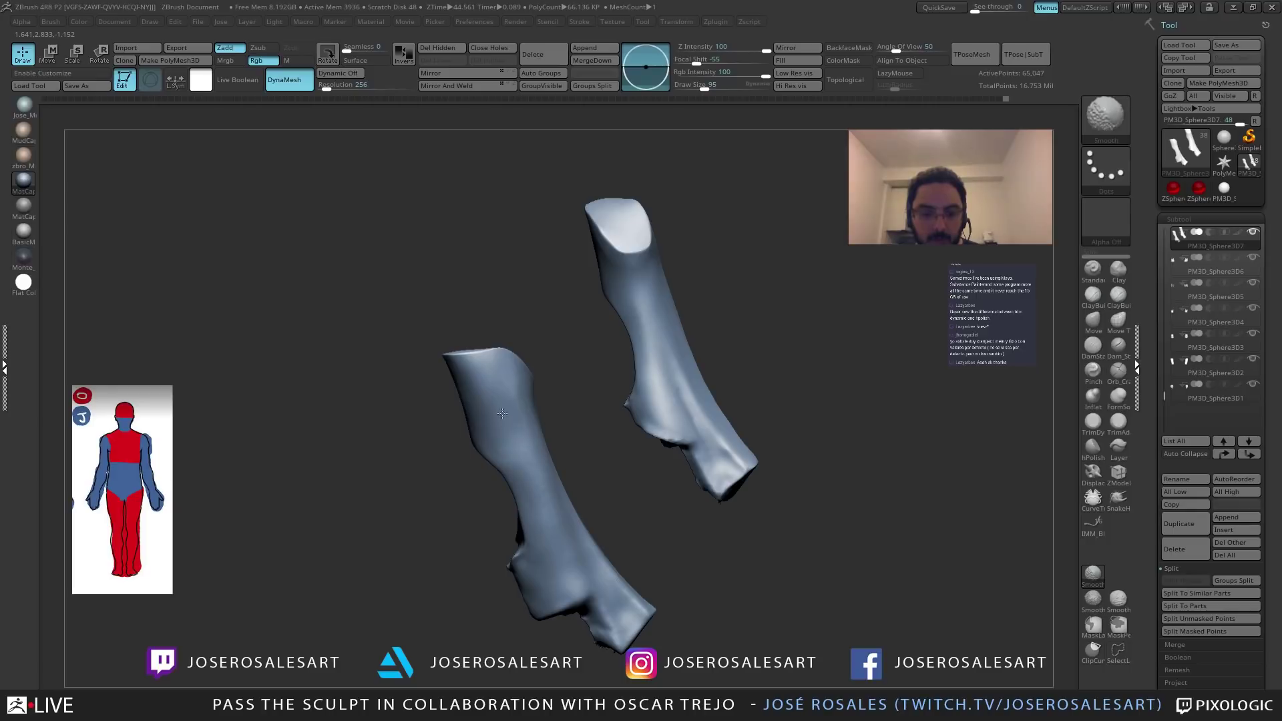
pyautogui.moveTo(427, 476); pyautogui.dragTo(532, 438)
pyautogui.keyDown('shift'); pyautogui.moveTo(502, 377); pyautogui.dragTo(497, 414); pyautogui.keyUp('shift')
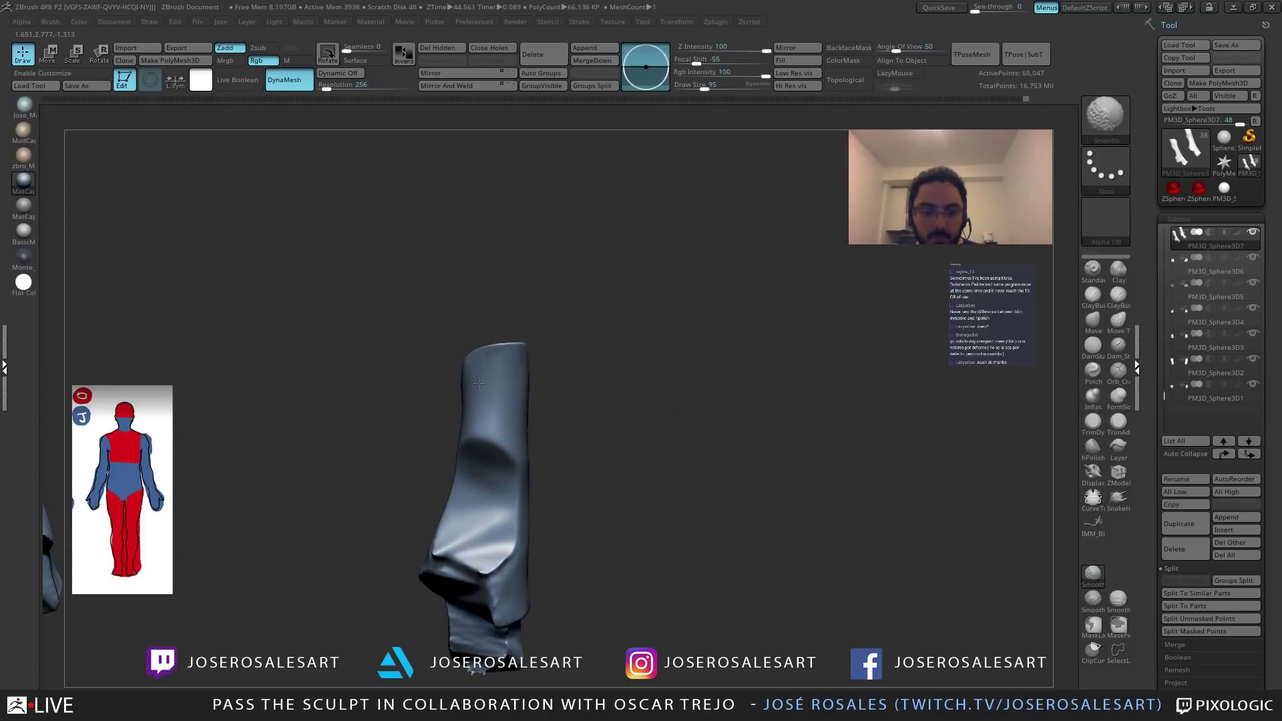
pyautogui.moveTo(560, 441); pyautogui.dragTo(579, 417)
pyautogui.keyDown('shift'); pyautogui.moveTo(489, 403); pyautogui.dragTo(497, 374); pyautogui.keyUp('shift')
pyautogui.moveTo(551, 412); pyautogui.dragTo(601, 440)
pyautogui.press('shift')
# Trim the planes beside the back recess with a slightly smaller Trim Dynamic brush.
pyautogui.press('s')
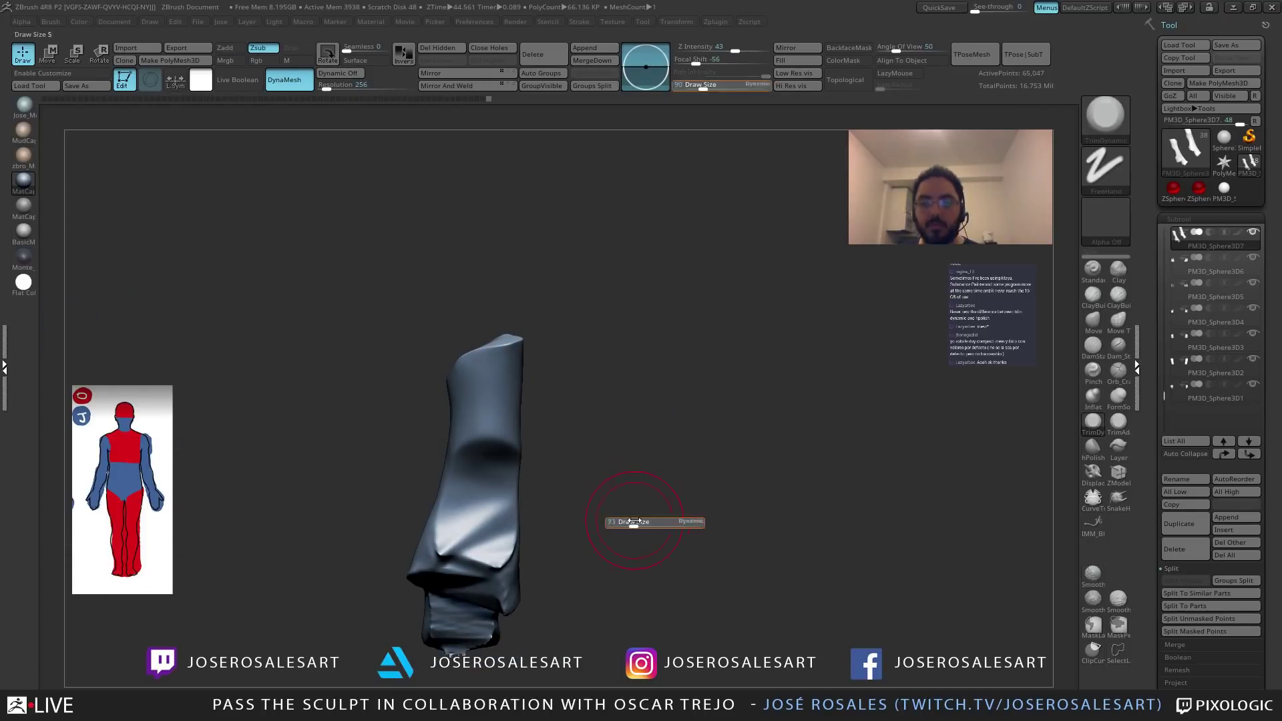
pyautogui.moveTo(635, 523); pyautogui.dragTo(631, 523)
pyautogui.moveTo(630, 497); pyautogui.dragTo(626, 481)
pyautogui.press('shift')
pyautogui.hotkey('shift', 's')
pyautogui.moveTo(558, 468)
pyautogui.mouseDown(button='right')
pyautogui.moveTo(566, 491)
pyautogui.moveTo(390, 387)
pyautogui.moveTo(435, 514)
pyautogui.moveTo(475, 492)
pyautogui.mouseUp(button='right')
pyautogui.moveTo(458, 538)
pyautogui.mouseDown(button='right')
pyautogui.moveTo(420, 494)
pyautogui.moveTo(338, 520)
pyautogui.moveTo(432, 369)
pyautogui.moveTo(441, 423)
pyautogui.moveTo(449, 397)
pyautogui.mouseUp(button='right')
pyautogui.hotkey('shift', 's')
# Define the crease near the lower end's notch with Dam Standard at draw size 51 and smooth the underside.
pyautogui.press('b')
pyautogui.press('d')
pyautogui.press('s')
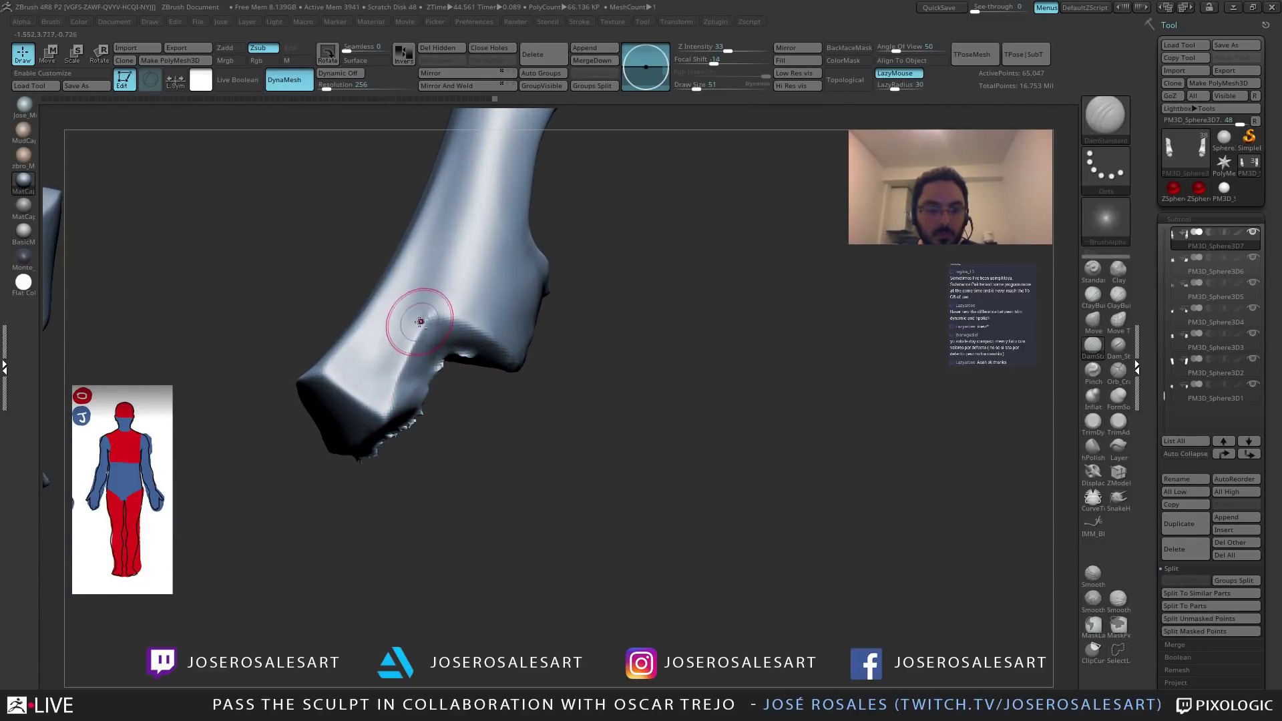
pyautogui.moveTo(416, 370)
pyautogui.mouseDown(button='right')
pyautogui.moveTo(471, 377)
pyautogui.moveTo(412, 348)
pyautogui.mouseUp(button='right')
pyautogui.moveTo(411, 348); pyautogui.dragTo(427, 365)
pyautogui.moveTo(427, 365)
pyautogui.mouseDown(button='right')
pyautogui.moveTo(447, 327)
pyautogui.moveTo(422, 365)
pyautogui.mouseUp(button='right')
pyautogui.press('shift')
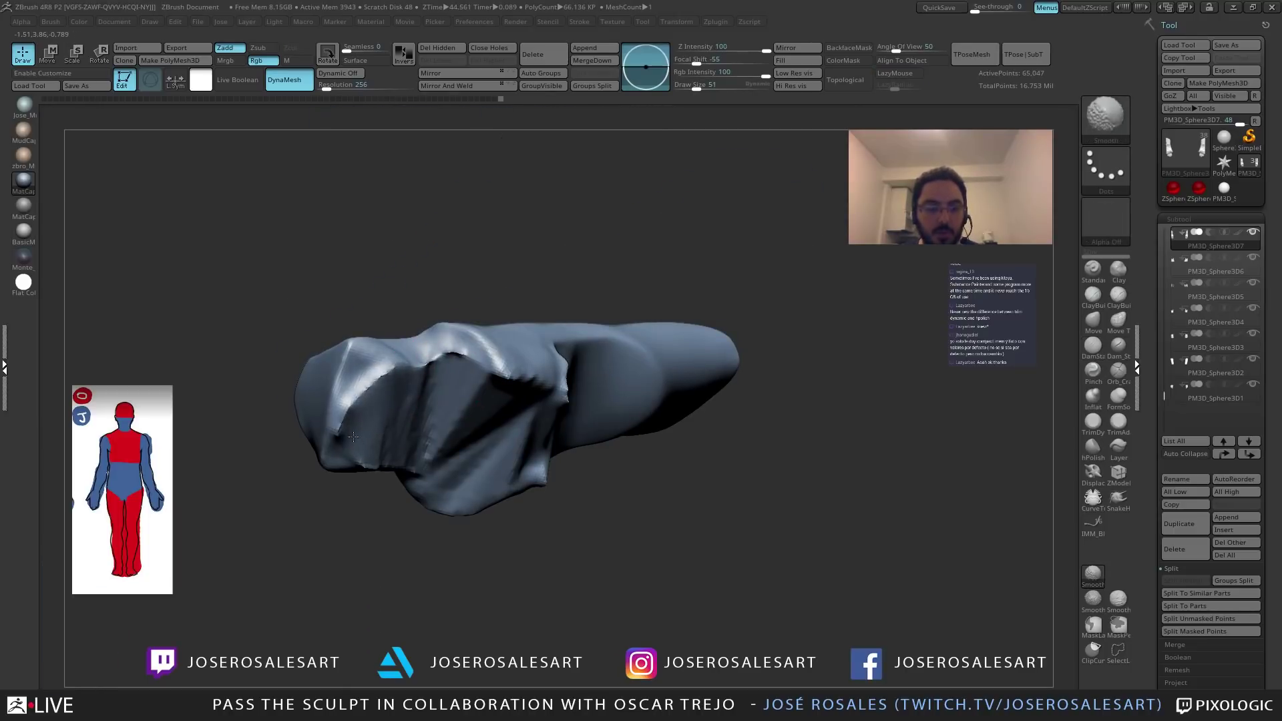
pyautogui.keyDown('shift'); pyautogui.moveTo(406, 403); pyautogui.dragTo(402, 424); pyautogui.keyUp('shift')
# Remesh the leg piece with DynaMesh and adjust its lower silhouette with the SnakeHook brush at draw sizes 109 and 65.
pyautogui.keyDown('ctrl'); pyautogui.moveTo(371, 201); pyautogui.dragTo(419, 274); pyautogui.keyUp('ctrl')
pyautogui.moveTo(524, 372)
pyautogui.mouseDown(button='right')
pyautogui.moveTo(417, 552)
pyautogui.moveTo(514, 429)
pyautogui.moveTo(429, 442)
pyautogui.moveTo(463, 411)
pyautogui.moveTo(441, 338)
pyautogui.moveTo(454, 375)
pyautogui.mouseUp(button='right')
pyautogui.press('b')
pyautogui.press('s')
pyautogui.press('h')
pyautogui.press('s')
pyautogui.moveTo(454, 376); pyautogui.dragTo(462, 376)
pyautogui.moveTo(462, 376)
pyautogui.mouseDown(button='right')
pyautogui.moveTo(435, 375)
pyautogui.moveTo(467, 385)
pyautogui.mouseUp(button='right')
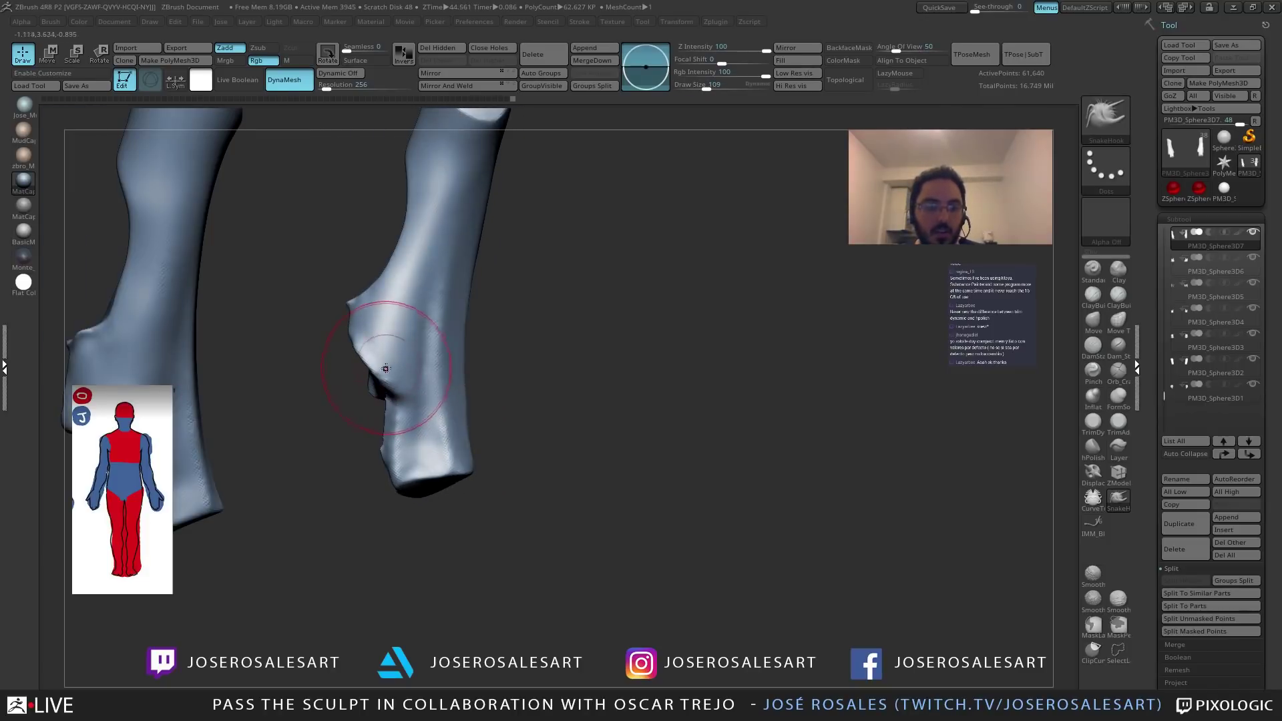
pyautogui.keyDown('ctrl'); pyautogui.moveTo(421, 455); pyautogui.dragTo(451, 451, button='right'); pyautogui.keyUp('ctrl')
pyautogui.press('s')
pyautogui.moveTo(451, 452); pyautogui.dragTo(443, 450)
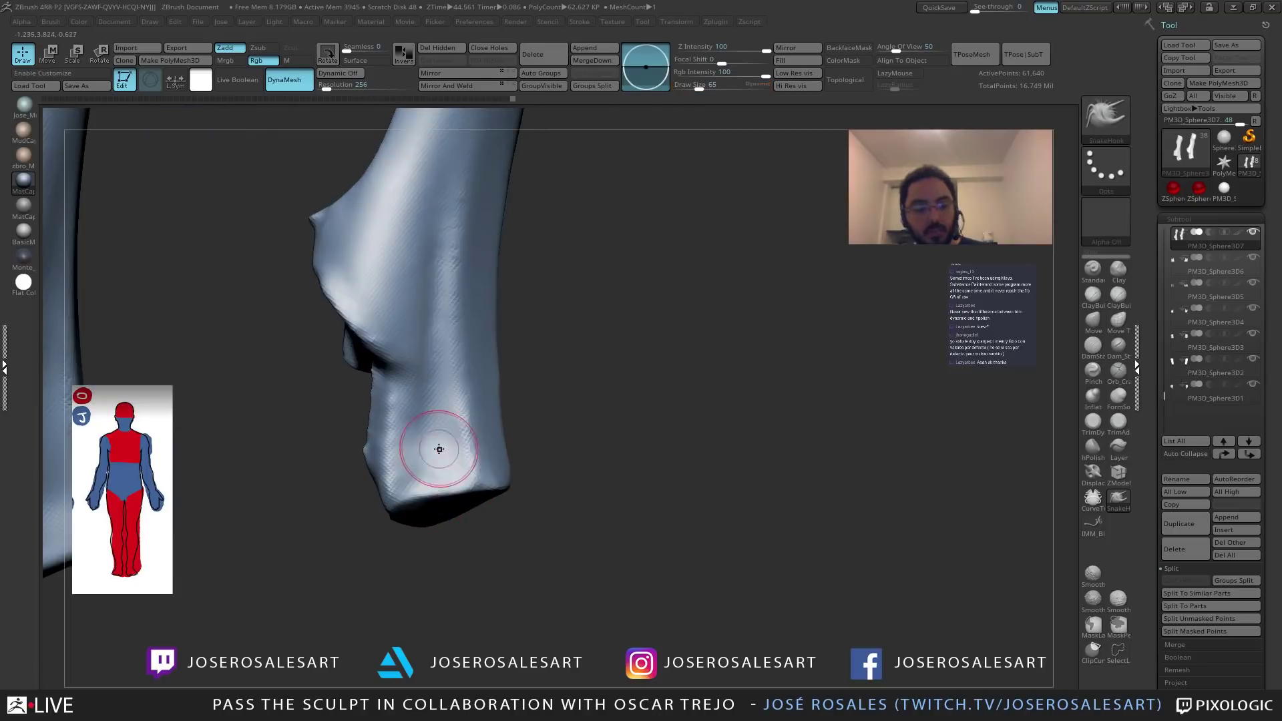
# Tighten the lower end's edges with the Pinch brush at draw size 65 and smooth the rear corner.
pyautogui.press('b')
pyautogui.press('p')
pyautogui.press('i')
pyautogui.moveTo(395, 429); pyautogui.dragTo(412, 419, button='right')
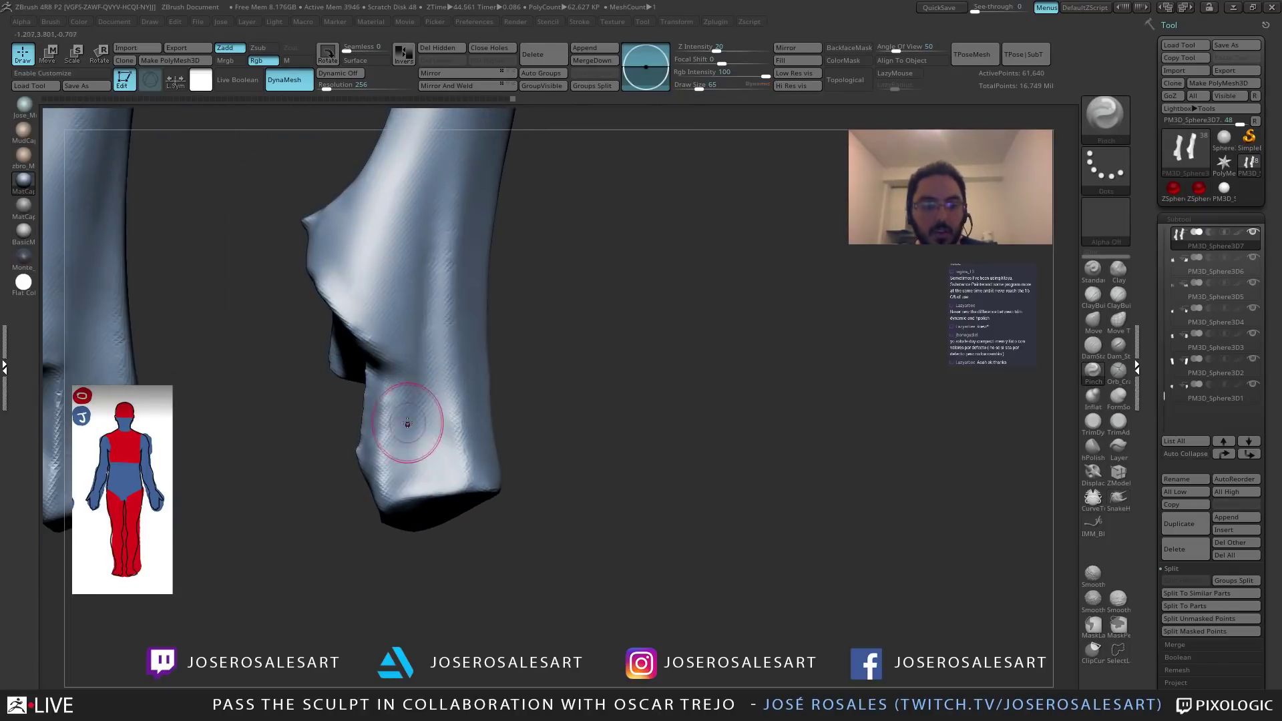
pyautogui.moveTo(369, 379); pyautogui.dragTo(395, 308, button='right')
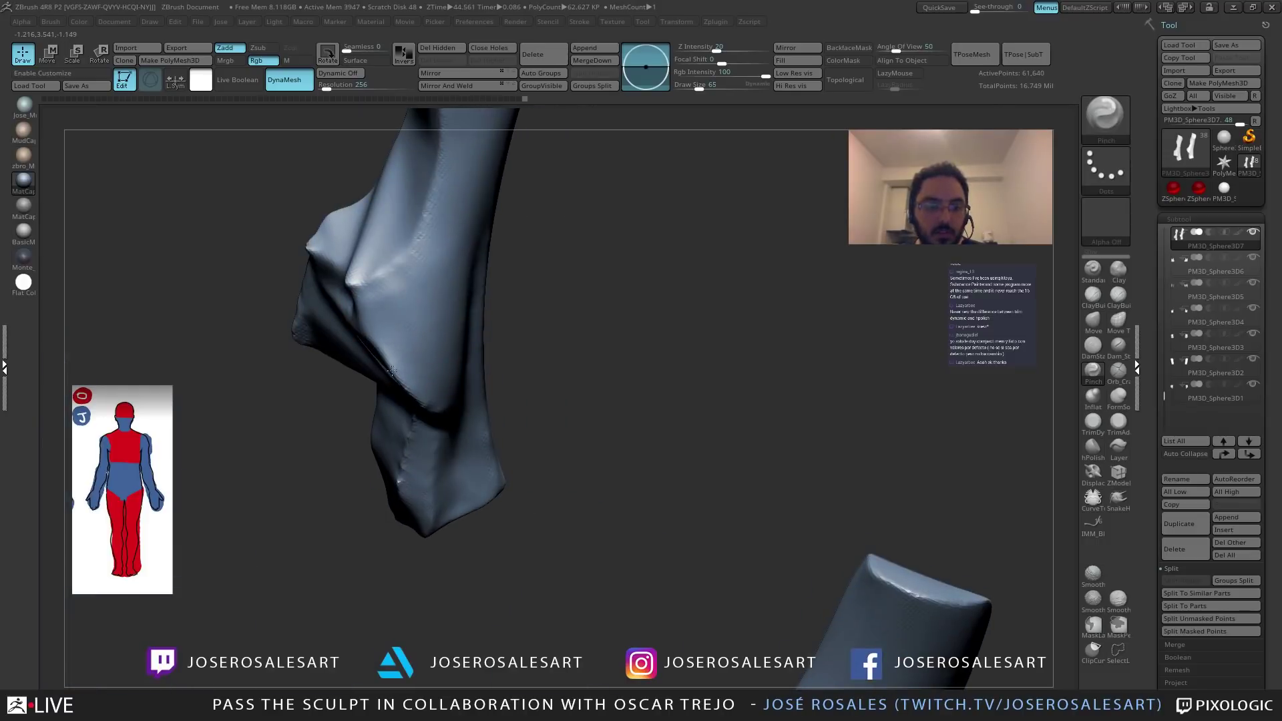
pyautogui.moveTo(414, 394)
pyautogui.mouseDown(button='right')
pyautogui.moveTo(389, 351)
pyautogui.moveTo(415, 364)
pyautogui.mouseUp(button='right')
pyautogui.keyDown('shift'); pyautogui.moveTo(365, 263); pyautogui.dragTo(327, 293); pyautogui.keyUp('shift')
pyautogui.moveTo(327, 293); pyautogui.dragTo(397, 250, button='right')
# Pinch the curved edge of the back recess at draw size 51 and smooth its lower bend.
pyautogui.hotkey('alt', 's')
pyautogui.hotkey('alt', 's')
pyautogui.press('s')
pyautogui.moveTo(368, 309)
pyautogui.mouseDown()
pyautogui.moveTo(355, 321)
pyautogui.moveTo(371, 351)
pyautogui.mouseUp()
pyautogui.moveTo(371, 351); pyautogui.dragTo(293, 350, button='right')
pyautogui.moveTo(226, 314); pyautogui.dragTo(230, 381, button='right')
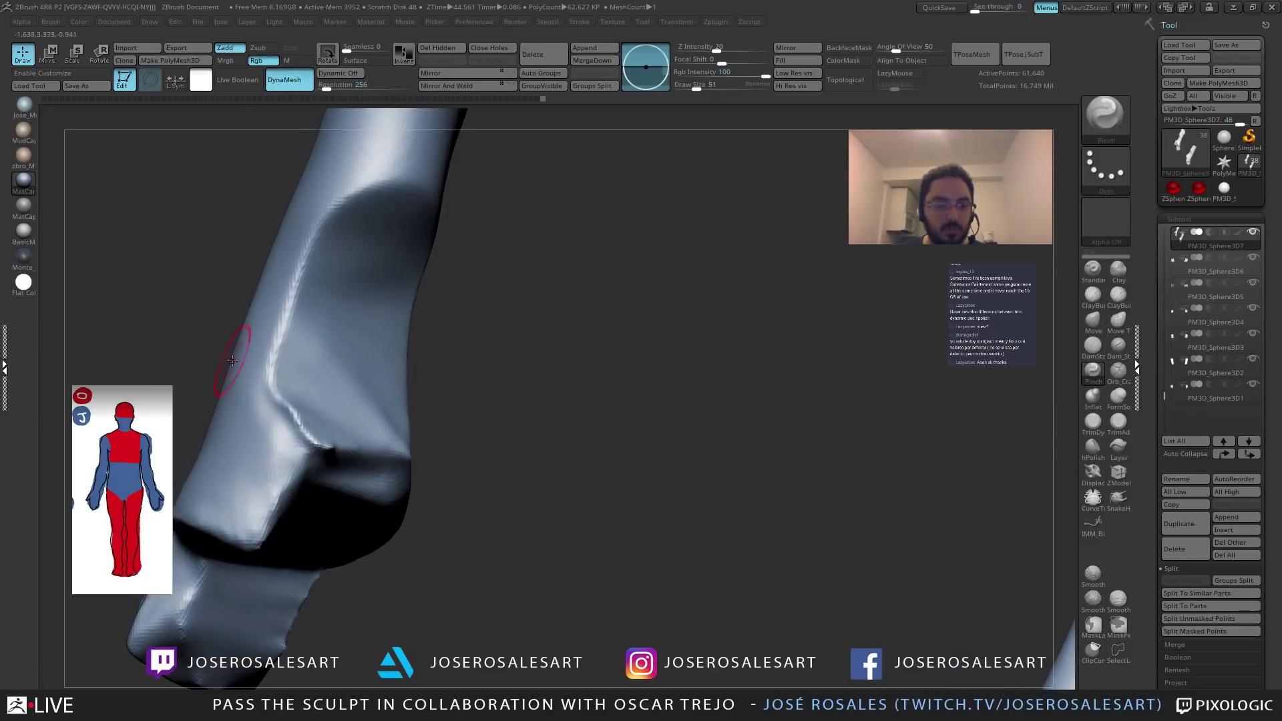
pyautogui.press('shift')
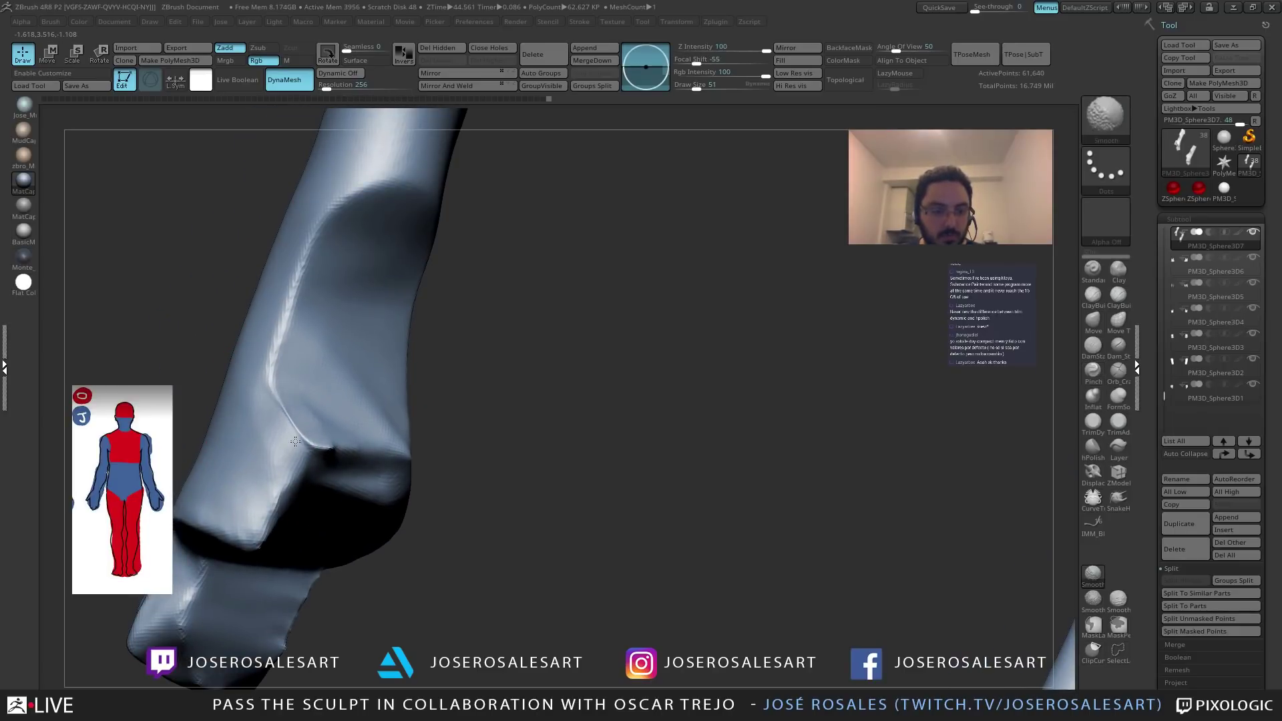
# Refine the upper end of the recess edge with short Pinch strokes and smooth the surrounding surface.
pyautogui.moveTo(259, 391); pyautogui.dragTo(305, 247, button='right')
pyautogui.moveTo(353, 234); pyautogui.dragTo(363, 235)
pyautogui.moveTo(364, 235); pyautogui.dragTo(400, 242, button='right')
pyautogui.moveTo(347, 234); pyautogui.dragTo(374, 227)
pyautogui.moveTo(373, 244)
pyautogui.mouseDown(button='right')
pyautogui.moveTo(399, 276)
pyautogui.moveTo(329, 338)
pyautogui.mouseUp(button='right')
pyautogui.moveTo(286, 429)
pyautogui.mouseDown(button='right')
pyautogui.moveTo(260, 405)
pyautogui.moveTo(214, 415)
pyautogui.mouseUp(button='right')
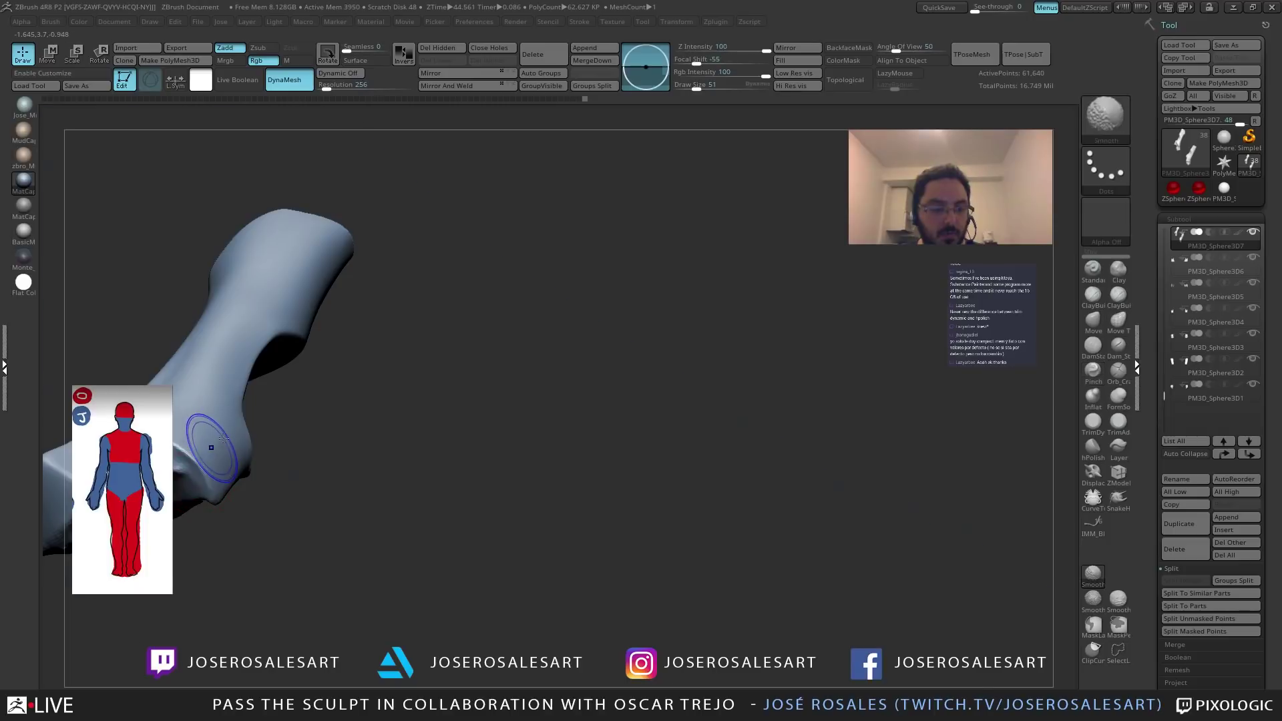
# Switch to the shell piece adjoining the leg piece and isolate it.
pyautogui.hotkey('shift', 's')
pyautogui.moveTo(147, 534)
pyautogui.mouseDown(button='right')
pyautogui.moveTo(107, 594)
pyautogui.moveTo(127, 527)
pyautogui.moveTo(267, 474)
pyautogui.moveTo(321, 393)
pyautogui.moveTo(299, 393)
pyautogui.moveTo(295, 372)
pyautogui.moveTo(333, 377)
pyautogui.mouseUp(button='right')
pyautogui.keyDown('alt'); pyautogui.click(306, 387); pyautogui.keyUp('alt')
pyautogui.hotkey('shift', 's')
pyautogui.moveTo(621, 432); pyautogui.dragTo(681, 380, button='right')
# Apply GroupsLoops with 2 loops to clean up the shell piece's jagged border.
pyautogui.click(1192, 224)
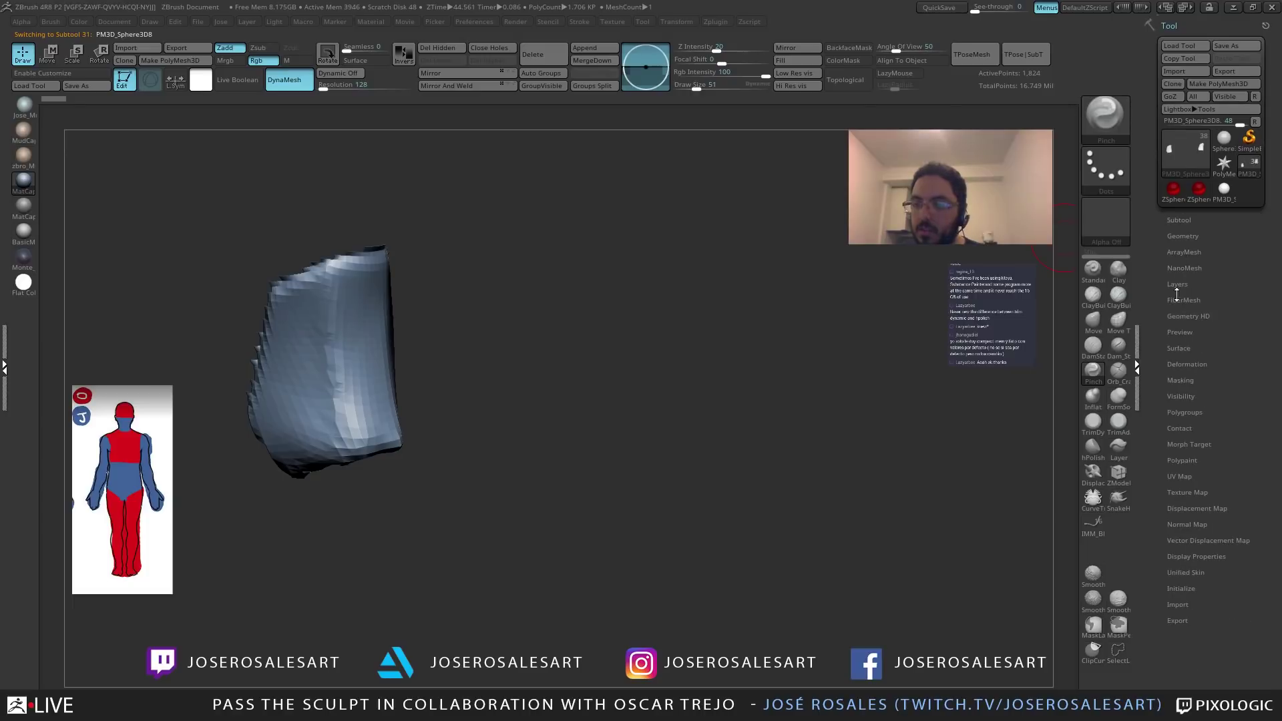
pyautogui.click(1183, 237)
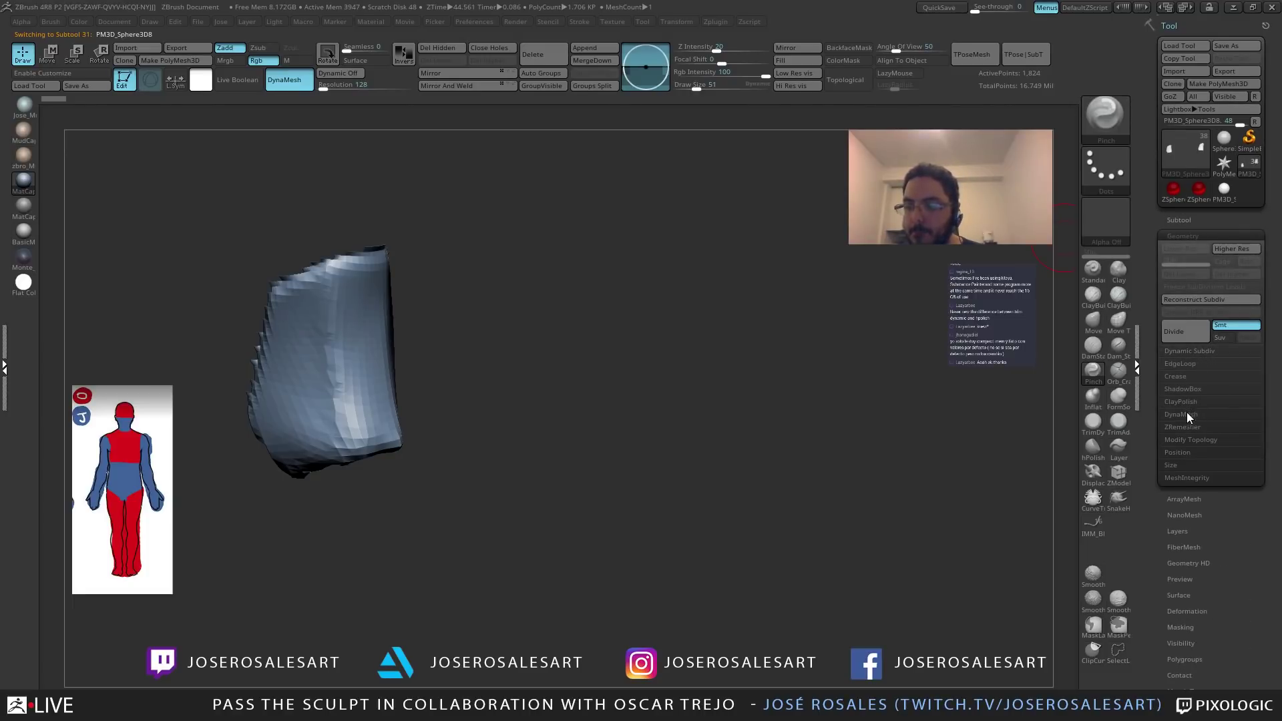
pyautogui.click(1170, 364)
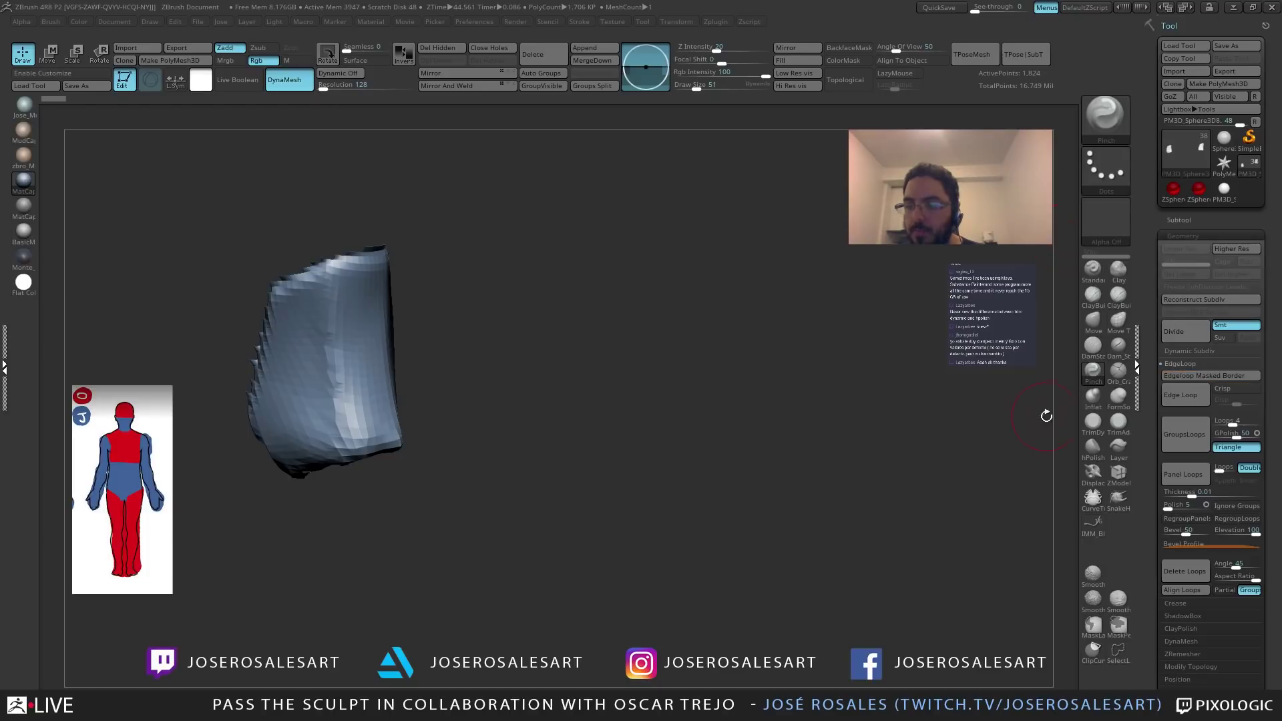
pyautogui.moveTo(1220, 423); pyautogui.dragTo(1224, 423)
pyautogui.click(1191, 435)
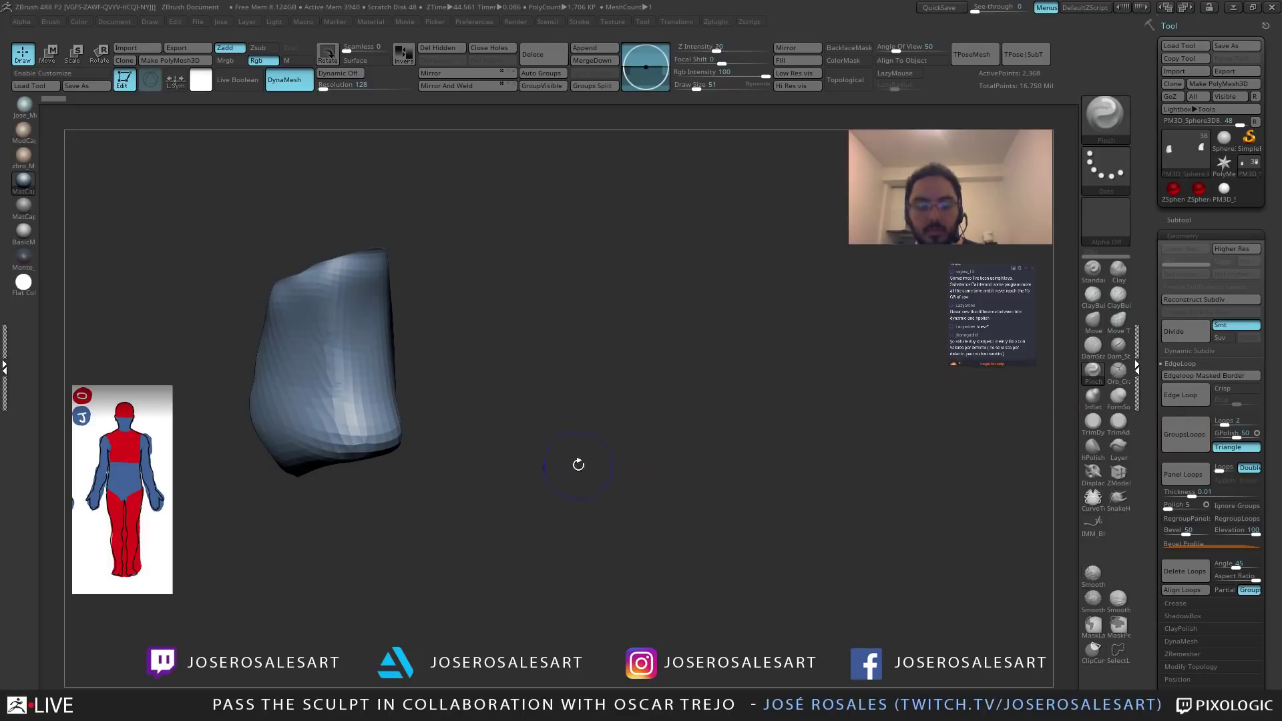
# Show the shell's wireframe, mask its front face and pull the border group backward with the gizmo.
pyautogui.hotkey('shift', 'f')
pyautogui.moveTo(258, 285)
pyautogui.mouseDown()
pyautogui.moveTo(266, 277)
pyautogui.moveTo(337, 457)
pyautogui.mouseUp()
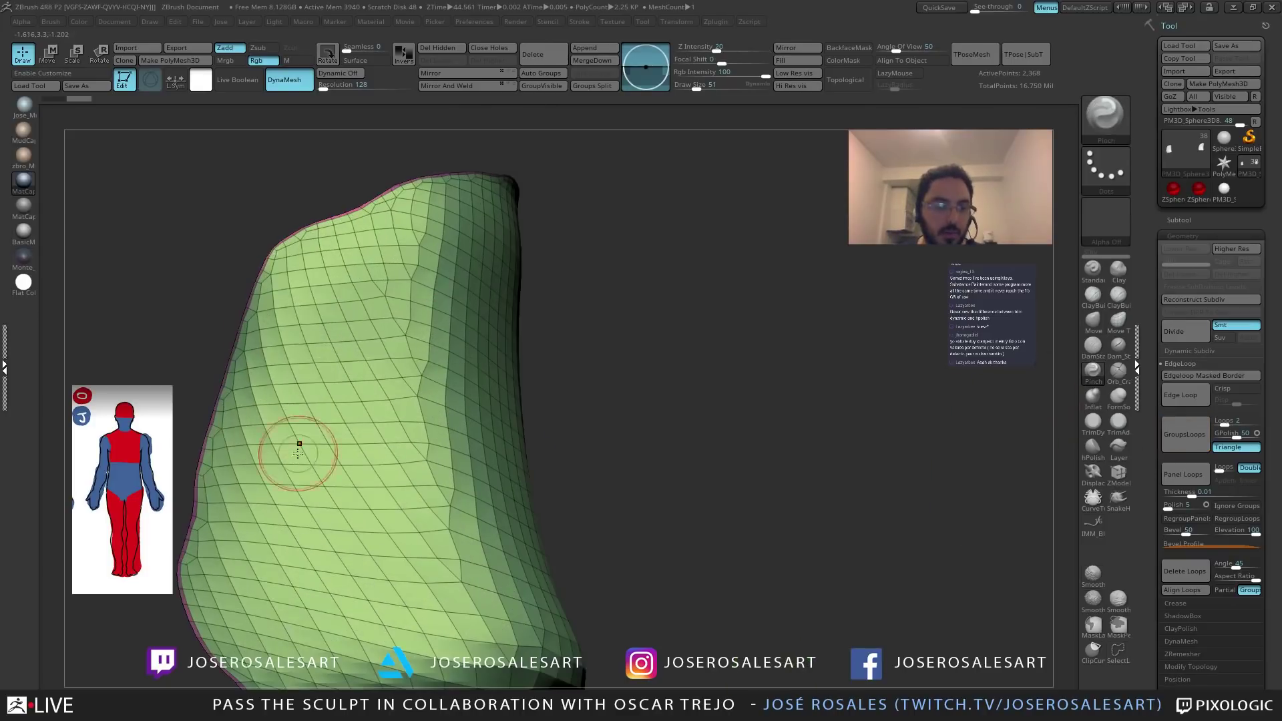
pyautogui.press('f')
pyautogui.moveTo(354, 340); pyautogui.dragTo(372, 315, button='right')
pyautogui.press('w')
pyautogui.hotkey('ctrl', 'a')
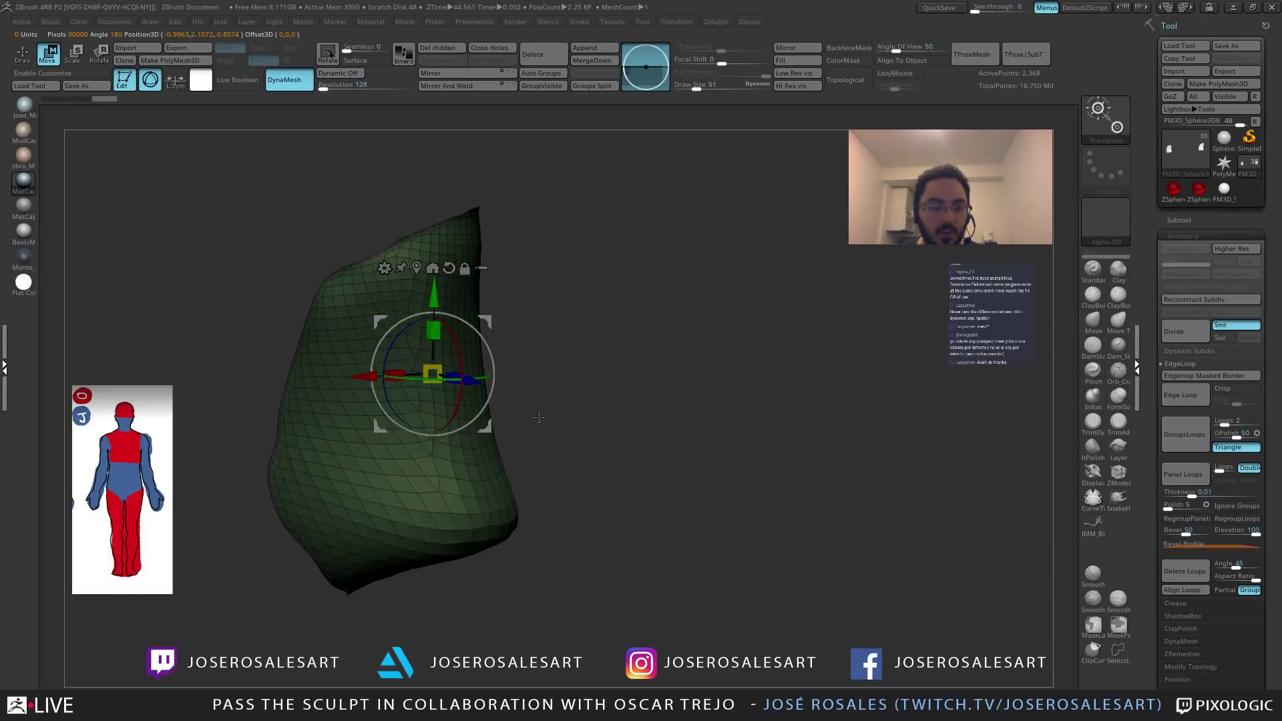
pyautogui.moveTo(460, 384); pyautogui.dragTo(413, 312, button='right')
pyautogui.moveTo(405, 317); pyautogui.dragTo(487, 307)
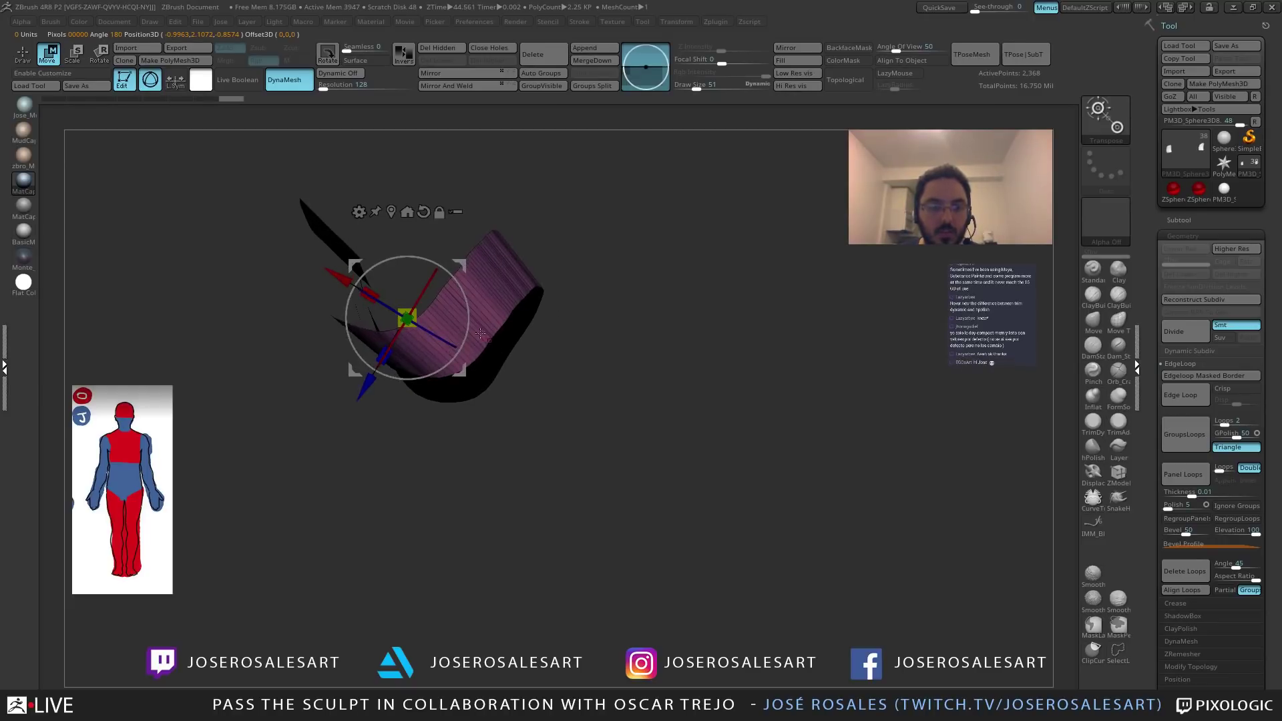
# Adjust the depth of the shell's extended border strip from other angles and clear the mask.
pyautogui.moveTo(461, 268); pyautogui.dragTo(510, 500, button='right')
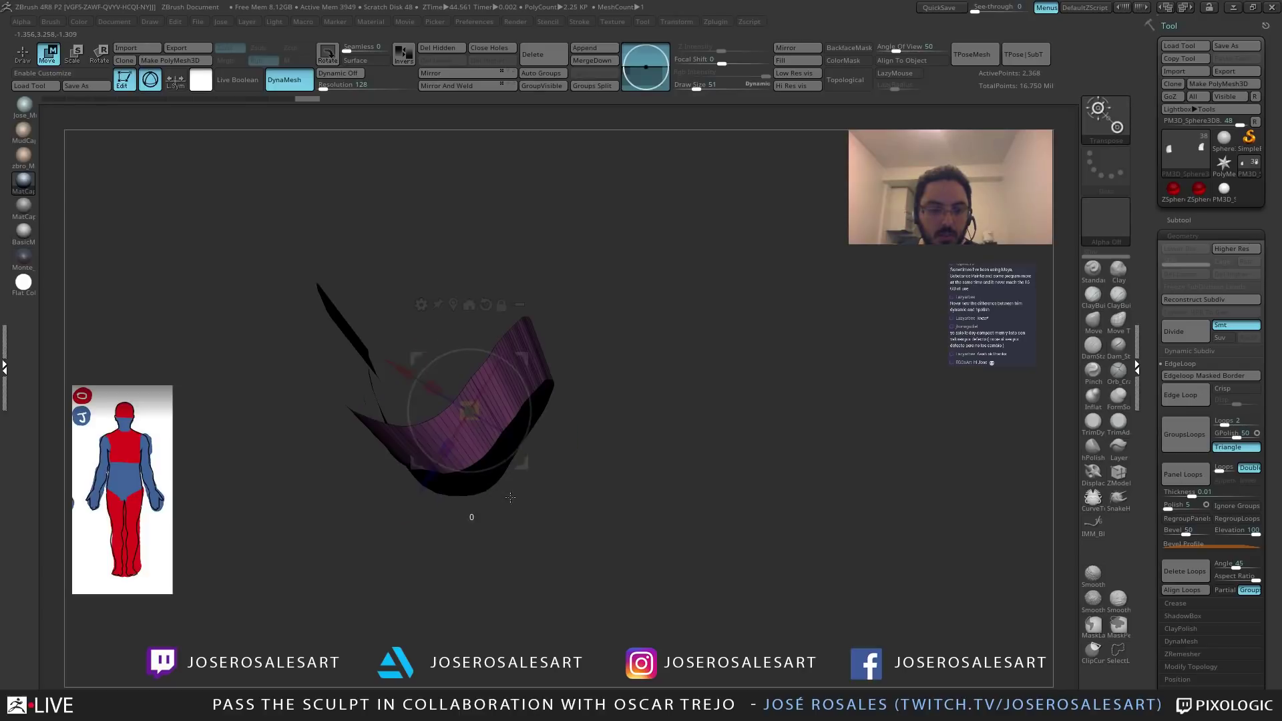
pyautogui.moveTo(551, 419)
pyautogui.mouseDown(button='right')
pyautogui.moveTo(630, 397)
pyautogui.moveTo(415, 410)
pyautogui.moveTo(467, 378)
pyautogui.moveTo(532, 379)
pyautogui.moveTo(546, 352)
pyautogui.moveTo(536, 365)
pyautogui.moveTo(527, 355)
pyautogui.moveTo(558, 346)
pyautogui.moveTo(431, 401)
pyautogui.mouseUp(button='right')
pyautogui.press('q')
pyautogui.press('r')
pyautogui.moveTo(430, 401); pyautogui.dragTo(424, 401)
pyautogui.press('q')
pyautogui.moveTo(523, 354)
pyautogui.mouseDown(button='right')
pyautogui.moveTo(610, 371)
pyautogui.moveTo(583, 344)
pyautogui.moveTo(581, 400)
pyautogui.mouseUp(button='right')
pyautogui.press('shift')
pyautogui.press('ctrl')
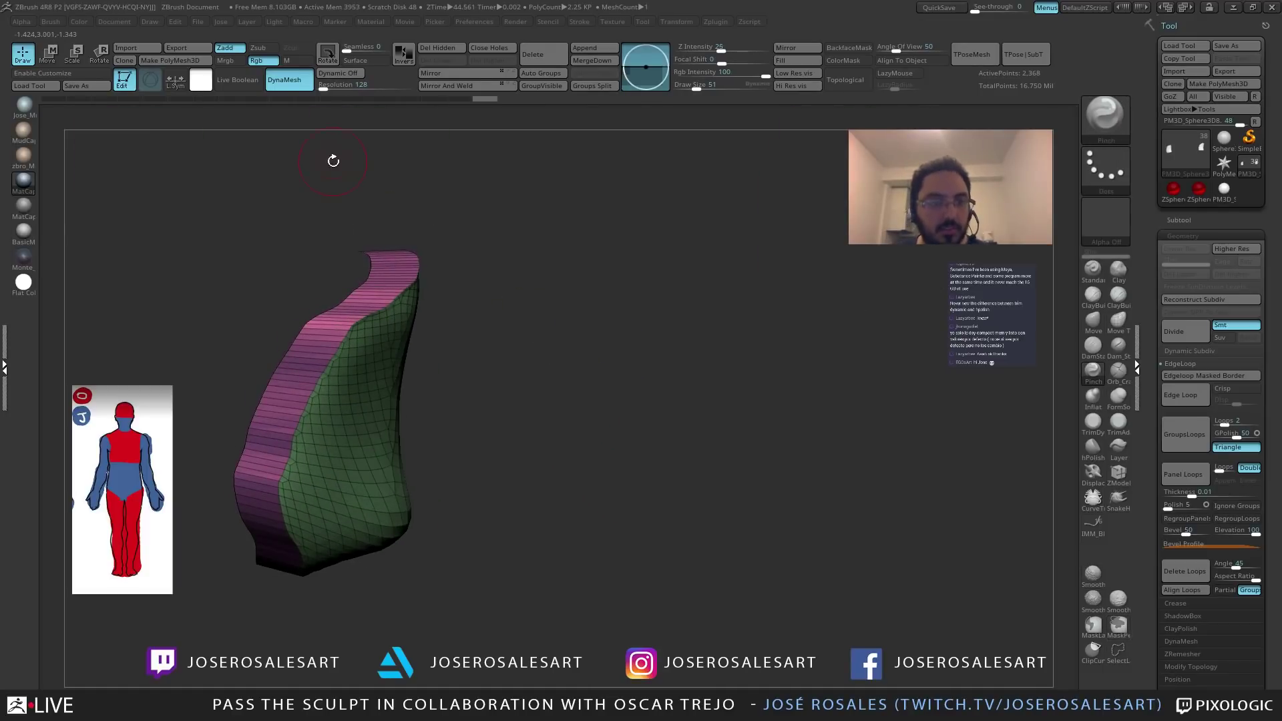
# Remesh the shell piece with DynaMesh at resolution 256 and isolate it for smoothing.
pyautogui.moveTo(323, 86); pyautogui.dragTo(339, 87)
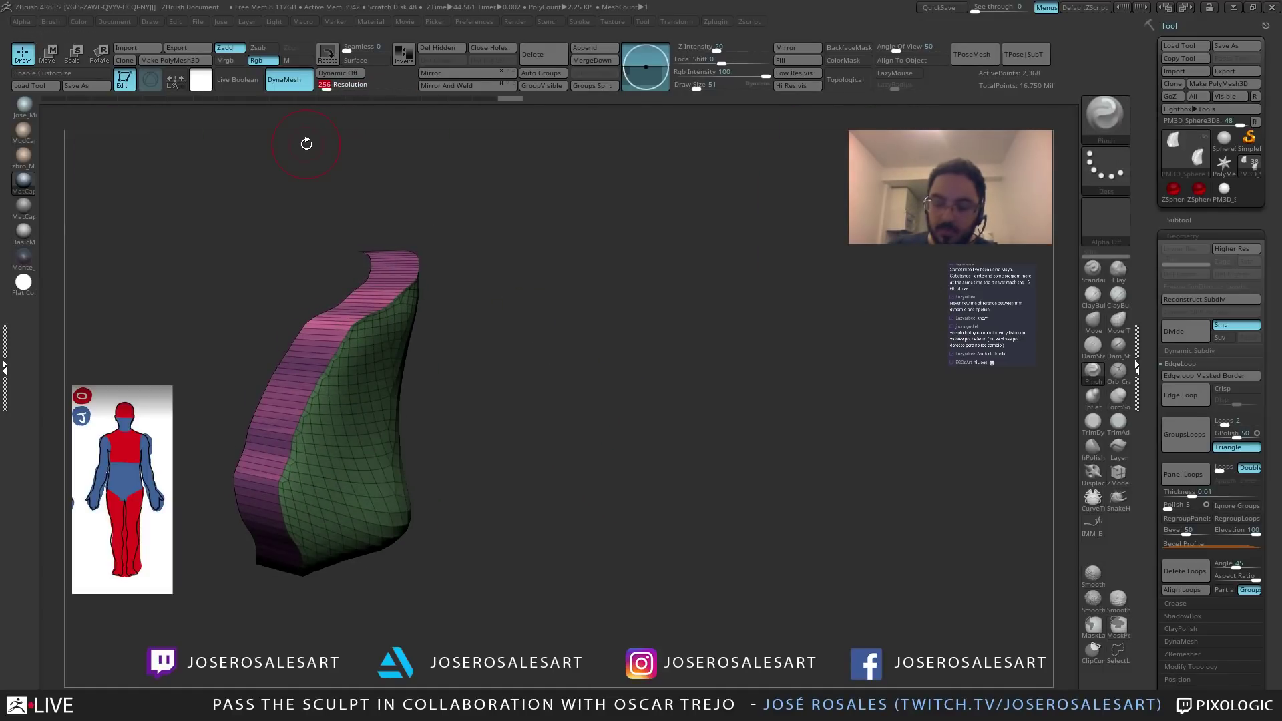
pyautogui.click(284, 79)
pyautogui.moveTo(534, 253); pyautogui.dragTo(569, 289, button='right')
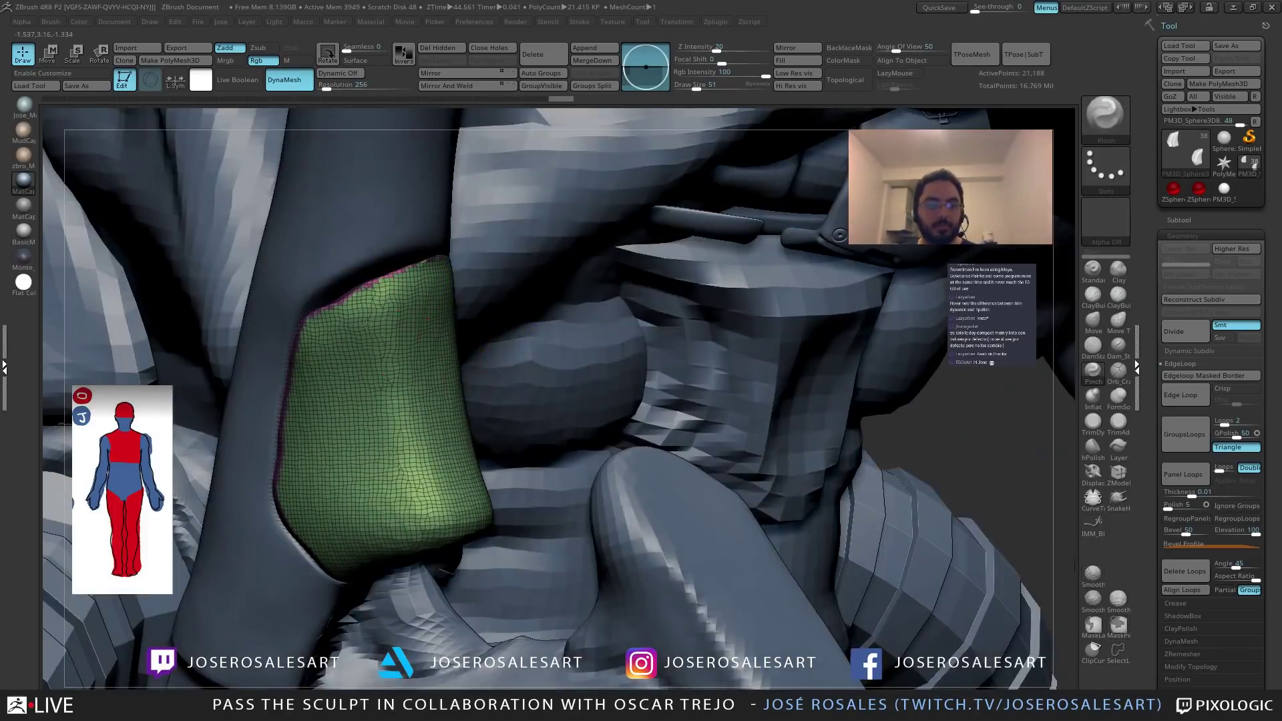
pyautogui.moveTo(489, 332); pyautogui.dragTo(427, 321, button='right')
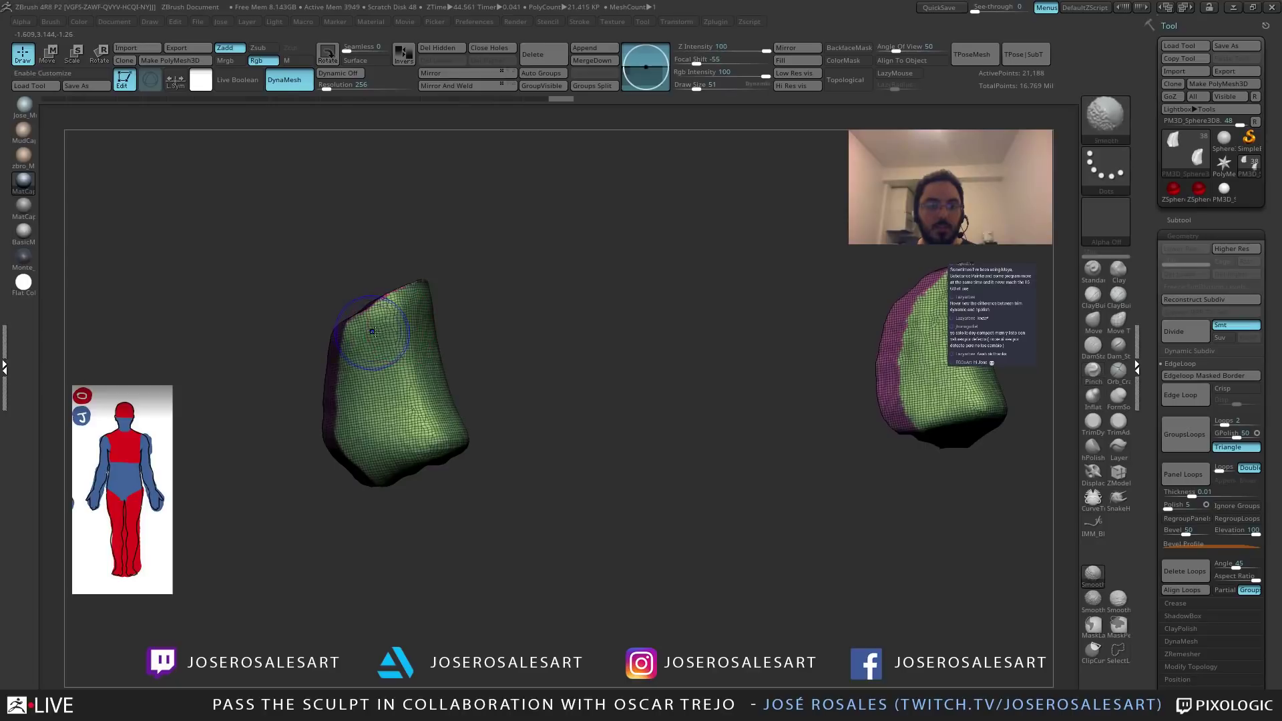
# Hide the shell piece's wireframe and sharpen its long front ridge with the DamStandard brush at draw size 30.
pyautogui.hotkey('shift', 'f')
pyautogui.press('b')
pyautogui.press('d')
pyautogui.press('s')
pyautogui.moveTo(395, 441)
pyautogui.mouseDown(button='right')
pyautogui.moveTo(427, 407)
pyautogui.moveTo(435, 442)
pyautogui.mouseUp(button='right')
pyautogui.press('s')
pyautogui.press('s')
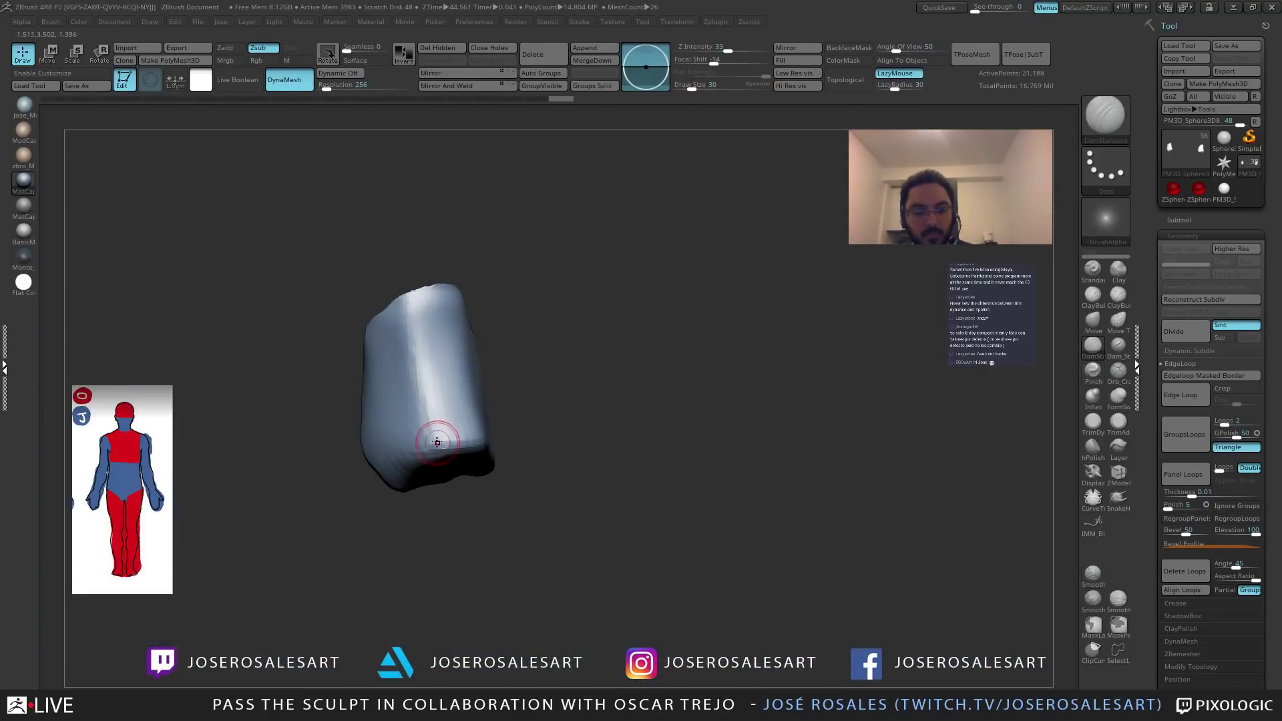
pyautogui.moveTo(421, 370)
pyautogui.mouseDown(button='right')
pyautogui.moveTo(429, 463)
pyautogui.moveTo(468, 419)
pyautogui.mouseUp(button='right')
pyautogui.moveTo(468, 396)
pyautogui.mouseDown()
pyautogui.moveTo(479, 305)
pyautogui.moveTo(464, 437)
pyautogui.mouseUp()
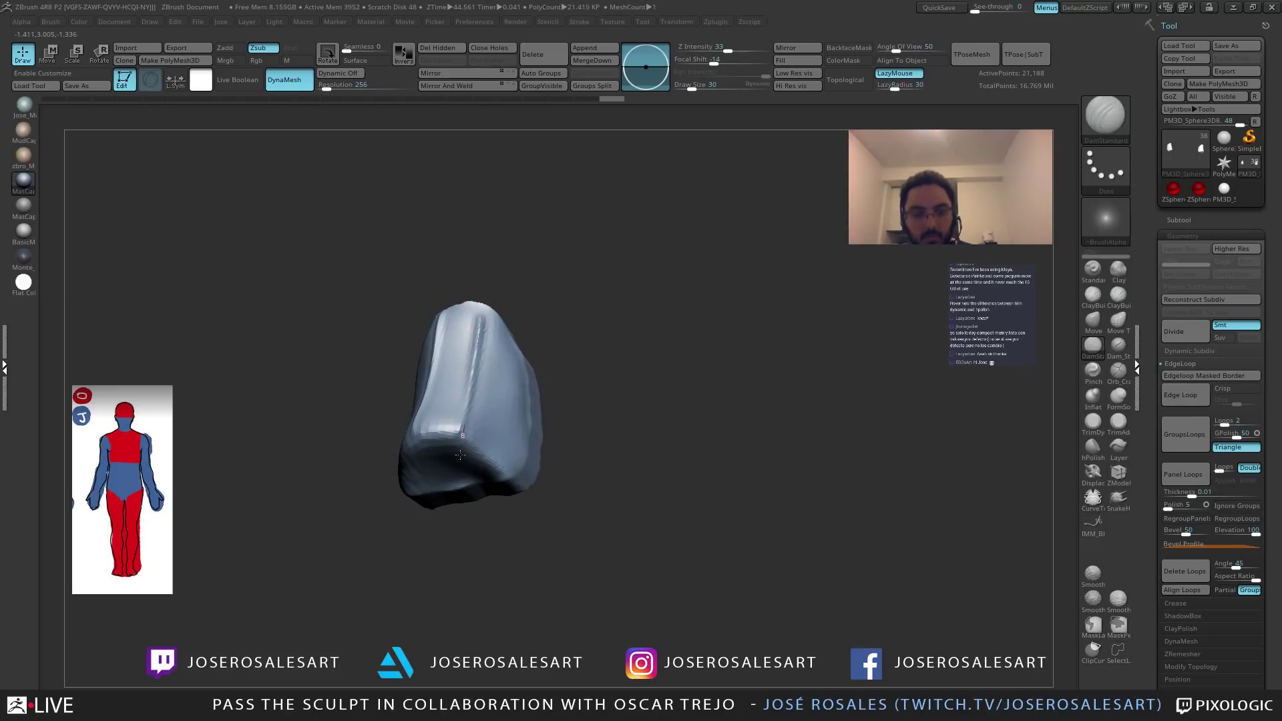
# Define the shell piece's lower front edge with DamStandard and soften the strokes from several angles.
pyautogui.moveTo(473, 387)
pyautogui.mouseDown(button='right')
pyautogui.moveTo(463, 363)
pyautogui.moveTo(448, 427)
pyautogui.moveTo(403, 468)
pyautogui.moveTo(455, 433)
pyautogui.mouseUp(button='right')
pyautogui.moveTo(480, 432); pyautogui.dragTo(501, 410)
pyautogui.moveTo(501, 409)
pyautogui.mouseDown(button='right')
pyautogui.moveTo(592, 358)
pyautogui.moveTo(594, 342)
pyautogui.mouseUp(button='right')
pyautogui.moveTo(586, 294)
pyautogui.mouseDown(button='right')
pyautogui.moveTo(598, 263)
pyautogui.moveTo(552, 407)
pyautogui.moveTo(547, 292)
pyautogui.moveTo(537, 350)
pyautogui.mouseUp(button='right')
pyautogui.press('shift')
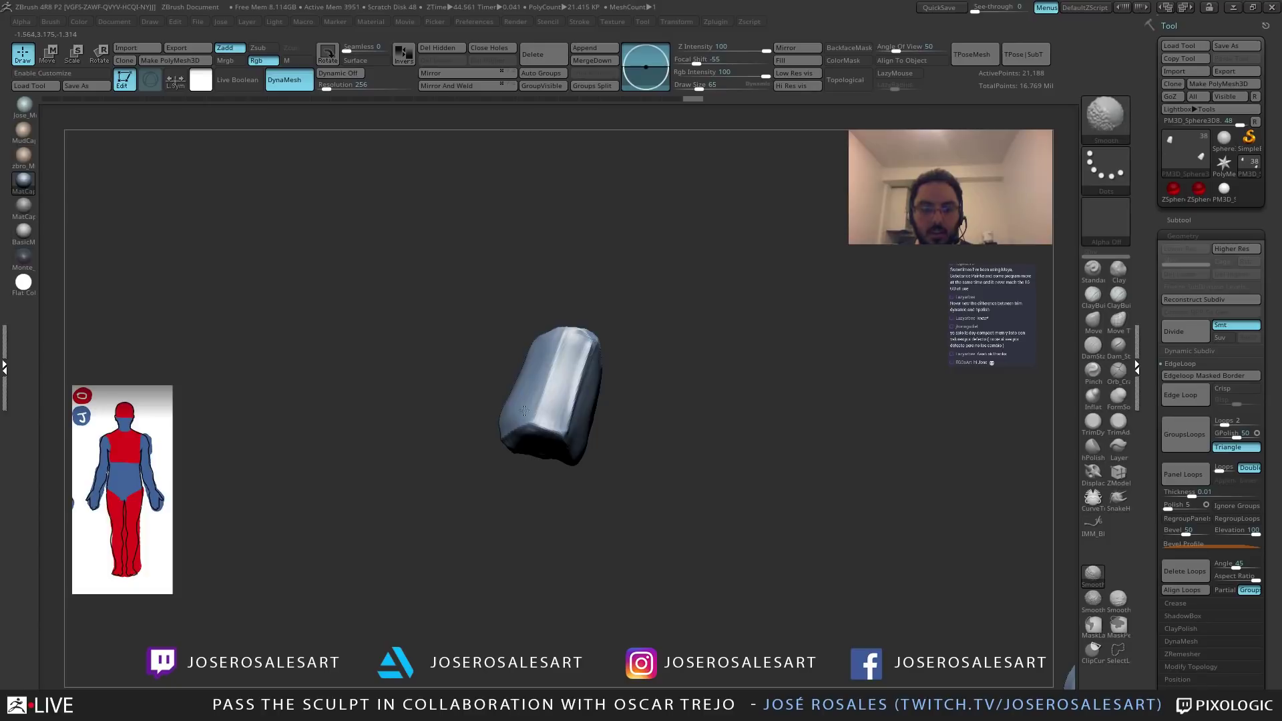
pyautogui.moveTo(557, 444)
pyautogui.mouseDown(button='right')
pyautogui.moveTo(586, 376)
pyautogui.moveTo(564, 441)
pyautogui.moveTo(570, 475)
pyautogui.moveTo(518, 479)
pyautogui.moveTo(601, 372)
pyautogui.moveTo(478, 372)
pyautogui.moveTo(521, 311)
pyautogui.mouseUp(button='right')
pyautogui.keyDown('ctrl'); pyautogui.keyDown('shift'); pyautogui.click(609, 335); pyautogui.keyUp('shift'); pyautogui.keyUp('ctrl')
# Sharpen the shell piece's upper edge and long ridge with the Pinch brush at draw size 39.
pyautogui.press('s')
pyautogui.press('s')
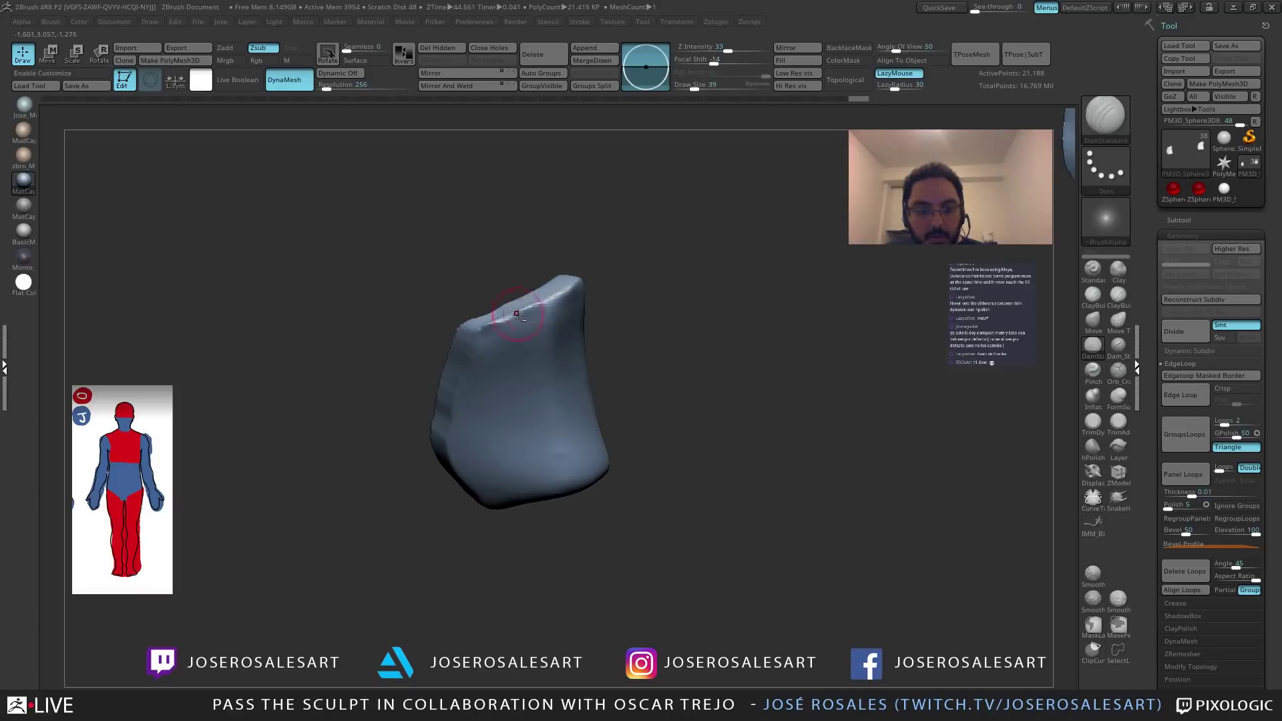
pyautogui.press('b')
pyautogui.press('p')
pyautogui.press('i')
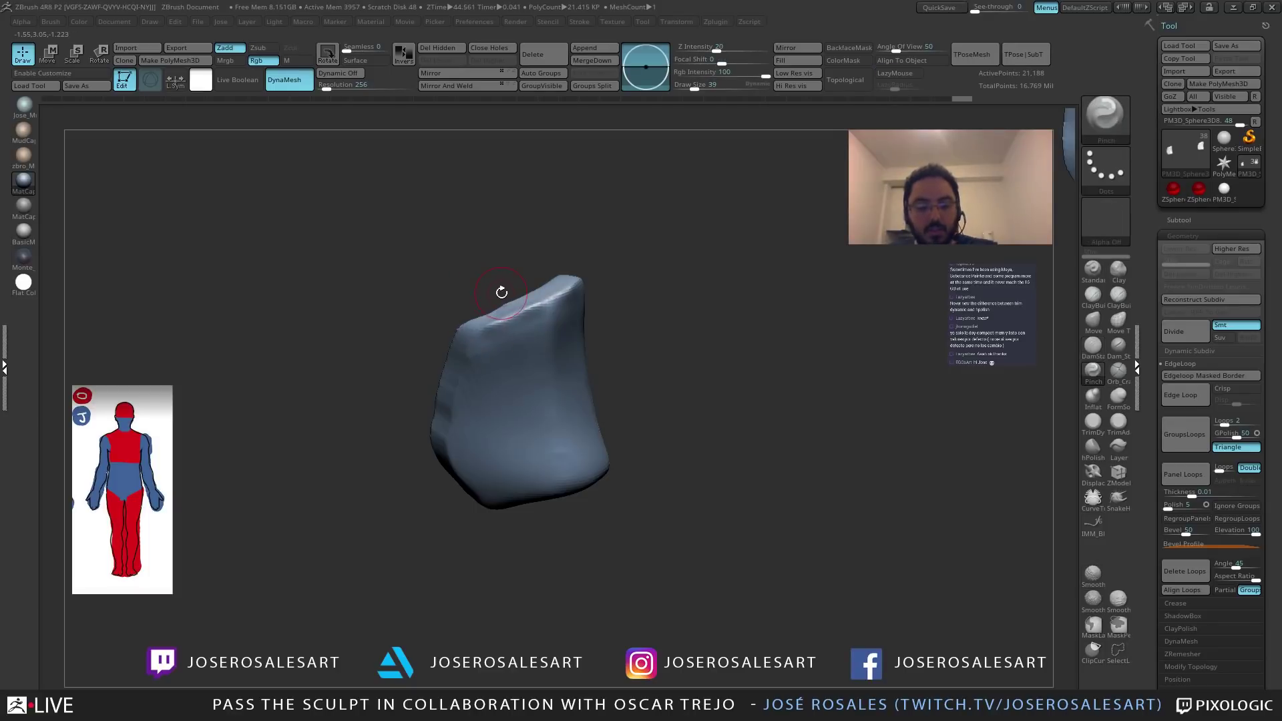
pyautogui.moveTo(514, 285); pyautogui.dragTo(470, 346, button='right')
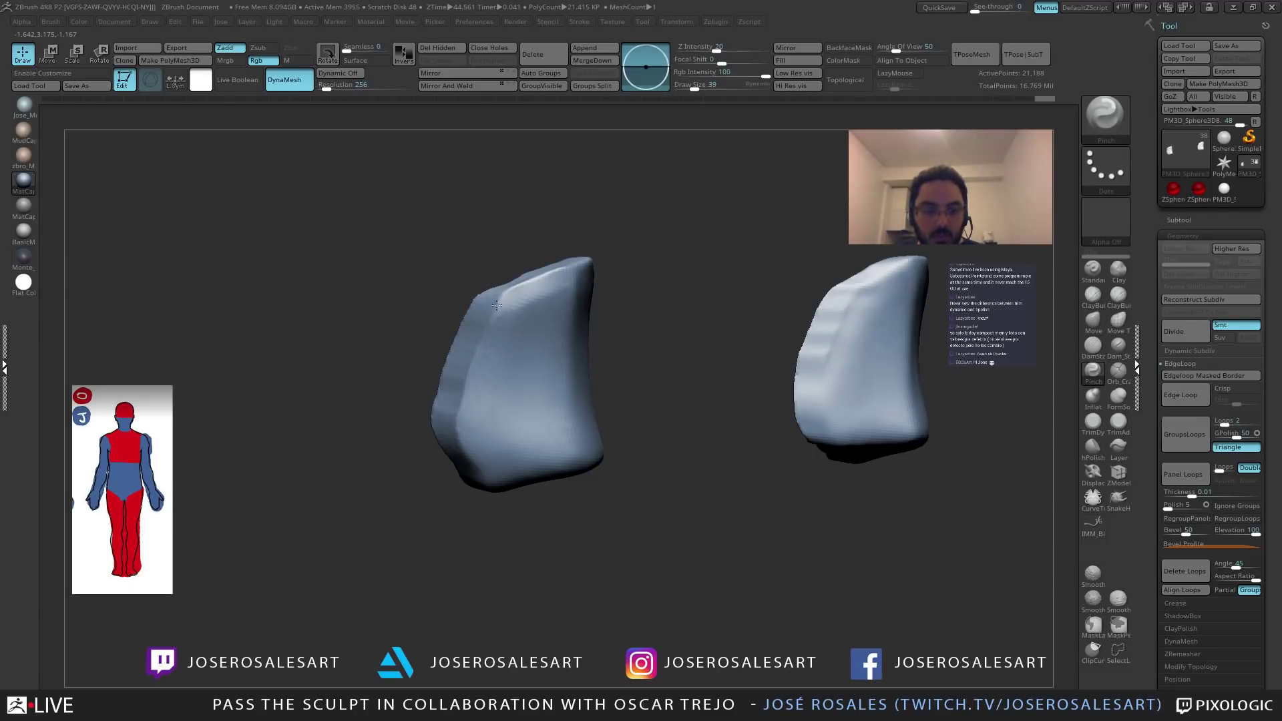
pyautogui.moveTo(461, 427); pyautogui.dragTo(466, 383, button='right')
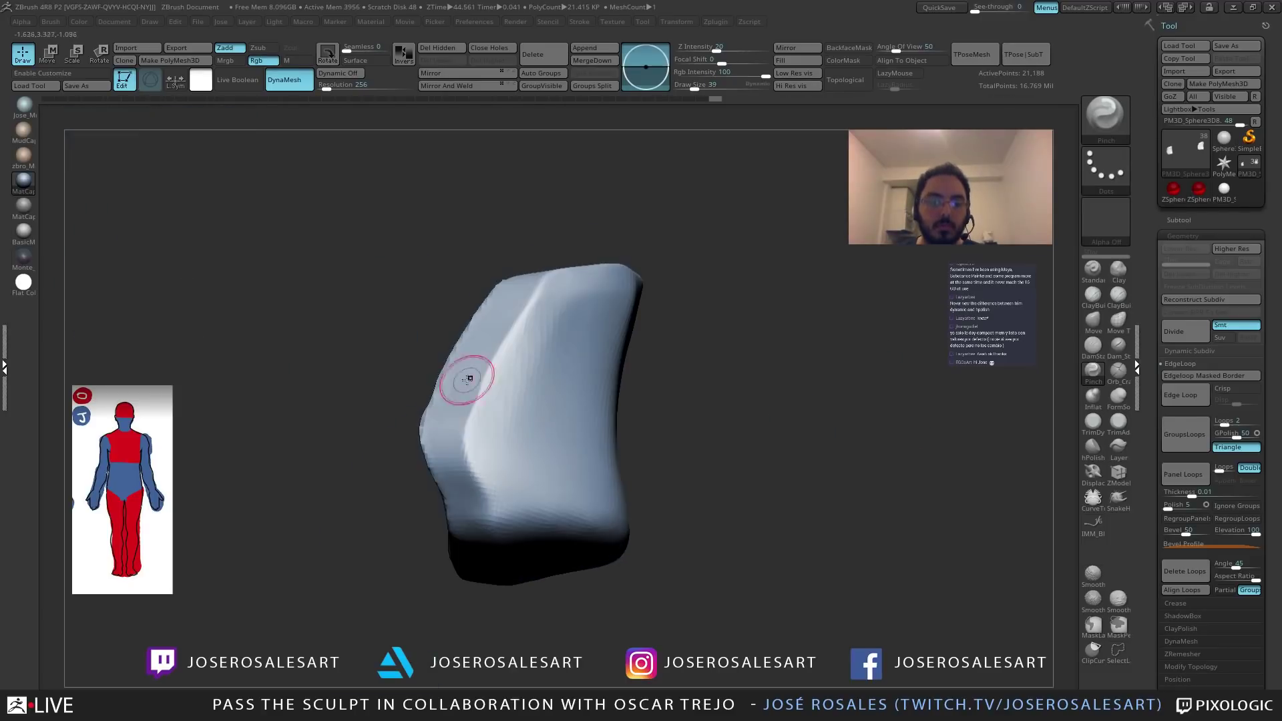
pyautogui.moveTo(490, 525); pyautogui.dragTo(544, 467, button='right')
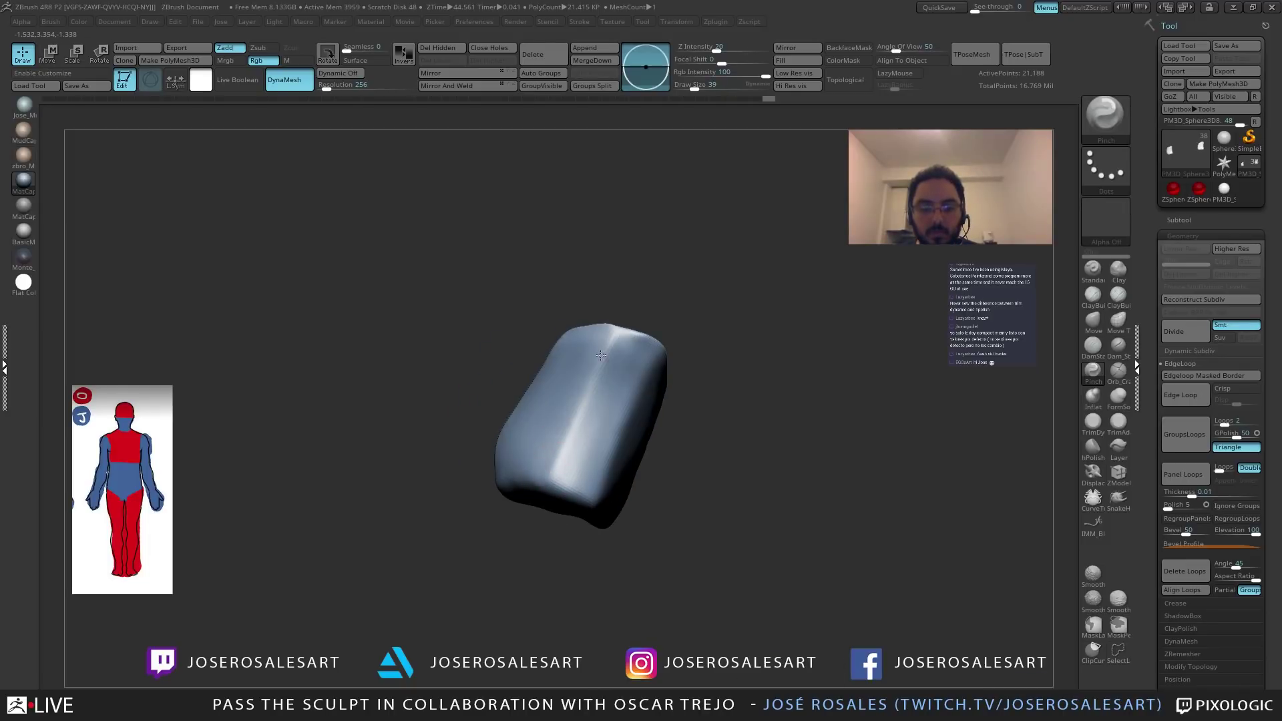
pyautogui.moveTo(572, 410); pyautogui.dragTo(603, 456, button='right')
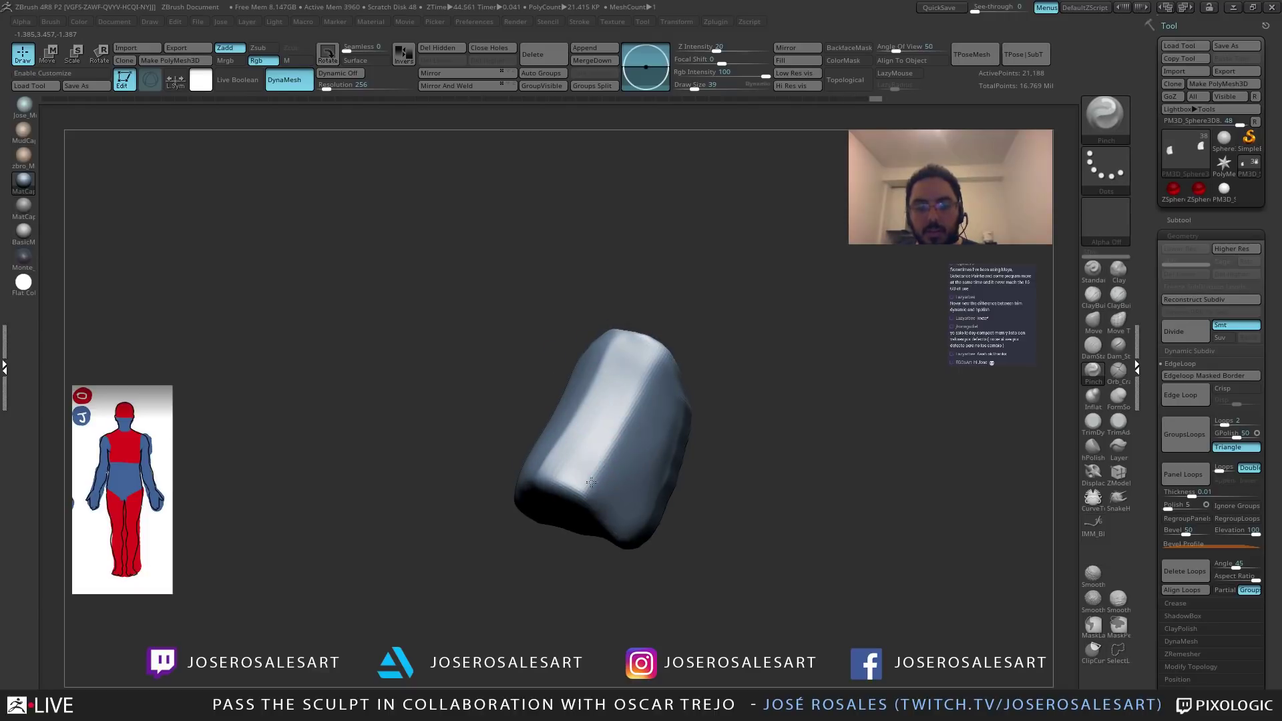
# Pinch the ridge where the shell's front and side planes meet, smoothing rough spots along it.
pyautogui.moveTo(572, 458)
pyautogui.mouseDown(button='right')
pyautogui.moveTo(554, 472)
pyautogui.moveTo(613, 542)
pyautogui.moveTo(527, 443)
pyautogui.mouseUp(button='right')
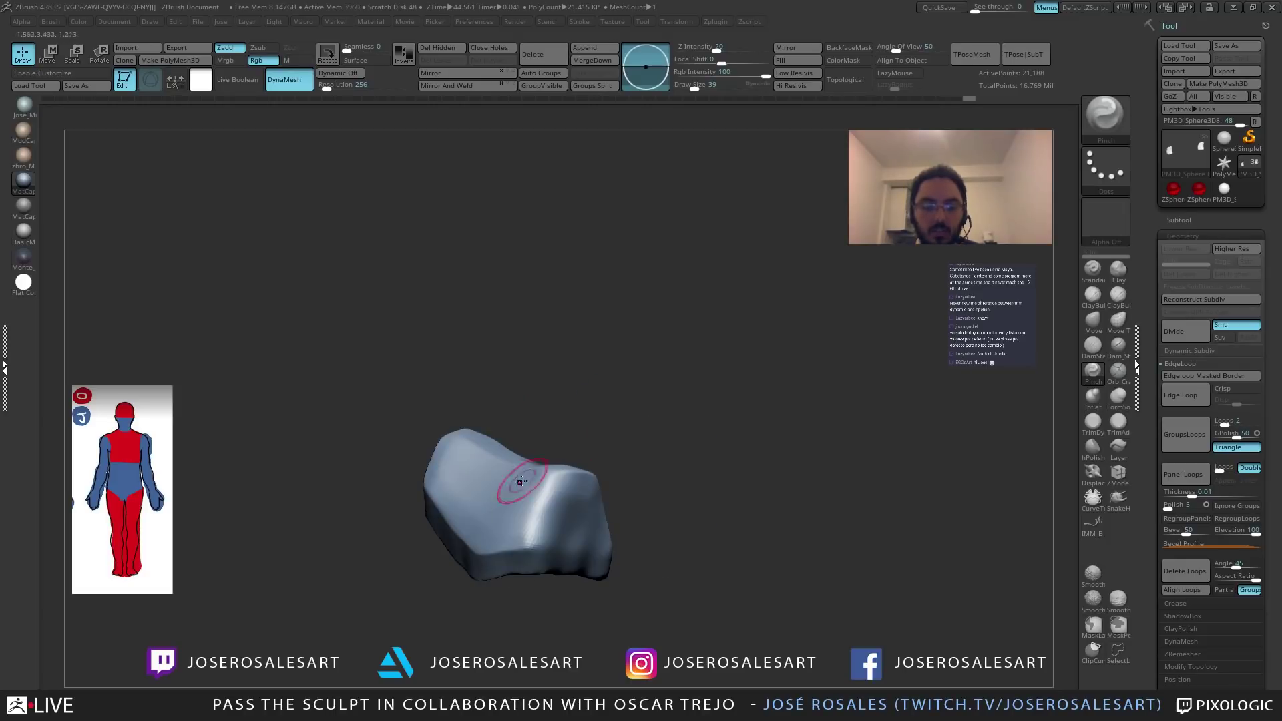
pyautogui.moveTo(532, 532); pyautogui.dragTo(527, 540)
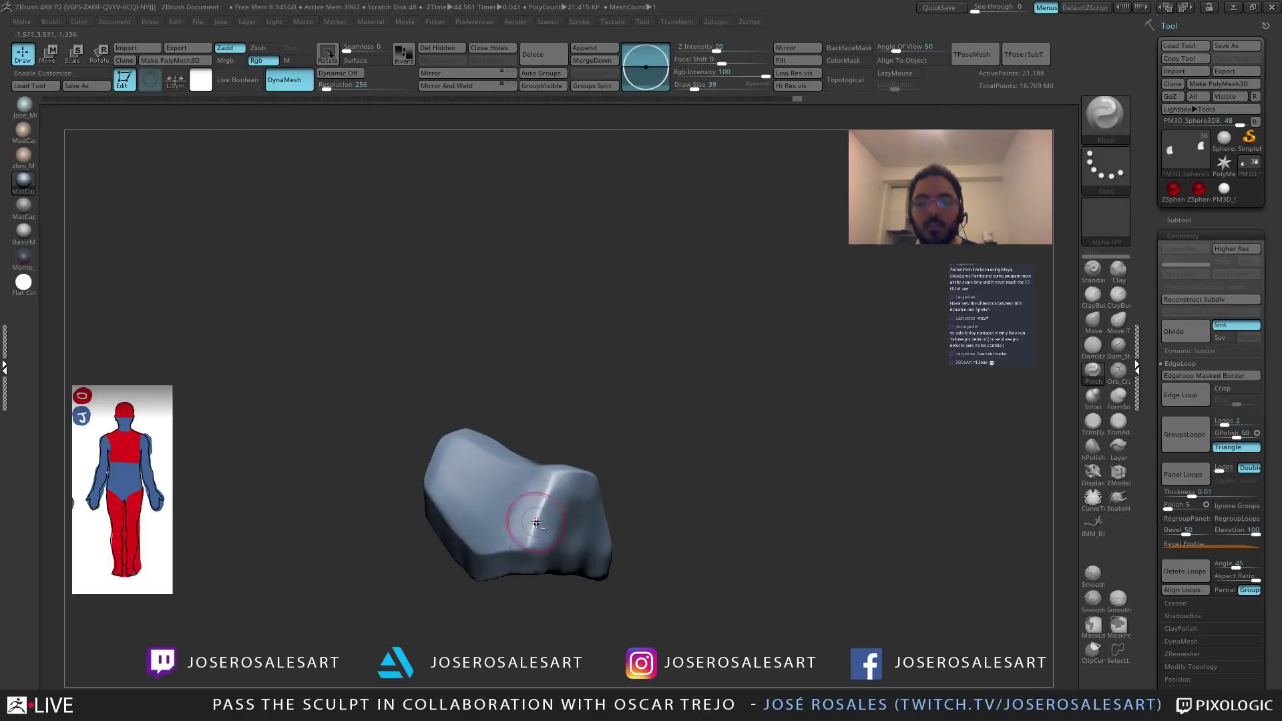
pyautogui.moveTo(524, 532); pyautogui.dragTo(574, 499, button='right')
pyautogui.keyDown('shift'); pyautogui.moveTo(574, 499); pyautogui.dragTo(554, 507); pyautogui.keyUp('shift')
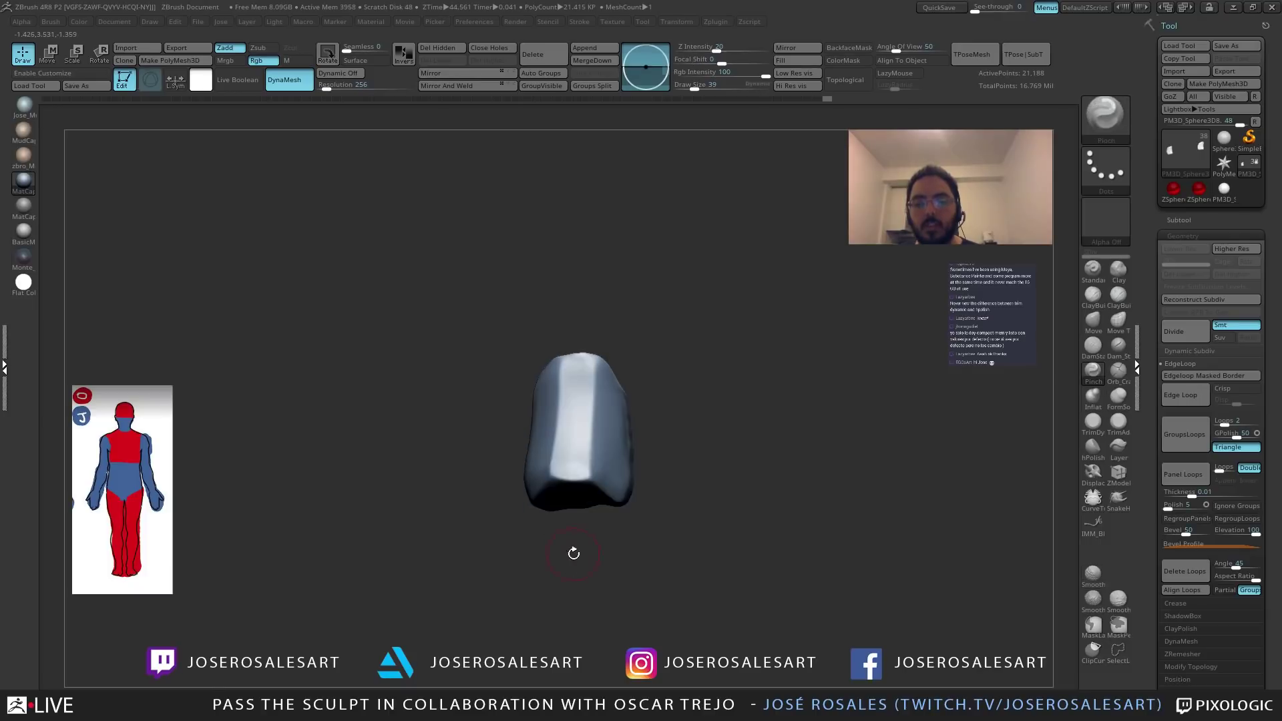
pyautogui.moveTo(554, 507); pyautogui.dragTo(511, 469, button='right')
pyautogui.keyDown('shift'); pyautogui.moveTo(506, 468); pyautogui.dragTo(511, 465); pyautogui.keyUp('shift')
pyautogui.moveTo(510, 465); pyautogui.dragTo(469, 461, button='right')
pyautogui.keyDown('shift'); pyautogui.moveTo(599, 460); pyautogui.dragTo(601, 460); pyautogui.keyUp('shift')
pyautogui.moveTo(594, 461); pyautogui.dragTo(625, 460, button='right')
pyautogui.moveTo(566, 395); pyautogui.dragTo(565, 447)
# Adjust the shell piece's lower silhouette using the SnakeHook and Move brushes.
pyautogui.press('b')
pyautogui.press('s')
pyautogui.press('h')
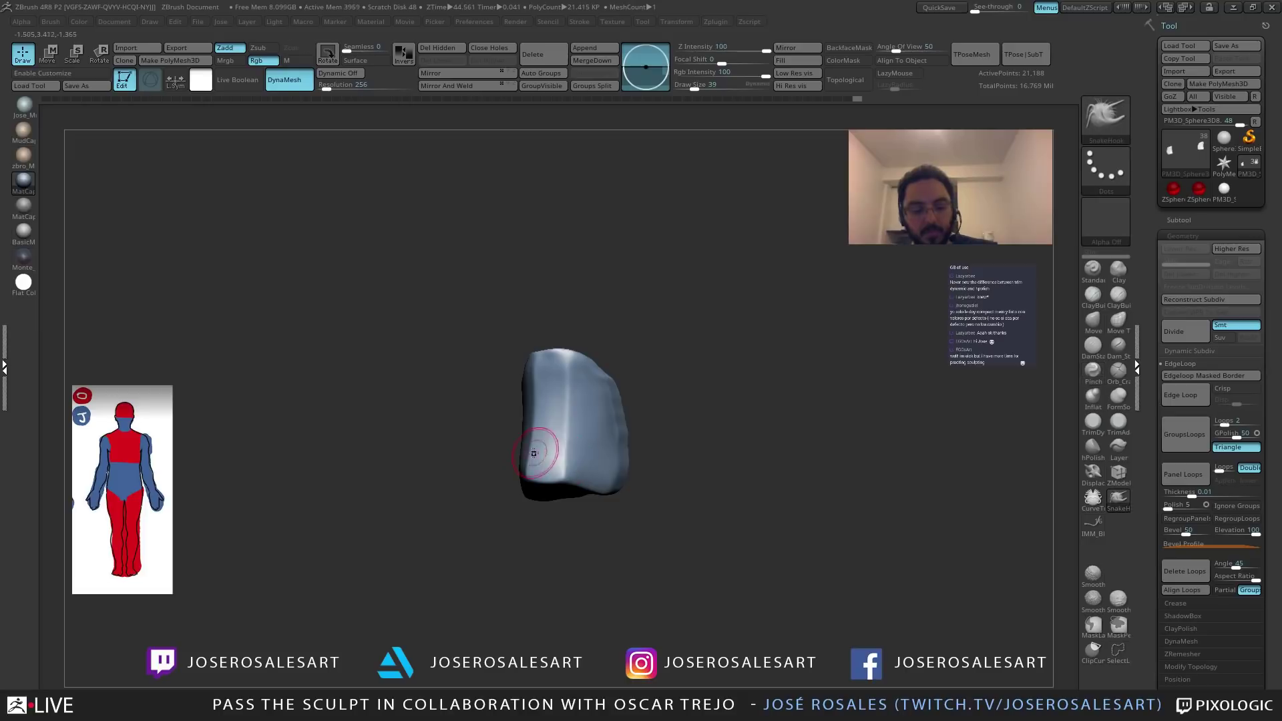
pyautogui.press('b')
pyautogui.press('m')
pyautogui.press('v')
pyautogui.moveTo(535, 449)
pyautogui.keyDown('ctrl'); pyautogui.mouseDown(button='right')
pyautogui.moveTo(550, 464)
pyautogui.moveTo(473, 516)
pyautogui.moveTo(569, 531)
pyautogui.mouseUp(button='right'); pyautogui.keyUp('ctrl')
pyautogui.moveTo(582, 480)
pyautogui.mouseDown(button='right')
pyautogui.moveTo(522, 486)
pyautogui.moveTo(538, 489)
pyautogui.moveTo(594, 451)
pyautogui.moveTo(584, 508)
pyautogui.moveTo(586, 481)
pyautogui.mouseUp(button='right')
# Tighten the shell piece's lower corner and edges with the Pinch brush at draw size 23.
pyautogui.press('b')
pyautogui.press('p')
pyautogui.press('i')
pyautogui.press('s')
pyautogui.moveTo(586, 481); pyautogui.dragTo(579, 480)
pyautogui.moveTo(574, 477)
pyautogui.mouseDown(button='right')
pyautogui.moveTo(547, 492)
pyautogui.moveTo(601, 480)
pyautogui.mouseUp(button='right')
pyautogui.press('s')
pyautogui.moveTo(601, 479); pyautogui.dragTo(594, 480)
pyautogui.moveTo(584, 480)
pyautogui.mouseDown(button='right')
pyautogui.moveTo(597, 525)
pyautogui.moveTo(566, 542)
pyautogui.moveTo(587, 551)
pyautogui.mouseUp(button='right')
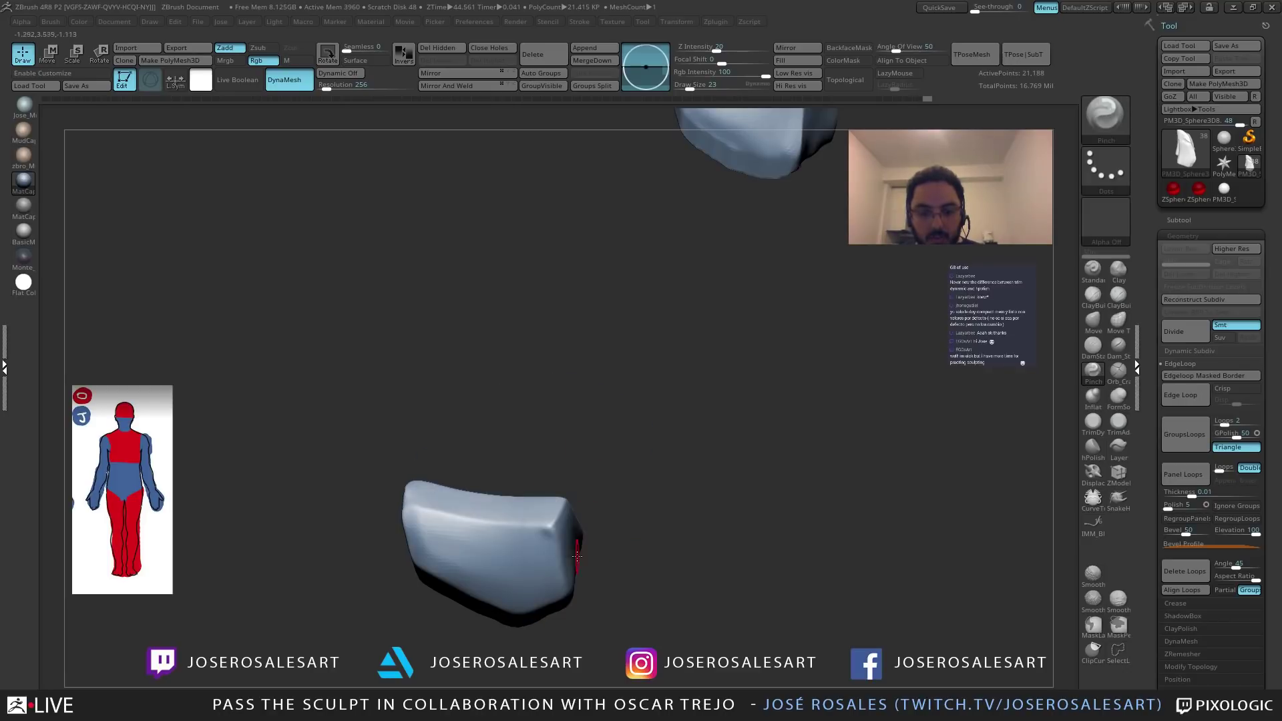
pyautogui.moveTo(554, 525); pyautogui.dragTo(554, 529)
pyautogui.moveTo(596, 525)
pyautogui.mouseDown(button='right')
pyautogui.moveTo(559, 519)
pyautogui.moveTo(577, 481)
pyautogui.moveTo(626, 503)
pyautogui.moveTo(586, 444)
pyautogui.moveTo(606, 461)
pyautogui.moveTo(647, 452)
pyautogui.moveTo(553, 464)
pyautogui.moveTo(592, 441)
pyautogui.mouseUp(button='right')
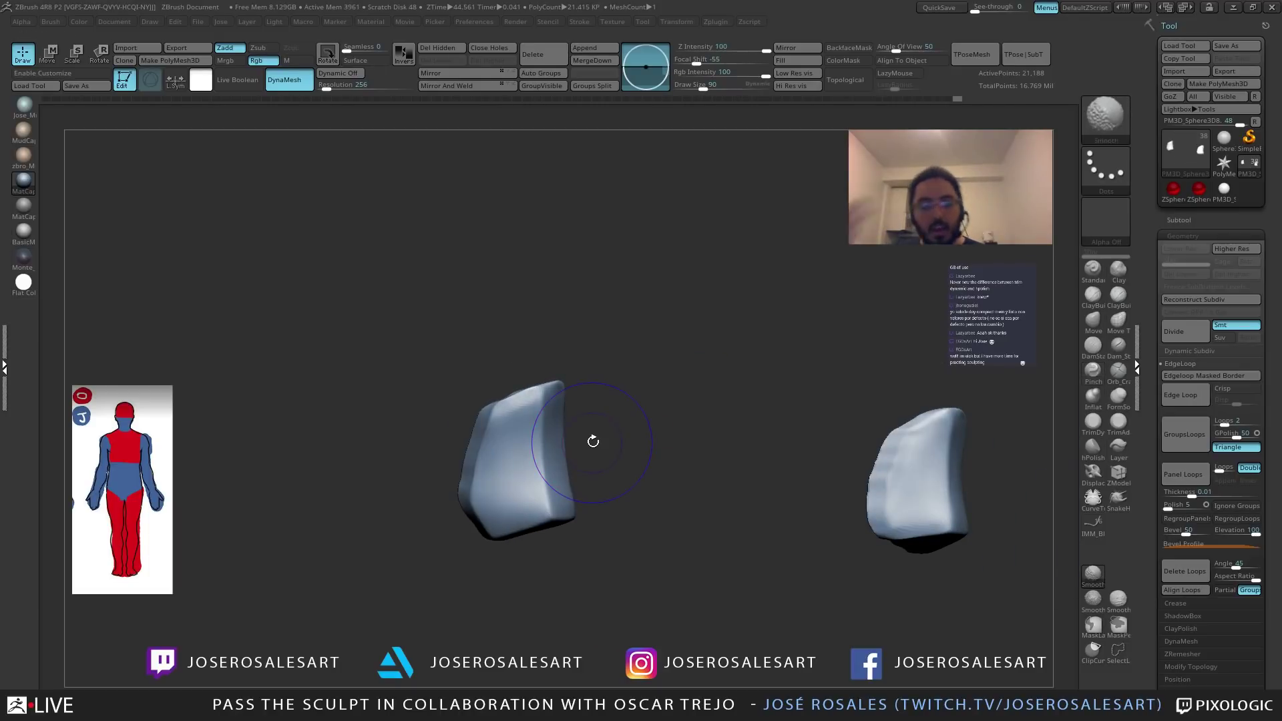
# Show the full creature, choose SnakeHook, and check the leg piece against the shell before reselecting the shell.
pyautogui.hotkey('shift', 's')
pyautogui.moveTo(446, 420)
pyautogui.mouseDown(button='right')
pyautogui.moveTo(394, 394)
pyautogui.moveTo(463, 406)
pyautogui.mouseUp(button='right')
pyautogui.press('b')
pyautogui.press('s')
pyautogui.press('h')
pyautogui.press(']')
pyautogui.keyDown('alt'); pyautogui.click(461, 388); pyautogui.keyUp('alt')
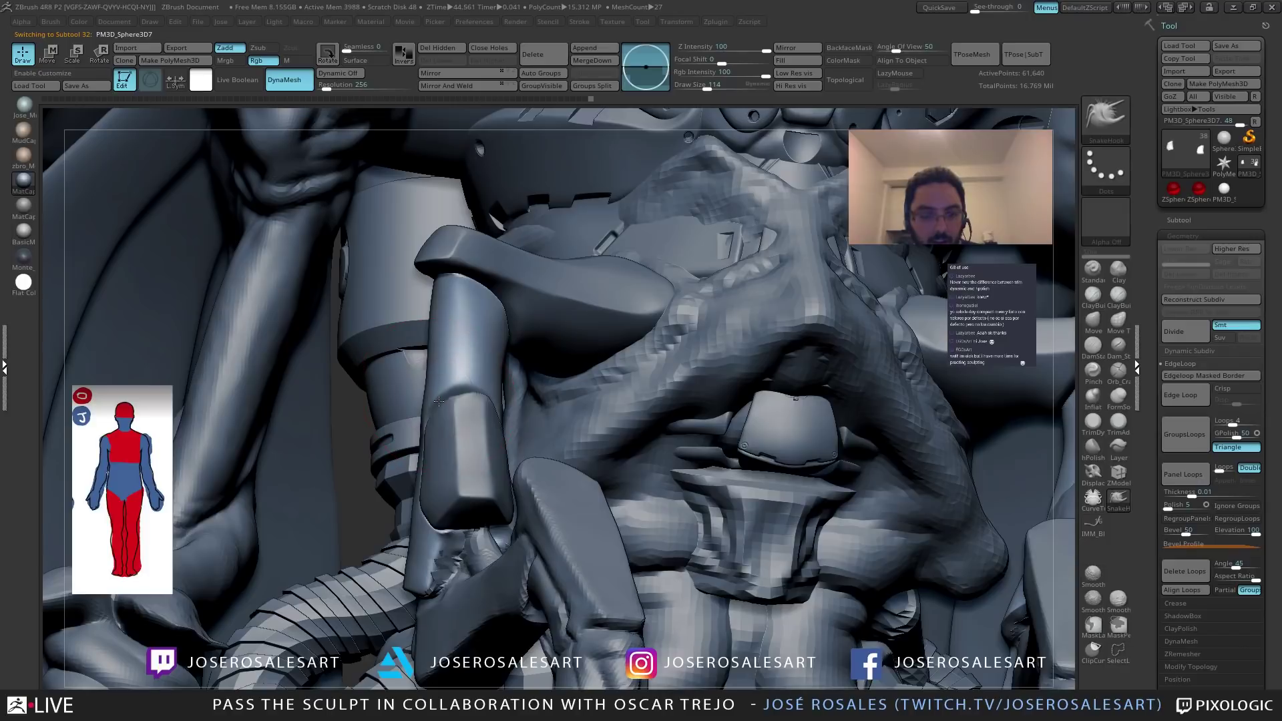
pyautogui.press('[')
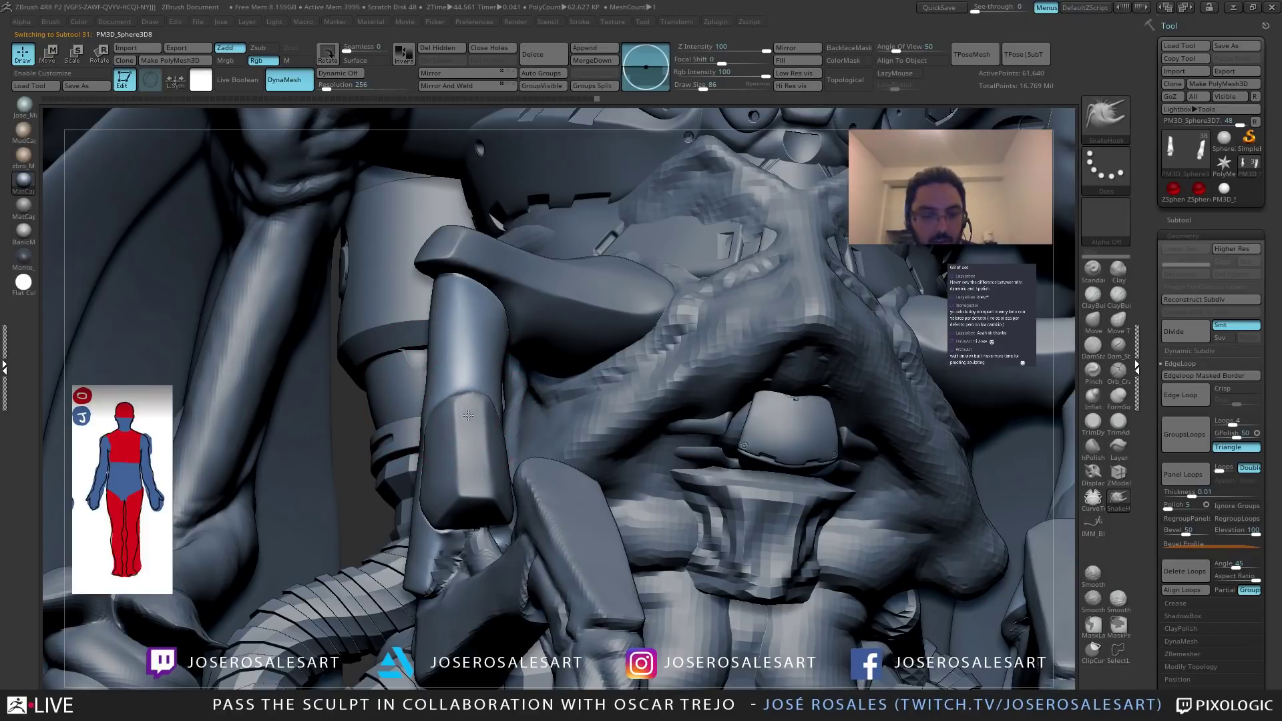
pyautogui.press('[')
# Pull the shell piece's side border around the leg using SnakeHook at draw size 104.
pyautogui.moveTo(474, 413); pyautogui.dragTo(440, 415, button='right')
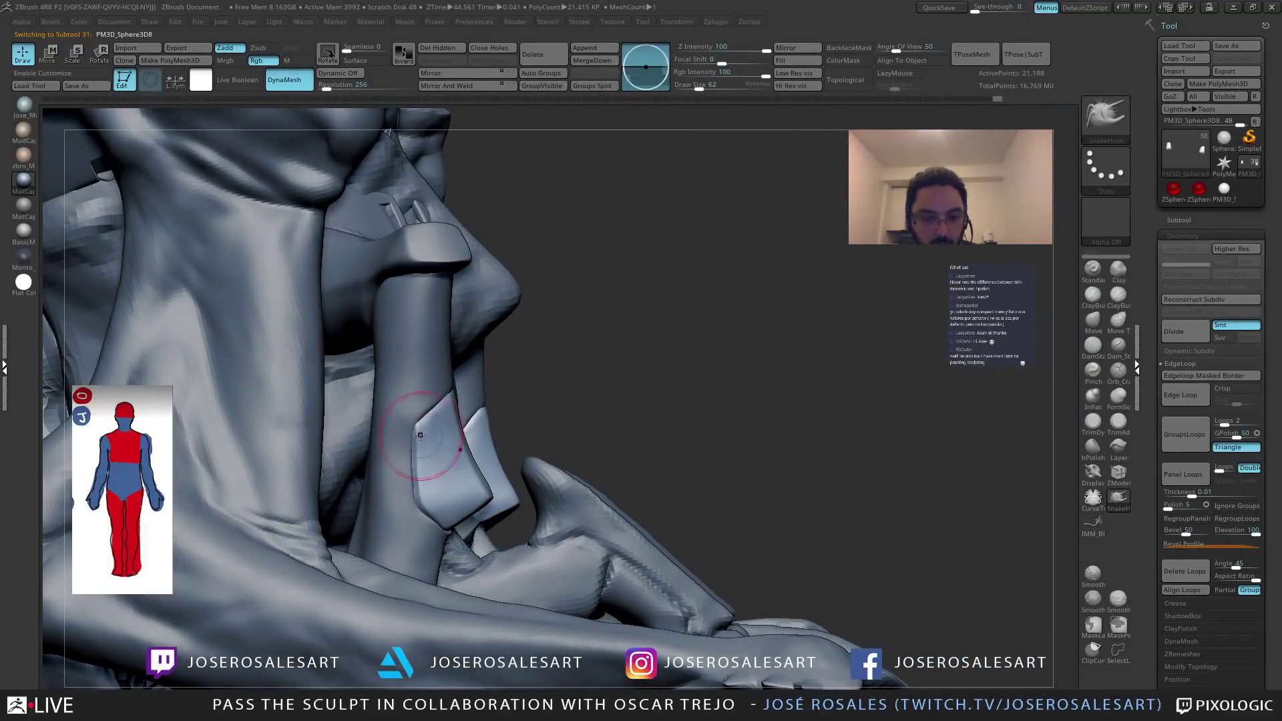
pyautogui.press(']')
pyautogui.press(']')
pyautogui.moveTo(415, 481); pyautogui.dragTo(512, 446, button='right')
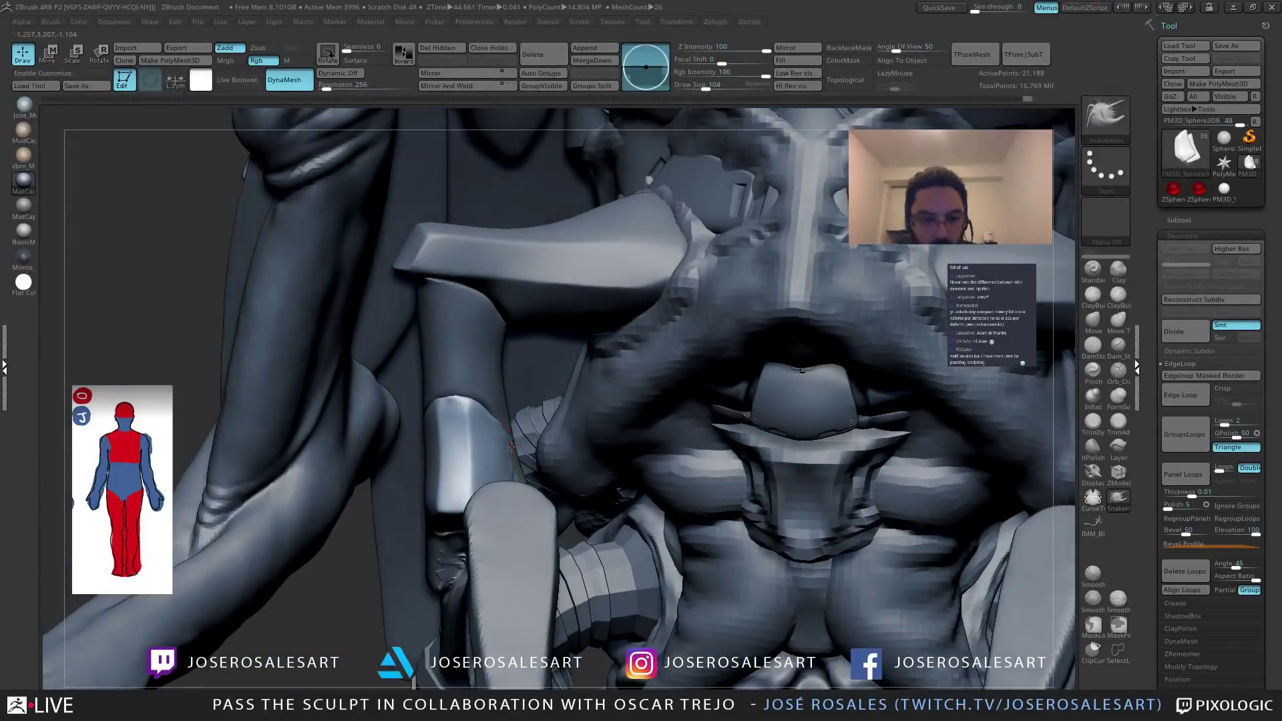
pyautogui.moveTo(507, 446); pyautogui.dragTo(515, 462)
pyautogui.moveTo(515, 462)
pyautogui.mouseDown(button='right')
pyautogui.moveTo(489, 476)
pyautogui.moveTo(523, 469)
pyautogui.mouseUp(button='right')
# Isolate the shell piece and carve a crease along its curved rear border with DamStandard.
pyautogui.hotkey('shift', 's')
pyautogui.press('b')
pyautogui.press('d')
pyautogui.press('s')
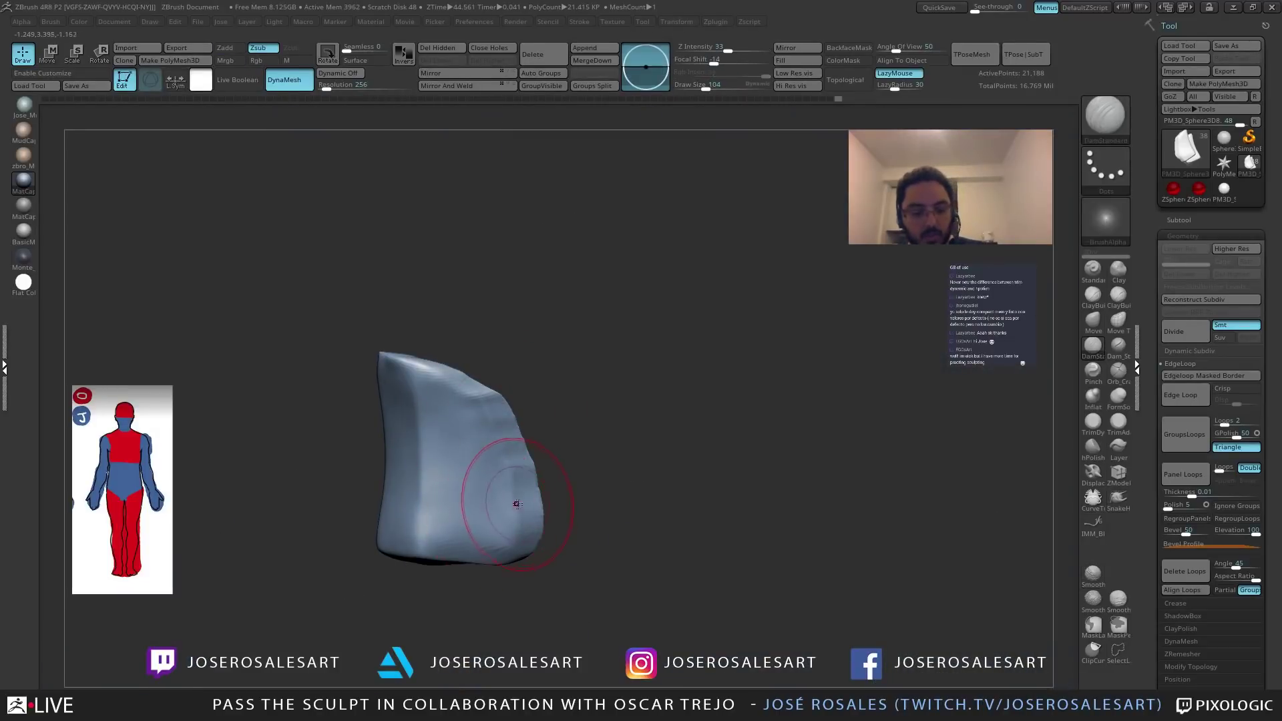
pyautogui.press('s')
pyautogui.moveTo(518, 498); pyautogui.dragTo(509, 498)
pyautogui.moveTo(495, 405); pyautogui.dragTo(512, 564)
pyautogui.moveTo(438, 399); pyautogui.dragTo(473, 411, button='right')
pyautogui.moveTo(414, 372); pyautogui.dragTo(454, 380, button='right')
# Pinch the shell piece's rear border crease and outer edges at draw size 48.
pyautogui.press('b')
pyautogui.press('m')
pyautogui.press('v')
pyautogui.press('b')
pyautogui.press('p')
pyautogui.press('i')
pyautogui.moveTo(364, 433)
pyautogui.mouseDown(button='right')
pyautogui.moveTo(374, 428)
pyautogui.moveTo(349, 432)
pyautogui.moveTo(390, 340)
pyautogui.moveTo(457, 310)
pyautogui.mouseUp(button='right')
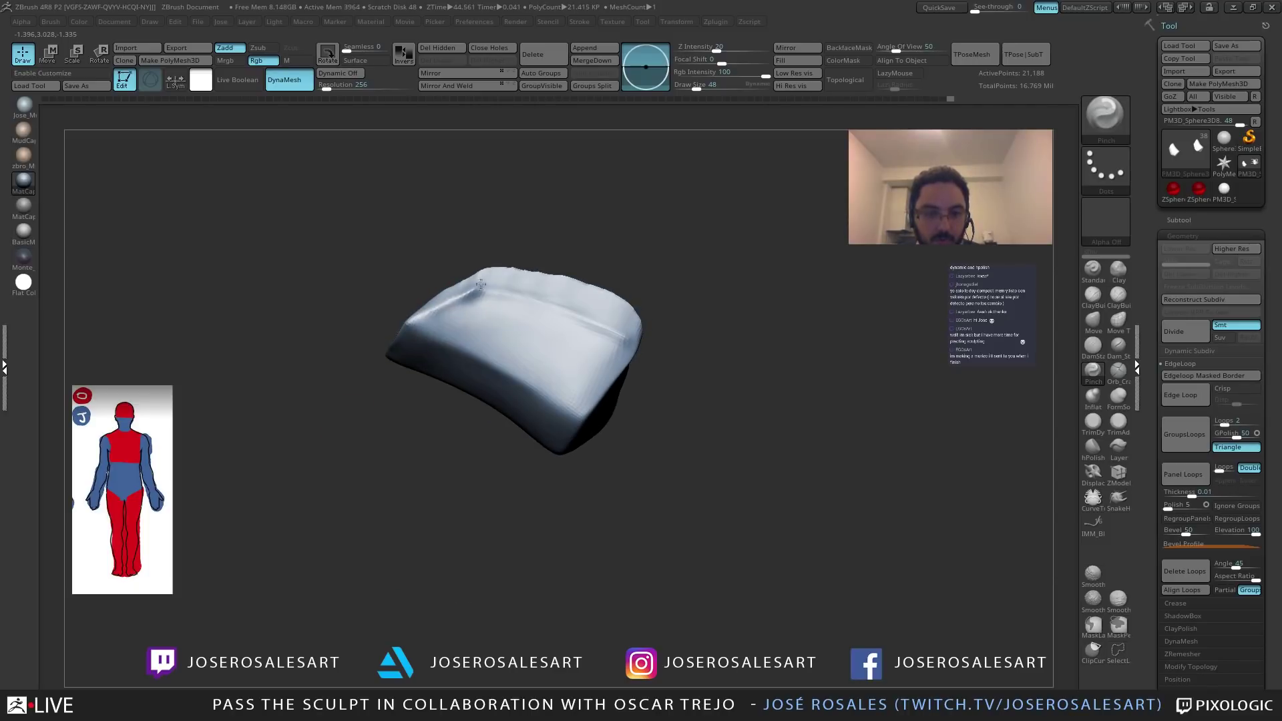
pyautogui.moveTo(487, 268); pyautogui.dragTo(467, 249, button='right')
# Bring back the full creature, then refine the shell's inner edge against the leg with SnakeHook and smoothing.
pyautogui.hotkey('shift', 'ctrl', 's')
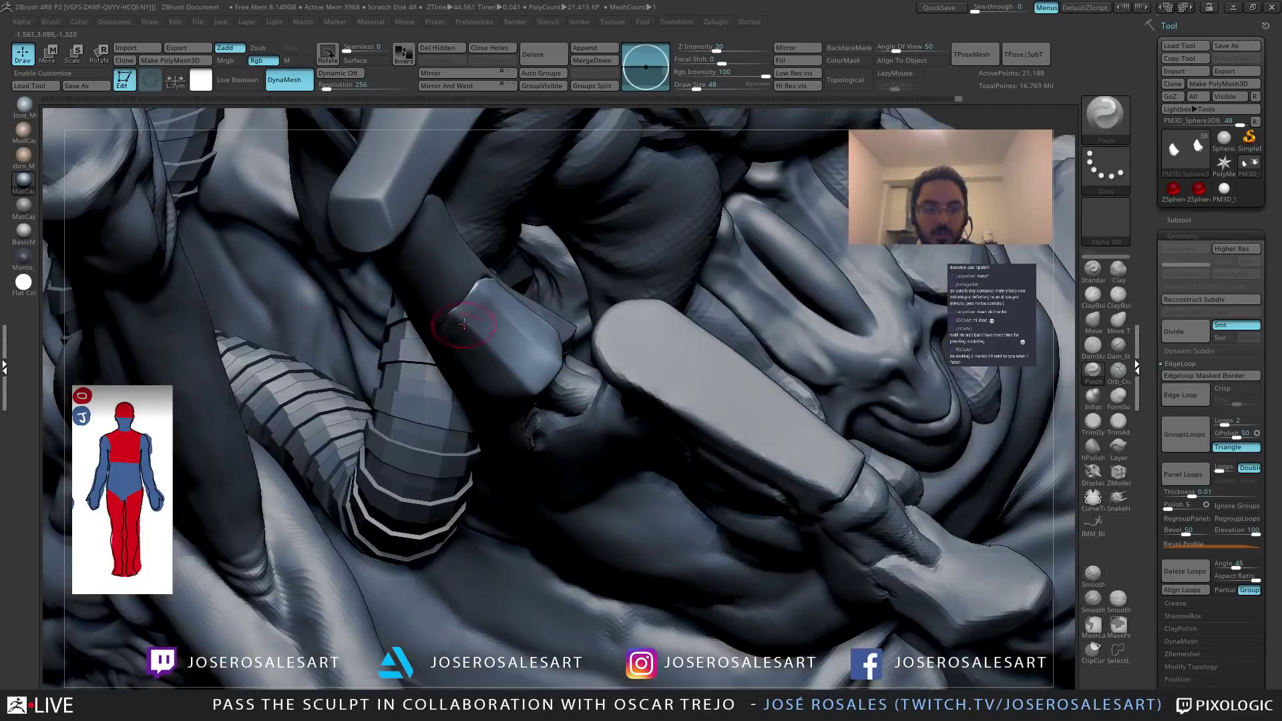
pyautogui.moveTo(479, 308); pyautogui.dragTo(475, 301, button='right')
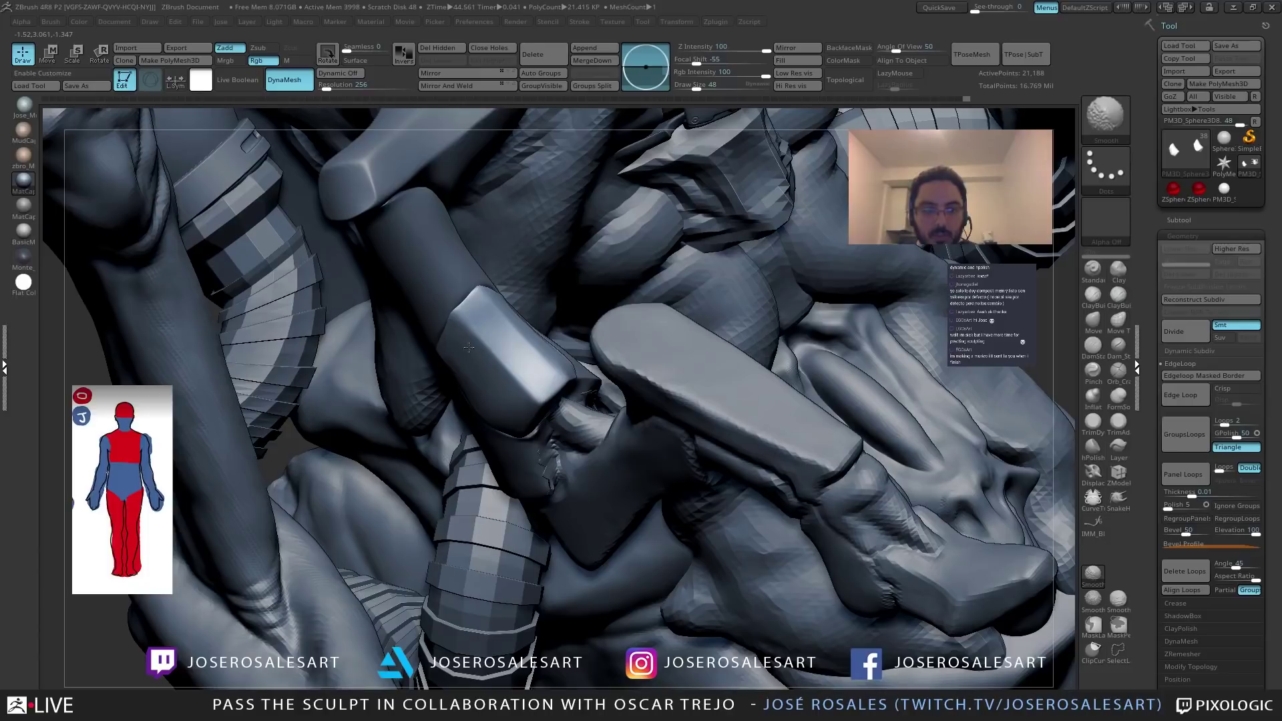
pyautogui.moveTo(460, 356)
pyautogui.mouseDown(button='right')
pyautogui.moveTo(530, 309)
pyautogui.moveTo(491, 356)
pyautogui.moveTo(406, 295)
pyautogui.moveTo(467, 437)
pyautogui.moveTo(501, 459)
pyautogui.moveTo(557, 433)
pyautogui.moveTo(528, 491)
pyautogui.moveTo(532, 437)
pyautogui.moveTo(598, 385)
pyautogui.moveTo(556, 397)
pyautogui.moveTo(624, 407)
pyautogui.moveTo(643, 509)
pyautogui.mouseUp(button='right')
pyautogui.press('b')
pyautogui.press('s')
pyautogui.press('h')
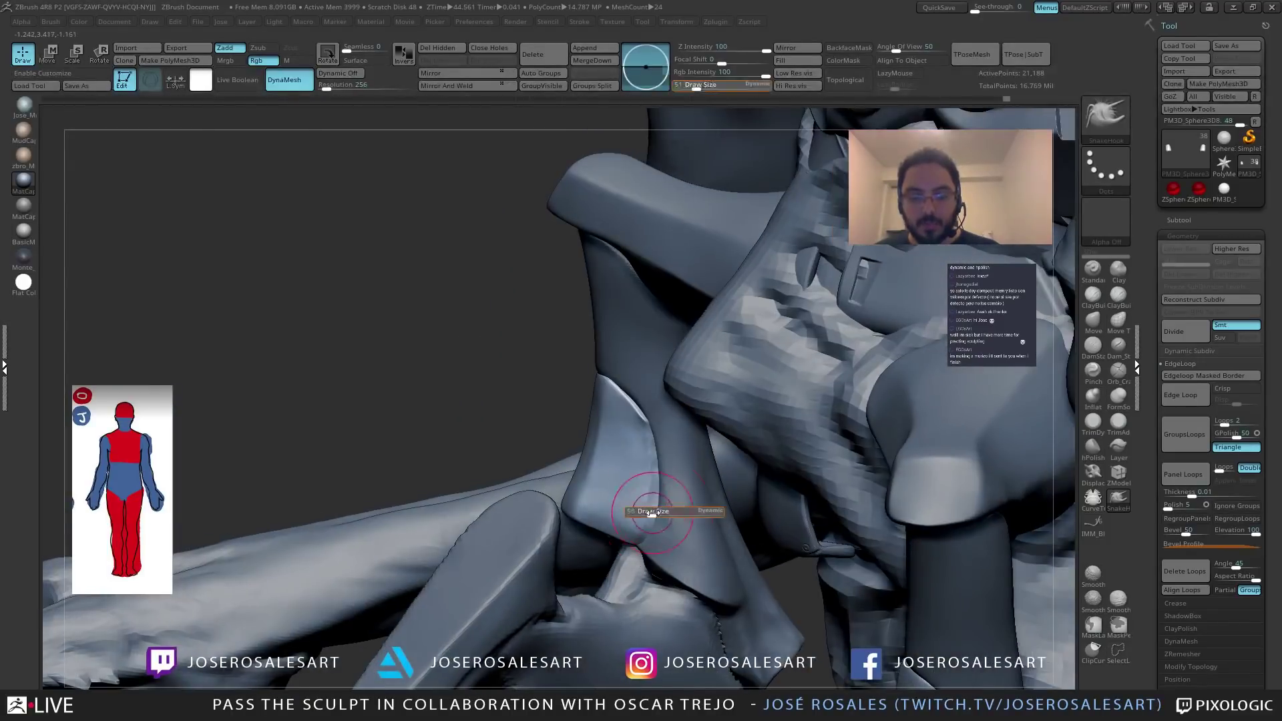
pyautogui.moveTo(646, 413)
pyautogui.keyDown('shift'); pyautogui.mouseDown()
pyautogui.moveTo(638, 441)
pyautogui.moveTo(650, 470)
pyautogui.mouseUp(); pyautogui.keyUp('shift')
# Select the upper leg piece, return to the shell piece and reshape its outer border with SnakeHook.
pyautogui.moveTo(644, 516)
pyautogui.mouseDown(button='right')
pyautogui.moveTo(587, 401)
pyautogui.moveTo(632, 403)
pyautogui.moveTo(582, 426)
pyautogui.moveTo(577, 351)
pyautogui.mouseUp(button='right')
pyautogui.keyDown('alt'); pyautogui.click(575, 341); pyautogui.keyUp('alt')
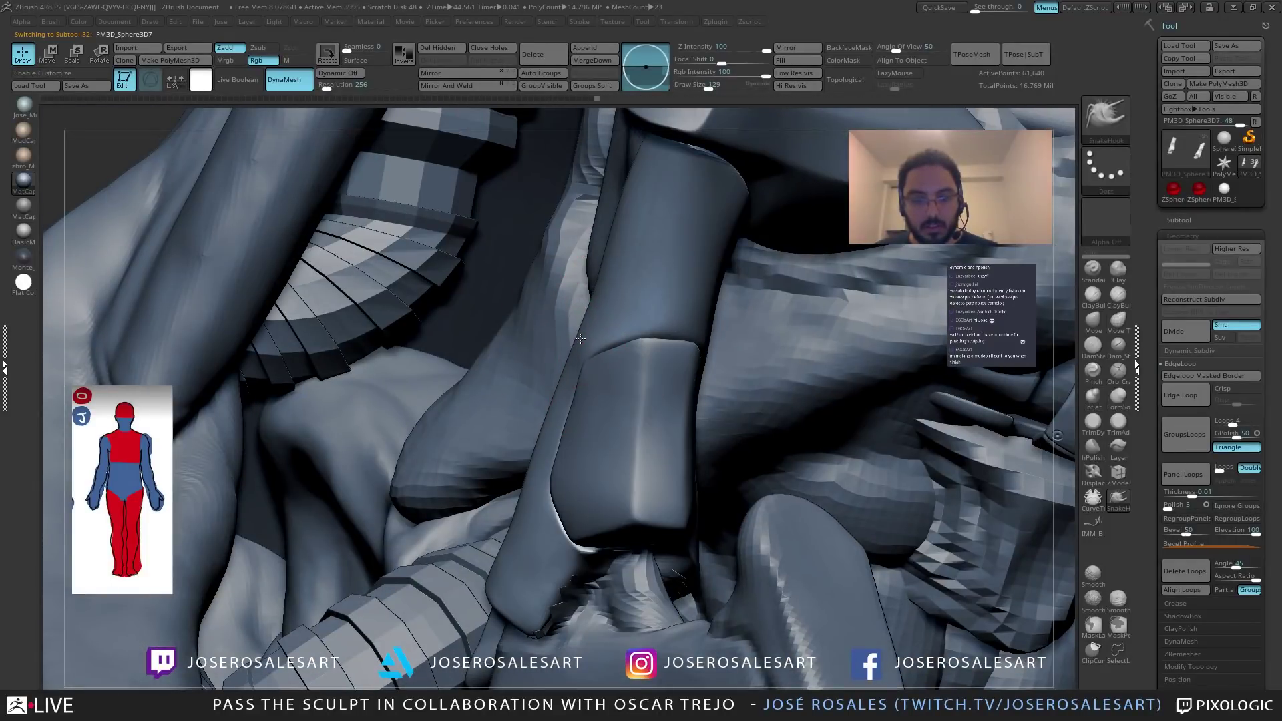
pyautogui.keyDown('alt'); pyautogui.click(578, 373); pyautogui.keyUp('alt')
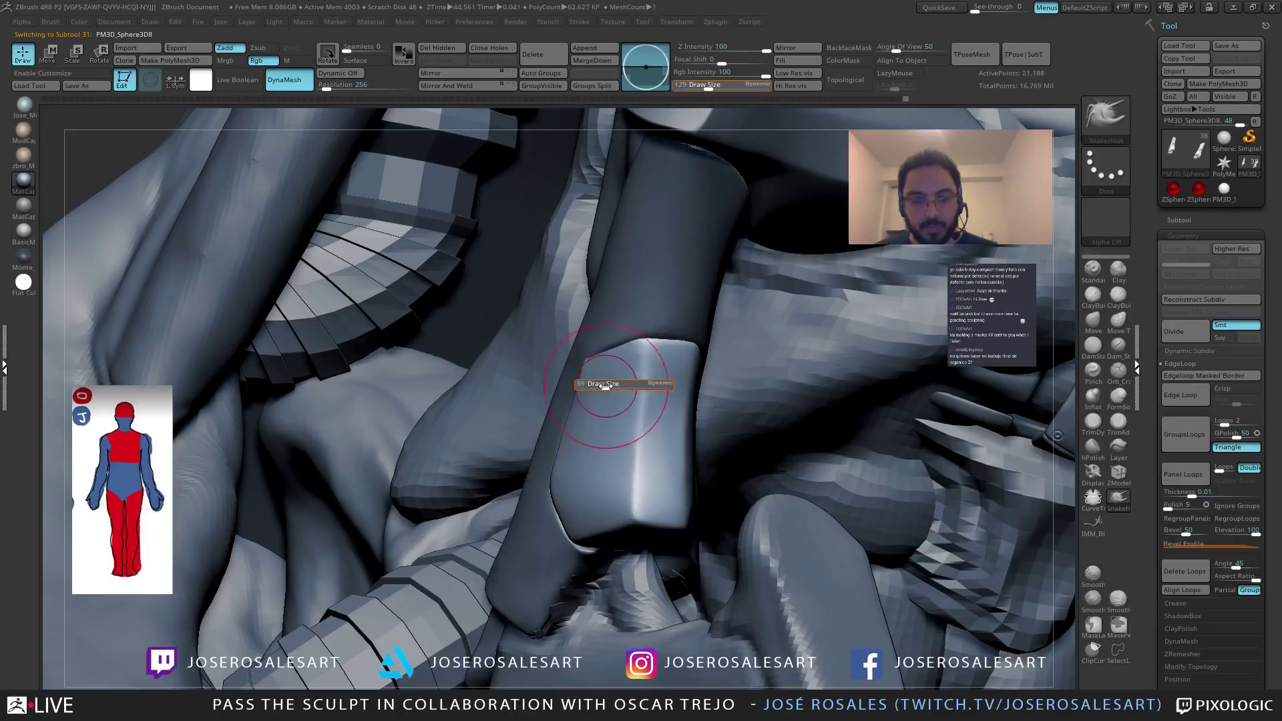
pyautogui.moveTo(571, 413); pyautogui.dragTo(566, 445, button='right')
pyautogui.moveTo(609, 392); pyautogui.dragTo(477, 355, button='right')
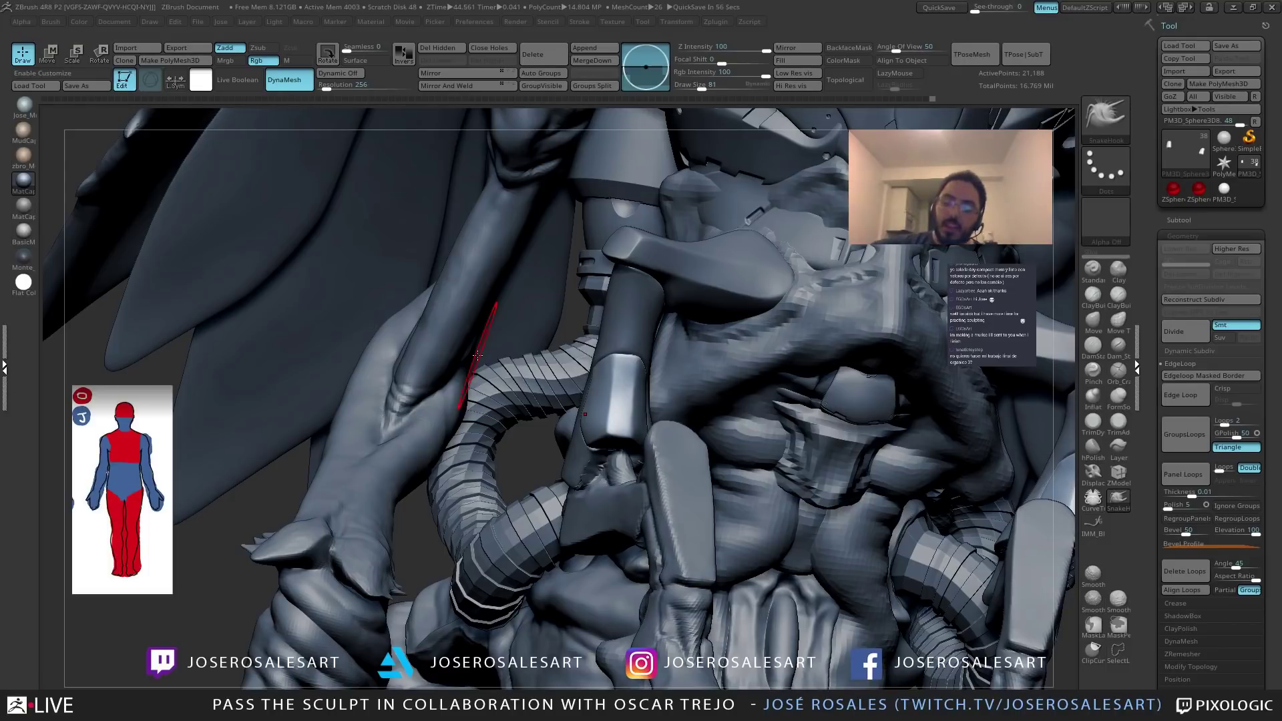
# Fit the shell piece's lower and side edges against the leg with SnakeHook from both sides.
pyautogui.moveTo(543, 363)
pyautogui.mouseDown(button='right')
pyautogui.moveTo(610, 409)
pyautogui.moveTo(598, 341)
pyautogui.mouseUp(button='right')
pyautogui.press('[')
pyautogui.moveTo(568, 427)
pyautogui.mouseDown(button='right')
pyautogui.moveTo(623, 478)
pyautogui.moveTo(610, 449)
pyautogui.moveTo(591, 468)
pyautogui.moveTo(604, 458)
pyautogui.mouseUp(button='right')
pyautogui.press(']')
pyautogui.press(']')
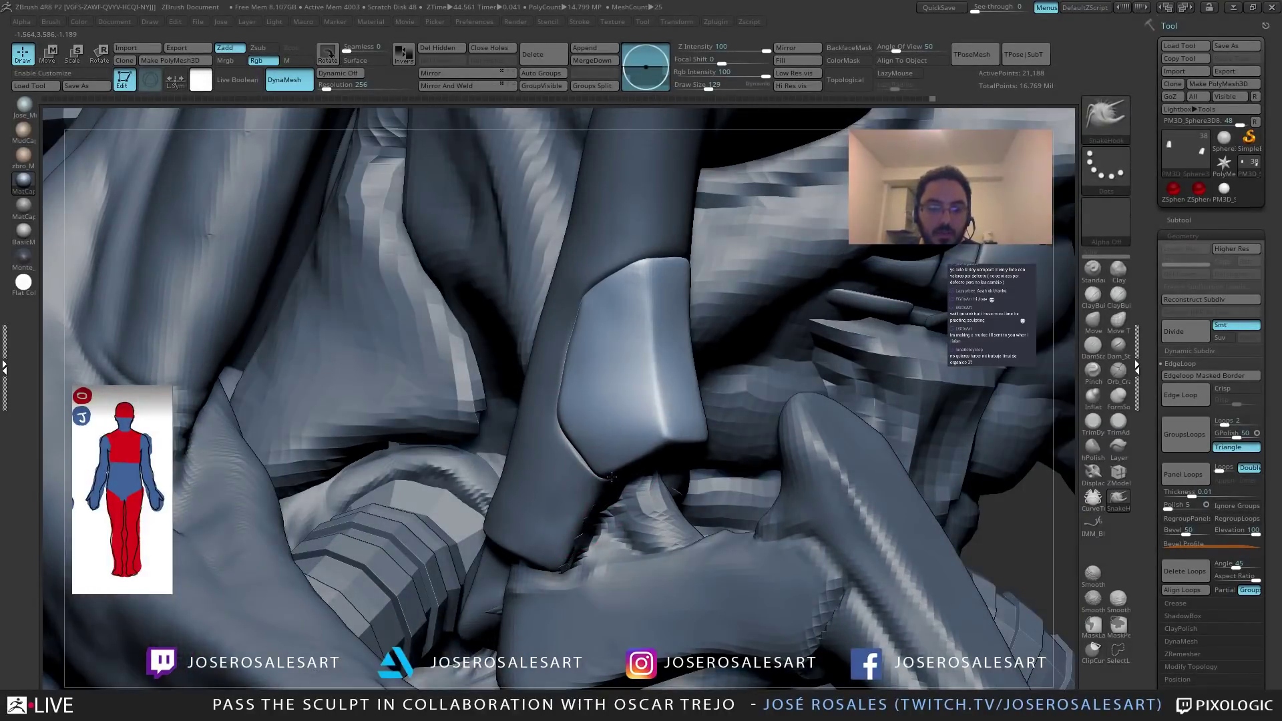
pyautogui.moveTo(572, 400)
pyautogui.mouseDown(button='right')
pyautogui.moveTo(560, 419)
pyautogui.moveTo(758, 355)
pyautogui.moveTo(595, 466)
pyautogui.mouseUp(button='right')
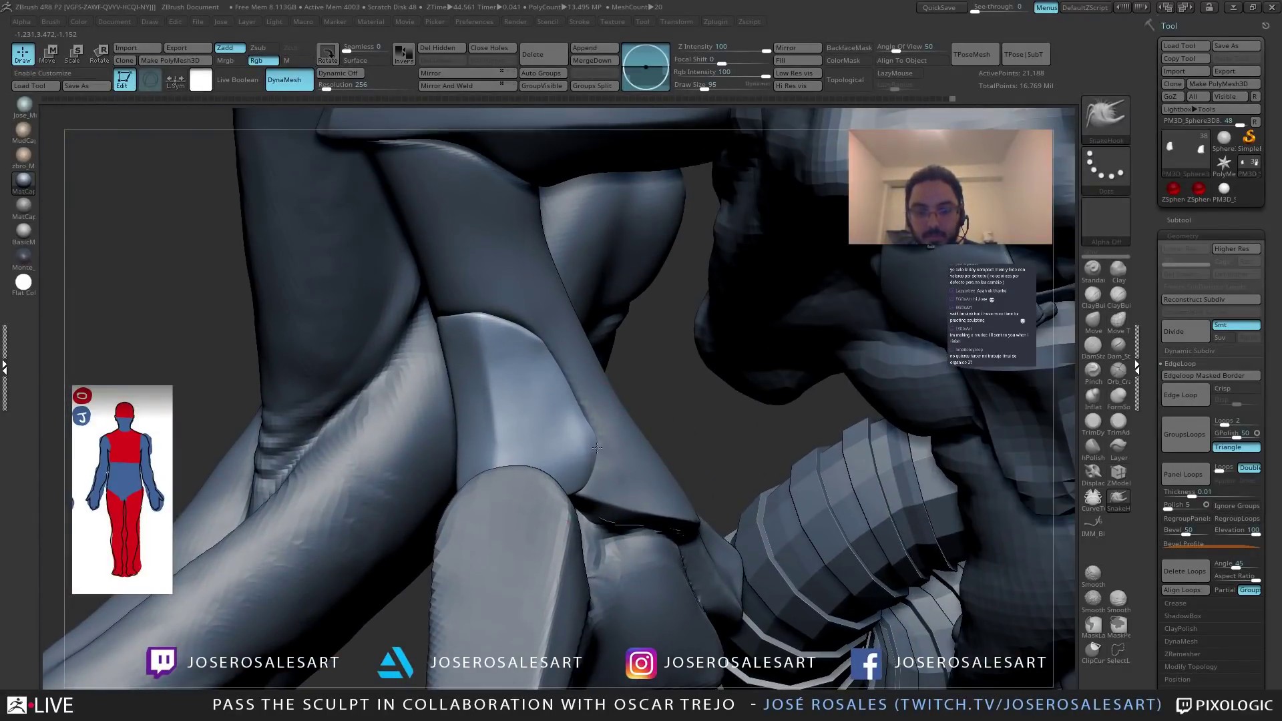
pyautogui.moveTo(575, 416)
pyautogui.mouseDown(button='right')
pyautogui.moveTo(596, 373)
pyautogui.moveTo(600, 410)
pyautogui.moveTo(638, 418)
pyautogui.mouseUp(button='right')
# Examine the shell pieces alone and on the full creature from the front, side and close up.
pyautogui.hotkey('shift', 's')
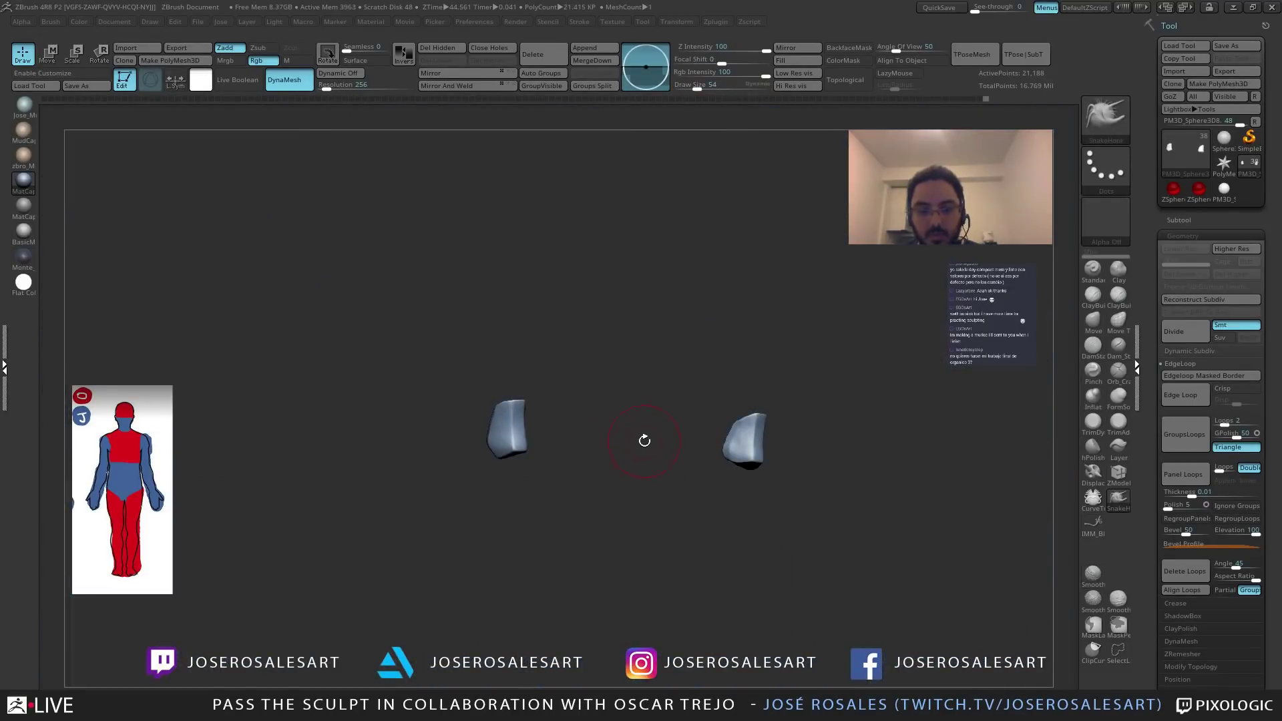
pyautogui.hotkey('shift', 's')
pyautogui.moveTo(654, 343); pyautogui.dragTo(615, 358, button='right')
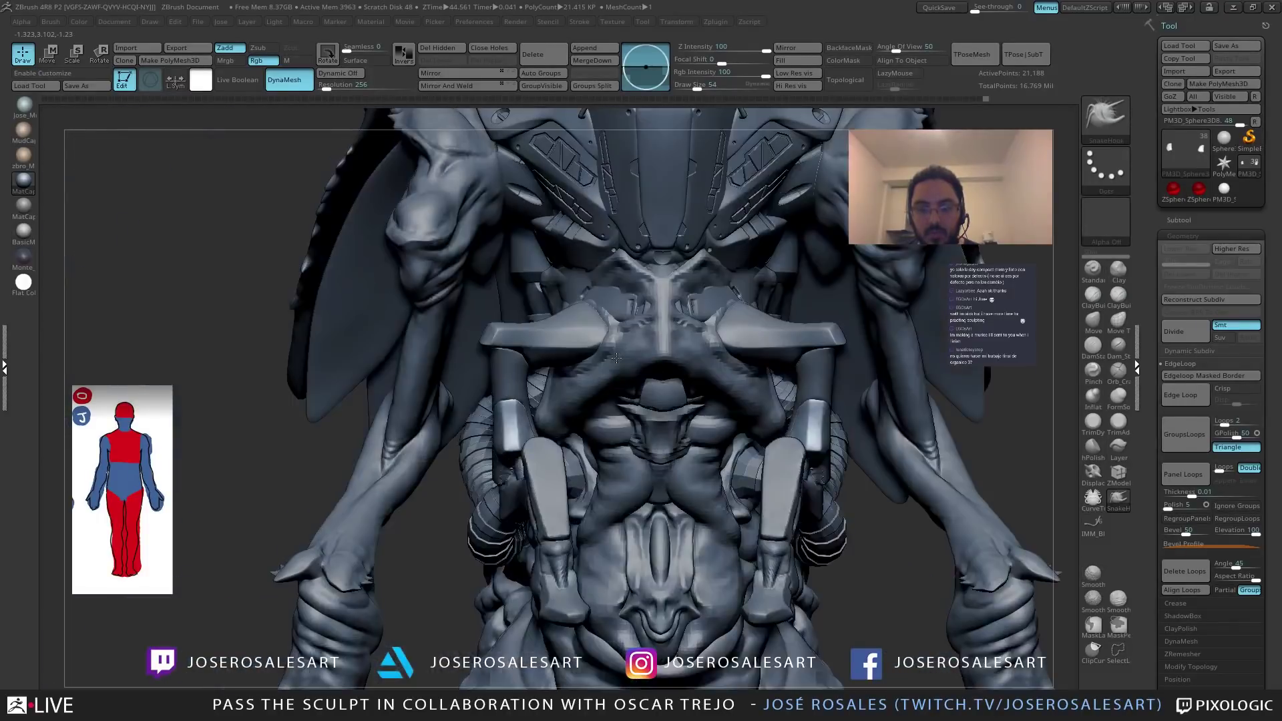
pyautogui.keyDown('alt'); pyautogui.moveTo(507, 418); pyautogui.dragTo(396, 443, button='right'); pyautogui.keyUp('alt')
pyautogui.press('s')
pyautogui.click(637, 439)
pyautogui.moveTo(637, 437)
pyautogui.keyDown('alt'); pyautogui.mouseDown(button='right')
pyautogui.moveTo(534, 422)
pyautogui.moveTo(586, 413)
pyautogui.moveTo(636, 434)
pyautogui.moveTo(533, 516)
pyautogui.moveTo(529, 495)
pyautogui.mouseUp(button='right'); pyautogui.keyUp('alt')
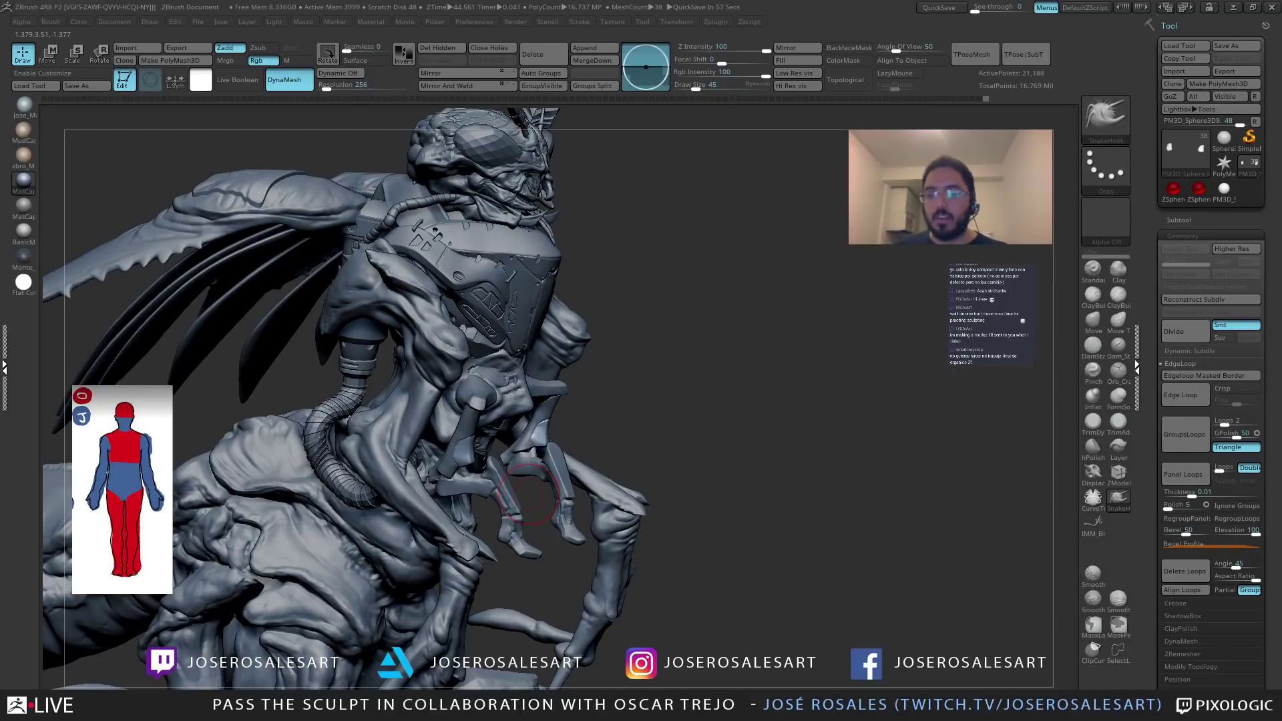
pyautogui.moveTo(664, 440); pyautogui.dragTo(680, 416, button='right')
pyautogui.keyDown('alt'); pyautogui.moveTo(587, 357); pyautogui.dragTo(334, 464, button='right'); pyautogui.keyUp('alt')
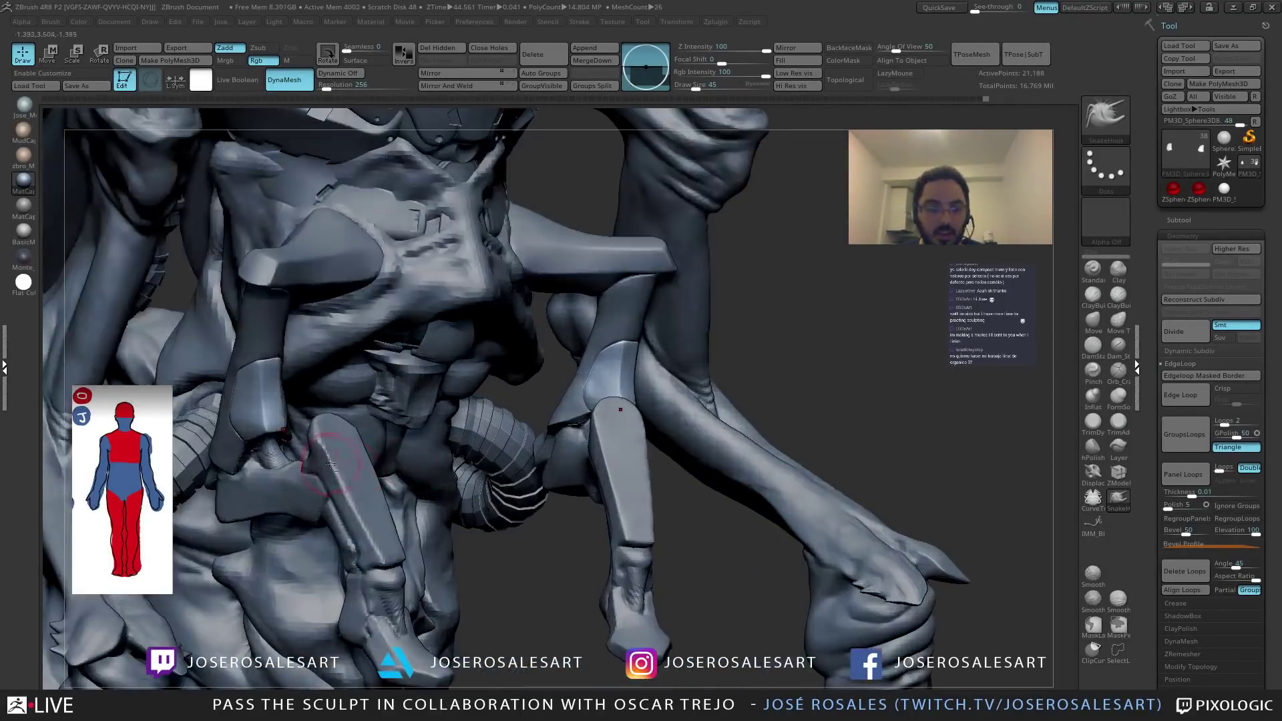
# Select the small connector piece at the knee and switch the creature to the grey-green material for a full front view.
pyautogui.keyDown('alt'); pyautogui.click(331, 469); pyautogui.keyUp('alt')
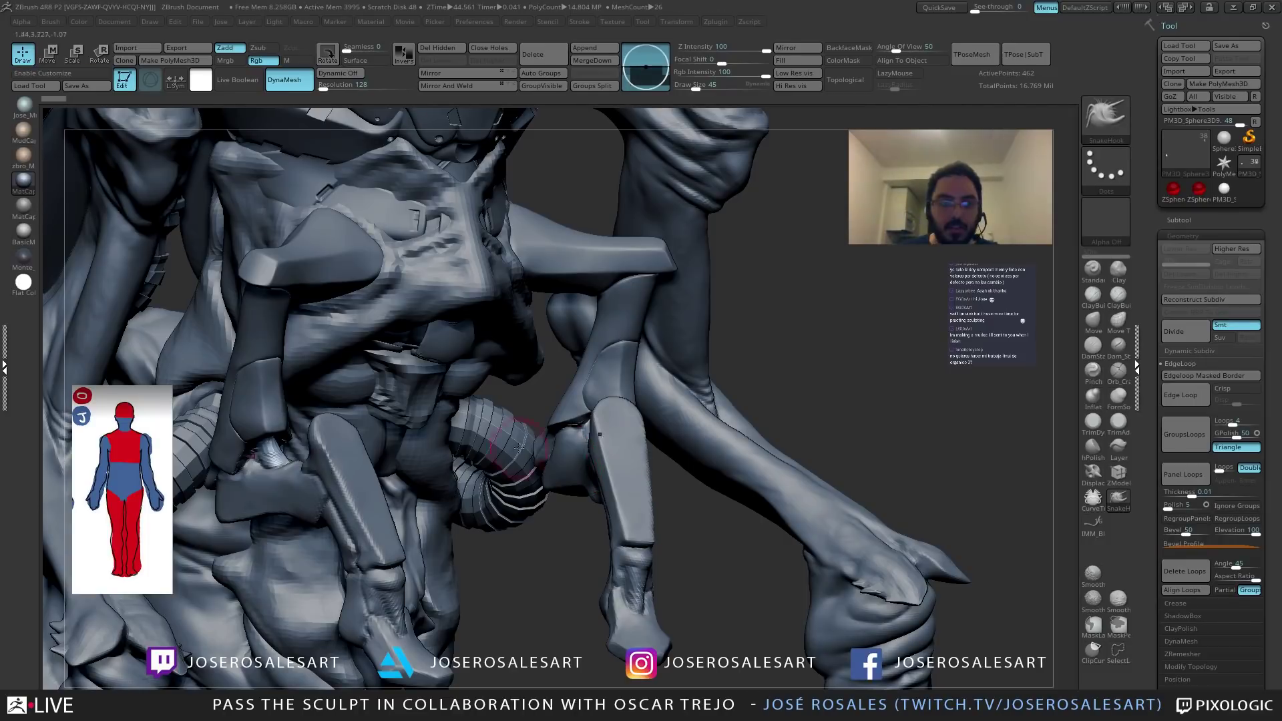
pyautogui.click(23, 105)
pyautogui.moveTo(300, 215)
pyautogui.keyDown('ctrl'); pyautogui.mouseDown(button='right')
pyautogui.moveTo(480, 247)
pyautogui.moveTo(358, 276)
pyautogui.moveTo(492, 314)
pyautogui.moveTo(482, 207)
pyautogui.mouseUp(button='right'); pyautogui.keyUp('ctrl')
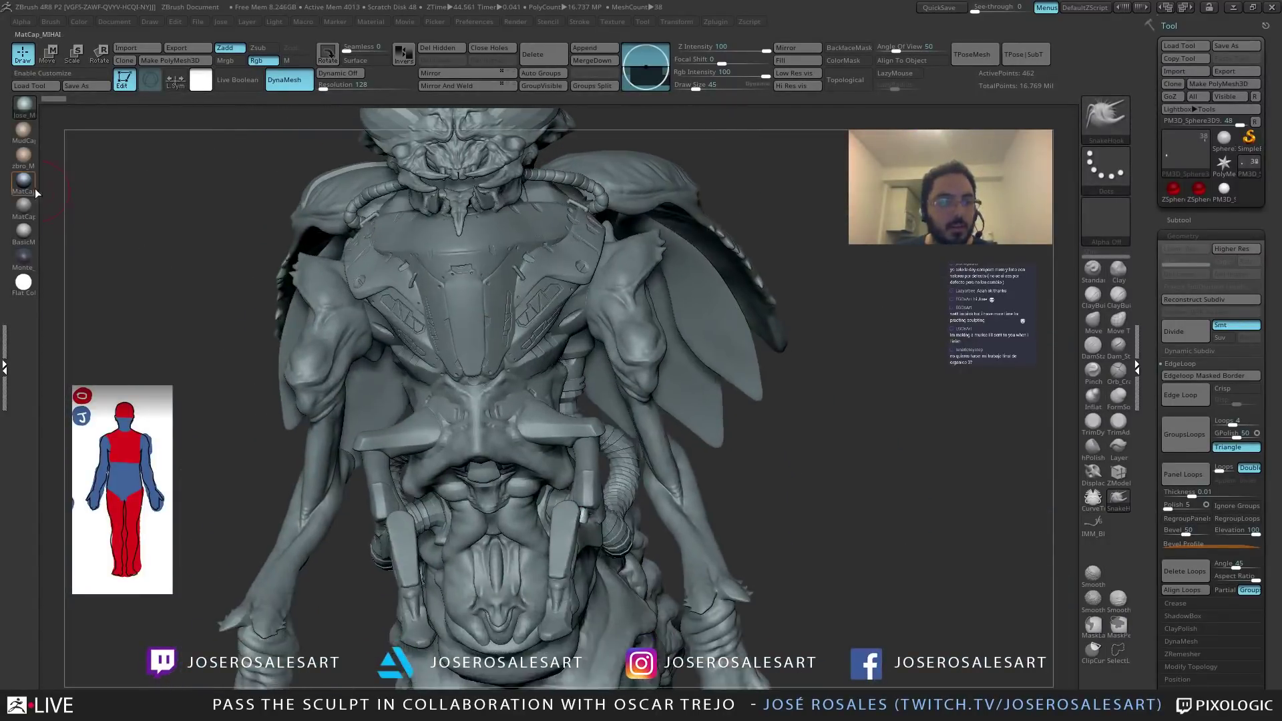
# Switch the creature to the blue-grey MatCap material and view its front legs.
pyautogui.click(24, 182)
pyautogui.moveTo(413, 381)
pyautogui.keyDown('ctrl'); pyautogui.mouseDown(button='right')
pyautogui.moveTo(374, 337)
pyautogui.moveTo(431, 354)
pyautogui.moveTo(615, 265)
pyautogui.mouseUp(button='right'); pyautogui.keyUp('ctrl')
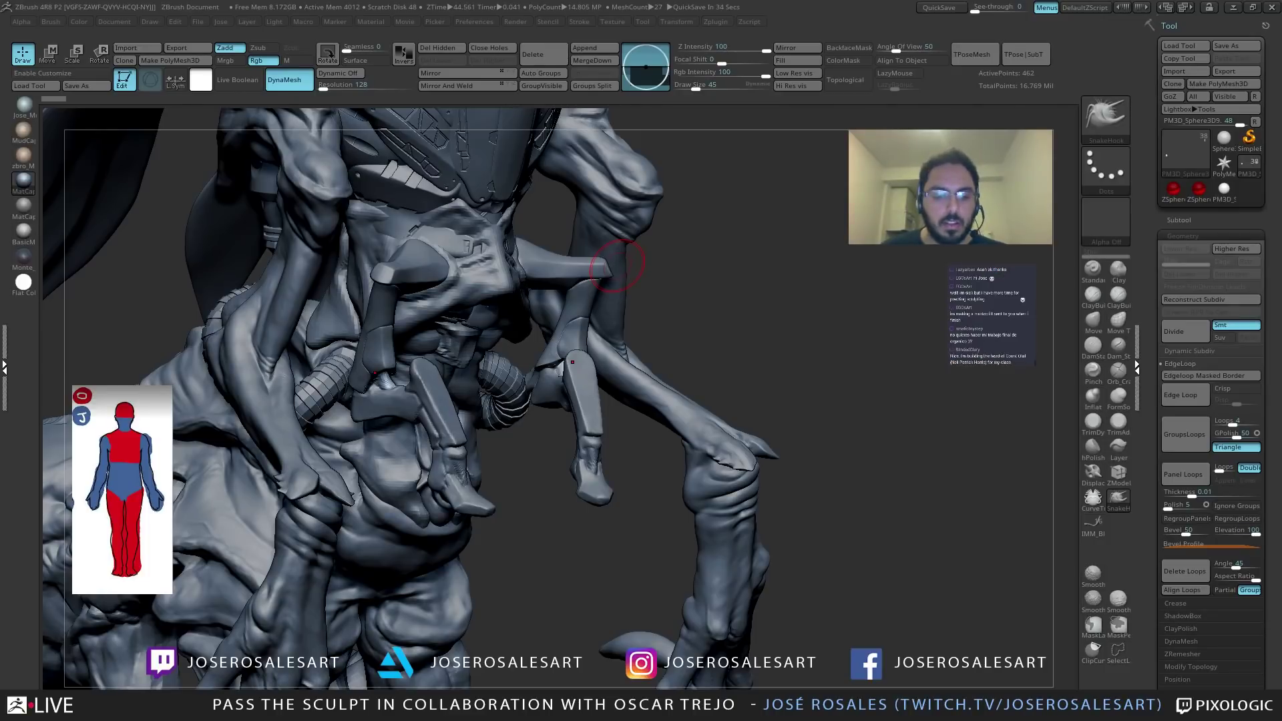
pyautogui.moveTo(665, 375); pyautogui.dragTo(624, 366)
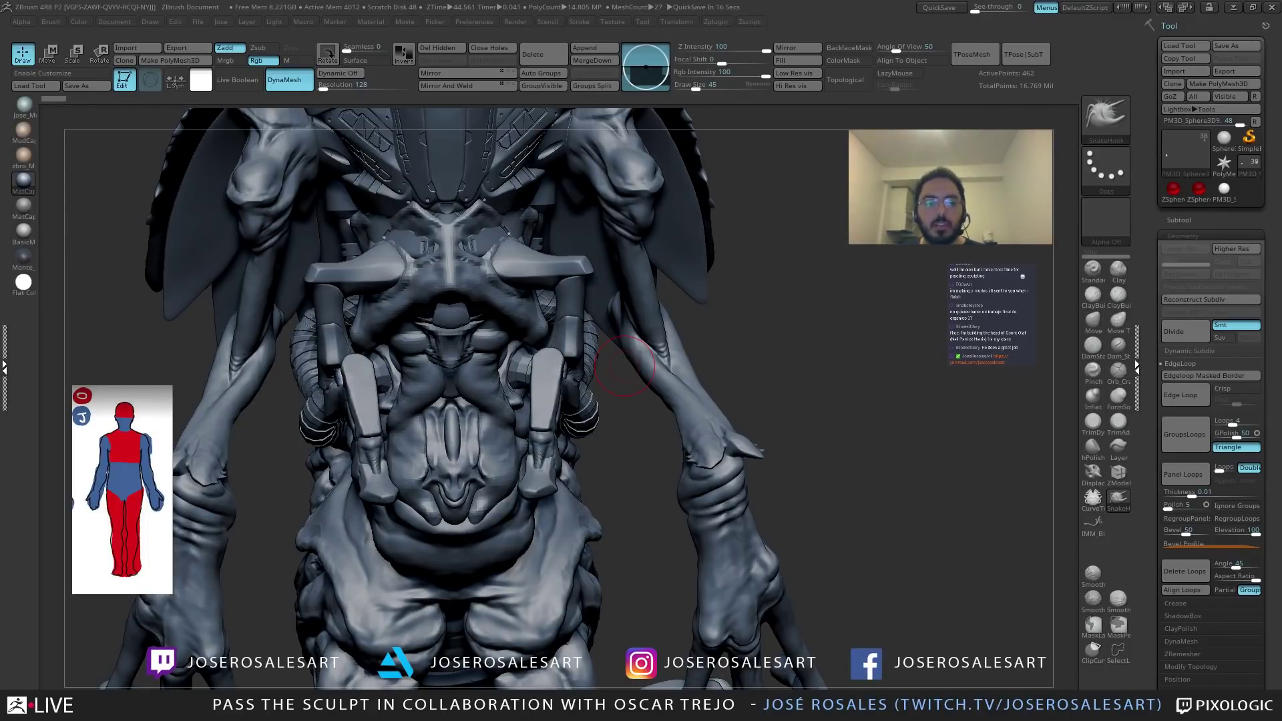
# Reduce the brush size, isolate the small knee connector and apply GroupsLoops to it with 2 loops.
pyautogui.moveTo(587, 409); pyautogui.dragTo(462, 442, button='right')
pyautogui.press('s')
pyautogui.click(510, 429)
pyautogui.moveTo(557, 387); pyautogui.dragTo(641, 343, button='right')
pyautogui.hotkey('shift', 's')
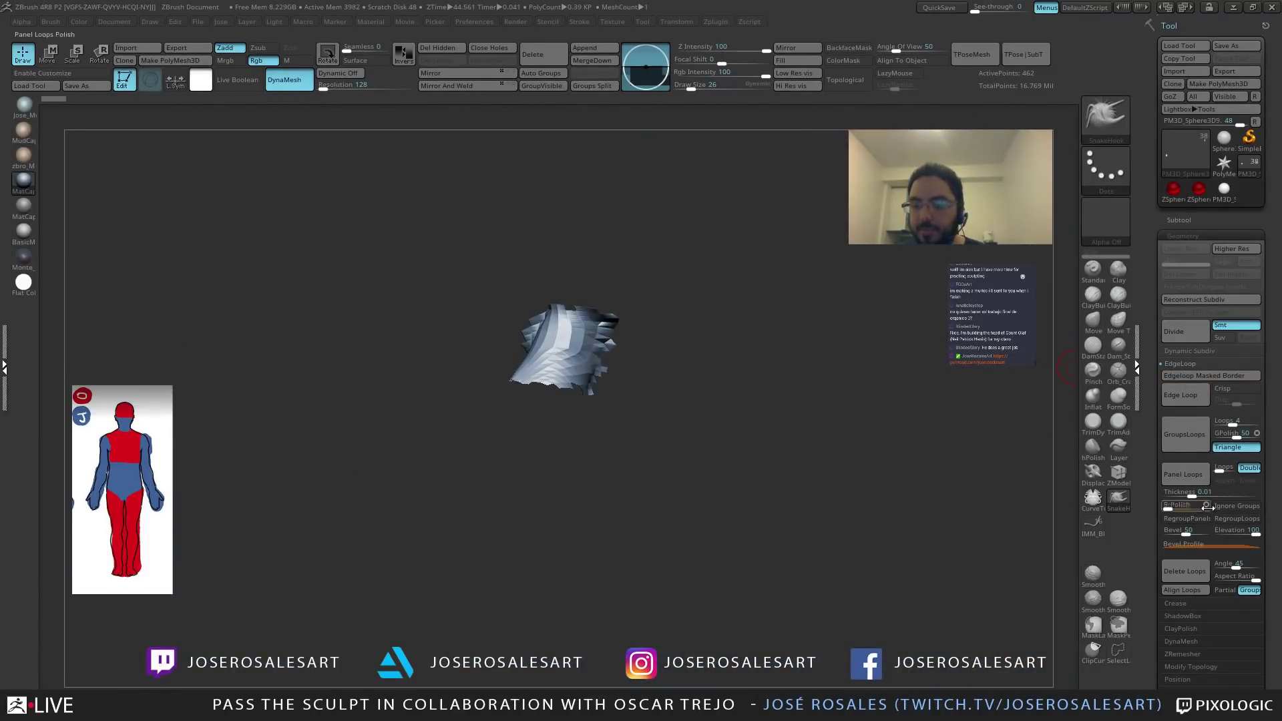
pyautogui.moveTo(1232, 424); pyautogui.dragTo(1225, 423)
pyautogui.click(1184, 435)
# Mask part of the isolated connector and adjust its shape with the Move gizmo from several angles.
pyautogui.moveTo(830, 467)
pyautogui.mouseDown(button='right')
pyautogui.moveTo(573, 421)
pyautogui.moveTo(64, 672)
pyautogui.moveTo(467, 347)
pyautogui.mouseUp(button='right')
pyautogui.press('w')
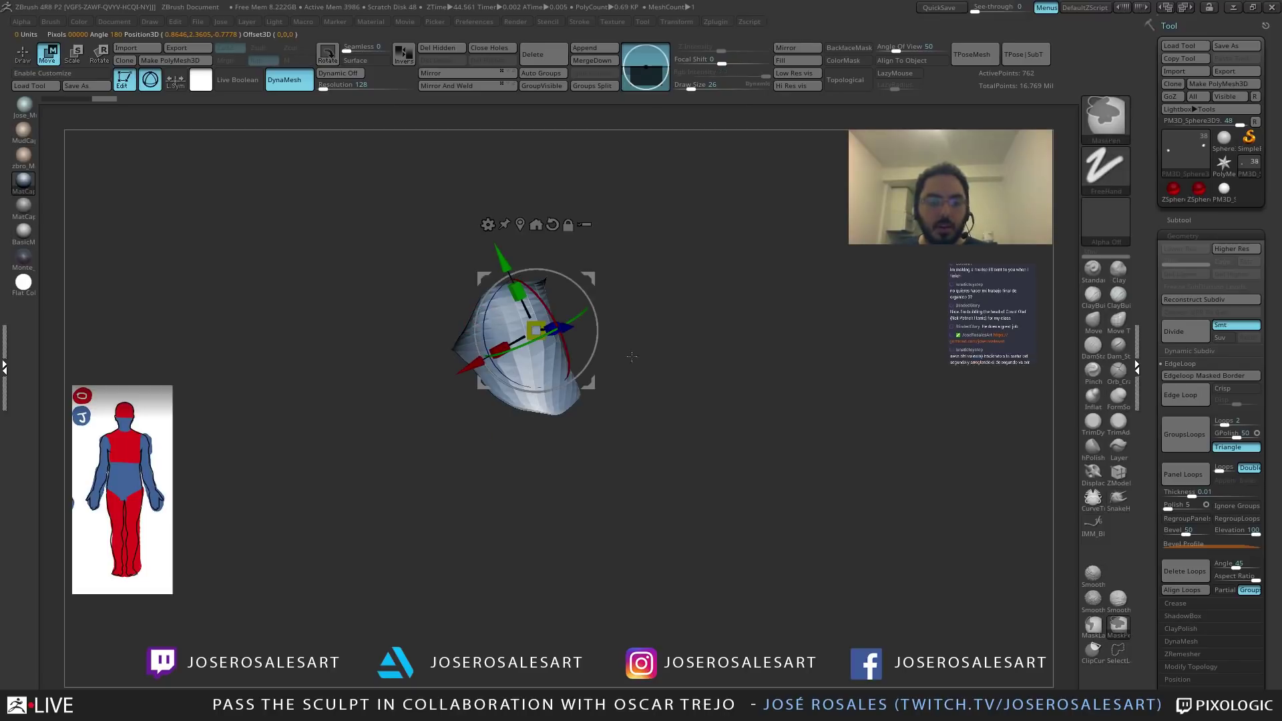
pyautogui.moveTo(596, 348)
pyautogui.mouseDown(button='right')
pyautogui.moveTo(580, 340)
pyautogui.moveTo(609, 320)
pyautogui.mouseUp(button='right')
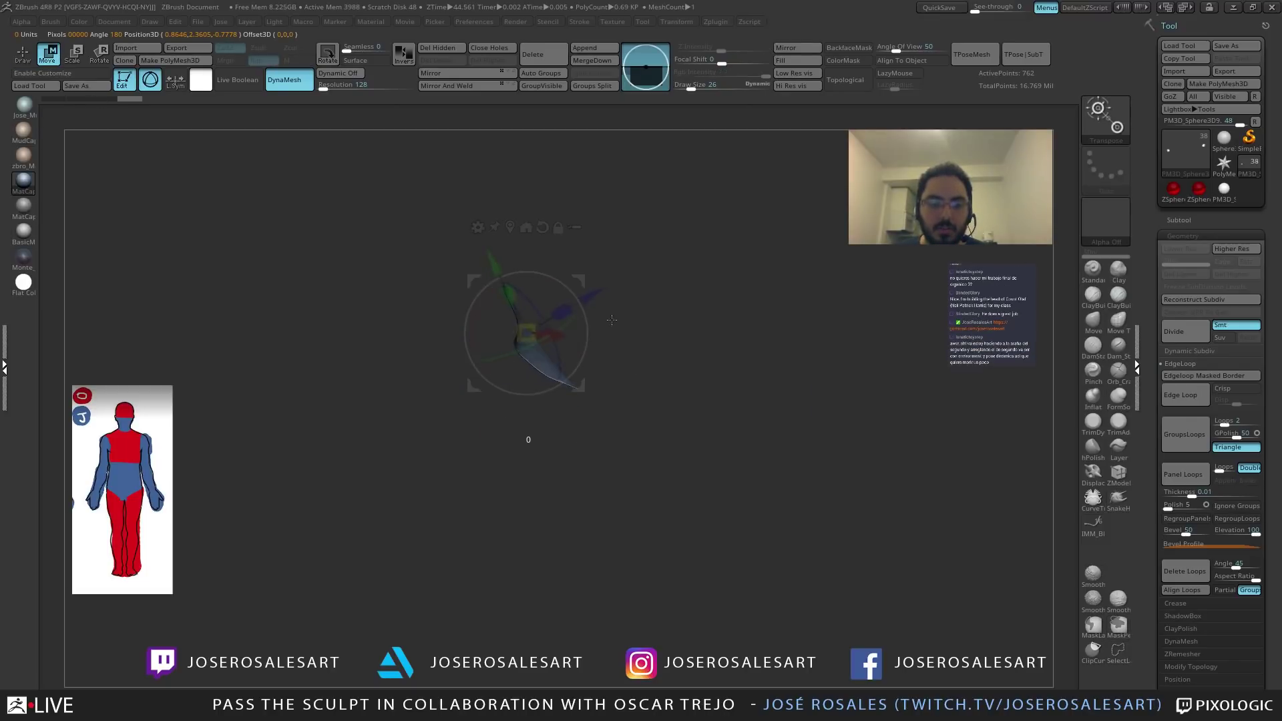
pyautogui.moveTo(580, 280); pyautogui.dragTo(546, 303)
pyautogui.keyDown('ctrl'); pyautogui.moveTo(637, 272); pyautogui.dragTo(644, 289); pyautogui.keyUp('ctrl')
pyautogui.moveTo(646, 301)
pyautogui.mouseDown(button='right')
pyautogui.moveTo(697, 358)
pyautogui.moveTo(678, 380)
pyautogui.moveTo(695, 365)
pyautogui.mouseUp(button='right')
pyautogui.keyDown('ctrl'); pyautogui.click(695, 366); pyautogui.keyUp('ctrl')
pyautogui.hotkey('ctrl', 'z')
pyautogui.moveTo(494, 351); pyautogui.dragTo(422, 394)
pyautogui.moveTo(431, 408); pyautogui.dragTo(515, 432, button='right')
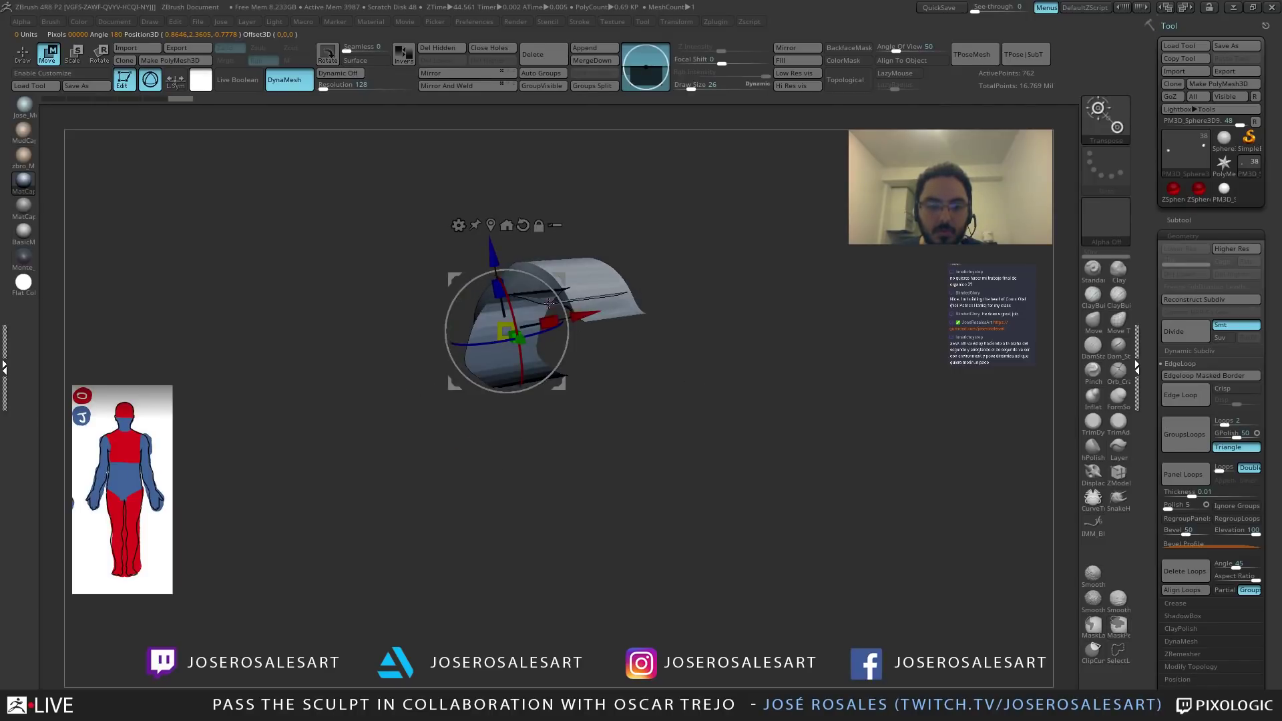
pyautogui.moveTo(562, 278); pyautogui.dragTo(509, 311)
pyautogui.moveTo(461, 356); pyautogui.dragTo(425, 477)
pyautogui.moveTo(508, 308)
pyautogui.mouseDown()
pyautogui.moveTo(487, 338)
pyautogui.moveTo(409, 353)
pyautogui.moveTo(425, 349)
pyautogui.moveTo(434, 374)
pyautogui.moveTo(467, 300)
pyautogui.moveTo(453, 281)
pyautogui.moveTo(481, 367)
pyautogui.moveTo(460, 358)
pyautogui.moveTo(518, 292)
pyautogui.mouseUp()
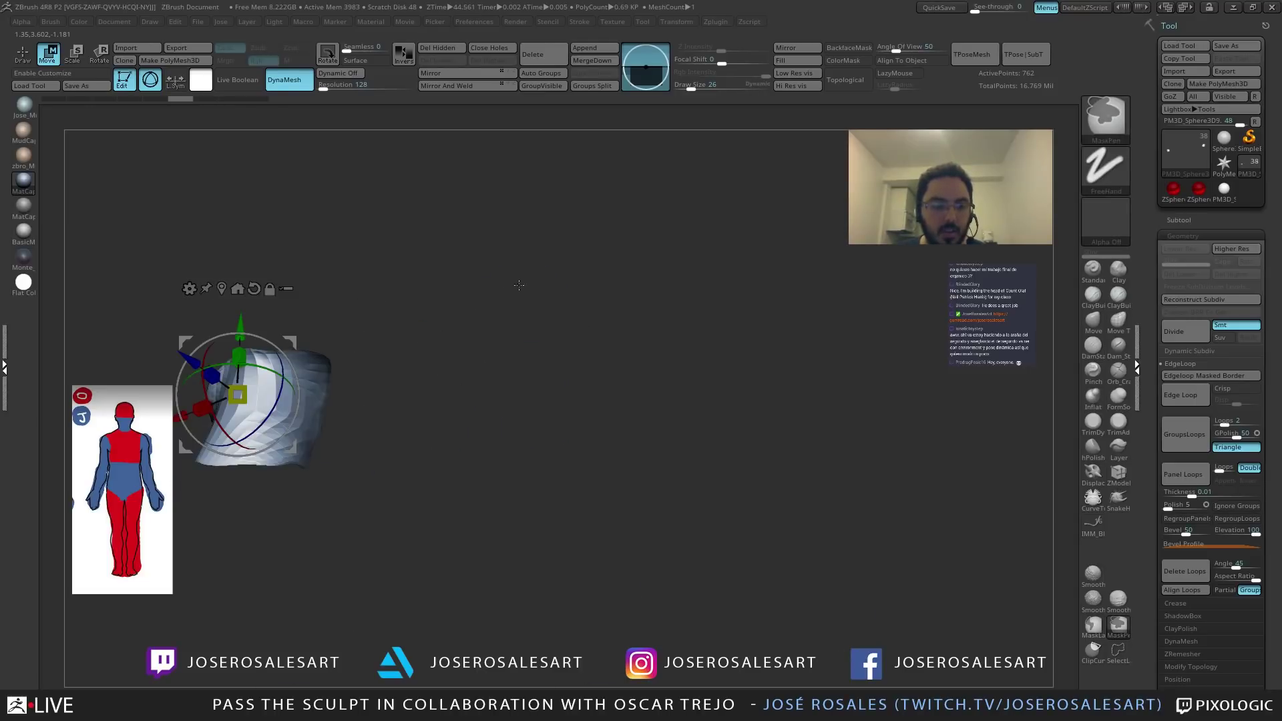
# Return to Draw mode and remesh the connector with DynaMesh at resolution 256.
pyautogui.press('q')
pyautogui.moveTo(443, 381); pyautogui.dragTo(535, 409)
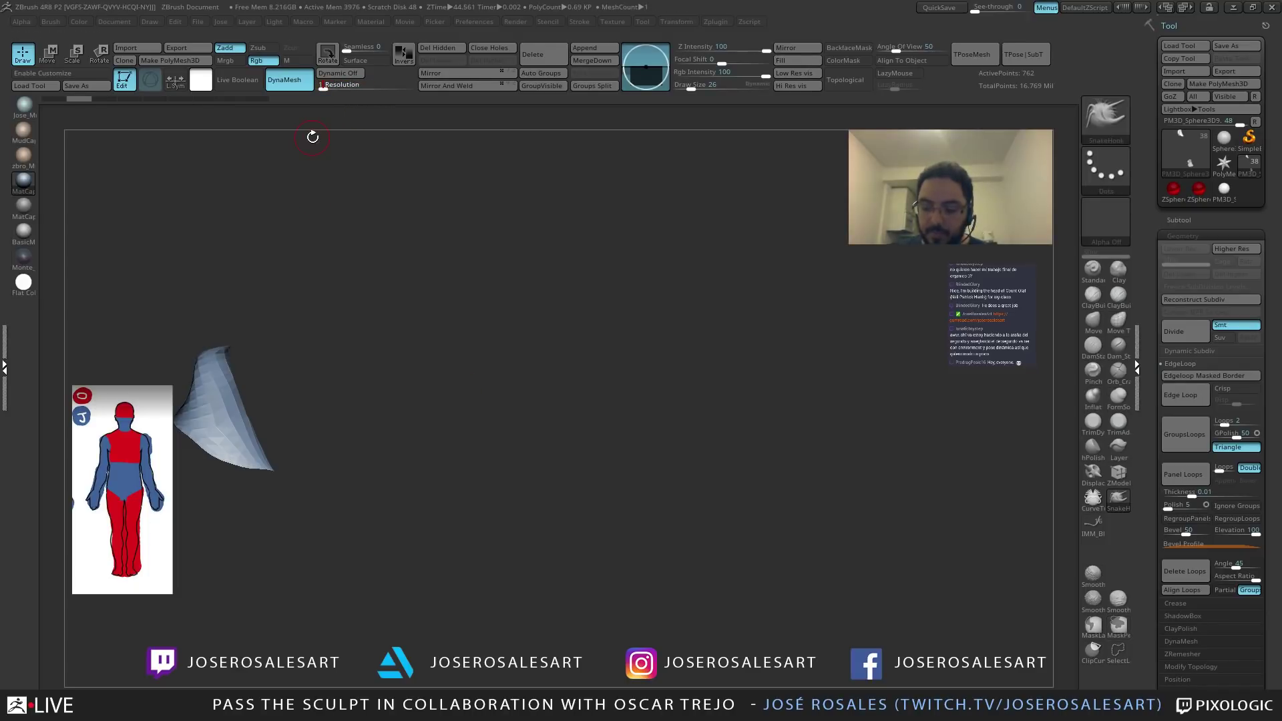
pyautogui.write('6')
pyautogui.press('Return')
pyautogui.keyDown('ctrl'); pyautogui.moveTo(423, 268); pyautogui.dragTo(443, 256); pyautogui.keyUp('ctrl')
# Thicken the thin connector piece with the Inflate brush.
pyautogui.moveTo(296, 372)
pyautogui.mouseDown()
pyautogui.moveTo(255, 437)
pyautogui.moveTo(340, 349)
pyautogui.moveTo(354, 359)
pyautogui.moveTo(314, 294)
pyautogui.mouseUp()
pyautogui.press('b')
pyautogui.press('i')
pyautogui.press('n')
pyautogui.moveTo(295, 398)
pyautogui.mouseDown()
pyautogui.moveTo(254, 414)
pyautogui.moveTo(212, 478)
pyautogui.moveTo(260, 431)
pyautogui.moveTo(288, 375)
pyautogui.moveTo(390, 331)
pyautogui.moveTo(329, 343)
pyautogui.mouseUp()
pyautogui.press('ctrl')
pyautogui.hotkey('alt', 's')
# Pull the connector into the gap beneath the knee shell using an enlarged SnakeHook brush.
pyautogui.moveTo(309, 442); pyautogui.dragTo(225, 335)
pyautogui.press('b')
pyautogui.press('s')
pyautogui.press('h')
pyautogui.press(']')
pyautogui.moveTo(310, 340)
pyautogui.mouseDown()
pyautogui.moveTo(314, 514)
pyautogui.moveTo(322, 492)
pyautogui.moveTo(260, 541)
pyautogui.moveTo(191, 473)
pyautogui.mouseUp()
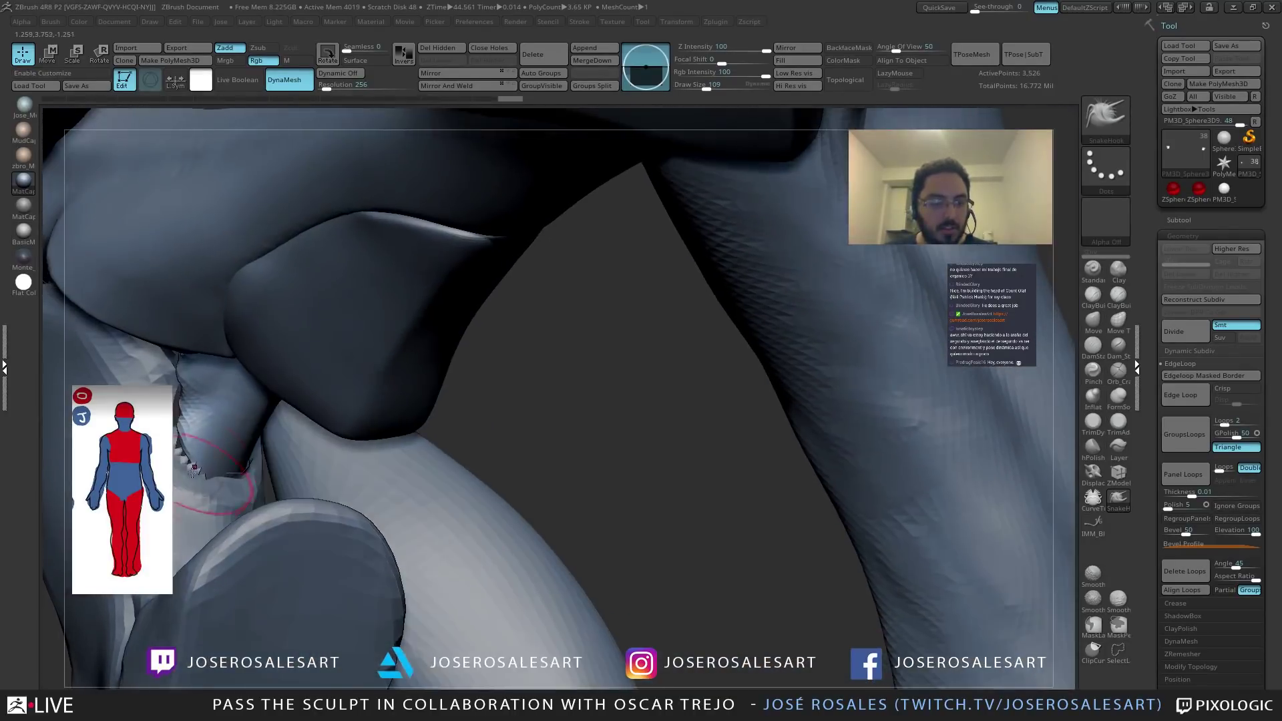
pyautogui.moveTo(178, 419)
pyautogui.mouseDown()
pyautogui.moveTo(154, 320)
pyautogui.moveTo(247, 337)
pyautogui.moveTo(294, 306)
pyautogui.mouseUp()
pyautogui.press('1')
pyautogui.moveTo(300, 377)
pyautogui.mouseDown()
pyautogui.moveTo(207, 460)
pyautogui.moveTo(322, 400)
pyautogui.moveTo(212, 494)
pyautogui.mouseUp()
# Show the surrounding leg parts and refine the connector's exposed end, switching from ClayBuildup to Pinch.
pyautogui.hotkey('shift', 'alt', 's')
pyautogui.moveTo(349, 415)
pyautogui.mouseDown(button='right')
pyautogui.moveTo(311, 374)
pyautogui.moveTo(300, 387)
pyautogui.moveTo(401, 287)
pyautogui.moveTo(336, 438)
pyautogui.moveTo(321, 414)
pyautogui.moveTo(334, 437)
pyautogui.mouseUp(button='right')
pyautogui.press('s')
pyautogui.moveTo(332, 437); pyautogui.dragTo(318, 435)
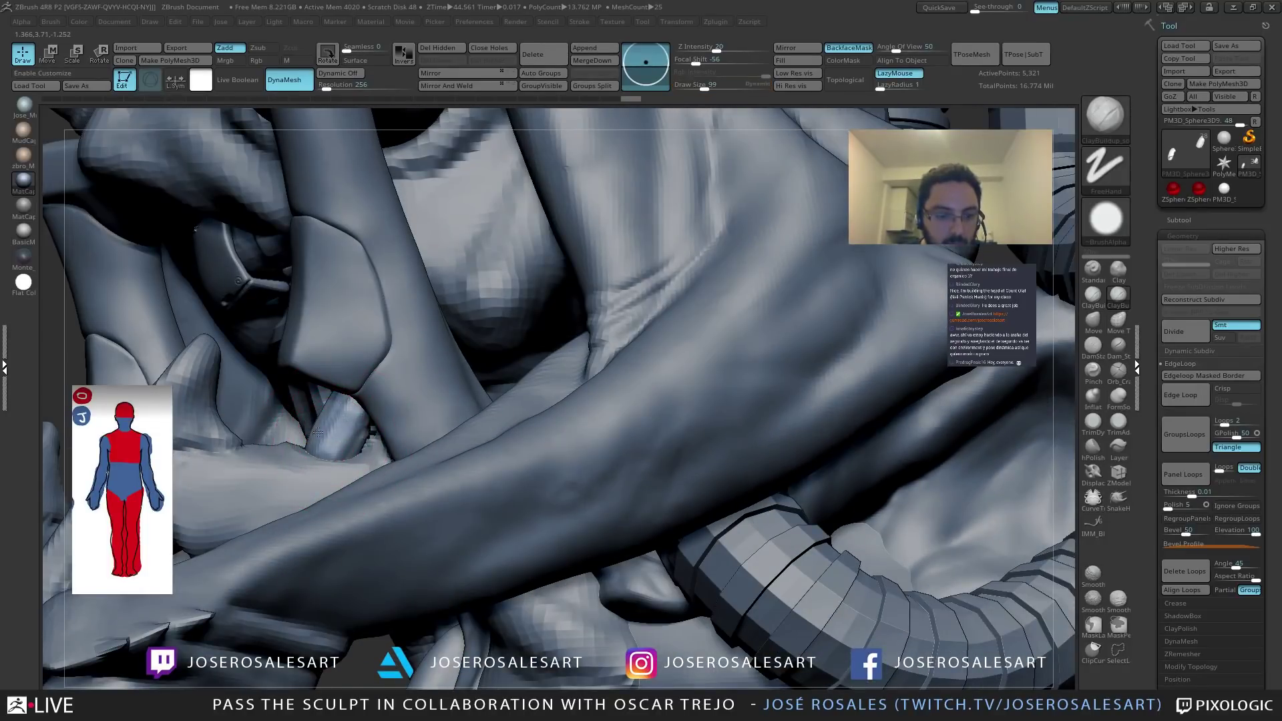
pyautogui.press('b')
pyautogui.press('p')
pyautogui.press('i')
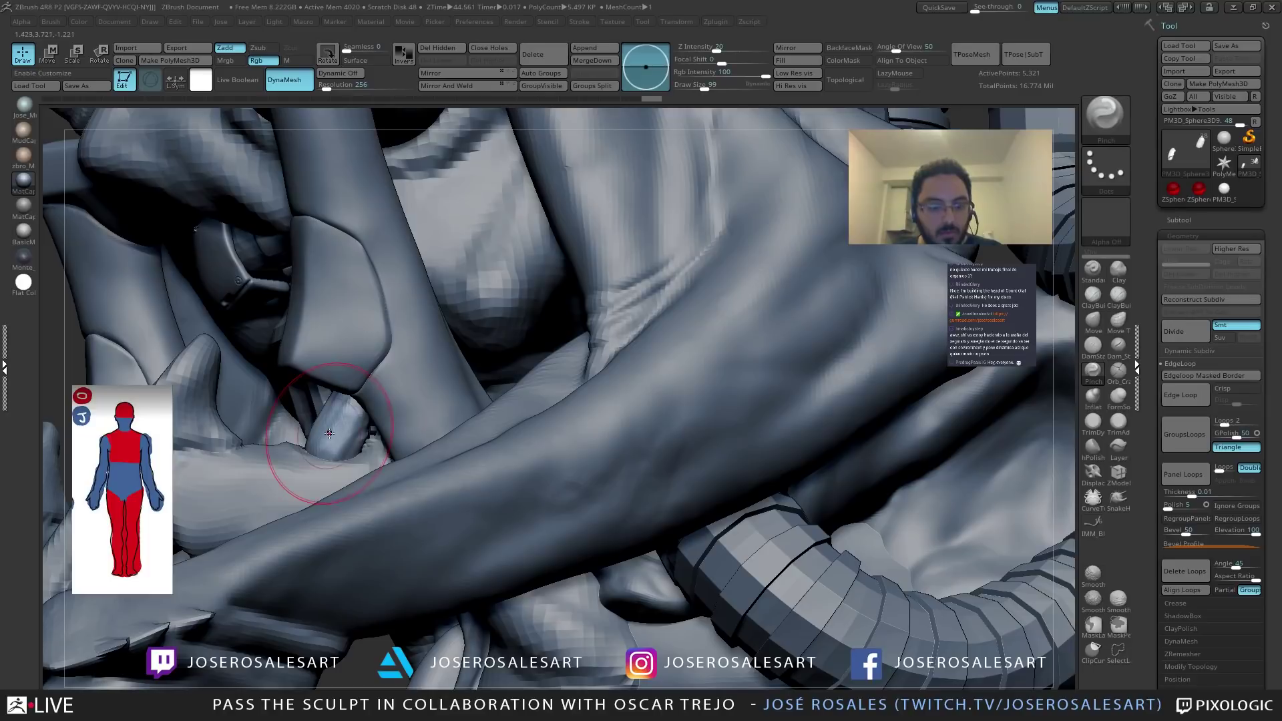
pyautogui.press('ctrl')
# Reshape the connector's exposed end with SnakeHook and smooth its surface at the knee joint.
pyautogui.press('b')
pyautogui.press('s')
pyautogui.press('h')
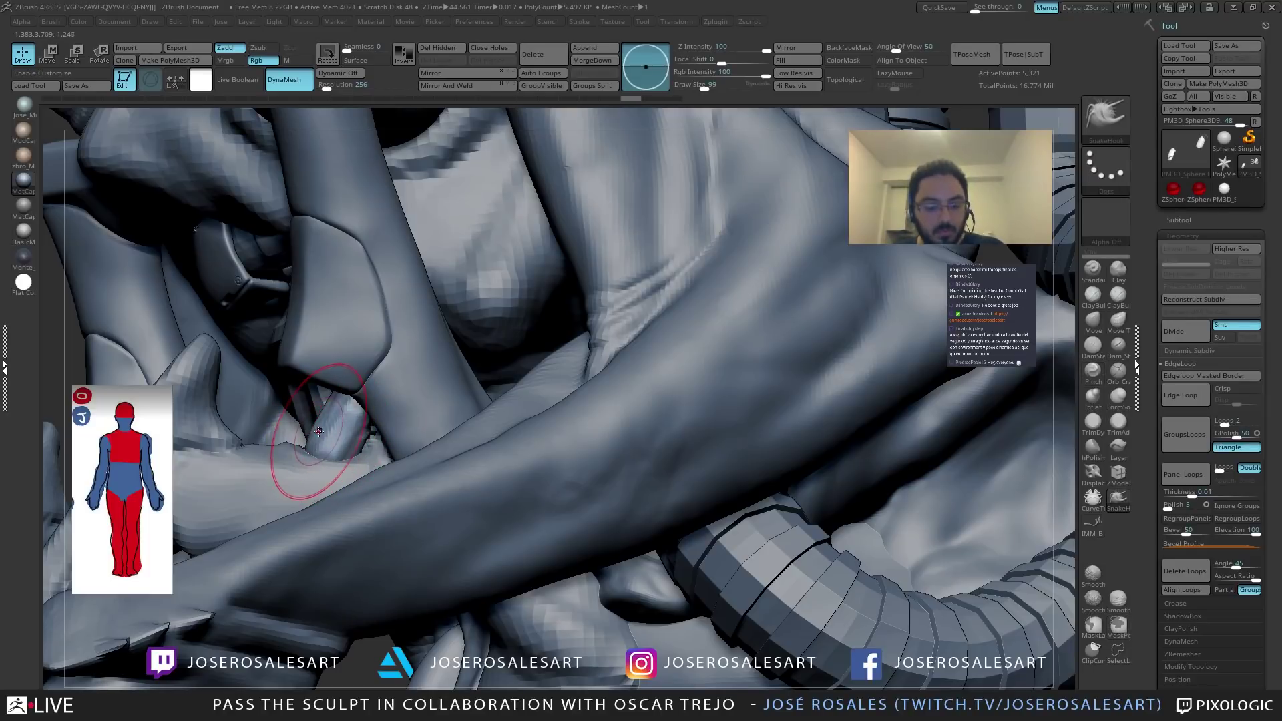
pyautogui.moveTo(318, 432); pyautogui.dragTo(344, 444)
pyautogui.moveTo(344, 444); pyautogui.dragTo(400, 458, button='right')
pyautogui.keyDown('shift'); pyautogui.moveTo(328, 437); pyautogui.dragTo(315, 442); pyautogui.keyUp('shift')
pyautogui.moveTo(315, 441)
pyautogui.mouseDown(button='right')
pyautogui.moveTo(384, 469)
pyautogui.moveTo(408, 460)
pyautogui.mouseUp(button='right')
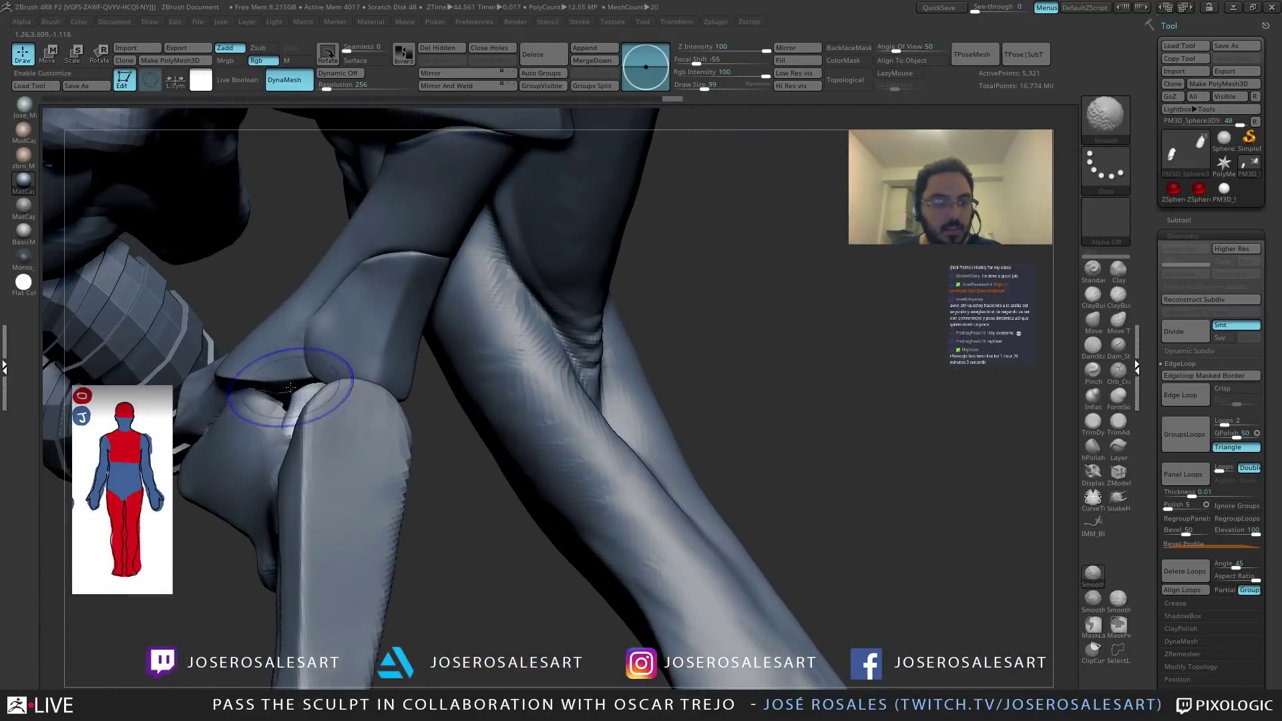
pyautogui.moveTo(286, 384); pyautogui.dragTo(314, 415, button='right')
pyautogui.keyDown('shift'); pyautogui.moveTo(315, 415); pyautogui.dragTo(334, 425); pyautogui.keyUp('shift')
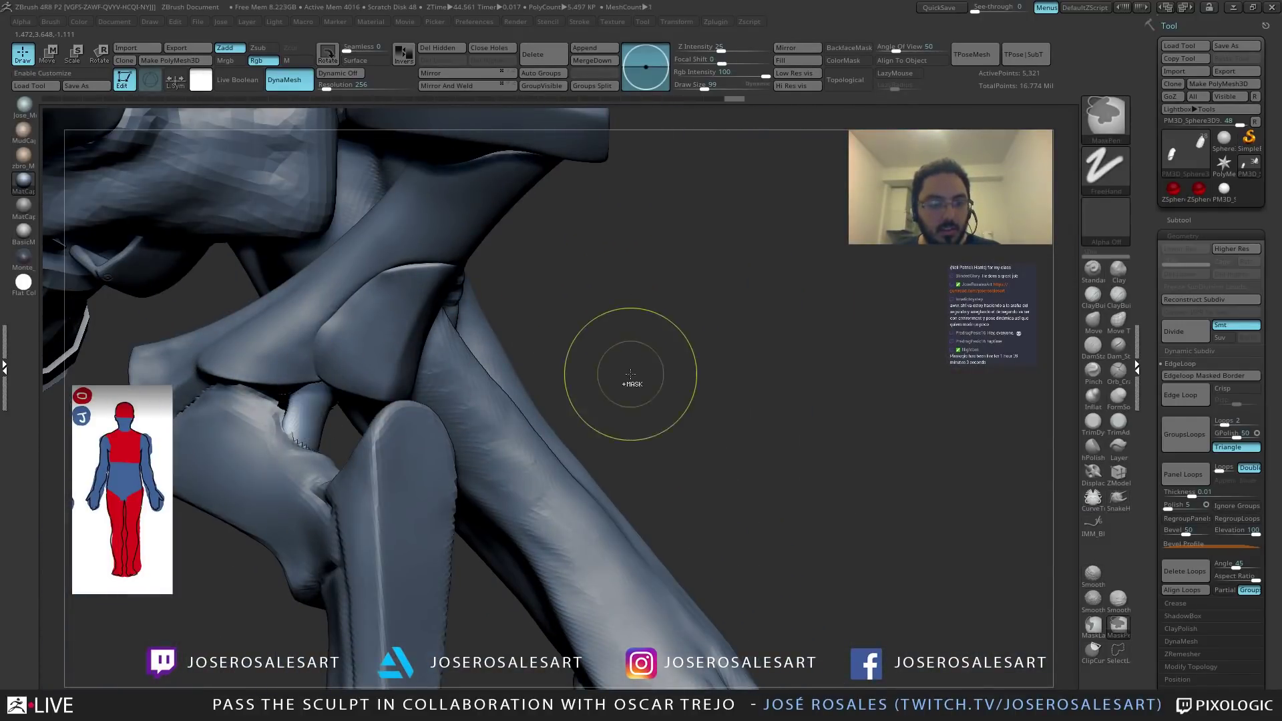
# Examine how the connector and shell pieces fit around the knee from the front and side.
pyautogui.moveTo(614, 338); pyautogui.dragTo(604, 347, button='right')
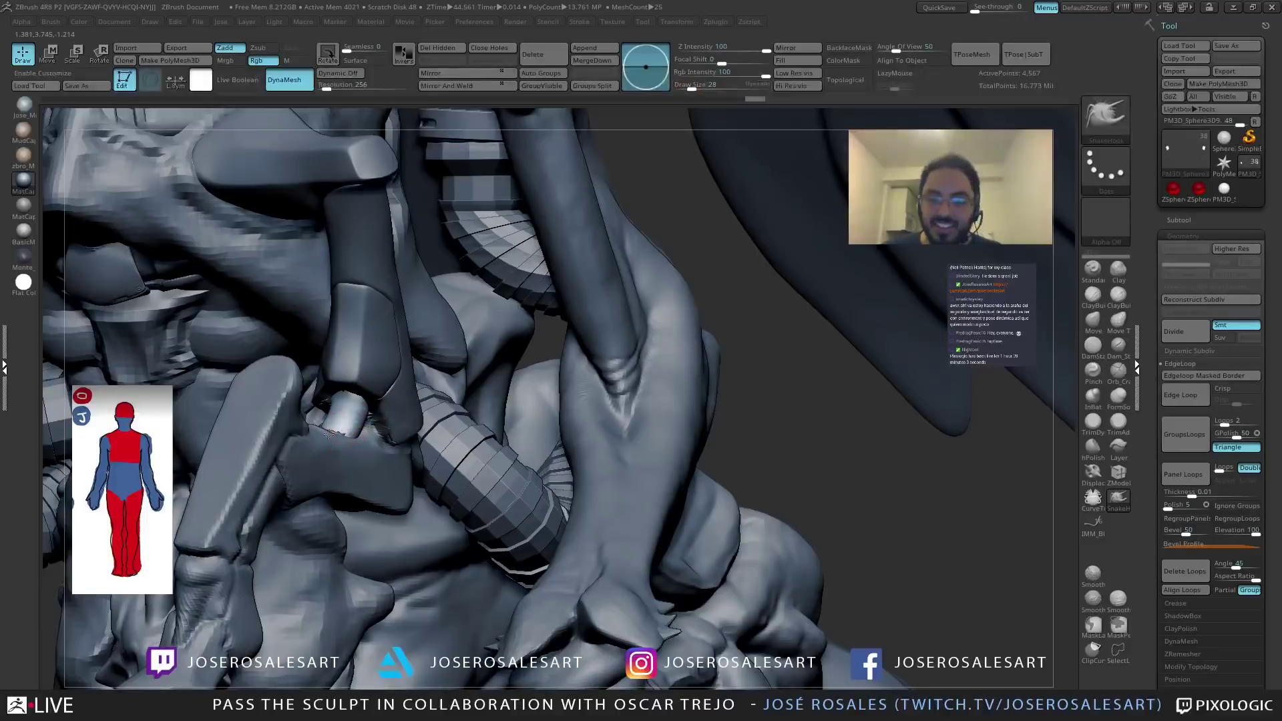
pyautogui.moveTo(531, 254)
pyautogui.mouseDown(button='right')
pyautogui.moveTo(518, 237)
pyautogui.moveTo(321, 228)
pyautogui.mouseUp(button='right')
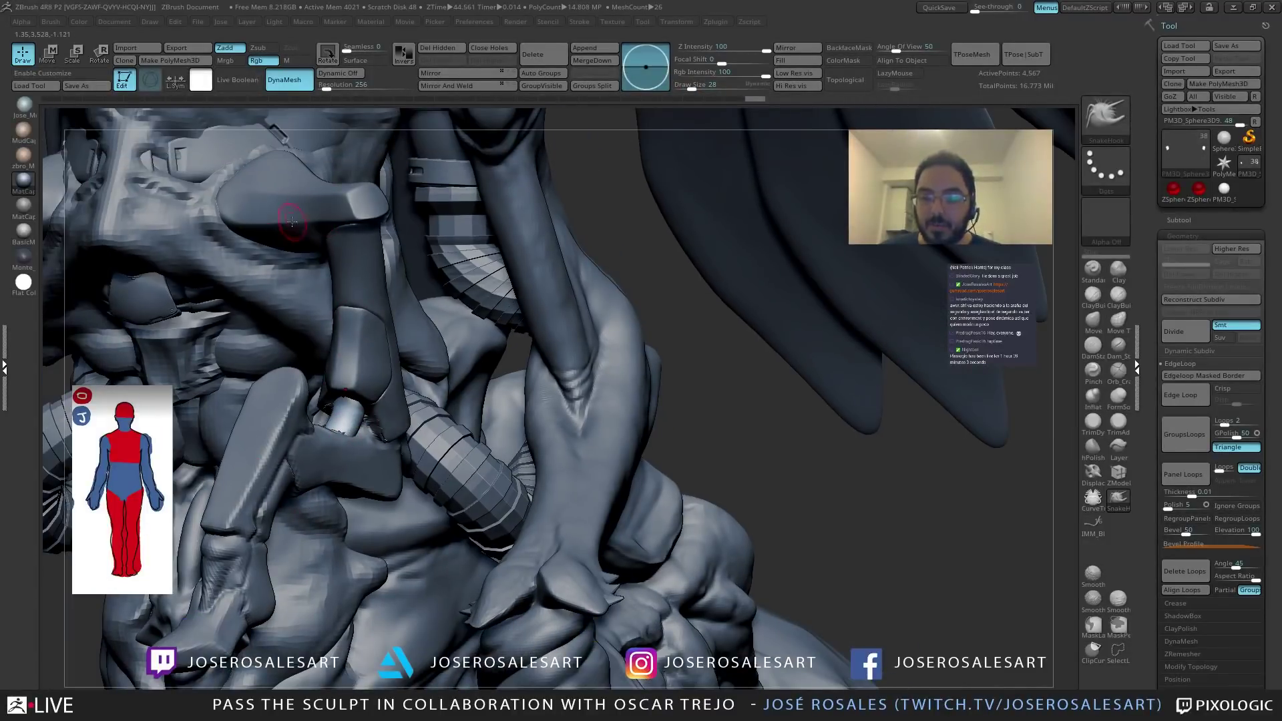
pyautogui.moveTo(397, 437)
pyautogui.mouseDown(button='right')
pyautogui.moveTo(394, 458)
pyautogui.moveTo(408, 433)
pyautogui.mouseUp(button='right')
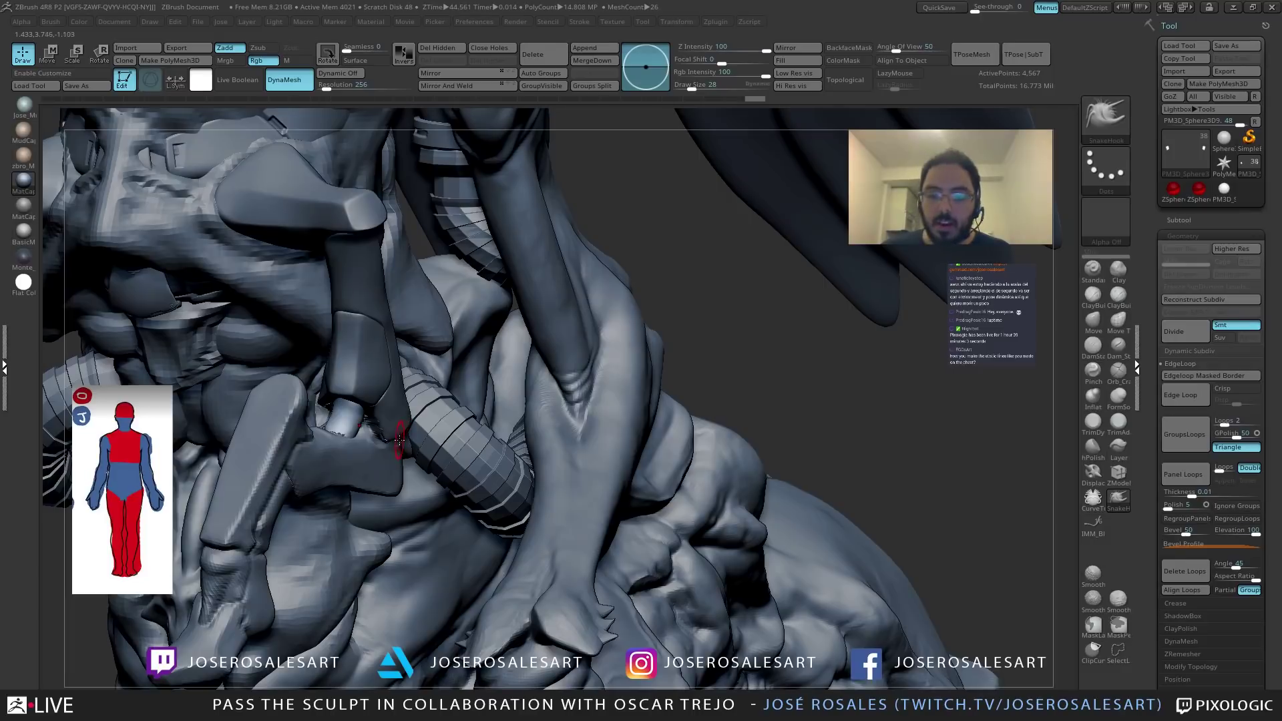
pyautogui.moveTo(396, 446); pyautogui.dragTo(364, 355, button='right')
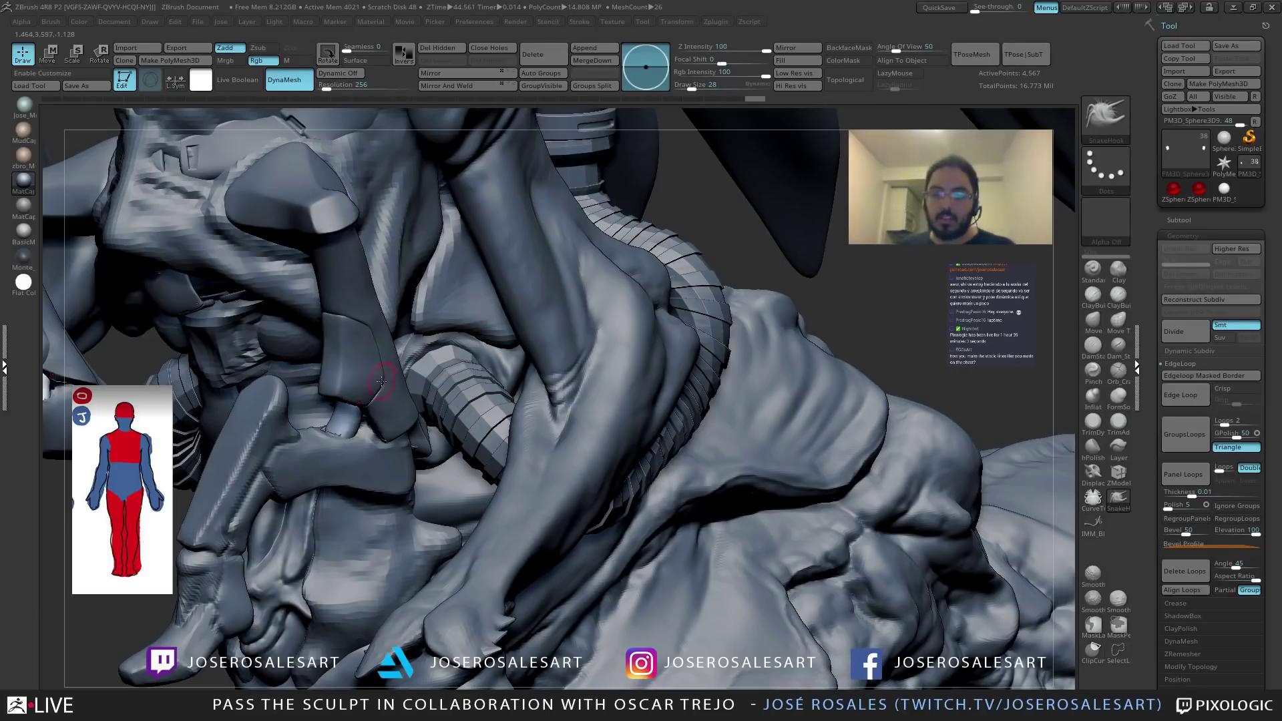
pyautogui.moveTo(436, 355)
pyautogui.mouseDown()
pyautogui.moveTo(323, 323)
pyautogui.moveTo(474, 491)
pyautogui.moveTo(469, 368)
pyautogui.moveTo(409, 133)
pyautogui.moveTo(370, 349)
pyautogui.moveTo(407, 364)
pyautogui.mouseUp()
# Load the IMM Boolean brush, look through its insert meshes and inspect the creature's head and torso.
pyautogui.press('b')
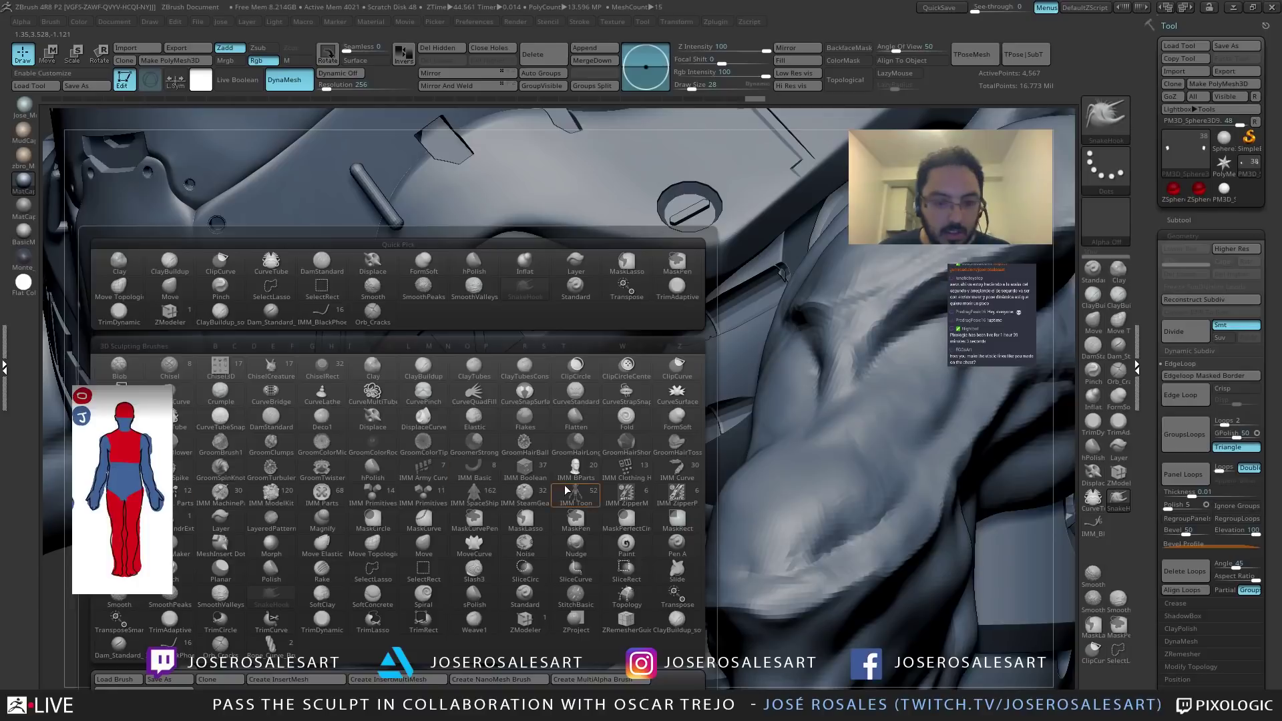
pyautogui.click(522, 470)
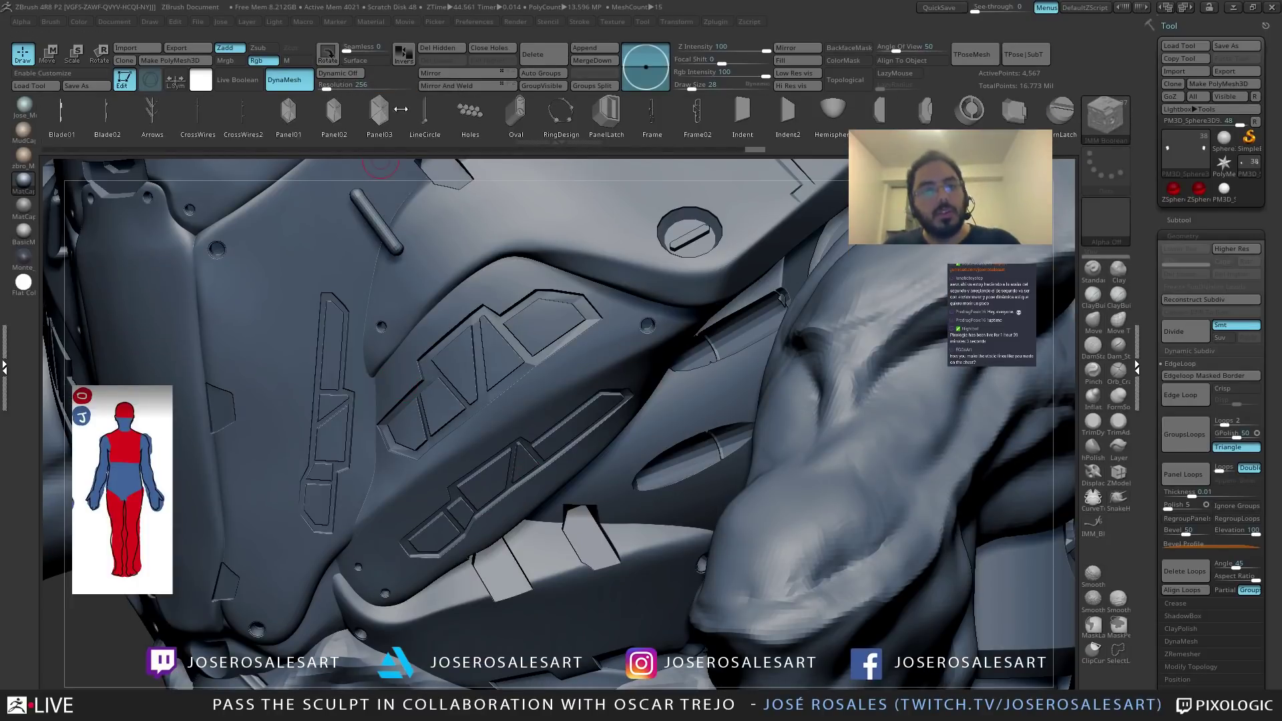
pyautogui.scroll(-5, 561, 127)
pyautogui.scroll(1, 561, 133)
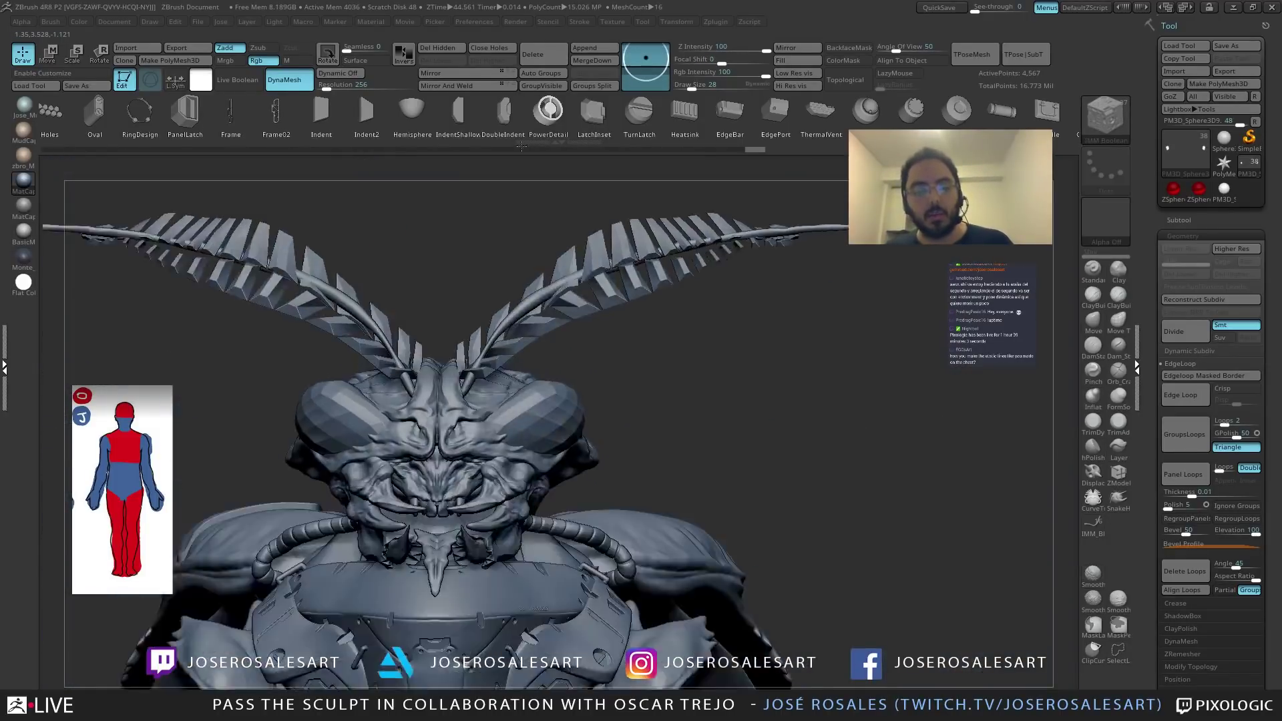
pyautogui.keyDown('alt'); pyautogui.moveTo(519, 315); pyautogui.dragTo(515, 183, button='right'); pyautogui.keyUp('alt')
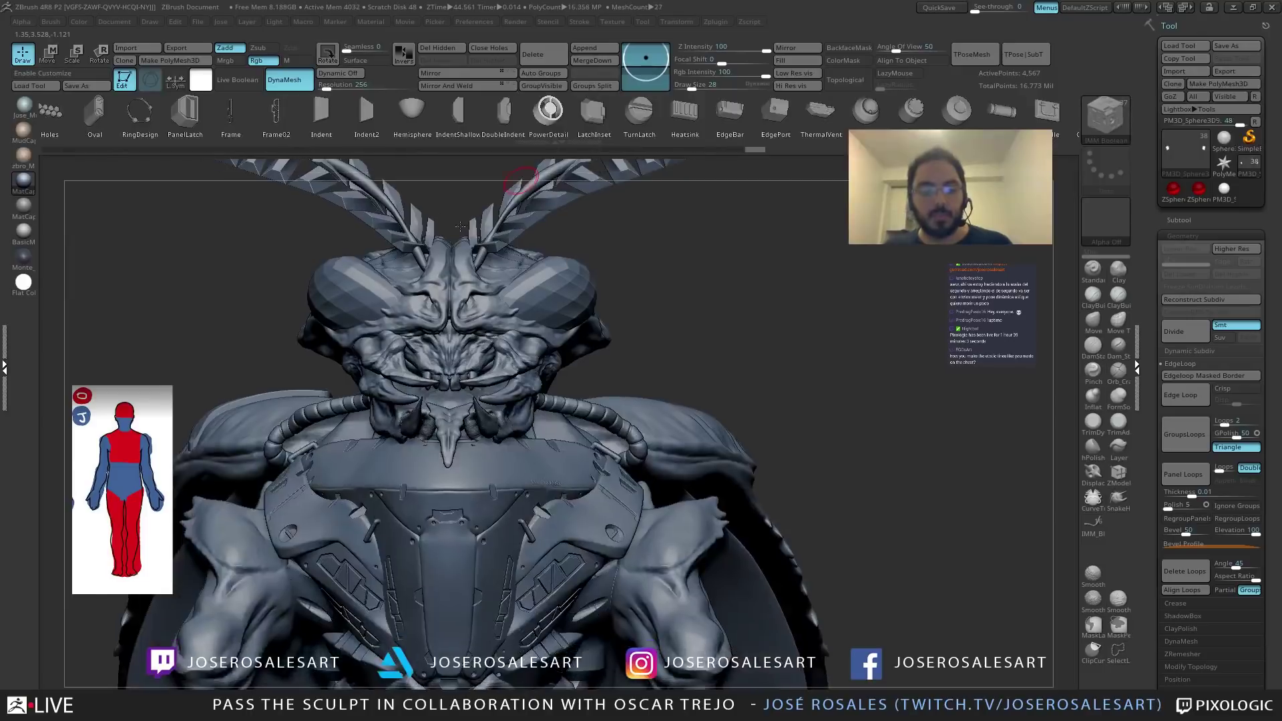
pyautogui.keyDown('alt'); pyautogui.moveTo(524, 433); pyautogui.dragTo(467, 184, button='right'); pyautogui.keyUp('alt')
pyautogui.keyDown('alt'); pyautogui.moveTo(500, 413); pyautogui.dragTo(458, 211, button='right'); pyautogui.keyUp('alt')
# Select the lower knee shell, view it alone and compare it with the full creature.
pyautogui.keyDown('alt'); pyautogui.click(480, 513); pyautogui.keyUp('alt')
pyautogui.moveTo(481, 513); pyautogui.dragTo(360, 514, button='right')
pyautogui.hotkey('shift', 's')
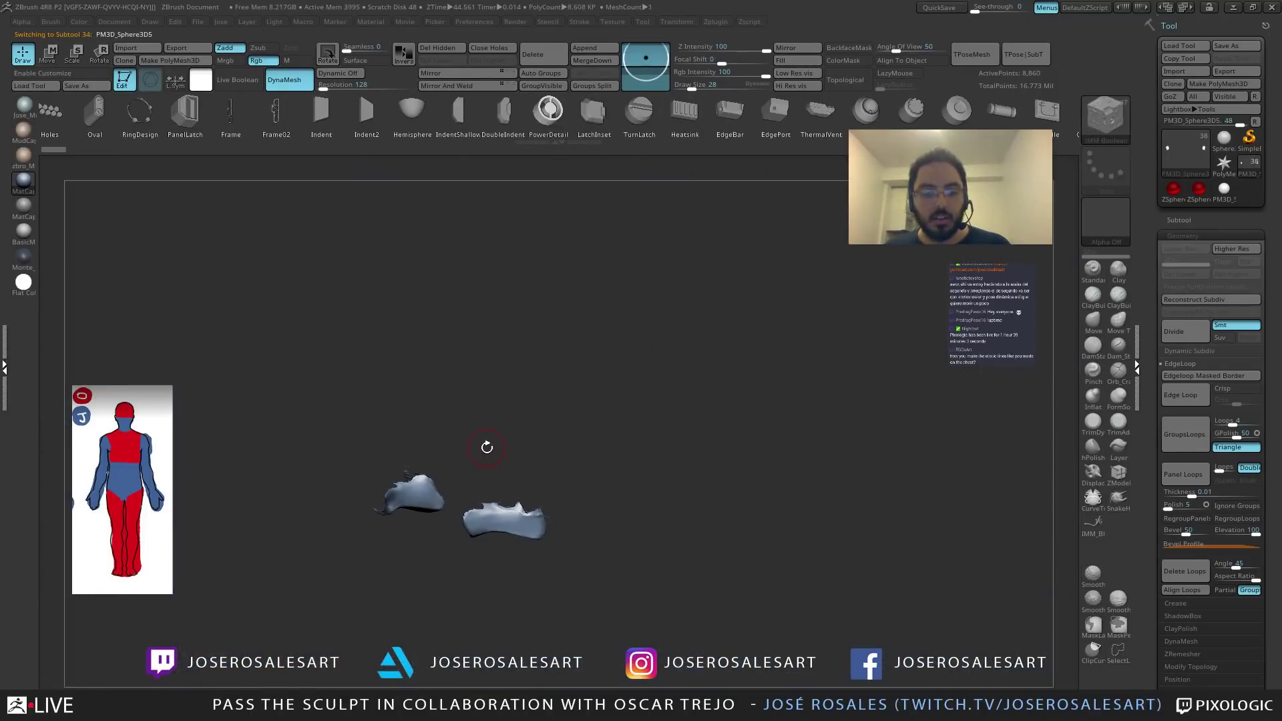
pyautogui.hotkey('shift', 's')
pyautogui.moveTo(491, 466); pyautogui.dragTo(454, 413, button='right')
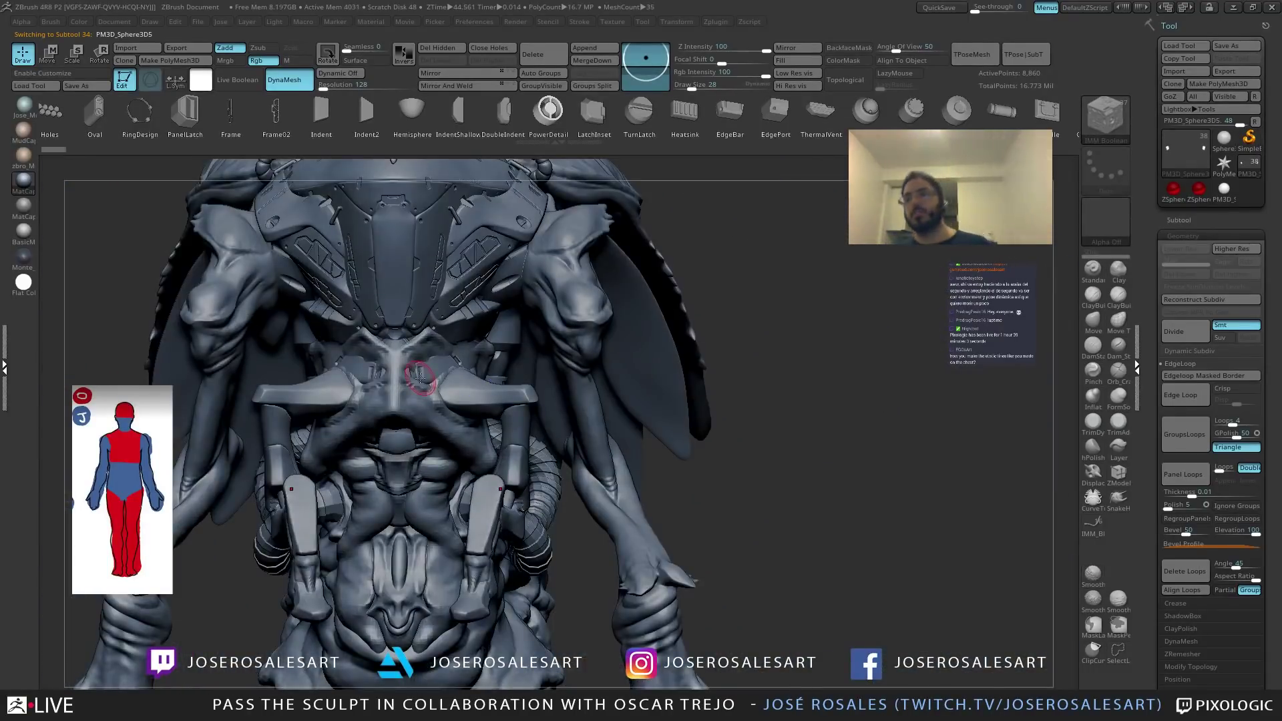
pyautogui.moveTo(515, 382)
pyautogui.mouseDown(button='right')
pyautogui.moveTo(555, 435)
pyautogui.moveTo(542, 420)
pyautogui.moveTo(449, 480)
pyautogui.moveTo(384, 484)
pyautogui.mouseUp(button='right')
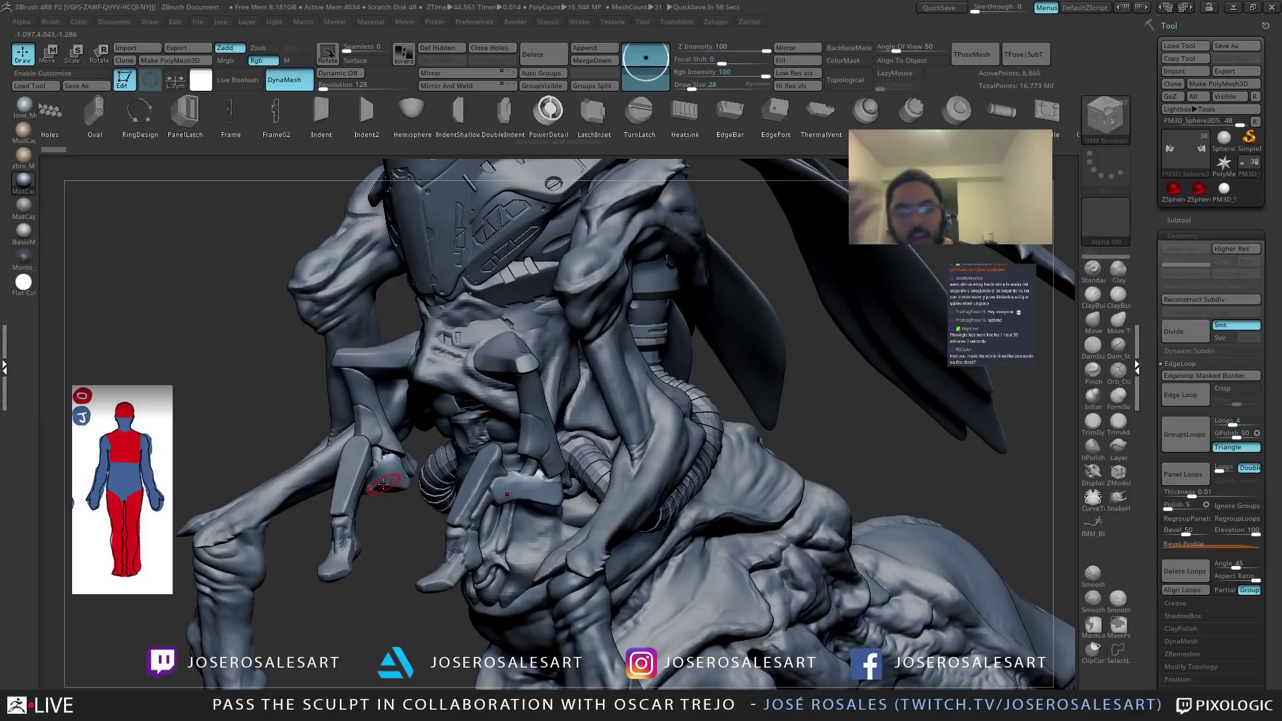
# Isolate the pelvis piece and remesh it with DynaMesh at resolution 128 for finer detail.
pyautogui.keyDown('alt'); pyautogui.click(491, 411); pyautogui.keyUp('alt')
pyautogui.moveTo(466, 371)
pyautogui.mouseDown(button='right')
pyautogui.moveTo(492, 348)
pyautogui.moveTo(473, 361)
pyautogui.moveTo(441, 334)
pyautogui.moveTo(464, 315)
pyautogui.moveTo(544, 354)
pyautogui.mouseUp(button='right')
pyautogui.press('2')
pyautogui.hotkey('shift', 's')
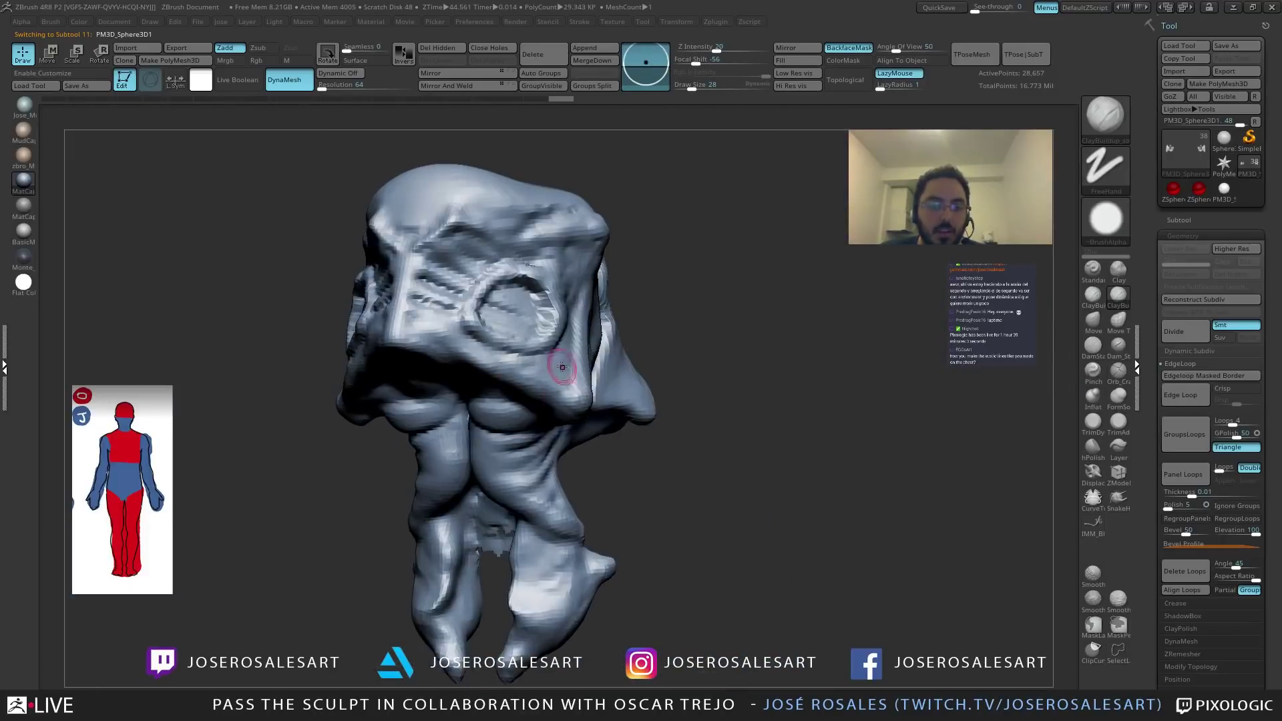
pyautogui.hotkey('ctrl', 'd')
pyautogui.hotkey('shift', 'd')
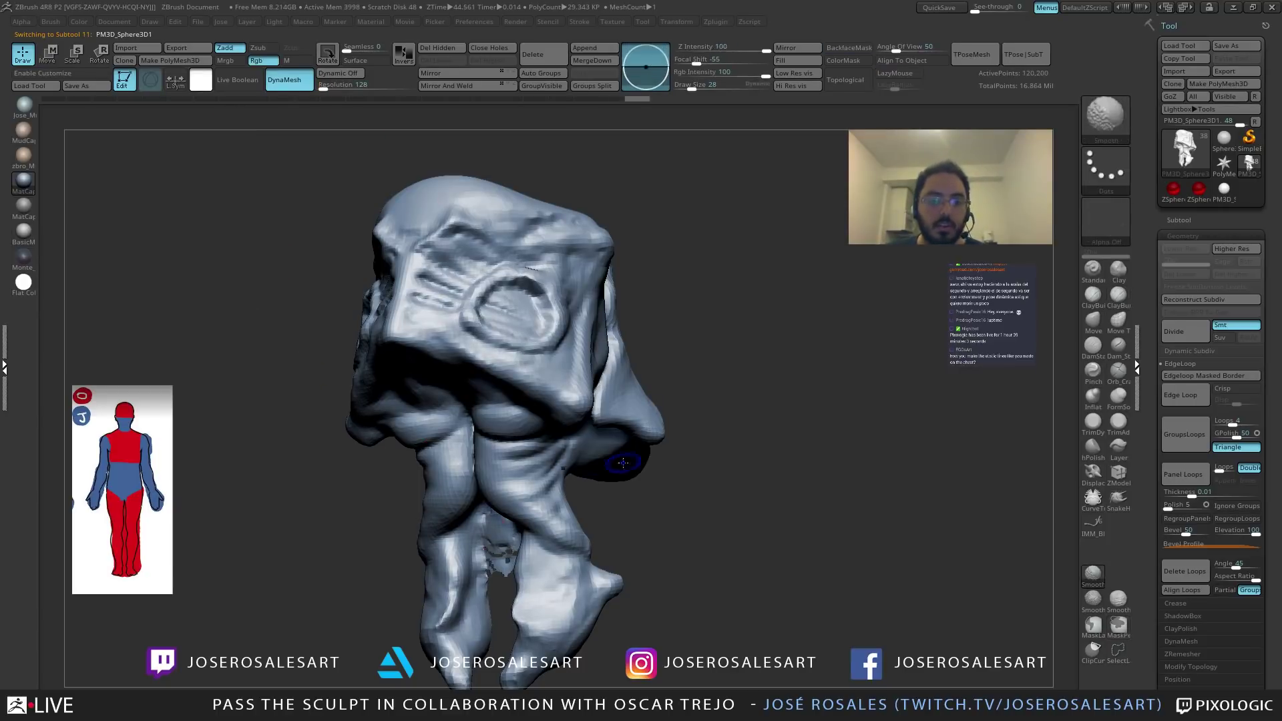
pyautogui.hotkey('shift', 's')
# Select the leg pieces around the knee in turn, ending on the lower knee shell.
pyautogui.moveTo(592, 424)
pyautogui.mouseDown(button='right')
pyautogui.moveTo(620, 376)
pyautogui.moveTo(609, 427)
pyautogui.moveTo(685, 397)
pyautogui.mouseUp(button='right')
pyautogui.keyDown('alt'); pyautogui.click(611, 426); pyautogui.keyUp('alt')
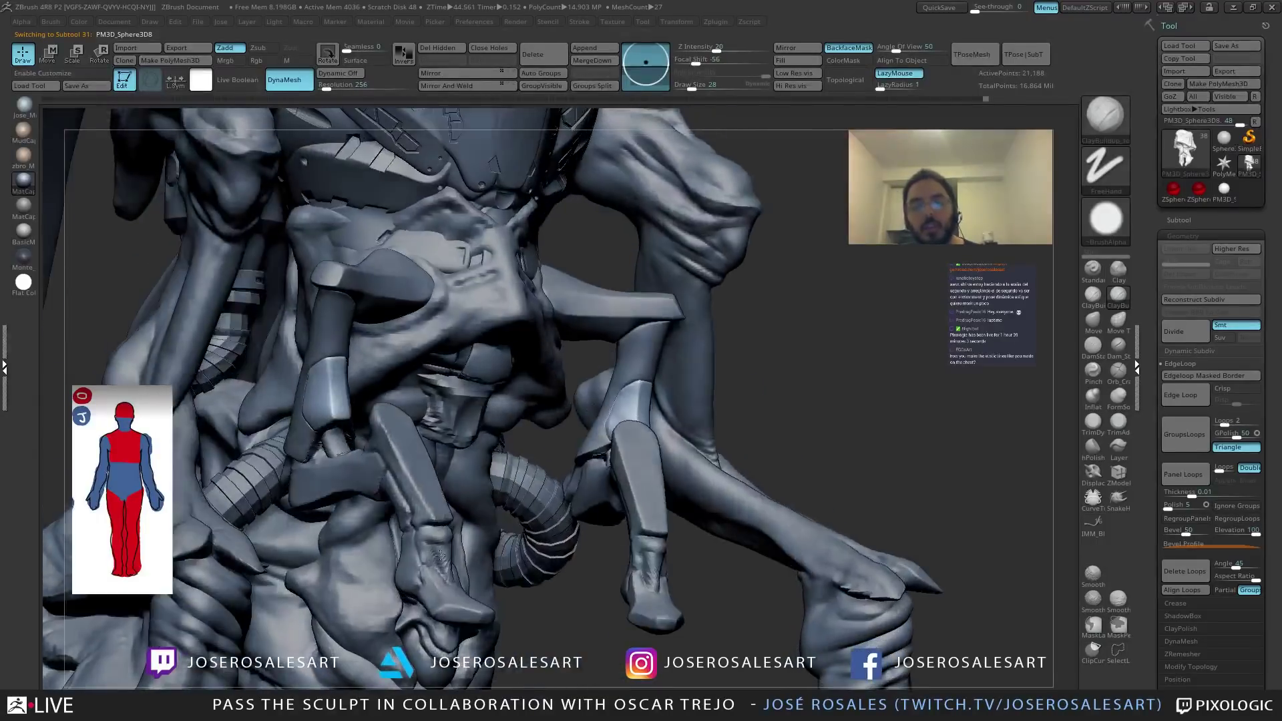
pyautogui.moveTo(451, 552); pyautogui.dragTo(375, 486, button='right')
pyautogui.keyDown('alt'); pyautogui.click(368, 480); pyautogui.keyUp('alt')
pyautogui.keyDown('alt'); pyautogui.moveTo(291, 499); pyautogui.dragTo(502, 406, button='right'); pyautogui.keyUp('alt')
pyautogui.keyDown('alt'); pyautogui.click(454, 408); pyautogui.keyUp('alt')
pyautogui.moveTo(427, 374); pyautogui.dragTo(368, 319, button='right')
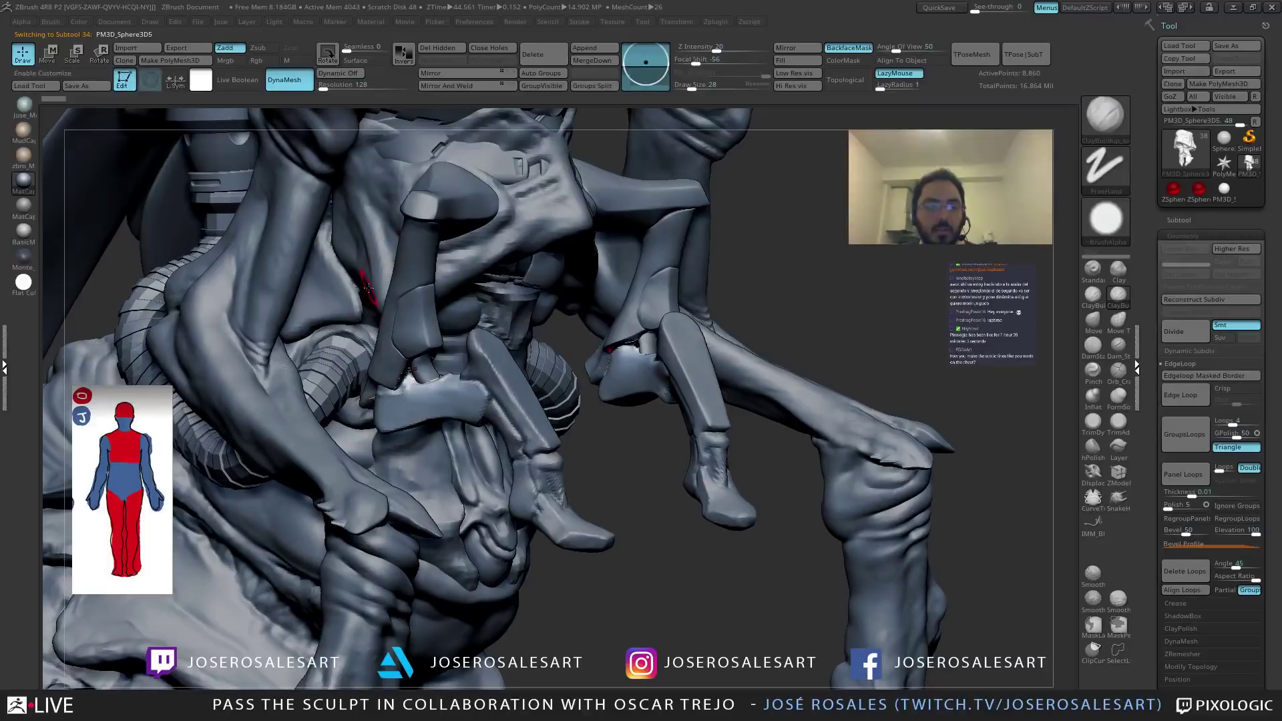
# Isolate the lower knee shell and hide a first section of its jagged border.
pyautogui.moveTo(399, 213); pyautogui.dragTo(372, 378, button='right')
pyautogui.moveTo(319, 256)
pyautogui.mouseDown(button='right')
pyautogui.moveTo(404, 198)
pyautogui.moveTo(543, 434)
pyautogui.moveTo(494, 367)
pyautogui.mouseUp(button='right')
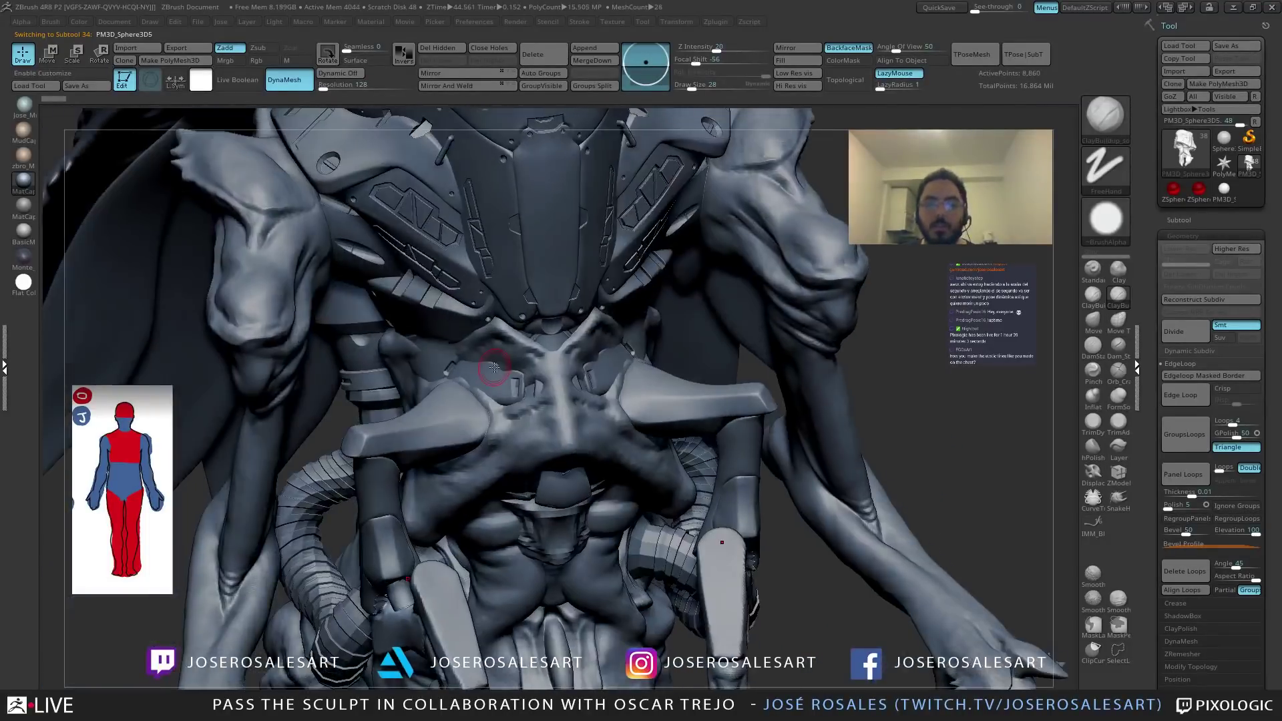
pyautogui.moveTo(531, 442); pyautogui.dragTo(530, 404, button='right')
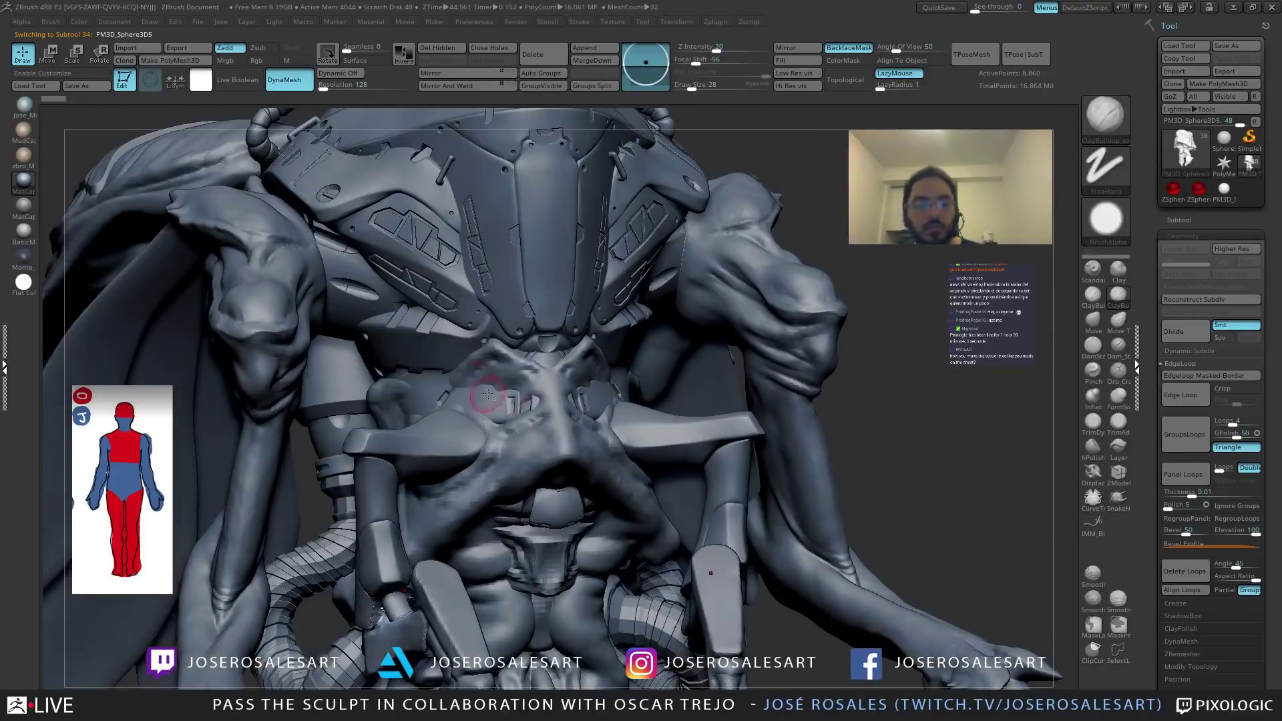
pyautogui.moveTo(412, 432); pyautogui.dragTo(408, 467, button='right')
pyautogui.moveTo(408, 610)
pyautogui.keyDown('alt'); pyautogui.mouseDown(button='right')
pyautogui.moveTo(406, 508)
pyautogui.moveTo(393, 497)
pyautogui.moveTo(404, 527)
pyautogui.mouseUp(button='right'); pyautogui.keyUp('alt')
pyautogui.hotkey('alt', 's')
pyautogui.moveTo(405, 528)
pyautogui.mouseDown(button='right')
pyautogui.moveTo(480, 575)
pyautogui.moveTo(504, 450)
pyautogui.moveTo(404, 402)
pyautogui.mouseUp(button='right')
pyautogui.moveTo(389, 386)
pyautogui.keyDown('ctrl'); pyautogui.keyDown('alt'); pyautogui.keyDown('shift'); pyautogui.mouseDown()
pyautogui.moveTo(427, 441)
pyautogui.moveTo(461, 447)
pyautogui.mouseUp(); pyautogui.keyUp('shift'); pyautogui.keyUp('alt'); pyautogui.keyUp('ctrl')
pyautogui.moveTo(486, 415)
pyautogui.mouseDown(button='right')
pyautogui.moveTo(503, 429)
pyautogui.moveTo(454, 394)
pyautogui.moveTo(423, 438)
pyautogui.moveTo(443, 467)
pyautogui.moveTo(298, 464)
pyautogui.moveTo(311, 459)
pyautogui.mouseUp(button='right')
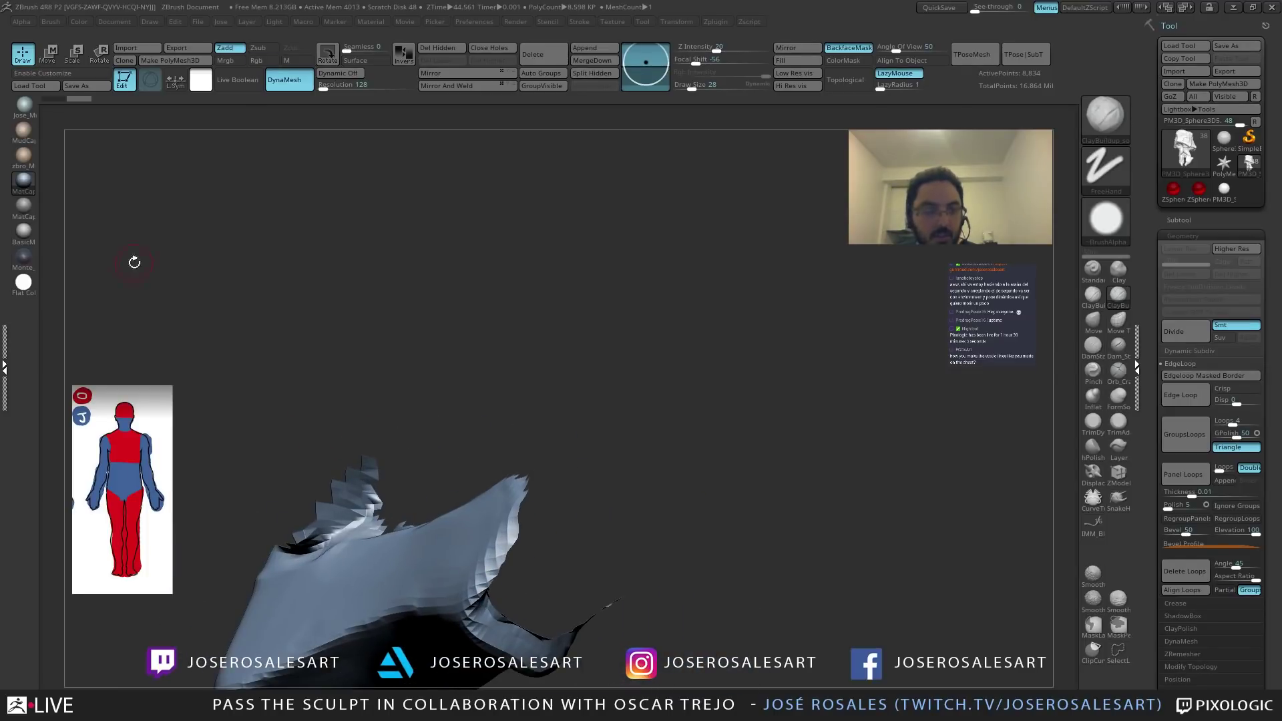
# Choose the SelectLasso brush and hide the jagged polygons along the knee shell's upper border.
pyautogui.keyDown('ctrl'); pyautogui.keyDown('shift'); pyautogui.click(1096, 124); pyautogui.keyUp('shift'); pyautogui.keyUp('ctrl')
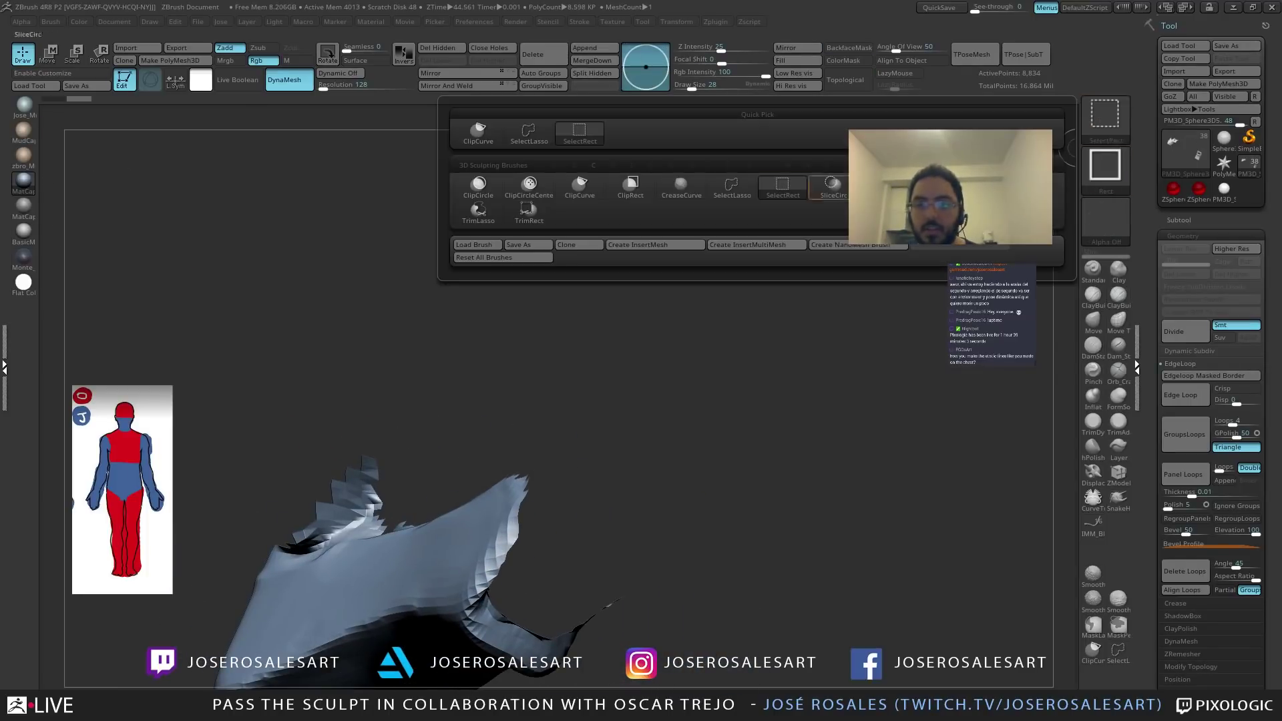
pyautogui.click(731, 187)
pyautogui.moveTo(409, 404); pyautogui.dragTo(395, 343, button='right')
pyautogui.moveTo(438, 326)
pyautogui.keyDown('ctrl'); pyautogui.keyDown('alt'); pyautogui.keyDown('shift'); pyautogui.mouseDown()
pyautogui.moveTo(371, 427)
pyautogui.moveTo(314, 377)
pyautogui.mouseUp(); pyautogui.keyUp('shift'); pyautogui.keyUp('alt'); pyautogui.keyUp('ctrl')
pyautogui.moveTo(307, 366)
pyautogui.mouseDown(button='right')
pyautogui.moveTo(366, 335)
pyautogui.moveTo(361, 405)
pyautogui.moveTo(283, 356)
pyautogui.mouseUp(button='right')
pyautogui.keyDown('ctrl'); pyautogui.keyDown('alt'); pyautogui.keyDown('shift'); pyautogui.moveTo(304, 352); pyautogui.dragTo(324, 371); pyautogui.keyUp('shift'); pyautogui.keyUp('alt'); pyautogui.keyUp('ctrl')
pyautogui.moveTo(318, 339)
pyautogui.mouseDown(button='right')
pyautogui.moveTo(476, 304)
pyautogui.moveTo(501, 331)
pyautogui.mouseUp(button='right')
pyautogui.moveTo(497, 335)
pyautogui.keyDown('ctrl'); pyautogui.keyDown('alt'); pyautogui.keyDown('shift'); pyautogui.mouseDown()
pyautogui.moveTo(486, 358)
pyautogui.moveTo(568, 304)
pyautogui.mouseUp(); pyautogui.keyUp('shift'); pyautogui.keyUp('alt'); pyautogui.keyUp('ctrl')
# Lasso-hide the remaining ragged polygons around the knee shell's edge and delete the hidden geometry.
pyautogui.moveTo(564, 311)
pyautogui.mouseDown(button='right')
pyautogui.moveTo(549, 358)
pyautogui.moveTo(511, 309)
pyautogui.moveTo(535, 361)
pyautogui.moveTo(438, 372)
pyautogui.moveTo(564, 397)
pyautogui.mouseUp(button='right')
pyautogui.moveTo(546, 417)
pyautogui.keyDown('ctrl'); pyautogui.keyDown('alt'); pyautogui.keyDown('shift'); pyautogui.mouseDown()
pyautogui.moveTo(563, 424)
pyautogui.moveTo(555, 357)
pyautogui.mouseUp(); pyautogui.keyUp('shift'); pyautogui.keyUp('alt'); pyautogui.keyUp('ctrl')
pyautogui.moveTo(555, 358)
pyautogui.mouseDown(button='right')
pyautogui.moveTo(575, 376)
pyautogui.moveTo(519, 365)
pyautogui.moveTo(467, 398)
pyautogui.moveTo(320, 347)
pyautogui.mouseUp(button='right')
pyautogui.moveTo(319, 346)
pyautogui.keyDown('ctrl'); pyautogui.keyDown('alt'); pyautogui.keyDown('shift'); pyautogui.mouseDown()
pyautogui.moveTo(305, 374)
pyautogui.moveTo(338, 357)
pyautogui.moveTo(314, 348)
pyautogui.mouseUp(); pyautogui.keyUp('shift'); pyautogui.keyUp('alt'); pyautogui.keyUp('ctrl')
pyautogui.moveTo(320, 347)
pyautogui.mouseDown(button='right')
pyautogui.moveTo(349, 335)
pyautogui.moveTo(393, 481)
pyautogui.moveTo(321, 338)
pyautogui.mouseUp(button='right')
pyautogui.moveTo(320, 337)
pyautogui.keyDown('ctrl'); pyautogui.keyDown('alt'); pyautogui.keyDown('shift'); pyautogui.mouseDown()
pyautogui.moveTo(314, 350)
pyautogui.moveTo(347, 394)
pyautogui.mouseUp(); pyautogui.keyUp('shift'); pyautogui.keyUp('alt'); pyautogui.keyUp('ctrl')
pyautogui.keyDown('ctrl'); pyautogui.keyDown('alt'); pyautogui.keyDown('shift'); pyautogui.moveTo(394, 516); pyautogui.dragTo(430, 522); pyautogui.keyUp('shift'); pyautogui.keyUp('alt'); pyautogui.keyUp('ctrl')
pyautogui.moveTo(431, 522)
pyautogui.mouseDown(button='right')
pyautogui.moveTo(434, 601)
pyautogui.moveTo(374, 400)
pyautogui.moveTo(341, 443)
pyautogui.moveTo(294, 374)
pyautogui.moveTo(357, 401)
pyautogui.moveTo(296, 387)
pyautogui.moveTo(350, 379)
pyautogui.mouseUp(button='right')
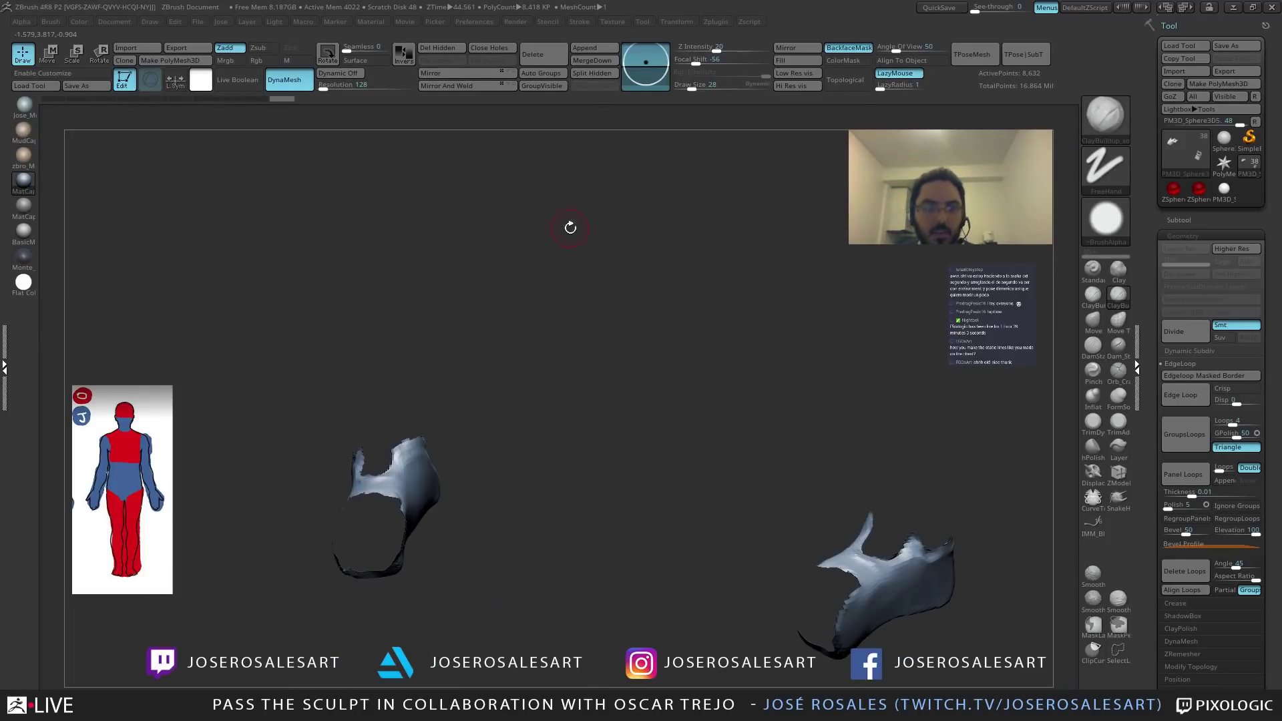
pyautogui.click(437, 47)
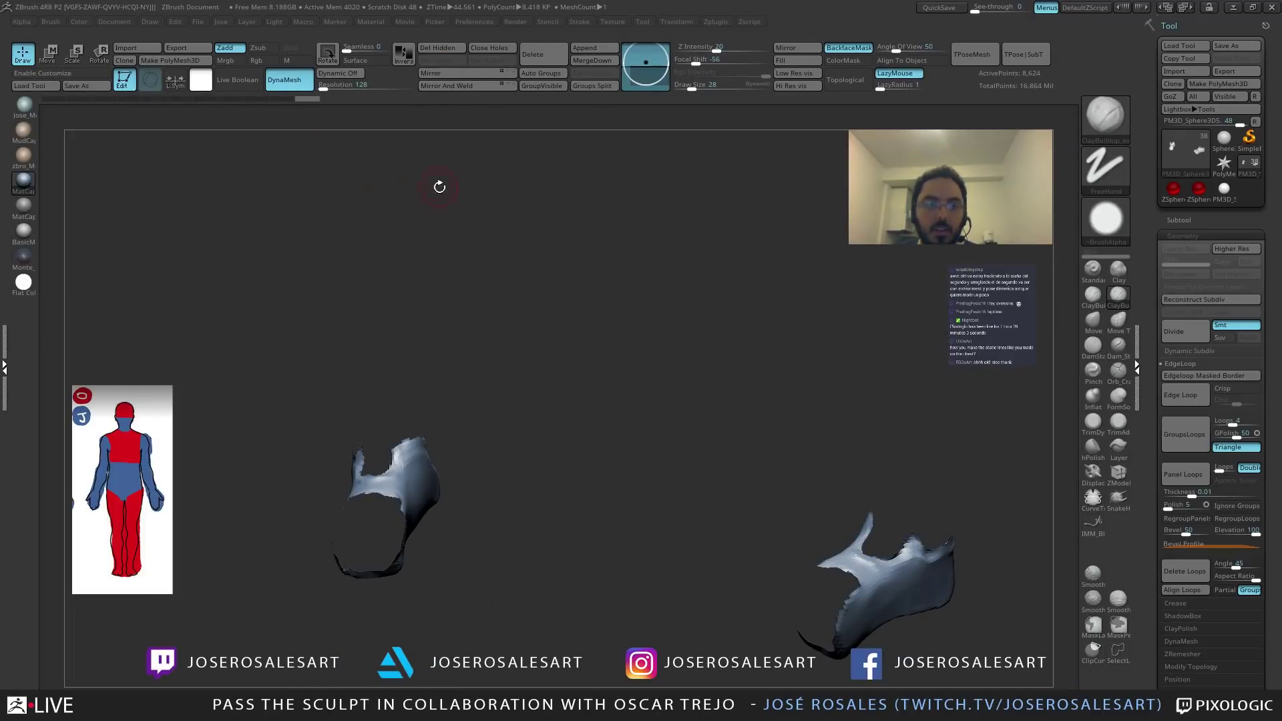
# Rebuild the trimmed lower knee shell as a closed mesh with DynaMesh at resolution 128.
pyautogui.click(304, 85)
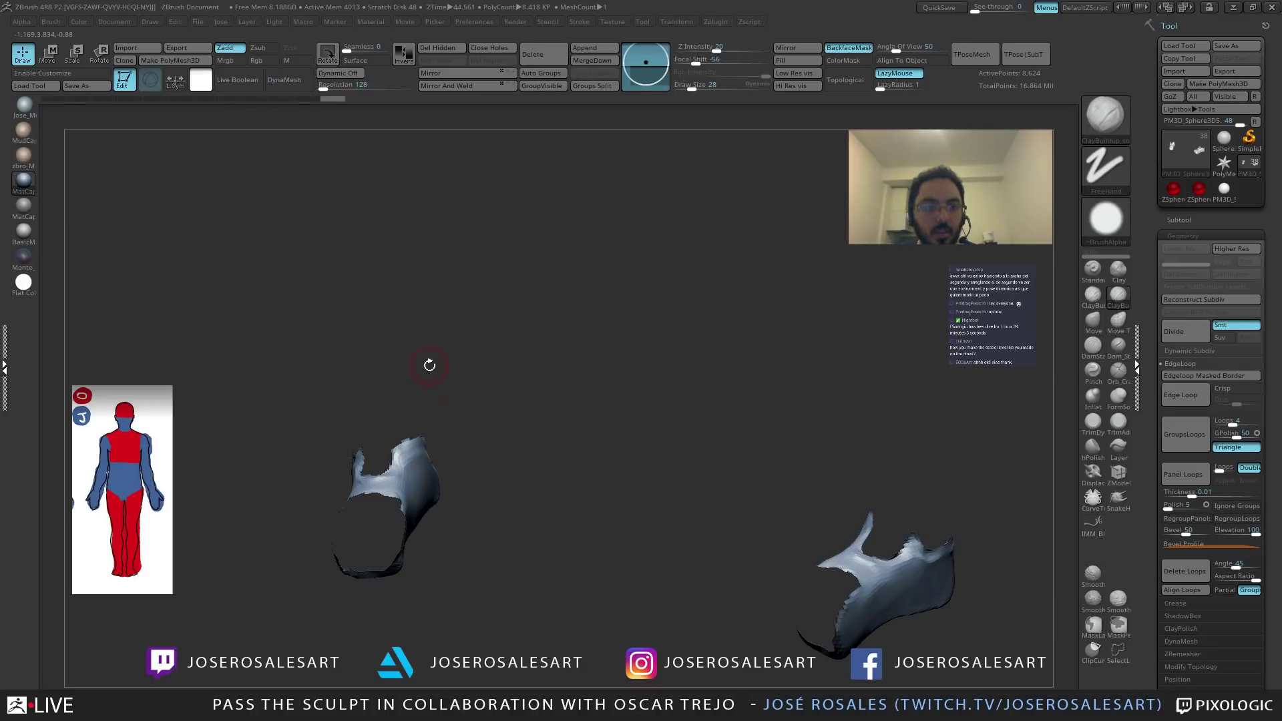
pyautogui.click(284, 79)
pyautogui.moveTo(400, 400); pyautogui.dragTo(464, 433, button='right')
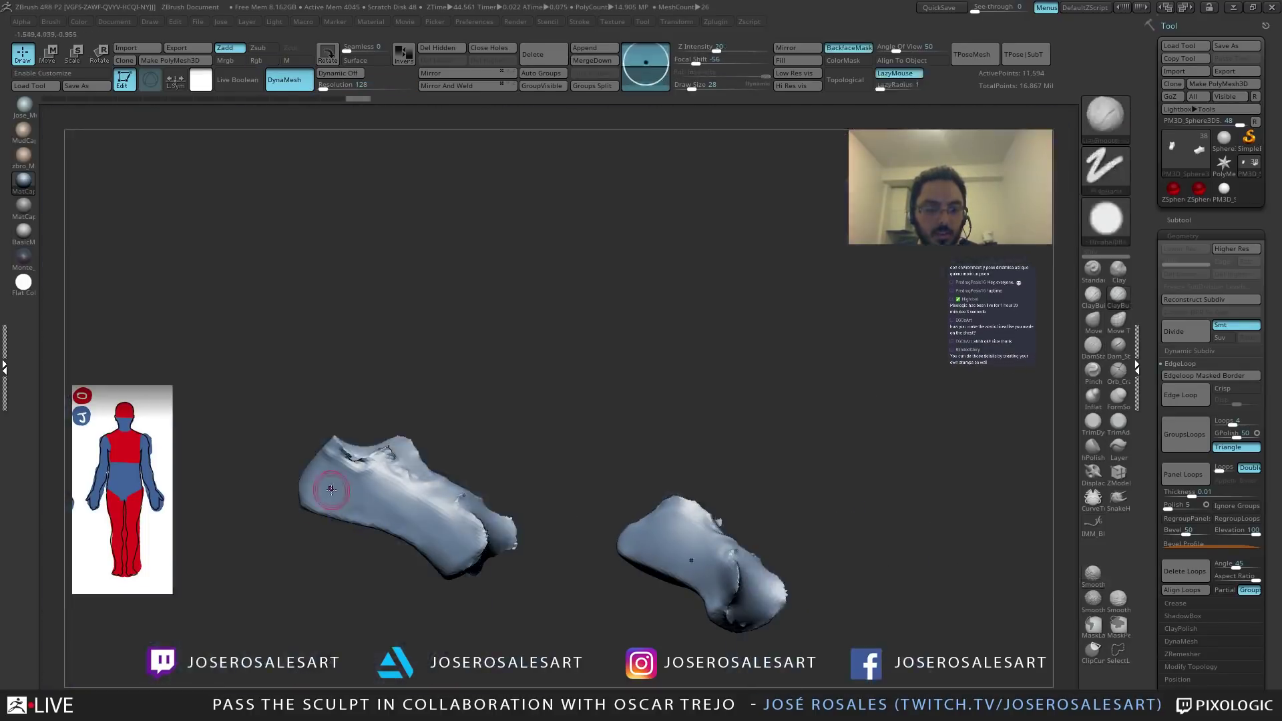
# Smooth the rough surface and ragged edges of the remeshed lower knee shell.
pyautogui.keyDown('shift'); pyautogui.moveTo(334, 468); pyautogui.dragTo(394, 457); pyautogui.keyUp('shift')
pyautogui.moveTo(478, 344); pyautogui.dragTo(374, 460, button='right')
pyautogui.keyDown('shift'); pyautogui.moveTo(374, 448); pyautogui.dragTo(400, 434); pyautogui.keyUp('shift')
pyautogui.keyDown('ctrl'); pyautogui.moveTo(326, 452); pyautogui.dragTo(472, 487, button='right'); pyautogui.keyUp('ctrl')
pyautogui.keyDown('shift'); pyautogui.moveTo(472, 487); pyautogui.dragTo(444, 481); pyautogui.keyUp('shift')
pyautogui.moveTo(443, 481)
pyautogui.mouseDown(button='right')
pyautogui.moveTo(483, 411)
pyautogui.moveTo(488, 454)
pyautogui.mouseUp(button='right')
pyautogui.keyDown('shift'); pyautogui.moveTo(488, 454); pyautogui.dragTo(491, 458); pyautogui.keyUp('shift')
pyautogui.moveTo(491, 457); pyautogui.dragTo(486, 451, button='right')
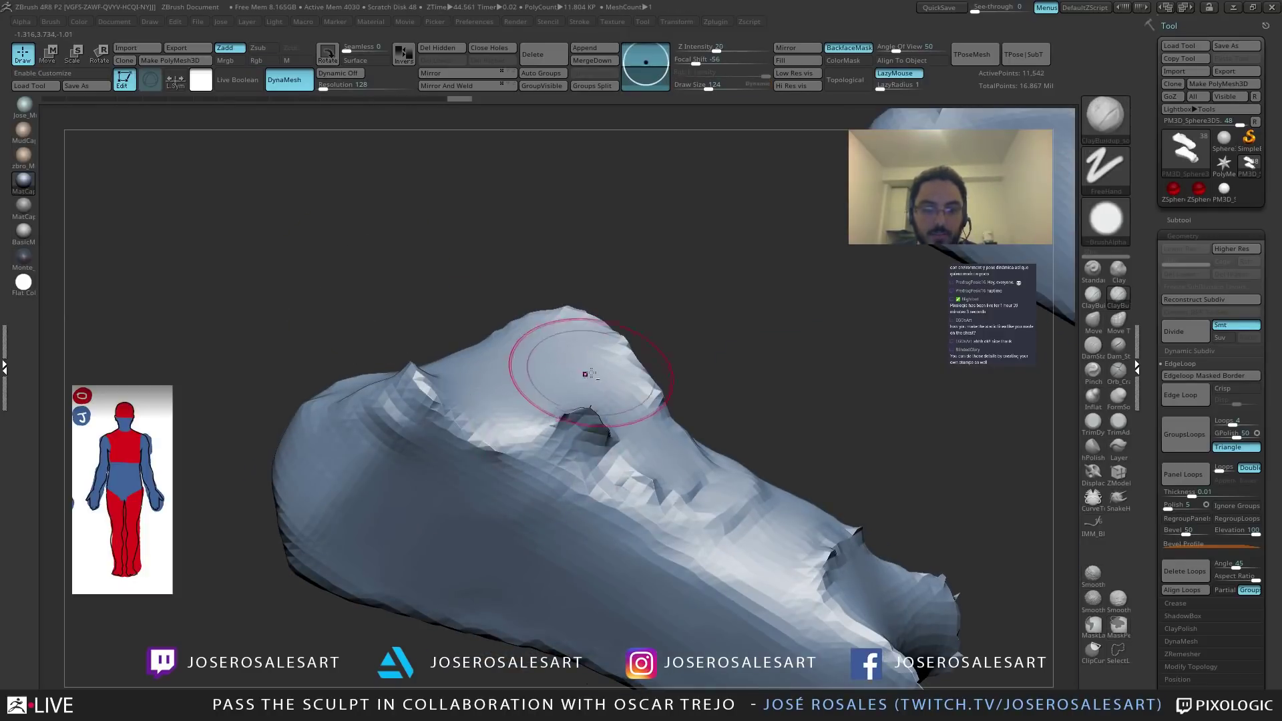
# Smooth the bumps along the knee shell's upper ridge, refresh its DynaMesh and bring the other subtools back into view.
pyautogui.keyDown('ctrl'); pyautogui.moveTo(581, 366); pyautogui.dragTo(556, 454, button='right'); pyautogui.keyUp('ctrl')
pyautogui.moveTo(594, 344)
pyautogui.keyDown('shift'); pyautogui.mouseDown()
pyautogui.moveTo(567, 395)
pyautogui.moveTo(520, 384)
pyautogui.mouseUp(); pyautogui.keyUp('shift')
pyautogui.keyDown('shift'); pyautogui.moveTo(639, 398); pyautogui.dragTo(677, 428); pyautogui.keyUp('shift')
pyautogui.moveTo(677, 428); pyautogui.dragTo(614, 323, button='right')
pyautogui.keyDown('ctrl'); pyautogui.moveTo(614, 323); pyautogui.dragTo(672, 351); pyautogui.keyUp('ctrl')
pyautogui.hotkey('shift', 's')
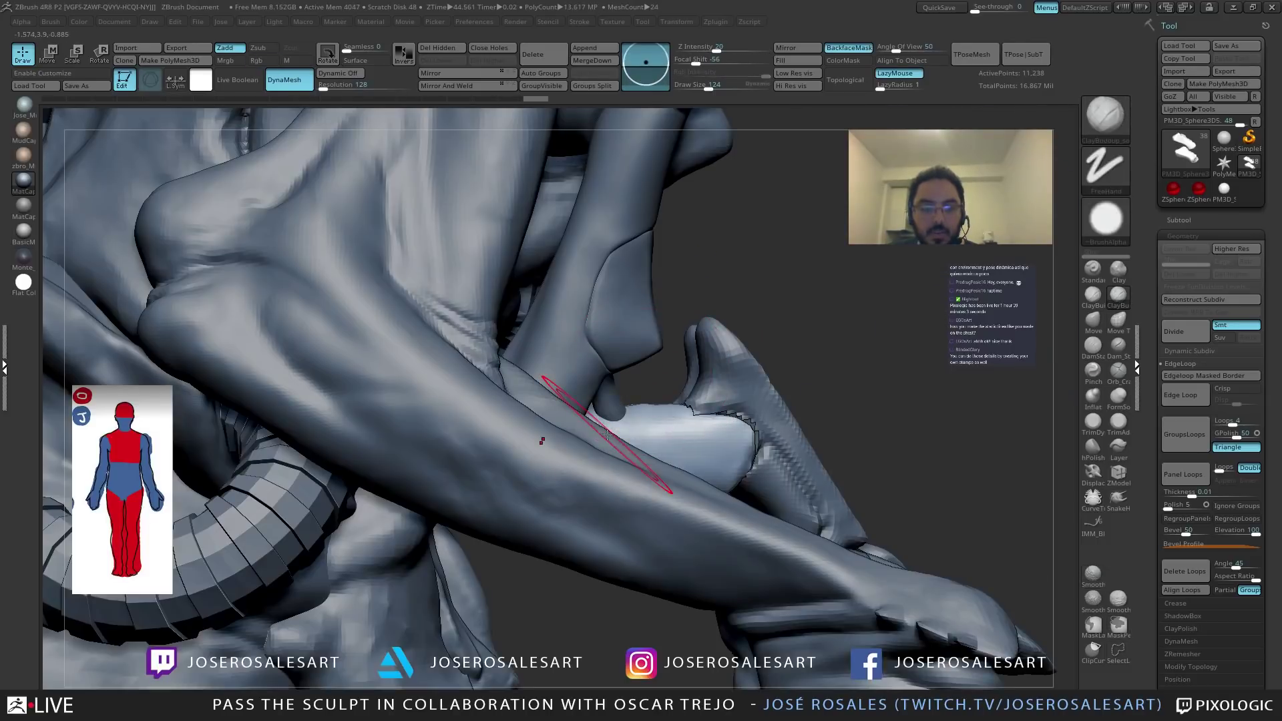
# Select the adjoining large leg piece and show the subtool list, ending with the lower knee shell reselected.
pyautogui.moveTo(606, 434); pyautogui.dragTo(500, 429, button='right')
pyautogui.keyDown('alt'); pyautogui.click(464, 419); pyautogui.keyUp('alt')
pyautogui.press('f')
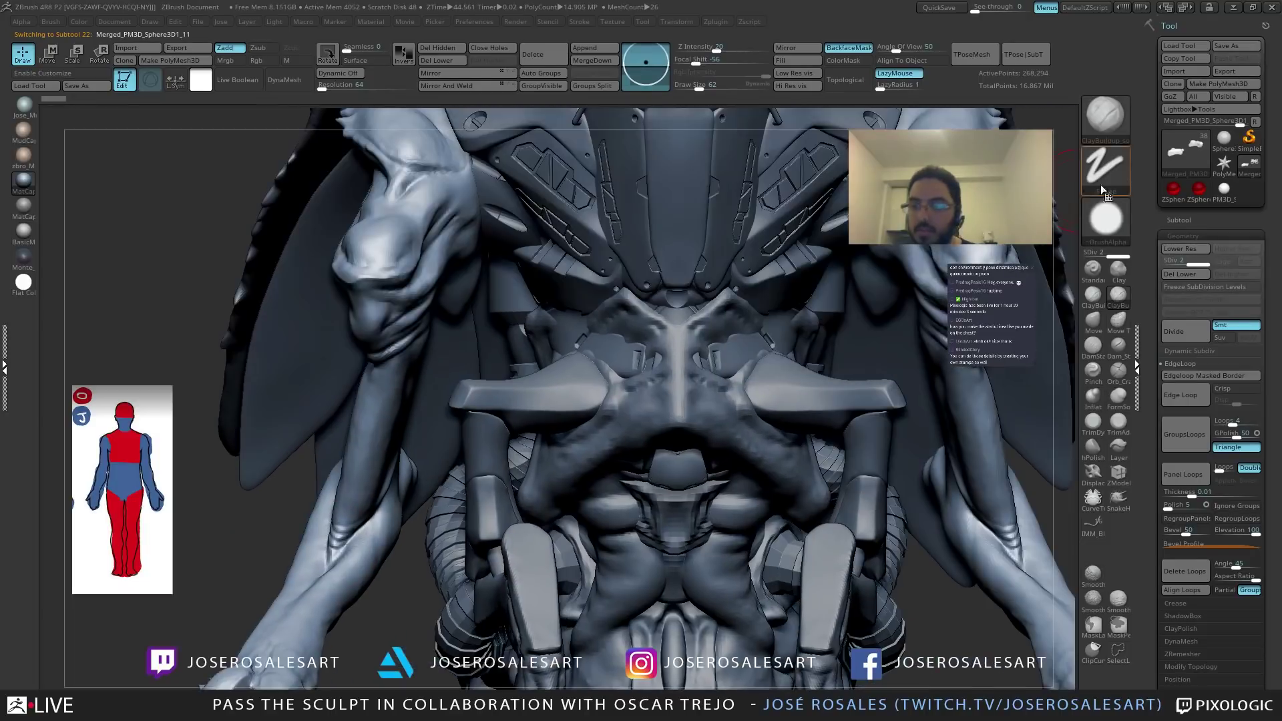
pyautogui.click(1179, 219)
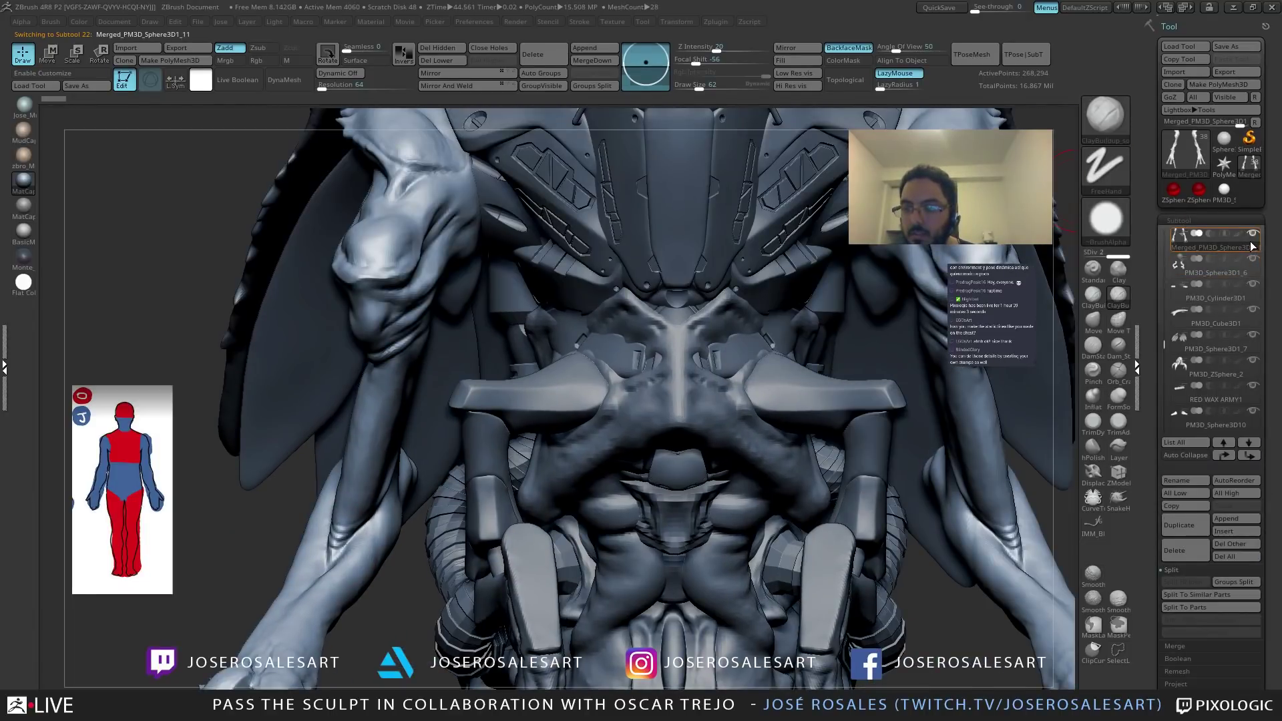
pyautogui.keyDown('alt'); pyautogui.click(483, 604); pyautogui.keyUp('alt')
pyautogui.moveTo(483, 605)
pyautogui.mouseDown()
pyautogui.moveTo(532, 571)
pyautogui.moveTo(521, 569)
pyautogui.mouseUp()
pyautogui.press('s')
pyautogui.moveTo(507, 534)
pyautogui.mouseDown()
pyautogui.moveTo(485, 478)
pyautogui.moveTo(518, 517)
pyautogui.mouseUp()
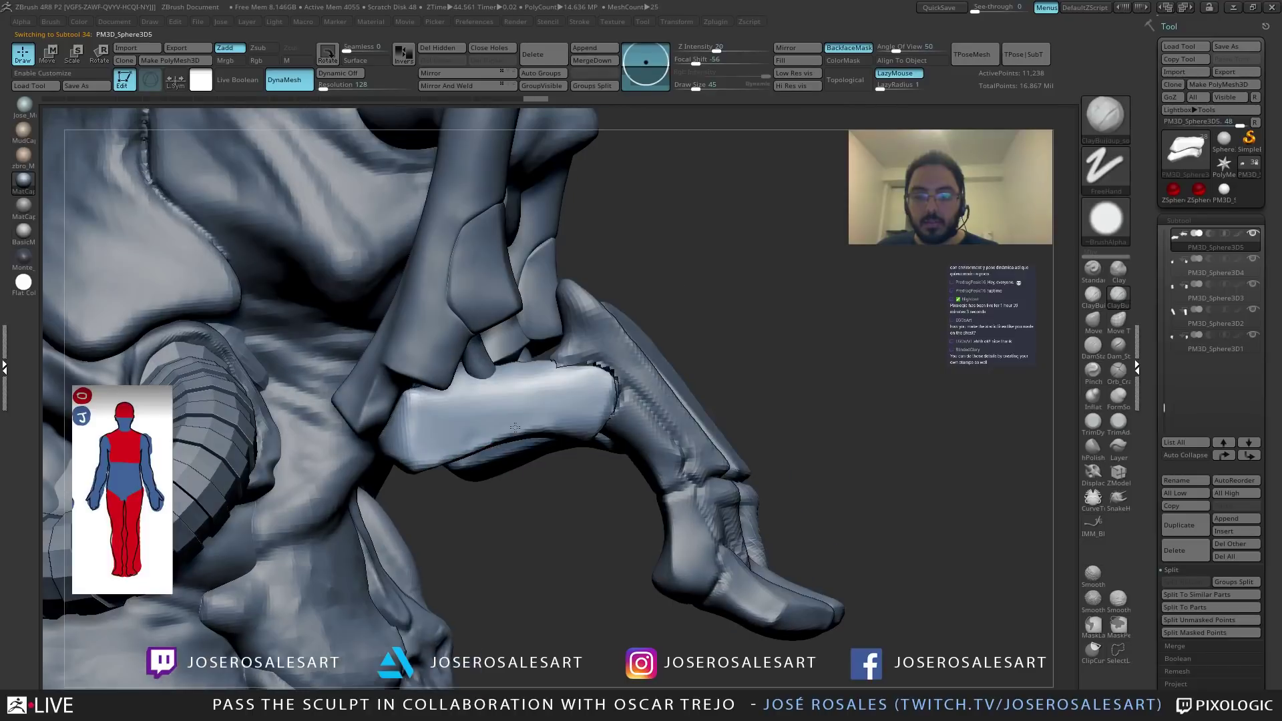
pyautogui.keyDown('alt'); pyautogui.moveTo(514, 427); pyautogui.dragTo(508, 323); pyautogui.keyUp('alt')
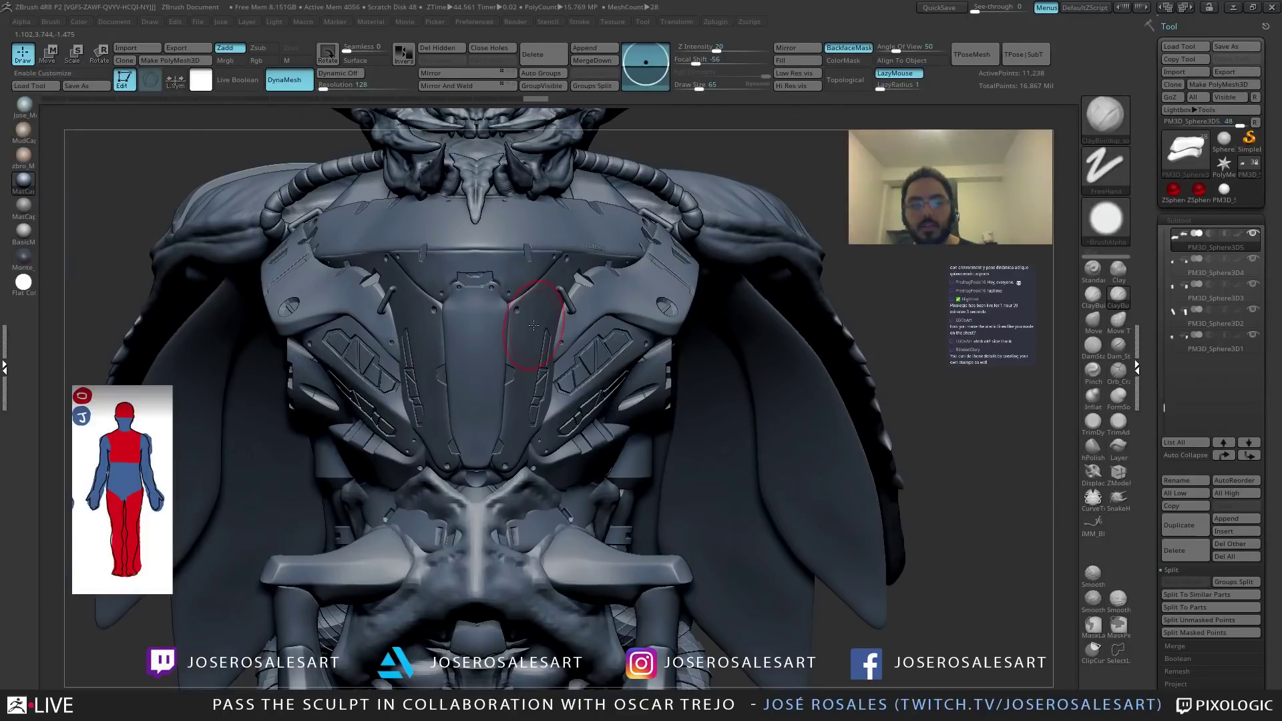
pyautogui.moveTo(534, 325)
pyautogui.keyDown('alt'); pyautogui.mouseDown()
pyautogui.moveTo(532, 443)
pyautogui.moveTo(575, 435)
pyautogui.mouseUp(); pyautogui.keyUp('alt')
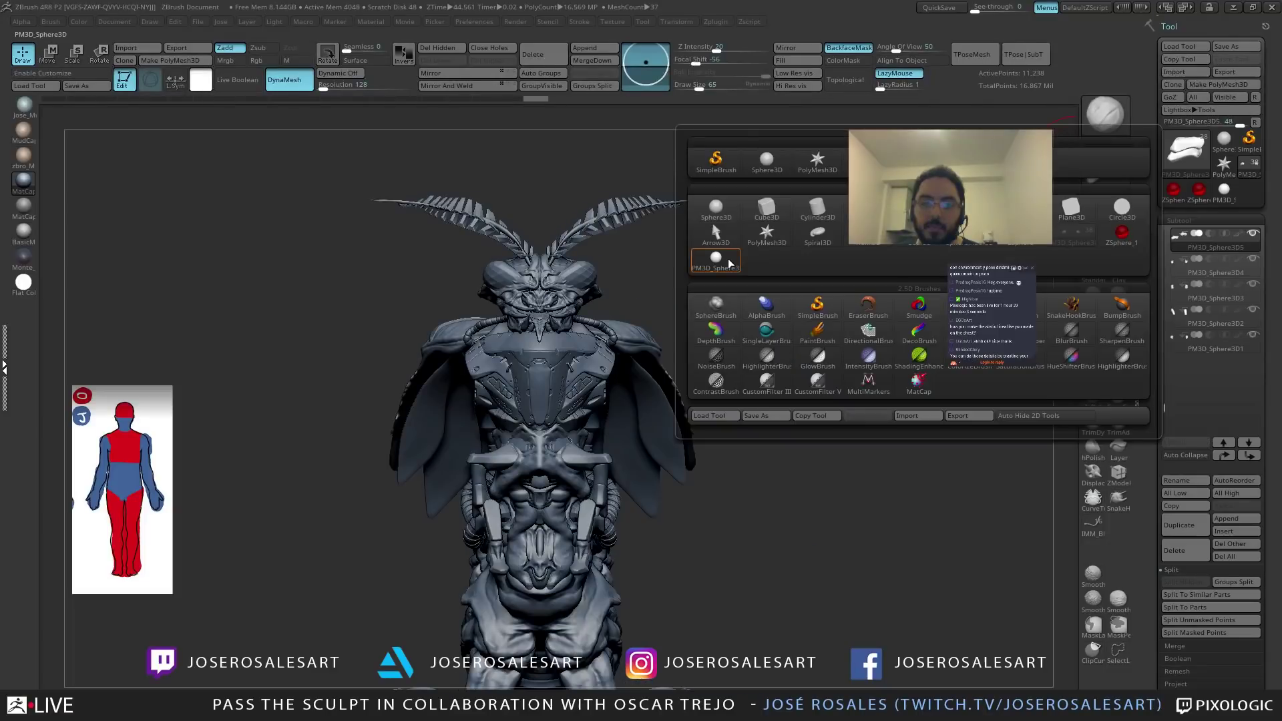
# Load a Plane3D, convert it to a PolyMesh3D and subdivide it twice.
pyautogui.moveTo(1067, 211)
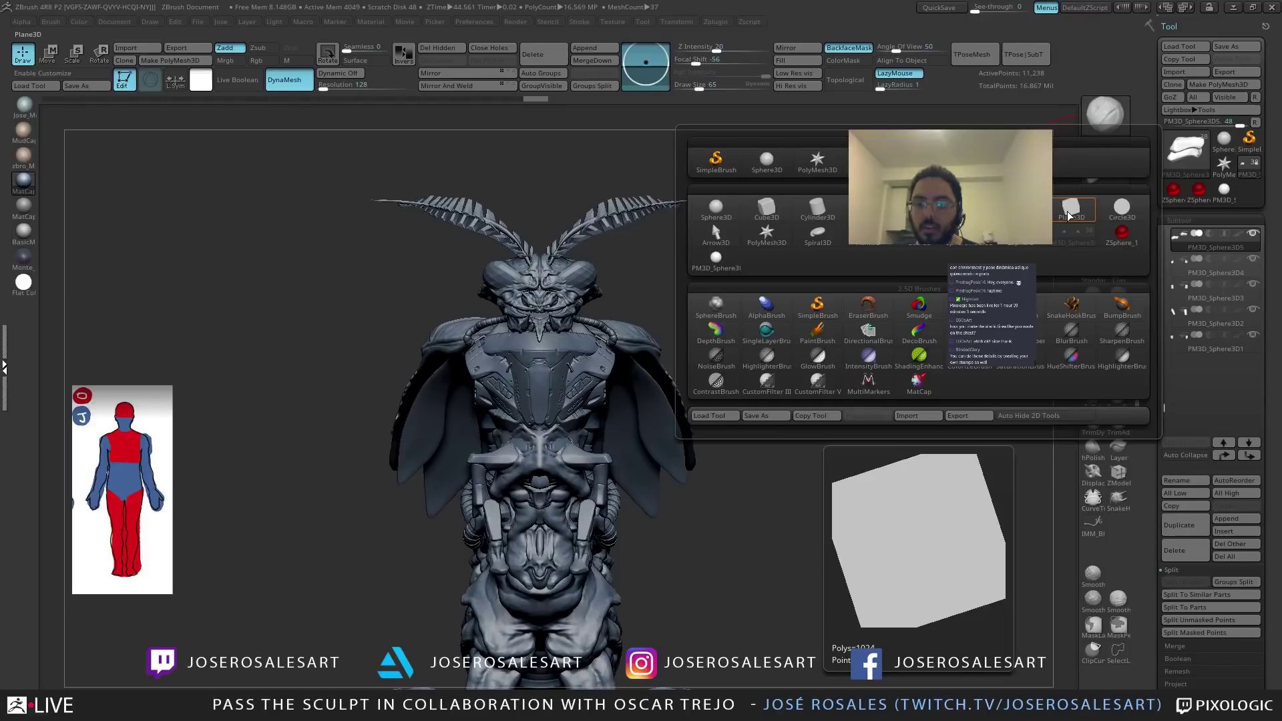
pyautogui.click(1068, 215)
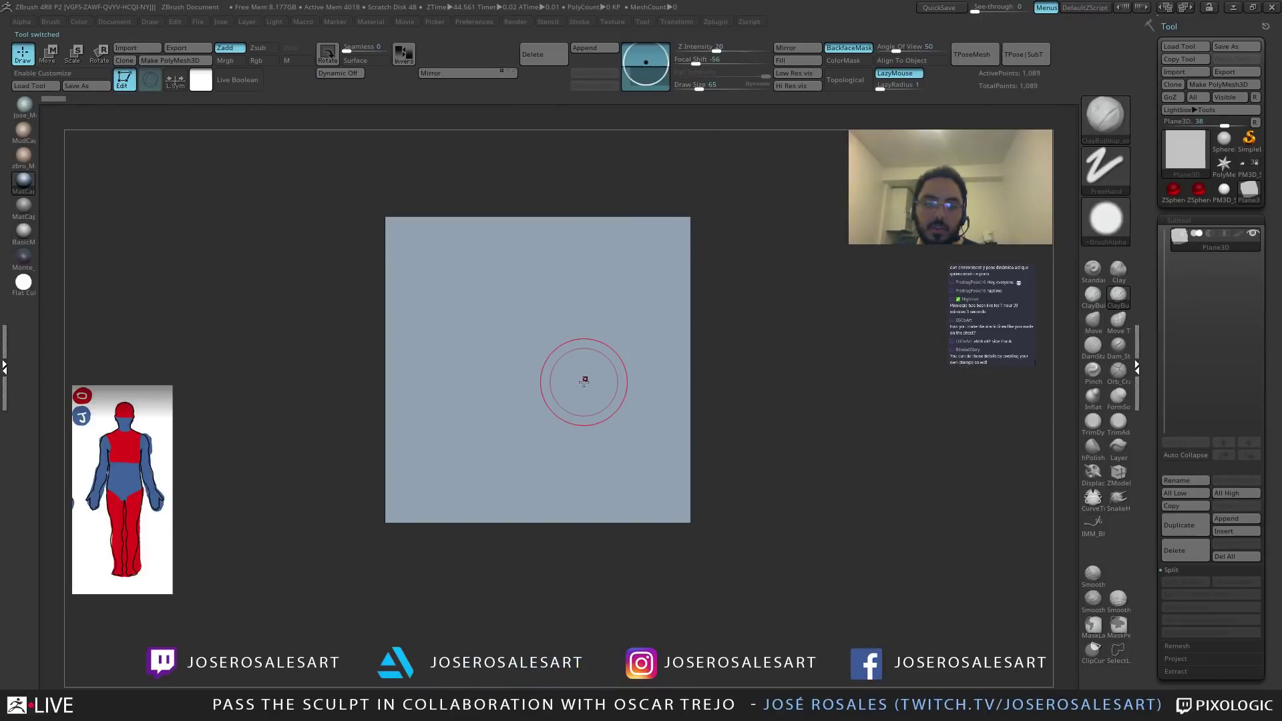
pyautogui.press('shift')
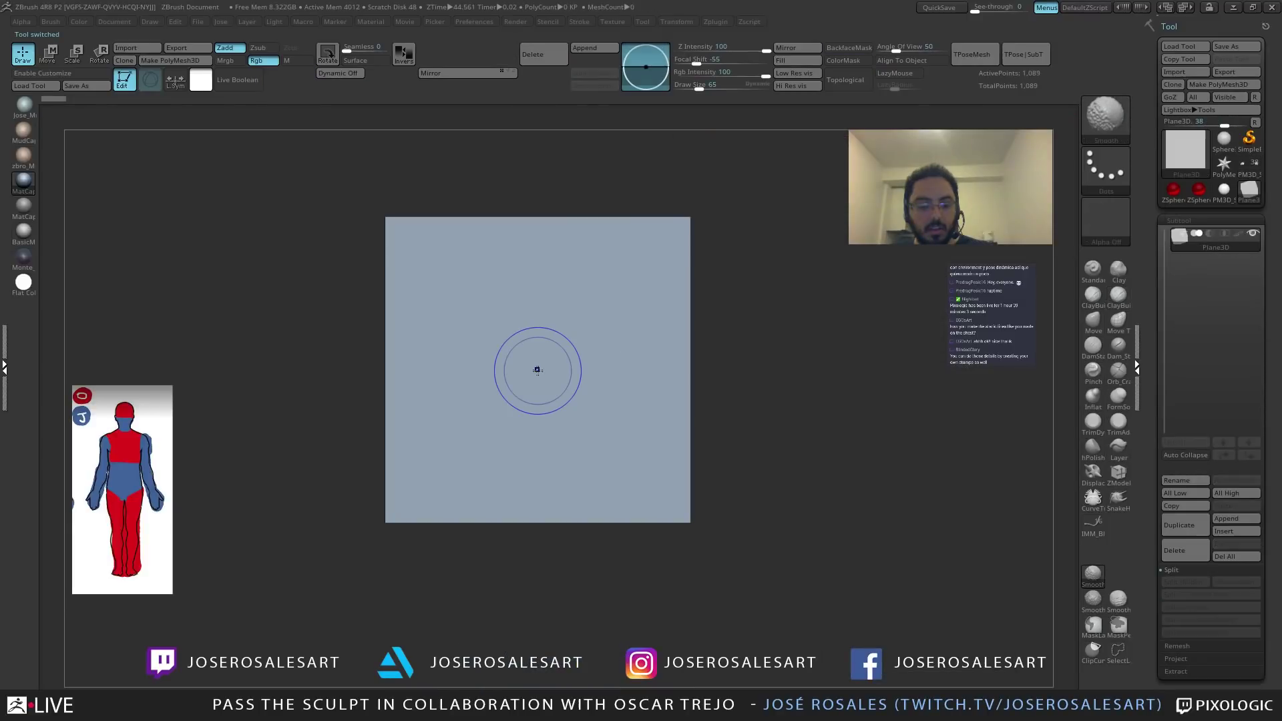
pyautogui.press('ctrl')
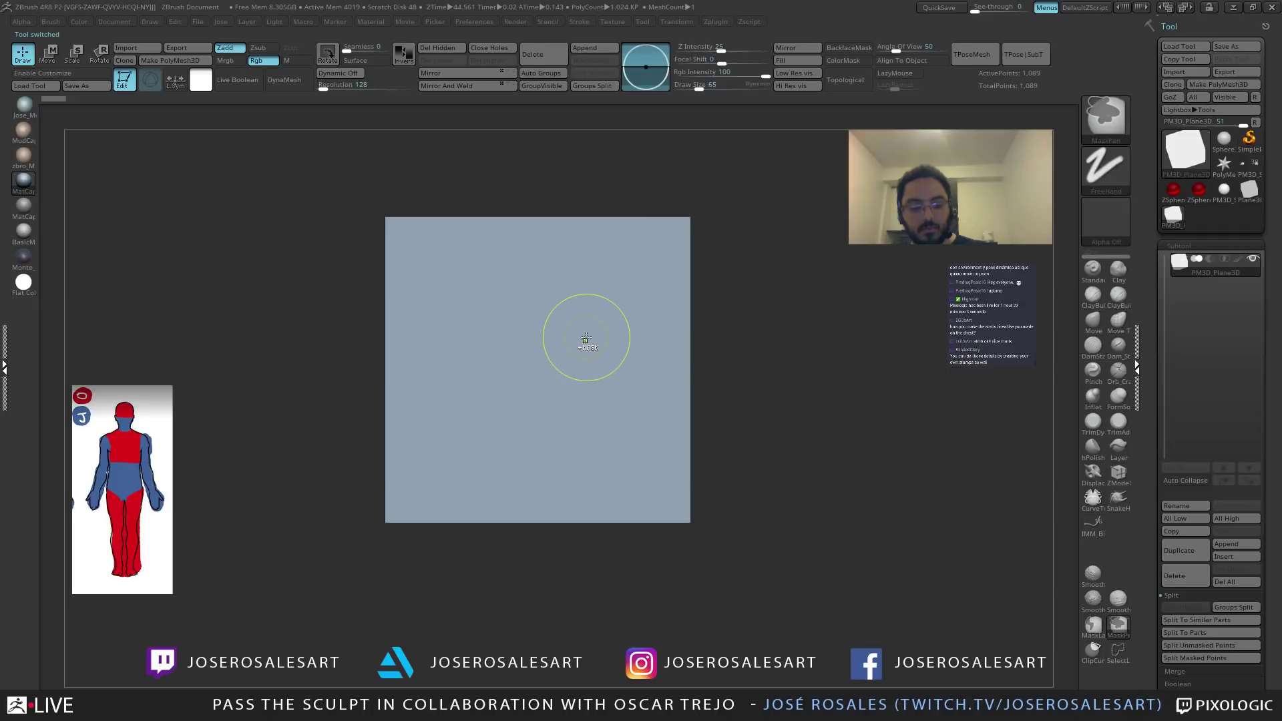
pyautogui.hotkey('ctrl', 'd')
pyautogui.hotkey('ctrl', 'd')
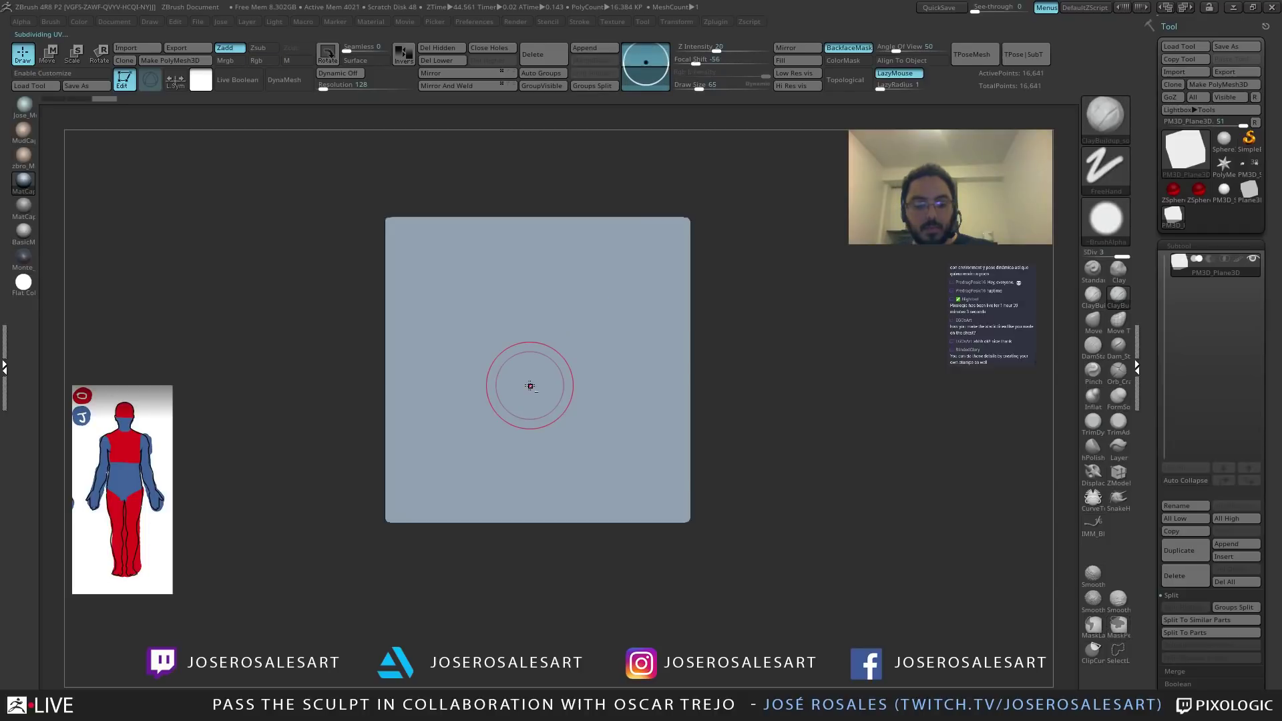
# Sculpt a round central form with a raised ring around it on the plane and smooth it.
pyautogui.click(530, 377)
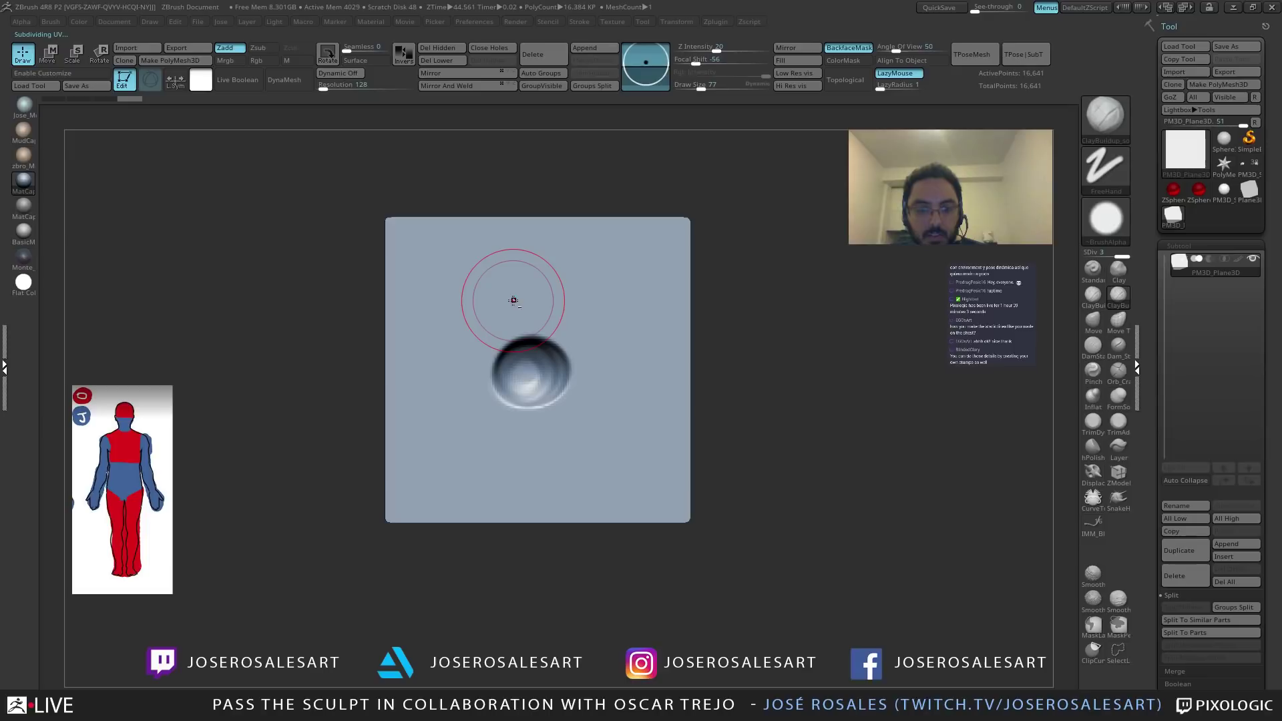
pyautogui.moveTo(514, 300); pyautogui.dragTo(552, 295)
pyautogui.moveTo(568, 334)
pyautogui.mouseDown(button='right')
pyautogui.moveTo(653, 366)
pyautogui.moveTo(537, 339)
pyautogui.moveTo(451, 396)
pyautogui.mouseUp(button='right')
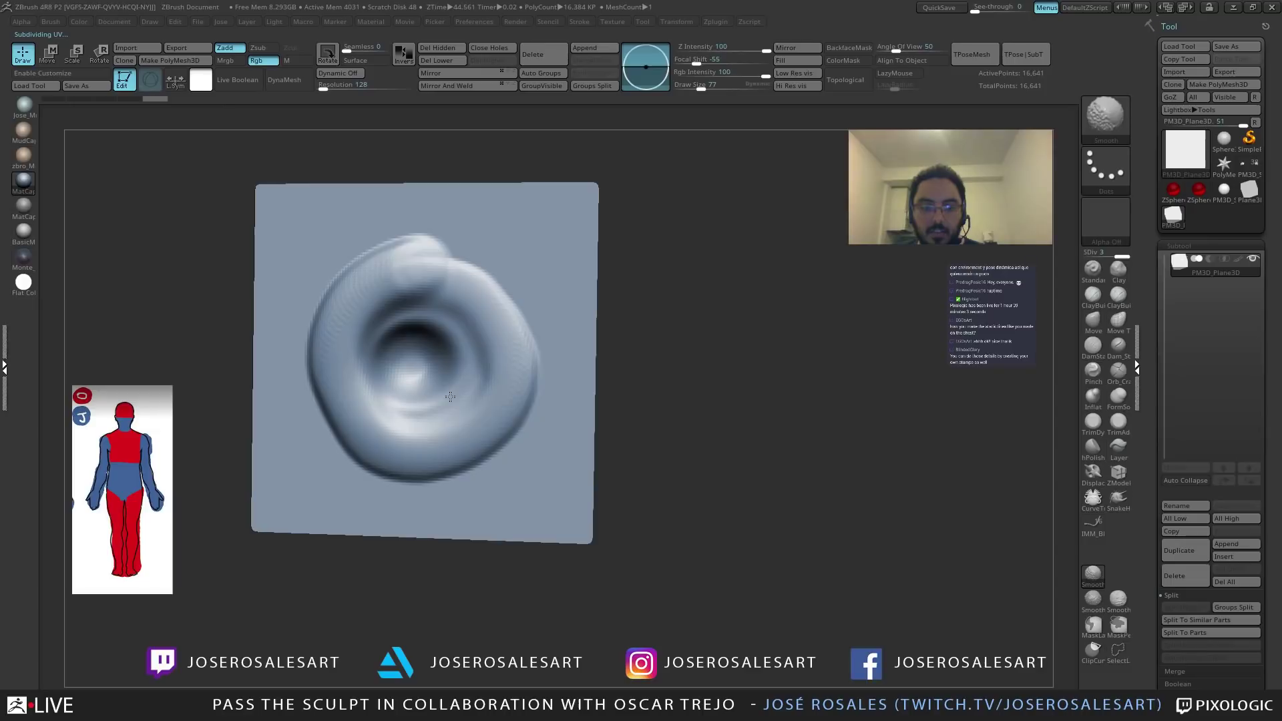
pyautogui.keyDown('shift'); pyautogui.moveTo(451, 397); pyautogui.dragTo(406, 323); pyautogui.keyUp('shift')
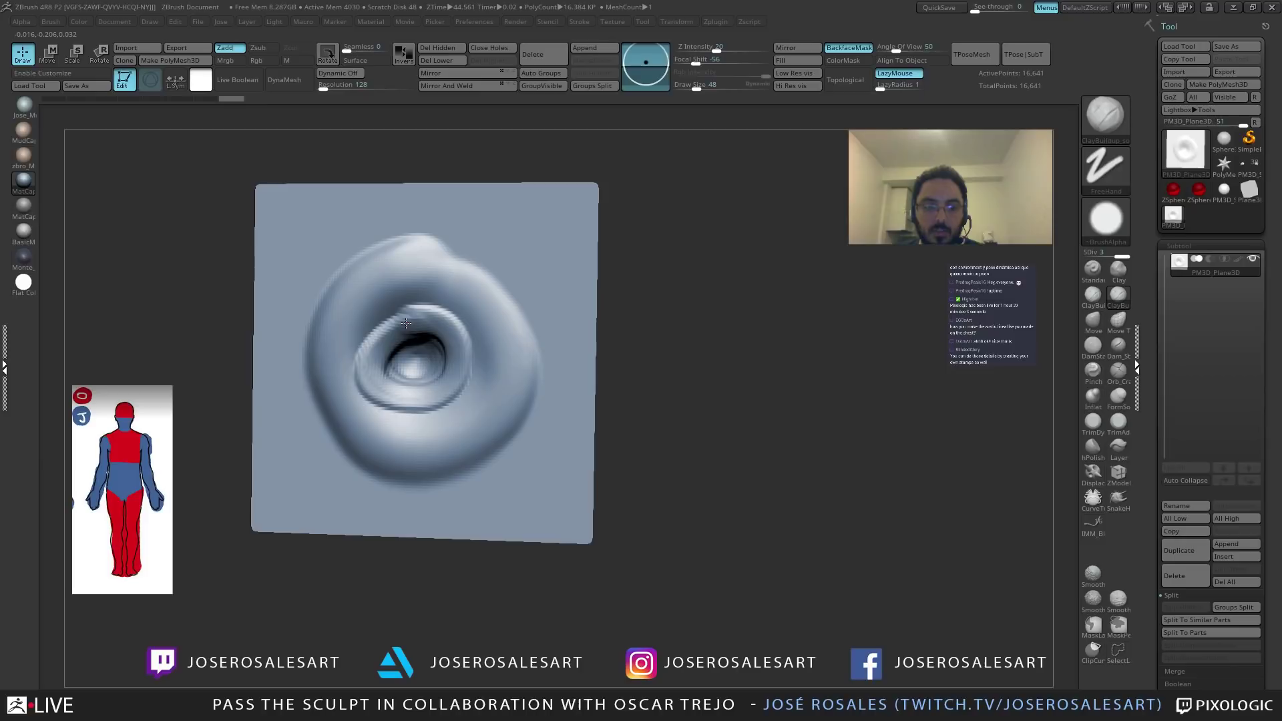
pyautogui.keyDown('ctrl'); pyautogui.moveTo(406, 323); pyautogui.dragTo(436, 341, button='right'); pyautogui.keyUp('ctrl')
pyautogui.keyDown('shift'); pyautogui.moveTo(454, 354); pyautogui.dragTo(436, 342); pyautogui.keyUp('shift')
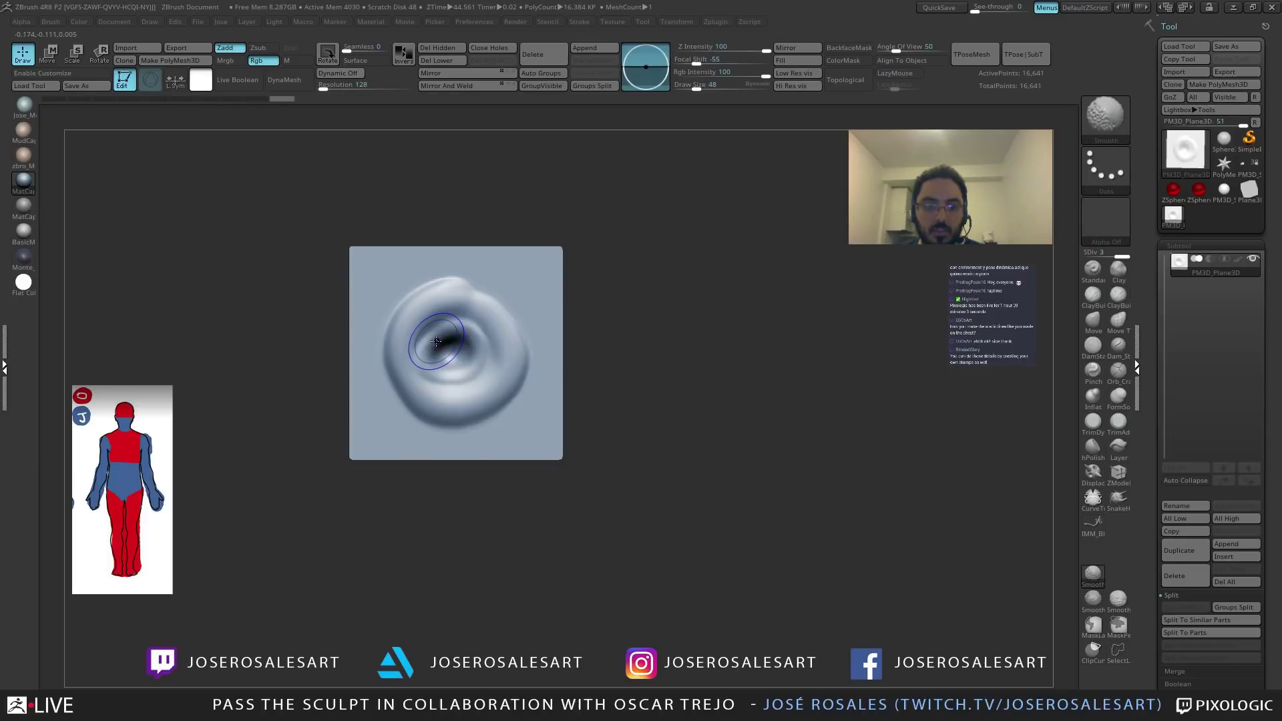
pyautogui.keyDown('alt'); pyautogui.moveTo(435, 342); pyautogui.dragTo(487, 343, button='right'); pyautogui.keyUp('alt')
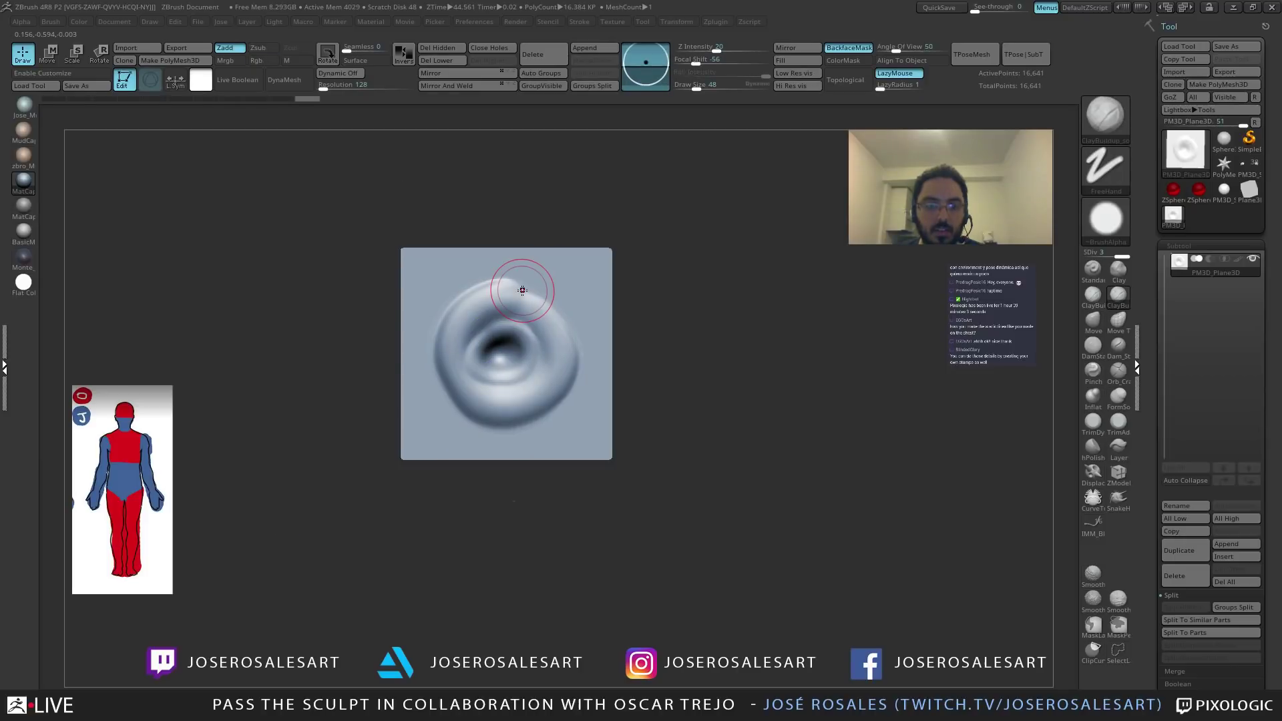
# Build short clay lobes radiating outward around the ring on the plane.
pyautogui.moveTo(522, 290); pyautogui.dragTo(437, 382)
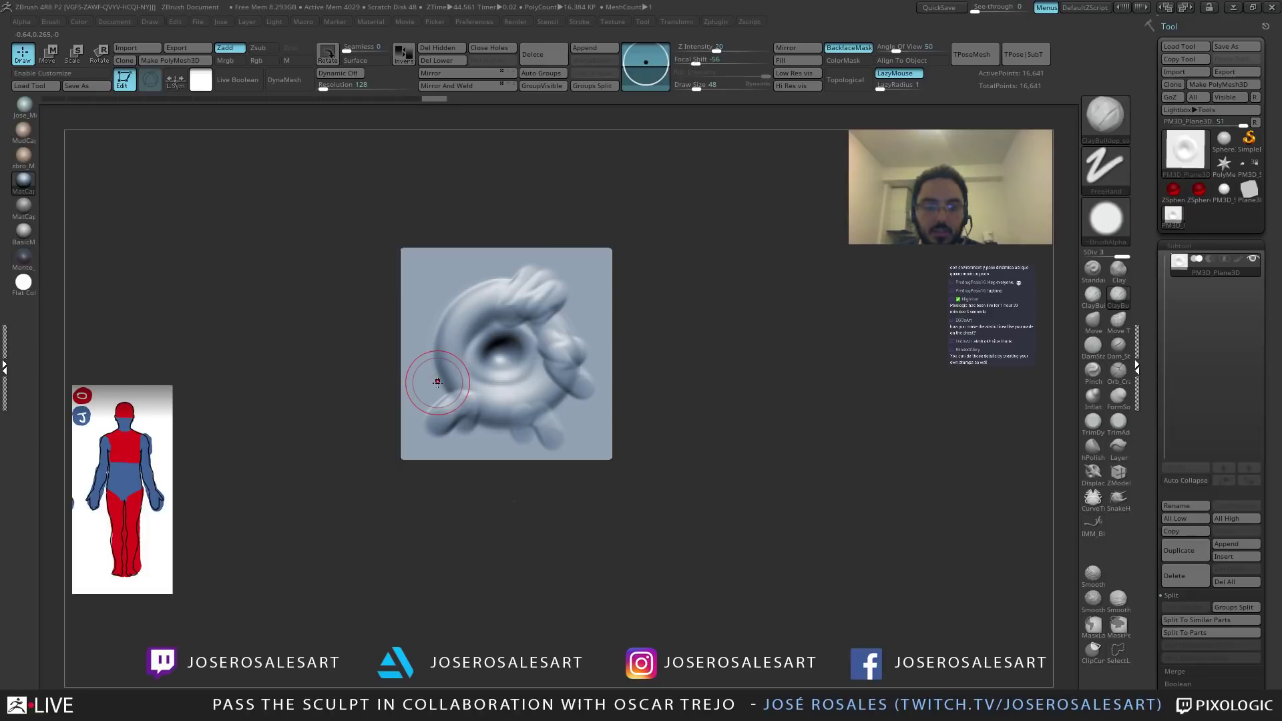
pyautogui.moveTo(460, 327); pyautogui.dragTo(424, 345)
pyautogui.moveTo(467, 297); pyautogui.dragTo(436, 283)
pyautogui.keyDown('ctrl'); pyautogui.moveTo(488, 312); pyautogui.dragTo(679, 240, button='right'); pyautogui.keyUp('ctrl')
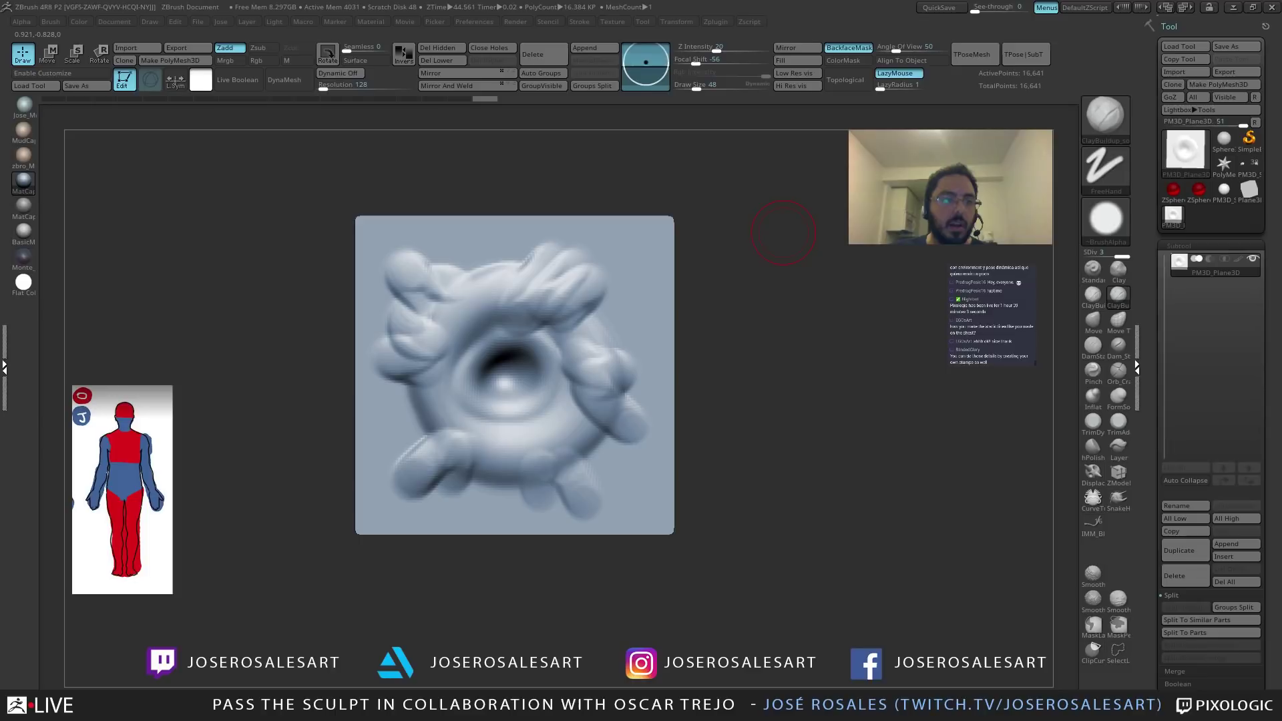
# Try to set the document height to 512 with proportions constrained.
pyautogui.click(114, 21)
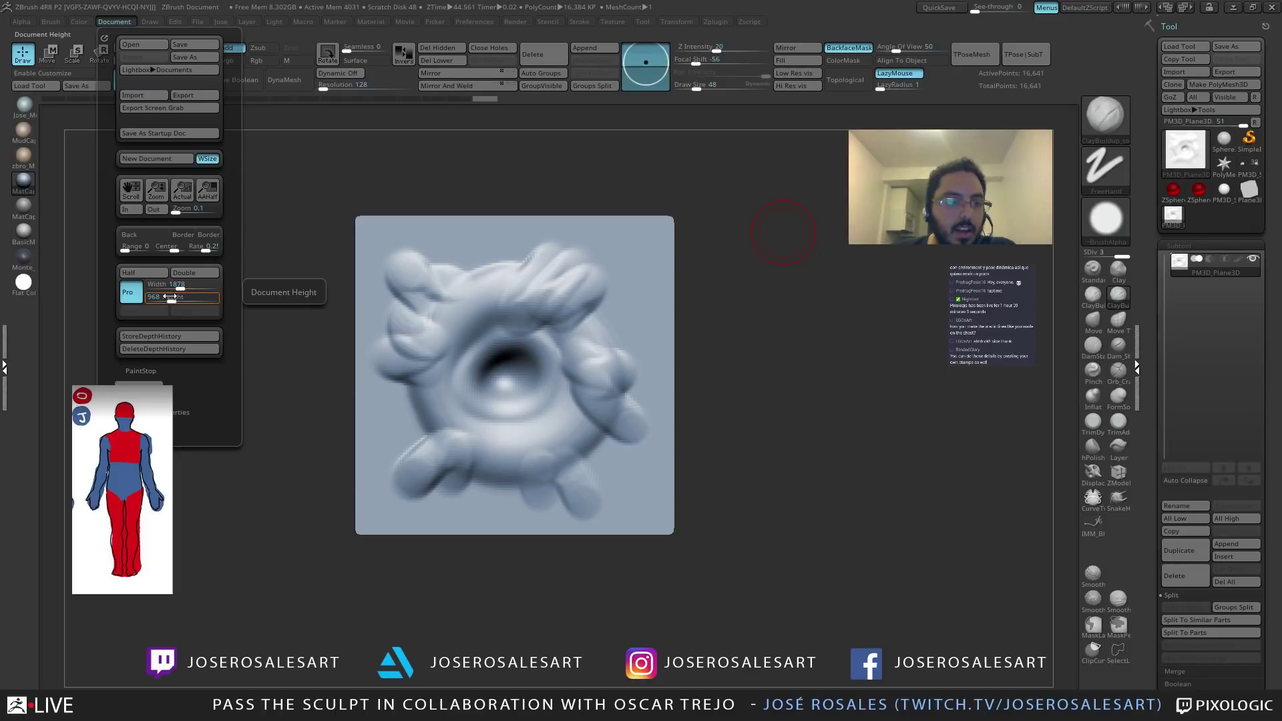
pyautogui.click(169, 286)
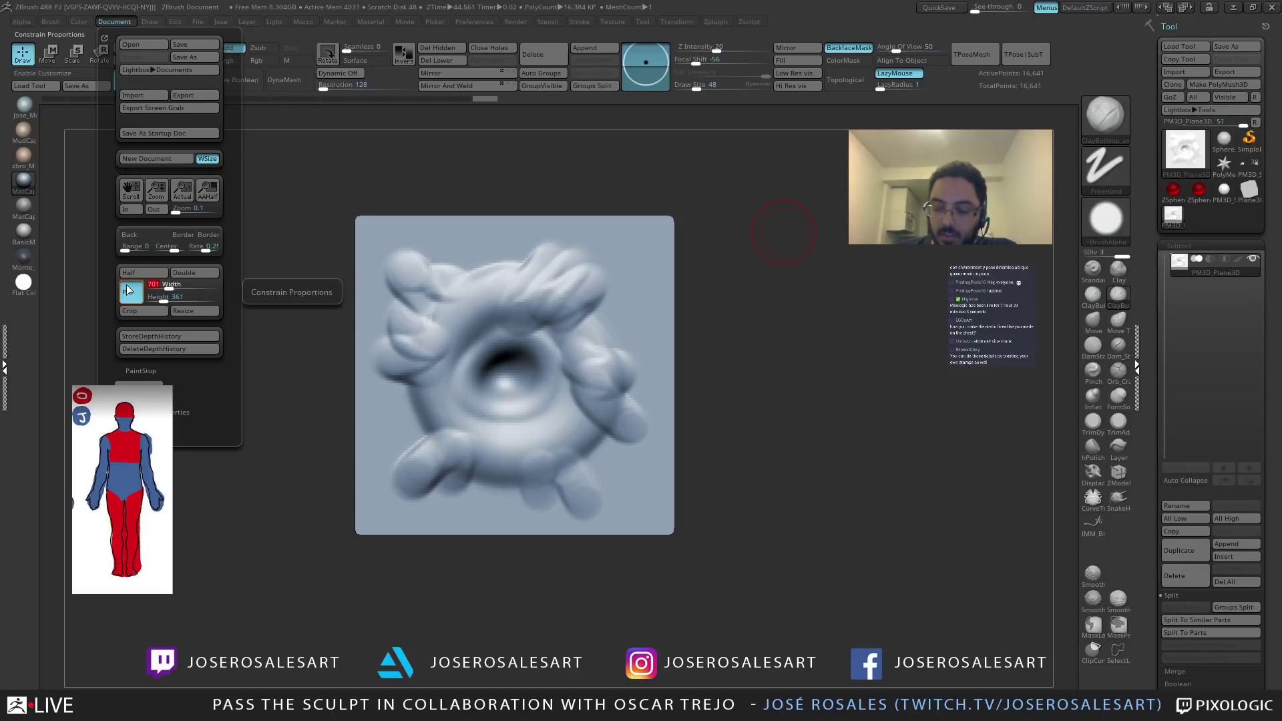
pyautogui.press('BackSpace')
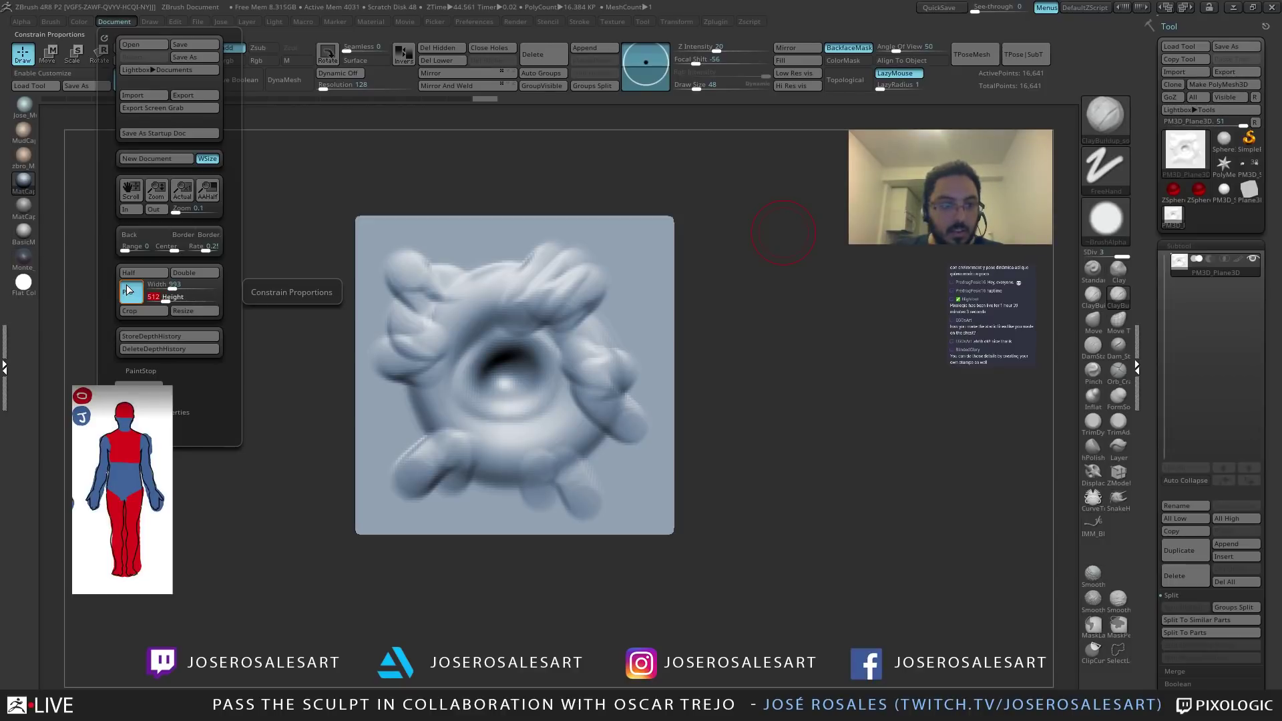
pyautogui.click(114, 21)
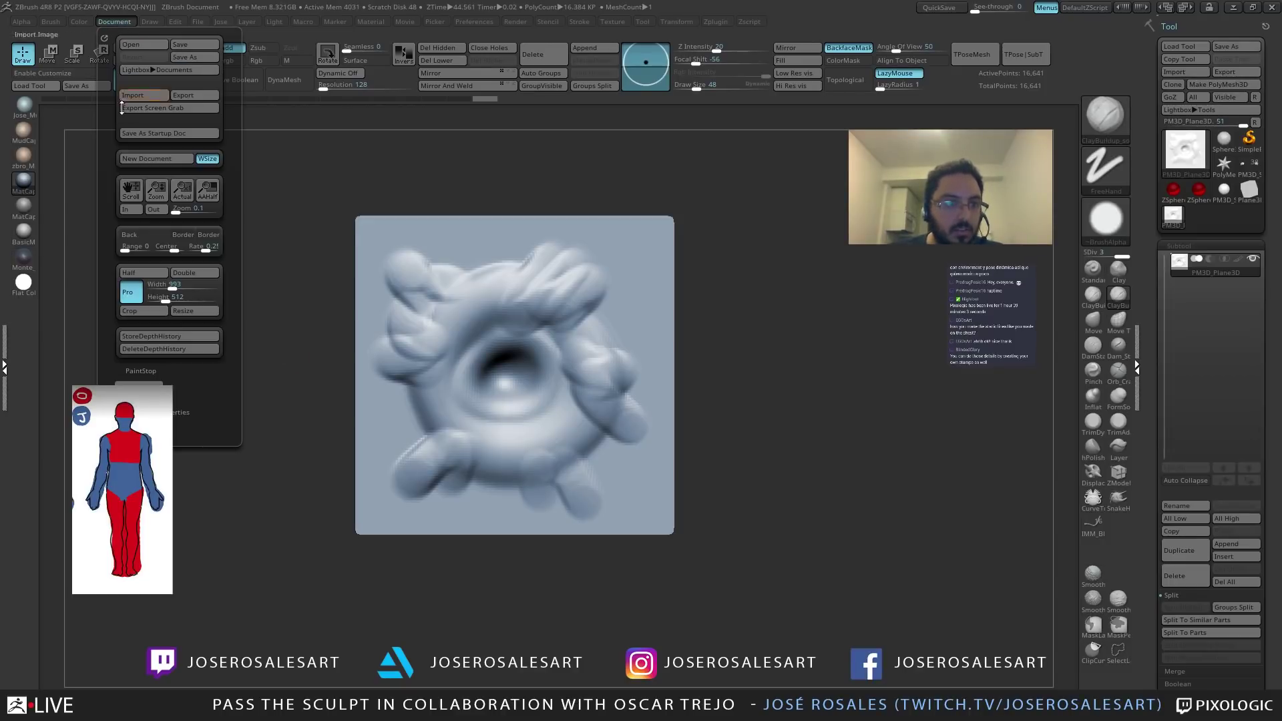
pyautogui.click(171, 285)
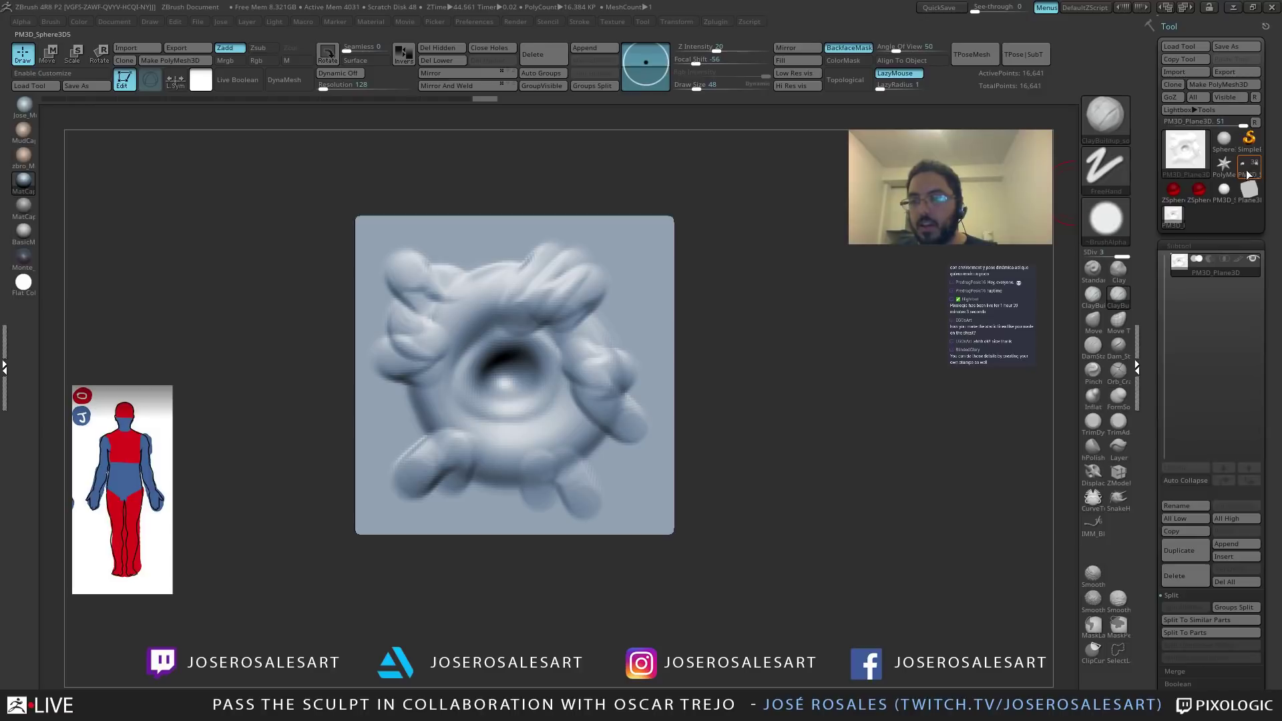
# Switch back to the creature model and save it to disk as a tool.
pyautogui.click(1246, 170)
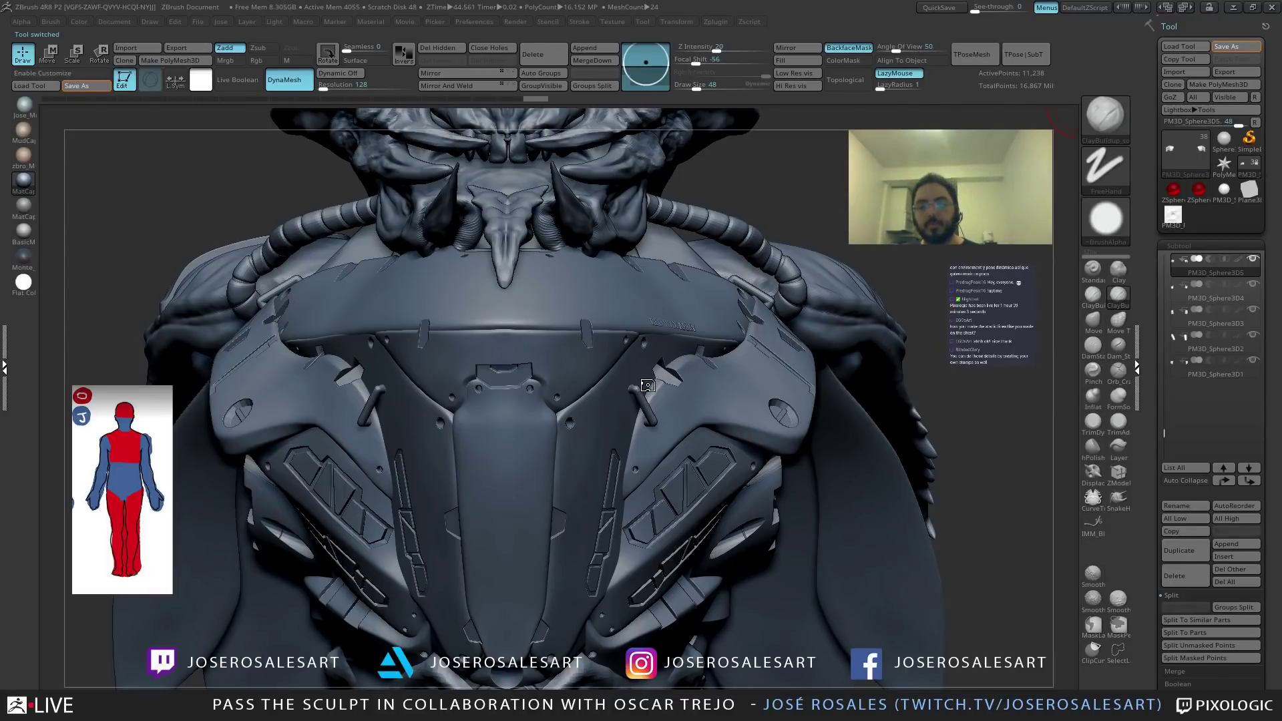
pyautogui.keyDown('alt'); pyautogui.moveTo(731, 374); pyautogui.dragTo(612, 417, button='right'); pyautogui.keyUp('alt')
pyautogui.keyDown('alt'); pyautogui.moveTo(637, 366); pyautogui.dragTo(474, 375, button='right'); pyautogui.keyUp('alt')
pyautogui.keyDown('alt'); pyautogui.moveTo(642, 488); pyautogui.dragTo(566, 252, button='right'); pyautogui.keyUp('alt')
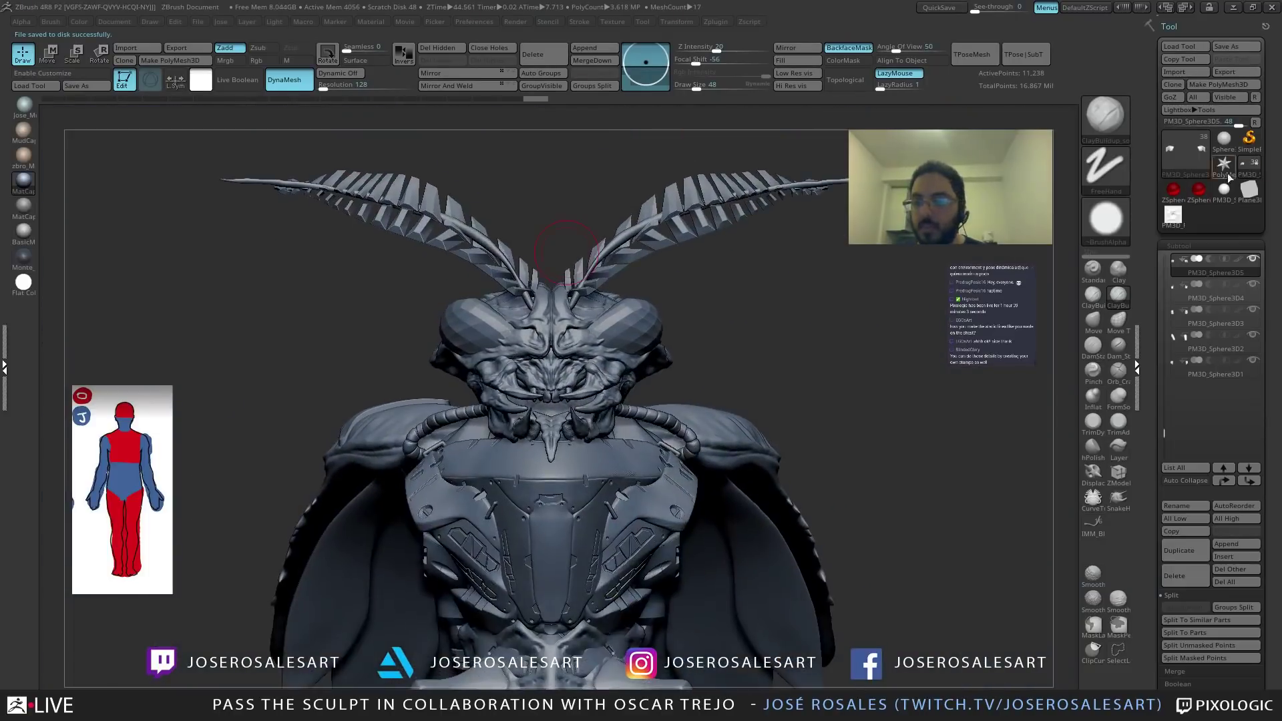
# Select the sculpted plane tool and resize the document to a square.
pyautogui.click(1173, 214)
pyautogui.moveTo(446, 521)
pyautogui.keyDown('alt'); pyautogui.mouseDown(button='right')
pyautogui.moveTo(454, 434)
pyautogui.moveTo(257, 311)
pyautogui.mouseUp(button='right'); pyautogui.keyUp('alt')
pyautogui.click(113, 22)
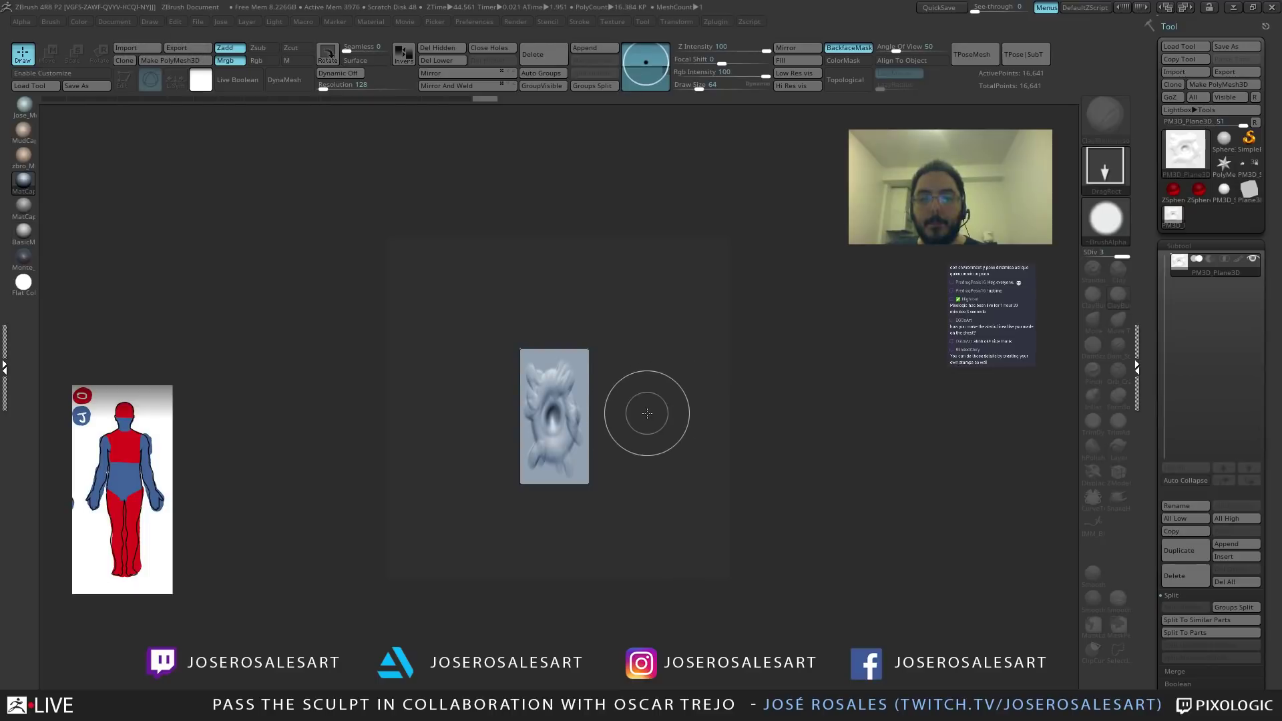
# Clear the canvas, draw the sculpted plane in the square document and enter Edit mode.
pyautogui.hotkey('ctrl', 'n')
pyautogui.moveTo(559, 409); pyautogui.dragTo(580, 652)
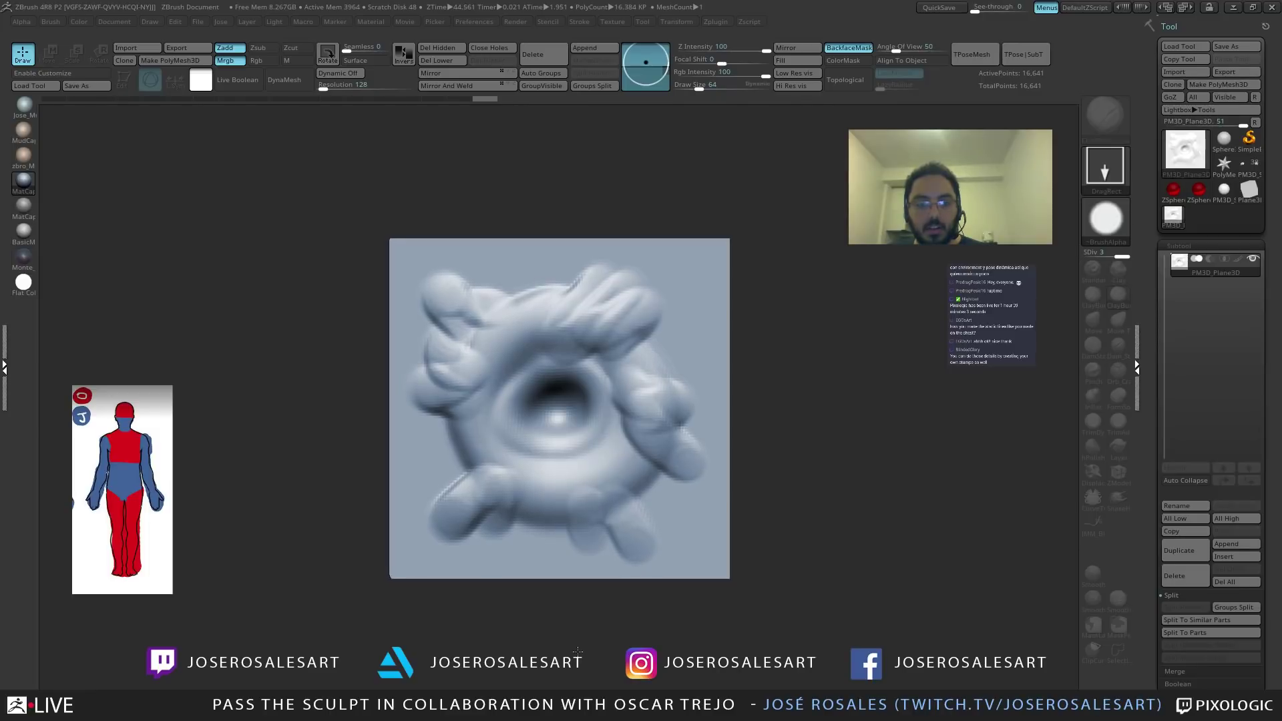
pyautogui.press('t')
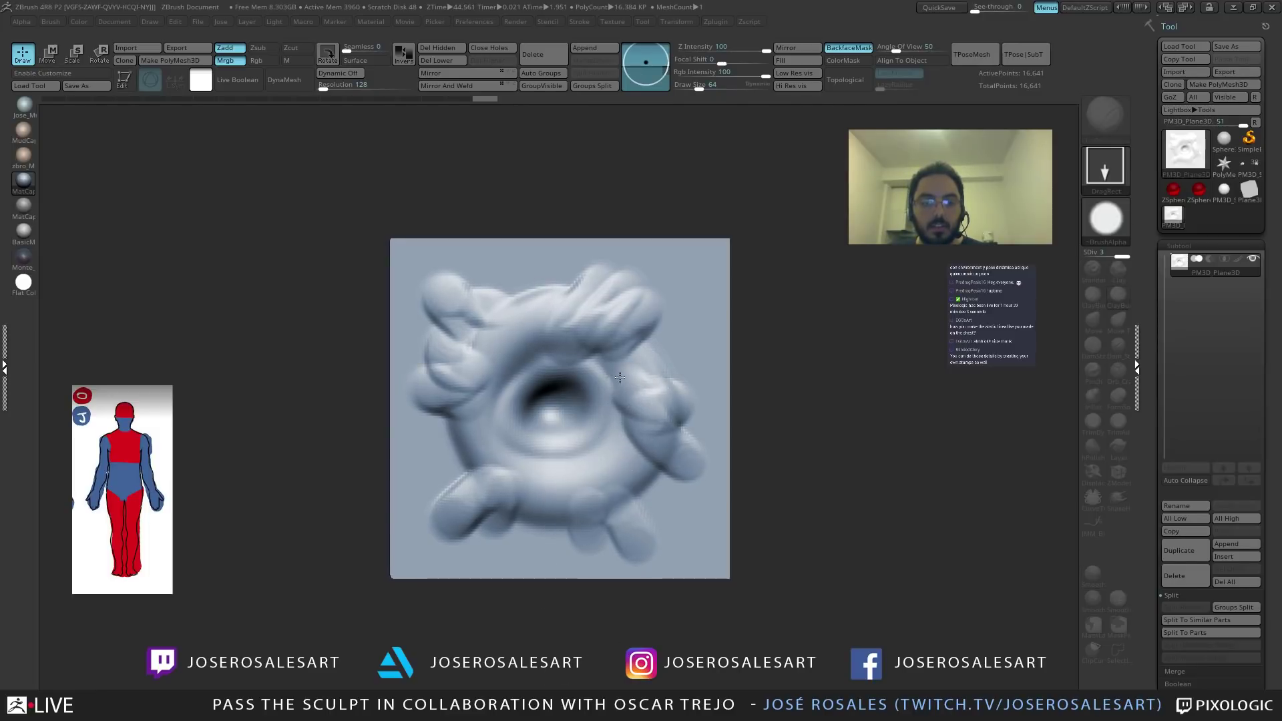
pyautogui.press('t')
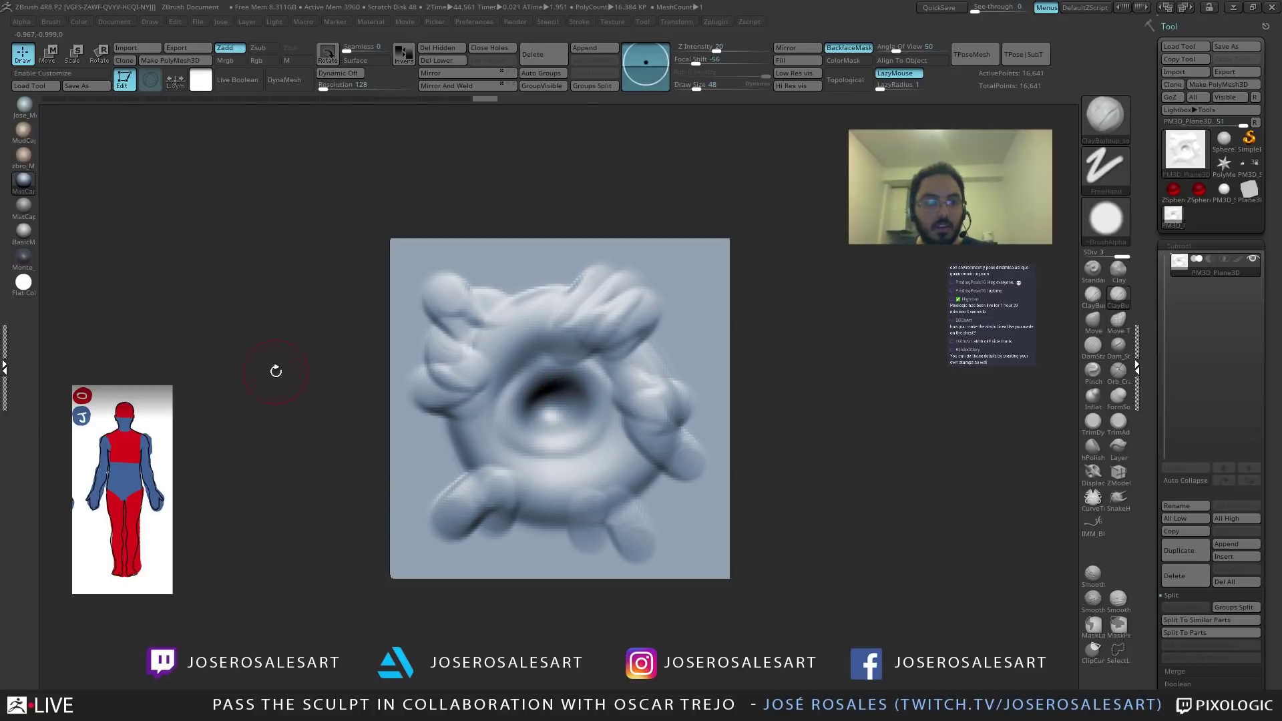
# Face the sculpted plane straight on and frame it so it fills the square document.
pyautogui.moveTo(547, 364)
pyautogui.keyDown('ctrl'); pyautogui.mouseDown(button='right')
pyautogui.moveTo(554, 411)
pyautogui.moveTo(602, 393)
pyautogui.mouseUp(button='right'); pyautogui.keyUp('ctrl')
pyautogui.press('f')
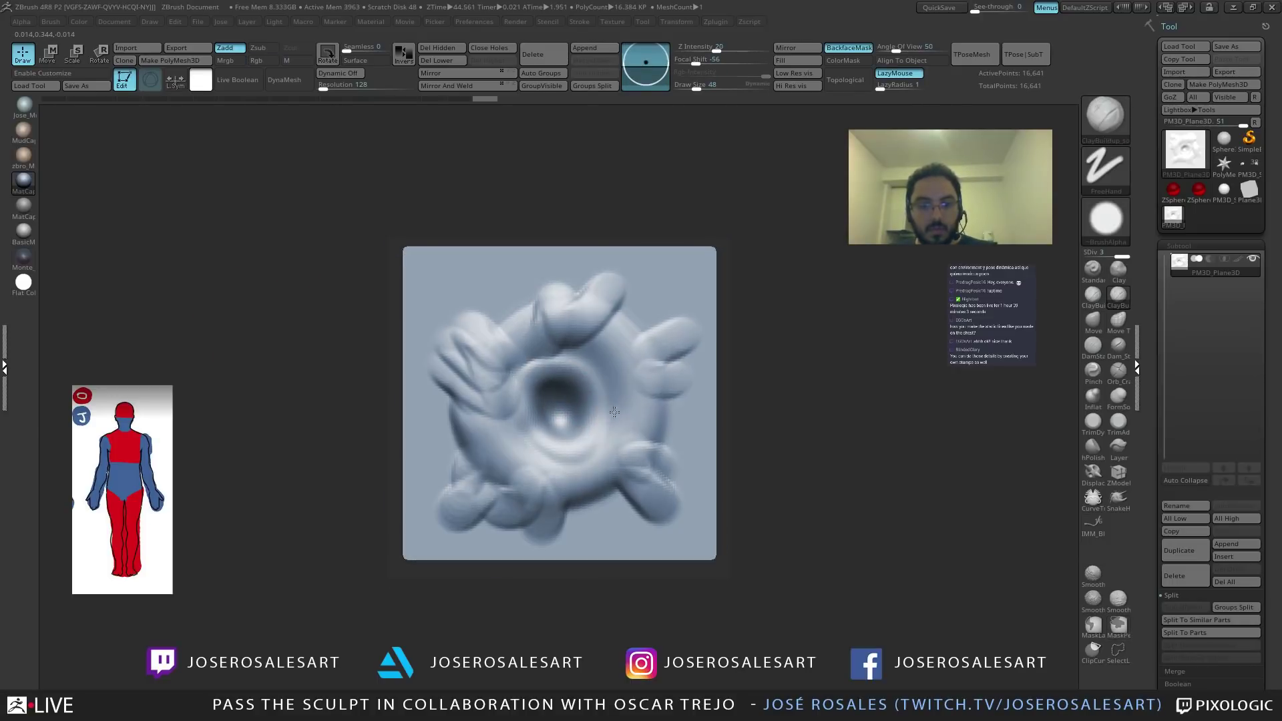
pyautogui.press('f')
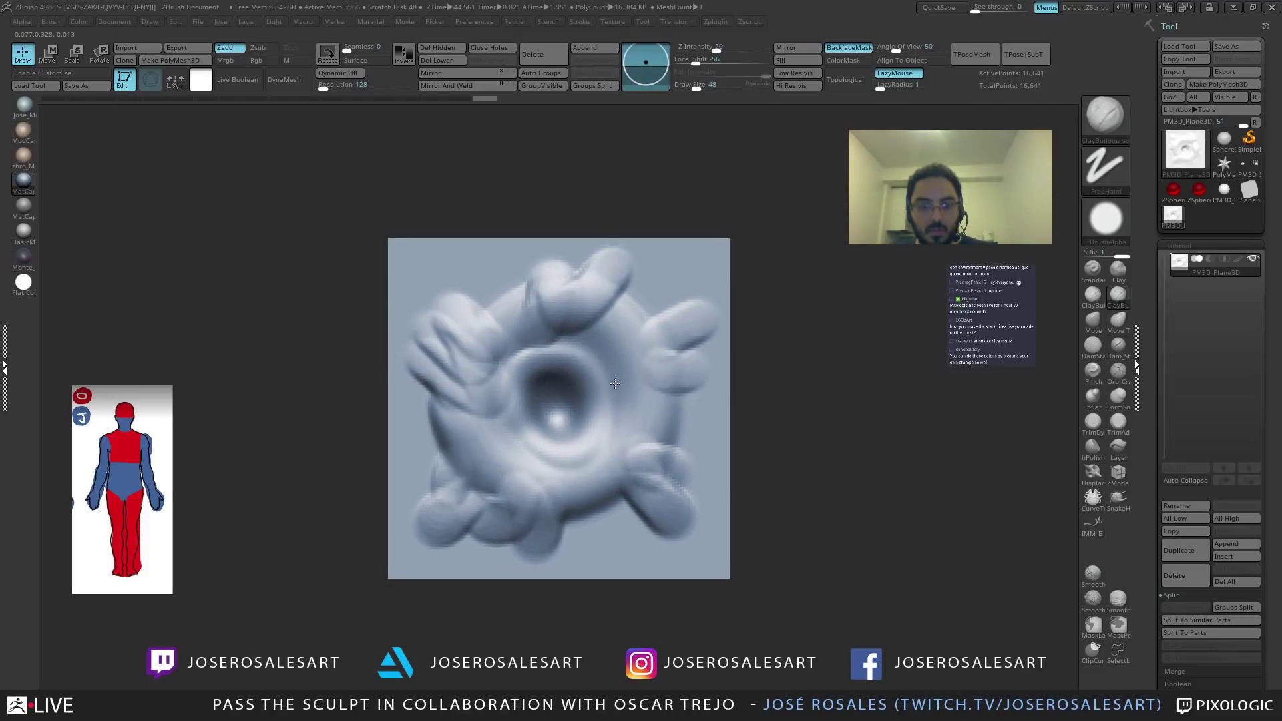
pyautogui.press('space')
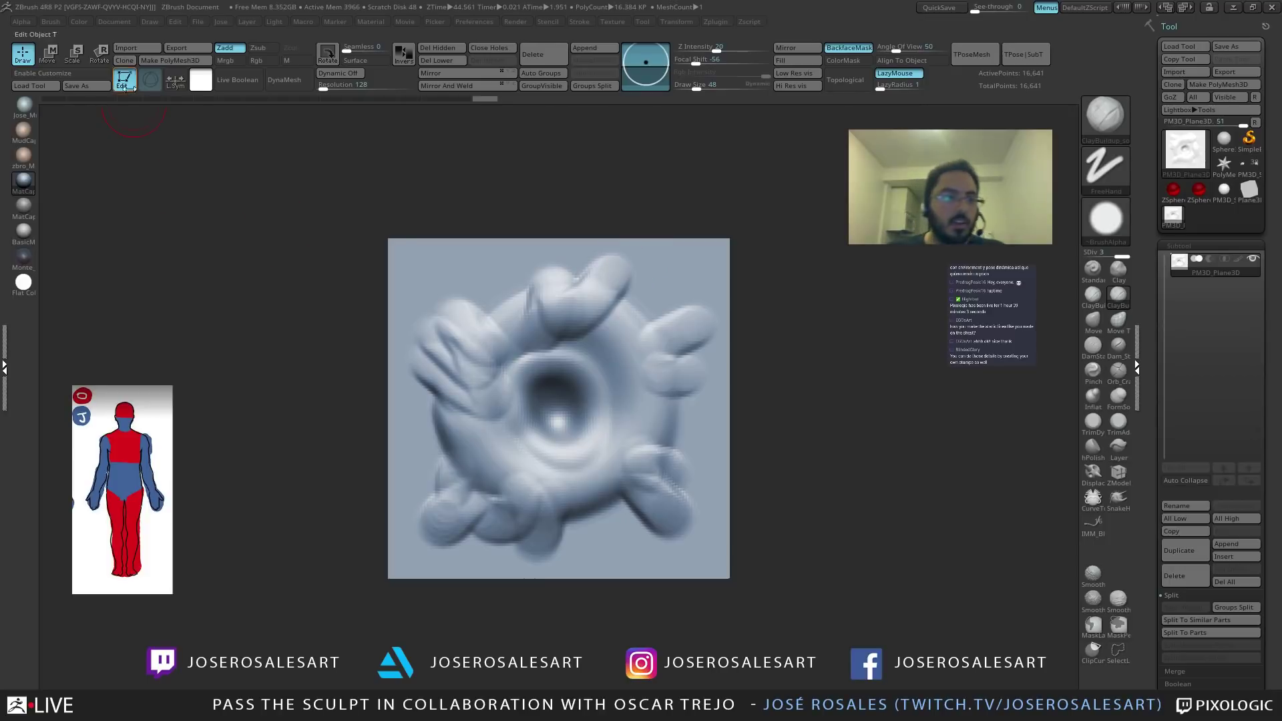
pyautogui.click(27, 21)
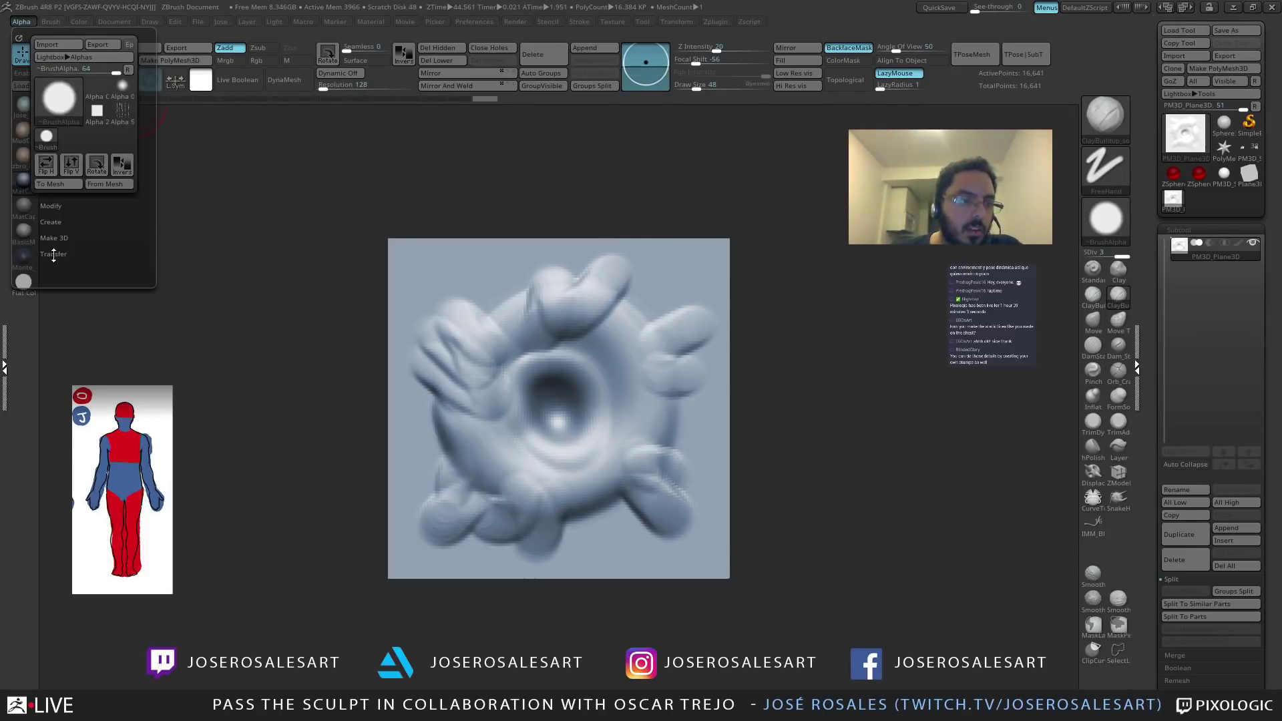
pyautogui.click(50, 222)
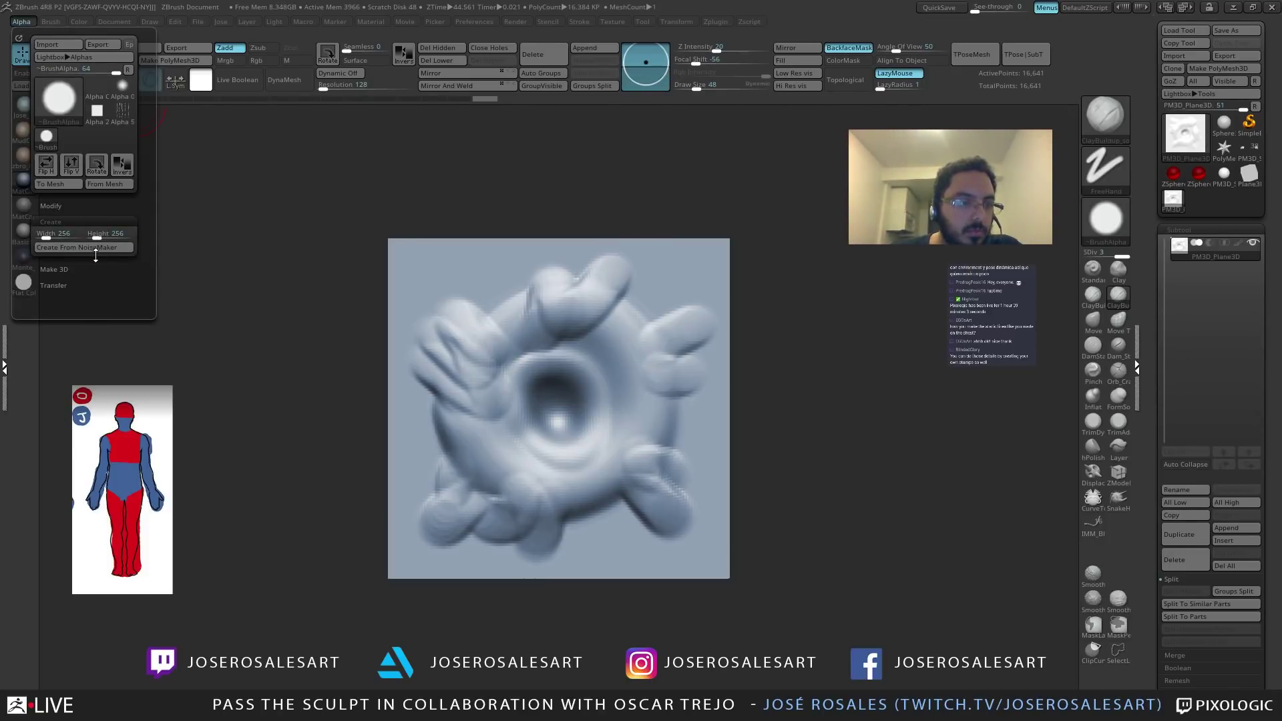
pyautogui.click(114, 21)
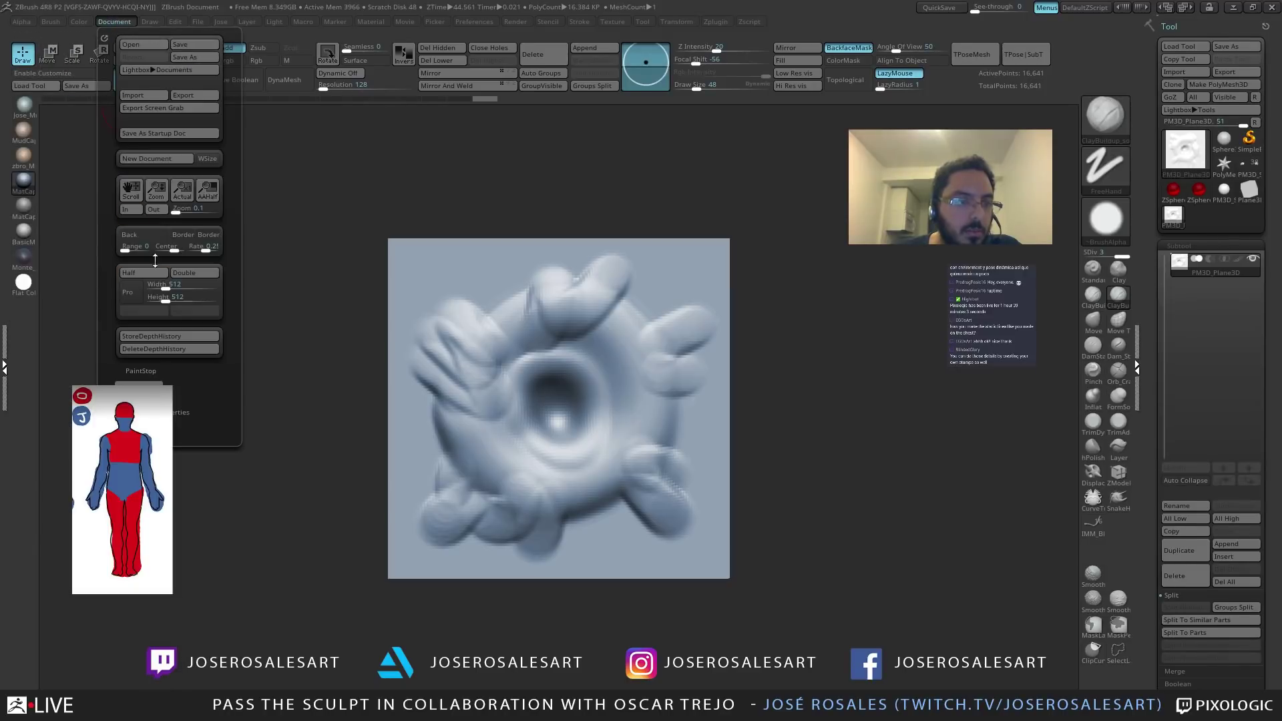
pyautogui.click(181, 285)
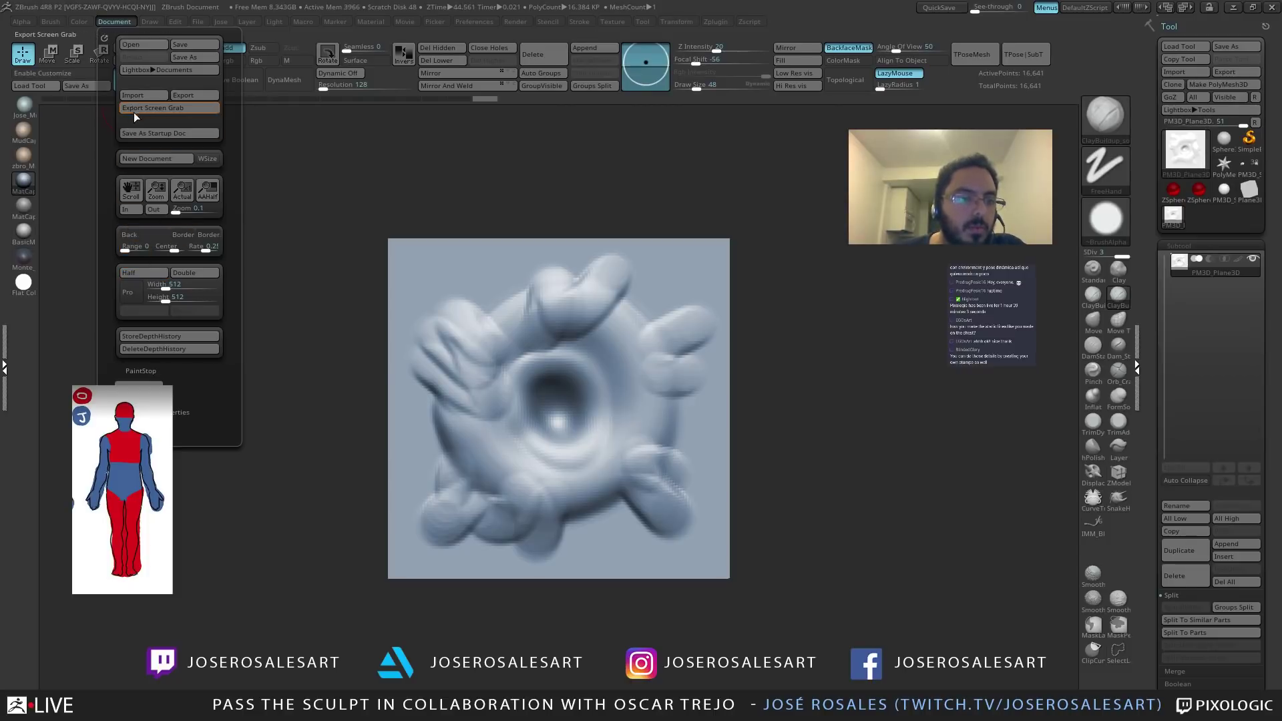
pyautogui.click(53, 21)
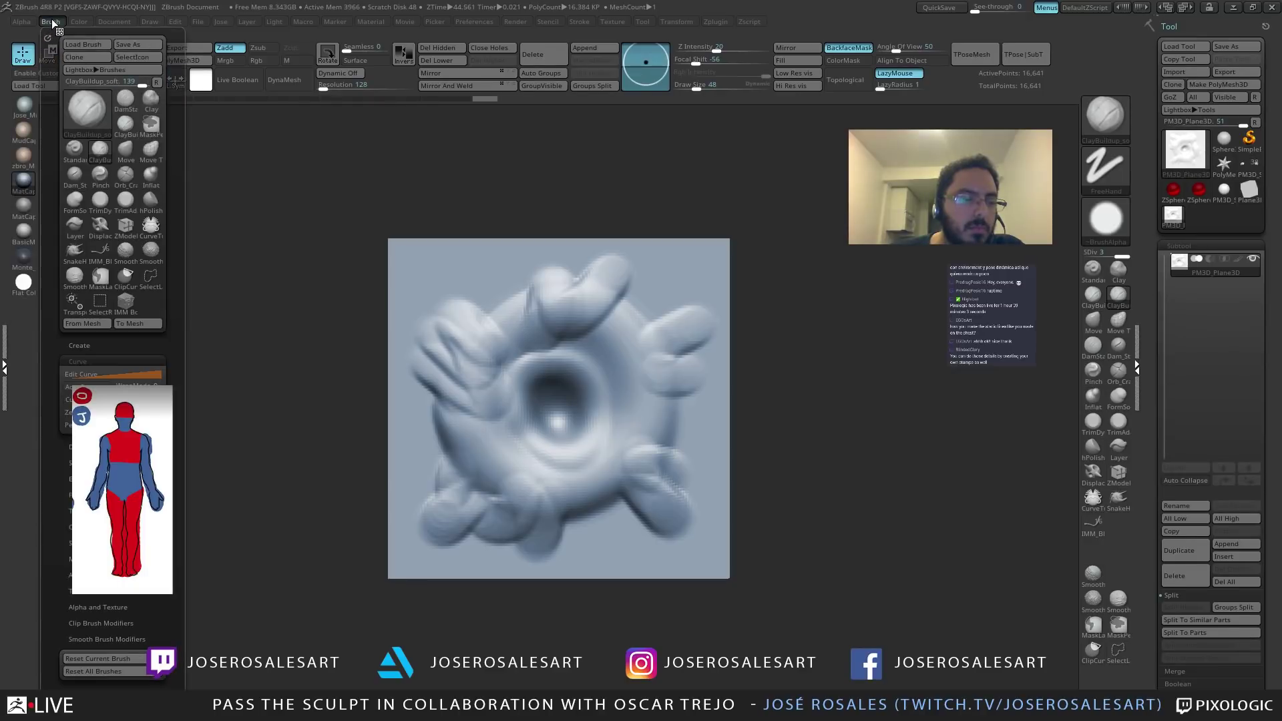
# Grab the square document with GrabDoc to turn the sculpted plane into a new brush alpha.
pyautogui.click(26, 20)
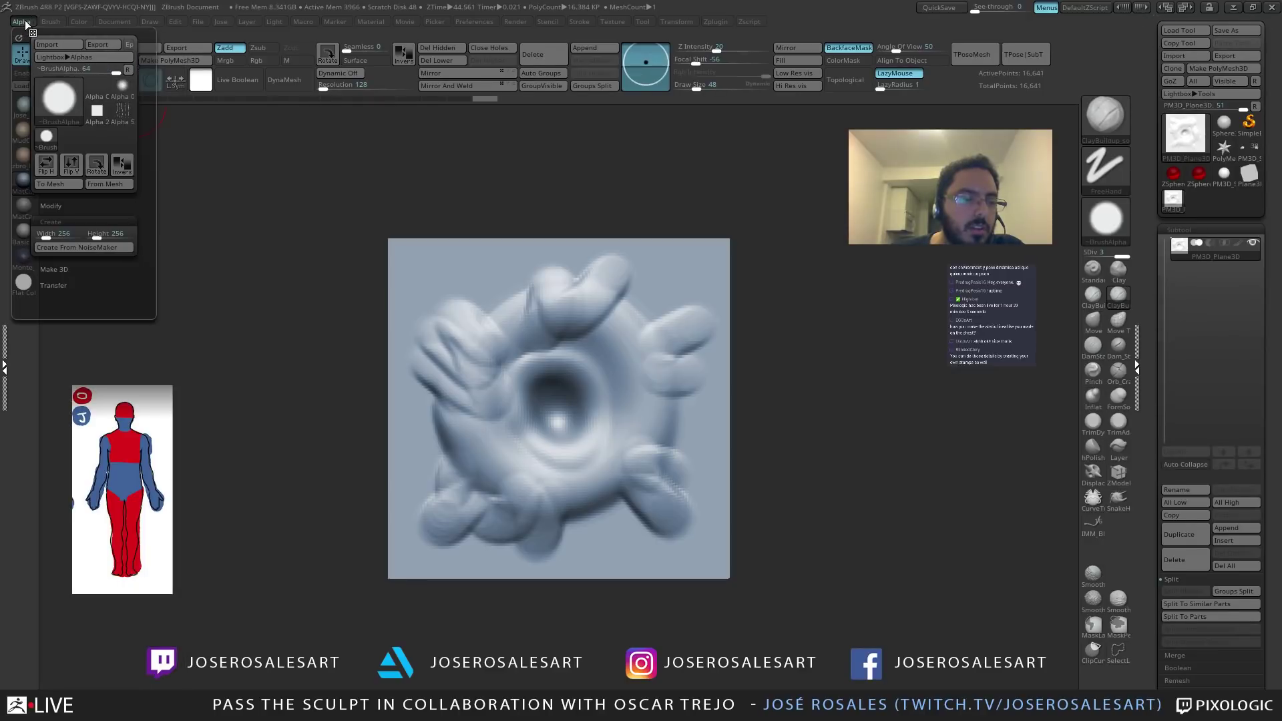
pyautogui.click(58, 204)
pyautogui.click(56, 205)
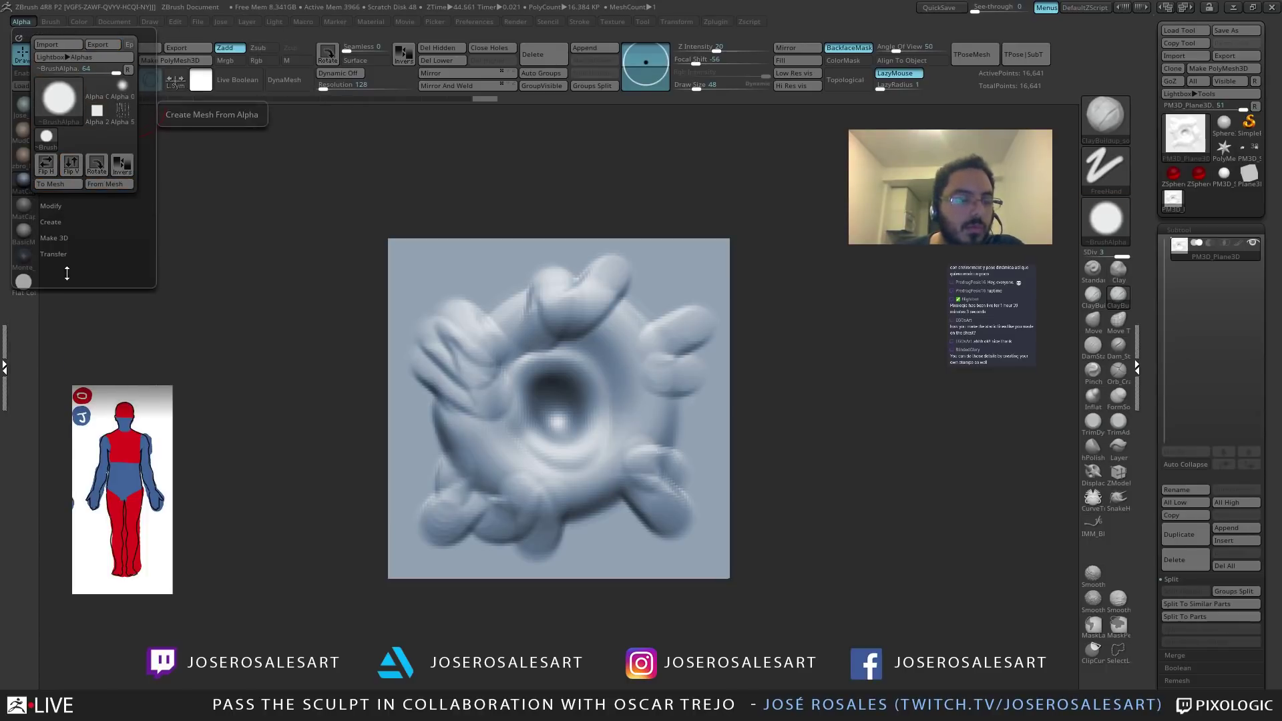
pyautogui.click(62, 254)
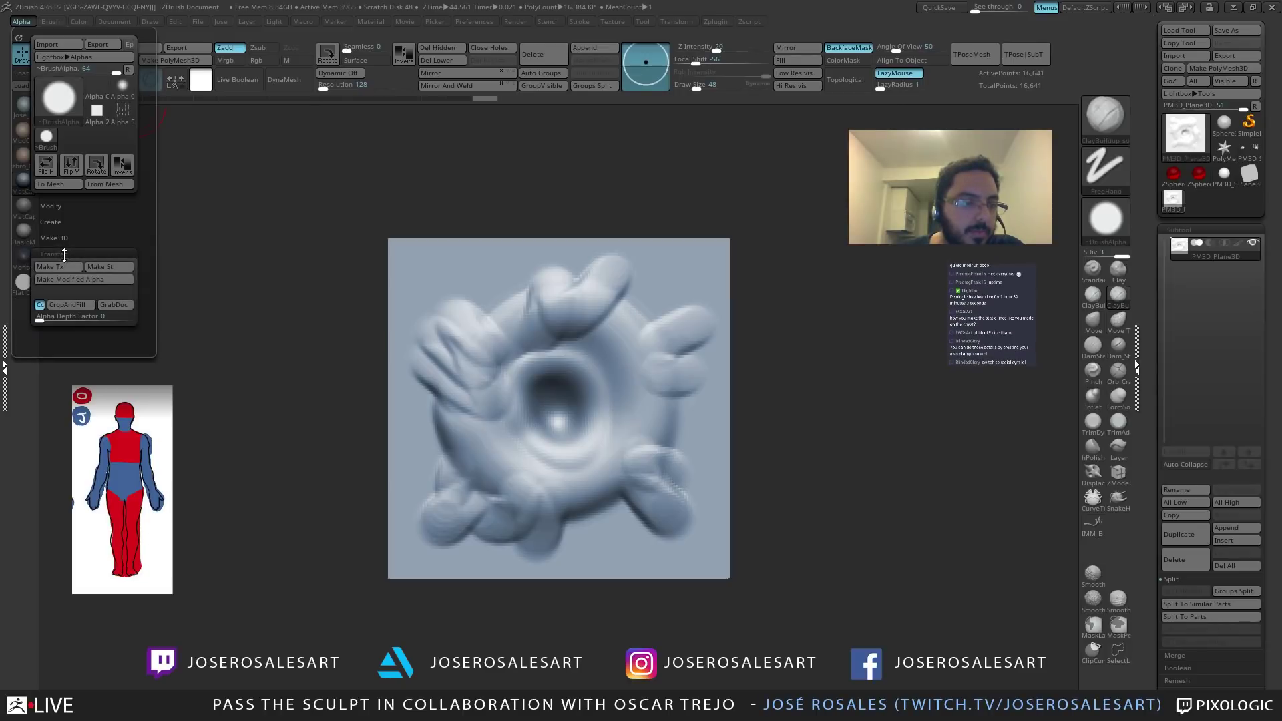
pyautogui.click(119, 304)
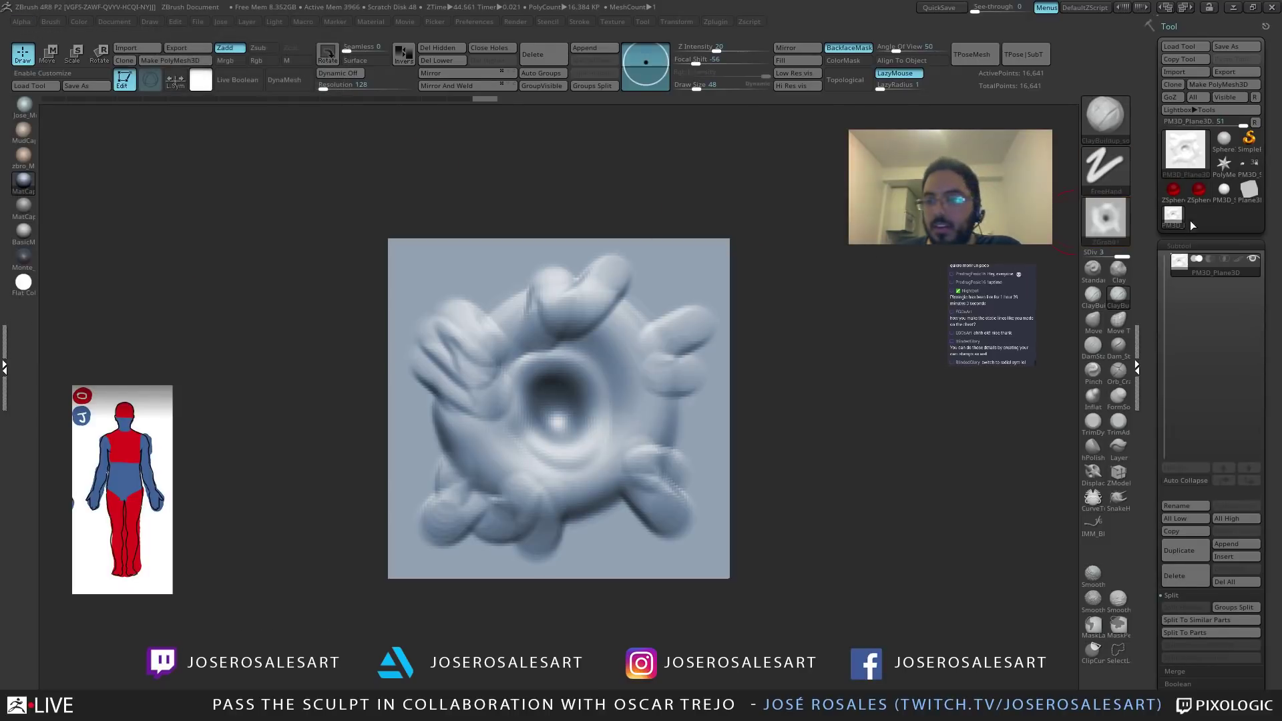
# Hide the interface panels and create a new document that fits the whole window.
pyautogui.click(113, 19)
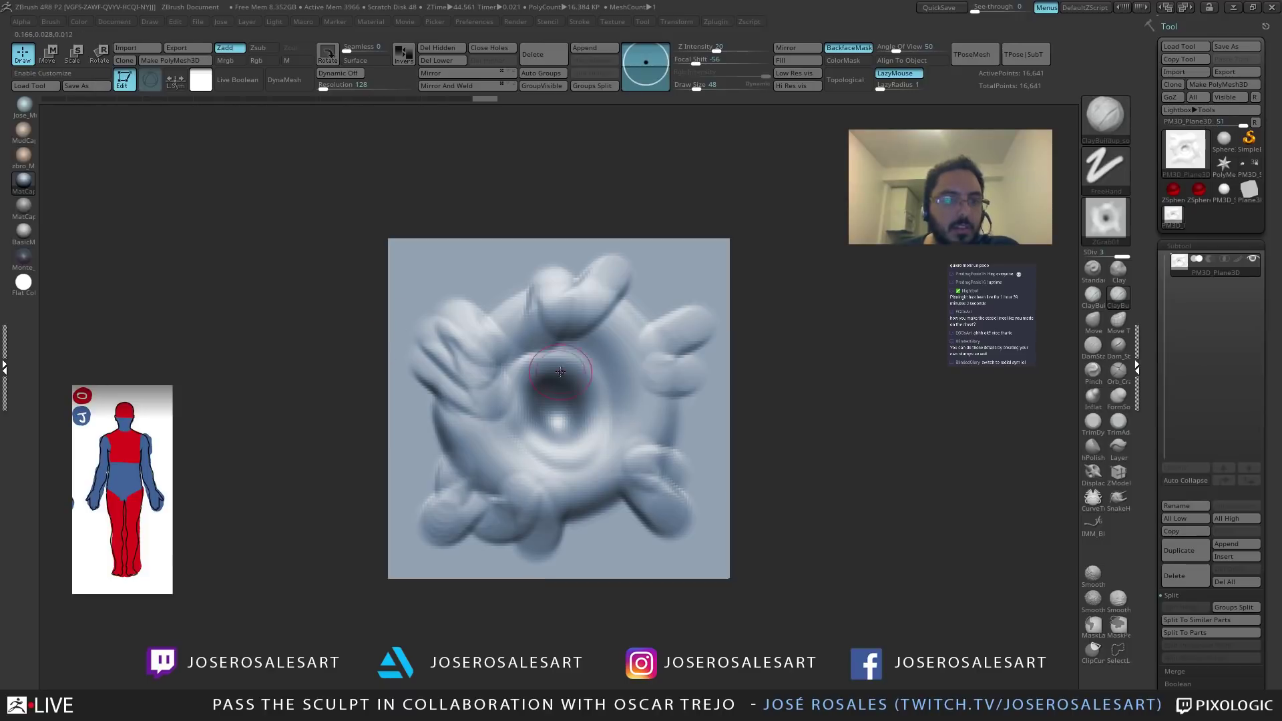
pyautogui.press('Tab')
pyautogui.click(1131, 241)
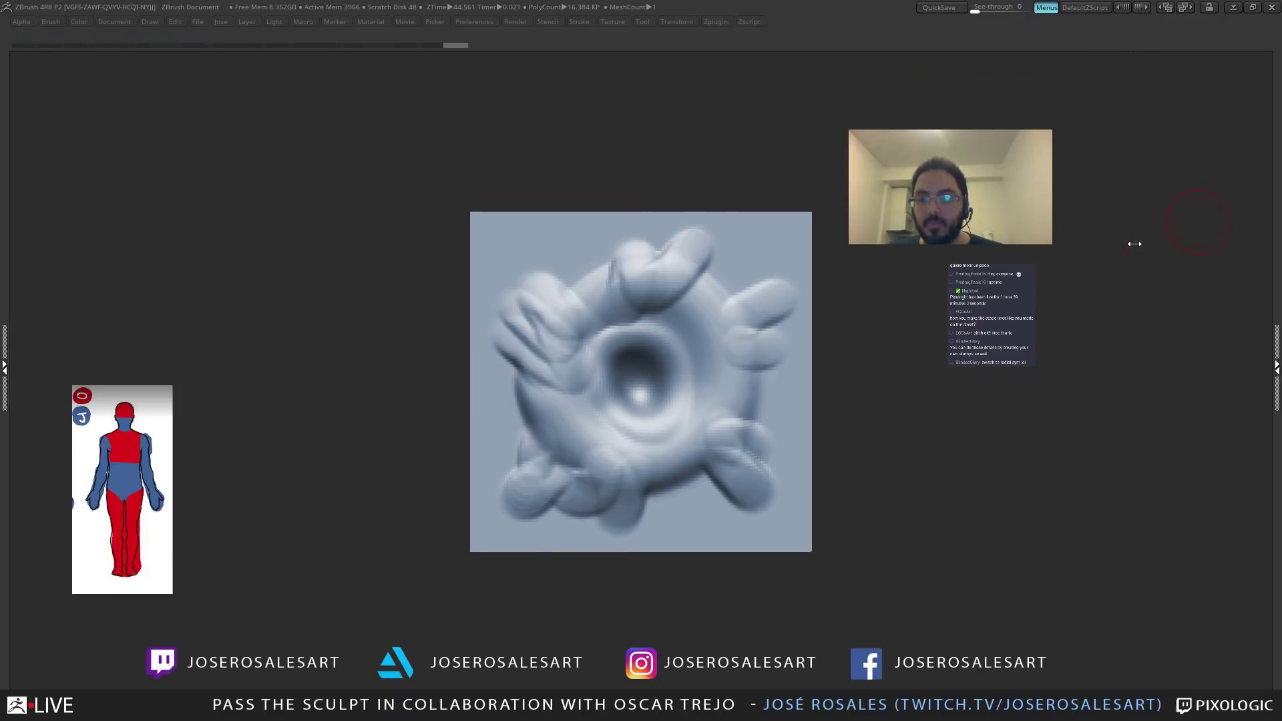
pyautogui.click(111, 24)
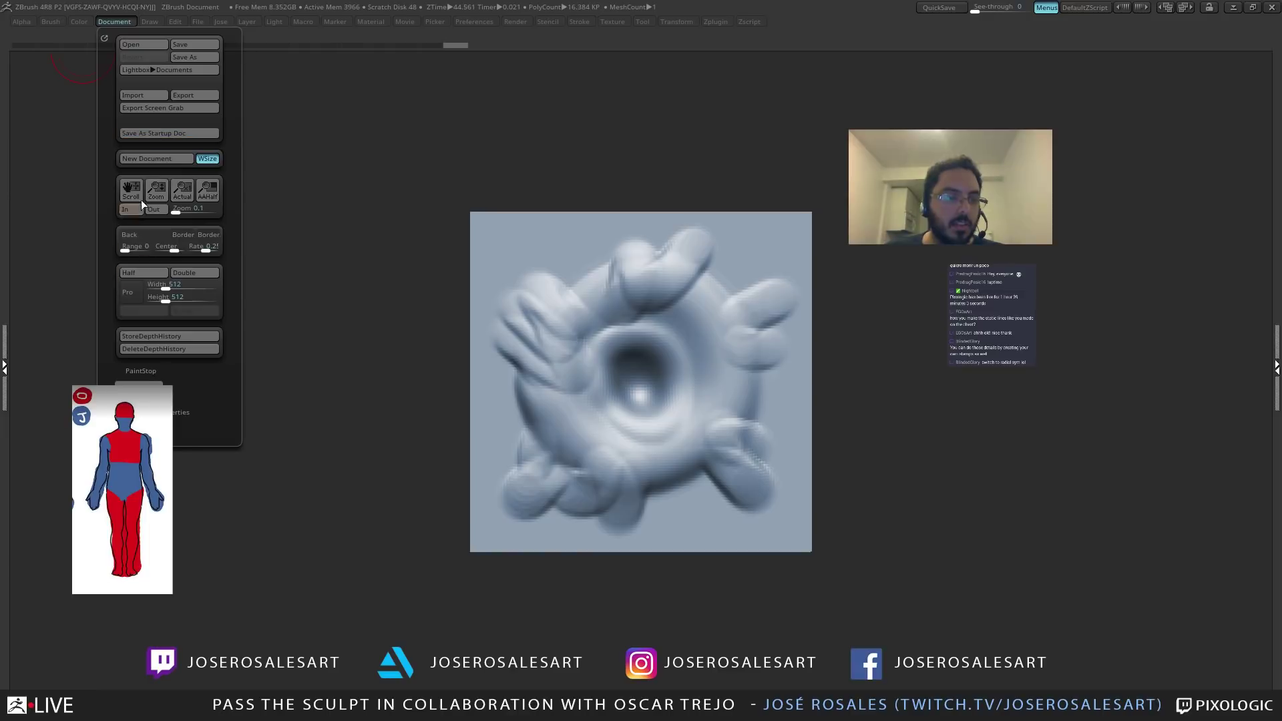
pyautogui.click(666, 402)
# Restore the interface panels and swap the sculpted plane for the creature model in the new document.
pyautogui.moveTo(653, 353)
pyautogui.mouseDown()
pyautogui.moveTo(644, 444)
pyautogui.moveTo(631, 452)
pyautogui.mouseUp()
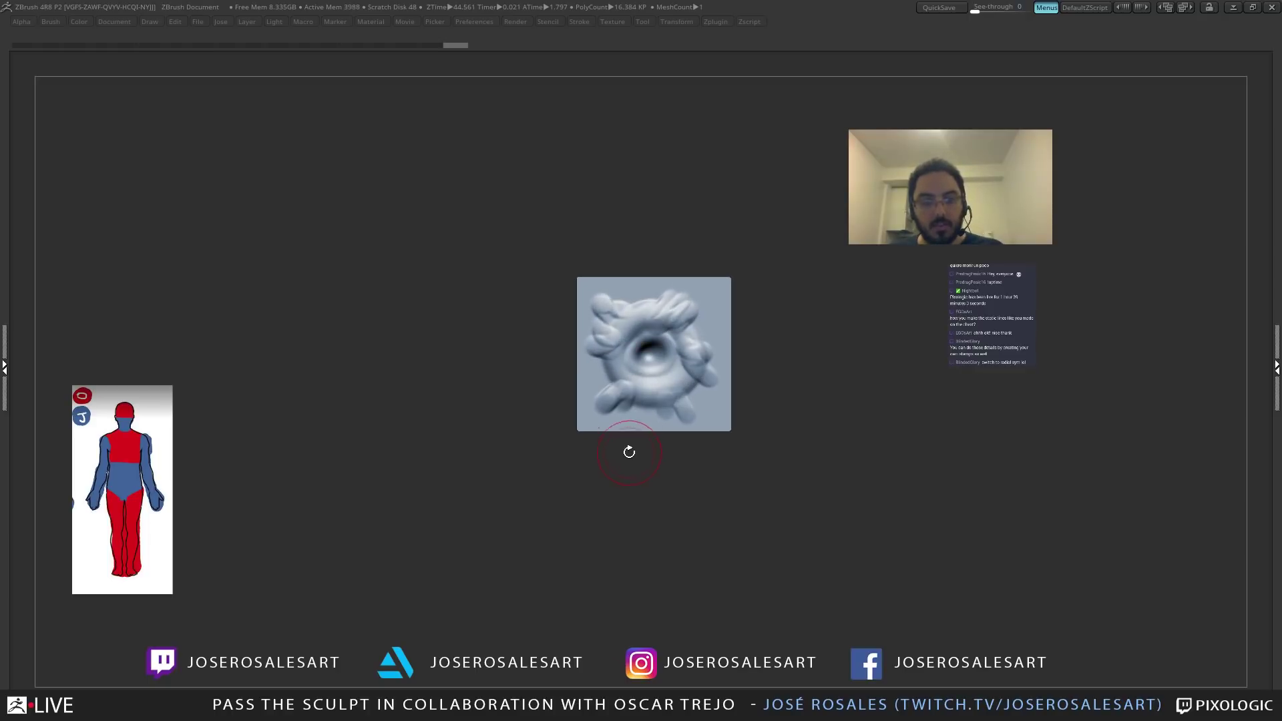
pyautogui.press('+')
pyautogui.press('Tab')
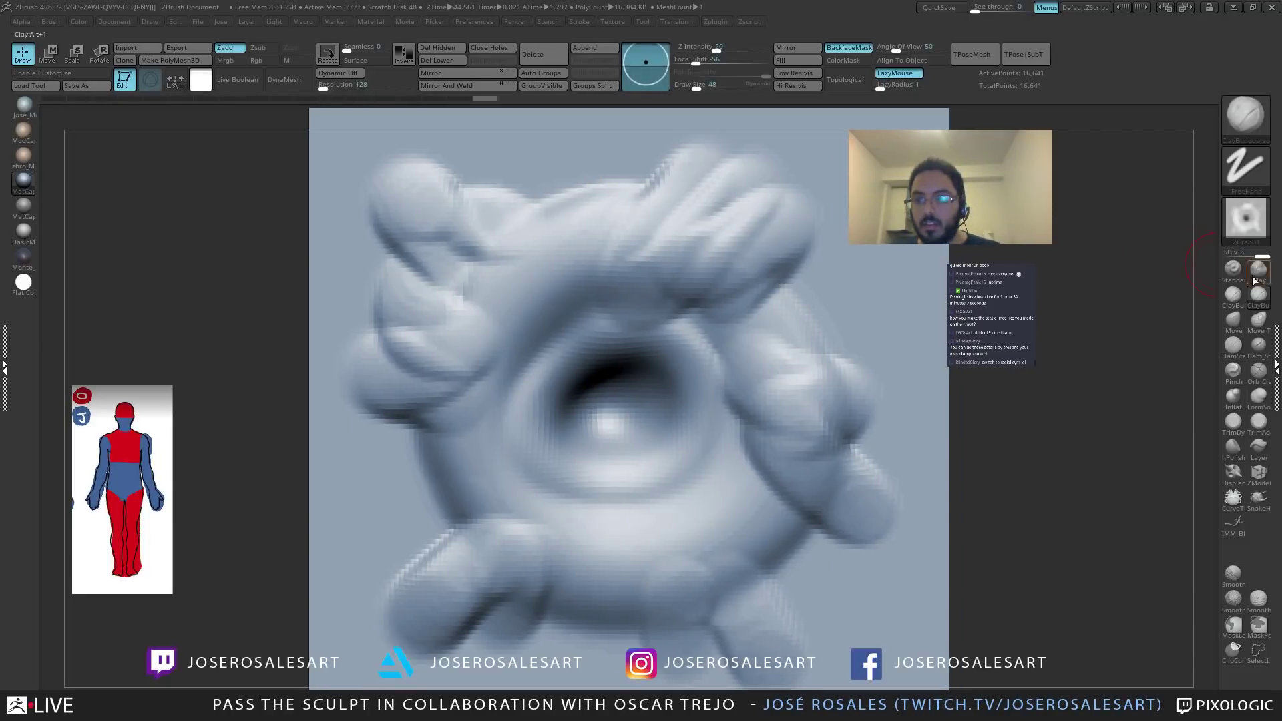
pyautogui.doubleClick(1275, 287)
pyautogui.click(1248, 167)
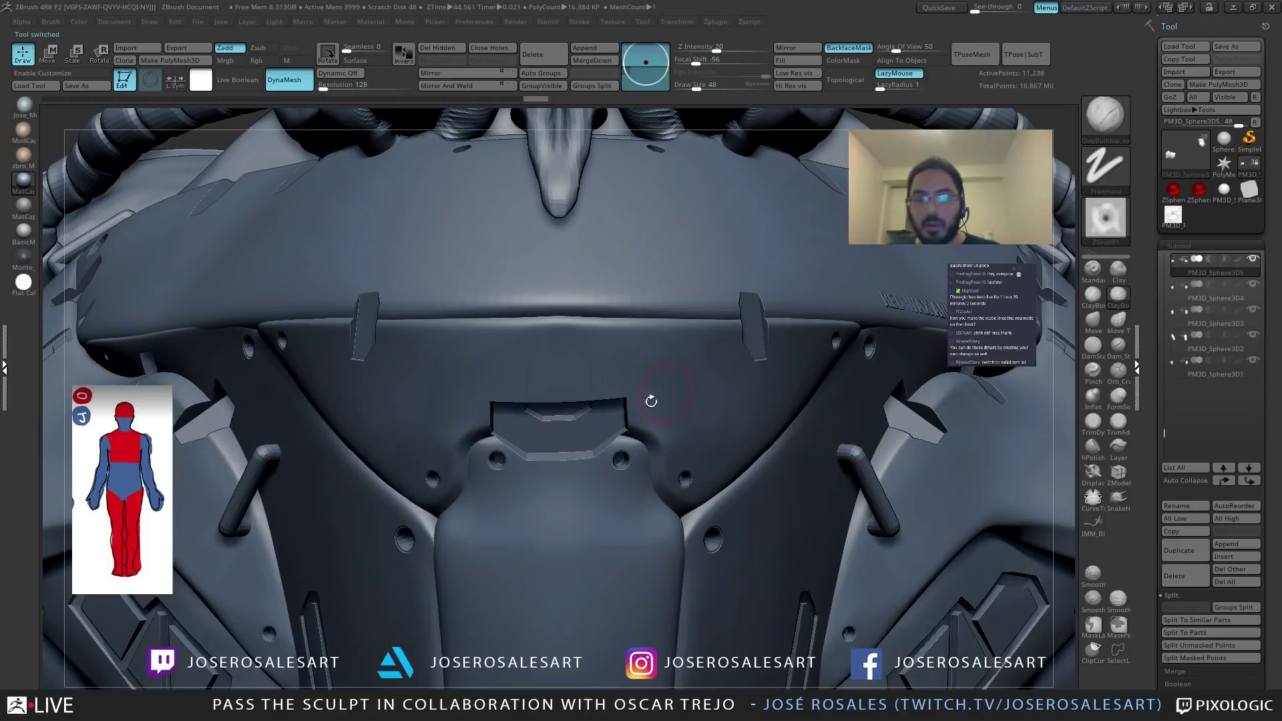
# Make the wing-shaped shell beside the creature's head the active subtool and frame its broad surface face-on.
pyautogui.moveTo(514, 377); pyautogui.dragTo(544, 355)
pyautogui.keyDown('alt'); pyautogui.click(556, 370); pyautogui.keyUp('alt')
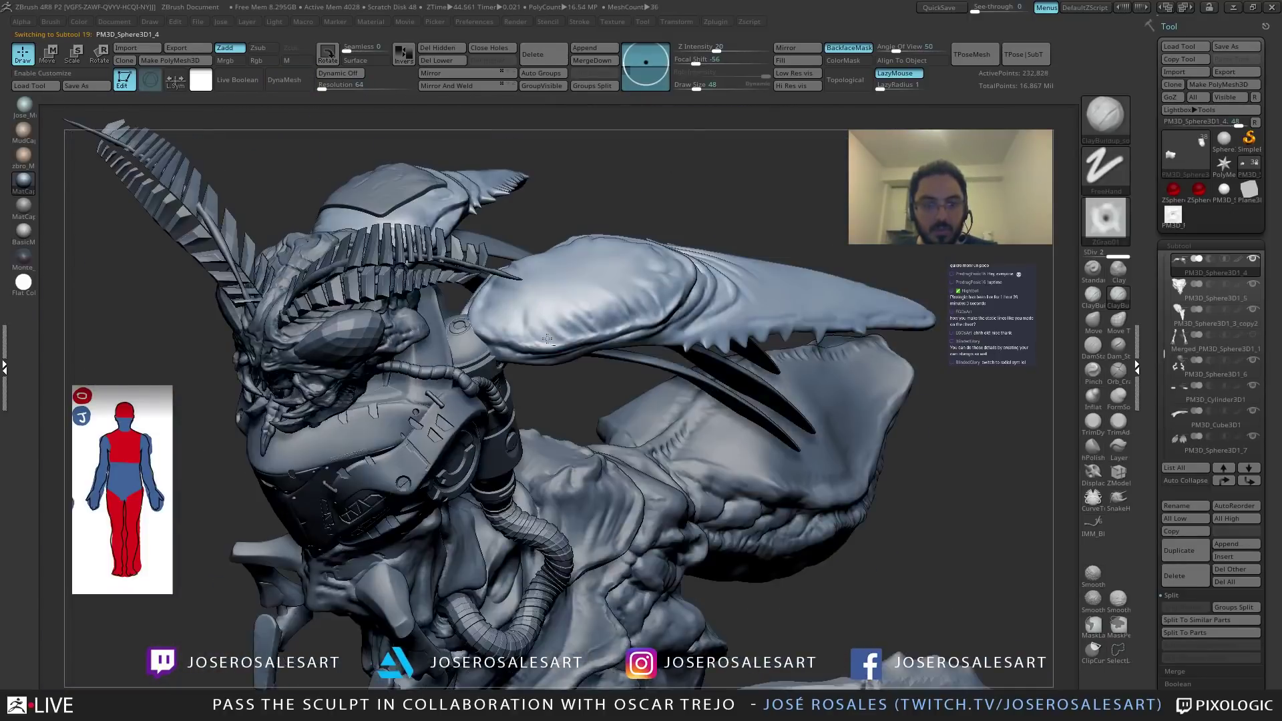
pyautogui.press('f')
pyautogui.moveTo(559, 278); pyautogui.dragTo(846, 161)
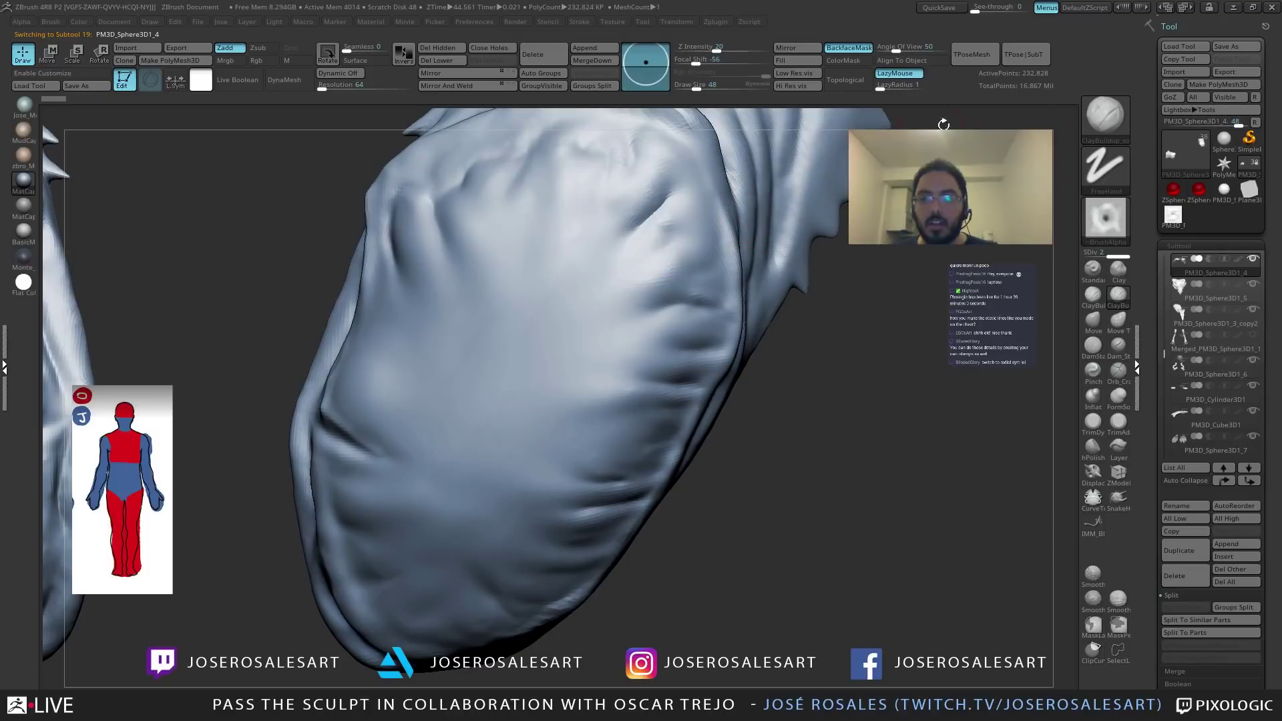
# Set up the Standard brush with the DragRect stroke and a focal shift of -100.
pyautogui.click(1092, 268)
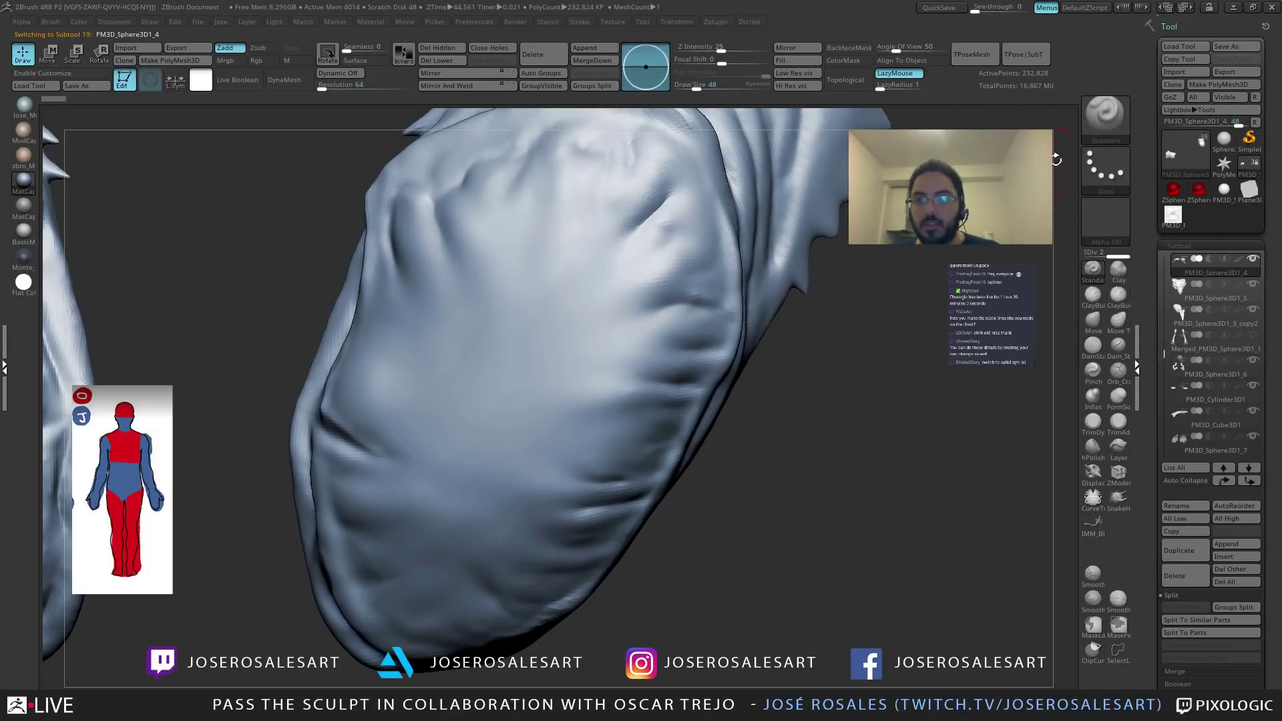
pyautogui.click(1091, 176)
pyautogui.click(1104, 167)
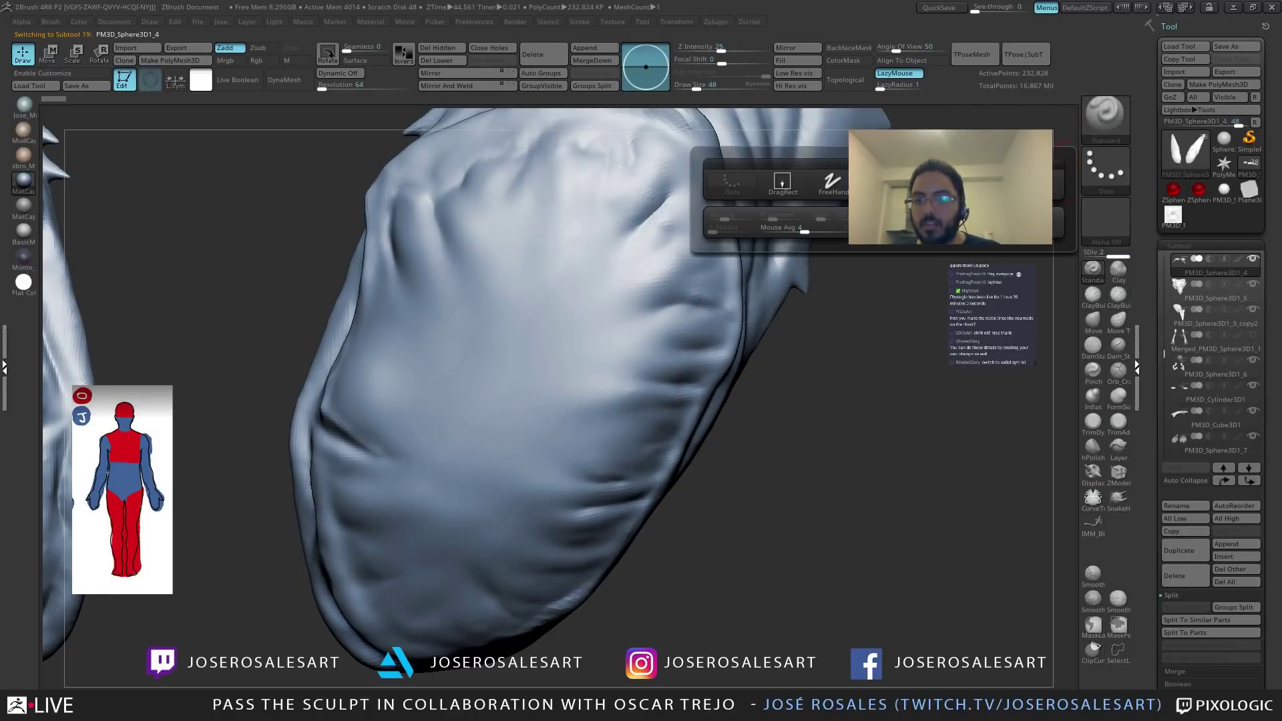
pyautogui.click(791, 194)
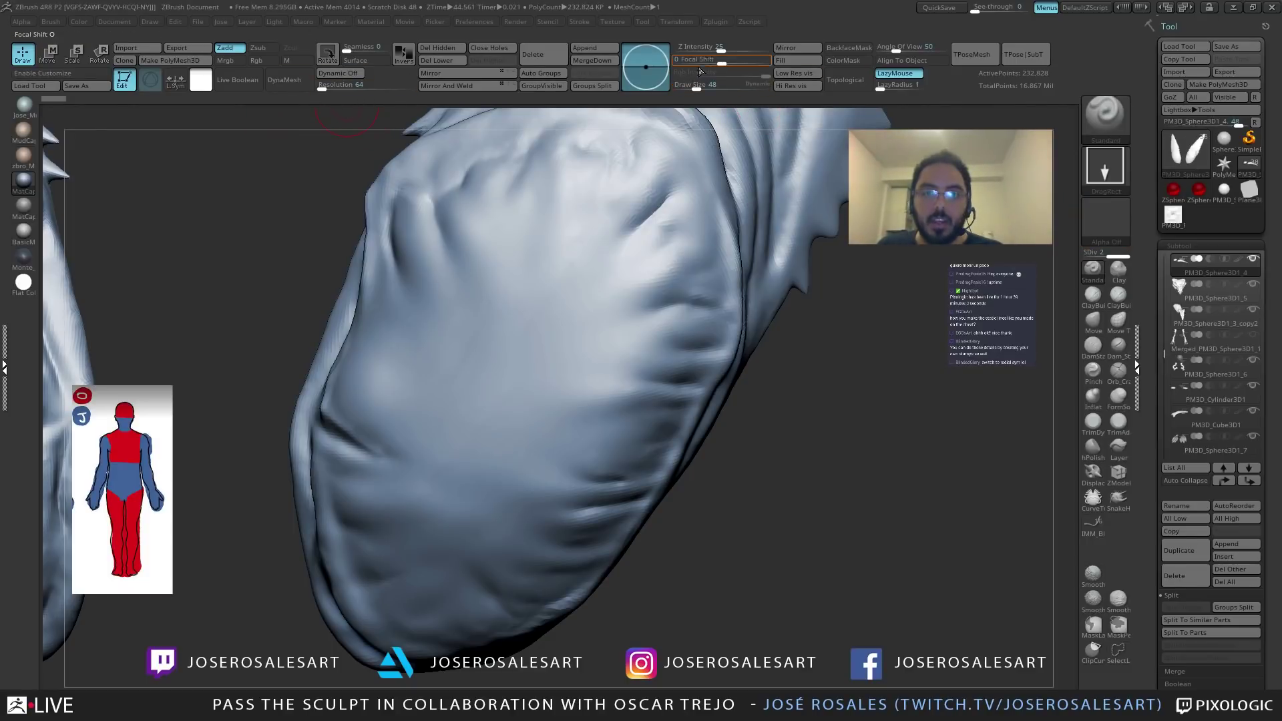
pyautogui.moveTo(721, 60); pyautogui.dragTo(677, 62)
# Undo a trial stamp made on the shell's surface and open the alpha choices for the Standard brush.
pyautogui.moveTo(527, 374); pyautogui.dragTo(522, 442)
pyautogui.hotkey('ctrl', 'z')
pyautogui.click(1105, 220)
pyautogui.moveTo(783, 357)
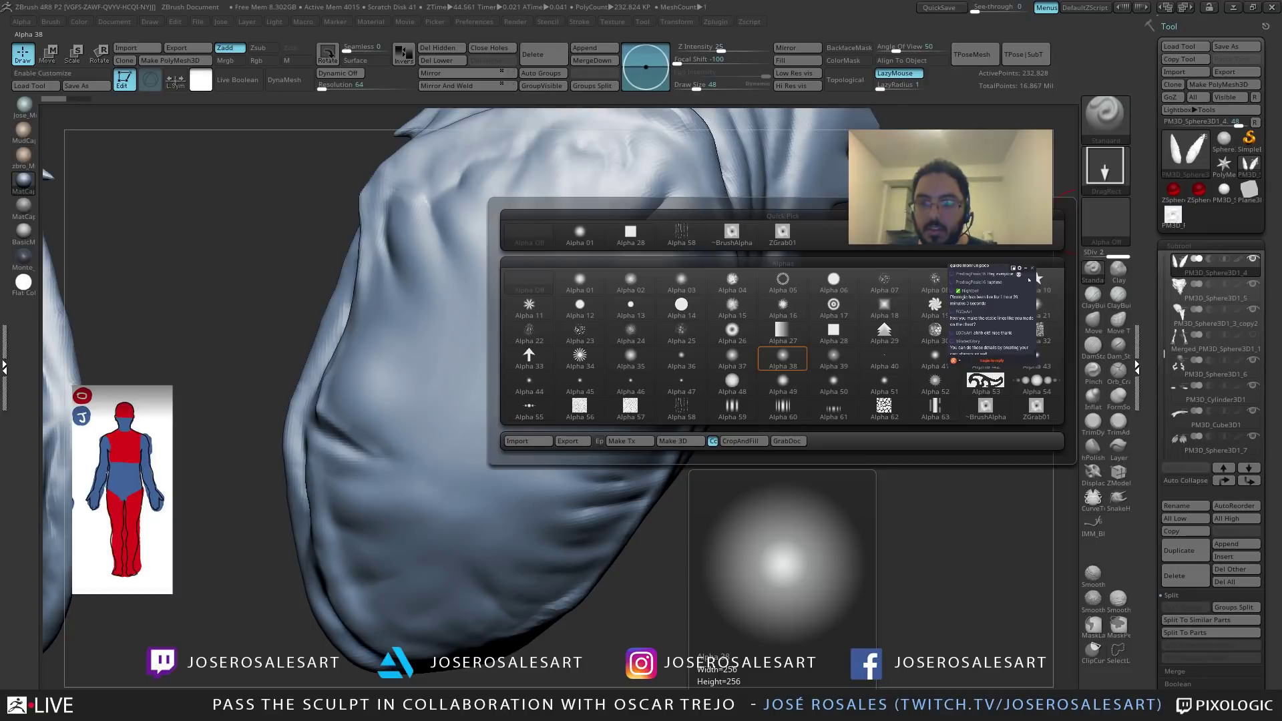
# Load the BrushAlpha alpha for the Standard brush and try a stamp on the middle of the pad.
pyautogui.click(782, 358)
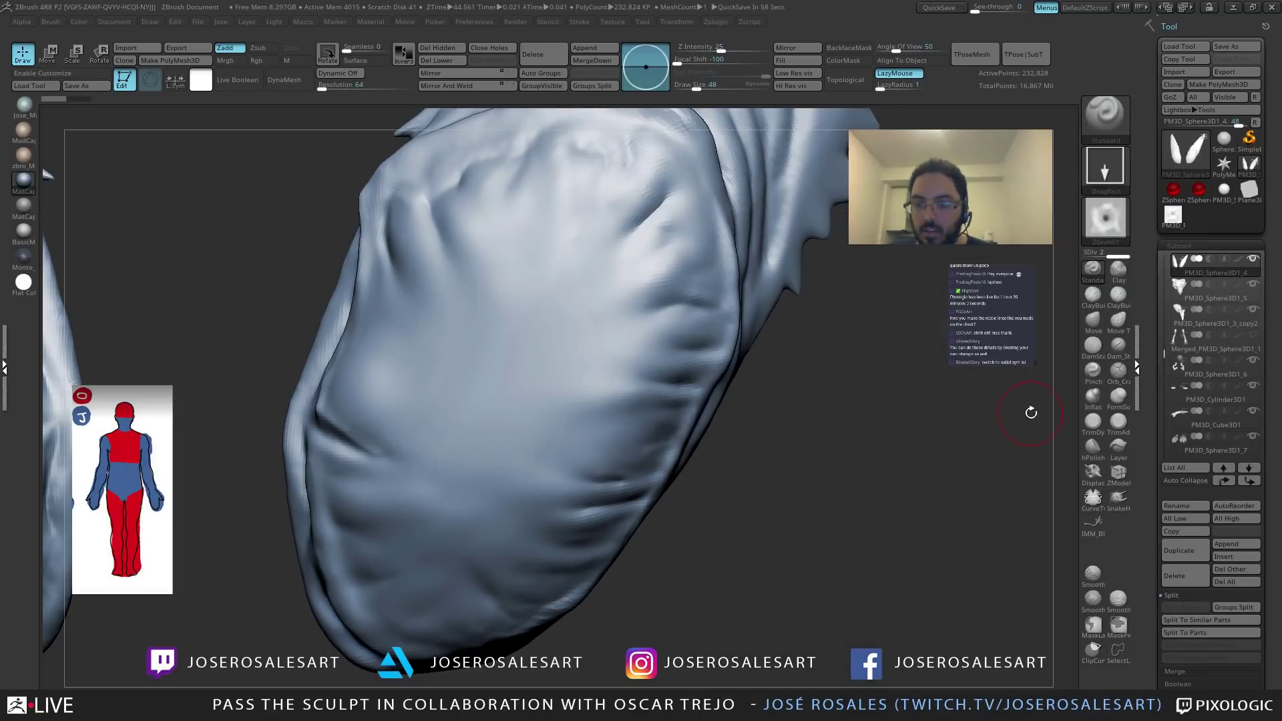
pyautogui.moveTo(518, 361); pyautogui.dragTo(634, 394)
pyautogui.hotkey('ctrl', 'z')
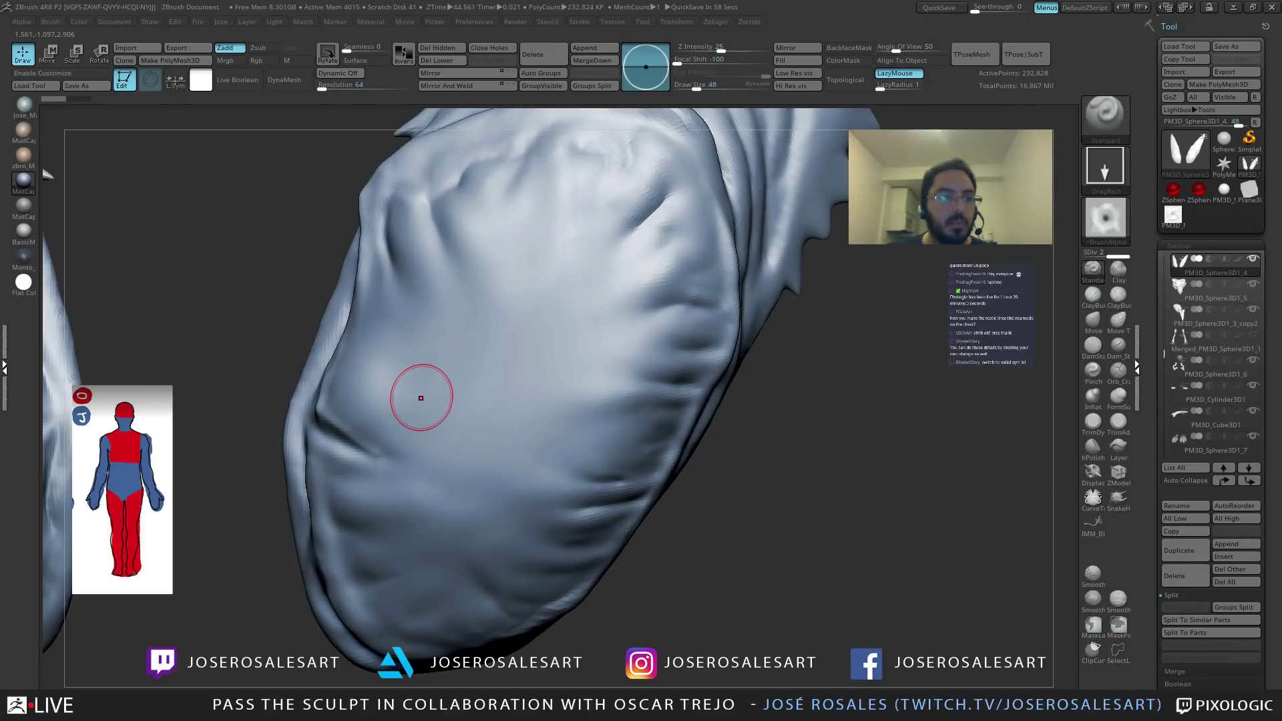
# Lower the alpha's streak falloff to about 0.48 and turn on its Surface mode.
pyautogui.click(23, 22)
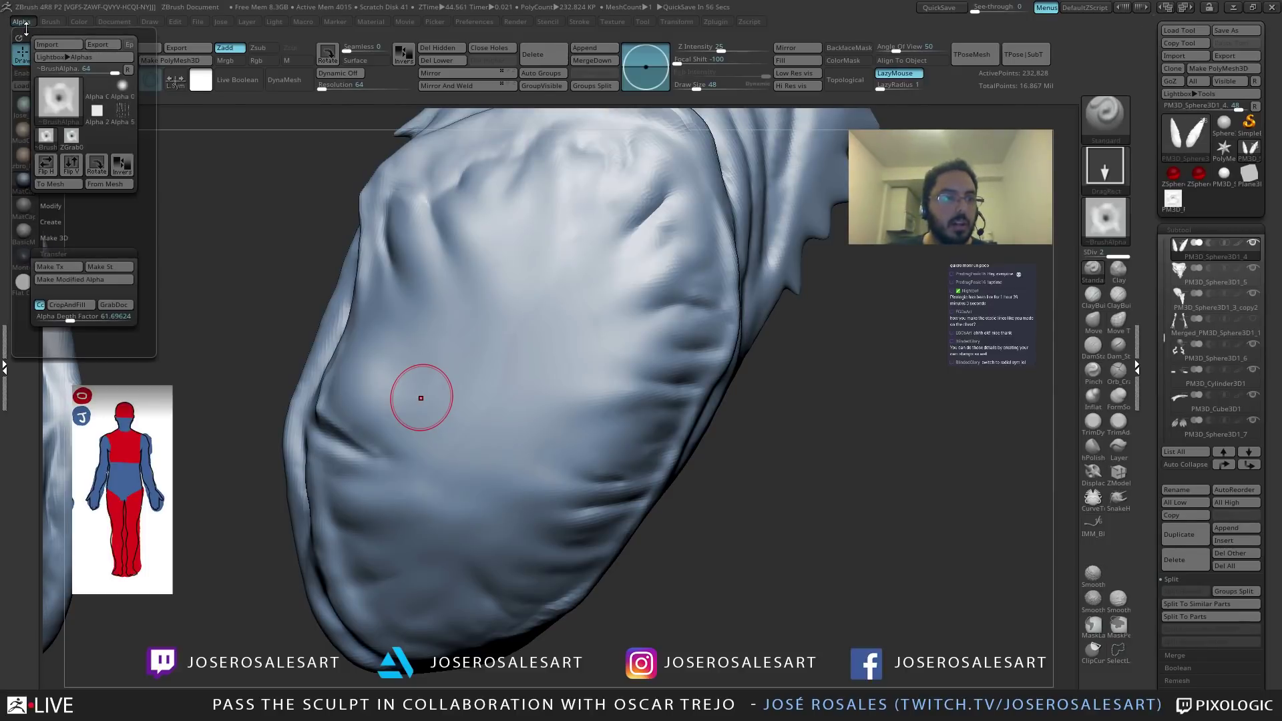
pyautogui.click(51, 207)
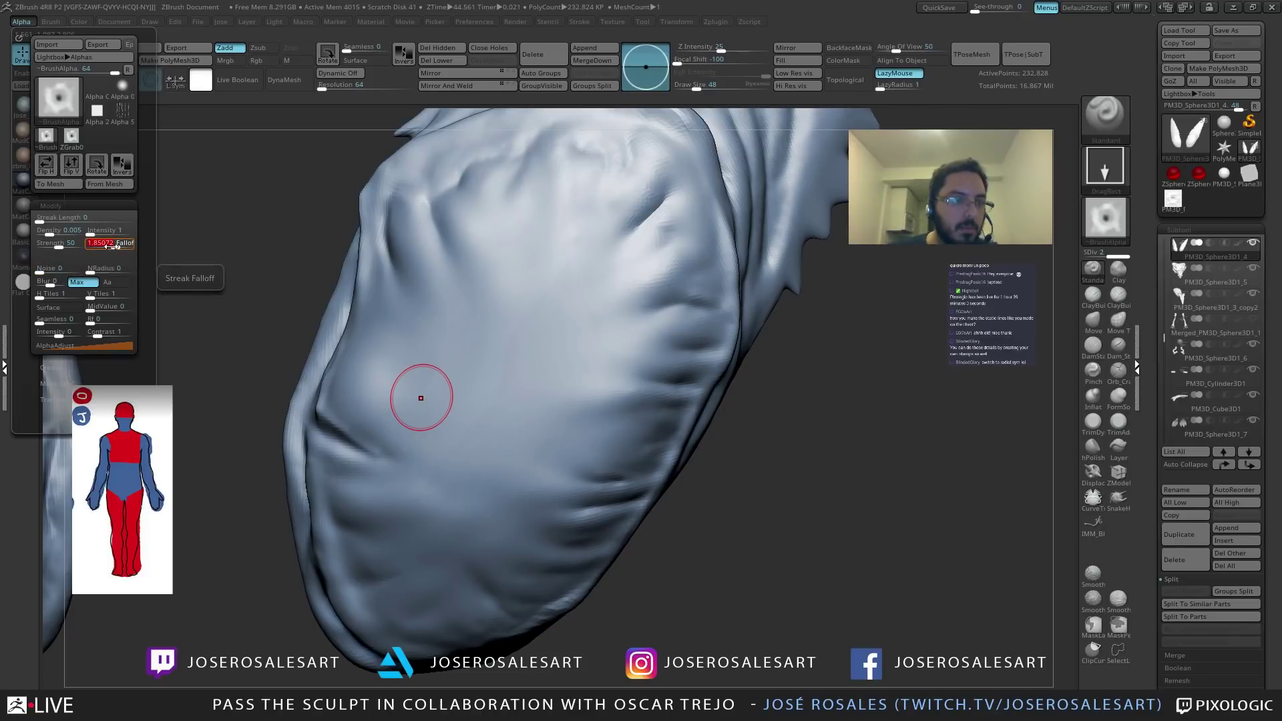
pyautogui.moveTo(114, 246); pyautogui.dragTo(107, 247)
pyautogui.click(74, 207)
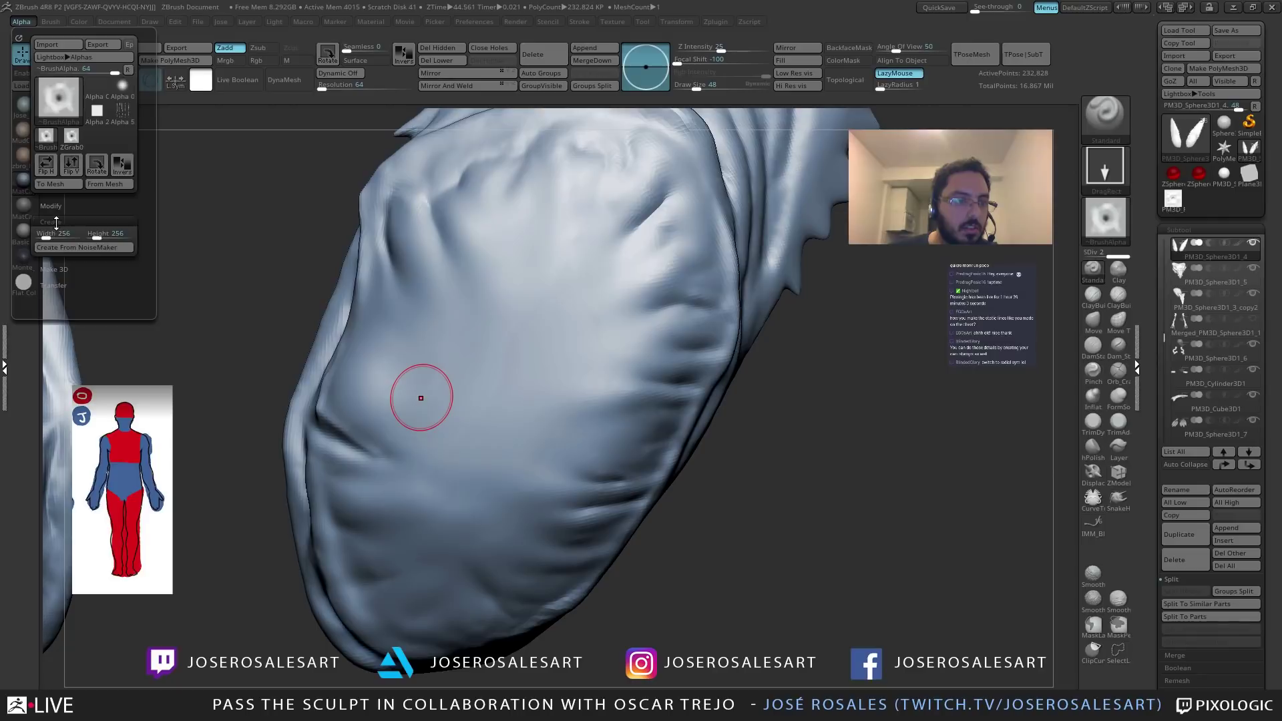
pyautogui.click(50, 206)
pyautogui.click(59, 308)
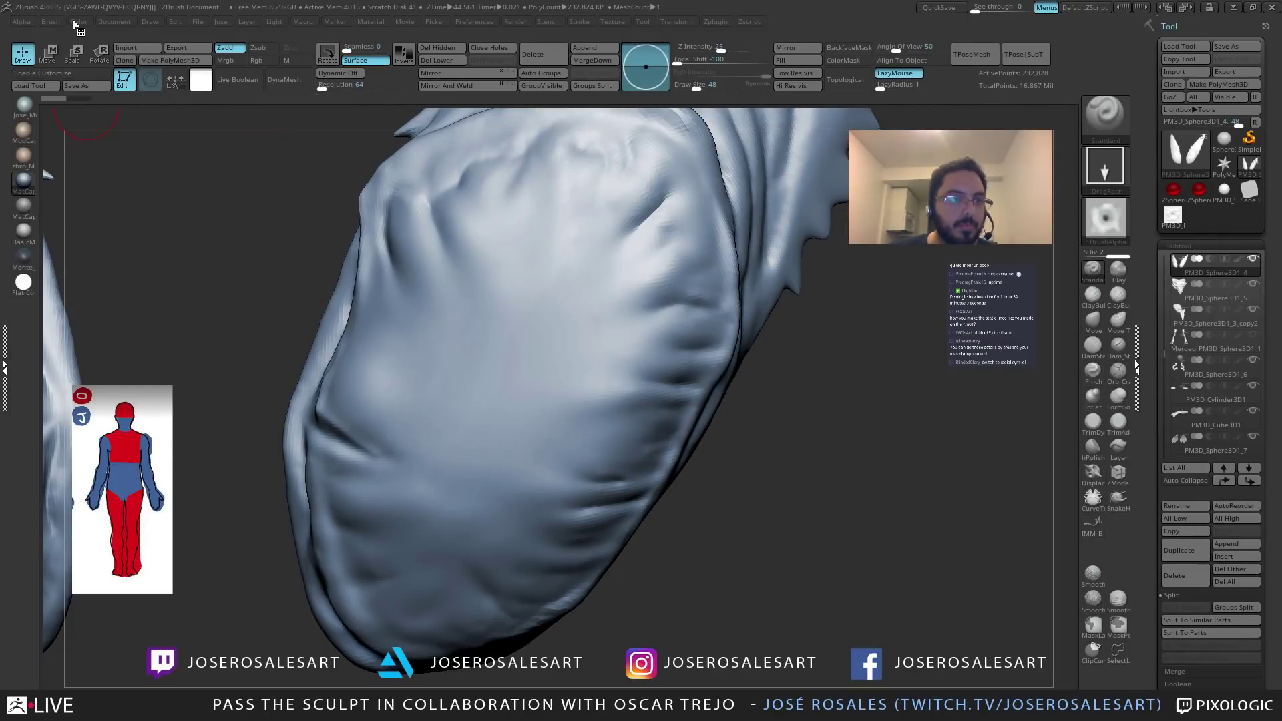
# Try stamping the alpha on the middle of the pad and undo the test stamps.
pyautogui.moveTo(501, 395)
pyautogui.mouseDown()
pyautogui.moveTo(502, 502)
pyautogui.moveTo(558, 424)
pyautogui.mouseUp()
pyautogui.hotkey('ctrl', 'z')
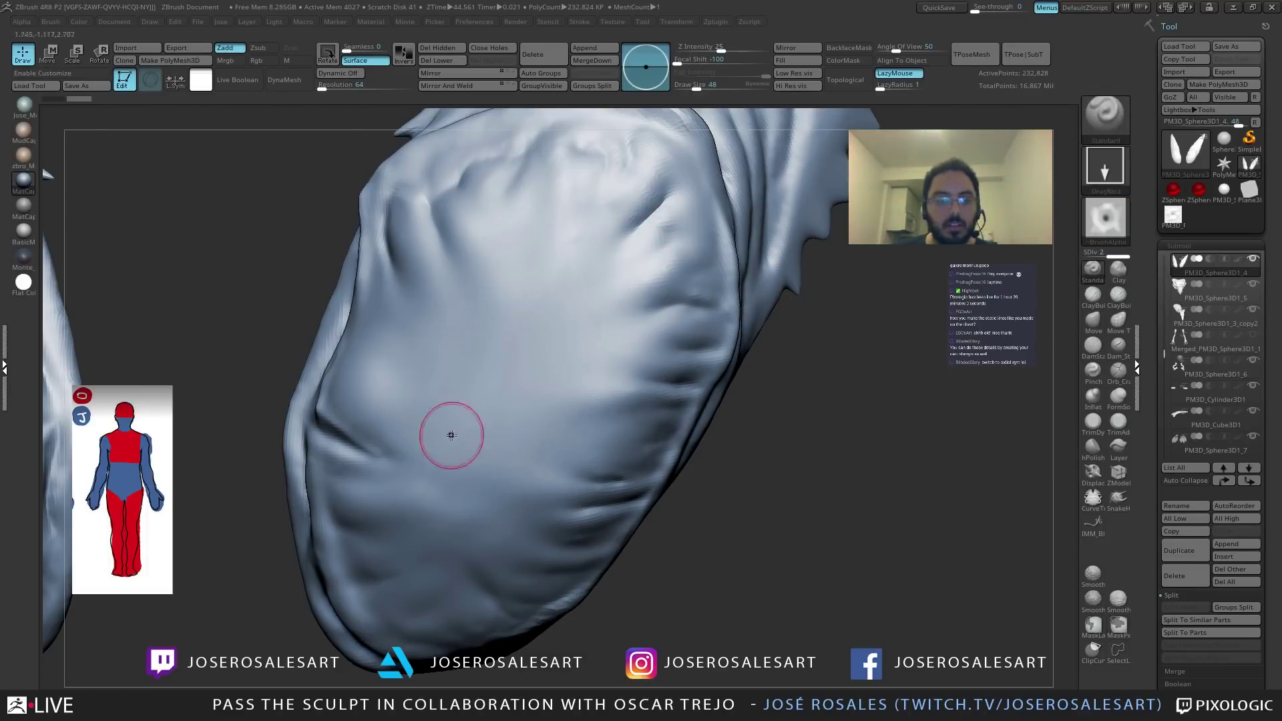
pyautogui.moveTo(533, 376); pyautogui.dragTo(532, 409)
pyautogui.moveTo(532, 409); pyautogui.dragTo(492, 392, button='right')
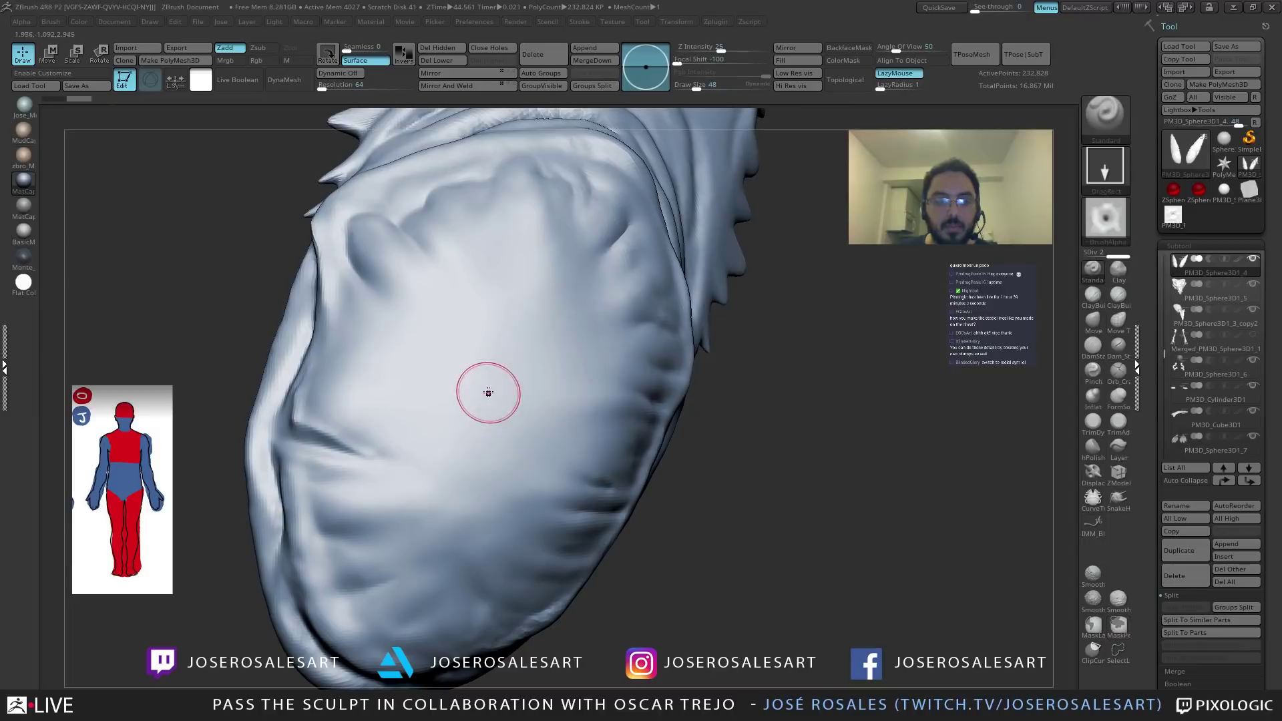
pyautogui.moveTo(500, 475); pyautogui.dragTo(499, 477)
pyautogui.moveTo(499, 478)
pyautogui.mouseDown(button='right')
pyautogui.moveTo(460, 414)
pyautogui.moveTo(467, 361)
pyautogui.moveTo(510, 323)
pyautogui.moveTo(490, 337)
pyautogui.mouseUp(button='right')
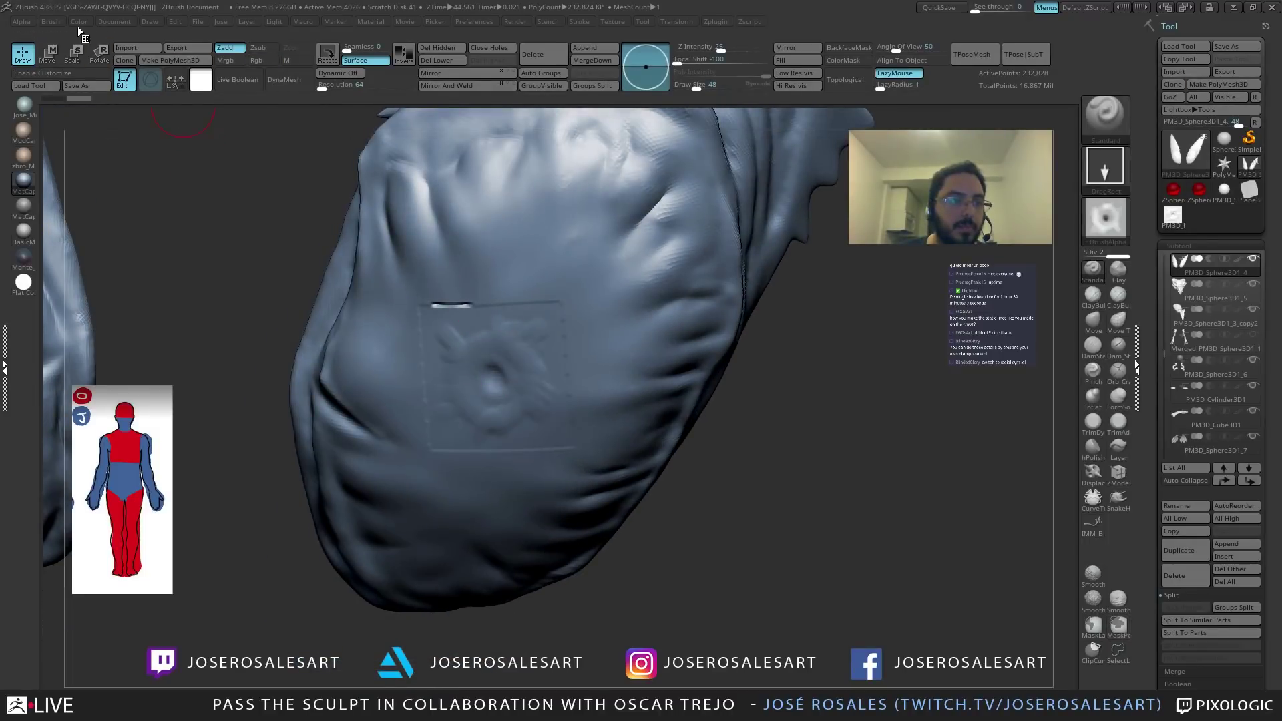
pyautogui.hotkey('ctrl', 'z')
pyautogui.click(56, 22)
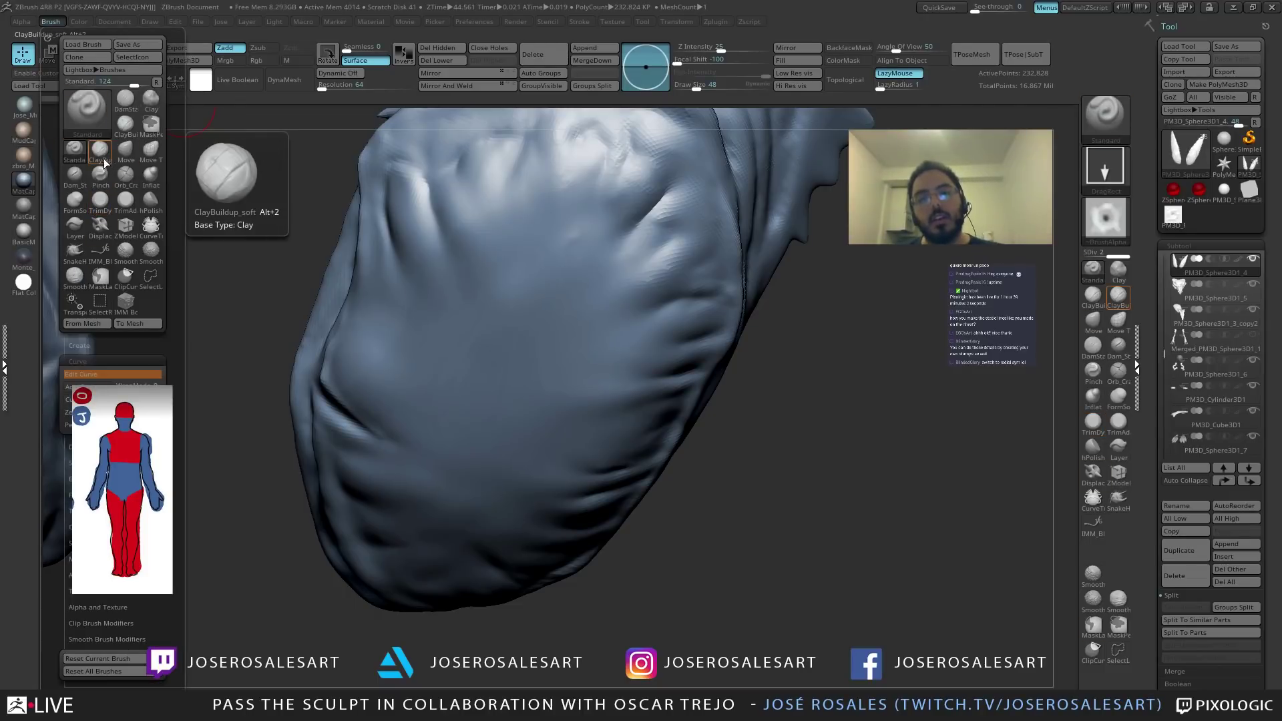
pyautogui.click(125, 225)
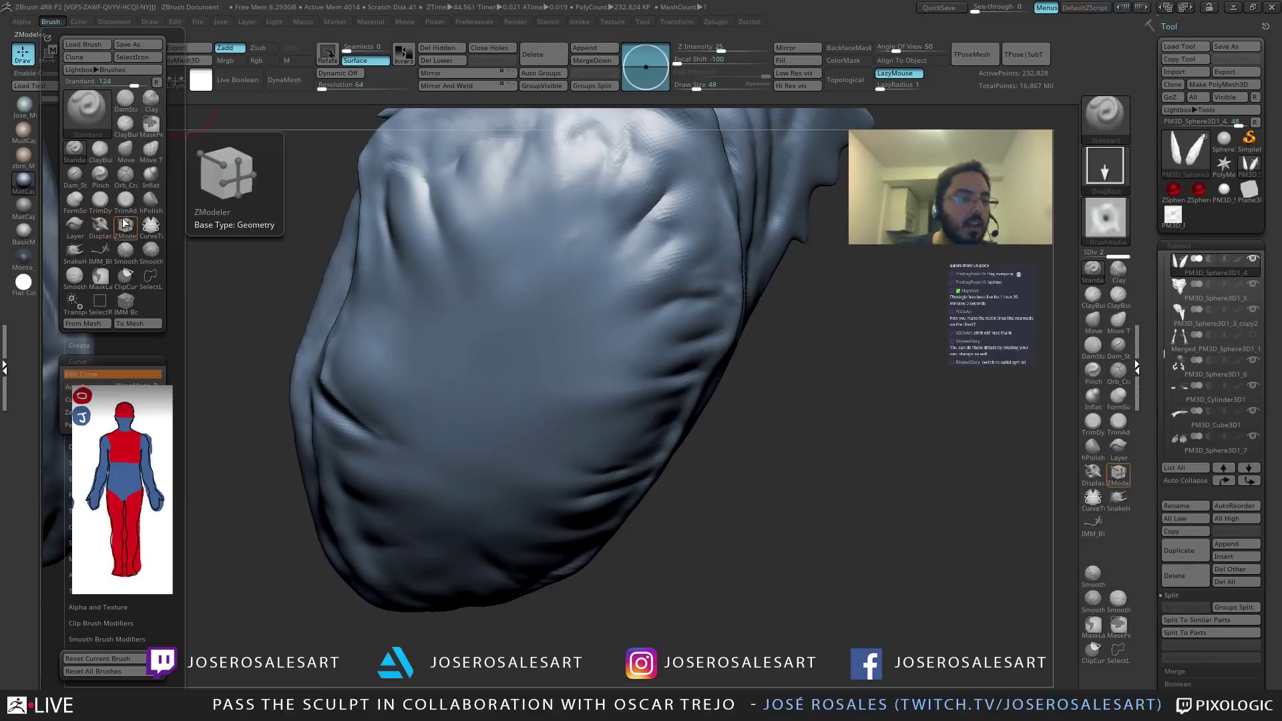
pyautogui.click(90, 113)
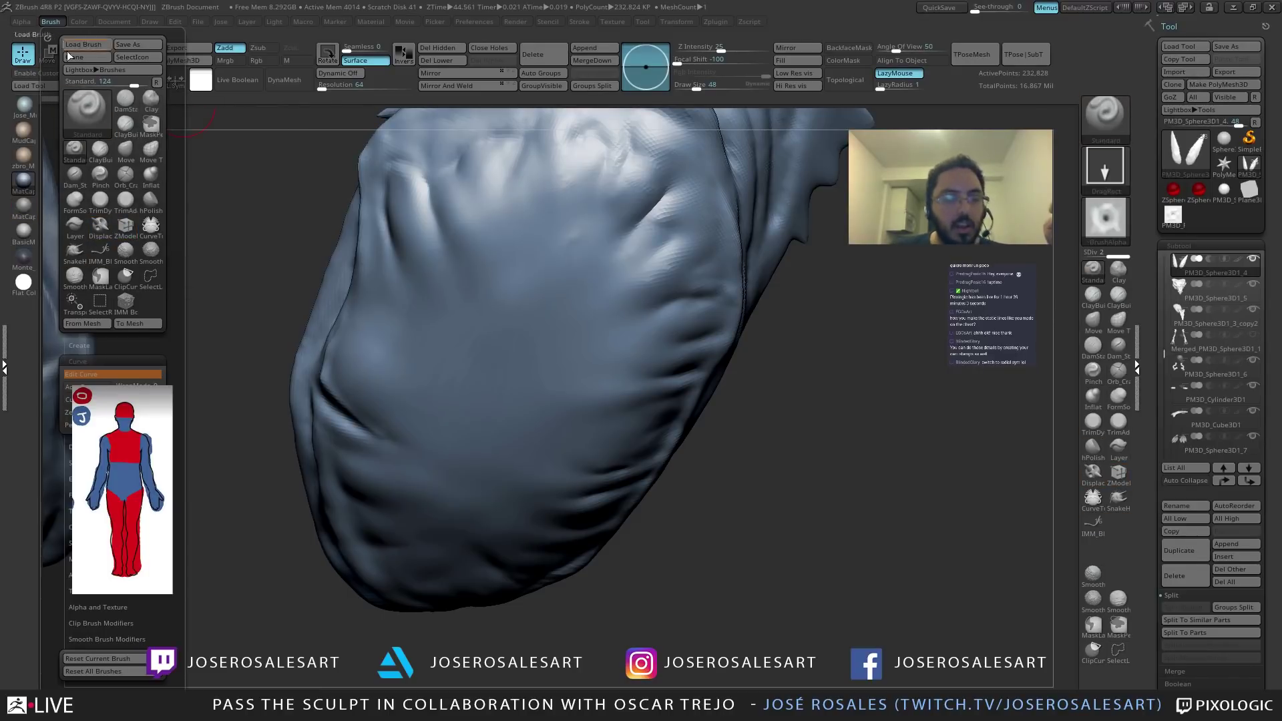
pyautogui.click(125, 225)
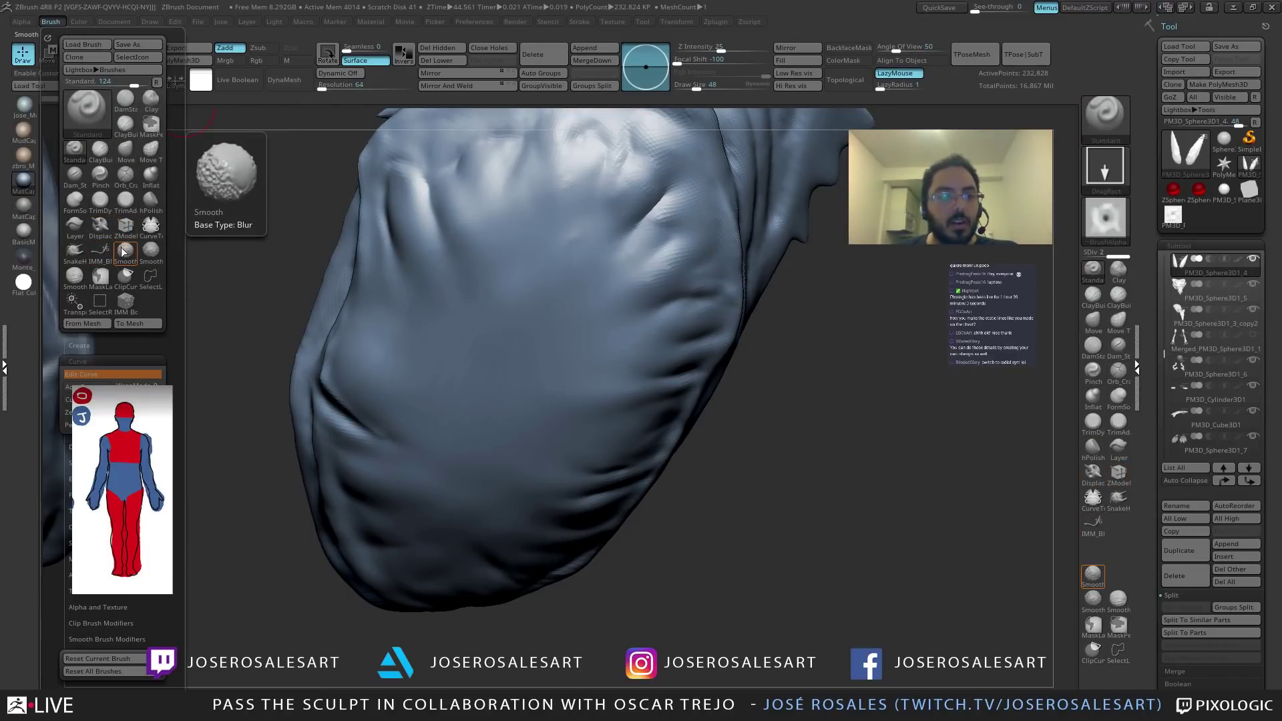
pyautogui.click(104, 277)
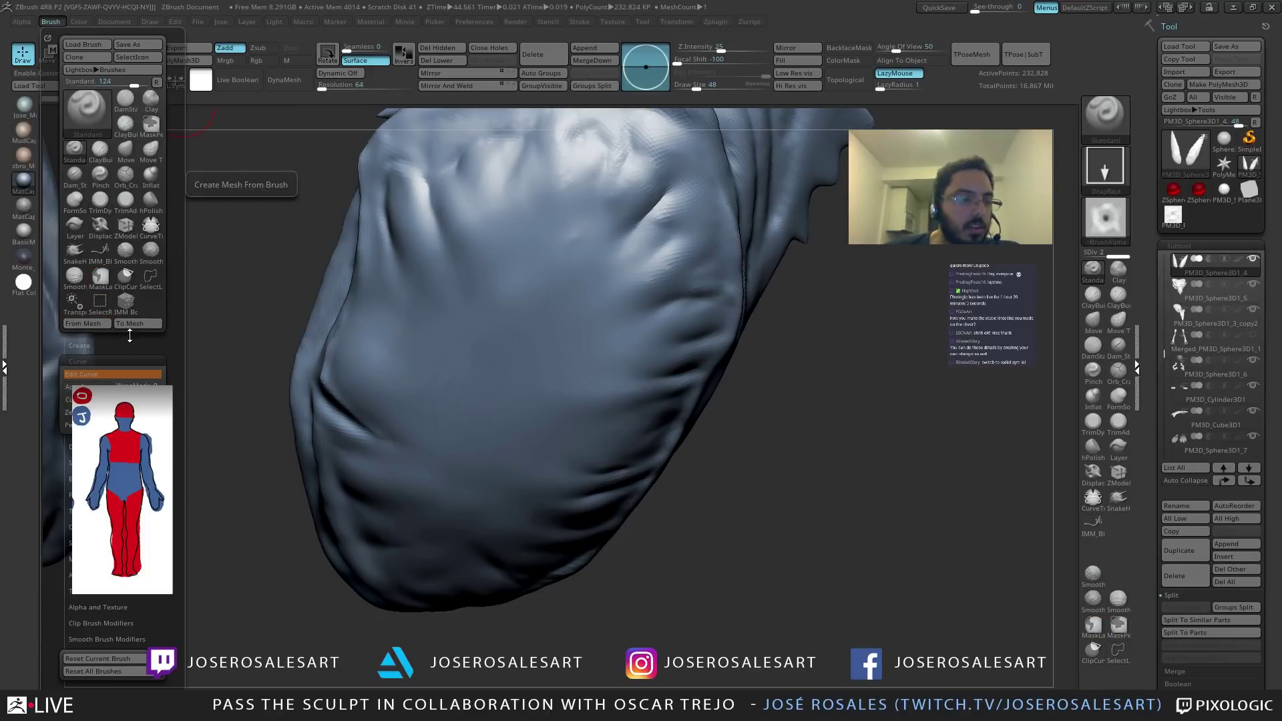
# Reduce the alpha's streak falloff further and try another stamp on the pad.
pyautogui.click(22, 21)
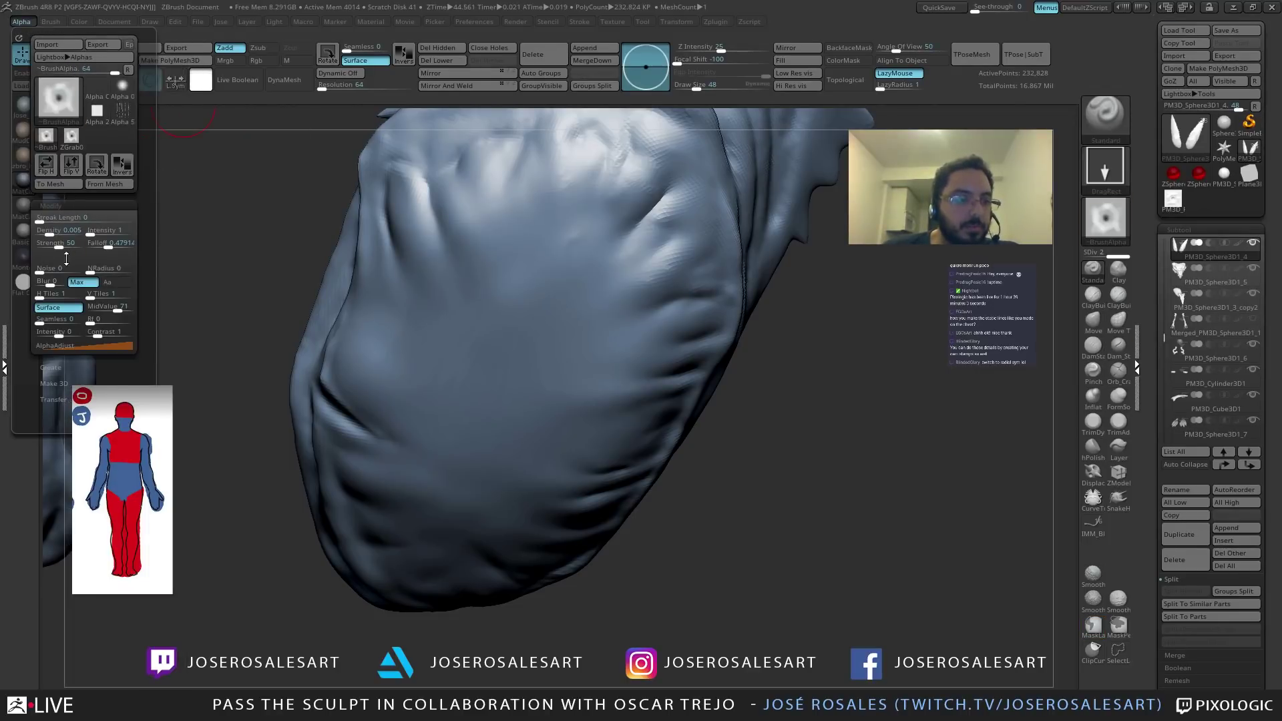
pyautogui.moveTo(110, 246); pyautogui.dragTo(107, 246)
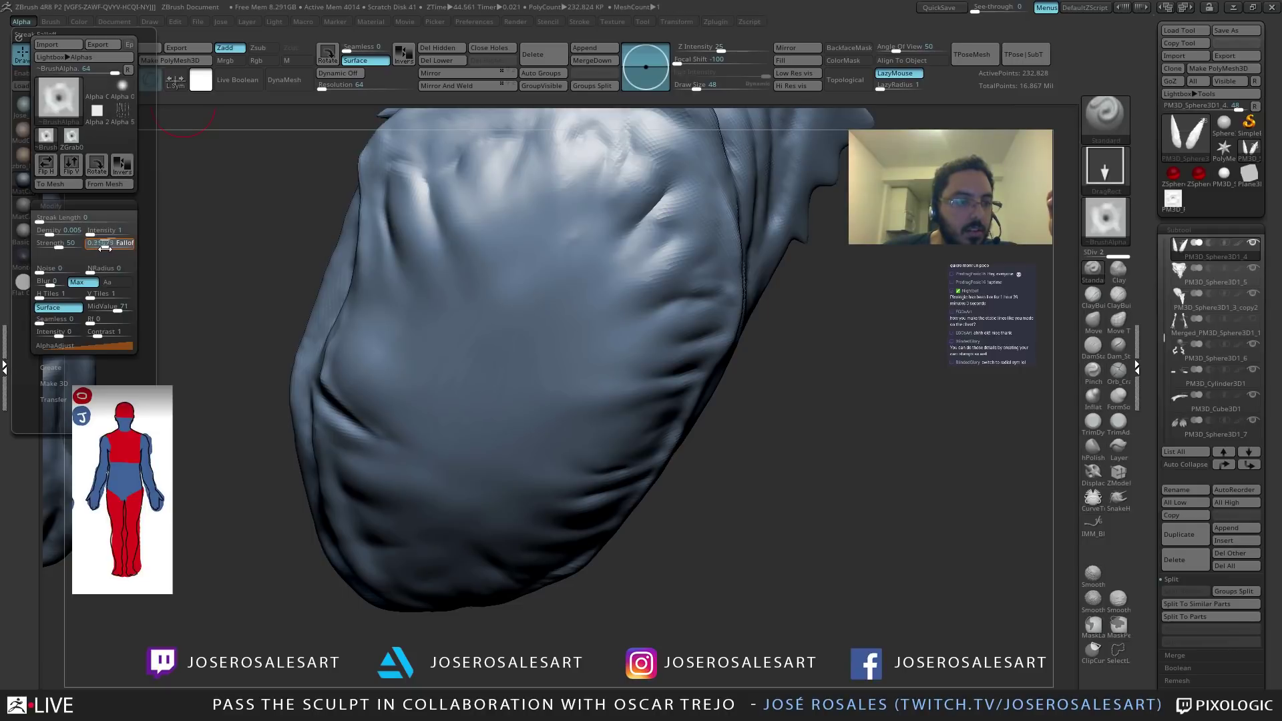
pyautogui.moveTo(499, 347); pyautogui.dragTo(422, 340)
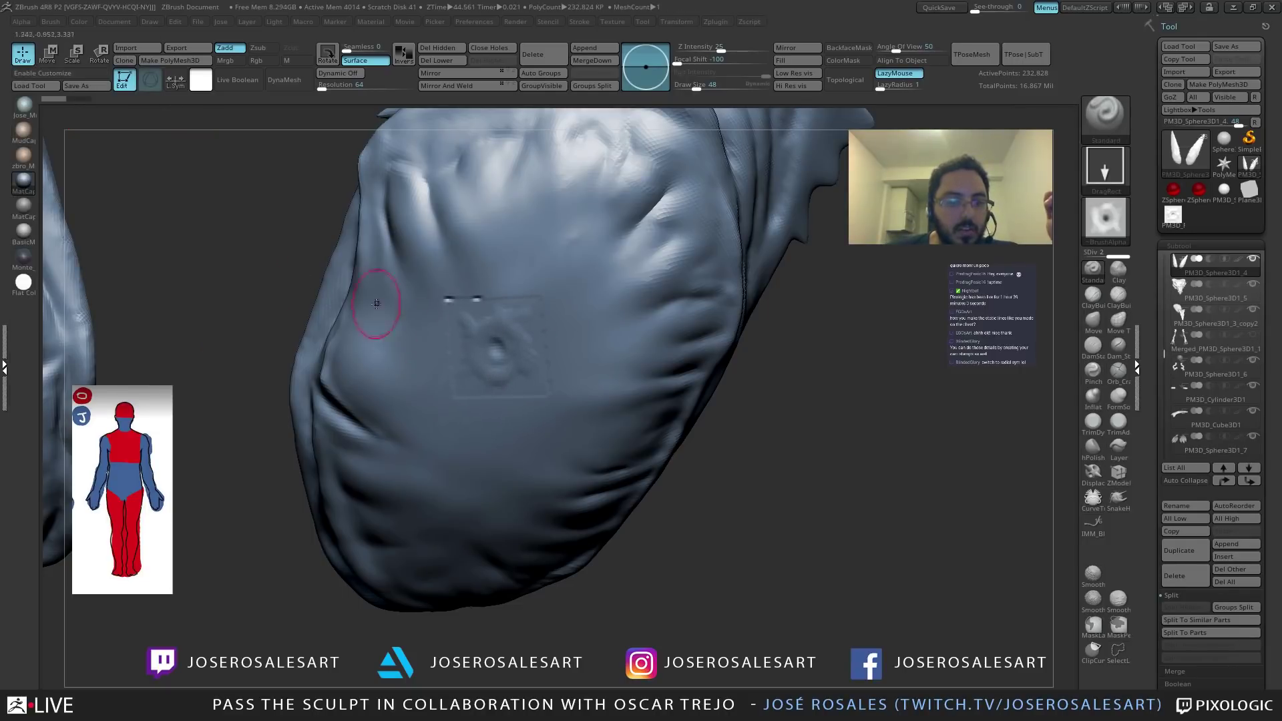
pyautogui.hotkey('ctrl', 'z')
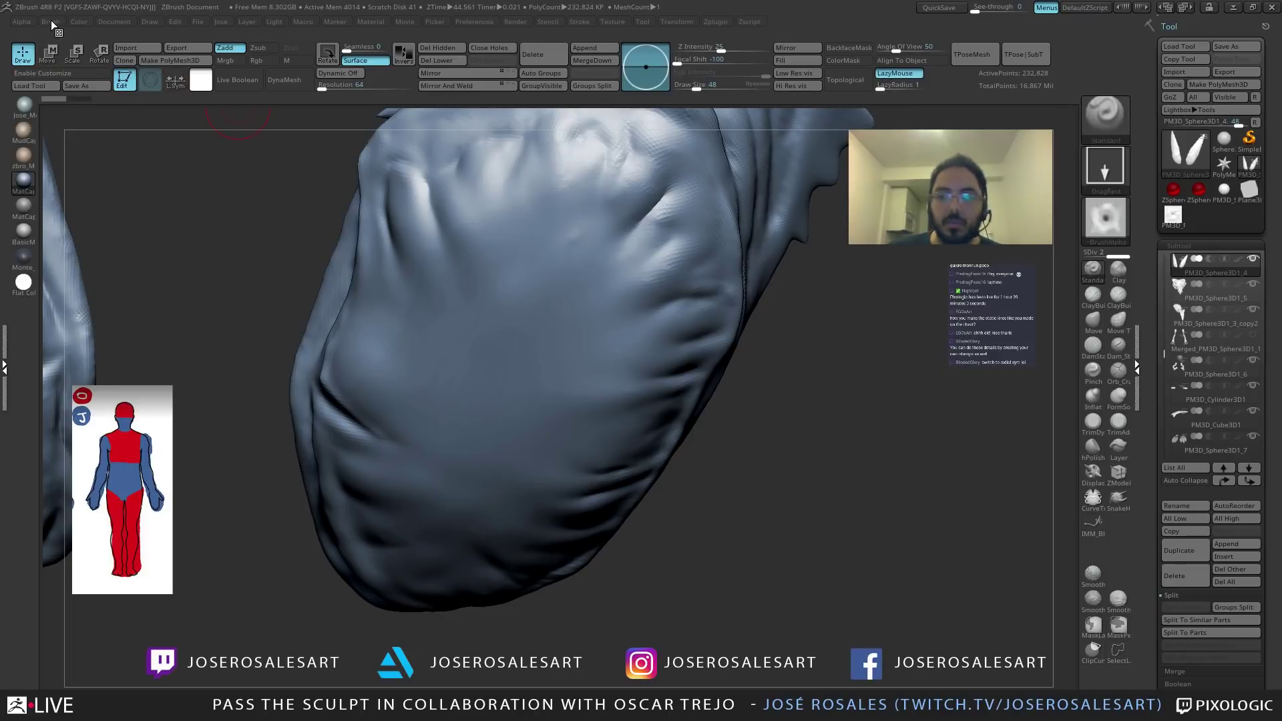
# Set the brush's Focal Shift to -43 and stamp the alpha on the centre of the pad.
pyautogui.moveTo(676, 60); pyautogui.dragTo(701, 59)
pyautogui.moveTo(486, 416); pyautogui.dragTo(498, 350, button='right')
pyautogui.hotkey('ctrl', 'z')
pyautogui.moveTo(499, 350); pyautogui.dragTo(498, 425)
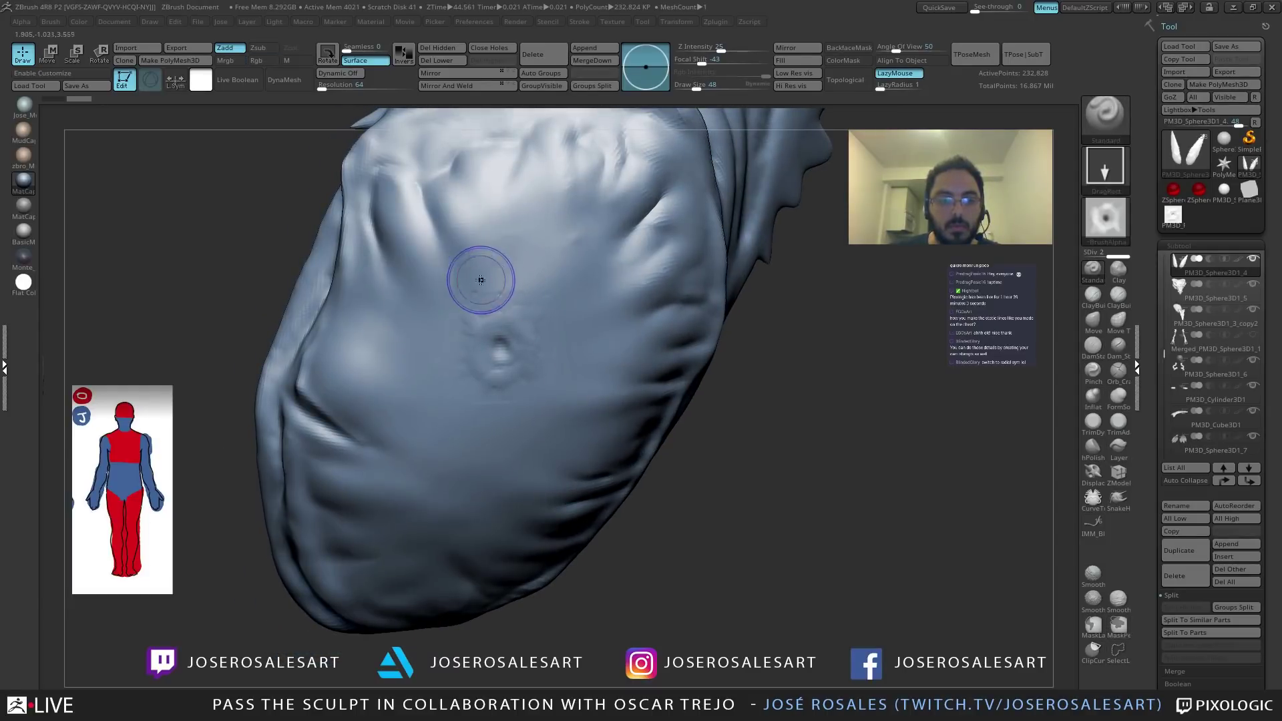
# Stamp a second bump lower on the pad with Z Intensity 43 and Draw Size 21.
pyautogui.moveTo(527, 285)
pyautogui.mouseDown(button='right')
pyautogui.moveTo(492, 282)
pyautogui.moveTo(523, 332)
pyautogui.moveTo(502, 391)
pyautogui.mouseUp(button='right')
pyautogui.press('u')
pyautogui.moveTo(503, 389); pyautogui.dragTo(542, 405)
pyautogui.moveTo(542, 404)
pyautogui.keyDown('shift'); pyautogui.mouseDown(button='right')
pyautogui.moveTo(520, 412)
pyautogui.moveTo(496, 353)
pyautogui.moveTo(631, 344)
pyautogui.mouseUp(button='right'); pyautogui.keyUp('shift')
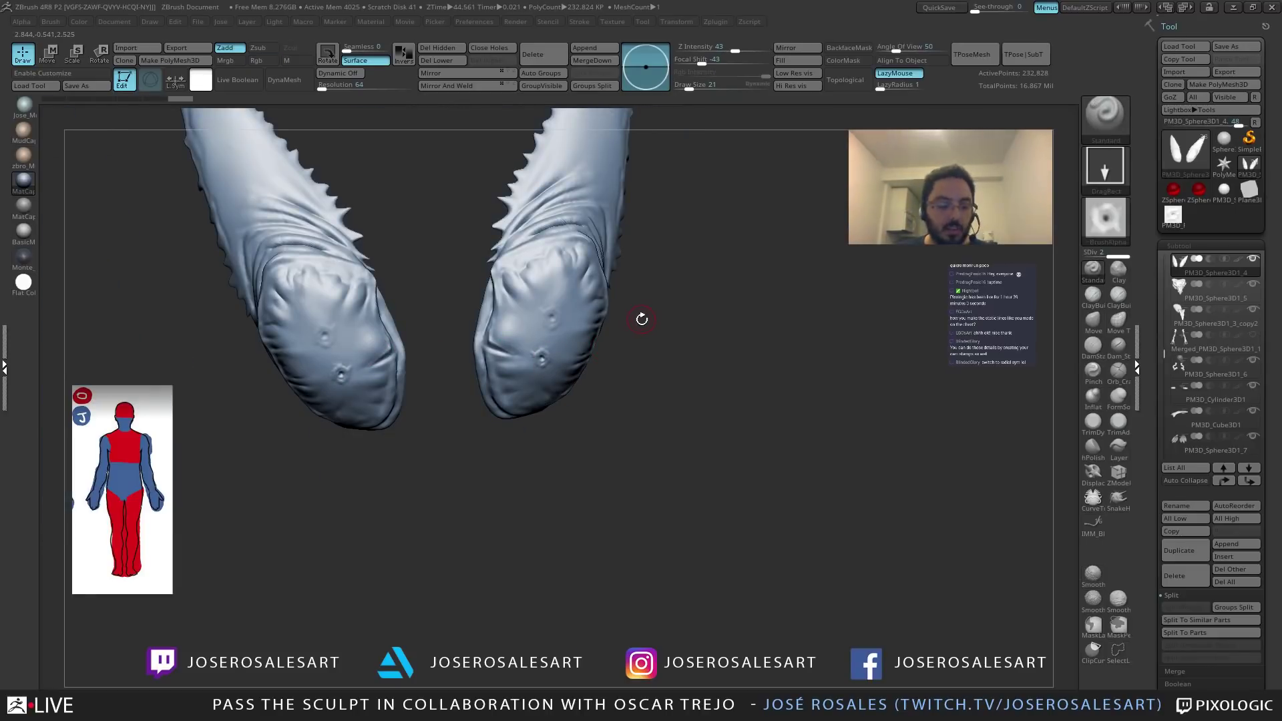
pyautogui.press('ctrl')
pyautogui.keyDown('shift'); pyautogui.moveTo(647, 360); pyautogui.dragTo(647, 295, button='right'); pyautogui.keyUp('shift')
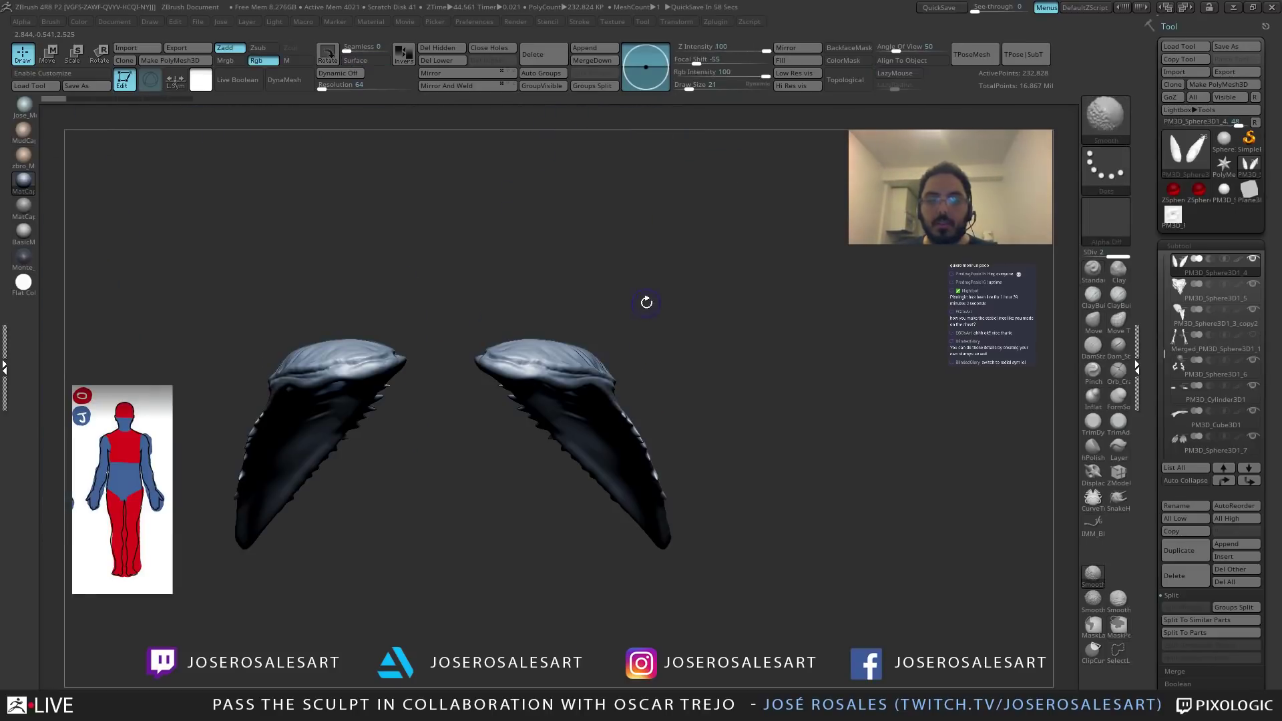
# Make the PM3D_Sphere3D5 bone piece active, isolate it and smooth its surface.
pyautogui.moveTo(635, 341)
pyautogui.keyDown('ctrl'); pyautogui.mouseDown(button='right')
pyautogui.moveTo(570, 458)
pyautogui.moveTo(575, 401)
pyautogui.moveTo(616, 427)
pyautogui.moveTo(516, 443)
pyautogui.moveTo(563, 462)
pyautogui.moveTo(529, 421)
pyautogui.moveTo(532, 469)
pyautogui.moveTo(472, 450)
pyautogui.moveTo(497, 441)
pyautogui.mouseUp(button='right'); pyautogui.keyUp('ctrl')
pyautogui.keyDown('alt'); pyautogui.click(539, 431); pyautogui.keyUp('alt')
pyautogui.keyDown('alt'); pyautogui.click(506, 444); pyautogui.keyUp('alt')
pyautogui.hotkey('alt', 's')
pyautogui.press('shift')
pyautogui.keyDown('shift'); pyautogui.moveTo(466, 451); pyautogui.dragTo(504, 419); pyautogui.keyUp('shift')
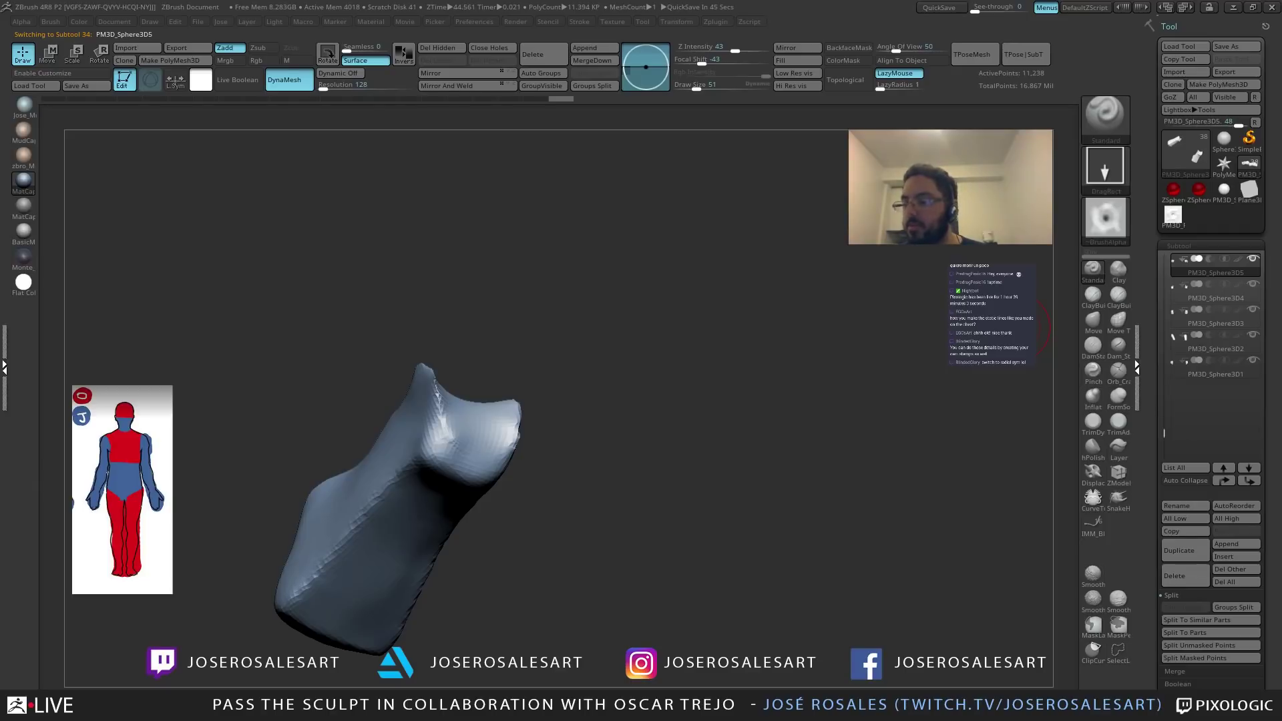
# Switch to the Pinch brush and try a stroke along the bone's long ridge.
pyautogui.moveTo(475, 416); pyautogui.dragTo(486, 389, button='right')
pyautogui.moveTo(477, 434)
pyautogui.mouseDown(button='right')
pyautogui.moveTo(343, 449)
pyautogui.moveTo(387, 500)
pyautogui.moveTo(373, 461)
pyautogui.moveTo(335, 528)
pyautogui.mouseUp(button='right')
pyautogui.press('b')
pyautogui.press('p')
pyautogui.press('i')
pyautogui.moveTo(336, 528); pyautogui.dragTo(381, 467)
pyautogui.hotkey('ctrl', 'z')
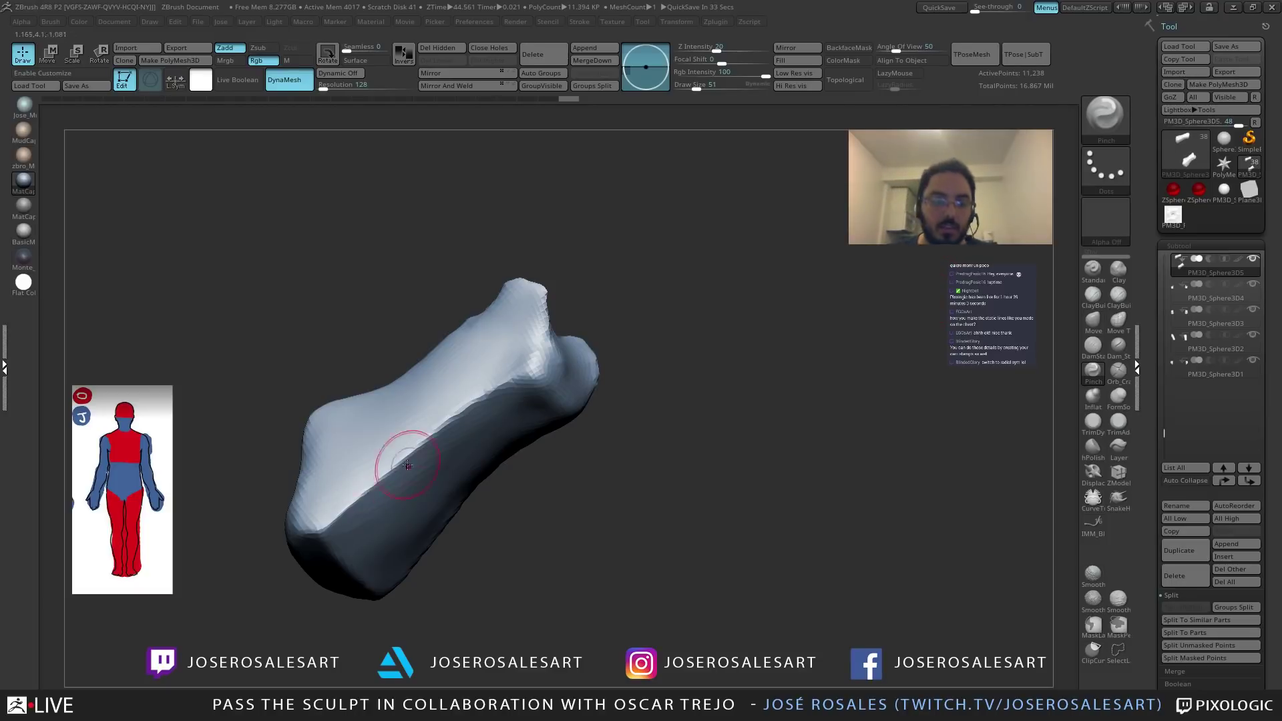
# Pinch the bone's long ridge into a sharper edge and lightly smooth its forked end.
pyautogui.moveTo(383, 464); pyautogui.dragTo(446, 470, button='right')
pyautogui.moveTo(492, 381)
pyautogui.mouseDown(button='right')
pyautogui.moveTo(444, 350)
pyautogui.moveTo(449, 291)
pyautogui.moveTo(445, 362)
pyautogui.mouseUp(button='right')
pyautogui.moveTo(475, 318)
pyautogui.mouseDown(button='right')
pyautogui.moveTo(440, 294)
pyautogui.moveTo(390, 421)
pyautogui.mouseUp(button='right')
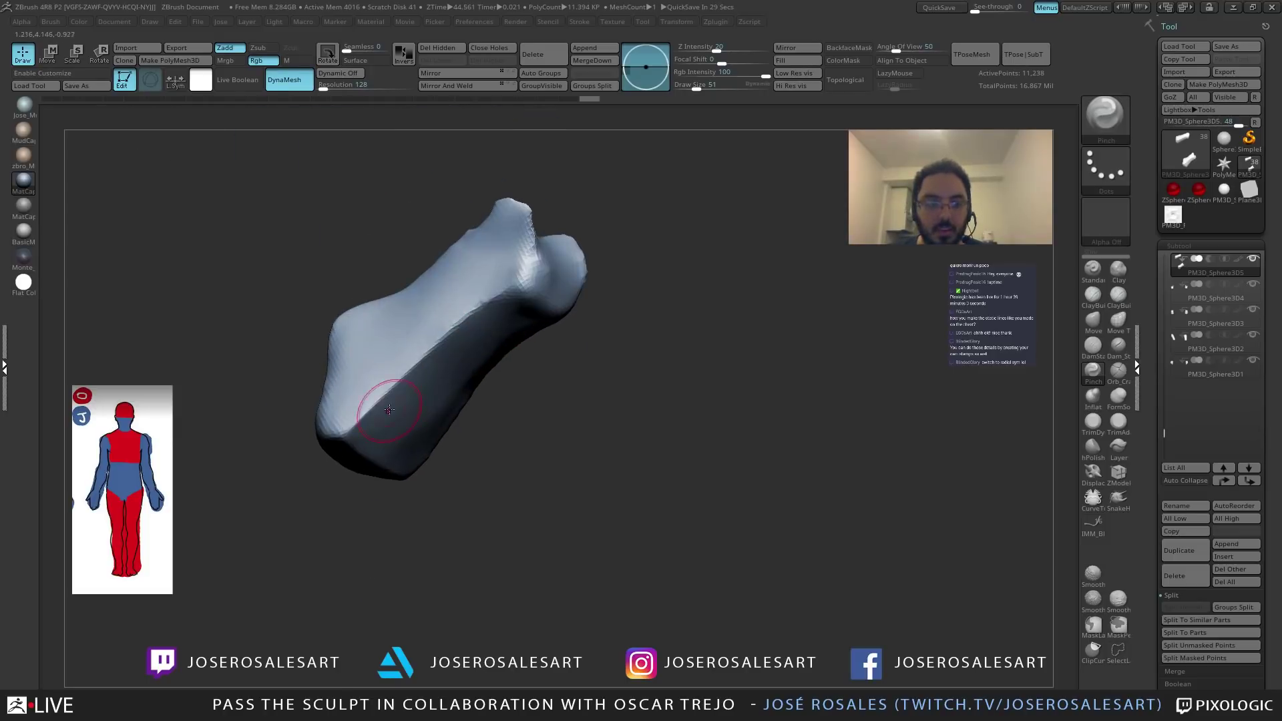
pyautogui.moveTo(452, 344); pyautogui.dragTo(423, 381, button='right')
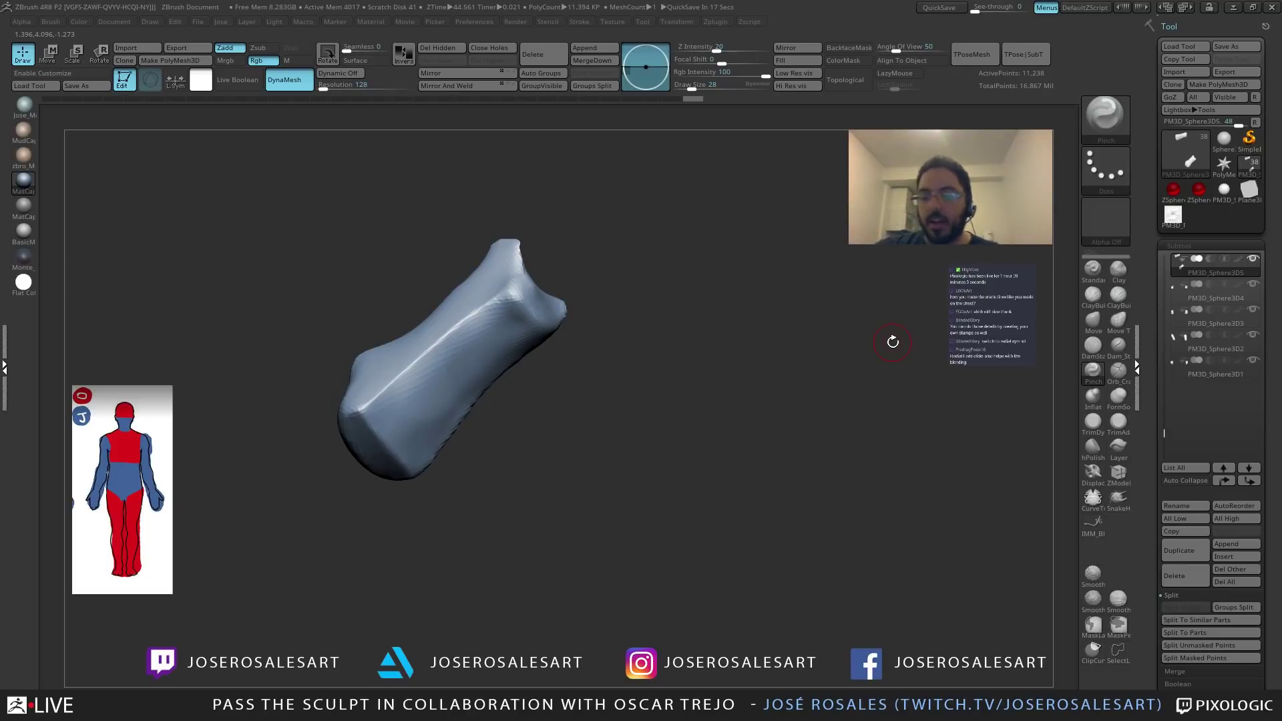
pyautogui.moveTo(372, 392)
pyautogui.mouseDown()
pyautogui.moveTo(438, 380)
pyautogui.moveTo(465, 411)
pyautogui.mouseUp()
pyautogui.keyDown('shift'); pyautogui.moveTo(519, 374); pyautogui.dragTo(521, 366); pyautogui.keyUp('shift')
# Pinch the edges at the bone's wide end and smooth the area toward its forked end.
pyautogui.moveTo(363, 433)
pyautogui.mouseDown()
pyautogui.moveTo(400, 467)
pyautogui.moveTo(384, 401)
pyautogui.mouseUp()
pyautogui.moveTo(374, 403); pyautogui.dragTo(400, 423, button='right')
pyautogui.moveTo(383, 367); pyautogui.dragTo(378, 373)
pyautogui.moveTo(399, 334)
pyautogui.keyDown('alt'); pyautogui.mouseDown(button='right')
pyautogui.moveTo(371, 347)
pyautogui.moveTo(392, 363)
pyautogui.mouseUp(button='right'); pyautogui.keyUp('alt')
pyautogui.moveTo(375, 374); pyautogui.dragTo(374, 379)
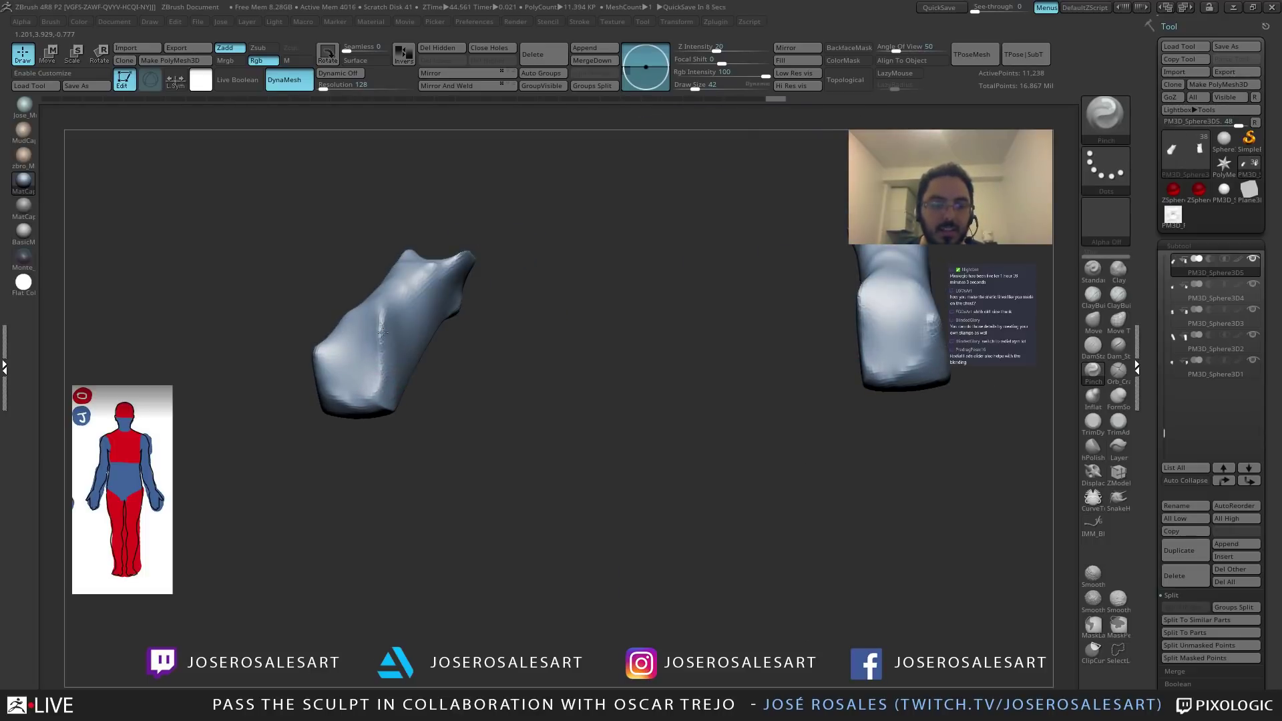
pyautogui.moveTo(380, 349)
pyautogui.mouseDown(button='right')
pyautogui.moveTo(397, 347)
pyautogui.moveTo(444, 294)
pyautogui.mouseUp(button='right')
pyautogui.keyDown('shift'); pyautogui.moveTo(443, 294); pyautogui.dragTo(464, 284); pyautogui.keyUp('shift')
# Examine the finger bones in place on the whole creature and return to the isolated pieces.
pyautogui.hotkey('alt', 's')
pyautogui.moveTo(600, 334)
pyautogui.mouseDown(button='right')
pyautogui.moveTo(692, 347)
pyautogui.moveTo(677, 344)
pyautogui.moveTo(667, 293)
pyautogui.moveTo(628, 320)
pyautogui.moveTo(684, 371)
pyautogui.mouseUp(button='right')
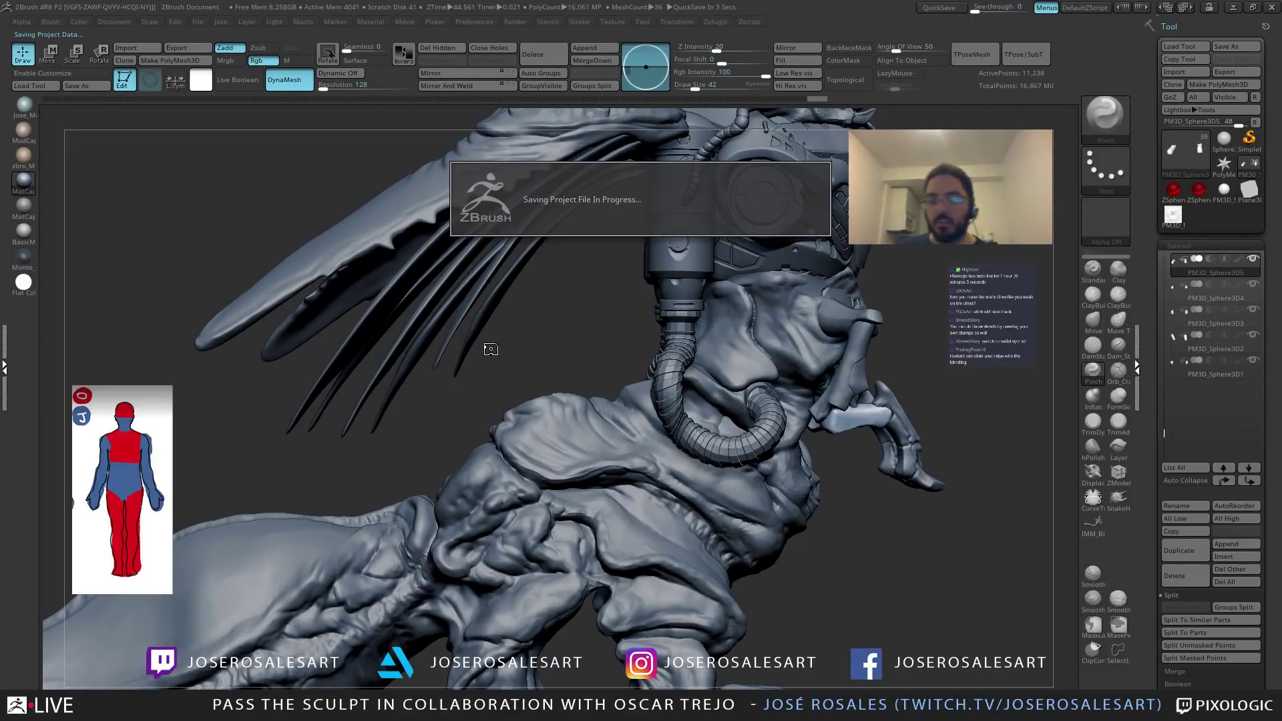
pyautogui.moveTo(491, 349); pyautogui.dragTo(491, 347, button='right')
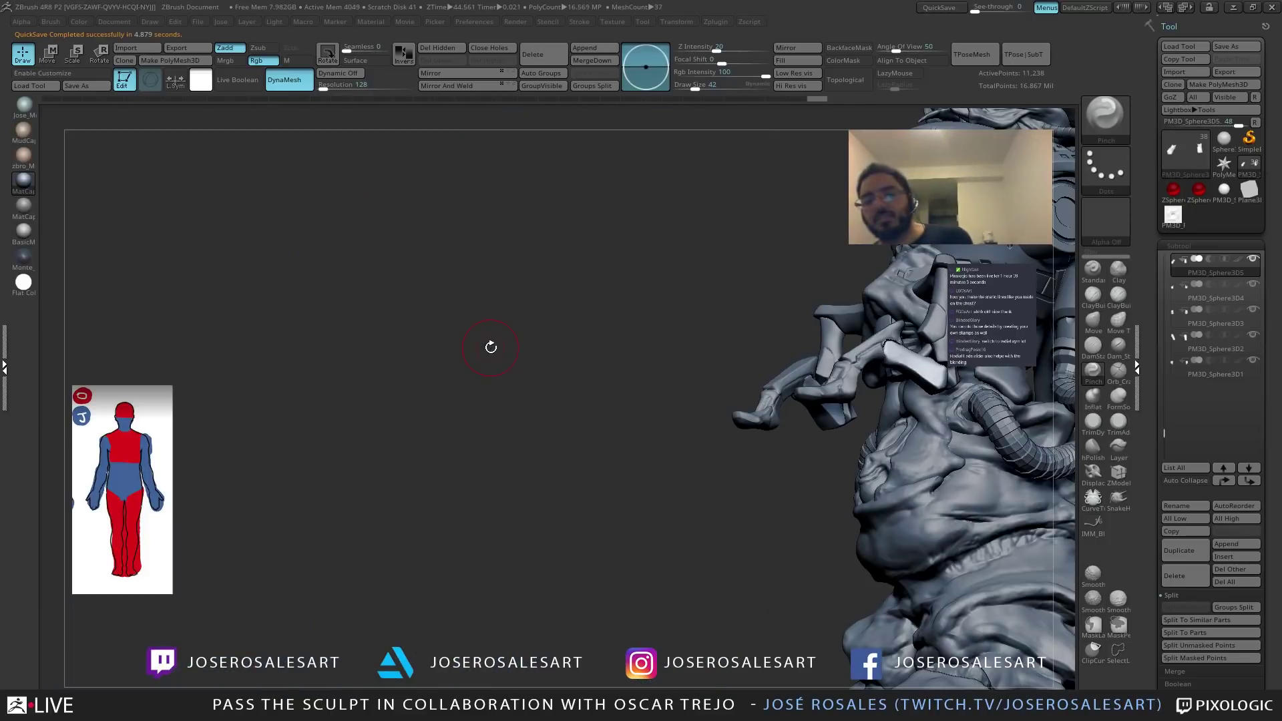
pyautogui.moveTo(589, 382)
pyautogui.mouseDown(button='right')
pyautogui.moveTo(741, 414)
pyautogui.moveTo(707, 464)
pyautogui.moveTo(472, 408)
pyautogui.moveTo(578, 434)
pyautogui.moveTo(658, 432)
pyautogui.moveTo(617, 411)
pyautogui.moveTo(522, 419)
pyautogui.moveTo(570, 415)
pyautogui.mouseUp(button='right')
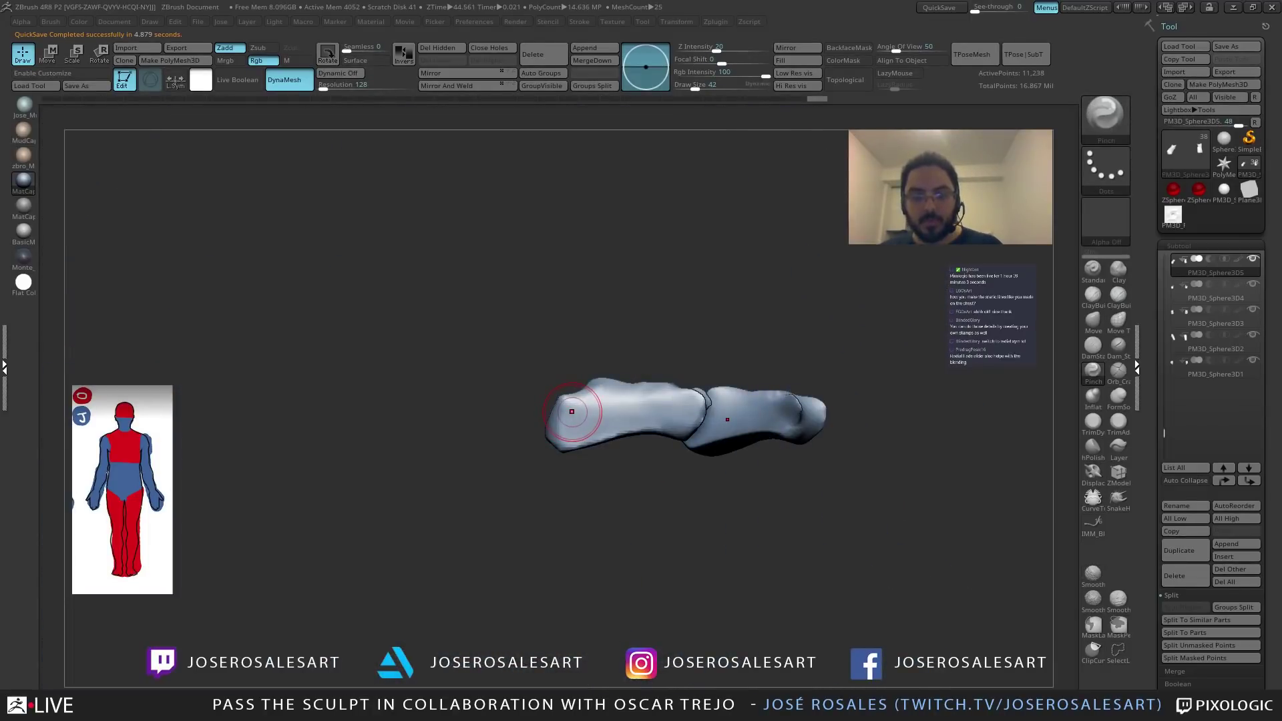
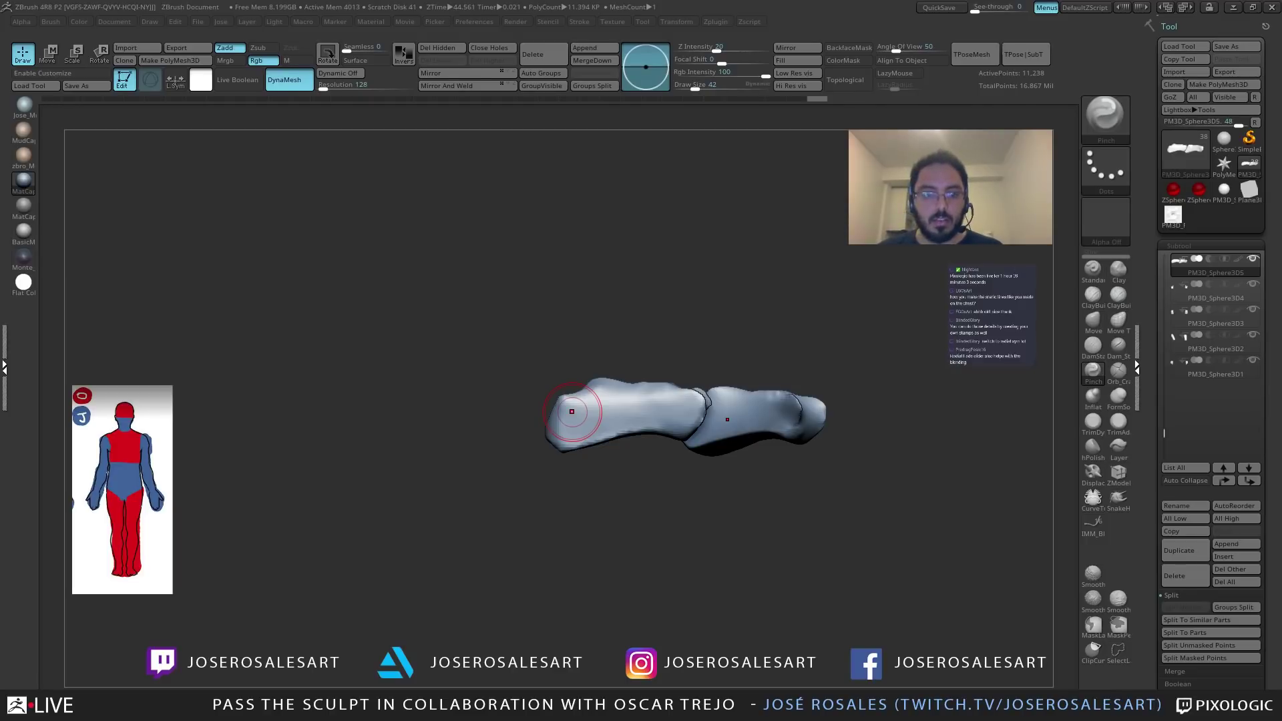
pyautogui.keyDown('alt'); pyautogui.moveTo(641, 474); pyautogui.dragTo(429, 458); pyautogui.keyUp('alt')
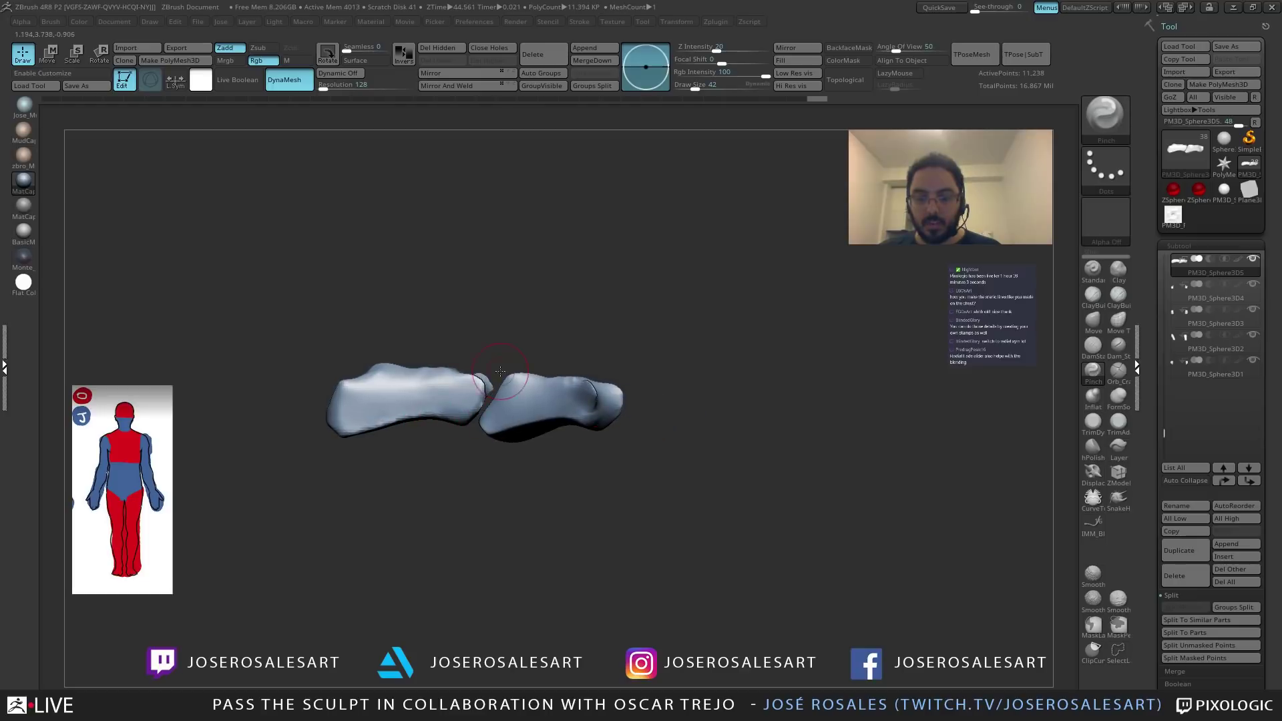
pyautogui.click(22, 22)
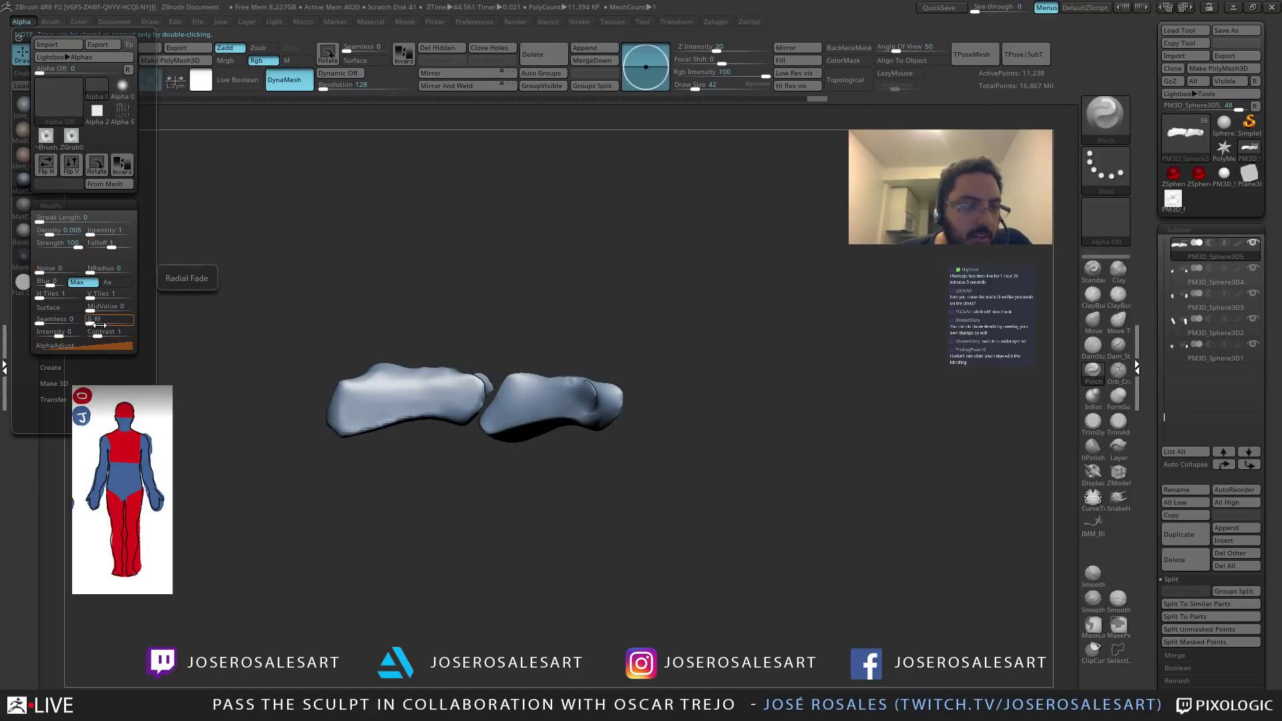
# Sharpen the long ridge and side edges of the other finger bone with Pinch strokes, smoothing between them.
pyautogui.moveTo(324, 363)
pyautogui.mouseDown()
pyautogui.moveTo(458, 509)
pyautogui.moveTo(411, 460)
pyautogui.moveTo(320, 471)
pyautogui.moveTo(341, 431)
pyautogui.moveTo(404, 384)
pyautogui.moveTo(446, 390)
pyautogui.moveTo(457, 379)
pyautogui.mouseUp()
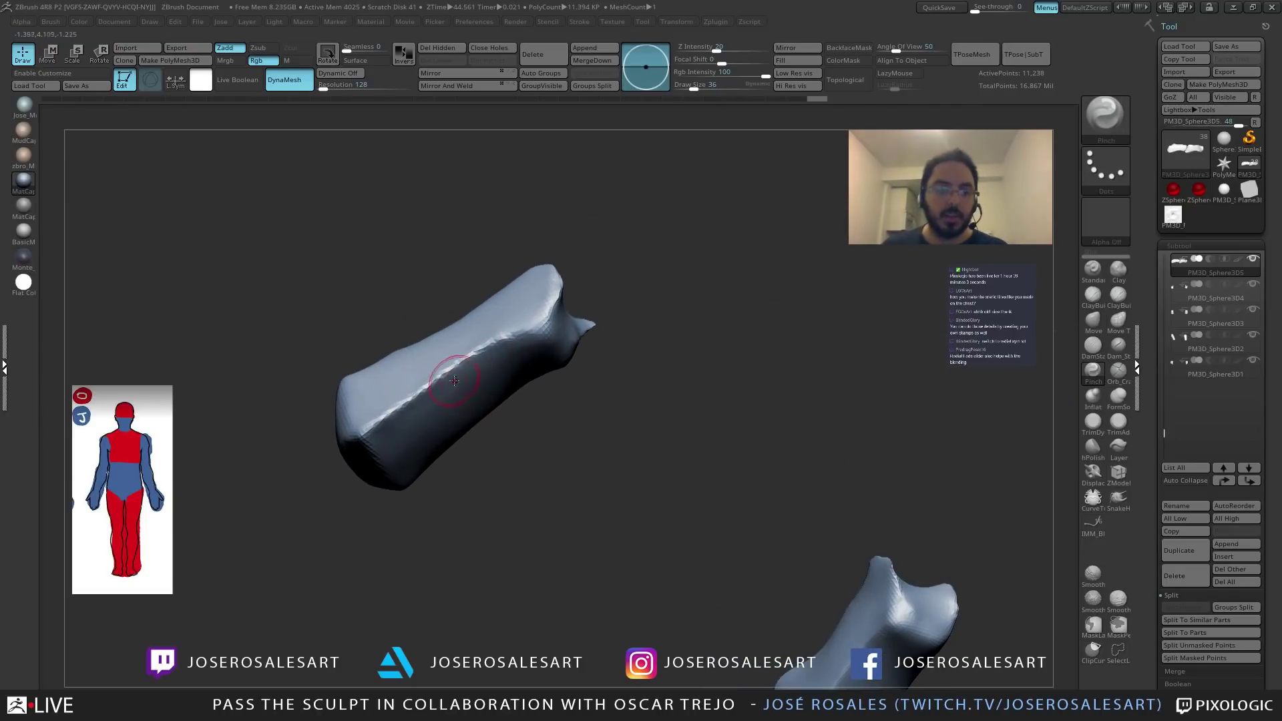
pyautogui.moveTo(501, 335); pyautogui.dragTo(424, 387)
pyautogui.moveTo(497, 338); pyautogui.dragTo(382, 414)
pyautogui.moveTo(587, 427); pyautogui.dragTo(454, 411)
pyautogui.moveTo(587, 441); pyautogui.dragTo(507, 428)
pyautogui.moveTo(587, 467); pyautogui.dragTo(412, 394)
pyautogui.press('shift')
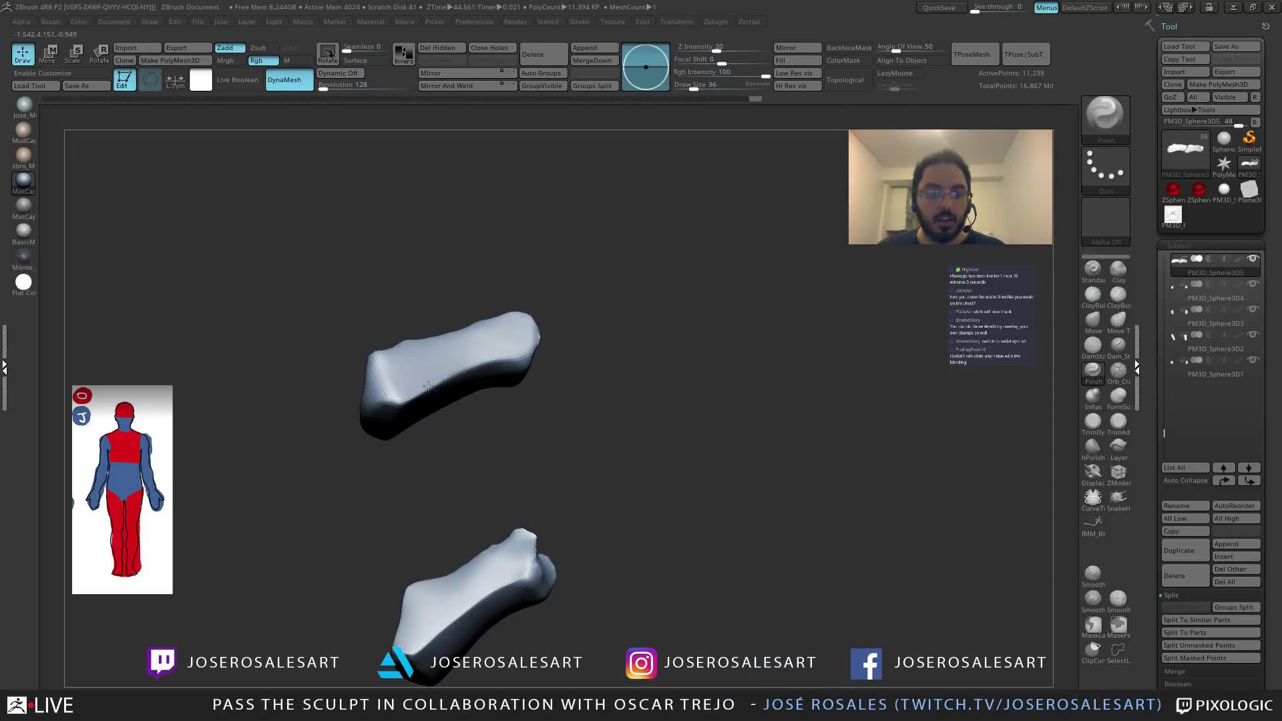
pyautogui.moveTo(515, 345)
pyautogui.mouseDown()
pyautogui.moveTo(437, 377)
pyautogui.moveTo(385, 378)
pyautogui.moveTo(373, 368)
pyautogui.moveTo(385, 359)
pyautogui.moveTo(392, 396)
pyautogui.moveTo(386, 347)
pyautogui.moveTo(382, 393)
pyautogui.mouseUp()
pyautogui.press('shift')
# Sharpen the edges around the finger bone's wide end with Dam Standard and Pinch strokes.
pyautogui.press('b')
pyautogui.press('d')
pyautogui.press('s')
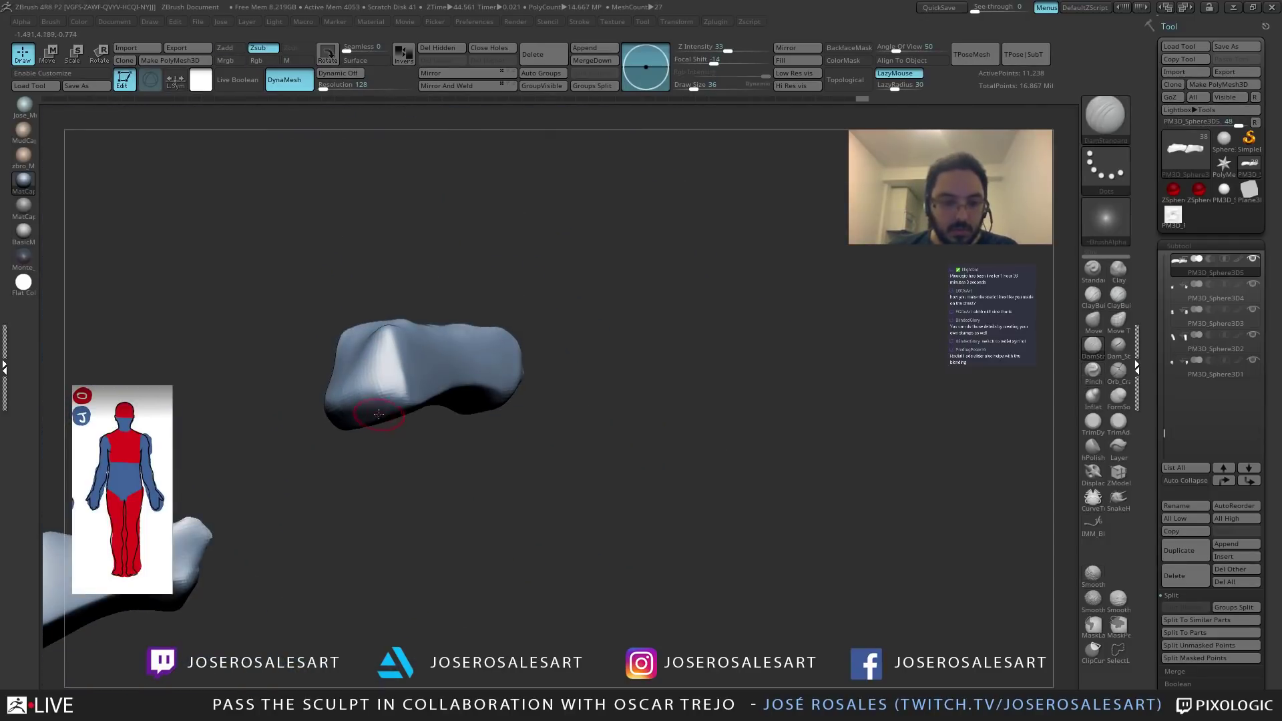
pyautogui.press('b')
pyautogui.press('p')
pyautogui.press('i')
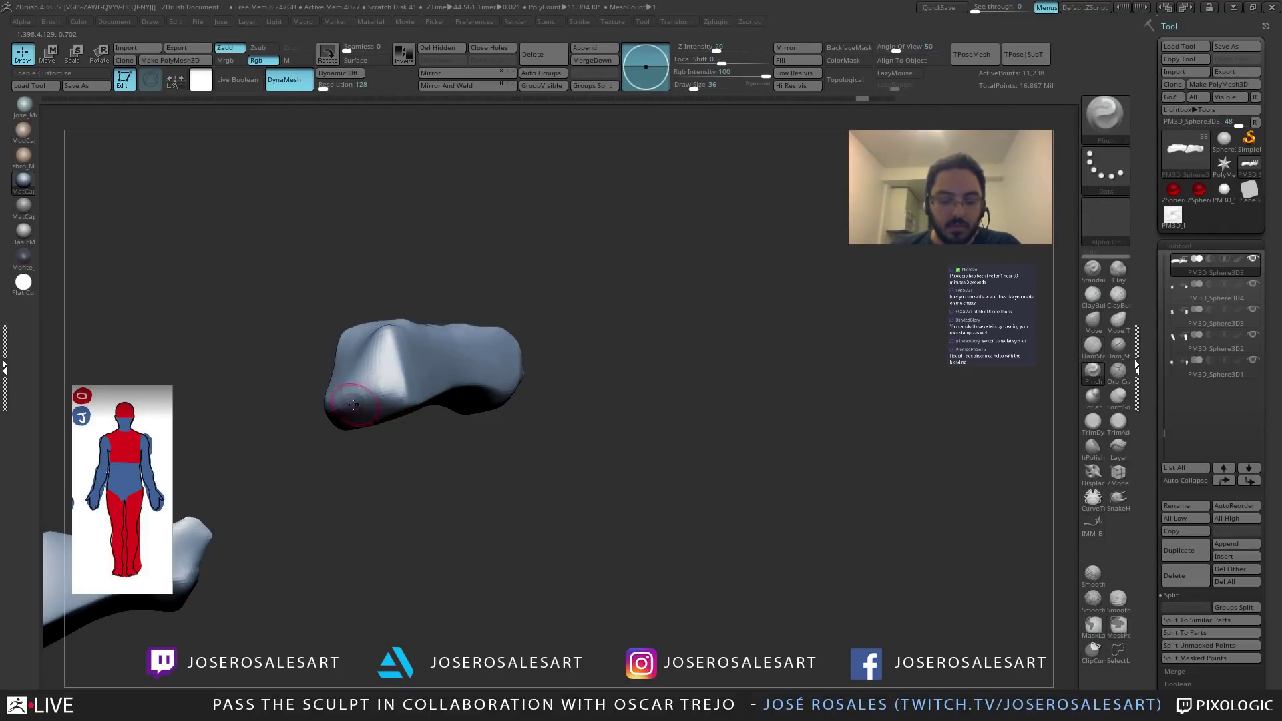
pyautogui.moveTo(387, 398); pyautogui.dragTo(396, 399)
pyautogui.moveTo(314, 418)
pyautogui.mouseDown()
pyautogui.moveTo(331, 408)
pyautogui.moveTo(321, 396)
pyautogui.moveTo(399, 395)
pyautogui.moveTo(320, 443)
pyautogui.moveTo(393, 507)
pyautogui.moveTo(365, 423)
pyautogui.moveTo(414, 364)
pyautogui.moveTo(405, 340)
pyautogui.moveTo(387, 365)
pyautogui.moveTo(484, 369)
pyautogui.moveTo(441, 380)
pyautogui.moveTo(532, 346)
pyautogui.moveTo(448, 340)
pyautogui.mouseUp()
pyautogui.press('b')
pyautogui.press('m')
pyautogui.press('v')
pyautogui.press('b')
pyautogui.press('t')
pyautogui.press('d')
pyautogui.hotkey('ctrl', 'z')
# Cut a raised edge across the bone's wide end with a larger Dam Standard brush and adjust it with Move.
pyautogui.press('b')
pyautogui.press('d')
pyautogui.press('s')
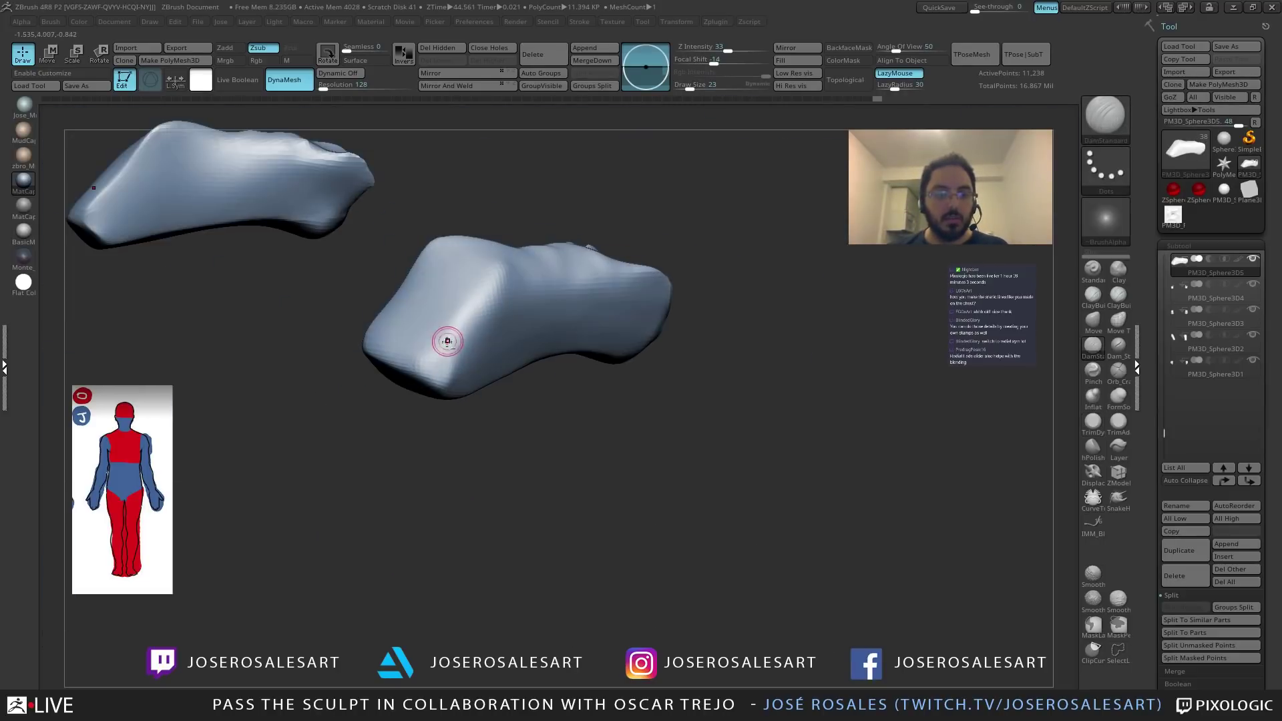
pyautogui.press(']')
pyautogui.moveTo(509, 276)
pyautogui.mouseDown()
pyautogui.moveTo(437, 345)
pyautogui.moveTo(507, 360)
pyautogui.mouseUp()
pyautogui.press('b')
pyautogui.press('m')
pyautogui.press('v')
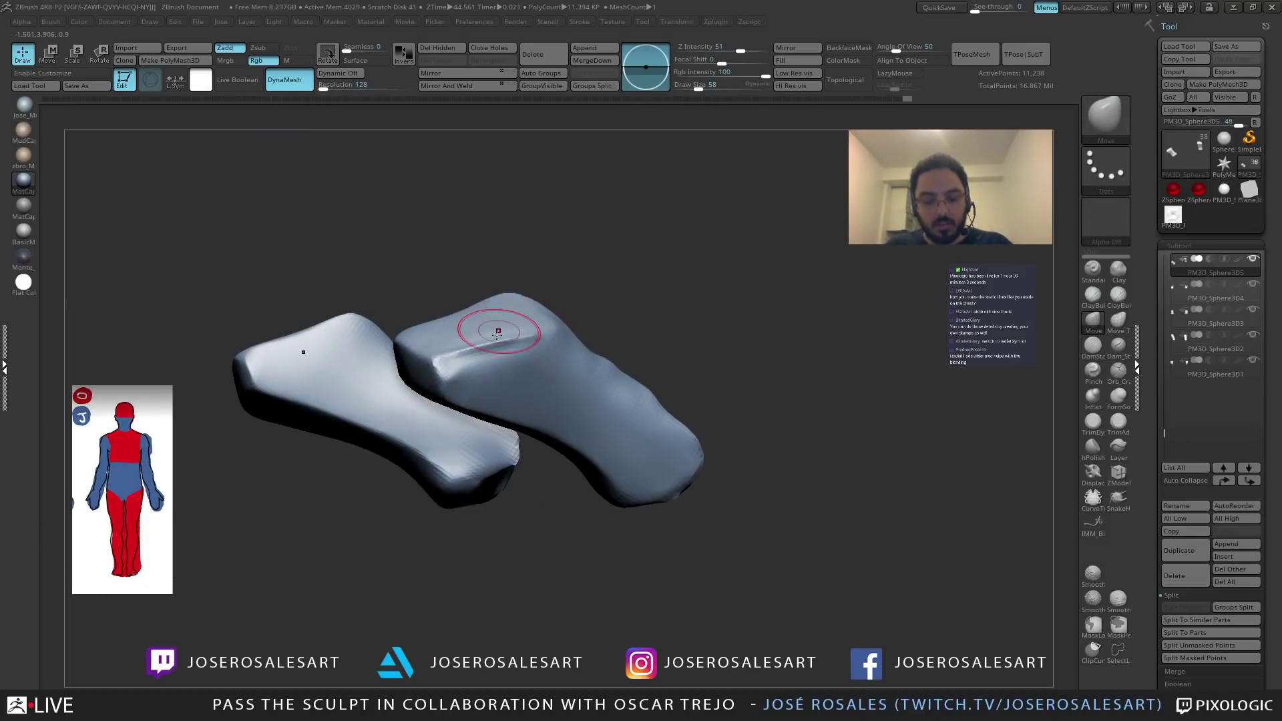
# Flatten the face beside the new edge at the bone's wide end with Trim Dynamic.
pyautogui.press('b')
pyautogui.press('t')
pyautogui.press('d')
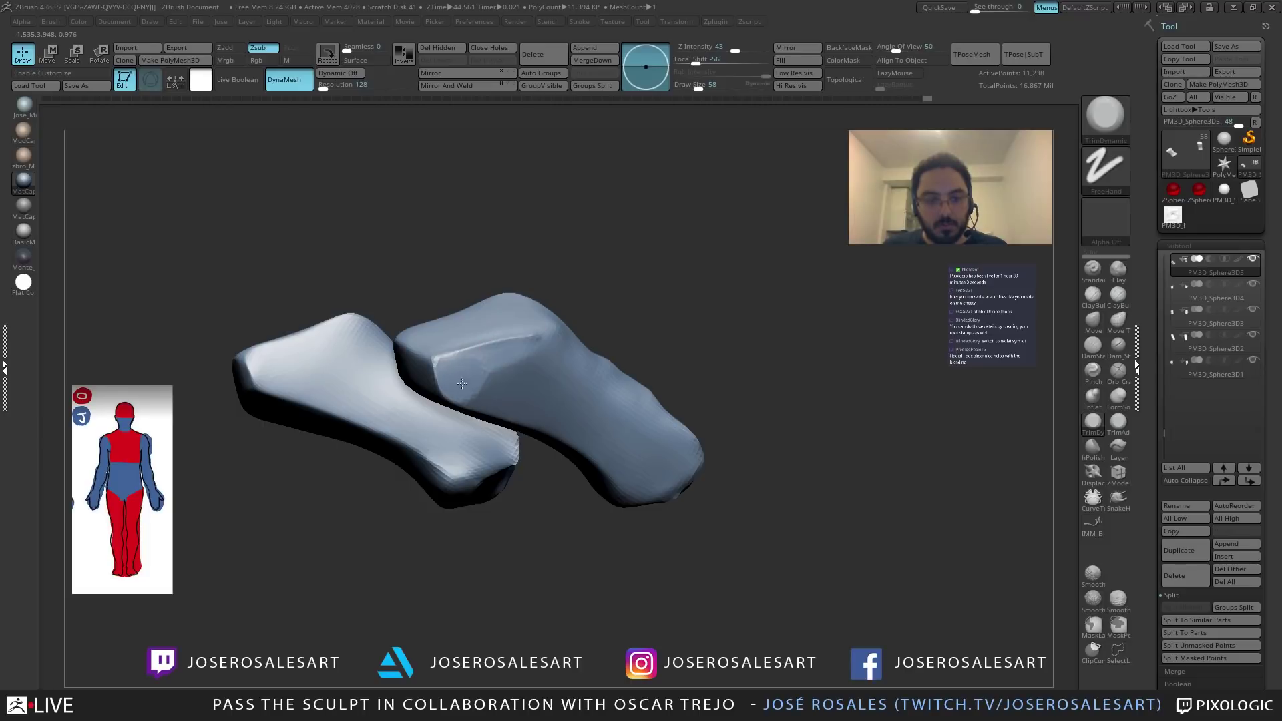
pyautogui.moveTo(542, 373); pyautogui.dragTo(535, 366, button='right')
pyautogui.moveTo(455, 376); pyautogui.dragTo(458, 430, button='right')
pyautogui.keyDown('ctrl'); pyautogui.keyDown('shift'); pyautogui.click(560, 450); pyautogui.keyUp('shift'); pyautogui.keyUp('ctrl')
pyautogui.moveTo(514, 369)
pyautogui.mouseDown(button='right')
pyautogui.moveTo(591, 315)
pyautogui.moveTo(503, 365)
pyautogui.moveTo(451, 314)
pyautogui.moveTo(467, 267)
pyautogui.moveTo(518, 283)
pyautogui.moveTo(530, 236)
pyautogui.moveTo(490, 281)
pyautogui.moveTo(472, 337)
pyautogui.moveTo(511, 343)
pyautogui.mouseUp(button='right')
# Strengthen the ridge running across the wide end with Dam Standard and smooth along it.
pyautogui.hotkey('shift', 's')
pyautogui.press('b')
pyautogui.press('d')
pyautogui.press('s')
pyautogui.moveTo(485, 288); pyautogui.dragTo(528, 306, button='right')
pyautogui.moveTo(511, 357); pyautogui.dragTo(423, 342, button='right')
pyautogui.press('shift')
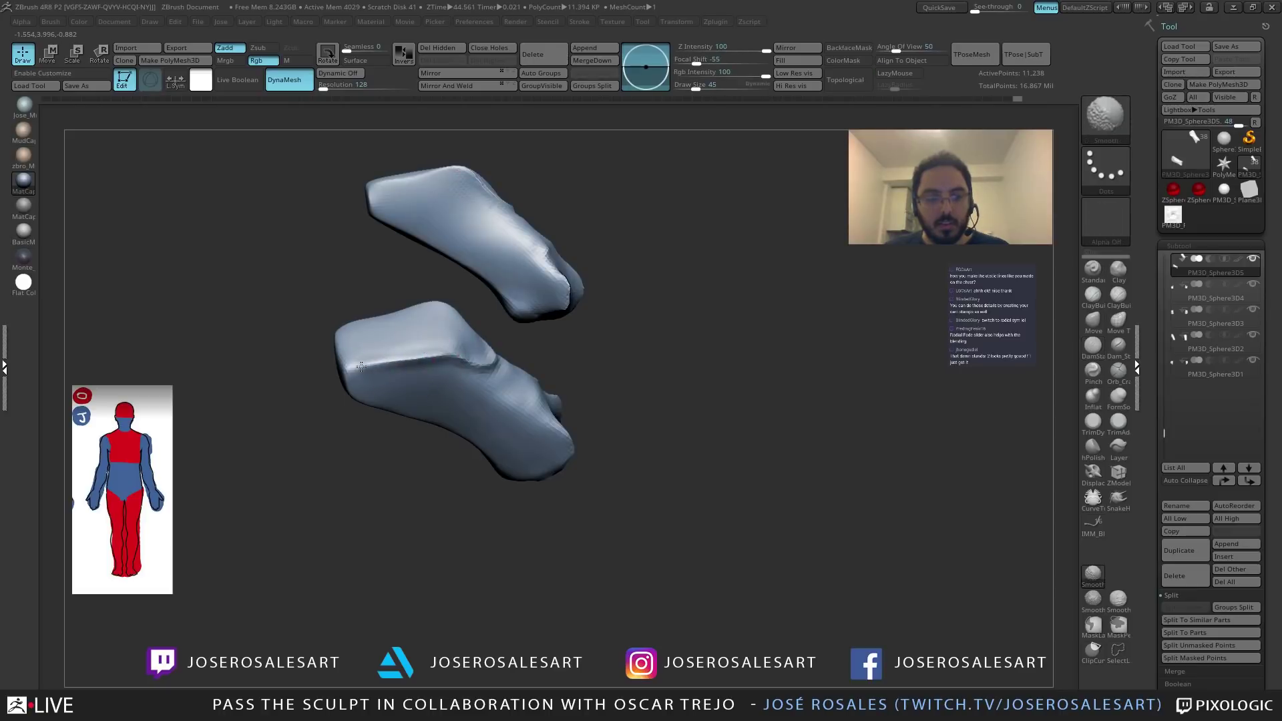
# Carry the wide end's edge around to the bone's inner side and smooth the transition into the shaft.
pyautogui.moveTo(482, 381)
pyautogui.mouseDown(button='right')
pyautogui.moveTo(471, 374)
pyautogui.moveTo(507, 390)
pyautogui.mouseUp(button='right')
pyautogui.moveTo(507, 340); pyautogui.dragTo(527, 349, button='right')
pyautogui.hotkey('shift', 's')
pyautogui.hotkey('shift', 's')
pyautogui.moveTo(498, 466); pyautogui.dragTo(520, 304, button='right')
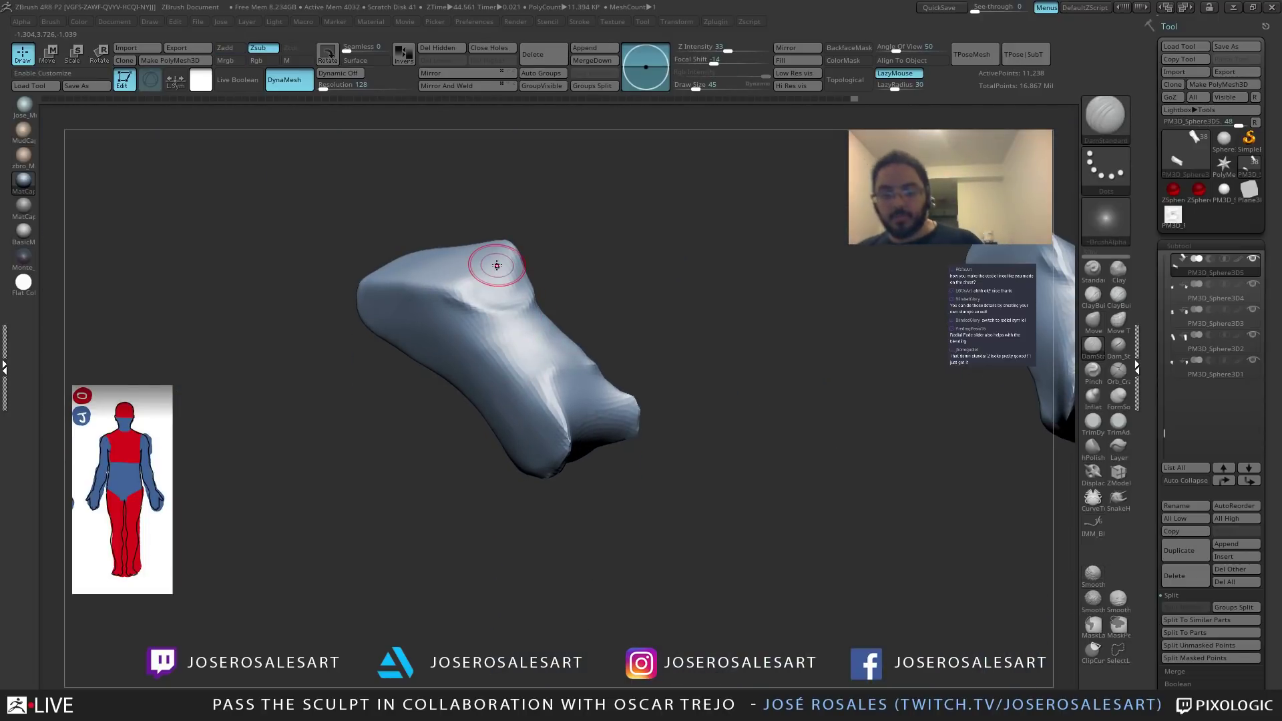
pyautogui.moveTo(406, 470)
pyautogui.mouseDown(button='right')
pyautogui.moveTo(492, 386)
pyautogui.moveTo(514, 383)
pyautogui.mouseUp(button='right')
pyautogui.hotkey('shift', 's')
pyautogui.hotkey('shift', 's')
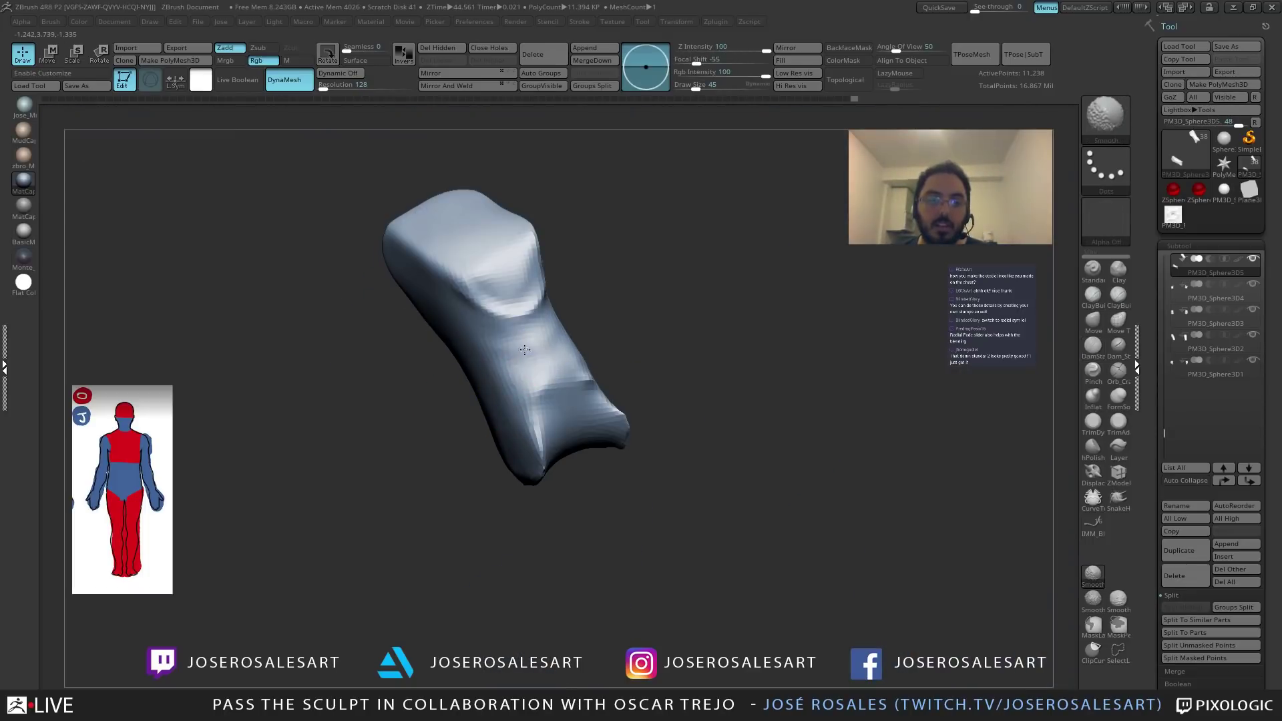
# Smooth the hollow in the middle of the shaft and redefine its border with Dam Standard.
pyautogui.moveTo(494, 375); pyautogui.dragTo(487, 369, button='right')
pyautogui.moveTo(486, 369)
pyautogui.keyDown('shift'); pyautogui.mouseDown()
pyautogui.moveTo(515, 389)
pyautogui.moveTo(515, 356)
pyautogui.mouseUp(); pyautogui.keyUp('shift')
pyautogui.press('b')
pyautogui.press('d')
pyautogui.press('s')
pyautogui.hotkey('shift', 's')
pyautogui.moveTo(510, 366); pyautogui.dragTo(482, 357, button='right')
# Tighten the shaft's ridge with a short Pinch stroke using a resized brush.
pyautogui.press('b')
pyautogui.press('p')
pyautogui.press('i')
pyautogui.press('s')
pyautogui.moveTo(452, 378); pyautogui.dragTo(460, 378)
pyautogui.moveTo(461, 378)
pyautogui.mouseDown(button='right')
pyautogui.moveTo(485, 366)
pyautogui.moveTo(450, 326)
pyautogui.moveTo(487, 313)
pyautogui.moveTo(468, 321)
pyautogui.mouseUp(button='right')
# Pull the middle of the finger bone into shape with Snake Hook on the whole creature and smooth it.
pyautogui.hotkey('shift', 's')
pyautogui.press('b')
pyautogui.press('s')
pyautogui.press('h')
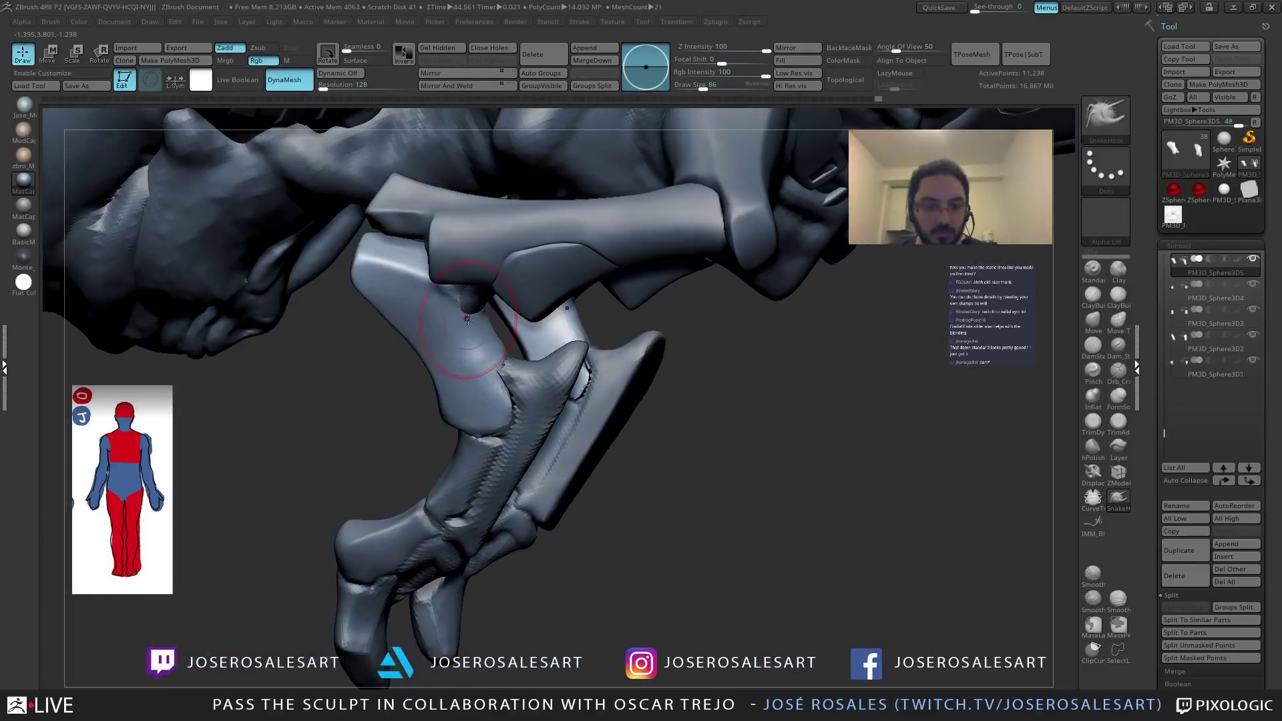
pyautogui.moveTo(482, 317); pyautogui.dragTo(485, 314)
pyautogui.moveTo(491, 334); pyautogui.dragTo(466, 322, button='right')
pyautogui.keyDown('shift'); pyautogui.moveTo(478, 349); pyautogui.dragTo(479, 357); pyautogui.keyUp('shift')
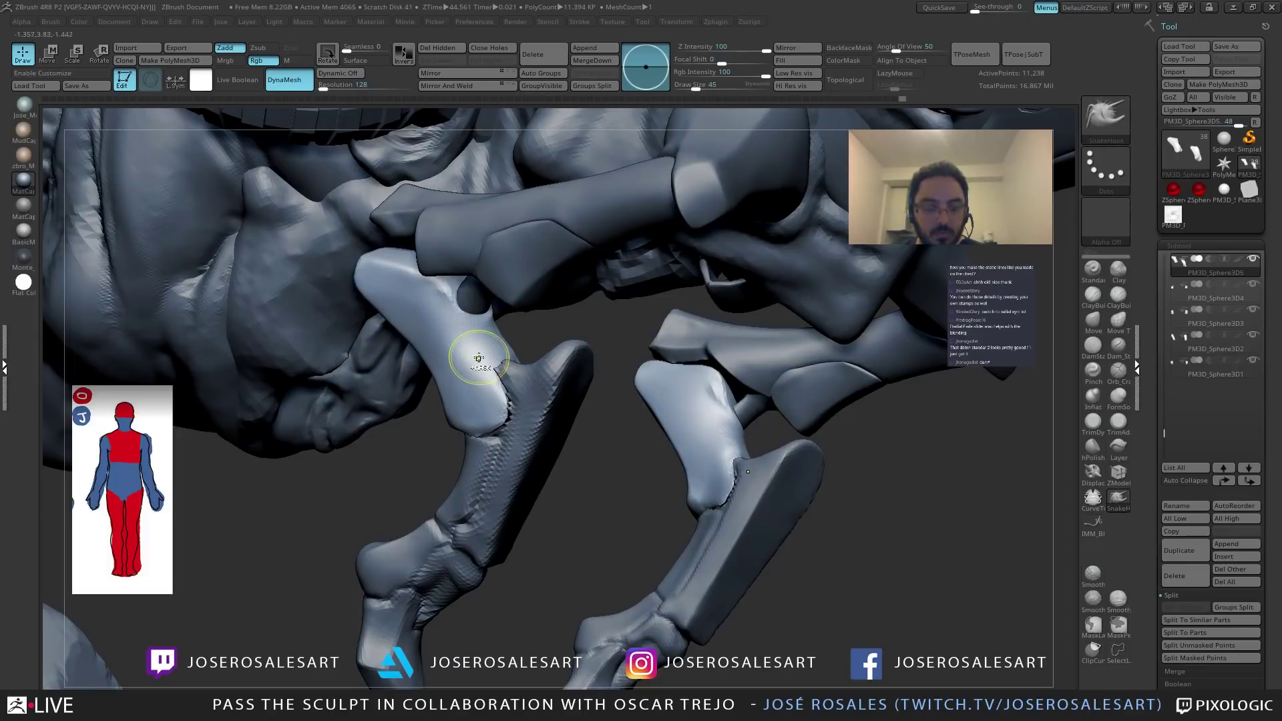
# Isolate the finger bones again and prepare Dam Standard for refining the inner side.
pyautogui.press('b')
pyautogui.press('d')
pyautogui.press('s')
pyautogui.moveTo(471, 324)
pyautogui.keyDown('ctrl'); pyautogui.mouseDown(button='right')
pyautogui.moveTo(447, 293)
pyautogui.moveTo(506, 298)
pyautogui.moveTo(498, 281)
pyautogui.moveTo(521, 409)
pyautogui.moveTo(479, 377)
pyautogui.moveTo(514, 360)
pyautogui.mouseUp(button='right'); pyautogui.keyUp('ctrl')
pyautogui.keyDown('ctrl'); pyautogui.keyDown('shift'); pyautogui.click(511, 357); pyautogui.keyUp('shift'); pyautogui.keyUp('ctrl')
pyautogui.moveTo(454, 205); pyautogui.dragTo(423, 334, button='right')
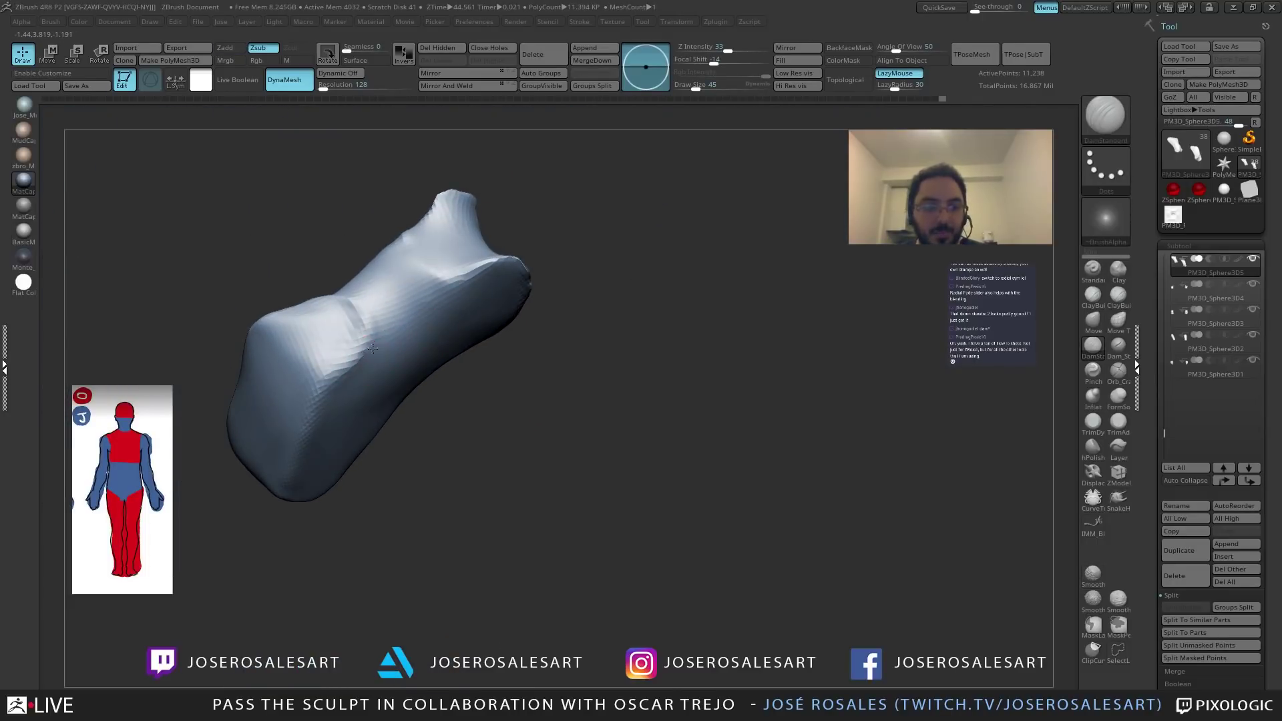
# Flatten the bone's inner face between the bump and the forked end with Trim Dynamic.
pyautogui.moveTo(343, 346)
pyautogui.mouseDown(button='right')
pyautogui.moveTo(430, 334)
pyautogui.moveTo(410, 339)
pyautogui.moveTo(438, 247)
pyautogui.mouseUp(button='right')
pyautogui.press('b')
pyautogui.press('t')
pyautogui.press('d')
pyautogui.moveTo(410, 352); pyautogui.dragTo(352, 282, button='right')
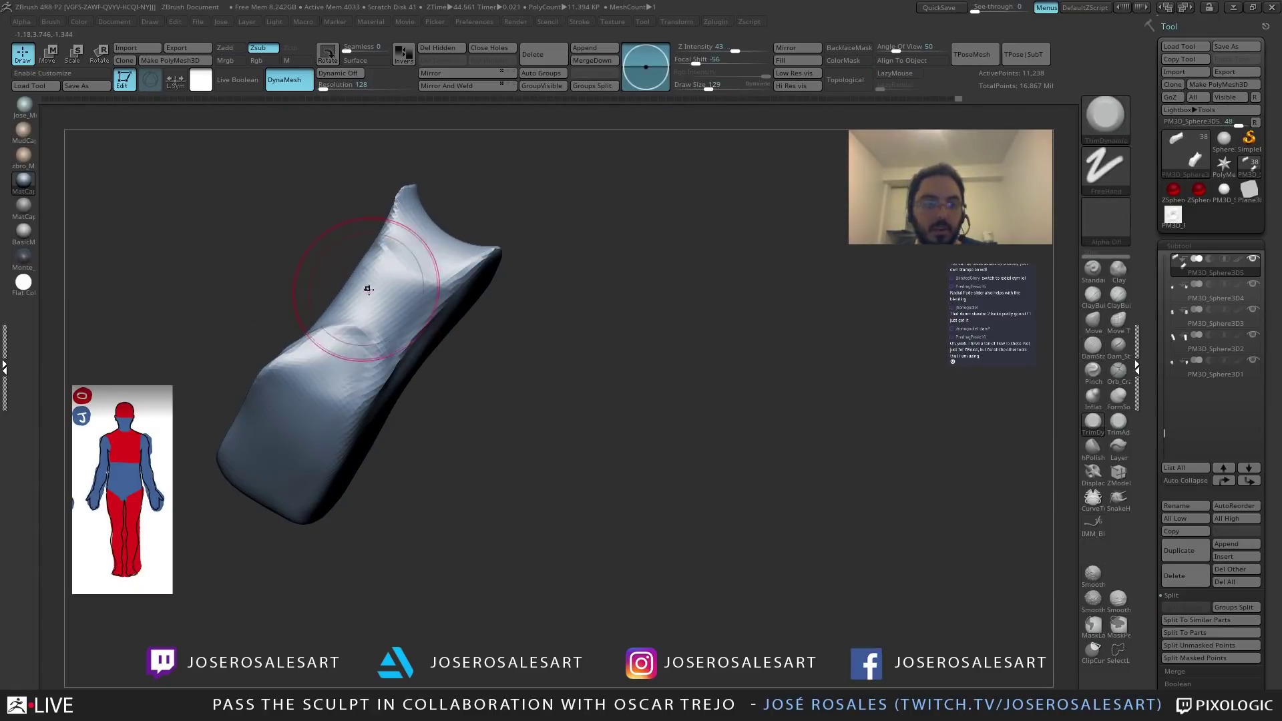
pyautogui.moveTo(390, 339)
pyautogui.mouseDown(button='right')
pyautogui.moveTo(414, 294)
pyautogui.moveTo(387, 307)
pyautogui.moveTo(374, 381)
pyautogui.mouseUp(button='right')
# Define the ridge from the forked end to the wide end with Dam Standard at draw size 86.
pyautogui.press('b')
pyautogui.press('d')
pyautogui.press('s')
pyautogui.press('s')
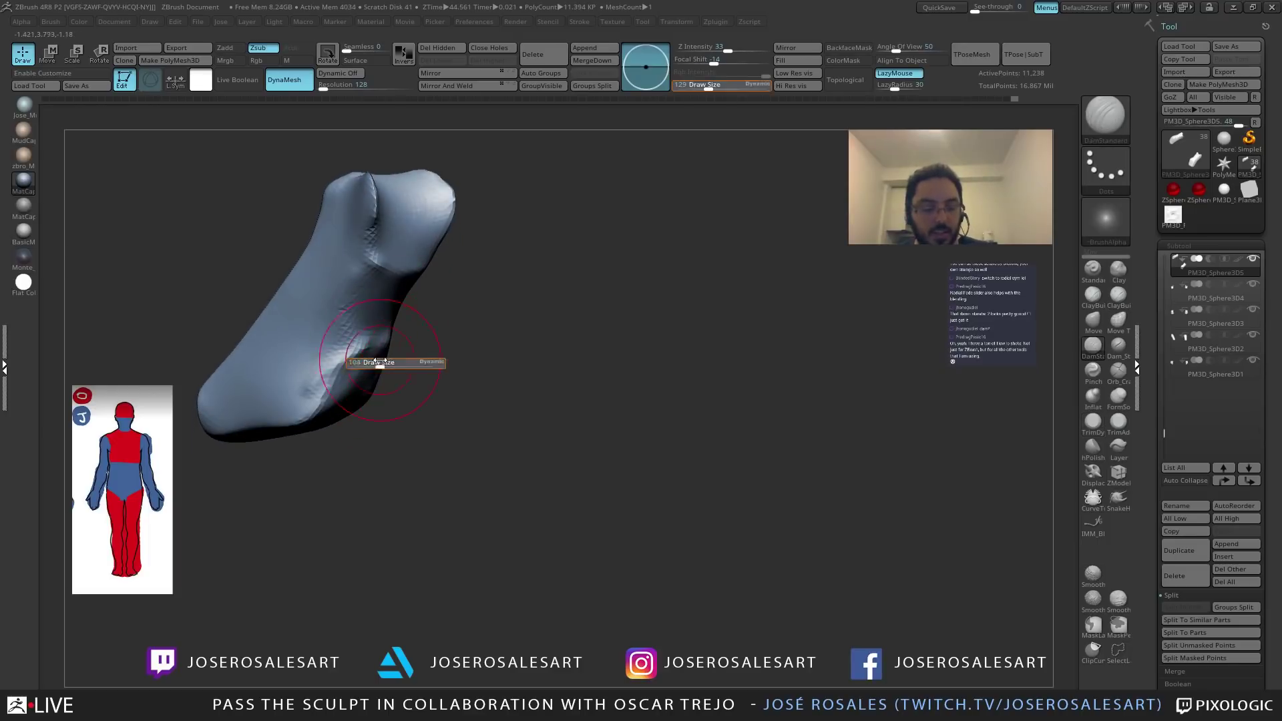
pyautogui.moveTo(382, 361); pyautogui.dragTo(366, 362)
pyautogui.moveTo(343, 314); pyautogui.dragTo(330, 304, button='right')
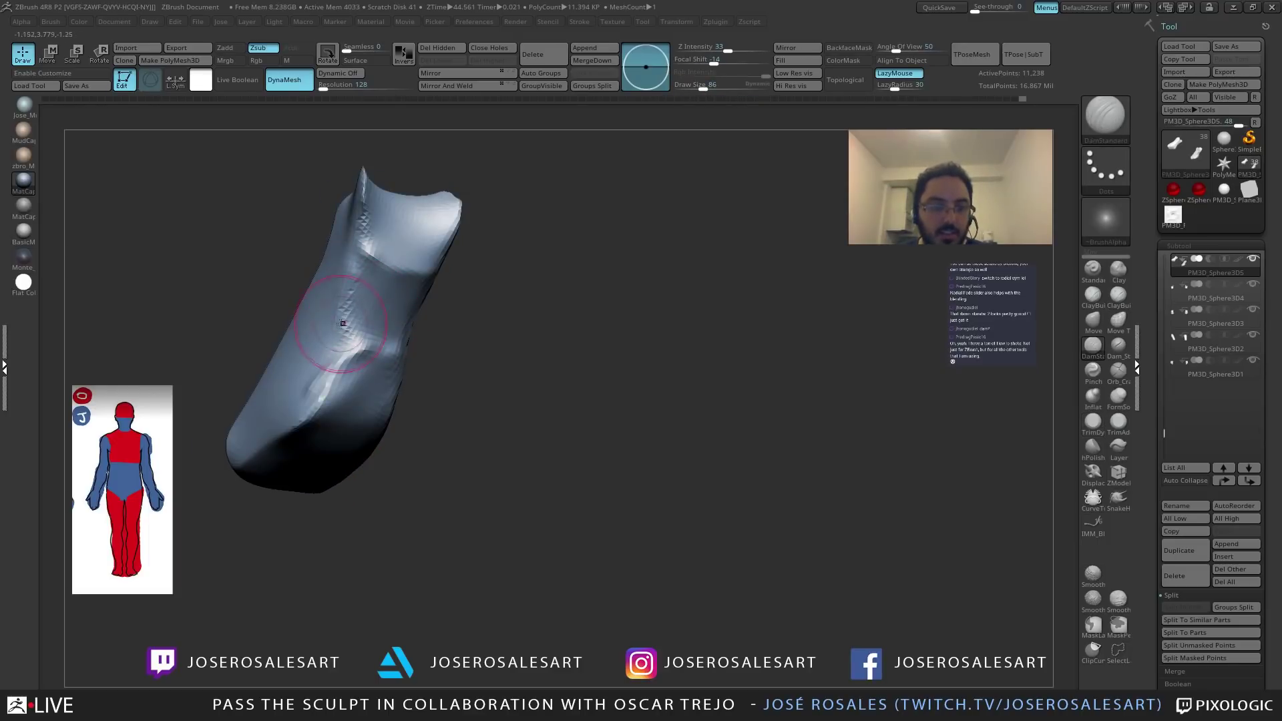
pyautogui.moveTo(331, 373); pyautogui.dragTo(319, 399, button='right')
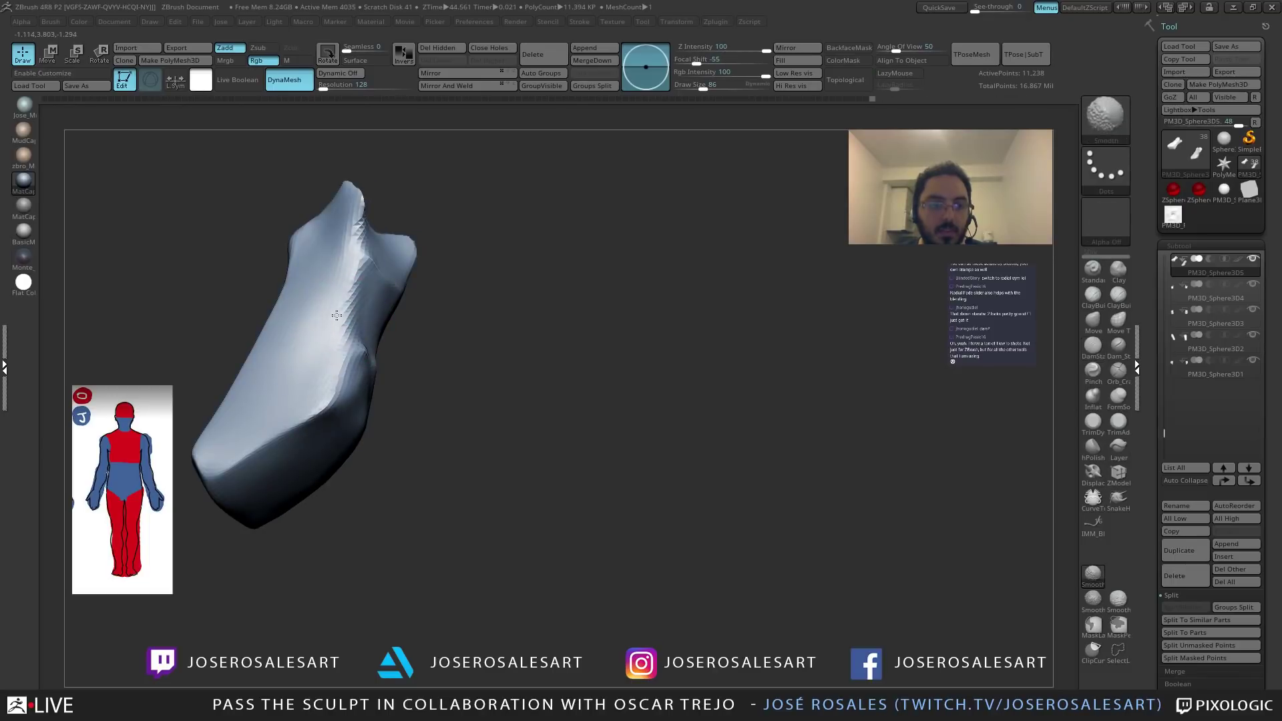
# Smooth the broad side of the shaft next to the ridge.
pyautogui.keyDown('shift'); pyautogui.moveTo(329, 361); pyautogui.dragTo(339, 353); pyautogui.keyUp('shift')
pyautogui.moveTo(352, 359); pyautogui.dragTo(326, 363, button='right')
pyautogui.moveTo(374, 234); pyautogui.dragTo(349, 281, button='right')
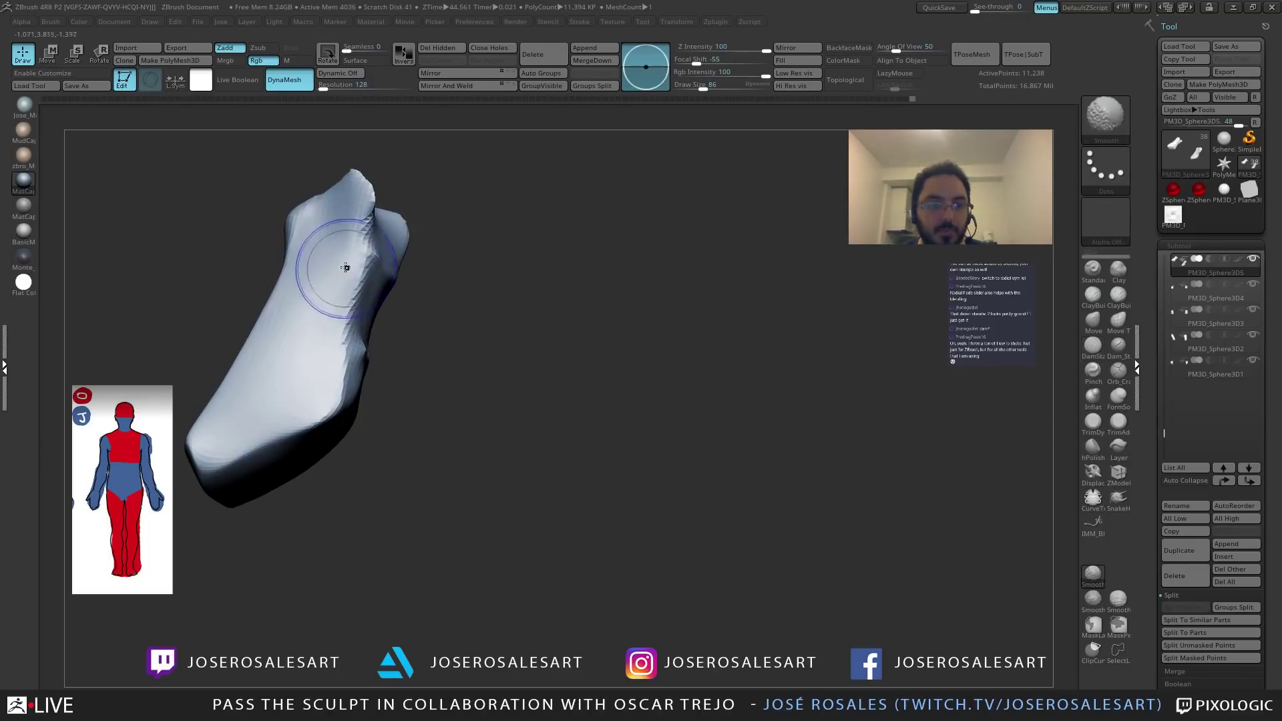
pyautogui.moveTo(283, 343)
pyautogui.keyDown('shift'); pyautogui.mouseDown(button='right')
pyautogui.moveTo(240, 344)
pyautogui.moveTo(276, 439)
pyautogui.mouseUp(button='right'); pyautogui.keyUp('shift')
# Try a long stroke along the bone's side and undo the last three changes.
pyautogui.moveTo(206, 489)
pyautogui.mouseDown()
pyautogui.moveTo(250, 319)
pyautogui.moveTo(214, 455)
pyautogui.moveTo(299, 239)
pyautogui.mouseUp()
pyautogui.hotkey('ctrl', 'z')
pyautogui.hotkey('ctrl', 'z')
pyautogui.hotkey('ctrl', 'z')
# Smooth the wide end's lower edge and the side of the shaft.
pyautogui.moveTo(305, 241); pyautogui.dragTo(357, 250, button='right')
pyautogui.moveTo(233, 408)
pyautogui.keyDown('shift'); pyautogui.mouseDown()
pyautogui.moveTo(263, 314)
pyautogui.moveTo(224, 482)
pyautogui.mouseUp(); pyautogui.keyUp('shift')
pyautogui.moveTo(226, 481)
pyautogui.mouseDown(button='right')
pyautogui.moveTo(251, 419)
pyautogui.moveTo(232, 443)
pyautogui.mouseUp(button='right')
pyautogui.moveTo(334, 353)
pyautogui.mouseDown(button='right')
pyautogui.moveTo(358, 544)
pyautogui.moveTo(323, 429)
pyautogui.mouseUp(button='right')
pyautogui.keyDown('shift'); pyautogui.moveTo(368, 346); pyautogui.dragTo(280, 381); pyautogui.keyUp('shift')
# Flatten the broad side of the wide end with repeated Trim Dynamic strokes.
pyautogui.press('b')
pyautogui.press('t')
pyautogui.press('d')
pyautogui.moveTo(235, 404); pyautogui.dragTo(267, 424, button='right')
pyautogui.moveTo(229, 458)
pyautogui.mouseDown()
pyautogui.moveTo(247, 422)
pyautogui.moveTo(327, 380)
pyautogui.moveTo(249, 417)
pyautogui.mouseUp()
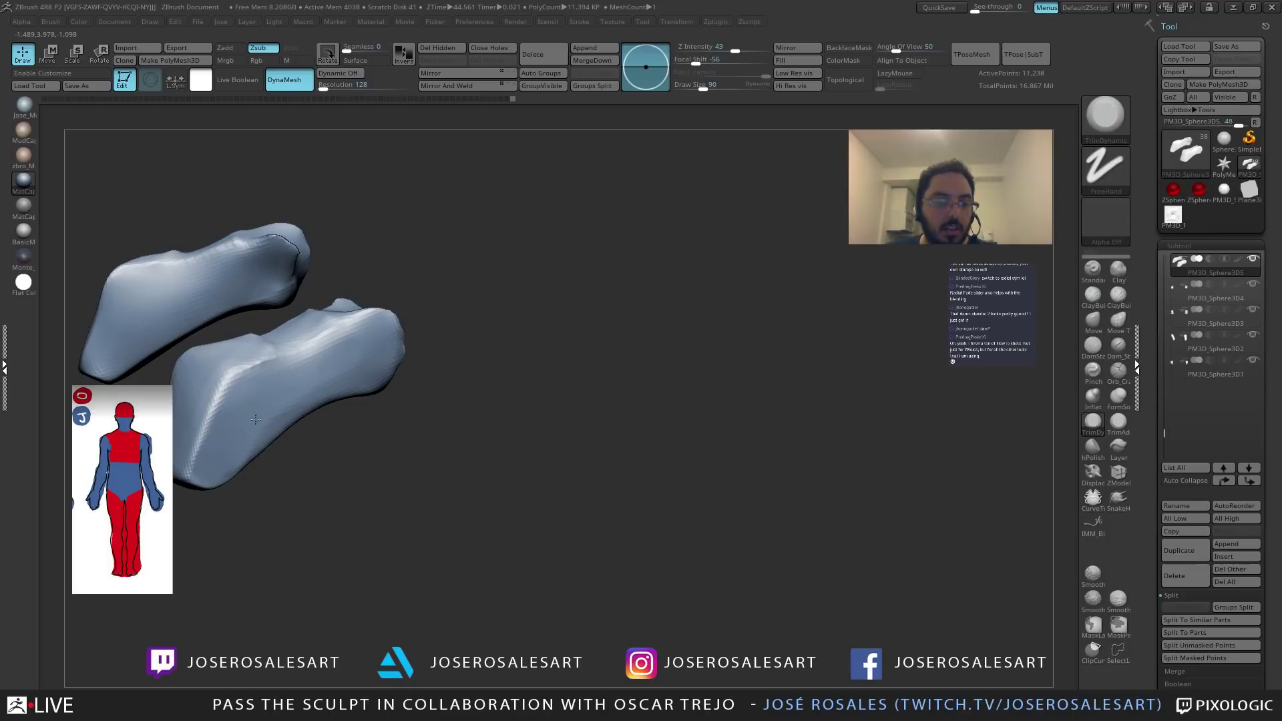
pyautogui.moveTo(274, 412); pyautogui.dragTo(253, 437)
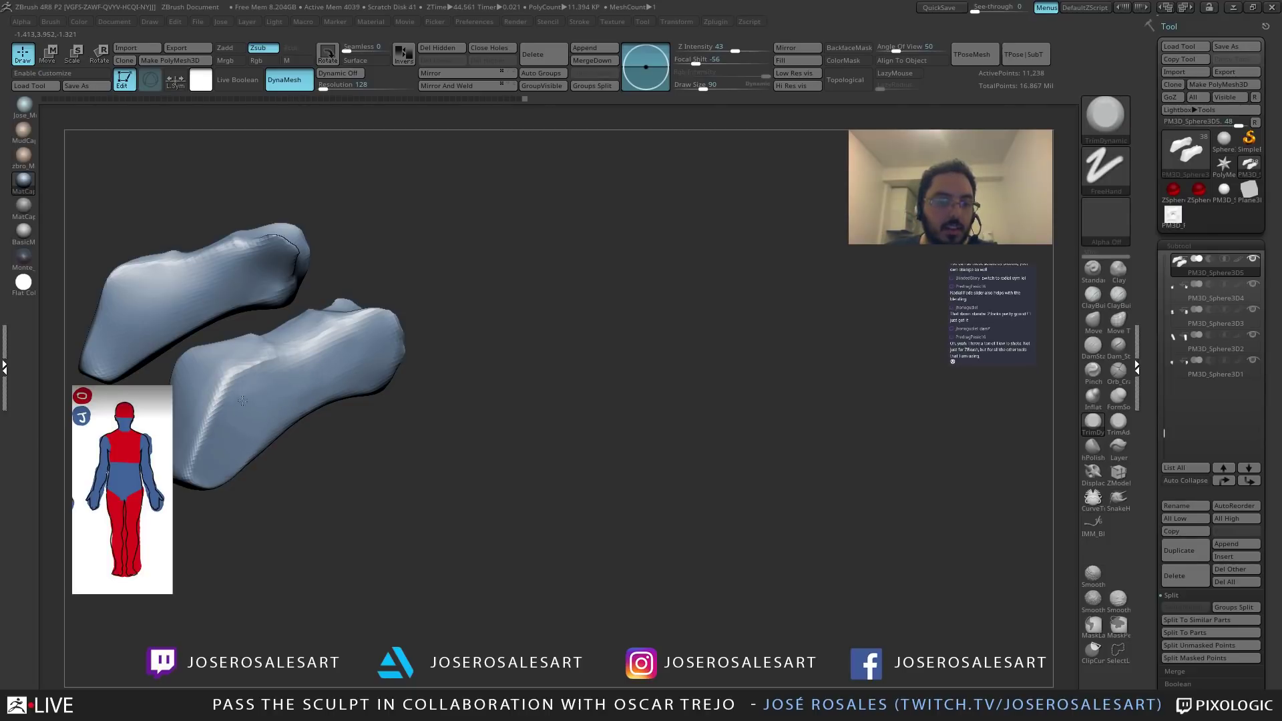
pyautogui.moveTo(270, 416); pyautogui.dragTo(277, 404)
# Trim the shaft's side toward the forked end and smooth the flattened surfaces.
pyautogui.moveTo(314, 399); pyautogui.dragTo(357, 364, button='right')
pyautogui.moveTo(357, 362)
pyautogui.mouseDown()
pyautogui.moveTo(359, 350)
pyautogui.moveTo(330, 368)
pyautogui.mouseUp()
pyautogui.moveTo(331, 369); pyautogui.dragTo(320, 381, button='right')
pyautogui.moveTo(320, 378)
pyautogui.keyDown('shift'); pyautogui.mouseDown()
pyautogui.moveTo(340, 361)
pyautogui.moveTo(313, 407)
pyautogui.mouseUp(); pyautogui.keyUp('shift')
pyautogui.moveTo(287, 415)
pyautogui.mouseDown(button='right')
pyautogui.moveTo(284, 392)
pyautogui.moveTo(287, 452)
pyautogui.moveTo(234, 403)
pyautogui.moveTo(194, 407)
pyautogui.moveTo(197, 356)
pyautogui.mouseUp(button='right')
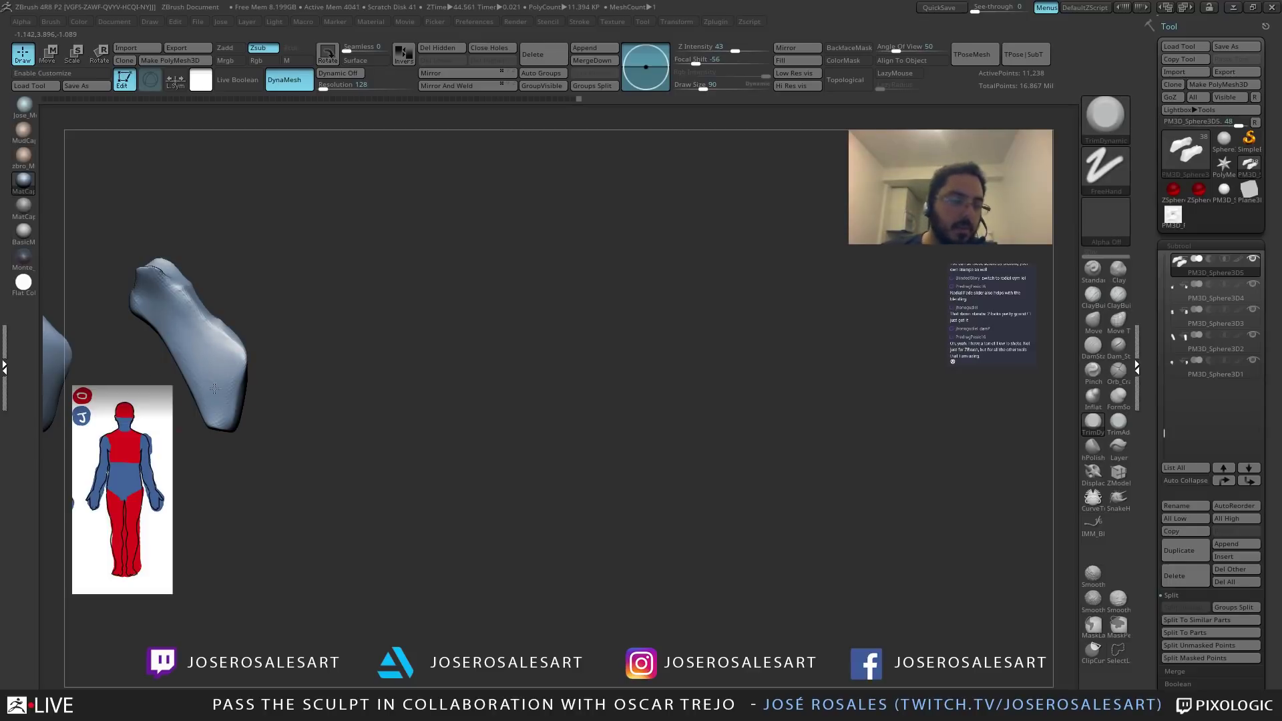
pyautogui.moveTo(164, 315); pyautogui.dragTo(130, 331, button='right')
pyautogui.moveTo(217, 387)
pyautogui.keyDown('alt'); pyautogui.mouseDown(button='right')
pyautogui.moveTo(258, 400)
pyautogui.moveTo(257, 378)
pyautogui.moveTo(239, 389)
pyautogui.mouseUp(button='right'); pyautogui.keyUp('alt')
pyautogui.moveTo(240, 389)
pyautogui.keyDown('shift'); pyautogui.mouseDown()
pyautogui.moveTo(247, 365)
pyautogui.moveTo(250, 394)
pyautogui.mouseUp(); pyautogui.keyUp('shift')
pyautogui.moveTo(263, 438); pyautogui.dragTo(286, 376, button='right')
pyautogui.press('b')
pyautogui.press('s')
pyautogui.press('h')
pyautogui.moveTo(285, 376); pyautogui.dragTo(315, 349)
pyautogui.hotkey('ctrl', 'z')
pyautogui.moveTo(317, 354)
pyautogui.keyDown('ctrl'); pyautogui.mouseDown(button='right')
pyautogui.moveTo(332, 376)
pyautogui.moveTo(342, 295)
pyautogui.mouseUp(button='right'); pyautogui.keyUp('ctrl')
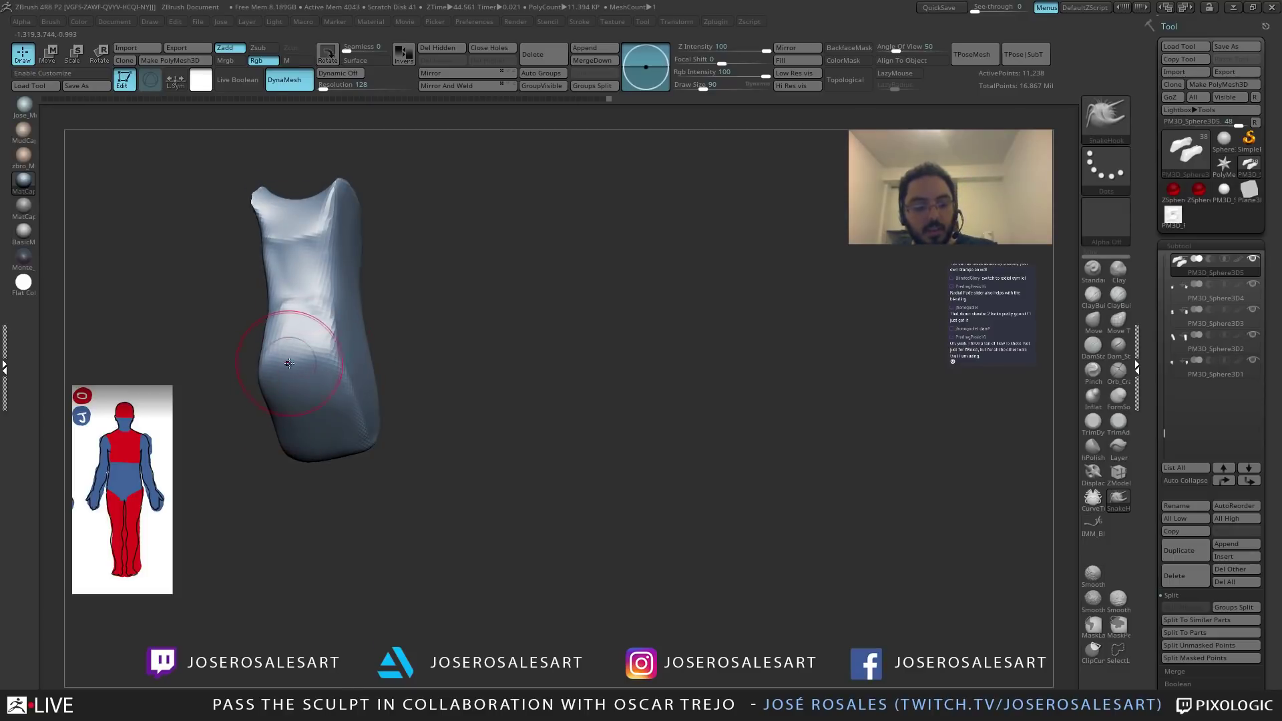
# Set the Dam Standard draw size to 54 for edge work on the bone's inner bump.
pyautogui.moveTo(301, 338)
pyautogui.mouseDown(button='right')
pyautogui.moveTo(252, 358)
pyautogui.moveTo(329, 361)
pyautogui.moveTo(344, 391)
pyautogui.moveTo(263, 412)
pyautogui.moveTo(268, 361)
pyautogui.mouseUp(button='right')
pyautogui.press('b')
pyautogui.press('d')
pyautogui.press('s')
pyautogui.press('s')
pyautogui.moveTo(320, 393); pyautogui.dragTo(314, 393)
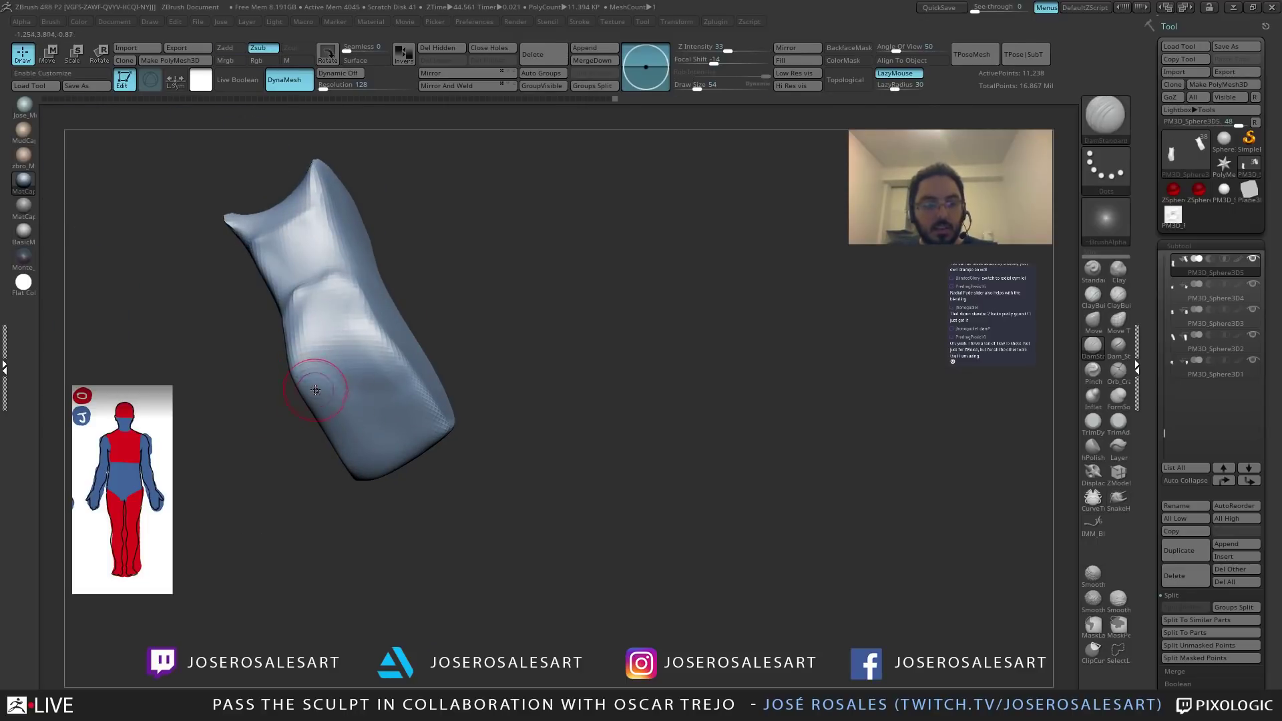
# Carve a hard edge across the inner face of the wide end with Dam Standard.
pyautogui.moveTo(347, 374); pyautogui.dragTo(317, 361, button='right')
pyautogui.moveTo(379, 330); pyautogui.dragTo(357, 339, button='right')
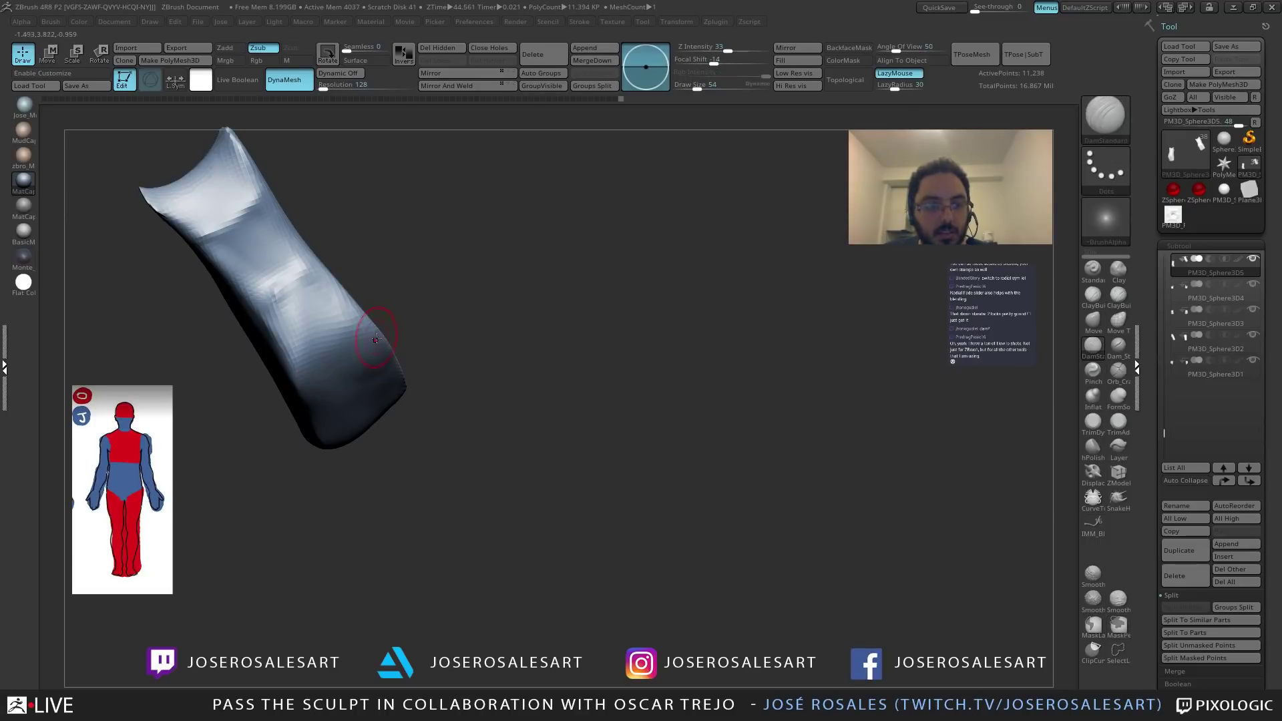
pyautogui.moveTo(357, 329)
pyautogui.mouseDown(button='right')
pyautogui.moveTo(334, 368)
pyautogui.moveTo(481, 355)
pyautogui.mouseUp(button='right')
pyautogui.moveTo(458, 368); pyautogui.dragTo(384, 404)
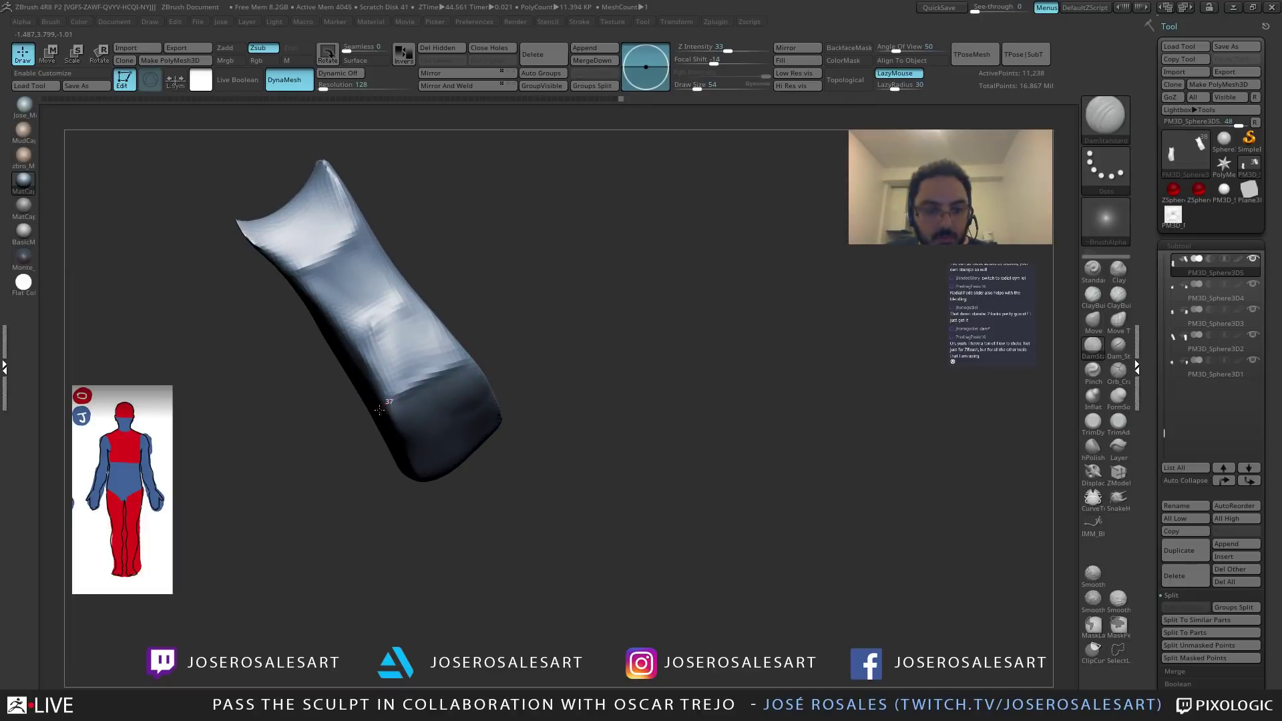
pyautogui.moveTo(381, 407); pyautogui.dragTo(394, 318, button='right')
pyautogui.moveTo(456, 373)
pyautogui.mouseDown(button='right')
pyautogui.moveTo(434, 349)
pyautogui.moveTo(440, 361)
pyautogui.mouseUp(button='right')
# Adjust the bone's side contour near the inner bump with Move and smooth the face below it.
pyautogui.press('b')
pyautogui.press('m')
pyautogui.press('v')
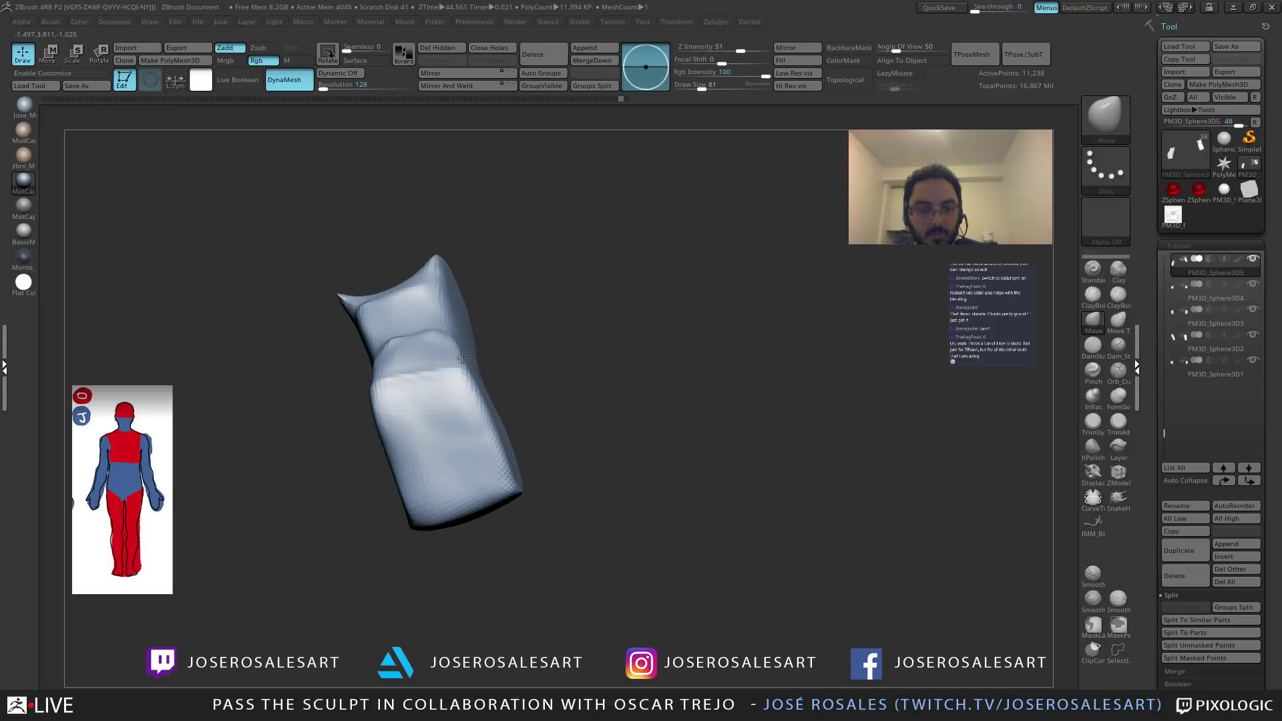
pyautogui.moveTo(439, 368)
pyautogui.mouseDown()
pyautogui.moveTo(414, 371)
pyautogui.moveTo(469, 359)
pyautogui.mouseUp()
pyautogui.moveTo(466, 355)
pyautogui.keyDown('ctrl'); pyautogui.mouseDown(button='right')
pyautogui.moveTo(553, 338)
pyautogui.moveTo(527, 313)
pyautogui.moveTo(537, 304)
pyautogui.mouseUp(button='right'); pyautogui.keyUp('ctrl')
pyautogui.hotkey('alt', 's')
pyautogui.keyDown('shift'); pyautogui.moveTo(438, 384); pyautogui.dragTo(453, 392); pyautogui.keyUp('shift')
# Pinch the long edge between the bone's inner face and broad side at draw size 51.
pyautogui.moveTo(453, 391)
pyautogui.mouseDown(button='right')
pyautogui.moveTo(467, 367)
pyautogui.moveTo(390, 348)
pyautogui.moveTo(516, 387)
pyautogui.moveTo(554, 321)
pyautogui.moveTo(604, 340)
pyautogui.mouseUp(button='right')
pyautogui.keyDown('ctrl'); pyautogui.keyDown('shift'); pyautogui.click(574, 327); pyautogui.keyUp('shift'); pyautogui.keyUp('ctrl')
pyautogui.press('b')
pyautogui.press('p')
pyautogui.press('i')
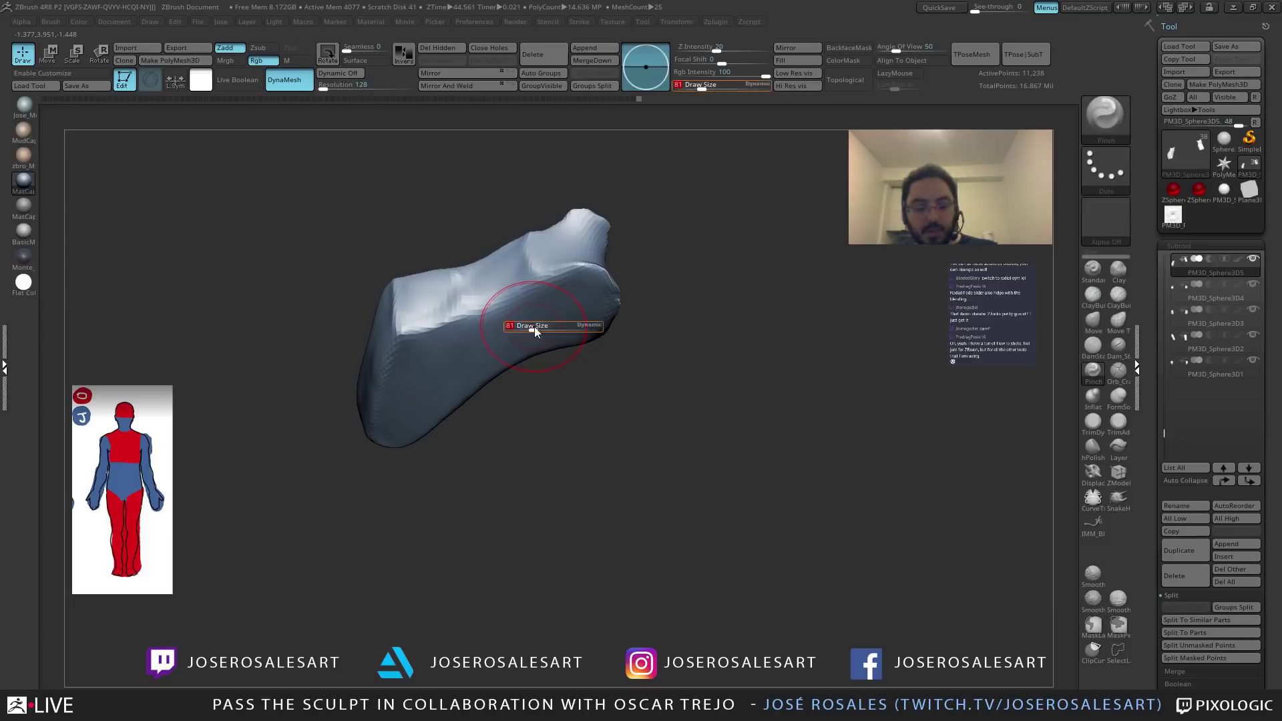
pyautogui.keyDown('ctrl'); pyautogui.moveTo(529, 325); pyautogui.dragTo(571, 318, button='right'); pyautogui.keyUp('ctrl')
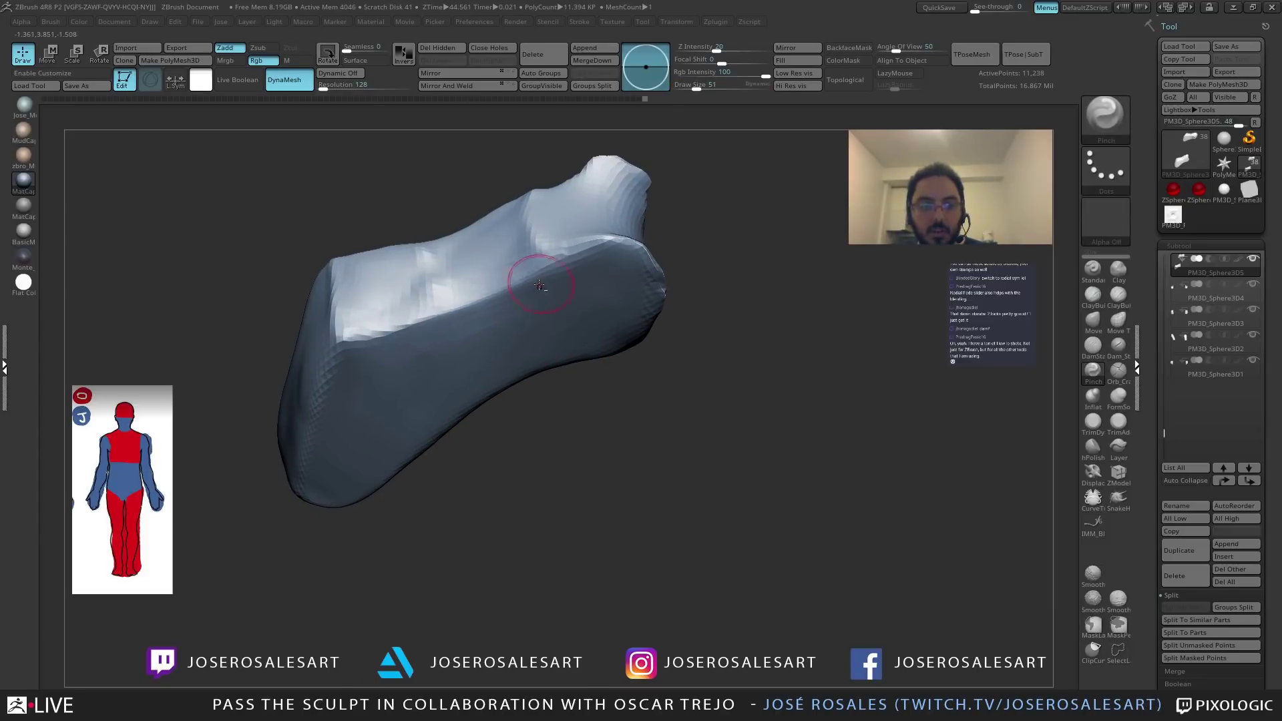
pyautogui.moveTo(530, 277); pyautogui.dragTo(515, 258)
# Remesh the finger bones with DynaMesh at resolution 832 and smooth their surfaces.
pyautogui.click(304, 103)
pyautogui.hotkey('ctrl', 'shift', 'z')
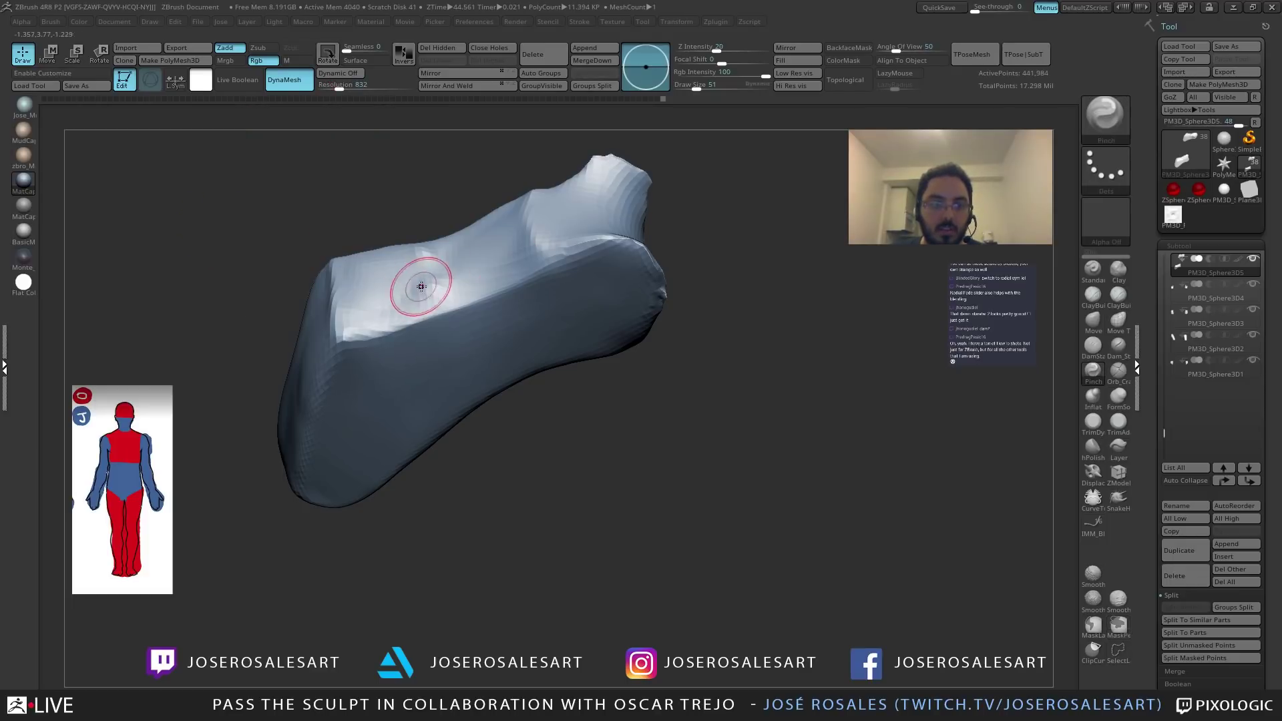
pyautogui.hotkey('ctrl', 'shift', 'z')
pyautogui.keyDown('alt'); pyautogui.moveTo(447, 315); pyautogui.dragTo(419, 340); pyautogui.keyUp('alt')
pyautogui.hotkey('ctrl', 'shift', 'z')
pyautogui.hotkey('ctrl', 'shift', 'z')
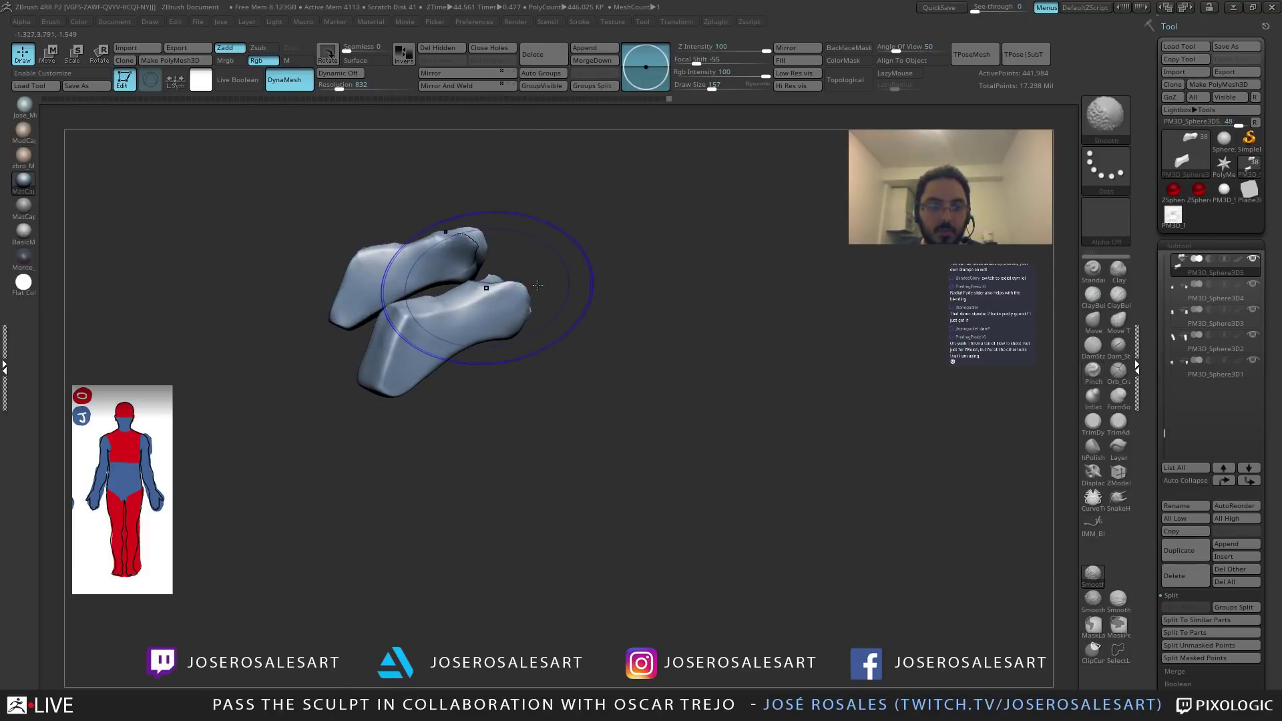
# Set the brush draw size to 58 and examine the finger bones on the whole creature.
pyautogui.moveTo(710, 298); pyautogui.dragTo(772, 381)
pyautogui.press('s')
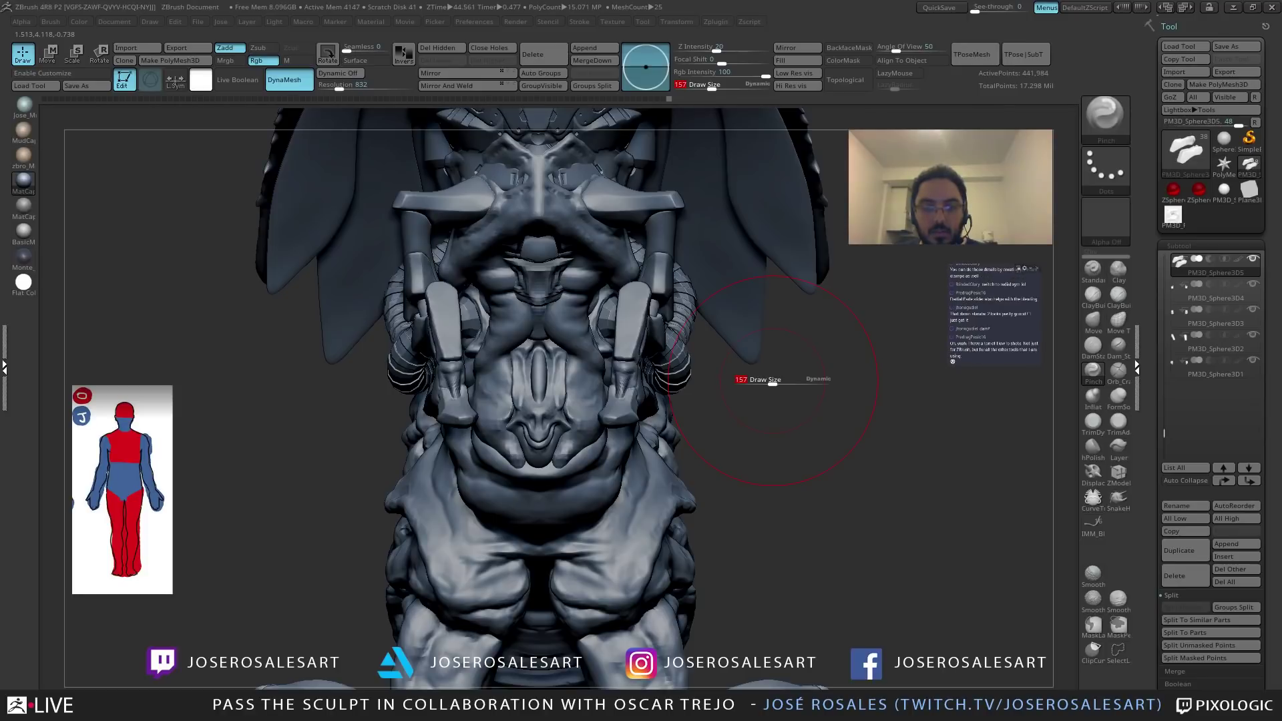
pyautogui.moveTo(910, 305); pyautogui.dragTo(985, 425)
pyautogui.moveTo(772, 384); pyautogui.dragTo(758, 384)
pyautogui.moveTo(861, 414)
pyautogui.mouseDown()
pyautogui.moveTo(337, 440)
pyautogui.moveTo(467, 415)
pyautogui.mouseUp()
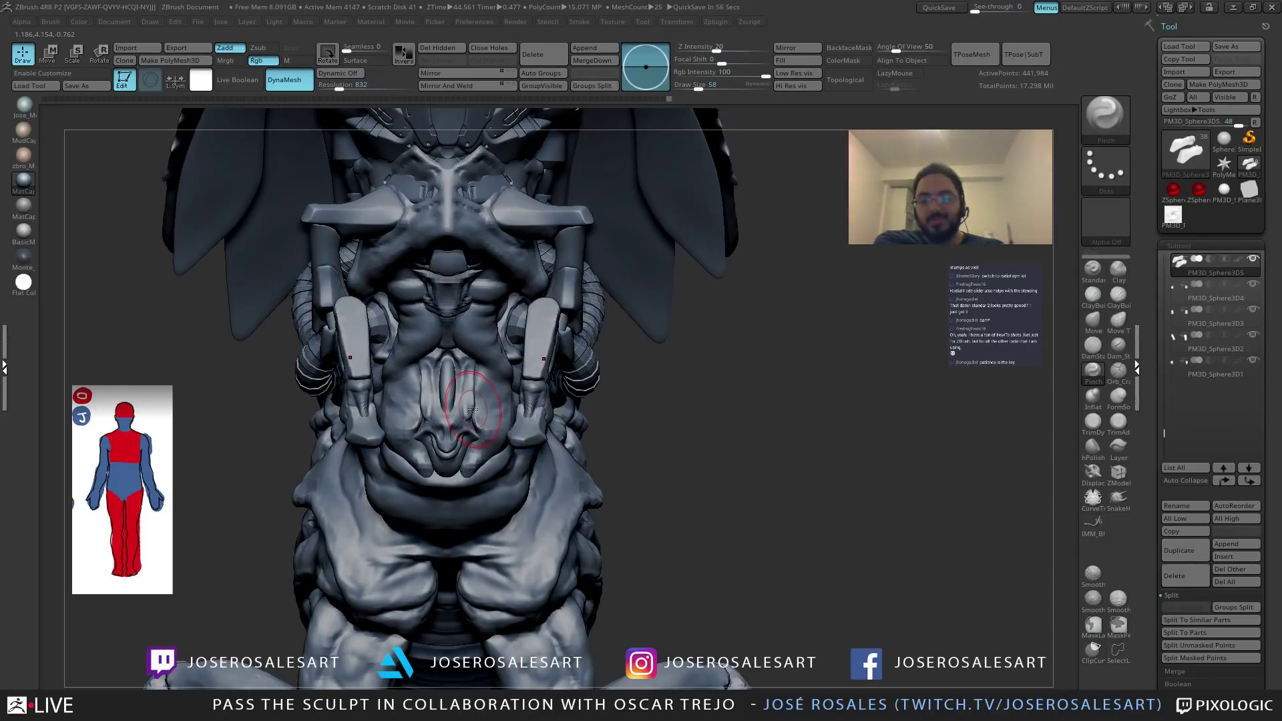
pyautogui.moveTo(494, 313)
pyautogui.mouseDown(button='right')
pyautogui.moveTo(468, 334)
pyautogui.moveTo(489, 359)
pyautogui.moveTo(507, 351)
pyautogui.mouseUp(button='right')
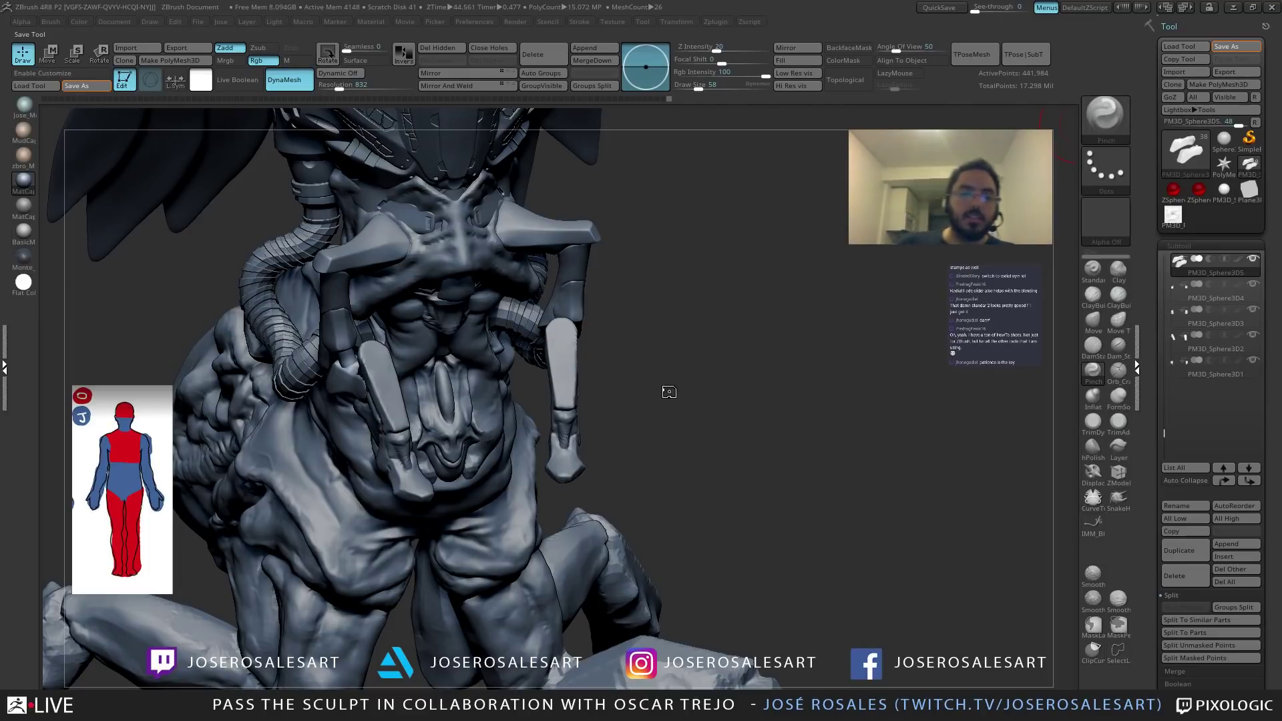
# Select the long lower-arm bones PM3D_Sphere3D2 and isolate them from the rest of the creature.
pyautogui.moveTo(593, 446); pyautogui.dragTo(468, 380, button='right')
pyautogui.keyDown('ctrl'); pyautogui.keyDown('shift'); pyautogui.click(485, 386); pyautogui.keyUp('shift'); pyautogui.keyUp('ctrl')
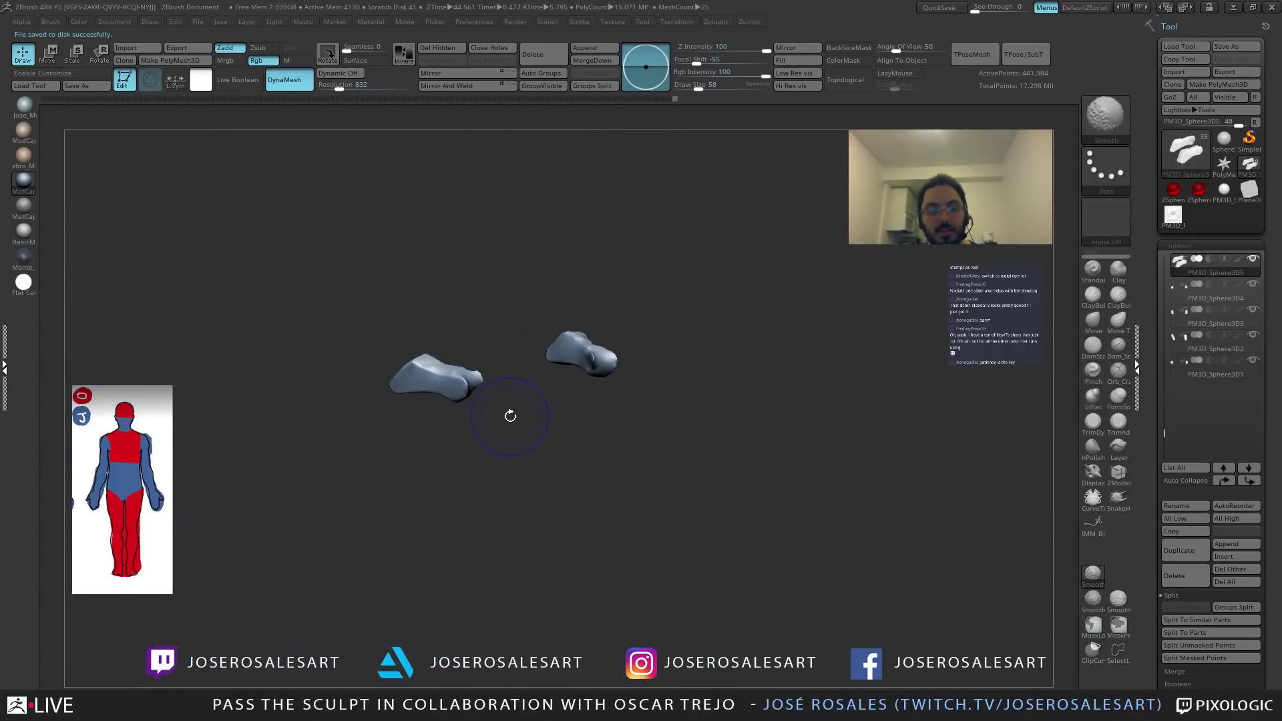
pyautogui.hotkey('shift', 's')
pyautogui.keyDown('alt'); pyautogui.click(496, 405); pyautogui.keyUp('alt')
pyautogui.hotkey('shift', 's')
pyautogui.moveTo(534, 428)
pyautogui.mouseDown()
pyautogui.moveTo(568, 424)
pyautogui.moveTo(541, 412)
pyautogui.moveTo(616, 382)
pyautogui.mouseUp()
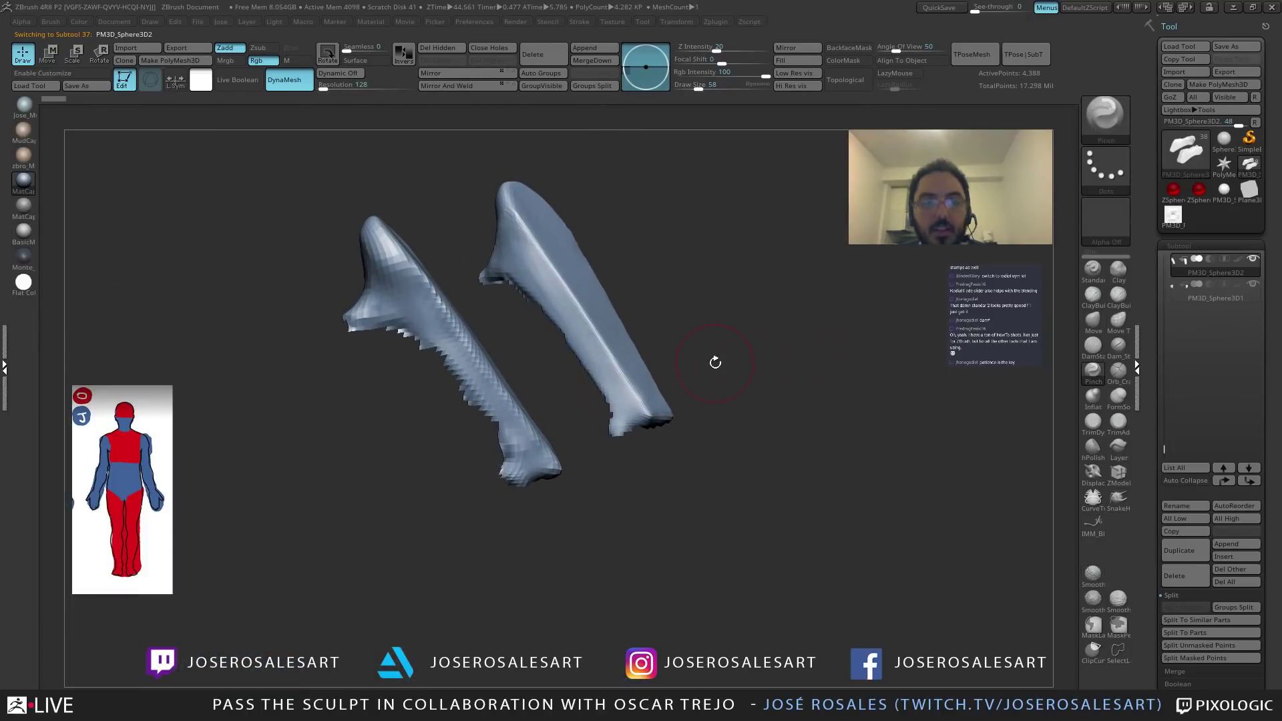
# Apply GroupsLoops to the long bones' geometry to clean up their jagged borders.
pyautogui.click(1182, 246)
pyautogui.click(1193, 261)
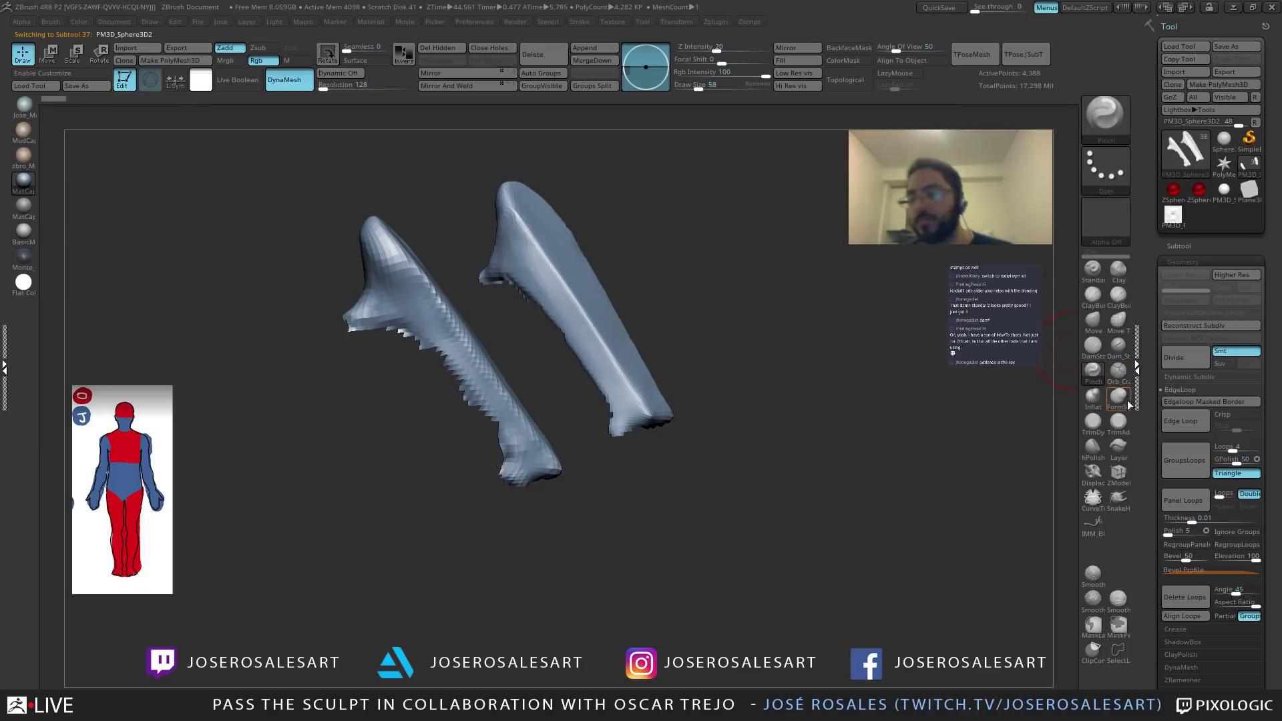
pyautogui.click(1192, 467)
# Mask the long bone's shell and move its unmasked back border with the Move gizmo.
pyautogui.moveTo(514, 450)
pyautogui.keyDown('ctrl'); pyautogui.mouseDown(button='right')
pyautogui.moveTo(494, 392)
pyautogui.moveTo(509, 384)
pyautogui.mouseUp(button='right'); pyautogui.keyUp('ctrl')
pyautogui.press('w')
pyautogui.keyDown('ctrl'); pyautogui.click(519, 328); pyautogui.keyUp('ctrl')
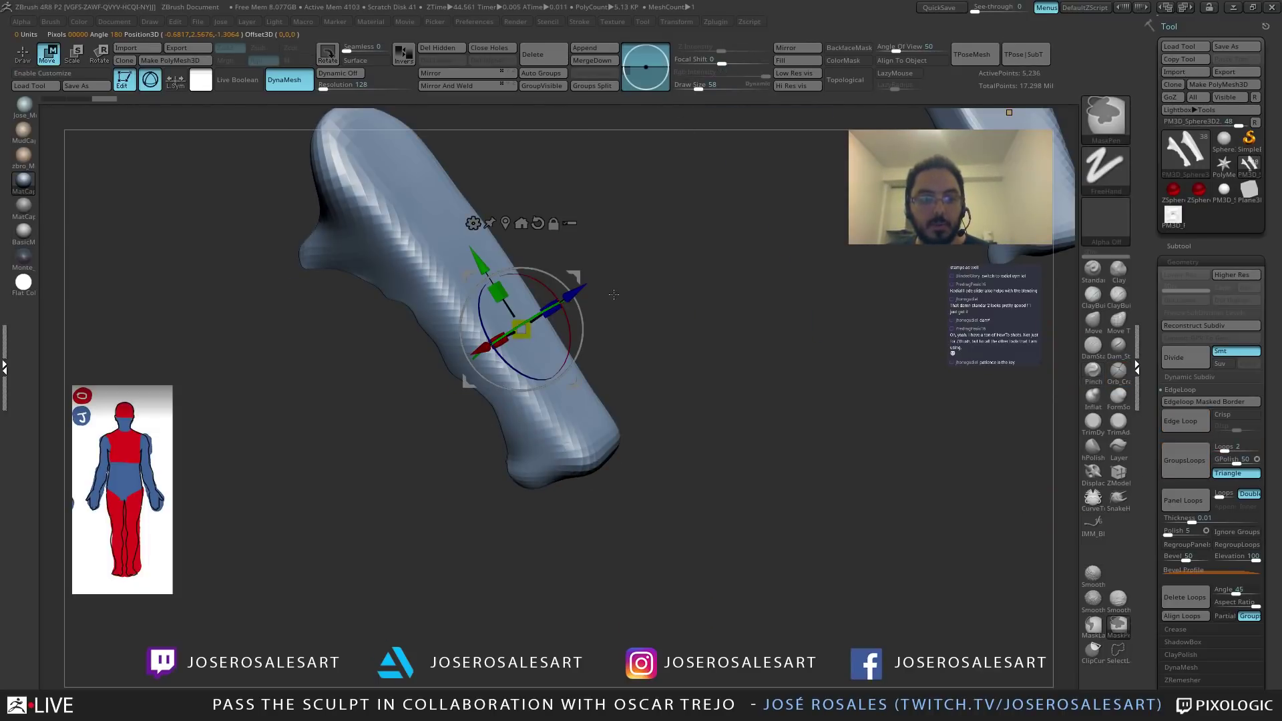
pyautogui.keyDown('ctrl'); pyautogui.click(609, 307); pyautogui.keyUp('ctrl')
pyautogui.moveTo(610, 307); pyautogui.dragTo(580, 292, button='right')
pyautogui.moveTo(578, 288); pyautogui.dragTo(550, 310)
pyautogui.moveTo(472, 360); pyautogui.dragTo(491, 350)
pyautogui.moveTo(527, 354); pyautogui.dragTo(446, 375, button='right')
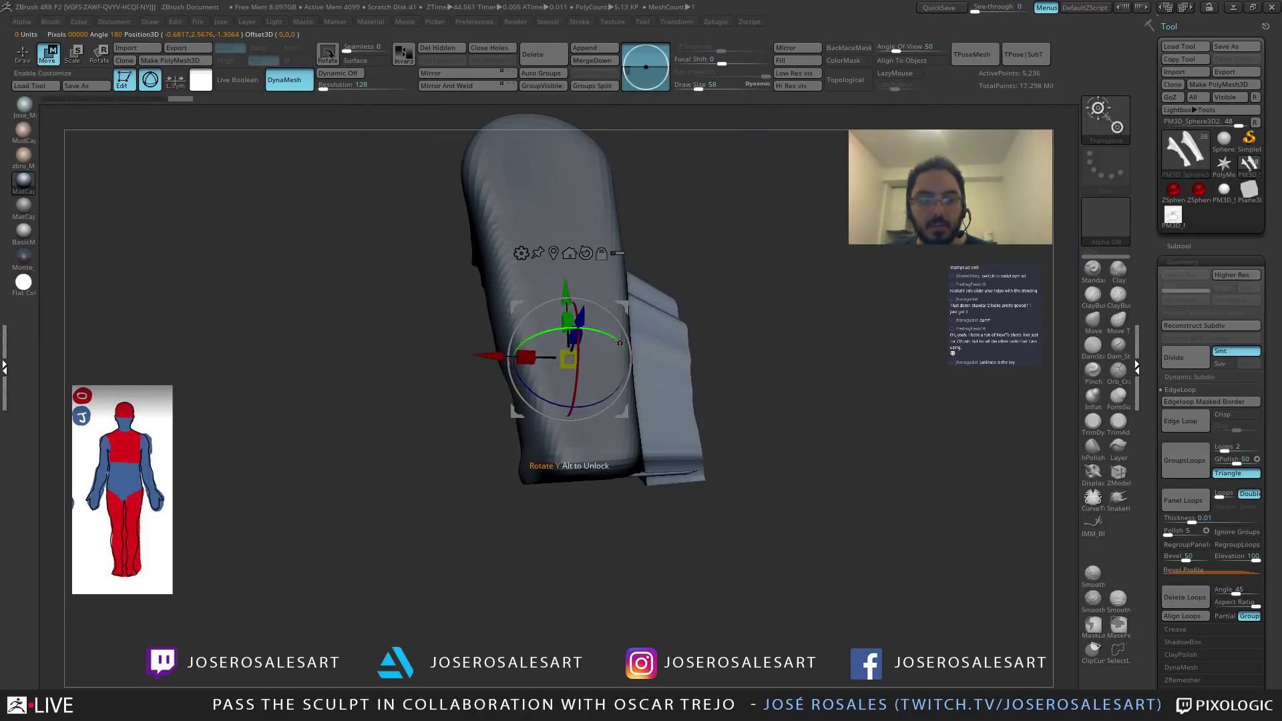
# Adjust the sideways position and depth of the long bone's unmasked back border with the gizmo.
pyautogui.moveTo(488, 357); pyautogui.dragTo(384, 373)
pyautogui.moveTo(384, 374); pyautogui.dragTo(532, 337, button='right')
pyautogui.moveTo(526, 289); pyautogui.dragTo(514, 301)
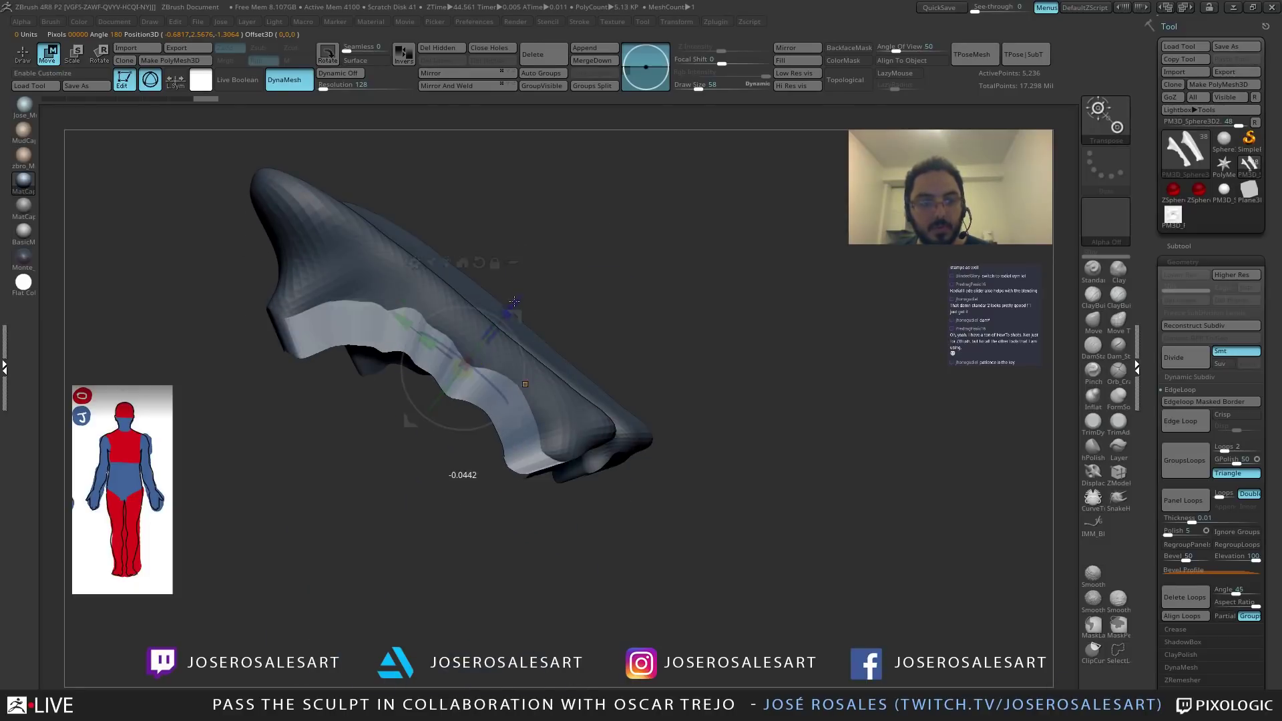
pyautogui.moveTo(515, 300); pyautogui.dragTo(494, 342, button='right')
pyautogui.moveTo(493, 343); pyautogui.dragTo(522, 340)
pyautogui.press('q')
pyautogui.moveTo(516, 343); pyautogui.dragTo(695, 366, button='right')
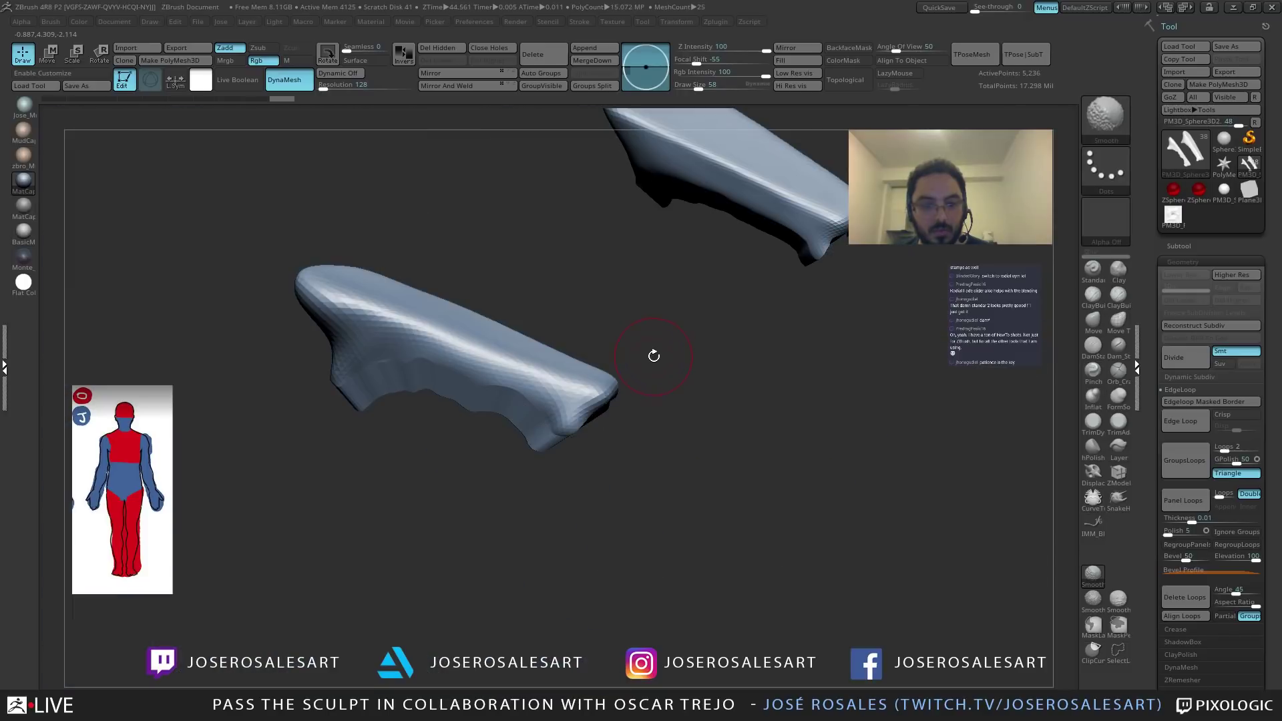
# Remesh the long bones with DynaMesh at resolution 256 and smooth the inner side.
pyautogui.press('b')
pyautogui.press('p')
pyautogui.press('i')
pyautogui.moveTo(653, 354); pyautogui.dragTo(555, 339, button='right')
pyautogui.press('w')
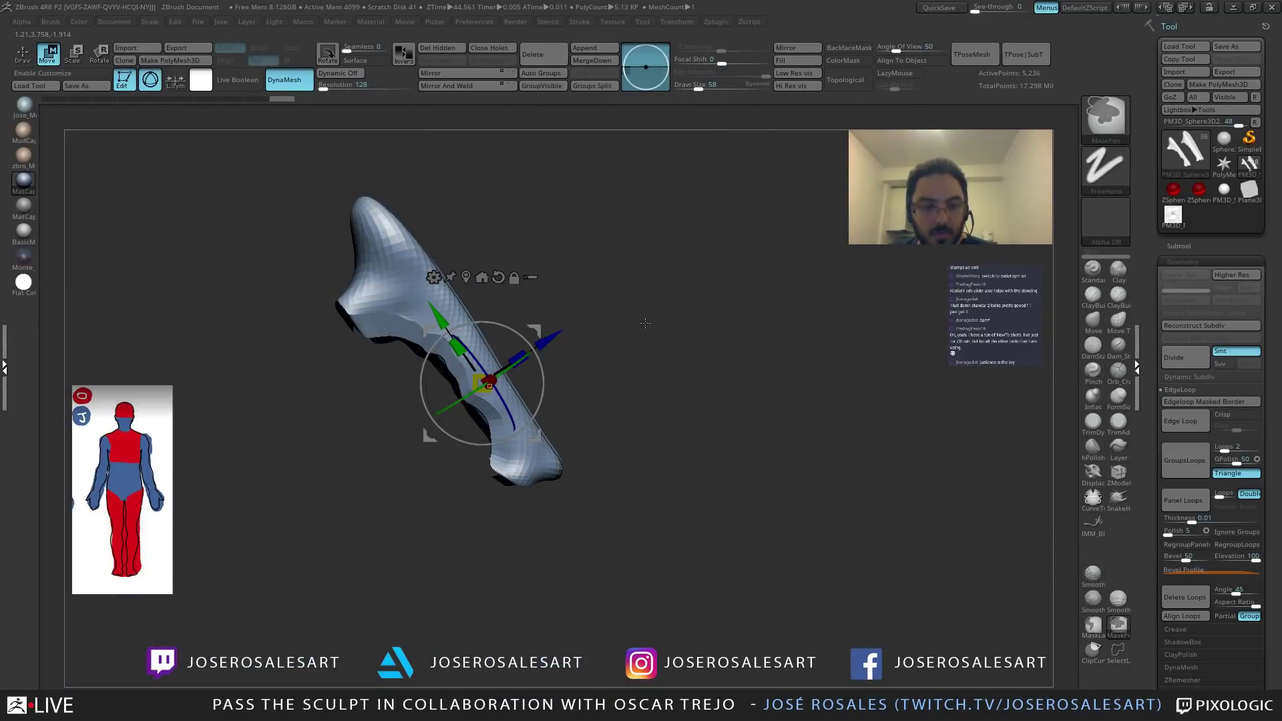
pyautogui.click(337, 86)
pyautogui.write('920')
pyautogui.press('Return')
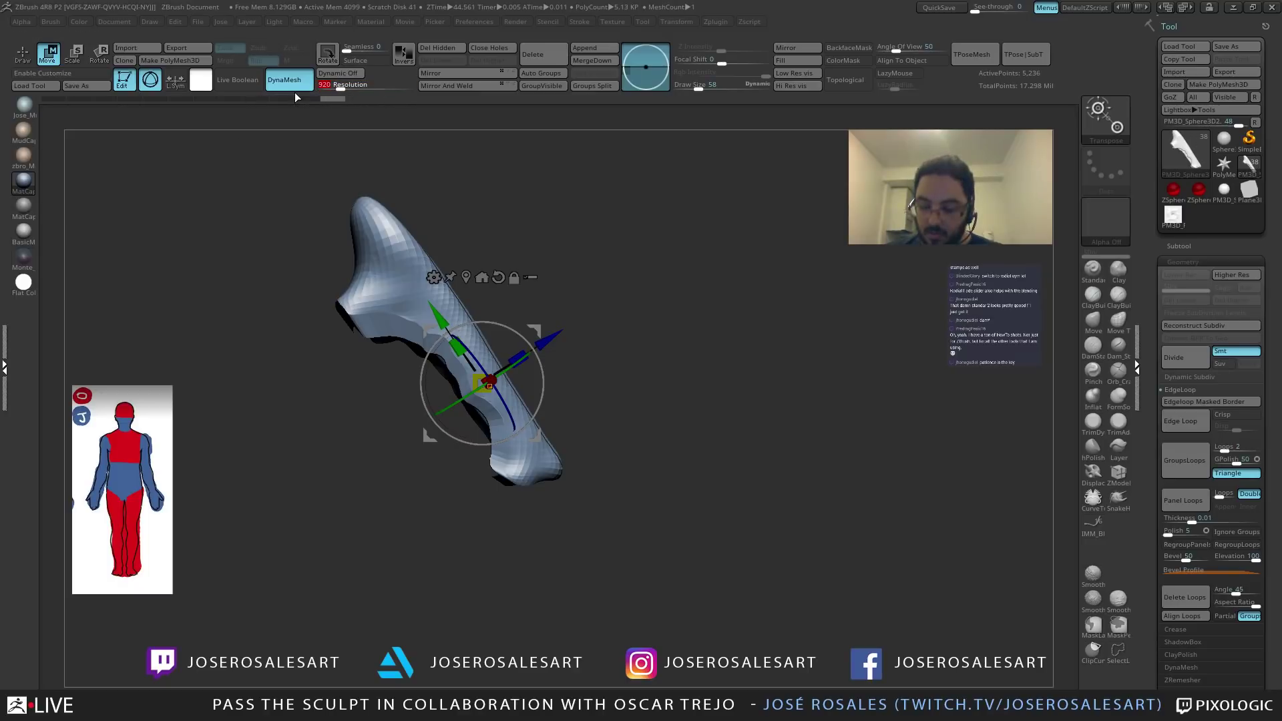
pyautogui.press('q')
pyautogui.moveTo(604, 286)
pyautogui.mouseDown()
pyautogui.moveTo(641, 306)
pyautogui.moveTo(538, 286)
pyautogui.mouseUp()
pyautogui.moveTo(438, 339); pyautogui.dragTo(470, 412)
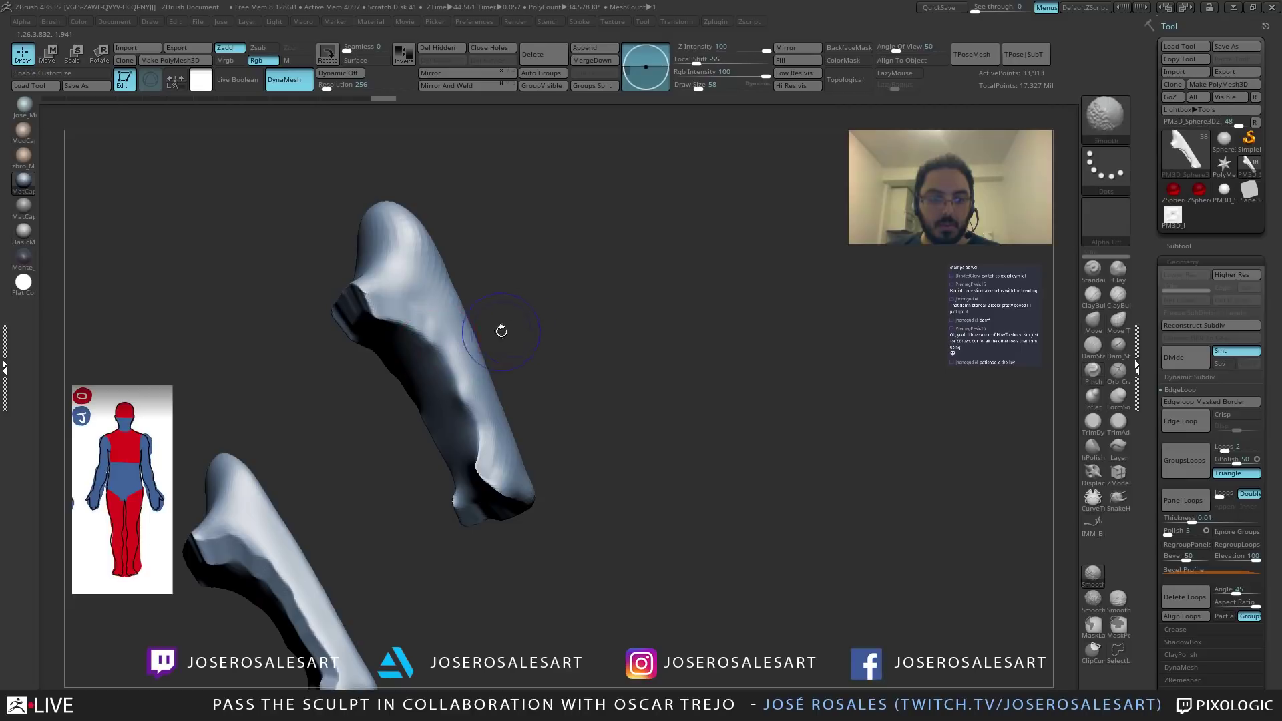
# Define the long edges of the bone's broad face from the lower end to the rounded tip with DamStandard.
pyautogui.hotkey('shift', 's')
pyautogui.moveTo(493, 395)
pyautogui.mouseDown(button='right')
pyautogui.moveTo(470, 431)
pyautogui.moveTo(458, 365)
pyautogui.mouseUp(button='right')
pyautogui.hotkey('shift', 's')
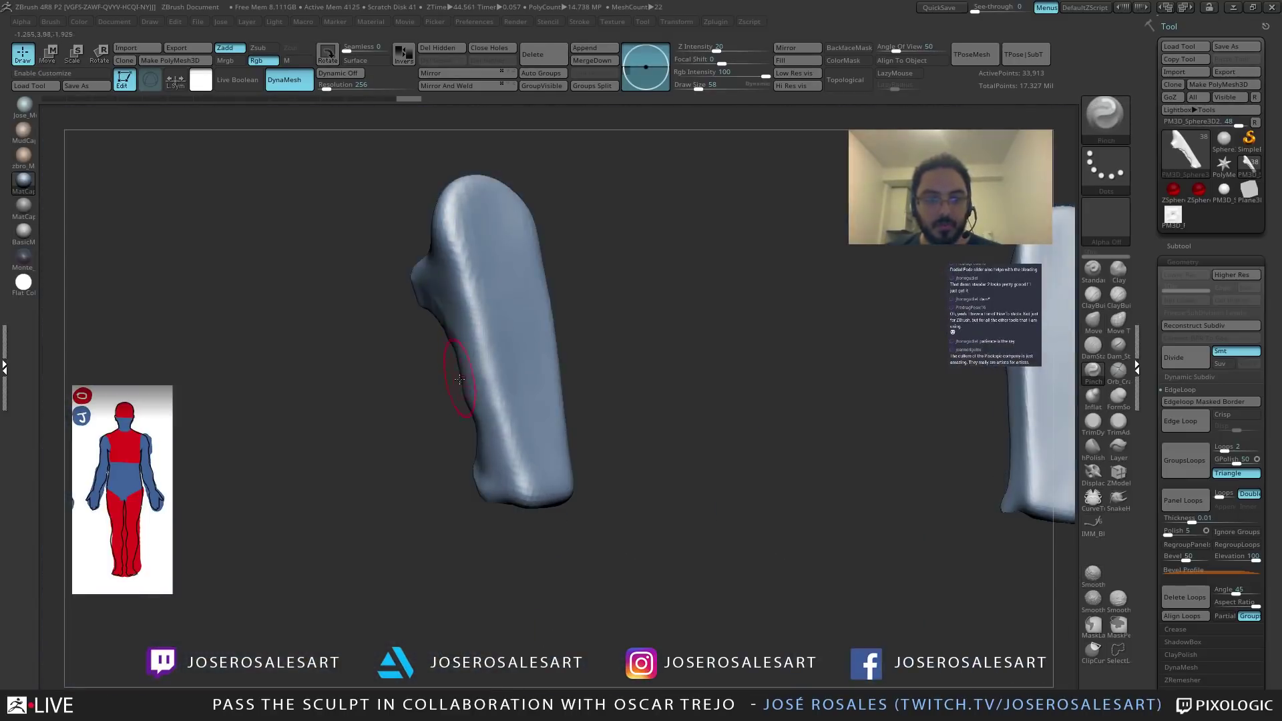
pyautogui.press('b')
pyautogui.press('d')
pyautogui.press('s')
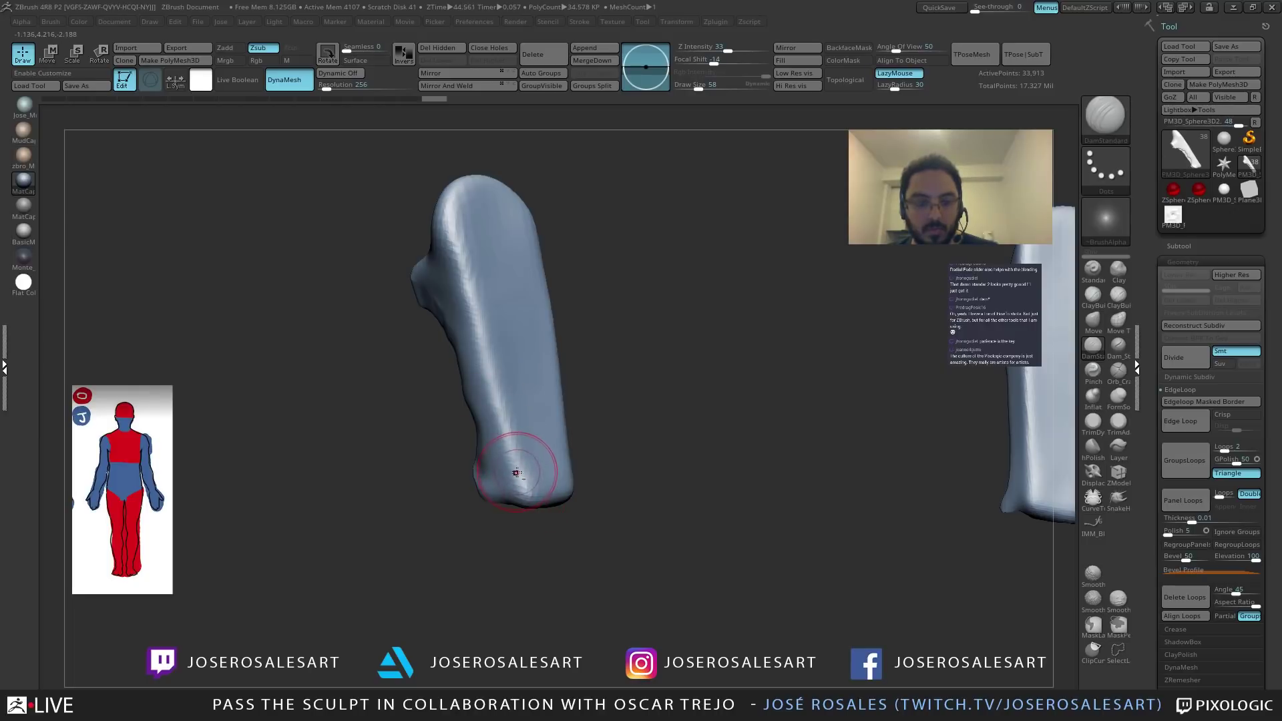
pyautogui.moveTo(525, 504); pyautogui.dragTo(460, 200)
pyautogui.moveTo(478, 262)
pyautogui.mouseDown(button='right')
pyautogui.moveTo(444, 313)
pyautogui.moveTo(452, 251)
pyautogui.moveTo(478, 209)
pyautogui.mouseUp(button='right')
pyautogui.moveTo(510, 387); pyautogui.dragTo(556, 479, button='right')
pyautogui.moveTo(553, 475)
pyautogui.mouseDown()
pyautogui.moveTo(609, 327)
pyautogui.moveTo(638, 169)
pyautogui.mouseUp()
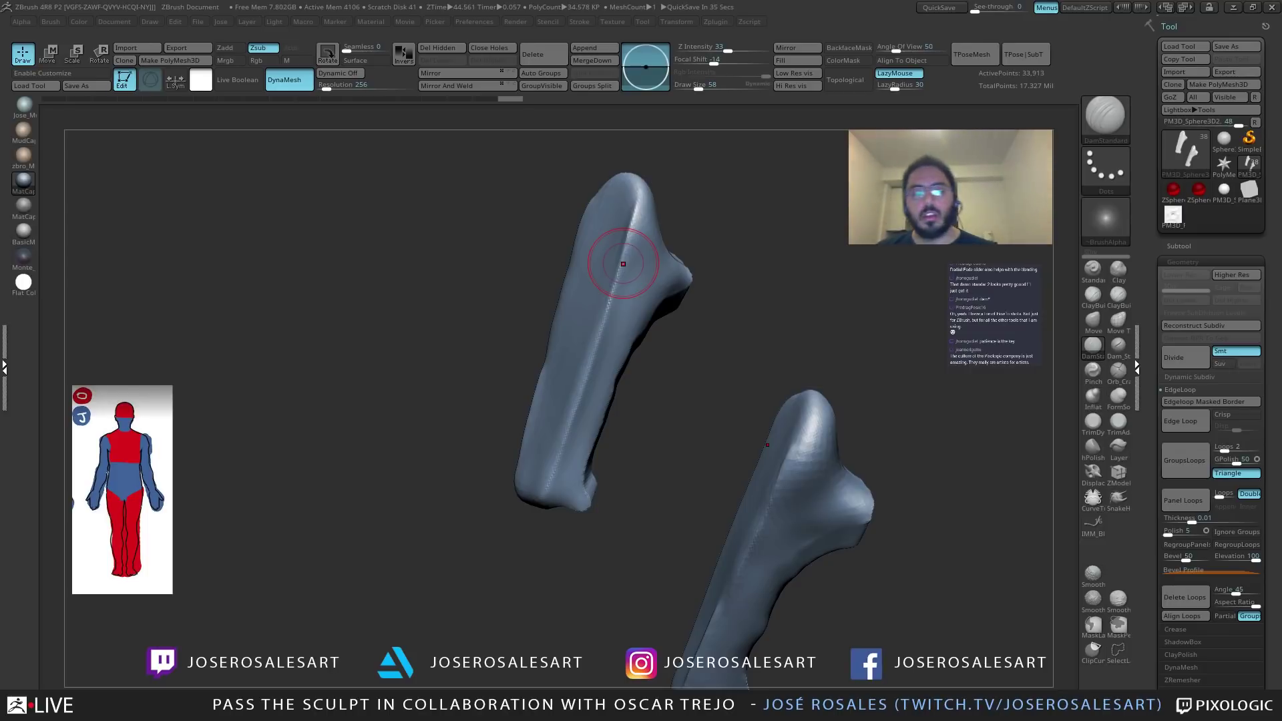
# Undo the last three strokes on the long bone.
pyautogui.moveTo(644, 406)
pyautogui.mouseDown()
pyautogui.moveTo(654, 406)
pyautogui.moveTo(523, 392)
pyautogui.moveTo(478, 412)
pyautogui.moveTo(493, 286)
pyautogui.moveTo(558, 327)
pyautogui.moveTo(557, 447)
pyautogui.mouseUp()
pyautogui.moveTo(557, 447); pyautogui.dragTo(587, 448)
pyautogui.hotkey('ctrl', 'z')
pyautogui.hotkey('ctrl', 'z')
pyautogui.hotkey('ctrl', 'z')
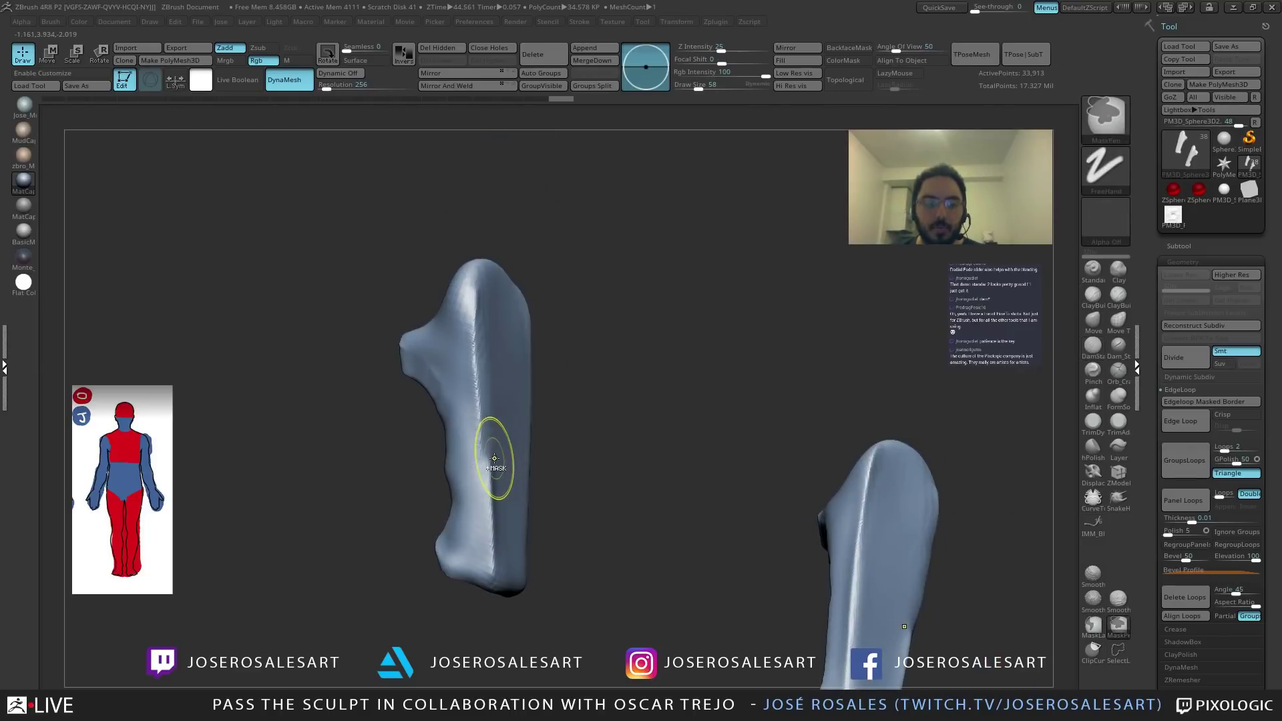
# Try to sharpen the long bone's edge with DamStandard strokes running up from its lower end.
pyautogui.moveTo(496, 521)
pyautogui.mouseDown()
pyautogui.moveTo(498, 458)
pyautogui.moveTo(543, 492)
pyautogui.moveTo(567, 544)
pyautogui.mouseUp()
pyautogui.moveTo(527, 604); pyautogui.dragTo(542, 497)
pyautogui.hotkey('ctrl', 'z')
pyautogui.moveTo(526, 602); pyautogui.dragTo(558, 349)
pyautogui.hotkey('ctrl', 'z')
pyautogui.moveTo(523, 595)
pyautogui.mouseDown()
pyautogui.moveTo(576, 397)
pyautogui.moveTo(536, 549)
pyautogui.moveTo(575, 319)
pyautogui.moveTo(566, 273)
pyautogui.mouseUp()
pyautogui.hotkey('ctrl', 'z')
# Raise a sharp ridge along the bone's long edge with DamStandard at draw size 45.
pyautogui.moveTo(575, 374)
pyautogui.mouseDown(button='right')
pyautogui.moveTo(570, 425)
pyautogui.moveTo(529, 394)
pyautogui.moveTo(515, 427)
pyautogui.mouseUp(button='right')
pyautogui.moveTo(582, 382); pyautogui.dragTo(542, 298)
pyautogui.moveTo(544, 307); pyautogui.dragTo(579, 378, button='right')
pyautogui.moveTo(525, 314)
pyautogui.mouseDown(button='right')
pyautogui.moveTo(519, 359)
pyautogui.moveTo(521, 291)
pyautogui.mouseUp(button='right')
pyautogui.moveTo(520, 291); pyautogui.dragTo(482, 304)
pyautogui.moveTo(482, 303)
pyautogui.mouseDown(button='right')
pyautogui.moveTo(504, 307)
pyautogui.moveTo(297, 421)
pyautogui.mouseUp(button='right')
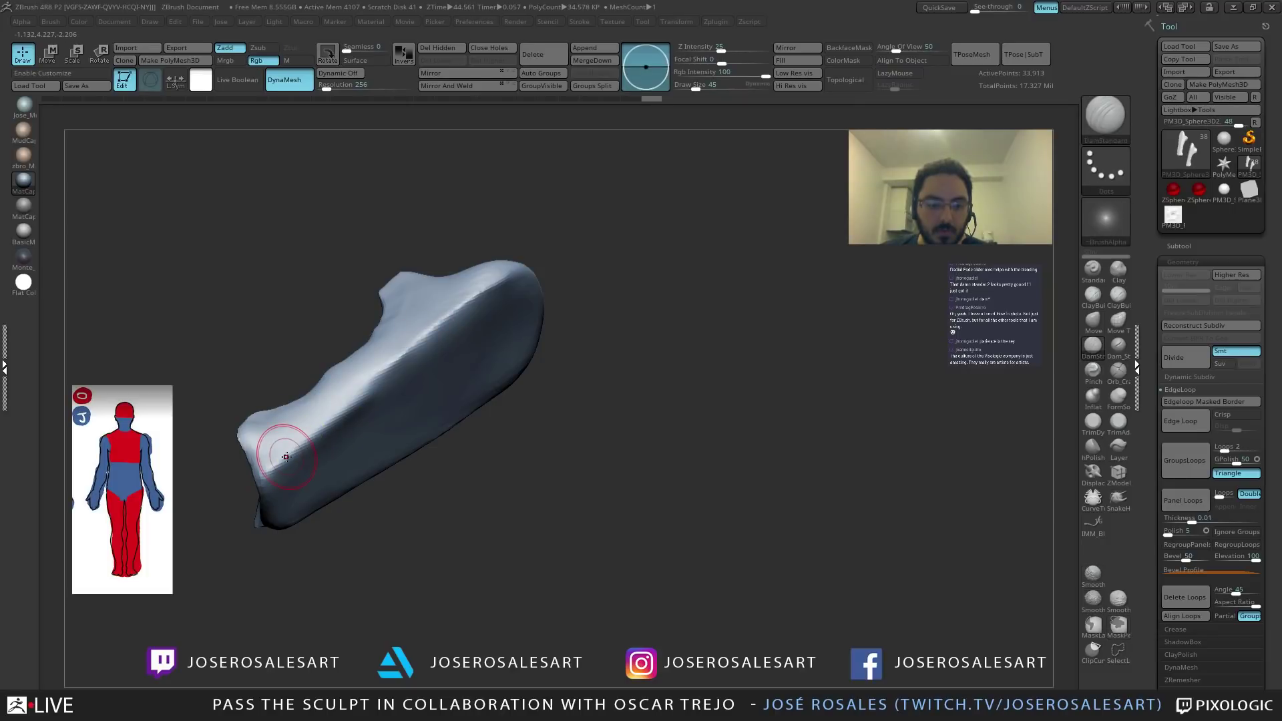
pyautogui.moveTo(286, 457); pyautogui.dragTo(441, 326)
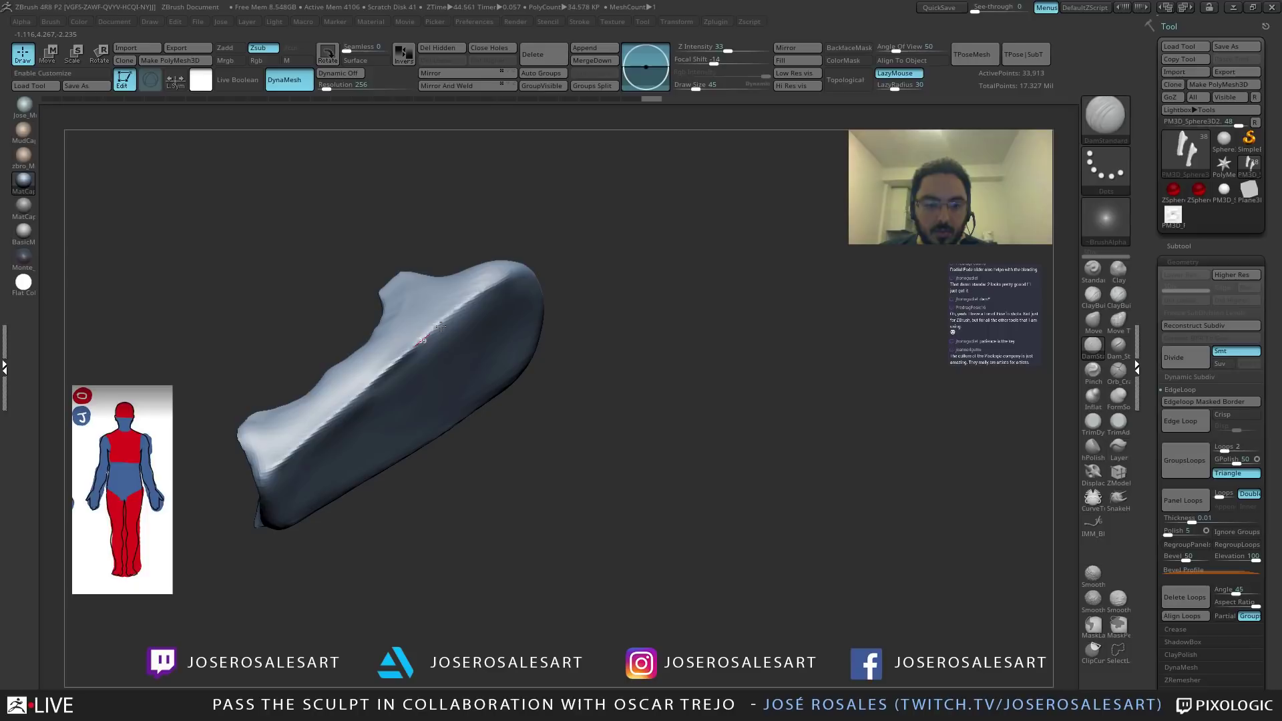
pyautogui.moveTo(440, 326); pyautogui.dragTo(423, 331, button='right')
# Pinch the ridge between the long bone's inner side and broad face at draw size 45.
pyautogui.press('b')
pyautogui.press('p')
pyautogui.press('i')
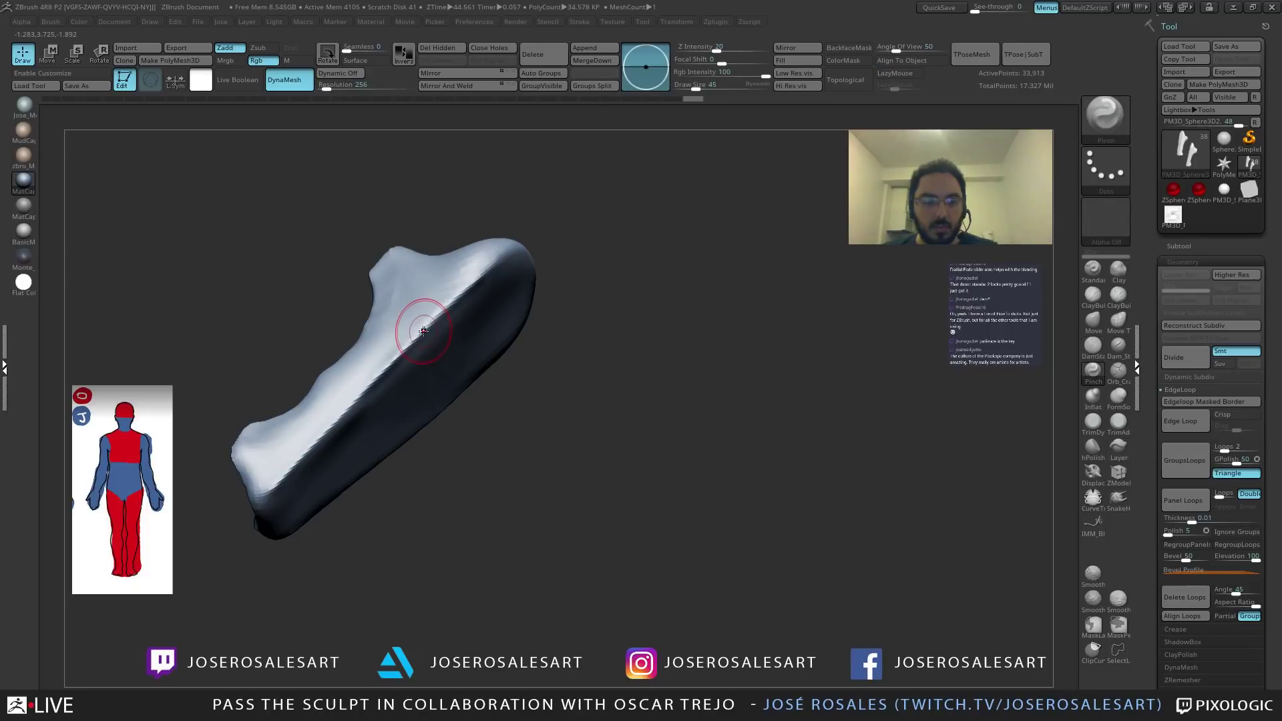
pyautogui.moveTo(423, 332)
pyautogui.mouseDown()
pyautogui.moveTo(296, 473)
pyautogui.moveTo(407, 347)
pyautogui.mouseUp()
pyautogui.moveTo(407, 347)
pyautogui.mouseDown(button='right')
pyautogui.moveTo(370, 356)
pyautogui.moveTo(444, 344)
pyautogui.mouseUp(button='right')
# Select the horn-like shoulder bone PM3D_Sphere3D10 on the whole creature and isolate it.
pyautogui.moveTo(372, 366)
pyautogui.mouseDown(button='right')
pyautogui.moveTo(407, 370)
pyautogui.moveTo(425, 341)
pyautogui.moveTo(420, 299)
pyautogui.moveTo(601, 323)
pyautogui.moveTo(427, 287)
pyautogui.moveTo(431, 371)
pyautogui.moveTo(329, 305)
pyautogui.moveTo(481, 298)
pyautogui.moveTo(496, 353)
pyautogui.moveTo(449, 282)
pyautogui.moveTo(293, 203)
pyautogui.moveTo(343, 228)
pyautogui.moveTo(278, 313)
pyautogui.moveTo(345, 302)
pyautogui.mouseUp(button='right')
pyautogui.hotkey('alt', 's')
pyautogui.keyDown('alt'); pyautogui.click(278, 314); pyautogui.keyUp('alt')
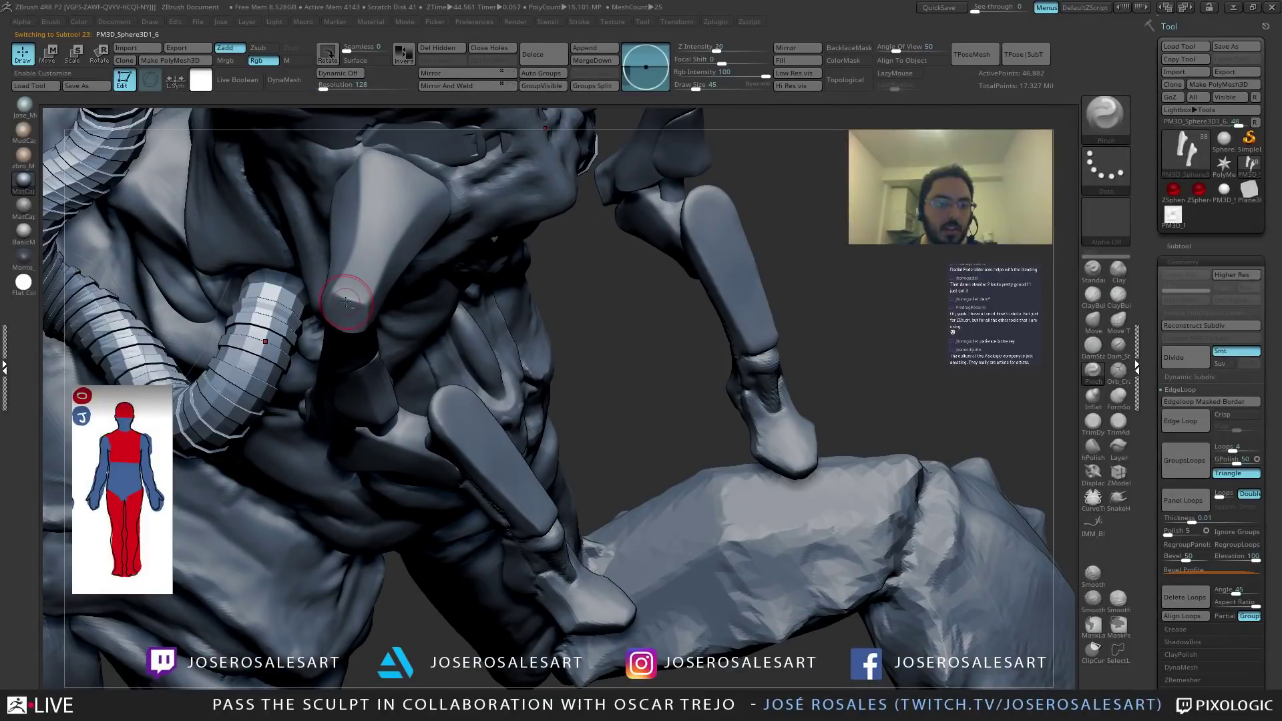
pyautogui.keyDown('alt'); pyautogui.click(345, 303); pyautogui.keyUp('alt')
pyautogui.hotkey('alt', 's')
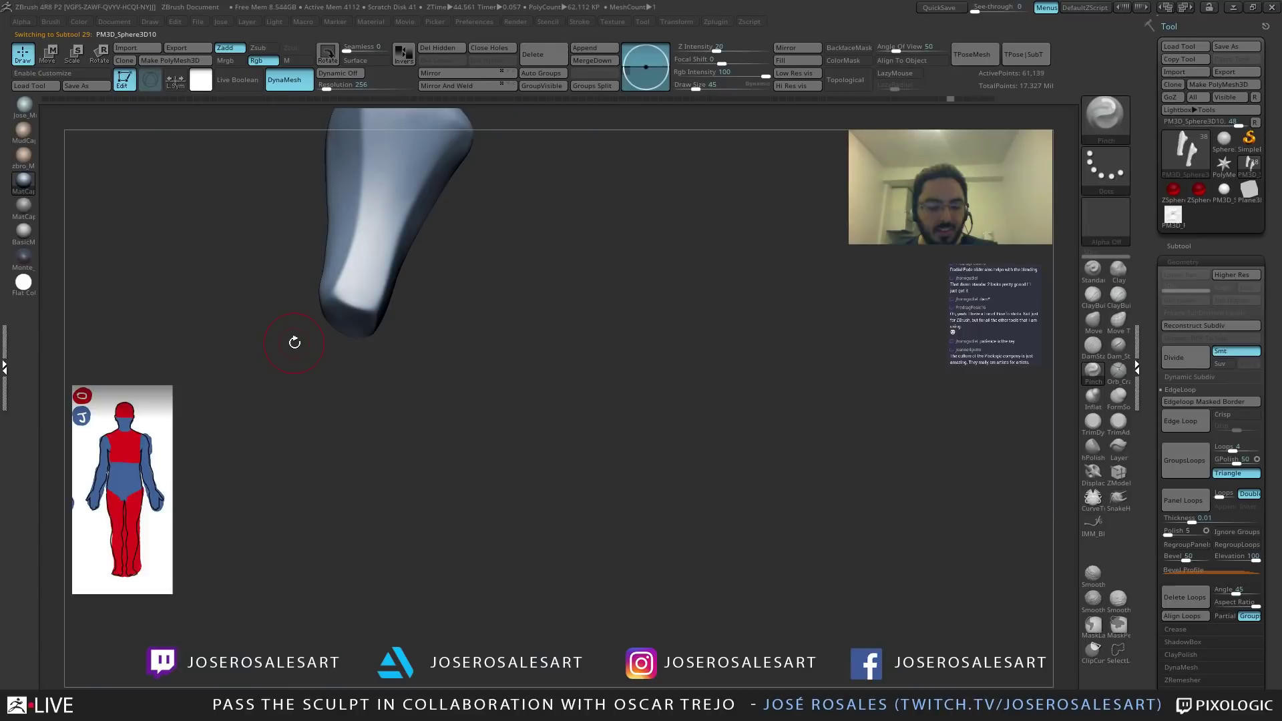
# Reshape the shoulder bone's narrow side and blunt tip with the Move brush and show the whole creature.
pyautogui.press('b')
pyautogui.press('m')
pyautogui.press('v')
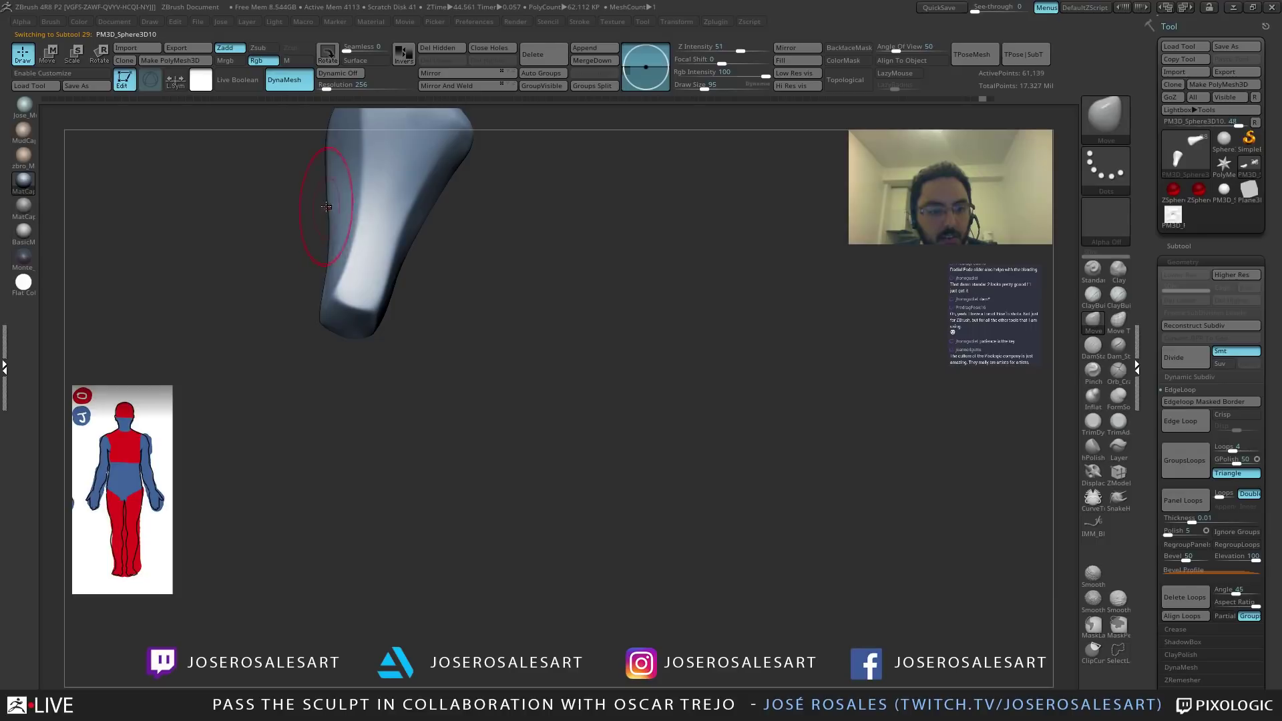
pyautogui.moveTo(321, 231); pyautogui.dragTo(320, 283)
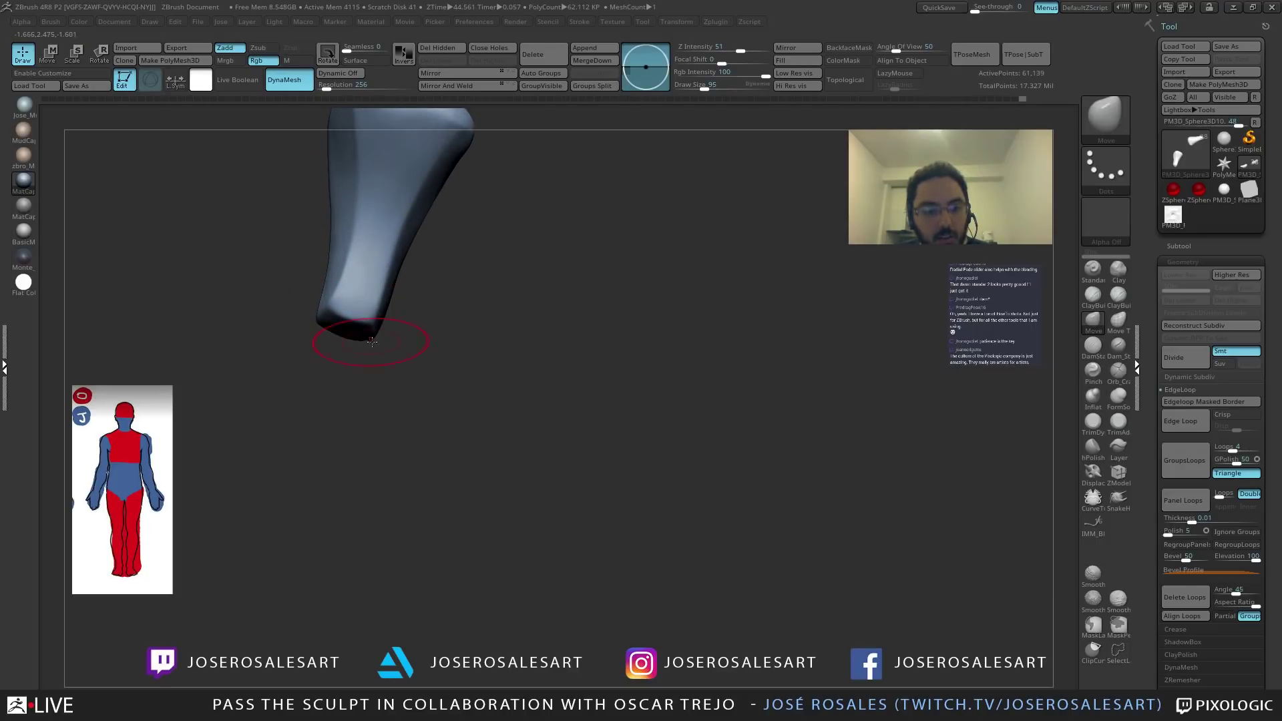
pyautogui.moveTo(375, 346)
pyautogui.mouseDown()
pyautogui.moveTo(356, 313)
pyautogui.moveTo(339, 323)
pyautogui.moveTo(418, 314)
pyautogui.moveTo(327, 314)
pyautogui.moveTo(295, 262)
pyautogui.moveTo(368, 389)
pyautogui.moveTo(426, 335)
pyautogui.moveTo(407, 427)
pyautogui.mouseUp()
pyautogui.hotkey('shift', 's')
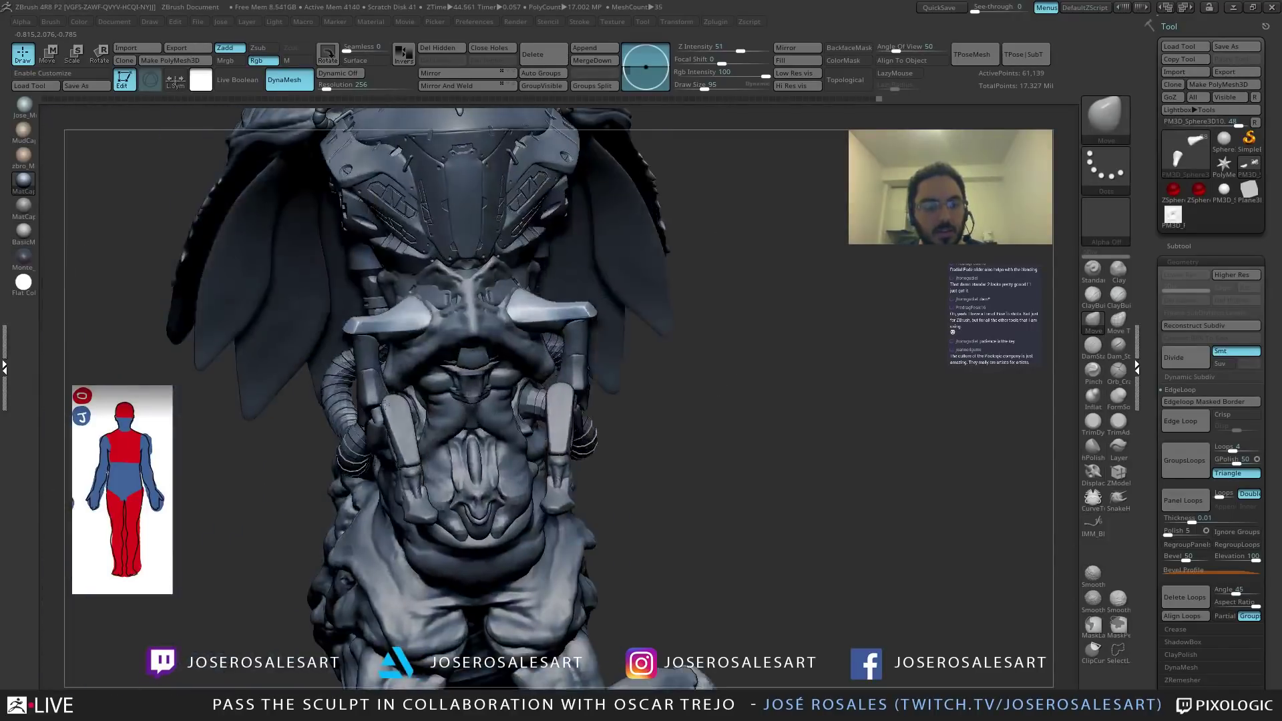
# Select the long lower-arm bones PM3D_Sphere3D2 again and isolate them.
pyautogui.keyDown('alt'); pyautogui.click(401, 452); pyautogui.keyUp('alt')
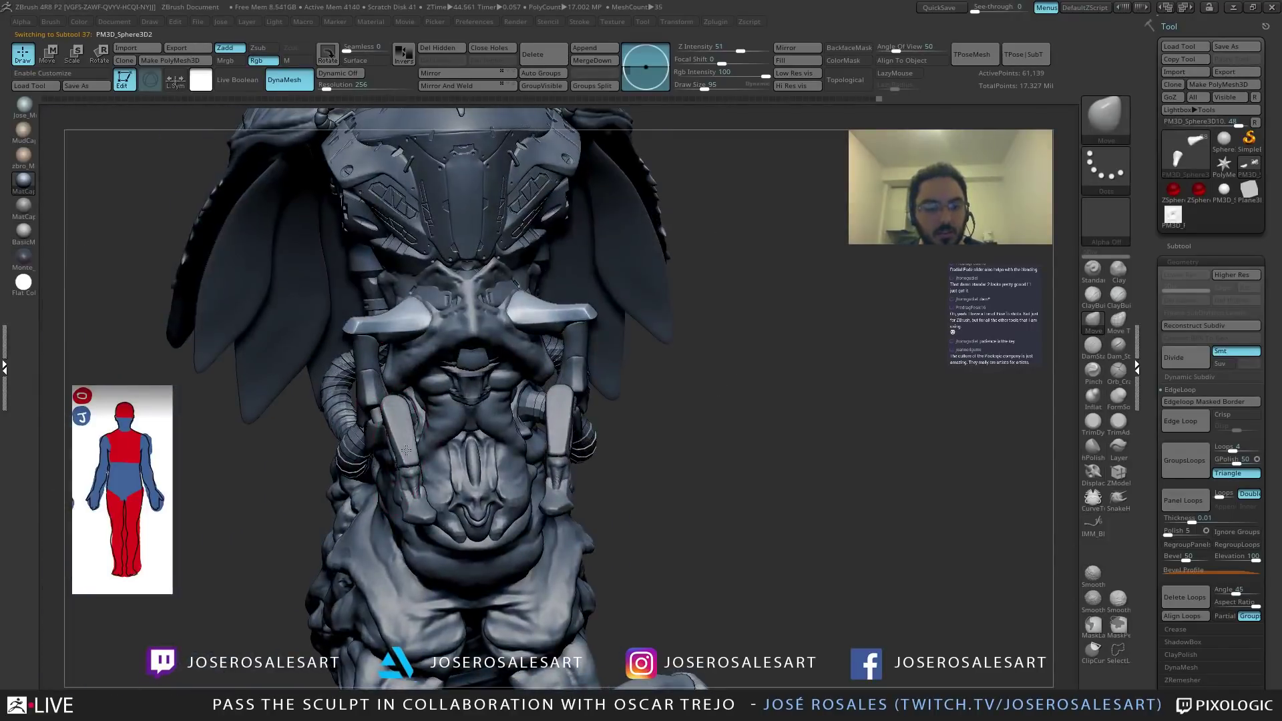
pyautogui.keyDown('ctrl'); pyautogui.moveTo(402, 452); pyautogui.dragTo(429, 515, button='right'); pyautogui.keyUp('ctrl')
pyautogui.hotkey('shift', 's')
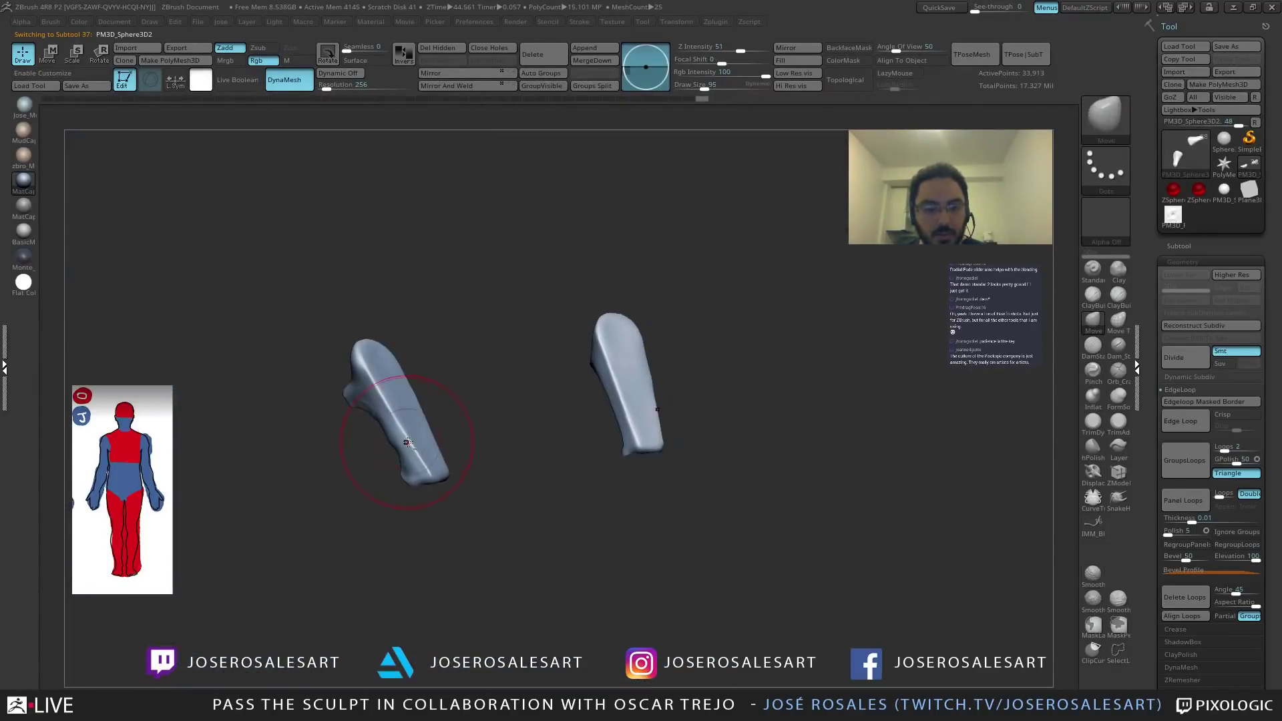
pyautogui.keyDown('ctrl'); pyautogui.moveTo(411, 443); pyautogui.dragTo(340, 407, button='right'); pyautogui.keyUp('ctrl')
# Flatten the long bones' inner sides with TrimDynamic at draw size 77 and smooth the surfaces.
pyautogui.press('b')
pyautogui.press('t')
pyautogui.press('d')
pyautogui.moveTo(323, 415)
pyautogui.mouseDown()
pyautogui.moveTo(358, 380)
pyautogui.moveTo(333, 338)
pyautogui.mouseUp()
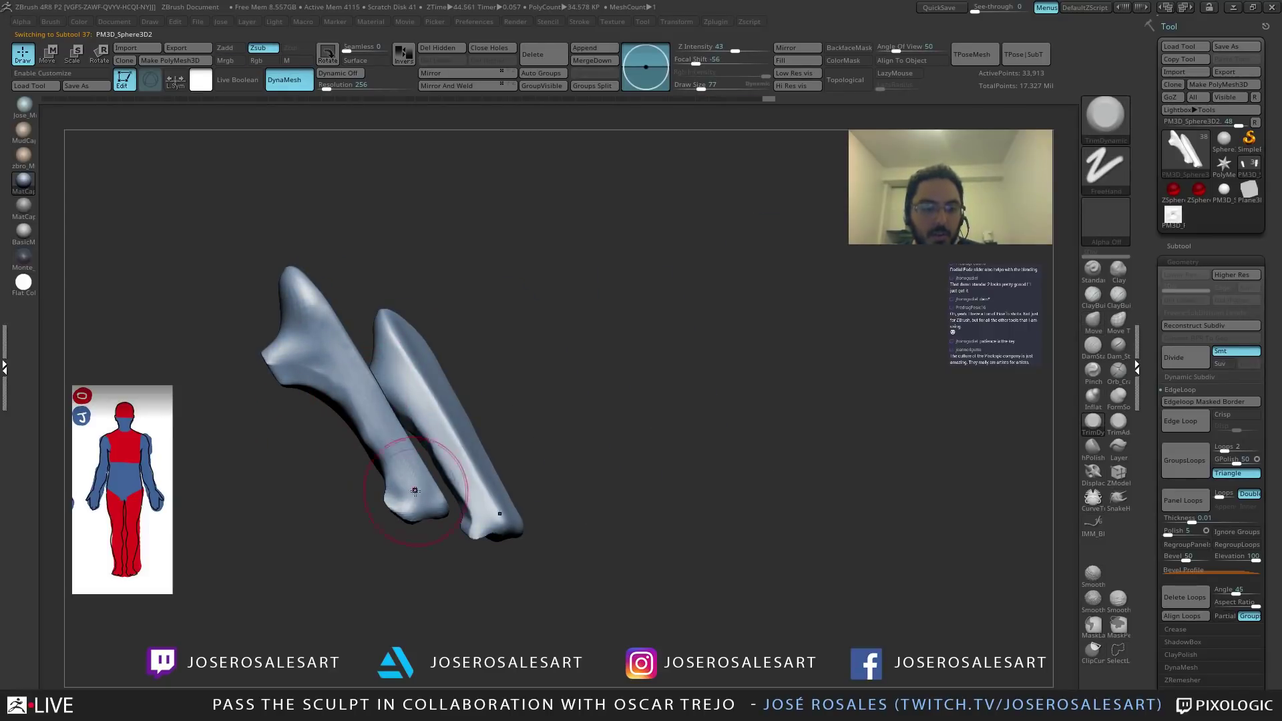
pyautogui.moveTo(299, 291)
pyautogui.mouseDown(button='right')
pyautogui.moveTo(254, 297)
pyautogui.moveTo(182, 421)
pyautogui.moveTo(171, 379)
pyautogui.moveTo(249, 331)
pyautogui.mouseUp(button='right')
pyautogui.moveTo(551, 433)
pyautogui.keyDown('shift'); pyautogui.mouseDown(button='right')
pyautogui.moveTo(615, 472)
pyautogui.moveTo(644, 472)
pyautogui.mouseUp(button='right'); pyautogui.keyUp('shift')
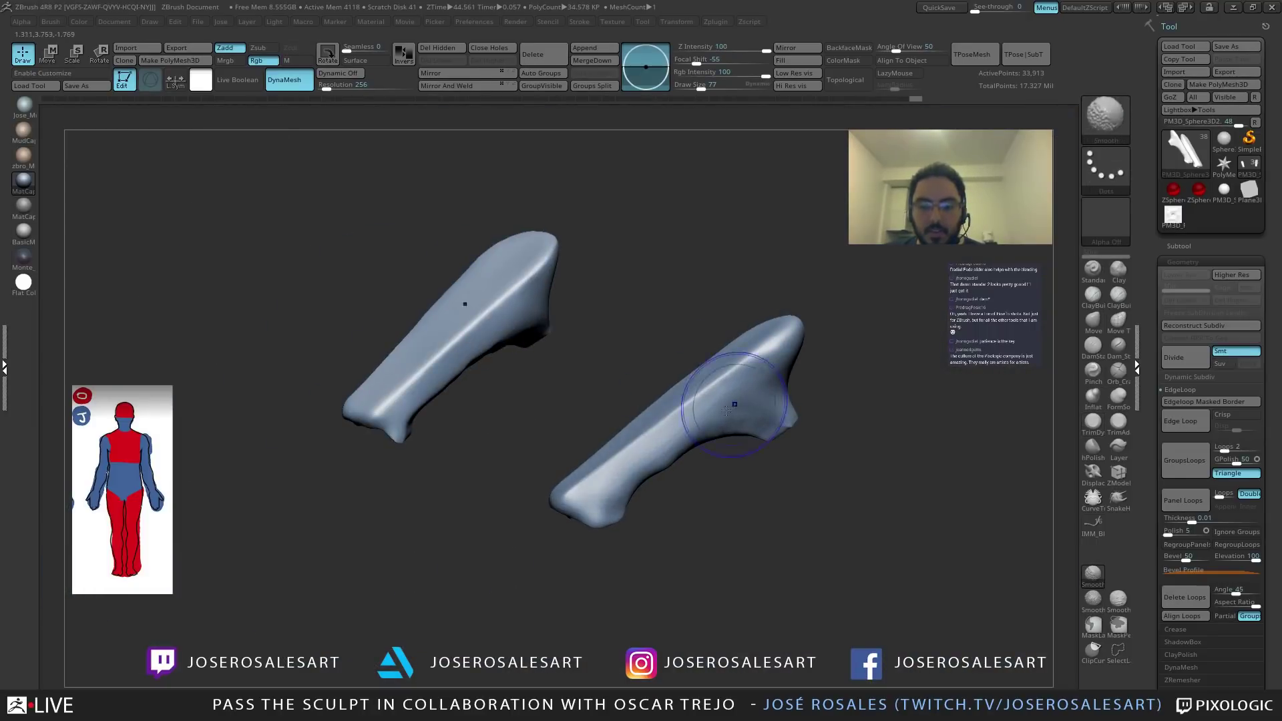
# Build up the rim around the long bone's lower end with ClayBuildup at draw size 45.
pyautogui.moveTo(741, 396); pyautogui.dragTo(653, 518, button='right')
pyautogui.hotkey('ctrl', 'shift', 's')
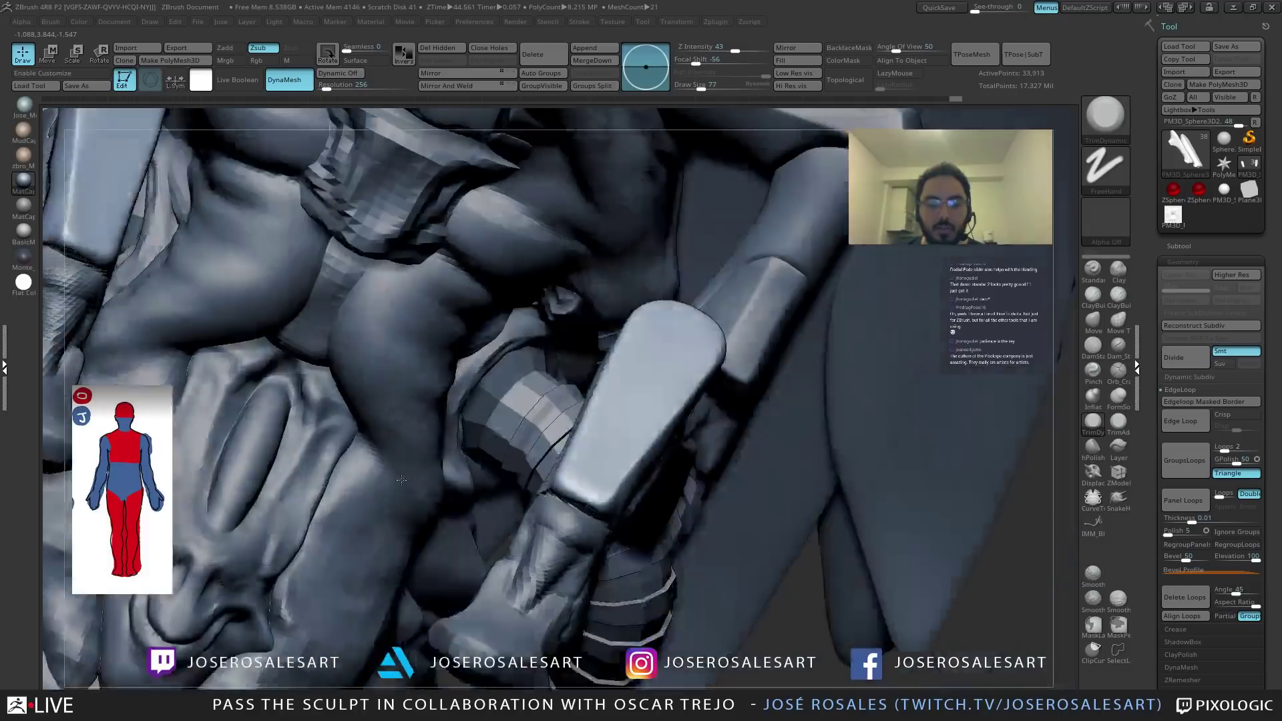
pyautogui.hotkey('ctrl', 'shift', 's')
pyautogui.moveTo(494, 507); pyautogui.dragTo(612, 491, button='right')
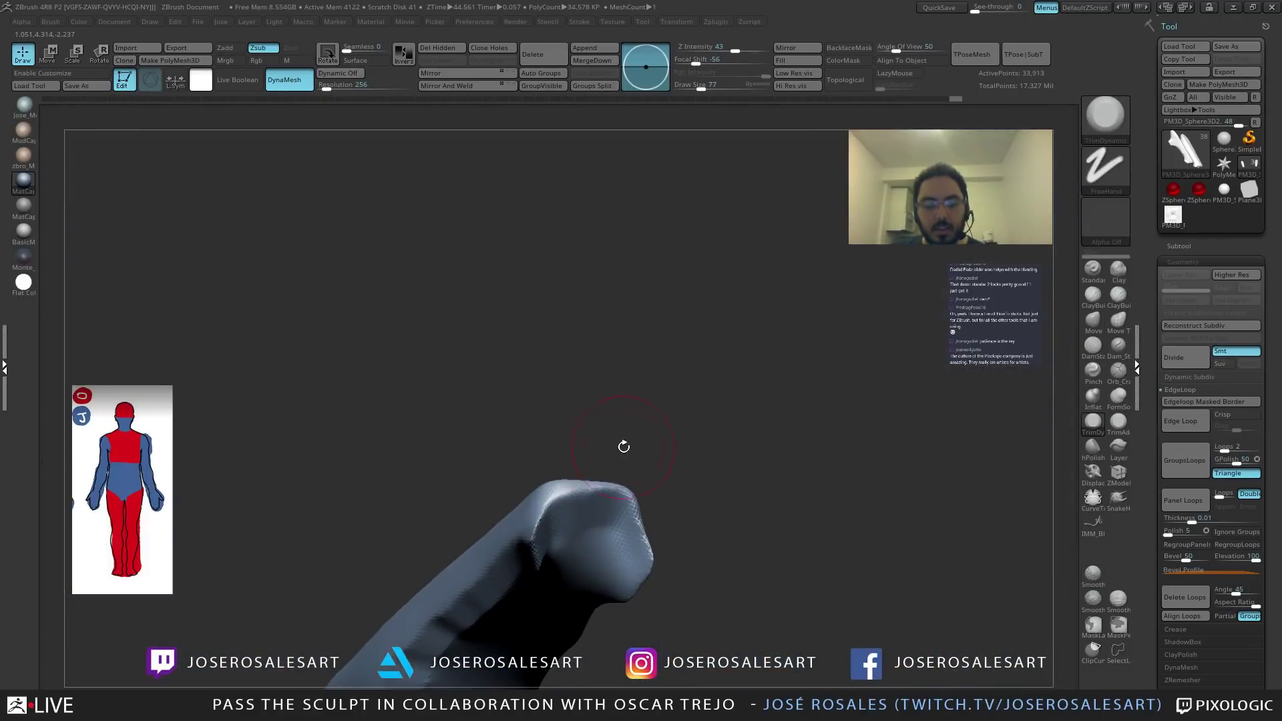
pyautogui.press('b')
pyautogui.press('c')
pyautogui.press('b')
pyautogui.moveTo(543, 463)
pyautogui.mouseDown(button='right')
pyautogui.moveTo(567, 443)
pyautogui.moveTo(559, 495)
pyautogui.mouseUp(button='right')
pyautogui.press('s')
pyautogui.moveTo(559, 496); pyautogui.dragTo(538, 509)
pyautogui.moveTo(601, 470); pyautogui.dragTo(544, 505)
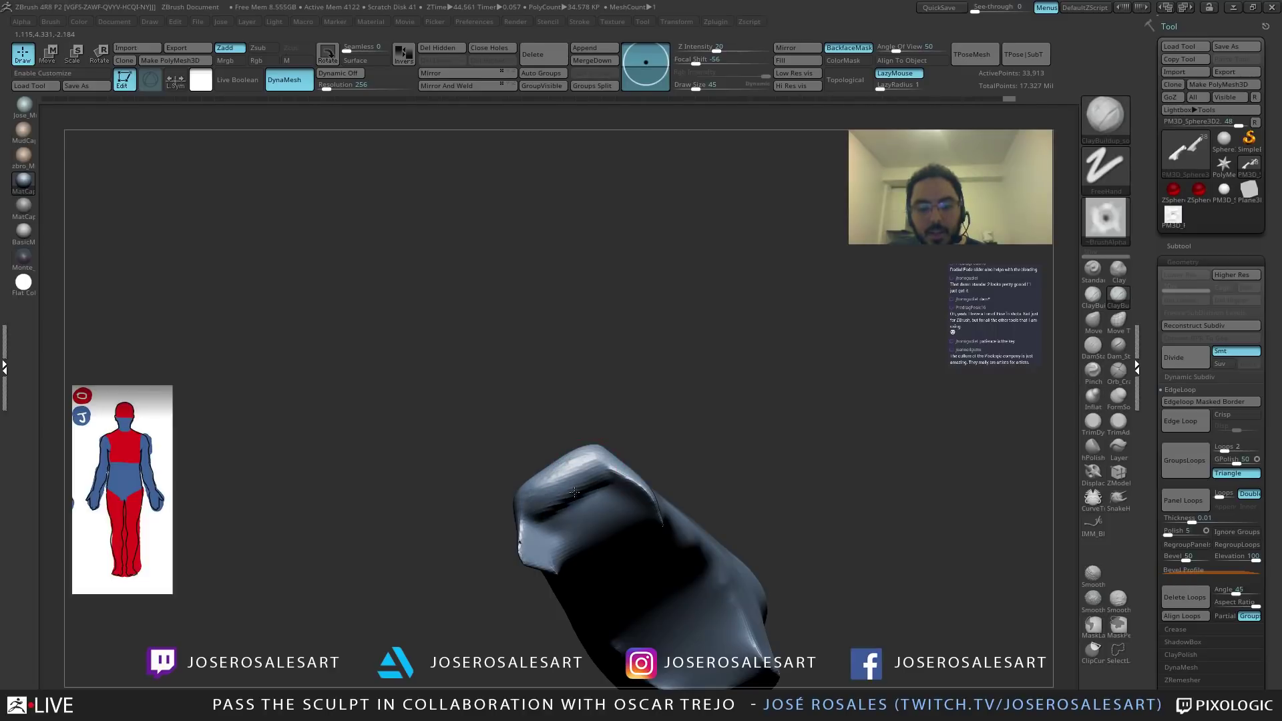
pyautogui.moveTo(556, 508); pyautogui.dragTo(605, 499, button='right')
pyautogui.moveTo(589, 502)
pyautogui.mouseDown()
pyautogui.moveTo(564, 466)
pyautogui.moveTo(588, 497)
pyautogui.moveTo(572, 488)
pyautogui.mouseUp()
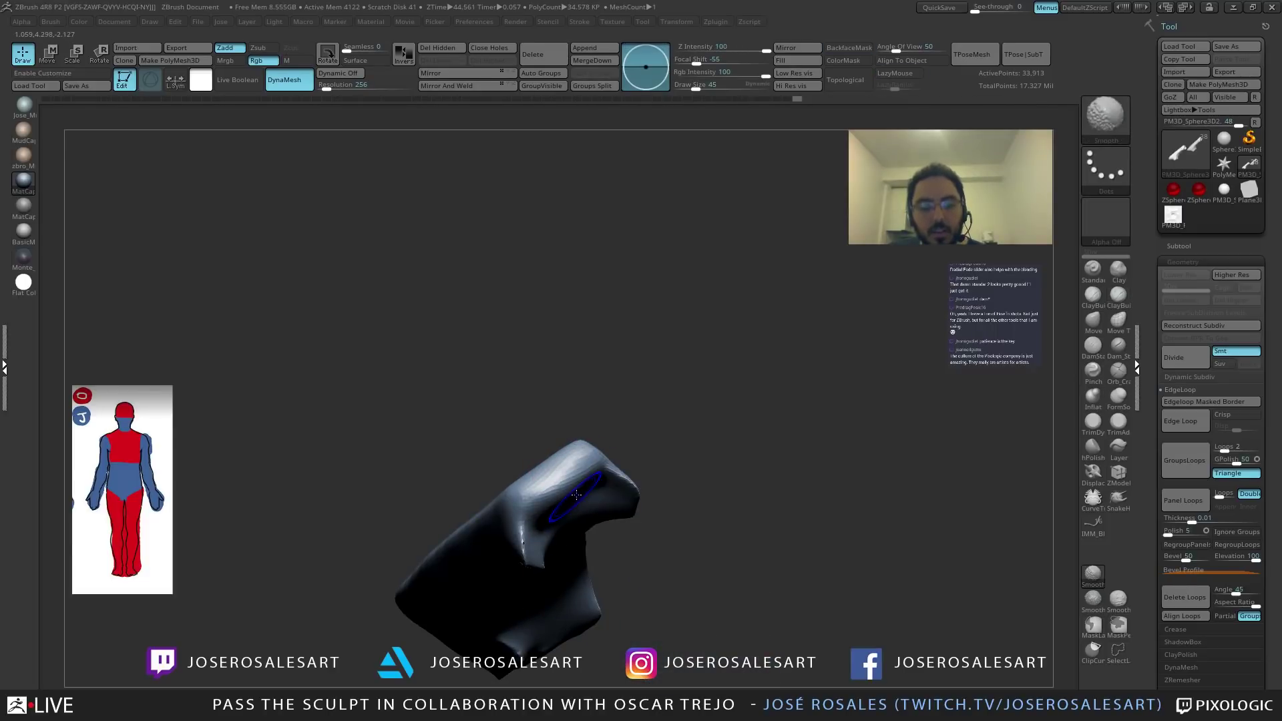
# Fill out the bumps at the bone's lower end with clay, remesh it with DynaMesh and smooth it.
pyautogui.hotkey('ctrl', 'shift', 's')
pyautogui.moveTo(569, 494)
pyautogui.mouseDown(button='right')
pyautogui.moveTo(544, 467)
pyautogui.moveTo(567, 497)
pyautogui.mouseUp(button='right')
pyautogui.hotkey('ctrl', 'shift', 's')
pyautogui.moveTo(567, 497); pyautogui.dragTo(575, 482)
pyautogui.moveTo(576, 482)
pyautogui.mouseDown(button='right')
pyautogui.moveTo(580, 405)
pyautogui.moveTo(654, 475)
pyautogui.mouseUp(button='right')
pyautogui.moveTo(618, 452)
pyautogui.mouseDown()
pyautogui.moveTo(667, 471)
pyautogui.moveTo(641, 488)
pyautogui.mouseUp()
pyautogui.moveTo(641, 488); pyautogui.dragTo(632, 542, button='right')
pyautogui.moveTo(632, 542)
pyautogui.mouseDown()
pyautogui.moveTo(594, 548)
pyautogui.moveTo(609, 542)
pyautogui.mouseUp()
pyautogui.moveTo(608, 542); pyautogui.dragTo(675, 337, button='right')
pyautogui.keyDown('shift'); pyautogui.moveTo(588, 458); pyautogui.dragTo(595, 460); pyautogui.keyUp('shift')
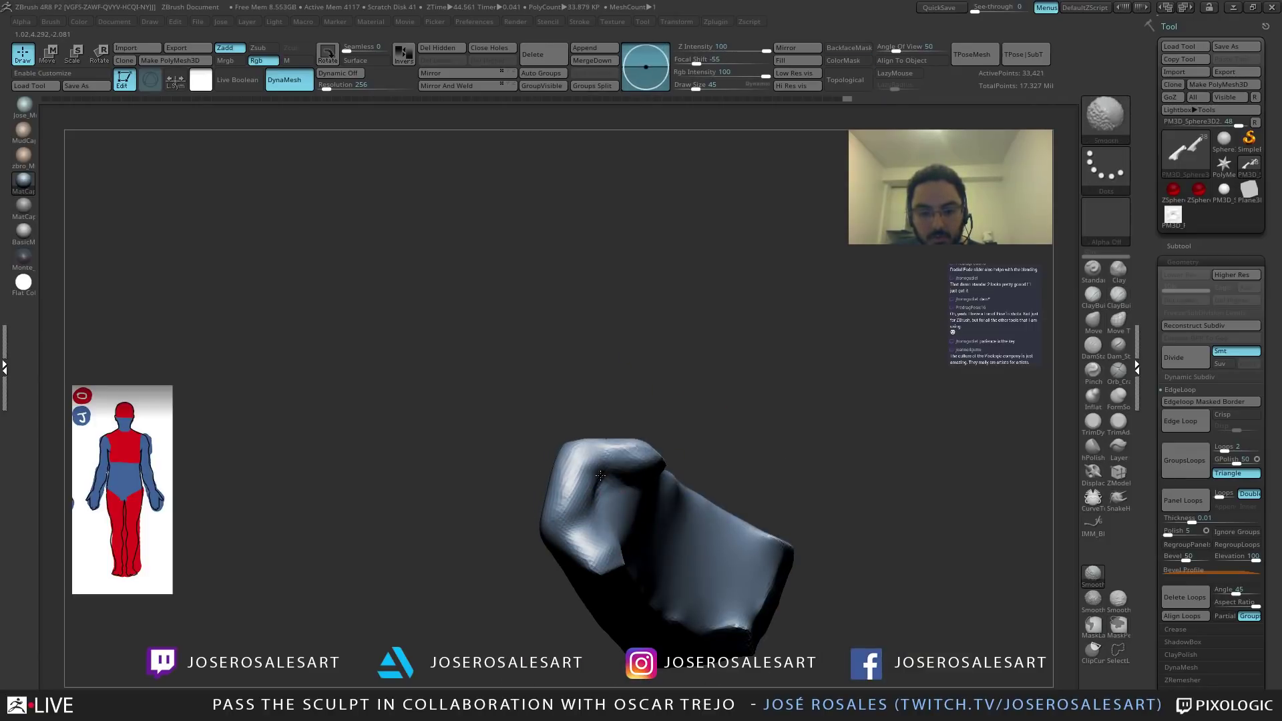
# Define the edge across the lower end of the bone's broad face with DamStandard.
pyautogui.moveTo(594, 497)
pyautogui.mouseDown(button='right')
pyautogui.moveTo(615, 437)
pyautogui.moveTo(601, 366)
pyautogui.moveTo(604, 401)
pyautogui.mouseUp(button='right')
pyautogui.hotkey('alt', 's')
pyautogui.hotkey('alt', 's')
pyautogui.moveTo(558, 463); pyautogui.dragTo(572, 473, button='right')
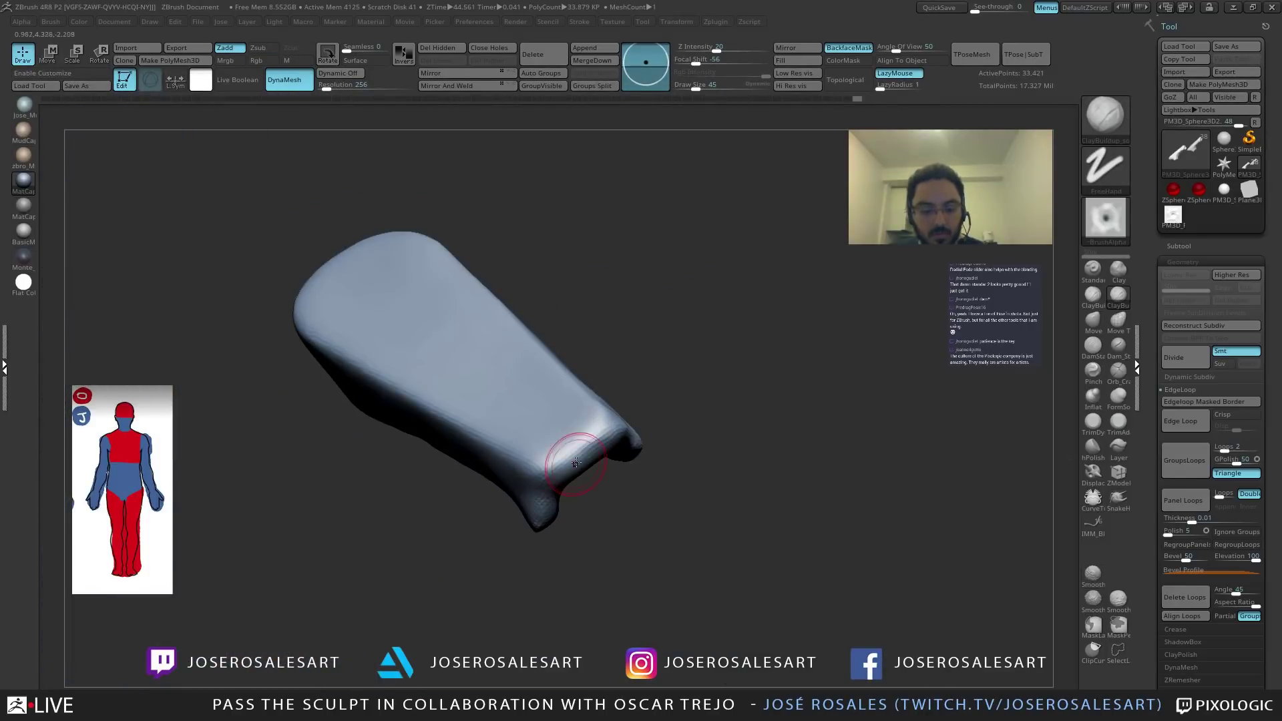
pyautogui.press('b')
pyautogui.press('d')
pyautogui.press('s')
pyautogui.moveTo(539, 472)
pyautogui.mouseDown()
pyautogui.moveTo(630, 415)
pyautogui.moveTo(561, 460)
pyautogui.mouseUp()
pyautogui.moveTo(585, 451); pyautogui.dragTo(600, 443, button='right')
# Pinch and smooth the edges around the long bone's lower end at draw size 30.
pyautogui.press('b')
pyautogui.press('p')
pyautogui.press('i')
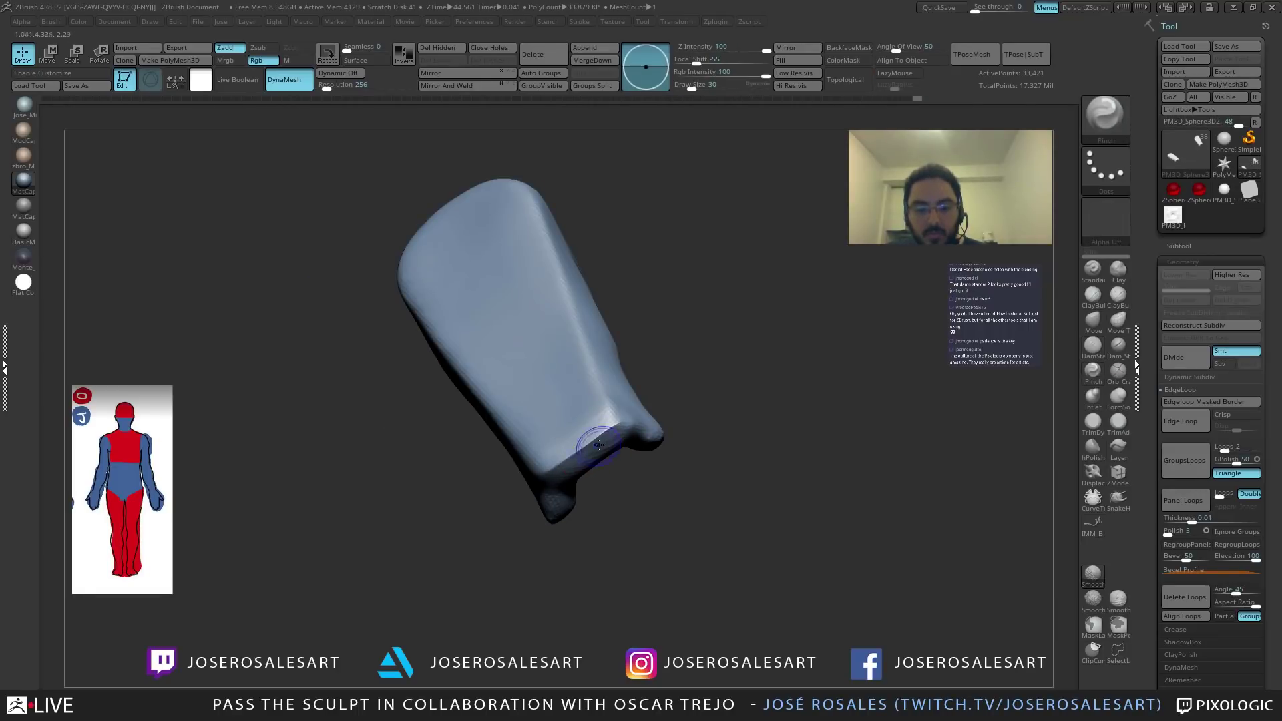
pyautogui.keyDown('alt'); pyautogui.moveTo(534, 449); pyautogui.dragTo(534, 399, button='right'); pyautogui.keyUp('alt')
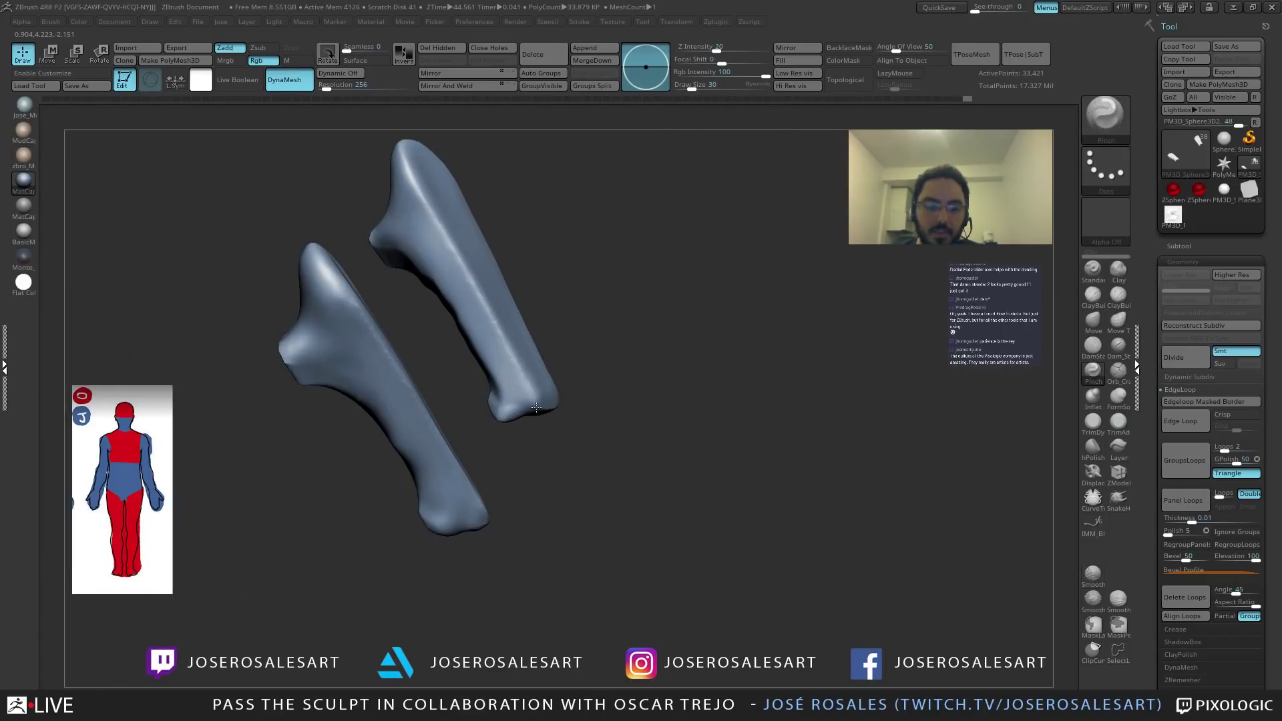
pyautogui.moveTo(507, 340); pyautogui.dragTo(445, 260, button='right')
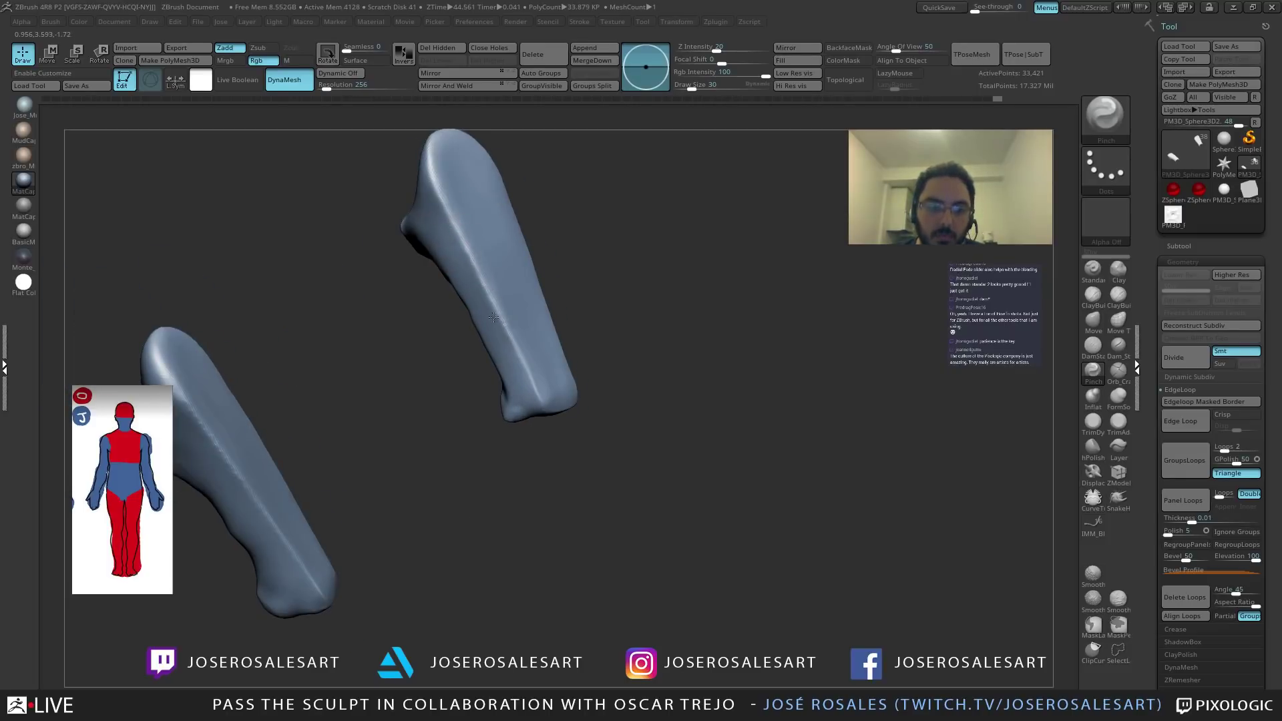
# Flatten the long bone's broad face and lower end with TrimDynamic at draw size 90.
pyautogui.moveTo(504, 322); pyautogui.dragTo(484, 310, button='right')
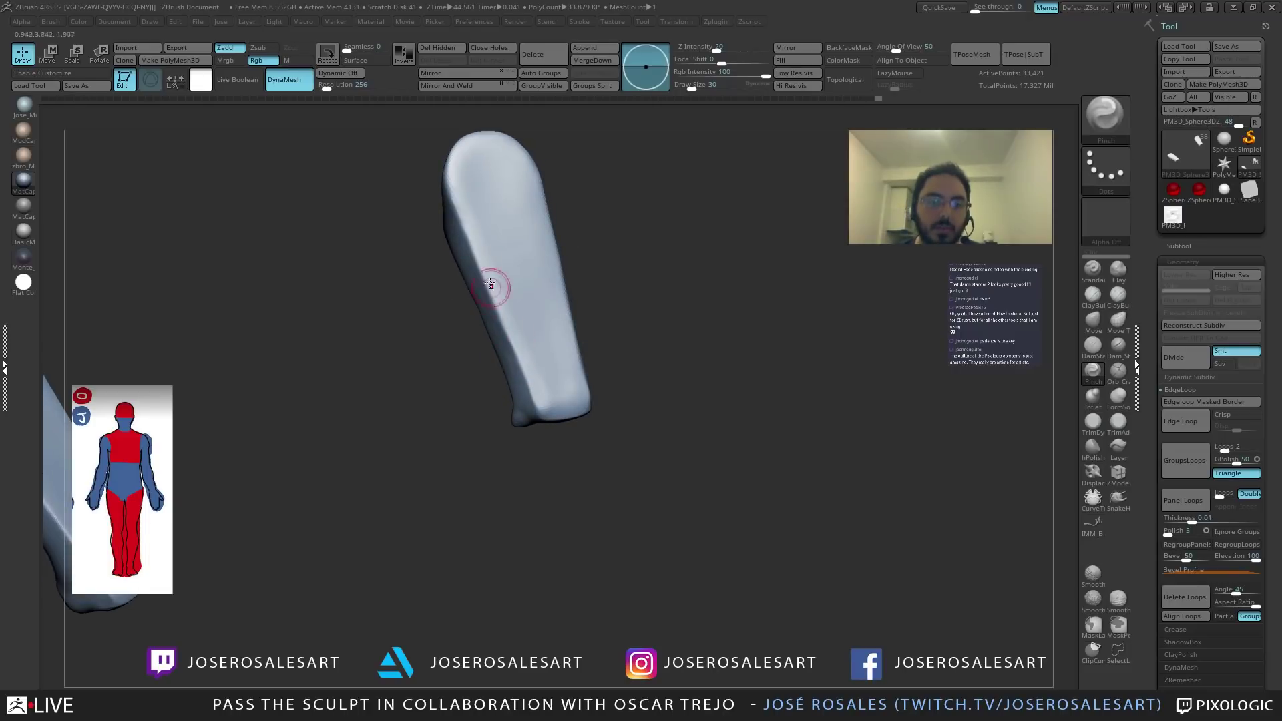
pyautogui.moveTo(494, 321)
pyautogui.mouseDown(button='right')
pyautogui.moveTo(538, 434)
pyautogui.moveTo(555, 384)
pyautogui.moveTo(523, 301)
pyautogui.moveTo(574, 360)
pyautogui.moveTo(523, 418)
pyautogui.moveTo(548, 423)
pyautogui.mouseUp(button='right')
pyautogui.press('b')
pyautogui.press('t')
pyautogui.press('d')
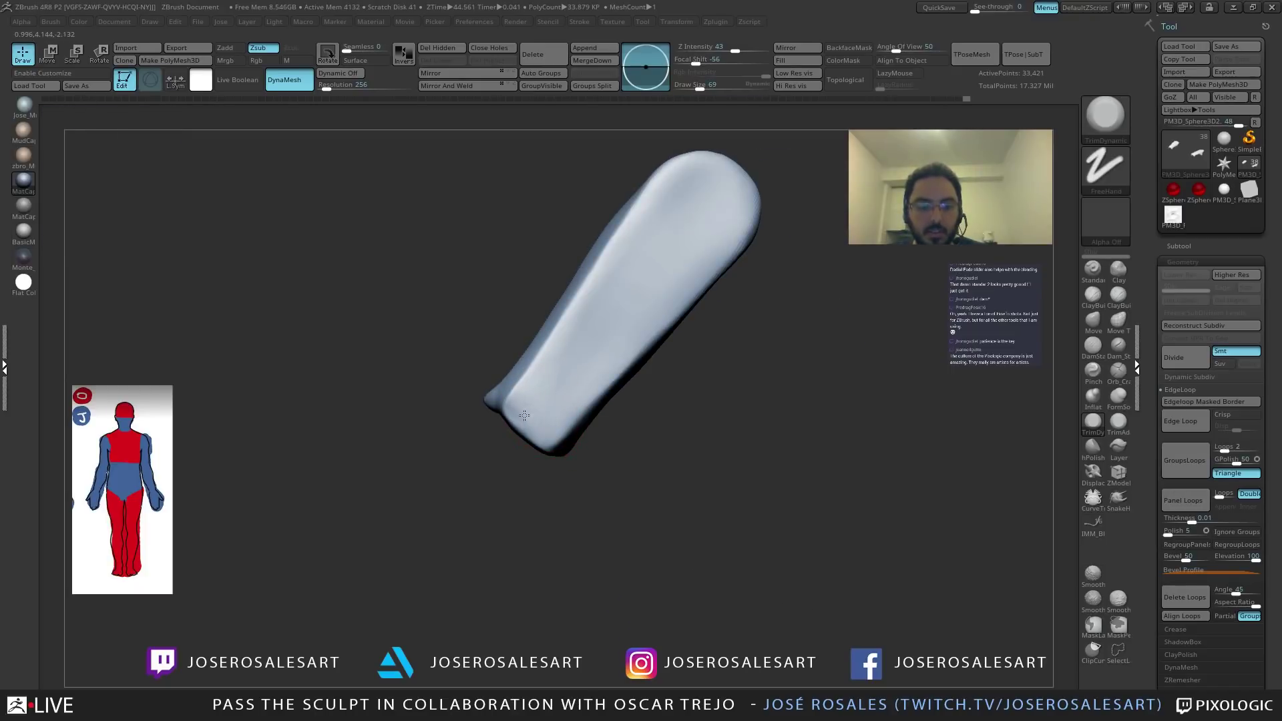
pyautogui.moveTo(587, 378)
pyautogui.mouseDown(button='right')
pyautogui.moveTo(552, 400)
pyautogui.moveTo(566, 354)
pyautogui.mouseUp(button='right')
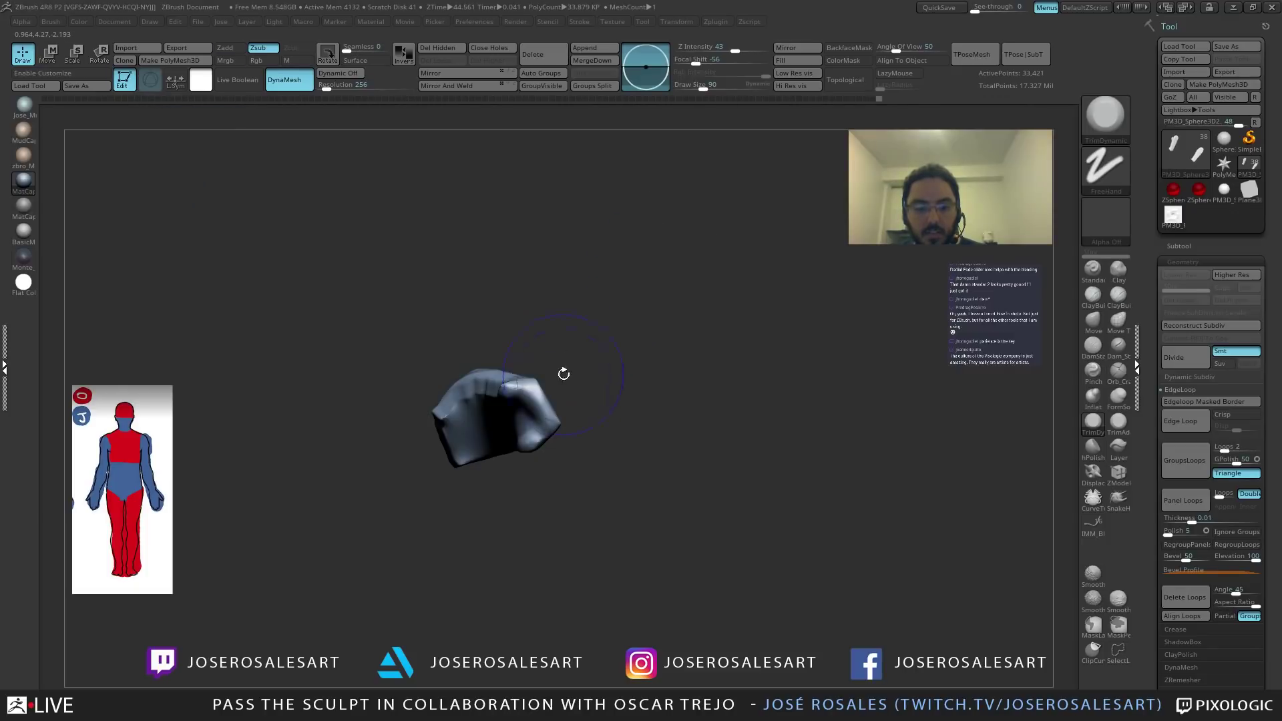
pyautogui.moveTo(558, 412); pyautogui.dragTo(590, 340, button='right')
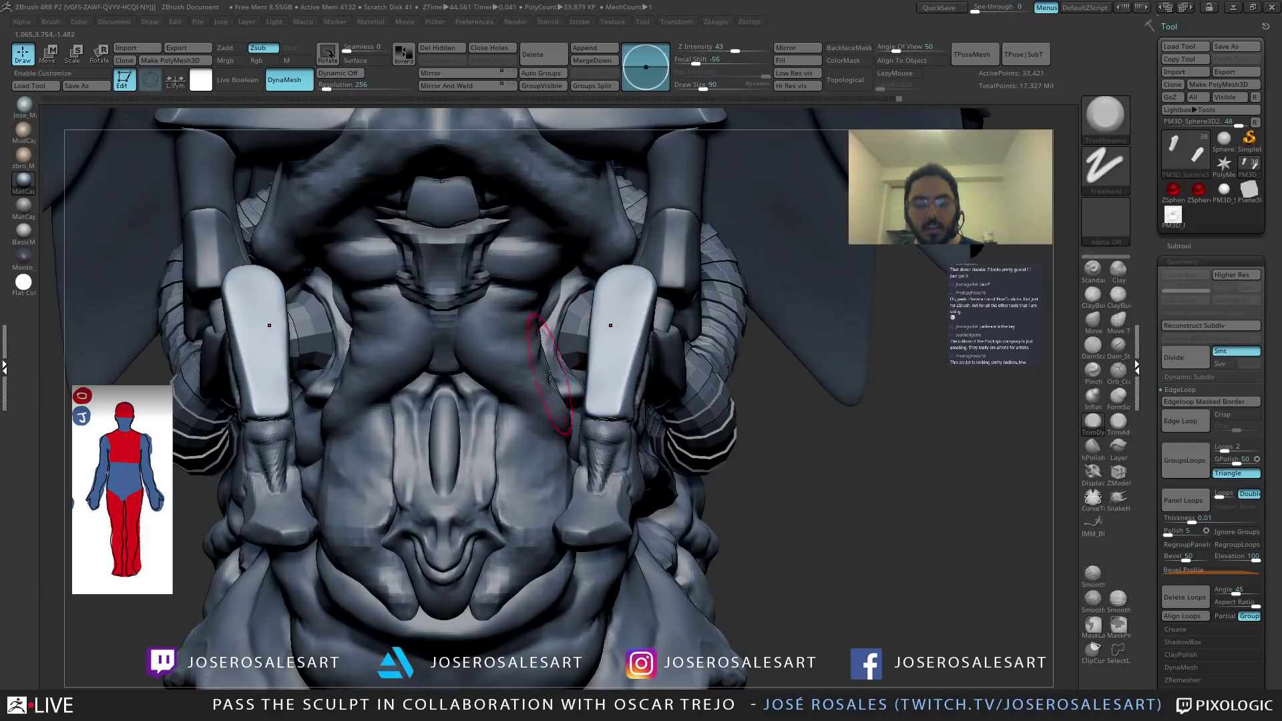
# Smooth the projection on the long bone's back and sharpen its edges with DamStandard at draw size 36.
pyautogui.moveTo(567, 401)
pyautogui.mouseDown(button='right')
pyautogui.moveTo(636, 387)
pyautogui.moveTo(638, 371)
pyautogui.moveTo(542, 378)
pyautogui.moveTo(675, 391)
pyautogui.moveTo(517, 398)
pyautogui.moveTo(417, 378)
pyautogui.moveTo(360, 330)
pyautogui.mouseUp(button='right')
pyautogui.hotkey('shift', 's')
pyautogui.keyDown('shift'); pyautogui.moveTo(357, 326); pyautogui.dragTo(338, 334); pyautogui.keyUp('shift')
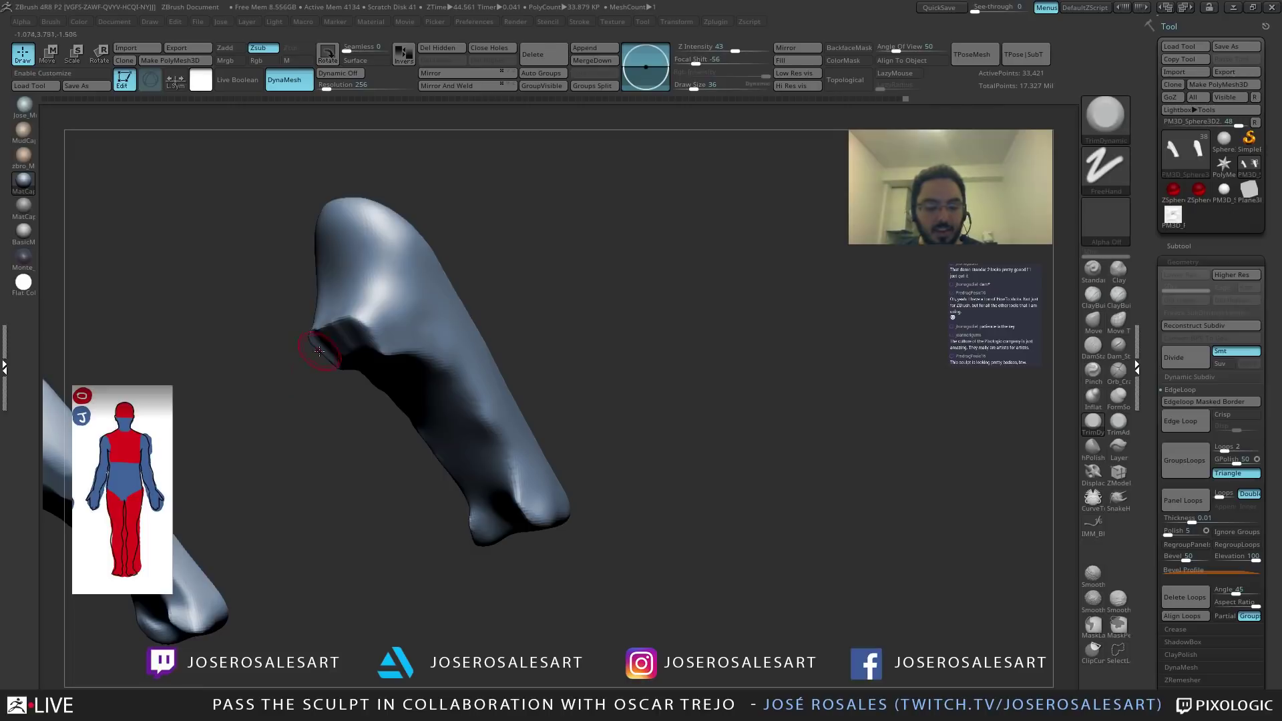
pyautogui.press('b')
pyautogui.press('d')
pyautogui.press('s')
pyautogui.moveTo(266, 345); pyautogui.dragTo(349, 294, button='right')
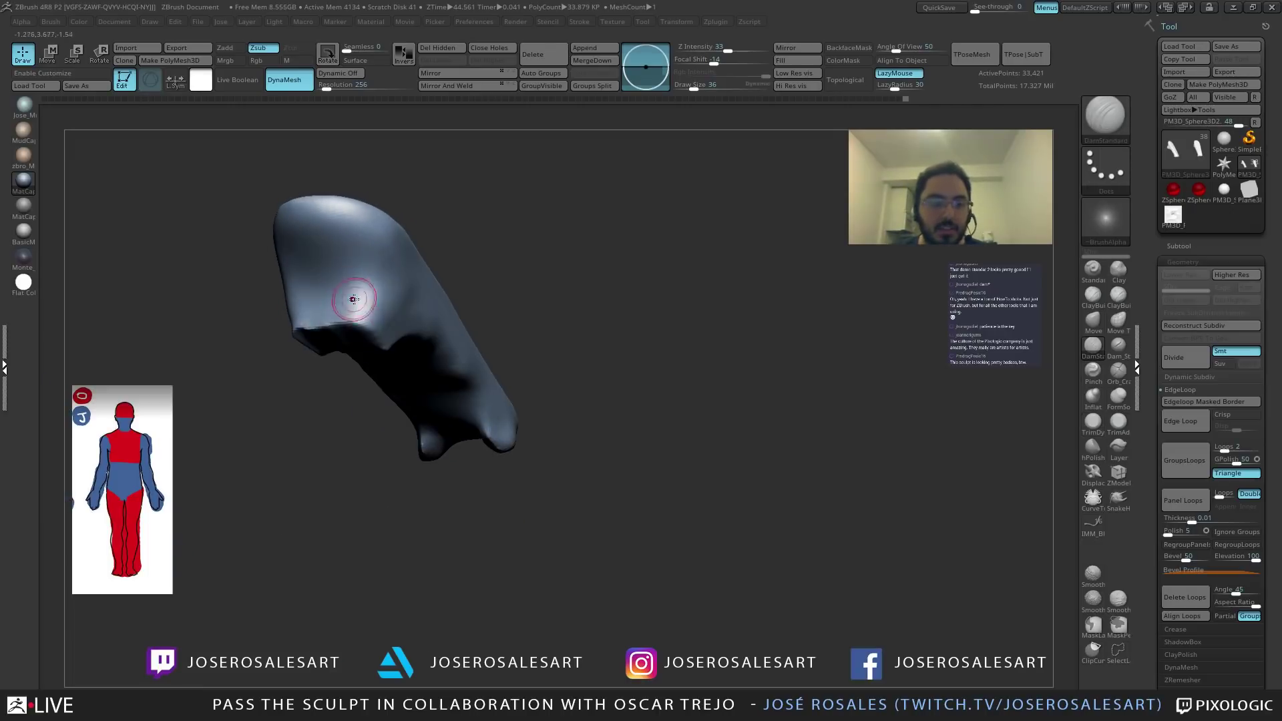
pyautogui.moveTo(354, 209); pyautogui.dragTo(295, 331, button='right')
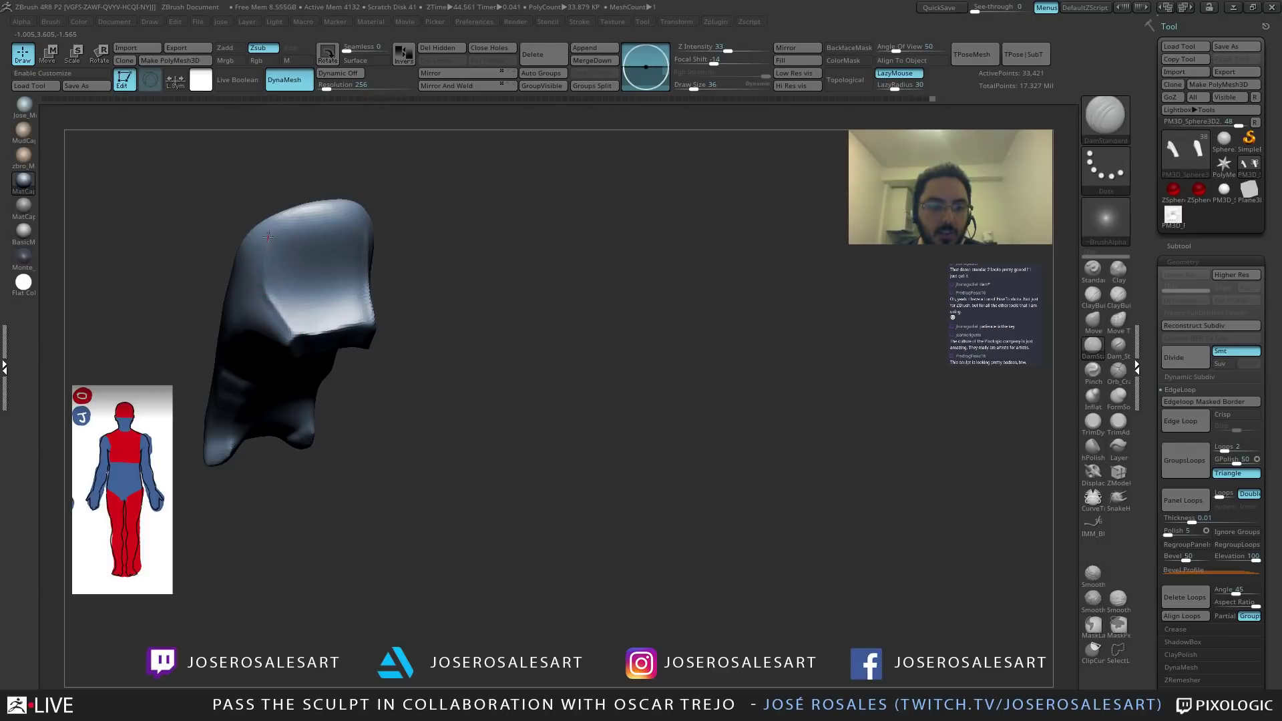
pyautogui.moveTo(271, 230); pyautogui.dragTo(304, 170, button='right')
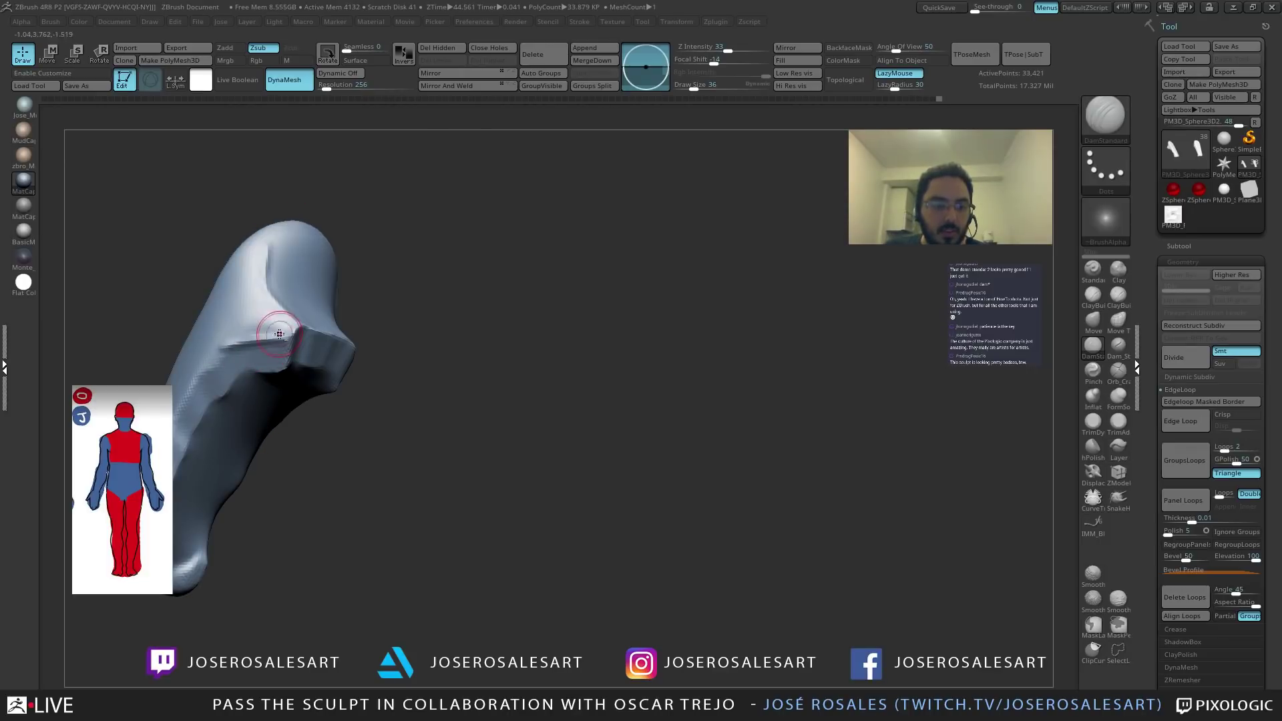
pyautogui.moveTo(271, 334); pyautogui.dragTo(225, 398, button='right')
pyautogui.moveTo(223, 342); pyautogui.dragTo(162, 430)
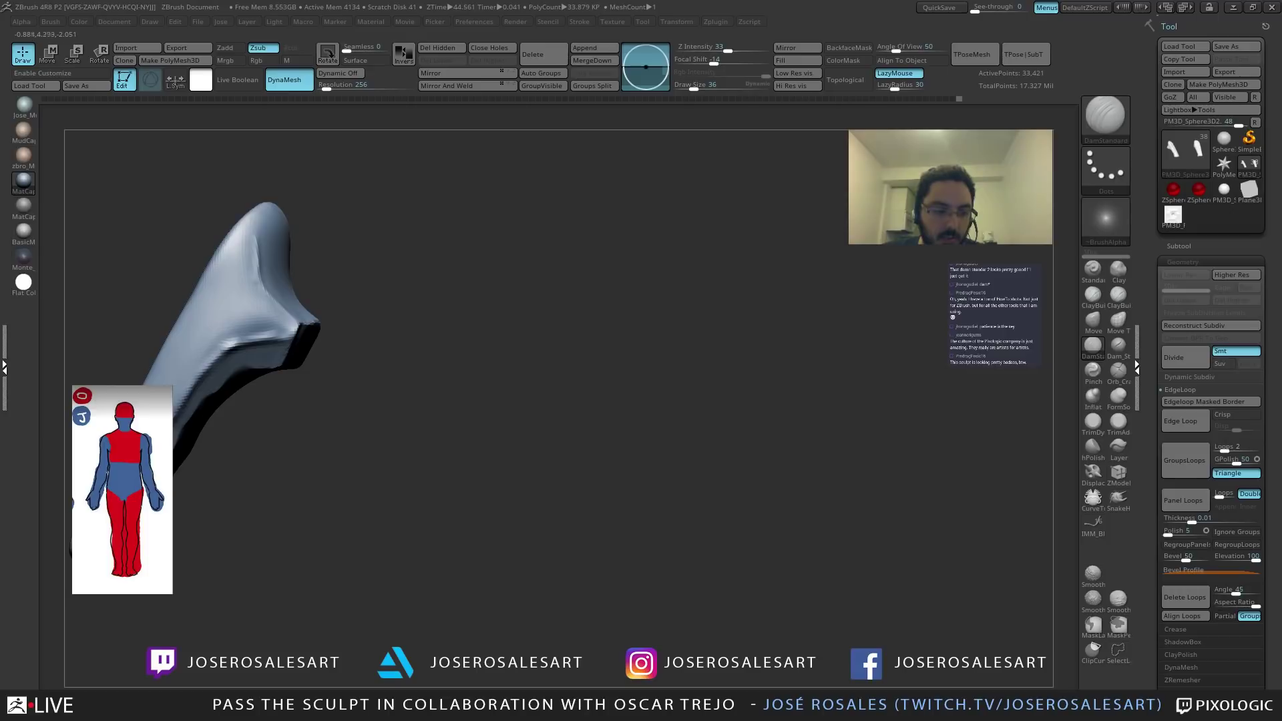
pyautogui.moveTo(175, 374)
pyautogui.mouseDown(button='right')
pyautogui.moveTo(204, 406)
pyautogui.moveTo(187, 421)
pyautogui.mouseUp(button='right')
# Pinch the edges around the long bone's upper projection and smooth the surfaces beside them.
pyautogui.press('b')
pyautogui.press('p')
pyautogui.press('i')
pyautogui.moveTo(167, 333); pyautogui.dragTo(237, 357, button='right')
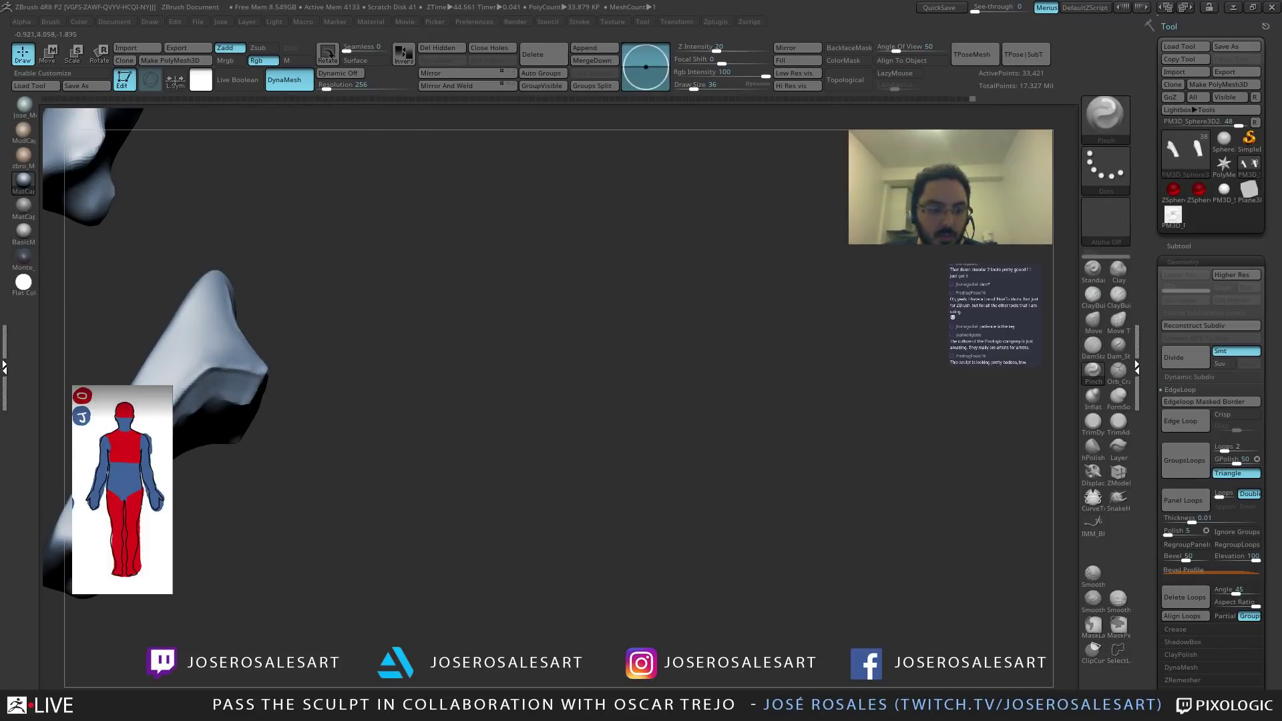
pyautogui.press('shift')
pyautogui.keyDown('shift'); pyautogui.moveTo(244, 371); pyautogui.dragTo(184, 385); pyautogui.keyUp('shift')
pyautogui.moveTo(220, 347); pyautogui.dragTo(251, 283, button='right')
pyautogui.keyDown('shift'); pyautogui.moveTo(253, 277); pyautogui.dragTo(270, 297); pyautogui.keyUp('shift')
pyautogui.moveTo(301, 354); pyautogui.dragTo(370, 336, button='right')
pyautogui.keyDown('shift'); pyautogui.moveTo(373, 335); pyautogui.dragTo(343, 354); pyautogui.keyUp('shift')
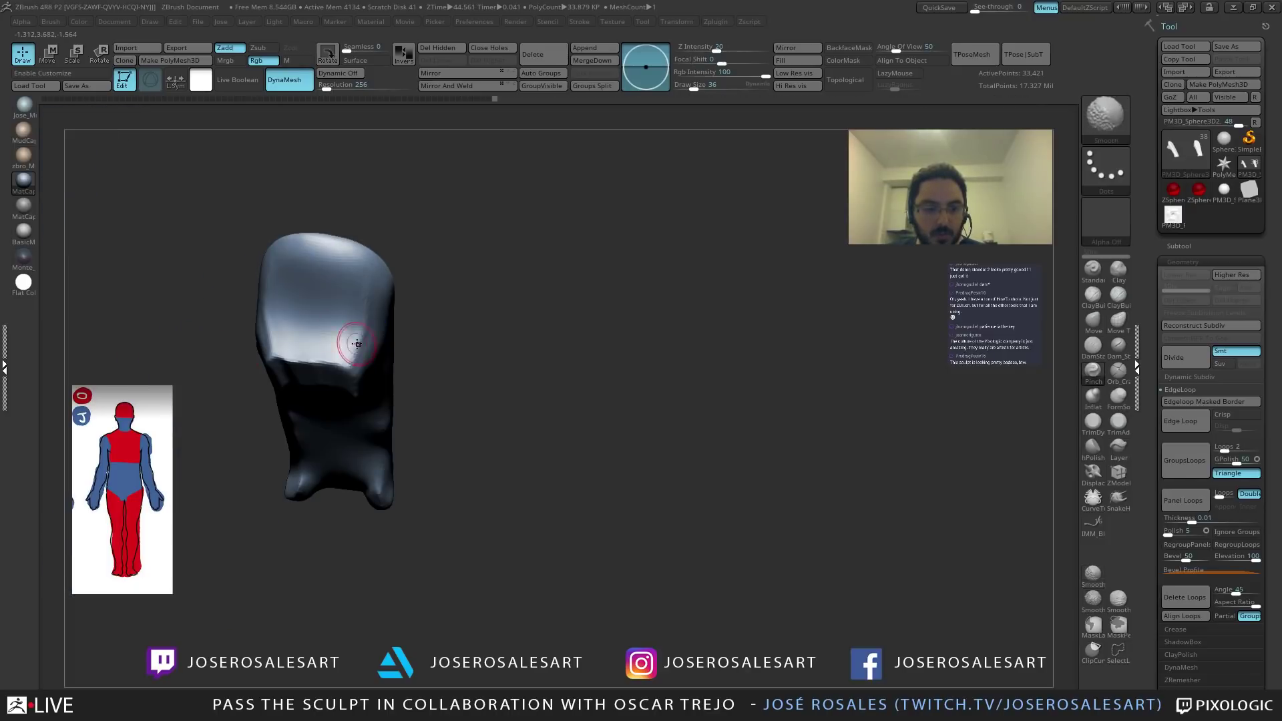
# Define the long side edge from the projection to the bone's lower end with DamStandard and smooth it.
pyautogui.moveTo(343, 355); pyautogui.dragTo(420, 438, button='right')
pyautogui.press('b')
pyautogui.press('d')
pyautogui.press('s')
pyautogui.moveTo(405, 335); pyautogui.dragTo(391, 376, button='right')
pyautogui.moveTo(391, 375)
pyautogui.mouseDown()
pyautogui.moveTo(443, 430)
pyautogui.moveTo(507, 554)
pyautogui.moveTo(490, 517)
pyautogui.mouseUp()
pyautogui.keyDown('shift'); pyautogui.moveTo(490, 518); pyautogui.dragTo(485, 498, button='right'); pyautogui.keyUp('shift')
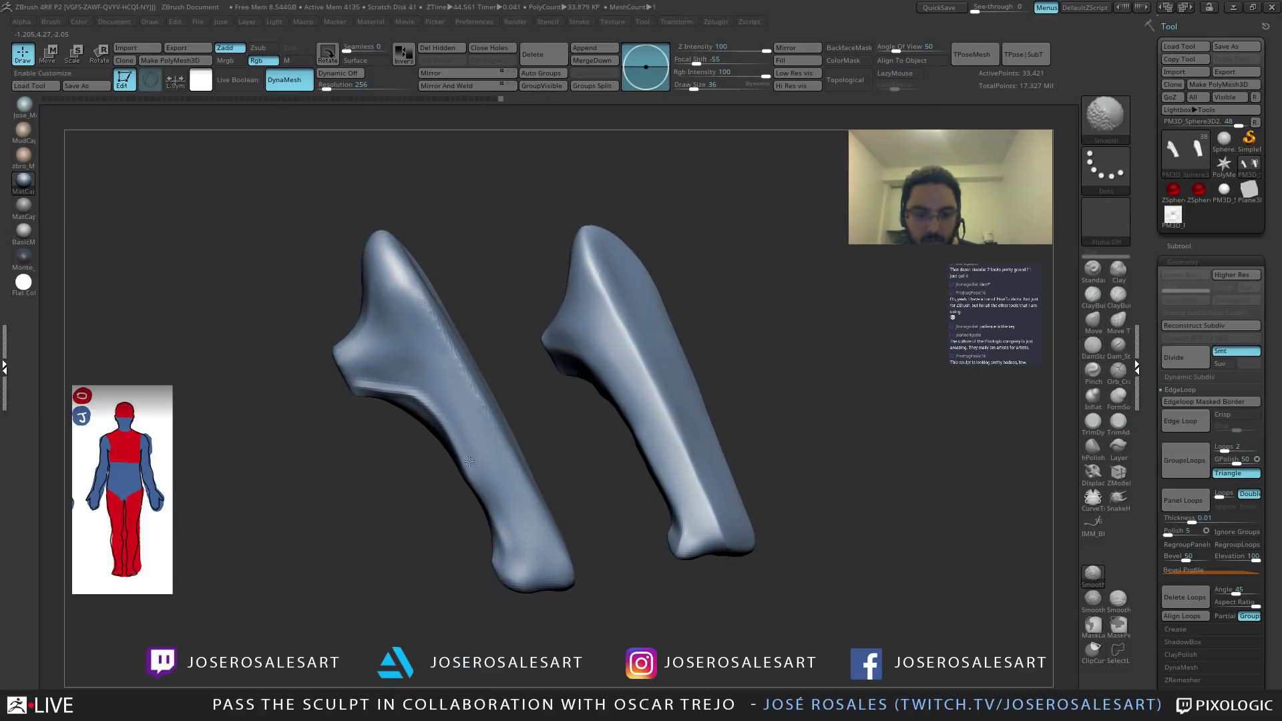
pyautogui.moveTo(427, 394)
pyautogui.keyDown('shift'); pyautogui.mouseDown()
pyautogui.moveTo(394, 387)
pyautogui.moveTo(443, 429)
pyautogui.mouseUp(); pyautogui.keyUp('shift')
# Isolate the small joint piece below the long bone and remesh it with DynaMesh at resolution 256.
pyautogui.hotkey('alt', 's')
pyautogui.moveTo(443, 429)
pyautogui.mouseDown(button='right')
pyautogui.moveTo(511, 440)
pyautogui.moveTo(543, 386)
pyautogui.moveTo(552, 457)
pyautogui.moveTo(434, 347)
pyautogui.moveTo(362, 244)
pyautogui.moveTo(527, 434)
pyautogui.moveTo(581, 437)
pyautogui.moveTo(593, 473)
pyautogui.moveTo(584, 453)
pyautogui.mouseUp(button='right')
pyautogui.keyDown('alt'); pyautogui.click(553, 458); pyautogui.keyUp('alt')
pyautogui.hotkey('alt', 's')
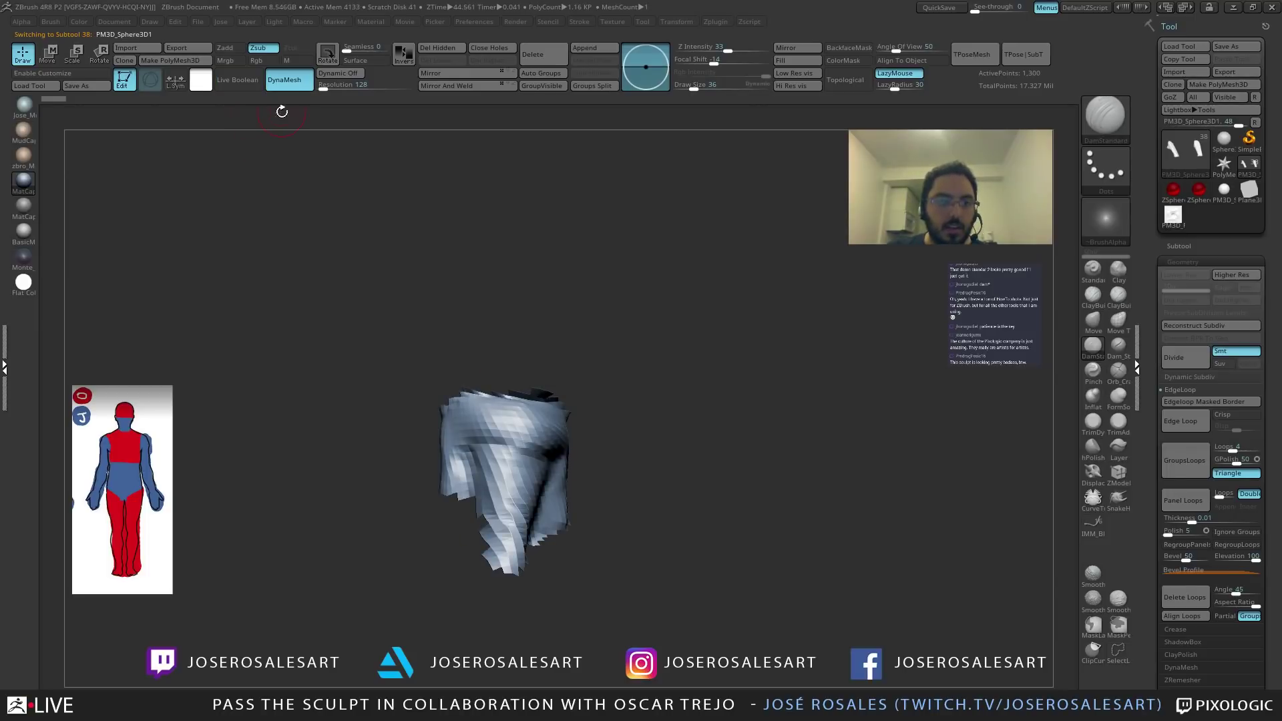
pyautogui.press('b')
pyautogui.press('p')
pyautogui.press('i')
pyautogui.click(343, 86)
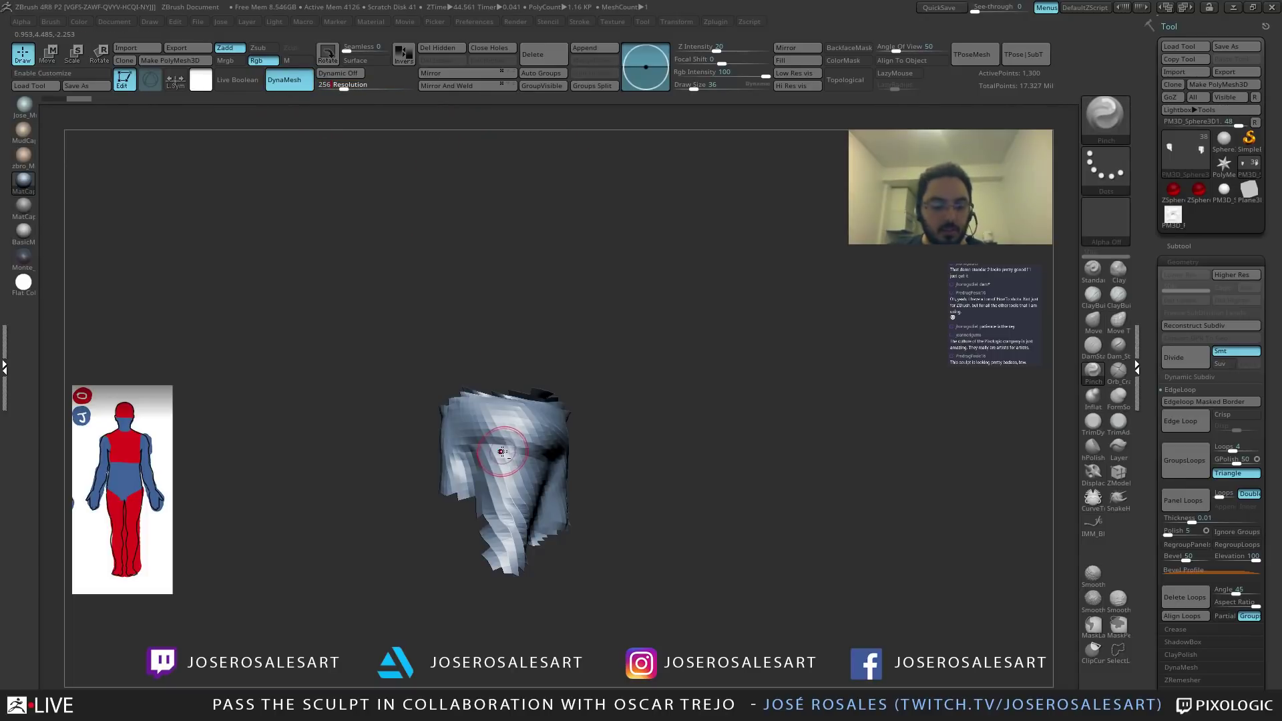
pyautogui.press('b')
pyautogui.press('c')
pyautogui.press('b')
pyautogui.keyDown('ctrl'); pyautogui.moveTo(610, 305); pyautogui.dragTo(624, 330); pyautogui.keyUp('ctrl')
# Add volume to the joint piece's rounded bulges with ClayBuildup and Inflate, and remesh it.
pyautogui.moveTo(605, 403); pyautogui.dragTo(591, 489)
pyautogui.press('b')
pyautogui.press('i')
pyautogui.press('n')
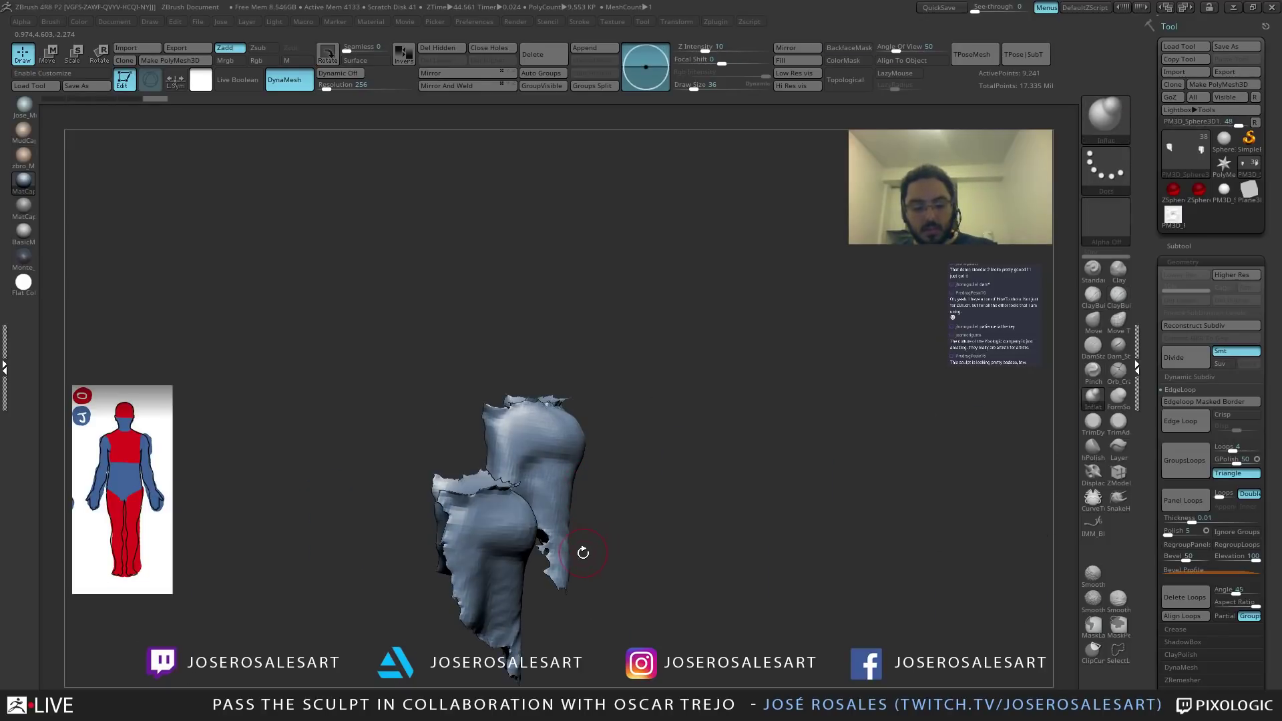
pyautogui.moveTo(575, 552)
pyautogui.mouseDown()
pyautogui.moveTo(478, 532)
pyautogui.moveTo(521, 551)
pyautogui.moveTo(511, 517)
pyautogui.mouseUp()
pyautogui.moveTo(604, 534)
pyautogui.mouseDown()
pyautogui.moveTo(534, 554)
pyautogui.moveTo(557, 540)
pyautogui.moveTo(617, 560)
pyautogui.mouseUp()
pyautogui.moveTo(569, 486); pyautogui.dragTo(605, 508)
pyautogui.moveTo(605, 510)
pyautogui.mouseDown()
pyautogui.moveTo(578, 548)
pyautogui.moveTo(566, 497)
pyautogui.mouseUp()
pyautogui.moveTo(475, 406)
pyautogui.keyDown('ctrl'); pyautogui.mouseDown()
pyautogui.moveTo(505, 492)
pyautogui.moveTo(564, 528)
pyautogui.moveTo(562, 572)
pyautogui.moveTo(517, 544)
pyautogui.mouseUp(); pyautogui.keyUp('ctrl')
# Fill out the joint piece's front further, remesh it with DynaMesh and smooth the surface.
pyautogui.moveTo(514, 500); pyautogui.dragTo(524, 531)
pyautogui.moveTo(480, 534)
pyautogui.mouseDown()
pyautogui.moveTo(541, 498)
pyautogui.moveTo(492, 374)
pyautogui.moveTo(455, 406)
pyautogui.mouseUp()
pyautogui.moveTo(487, 403)
pyautogui.mouseDown()
pyautogui.moveTo(500, 355)
pyautogui.moveTo(467, 354)
pyautogui.mouseUp()
pyautogui.keyDown('ctrl'); pyautogui.moveTo(400, 380); pyautogui.dragTo(364, 461); pyautogui.keyUp('ctrl')
pyautogui.moveTo(354, 481); pyautogui.dragTo(414, 467)
pyautogui.keyDown('shift'); pyautogui.moveTo(511, 391); pyautogui.dragTo(508, 419); pyautogui.keyUp('shift')
# Build up the joint piece's upper band and lower tab with ClayBuildup at draw size 73.
pyautogui.moveTo(591, 394)
pyautogui.keyDown('alt'); pyautogui.mouseDown()
pyautogui.moveTo(584, 329)
pyautogui.moveTo(434, 341)
pyautogui.mouseUp(); pyautogui.keyUp('alt')
pyautogui.keyDown('ctrl'); pyautogui.keyDown('shift'); pyautogui.moveTo(574, 307); pyautogui.dragTo(587, 424); pyautogui.keyUp('shift'); pyautogui.keyUp('ctrl')
pyautogui.moveTo(481, 420)
pyautogui.mouseDown()
pyautogui.moveTo(434, 411)
pyautogui.moveTo(506, 424)
pyautogui.mouseUp()
pyautogui.press('1')
pyautogui.moveTo(441, 427)
pyautogui.mouseDown()
pyautogui.moveTo(581, 404)
pyautogui.moveTo(506, 409)
pyautogui.moveTo(505, 379)
pyautogui.moveTo(487, 451)
pyautogui.mouseUp()
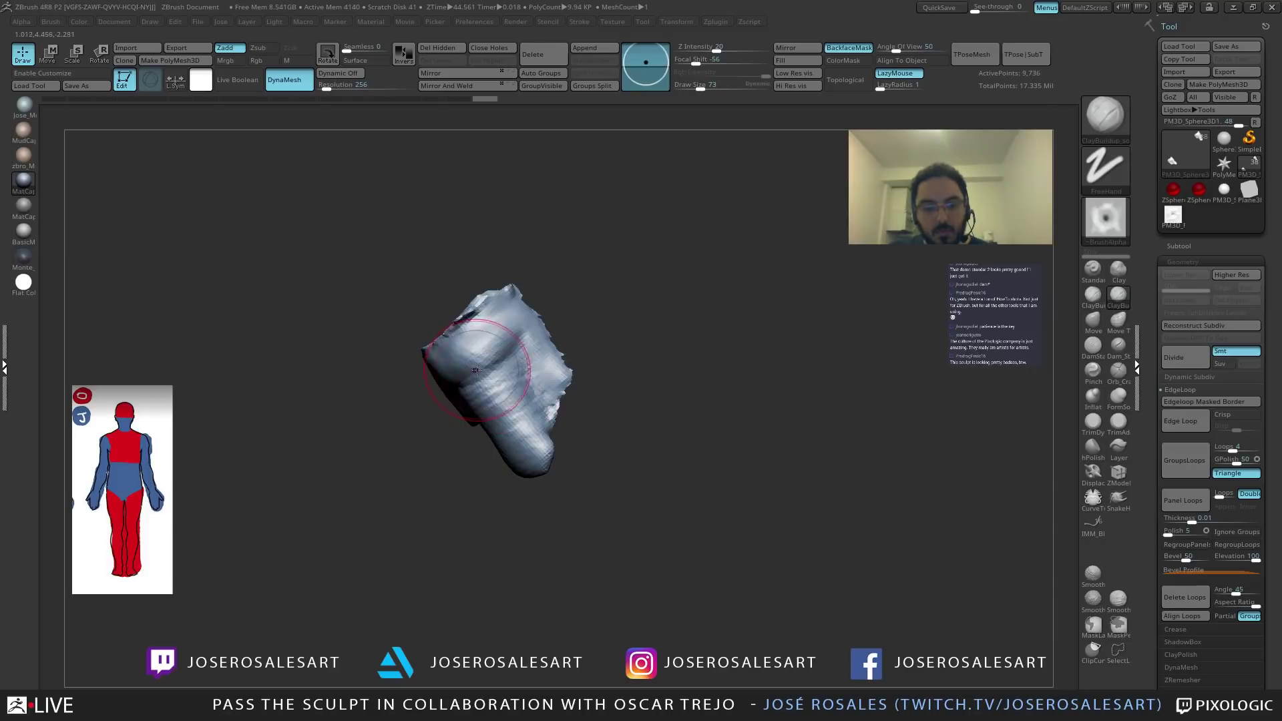
pyautogui.moveTo(488, 343)
pyautogui.mouseDown()
pyautogui.moveTo(435, 365)
pyautogui.moveTo(422, 407)
pyautogui.mouseUp()
# Carve the creases between the joint's upper band and lower tab with DamStandard at draw size 33, LazyMouse off.
pyautogui.press('b')
pyautogui.press('d')
pyautogui.press('s')
pyautogui.press('l')
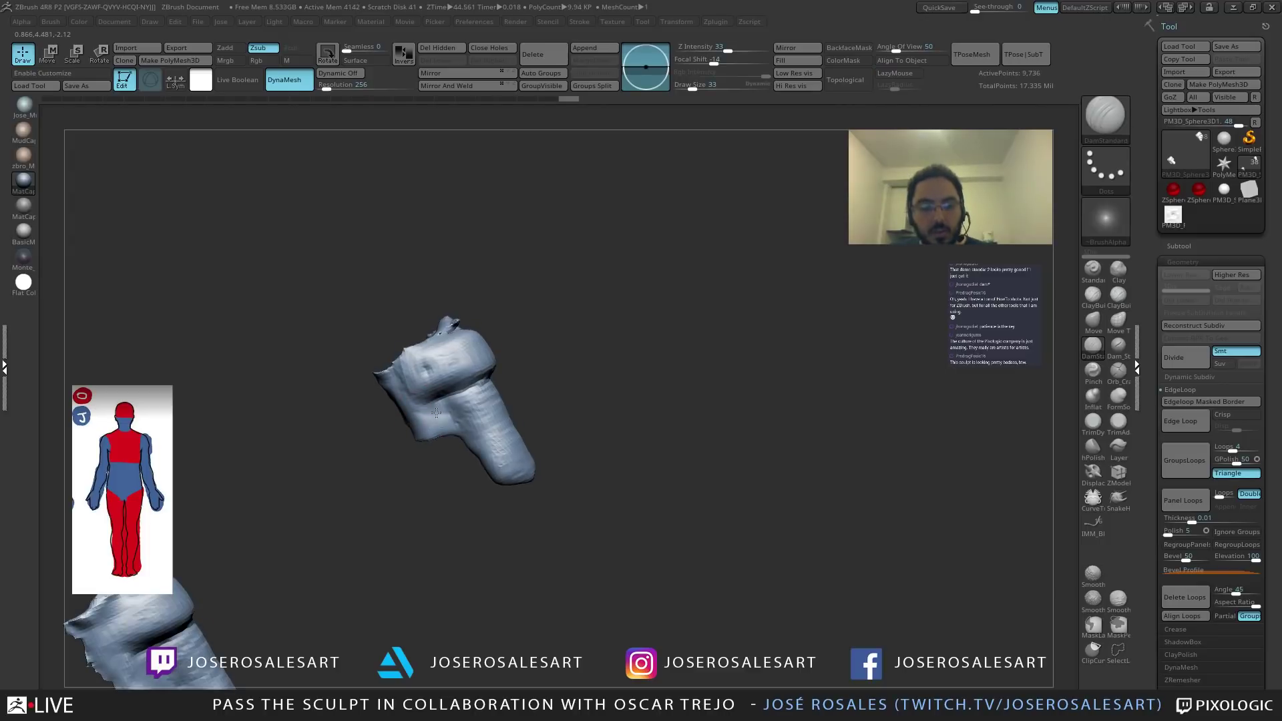
pyautogui.moveTo(466, 427)
pyautogui.mouseDown(button='right')
pyautogui.moveTo(534, 421)
pyautogui.moveTo(521, 427)
pyautogui.mouseUp(button='right')
pyautogui.moveTo(497, 419); pyautogui.dragTo(464, 451)
pyautogui.moveTo(493, 427)
pyautogui.mouseDown(button='right')
pyautogui.moveTo(516, 415)
pyautogui.moveTo(582, 424)
pyautogui.mouseUp(button='right')
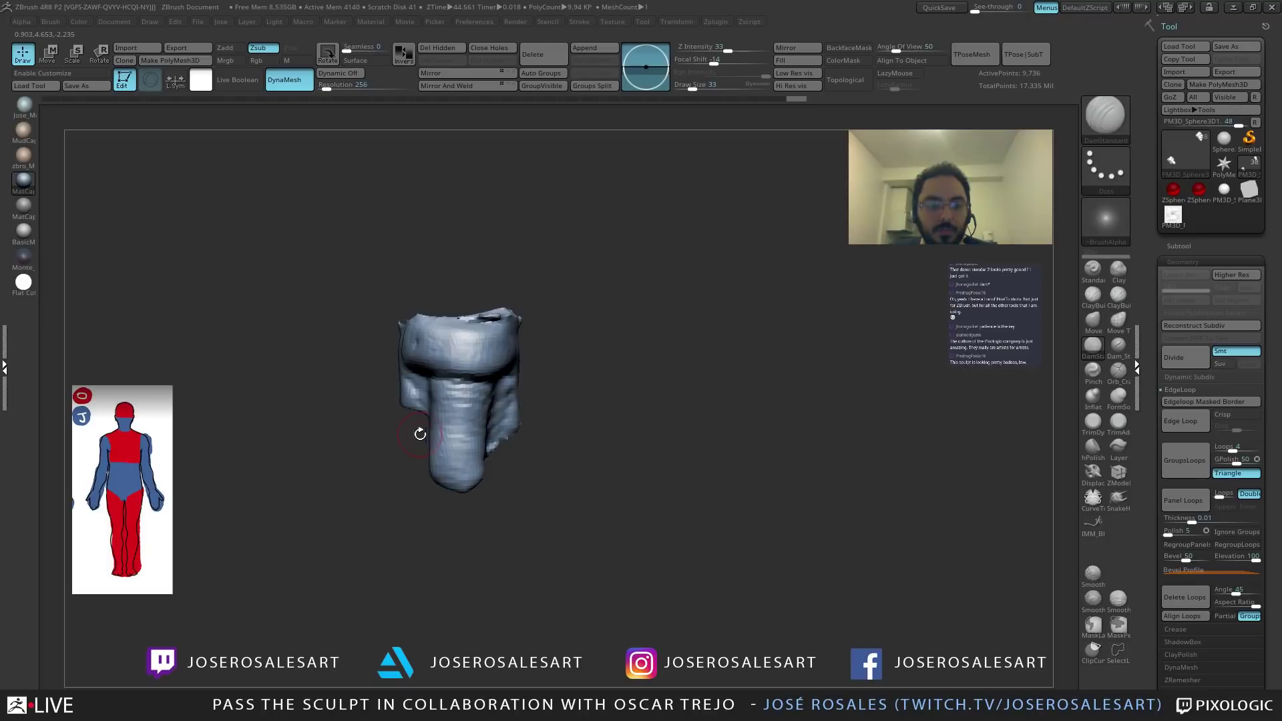
pyautogui.moveTo(427, 446); pyautogui.dragTo(458, 437, button='right')
pyautogui.moveTo(458, 434); pyautogui.dragTo(438, 402)
# Add clay forms along the joint's lower tab with ClayBuildup and smooth them against the surrounding bones.
pyautogui.press('b')
pyautogui.press('c')
pyautogui.press('b')
pyautogui.moveTo(454, 419)
pyautogui.mouseDown(button='right')
pyautogui.moveTo(428, 415)
pyautogui.moveTo(491, 407)
pyautogui.mouseUp(button='right')
pyautogui.moveTo(461, 404)
pyautogui.mouseDown()
pyautogui.moveTo(438, 415)
pyautogui.moveTo(497, 422)
pyautogui.mouseUp()
pyautogui.moveTo(461, 425); pyautogui.dragTo(517, 410, button='right')
pyautogui.moveTo(477, 467); pyautogui.dragTo(510, 447)
pyautogui.press('shift')
pyautogui.keyDown('shift'); pyautogui.moveTo(520, 384); pyautogui.dragTo(464, 377); pyautogui.keyUp('shift')
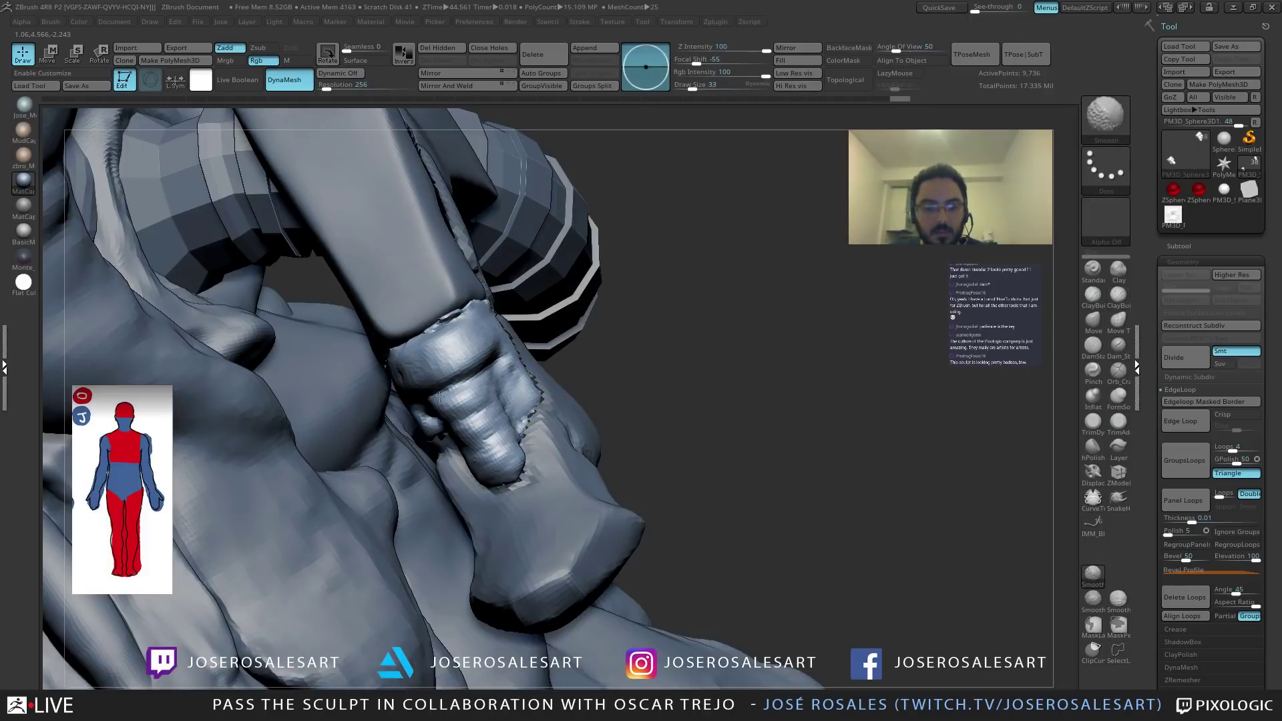
pyautogui.moveTo(446, 332)
pyautogui.mouseDown(button='right')
pyautogui.moveTo(444, 307)
pyautogui.moveTo(451, 327)
pyautogui.moveTo(464, 319)
pyautogui.mouseUp(button='right')
pyautogui.moveTo(464, 319)
pyautogui.keyDown('shift'); pyautogui.mouseDown()
pyautogui.moveTo(488, 311)
pyautogui.moveTo(518, 354)
pyautogui.moveTo(523, 339)
pyautogui.mouseUp(); pyautogui.keyUp('shift')
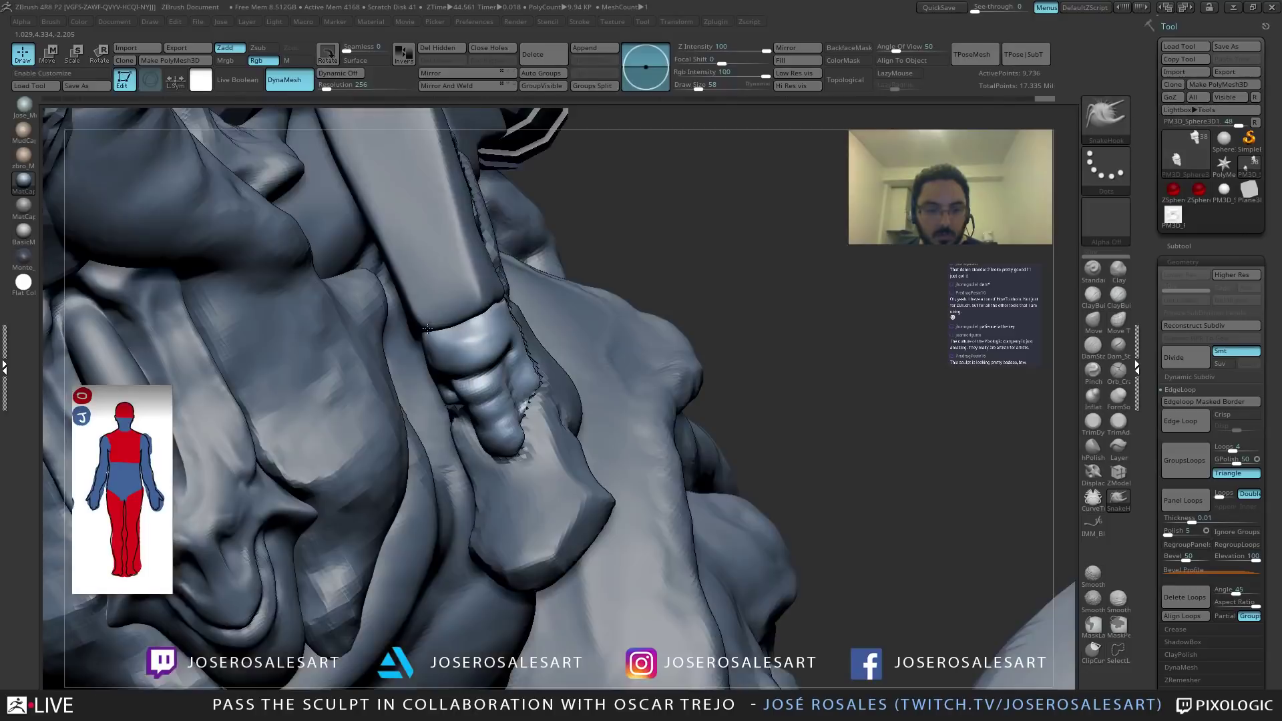
# Pull the joint piece's edges to fit the neighbouring bones with SnakeHook at draw size 58.
pyautogui.moveTo(427, 329); pyautogui.dragTo(434, 327, button='right')
pyautogui.moveTo(499, 296)
pyautogui.mouseDown(button='right')
pyautogui.moveTo(528, 304)
pyautogui.moveTo(551, 353)
pyautogui.mouseUp(button='right')
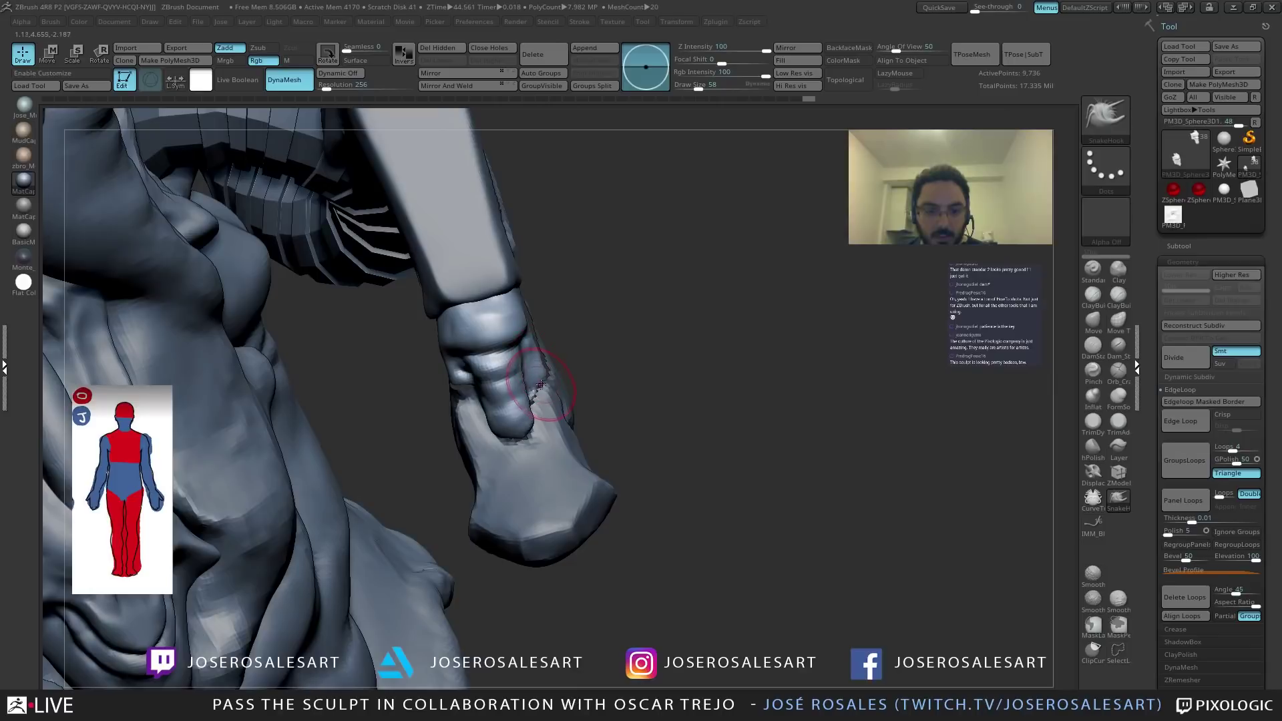
pyautogui.moveTo(468, 395); pyautogui.dragTo(509, 399, button='right')
pyautogui.moveTo(510, 399); pyautogui.dragTo(530, 427)
pyautogui.moveTo(532, 427); pyautogui.dragTo(504, 361, button='right')
pyautogui.moveTo(504, 360); pyautogui.dragTo(522, 343)
# Deepen the creases between the joint's rounded forms with DamStandard at draw size 36.
pyautogui.press('b')
pyautogui.press('d')
pyautogui.press('s')
pyautogui.press('[')
pyautogui.moveTo(511, 359)
pyautogui.mouseDown(button='right')
pyautogui.moveTo(518, 347)
pyautogui.moveTo(466, 347)
pyautogui.moveTo(517, 344)
pyautogui.mouseUp(button='right')
pyautogui.moveTo(518, 344); pyautogui.dragTo(542, 322)
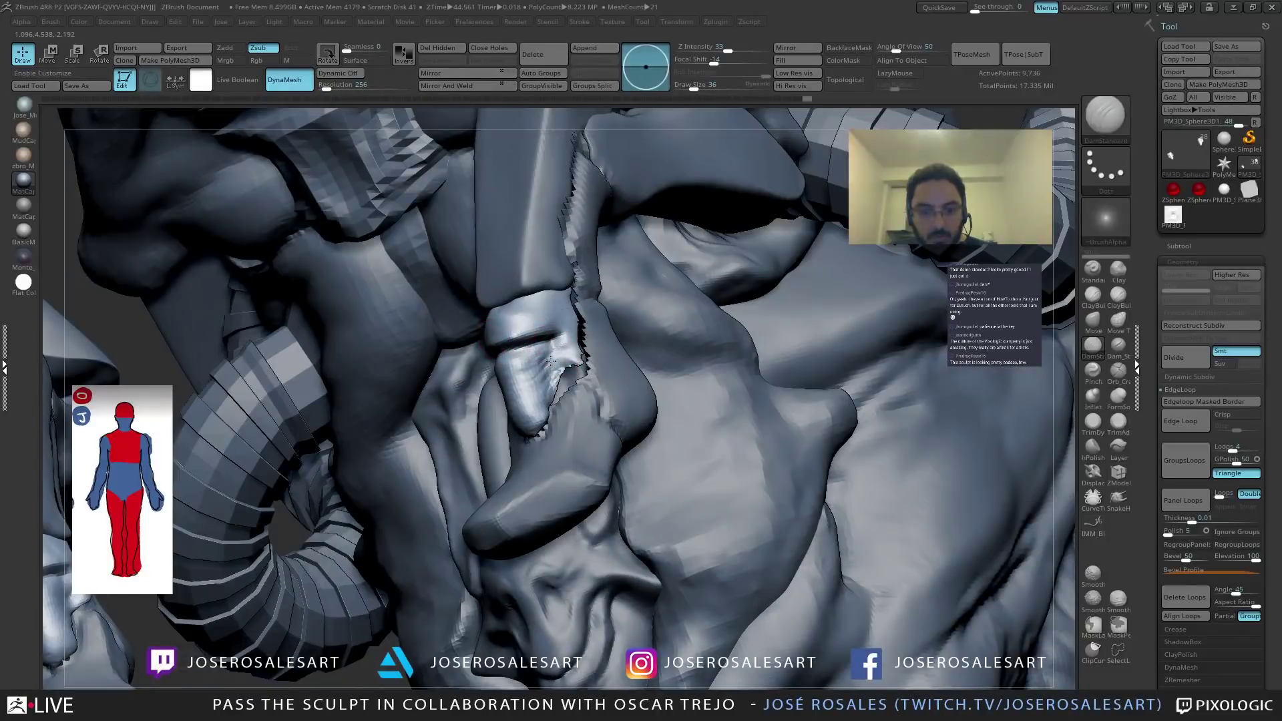
# Save the sculpt to disk and check the arm bones on the whole creature.
pyautogui.moveTo(466, 380)
pyautogui.mouseDown(button='right')
pyautogui.moveTo(529, 366)
pyautogui.moveTo(462, 403)
pyautogui.mouseUp(button='right')
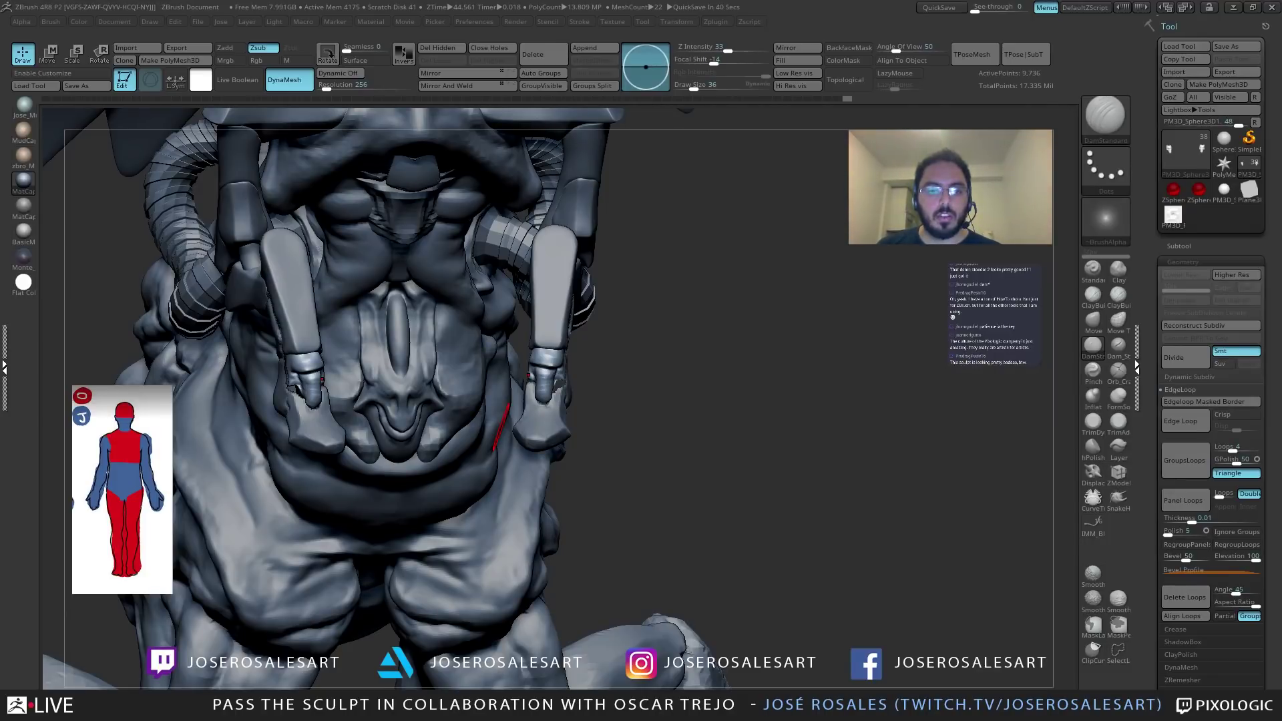
pyautogui.moveTo(609, 449); pyautogui.dragTo(1229, 45)
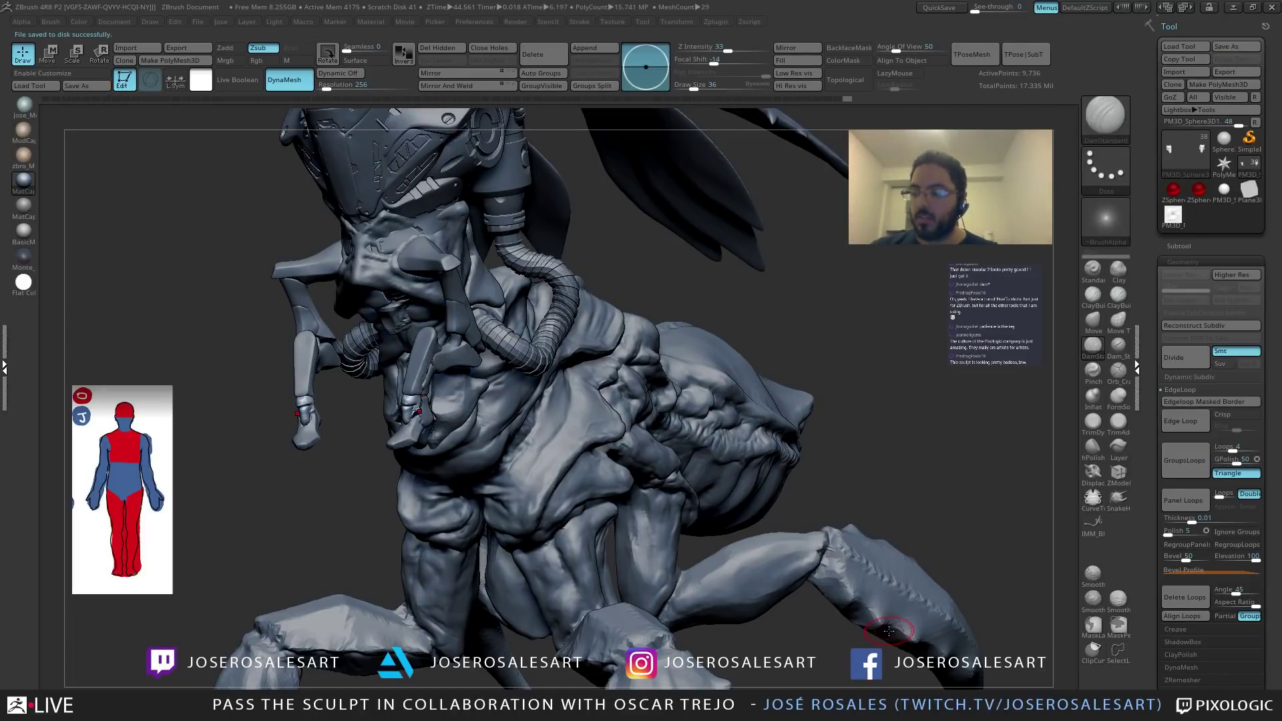
pyautogui.moveTo(309, 440)
pyautogui.mouseDown()
pyautogui.moveTo(319, 433)
pyautogui.moveTo(293, 427)
pyautogui.moveTo(341, 388)
pyautogui.moveTo(397, 427)
pyautogui.moveTo(566, 422)
pyautogui.moveTo(563, 377)
pyautogui.moveTo(516, 367)
pyautogui.moveTo(545, 384)
pyautogui.moveTo(603, 371)
pyautogui.moveTo(554, 364)
pyautogui.moveTo(547, 320)
pyautogui.moveTo(605, 384)
pyautogui.moveTo(587, 351)
pyautogui.moveTo(558, 342)
pyautogui.moveTo(632, 392)
pyautogui.moveTo(612, 374)
pyautogui.moveTo(629, 515)
pyautogui.mouseUp()
# Isolate the thin curved shell piece of the arm and delete its hidden polygons.
pyautogui.keyDown('alt'); pyautogui.click(626, 361); pyautogui.keyUp('alt')
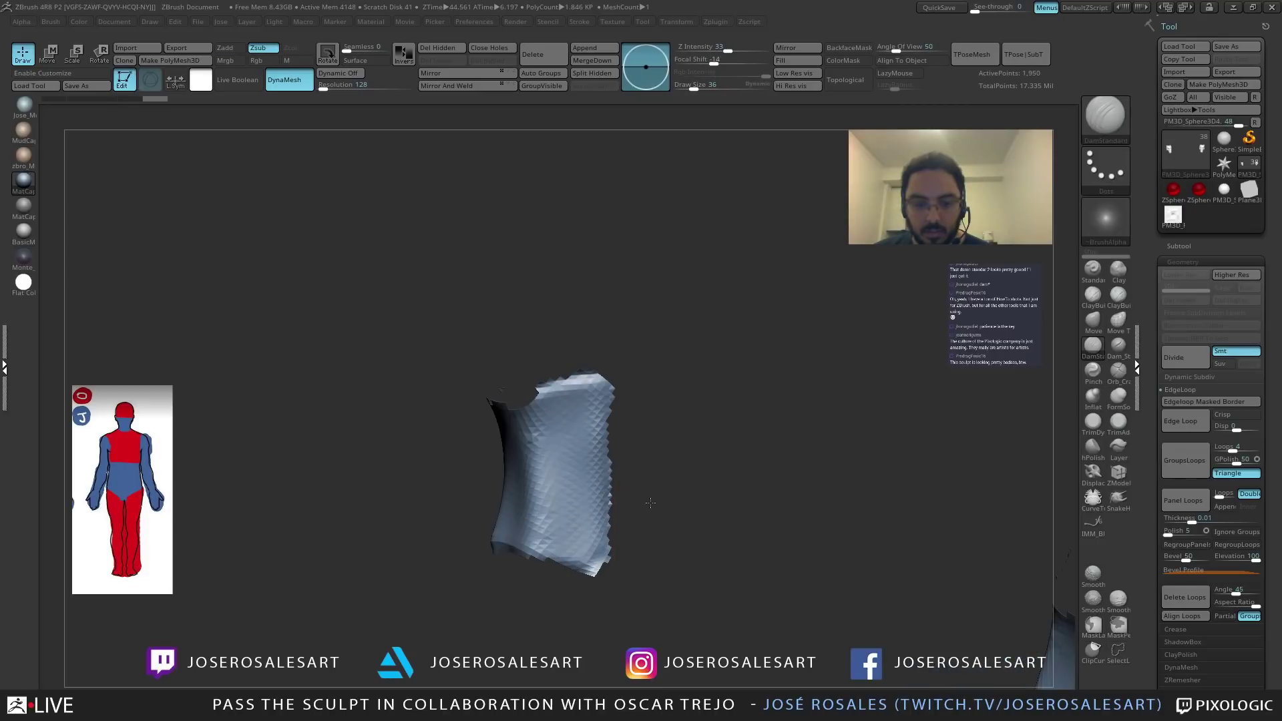
pyautogui.moveTo(650, 502)
pyautogui.mouseDown()
pyautogui.moveTo(593, 509)
pyautogui.moveTo(600, 331)
pyautogui.moveTo(592, 410)
pyautogui.moveTo(569, 449)
pyautogui.moveTo(523, 366)
pyautogui.mouseUp()
pyautogui.click(437, 48)
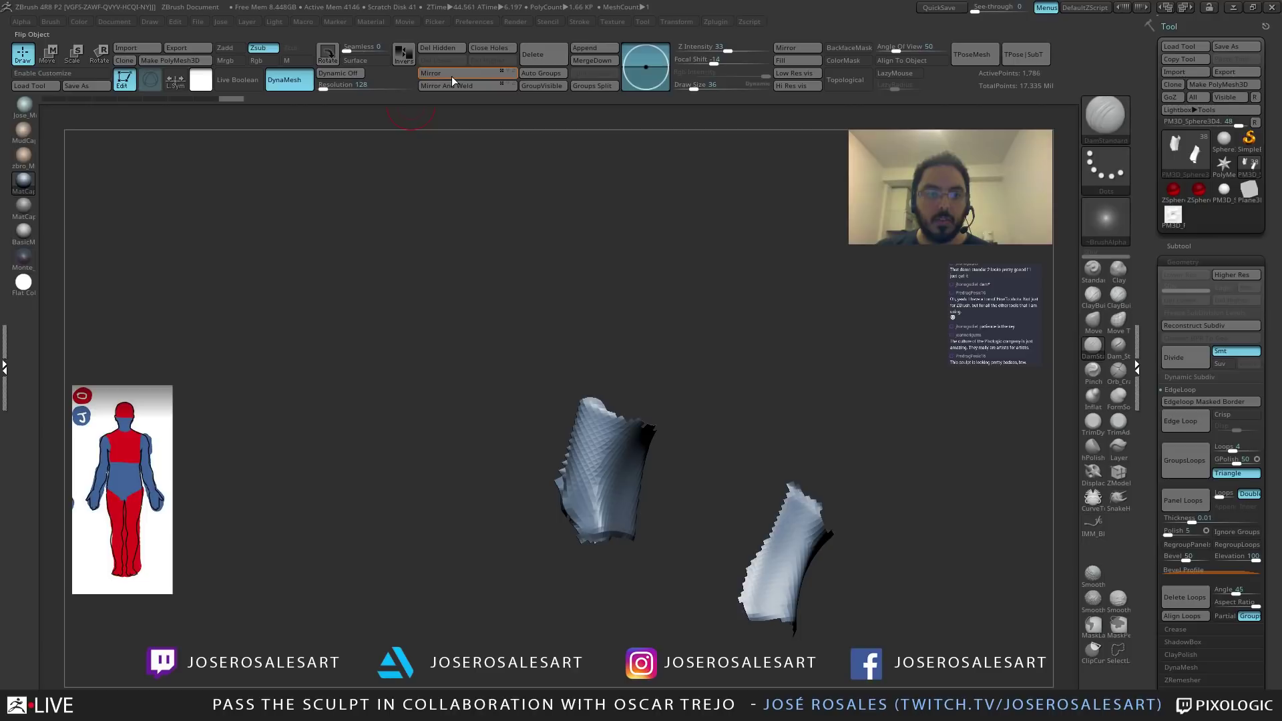
pyautogui.moveTo(460, 221)
pyautogui.mouseDown()
pyautogui.moveTo(464, 277)
pyautogui.moveTo(343, 229)
pyautogui.mouseUp()
pyautogui.press('b')
pyautogui.press('e')
pyautogui.press('l')
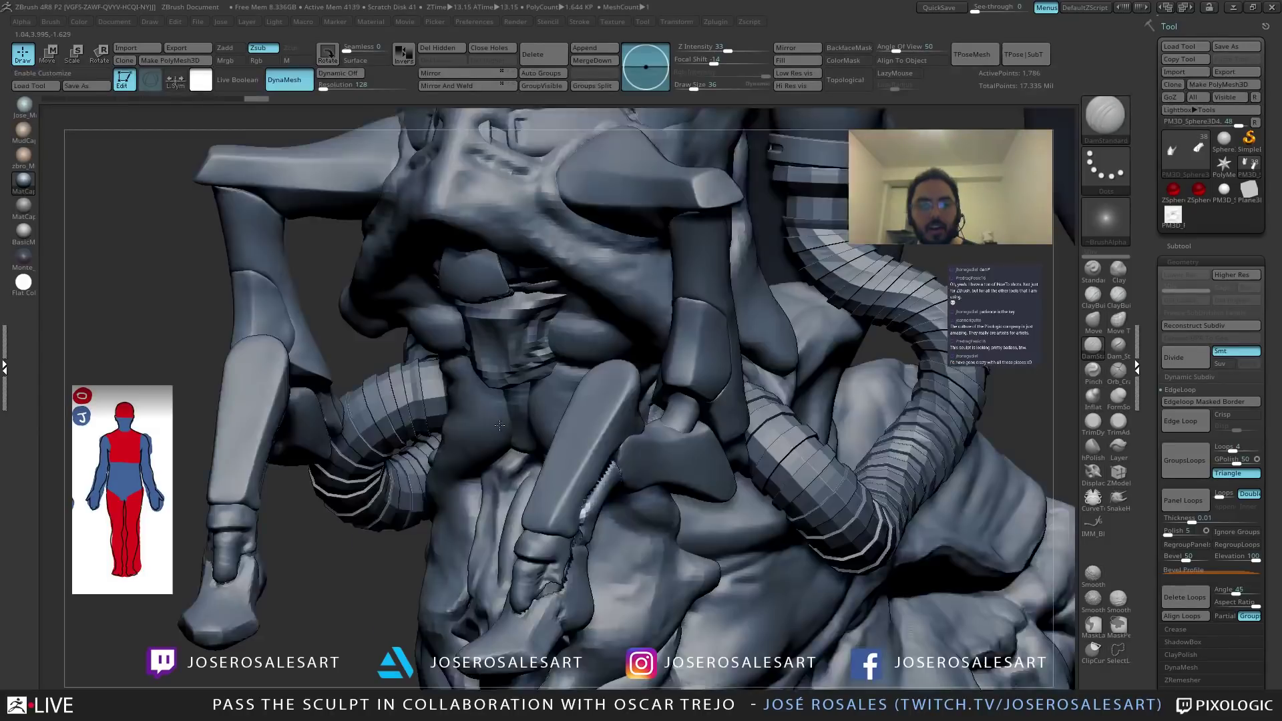
# Examine the whole creature from several sides, checking the arm, wing and head subtools.
pyautogui.moveTo(500, 426)
pyautogui.keyDown('shift'); pyautogui.mouseDown(button='right')
pyautogui.moveTo(542, 436)
pyautogui.moveTo(384, 386)
pyautogui.moveTo(426, 366)
pyautogui.moveTo(564, 401)
pyautogui.moveTo(413, 369)
pyautogui.mouseUp(button='right'); pyautogui.keyUp('shift')
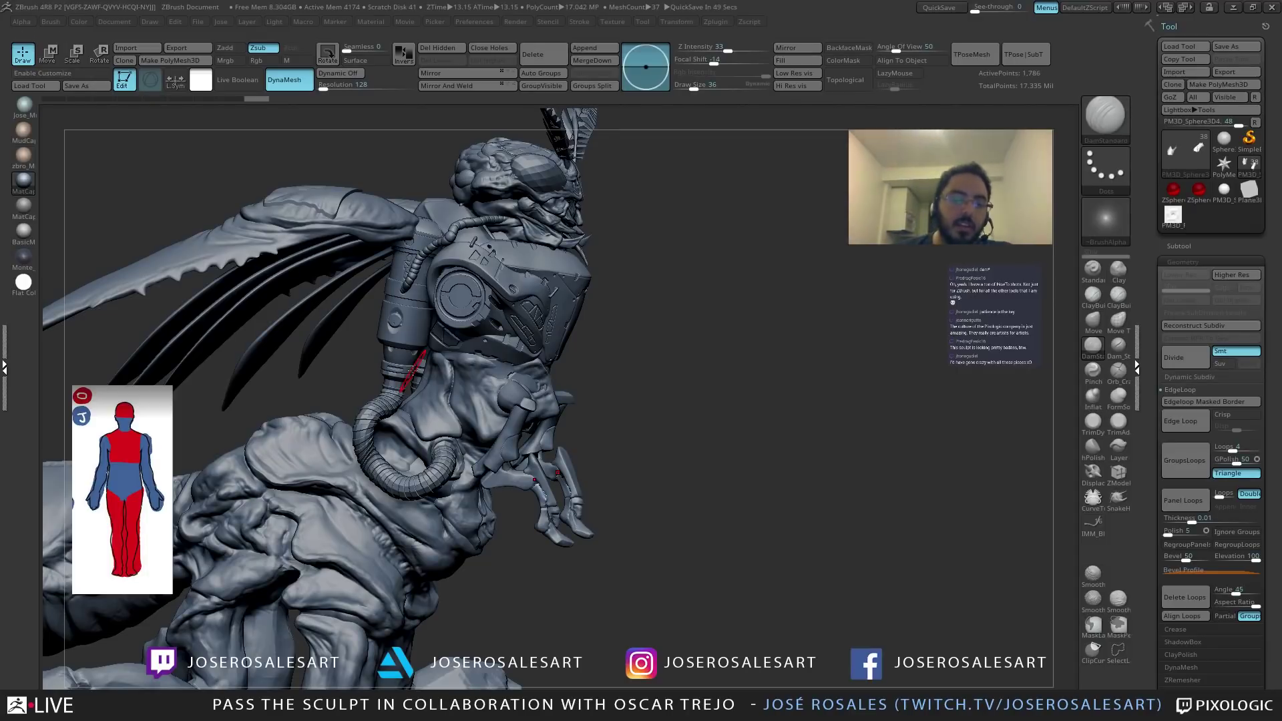
pyautogui.moveTo(668, 421)
pyautogui.mouseDown()
pyautogui.moveTo(532, 460)
pyautogui.moveTo(665, 380)
pyautogui.moveTo(586, 338)
pyautogui.moveTo(567, 202)
pyautogui.mouseUp()
pyautogui.moveTo(559, 343)
pyautogui.mouseDown()
pyautogui.moveTo(574, 436)
pyautogui.moveTo(587, 388)
pyautogui.mouseUp()
pyautogui.keyDown('alt'); pyautogui.click(591, 381); pyautogui.keyUp('alt')
pyautogui.keyDown('alt'); pyautogui.click(571, 331); pyautogui.keyUp('alt')
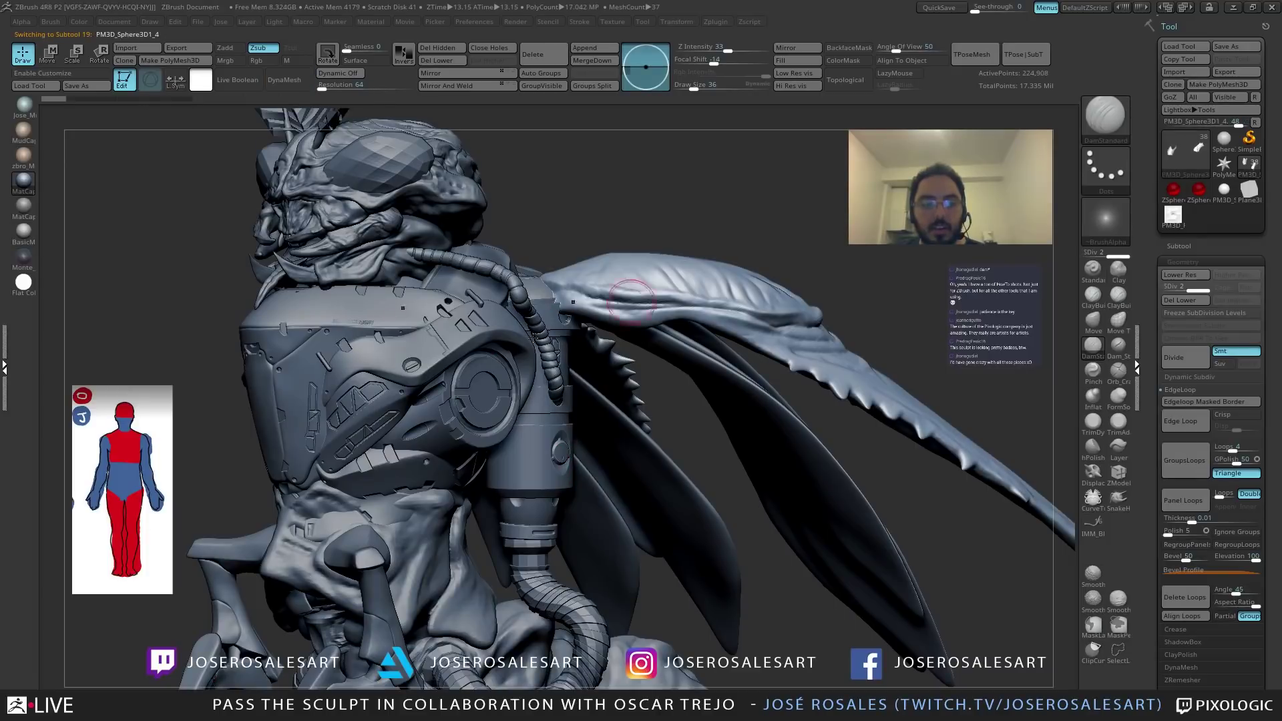
pyautogui.keyDown('alt'); pyautogui.click(302, 272); pyautogui.keyUp('alt')
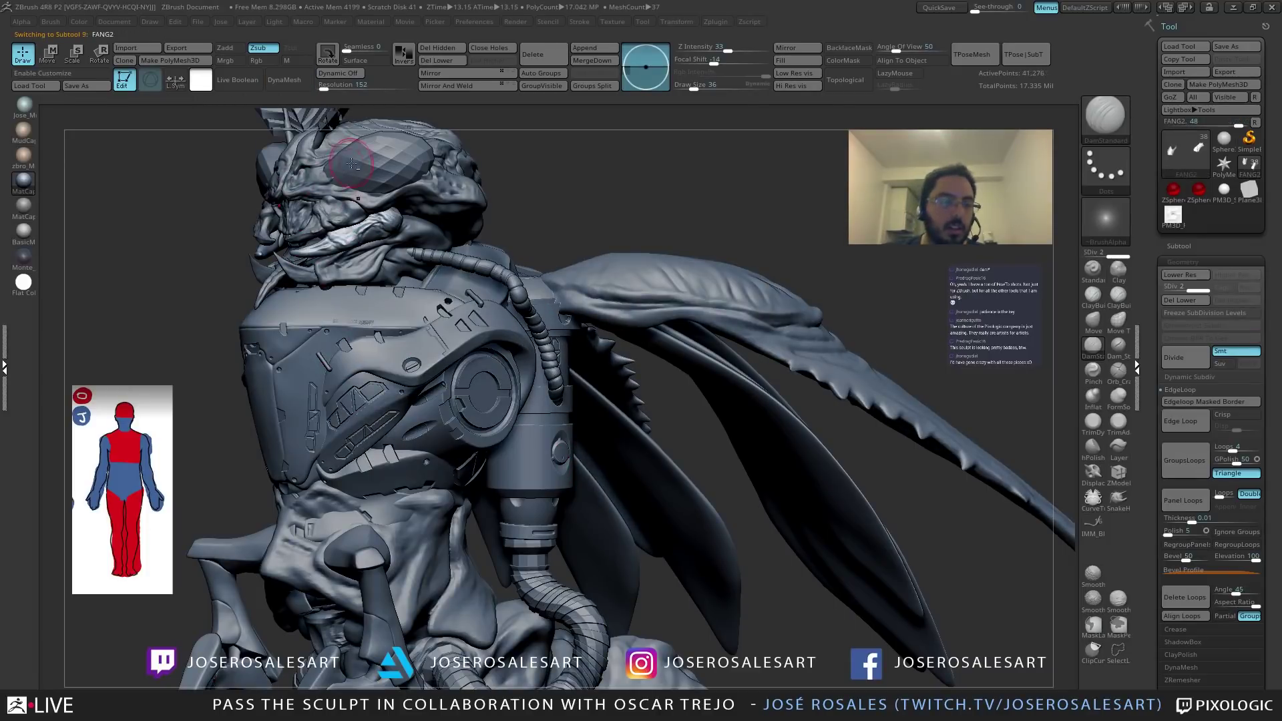
pyautogui.keyDown('alt'); pyautogui.click(368, 249); pyautogui.keyUp('alt')
pyautogui.moveTo(371, 253); pyautogui.dragTo(426, 399)
# Isolate the arm's jagged curved shell piece and remesh it with DynaMesh at resolution 256.
pyautogui.keyDown('alt'); pyautogui.click(371, 513); pyautogui.keyUp('alt')
pyautogui.moveTo(312, 568)
pyautogui.keyDown('alt'); pyautogui.mouseDown()
pyautogui.moveTo(361, 447)
pyautogui.moveTo(459, 328)
pyautogui.moveTo(413, 377)
pyautogui.moveTo(433, 361)
pyautogui.mouseUp(); pyautogui.keyUp('alt')
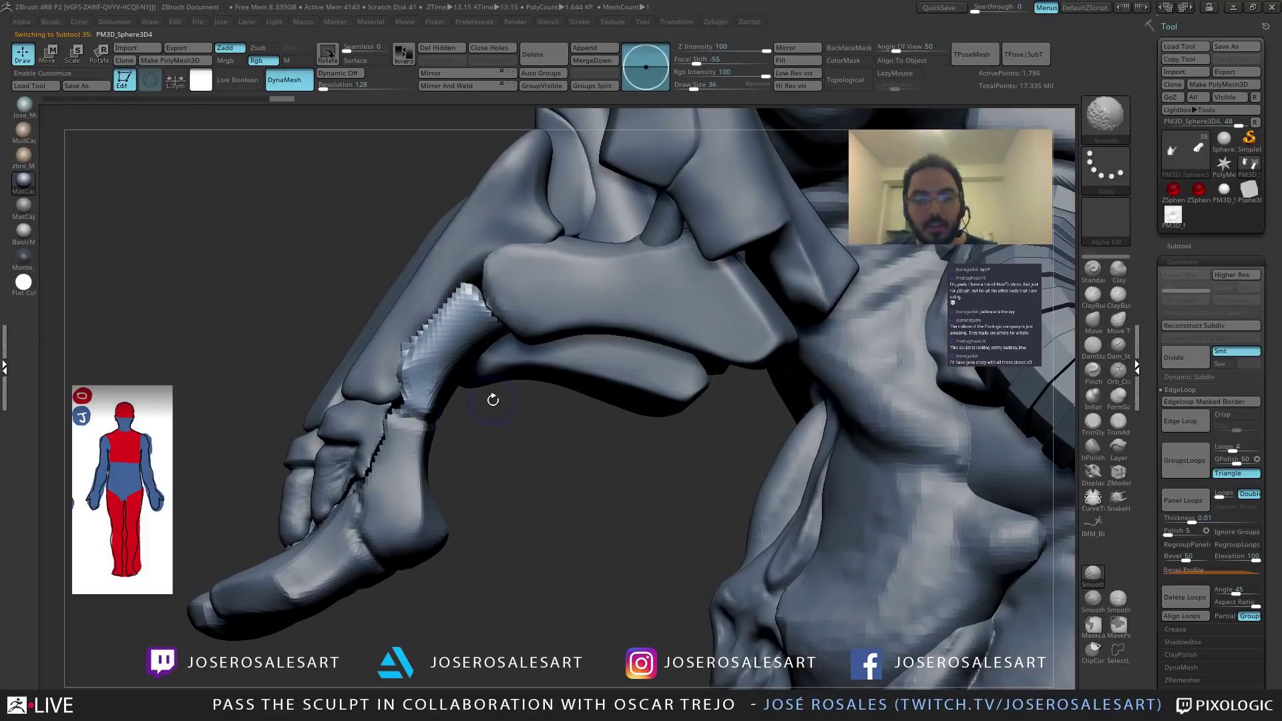
pyautogui.moveTo(1253, 171)
pyautogui.moveTo(295, 446)
pyautogui.mouseDown()
pyautogui.moveTo(432, 438)
pyautogui.moveTo(402, 364)
pyautogui.moveTo(446, 373)
pyautogui.mouseUp()
pyautogui.hotkey('shift', 's')
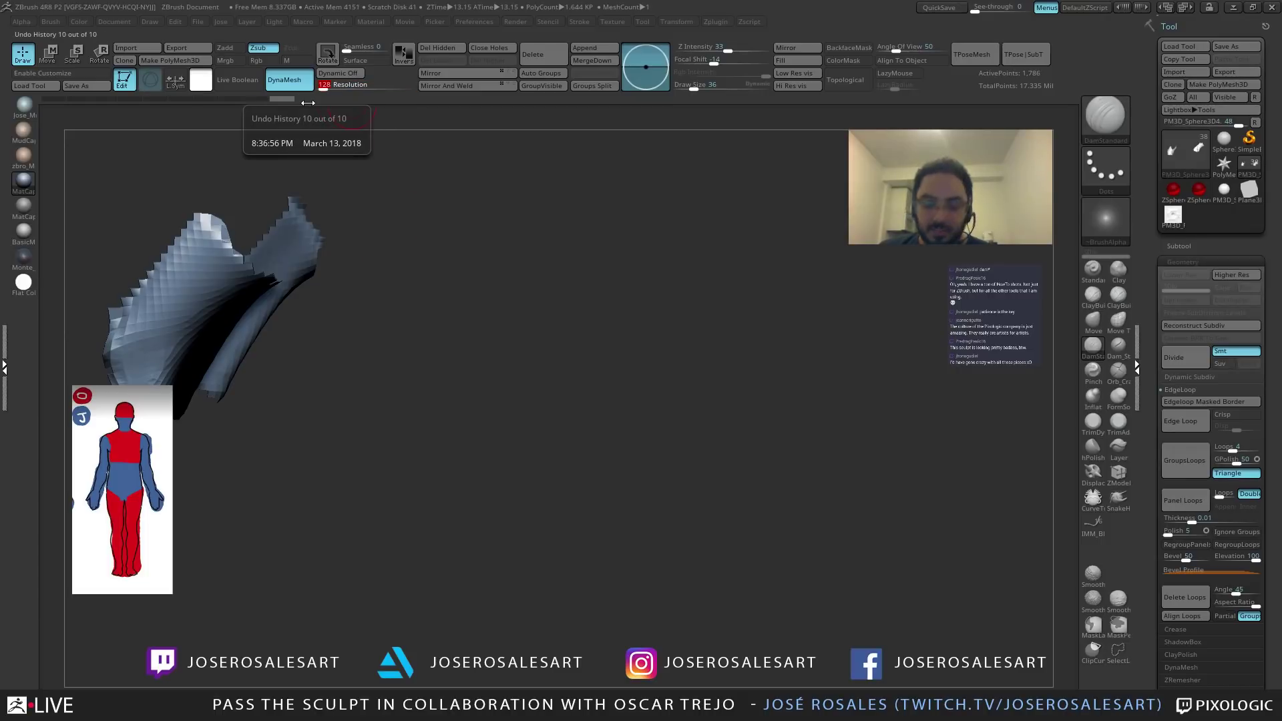
pyautogui.keyDown('alt'); pyautogui.moveTo(329, 372); pyautogui.dragTo(409, 398); pyautogui.keyUp('alt')
pyautogui.keyDown('ctrl'); pyautogui.moveTo(525, 251); pyautogui.dragTo(612, 374); pyautogui.keyUp('ctrl')
# Undo and redo the shell piece's remesh to compare both versions.
pyautogui.moveTo(515, 351); pyautogui.dragTo(394, 373)
pyautogui.keyDown('alt'); pyautogui.moveTo(475, 364); pyautogui.dragTo(412, 354); pyautogui.keyUp('alt')
pyautogui.hotkey('ctrl', 'z')
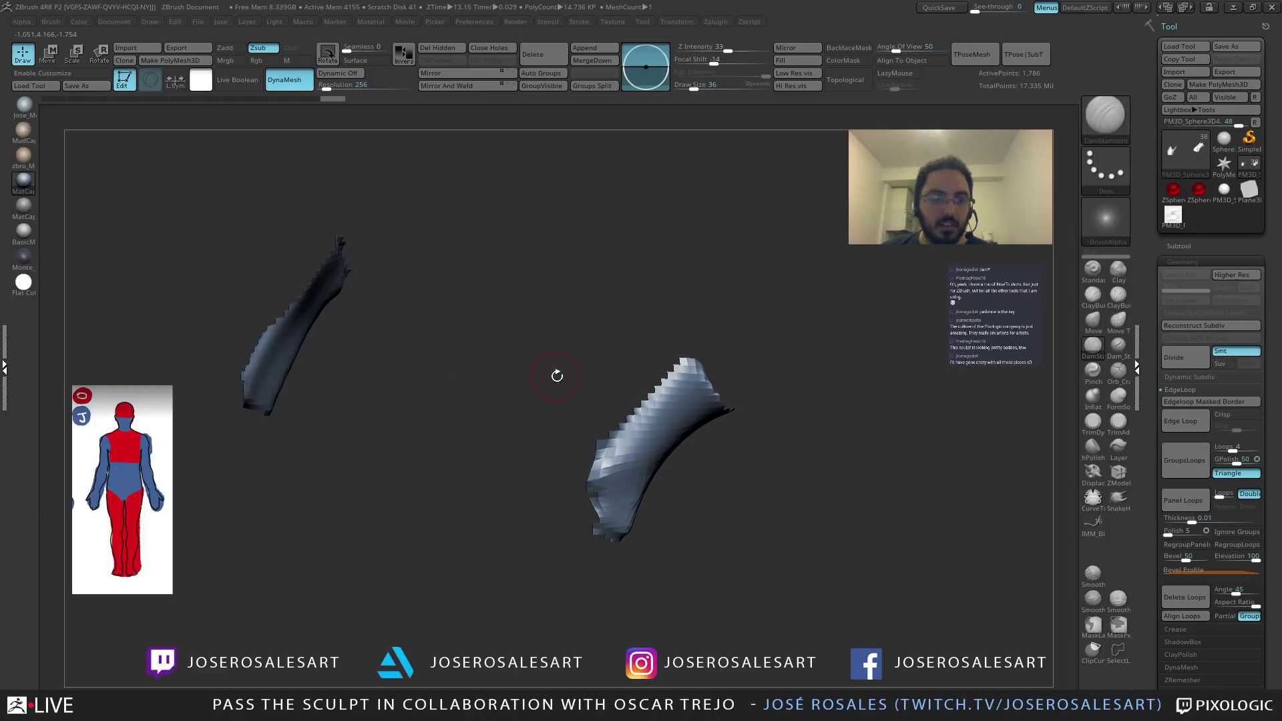
pyautogui.keyDown('alt'); pyautogui.moveTo(541, 371); pyautogui.dragTo(459, 338); pyautogui.keyUp('alt')
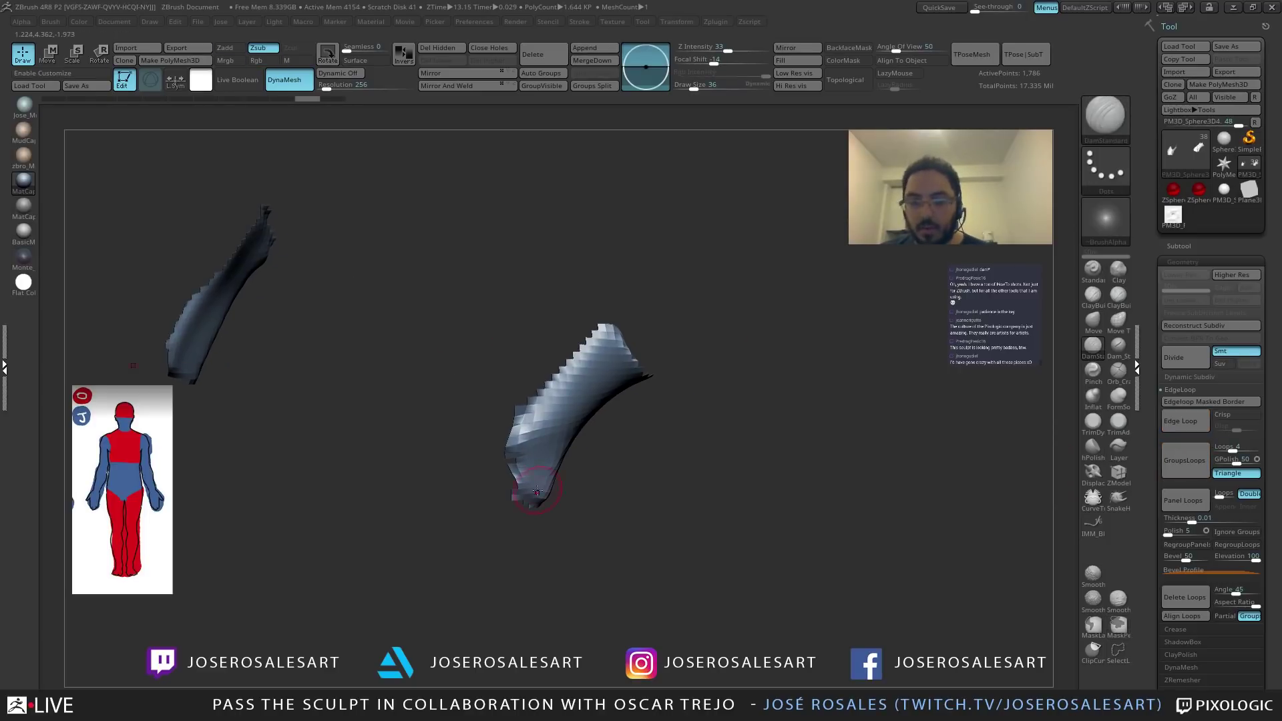
pyautogui.hotkey('ctrl', 'shift', 'z')
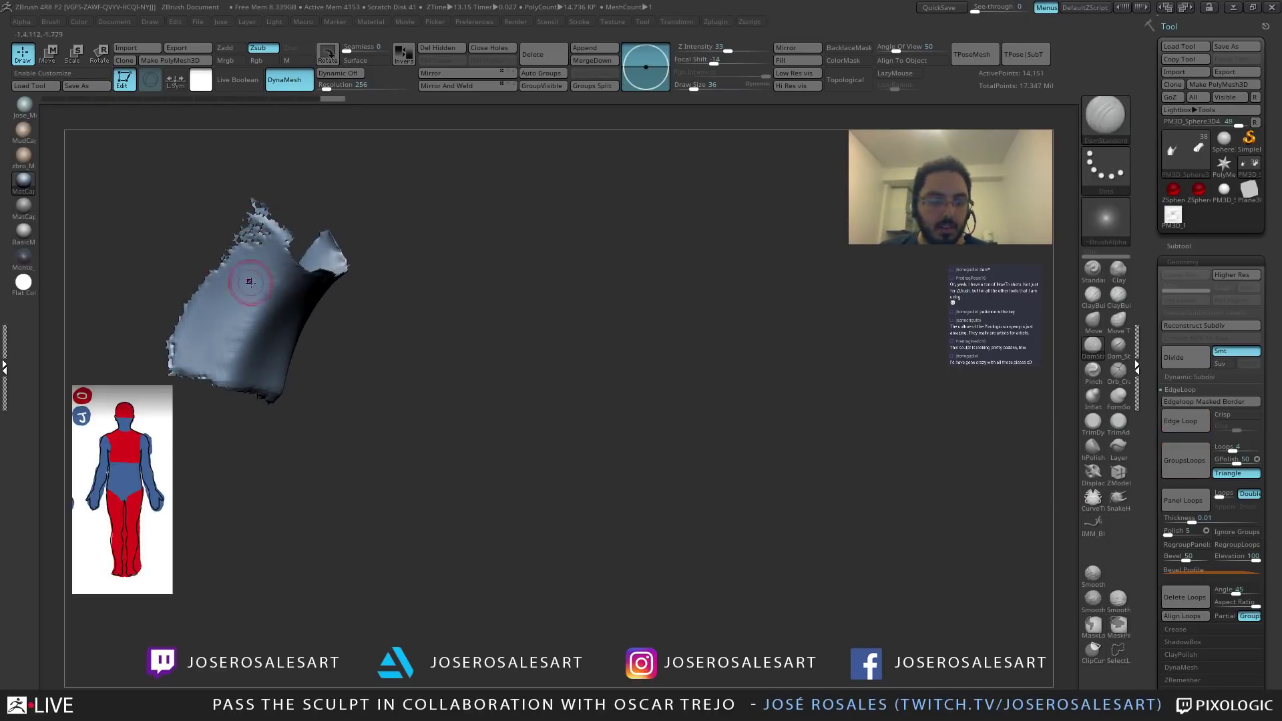
# Undo the arm shell piece's remesh and apply GroupsLoops to it with Loops set to 2.
pyautogui.hotkey('ctrl', 'z')
pyautogui.moveTo(313, 298); pyautogui.dragTo(267, 294, button='right')
pyautogui.click(1231, 450)
pyautogui.click(1184, 461)
pyautogui.moveTo(454, 383); pyautogui.dragTo(459, 342)
pyautogui.press('w')
pyautogui.moveTo(356, 508)
pyautogui.mouseDown()
pyautogui.moveTo(349, 490)
pyautogui.moveTo(383, 504)
pyautogui.moveTo(358, 376)
pyautogui.moveTo(363, 401)
pyautogui.mouseUp()
pyautogui.moveTo(414, 480); pyautogui.dragTo(369, 498)
pyautogui.moveTo(476, 455)
pyautogui.mouseDown()
pyautogui.moveTo(525, 433)
pyautogui.moveTo(621, 428)
pyautogui.moveTo(561, 410)
pyautogui.moveTo(553, 368)
pyautogui.moveTo(580, 366)
pyautogui.moveTo(630, 395)
pyautogui.mouseUp()
pyautogui.press('q')
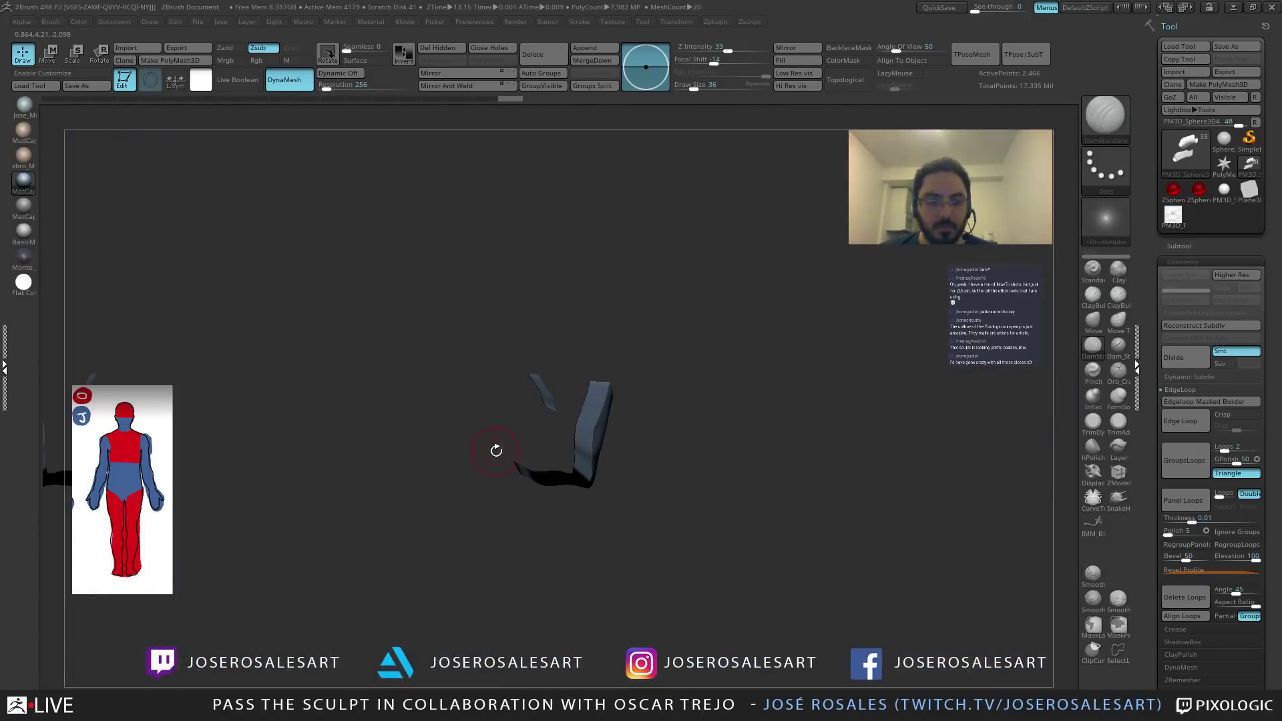
pyautogui.moveTo(496, 450); pyautogui.dragTo(432, 446)
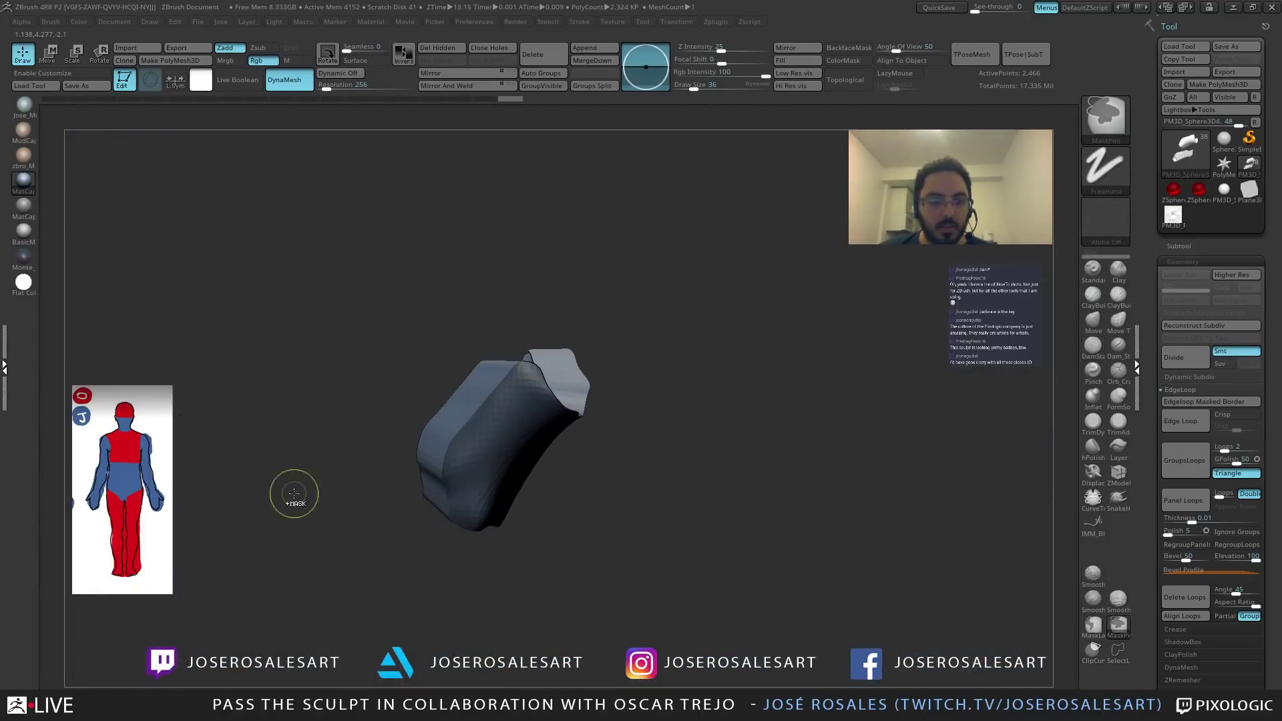
# Clear the mask on the arm shell piece and remesh it with DynaMesh at resolution 256.
pyautogui.keyDown('ctrl'); pyautogui.moveTo(312, 498); pyautogui.dragTo(337, 518); pyautogui.keyUp('ctrl')
pyautogui.moveTo(577, 421)
pyautogui.mouseDown()
pyautogui.moveTo(485, 490)
pyautogui.moveTo(498, 529)
pyautogui.mouseUp()
pyautogui.keyDown('ctrl'); pyautogui.moveTo(347, 303); pyautogui.dragTo(398, 381); pyautogui.keyUp('ctrl')
pyautogui.moveTo(414, 441)
pyautogui.mouseDown()
pyautogui.moveTo(486, 496)
pyautogui.moveTo(558, 432)
pyautogui.moveTo(428, 446)
pyautogui.moveTo(494, 456)
pyautogui.moveTo(516, 481)
pyautogui.moveTo(502, 474)
pyautogui.mouseUp()
pyautogui.hotkey('shift', 's')
pyautogui.hotkey('shift', 's')
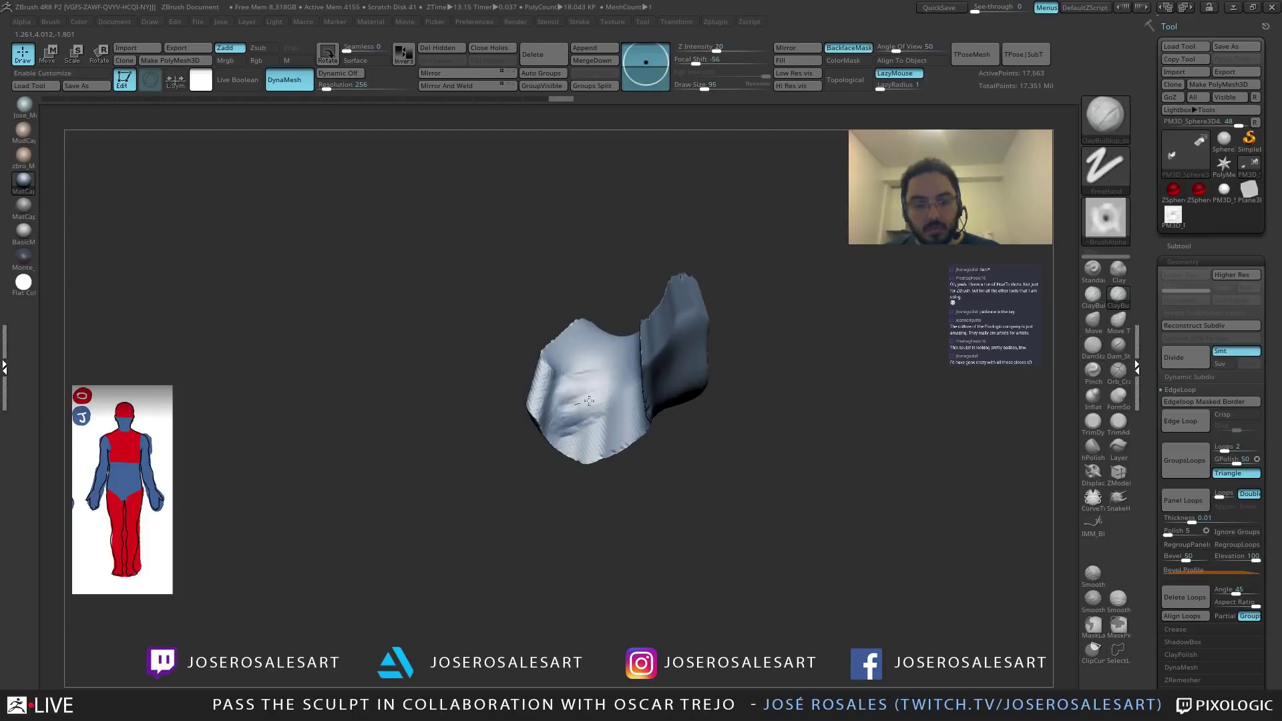
# Build up clay on the concave inner face of the arm shell piece and smooth the strokes.
pyautogui.moveTo(575, 405)
pyautogui.mouseDown()
pyautogui.moveTo(621, 417)
pyautogui.moveTo(586, 434)
pyautogui.mouseUp()
pyautogui.moveTo(567, 487); pyautogui.dragTo(634, 481)
pyautogui.moveTo(628, 417)
pyautogui.mouseDown()
pyautogui.moveTo(615, 392)
pyautogui.moveTo(634, 390)
pyautogui.mouseUp()
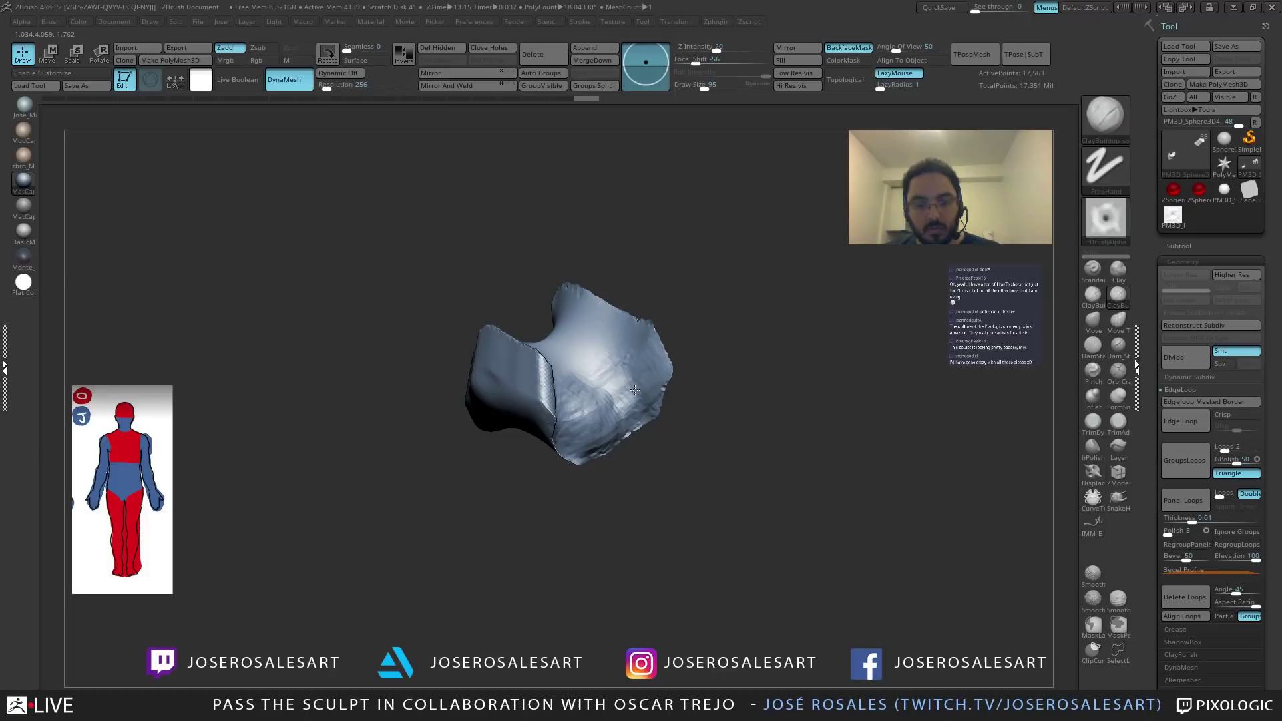
pyautogui.moveTo(674, 449); pyautogui.dragTo(617, 461)
pyautogui.moveTo(617, 401); pyautogui.dragTo(577, 437)
pyautogui.moveTo(567, 487); pyautogui.dragTo(604, 478)
pyautogui.moveTo(638, 394)
pyautogui.keyDown('shift'); pyautogui.mouseDown()
pyautogui.moveTo(617, 417)
pyautogui.moveTo(582, 361)
pyautogui.moveTo(612, 426)
pyautogui.moveTo(529, 449)
pyautogui.moveTo(554, 461)
pyautogui.moveTo(510, 485)
pyautogui.moveTo(527, 478)
pyautogui.mouseUp(); pyautogui.keyUp('shift')
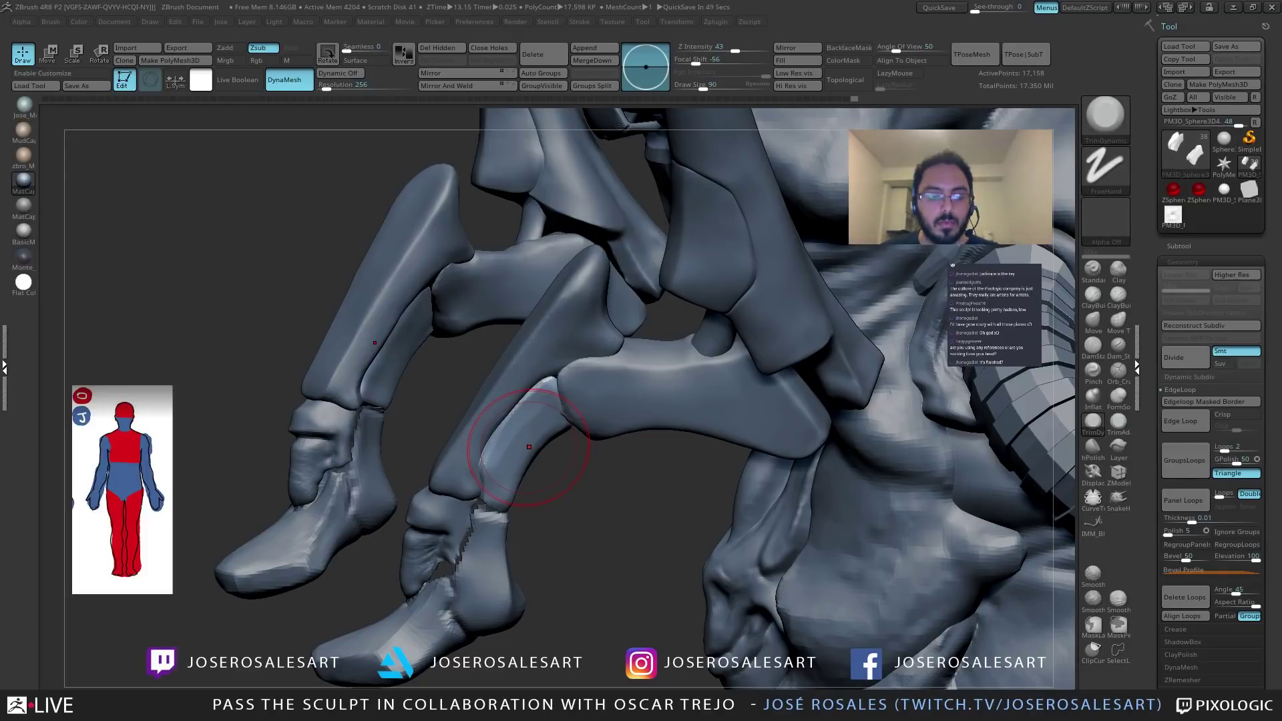
# Add clay to the upper arm bone's end beside the curved shell piece and isolate the bone.
pyautogui.moveTo(559, 463)
pyautogui.mouseDown()
pyautogui.moveTo(504, 477)
pyautogui.moveTo(616, 398)
pyautogui.moveTo(582, 388)
pyautogui.mouseUp()
pyautogui.press('s')
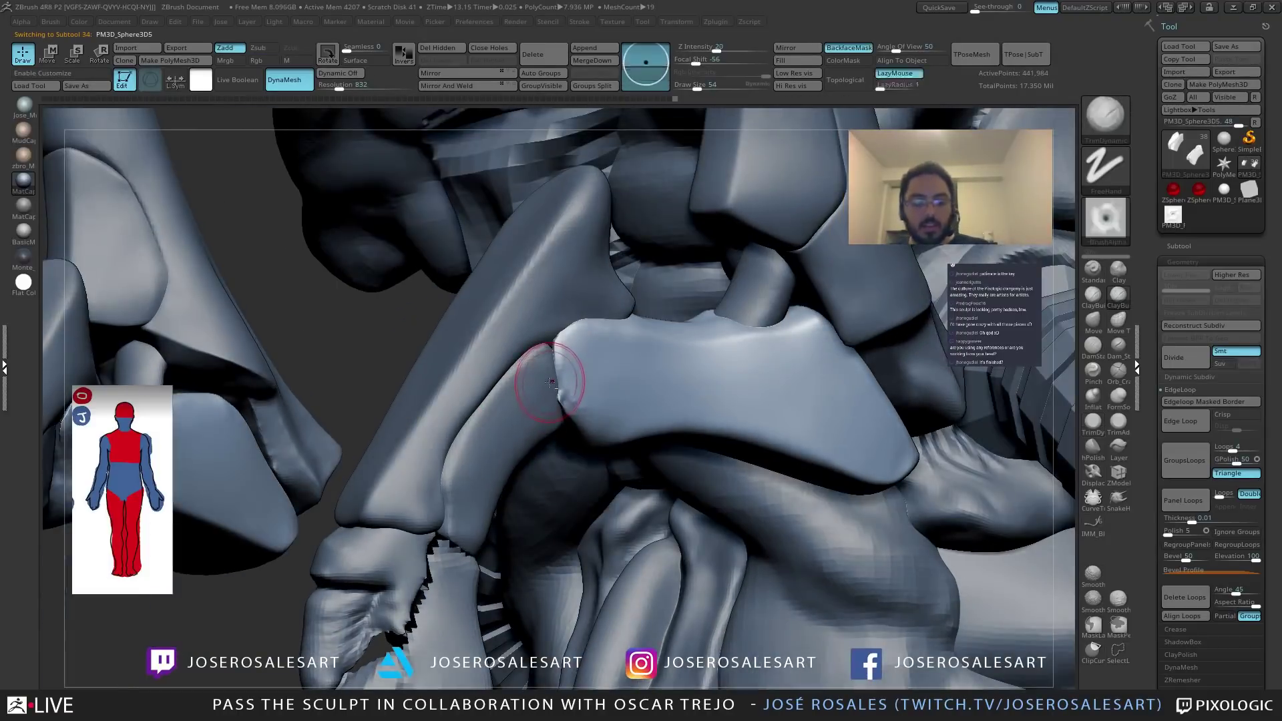
pyautogui.click(582, 389)
pyautogui.hotkey('ctrl', 'shift', 's')
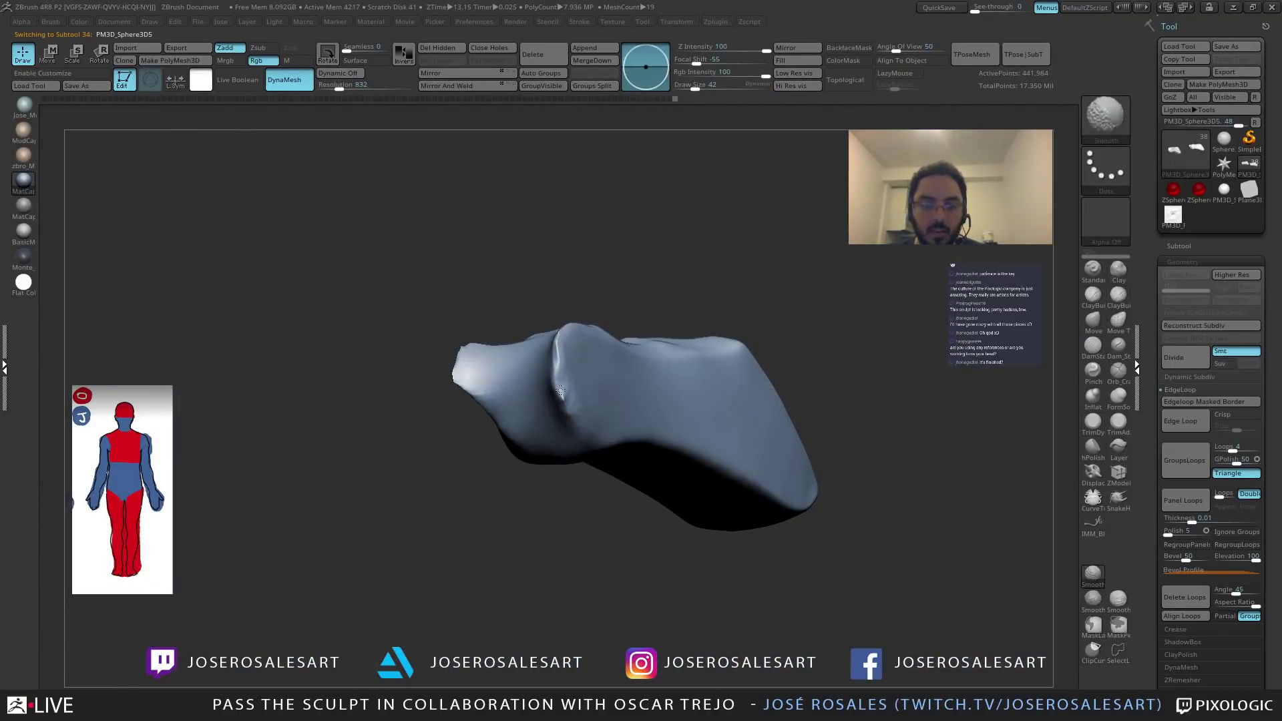
# Flatten the ridge at the upper arm bone's joint end with the Trim Dynamic brush and smooth it.
pyautogui.press('b')
pyautogui.press('t')
pyautogui.press('d')
pyautogui.moveTo(546, 296); pyautogui.dragTo(567, 376)
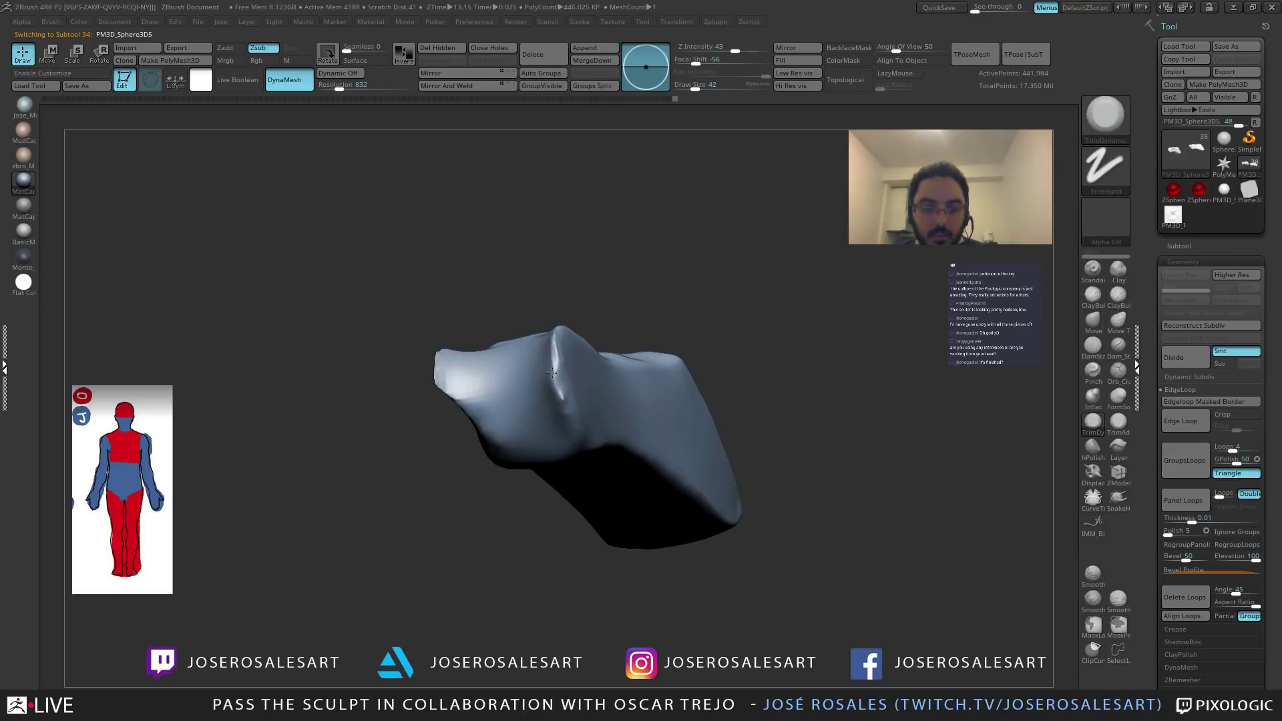
pyautogui.moveTo(557, 384)
pyautogui.mouseDown(button='right')
pyautogui.moveTo(572, 347)
pyautogui.moveTo(587, 381)
pyautogui.moveTo(608, 364)
pyautogui.moveTo(604, 404)
pyautogui.mouseUp(button='right')
pyautogui.press('shift')
pyautogui.keyDown('shift'); pyautogui.moveTo(635, 396); pyautogui.dragTo(642, 387); pyautogui.keyUp('shift')
pyautogui.moveTo(645, 386)
pyautogui.mouseDown(button='right')
pyautogui.moveTo(585, 445)
pyautogui.moveTo(670, 438)
pyautogui.moveTo(613, 374)
pyautogui.mouseUp(button='right')
# Select and isolate the long forearm bone and adjust its inner edge with the Snake Hook brush.
pyautogui.keyDown('alt'); pyautogui.click(612, 388); pyautogui.keyUp('alt')
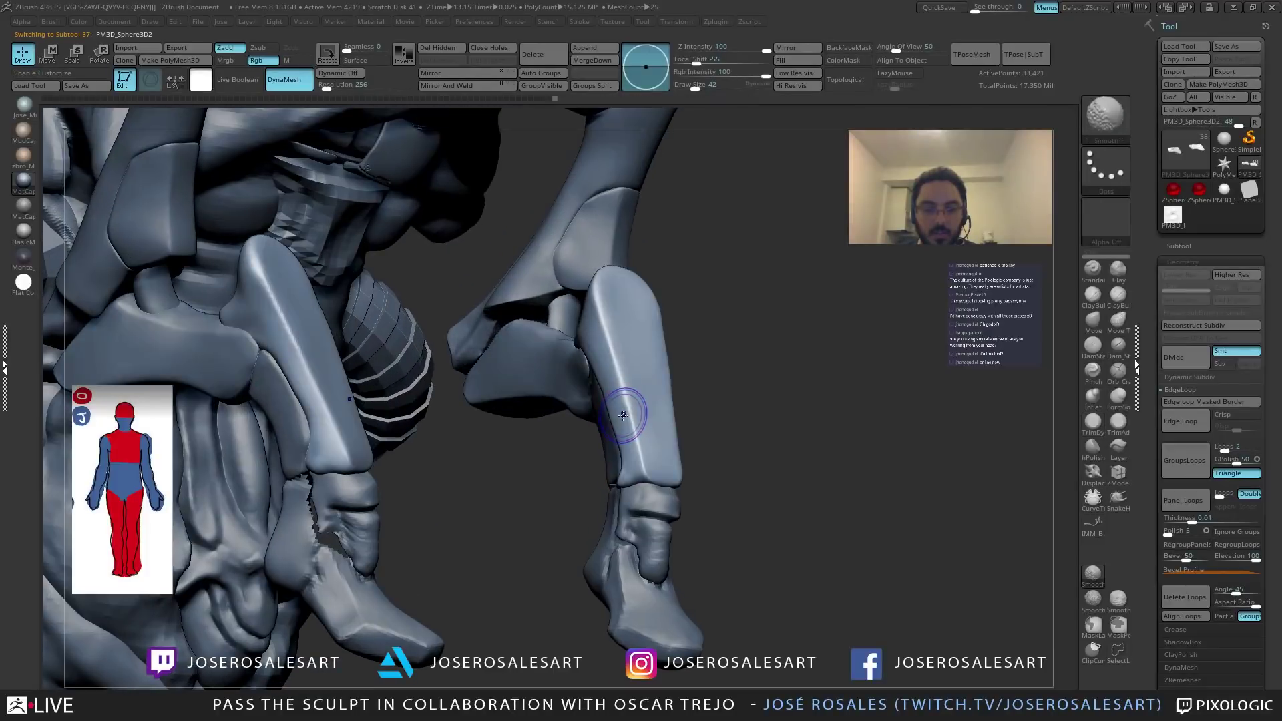
pyautogui.hotkey('shift', 's')
pyautogui.press('b')
pyautogui.press('s')
pyautogui.press('h')
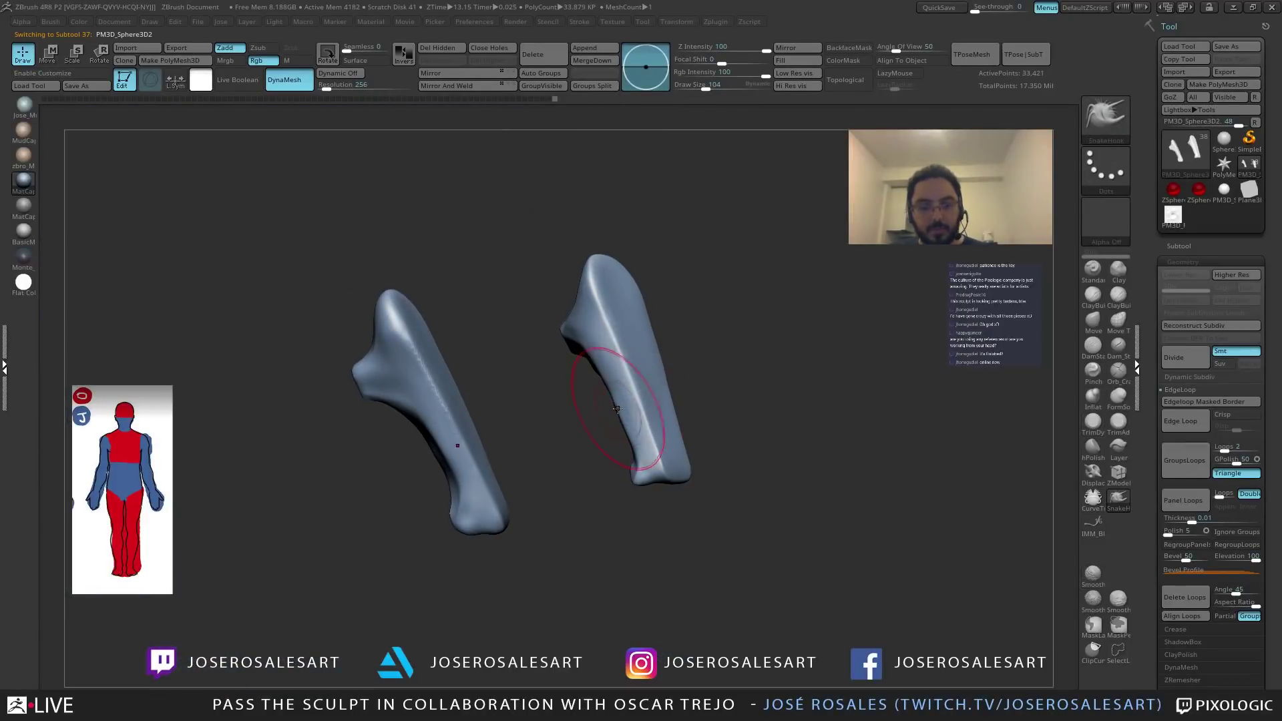
pyautogui.press('f')
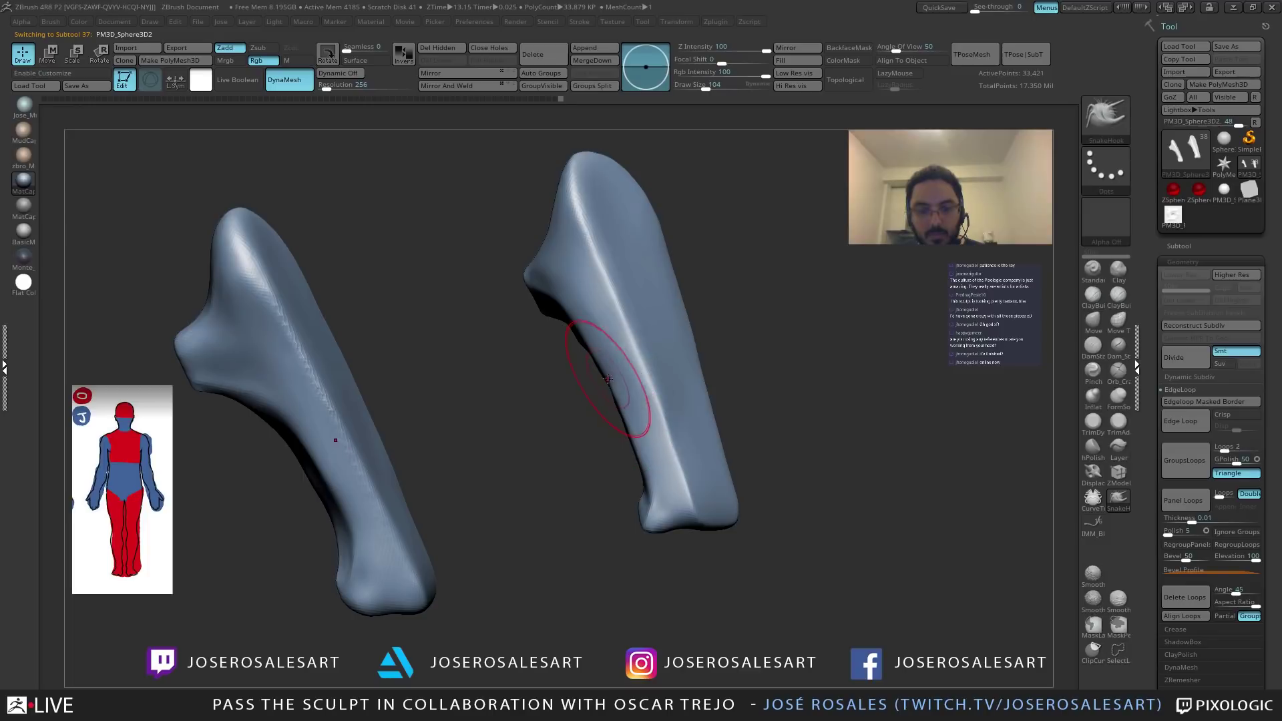
pyautogui.moveTo(590, 348)
pyautogui.mouseDown(button='right')
pyautogui.moveTo(594, 374)
pyautogui.moveTo(667, 399)
pyautogui.mouseUp(button='right')
pyautogui.press('s')
pyautogui.click(669, 388)
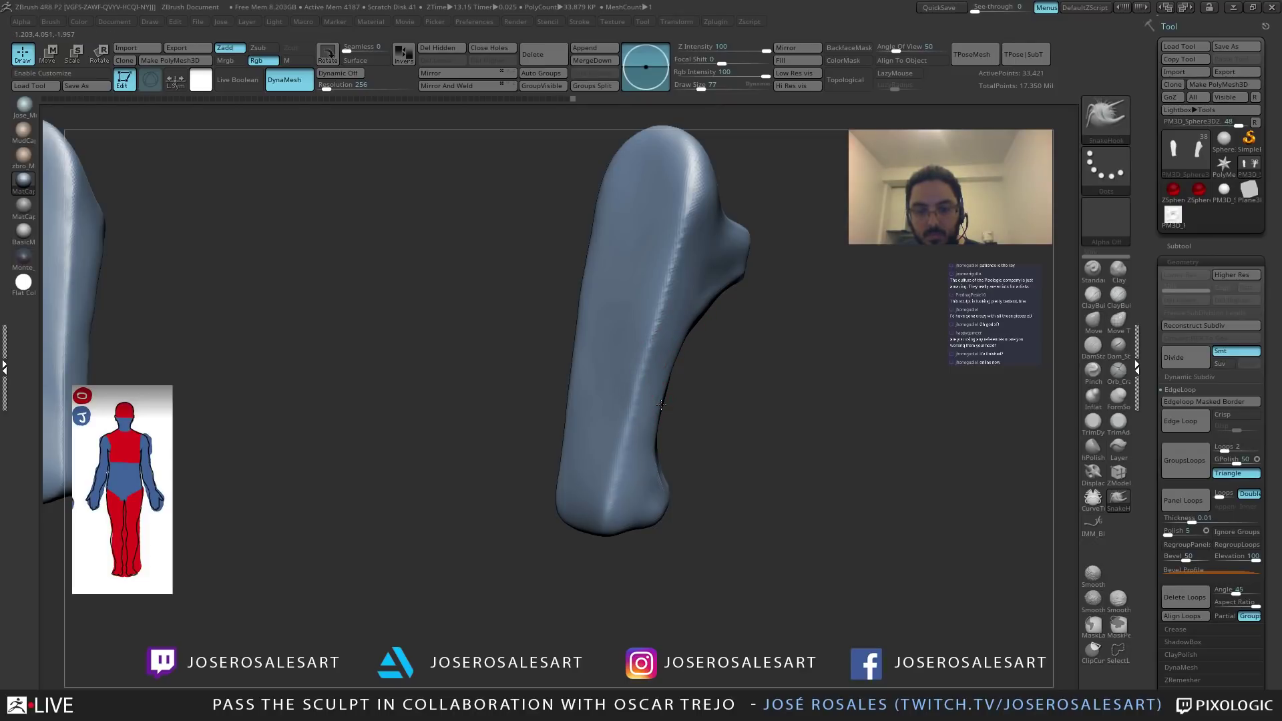
pyautogui.keyDown('ctrl'); pyautogui.moveTo(661, 404); pyautogui.dragTo(595, 372, button='right'); pyautogui.keyUp('ctrl')
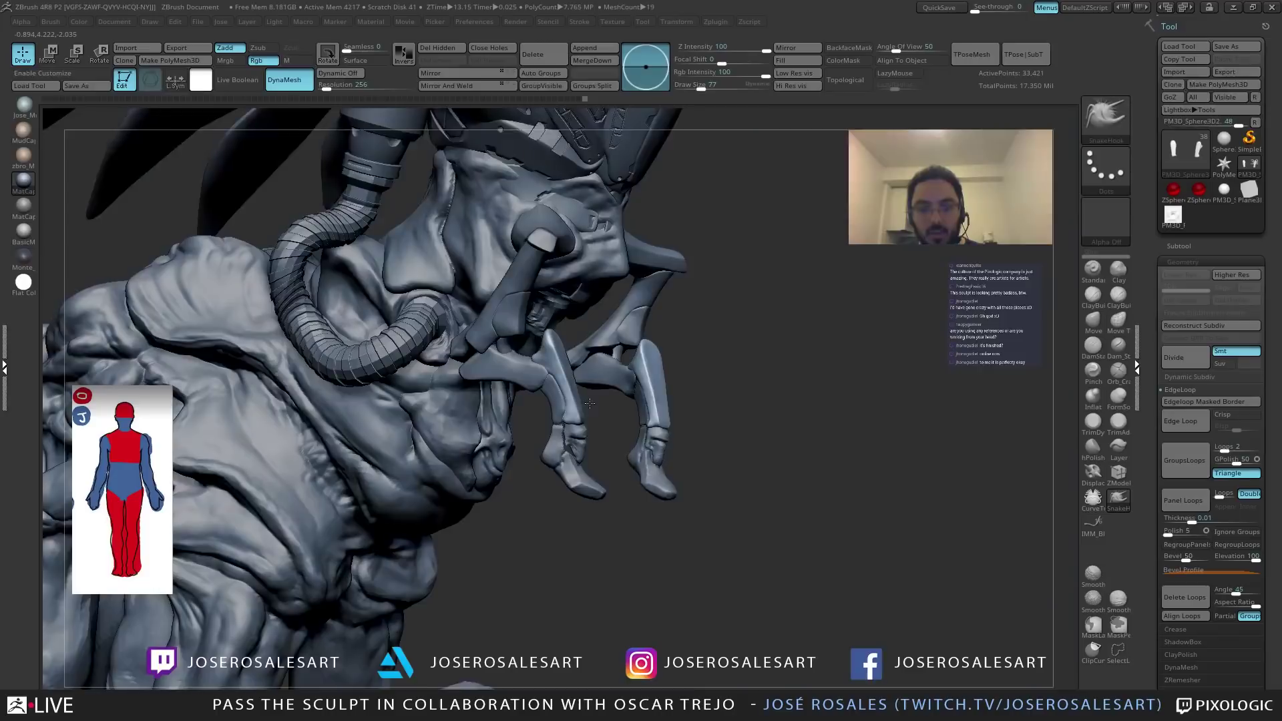
# Select and isolate the heel-shaped wrist joint shell and remesh it with DynaMesh at resolution 256.
pyautogui.moveTo(587, 404); pyautogui.dragTo(645, 485, button='right')
pyautogui.keyDown('alt'); pyautogui.click(572, 443); pyautogui.keyUp('alt')
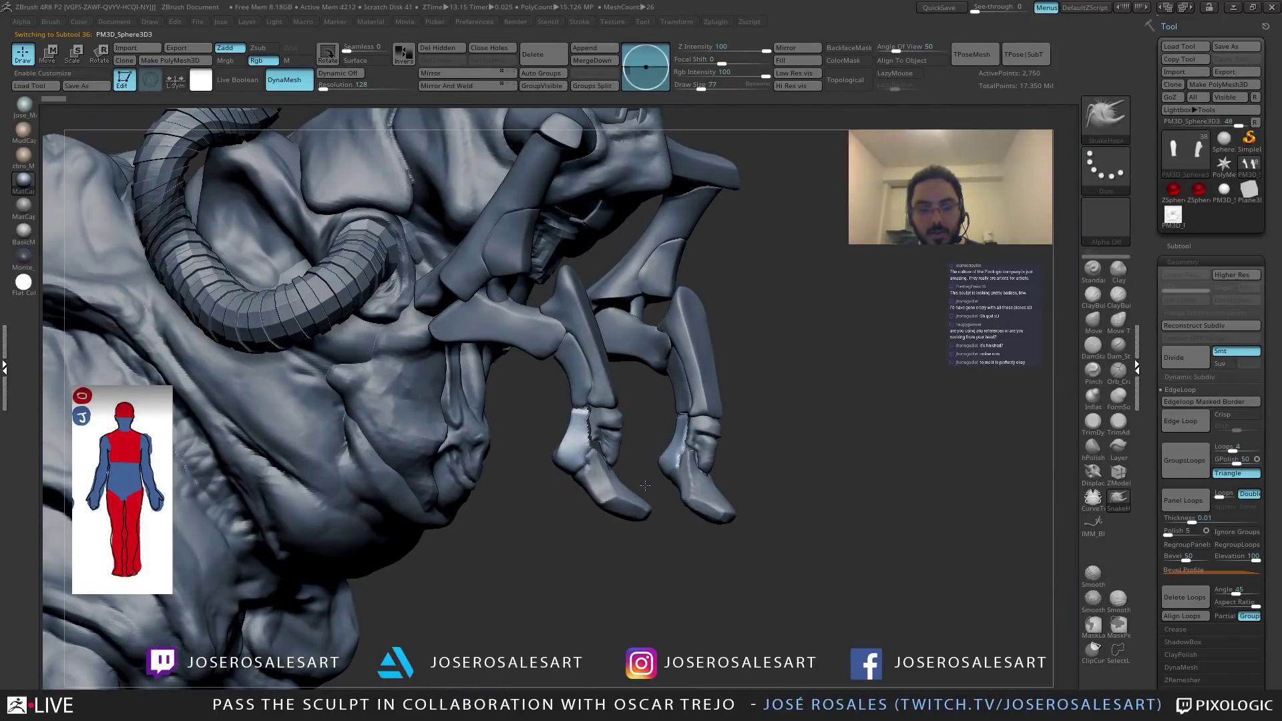
pyautogui.click(314, 102)
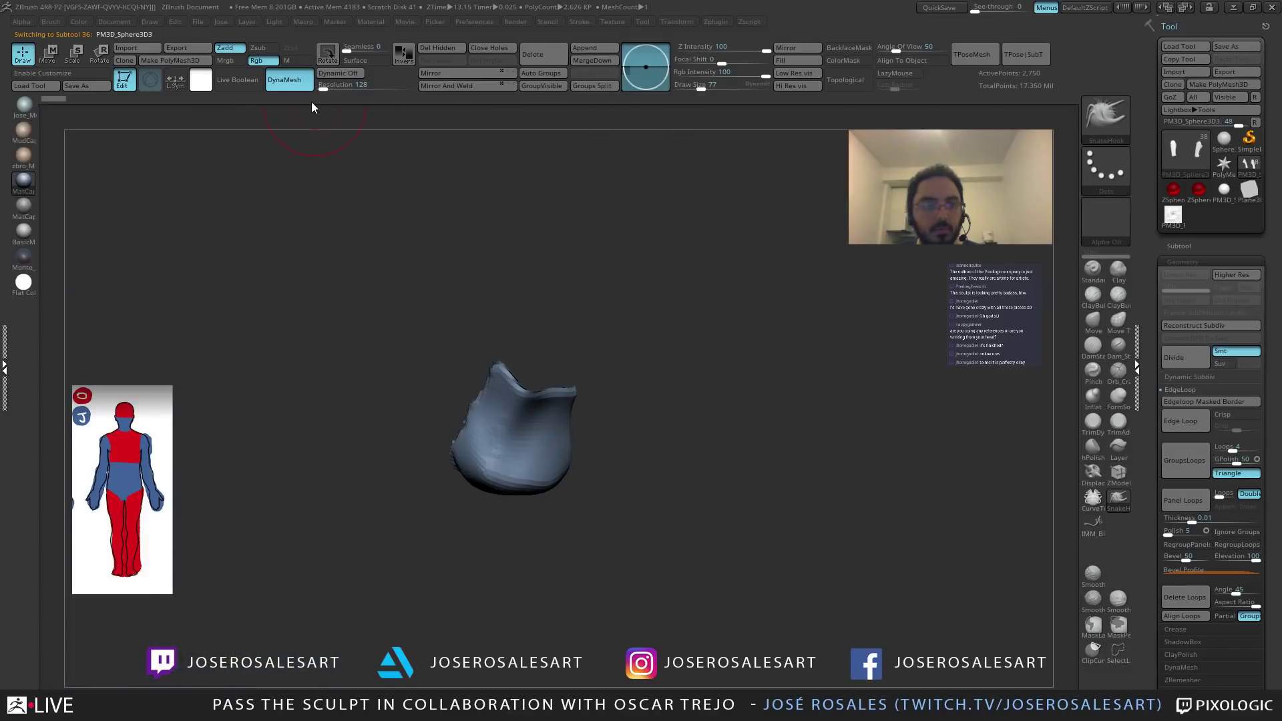
pyautogui.click(347, 84)
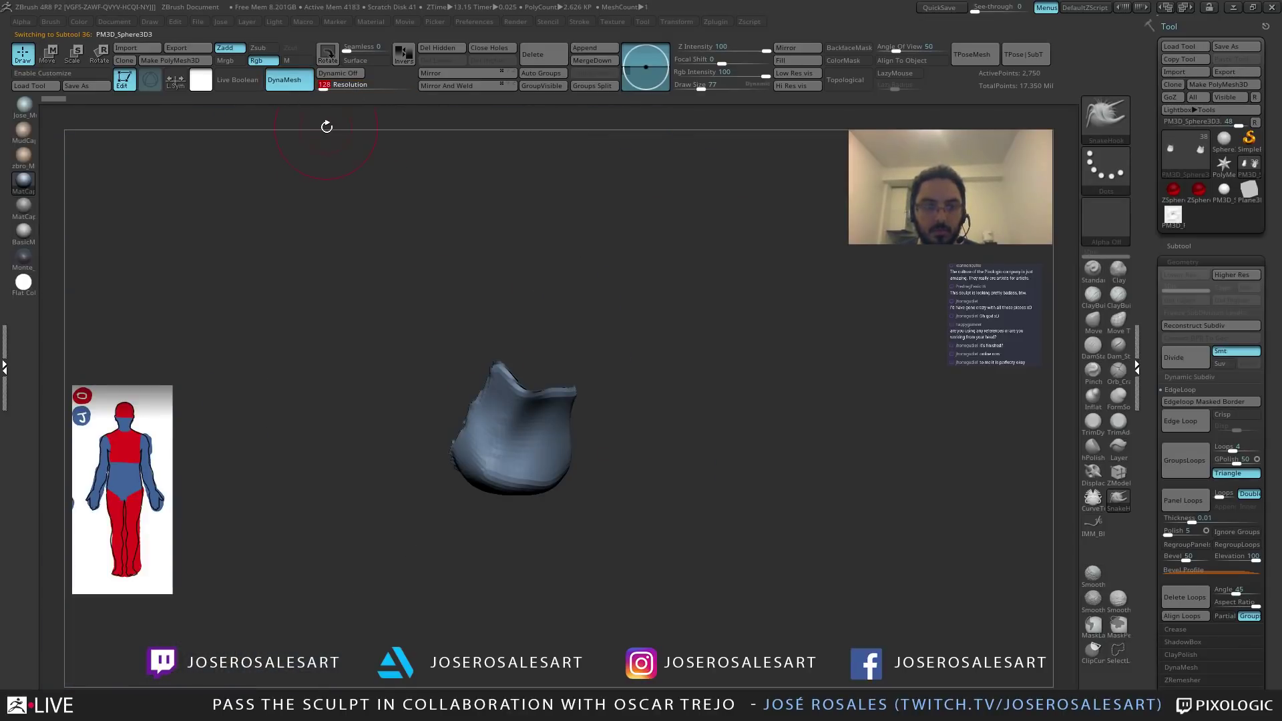
pyautogui.write('256')
pyautogui.press('Return')
pyautogui.keyDown('ctrl'); pyautogui.moveTo(305, 246); pyautogui.dragTo(336, 319); pyautogui.keyUp('ctrl')
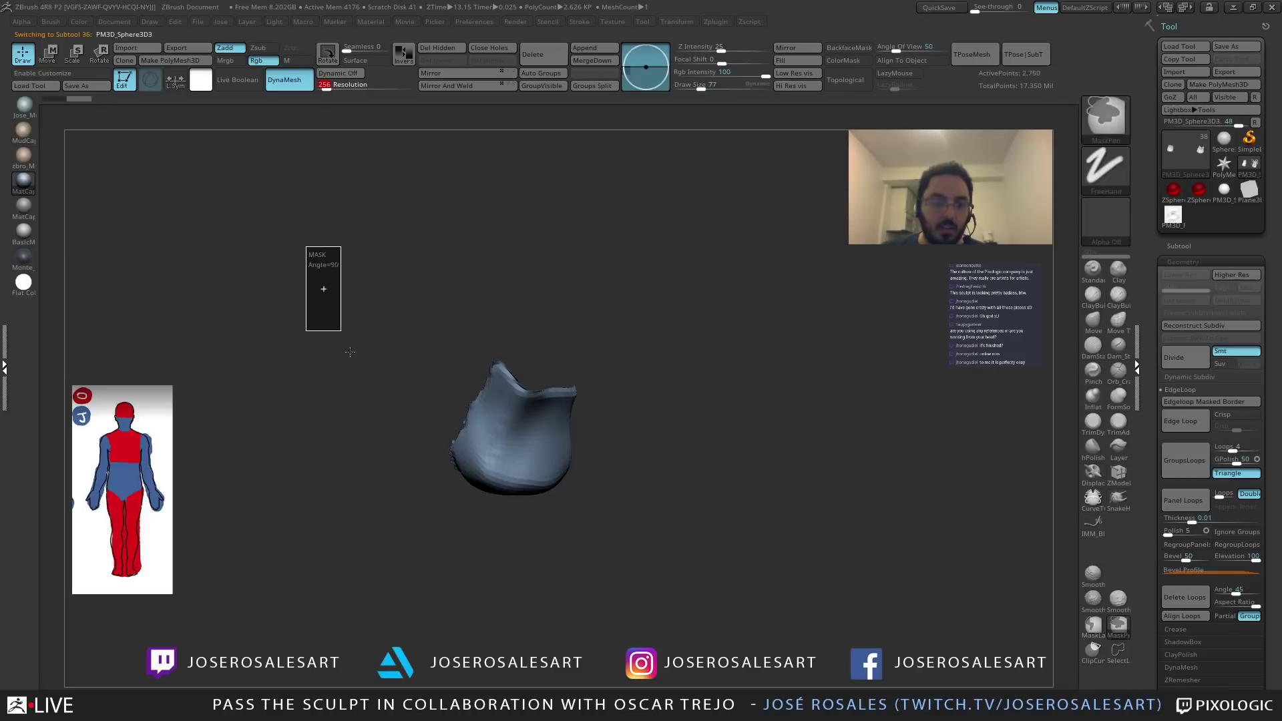
# Thicken the wrist joint shell's thin walls and jagged edges with the Inflate brush and remesh it.
pyautogui.moveTo(429, 434)
pyautogui.mouseDown(button='right')
pyautogui.moveTo(584, 500)
pyautogui.moveTo(584, 367)
pyautogui.mouseUp(button='right')
pyautogui.keyDown('ctrl'); pyautogui.keyDown('shift'); pyautogui.click(584, 367); pyautogui.keyUp('shift'); pyautogui.keyUp('ctrl')
pyautogui.press('b')
pyautogui.press('i')
pyautogui.press('n')
pyautogui.press('s')
pyautogui.moveTo(600, 409)
pyautogui.mouseDown()
pyautogui.moveTo(582, 421)
pyautogui.moveTo(579, 409)
pyautogui.mouseUp()
pyautogui.moveTo(579, 409); pyautogui.dragTo(575, 360, button='right')
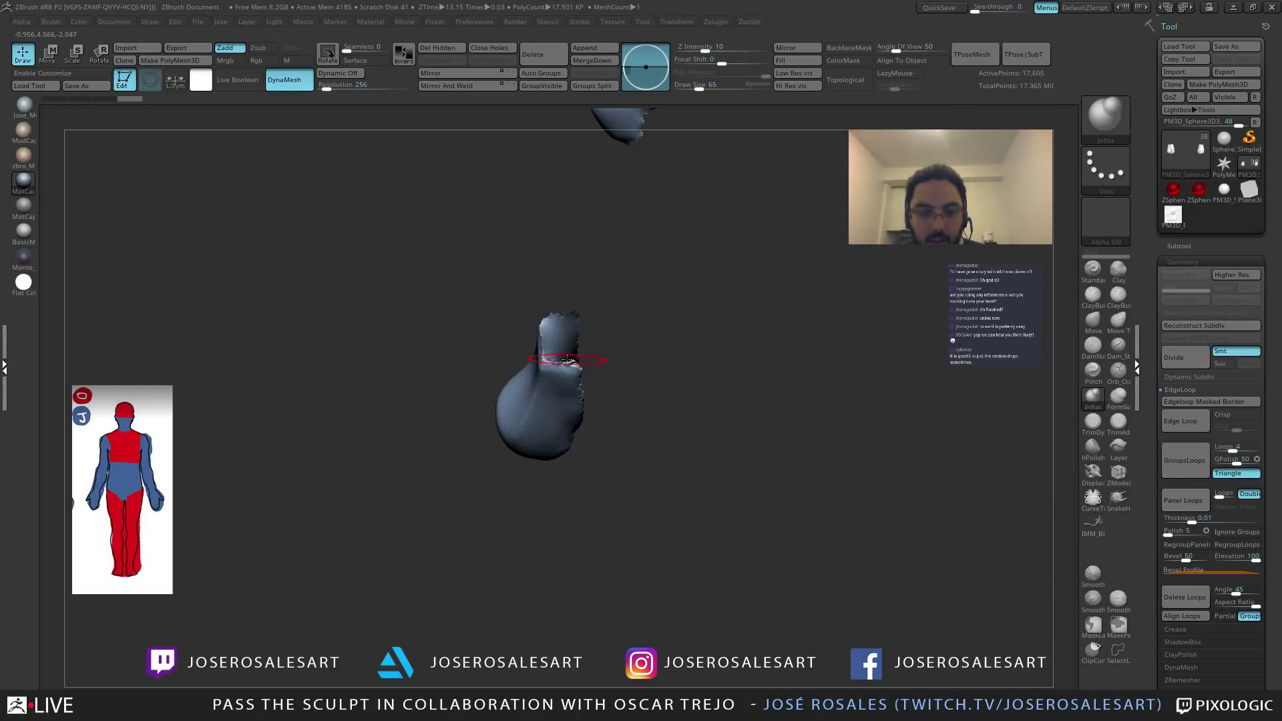
pyautogui.moveTo(567, 360); pyautogui.dragTo(539, 460, button='right')
pyautogui.moveTo(540, 461); pyautogui.dragTo(534, 412)
pyautogui.press('b')
pyautogui.press('s')
pyautogui.press('m')
pyautogui.moveTo(467, 509)
pyautogui.mouseDown(button='right')
pyautogui.moveTo(570, 414)
pyautogui.moveTo(568, 386)
pyautogui.moveTo(564, 407)
pyautogui.mouseUp(button='right')
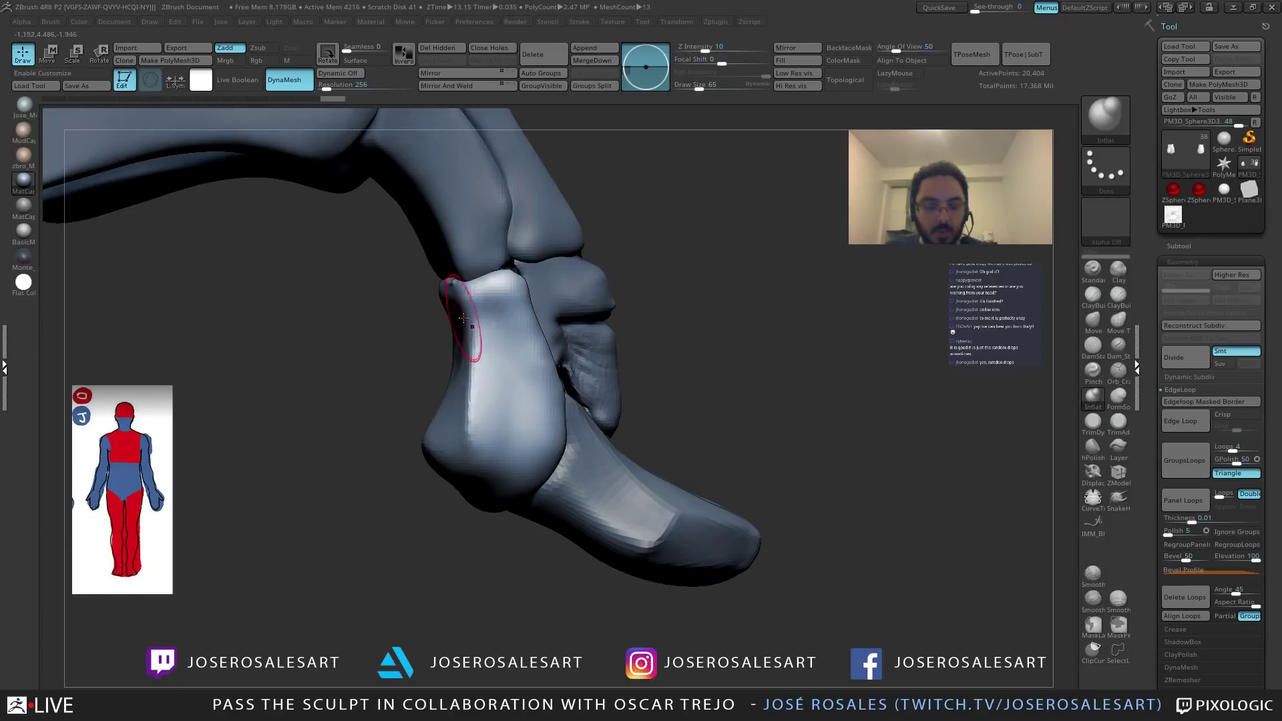
# Flatten the upper rim of the wrist joint piece with the Trim Dynamic brush at draw size 28.
pyautogui.press('b')
pyautogui.press('t')
pyautogui.press('d')
pyautogui.moveTo(481, 343); pyautogui.dragTo(469, 341)
pyautogui.moveTo(468, 342); pyautogui.dragTo(488, 296, button='right')
pyautogui.write('s28')
pyautogui.press('Return')
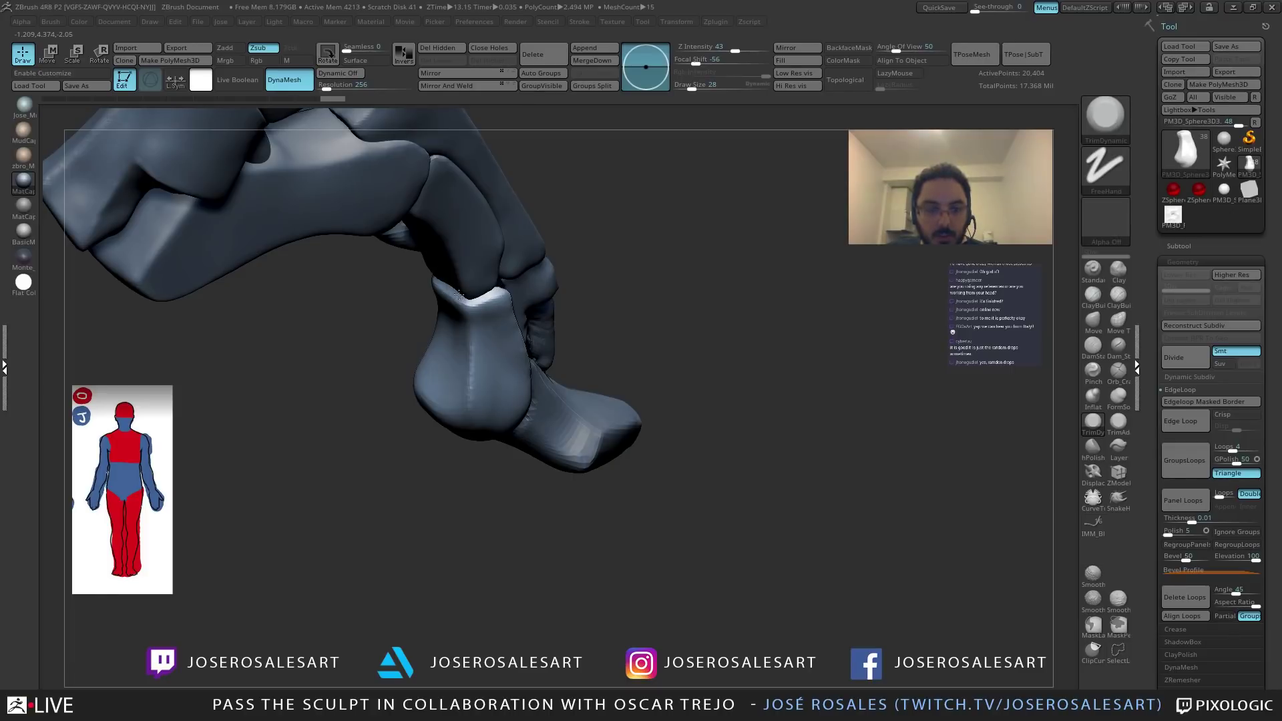
pyautogui.moveTo(498, 281); pyautogui.dragTo(412, 286, button='right')
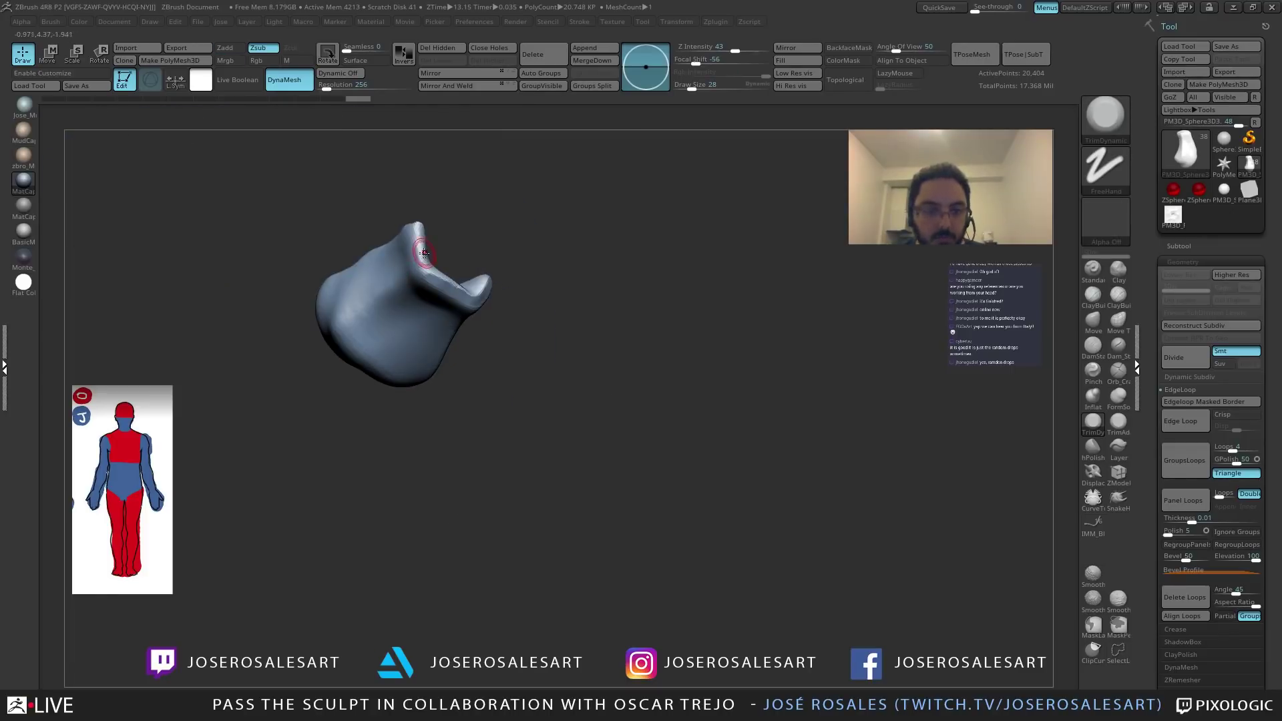
pyautogui.moveTo(420, 240); pyautogui.dragTo(423, 259)
pyautogui.moveTo(407, 254); pyautogui.dragTo(420, 243, button='right')
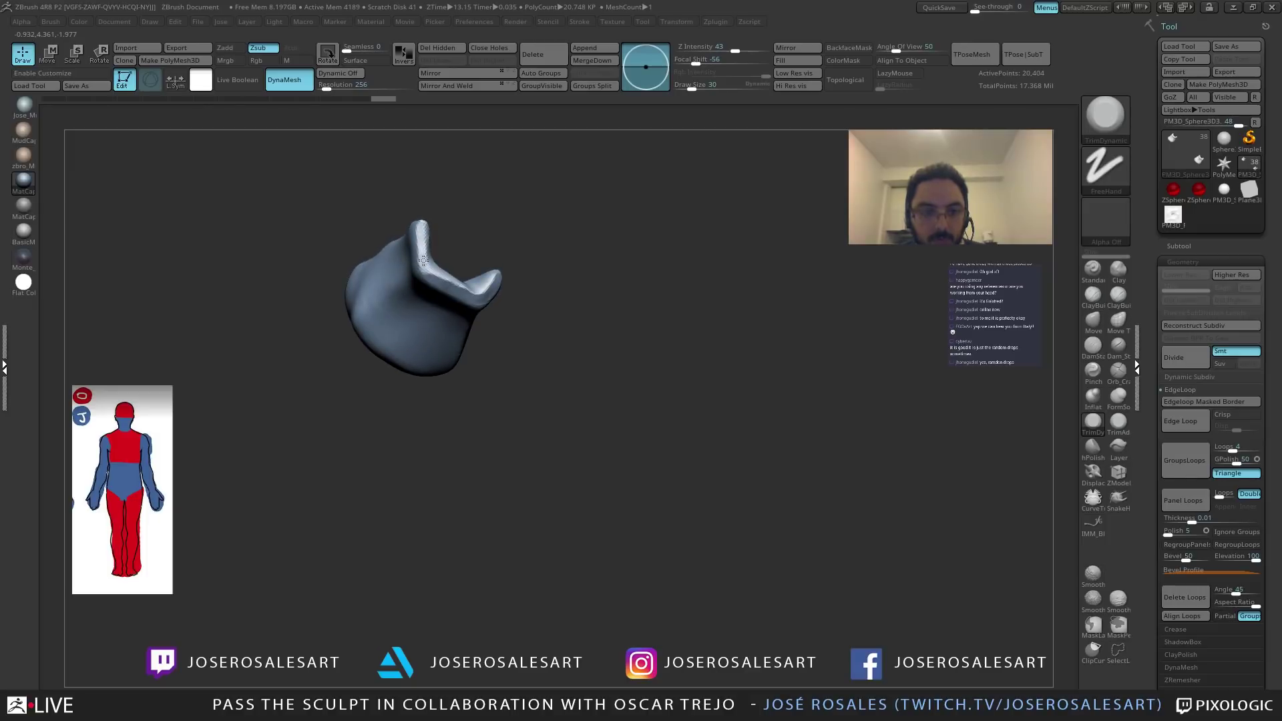
# Flatten the broad face of the wrist joint piece with the Trim Dynamic brush at draw size 69.
pyautogui.moveTo(452, 307); pyautogui.dragTo(480, 310, button='right')
pyautogui.press(']')
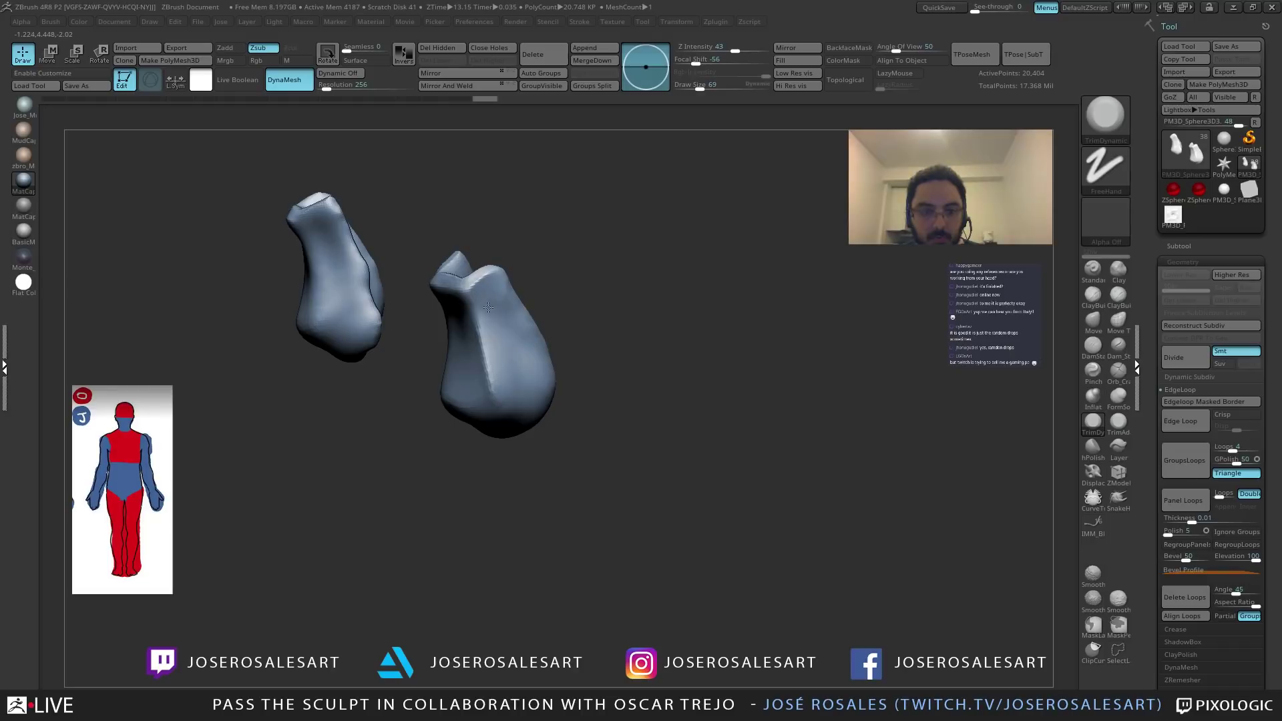
pyautogui.moveTo(496, 296); pyautogui.dragTo(513, 337)
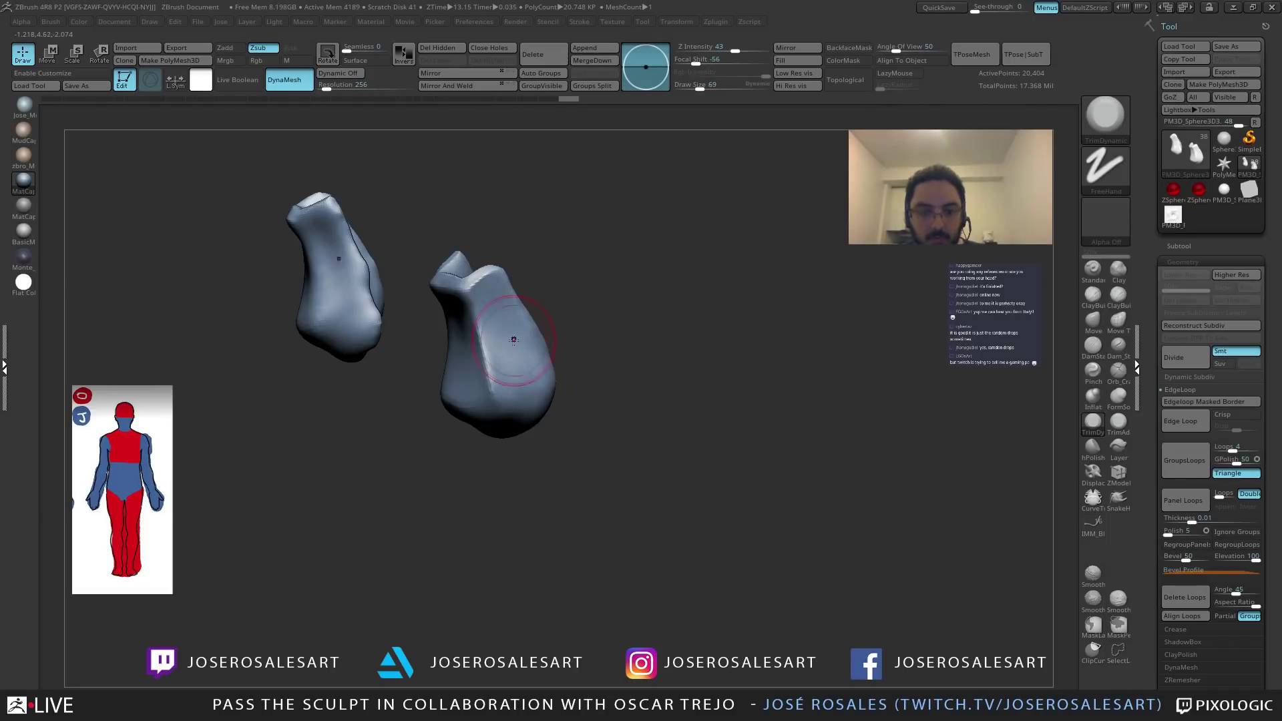
pyautogui.hotkey('ctrl', 'z')
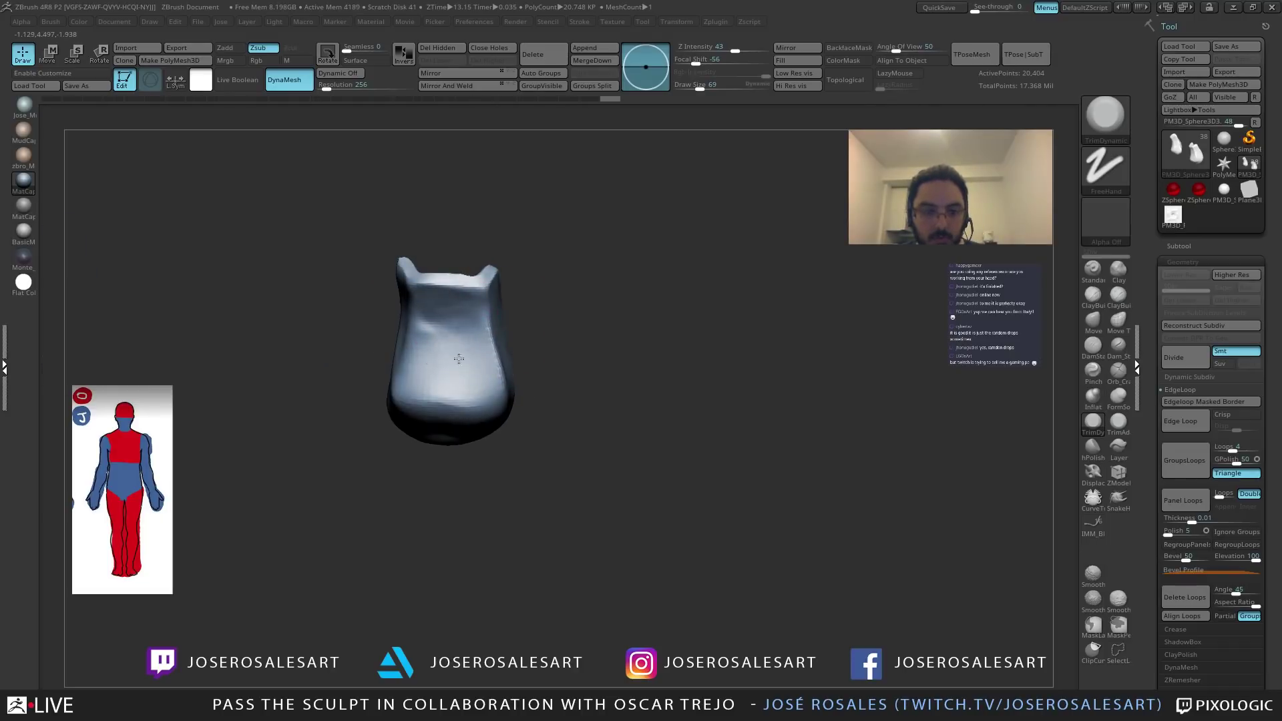
pyautogui.moveTo(424, 345); pyautogui.dragTo(408, 378)
pyautogui.moveTo(467, 347)
pyautogui.mouseDown()
pyautogui.moveTo(443, 334)
pyautogui.moveTo(427, 387)
pyautogui.mouseUp()
pyautogui.moveTo(427, 374)
pyautogui.mouseDown(button='right')
pyautogui.moveTo(401, 320)
pyautogui.moveTo(461, 328)
pyautogui.moveTo(443, 357)
pyautogui.moveTo(418, 348)
pyautogui.mouseUp(button='right')
# Smooth the middle and lower part of the wrist joint piece's broad face.
pyautogui.press('shift')
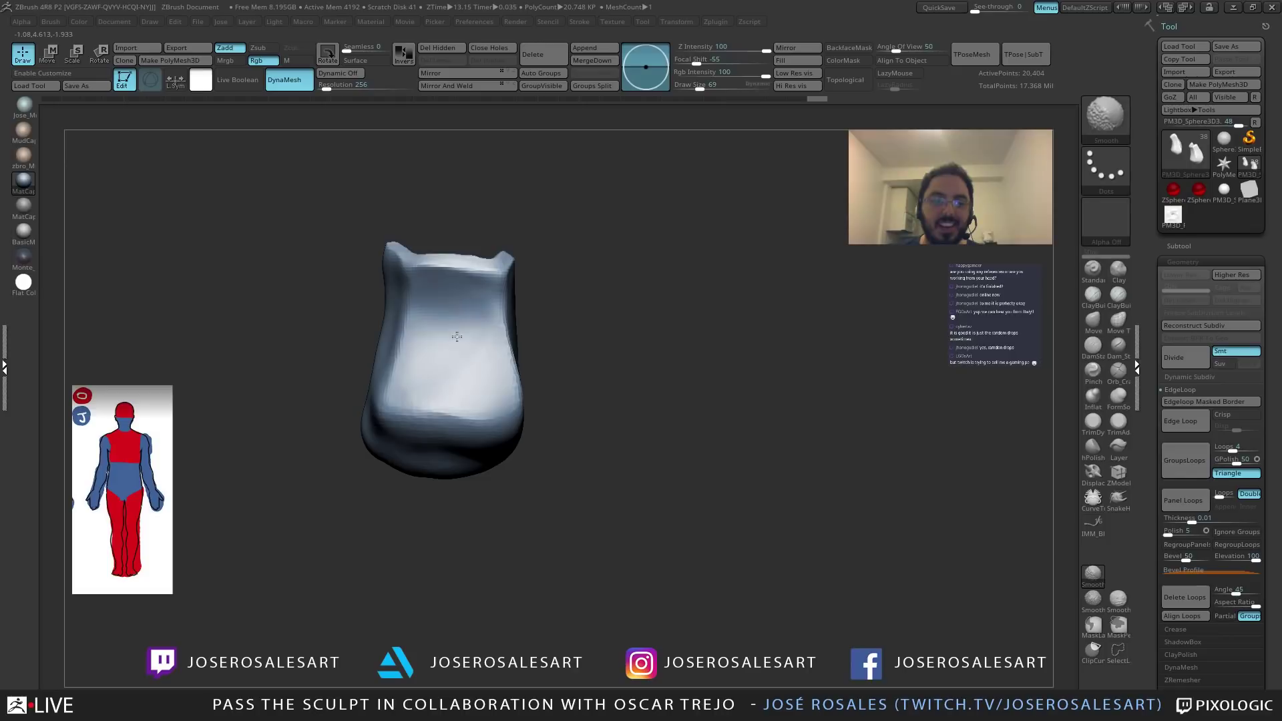
pyautogui.keyDown('shift'); pyautogui.moveTo(456, 318); pyautogui.dragTo(455, 390); pyautogui.keyUp('shift')
pyautogui.moveTo(455, 390); pyautogui.dragTo(494, 374, button='right')
pyautogui.keyDown('shift'); pyautogui.moveTo(461, 320); pyautogui.dragTo(454, 374); pyautogui.keyUp('shift')
pyautogui.moveTo(453, 374); pyautogui.dragTo(468, 329, button='right')
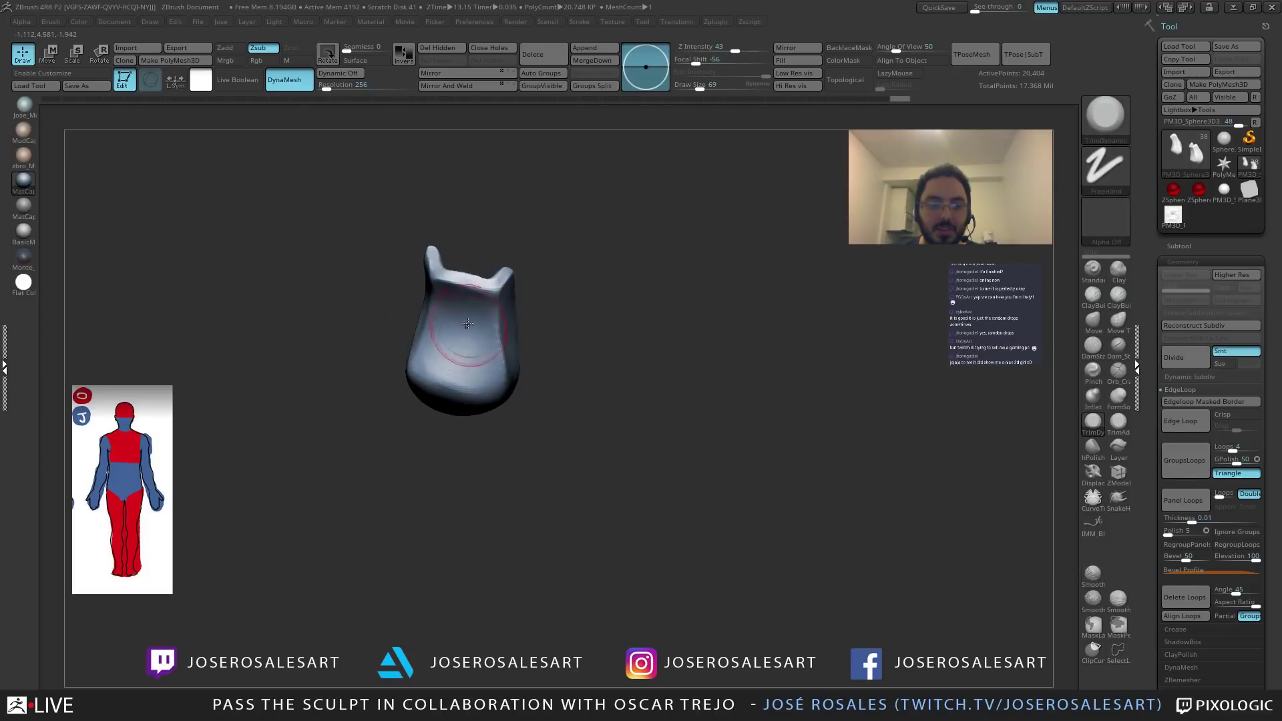
pyautogui.keyDown('shift'); pyautogui.moveTo(471, 374); pyautogui.dragTo(444, 375); pyautogui.keyUp('shift')
pyautogui.moveTo(442, 378); pyautogui.dragTo(477, 371, button='right')
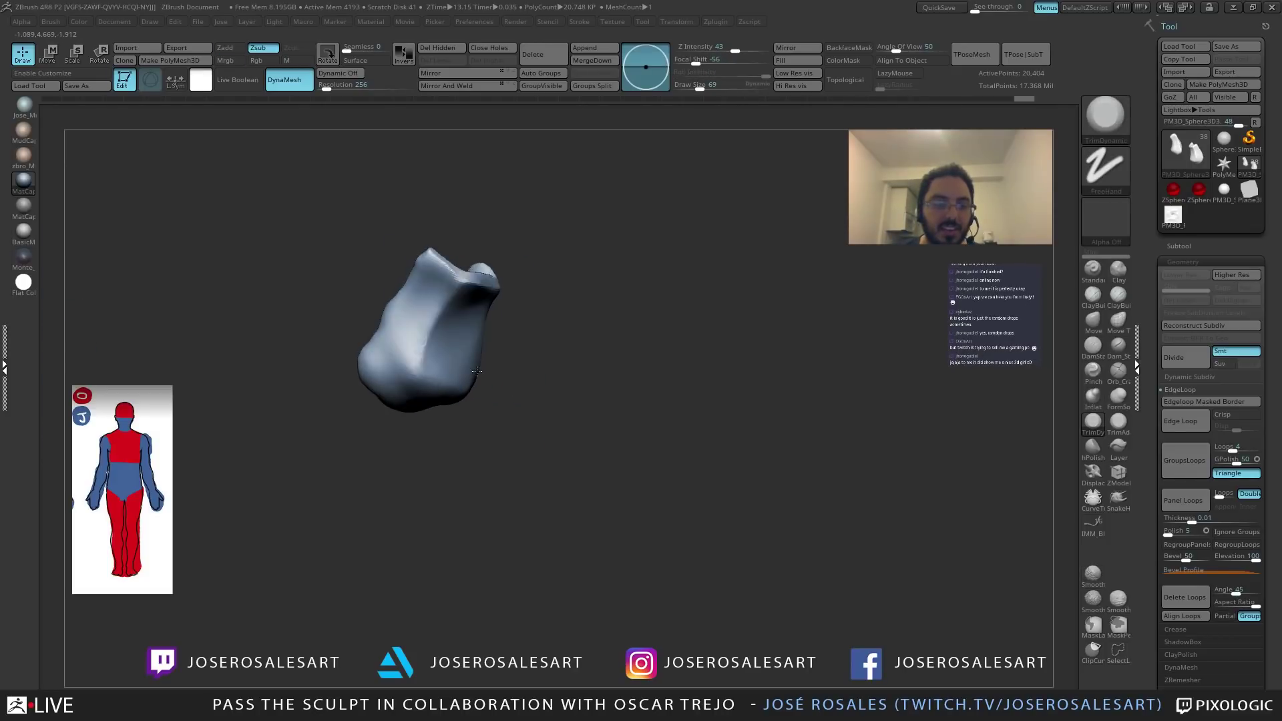
# Show the whole creature again and smooth the wrist joint piece's upper end where it meets the forearm.
pyautogui.hotkey('alt', 's')
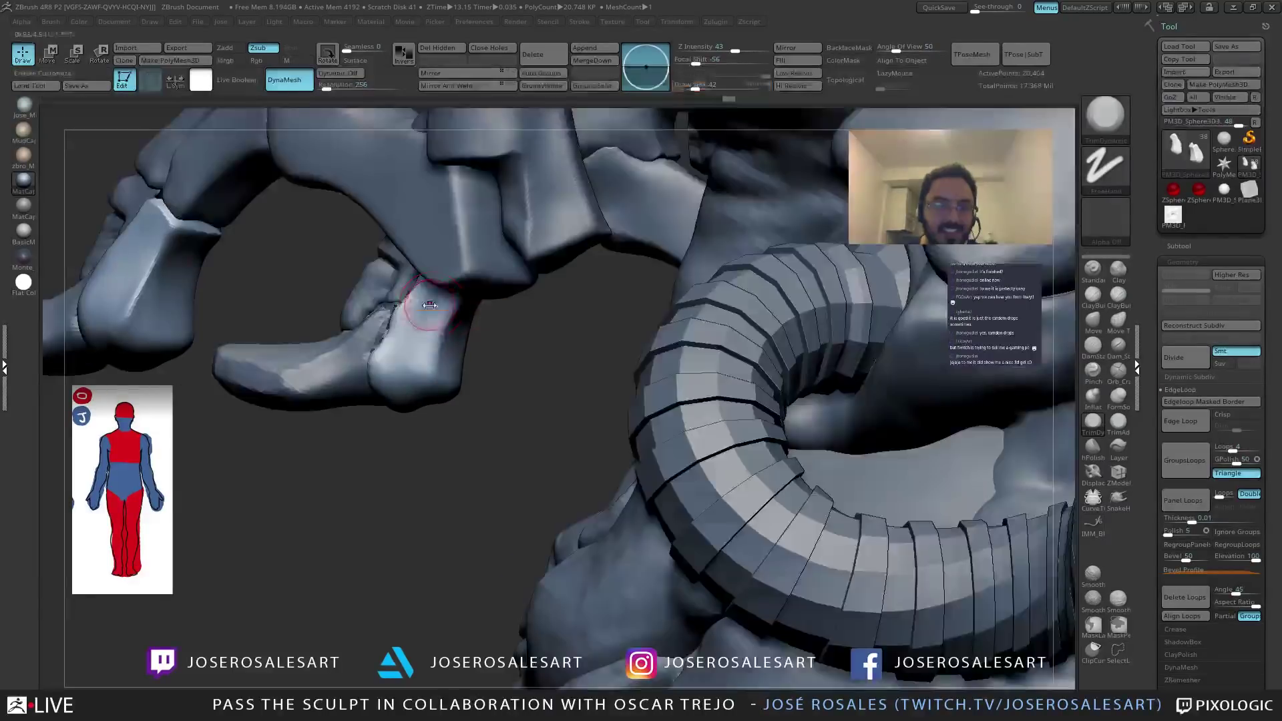
pyautogui.moveTo(414, 306); pyautogui.dragTo(429, 294, button='right')
pyautogui.keyDown('shift'); pyautogui.moveTo(430, 295); pyautogui.dragTo(438, 267); pyautogui.keyUp('shift')
pyautogui.moveTo(420, 214)
pyautogui.mouseDown(button='right')
pyautogui.moveTo(453, 267)
pyautogui.moveTo(423, 267)
pyautogui.moveTo(464, 133)
pyautogui.moveTo(444, 250)
pyautogui.mouseUp(button='right')
# Pull the wrist joint piece's upper corner and side edge against the forearm bones with the Snake Hook brush.
pyautogui.press('b')
pyautogui.press('s')
pyautogui.press('h')
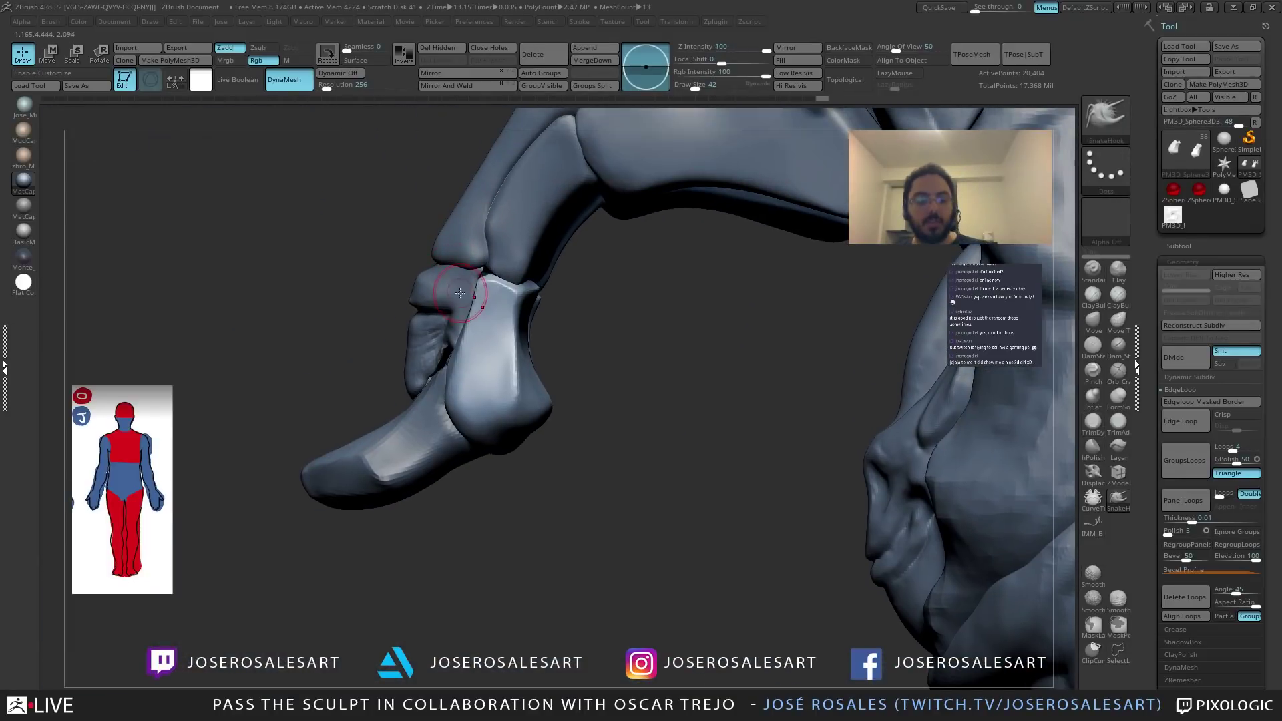
pyautogui.moveTo(493, 283); pyautogui.dragTo(483, 272)
pyautogui.press('s')
pyautogui.moveTo(507, 280); pyautogui.dragTo(534, 264, button='right')
pyautogui.moveTo(504, 304); pyautogui.dragTo(491, 300)
pyautogui.moveTo(490, 300); pyautogui.dragTo(667, 300, button='right')
# Reshape the wrist joint piece's outer contour and top edge with a larger Snake Hook brush.
pyautogui.moveTo(446, 308); pyautogui.dragTo(374, 321, button='right')
pyautogui.press('s')
pyautogui.moveTo(349, 394); pyautogui.dragTo(364, 395)
pyautogui.moveTo(381, 273); pyautogui.dragTo(375, 265)
pyautogui.moveTo(375, 280); pyautogui.dragTo(397, 335, button='right')
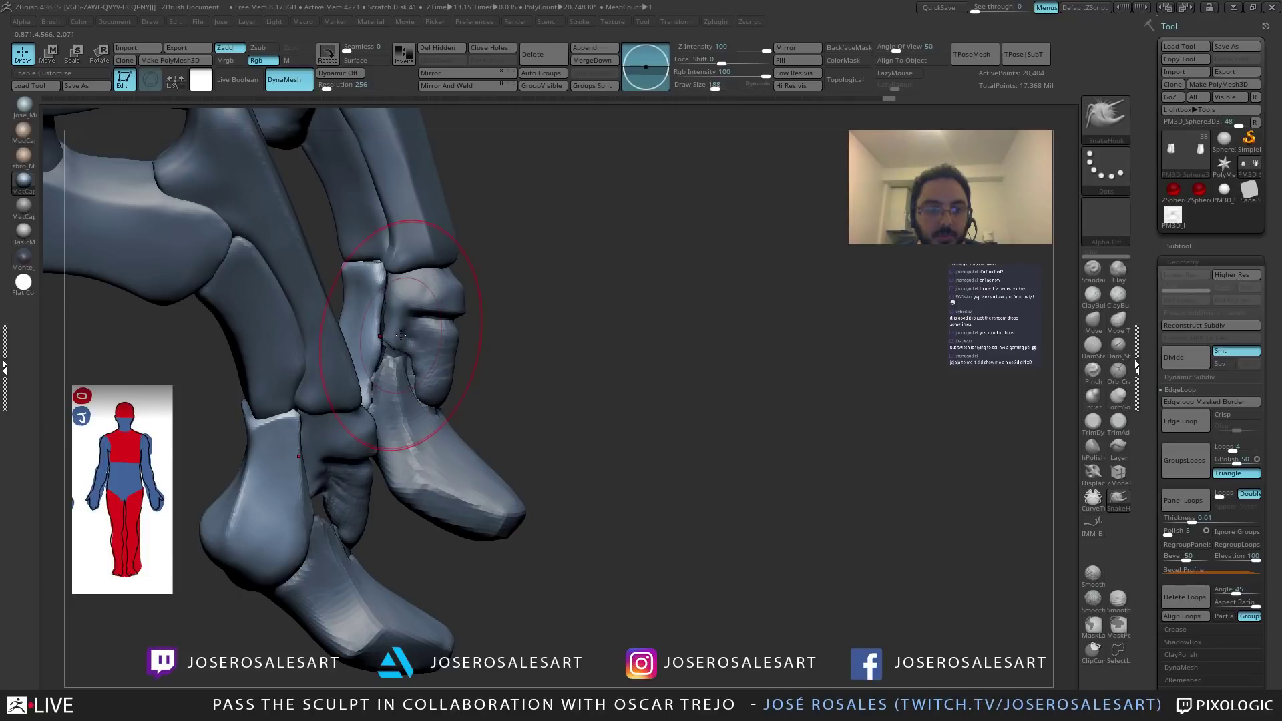
pyautogui.press('s')
pyautogui.moveTo(401, 334); pyautogui.dragTo(375, 266)
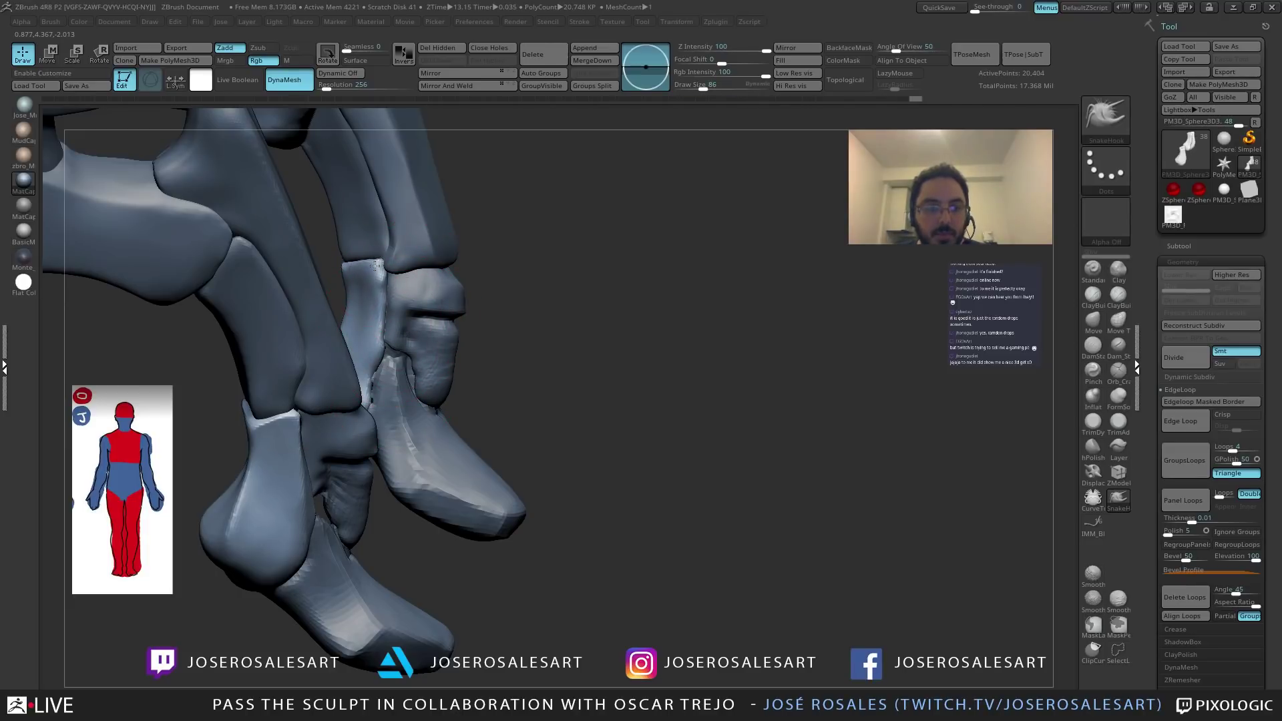
# Adjust the wrist joint piece's front edge along the neighbouring knuckle and hand pieces with Snake Hook.
pyautogui.press('s')
pyautogui.moveTo(375, 267); pyautogui.dragTo(371, 267)
pyautogui.moveTo(400, 334); pyautogui.dragTo(382, 347, button='right')
pyautogui.moveTo(388, 355); pyautogui.dragTo(371, 356)
pyautogui.moveTo(371, 356)
pyautogui.mouseDown(button='right')
pyautogui.moveTo(307, 366)
pyautogui.moveTo(412, 355)
pyautogui.moveTo(389, 352)
pyautogui.mouseUp(button='right')
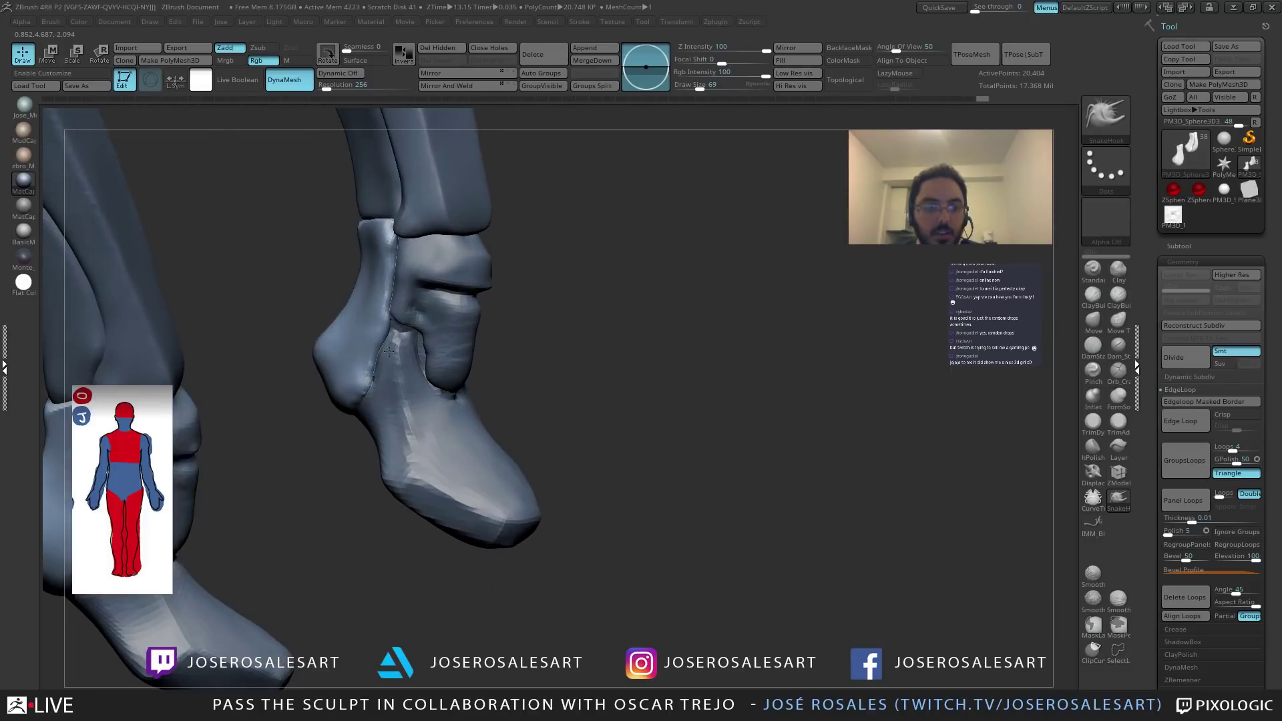
# Isolate the wrist joint piece and carve a crease across its lower face with the Dam Standard brush.
pyautogui.hotkey('alt', 's')
pyautogui.moveTo(388, 352)
pyautogui.mouseDown()
pyautogui.moveTo(334, 409)
pyautogui.moveTo(363, 389)
pyautogui.mouseUp()
pyautogui.press('b')
pyautogui.press('d')
pyautogui.press('s')
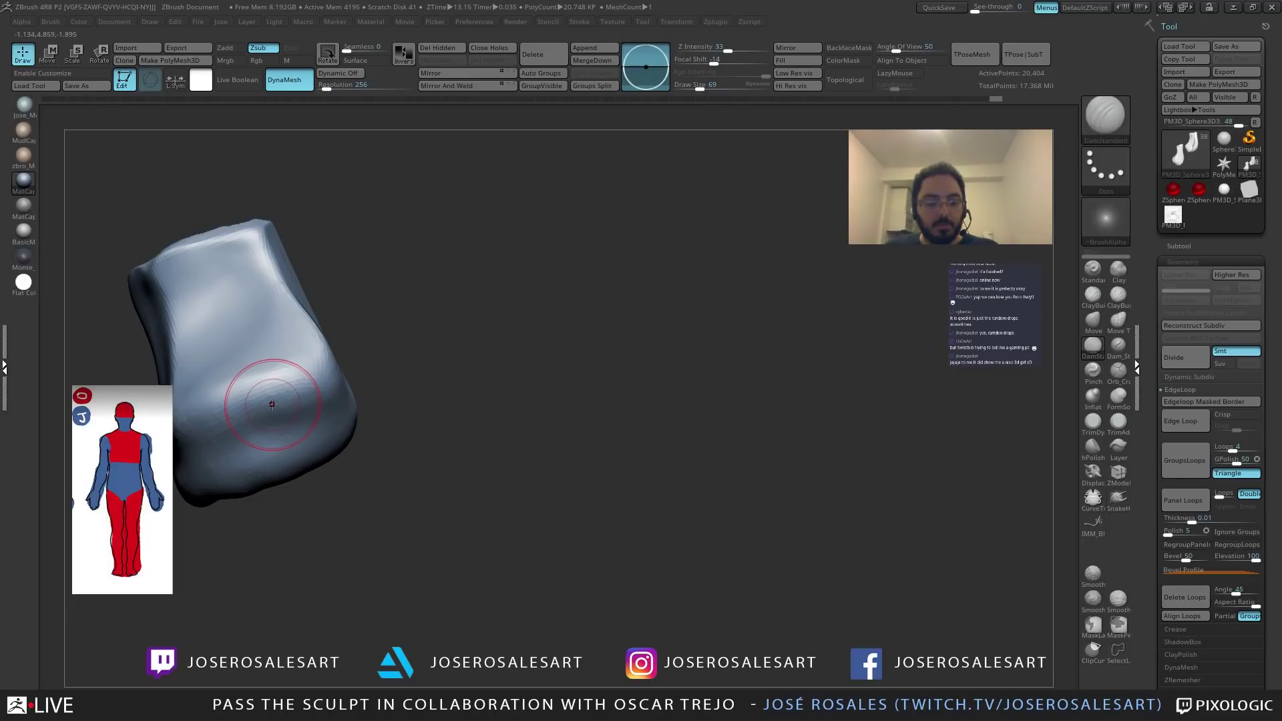
pyautogui.moveTo(272, 404)
pyautogui.mouseDown()
pyautogui.moveTo(227, 394)
pyautogui.moveTo(271, 372)
pyautogui.moveTo(200, 413)
pyautogui.mouseUp()
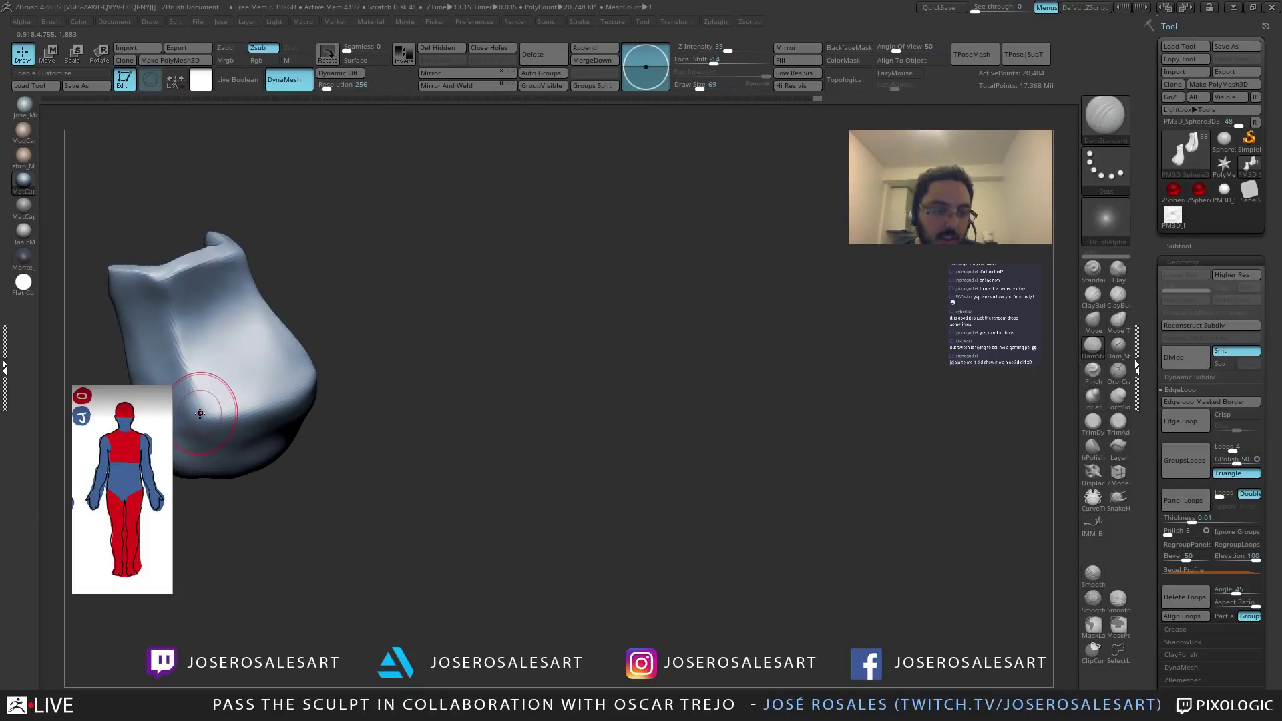
# Sharpen the wrist joint piece's long side ridge with the Pinch brush.
pyautogui.moveTo(200, 413)
pyautogui.mouseDown()
pyautogui.moveTo(229, 214)
pyautogui.moveTo(257, 311)
pyautogui.mouseUp()
pyautogui.press('b')
pyautogui.press('p')
pyautogui.press('i')
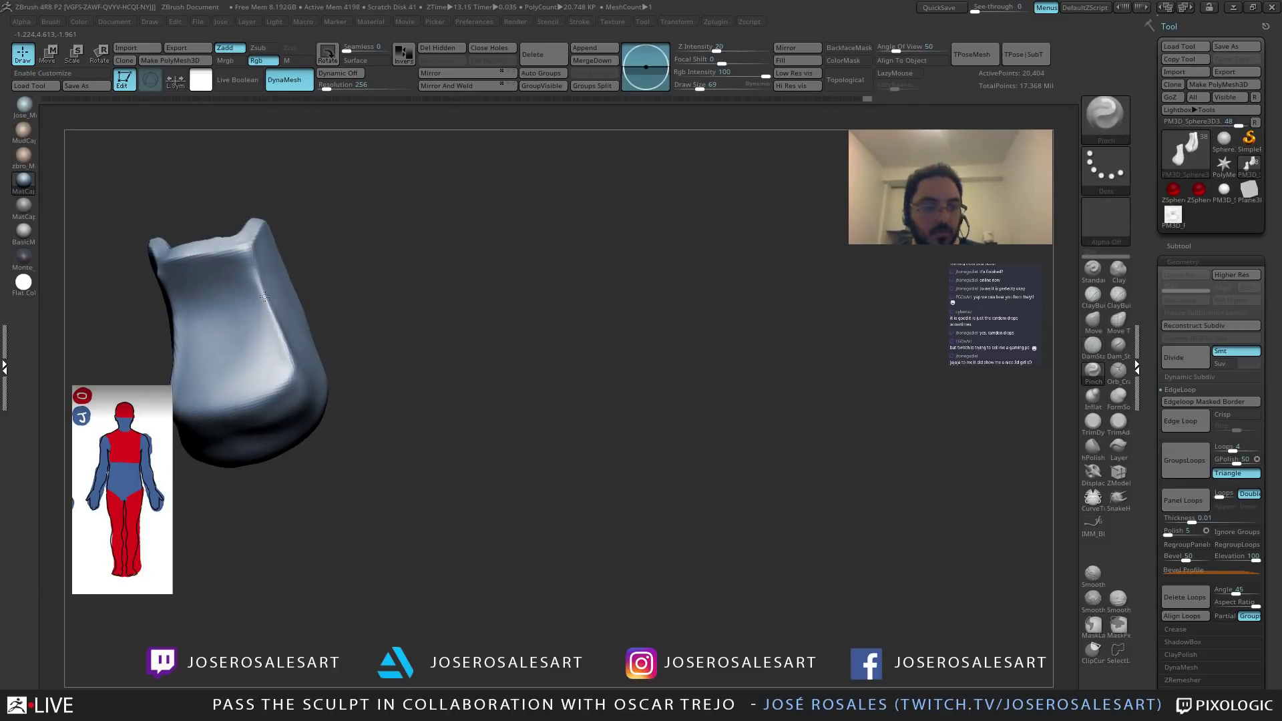
pyautogui.moveTo(267, 312)
pyautogui.mouseDown()
pyautogui.moveTo(229, 333)
pyautogui.moveTo(179, 292)
pyautogui.mouseUp()
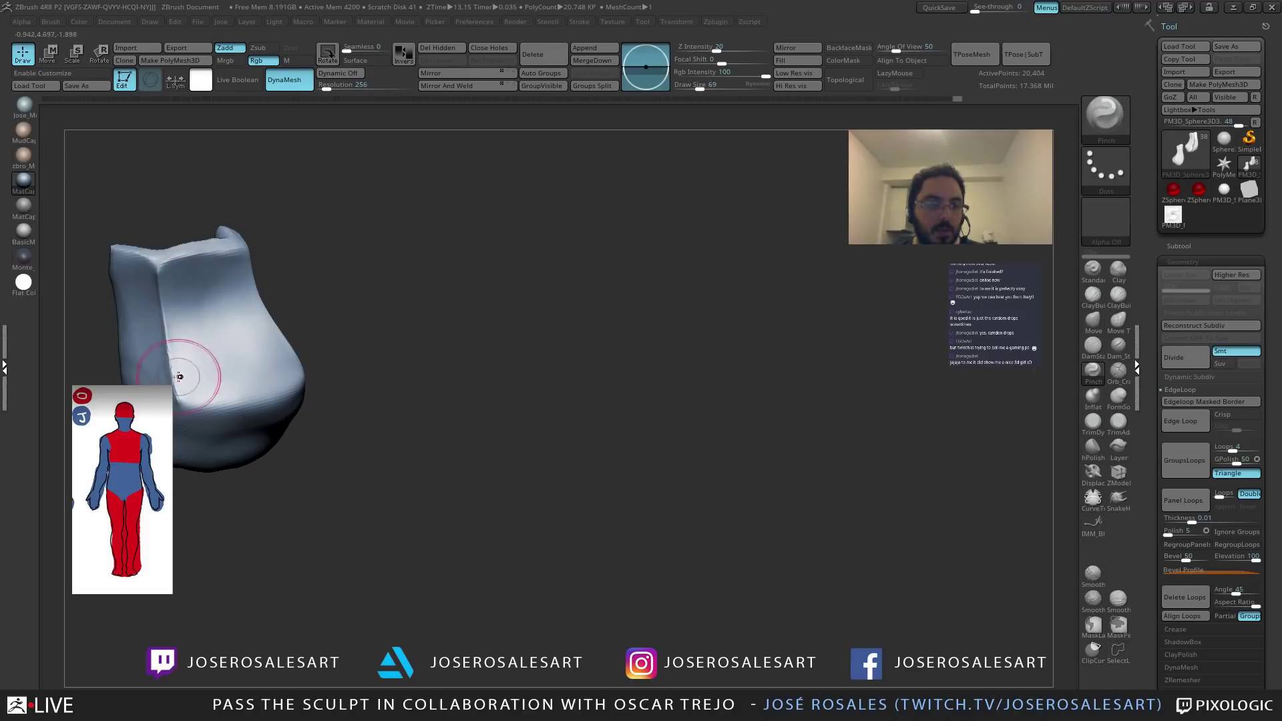
pyautogui.moveTo(277, 343)
pyautogui.mouseDown()
pyautogui.moveTo(252, 452)
pyautogui.moveTo(208, 422)
pyautogui.moveTo(285, 408)
pyautogui.moveTo(320, 437)
pyautogui.mouseUp()
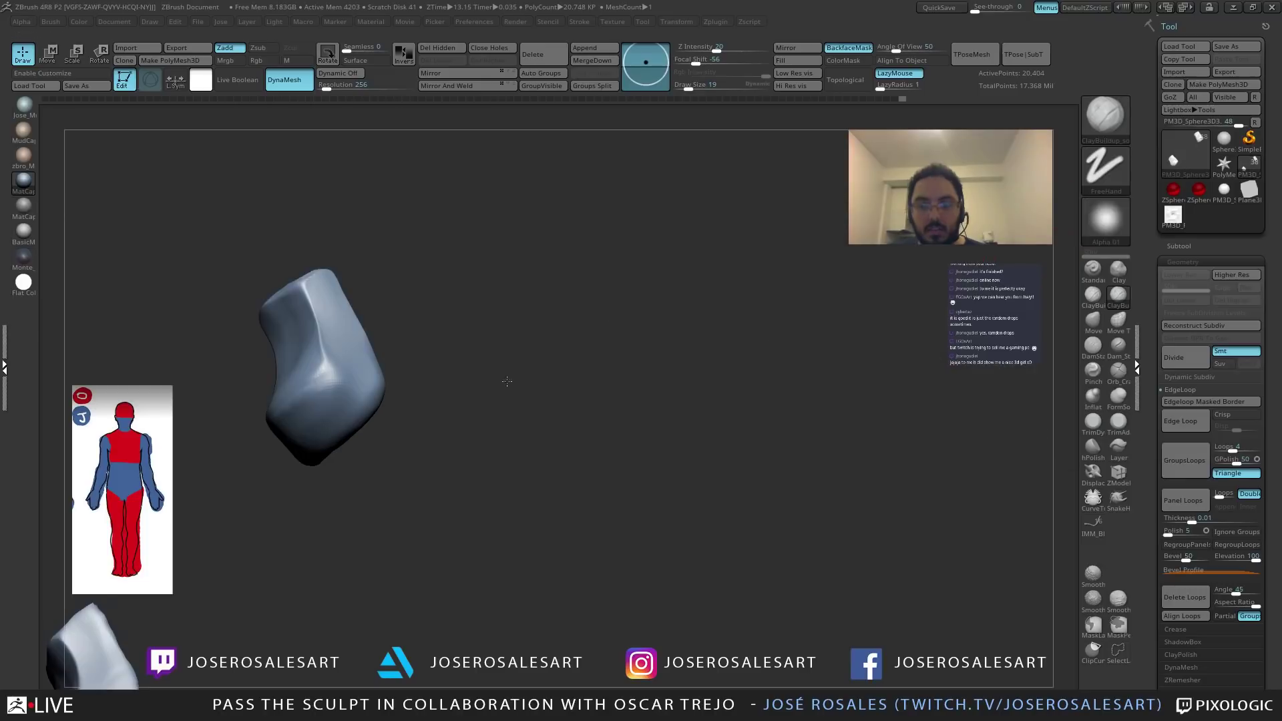
# Assign Alpha 06 to the clay brush and smooth the lower bulge of the wrist joint piece.
pyautogui.click(1105, 217)
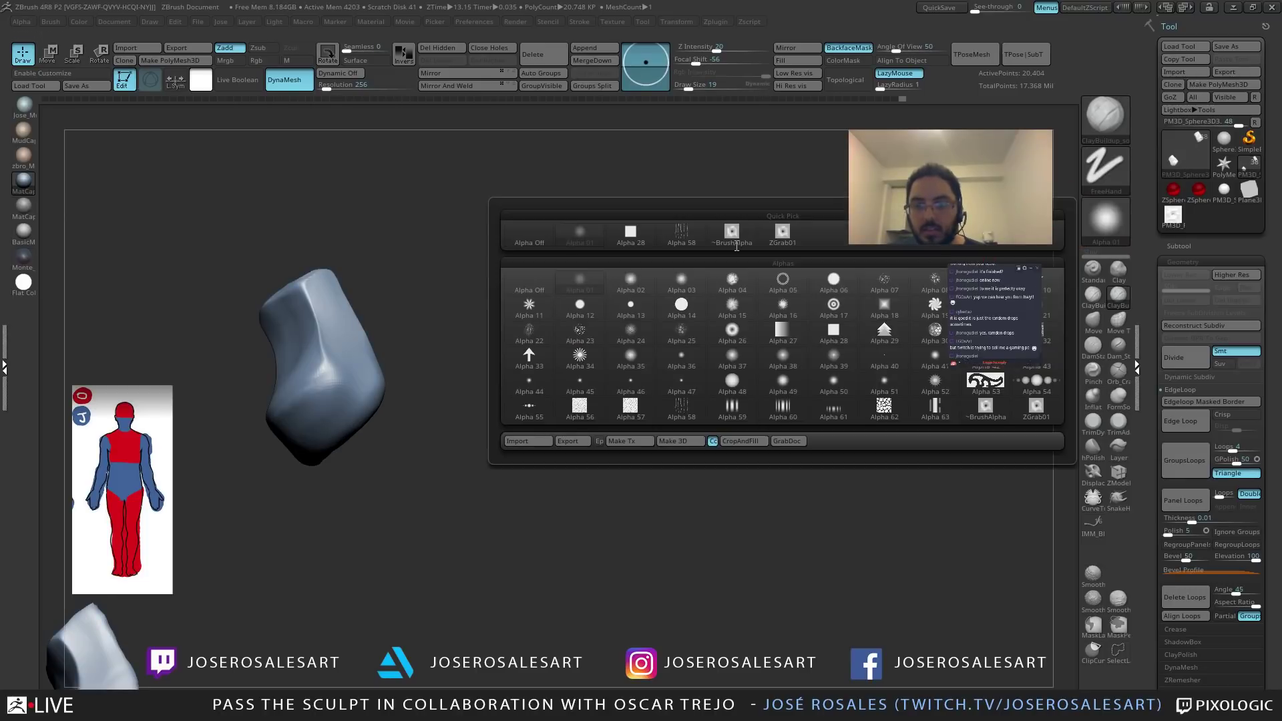
pyautogui.click(833, 278)
pyautogui.moveTo(426, 354); pyautogui.dragTo(520, 308)
pyautogui.moveTo(399, 419)
pyautogui.keyDown('alt'); pyautogui.mouseDown()
pyautogui.moveTo(458, 409)
pyautogui.moveTo(446, 432)
pyautogui.moveTo(493, 400)
pyautogui.moveTo(444, 499)
pyautogui.moveTo(412, 420)
pyautogui.moveTo(369, 443)
pyautogui.mouseUp(); pyautogui.keyUp('alt')
pyautogui.moveTo(461, 444)
pyautogui.mouseDown()
pyautogui.moveTo(371, 453)
pyautogui.moveTo(297, 392)
pyautogui.moveTo(267, 394)
pyautogui.moveTo(360, 444)
pyautogui.mouseUp()
pyautogui.keyDown('shift'); pyautogui.moveTo(399, 491); pyautogui.dragTo(405, 488); pyautogui.keyUp('shift')
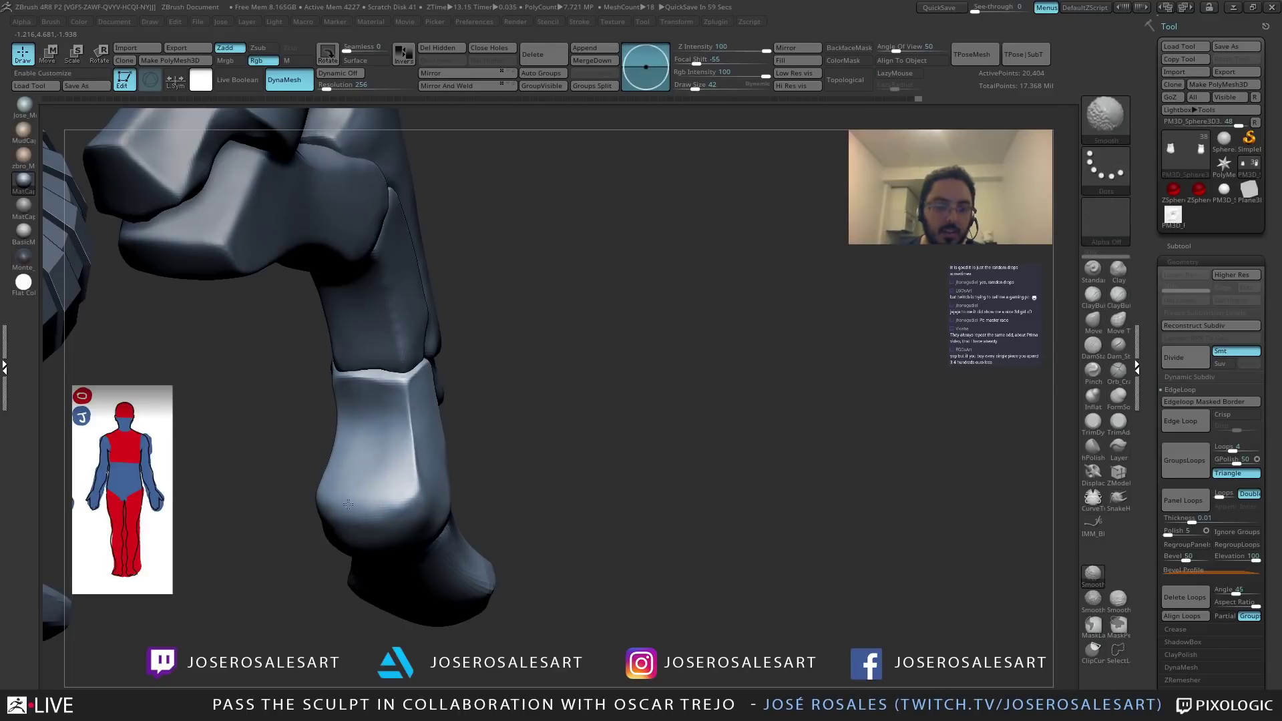
pyautogui.keyDown('shift'); pyautogui.moveTo(356, 527); pyautogui.dragTo(404, 499); pyautogui.keyUp('shift')
pyautogui.moveTo(341, 536)
pyautogui.mouseDown(button='right')
pyautogui.moveTo(381, 492)
pyautogui.moveTo(314, 465)
pyautogui.moveTo(351, 511)
pyautogui.moveTo(364, 441)
pyautogui.moveTo(314, 476)
pyautogui.moveTo(478, 280)
pyautogui.moveTo(480, 324)
pyautogui.mouseUp(button='right')
# Isolate the wrist joint piece and smooth its lower side corner and outer side face.
pyautogui.hotkey('shift', 's')
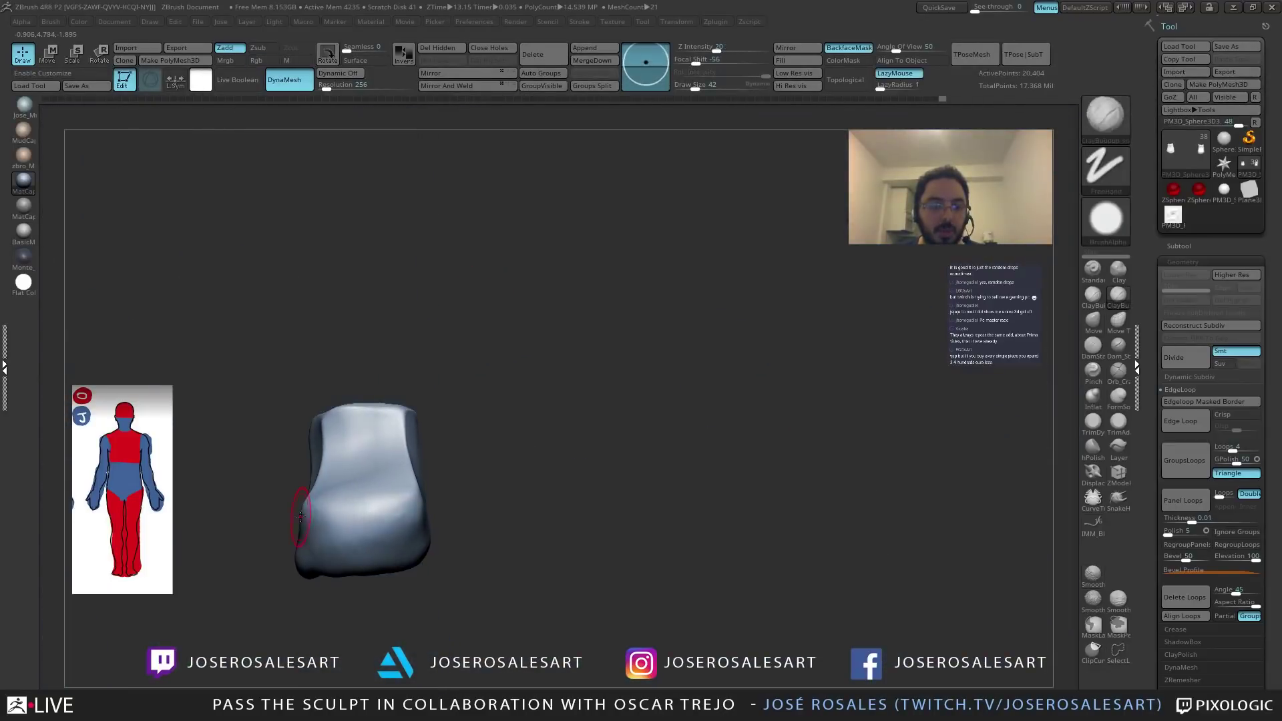
pyautogui.moveTo(317, 510); pyautogui.dragTo(319, 543, button='right')
pyautogui.press('shift')
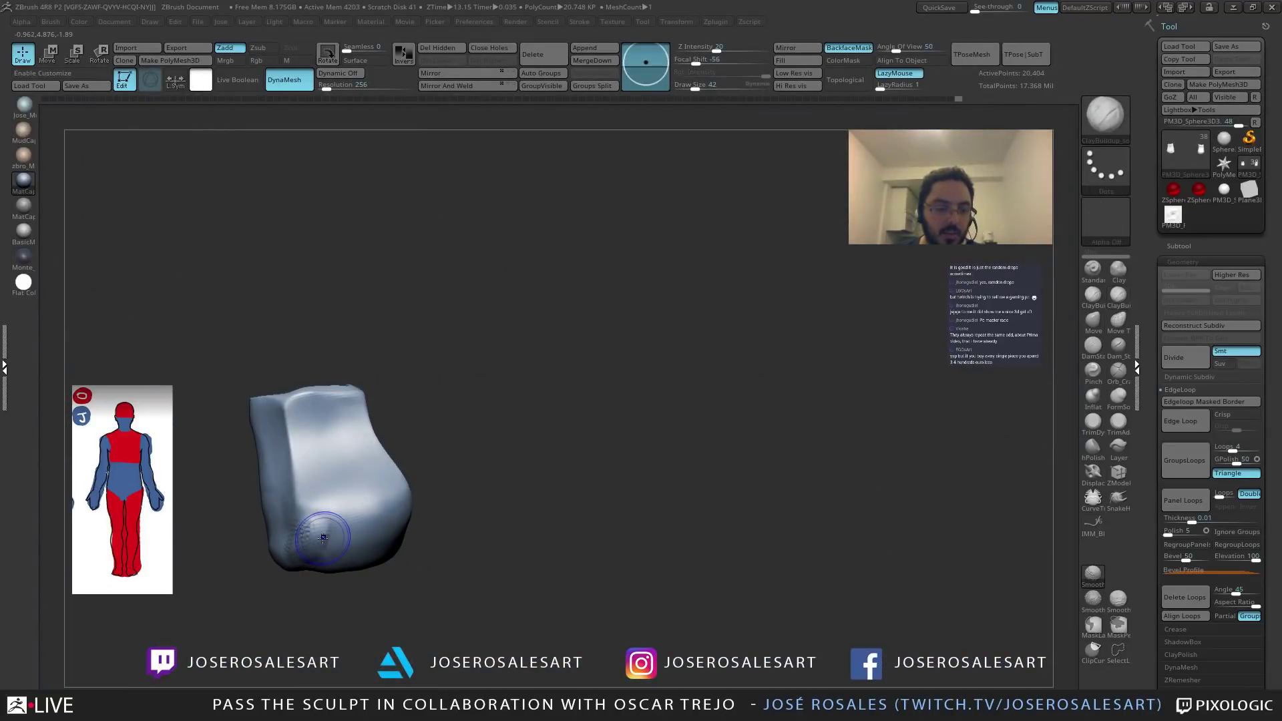
pyautogui.keyDown('shift'); pyautogui.moveTo(316, 538); pyautogui.dragTo(304, 535); pyautogui.keyUp('shift')
pyautogui.moveTo(280, 542); pyautogui.dragTo(309, 555, button='right')
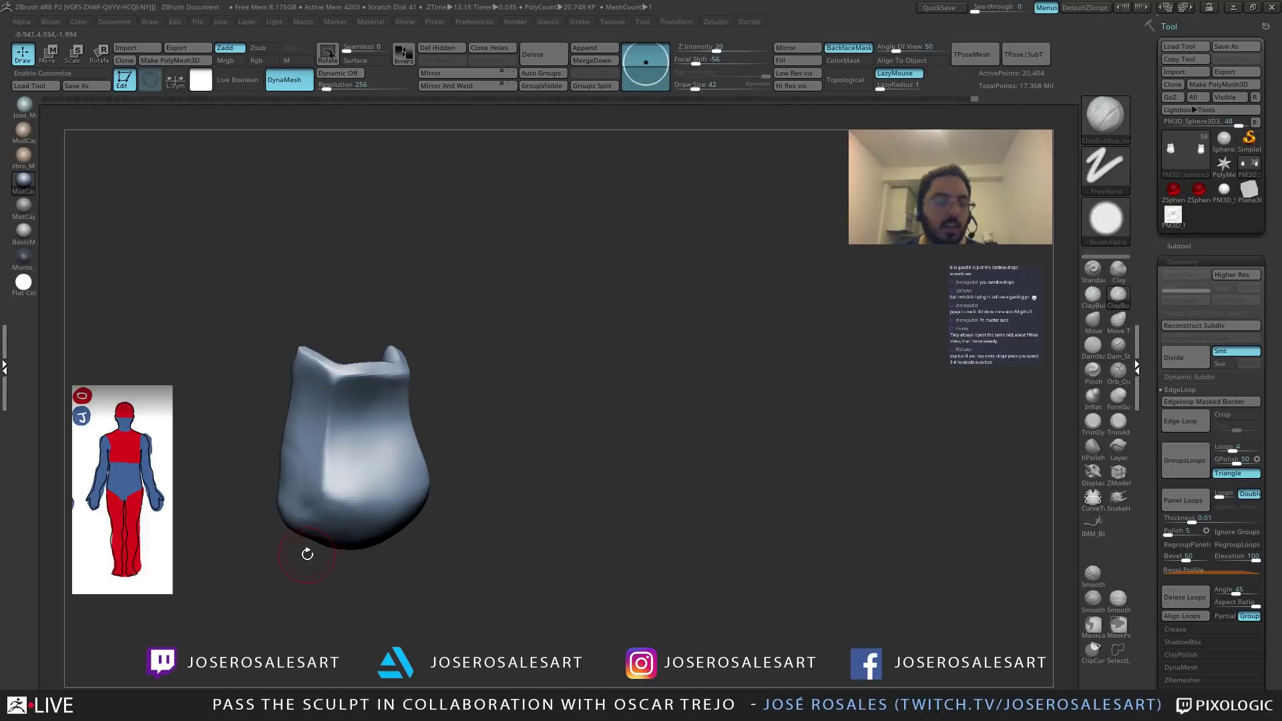
pyautogui.moveTo(319, 485); pyautogui.dragTo(331, 482, button='right')
pyautogui.keyDown('shift'); pyautogui.moveTo(301, 474); pyautogui.dragTo(298, 489); pyautogui.keyUp('shift')
pyautogui.moveTo(298, 489)
pyautogui.mouseDown(button='right')
pyautogui.moveTo(336, 496)
pyautogui.moveTo(272, 429)
pyautogui.moveTo(286, 449)
pyautogui.moveTo(261, 471)
pyautogui.moveTo(271, 492)
pyautogui.mouseUp(button='right')
# Pull the wrist joint piece's lower side contour outward with Snake Hook and smooth its edge against the hand piece.
pyautogui.press('b')
pyautogui.press('d')
pyautogui.press('s')
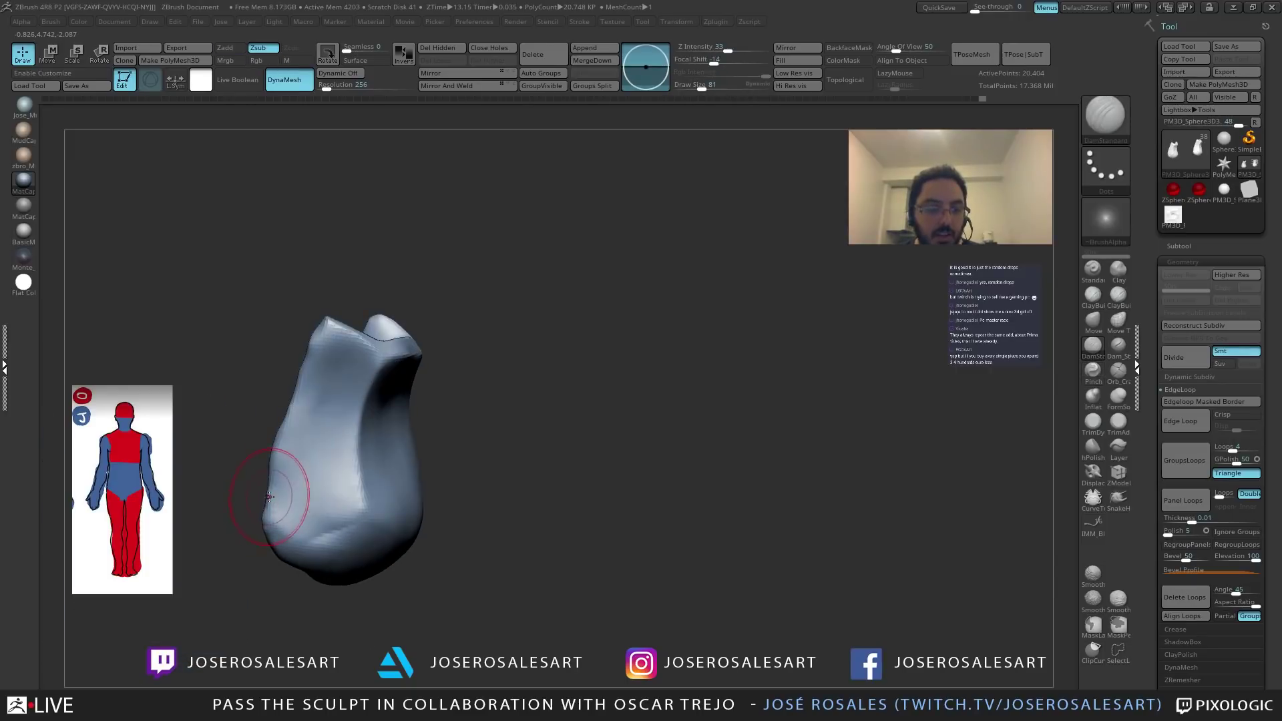
pyautogui.press('b')
pyautogui.press('s')
pyautogui.press('h')
pyautogui.moveTo(269, 488); pyautogui.dragTo(261, 490)
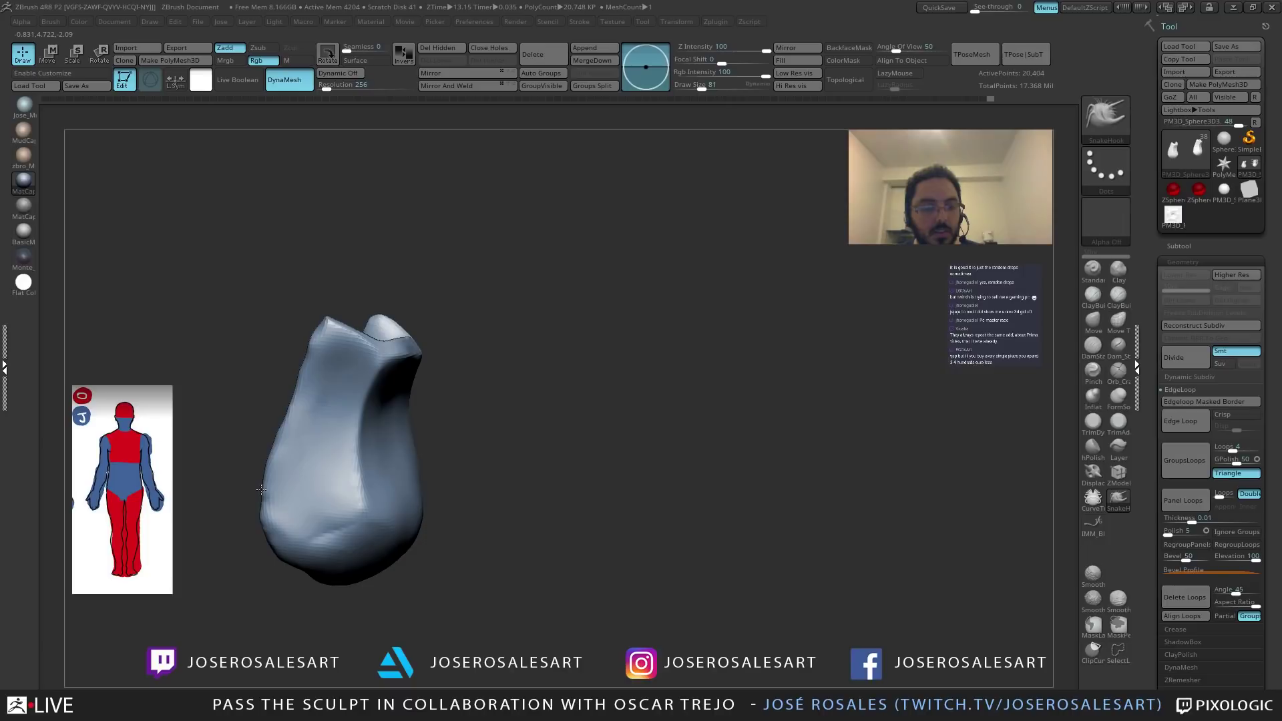
pyautogui.moveTo(261, 489); pyautogui.dragTo(268, 498, button='right')
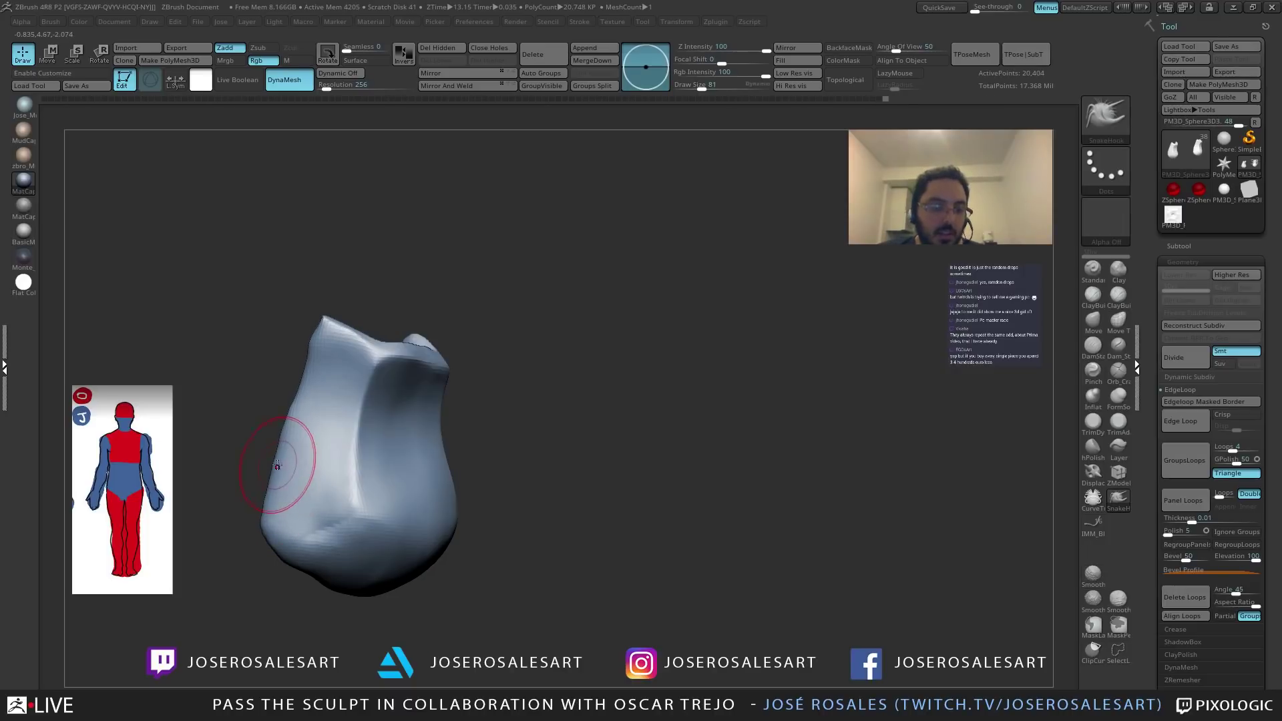
pyautogui.moveTo(306, 381); pyautogui.dragTo(296, 351, button='right')
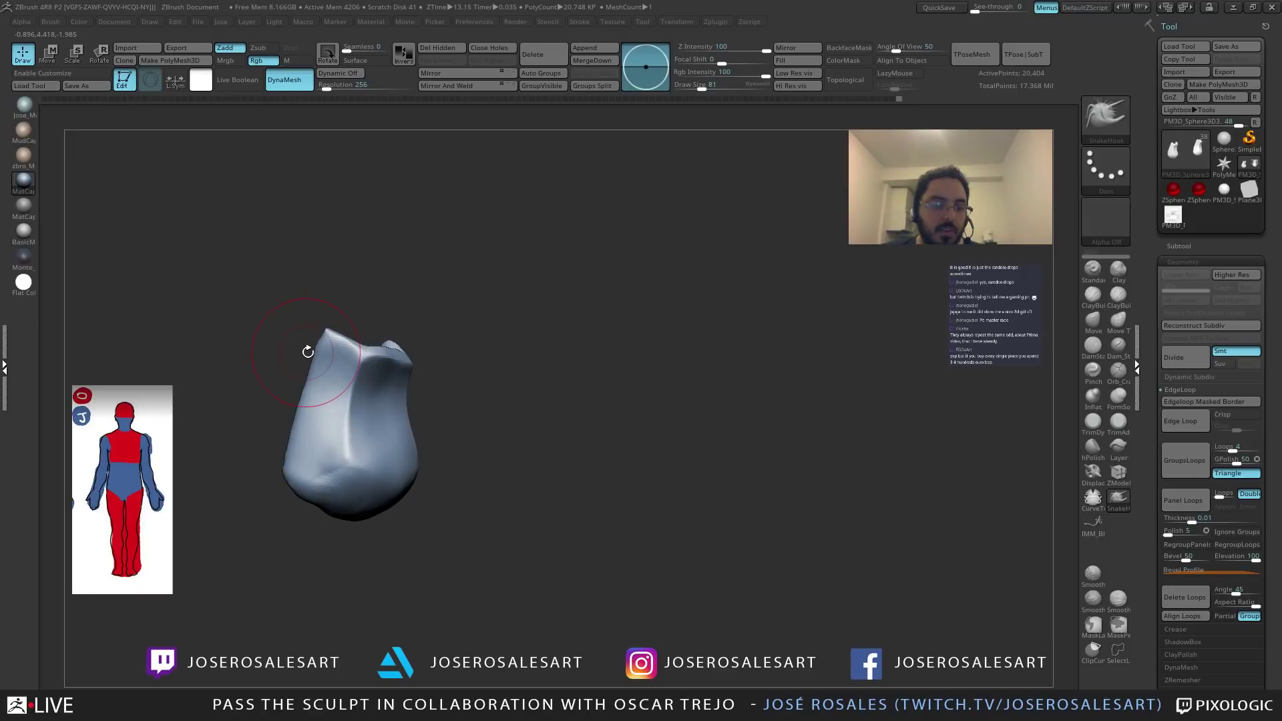
pyautogui.moveTo(308, 352)
pyautogui.mouseDown(button='right')
pyautogui.moveTo(280, 344)
pyautogui.moveTo(378, 413)
pyautogui.moveTo(362, 372)
pyautogui.moveTo(361, 429)
pyautogui.mouseUp(button='right')
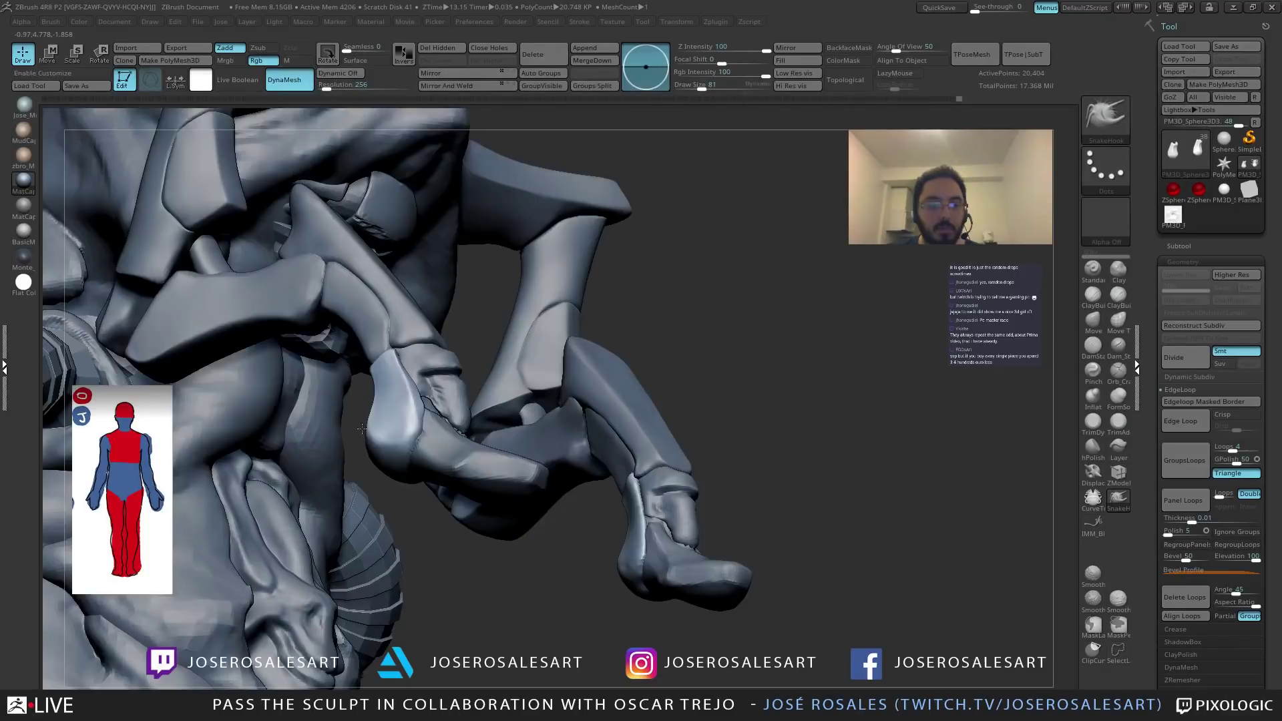
pyautogui.press('s')
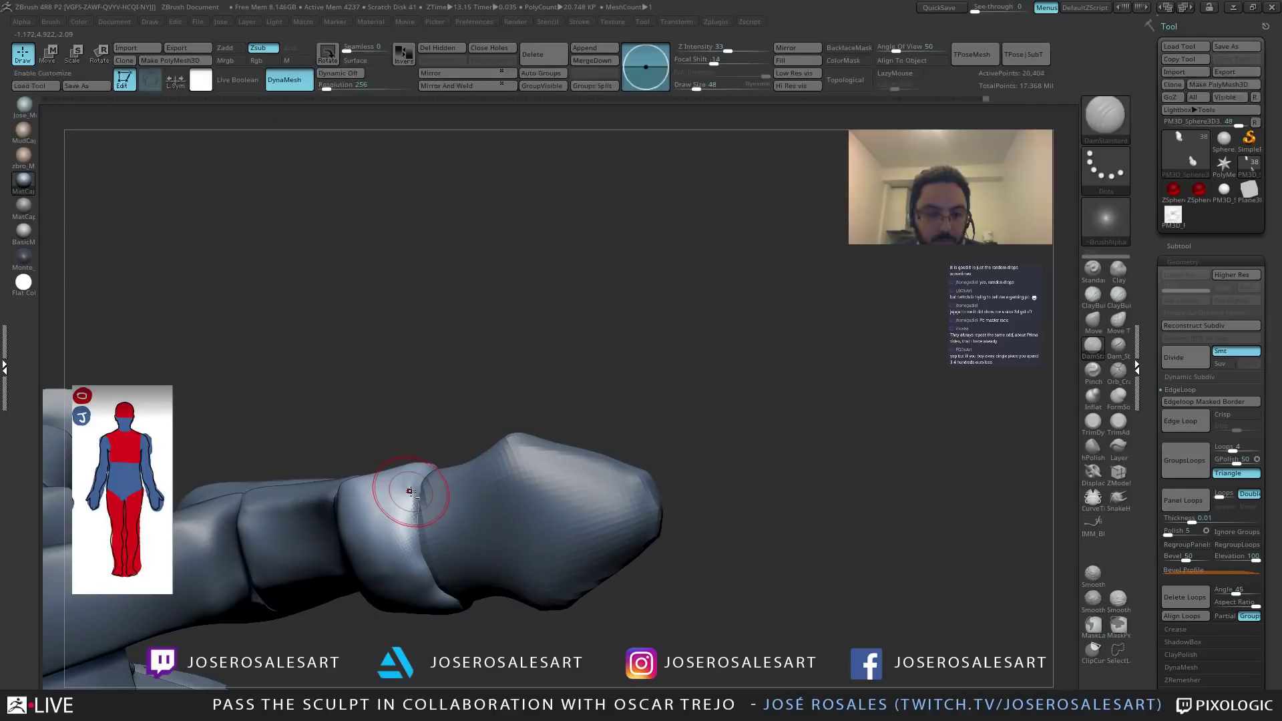
pyautogui.keyDown('shift'); pyautogui.moveTo(410, 491); pyautogui.dragTo(430, 589); pyautogui.keyUp('shift')
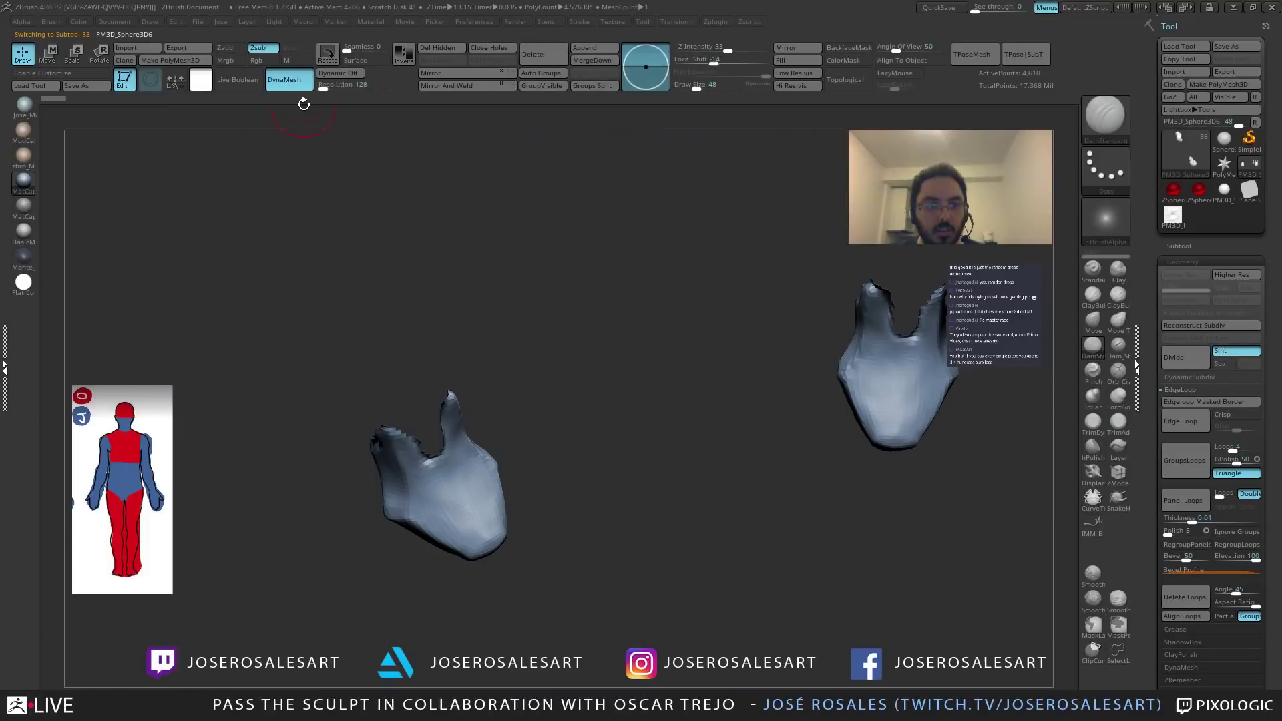
# Set the hand piece's DynaMesh resolution to 256 and remesh it.
pyautogui.write('25')
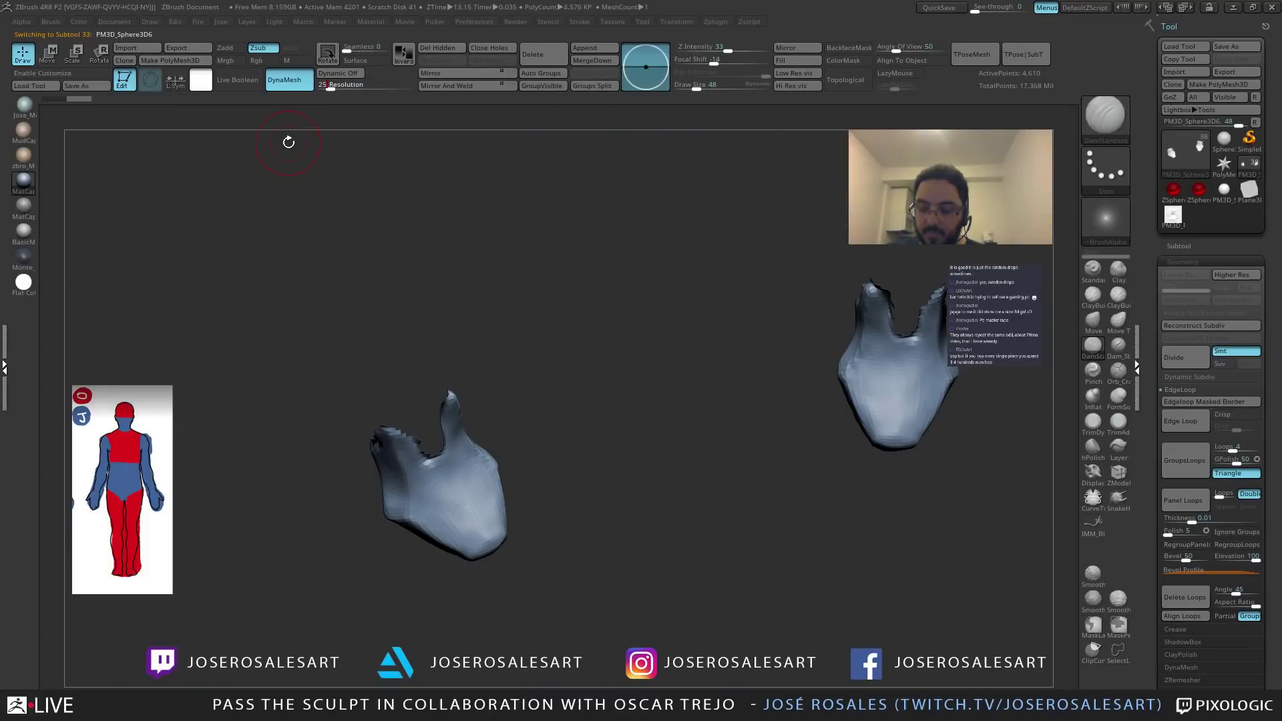
pyautogui.write('6')
pyautogui.press('Return')
pyautogui.moveTo(288, 142)
pyautogui.mouseDown()
pyautogui.moveTo(375, 276)
pyautogui.moveTo(441, 425)
pyautogui.moveTo(411, 414)
pyautogui.mouseUp()
# Thicken the hand piece's thin jagged prongs with the Inflate brush and remesh the piece with DynaMesh.
pyautogui.press('b')
pyautogui.press('i')
pyautogui.press('n')
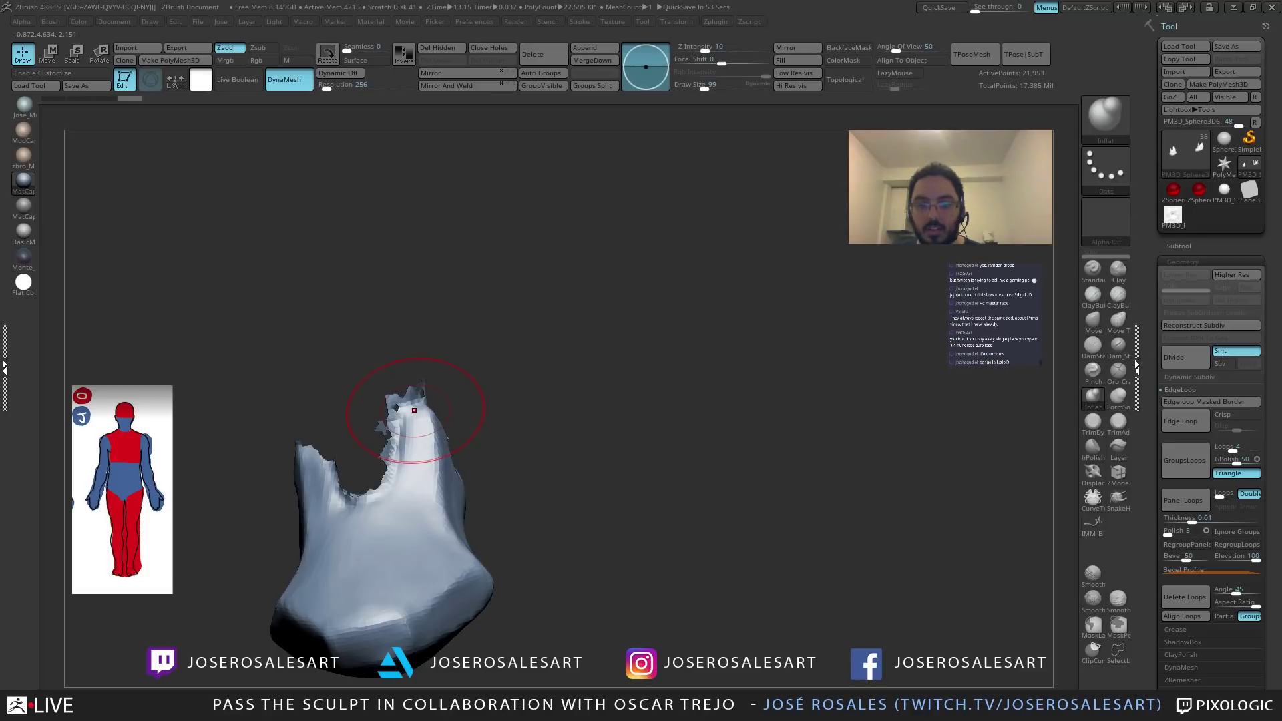
pyautogui.moveTo(414, 410)
pyautogui.keyDown('ctrl'); pyautogui.mouseDown(button='right')
pyautogui.moveTo(432, 389)
pyautogui.moveTo(572, 475)
pyautogui.moveTo(427, 319)
pyautogui.mouseUp(button='right'); pyautogui.keyUp('ctrl')
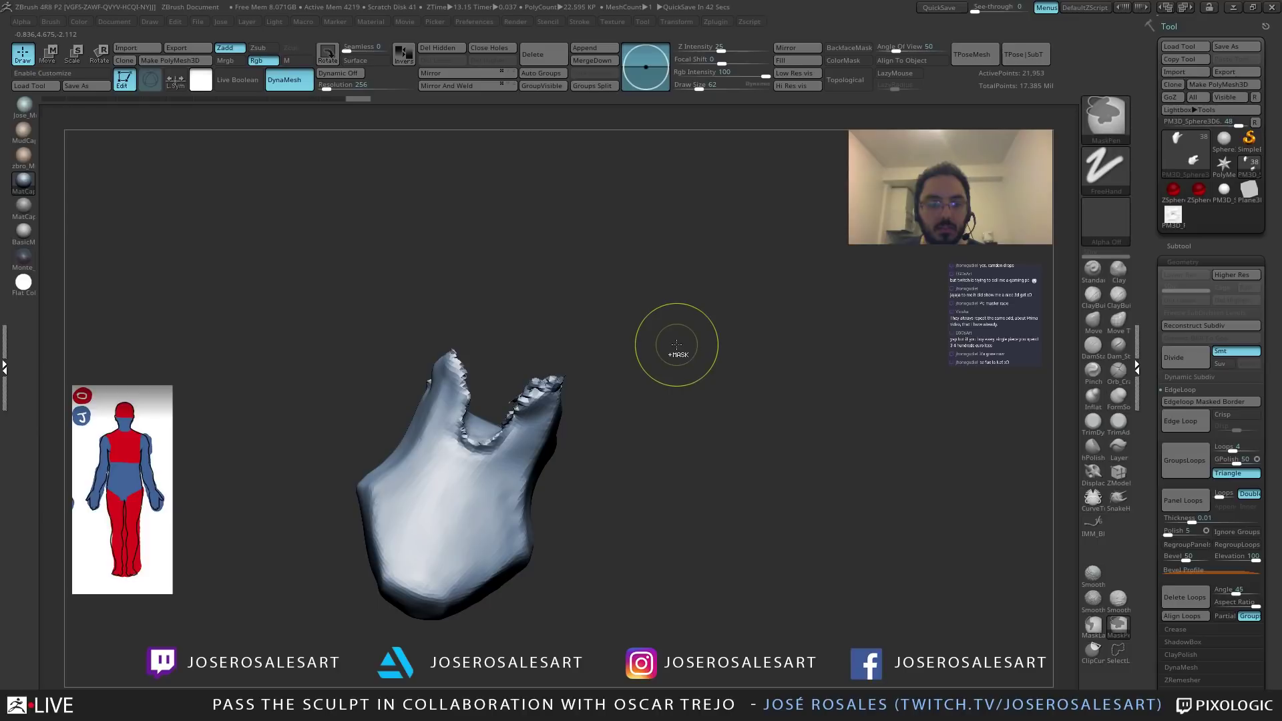
pyautogui.keyDown('ctrl'); pyautogui.moveTo(676, 344); pyautogui.dragTo(707, 380); pyautogui.keyUp('ctrl')
# Smooth the torn edges of the hand piece's prongs and the notch between them.
pyautogui.keyDown('shift'); pyautogui.moveTo(554, 384); pyautogui.dragTo(512, 421); pyautogui.keyUp('shift')
pyautogui.moveTo(634, 413); pyautogui.dragTo(601, 354)
pyautogui.keyDown('shift'); pyautogui.moveTo(563, 394); pyautogui.dragTo(566, 480); pyautogui.keyUp('shift')
pyautogui.moveTo(694, 414); pyautogui.dragTo(601, 440)
pyautogui.press('shift')
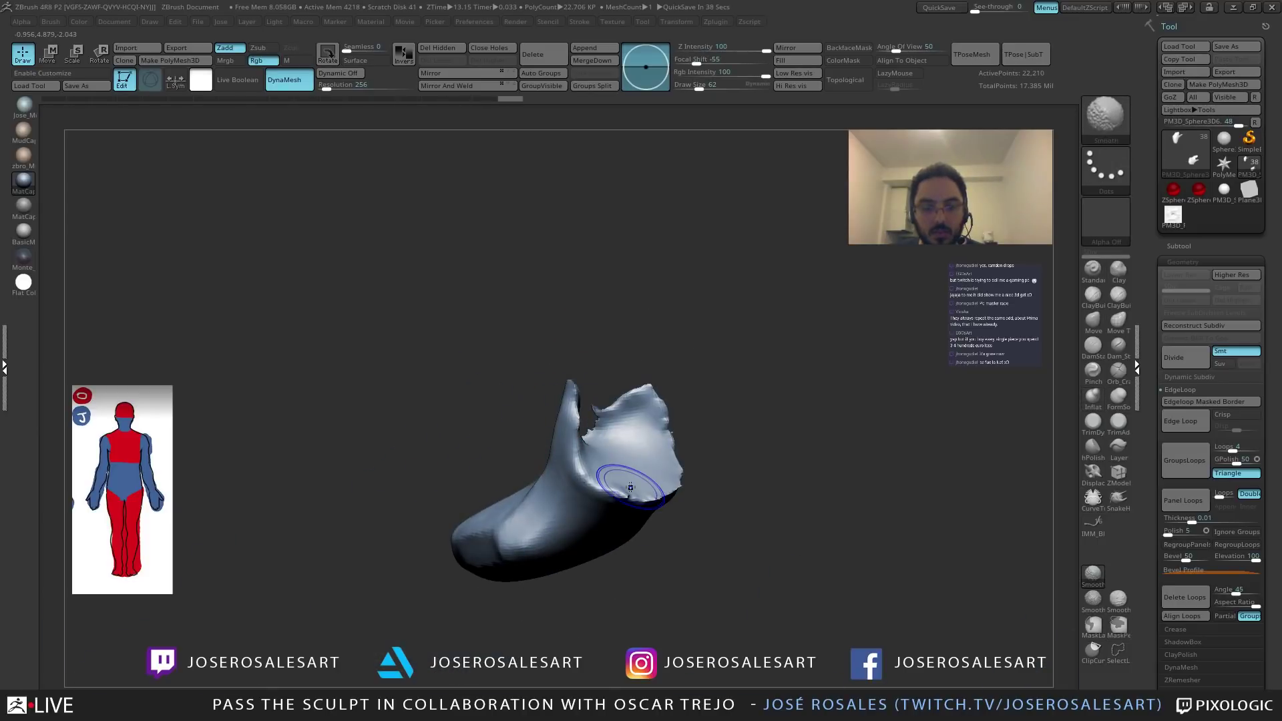
pyautogui.moveTo(721, 528)
pyautogui.mouseDown()
pyautogui.moveTo(640, 507)
pyautogui.moveTo(587, 467)
pyautogui.mouseUp()
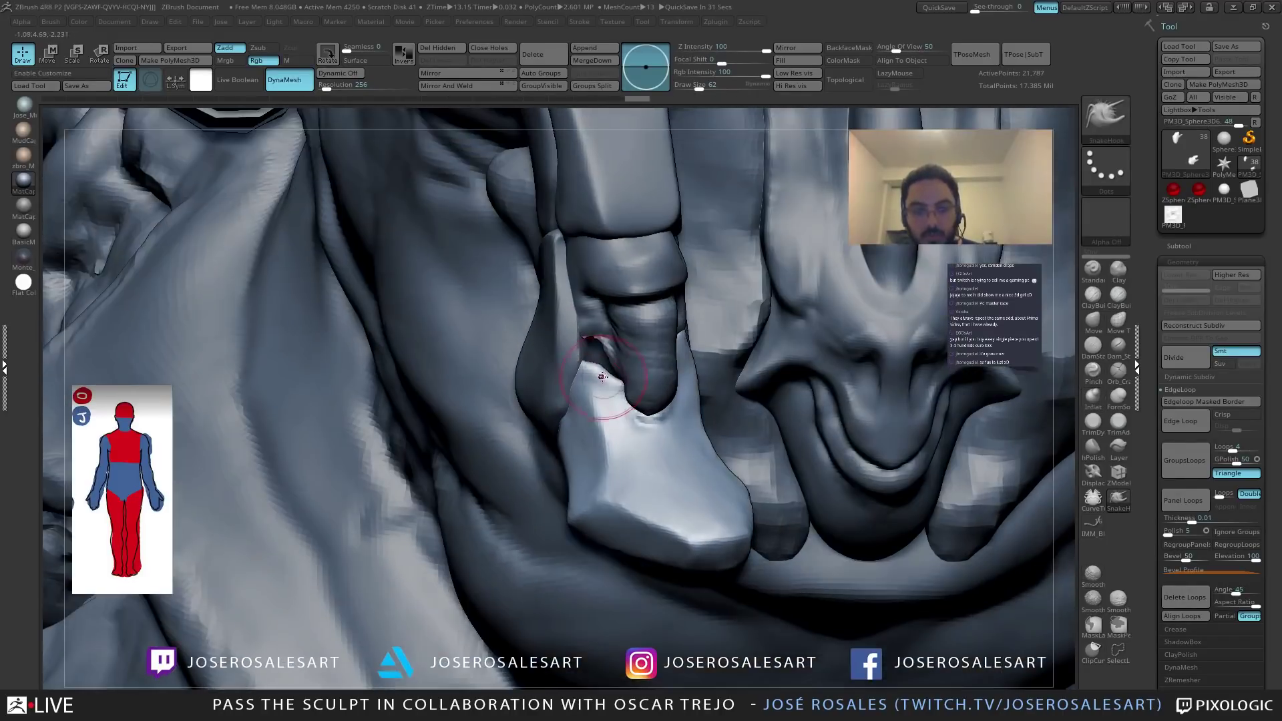
# Stretch the hand piece's prong upward with Snake Hook and carve along the notch rim with Dam Standard.
pyautogui.moveTo(587, 347); pyautogui.dragTo(591, 340)
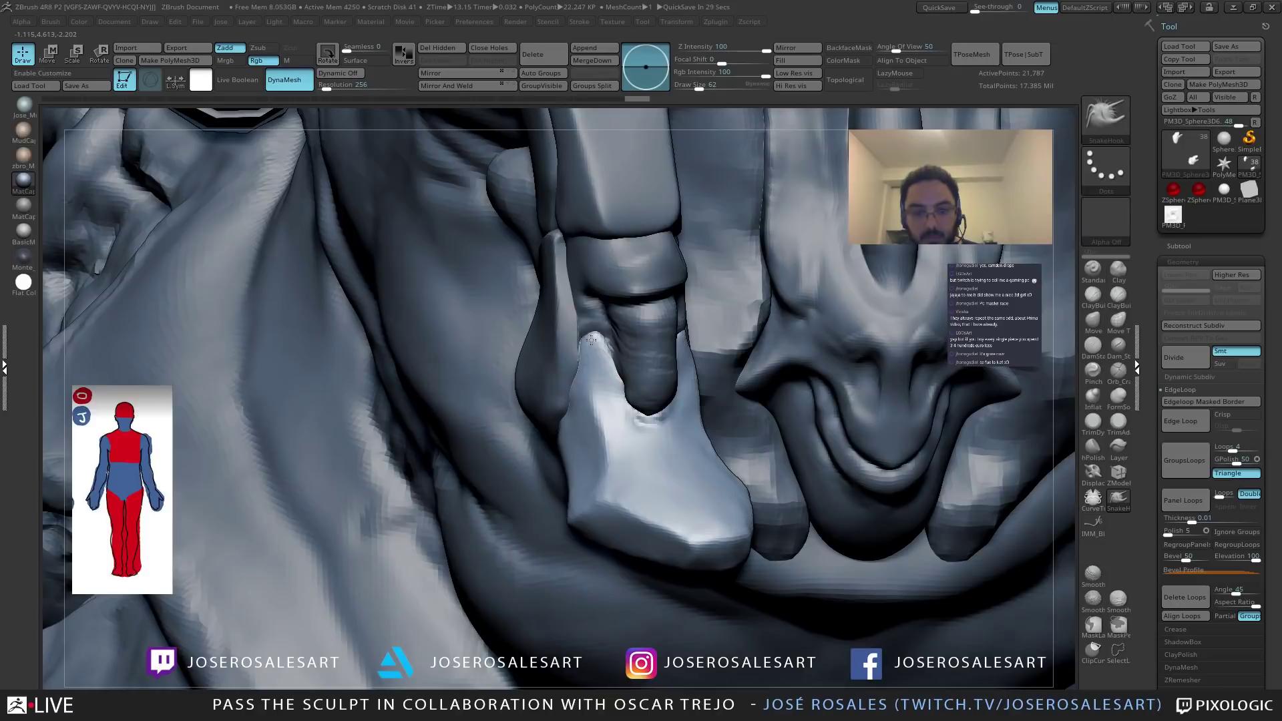
pyautogui.hotkey('ctrl', 'z')
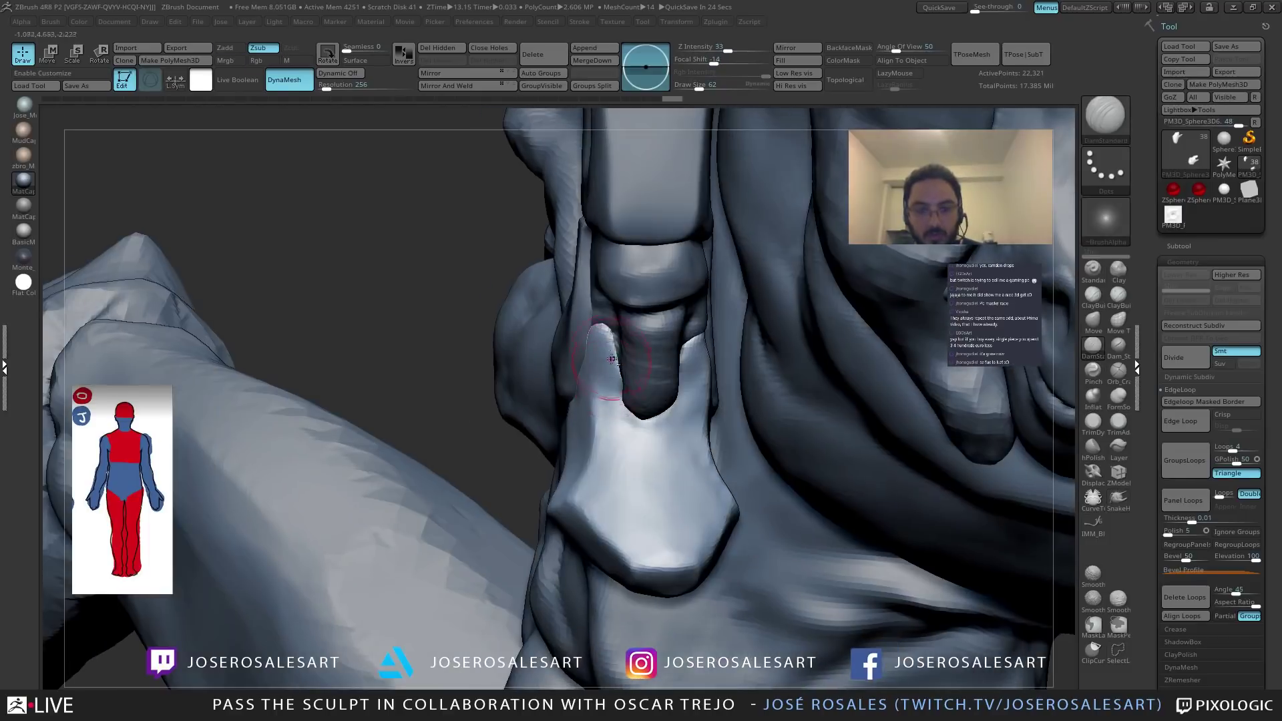
pyautogui.moveTo(604, 338)
pyautogui.mouseDown()
pyautogui.moveTo(631, 424)
pyautogui.moveTo(674, 409)
pyautogui.mouseUp()
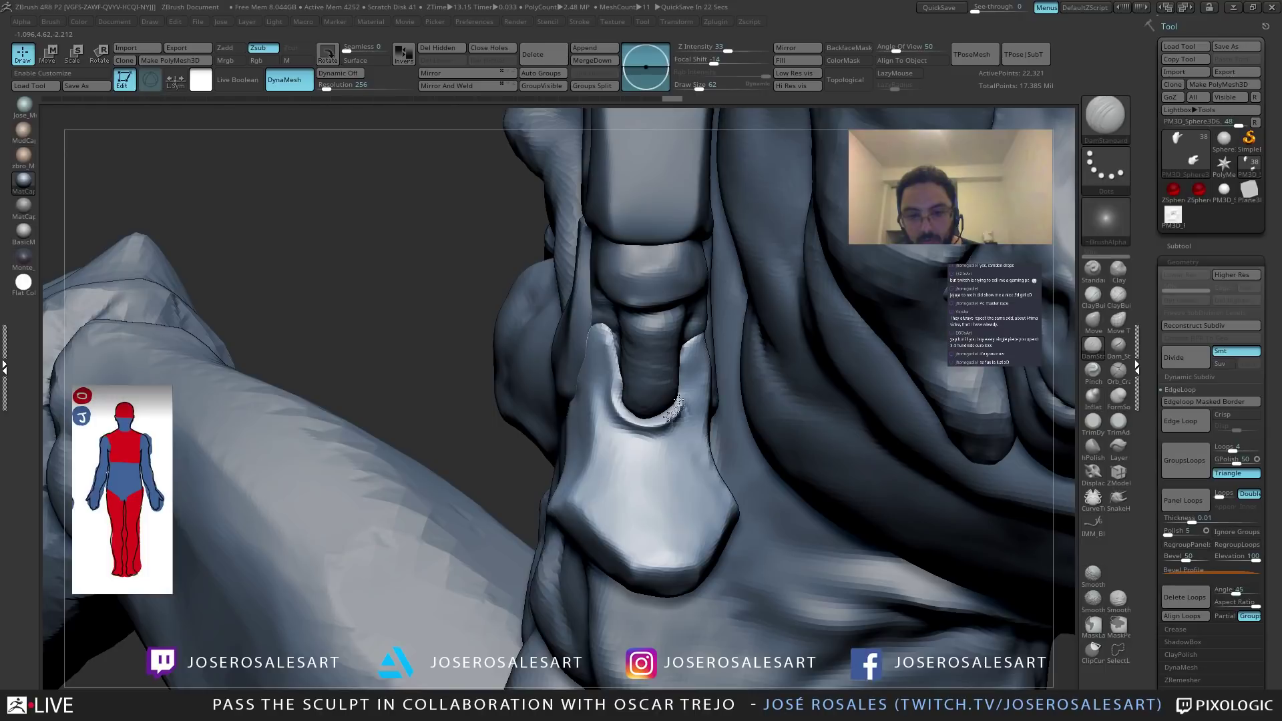
pyautogui.moveTo(674, 408); pyautogui.dragTo(670, 407, button='right')
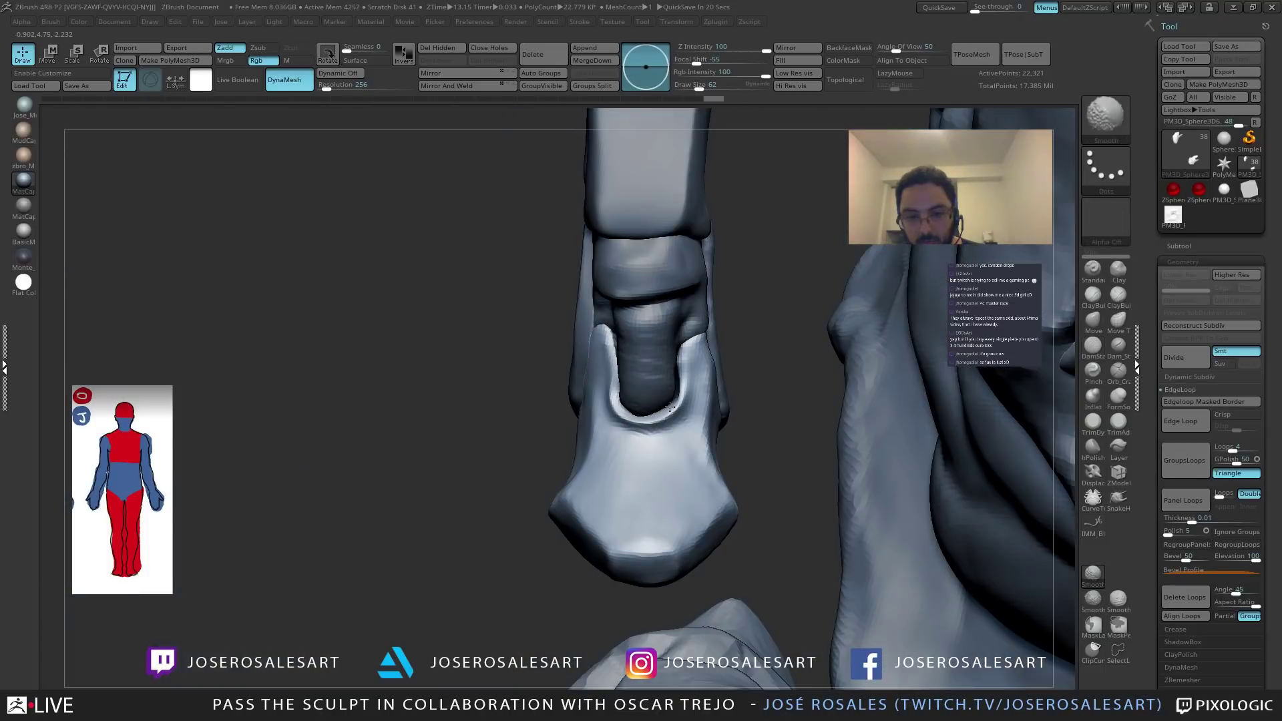
# Build up a raised rim around the hand piece's notch with the clay brush and smooth the prong's outer side.
pyautogui.press('b')
pyautogui.press('s')
pyautogui.press('h')
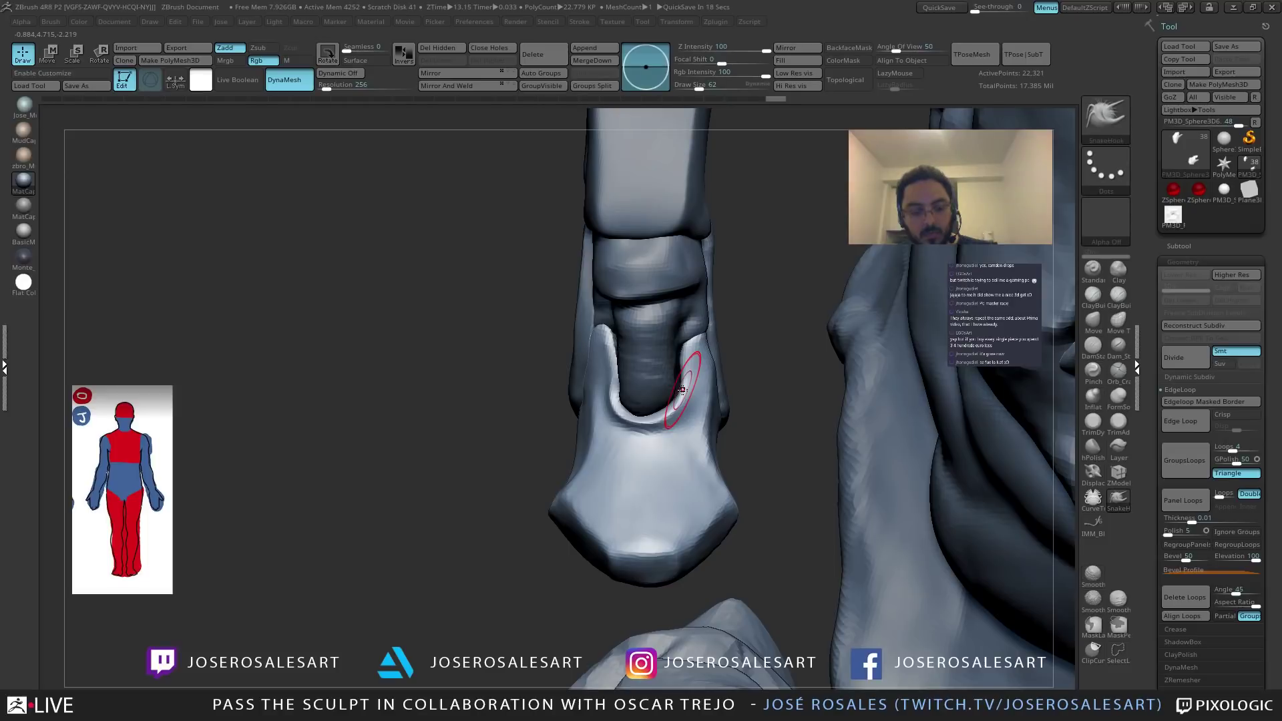
pyautogui.press('[')
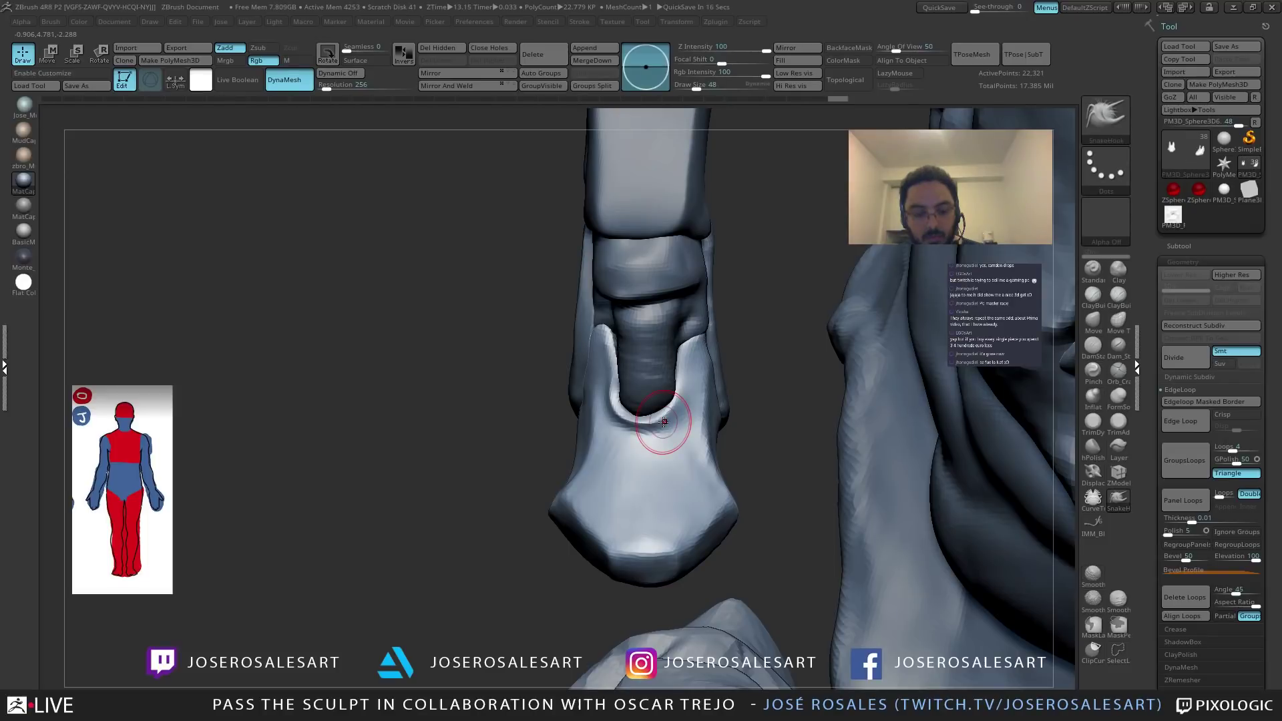
pyautogui.press('b')
pyautogui.press('d')
pyautogui.press('s')
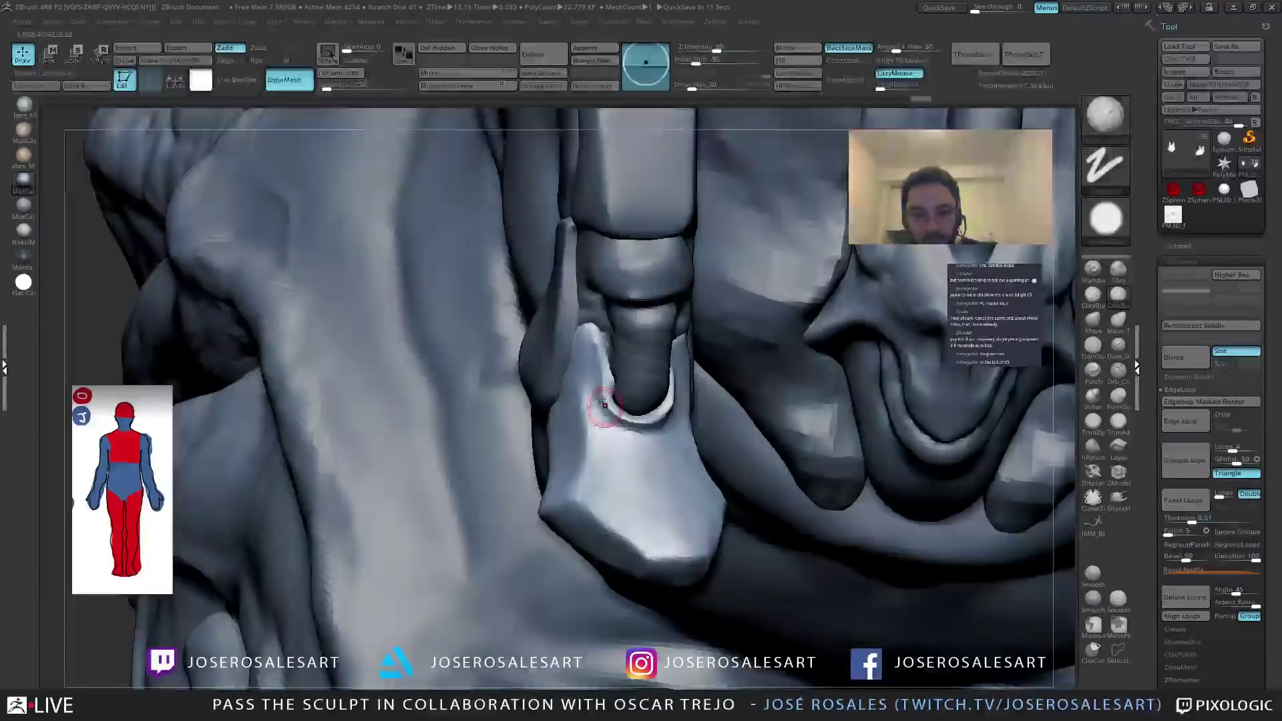
pyautogui.moveTo(603, 403); pyautogui.dragTo(666, 419)
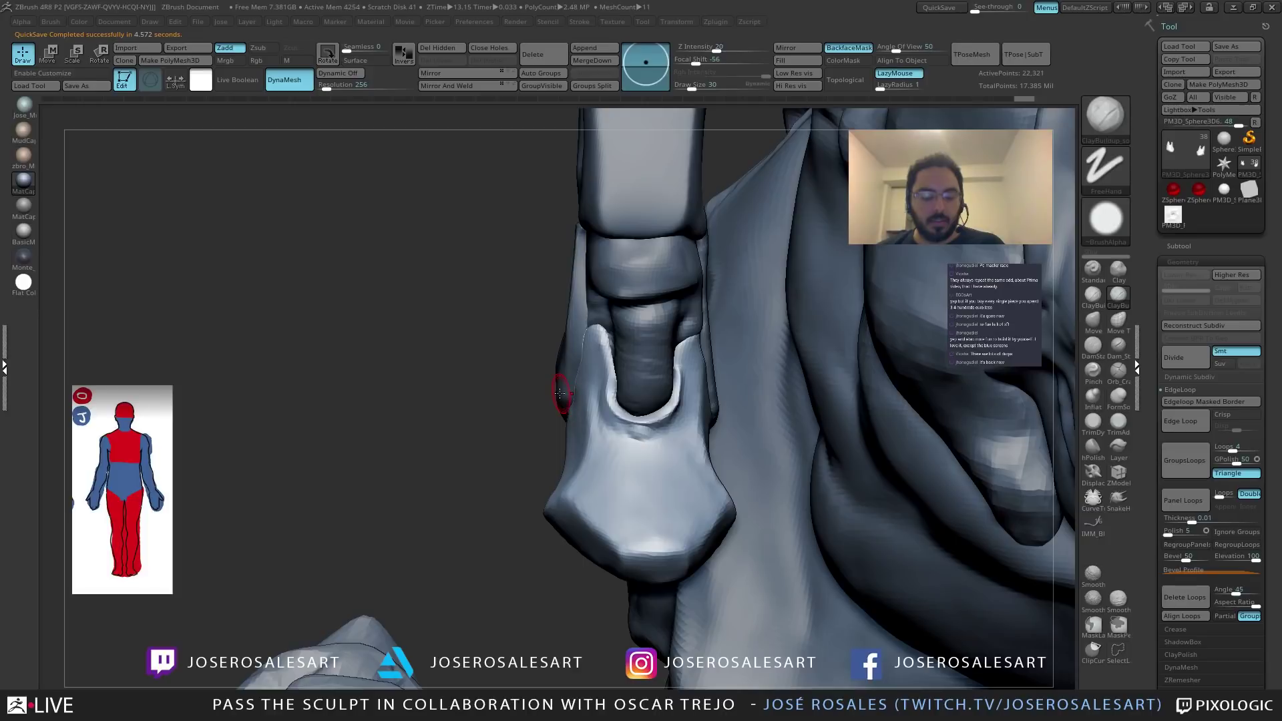
pyautogui.moveTo(559, 393)
pyautogui.mouseDown()
pyautogui.moveTo(525, 412)
pyautogui.moveTo(604, 444)
pyautogui.moveTo(560, 452)
pyautogui.moveTo(529, 422)
pyautogui.moveTo(545, 452)
pyautogui.mouseUp()
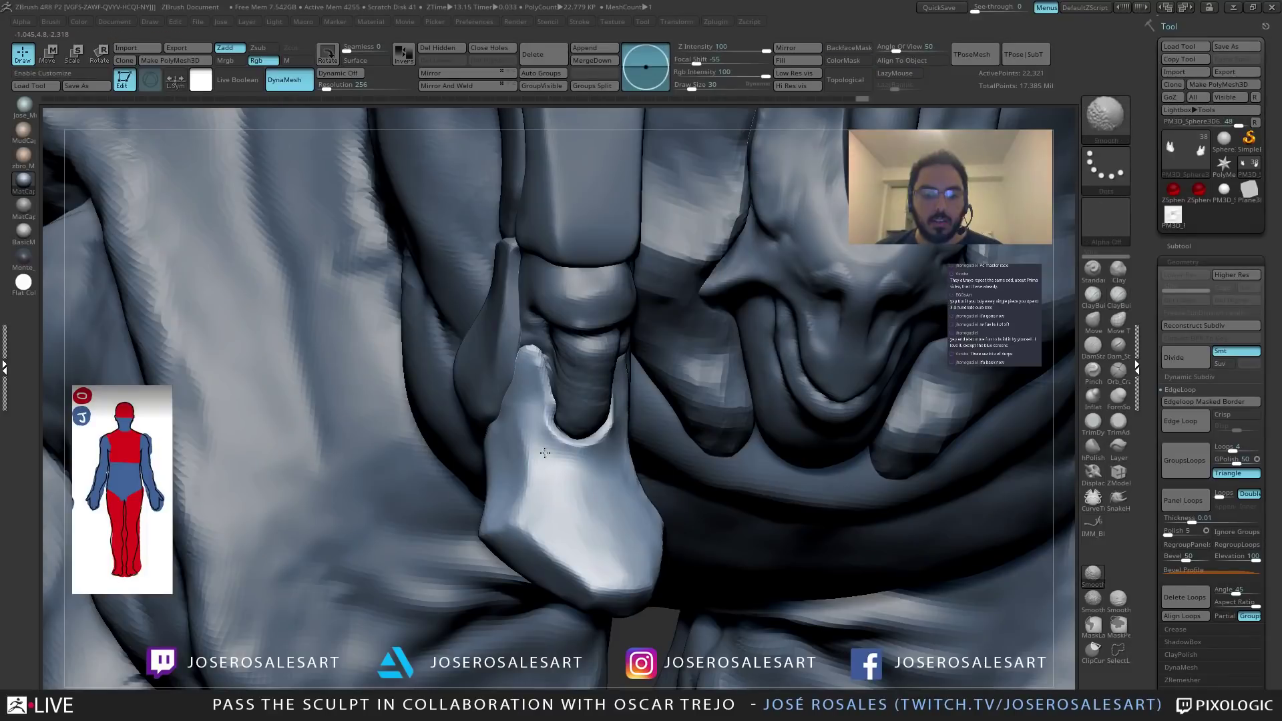
# Carve a crease down the hand piece's side face toward its lower corner with the Dam Standard brush.
pyautogui.moveTo(544, 452); pyautogui.dragTo(527, 494, button='right')
pyautogui.press('b')
pyautogui.press('d')
pyautogui.press('s')
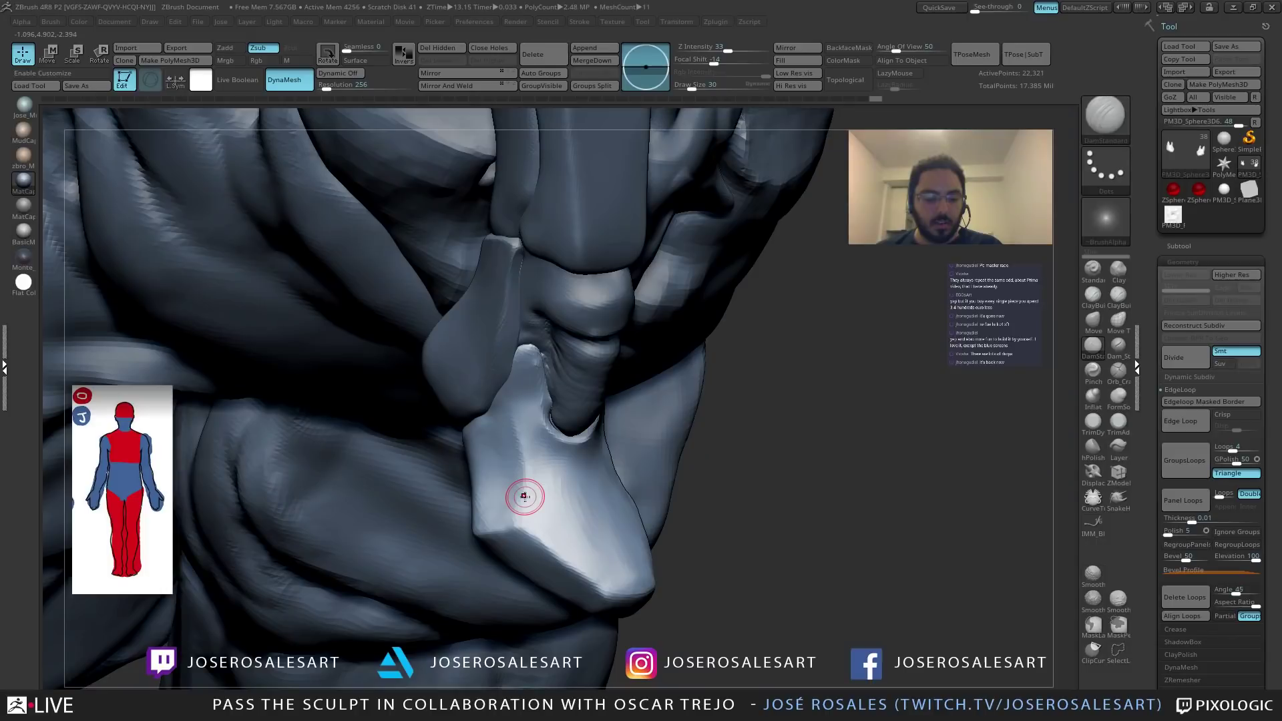
pyautogui.moveTo(525, 496); pyautogui.dragTo(516, 531)
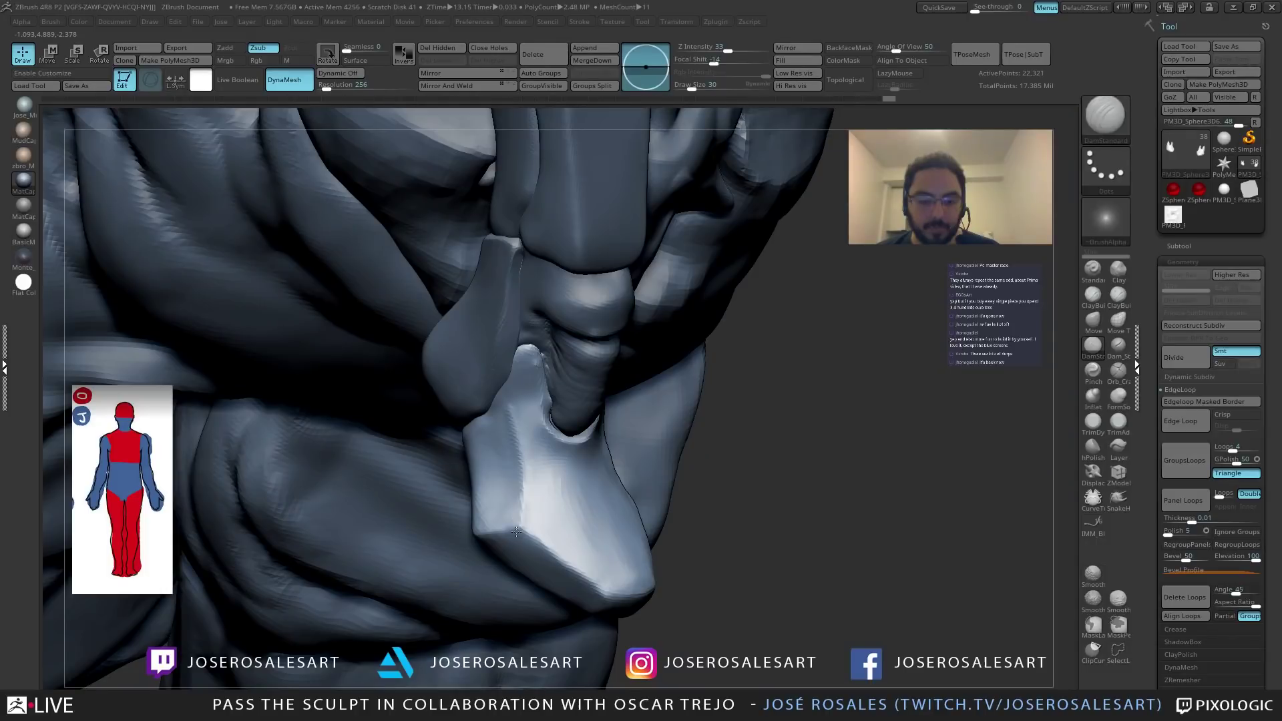
pyautogui.moveTo(516, 531); pyautogui.dragTo(550, 570, button='right')
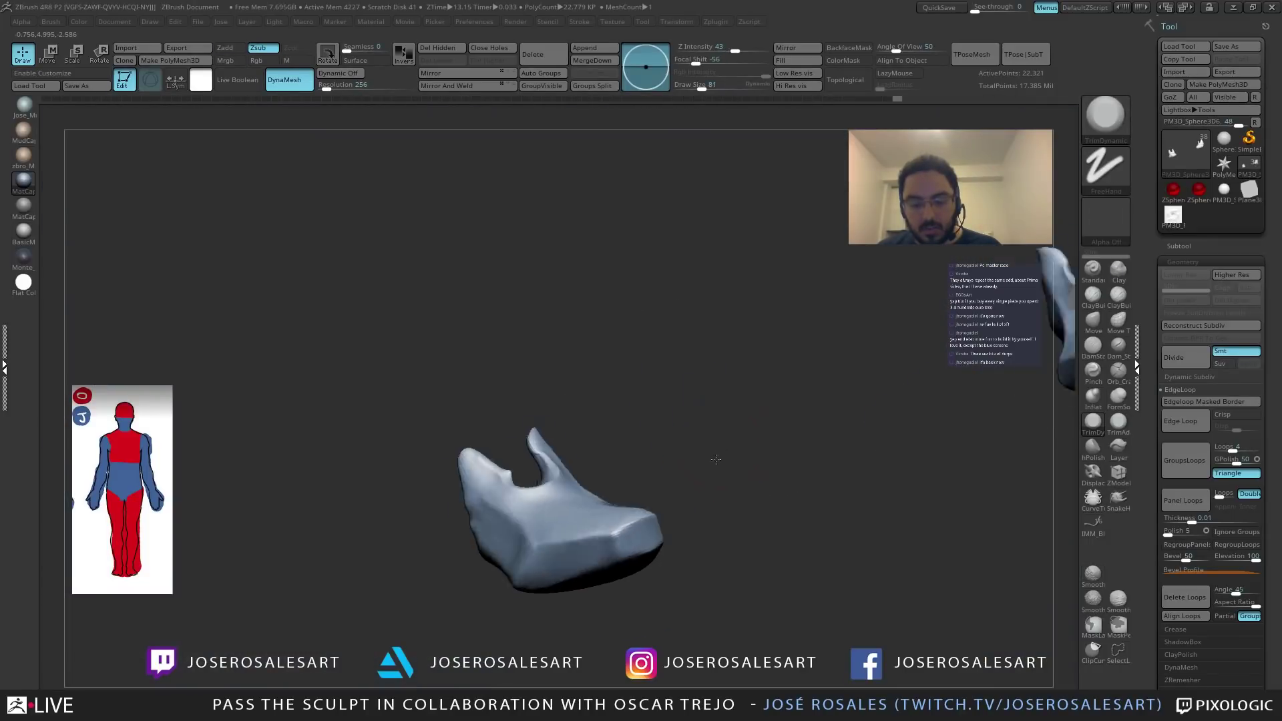
# Try to flatten the isolated hand piece's lower corner with the Trim Dynamic brush.
pyautogui.moveTo(715, 459); pyautogui.dragTo(767, 448)
pyautogui.moveTo(534, 566)
pyautogui.mouseDown()
pyautogui.moveTo(564, 546)
pyautogui.moveTo(541, 580)
pyautogui.mouseUp()
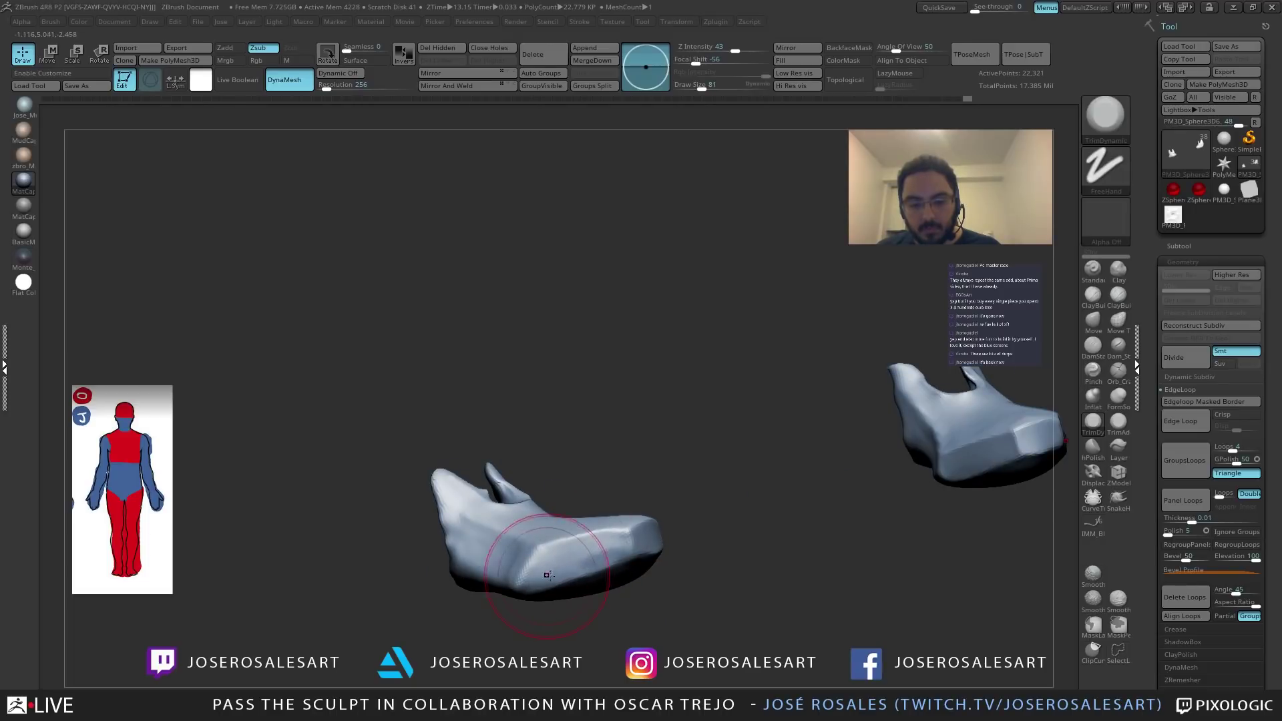
pyautogui.moveTo(549, 575); pyautogui.dragTo(587, 434, button='right')
pyautogui.hotkey('ctrl', 'z')
# Select the long forearm bone, pull its upper tip upward with the Move brush, and reduce the brush size.
pyautogui.hotkey('shift', 's')
pyautogui.moveTo(427, 534)
pyautogui.mouseDown(button='right')
pyautogui.moveTo(370, 555)
pyautogui.moveTo(574, 556)
pyautogui.moveTo(471, 602)
pyautogui.moveTo(750, 398)
pyautogui.moveTo(587, 427)
pyautogui.moveTo(699, 391)
pyautogui.moveTo(641, 374)
pyautogui.moveTo(627, 244)
pyautogui.moveTo(587, 280)
pyautogui.moveTo(568, 356)
pyautogui.moveTo(563, 342)
pyautogui.mouseUp(button='right')
pyautogui.press('b')
pyautogui.press('m')
pyautogui.press('v')
pyautogui.keyDown('alt'); pyautogui.click(565, 343); pyautogui.keyUp('alt')
pyautogui.moveTo(565, 332)
pyautogui.mouseDown()
pyautogui.moveTo(573, 295)
pyautogui.moveTo(571, 338)
pyautogui.moveTo(571, 303)
pyautogui.moveTo(565, 323)
pyautogui.mouseUp()
pyautogui.moveTo(567, 317)
pyautogui.mouseDown(button='right')
pyautogui.moveTo(609, 297)
pyautogui.moveTo(539, 271)
pyautogui.moveTo(520, 364)
pyautogui.moveTo(618, 373)
pyautogui.moveTo(556, 279)
pyautogui.moveTo(569, 273)
pyautogui.moveTo(674, 393)
pyautogui.mouseUp(button='right')
pyautogui.press('[')
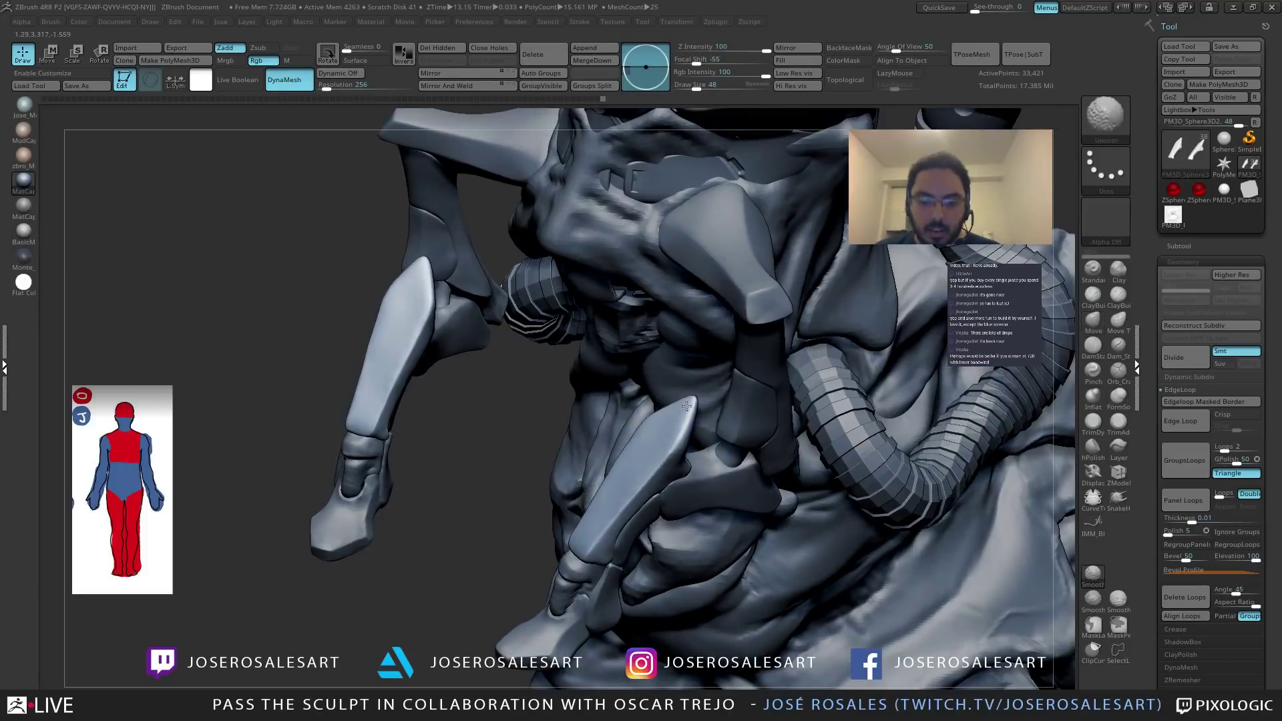
# Hide the subtools PM3D_Sphere3D4, PM3D_Sphere3D1_3_copy1, PM3D_Sphere3D2_2, PM3D_Sphere3D2_1 and PM3D_Sphere3D2_3 on the whole body.
pyautogui.moveTo(684, 417)
pyautogui.mouseDown(button='right')
pyautogui.moveTo(757, 320)
pyautogui.moveTo(656, 392)
pyautogui.moveTo(634, 449)
pyautogui.moveTo(645, 446)
pyautogui.moveTo(544, 442)
pyautogui.mouseUp(button='right')
pyautogui.keyDown('alt'); pyautogui.click(638, 447); pyautogui.keyUp('alt')
pyautogui.click(1179, 246)
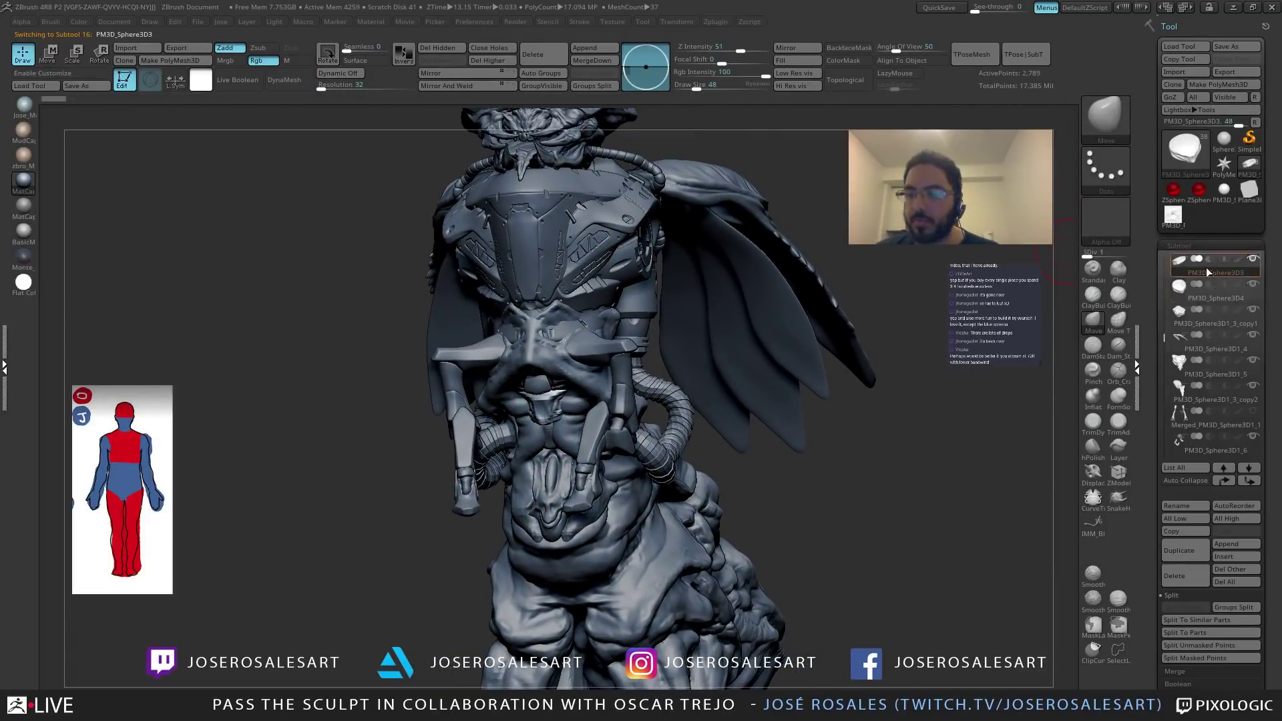
pyautogui.click(1250, 287)
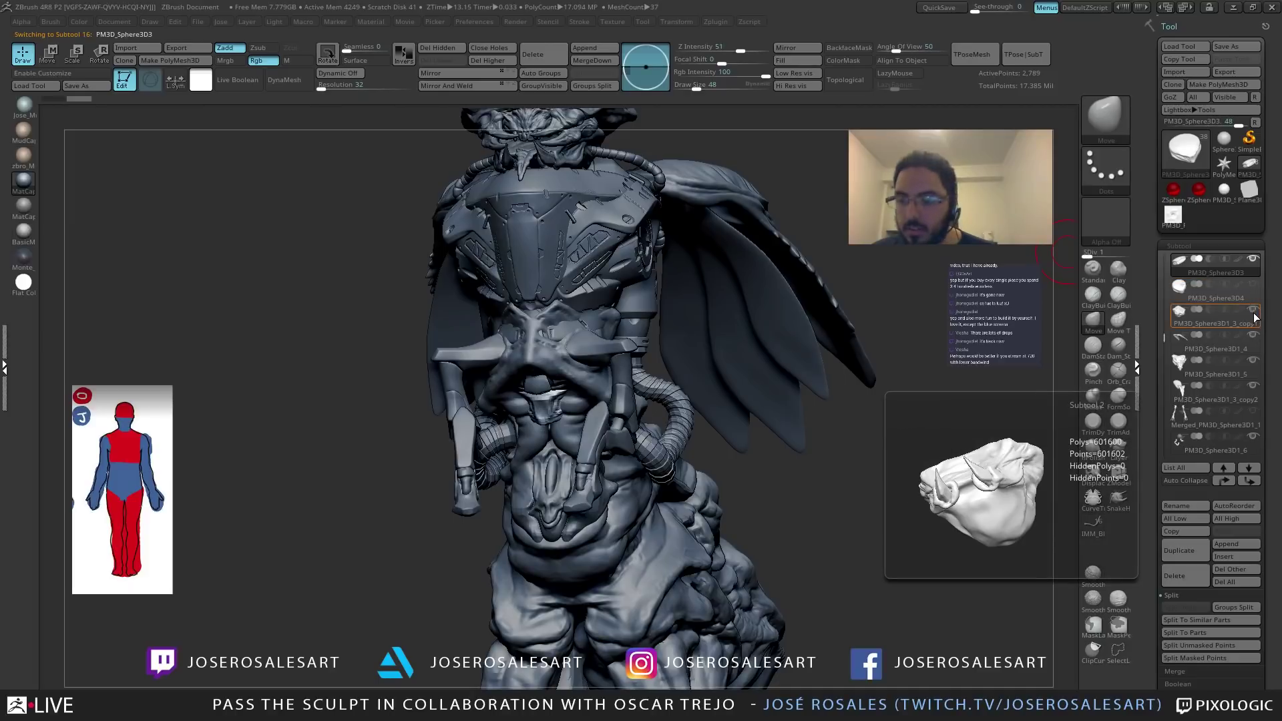
pyautogui.click(1252, 310)
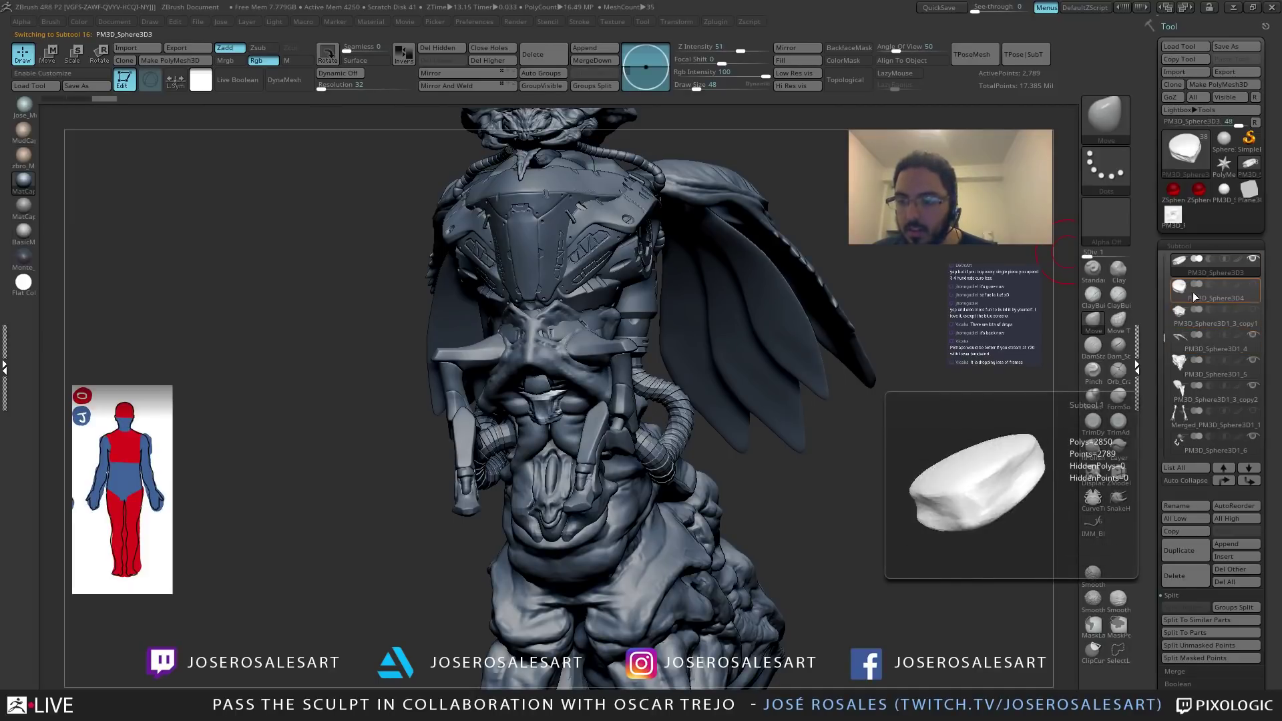
pyautogui.moveTo(1159, 327); pyautogui.dragTo(1163, 306)
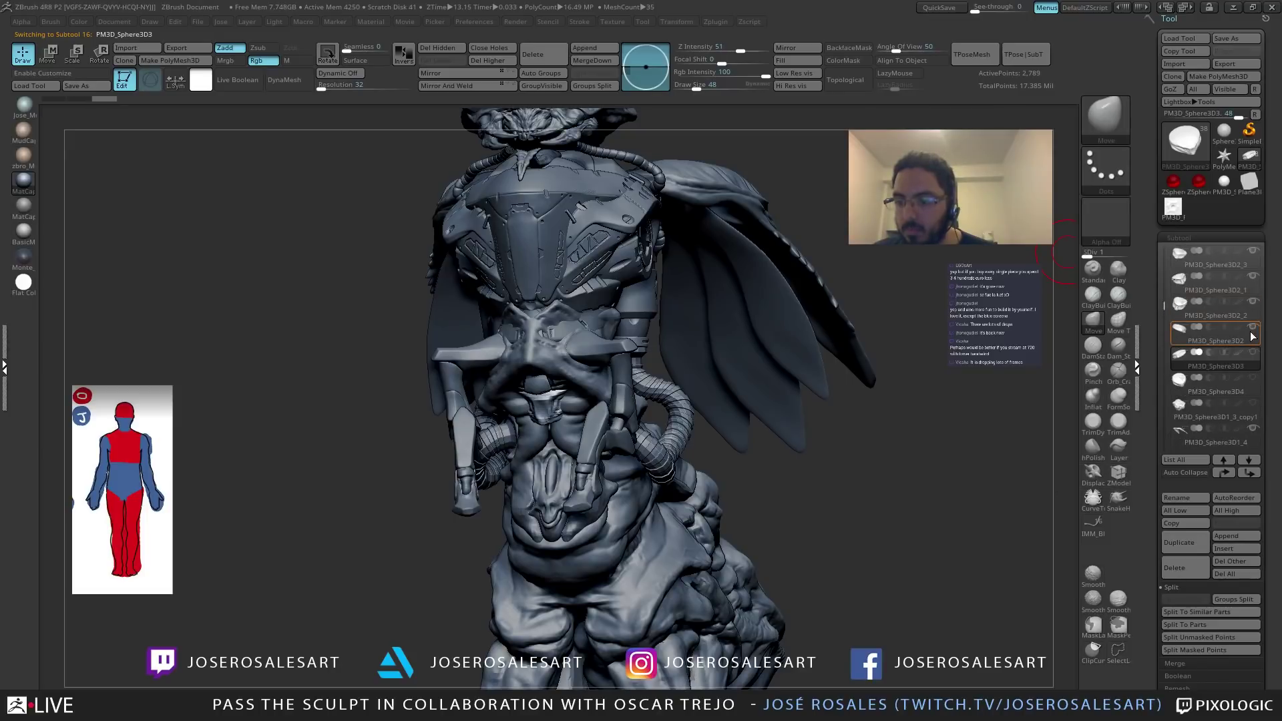
pyautogui.click(1252, 303)
pyautogui.click(1252, 276)
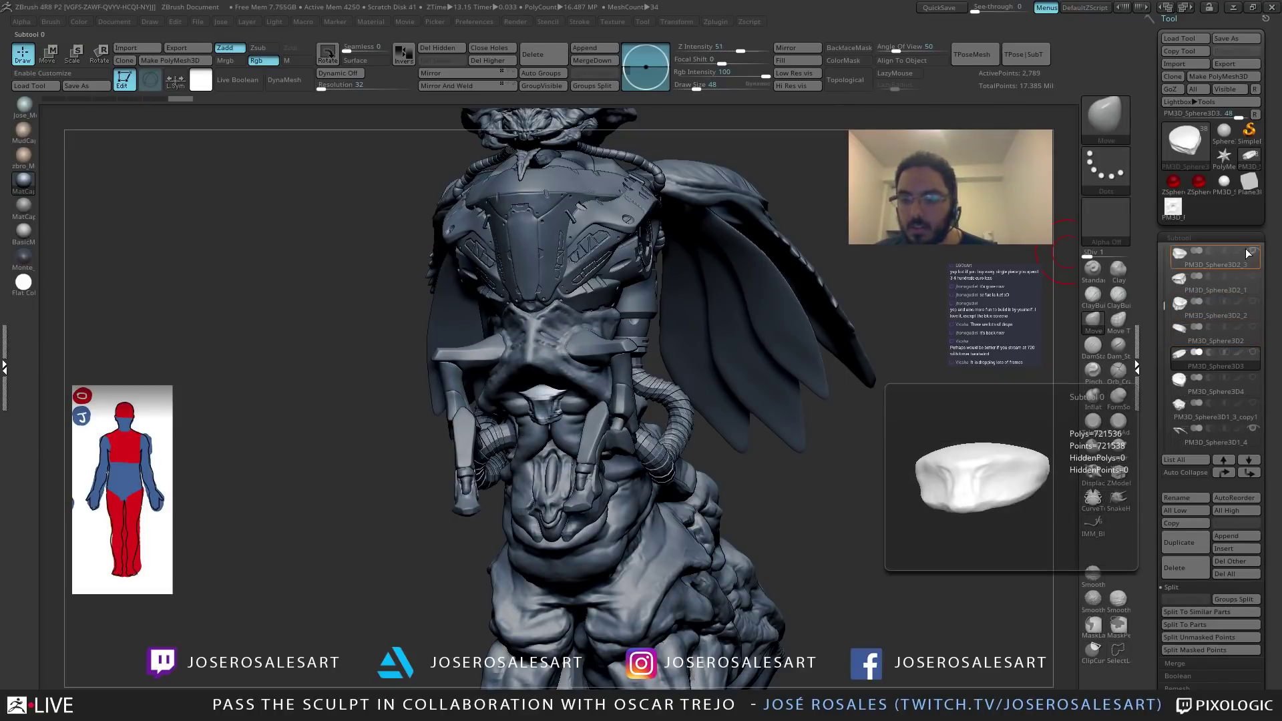
pyautogui.click(1252, 250)
# Select the torso skin subtool PM3D_Sphere3D1 and isolate it.
pyautogui.moveTo(1163, 307); pyautogui.dragTo(1163, 293)
pyautogui.click(1195, 314)
pyautogui.moveTo(531, 408)
pyautogui.mouseDown(button='right')
pyautogui.moveTo(554, 414)
pyautogui.moveTo(557, 438)
pyautogui.moveTo(437, 424)
pyautogui.moveTo(570, 426)
pyautogui.mouseUp(button='right')
pyautogui.keyDown('ctrl'); pyautogui.keyDown('shift'); pyautogui.click(570, 427); pyautogui.keyUp('shift'); pyautogui.keyUp('ctrl')
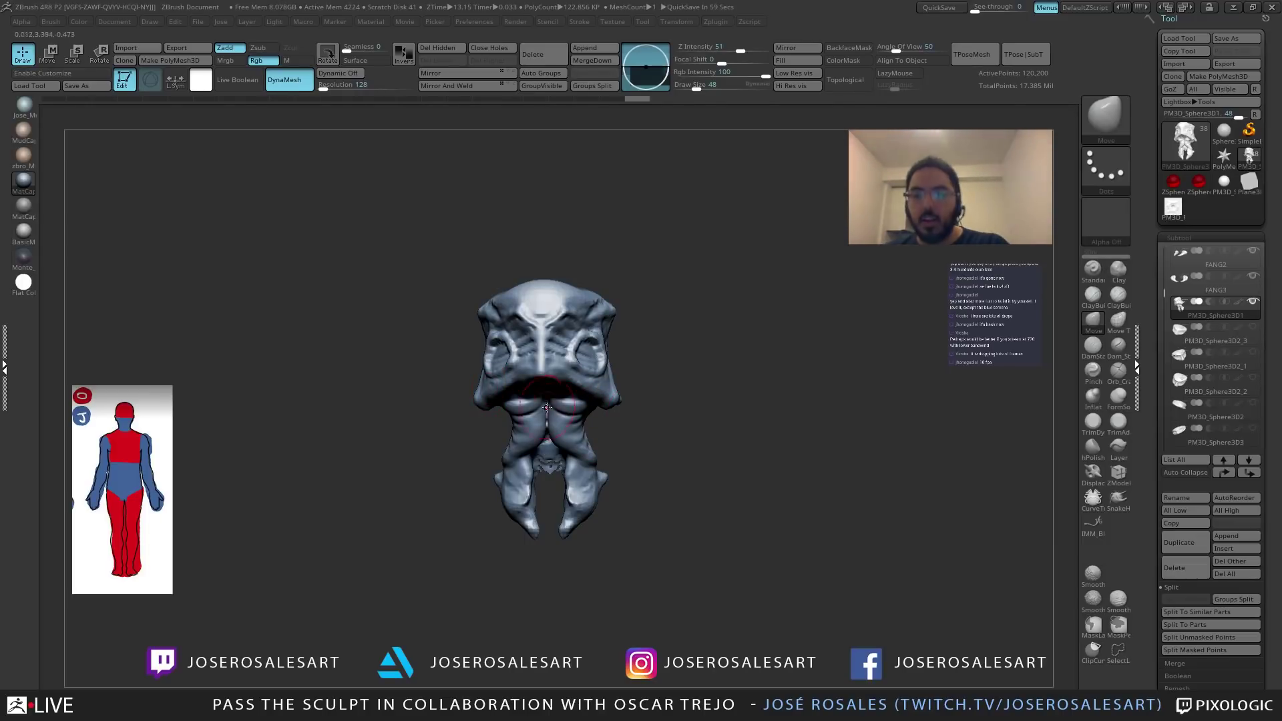
# Build up the border of the torso's side flap with a smaller ClayBuildup brush.
pyautogui.moveTo(592, 433)
pyautogui.mouseDown(button='right')
pyautogui.moveTo(594, 364)
pyautogui.moveTo(621, 399)
pyautogui.moveTo(524, 394)
pyautogui.mouseUp(button='right')
pyautogui.press('1')
pyautogui.press('s')
pyautogui.moveTo(528, 397); pyautogui.dragTo(523, 397)
pyautogui.moveTo(523, 397)
pyautogui.mouseDown(button='right')
pyautogui.moveTo(590, 395)
pyautogui.moveTo(499, 407)
pyautogui.moveTo(494, 381)
pyautogui.mouseUp(button='right')
pyautogui.moveTo(494, 380)
pyautogui.mouseDown(button='right')
pyautogui.moveTo(524, 396)
pyautogui.moveTo(527, 381)
pyautogui.moveTo(509, 401)
pyautogui.moveTo(531, 374)
pyautogui.moveTo(508, 395)
pyautogui.moveTo(536, 431)
pyautogui.moveTo(511, 439)
pyautogui.moveTo(536, 437)
pyautogui.moveTo(464, 434)
pyautogui.mouseUp(button='right')
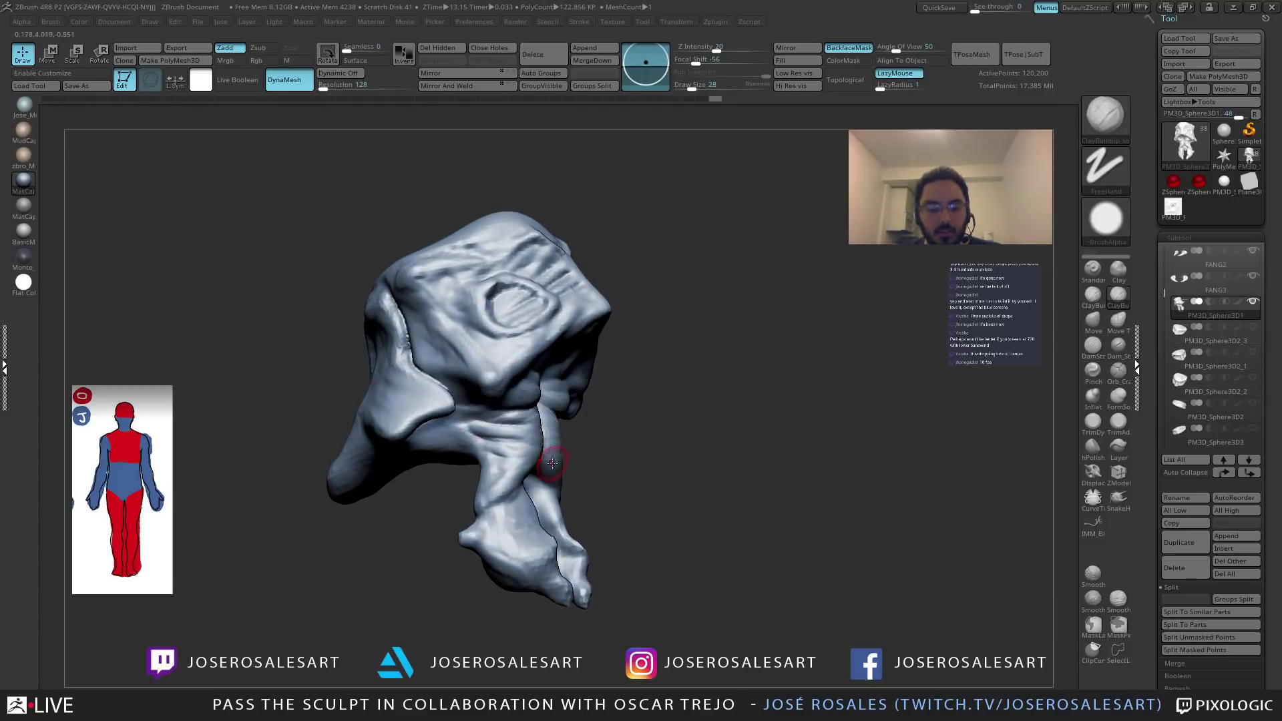
# Carve the folds at the side of the torso's waist with the Dam Standard brush.
pyautogui.press('b')
pyautogui.press('d')
pyautogui.press('s')
pyautogui.moveTo(610, 394)
pyautogui.mouseDown(button='right')
pyautogui.moveTo(642, 374)
pyautogui.moveTo(604, 437)
pyautogui.mouseUp(button='right')
pyautogui.moveTo(507, 404); pyautogui.dragTo(520, 416, button='right')
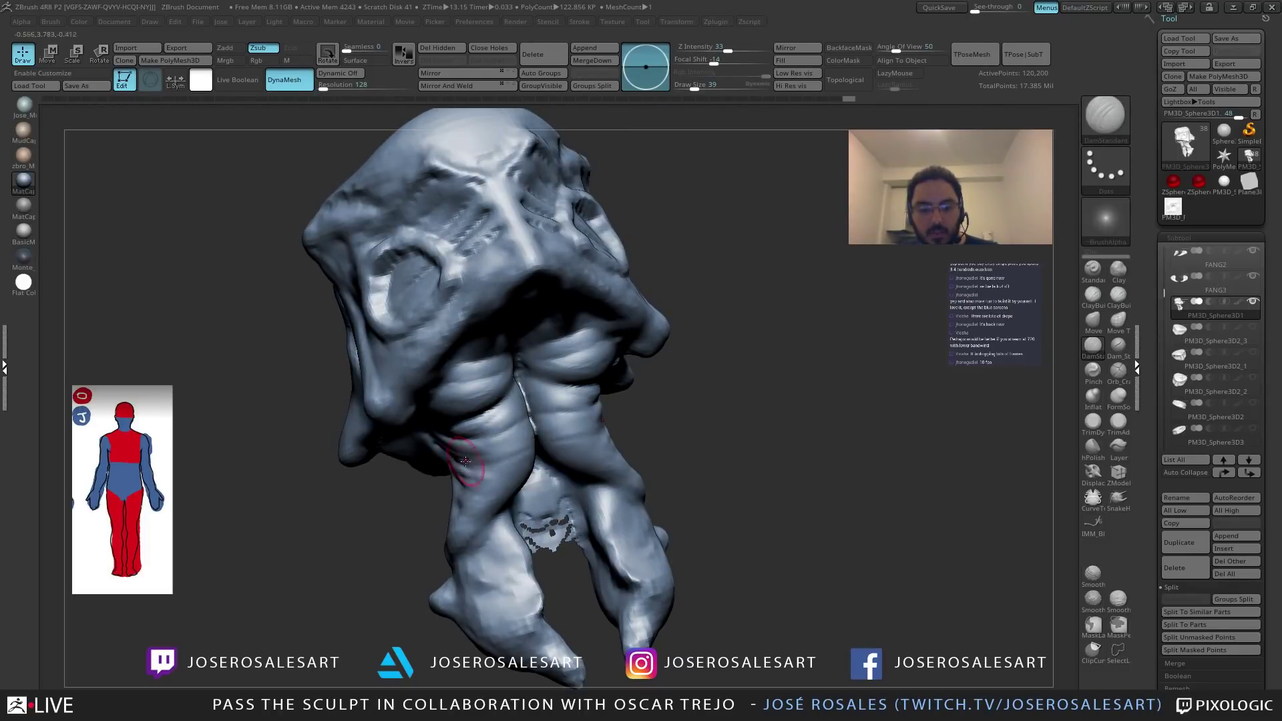
# Add volume to the side of the torso around the flap with the ClayBuildup brush.
pyautogui.moveTo(481, 480)
pyautogui.mouseDown(button='right')
pyautogui.moveTo(485, 355)
pyautogui.moveTo(466, 342)
pyautogui.moveTo(493, 343)
pyautogui.moveTo(457, 299)
pyautogui.mouseUp(button='right')
pyautogui.press('b')
pyautogui.press('c')
pyautogui.press('b')
pyautogui.moveTo(457, 299)
pyautogui.mouseDown()
pyautogui.moveTo(467, 340)
pyautogui.moveTo(457, 274)
pyautogui.mouseUp()
pyautogui.moveTo(478, 223)
pyautogui.mouseDown(button='right')
pyautogui.moveTo(443, 208)
pyautogui.moveTo(442, 228)
pyautogui.moveTo(506, 229)
pyautogui.moveTo(494, 240)
pyautogui.moveTo(453, 231)
pyautogui.moveTo(469, 250)
pyautogui.moveTo(454, 223)
pyautogui.moveTo(390, 209)
pyautogui.moveTo(402, 207)
pyautogui.moveTo(424, 260)
pyautogui.moveTo(413, 291)
pyautogui.moveTo(417, 254)
pyautogui.moveTo(438, 267)
pyautogui.moveTo(367, 297)
pyautogui.moveTo(310, 273)
pyautogui.moveTo(272, 329)
pyautogui.moveTo(292, 325)
pyautogui.moveTo(309, 360)
pyautogui.moveTo(303, 331)
pyautogui.moveTo(284, 331)
pyautogui.moveTo(291, 318)
pyautogui.moveTo(323, 326)
pyautogui.moveTo(319, 352)
pyautogui.moveTo(293, 368)
pyautogui.moveTo(229, 349)
pyautogui.moveTo(246, 372)
pyautogui.moveTo(271, 347)
pyautogui.moveTo(209, 337)
pyautogui.mouseUp(button='right')
# Cut a crease under the side flap's lower edge with the Dam Standard brush.
pyautogui.press('b')
pyautogui.press('d')
pyautogui.press('s')
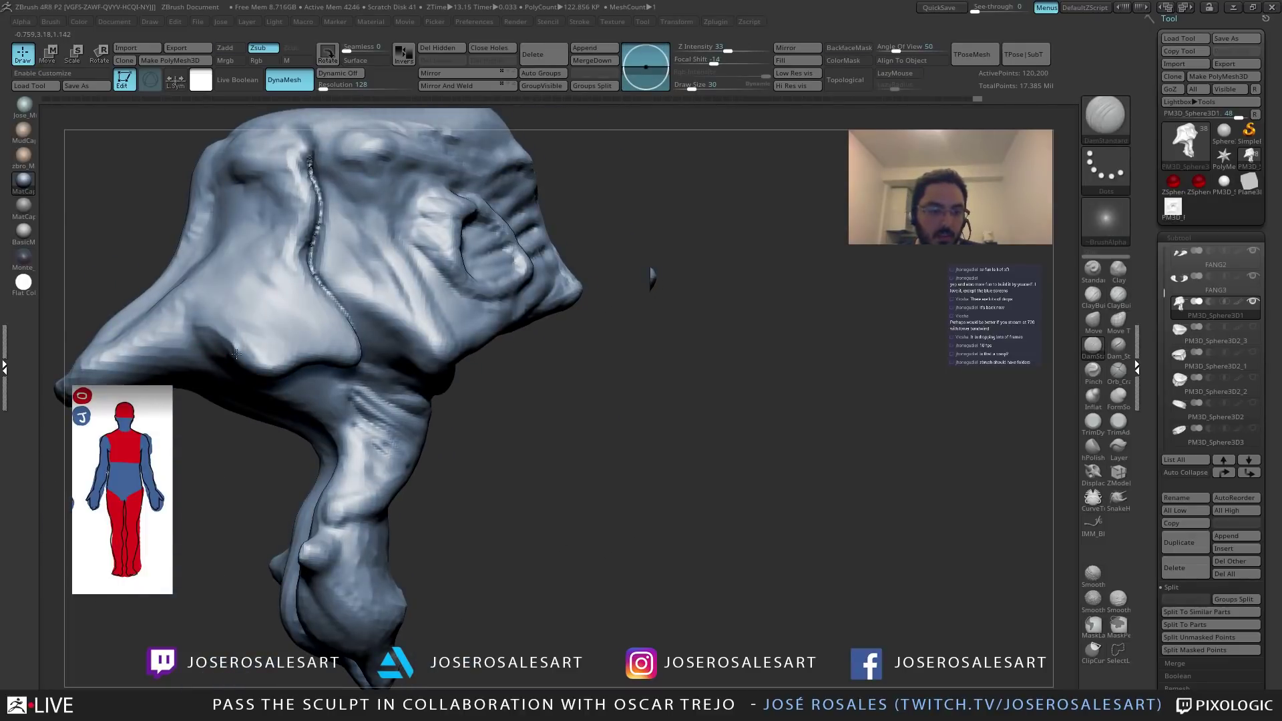
pyautogui.moveTo(283, 349); pyautogui.dragTo(265, 369, button='right')
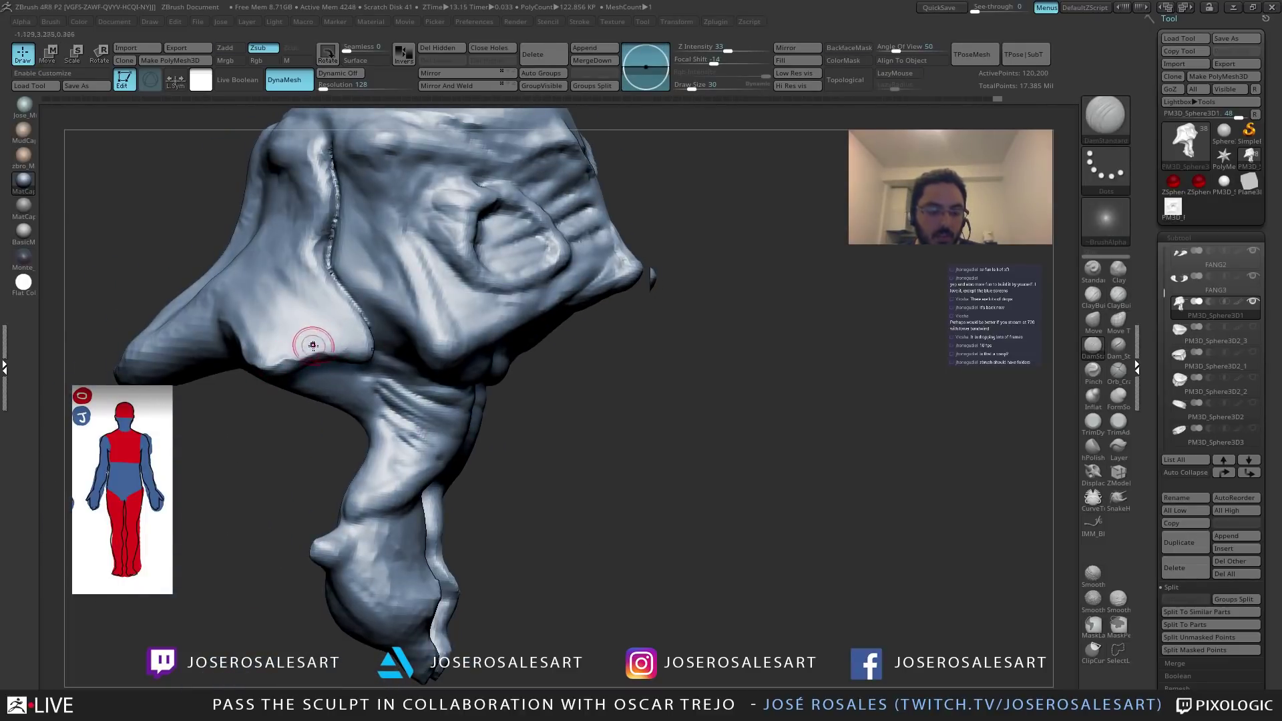
# Switch to the Standard brush with the Dots stroke and Alpha Off.
pyautogui.press('b')
pyautogui.press('s')
pyautogui.press('t')
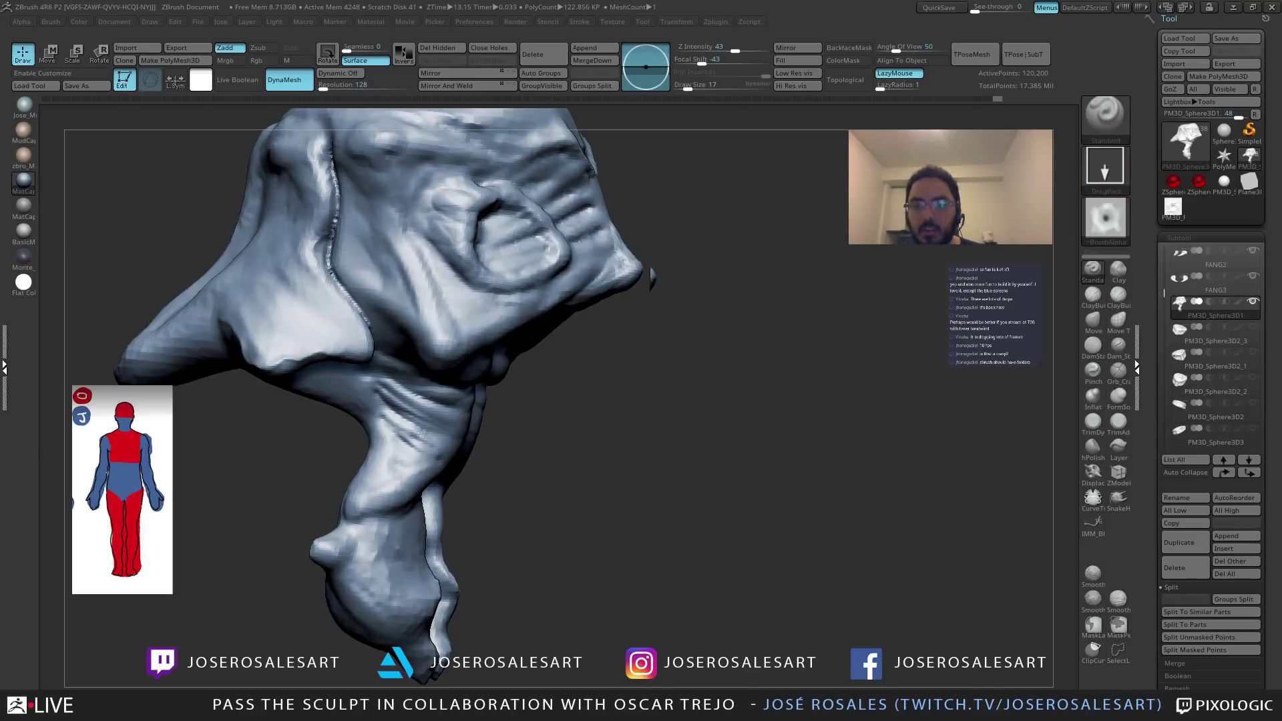
pyautogui.click(1105, 167)
pyautogui.click(761, 182)
pyautogui.click(1105, 217)
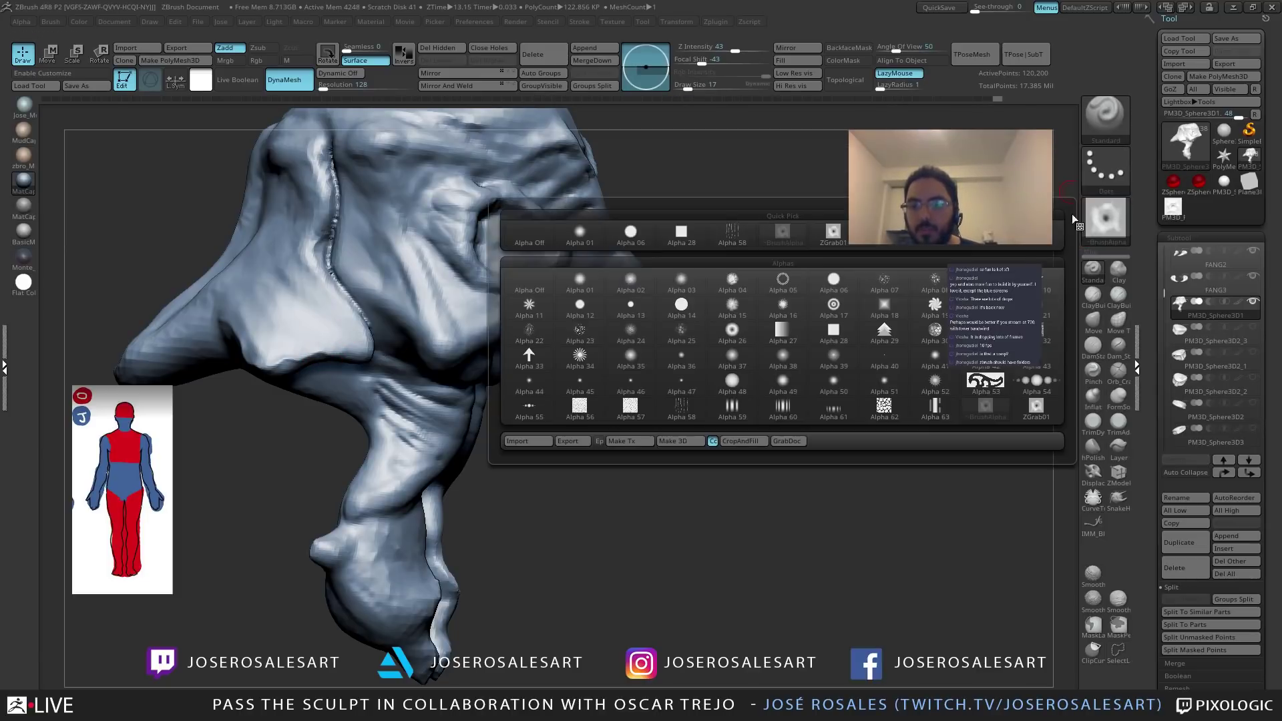
pyautogui.click(529, 235)
# Raise a thin rim along the lower edge of the torso's side flap with the Standard brush.
pyautogui.moveTo(298, 415); pyautogui.dragTo(445, 370, button='right')
pyautogui.moveTo(510, 343)
pyautogui.keyDown('ctrl'); pyautogui.mouseDown(button='right')
pyautogui.moveTo(480, 380)
pyautogui.moveTo(475, 314)
pyautogui.mouseUp(button='right'); pyautogui.keyUp('ctrl')
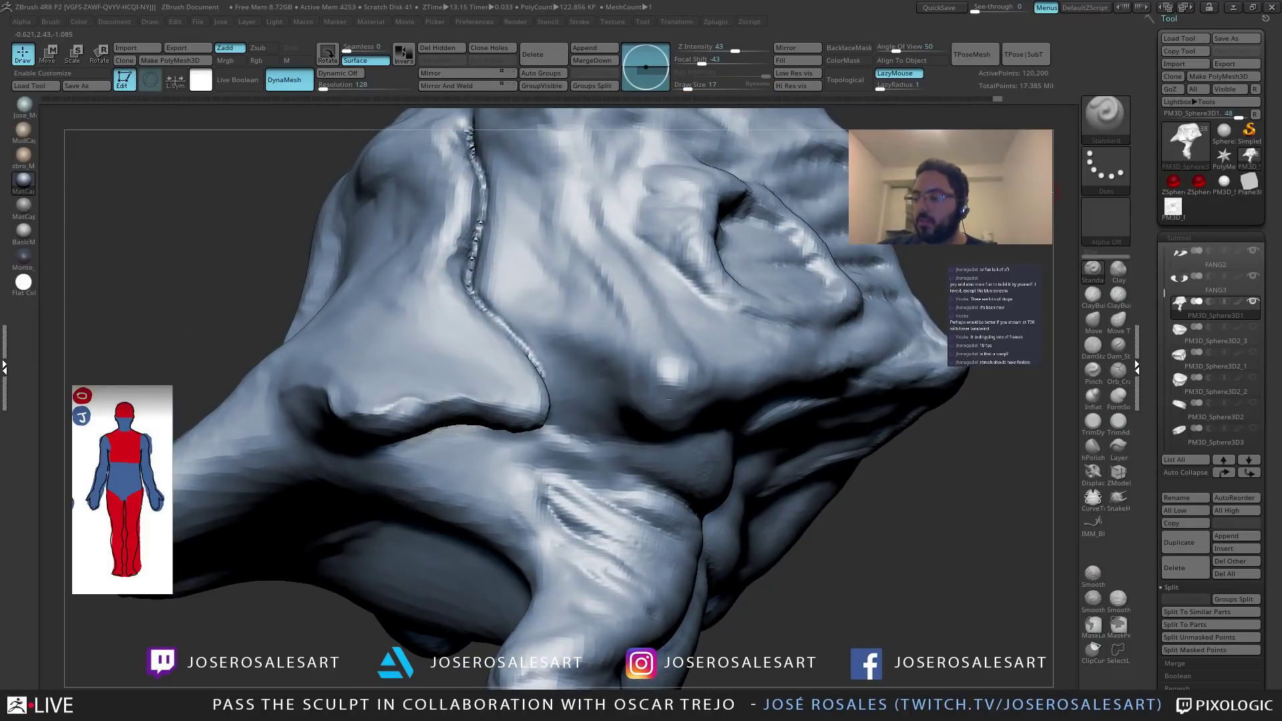
pyautogui.moveTo(271, 308)
pyautogui.mouseDown(button='right')
pyautogui.moveTo(409, 403)
pyautogui.moveTo(311, 398)
pyautogui.mouseUp(button='right')
pyautogui.moveTo(295, 391); pyautogui.dragTo(358, 397)
pyautogui.moveTo(407, 418); pyautogui.dragTo(427, 418, button='right')
pyautogui.hotkey('ctrl', 'z')
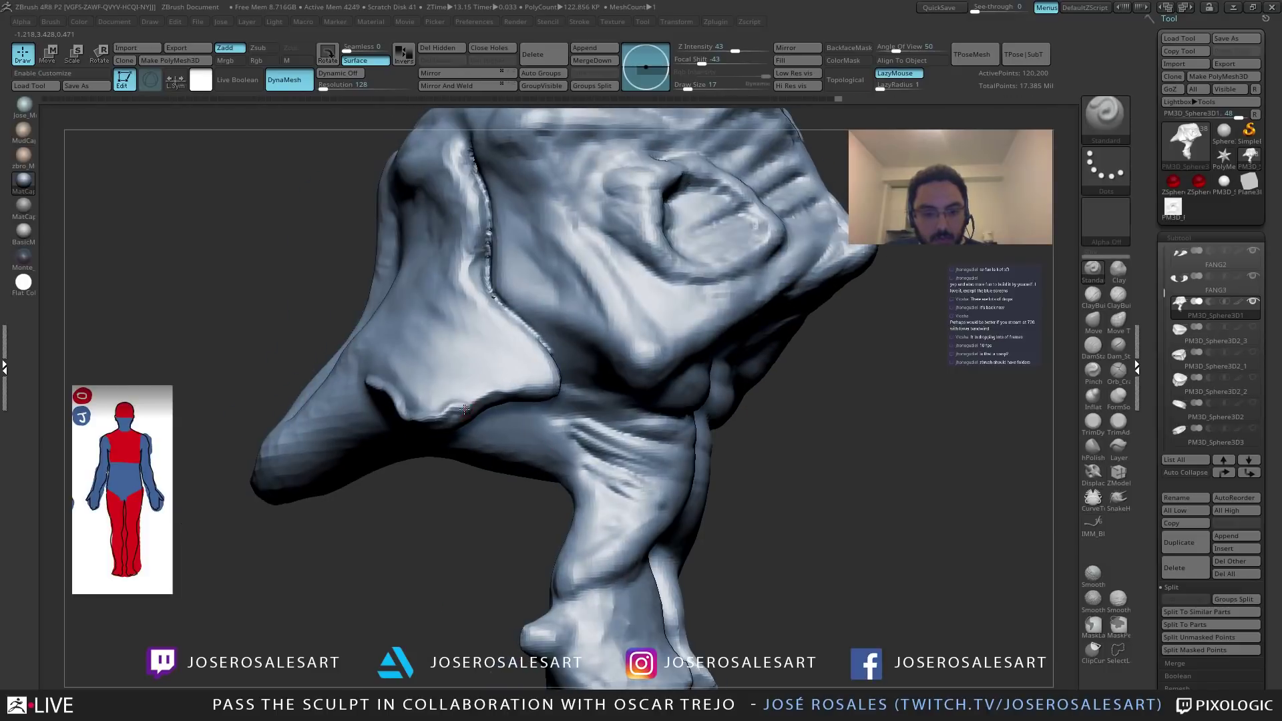
pyautogui.hotkey('ctrl', 'shift', 'z')
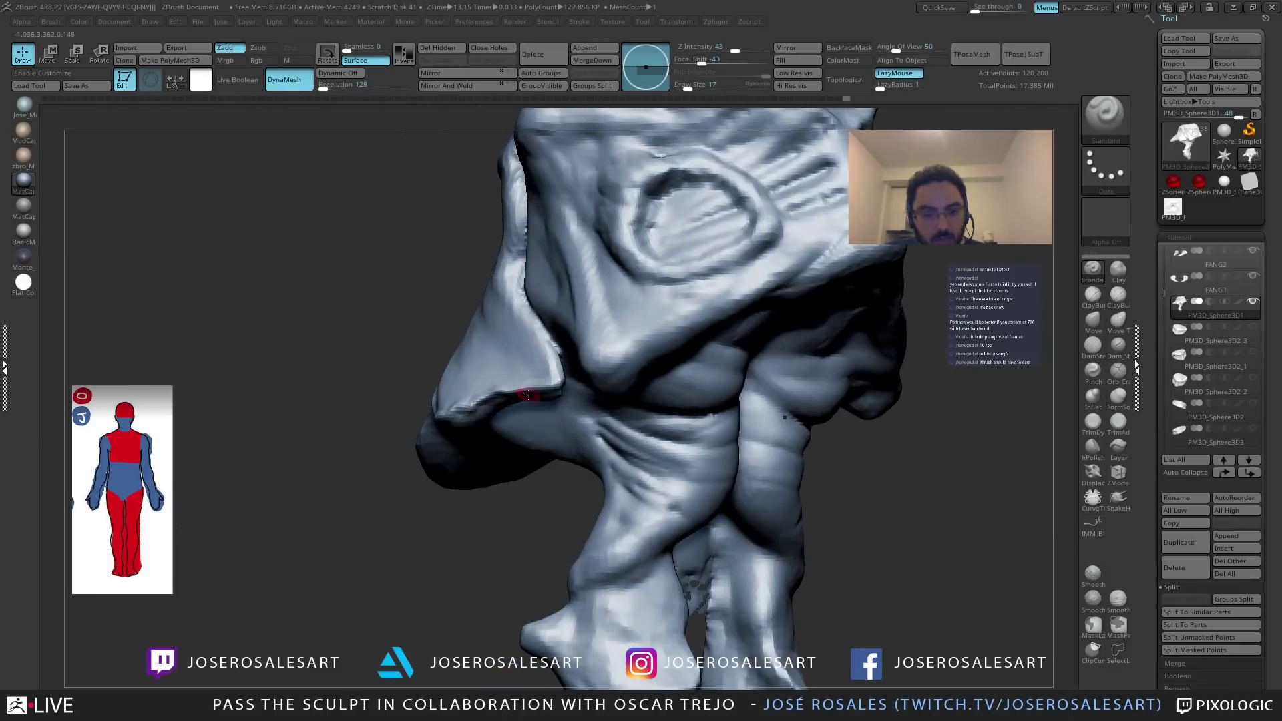
pyautogui.hotkey('ctrl', 'shift', 'z')
pyautogui.hotkey('ctrl', 'shift', 'z')
pyautogui.hotkey('ctrl', 'shift', 'z')
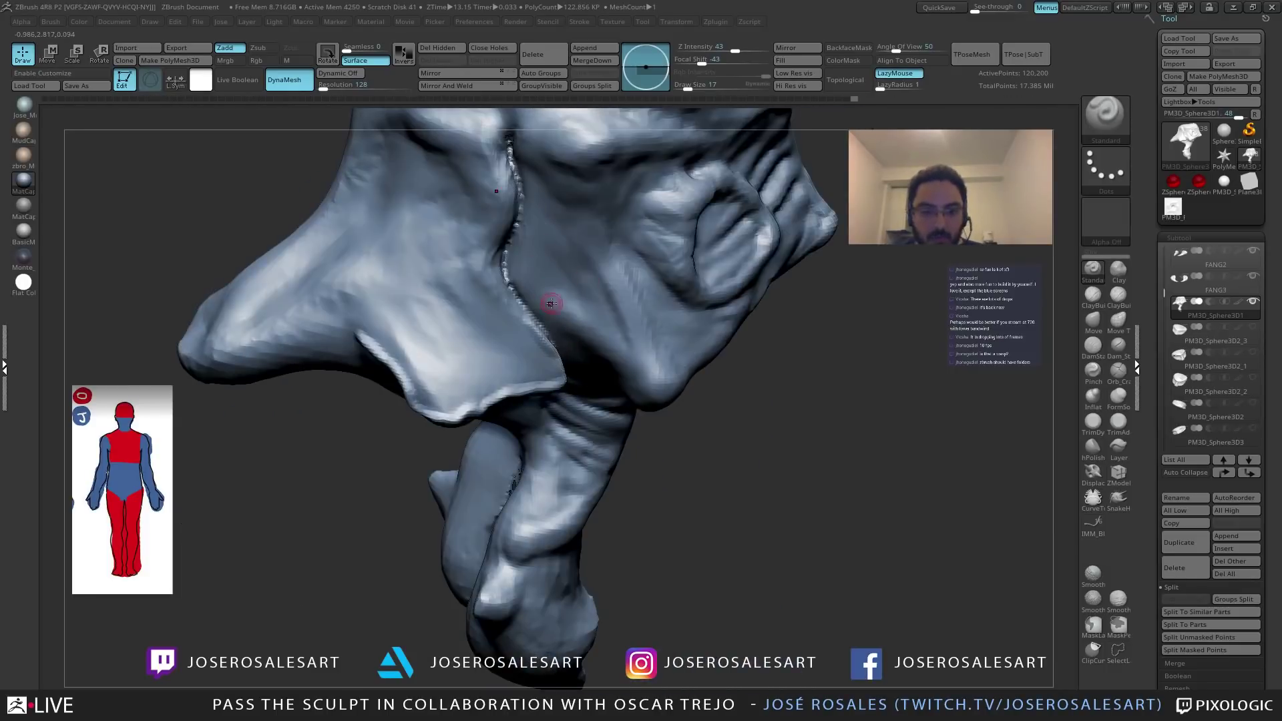
pyautogui.hotkey('ctrl', 'shift', 'z')
pyautogui.hotkey('ctrl', 'shift', 'z')
pyautogui.hotkey('ctrl', 'shift', 'z')
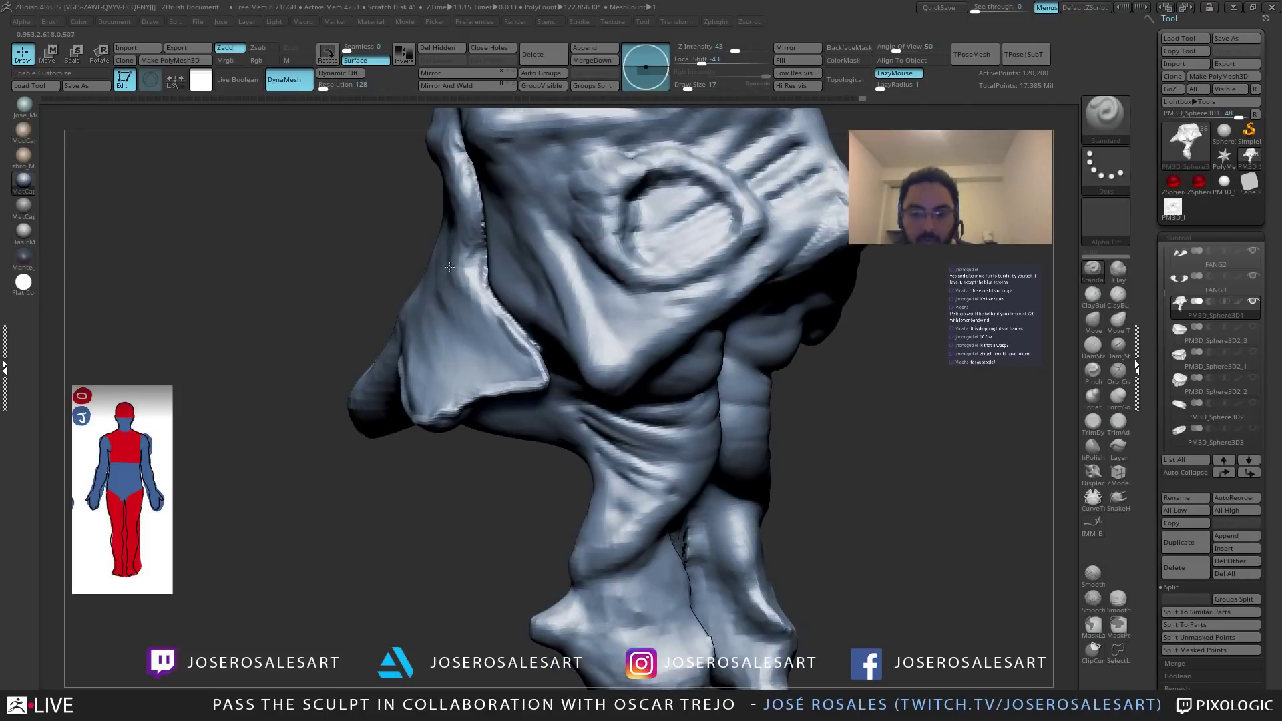
# Smooth the side flap's front edge and build its raised rim upward along the seam.
pyautogui.moveTo(498, 318)
pyautogui.keyDown('shift'); pyautogui.mouseDown()
pyautogui.moveTo(524, 353)
pyautogui.moveTo(498, 322)
pyautogui.mouseUp(); pyautogui.keyUp('shift')
pyautogui.moveTo(478, 311); pyautogui.dragTo(489, 305, button='right')
pyautogui.moveTo(483, 296); pyautogui.dragTo(486, 277)
pyautogui.moveTo(485, 289); pyautogui.dragTo(490, 255)
pyautogui.moveTo(486, 281); pyautogui.dragTo(489, 237)
pyautogui.moveTo(489, 236); pyautogui.dragTo(494, 279, button='right')
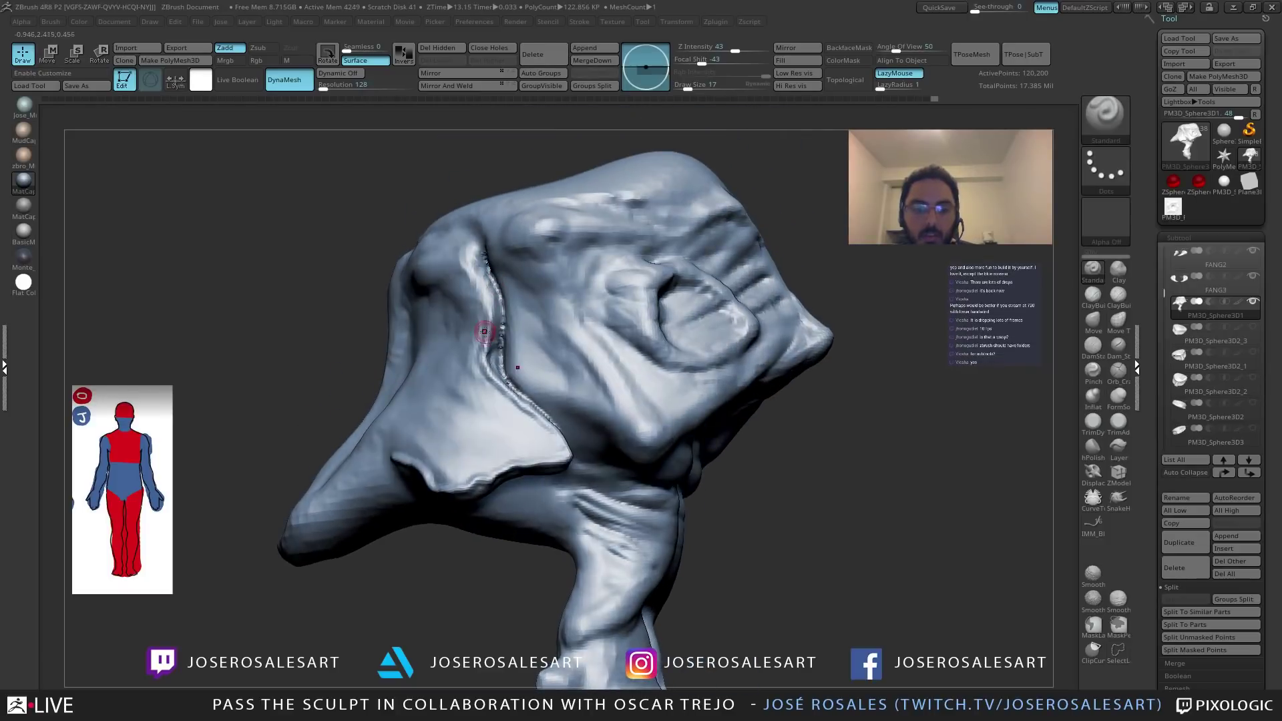
# Extend the flap's raised rim to the upper end of the seam and smooth it.
pyautogui.moveTo(476, 268); pyautogui.dragTo(479, 242)
pyautogui.moveTo(463, 267)
pyautogui.mouseDown(button='right')
pyautogui.moveTo(488, 287)
pyautogui.moveTo(467, 283)
pyautogui.mouseUp(button='right')
pyautogui.keyDown('shift'); pyautogui.moveTo(472, 252); pyautogui.dragTo(472, 278); pyautogui.keyUp('shift')
pyautogui.moveTo(471, 283)
pyautogui.mouseDown(button='right')
pyautogui.moveTo(495, 307)
pyautogui.moveTo(458, 309)
pyautogui.moveTo(498, 314)
pyautogui.mouseUp(button='right')
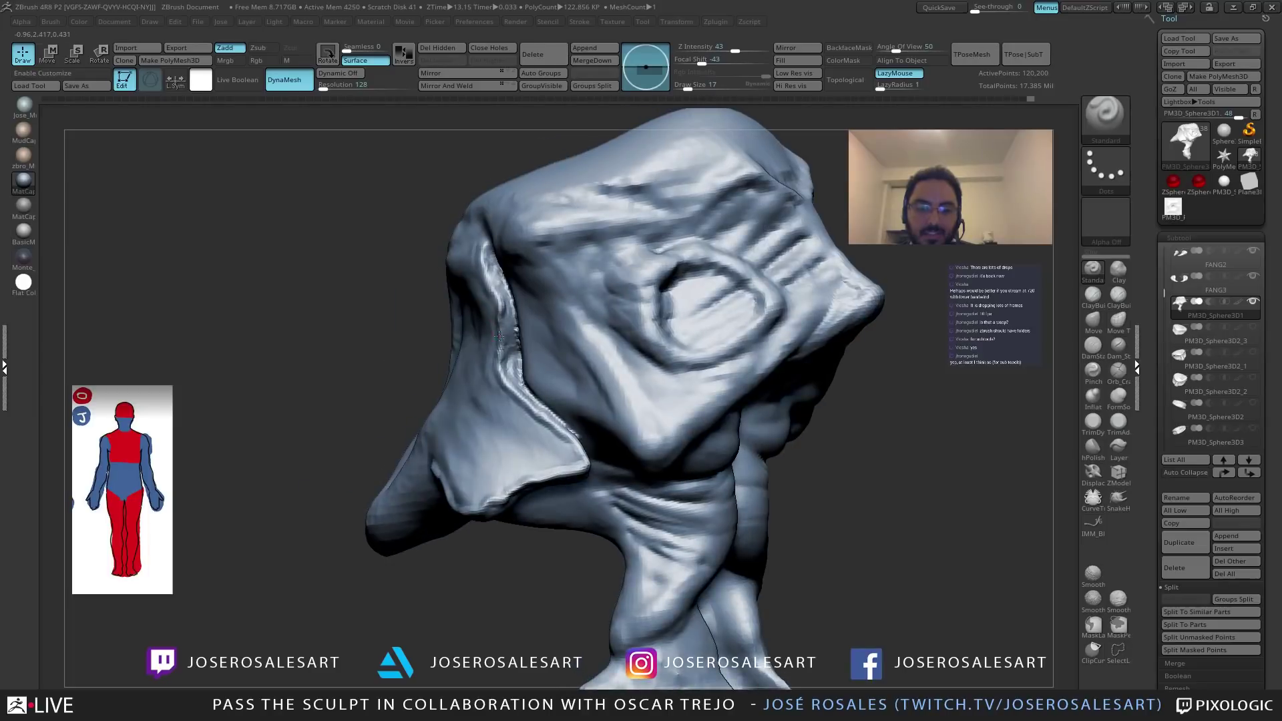
pyautogui.moveTo(496, 294); pyautogui.dragTo(502, 302)
pyautogui.moveTo(498, 338); pyautogui.dragTo(518, 287, button='right')
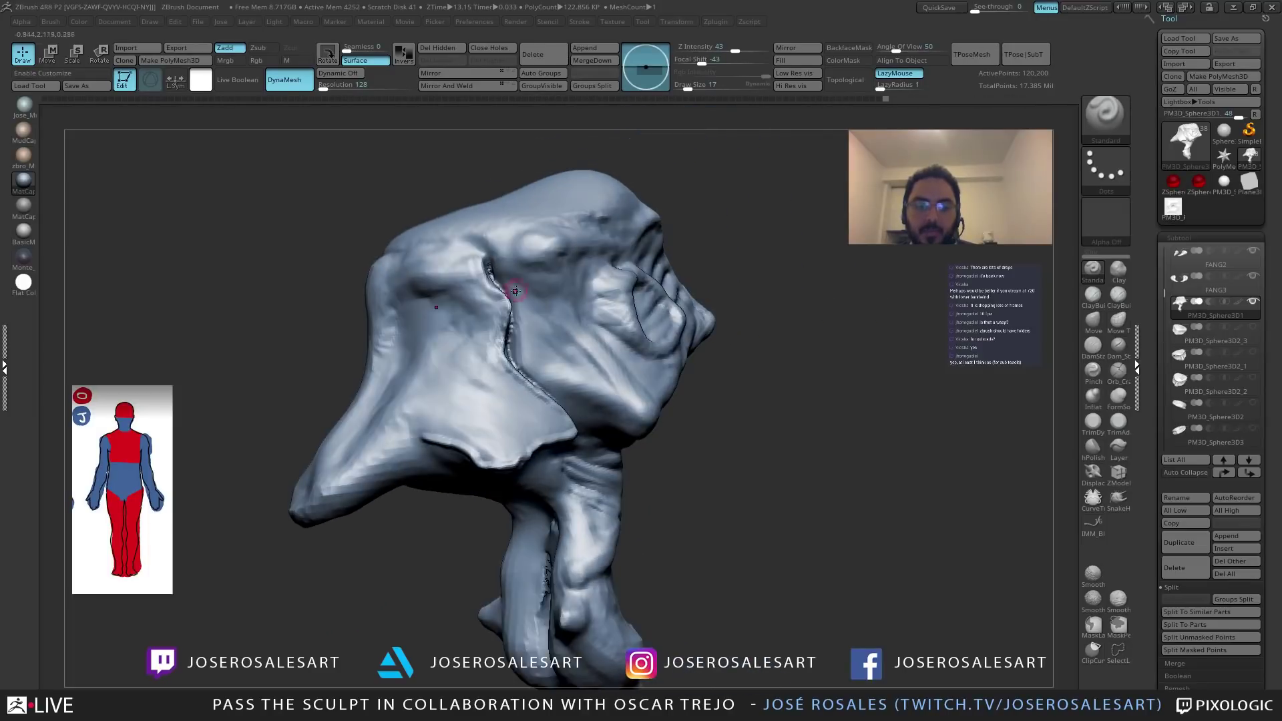
# Fill out the side flap's broad outer surface toward the back with the ClayBuildup brush.
pyautogui.press('b')
pyautogui.press('c')
pyautogui.press('b')
pyautogui.moveTo(480, 375); pyautogui.dragTo(472, 371, button='right')
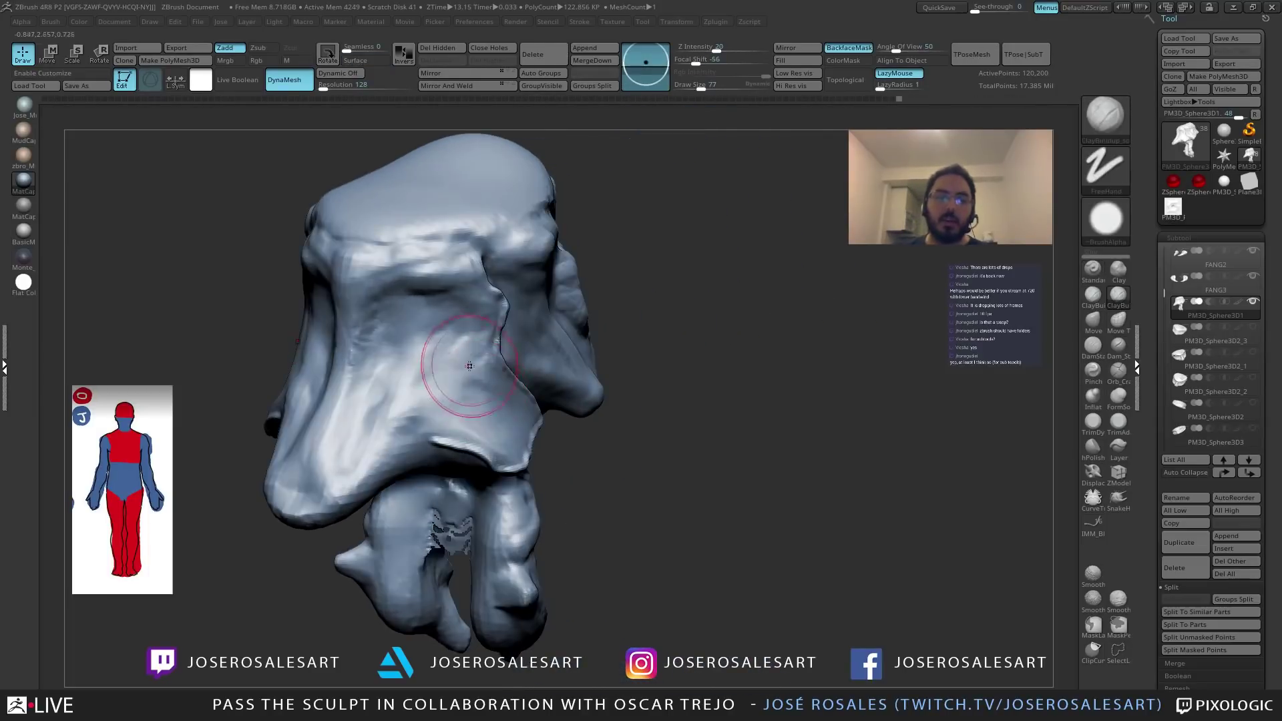
pyautogui.moveTo(443, 317)
pyautogui.mouseDown()
pyautogui.moveTo(461, 324)
pyautogui.moveTo(461, 353)
pyautogui.mouseUp()
pyautogui.moveTo(472, 336); pyautogui.dragTo(427, 337, button='right')
pyautogui.moveTo(484, 374)
pyautogui.mouseDown()
pyautogui.moveTo(449, 399)
pyautogui.moveTo(474, 410)
pyautogui.mouseUp()
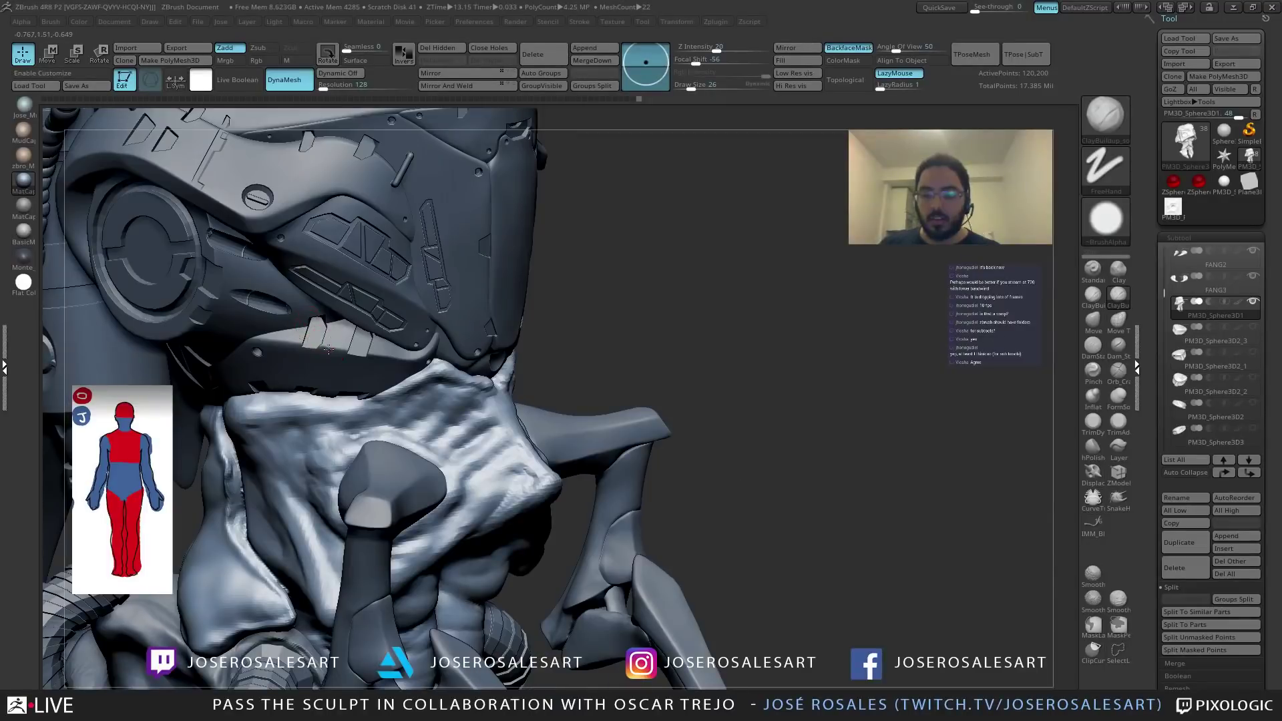
# Build up muscle strands across the torso skin below the chest armor with the ClayBuildup brush, with the body visible.
pyautogui.moveTo(328, 349); pyautogui.dragTo(472, 355, button='right')
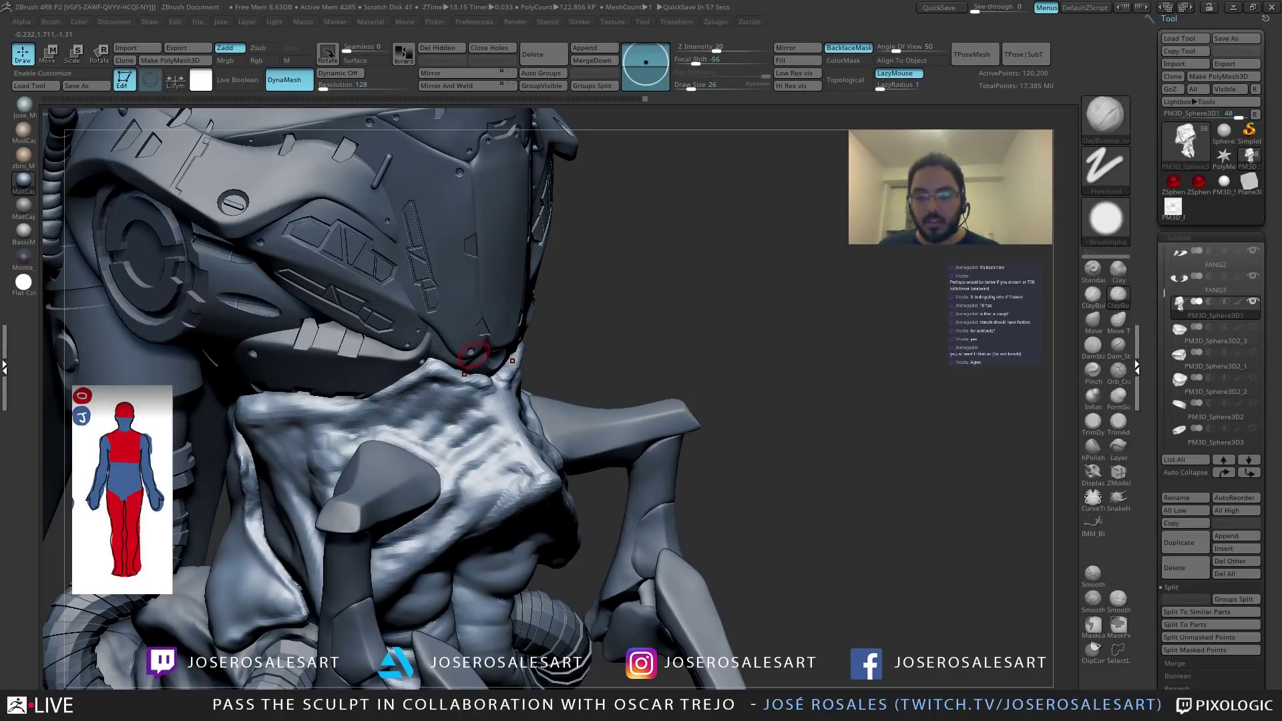
pyautogui.moveTo(472, 354)
pyautogui.mouseDown(button='right')
pyautogui.moveTo(442, 426)
pyautogui.moveTo(459, 422)
pyautogui.moveTo(406, 449)
pyautogui.moveTo(446, 426)
pyautogui.mouseUp(button='right')
pyautogui.moveTo(431, 431)
pyautogui.mouseDown()
pyautogui.moveTo(378, 449)
pyautogui.moveTo(460, 412)
pyautogui.mouseUp()
pyautogui.moveTo(427, 444); pyautogui.dragTo(374, 449, button='right')
pyautogui.moveTo(422, 452); pyautogui.dragTo(370, 470)
pyautogui.moveTo(370, 470); pyautogui.dragTo(414, 464, button='right')
pyautogui.moveTo(401, 467); pyautogui.dragTo(364, 473)
pyautogui.moveTo(361, 463); pyautogui.dragTo(318, 456, button='right')
pyautogui.moveTo(386, 440)
pyautogui.mouseDown()
pyautogui.moveTo(389, 455)
pyautogui.moveTo(384, 432)
pyautogui.mouseUp()
pyautogui.moveTo(530, 433)
pyautogui.mouseDown(button='right')
pyautogui.moveTo(592, 409)
pyautogui.moveTo(614, 421)
pyautogui.mouseUp(button='right')
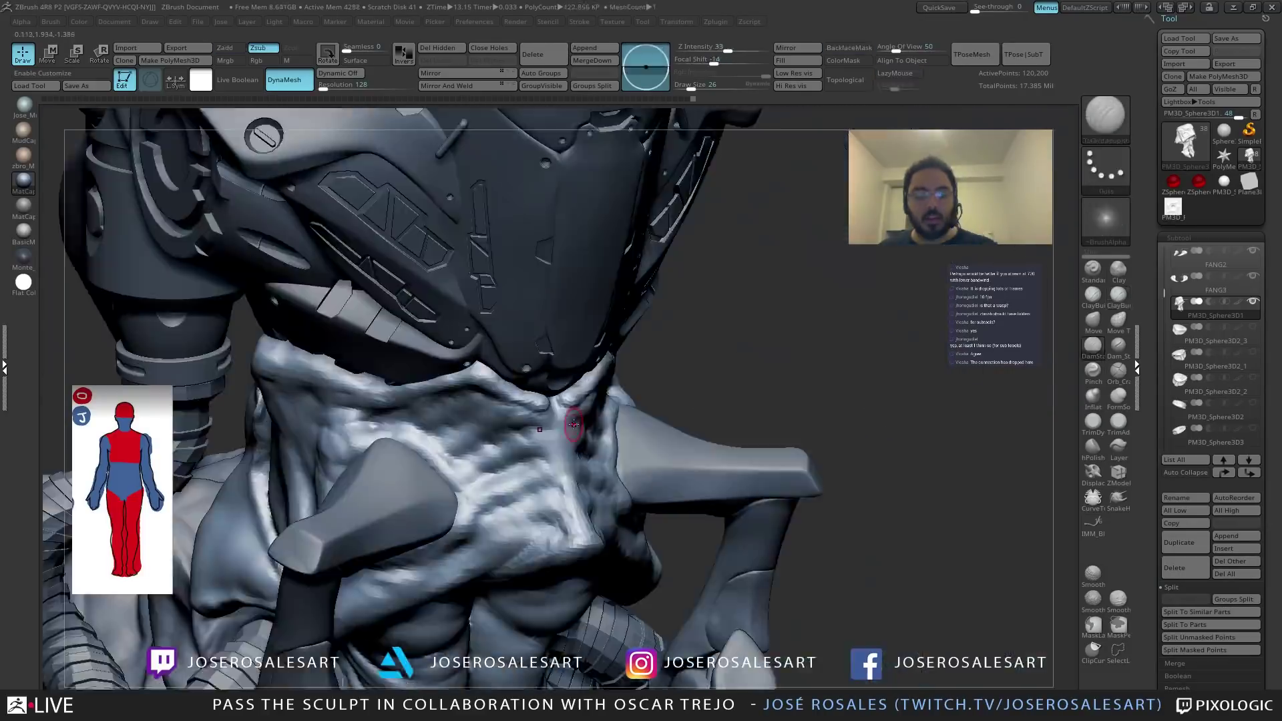
# Carve creases between the muscle strands beside the torso's central ridge with the Dam Standard brush.
pyautogui.moveTo(572, 417)
pyautogui.mouseDown(button='right')
pyautogui.moveTo(530, 423)
pyautogui.moveTo(570, 417)
pyautogui.mouseUp(button='right')
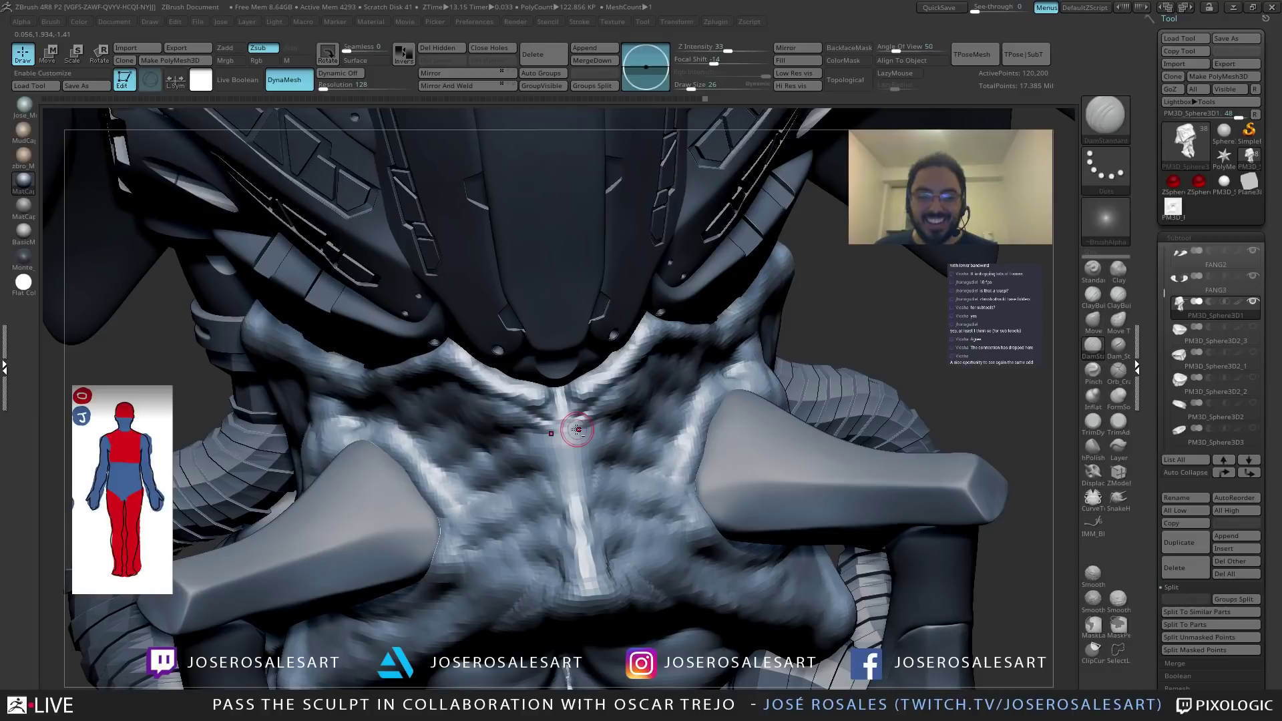
pyautogui.moveTo(577, 429); pyautogui.dragTo(585, 424, button='right')
pyautogui.moveTo(602, 417); pyautogui.dragTo(587, 419, button='right')
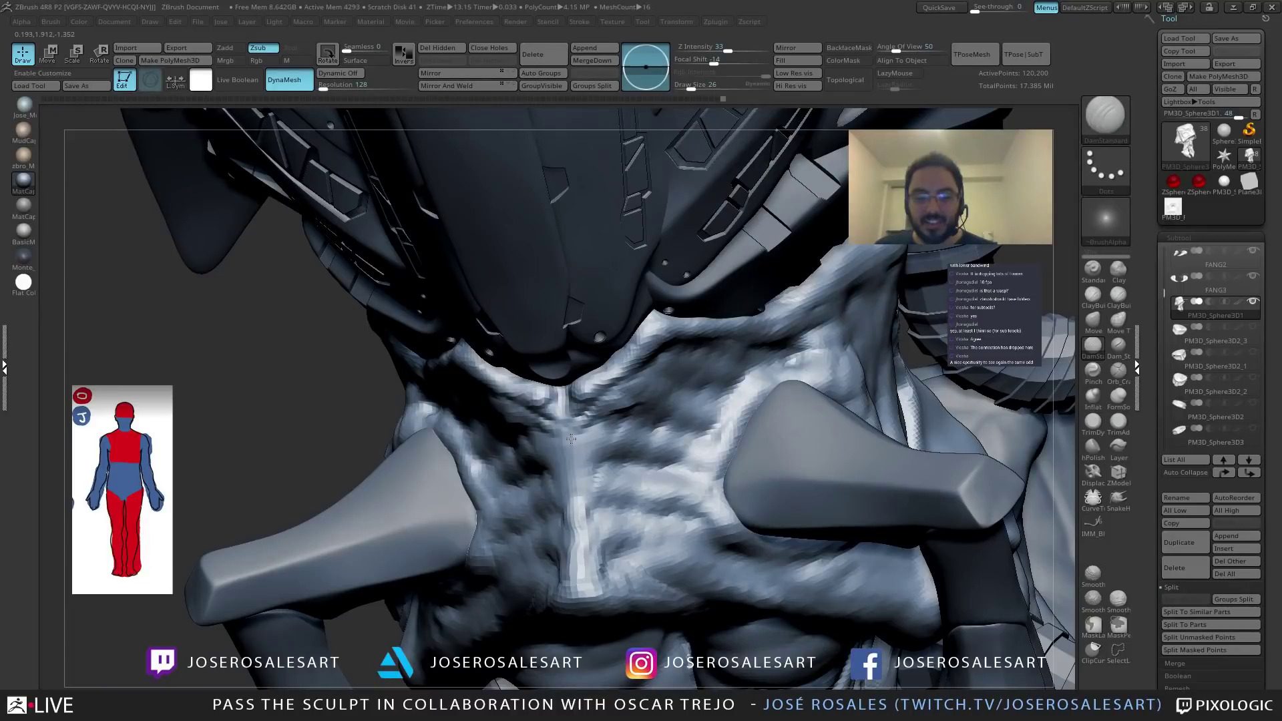
pyautogui.moveTo(571, 439)
pyautogui.mouseDown(button='right')
pyautogui.moveTo(654, 407)
pyautogui.moveTo(578, 397)
pyautogui.moveTo(456, 408)
pyautogui.moveTo(503, 442)
pyautogui.moveTo(527, 442)
pyautogui.mouseUp(button='right')
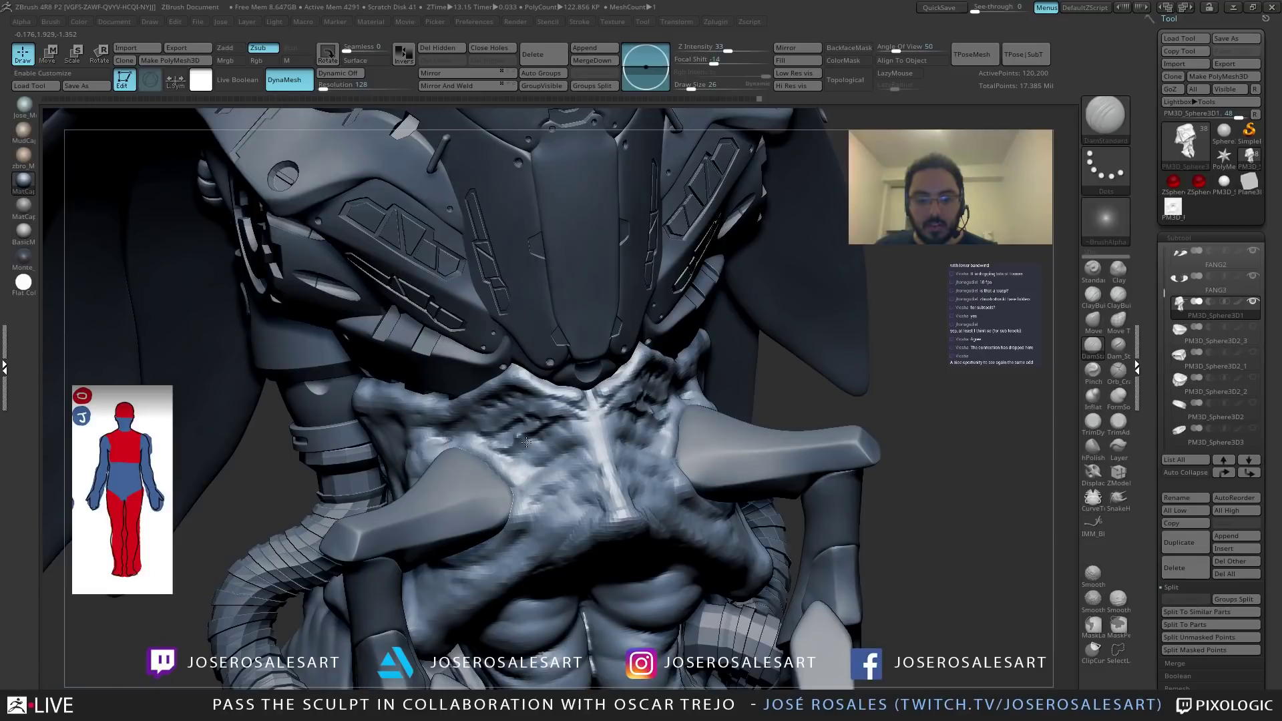
pyautogui.moveTo(526, 442); pyautogui.dragTo(571, 449)
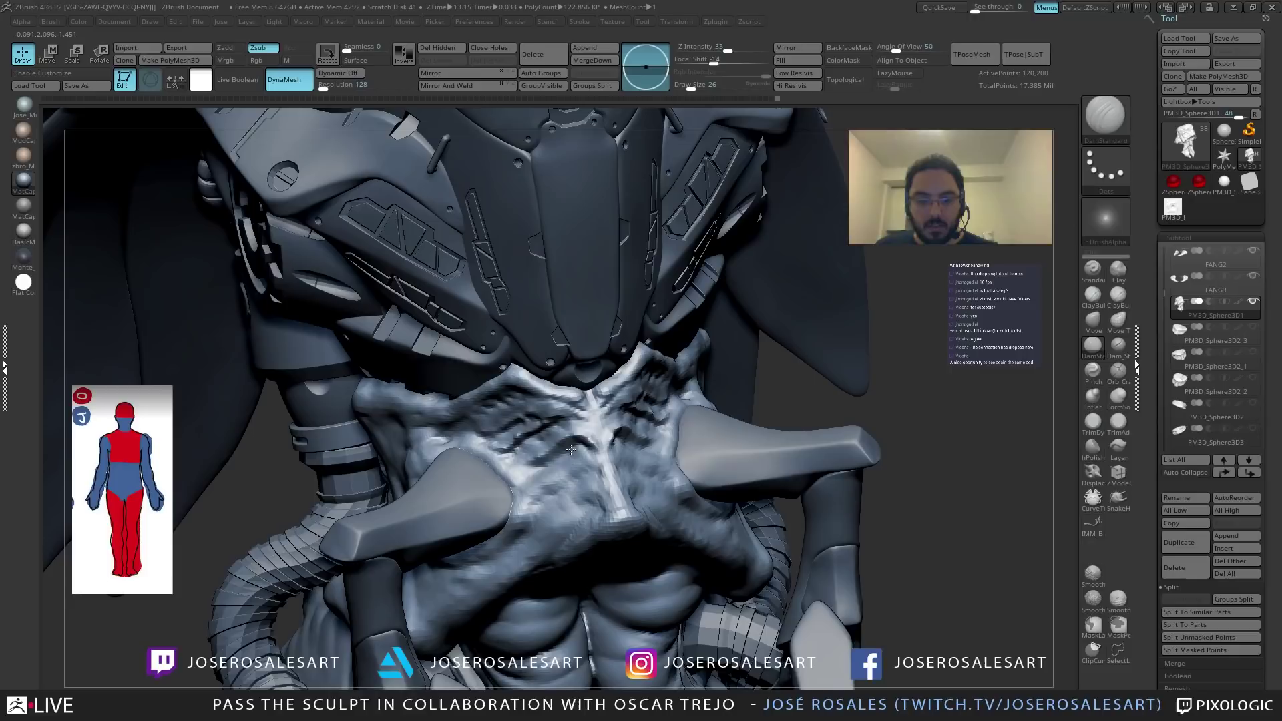
pyautogui.moveTo(570, 449)
pyautogui.mouseDown(button='right')
pyautogui.moveTo(553, 461)
pyautogui.moveTo(591, 455)
pyautogui.mouseUp(button='right')
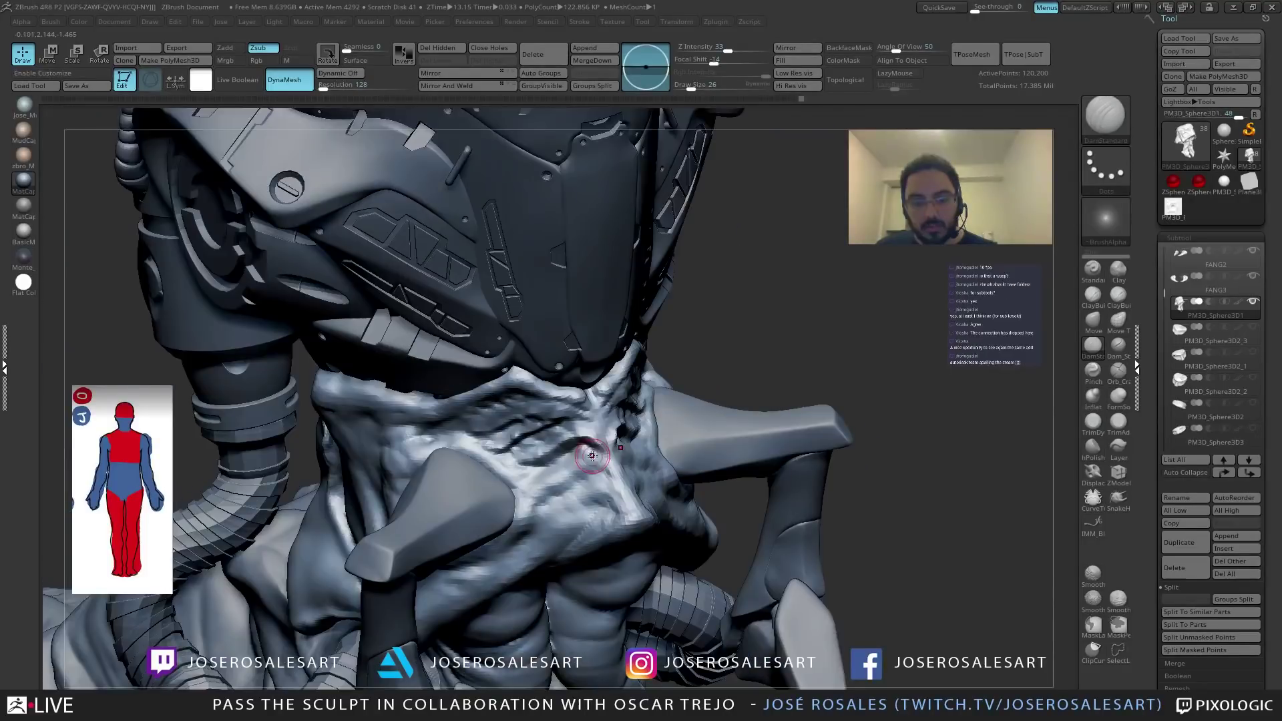
pyautogui.moveTo(591, 455); pyautogui.dragTo(607, 433)
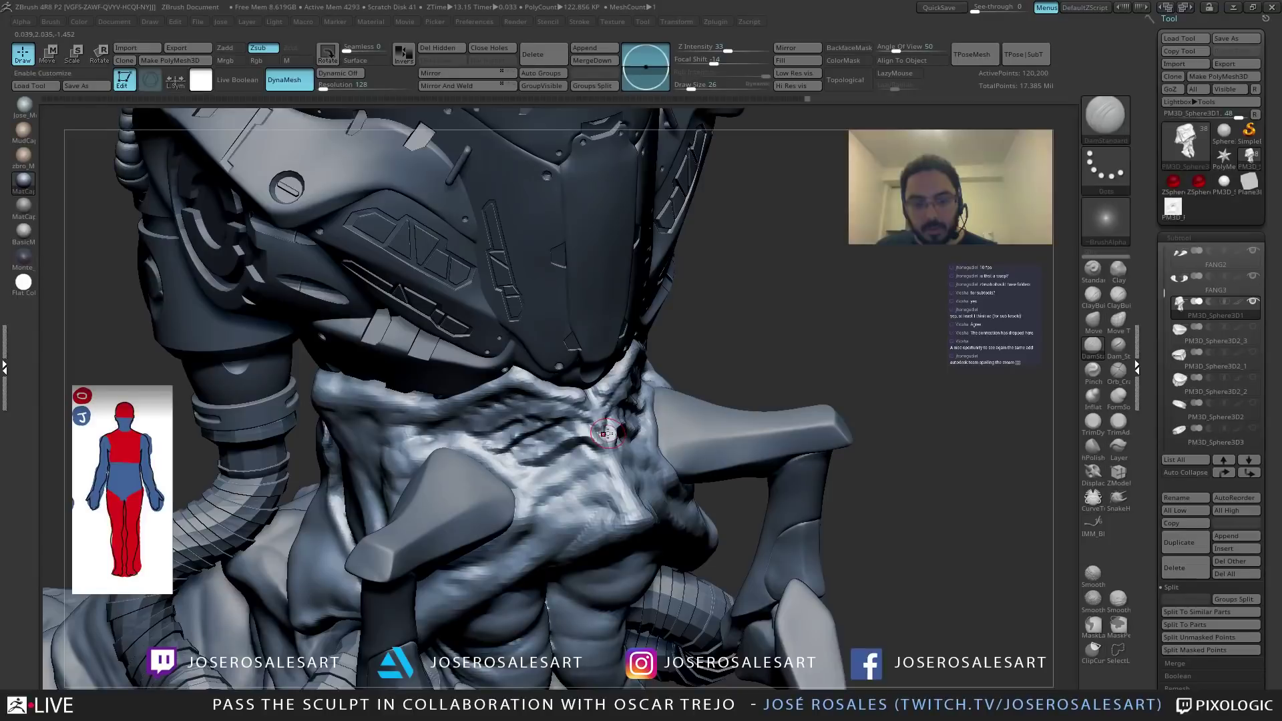
# Isolate the torso skin and refine the ridge along its upper side edge with the Standard and Smooth brushes.
pyautogui.moveTo(608, 433)
pyautogui.mouseDown(button='right')
pyautogui.moveTo(522, 451)
pyautogui.moveTo(582, 399)
pyautogui.moveTo(497, 490)
pyautogui.moveTo(577, 470)
pyautogui.moveTo(421, 393)
pyautogui.mouseUp(button='right')
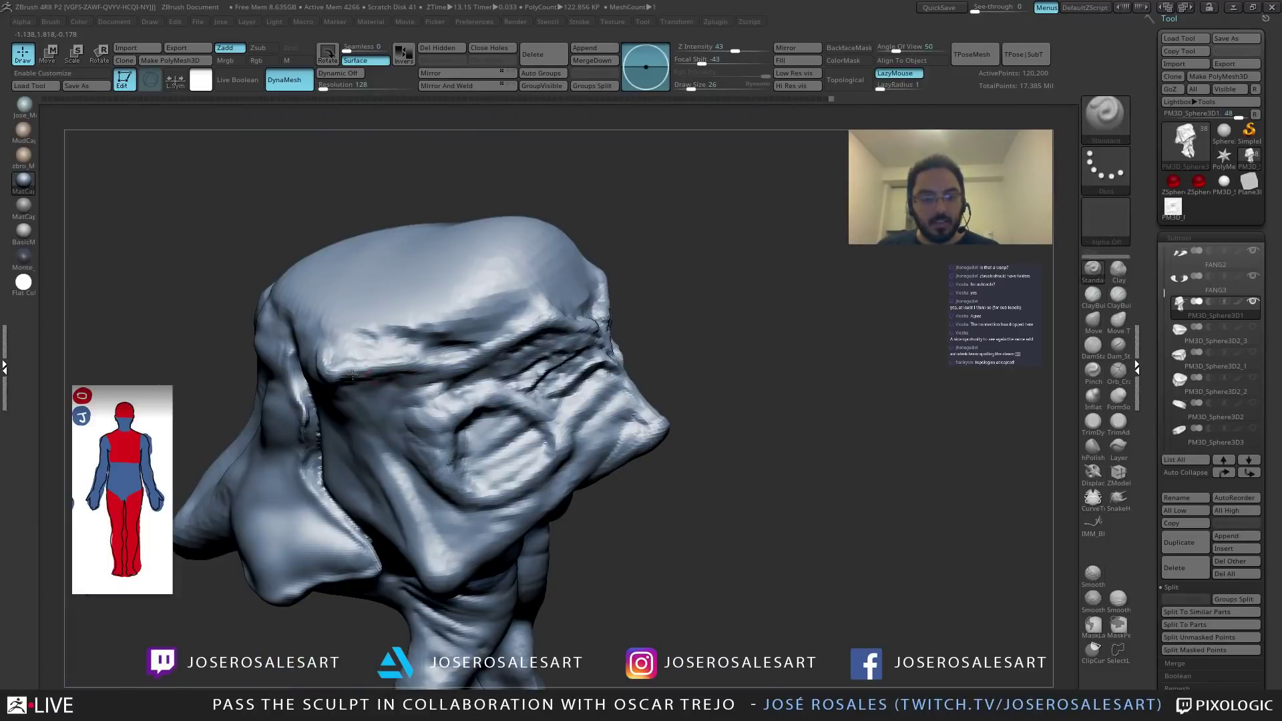
pyautogui.moveTo(448, 366); pyautogui.dragTo(447, 373, button='right')
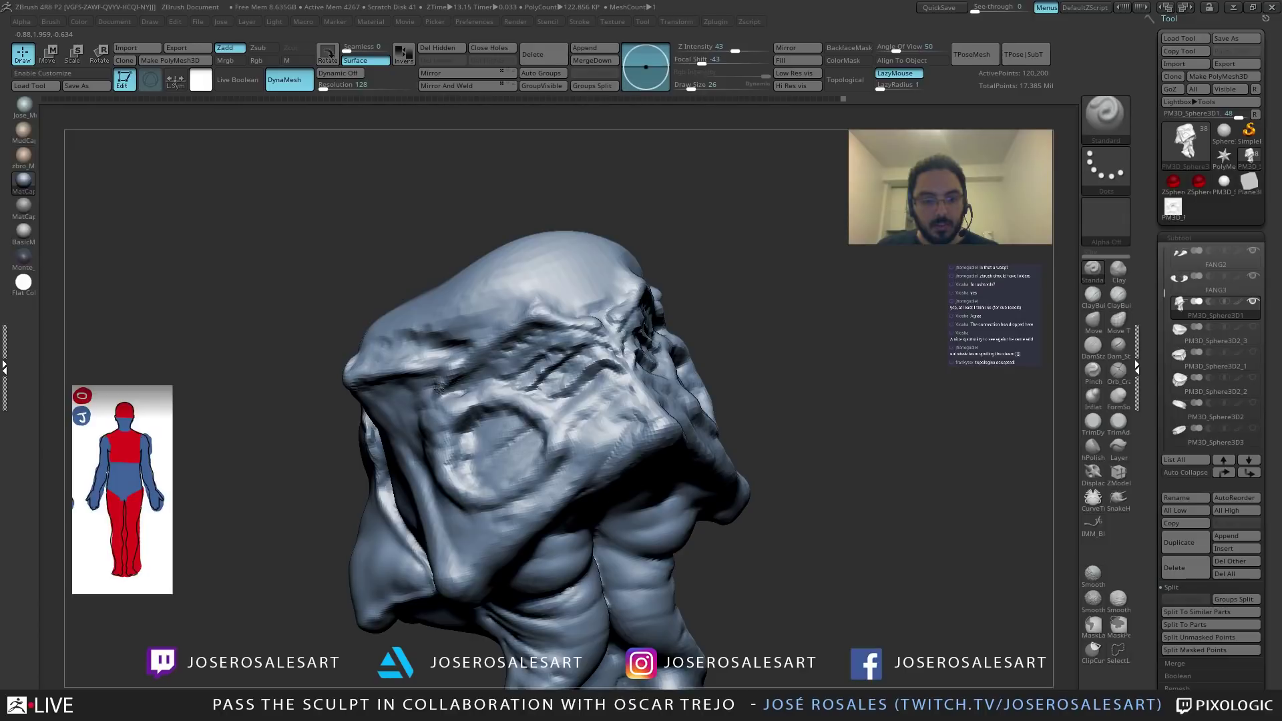
pyautogui.moveTo(438, 388); pyautogui.dragTo(415, 326, button='right')
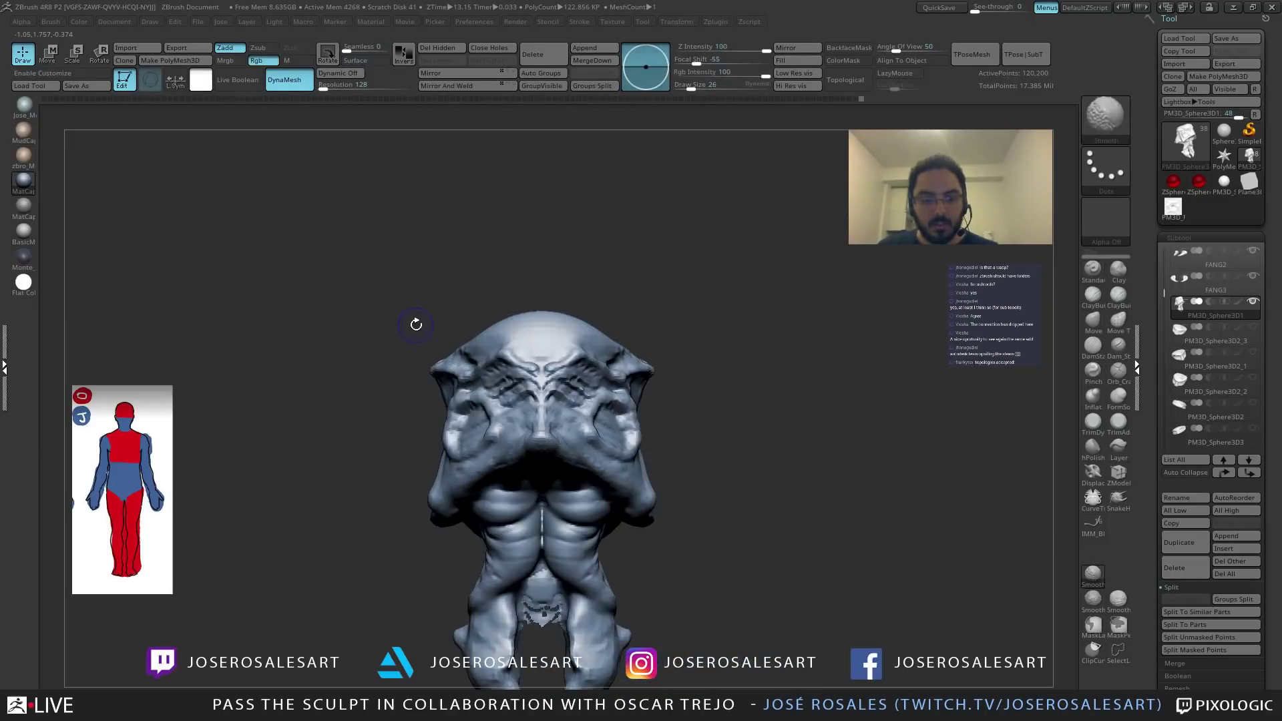
# Carve creases around the lower end of the torso's central ridge with the Dam Standard brush, with the body visible.
pyautogui.press('f')
pyautogui.moveTo(538, 332)
pyautogui.mouseDown(button='right')
pyautogui.moveTo(601, 337)
pyautogui.moveTo(557, 360)
pyautogui.moveTo(587, 385)
pyautogui.moveTo(557, 434)
pyautogui.moveTo(567, 454)
pyautogui.moveTo(621, 454)
pyautogui.mouseUp(button='right')
pyautogui.press('b')
pyautogui.press('d')
pyautogui.press('s')
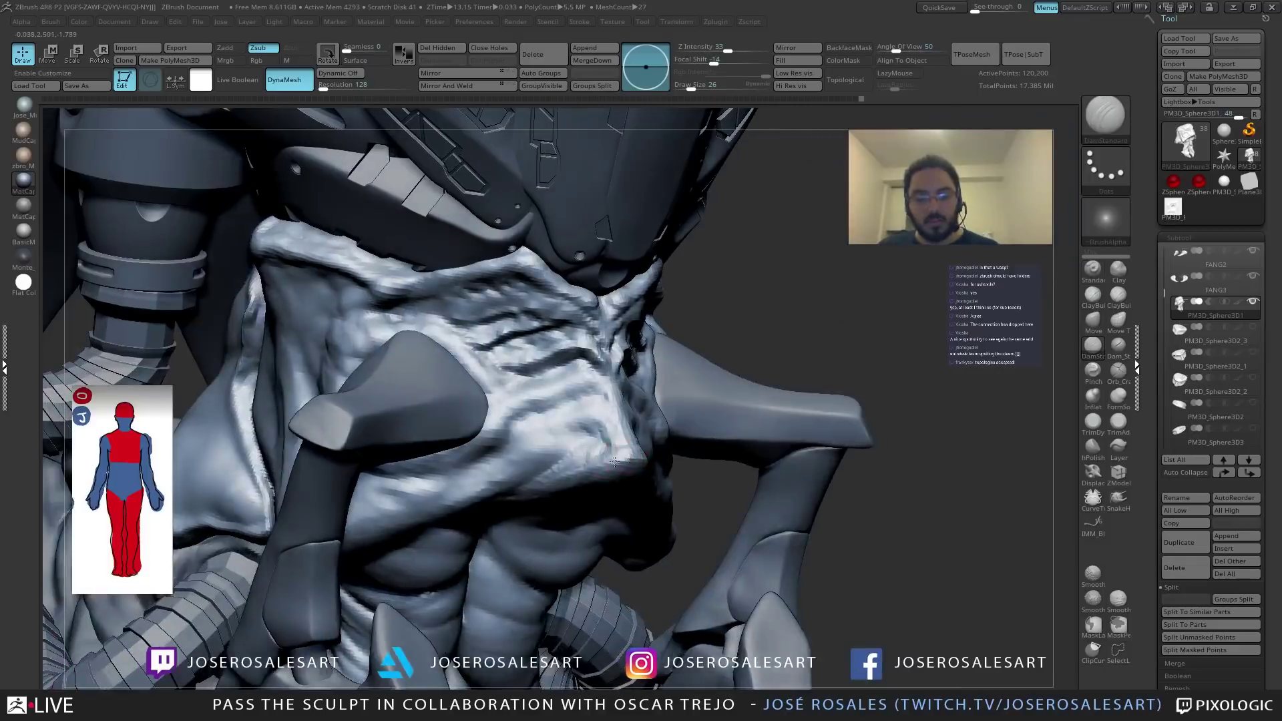
pyautogui.moveTo(640, 451)
pyautogui.mouseDown()
pyautogui.moveTo(572, 449)
pyautogui.moveTo(593, 451)
pyautogui.mouseUp()
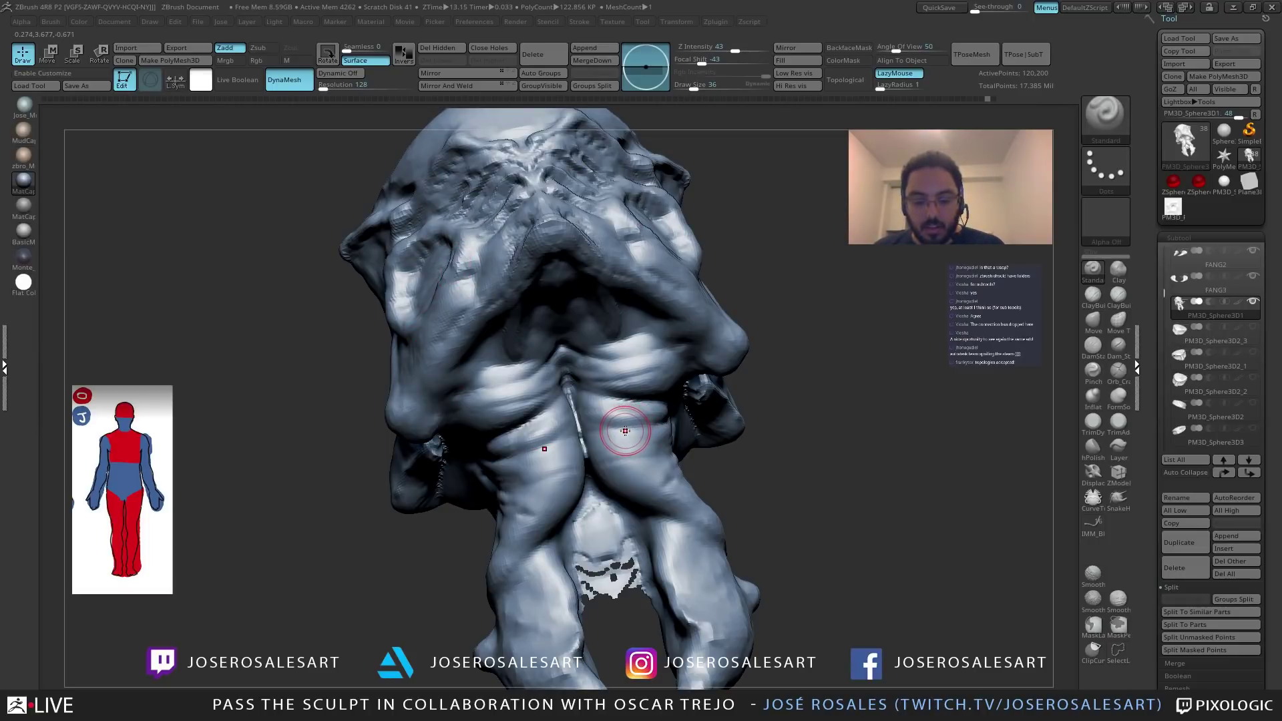
# Refine the muscle strands at the side of the torso skin with the Standard brush and crease them with Dam Standard.
pyautogui.press('f')
pyautogui.moveTo(521, 484); pyautogui.dragTo(574, 486, button='right')
pyautogui.keyDown('shift'); pyautogui.moveTo(521, 489); pyautogui.dragTo(535, 484); pyautogui.keyUp('shift')
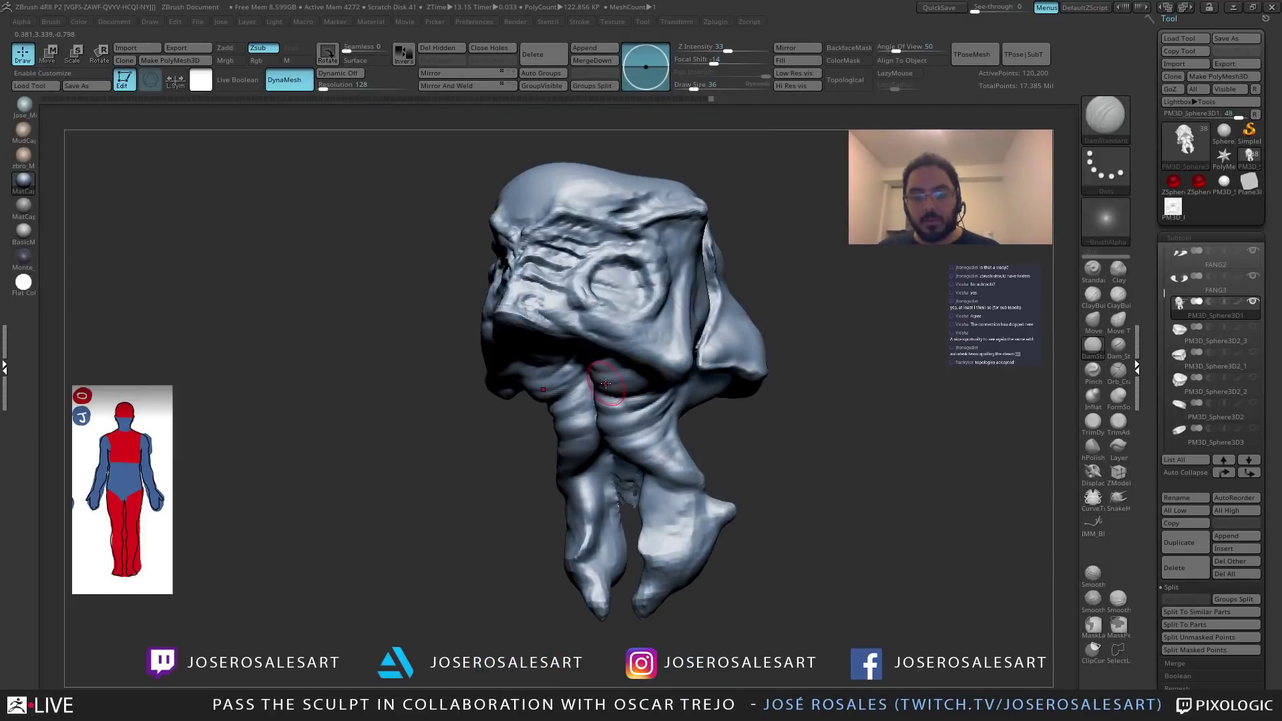
pyautogui.moveTo(605, 383); pyautogui.dragTo(660, 369, button='right')
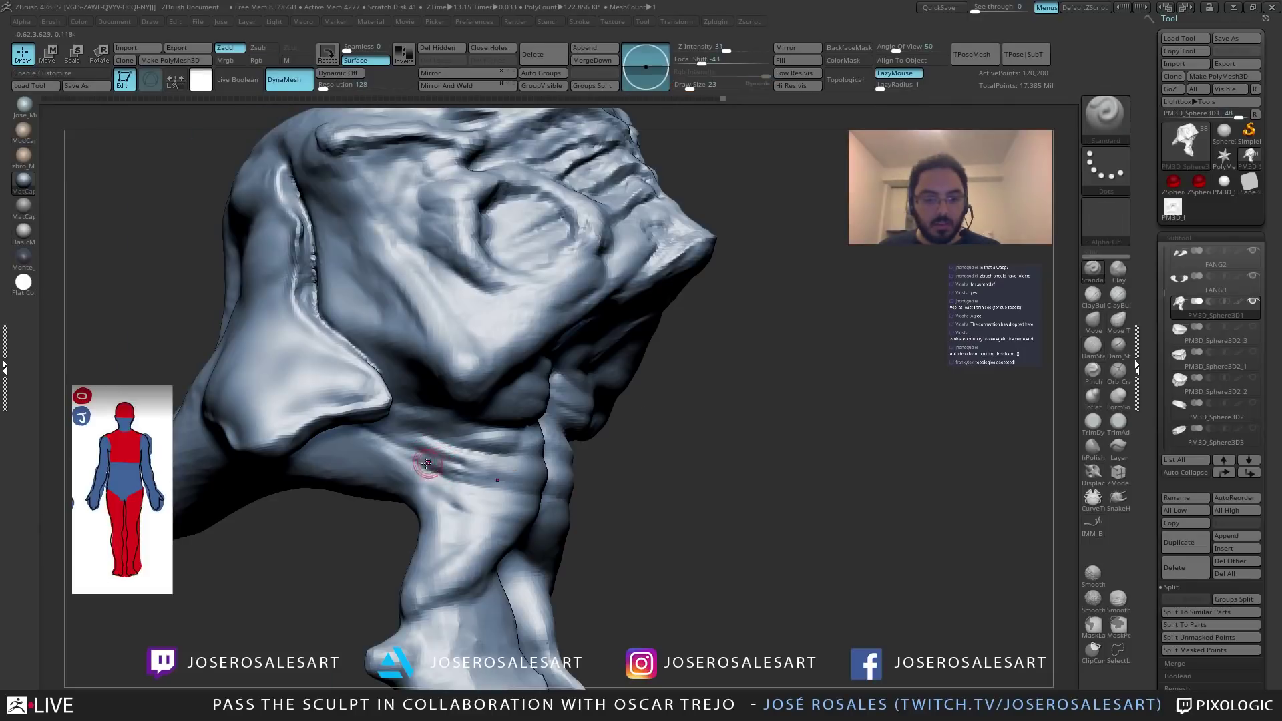
pyautogui.moveTo(451, 462); pyautogui.dragTo(387, 424)
pyautogui.keyDown('alt'); pyautogui.moveTo(690, 250); pyautogui.dragTo(690, 235); pyautogui.keyUp('alt')
pyautogui.keyDown('shift'); pyautogui.moveTo(478, 466); pyautogui.dragTo(509, 448); pyautogui.keyUp('shift')
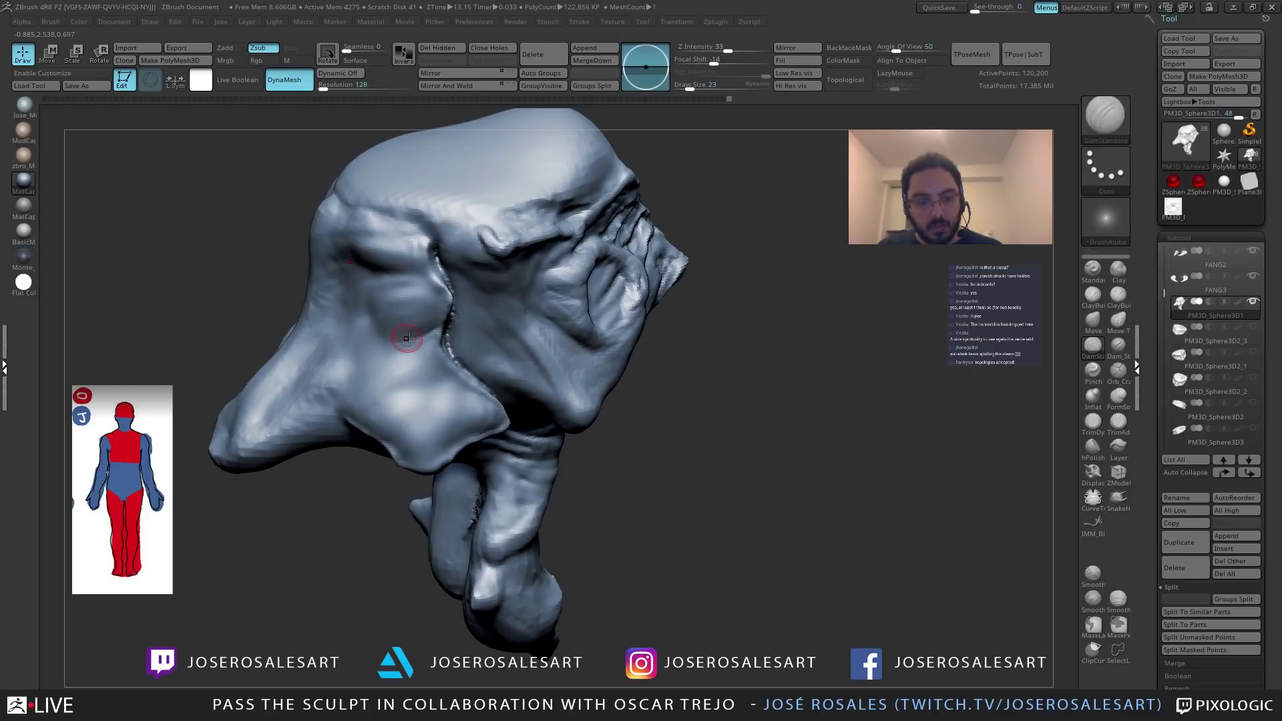
# Build up strands on the isolated torso skin's paired muscle columns with the ClayBuildup brush.
pyautogui.moveTo(407, 339)
pyautogui.mouseDown(button='right')
pyautogui.moveTo(448, 401)
pyautogui.moveTo(403, 461)
pyautogui.moveTo(337, 416)
pyautogui.moveTo(327, 430)
pyautogui.moveTo(331, 321)
pyautogui.moveTo(337, 307)
pyautogui.moveTo(461, 304)
pyautogui.mouseUp(button='right')
pyautogui.moveTo(748, 390)
pyautogui.mouseDown(button='right')
pyautogui.moveTo(685, 394)
pyautogui.moveTo(724, 347)
pyautogui.moveTo(504, 318)
pyautogui.moveTo(598, 327)
pyautogui.moveTo(567, 329)
pyautogui.mouseUp(button='right')
pyautogui.moveTo(507, 283)
pyautogui.mouseDown(button='right')
pyautogui.moveTo(447, 301)
pyautogui.moveTo(425, 291)
pyautogui.moveTo(430, 252)
pyautogui.mouseUp(button='right')
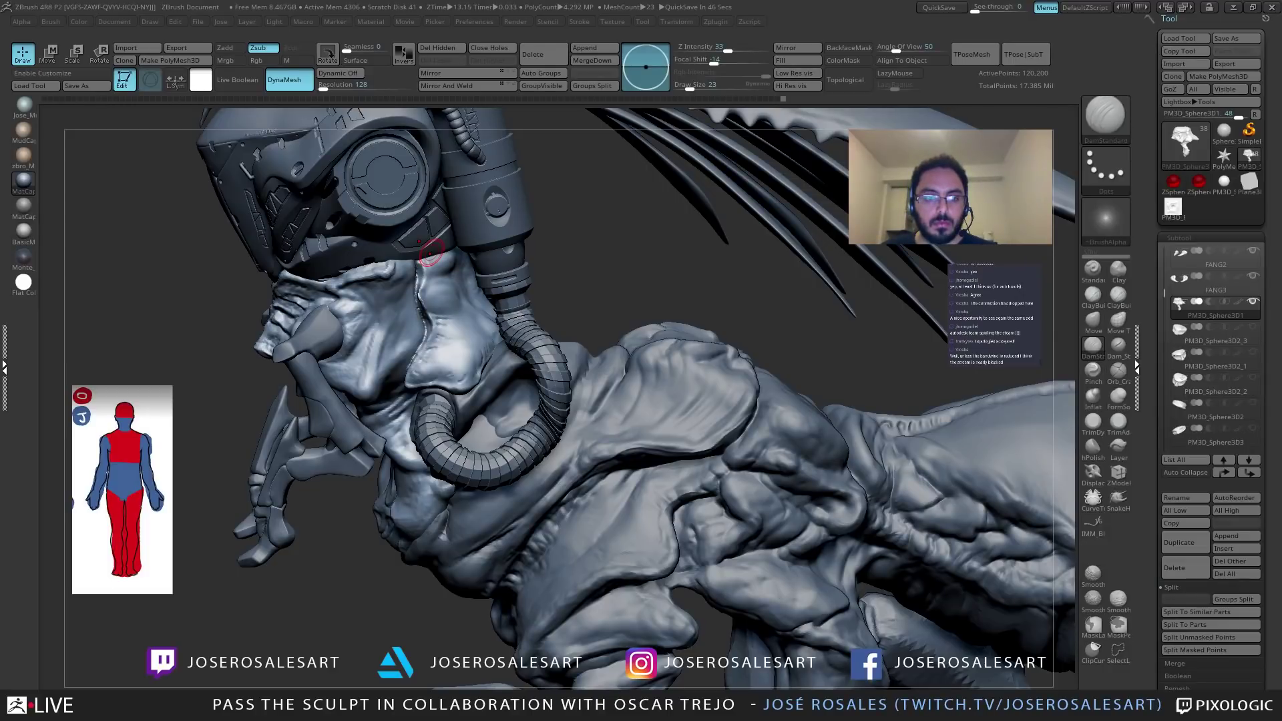
pyautogui.moveTo(430, 254)
pyautogui.keyDown('ctrl'); pyautogui.mouseDown(button='right')
pyautogui.moveTo(407, 321)
pyautogui.moveTo(567, 374)
pyautogui.moveTo(536, 378)
pyautogui.moveTo(518, 330)
pyautogui.mouseUp(button='right'); pyautogui.keyUp('ctrl')
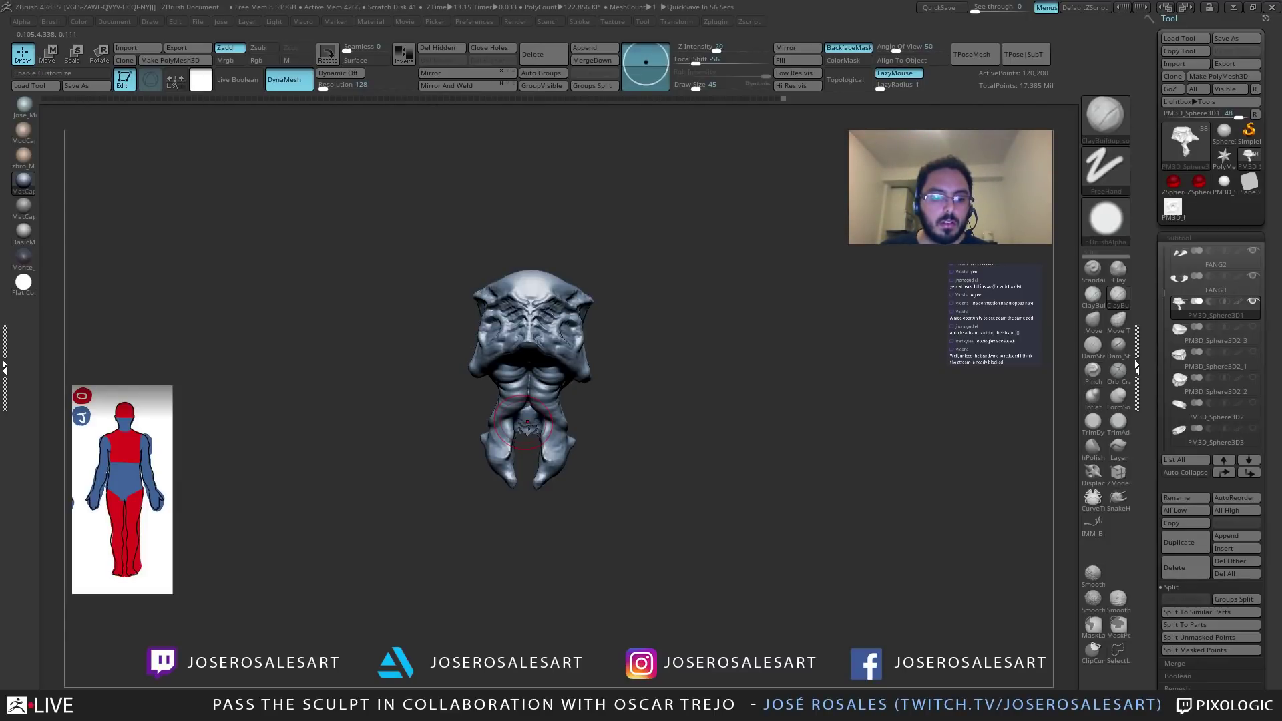
pyautogui.moveTo(638, 407)
pyautogui.mouseDown(button='right')
pyautogui.moveTo(601, 409)
pyautogui.moveTo(610, 429)
pyautogui.moveTo(628, 411)
pyautogui.mouseUp(button='right')
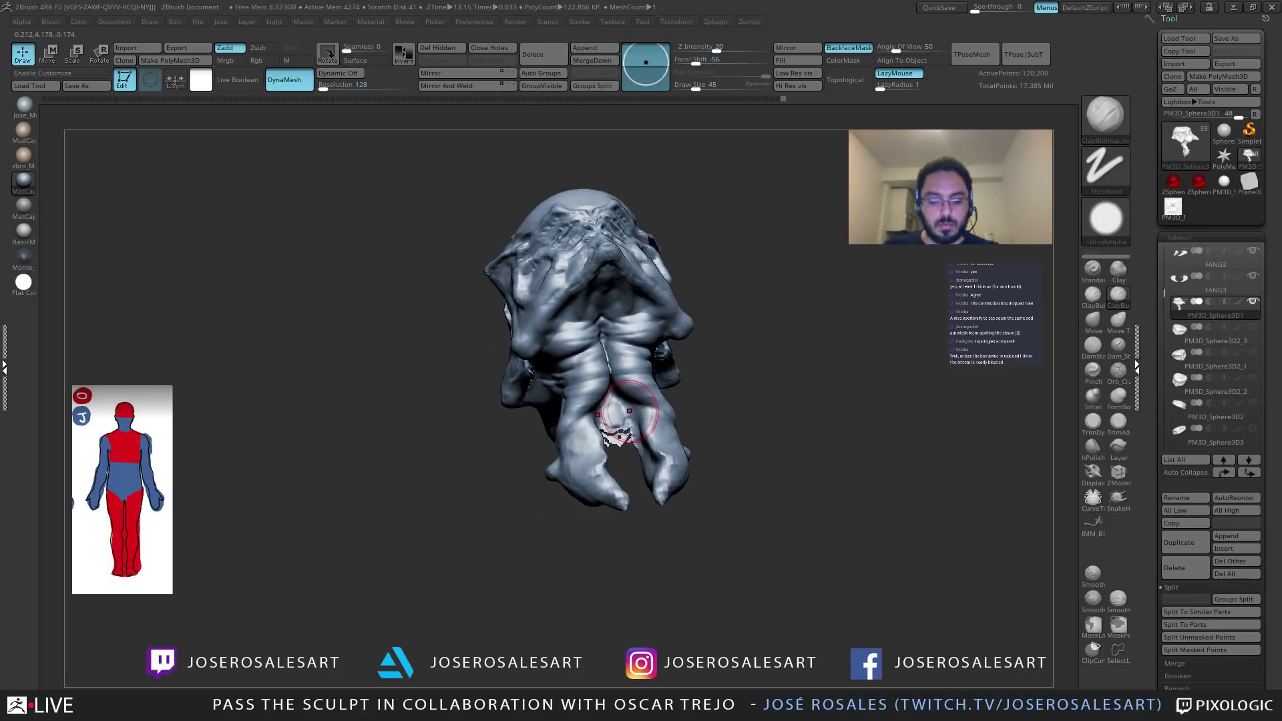
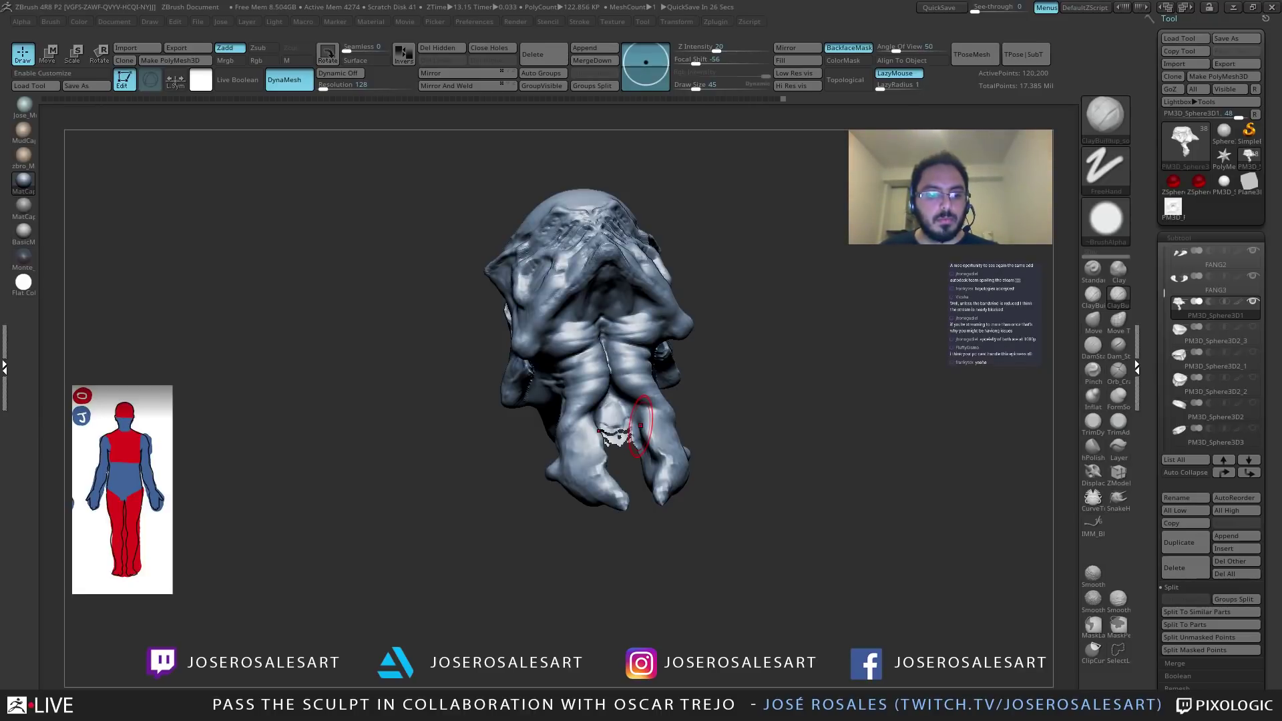
pyautogui.keyDown('alt'); pyautogui.moveTo(554, 418); pyautogui.dragTo(600, 431, button='right'); pyautogui.keyUp('alt')
pyautogui.moveTo(574, 374); pyautogui.dragTo(615, 338, button='right')
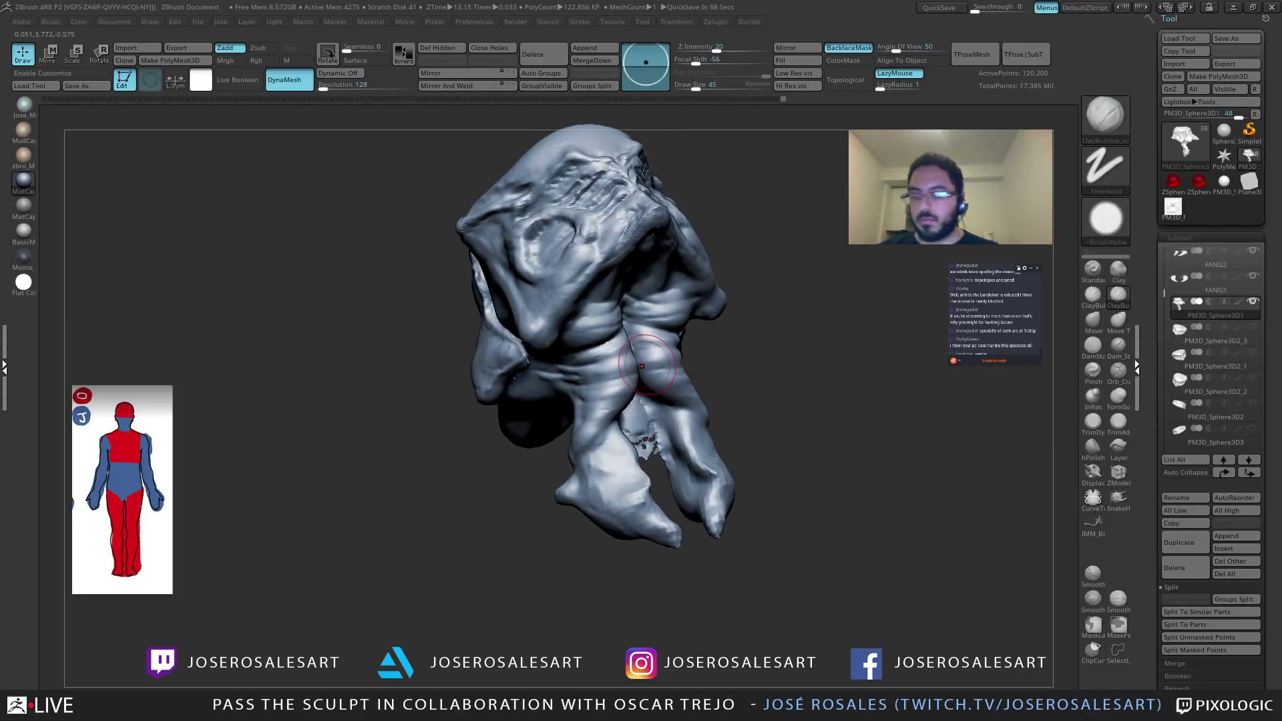
pyautogui.moveTo(472, 403)
pyautogui.mouseDown()
pyautogui.moveTo(534, 417)
pyautogui.moveTo(497, 400)
pyautogui.mouseUp()
pyautogui.moveTo(497, 401)
pyautogui.keyDown('alt'); pyautogui.mouseDown()
pyautogui.moveTo(508, 460)
pyautogui.moveTo(521, 454)
pyautogui.mouseUp(); pyautogui.keyUp('alt')
pyautogui.moveTo(634, 285)
pyautogui.mouseDown()
pyautogui.moveTo(649, 350)
pyautogui.moveTo(638, 398)
pyautogui.mouseUp()
pyautogui.moveTo(497, 414)
pyautogui.mouseDown()
pyautogui.moveTo(511, 478)
pyautogui.moveTo(537, 484)
pyautogui.mouseUp()
pyautogui.moveTo(609, 375); pyautogui.dragTo(626, 417)
# Add volume to the lower inner sides of the paired muscle columns with ClayBuildup and soften it with the Smooth brush.
pyautogui.moveTo(537, 468); pyautogui.dragTo(484, 462)
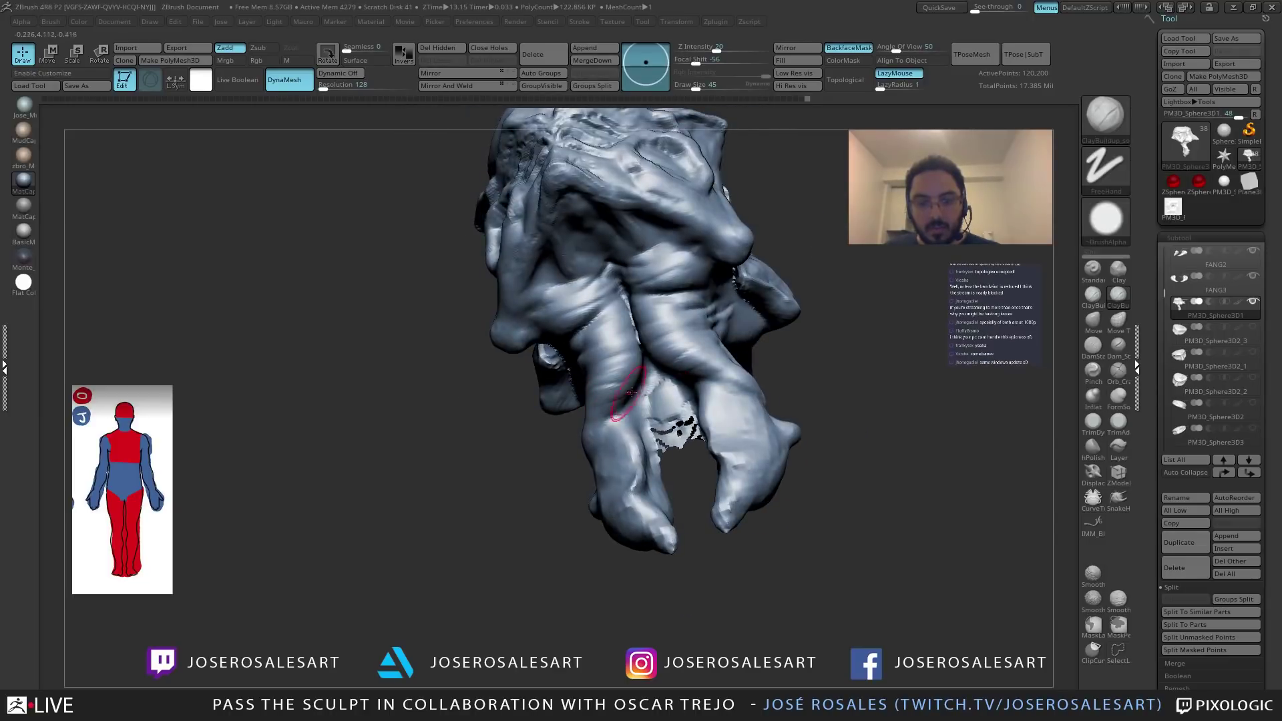
pyautogui.moveTo(622, 365); pyautogui.dragTo(626, 383)
pyautogui.moveTo(501, 414); pyautogui.dragTo(487, 461)
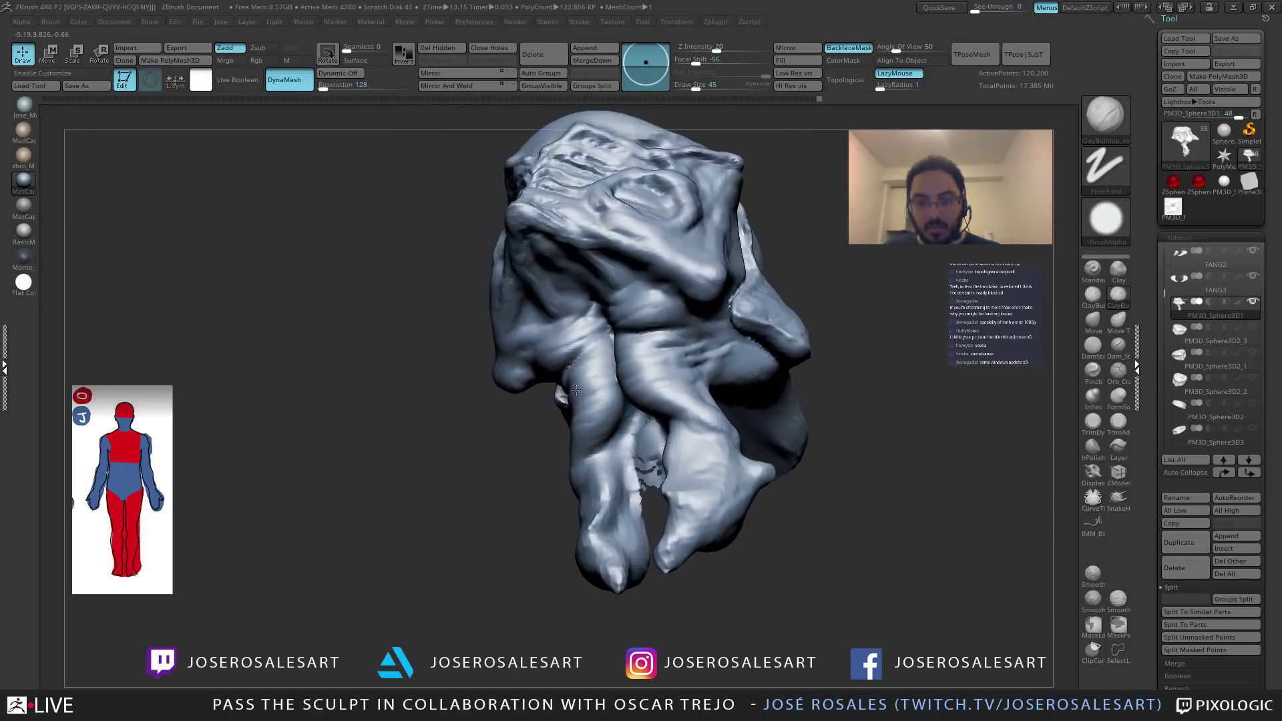
pyautogui.moveTo(593, 399)
pyautogui.mouseDown()
pyautogui.moveTo(595, 428)
pyautogui.moveTo(593, 401)
pyautogui.mouseUp()
pyautogui.moveTo(484, 427); pyautogui.dragTo(527, 421)
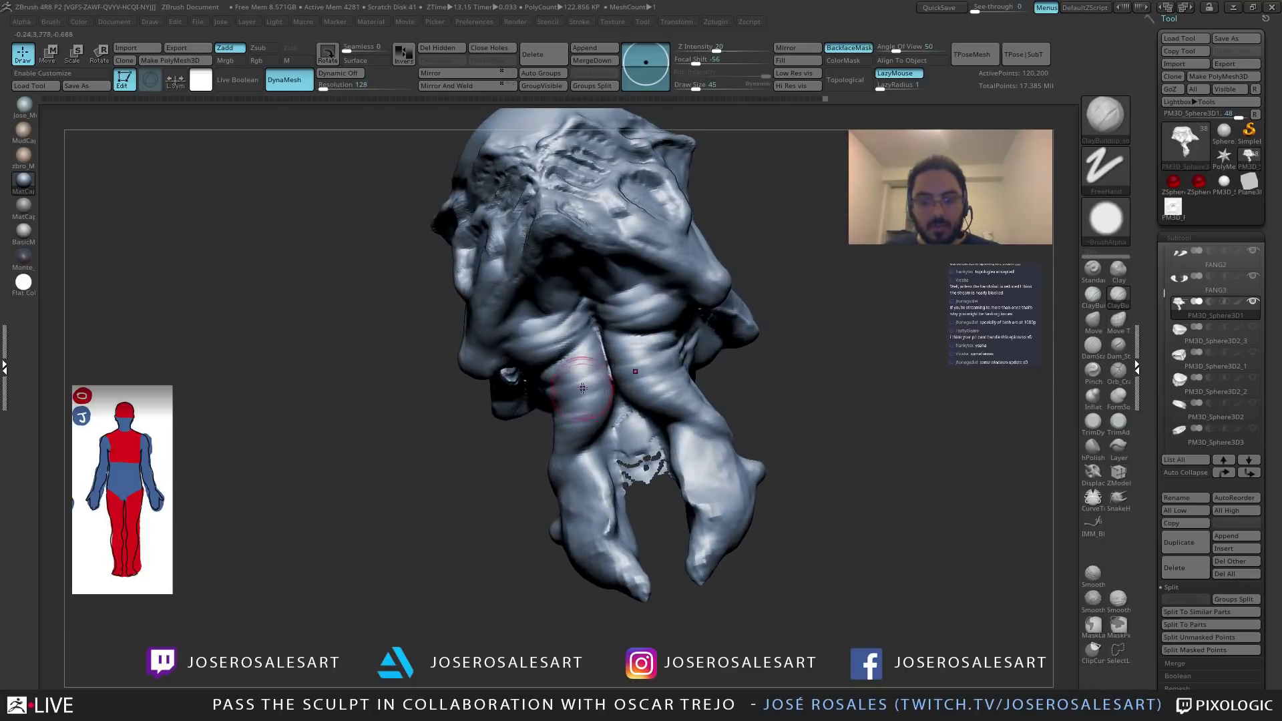
pyautogui.moveTo(591, 388); pyautogui.dragTo(589, 344)
pyautogui.moveTo(587, 436); pyautogui.dragTo(588, 427)
pyautogui.moveTo(478, 454)
pyautogui.mouseDown()
pyautogui.moveTo(527, 460)
pyautogui.moveTo(487, 477)
pyautogui.moveTo(534, 479)
pyautogui.moveTo(547, 537)
pyautogui.moveTo(587, 522)
pyautogui.mouseUp()
pyautogui.press('shift')
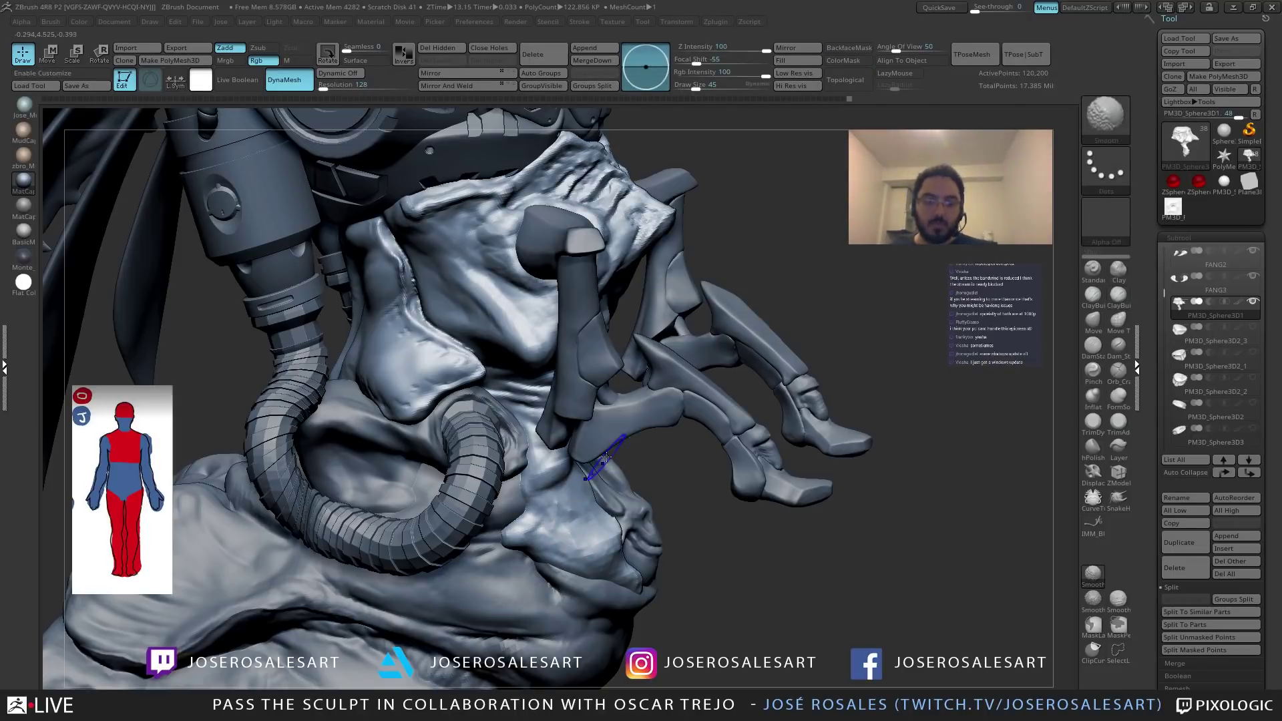
# Raise rims along the inner edges of the torso skin's two lower flaps with the Standard brush.
pyautogui.moveTo(587, 429); pyautogui.dragTo(568, 491)
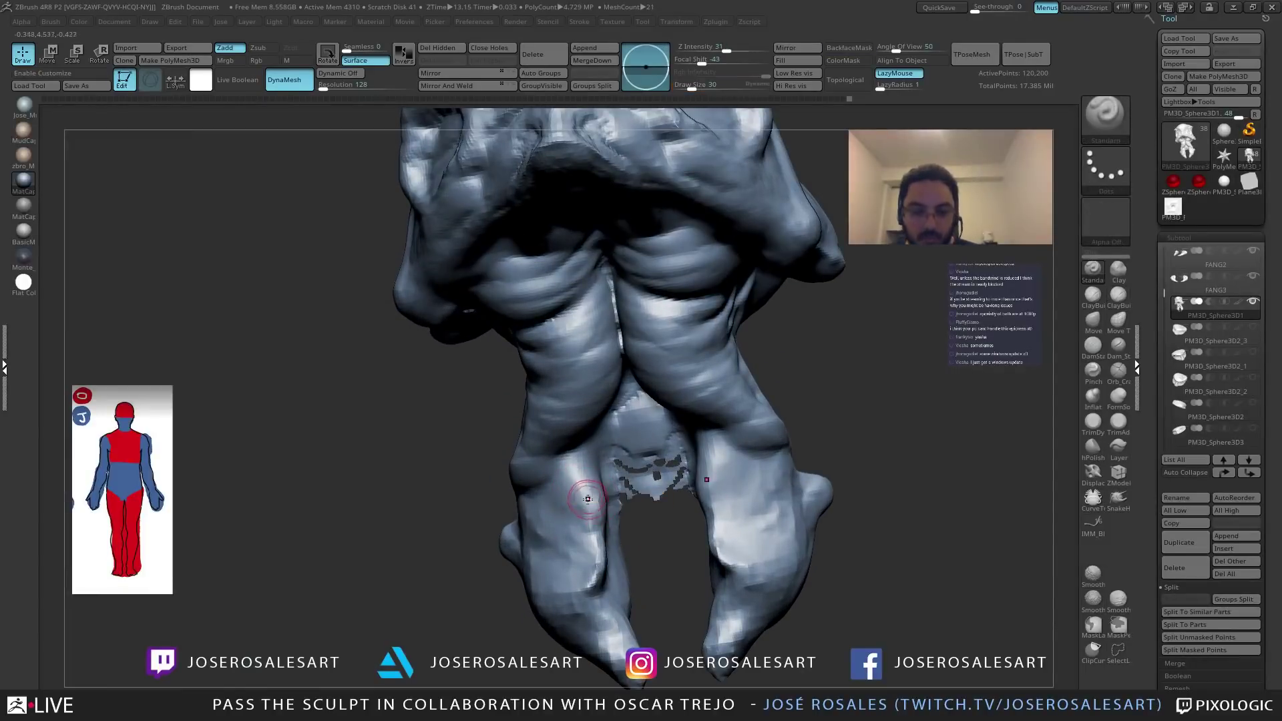
pyautogui.moveTo(587, 498)
pyautogui.mouseDown()
pyautogui.moveTo(574, 451)
pyautogui.moveTo(598, 556)
pyautogui.moveTo(576, 598)
pyautogui.moveTo(546, 605)
pyautogui.mouseUp()
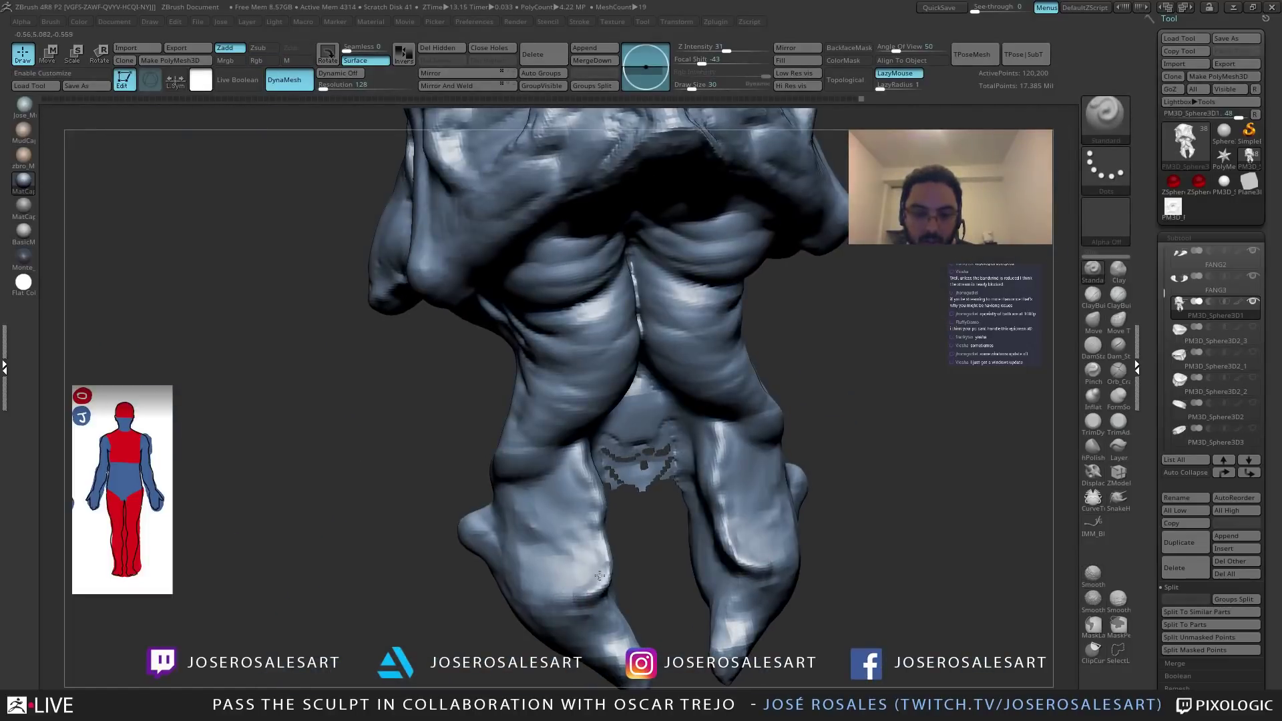
pyautogui.moveTo(600, 575)
pyautogui.mouseDown()
pyautogui.moveTo(581, 457)
pyautogui.moveTo(577, 507)
pyautogui.mouseUp()
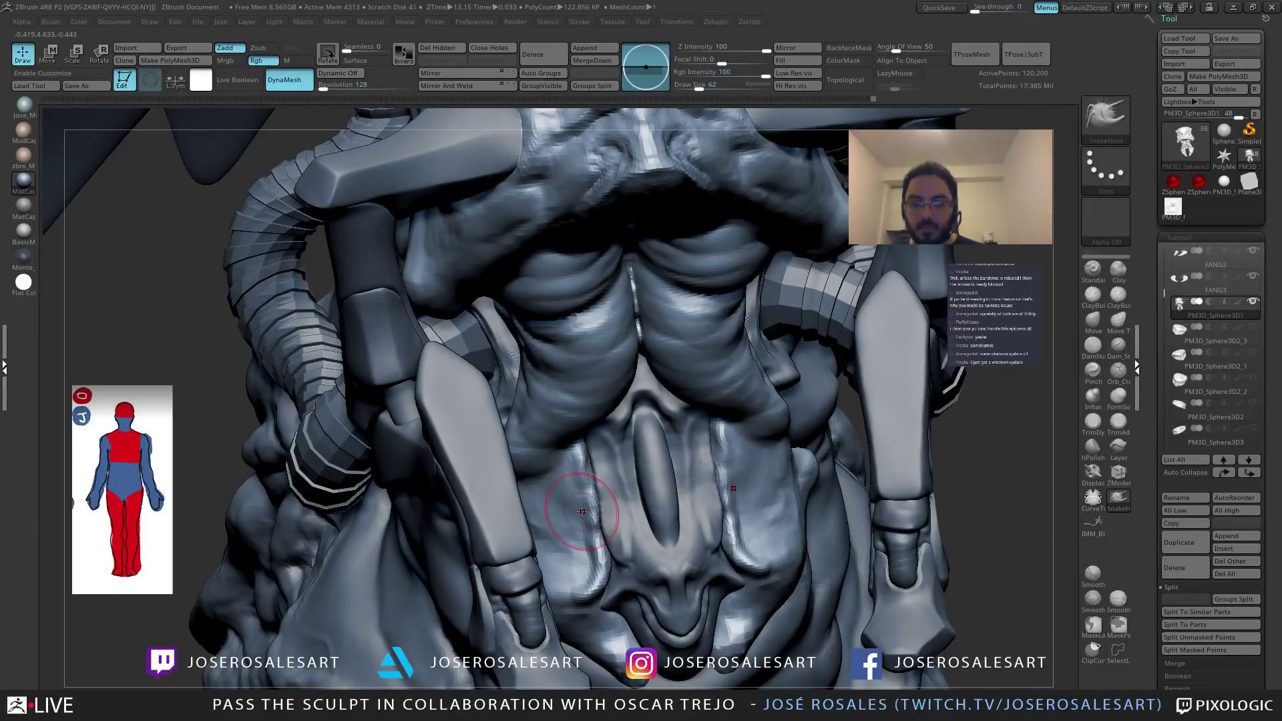
pyautogui.keyDown('ctrl'); pyautogui.moveTo(581, 511); pyautogui.dragTo(582, 434, button='right'); pyautogui.keyUp('ctrl')
pyautogui.moveTo(581, 508)
pyautogui.mouseDown(button='right')
pyautogui.moveTo(677, 534)
pyautogui.moveTo(663, 566)
pyautogui.mouseUp(button='right')
# Build up the pointed ends of the two lower flaps with ClayBuildup and define their edges with Dam Standard.
pyautogui.press('b')
pyautogui.press('c')
pyautogui.press('b')
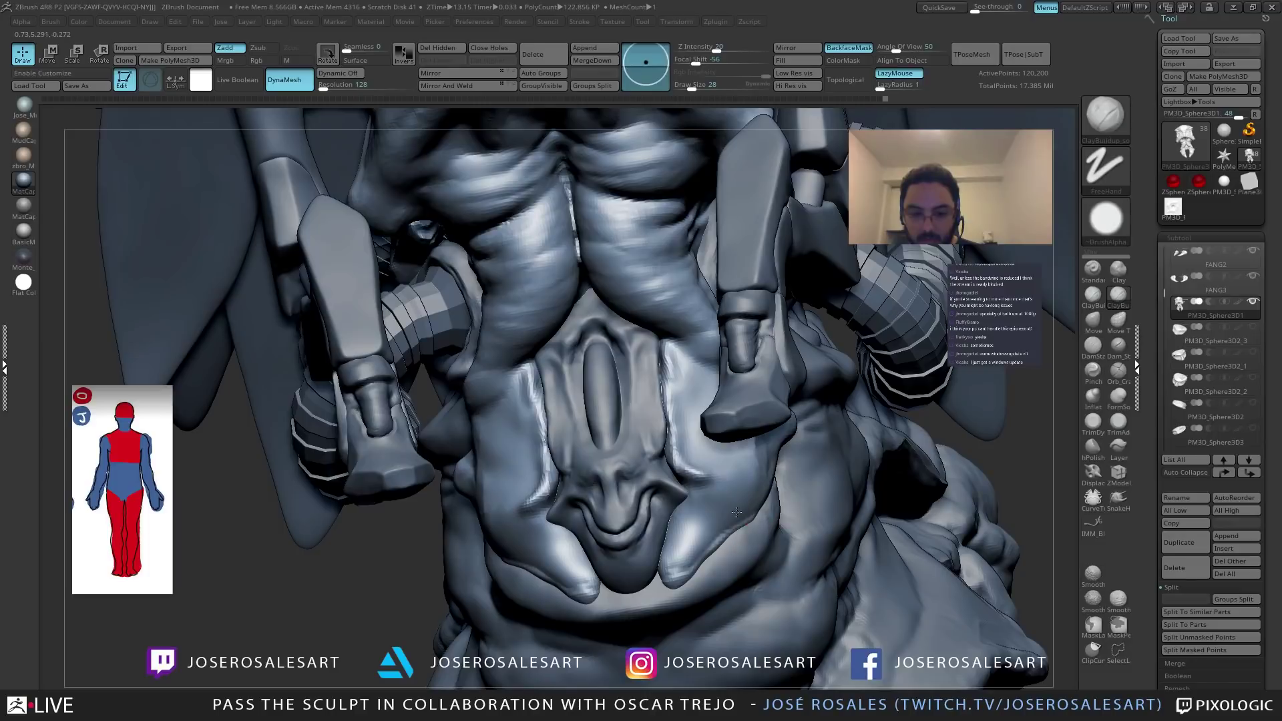
pyautogui.moveTo(740, 529); pyautogui.dragTo(744, 527, button='right')
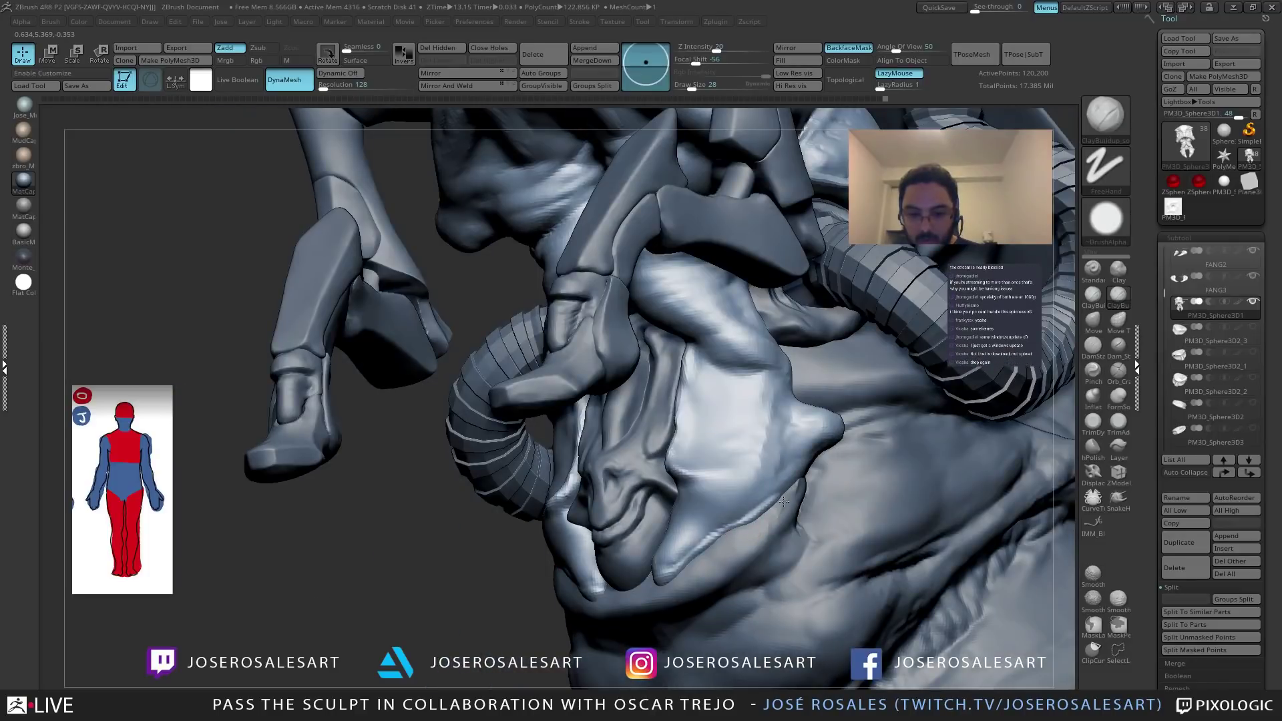
pyautogui.moveTo(784, 501)
pyautogui.mouseDown(button='right')
pyautogui.moveTo(695, 519)
pyautogui.moveTo(730, 548)
pyautogui.moveTo(668, 546)
pyautogui.moveTo(690, 534)
pyautogui.moveTo(598, 606)
pyautogui.moveTo(685, 560)
pyautogui.moveTo(701, 564)
pyautogui.moveTo(661, 571)
pyautogui.moveTo(701, 571)
pyautogui.mouseUp(button='right')
pyautogui.press('2')
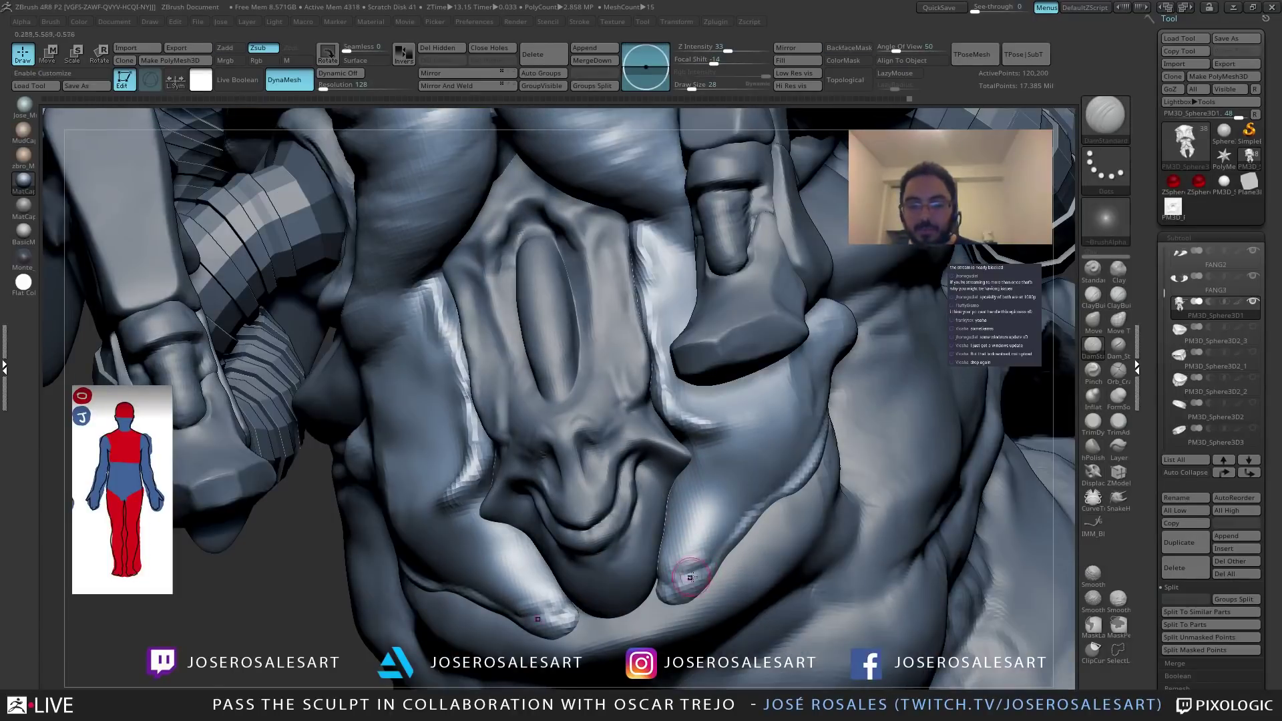
pyautogui.moveTo(727, 514)
pyautogui.mouseDown(button='right')
pyautogui.moveTo(711, 527)
pyautogui.moveTo(729, 489)
pyautogui.mouseUp(button='right')
pyautogui.moveTo(708, 552)
pyautogui.mouseDown(button='right')
pyautogui.moveTo(581, 507)
pyautogui.moveTo(534, 510)
pyautogui.moveTo(553, 477)
pyautogui.moveTo(564, 485)
pyautogui.mouseUp(button='right')
# Thicken the lower flaps with ClayBuildup and carve creases at their inner notches with the Dam Standard brush.
pyautogui.press('b')
pyautogui.press('c')
pyautogui.press('b')
pyautogui.press('shift')
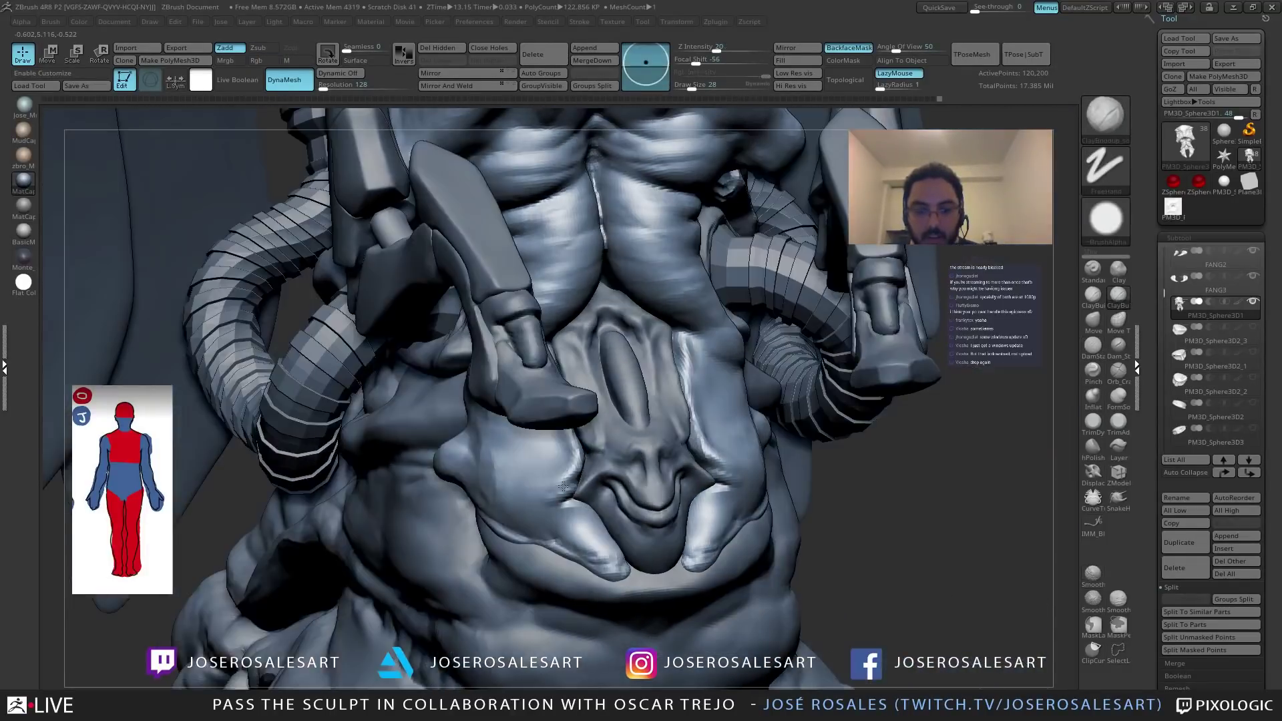
pyautogui.press('b')
pyautogui.press('d')
pyautogui.press('s')
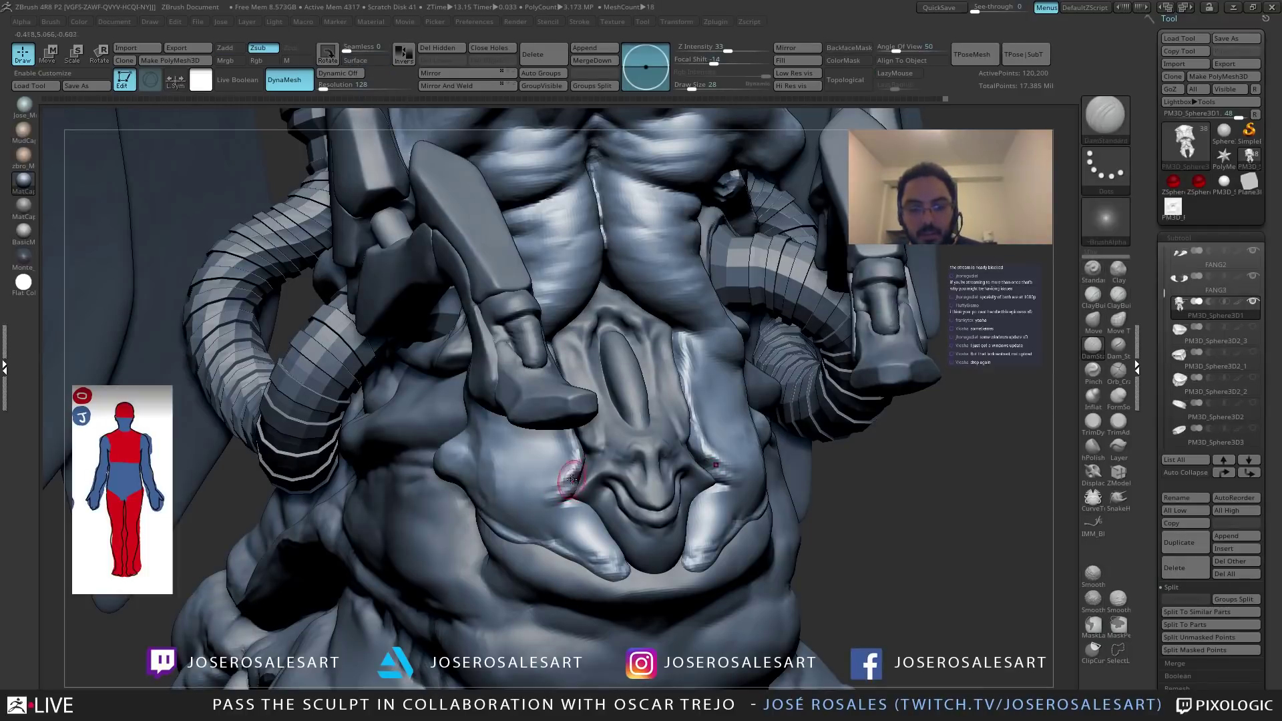
pyautogui.moveTo(537, 486)
pyautogui.mouseDown(button='right')
pyautogui.moveTo(710, 497)
pyautogui.moveTo(646, 505)
pyautogui.mouseUp(button='right')
# Build up the flap surfaces around the notches with ClayBuildup at draw size 36 and crease them with Dam Standard.
pyautogui.write('bcbs36')
pyautogui.press('Return')
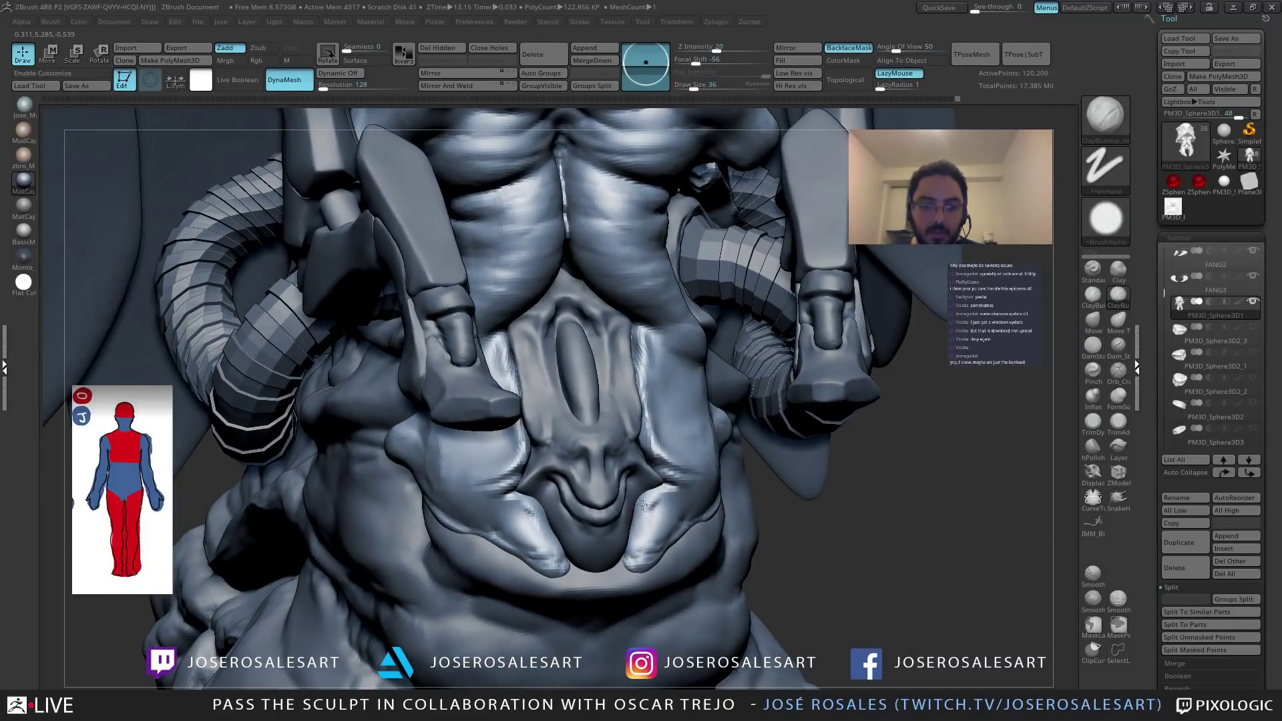
pyautogui.moveTo(661, 504)
pyautogui.mouseDown(button='right')
pyautogui.moveTo(694, 501)
pyautogui.moveTo(669, 500)
pyautogui.mouseUp(button='right')
pyautogui.moveTo(669, 500); pyautogui.dragTo(677, 376)
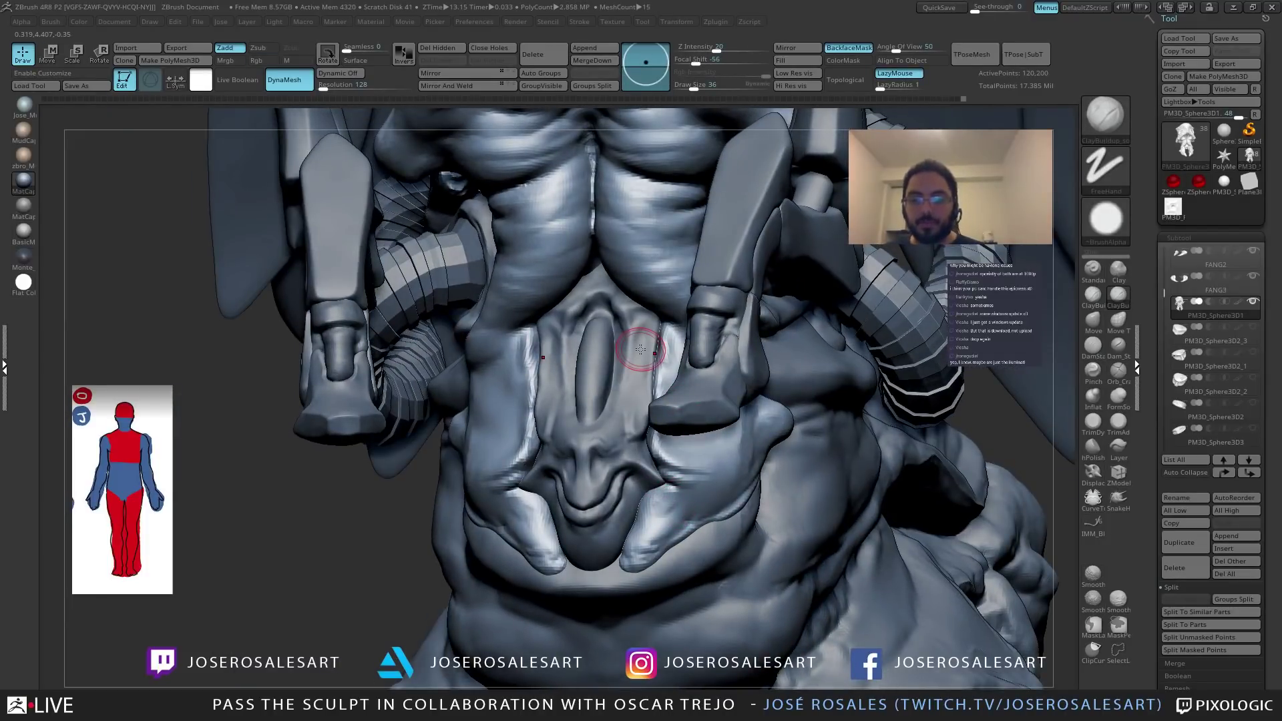
pyautogui.press('b')
pyautogui.press('d')
pyautogui.press('s')
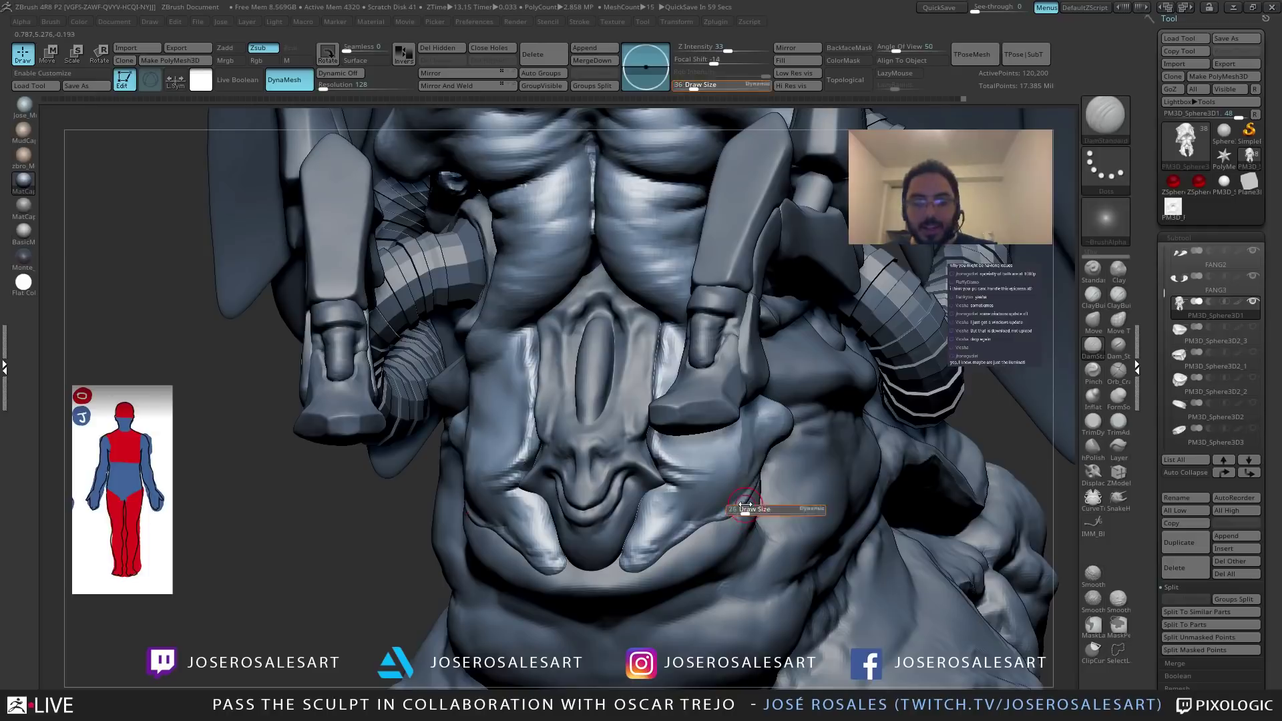
pyautogui.moveTo(666, 437)
pyautogui.mouseDown(button='right')
pyautogui.moveTo(708, 474)
pyautogui.moveTo(749, 464)
pyautogui.moveTo(716, 465)
pyautogui.moveTo(740, 452)
pyautogui.moveTo(615, 507)
pyautogui.moveTo(652, 492)
pyautogui.moveTo(622, 465)
pyautogui.moveTo(631, 507)
pyautogui.moveTo(643, 482)
pyautogui.moveTo(696, 462)
pyautogui.moveTo(661, 427)
pyautogui.moveTo(625, 488)
pyautogui.moveTo(666, 491)
pyautogui.mouseUp(button='right')
# Raise a fold across the lower flap's outer face with the Standard brush and carve a crease along it with Dam Standard.
pyautogui.press('b')
pyautogui.press('s')
pyautogui.press('t')
pyautogui.press('b')
pyautogui.press('d')
pyautogui.press('s')
pyautogui.press('b')
pyautogui.press('s')
pyautogui.press('t')
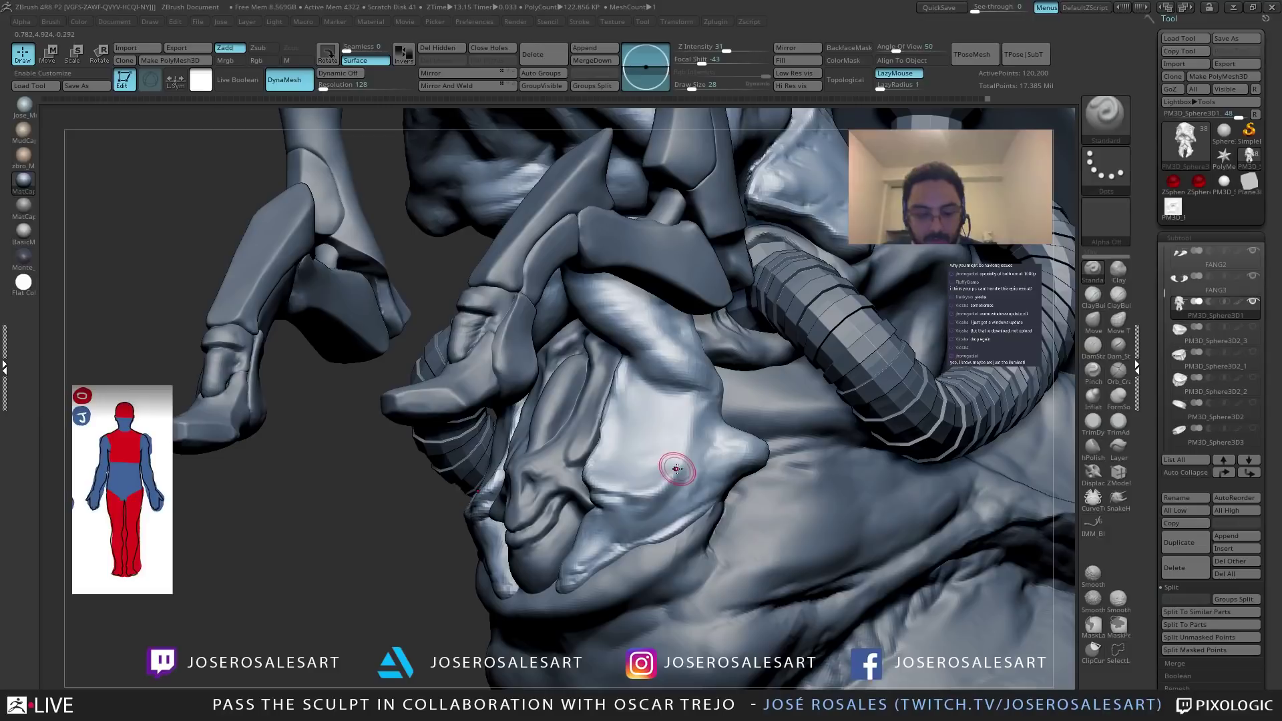
pyautogui.press('b')
pyautogui.press('d')
pyautogui.press('s')
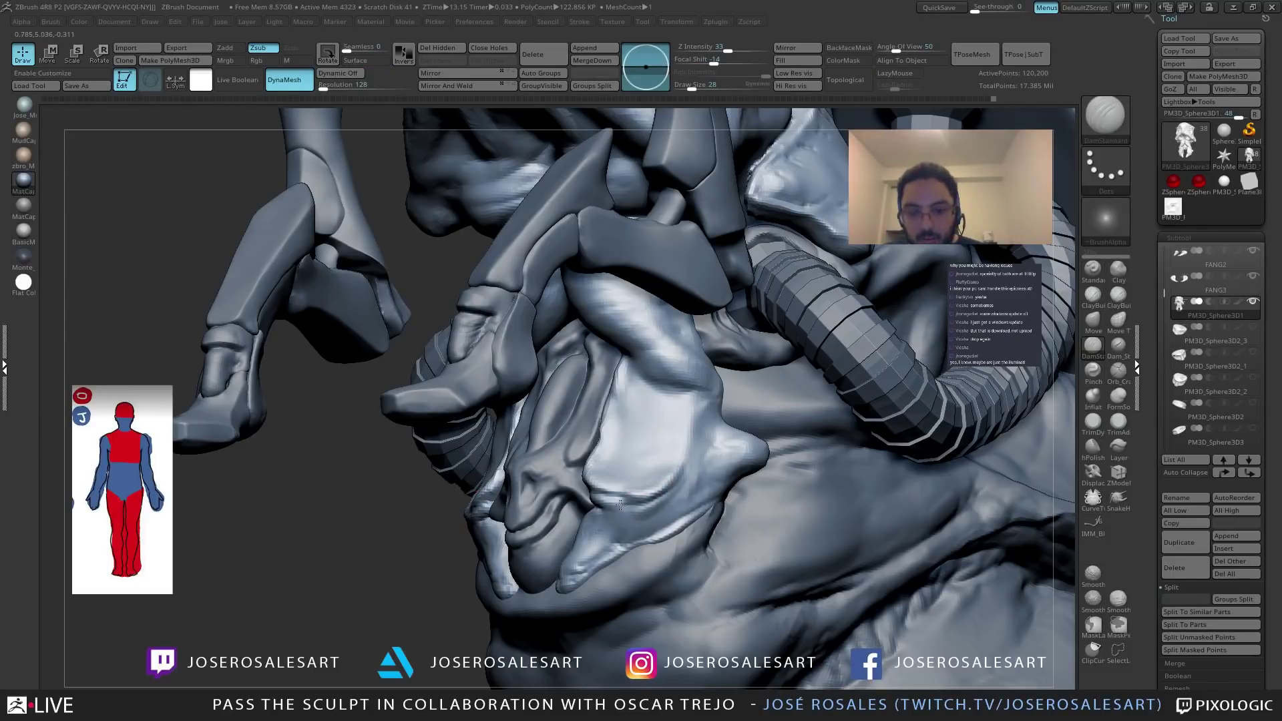
pyautogui.moveTo(648, 506); pyautogui.dragTo(687, 460, button='right')
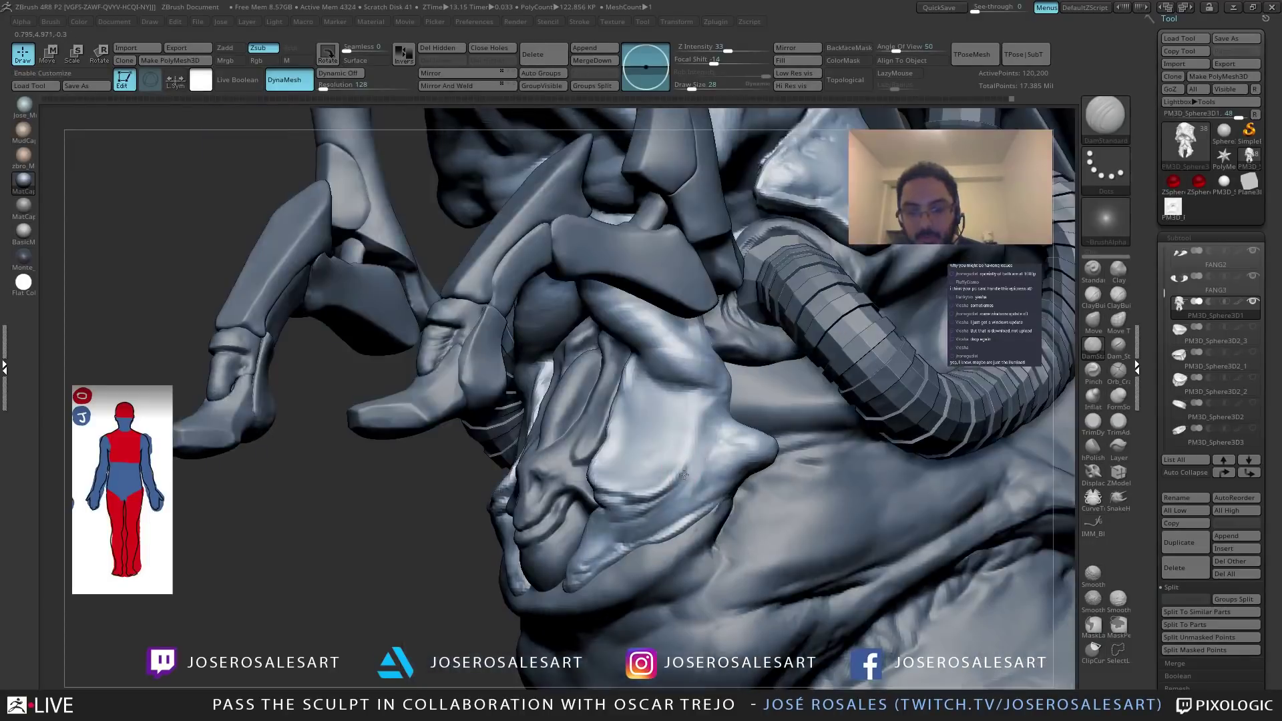
# Build up the pointed knob on the lower flap's outer side with the ClayBuildup brush.
pyautogui.press('b')
pyautogui.press('c')
pyautogui.press('b')
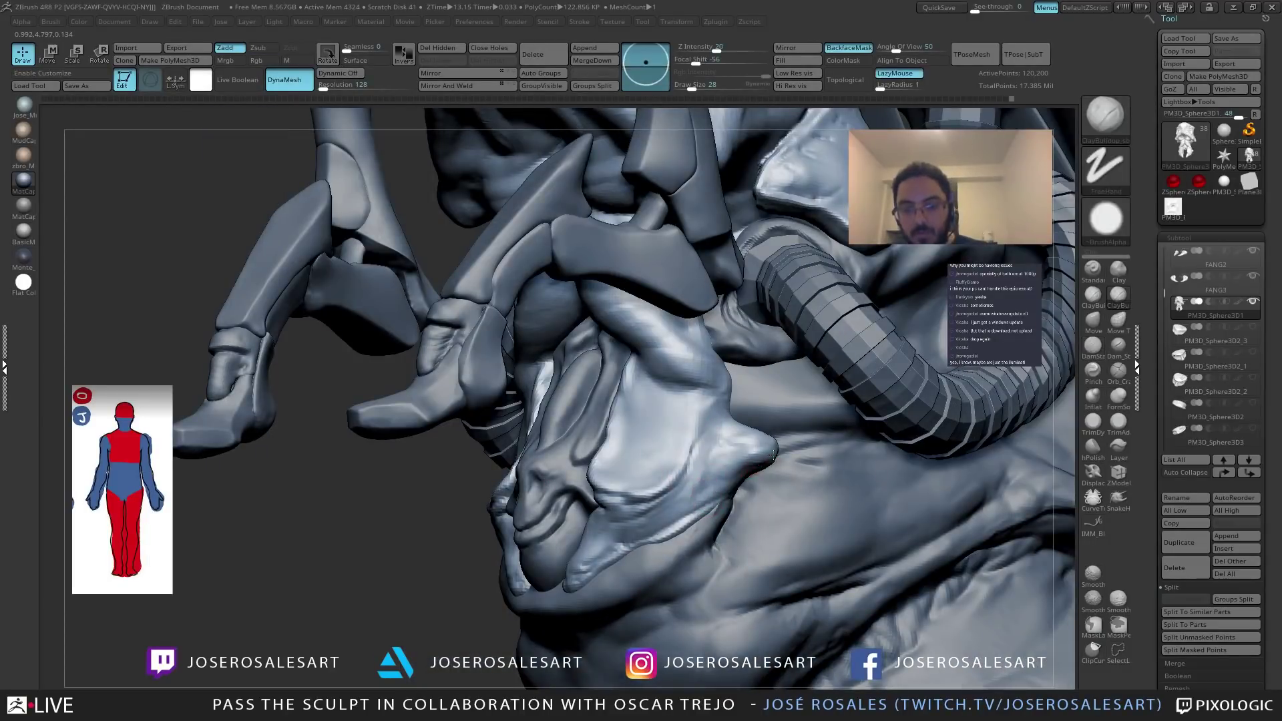
pyautogui.moveTo(766, 436); pyautogui.dragTo(771, 456)
pyautogui.moveTo(750, 479); pyautogui.dragTo(766, 460, button='right')
pyautogui.moveTo(761, 454)
pyautogui.mouseDown()
pyautogui.moveTo(735, 431)
pyautogui.moveTo(748, 449)
pyautogui.mouseUp()
pyautogui.moveTo(748, 448); pyautogui.dragTo(778, 441, button='right')
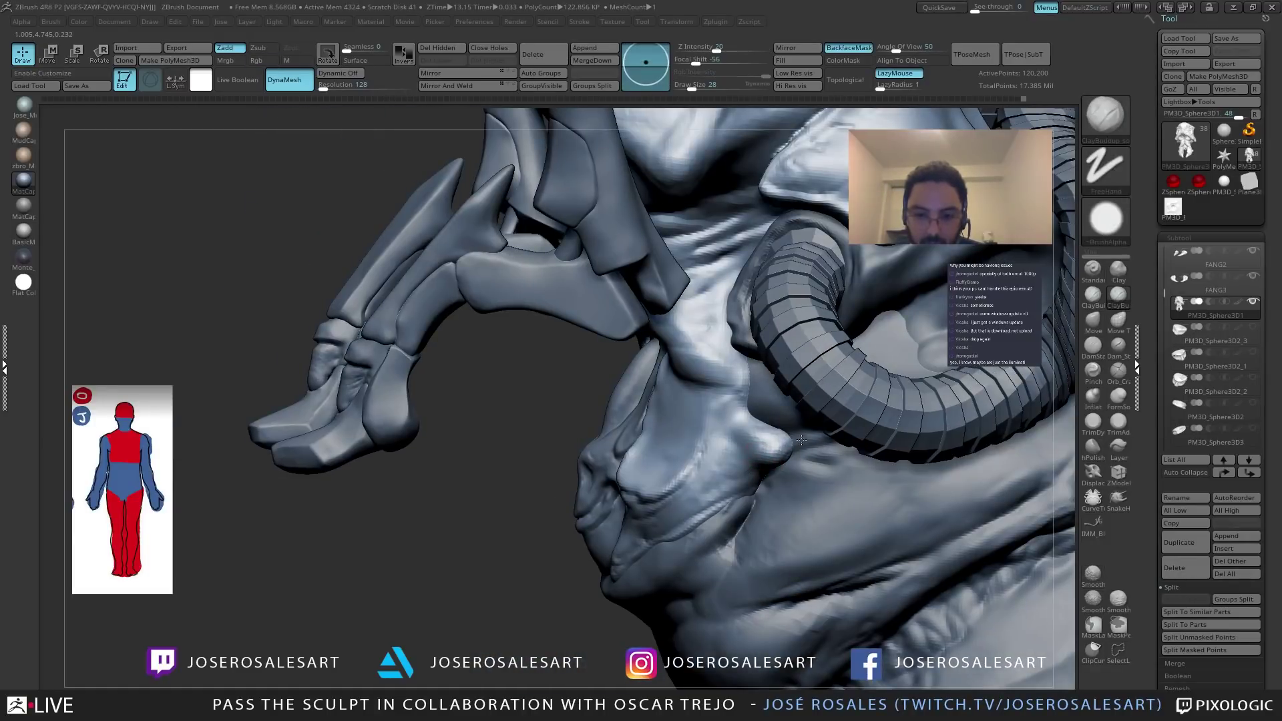
pyautogui.moveTo(735, 408); pyautogui.dragTo(751, 431)
# Carve creases where the muscle column meets the lower flap with the Dam Standard brush.
pyautogui.moveTo(703, 421)
pyautogui.mouseDown(button='right')
pyautogui.moveTo(738, 414)
pyautogui.moveTo(678, 405)
pyautogui.moveTo(694, 407)
pyautogui.moveTo(684, 414)
pyautogui.moveTo(701, 396)
pyautogui.moveTo(572, 458)
pyautogui.moveTo(467, 485)
pyautogui.moveTo(497, 415)
pyautogui.moveTo(549, 400)
pyautogui.moveTo(569, 376)
pyautogui.mouseUp(button='right')
pyautogui.press('b')
pyautogui.press('d')
pyautogui.press('s')
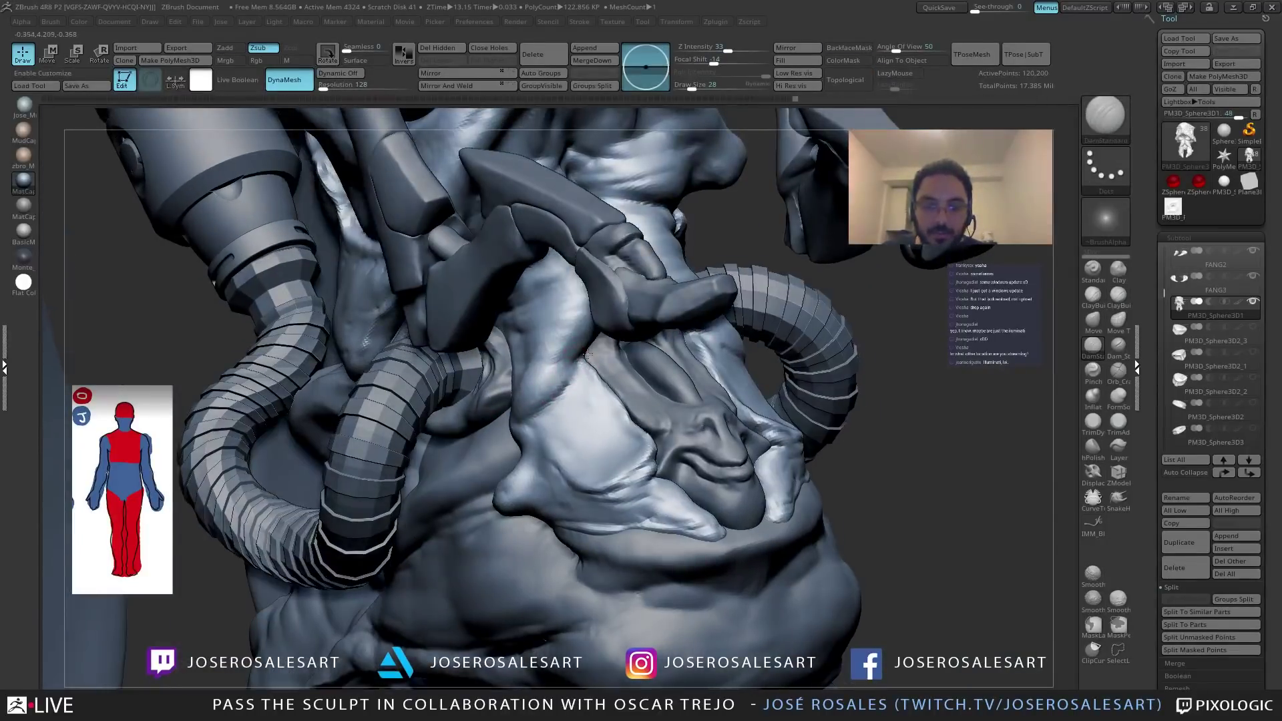
pyautogui.moveTo(582, 354); pyautogui.dragTo(542, 378)
pyautogui.moveTo(541, 375)
pyautogui.mouseDown(button='right')
pyautogui.moveTo(594, 356)
pyautogui.moveTo(546, 389)
pyautogui.moveTo(586, 401)
pyautogui.moveTo(551, 399)
pyautogui.moveTo(563, 435)
pyautogui.moveTo(743, 366)
pyautogui.moveTo(682, 436)
pyautogui.moveTo(586, 401)
pyautogui.moveTo(559, 373)
pyautogui.mouseUp(button='right')
# Work the outer side of the isolated muscle columns with ClayBuildup and deepen the creases with Dam Standard.
pyautogui.press('b')
pyautogui.press('c')
pyautogui.press('b')
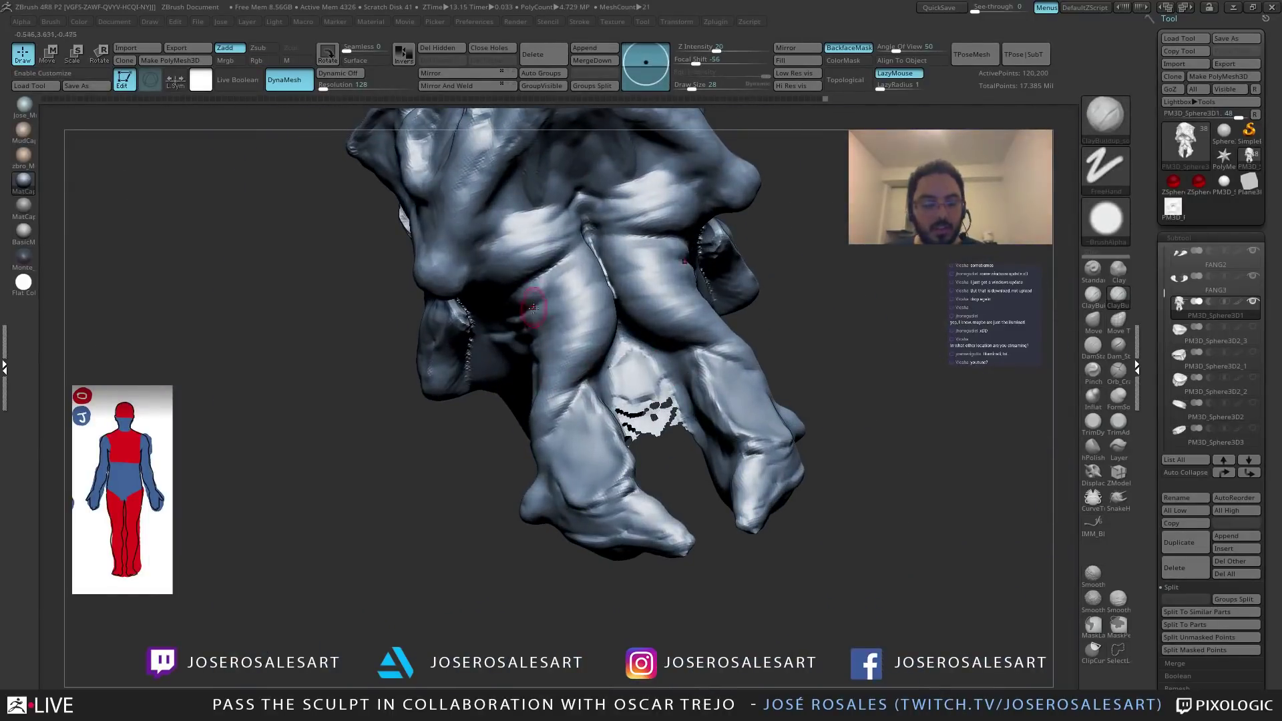
pyautogui.press('b')
pyautogui.press('d')
pyautogui.press('s')
pyautogui.moveTo(529, 314)
pyautogui.keyDown('ctrl'); pyautogui.mouseDown(button='right')
pyautogui.moveTo(566, 354)
pyautogui.moveTo(556, 377)
pyautogui.moveTo(514, 315)
pyautogui.mouseUp(button='right'); pyautogui.keyUp('ctrl')
pyautogui.moveTo(542, 367)
pyautogui.mouseDown(button='right')
pyautogui.moveTo(532, 292)
pyautogui.moveTo(574, 396)
pyautogui.moveTo(588, 387)
pyautogui.moveTo(537, 400)
pyautogui.moveTo(556, 410)
pyautogui.mouseUp(button='right')
pyautogui.press('s')
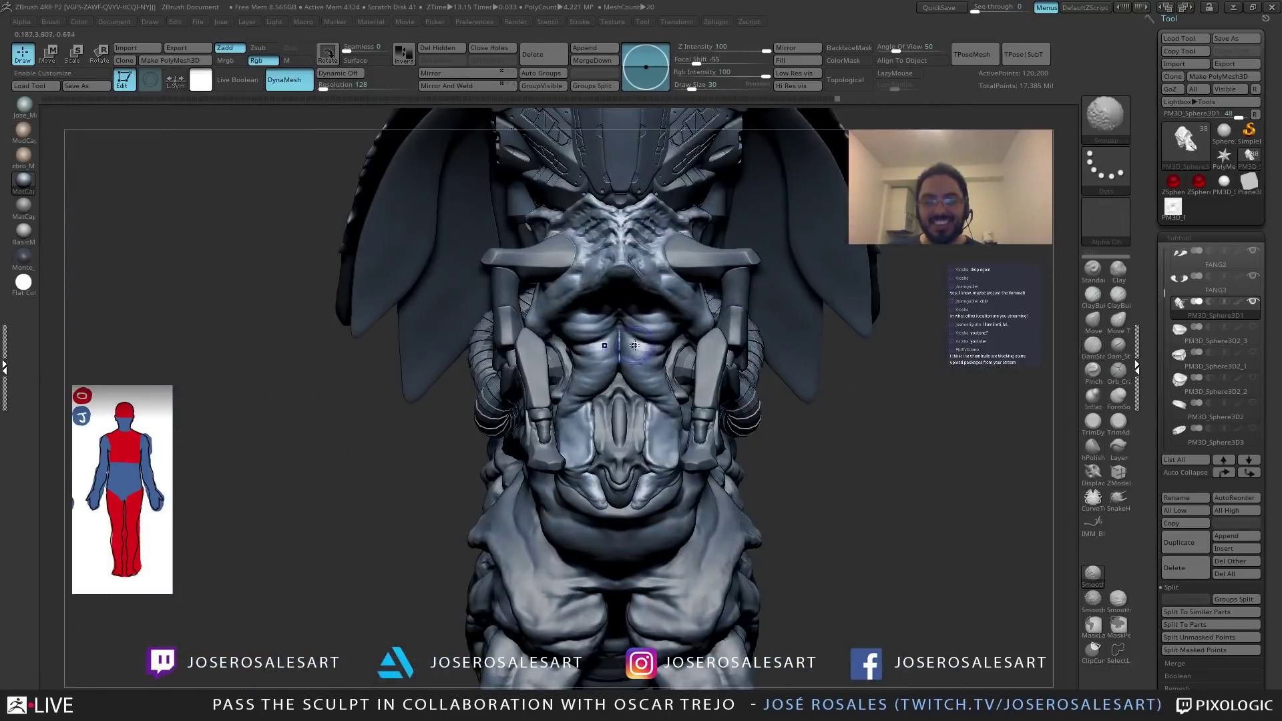
# Examine the torso skin's muscle columns and lower flaps from the front and sides, with and without the body visible.
pyautogui.keyDown('ctrl'); pyautogui.moveTo(634, 345); pyautogui.dragTo(633, 280, button='right'); pyautogui.keyUp('ctrl')
pyautogui.moveTo(754, 334)
pyautogui.mouseDown(button='right')
pyautogui.moveTo(623, 357)
pyautogui.moveTo(725, 374)
pyautogui.moveTo(681, 384)
pyautogui.moveTo(748, 427)
pyautogui.moveTo(688, 462)
pyautogui.moveTo(811, 434)
pyautogui.moveTo(527, 403)
pyautogui.moveTo(601, 410)
pyautogui.moveTo(514, 424)
pyautogui.moveTo(633, 372)
pyautogui.moveTo(612, 401)
pyautogui.mouseUp(button='right')
pyautogui.moveTo(599, 388); pyautogui.dragTo(598, 407)
pyautogui.moveTo(598, 407)
pyautogui.mouseDown(button='right')
pyautogui.moveTo(577, 433)
pyautogui.moveTo(588, 445)
pyautogui.mouseUp(button='right')
pyautogui.moveTo(555, 403)
pyautogui.mouseDown(button='right')
pyautogui.moveTo(601, 385)
pyautogui.moveTo(569, 396)
pyautogui.moveTo(587, 401)
pyautogui.moveTo(588, 387)
pyautogui.moveTo(620, 420)
pyautogui.moveTo(585, 488)
pyautogui.moveTo(694, 454)
pyautogui.mouseUp(button='right')
pyautogui.moveTo(694, 454)
pyautogui.mouseDown(button='right')
pyautogui.moveTo(657, 405)
pyautogui.moveTo(706, 341)
pyautogui.mouseUp(button='right')
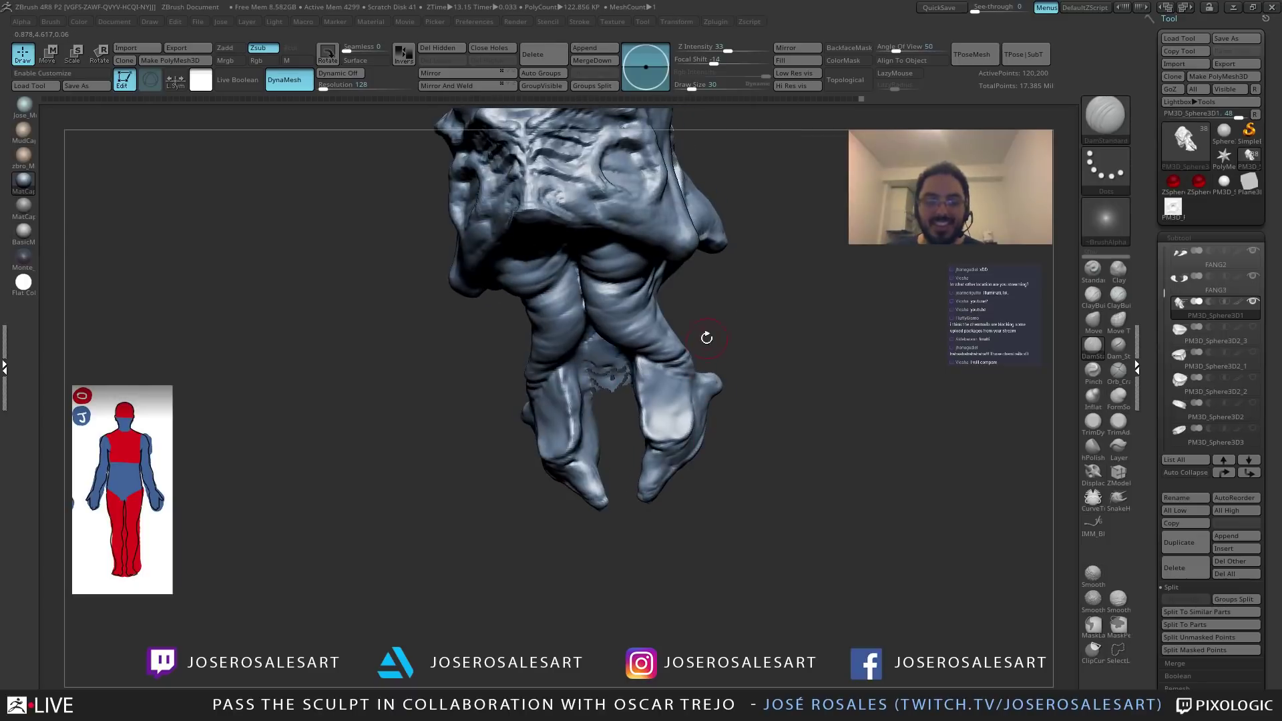
pyautogui.moveTo(524, 420)
pyautogui.mouseDown(button='right')
pyautogui.moveTo(558, 394)
pyautogui.moveTo(697, 395)
pyautogui.moveTo(482, 433)
pyautogui.moveTo(354, 427)
pyautogui.mouseUp(button='right')
pyautogui.moveTo(558, 480)
pyautogui.mouseDown(button='right')
pyautogui.moveTo(441, 470)
pyautogui.moveTo(646, 482)
pyautogui.moveTo(643, 444)
pyautogui.moveTo(520, 460)
pyautogui.moveTo(467, 374)
pyautogui.mouseUp(button='right')
# Reselect the torso skin and build up the side ridge along its upper edge below the chest armor with ClayBuildup.
pyautogui.keyDown('alt'); pyautogui.click(648, 494); pyautogui.keyUp('alt')
pyautogui.keyDown('alt'); pyautogui.click(509, 458); pyautogui.keyUp('alt')
pyautogui.hotkey('alt', 's')
pyautogui.moveTo(467, 323)
pyautogui.keyDown('ctrl'); pyautogui.mouseDown(button='right')
pyautogui.moveTo(555, 354)
pyautogui.moveTo(512, 382)
pyautogui.moveTo(620, 390)
pyautogui.moveTo(526, 410)
pyautogui.moveTo(520, 377)
pyautogui.moveTo(585, 423)
pyautogui.mouseUp(button='right'); pyautogui.keyUp('ctrl')
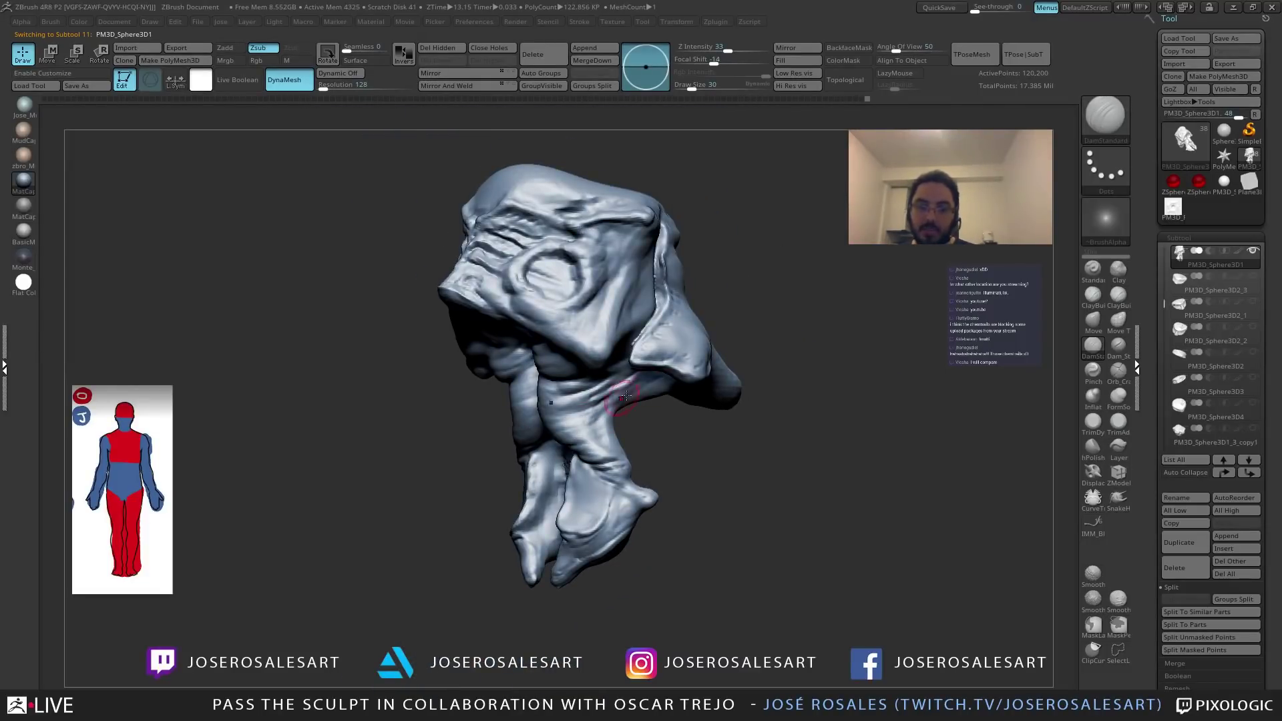
pyautogui.moveTo(667, 379)
pyautogui.mouseDown(button='right')
pyautogui.moveTo(614, 409)
pyautogui.moveTo(724, 392)
pyautogui.moveTo(683, 366)
pyautogui.moveTo(674, 337)
pyautogui.mouseUp(button='right')
pyautogui.hotkey('shift', 's')
pyautogui.moveTo(559, 322)
pyautogui.mouseDown(button='right')
pyautogui.moveTo(673, 307)
pyautogui.moveTo(661, 300)
pyautogui.mouseUp(button='right')
pyautogui.moveTo(597, 267)
pyautogui.keyDown('ctrl'); pyautogui.mouseDown(button='right')
pyautogui.moveTo(587, 305)
pyautogui.moveTo(624, 298)
pyautogui.mouseUp(button='right'); pyautogui.keyUp('ctrl')
pyautogui.press('2')
pyautogui.moveTo(585, 291); pyautogui.dragTo(551, 286)
pyautogui.moveTo(552, 286); pyautogui.dragTo(565, 300, button='right')
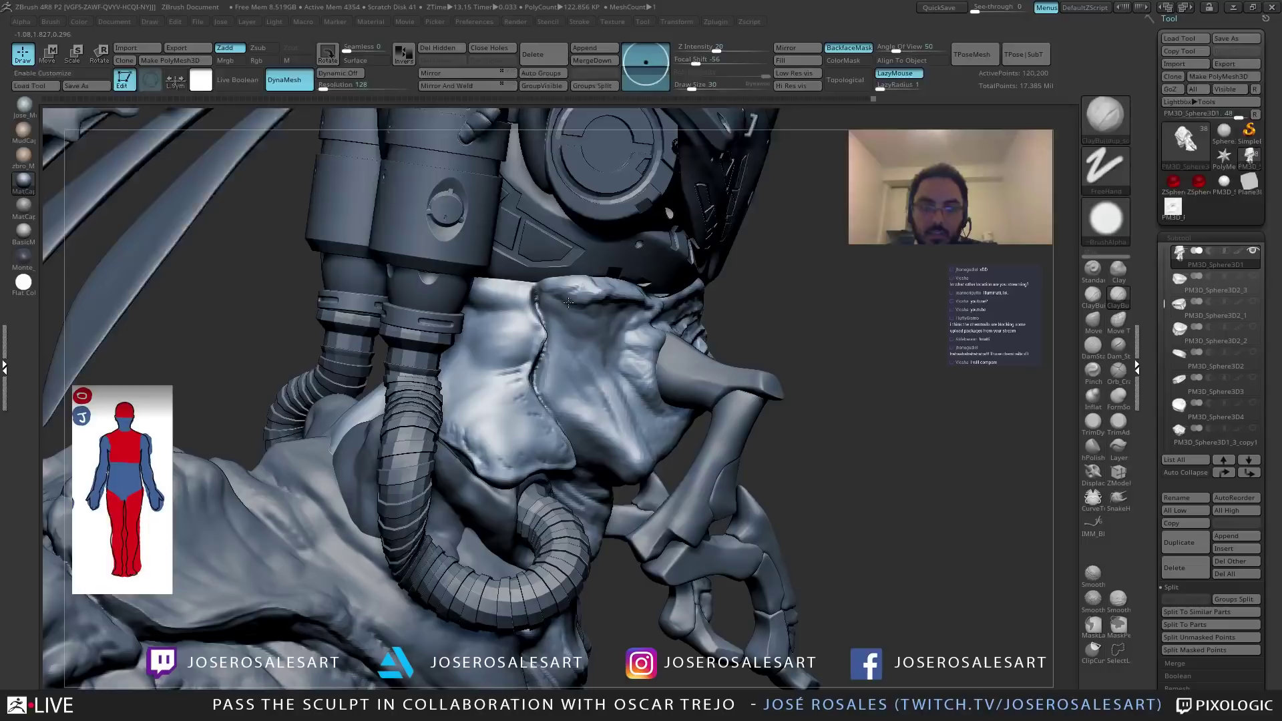
# Carve creases in the hollow above the muscle columns with Dam Standard and fill out its folds with ClayBuildup.
pyautogui.moveTo(568, 303)
pyautogui.mouseDown(button='right')
pyautogui.moveTo(576, 345)
pyautogui.moveTo(604, 341)
pyautogui.moveTo(594, 304)
pyautogui.moveTo(556, 301)
pyautogui.moveTo(567, 388)
pyautogui.moveTo(1068, 393)
pyautogui.mouseUp(button='right')
pyautogui.press('b')
pyautogui.press('d')
pyautogui.press('s')
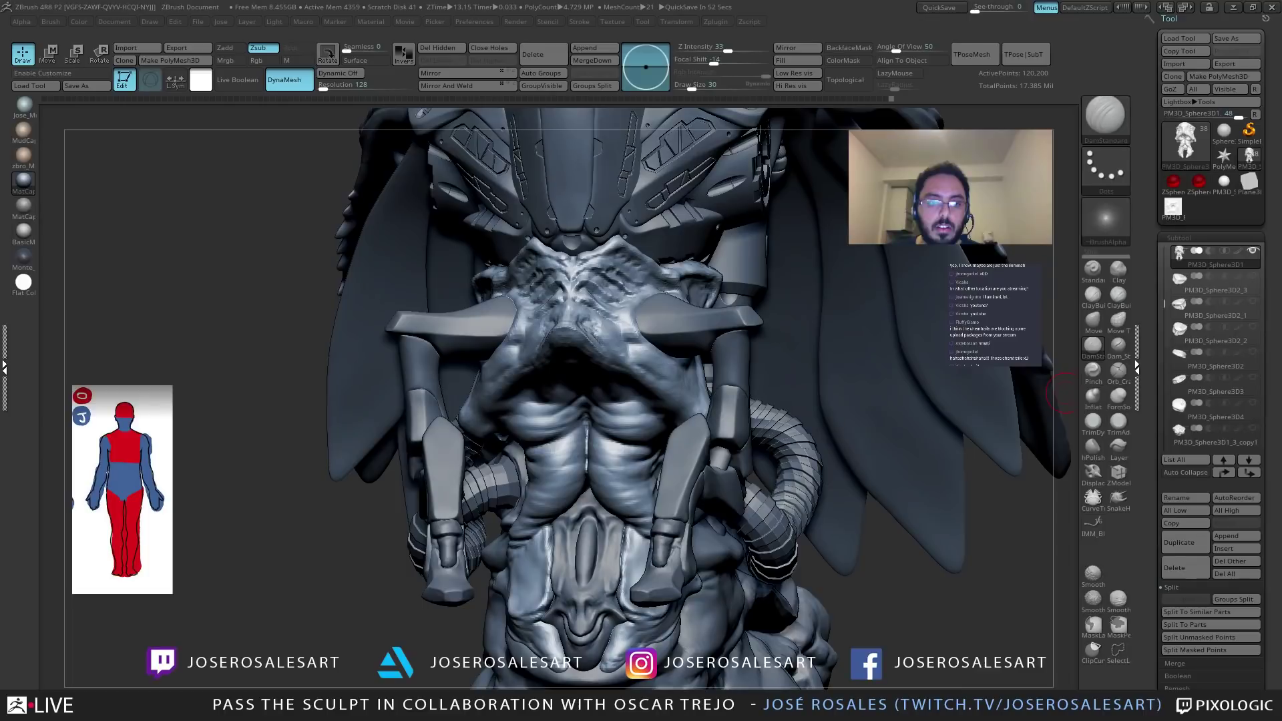
pyautogui.moveTo(1062, 395); pyautogui.dragTo(520, 327)
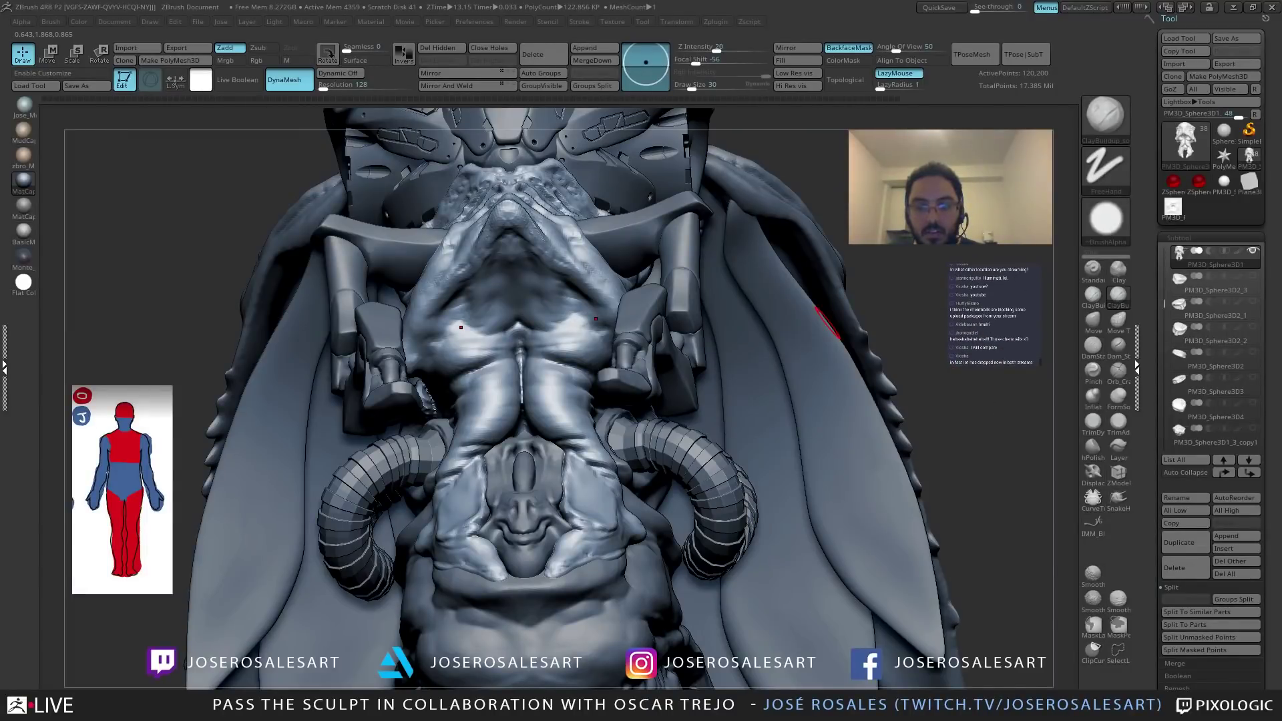
pyautogui.moveTo(461, 327); pyautogui.dragTo(503, 327)
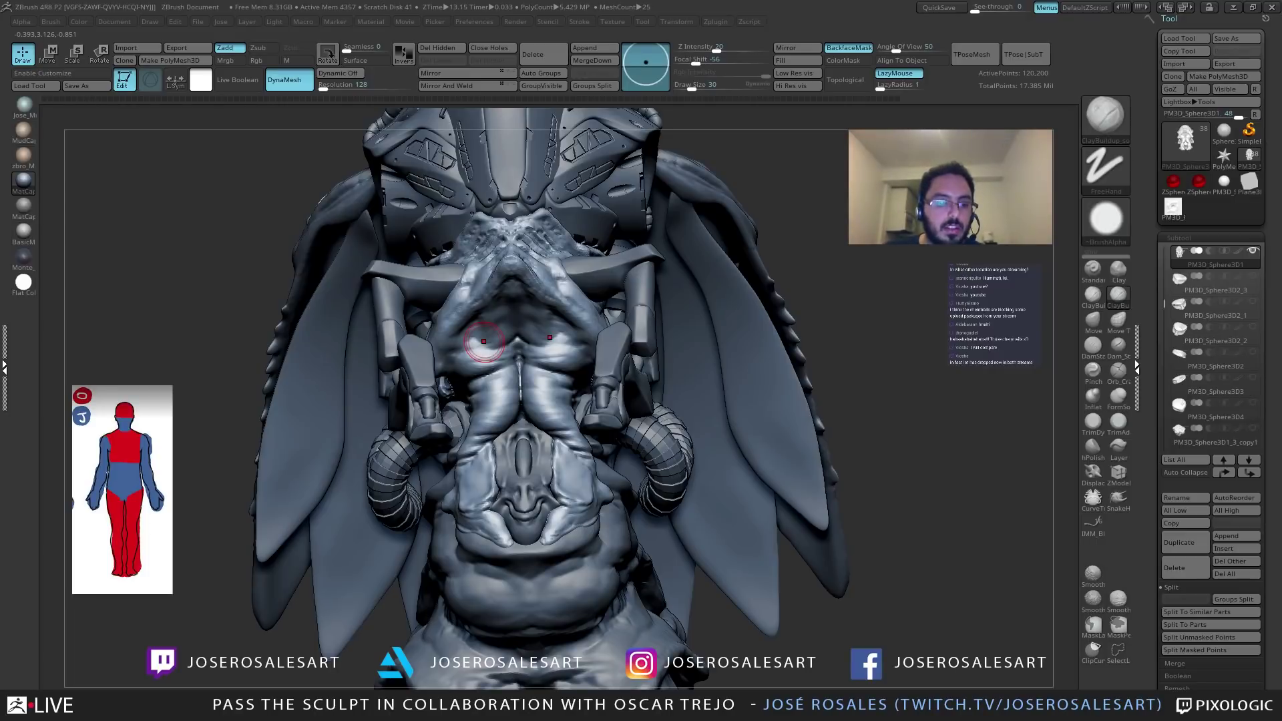
pyautogui.moveTo(483, 341)
pyautogui.mouseDown()
pyautogui.moveTo(527, 379)
pyautogui.moveTo(460, 320)
pyautogui.mouseUp()
# Carve creases into the skin around the arm sockets and the pointed central ridge with the Dam Standard brush.
pyautogui.press('b')
pyautogui.press('d')
pyautogui.press('s')
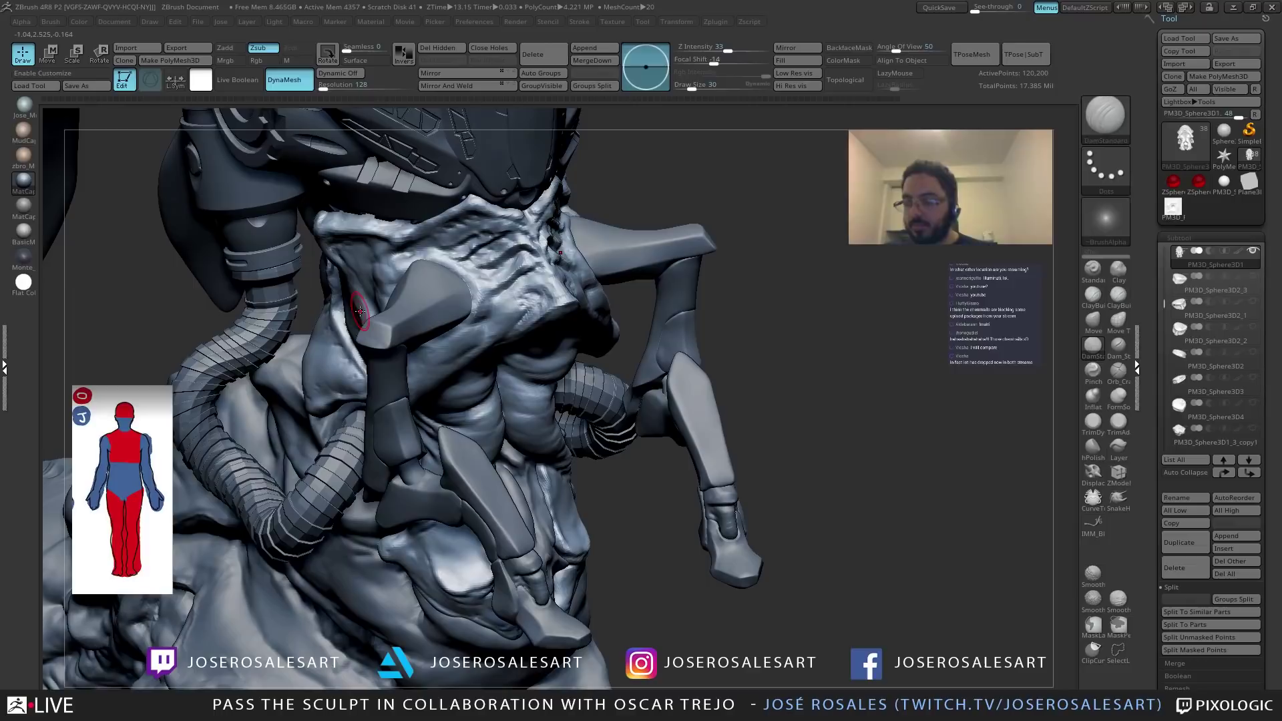
pyautogui.moveTo(361, 311)
pyautogui.mouseDown()
pyautogui.moveTo(560, 295)
pyautogui.moveTo(555, 308)
pyautogui.mouseUp()
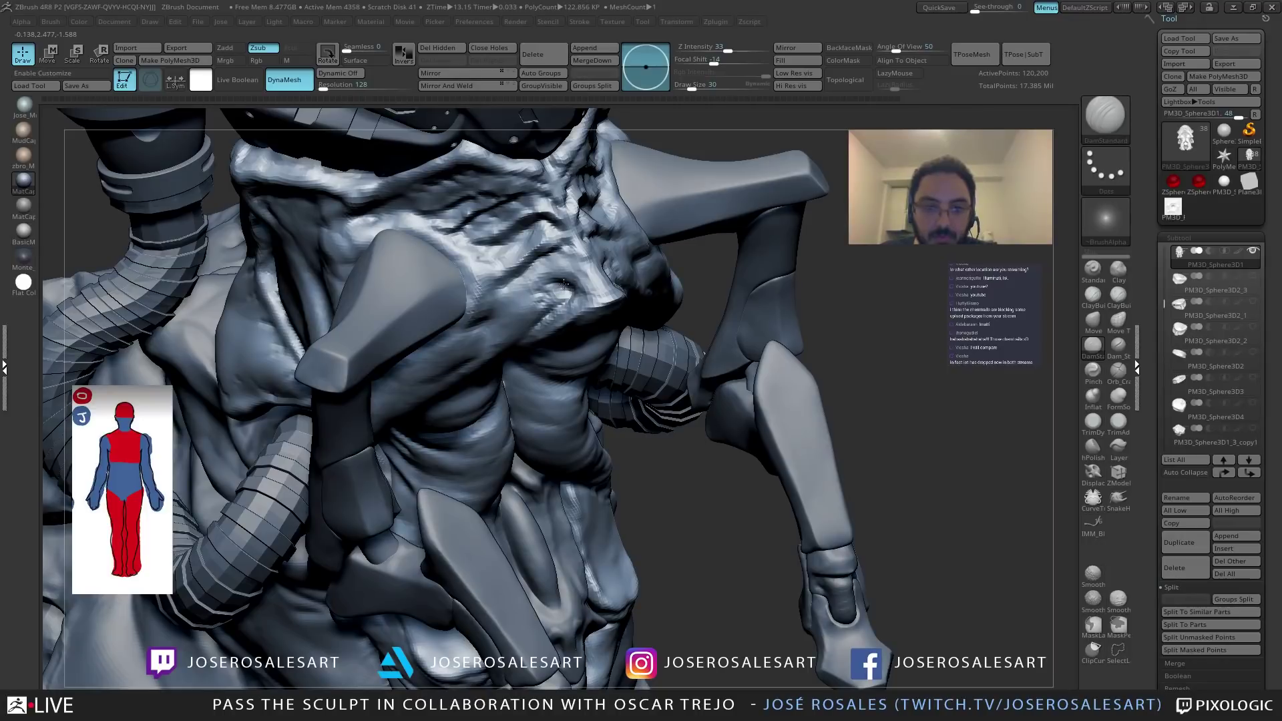
# Build up the skin strands around the pointed front ridge with ClayBuildup, reducing the brush size to 19.
pyautogui.press('b')
pyautogui.press('c')
pyautogui.press('b')
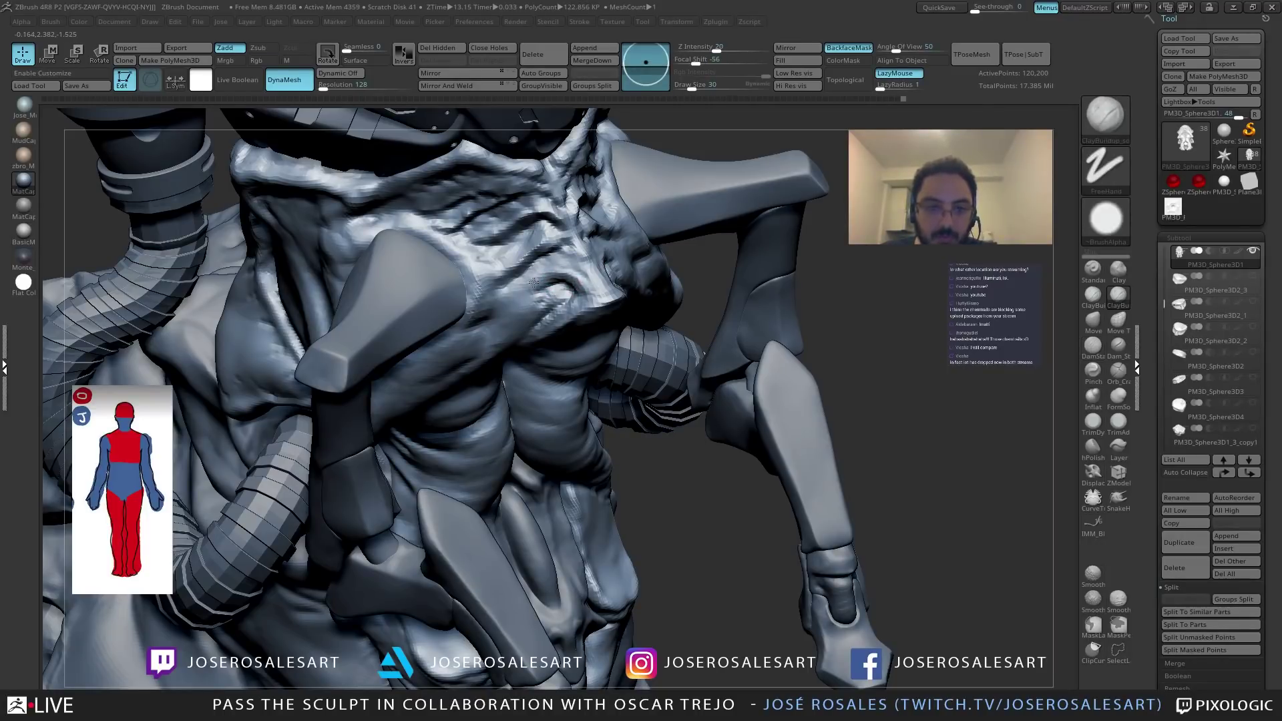
pyautogui.moveTo(571, 299)
pyautogui.mouseDown(button='right')
pyautogui.moveTo(601, 327)
pyautogui.moveTo(537, 295)
pyautogui.moveTo(565, 283)
pyautogui.moveTo(693, 337)
pyautogui.moveTo(614, 358)
pyautogui.moveTo(624, 372)
pyautogui.moveTo(588, 360)
pyautogui.moveTo(563, 332)
pyautogui.moveTo(566, 269)
pyautogui.moveTo(607, 343)
pyautogui.moveTo(563, 338)
pyautogui.moveTo(574, 127)
pyautogui.mouseUp(button='right')
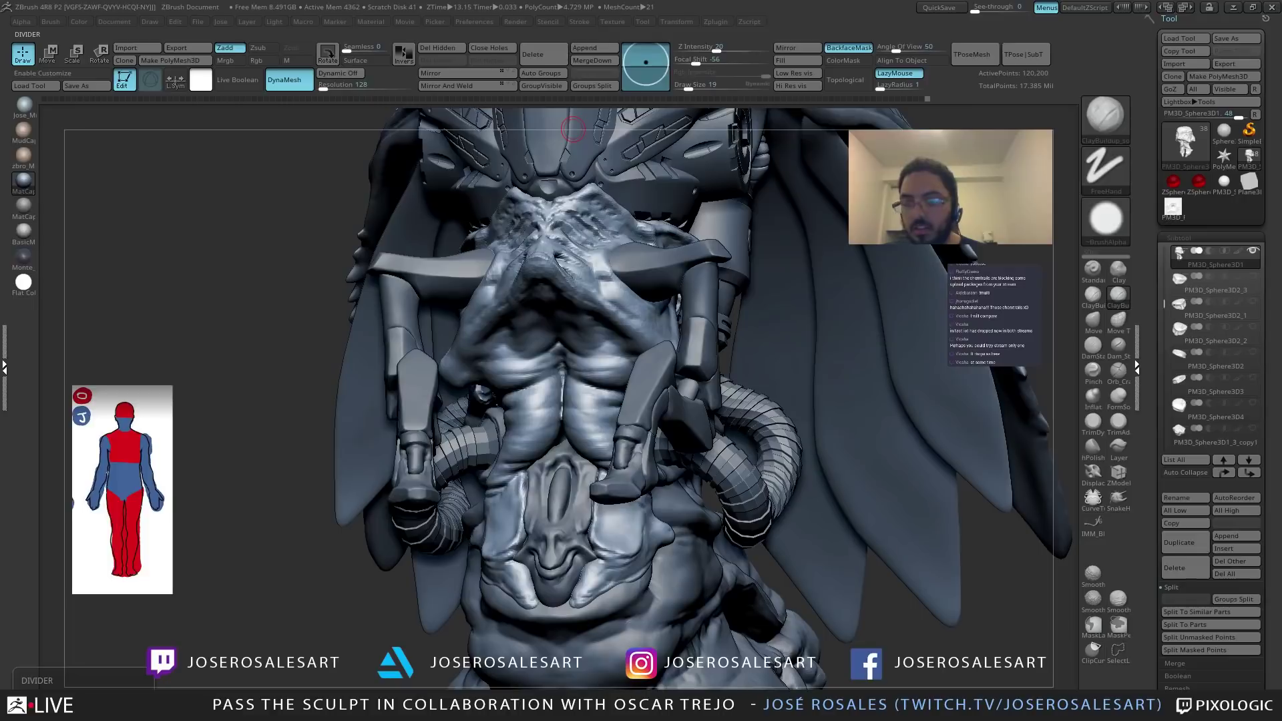
pyautogui.moveTo(421, 357)
pyautogui.mouseDown(button='right')
pyautogui.moveTo(461, 289)
pyautogui.moveTo(481, 339)
pyautogui.moveTo(541, 317)
pyautogui.mouseUp(button='right')
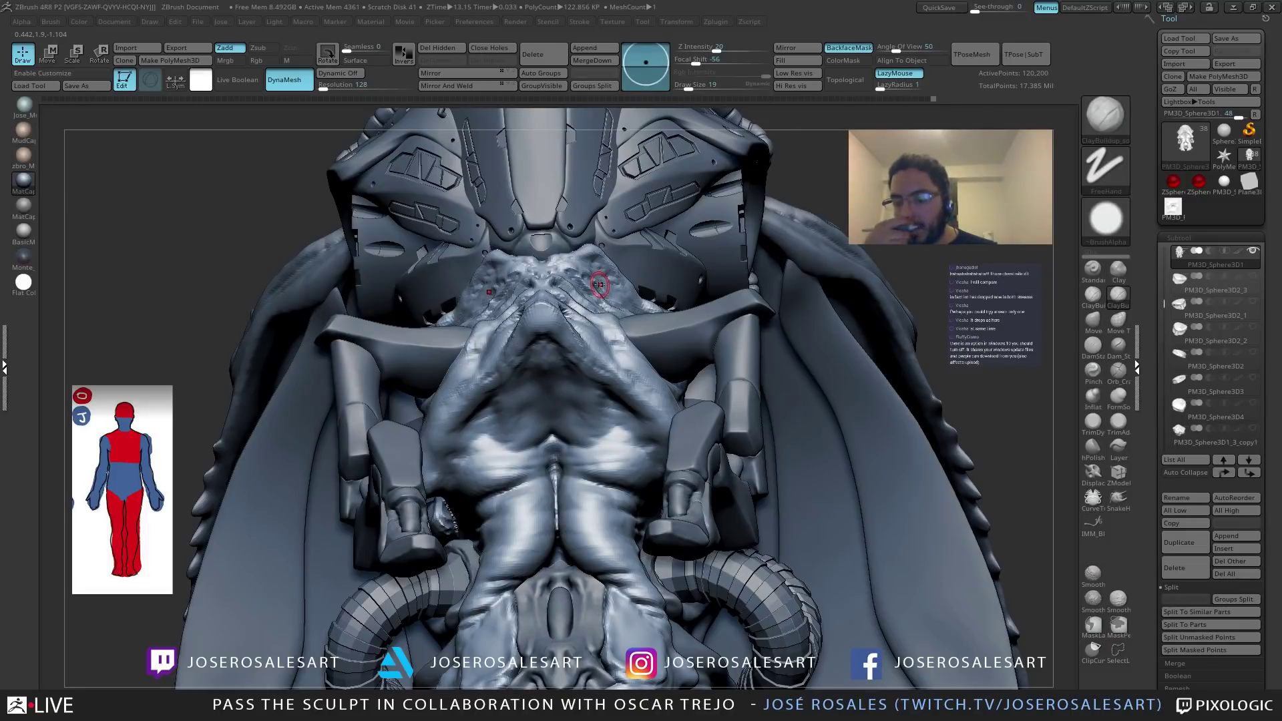
# Carve creases between the strands running from the arm socket to the front ridge with Dam Standard at brush size 26.
pyautogui.moveTo(599, 285)
pyautogui.mouseDown(button='right')
pyautogui.moveTo(531, 339)
pyautogui.moveTo(554, 325)
pyautogui.moveTo(597, 349)
pyautogui.moveTo(501, 360)
pyautogui.mouseUp(button='right')
pyautogui.press('b')
pyautogui.press('d')
pyautogui.press('s')
pyautogui.press(']')
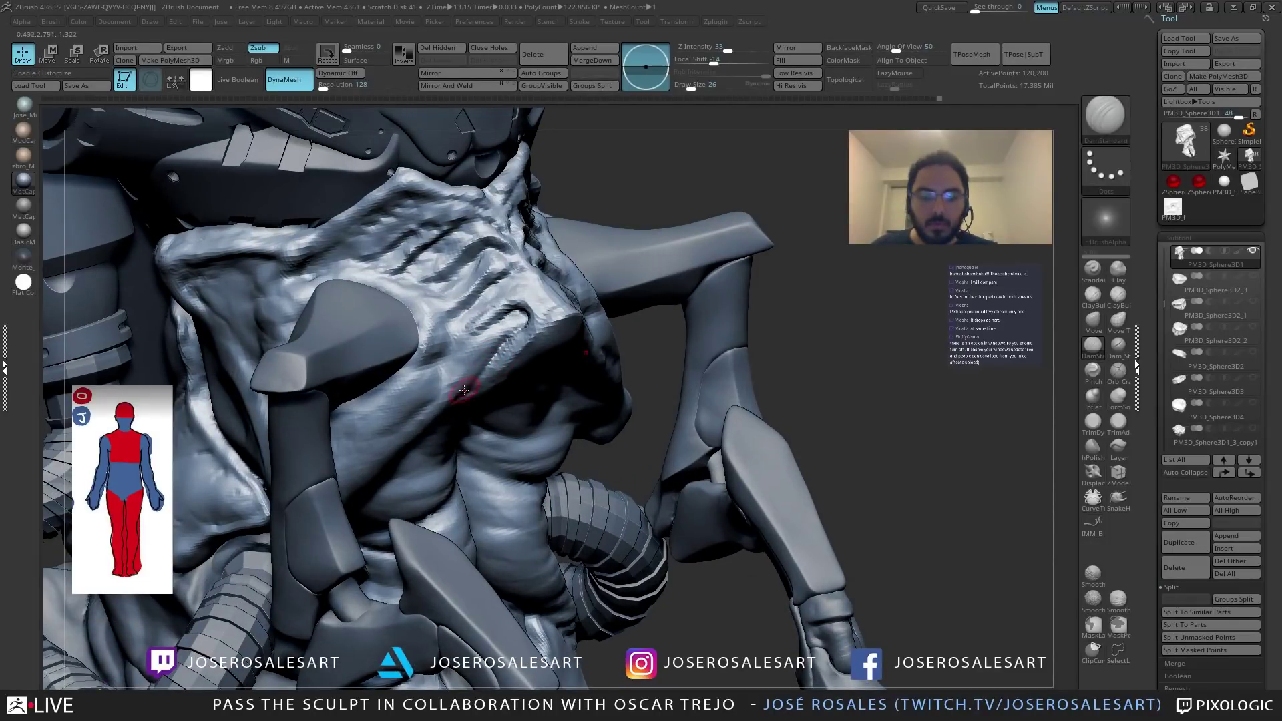
pyautogui.moveTo(458, 397); pyautogui.dragTo(492, 340, button='right')
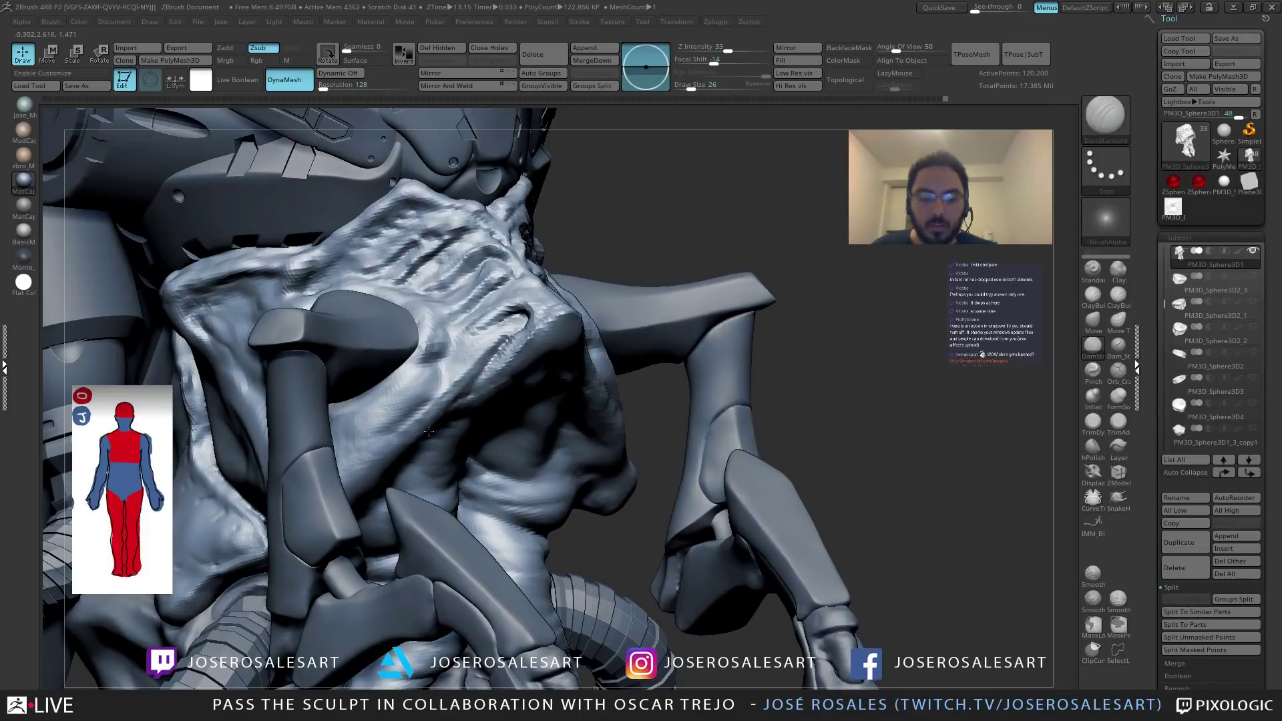
pyautogui.moveTo(494, 381)
pyautogui.mouseDown(button='right')
pyautogui.moveTo(444, 406)
pyautogui.moveTo(475, 369)
pyautogui.moveTo(430, 423)
pyautogui.moveTo(489, 391)
pyautogui.moveTo(501, 342)
pyautogui.moveTo(460, 379)
pyautogui.mouseUp(button='right')
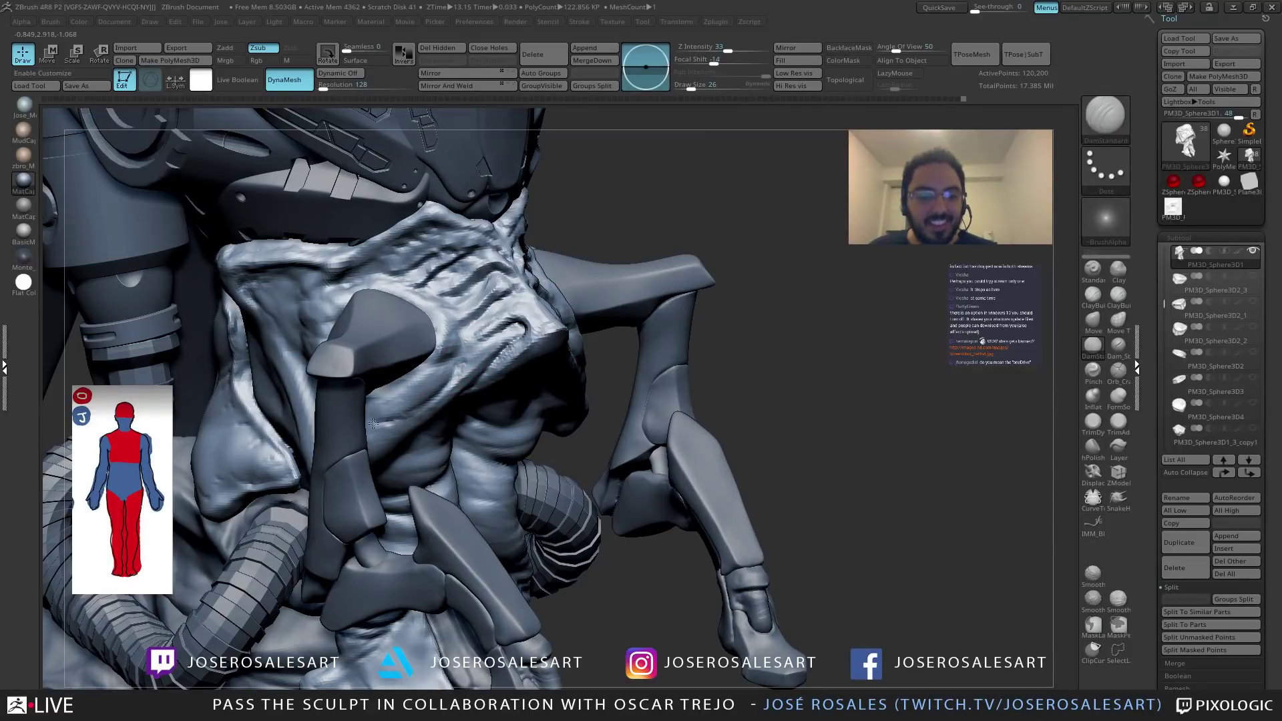
pyautogui.moveTo(407, 408); pyautogui.dragTo(347, 405, button='right')
pyautogui.moveTo(451, 381); pyautogui.dragTo(420, 401)
pyautogui.moveTo(420, 400); pyautogui.dragTo(434, 381, button='right')
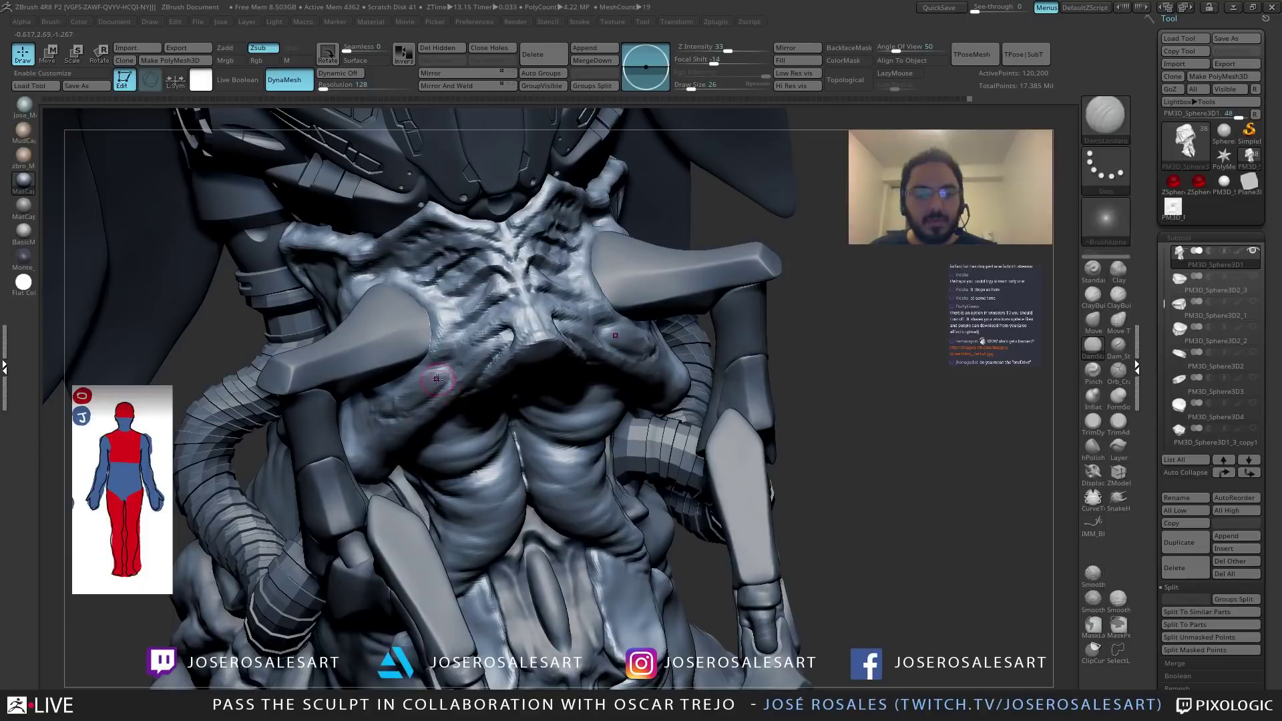
pyautogui.moveTo(411, 425)
pyautogui.mouseDown(button='right')
pyautogui.moveTo(507, 398)
pyautogui.moveTo(579, 403)
pyautogui.moveTo(583, 367)
pyautogui.moveTo(587, 395)
pyautogui.moveTo(593, 380)
pyautogui.moveTo(558, 432)
pyautogui.moveTo(611, 398)
pyautogui.moveTo(598, 375)
pyautogui.moveTo(594, 391)
pyautogui.mouseUp(button='right')
# Form wrinkled folds in the underside hollow beneath the pointed ridge with ClayBuildup and Dam Standard.
pyautogui.press('b')
pyautogui.press('c')
pyautogui.press('b')
pyautogui.press('b')
pyautogui.press('d')
pyautogui.press('s')
pyautogui.moveTo(596, 419); pyautogui.dragTo(623, 429)
pyautogui.moveTo(622, 404)
pyautogui.mouseDown(button='right')
pyautogui.moveTo(620, 421)
pyautogui.moveTo(604, 404)
pyautogui.mouseUp(button='right')
pyautogui.moveTo(587, 378)
pyautogui.mouseDown()
pyautogui.moveTo(584, 428)
pyautogui.moveTo(644, 386)
pyautogui.mouseUp()
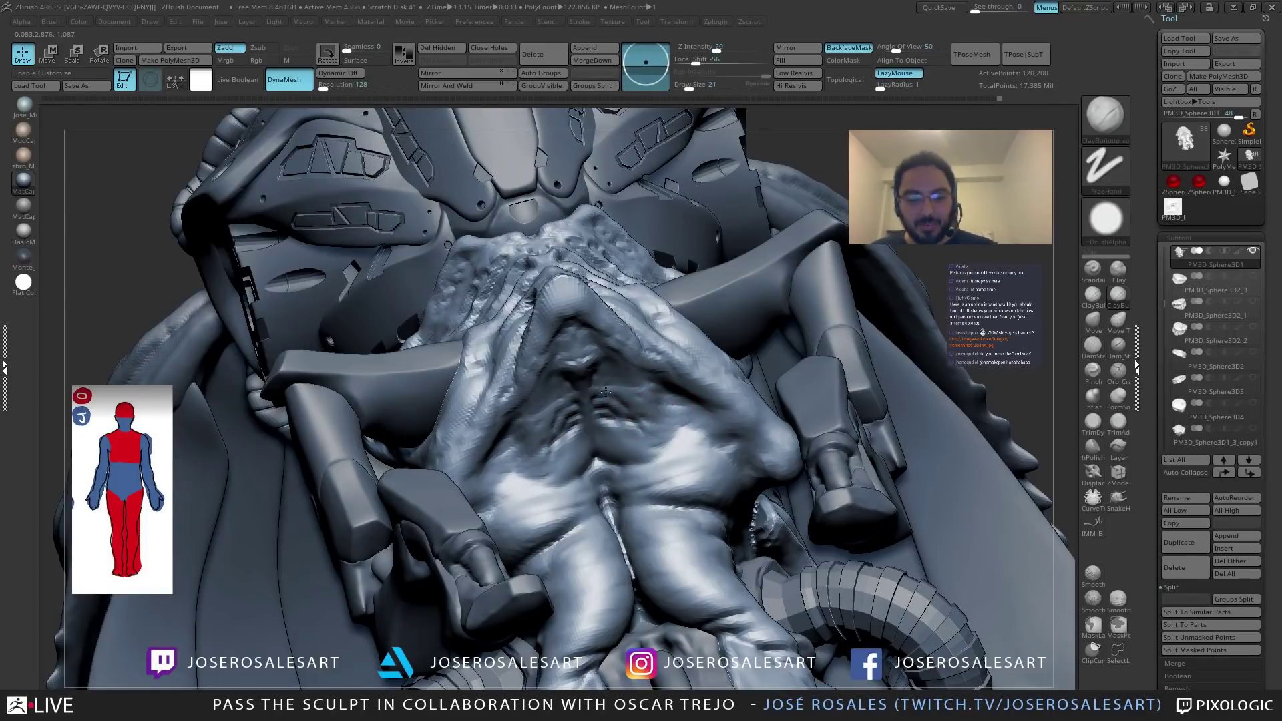
# Add finer folds to the underside hollow with ClayBuildup, reducing the brush size to 12.
pyautogui.moveTo(652, 415); pyautogui.dragTo(647, 397, button='right')
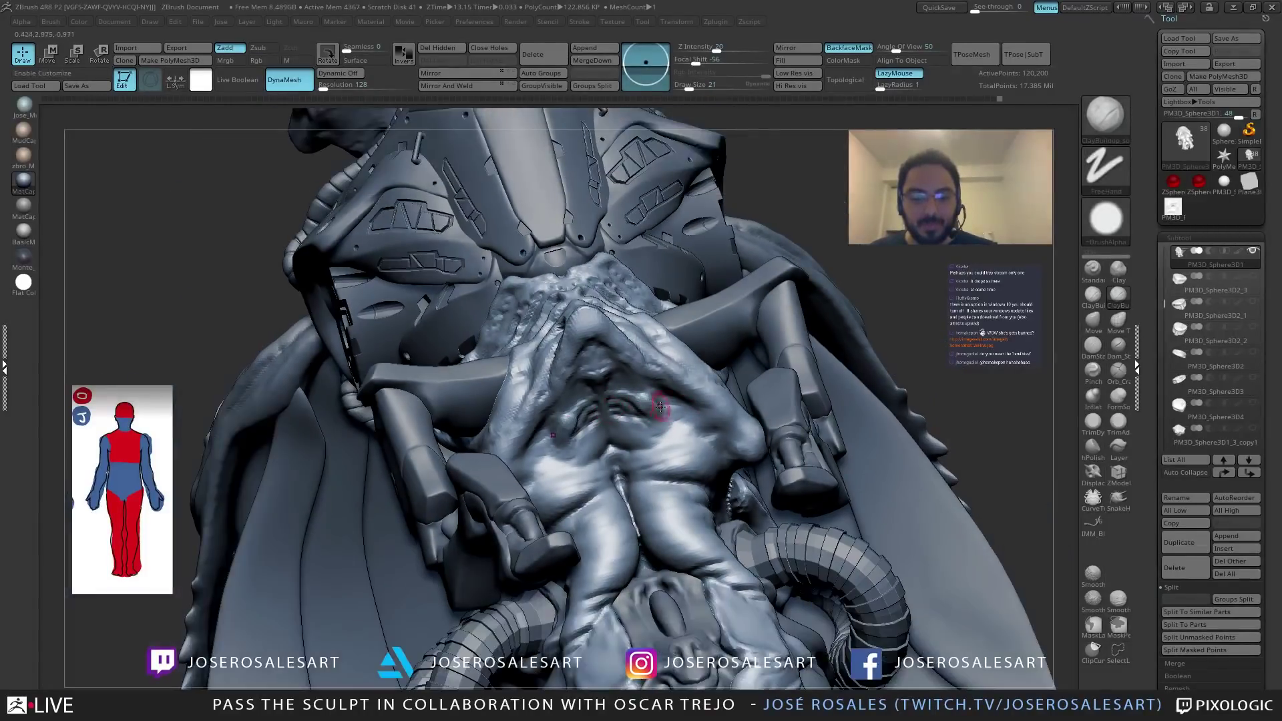
pyautogui.moveTo(659, 409)
pyautogui.mouseDown(button='right')
pyautogui.moveTo(639, 395)
pyautogui.moveTo(706, 428)
pyautogui.moveTo(625, 427)
pyautogui.mouseUp(button='right')
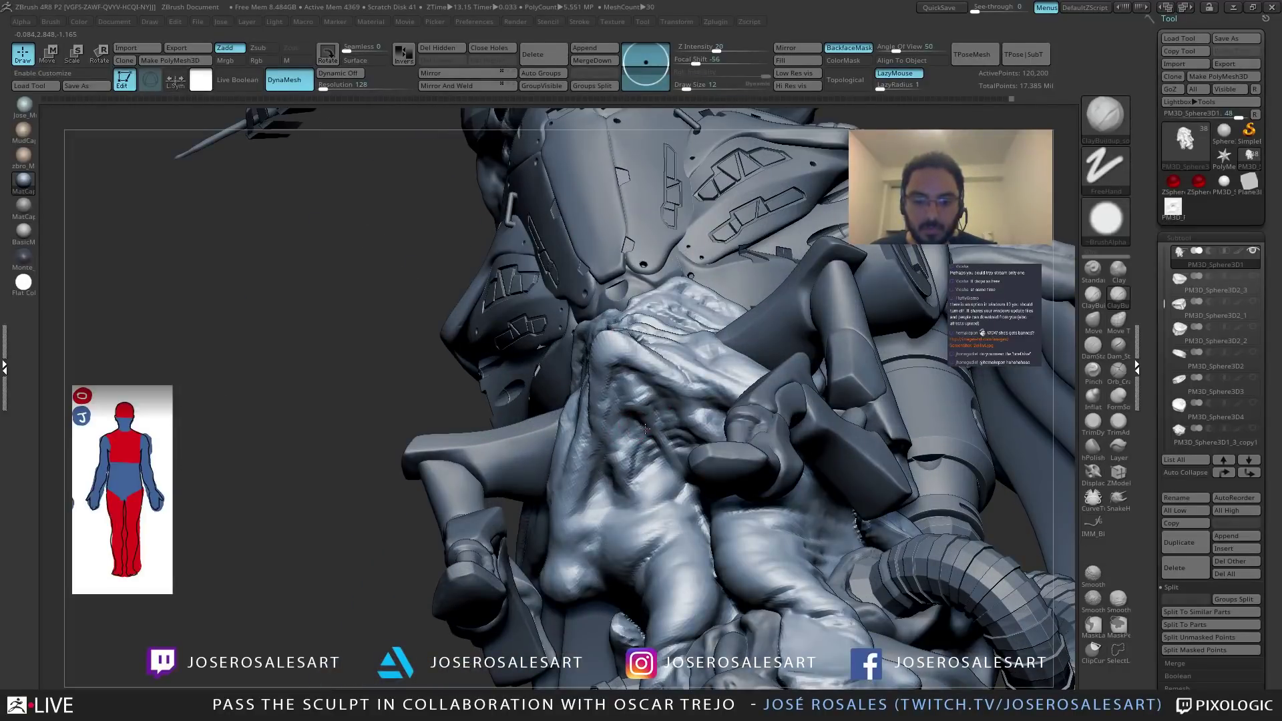
pyautogui.moveTo(627, 435); pyautogui.dragTo(637, 433)
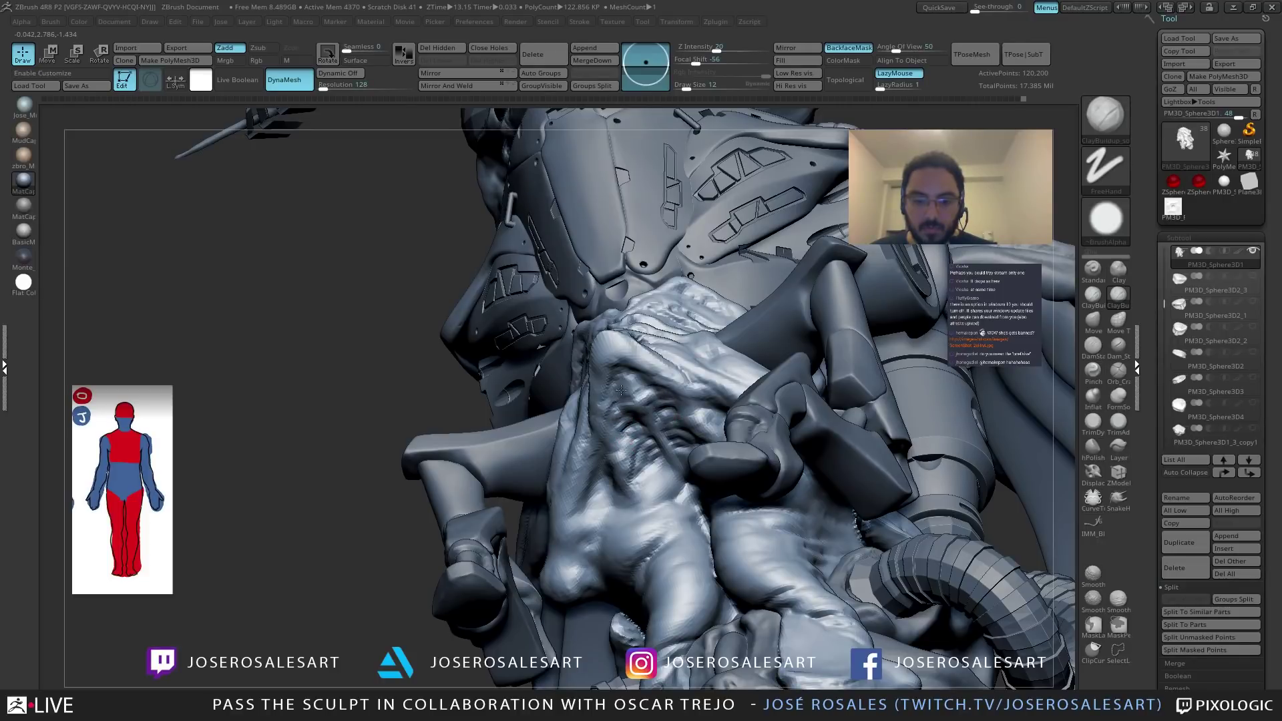
pyautogui.moveTo(611, 433); pyautogui.dragTo(630, 427, button='right')
pyautogui.moveTo(633, 470)
pyautogui.mouseDown(button='right')
pyautogui.moveTo(601, 462)
pyautogui.moveTo(721, 402)
pyautogui.moveTo(591, 422)
pyautogui.mouseUp(button='right')
# Raise thin diagonal strands on the torso skin's side panel behind the arm socket with the Standard brush at size 19.
pyautogui.press('1')
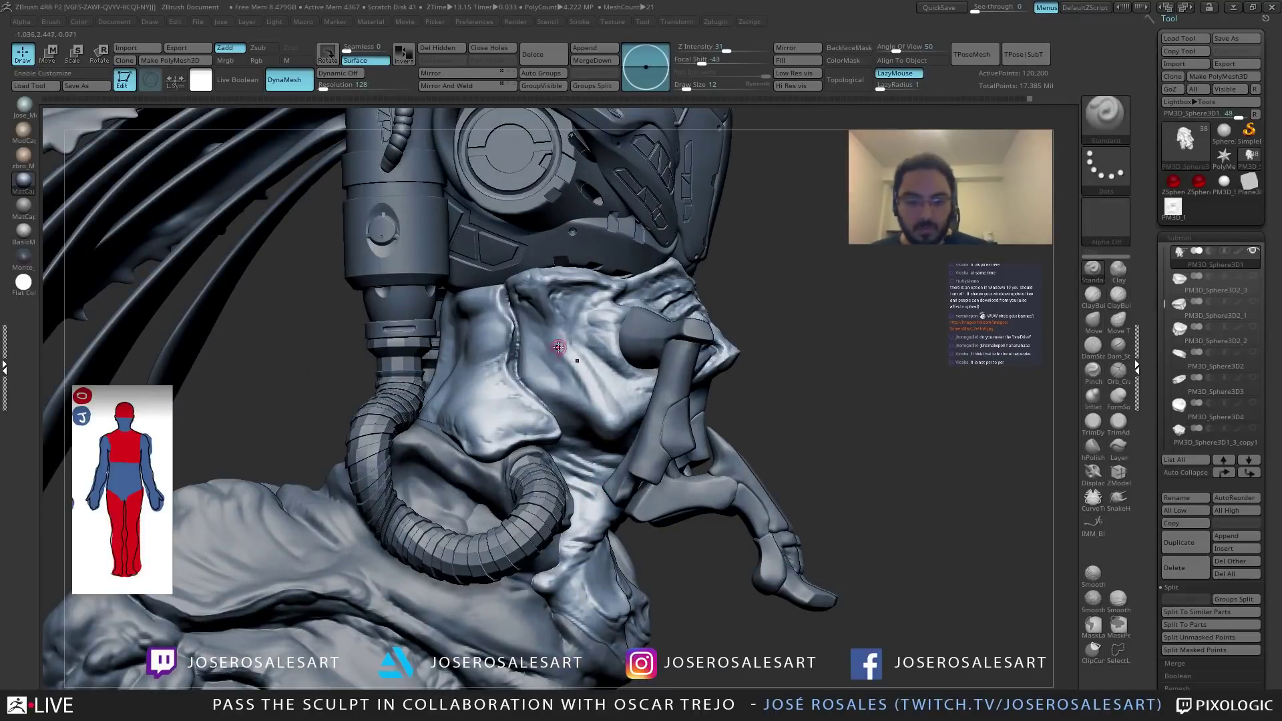
pyautogui.moveTo(567, 349); pyautogui.dragTo(594, 414)
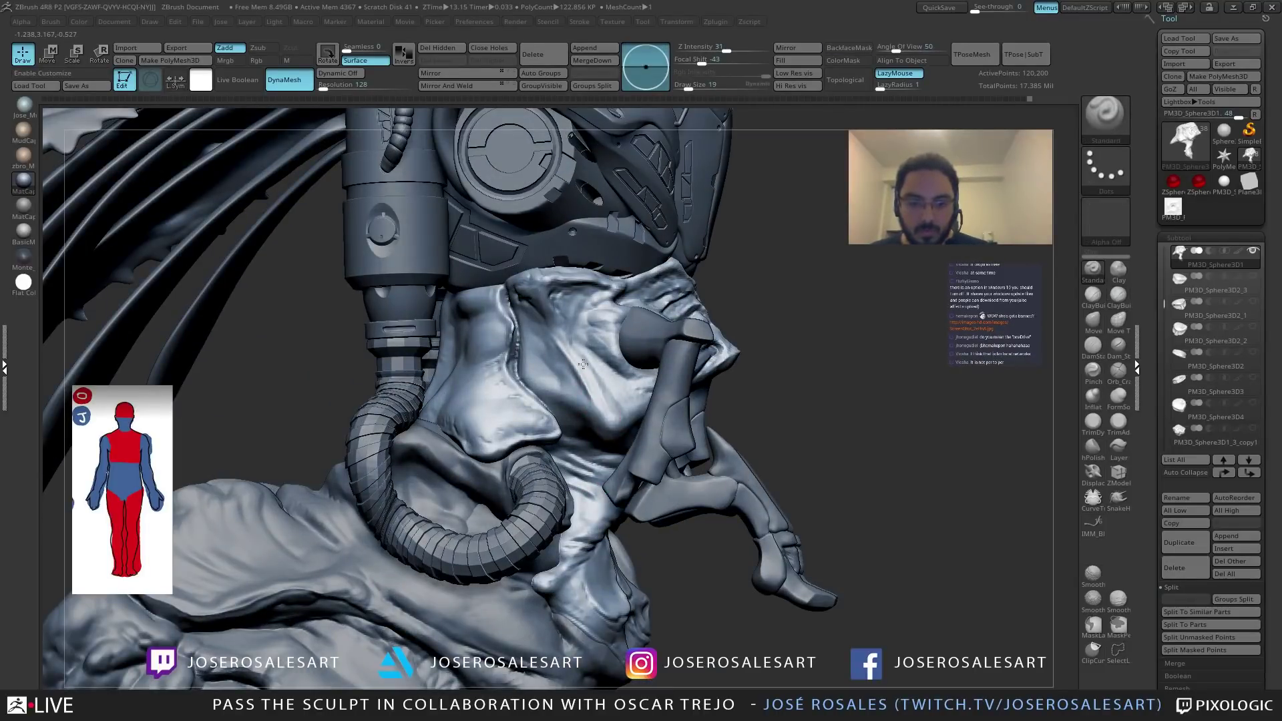
pyautogui.moveTo(556, 353); pyautogui.dragTo(579, 392)
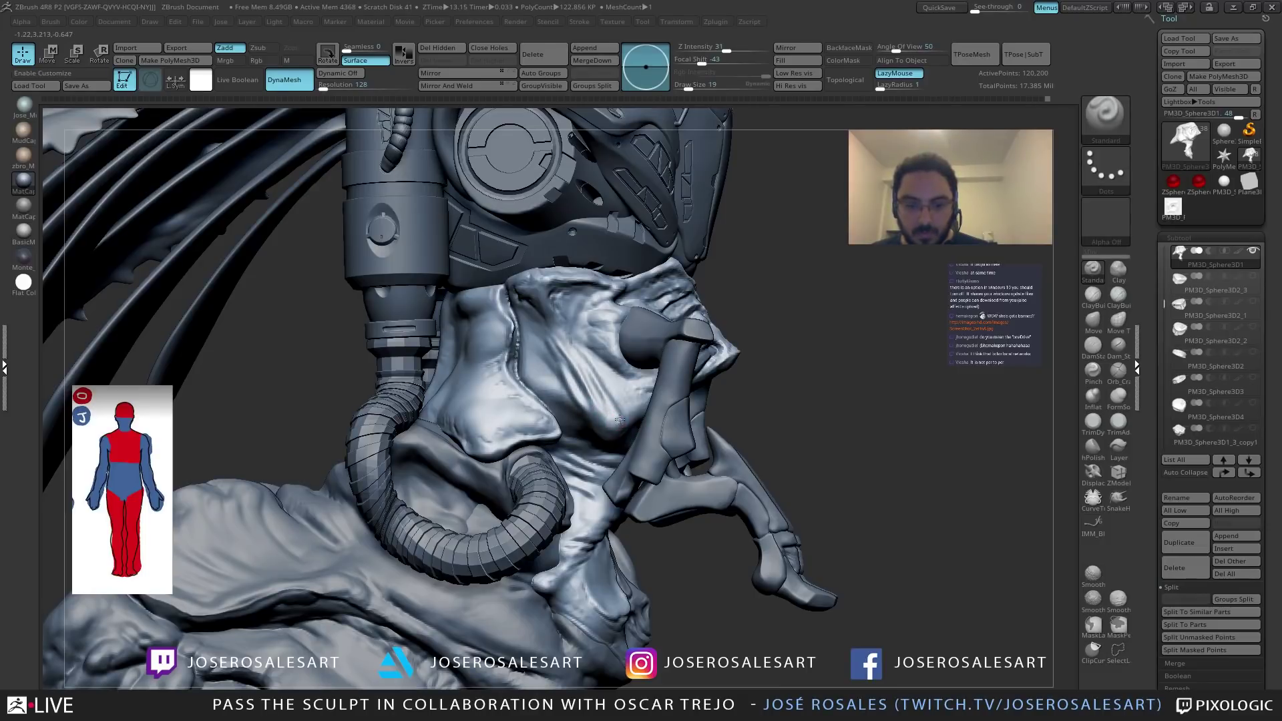
pyautogui.moveTo(571, 390)
pyautogui.mouseDown(button='right')
pyautogui.moveTo(596, 425)
pyautogui.moveTo(635, 426)
pyautogui.moveTo(640, 441)
pyautogui.mouseUp(button='right')
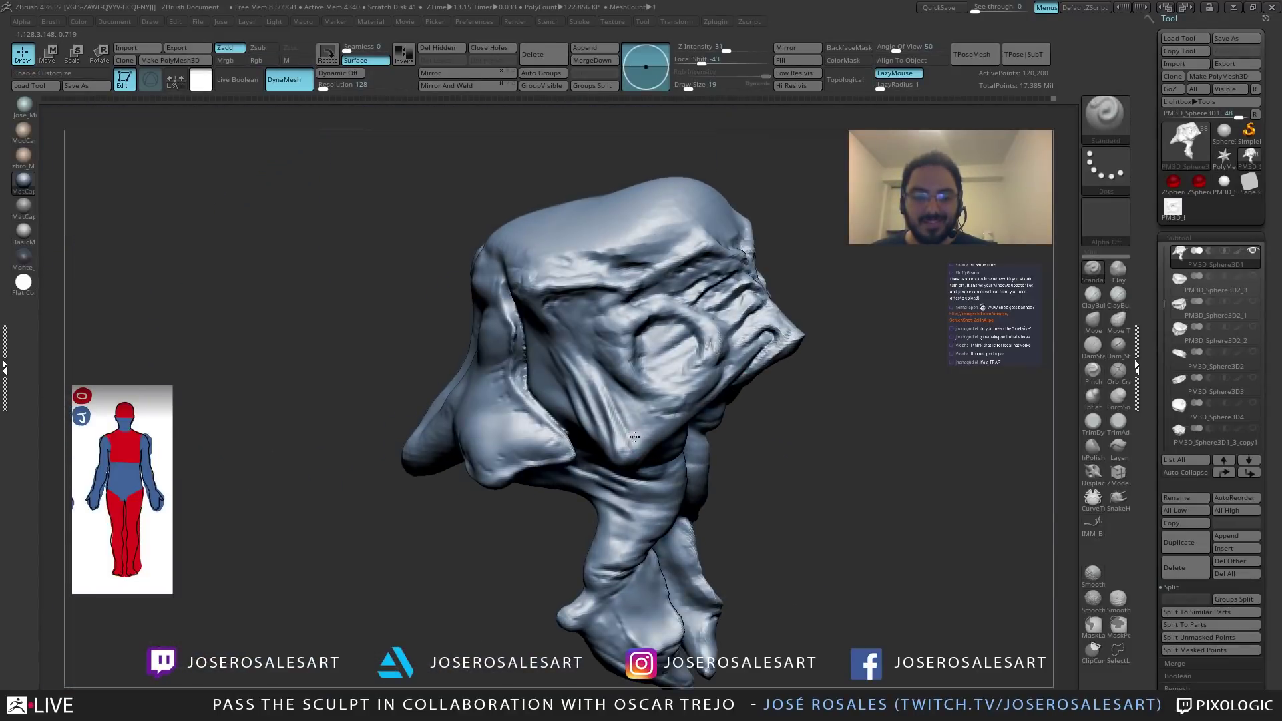
# Shape and smooth the strands toward the lower corner of the isolated torso skin's side panel with the Standard brush.
pyautogui.moveTo(481, 371)
pyautogui.mouseDown(button='right')
pyautogui.moveTo(575, 343)
pyautogui.moveTo(552, 339)
pyautogui.moveTo(591, 400)
pyautogui.moveTo(563, 377)
pyautogui.mouseUp(button='right')
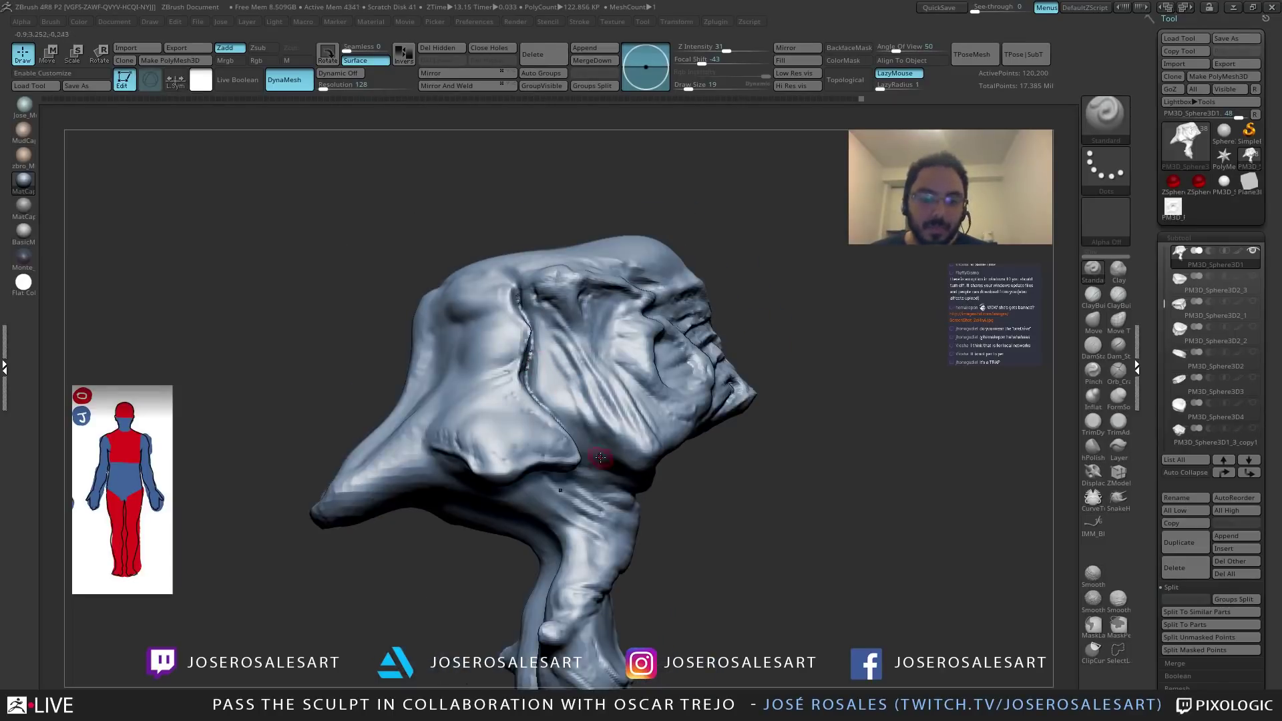
pyautogui.moveTo(596, 441); pyautogui.dragTo(589, 354, button='right')
pyautogui.keyDown('shift'); pyautogui.moveTo(616, 436); pyautogui.dragTo(611, 407); pyautogui.keyUp('shift')
pyautogui.moveTo(608, 428); pyautogui.dragTo(599, 377, button='right')
pyautogui.press('s')
pyautogui.moveTo(599, 378); pyautogui.dragTo(576, 385)
pyautogui.moveTo(577, 385); pyautogui.dragTo(615, 394, button='right')
pyautogui.keyDown('alt'); pyautogui.moveTo(615, 384); pyautogui.dragTo(610, 397); pyautogui.keyUp('alt')
# Refine the side panel's strands up to the upper ridge with the Standard brush at size 14, smoothing where needed.
pyautogui.press('s')
pyautogui.moveTo(611, 401)
pyautogui.mouseDown(button='right')
pyautogui.moveTo(615, 415)
pyautogui.moveTo(644, 390)
pyautogui.moveTo(622, 450)
pyautogui.mouseUp(button='right')
pyautogui.moveTo(624, 314)
pyautogui.keyDown('alt'); pyautogui.mouseDown(button='right')
pyautogui.moveTo(589, 295)
pyautogui.moveTo(555, 329)
pyautogui.mouseUp(button='right'); pyautogui.keyUp('alt')
pyautogui.moveTo(608, 378); pyautogui.dragTo(588, 385, button='right')
pyautogui.moveTo(527, 421)
pyautogui.keyDown('ctrl'); pyautogui.mouseDown(button='right')
pyautogui.moveTo(513, 343)
pyautogui.moveTo(530, 430)
pyautogui.moveTo(517, 402)
pyautogui.mouseUp(button='right'); pyautogui.keyUp('ctrl')
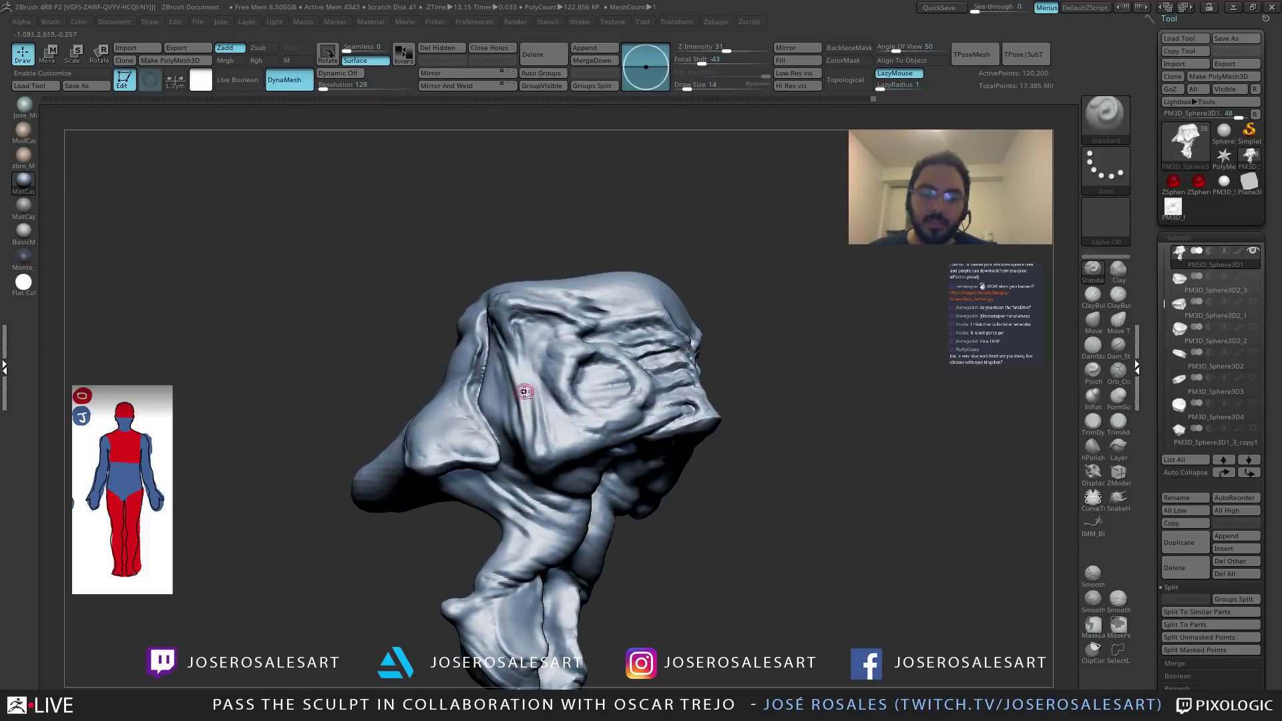
pyautogui.moveTo(519, 348); pyautogui.dragTo(519, 333, button='right')
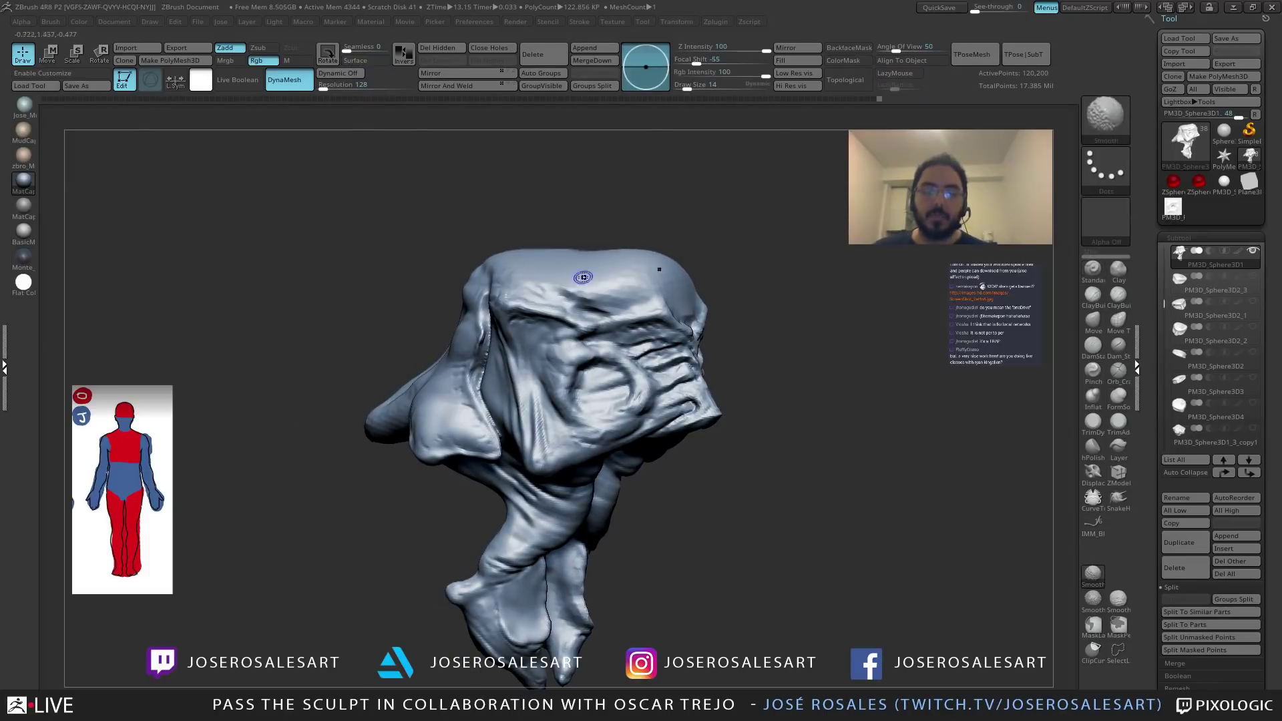
pyautogui.hotkey('shift', 's')
# Build up the side panel's upper corner below the chest armor with ClayBuildup at brush size 26.
pyautogui.moveTo(594, 364)
pyautogui.mouseDown(button='right')
pyautogui.moveTo(540, 321)
pyautogui.moveTo(523, 330)
pyautogui.mouseUp(button='right')
pyautogui.press('2')
pyautogui.keyDown('ctrl'); pyautogui.moveTo(494, 280); pyautogui.dragTo(518, 337, button='right'); pyautogui.keyUp('ctrl')
pyautogui.press('s')
pyautogui.moveTo(527, 344); pyautogui.dragTo(525, 331)
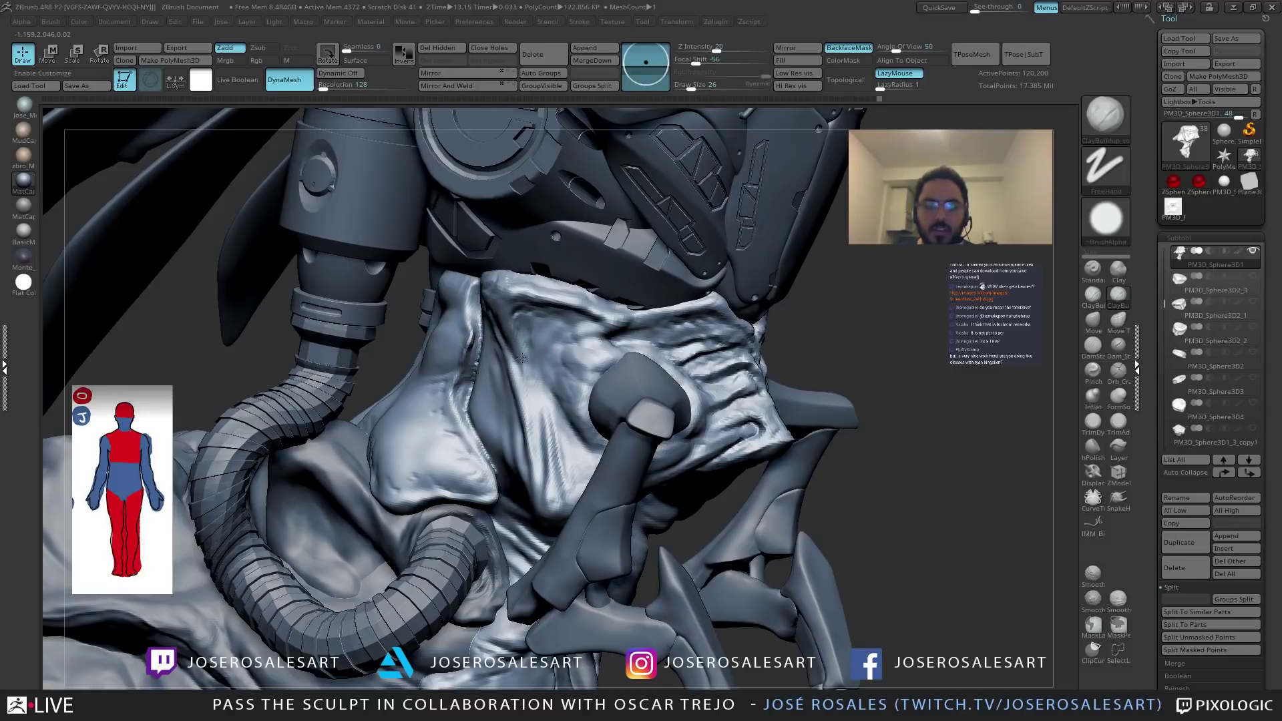
pyautogui.moveTo(522, 337)
pyautogui.keyDown('ctrl'); pyautogui.mouseDown(button='right')
pyautogui.moveTo(534, 319)
pyautogui.moveTo(571, 344)
pyautogui.moveTo(611, 339)
pyautogui.mouseUp(button='right'); pyautogui.keyUp('ctrl')
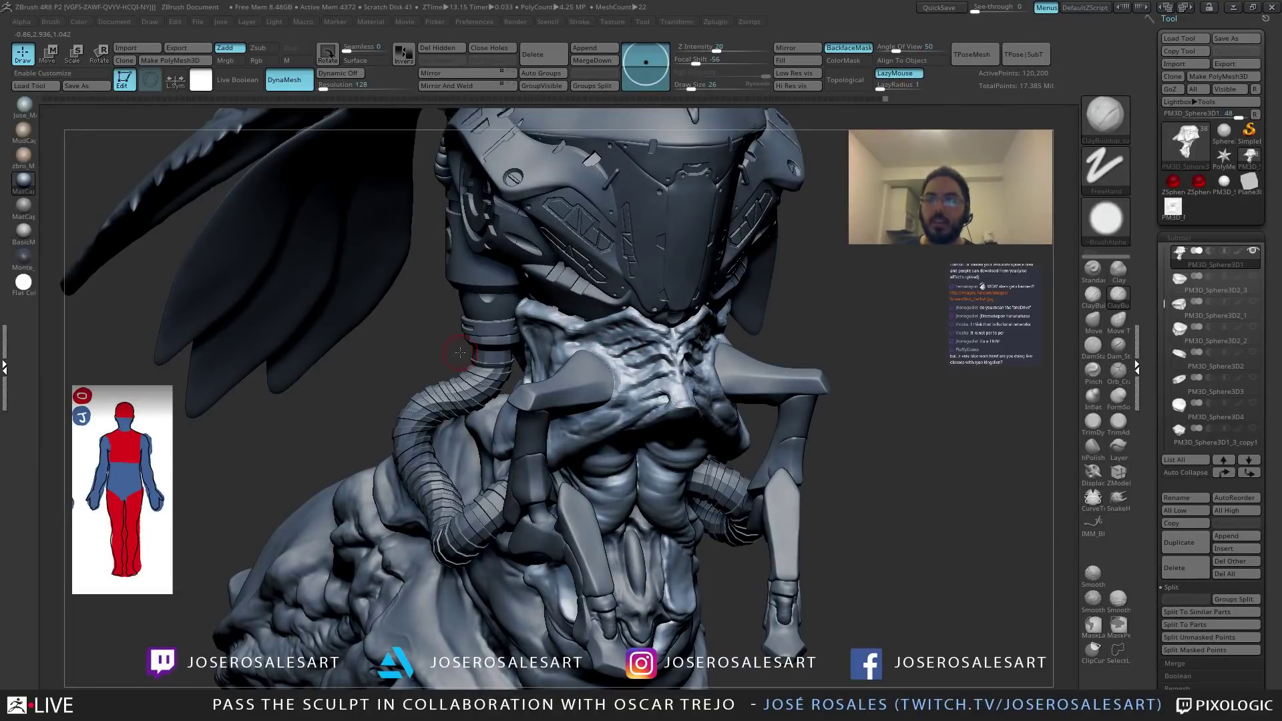
# Isolate and frame the torso skin, and build up the strand leading to the side panel's lower corner with ClayBuildup.
pyautogui.moveTo(460, 352); pyautogui.dragTo(514, 341, button='right')
pyautogui.hotkey('alt', 's')
pyautogui.press('f')
pyautogui.moveTo(554, 429)
pyautogui.mouseDown(button='right')
pyautogui.moveTo(529, 472)
pyautogui.moveTo(537, 489)
pyautogui.mouseUp(button='right')
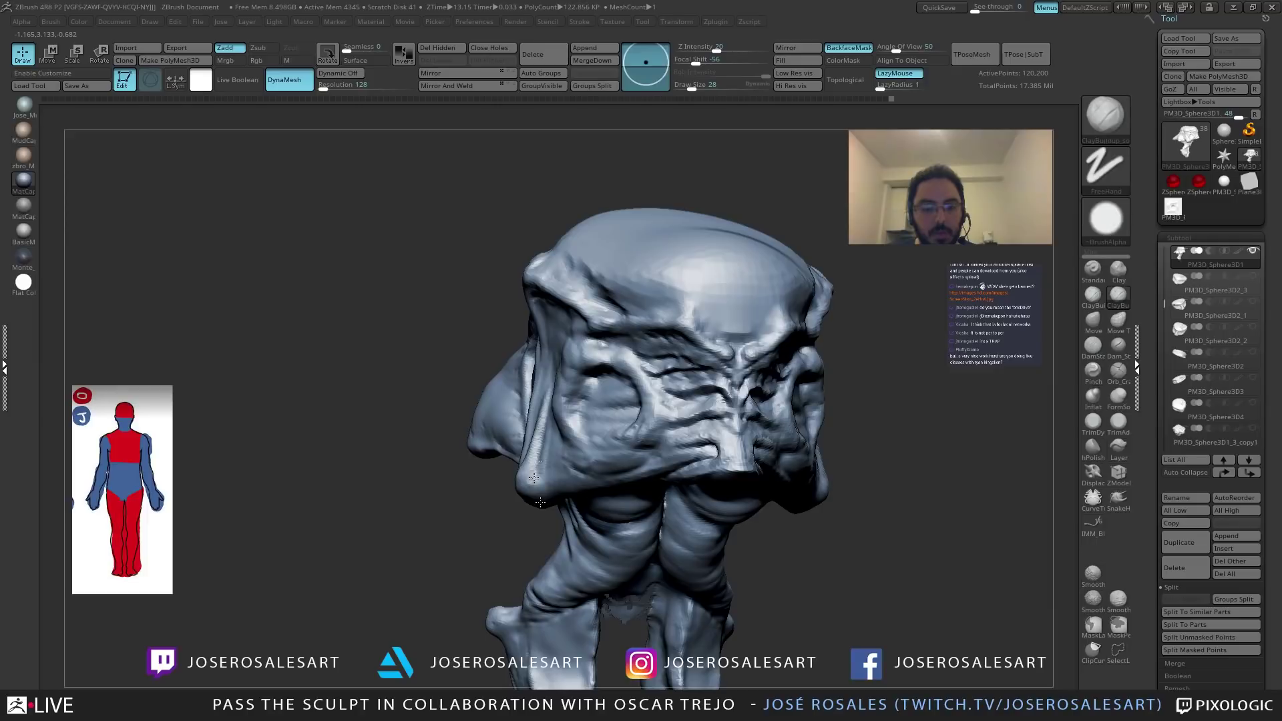
# Sharpen the long side panel strands with the Standard brush at size 23 and soften their upper ends with Smooth.
pyautogui.moveTo(540, 502)
pyautogui.mouseDown(button='right')
pyautogui.moveTo(450, 373)
pyautogui.moveTo(490, 461)
pyautogui.mouseUp(button='right')
pyautogui.press('b')
pyautogui.press('s')
pyautogui.press('t')
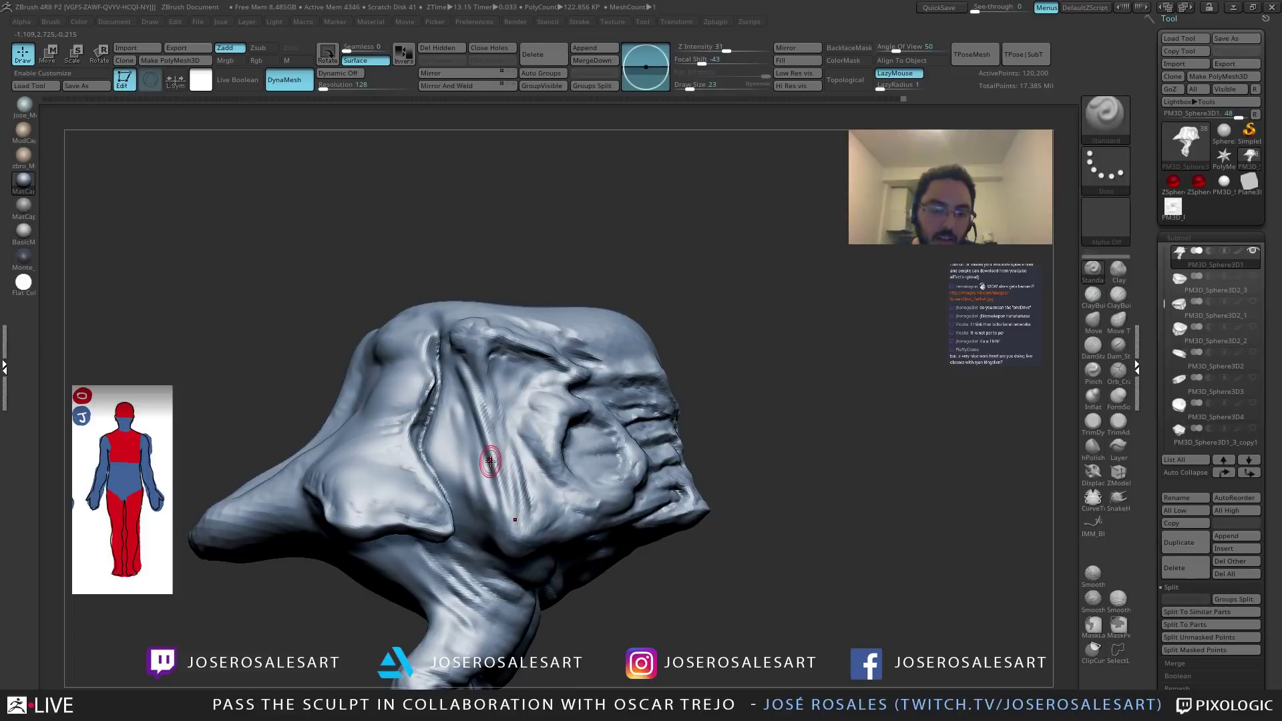
pyautogui.keyDown('shift'); pyautogui.moveTo(490, 461); pyautogui.dragTo(462, 387); pyautogui.keyUp('shift')
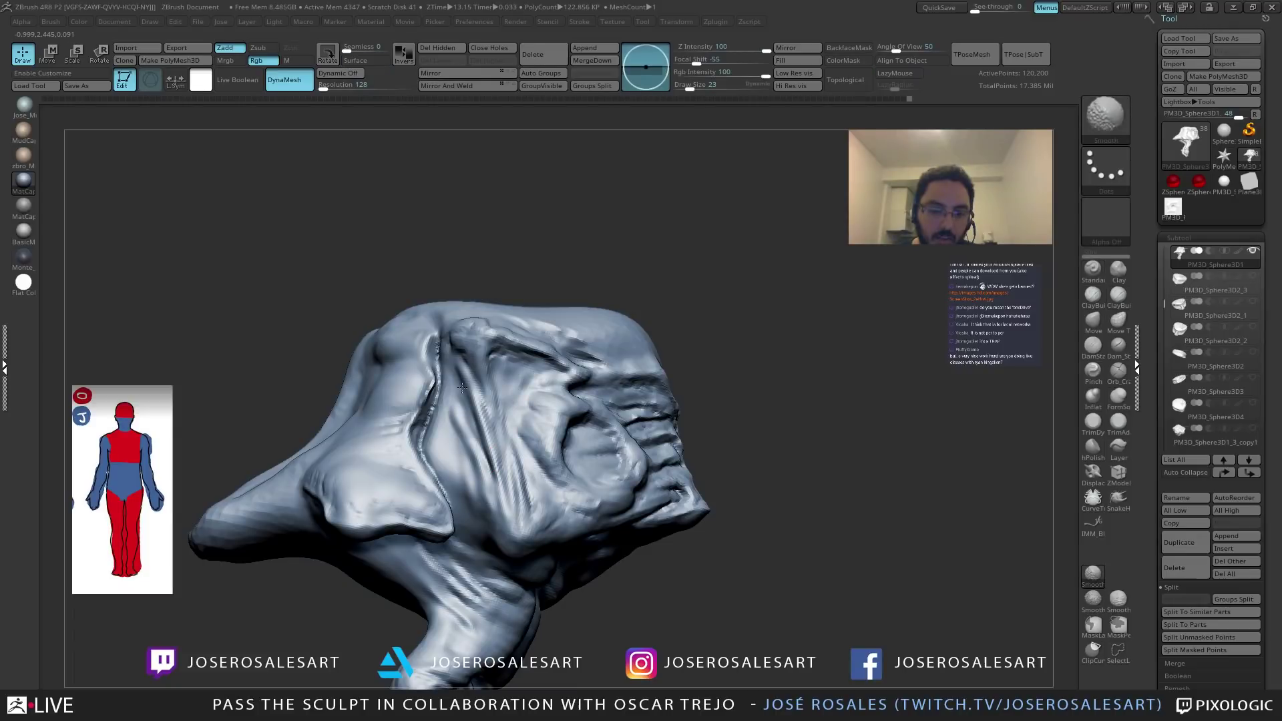
pyautogui.keyDown('ctrl'); pyautogui.moveTo(462, 387); pyautogui.dragTo(472, 460, button='right'); pyautogui.keyUp('ctrl')
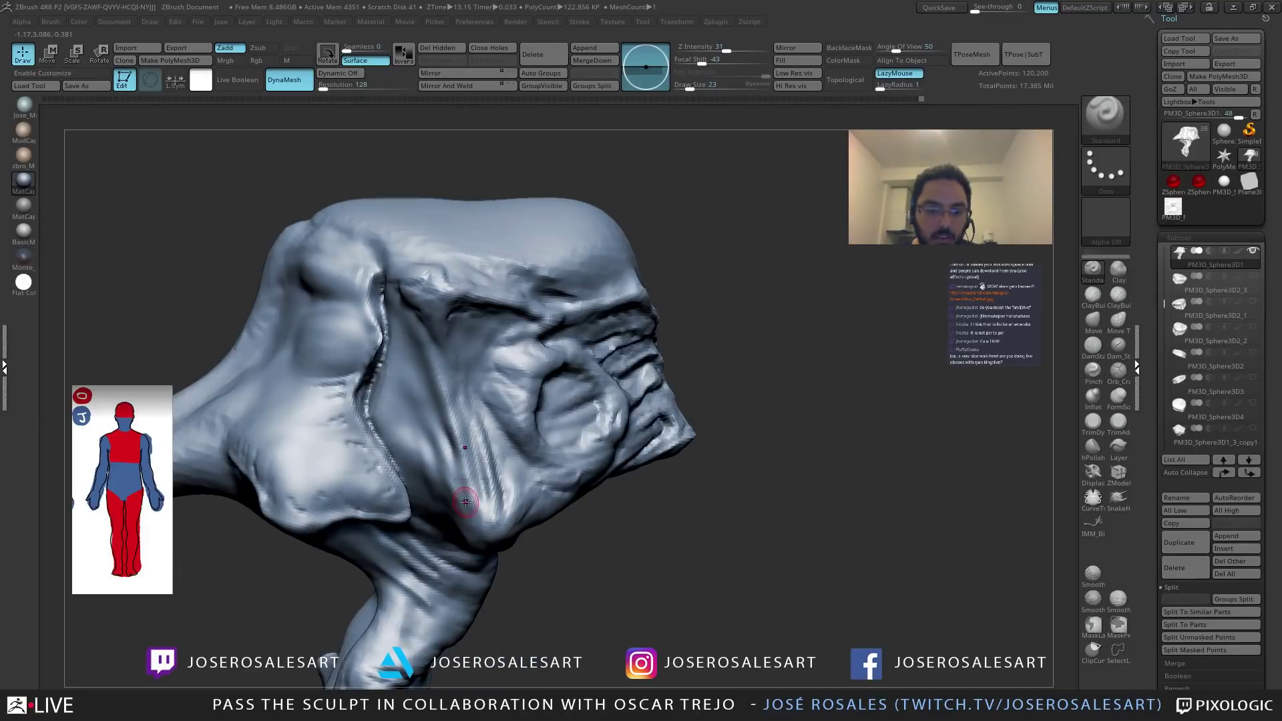
pyautogui.moveTo(465, 501)
pyautogui.mouseDown(button='right')
pyautogui.moveTo(486, 355)
pyautogui.moveTo(593, 348)
pyautogui.moveTo(567, 364)
pyautogui.moveTo(317, 407)
pyautogui.moveTo(405, 405)
pyautogui.mouseUp(button='right')
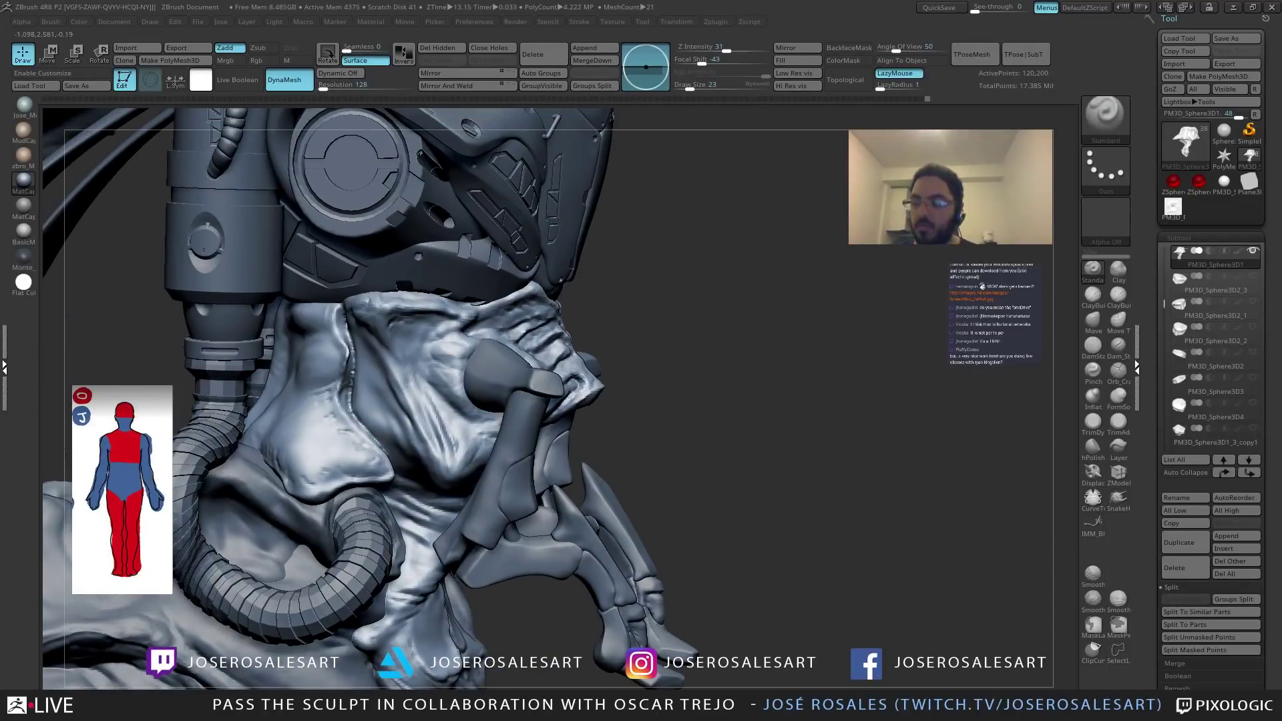
# Carve short creases along both sides of the torso skin's central back strip with the Dam Standard brush.
pyautogui.moveTo(327, 462)
pyautogui.mouseDown(button='right')
pyautogui.moveTo(367, 423)
pyautogui.moveTo(340, 428)
pyautogui.moveTo(309, 406)
pyautogui.moveTo(342, 434)
pyautogui.moveTo(329, 398)
pyautogui.moveTo(398, 418)
pyautogui.moveTo(374, 342)
pyautogui.mouseUp(button='right')
pyautogui.press('b')
pyautogui.press('d')
pyautogui.press('s')
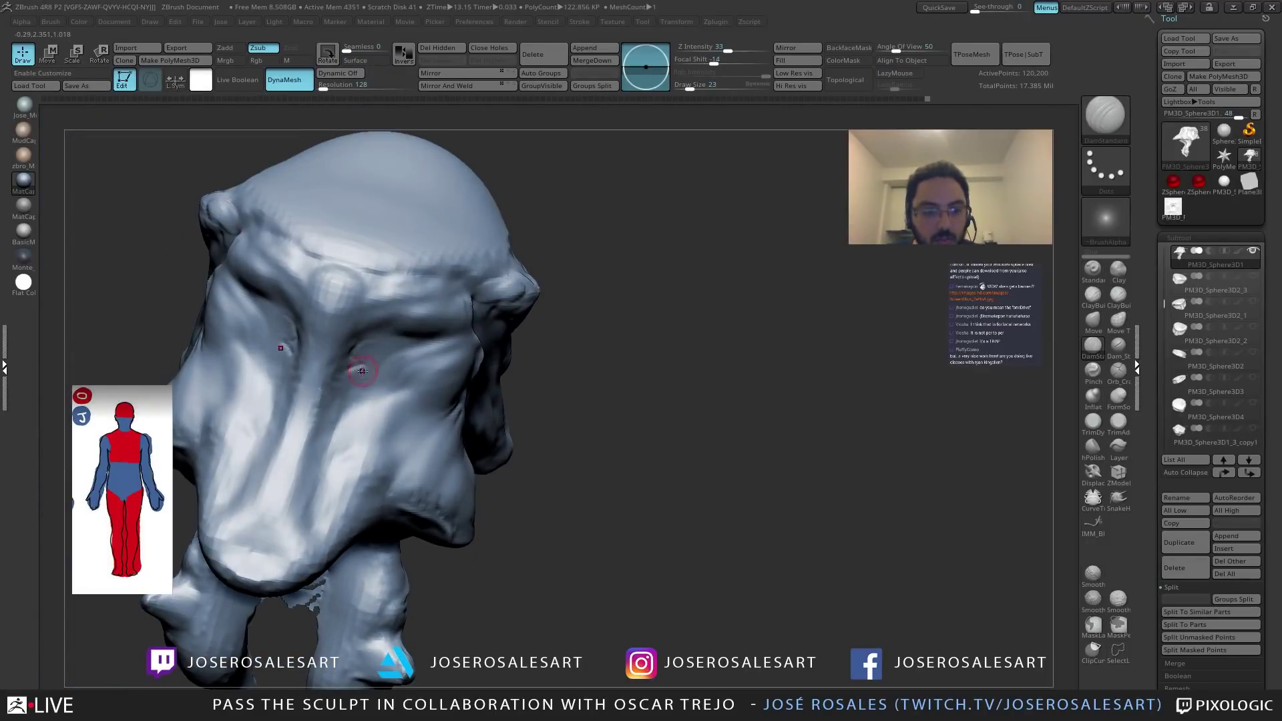
pyautogui.moveTo(358, 412); pyautogui.dragTo(334, 495, button='right')
pyautogui.moveTo(331, 481); pyautogui.dragTo(341, 459)
pyautogui.moveTo(357, 426); pyautogui.dragTo(349, 420, button='right')
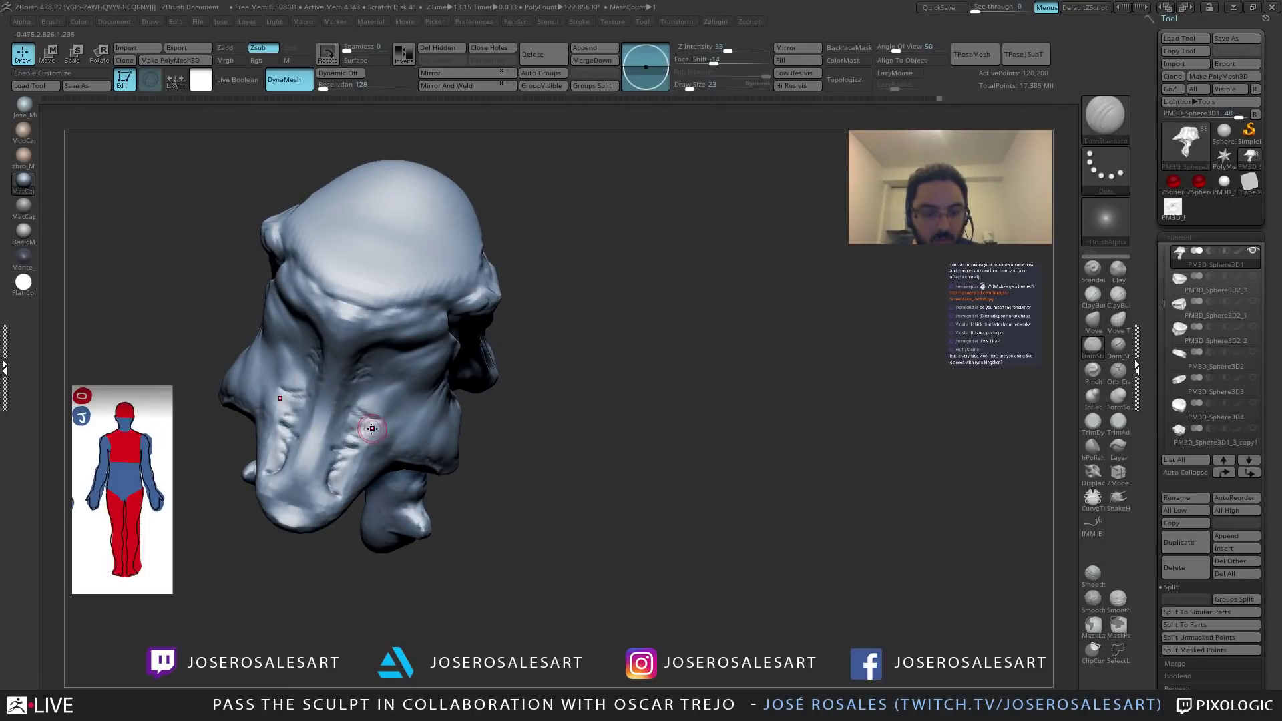
# Raise small folds beside the central back strip with the Standard brush at size 17.
pyautogui.press('b')
pyautogui.press('s')
pyautogui.press('t')
pyautogui.moveTo(333, 422)
pyautogui.mouseDown(button='right')
pyautogui.moveTo(328, 471)
pyautogui.moveTo(343, 452)
pyautogui.moveTo(337, 462)
pyautogui.mouseUp(button='right')
pyautogui.press('shift')
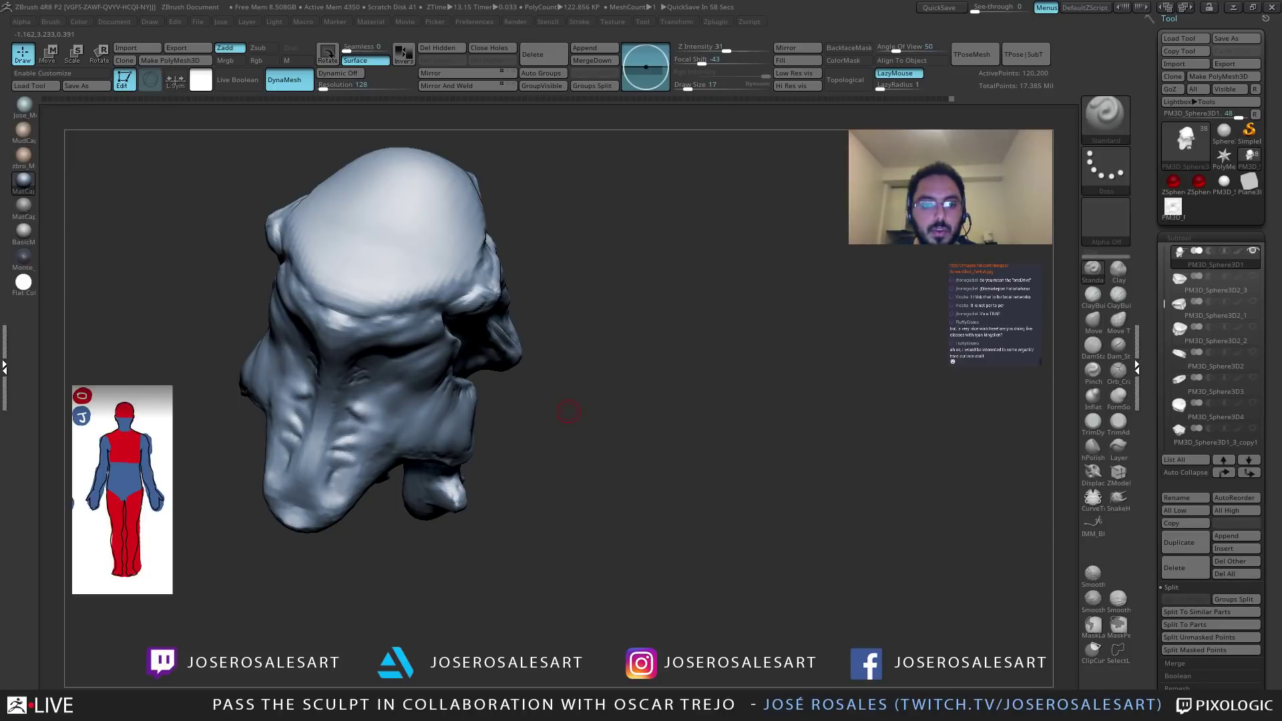
# Build up the folds on the torso skin between the central back strip and side panel with ClayBuildup at size 17, and smooth them.
pyautogui.moveTo(492, 369)
pyautogui.mouseDown(button='right')
pyautogui.moveTo(424, 372)
pyautogui.moveTo(366, 272)
pyautogui.moveTo(323, 306)
pyautogui.moveTo(307, 275)
pyautogui.moveTo(319, 322)
pyautogui.moveTo(358, 295)
pyautogui.moveTo(423, 343)
pyautogui.moveTo(402, 354)
pyautogui.moveTo(392, 384)
pyautogui.moveTo(429, 329)
pyautogui.moveTo(410, 400)
pyautogui.moveTo(426, 379)
pyautogui.mouseUp(button='right')
pyautogui.press('b')
pyautogui.press('c')
pyautogui.press('b')
pyautogui.press('[')
pyautogui.moveTo(399, 401); pyautogui.dragTo(401, 388)
pyautogui.moveTo(401, 394)
pyautogui.mouseDown(button='right')
pyautogui.moveTo(477, 387)
pyautogui.moveTo(394, 423)
pyautogui.moveTo(434, 397)
pyautogui.mouseUp(button='right')
pyautogui.keyDown('shift'); pyautogui.moveTo(409, 395); pyautogui.dragTo(404, 381); pyautogui.keyUp('shift')
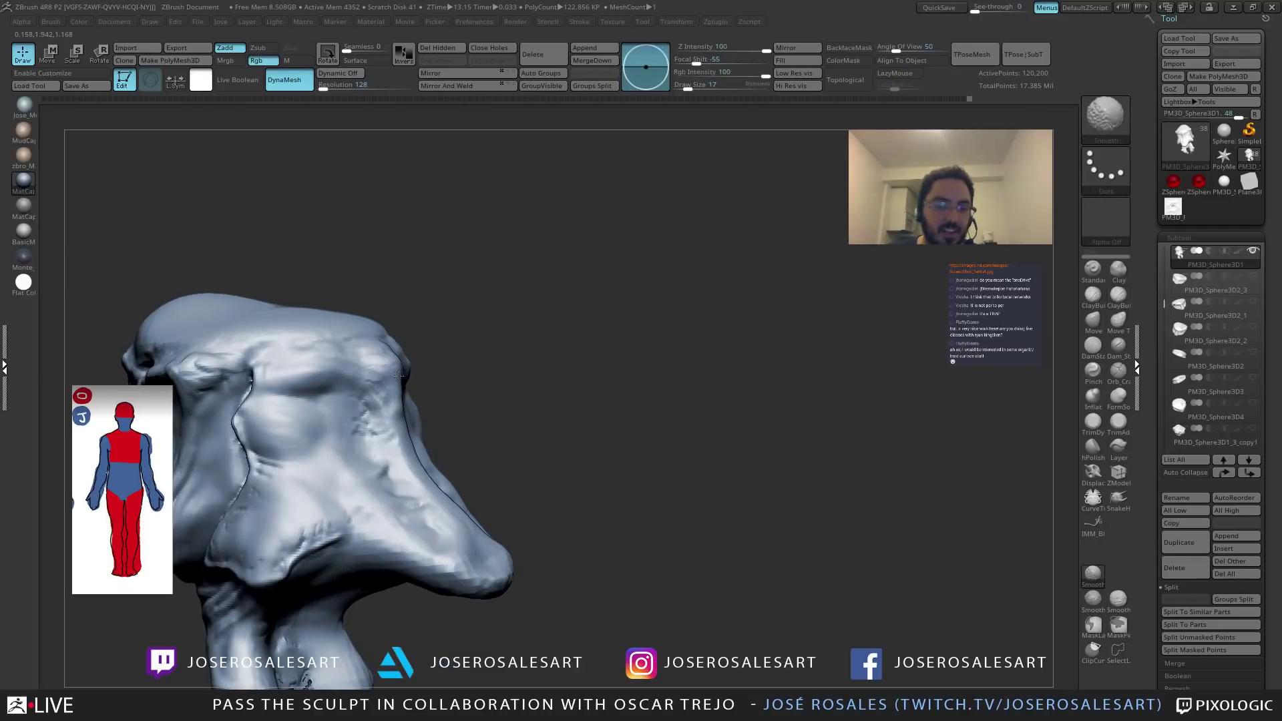
pyautogui.moveTo(411, 357)
pyautogui.mouseDown(button='right')
pyautogui.moveTo(380, 381)
pyautogui.moveTo(399, 363)
pyautogui.moveTo(417, 400)
pyautogui.mouseUp(button='right')
pyautogui.moveTo(419, 446)
pyautogui.keyDown('shift'); pyautogui.mouseDown(button='right')
pyautogui.moveTo(421, 460)
pyautogui.moveTo(443, 423)
pyautogui.moveTo(449, 443)
pyautogui.mouseUp(button='right'); pyautogui.keyUp('shift')
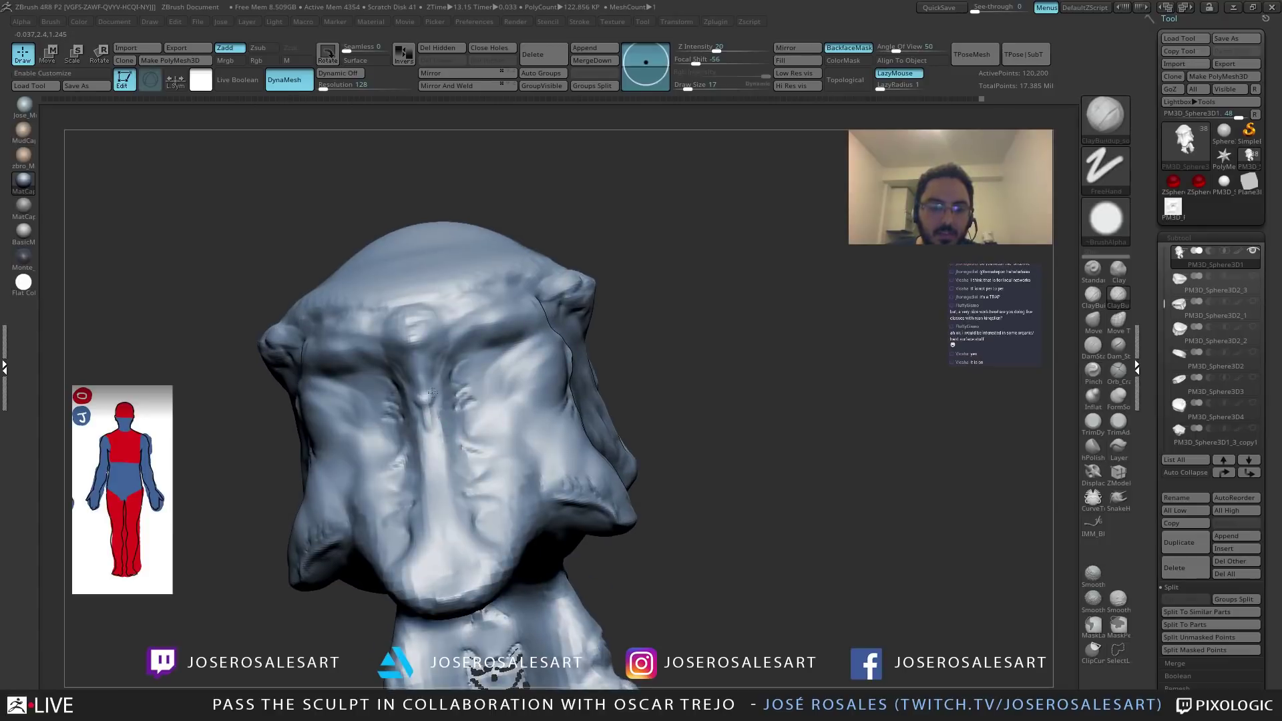
# Add small ClayBuildup forms beside the upper end of the central back strip and blend them with Smooth.
pyautogui.moveTo(428, 390)
pyautogui.mouseDown(button='right')
pyautogui.moveTo(407, 436)
pyautogui.moveTo(460, 376)
pyautogui.mouseUp(button='right')
pyautogui.moveTo(461, 376); pyautogui.dragTo(443, 384)
pyautogui.moveTo(446, 384)
pyautogui.mouseDown(button='right')
pyautogui.moveTo(466, 402)
pyautogui.moveTo(471, 371)
pyautogui.mouseUp(button='right')
pyautogui.keyDown('shift'); pyautogui.moveTo(470, 371); pyautogui.dragTo(438, 387); pyautogui.keyUp('shift')
pyautogui.moveTo(439, 378)
pyautogui.mouseDown(button='right')
pyautogui.moveTo(504, 384)
pyautogui.moveTo(552, 413)
pyautogui.moveTo(514, 401)
pyautogui.moveTo(535, 379)
pyautogui.moveTo(520, 438)
pyautogui.moveTo(551, 433)
pyautogui.moveTo(518, 458)
pyautogui.moveTo(554, 446)
pyautogui.moveTo(458, 442)
pyautogui.moveTo(428, 414)
pyautogui.mouseUp(button='right')
# Carve creases along the side panel of the torso skin with the Dam Standard brush at size 42.
pyautogui.press('b')
pyautogui.press('d')
pyautogui.press('s')
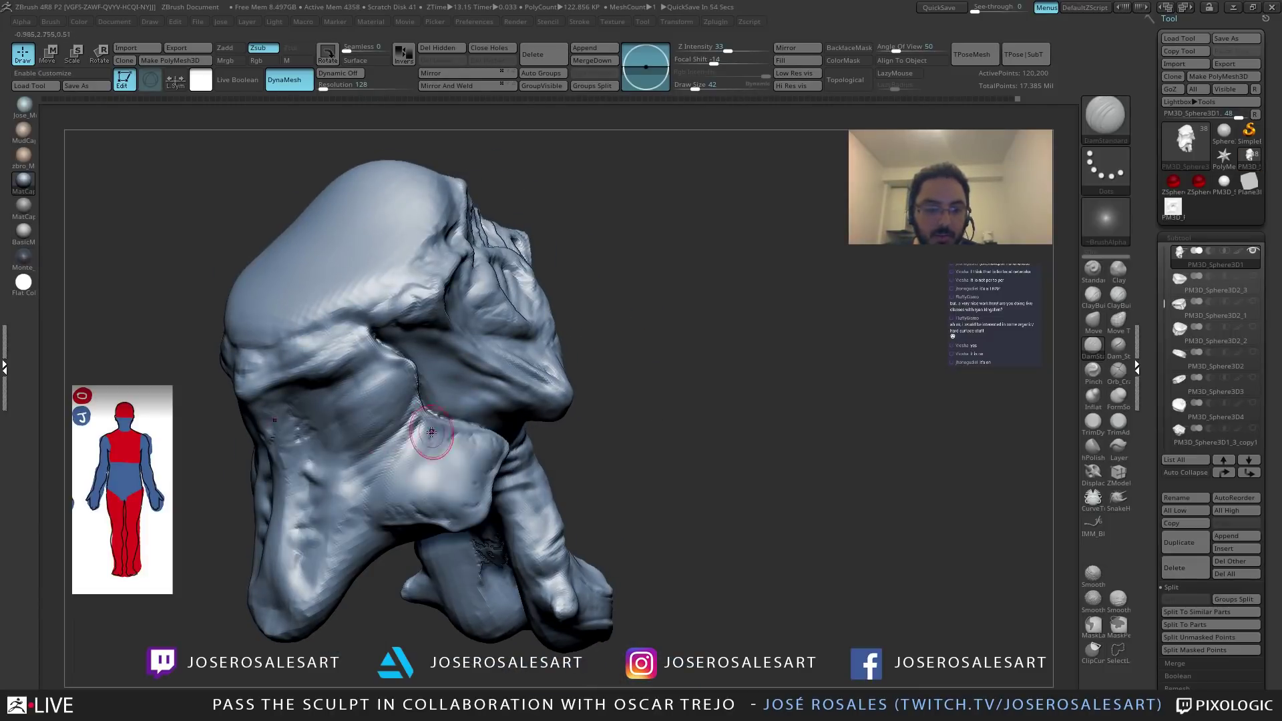
pyautogui.moveTo(371, 487)
pyautogui.mouseDown(button='right')
pyautogui.moveTo(384, 471)
pyautogui.moveTo(368, 445)
pyautogui.mouseUp(button='right')
# Build up the lower flank between the back strip and side panel with ClayBuildup at size 28, and soften it with Smooth.
pyautogui.press('b')
pyautogui.press('c')
pyautogui.press('b')
pyautogui.moveTo(327, 497)
pyautogui.mouseDown(button='right')
pyautogui.moveTo(429, 435)
pyautogui.moveTo(495, 430)
pyautogui.moveTo(432, 450)
pyautogui.mouseUp(button='right')
pyautogui.press('shift')
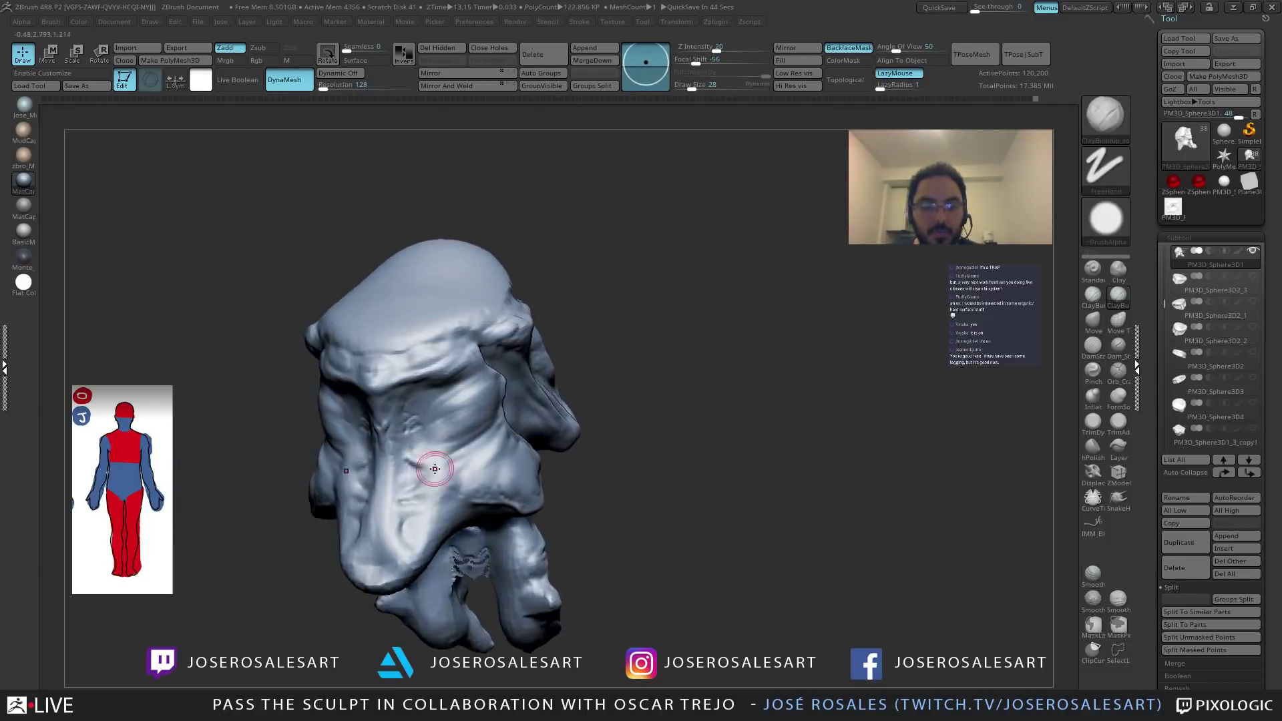
pyautogui.keyDown('shift'); pyautogui.moveTo(492, 486); pyautogui.dragTo(529, 492); pyautogui.keyUp('shift')
pyautogui.moveTo(529, 492)
pyautogui.mouseDown(button='right')
pyautogui.moveTo(511, 486)
pyautogui.moveTo(547, 485)
pyautogui.mouseUp(button='right')
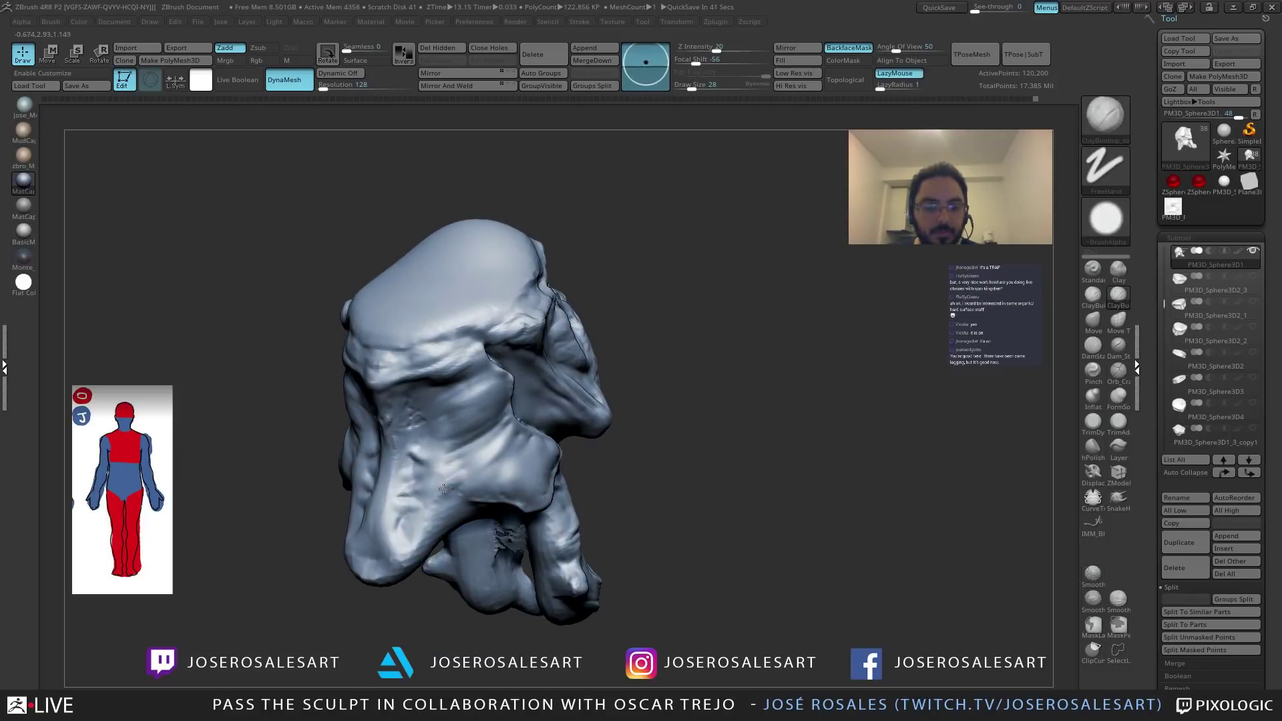
pyautogui.moveTo(440, 501)
pyautogui.mouseDown(button='right')
pyautogui.moveTo(409, 532)
pyautogui.moveTo(441, 544)
pyautogui.moveTo(467, 534)
pyautogui.moveTo(422, 542)
pyautogui.mouseUp(button='right')
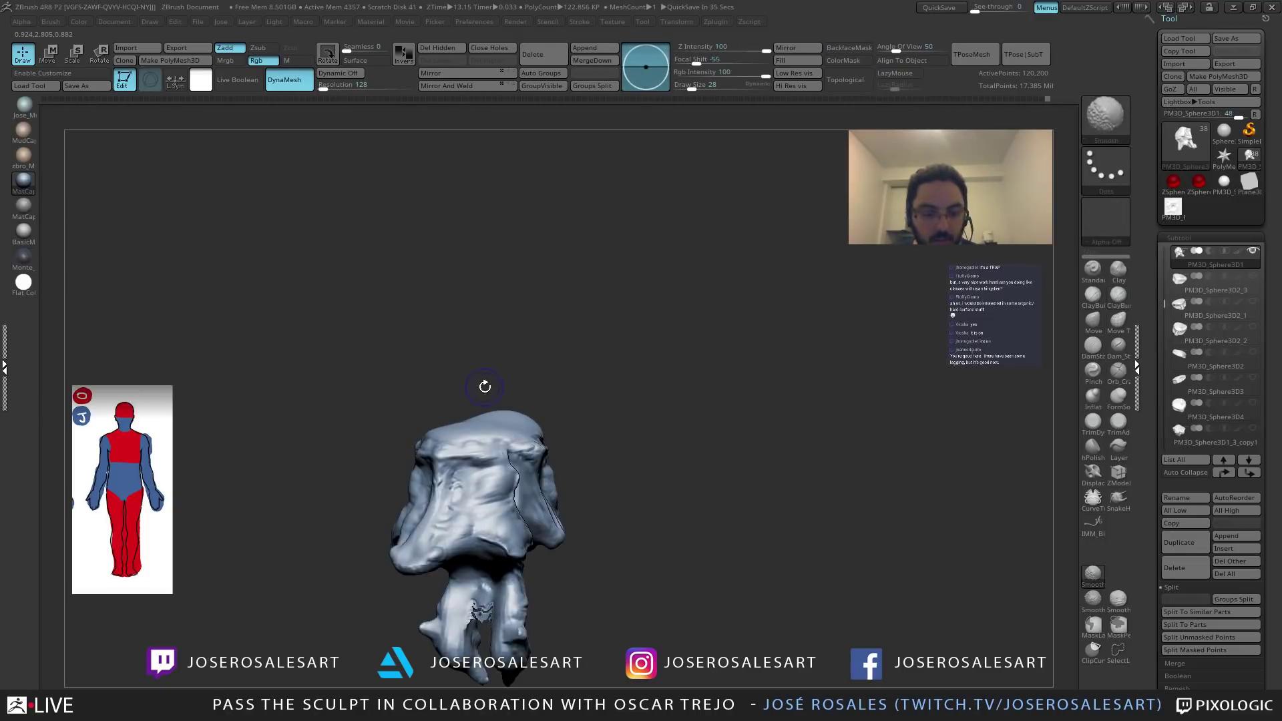
# Reshape the pointed lower tip of the back strip in profile with the SnakeHook brush at size 69.
pyautogui.hotkey('shift', 's')
pyautogui.moveTo(701, 401)
pyautogui.mouseDown()
pyautogui.moveTo(486, 426)
pyautogui.moveTo(515, 407)
pyautogui.moveTo(517, 387)
pyautogui.moveTo(518, 449)
pyautogui.mouseUp()
pyautogui.hotkey('shift', 's')
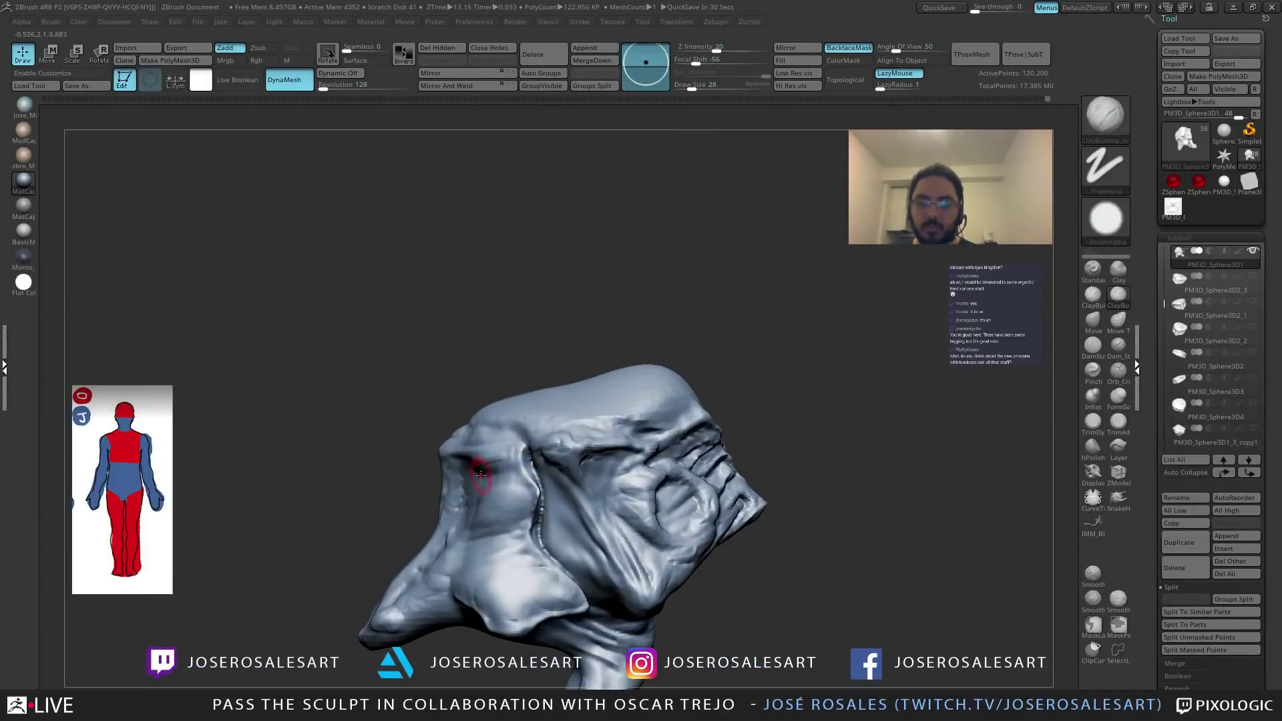
pyautogui.keyDown('alt'); pyautogui.moveTo(418, 475); pyautogui.dragTo(483, 355); pyautogui.keyUp('alt')
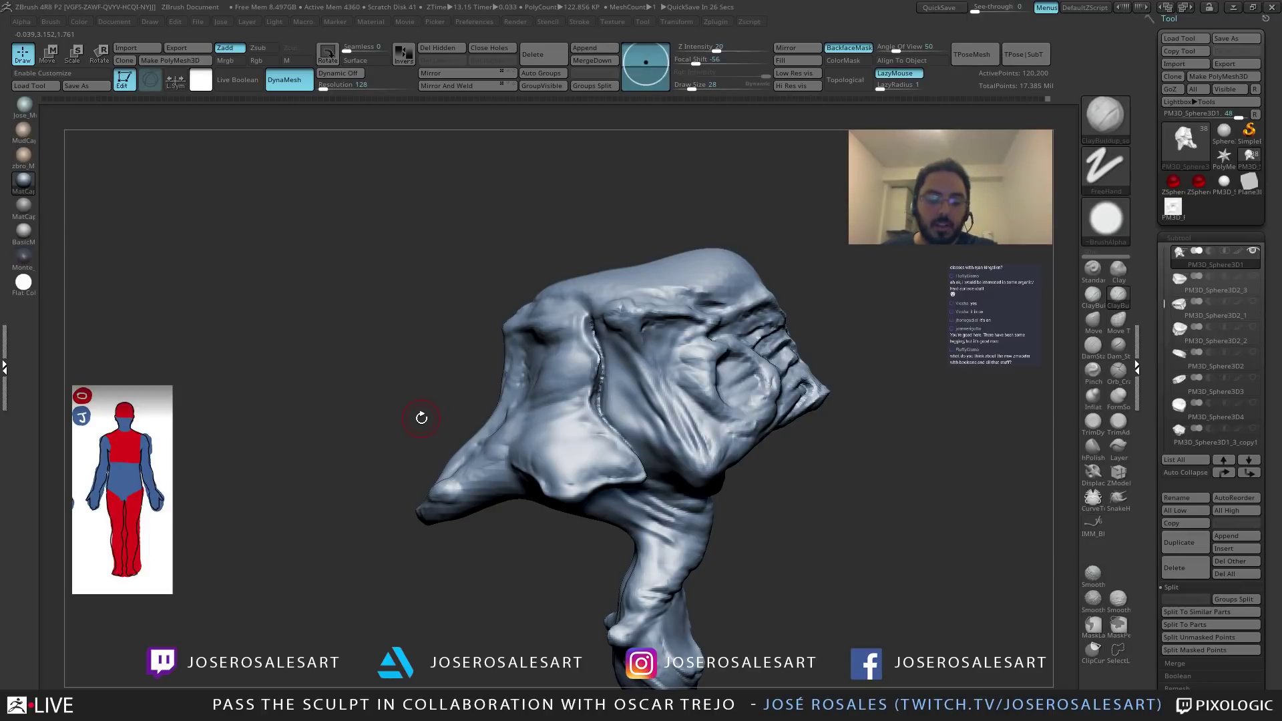
pyautogui.press('b')
pyautogui.press('s')
pyautogui.press('h')
pyautogui.moveTo(409, 448); pyautogui.dragTo(444, 462)
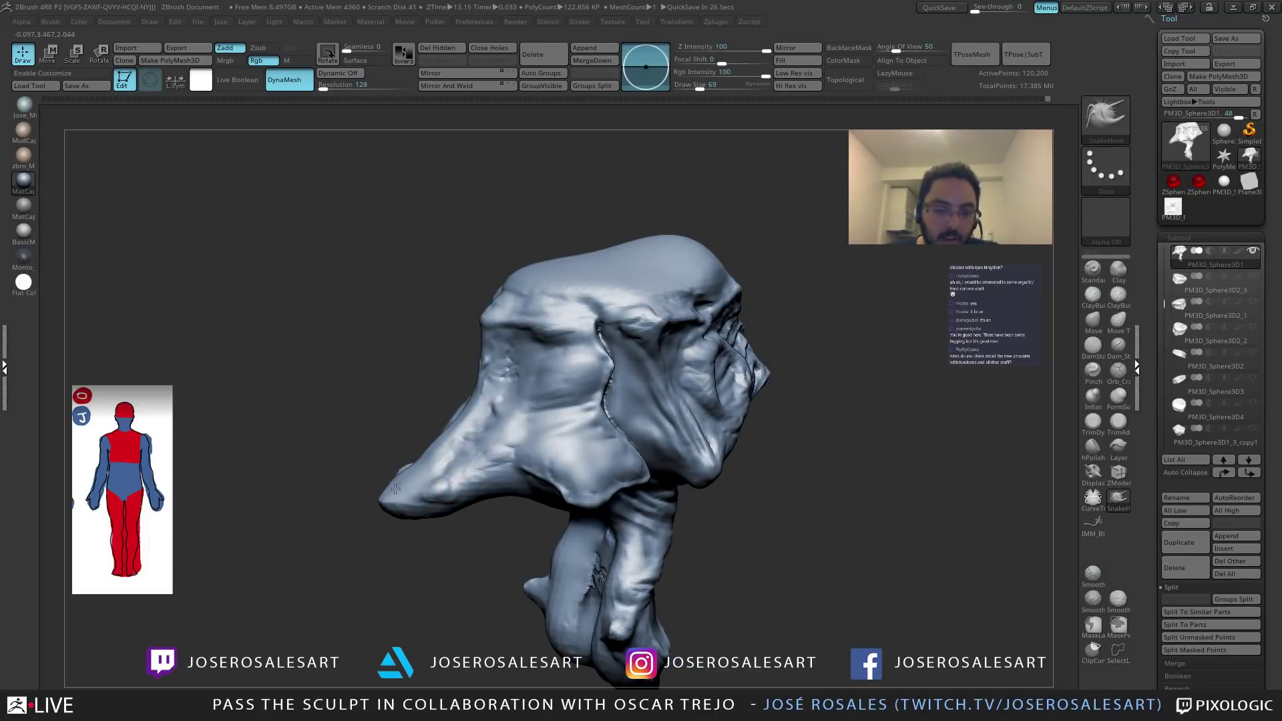
# Smooth the back strip's tip and build up a ridge along its lower end with ClayBuildup at size 33.
pyautogui.press('b')
pyautogui.press('c')
pyautogui.press('b')
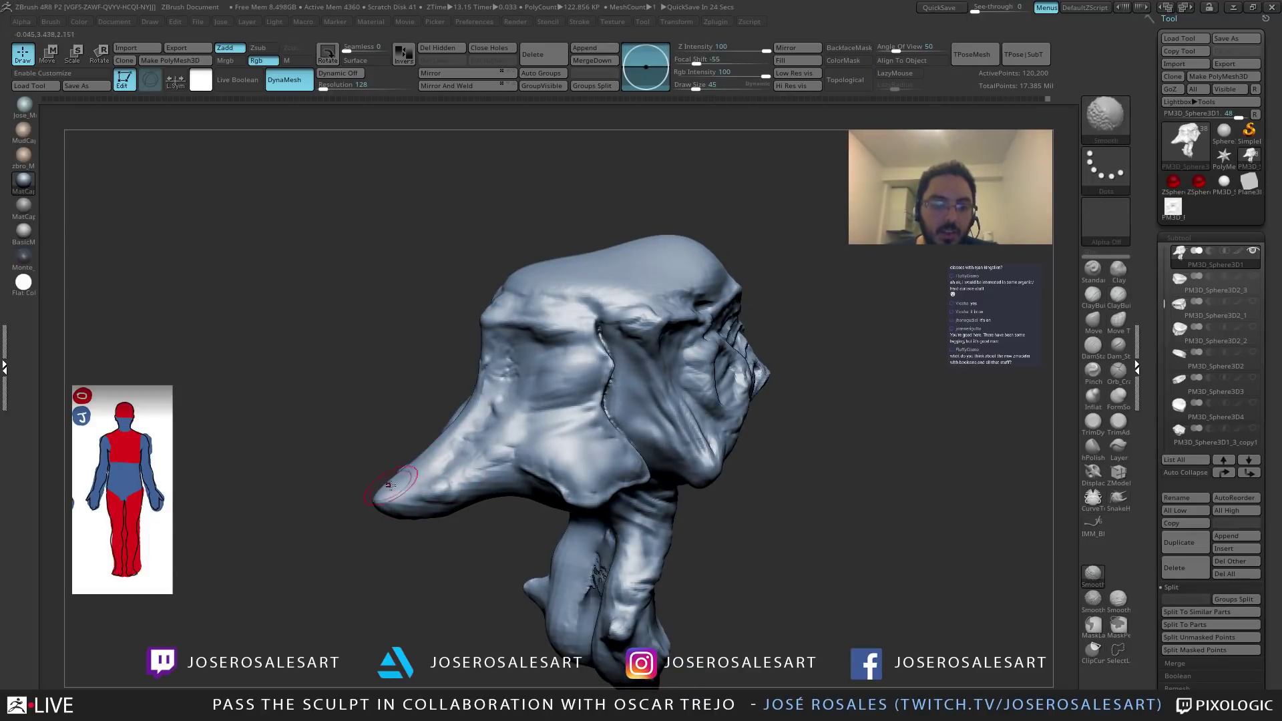
pyautogui.moveTo(412, 459)
pyautogui.mouseDown()
pyautogui.moveTo(421, 476)
pyautogui.moveTo(404, 475)
pyautogui.mouseUp()
pyautogui.press('b')
pyautogui.press('c')
pyautogui.press('b')
pyautogui.press('s')
pyautogui.moveTo(398, 478); pyautogui.dragTo(413, 523, button='right')
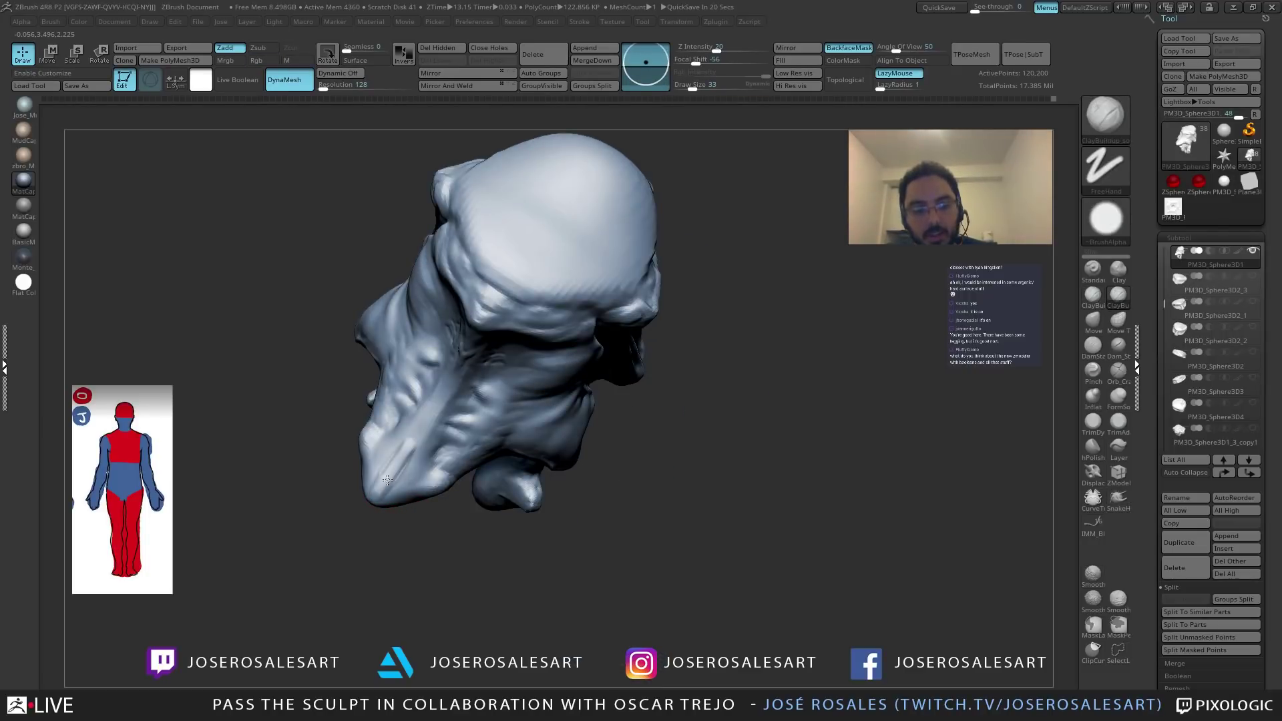
pyautogui.moveTo(383, 497); pyautogui.dragTo(422, 429)
pyautogui.moveTo(416, 467); pyautogui.dragTo(402, 442, button='right')
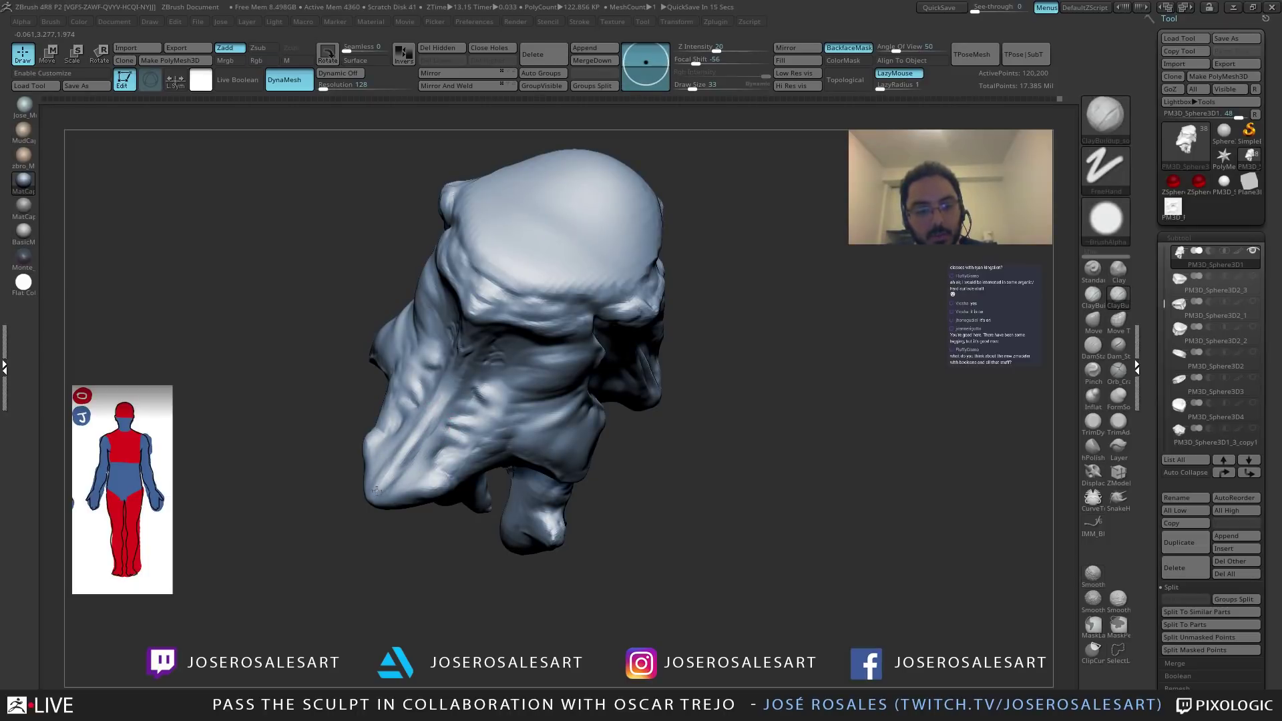
pyautogui.moveTo(413, 487)
pyautogui.mouseDown(button='right')
pyautogui.moveTo(383, 495)
pyautogui.moveTo(423, 465)
pyautogui.moveTo(402, 483)
pyautogui.mouseUp(button='right')
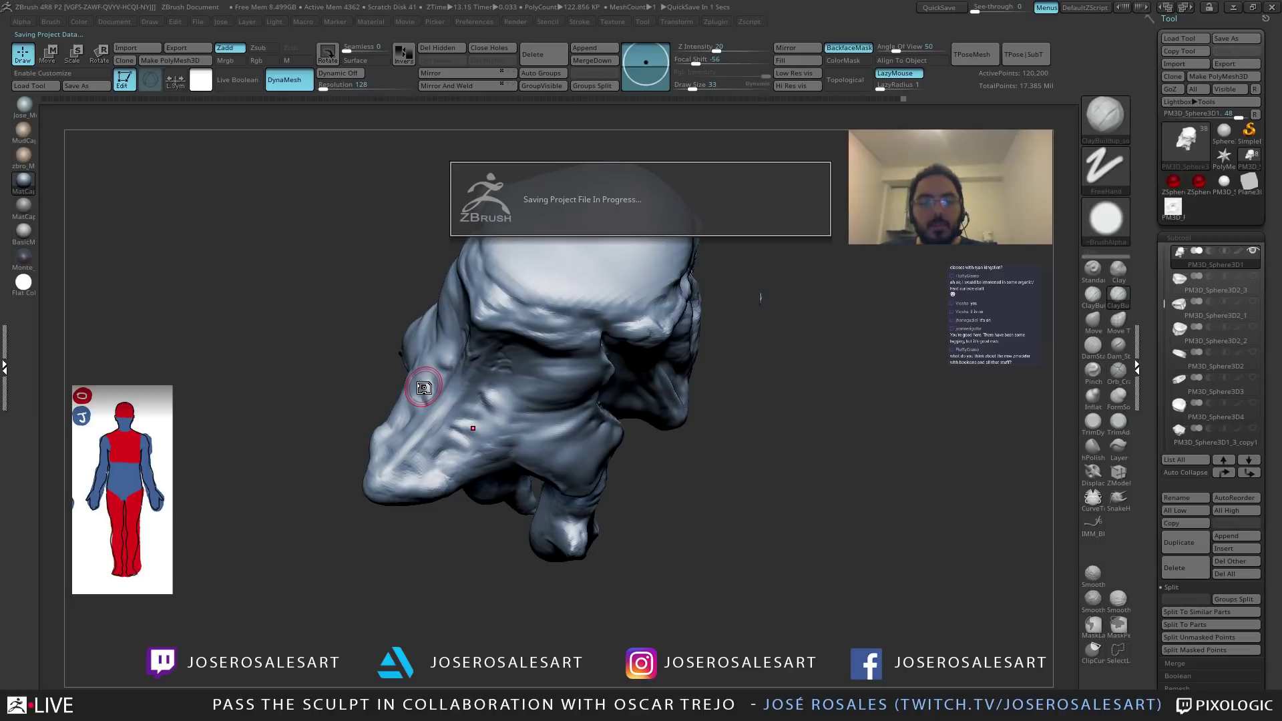
# Cut a crease beside the middle of the back strip with Dam Standard and smooth its edge.
pyautogui.moveTo(424, 388)
pyautogui.mouseDown(button='right')
pyautogui.moveTo(563, 458)
pyautogui.moveTo(578, 403)
pyautogui.moveTo(463, 364)
pyautogui.moveTo(601, 429)
pyautogui.moveTo(481, 408)
pyautogui.mouseUp(button='right')
pyautogui.press('b')
pyautogui.press('d')
pyautogui.press('s')
pyautogui.keyDown('shift'); pyautogui.moveTo(486, 402); pyautogui.dragTo(493, 377); pyautogui.keyUp('shift')
pyautogui.moveTo(493, 375); pyautogui.dragTo(468, 354, button='right')
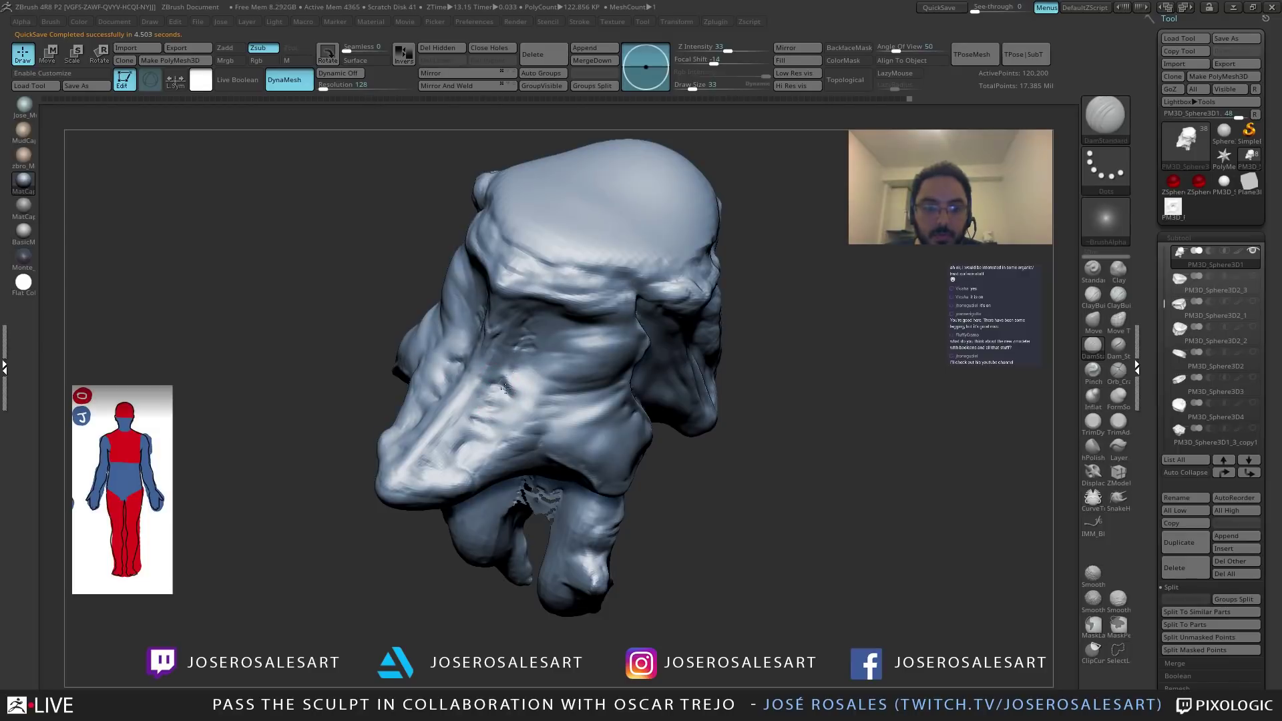
# Raise folds around the crease beside the back strip with ClayBuildup at size 23.
pyautogui.press('b')
pyautogui.press('c')
pyautogui.press('b')
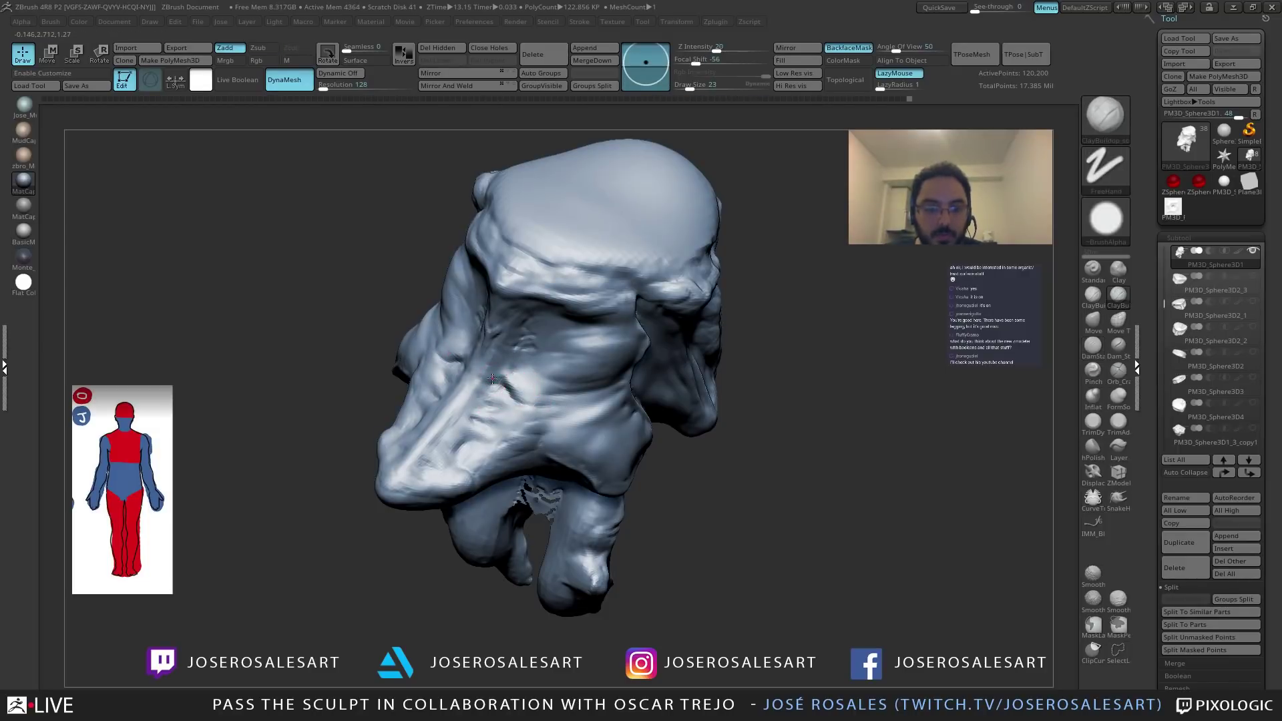
pyautogui.moveTo(537, 399)
pyautogui.mouseDown(button='right')
pyautogui.moveTo(559, 394)
pyautogui.moveTo(541, 394)
pyautogui.moveTo(543, 372)
pyautogui.moveTo(610, 361)
pyautogui.moveTo(567, 388)
pyautogui.moveTo(649, 334)
pyautogui.mouseUp(button='right')
pyautogui.hotkey('alt', 's')
pyautogui.moveTo(528, 361)
pyautogui.mouseDown(button='right')
pyautogui.moveTo(633, 381)
pyautogui.moveTo(587, 387)
pyautogui.moveTo(610, 358)
pyautogui.moveTo(530, 391)
pyautogui.moveTo(537, 406)
pyautogui.moveTo(502, 385)
pyautogui.moveTo(532, 390)
pyautogui.moveTo(529, 419)
pyautogui.moveTo(550, 436)
pyautogui.moveTo(658, 454)
pyautogui.moveTo(574, 447)
pyautogui.moveTo(499, 466)
pyautogui.mouseUp(button='right')
# Carve creases into the belly folds on the front of the torso skin with Dam Standard at size 26.
pyautogui.press('b')
pyautogui.press('d')
pyautogui.press('s')
pyautogui.press('s')
pyautogui.moveTo(498, 466); pyautogui.dragTo(486, 465)
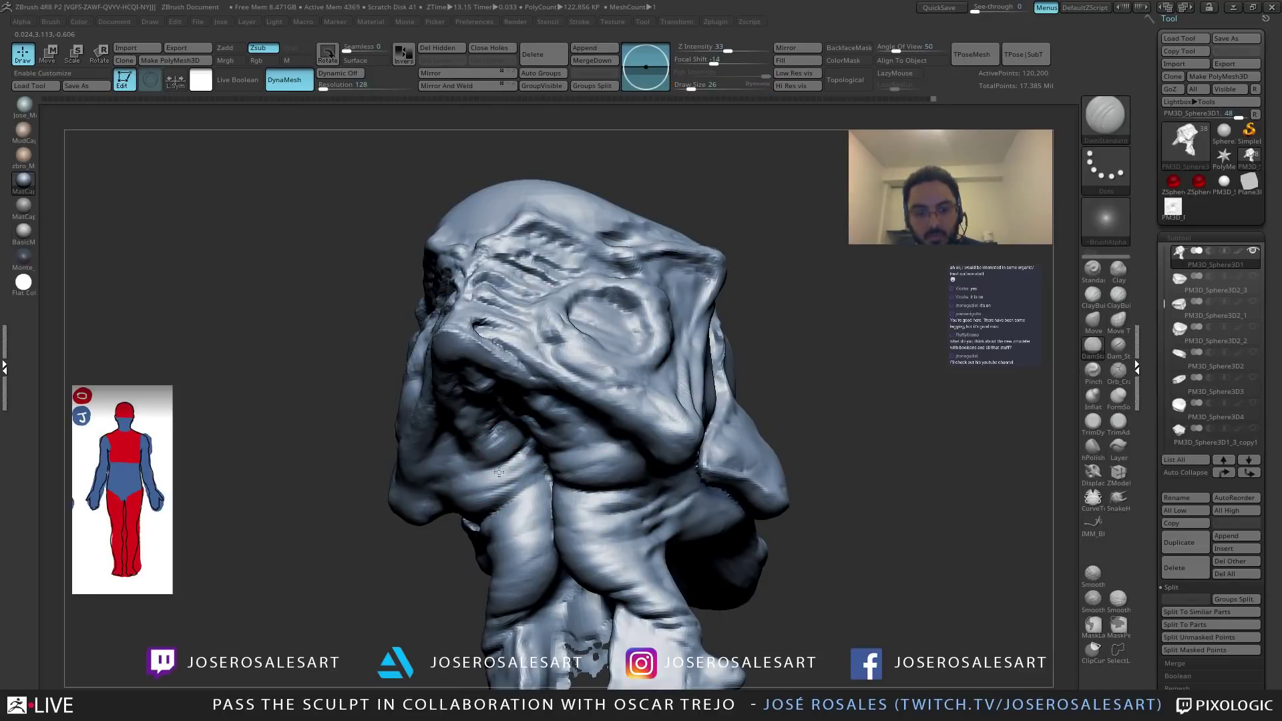
pyautogui.keyDown('ctrl'); pyautogui.moveTo(573, 451); pyautogui.dragTo(600, 463, button='right'); pyautogui.keyUp('ctrl')
# Show the whole creature and examine how the torso skin fits under the chest armor, arms and hoses.
pyautogui.hotkey('alt', 's')
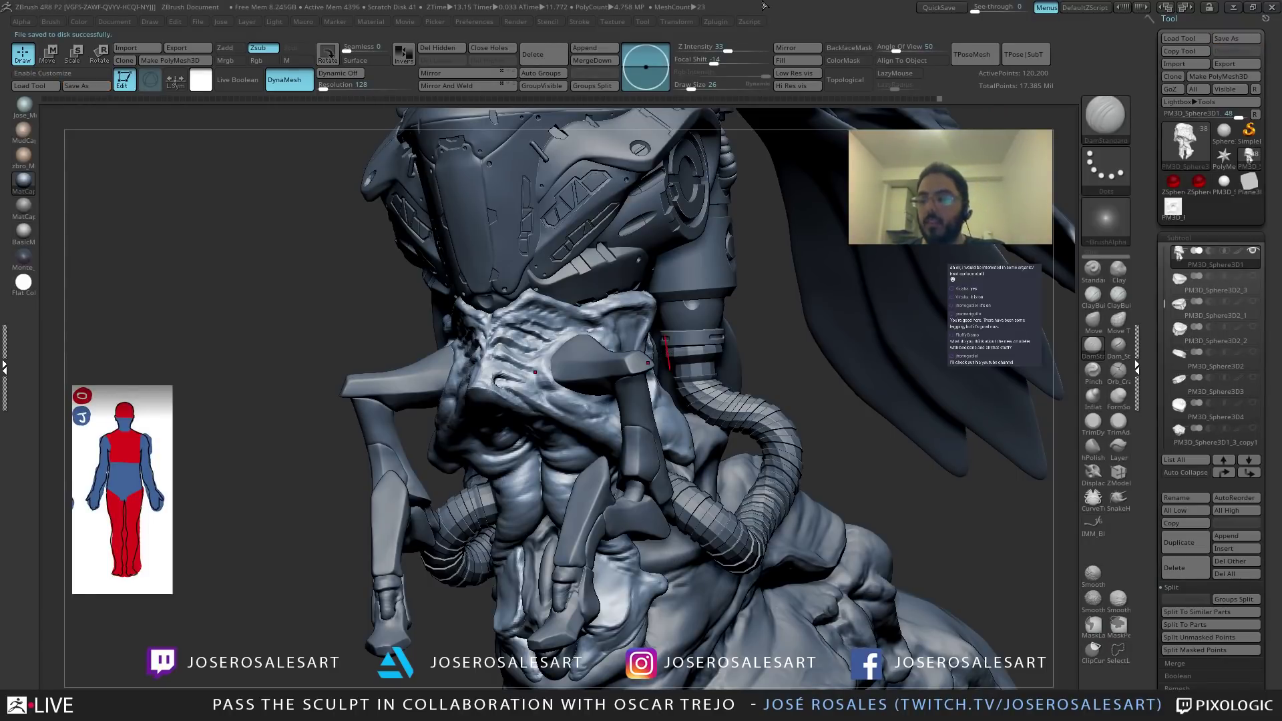
pyautogui.moveTo(745, 308)
pyautogui.mouseDown()
pyautogui.moveTo(566, 344)
pyautogui.moveTo(627, 367)
pyautogui.moveTo(646, 404)
pyautogui.mouseUp()
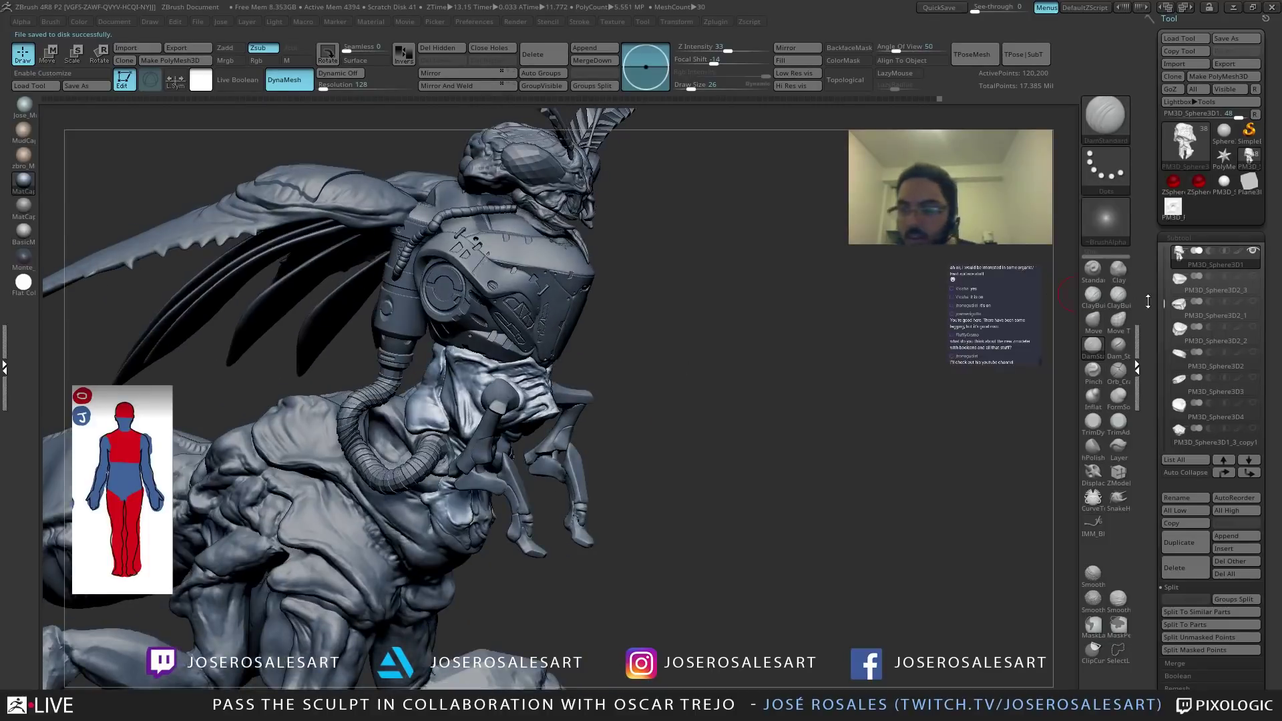
pyautogui.moveTo(1163, 300); pyautogui.dragTo(1162, 353)
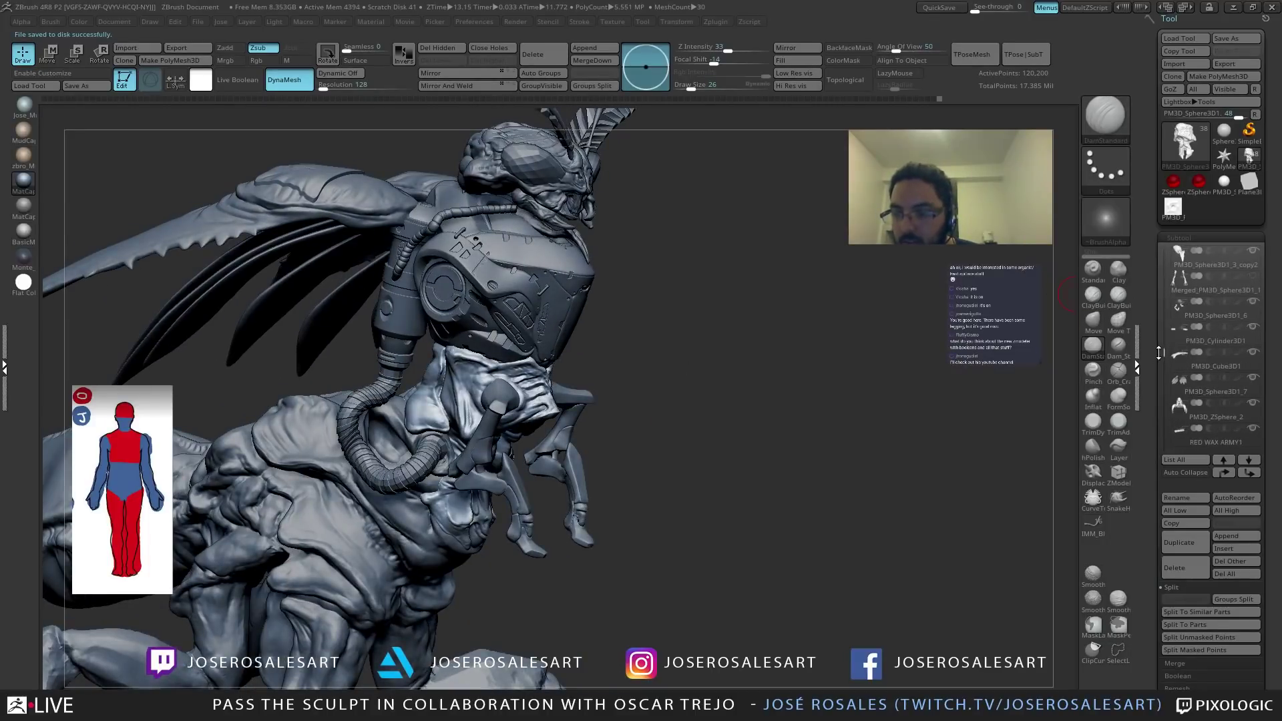
pyautogui.moveTo(667, 434)
pyautogui.mouseDown()
pyautogui.moveTo(464, 436)
pyautogui.moveTo(532, 410)
pyautogui.moveTo(607, 412)
pyautogui.moveTo(604, 443)
pyautogui.mouseUp()
pyautogui.moveTo(587, 398)
pyautogui.mouseDown()
pyautogui.moveTo(707, 431)
pyautogui.moveTo(626, 367)
pyautogui.moveTo(532, 353)
pyautogui.moveTo(627, 469)
pyautogui.moveTo(583, 417)
pyautogui.moveTo(670, 373)
pyautogui.mouseUp()
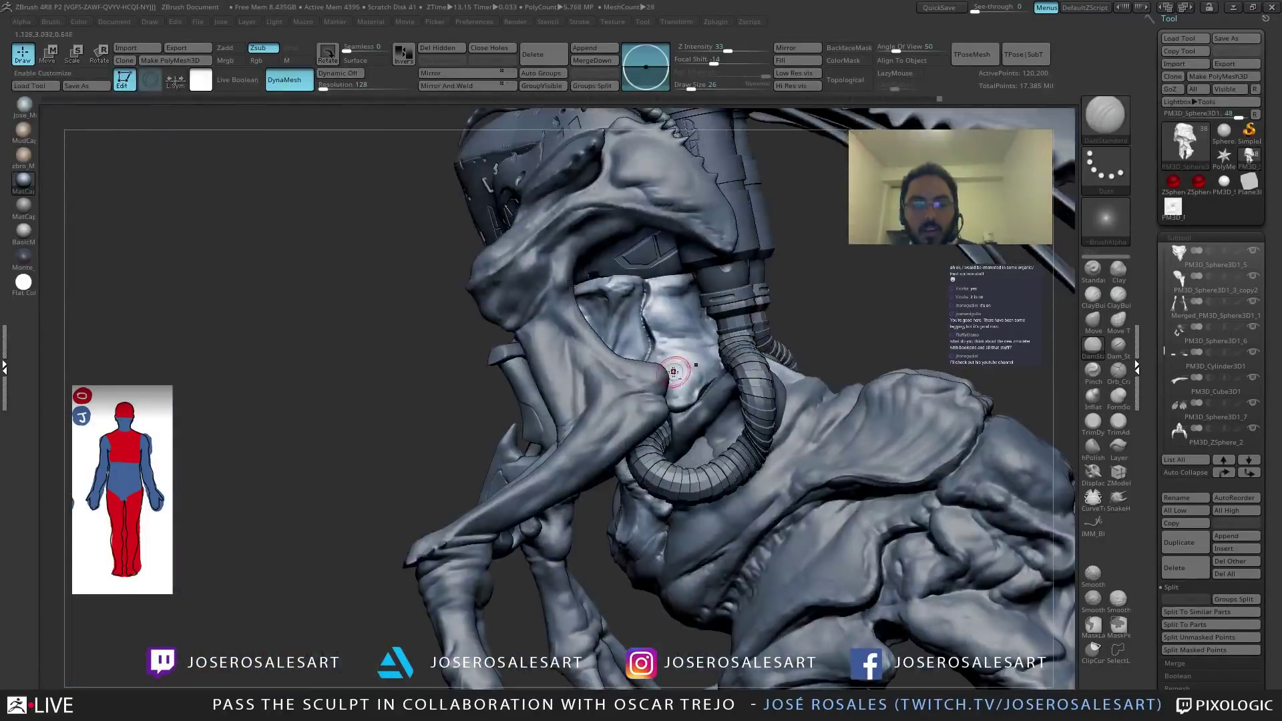
pyautogui.moveTo(527, 328)
pyautogui.mouseDown()
pyautogui.moveTo(546, 367)
pyautogui.moveTo(462, 471)
pyautogui.moveTo(465, 439)
pyautogui.moveTo(368, 454)
pyautogui.moveTo(431, 423)
pyautogui.mouseUp()
pyautogui.keyDown('ctrl'); pyautogui.moveTo(431, 423); pyautogui.dragTo(535, 410, button='right'); pyautogui.keyUp('ctrl')
pyautogui.hotkey('alt', 's')
pyautogui.press('1')
pyautogui.keyDown('ctrl'); pyautogui.moveTo(452, 406); pyautogui.dragTo(427, 406, button='right'); pyautogui.keyUp('ctrl')
pyautogui.moveTo(428, 406)
pyautogui.mouseDown(button='right')
pyautogui.moveTo(441, 407)
pyautogui.moveTo(445, 444)
pyautogui.moveTo(401, 493)
pyautogui.moveTo(417, 470)
pyautogui.moveTo(468, 458)
pyautogui.moveTo(453, 439)
pyautogui.moveTo(604, 377)
pyautogui.moveTo(564, 331)
pyautogui.moveTo(563, 399)
pyautogui.moveTo(532, 370)
pyautogui.moveTo(473, 378)
pyautogui.moveTo(542, 400)
pyautogui.mouseUp(button='right')
pyautogui.hotkey('alt', 's')
# Adjust the lower corner of the isolated torso skin's side panel with the SnakeHook brush at size 39.
pyautogui.moveTo(558, 486)
pyautogui.mouseDown(button='right')
pyautogui.moveTo(549, 514)
pyautogui.moveTo(595, 460)
pyautogui.moveTo(690, 388)
pyautogui.moveTo(717, 403)
pyautogui.moveTo(628, 410)
pyautogui.moveTo(640, 394)
pyautogui.moveTo(561, 382)
pyautogui.moveTo(563, 371)
pyautogui.moveTo(583, 391)
pyautogui.moveTo(552, 380)
pyautogui.moveTo(564, 397)
pyautogui.moveTo(530, 389)
pyautogui.moveTo(571, 379)
pyautogui.moveTo(551, 394)
pyautogui.moveTo(652, 352)
pyautogui.moveTo(601, 380)
pyautogui.moveTo(631, 364)
pyautogui.mouseUp(button='right')
pyautogui.press('[')
pyautogui.press('[')
pyautogui.press('[')
pyautogui.press('b')
pyautogui.press('s')
pyautogui.press('h')
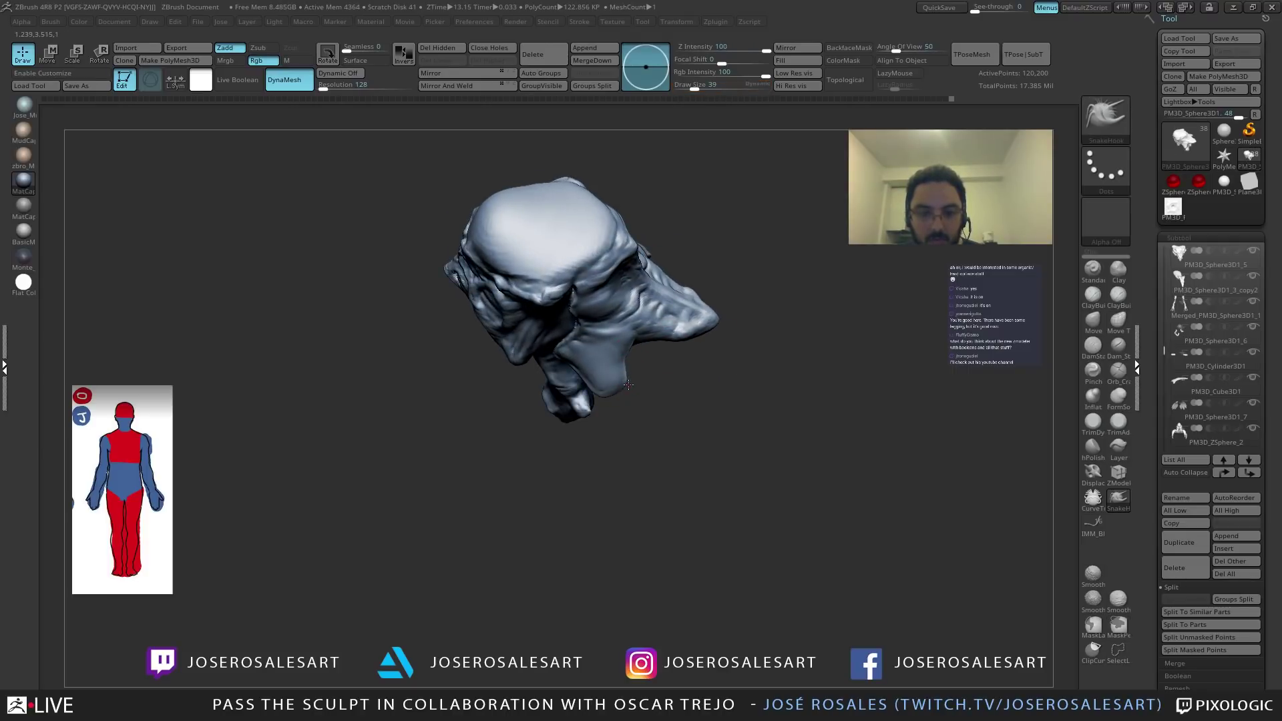
pyautogui.moveTo(606, 400)
pyautogui.mouseDown(button='right')
pyautogui.moveTo(598, 335)
pyautogui.moveTo(534, 402)
pyautogui.moveTo(446, 364)
pyautogui.moveTo(461, 377)
pyautogui.mouseUp(button='right')
# Examine the torso skin together with the surrounding wings, hoses and body segments.
pyautogui.hotkey('shift', 's')
pyautogui.hotkey('shift', 's')
pyautogui.moveTo(757, 426)
pyautogui.mouseDown(button='right')
pyautogui.moveTo(748, 445)
pyautogui.moveTo(703, 409)
pyautogui.moveTo(717, 407)
pyautogui.moveTo(700, 417)
pyautogui.moveTo(744, 423)
pyautogui.moveTo(666, 360)
pyautogui.moveTo(661, 441)
pyautogui.moveTo(687, 423)
pyautogui.moveTo(466, 453)
pyautogui.moveTo(638, 486)
pyautogui.mouseUp(button='right')
pyautogui.hotkey('alt', 'shift', 's')
pyautogui.hotkey('alt', 'shift', 's')
pyautogui.hotkey('alt', 'shift', 's')
pyautogui.keyDown('alt'); pyautogui.click(638, 486); pyautogui.keyUp('alt')
pyautogui.moveTo(578, 464); pyautogui.dragTo(612, 480)
pyautogui.moveTo(588, 480)
pyautogui.mouseDown(button='right')
pyautogui.moveTo(611, 453)
pyautogui.moveTo(467, 457)
pyautogui.moveTo(629, 459)
pyautogui.moveTo(481, 455)
pyautogui.moveTo(521, 399)
pyautogui.moveTo(459, 399)
pyautogui.mouseUp(button='right')
# Select the body segment directly below the torso skin and pull out its upper sides with the SnakeHook brush at size 48.
pyautogui.keyDown('alt'); pyautogui.click(480, 454); pyautogui.keyUp('alt')
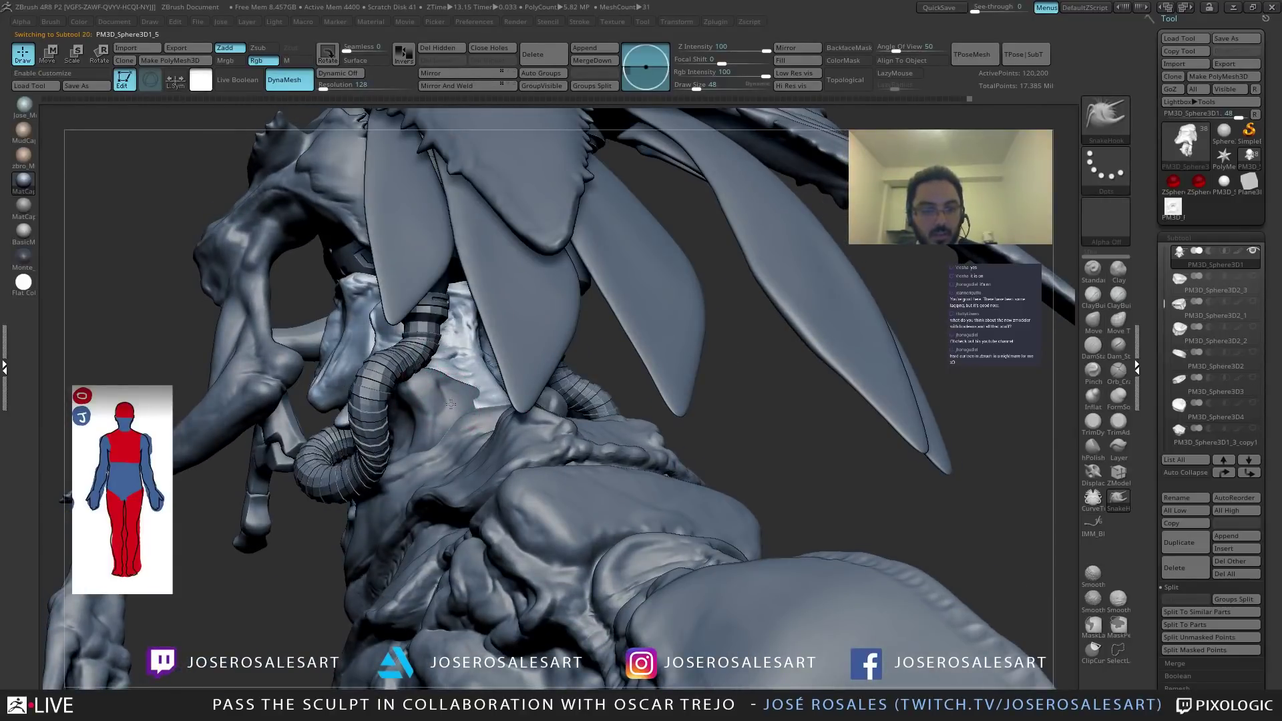
pyautogui.keyDown('alt'); pyautogui.click(450, 403); pyautogui.keyUp('alt')
pyautogui.press('s')
pyautogui.moveTo(416, 429); pyautogui.dragTo(439, 421)
pyautogui.moveTo(473, 419); pyautogui.dragTo(478, 386, button='right')
pyautogui.press('s')
pyautogui.moveTo(476, 396); pyautogui.dragTo(463, 405)
pyautogui.moveTo(466, 402); pyautogui.dragTo(474, 392)
pyautogui.moveTo(468, 388)
pyautogui.keyDown('ctrl'); pyautogui.mouseDown(button='right')
pyautogui.moveTo(459, 404)
pyautogui.moveTo(314, 417)
pyautogui.mouseUp(button='right'); pyautogui.keyUp('ctrl')
# Build up the side knobs of that body segment with ClayBuildup at size 45, checking it in isolation and within the full creature.
pyautogui.press('1')
pyautogui.press('s')
pyautogui.moveTo(437, 416); pyautogui.dragTo(425, 414)
pyautogui.moveTo(425, 415)
pyautogui.mouseDown(button='right')
pyautogui.moveTo(432, 427)
pyautogui.moveTo(461, 408)
pyautogui.moveTo(459, 425)
pyautogui.mouseUp(button='right')
pyautogui.hotkey('alt', 's')
pyautogui.moveTo(395, 402); pyautogui.dragTo(433, 439)
pyautogui.keyDown('ctrl'); pyautogui.moveTo(433, 436); pyautogui.dragTo(416, 410, button='right'); pyautogui.keyUp('ctrl')
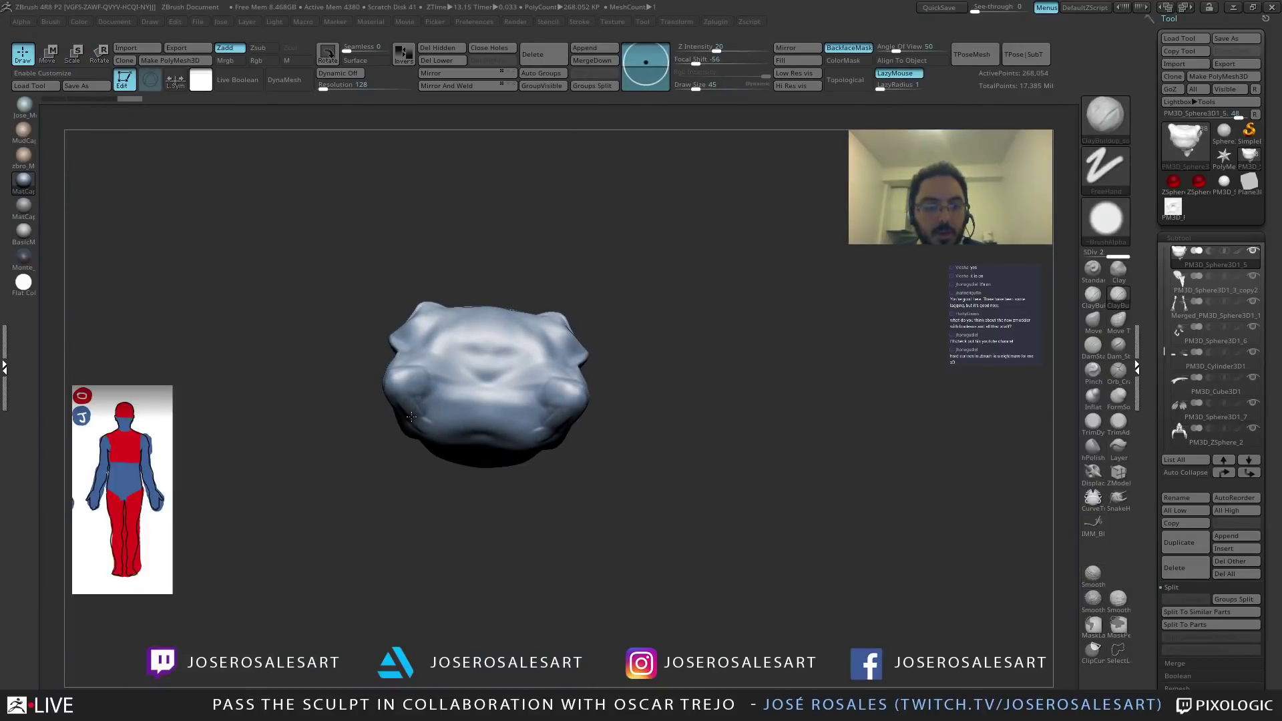
pyautogui.hotkey('alt', 's')
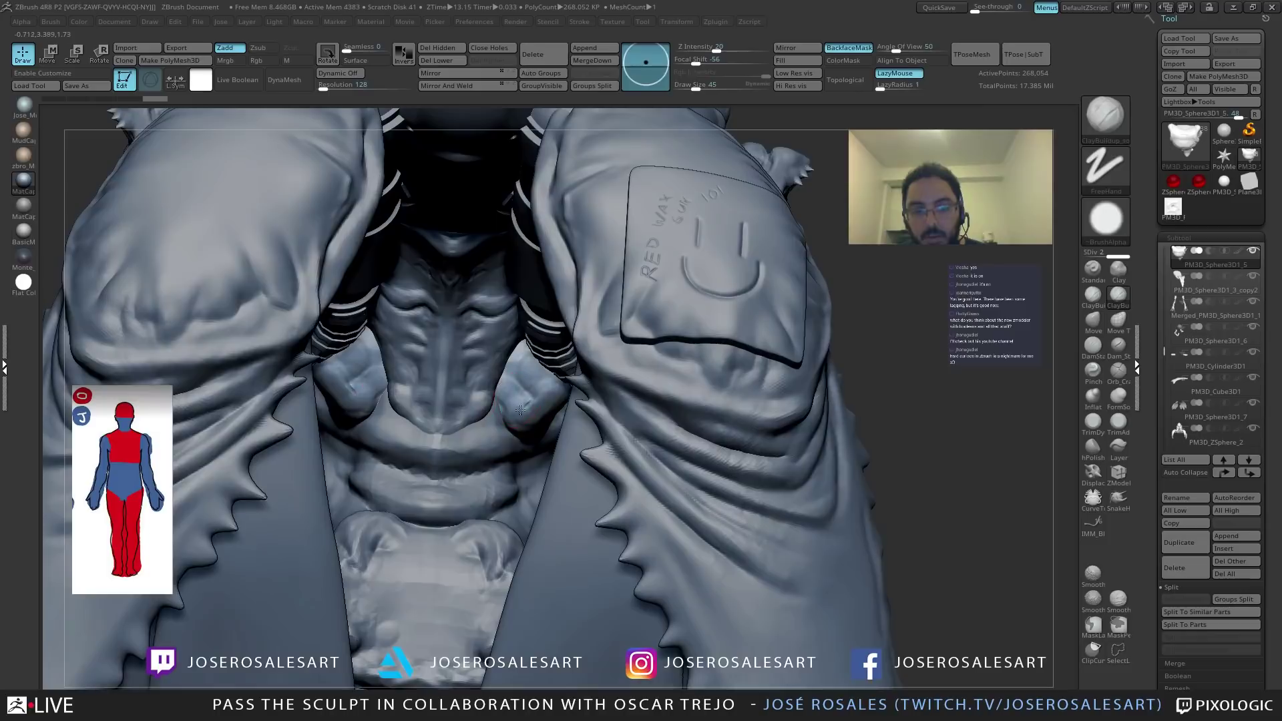
pyautogui.moveTo(520, 409); pyautogui.dragTo(372, 400, button='right')
pyautogui.moveTo(377, 388); pyautogui.dragTo(360, 386)
pyautogui.moveTo(360, 388)
pyautogui.mouseDown(button='right')
pyautogui.moveTo(334, 300)
pyautogui.moveTo(352, 421)
pyautogui.mouseUp(button='right')
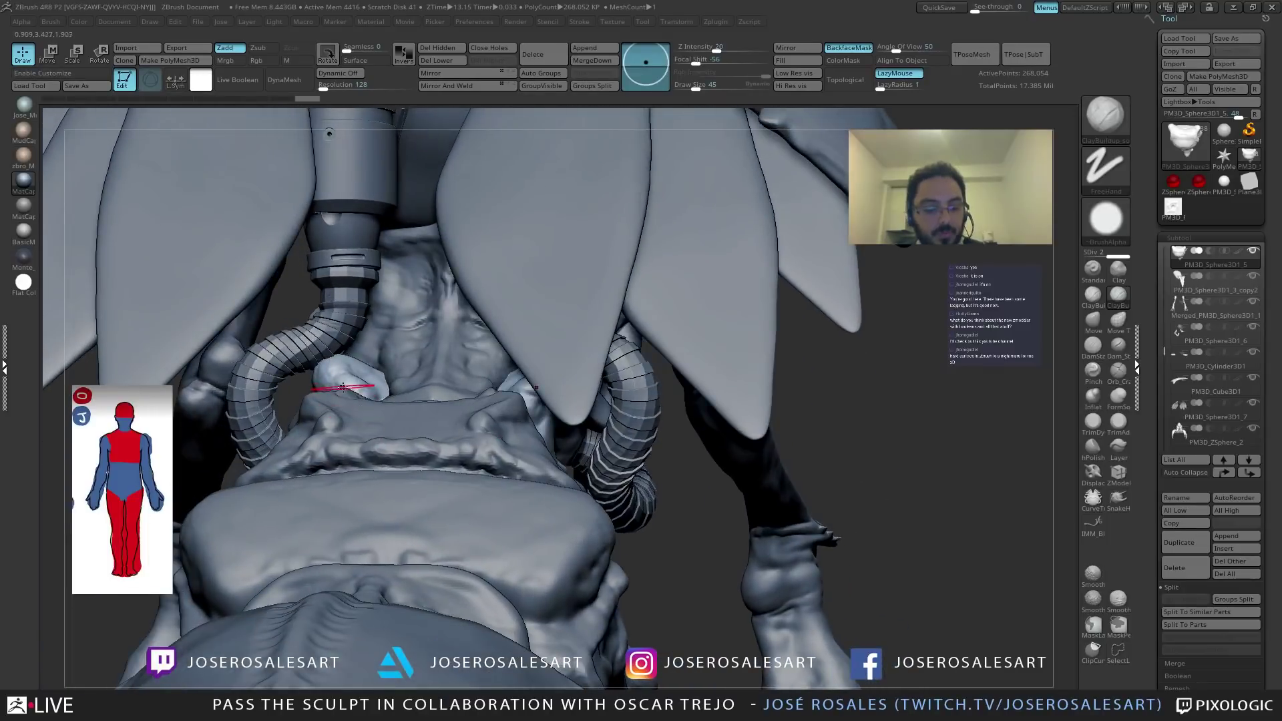
# Pull the segment's knobs beside the hoses into shape with the SnakeHook brush.
pyautogui.press('b')
pyautogui.press('s')
pyautogui.press('h')
pyautogui.press('s')
pyautogui.moveTo(343, 388)
pyautogui.mouseDown()
pyautogui.moveTo(361, 387)
pyautogui.moveTo(332, 371)
pyautogui.mouseUp()
pyautogui.press('s')
pyautogui.moveTo(334, 371); pyautogui.dragTo(349, 392, button='right')
pyautogui.moveTo(354, 397); pyautogui.dragTo(347, 387)
pyautogui.moveTo(344, 381)
pyautogui.mouseDown(button='right')
pyautogui.moveTo(351, 412)
pyautogui.moveTo(359, 369)
pyautogui.moveTo(333, 370)
pyautogui.moveTo(340, 352)
pyautogui.moveTo(407, 372)
pyautogui.moveTo(365, 419)
pyautogui.moveTo(347, 401)
pyautogui.moveTo(253, 374)
pyautogui.moveTo(390, 458)
pyautogui.moveTo(384, 337)
pyautogui.mouseUp(button='right')
# Reselect the torso skin and switch to the Clay brush.
pyautogui.keyDown('alt'); pyautogui.click(252, 373); pyautogui.keyUp('alt')
pyautogui.press('b')
pyautogui.press('c')
pyautogui.press('l')
# Examine the torso area and the overall creature from the front and both sides.
pyautogui.moveTo(430, 400)
pyautogui.mouseDown(button='right')
pyautogui.moveTo(436, 431)
pyautogui.moveTo(423, 422)
pyautogui.moveTo(448, 432)
pyautogui.moveTo(439, 445)
pyautogui.mouseUp(button='right')
pyautogui.moveTo(351, 425)
pyautogui.mouseDown(button='right')
pyautogui.moveTo(391, 446)
pyautogui.moveTo(429, 431)
pyautogui.moveTo(475, 446)
pyautogui.moveTo(388, 411)
pyautogui.moveTo(360, 417)
pyautogui.moveTo(414, 425)
pyautogui.moveTo(399, 393)
pyautogui.moveTo(285, 384)
pyautogui.moveTo(891, 625)
pyautogui.mouseUp(button='right')
pyautogui.keyDown('ctrl'); pyautogui.keyDown('shift'); pyautogui.click(447, 417); pyautogui.keyUp('shift'); pyautogui.keyUp('ctrl')
pyautogui.press('shift')
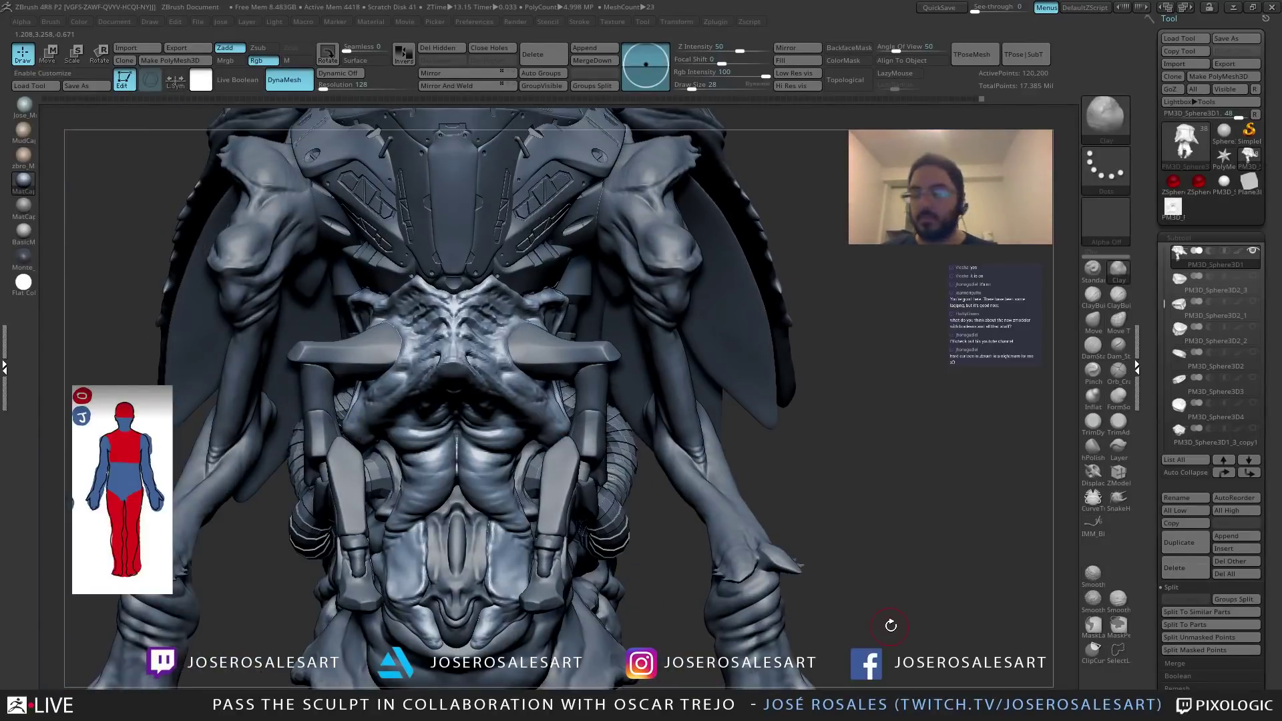
pyautogui.moveTo(280, 373)
pyautogui.keyDown('alt'); pyautogui.mouseDown(button='right')
pyautogui.moveTo(387, 418)
pyautogui.moveTo(487, 358)
pyautogui.mouseUp(button='right'); pyautogui.keyUp('alt')
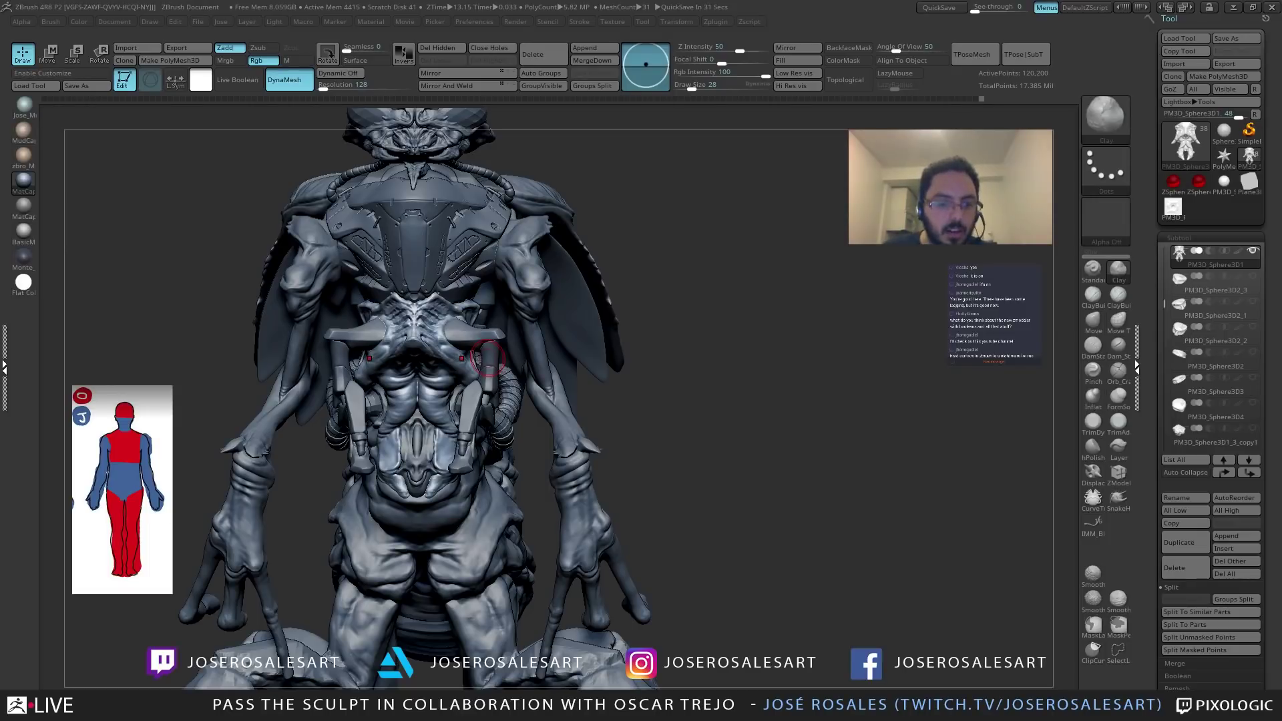
pyautogui.moveTo(677, 309)
pyautogui.mouseDown()
pyautogui.moveTo(630, 359)
pyautogui.moveTo(582, 311)
pyautogui.mouseUp()
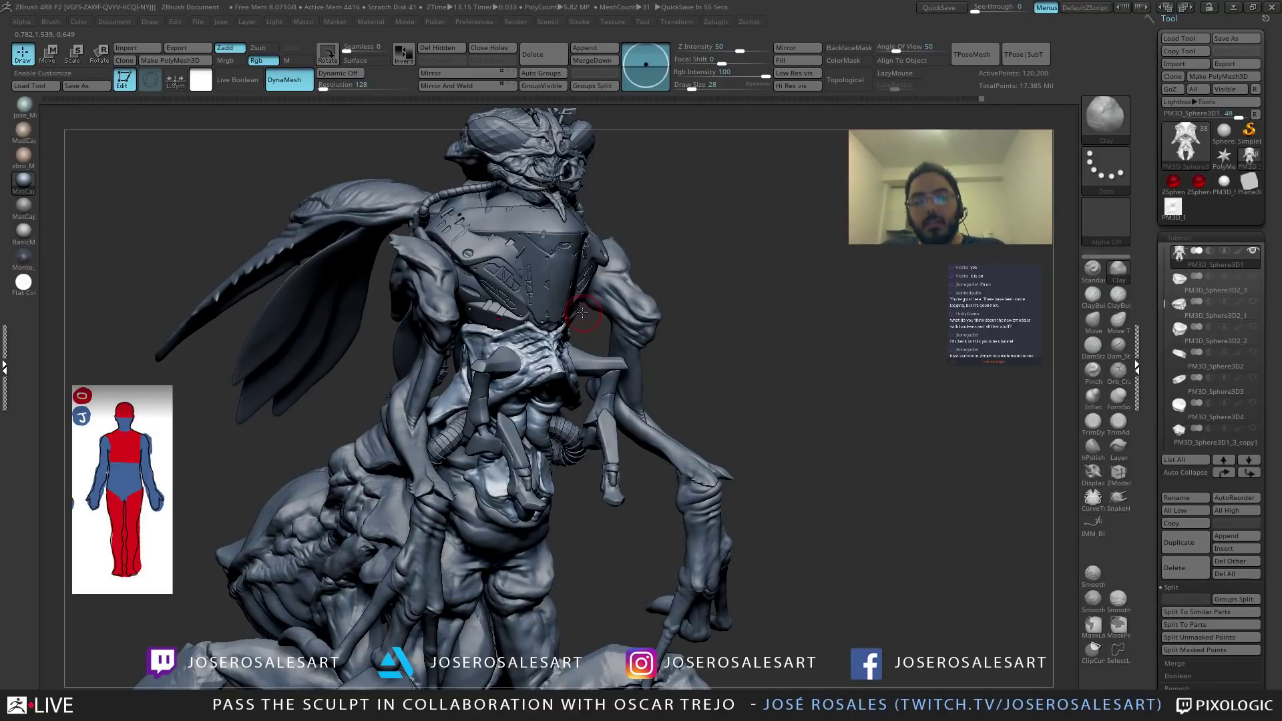
pyautogui.moveTo(615, 418)
pyautogui.mouseDown(button='right')
pyautogui.moveTo(536, 418)
pyautogui.moveTo(581, 363)
pyautogui.mouseUp(button='right')
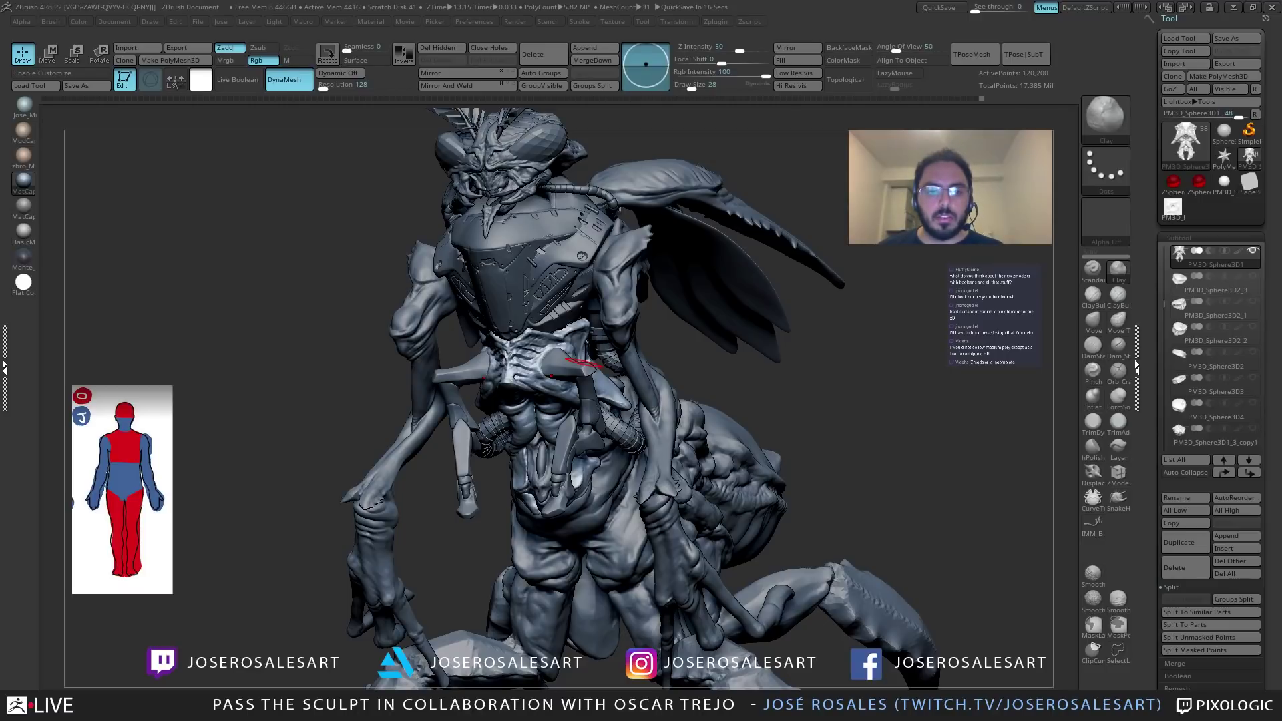
pyautogui.moveTo(414, 434); pyautogui.dragTo(551, 393, button='right')
# Build up the central bump and the ridges below it on the front of the torso skin with ClayBuildup at size 26.
pyautogui.moveTo(534, 314)
pyautogui.keyDown('ctrl'); pyautogui.mouseDown(button='right')
pyautogui.moveTo(535, 371)
pyautogui.moveTo(597, 384)
pyautogui.moveTo(599, 425)
pyautogui.moveTo(567, 333)
pyautogui.mouseUp(button='right'); pyautogui.keyUp('ctrl')
pyautogui.press('2')
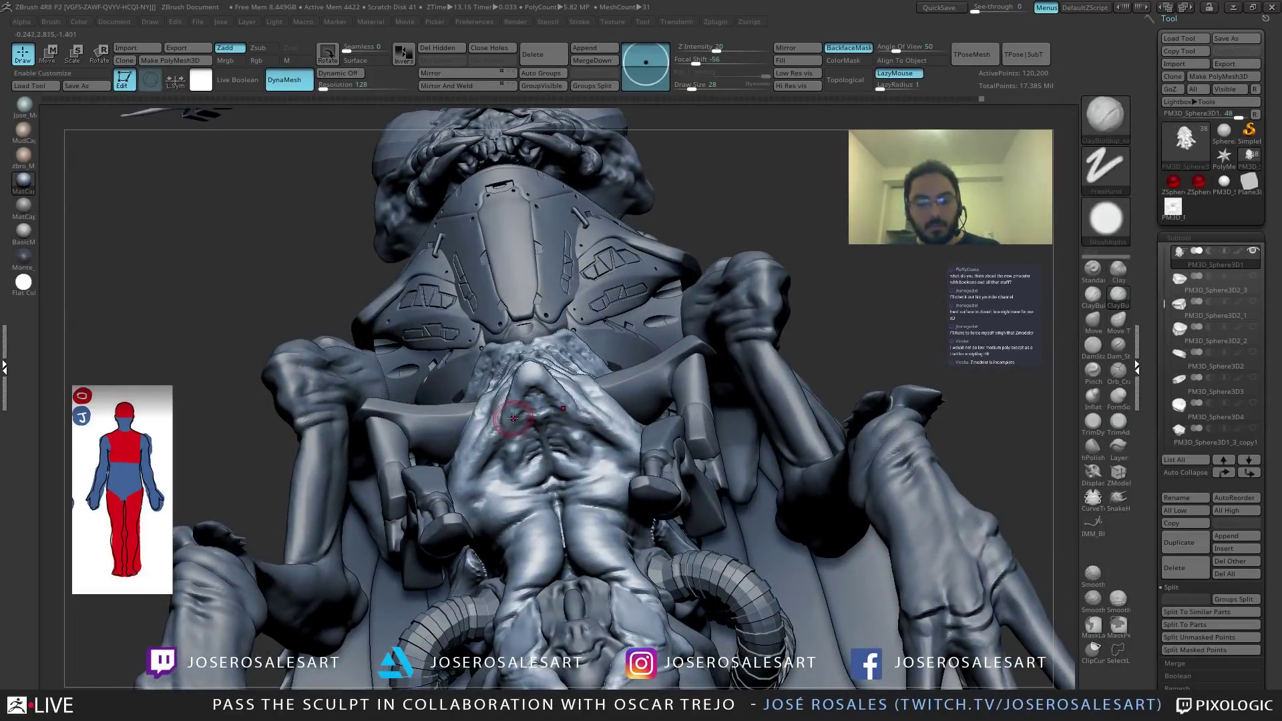
pyautogui.keyDown('ctrl'); pyautogui.moveTo(513, 419); pyautogui.dragTo(519, 377, button='right'); pyautogui.keyUp('ctrl')
pyautogui.moveTo(520, 377); pyautogui.dragTo(538, 372)
pyautogui.moveTo(538, 372)
pyautogui.mouseDown(button='right')
pyautogui.moveTo(531, 353)
pyautogui.moveTo(487, 363)
pyautogui.mouseUp(button='right')
pyautogui.moveTo(424, 270); pyautogui.dragTo(477, 377, button='right')
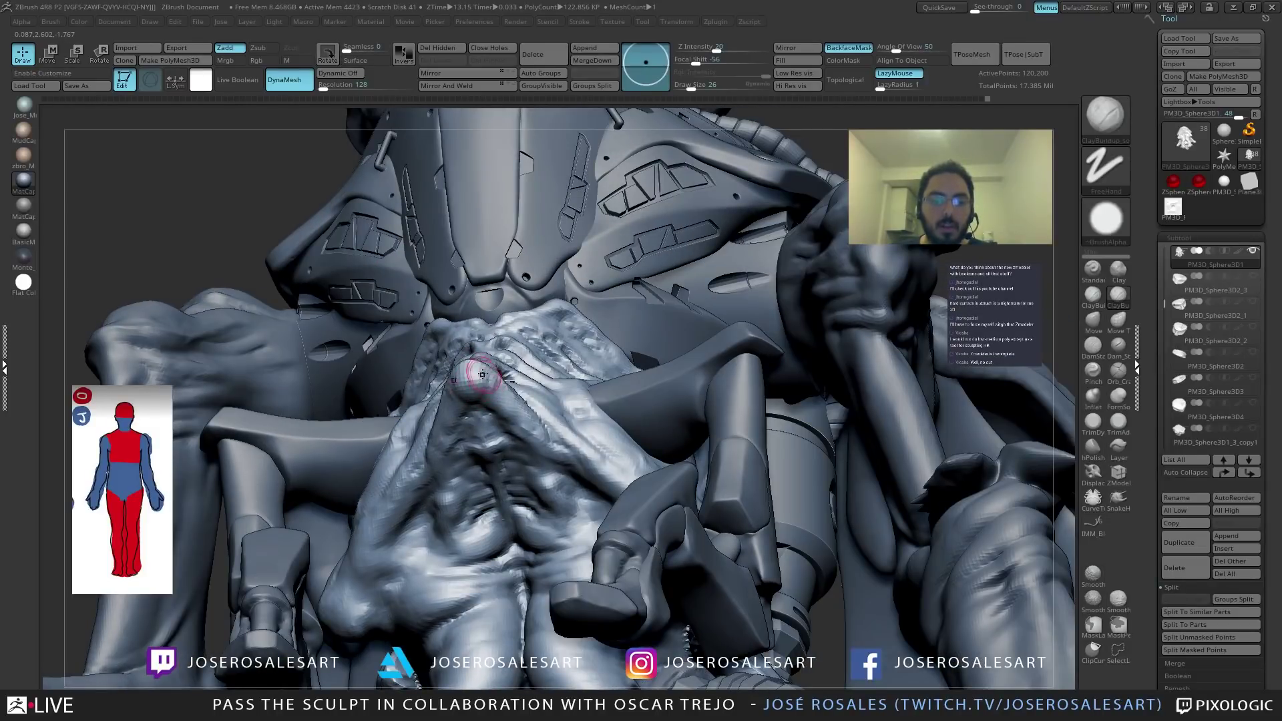
pyautogui.moveTo(514, 396)
pyautogui.mouseDown(button='right')
pyautogui.moveTo(404, 431)
pyautogui.moveTo(427, 540)
pyautogui.moveTo(395, 513)
pyautogui.mouseUp(button='right')
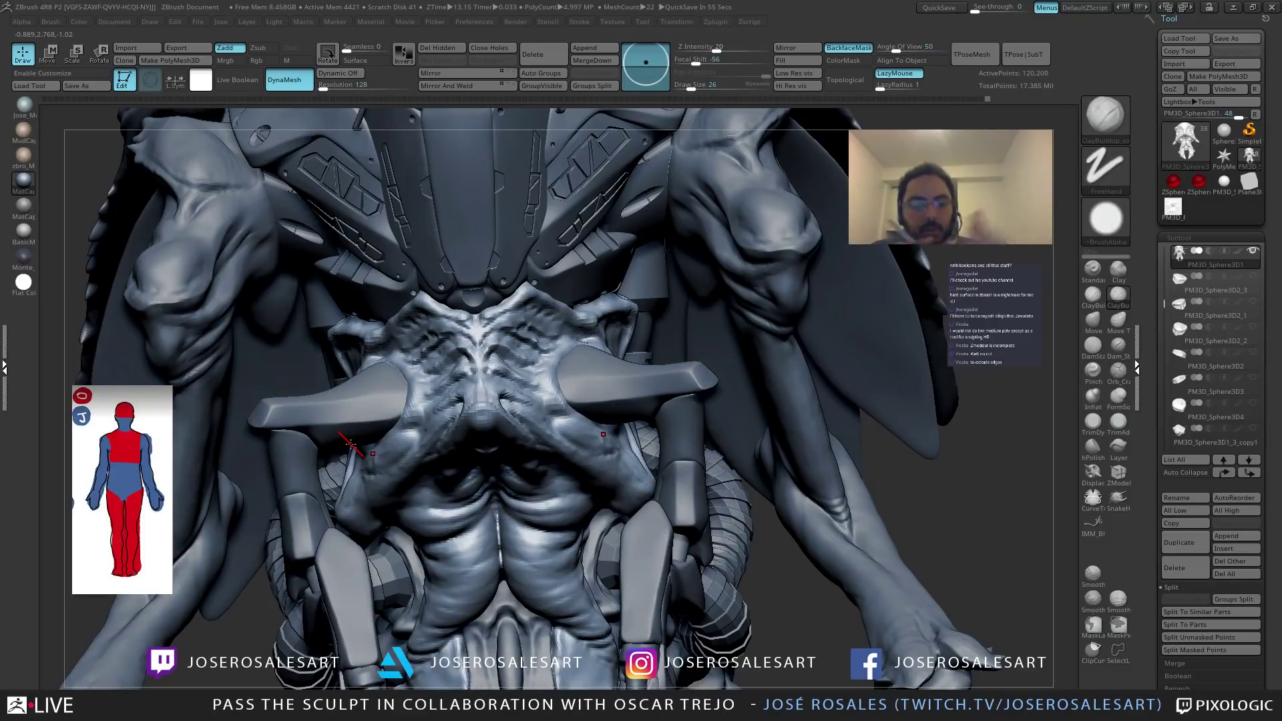
pyautogui.moveTo(362, 461); pyautogui.dragTo(511, 376, button='right')
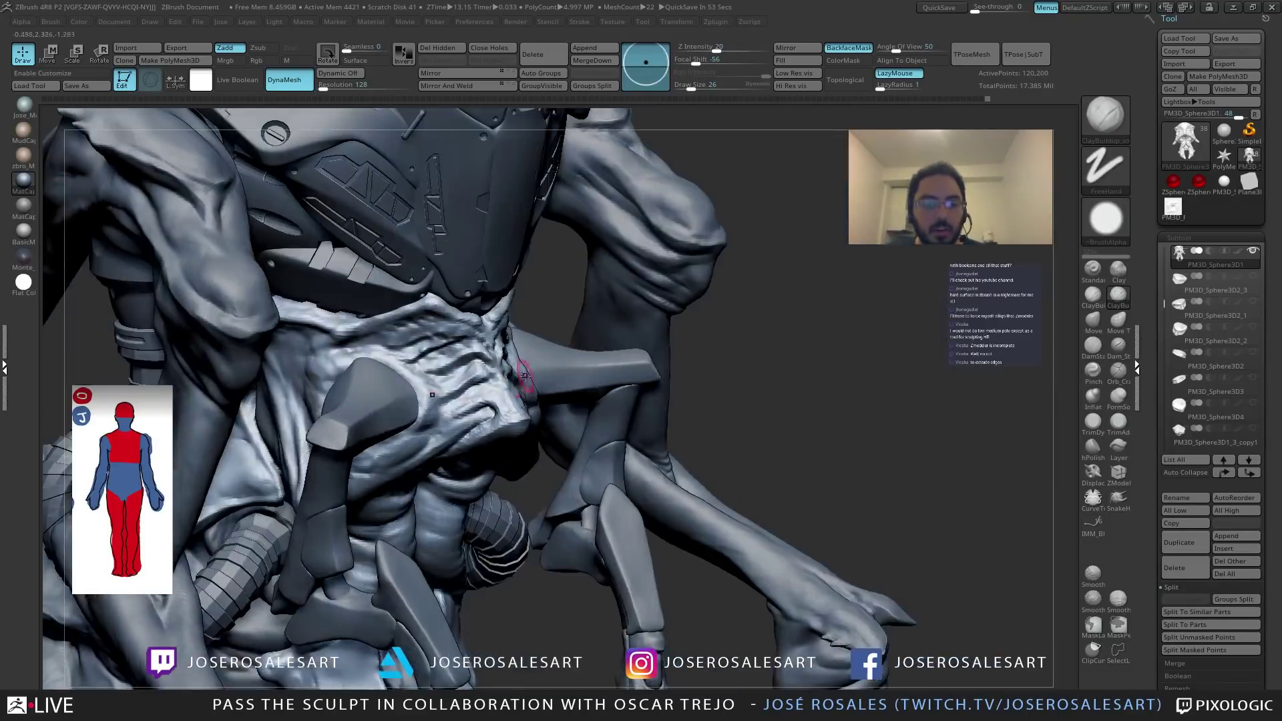
pyautogui.moveTo(478, 449); pyautogui.dragTo(417, 406, button='right')
pyautogui.moveTo(488, 370); pyautogui.dragTo(414, 417, button='right')
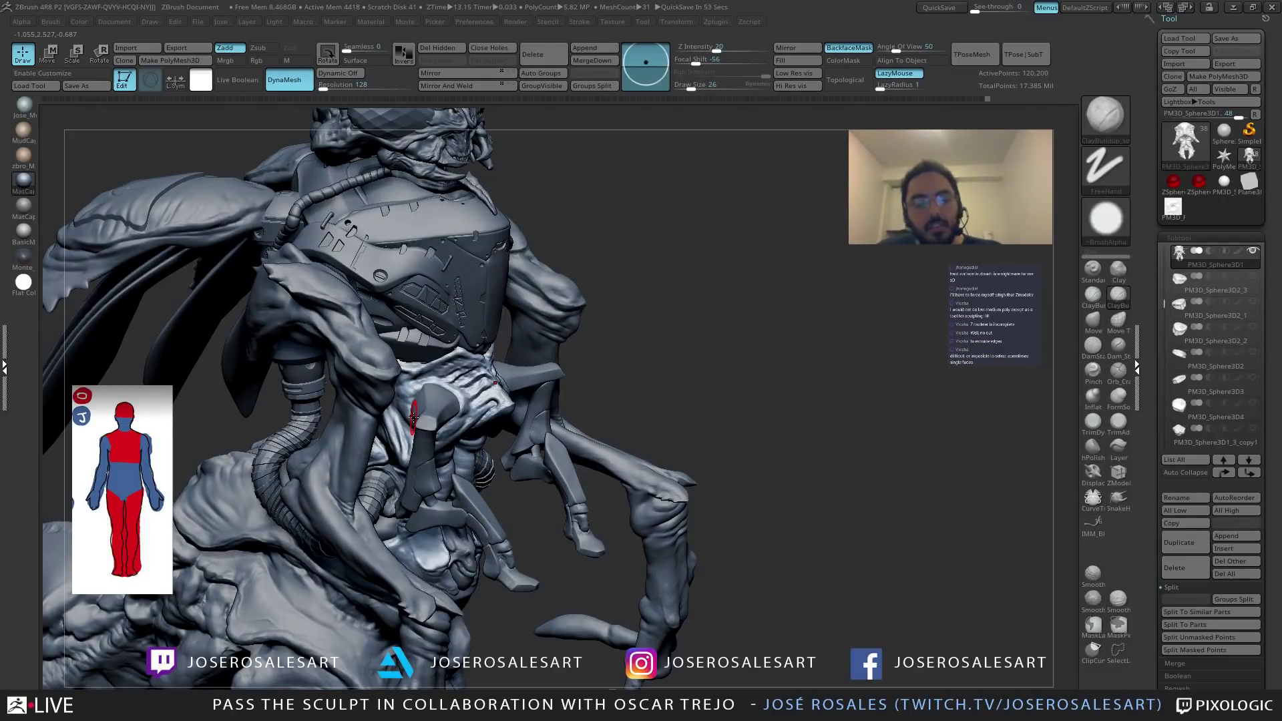
pyautogui.moveTo(372, 506)
pyautogui.mouseDown()
pyautogui.moveTo(303, 502)
pyautogui.moveTo(286, 469)
pyautogui.mouseUp()
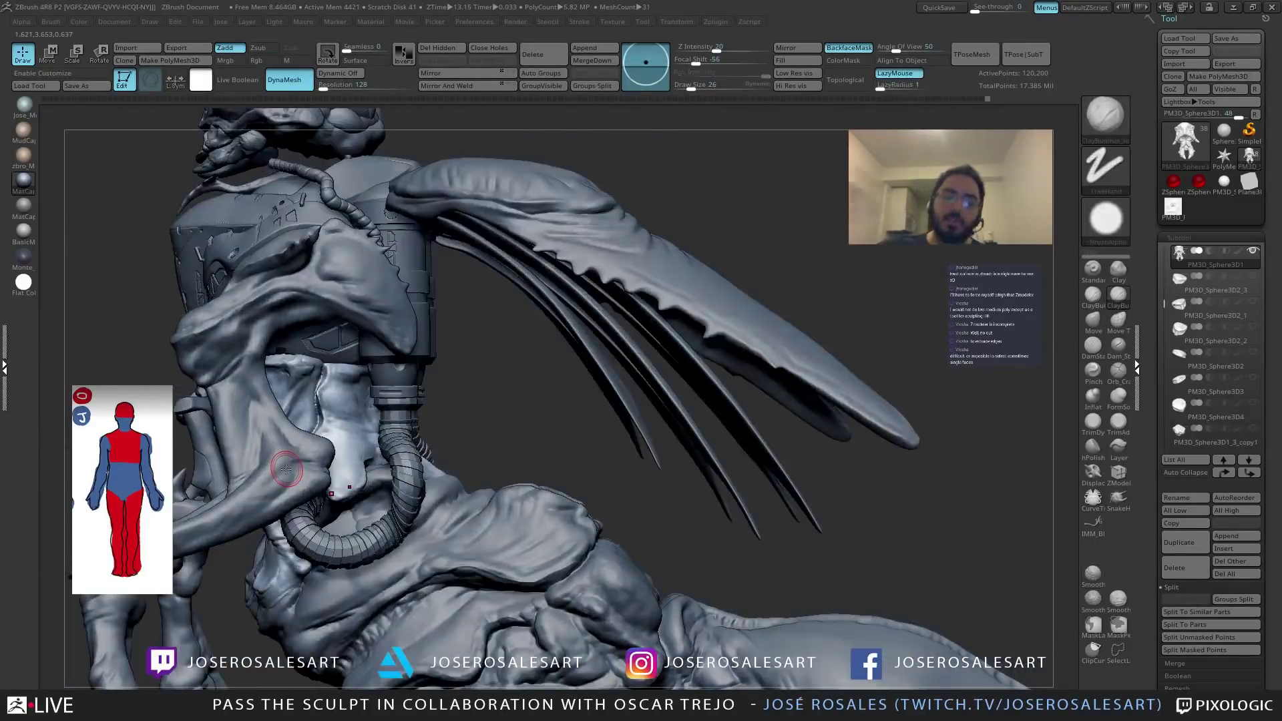
# Build up the folds and ridges beneath the front bump of the torso skin with ClayBuildup at size 19.
pyautogui.moveTo(338, 443)
pyautogui.keyDown('alt'); pyautogui.mouseDown(button='right')
pyautogui.moveTo(422, 410)
pyautogui.moveTo(497, 435)
pyautogui.moveTo(531, 431)
pyautogui.moveTo(451, 432)
pyautogui.moveTo(471, 407)
pyautogui.mouseUp(button='right'); pyautogui.keyUp('alt')
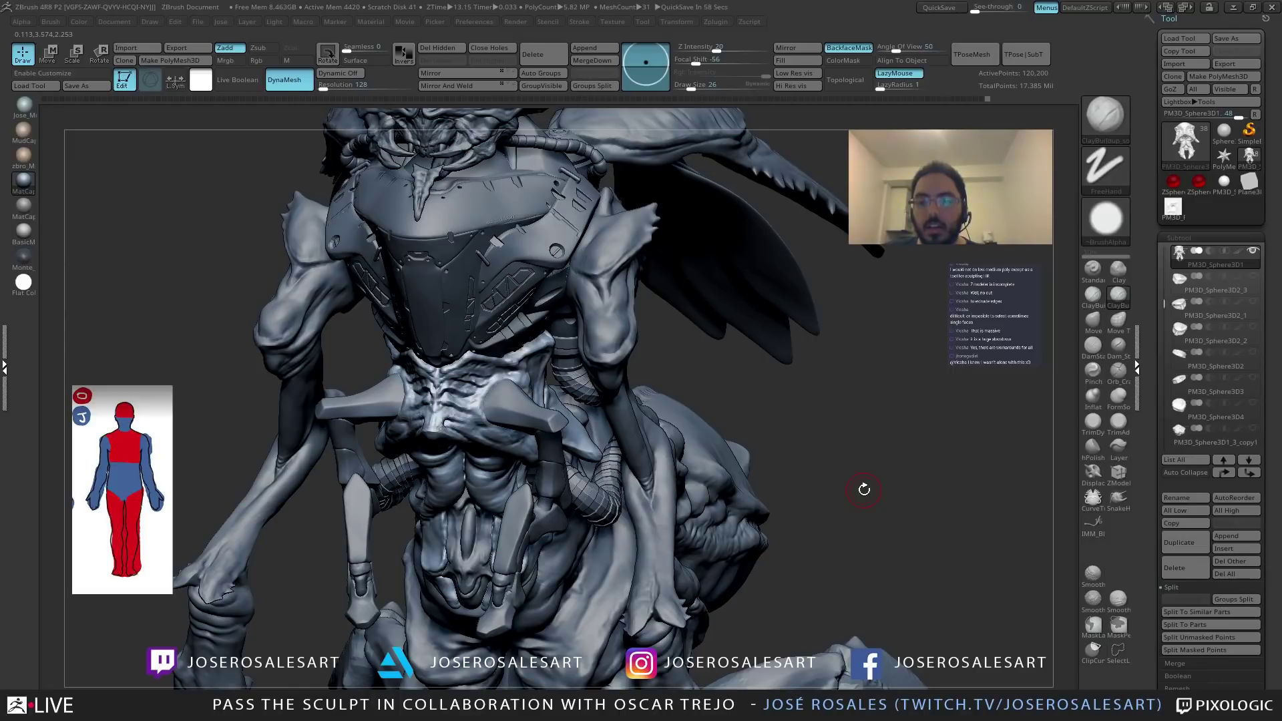
pyautogui.moveTo(414, 405)
pyautogui.mouseDown(button='right')
pyautogui.moveTo(403, 385)
pyautogui.moveTo(478, 438)
pyautogui.moveTo(399, 427)
pyautogui.moveTo(457, 427)
pyautogui.moveTo(437, 443)
pyautogui.moveTo(427, 415)
pyautogui.mouseUp(button='right')
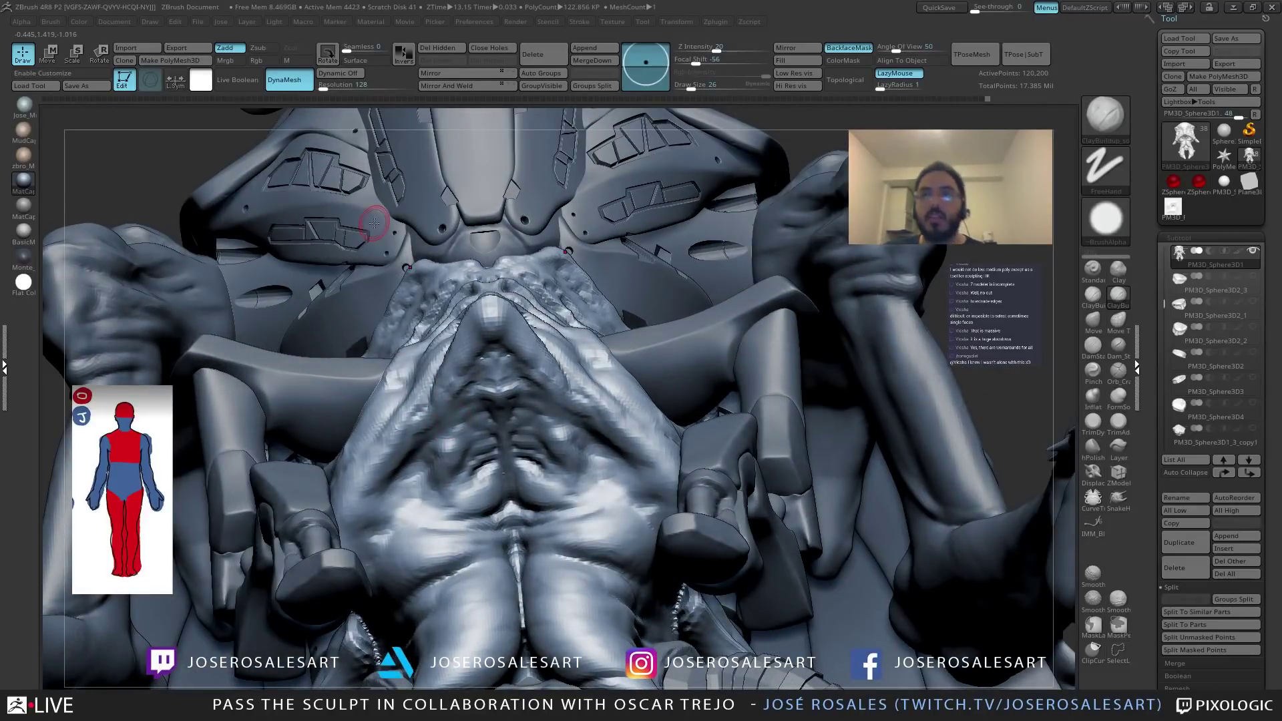
pyautogui.press('s')
pyautogui.moveTo(445, 463); pyautogui.dragTo(441, 463)
pyautogui.moveTo(422, 409)
pyautogui.mouseDown()
pyautogui.moveTo(453, 393)
pyautogui.moveTo(428, 428)
pyautogui.moveTo(459, 402)
pyautogui.mouseUp()
pyautogui.moveTo(460, 402)
pyautogui.keyDown('ctrl'); pyautogui.mouseDown(button='right')
pyautogui.moveTo(445, 417)
pyautogui.moveTo(494, 374)
pyautogui.moveTo(567, 428)
pyautogui.mouseUp(button='right'); pyautogui.keyUp('ctrl')
pyautogui.moveTo(581, 427); pyautogui.dragTo(559, 430, button='right')
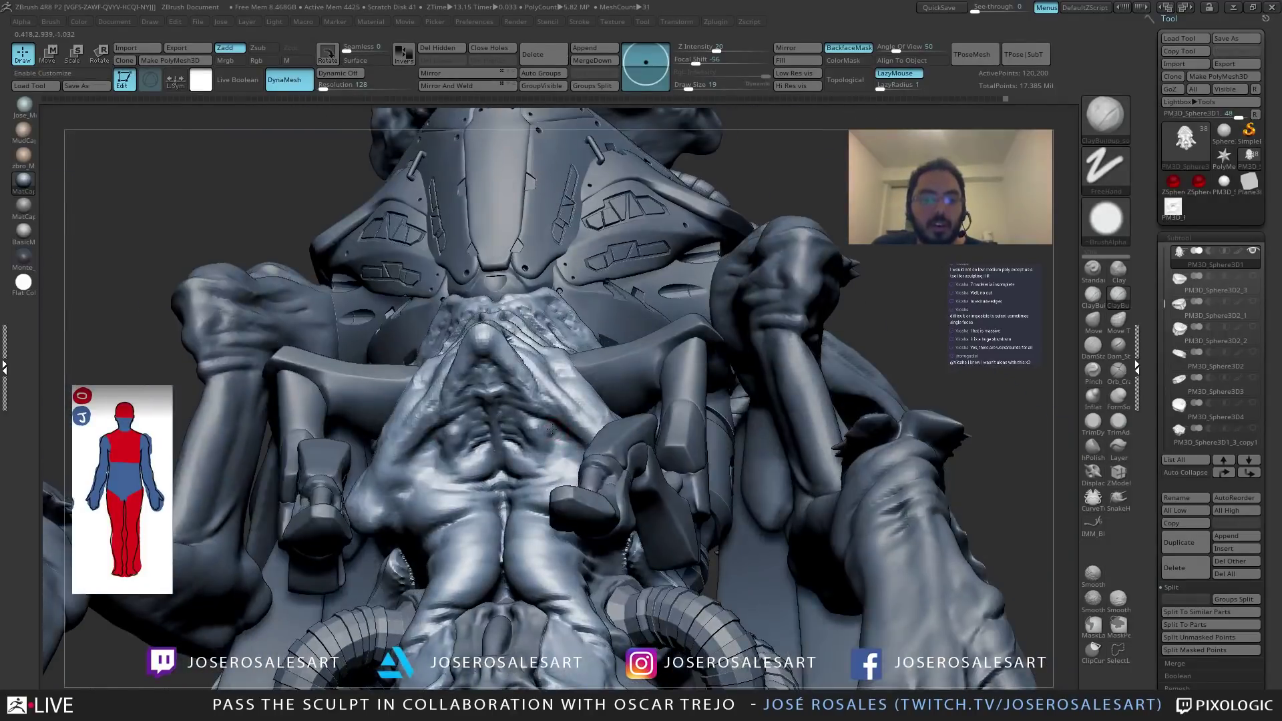
pyautogui.moveTo(553, 443); pyautogui.dragTo(550, 446)
pyautogui.moveTo(539, 443)
pyautogui.mouseDown(button='right')
pyautogui.moveTo(551, 466)
pyautogui.moveTo(572, 455)
pyautogui.moveTo(546, 459)
pyautogui.moveTo(511, 431)
pyautogui.moveTo(484, 480)
pyautogui.mouseUp(button='right')
# Switch to the DamStandard brush and isolate the torso skin from the rest of the creature.
pyautogui.press('b')
pyautogui.press('d')
pyautogui.press('s')
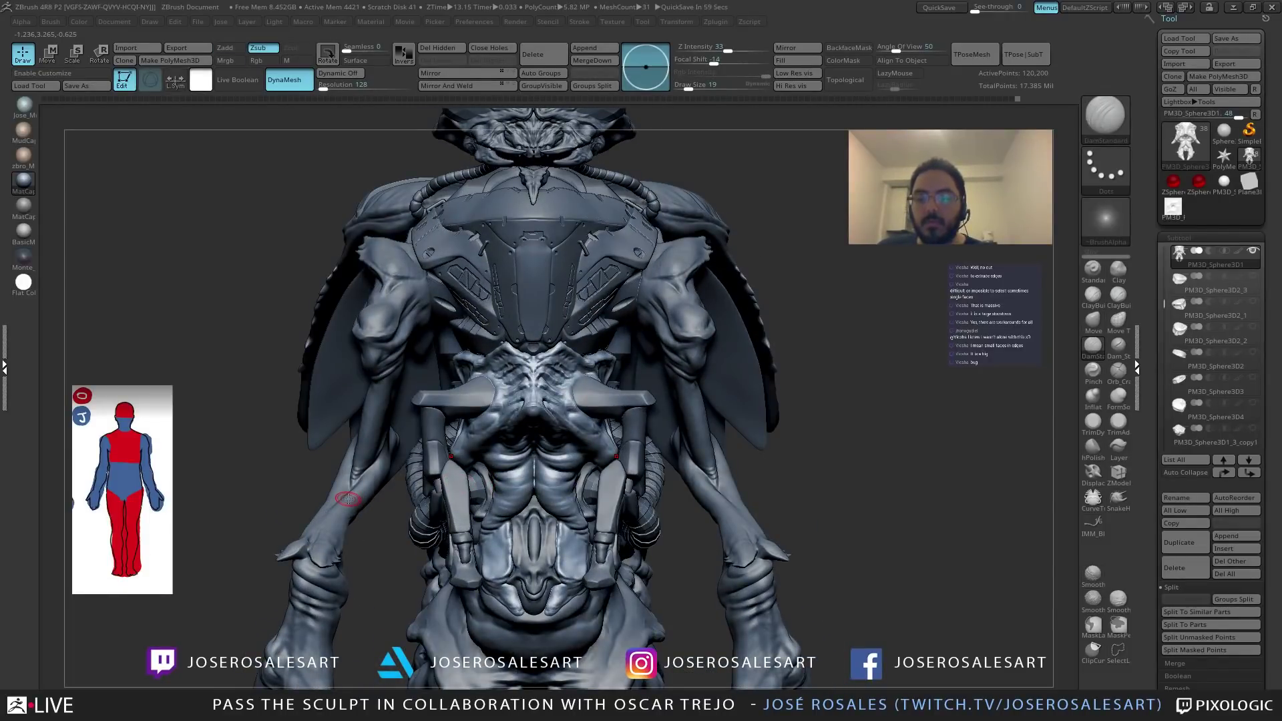
pyautogui.moveTo(347, 499)
pyautogui.mouseDown(button='right')
pyautogui.moveTo(499, 345)
pyautogui.moveTo(528, 451)
pyautogui.moveTo(549, 457)
pyautogui.moveTo(518, 449)
pyautogui.moveTo(458, 467)
pyautogui.moveTo(467, 494)
pyautogui.moveTo(480, 483)
pyautogui.moveTo(463, 487)
pyautogui.moveTo(473, 494)
pyautogui.moveTo(443, 458)
pyautogui.moveTo(505, 488)
pyautogui.moveTo(517, 463)
pyautogui.moveTo(492, 471)
pyautogui.moveTo(587, 417)
pyautogui.moveTo(548, 399)
pyautogui.moveTo(503, 427)
pyautogui.moveTo(501, 451)
pyautogui.mouseUp(button='right')
pyautogui.keyDown('ctrl'); pyautogui.keyDown('shift'); pyautogui.click(549, 457); pyautogui.keyUp('shift'); pyautogui.keyUp('ctrl')
# Rework the folds under the isolated skin's front bump with the ClayBuildup and Standard brushes, returning to ClayBuildup at size 23.
pyautogui.press('b')
pyautogui.press('c')
pyautogui.press('b')
pyautogui.press('b')
pyautogui.press('s')
pyautogui.press('t')
pyautogui.press('shift')
pyautogui.press('b')
pyautogui.press('c')
pyautogui.press('b')
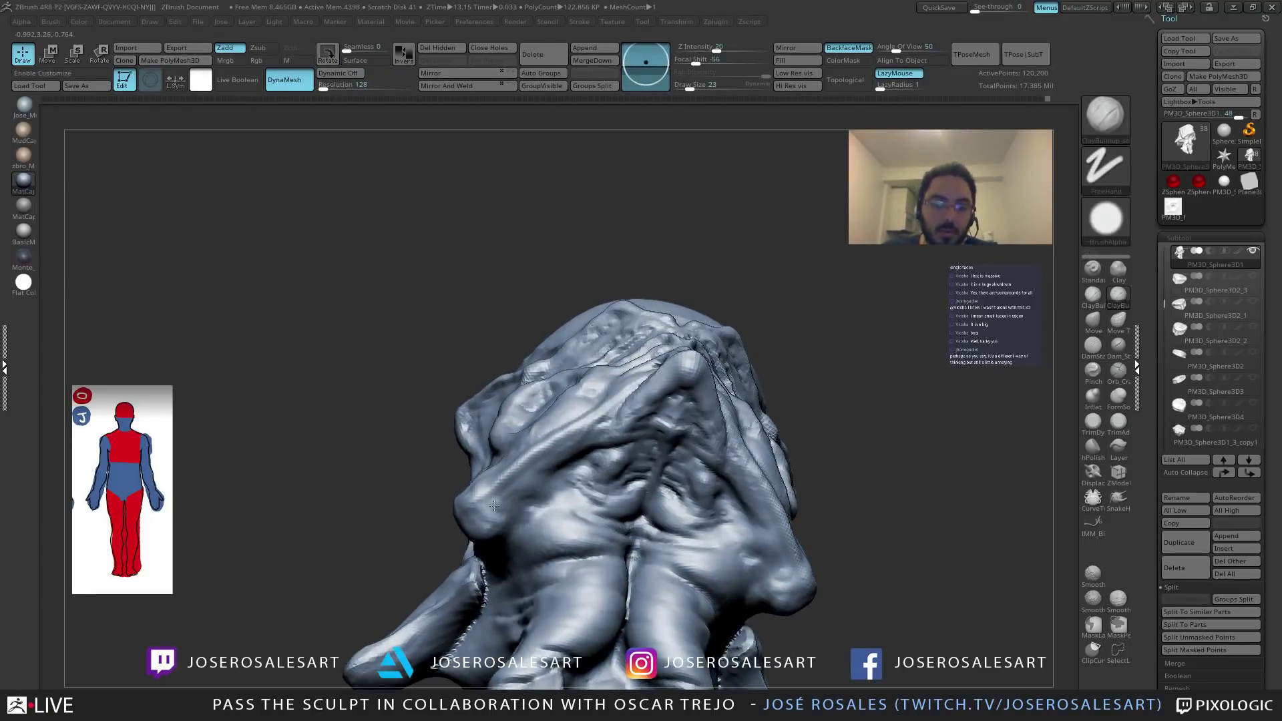
# Build up and smooth the side folds and upper surface of the isolated torso skin with ClayBuildup at size 23.
pyautogui.moveTo(512, 517)
pyautogui.mouseDown(button='right')
pyautogui.moveTo(483, 549)
pyautogui.moveTo(499, 517)
pyautogui.moveTo(502, 552)
pyautogui.moveTo(394, 531)
pyautogui.moveTo(410, 526)
pyautogui.moveTo(403, 512)
pyautogui.moveTo(440, 561)
pyautogui.mouseUp(button='right')
pyautogui.moveTo(431, 514)
pyautogui.mouseDown(button='right')
pyautogui.moveTo(410, 511)
pyautogui.moveTo(409, 340)
pyautogui.moveTo(414, 510)
pyautogui.moveTo(431, 511)
pyautogui.moveTo(418, 449)
pyautogui.moveTo(355, 458)
pyautogui.moveTo(449, 480)
pyautogui.mouseUp(button='right')
pyautogui.press('shift')
pyautogui.press('shift')
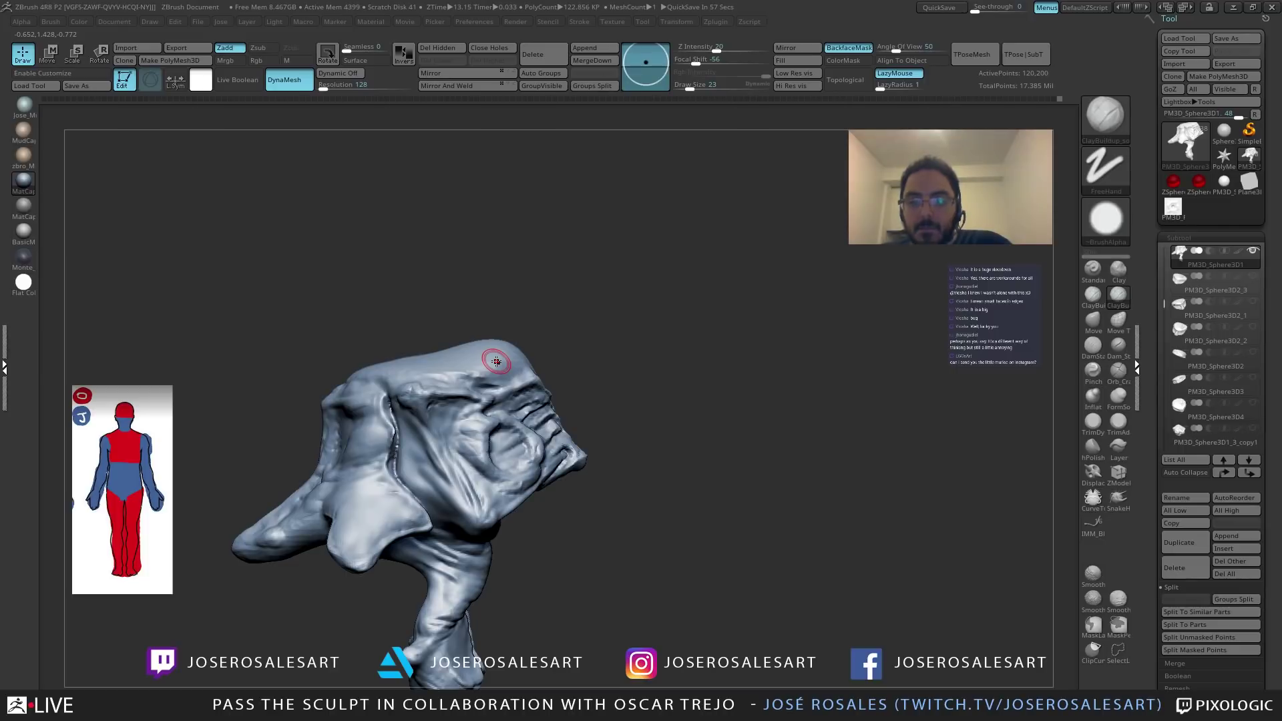
pyautogui.moveTo(470, 427)
pyautogui.mouseDown(button='right')
pyautogui.moveTo(557, 444)
pyautogui.moveTo(551, 396)
pyautogui.moveTo(579, 339)
pyautogui.mouseUp(button='right')
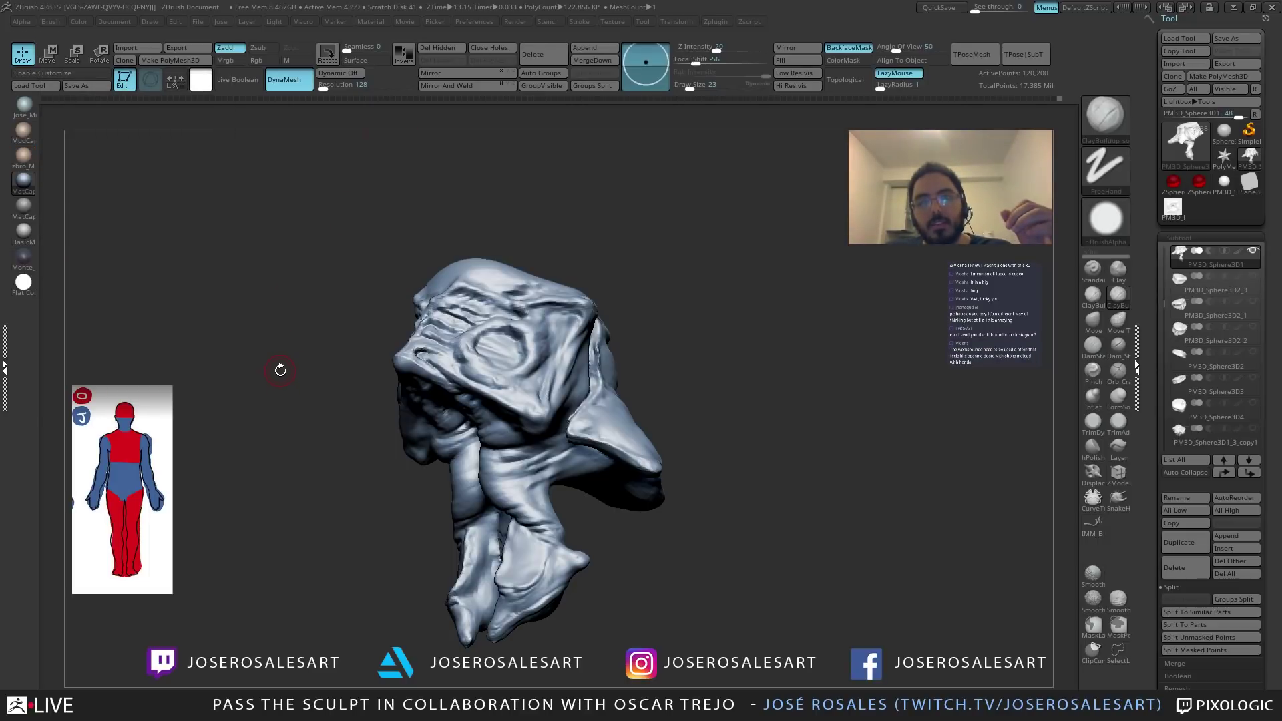
pyautogui.moveTo(298, 320); pyautogui.dragTo(461, 348)
pyautogui.moveTo(460, 348)
pyautogui.mouseDown(button='right')
pyautogui.moveTo(484, 448)
pyautogui.moveTo(415, 479)
pyautogui.moveTo(447, 363)
pyautogui.mouseUp(button='right')
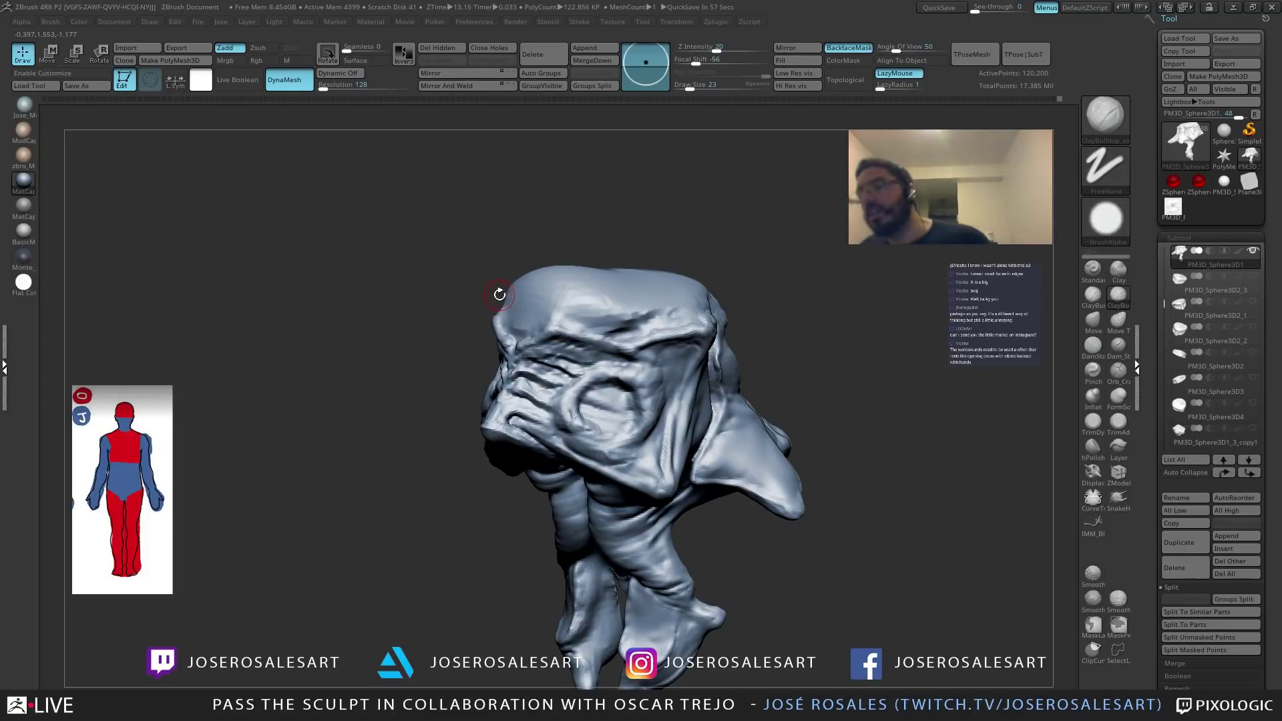
pyautogui.moveTo(415, 407)
pyautogui.mouseDown()
pyautogui.moveTo(588, 439)
pyautogui.moveTo(452, 554)
pyautogui.mouseUp()
pyautogui.moveTo(453, 554); pyautogui.dragTo(461, 546, button='right')
# Add volume to the torso skin's folds with ClayBuildup at size 33 and show the other body parts again.
pyautogui.press(']')
pyautogui.moveTo(567, 501); pyautogui.dragTo(515, 467, button='right')
pyautogui.moveTo(511, 467); pyautogui.dragTo(533, 449)
pyautogui.moveTo(509, 467)
pyautogui.mouseDown(button='right')
pyautogui.moveTo(523, 480)
pyautogui.moveTo(523, 461)
pyautogui.moveTo(524, 487)
pyautogui.moveTo(547, 444)
pyautogui.moveTo(601, 489)
pyautogui.moveTo(594, 476)
pyautogui.moveTo(590, 489)
pyautogui.moveTo(622, 474)
pyautogui.moveTo(613, 496)
pyautogui.moveTo(647, 484)
pyautogui.moveTo(605, 489)
pyautogui.mouseUp(button='right')
pyautogui.moveTo(609, 498)
pyautogui.mouseDown(button='right')
pyautogui.moveTo(597, 524)
pyautogui.moveTo(541, 487)
pyautogui.moveTo(566, 473)
pyautogui.moveTo(547, 494)
pyautogui.moveTo(472, 463)
pyautogui.mouseUp(button='right')
pyautogui.moveTo(451, 586)
pyautogui.mouseDown(button='right')
pyautogui.moveTo(535, 513)
pyautogui.moveTo(521, 484)
pyautogui.moveTo(539, 385)
pyautogui.moveTo(479, 423)
pyautogui.moveTo(444, 419)
pyautogui.moveTo(473, 417)
pyautogui.moveTo(373, 547)
pyautogui.moveTo(548, 454)
pyautogui.moveTo(629, 432)
pyautogui.mouseUp(button='right')
pyautogui.hotkey('alt', 's')
pyautogui.hotkey('alt', 's')
pyautogui.hotkey('alt', 's')
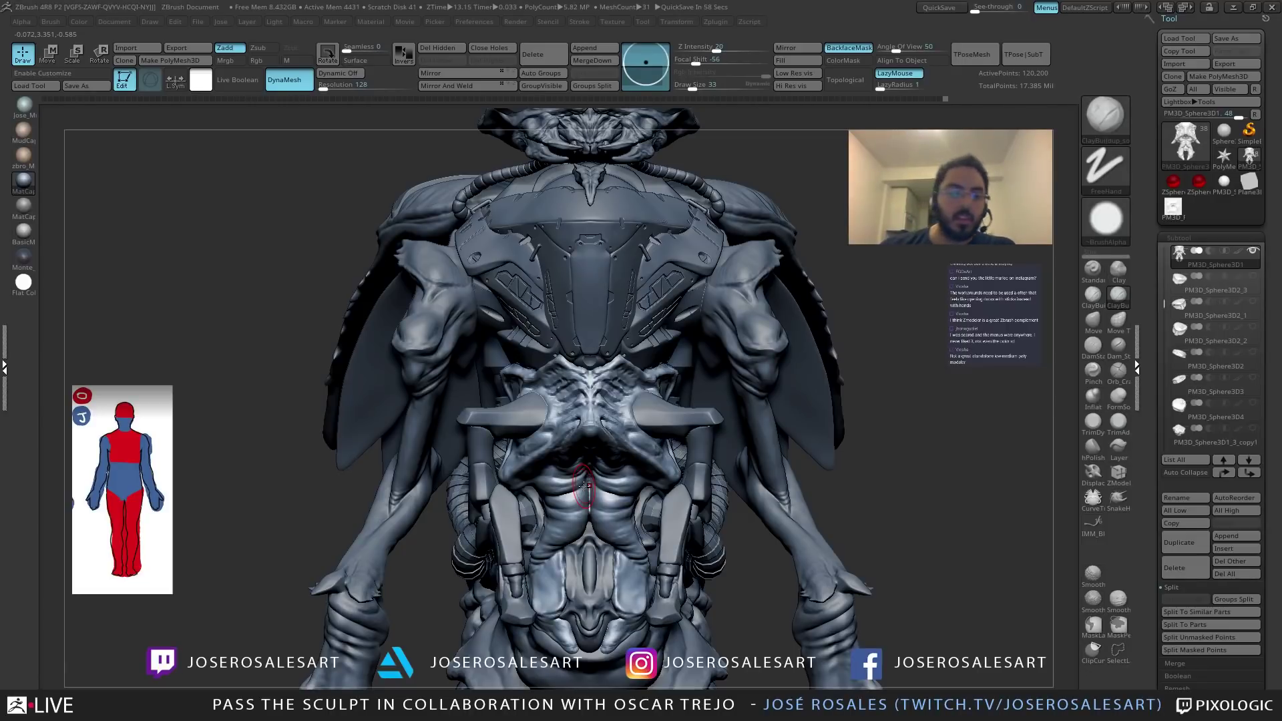
# Examine the whole creature from the front and sides to judge how the torso skin fits.
pyautogui.moveTo(557, 390)
pyautogui.mouseDown(button='right')
pyautogui.moveTo(604, 379)
pyautogui.moveTo(563, 386)
pyautogui.moveTo(591, 389)
pyautogui.moveTo(561, 331)
pyautogui.moveTo(609, 329)
pyautogui.moveTo(594, 408)
pyautogui.mouseUp(button='right')
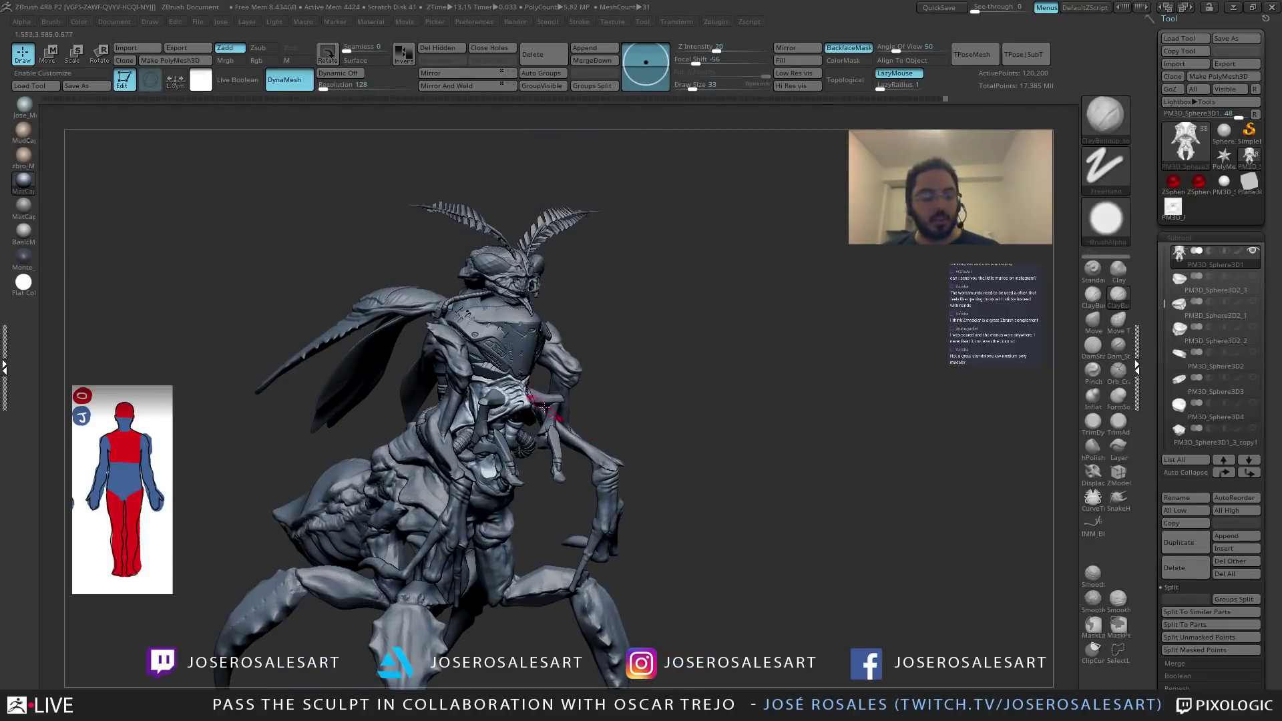
pyautogui.moveTo(604, 220)
pyautogui.mouseDown(button='right')
pyautogui.moveTo(676, 293)
pyautogui.moveTo(652, 307)
pyautogui.mouseUp(button='right')
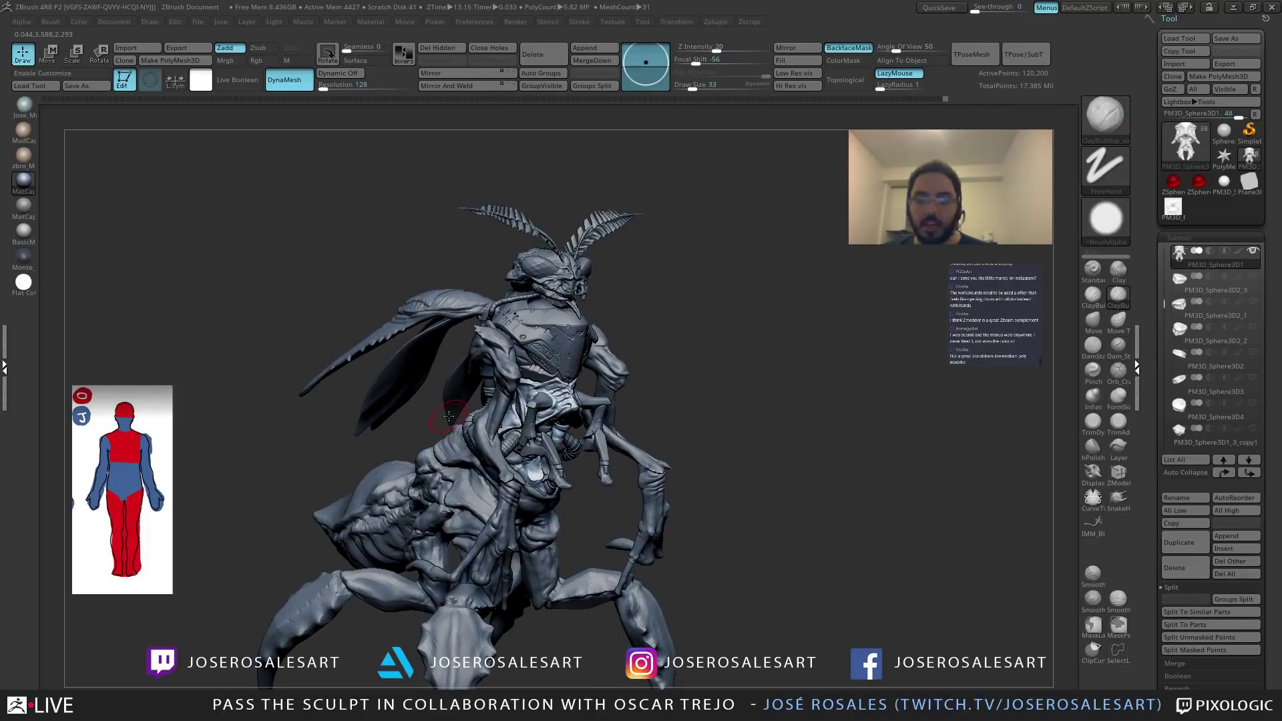
pyautogui.moveTo(695, 223)
pyautogui.mouseDown(button='right')
pyautogui.moveTo(674, 331)
pyautogui.moveTo(585, 386)
pyautogui.moveTo(642, 367)
pyautogui.mouseUp(button='right')
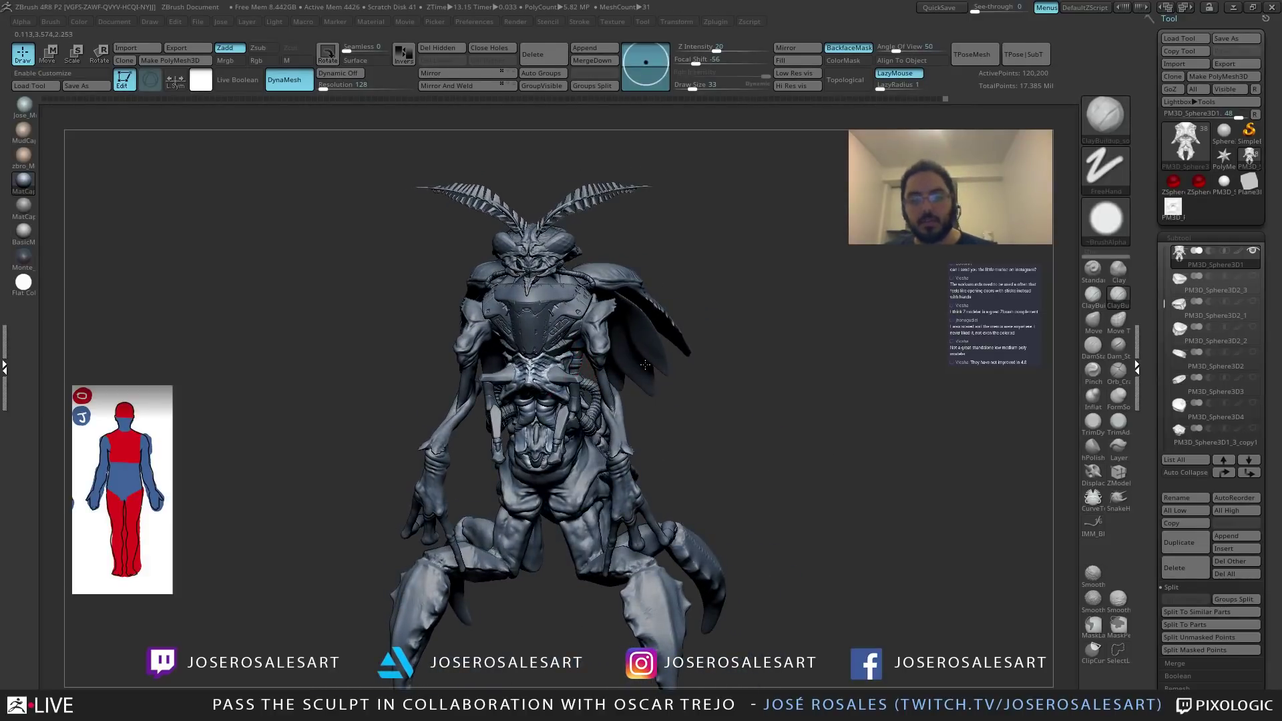
pyautogui.moveTo(615, 524)
pyautogui.mouseDown(button='right')
pyautogui.moveTo(683, 665)
pyautogui.moveTo(707, 301)
pyautogui.mouseUp(button='right')
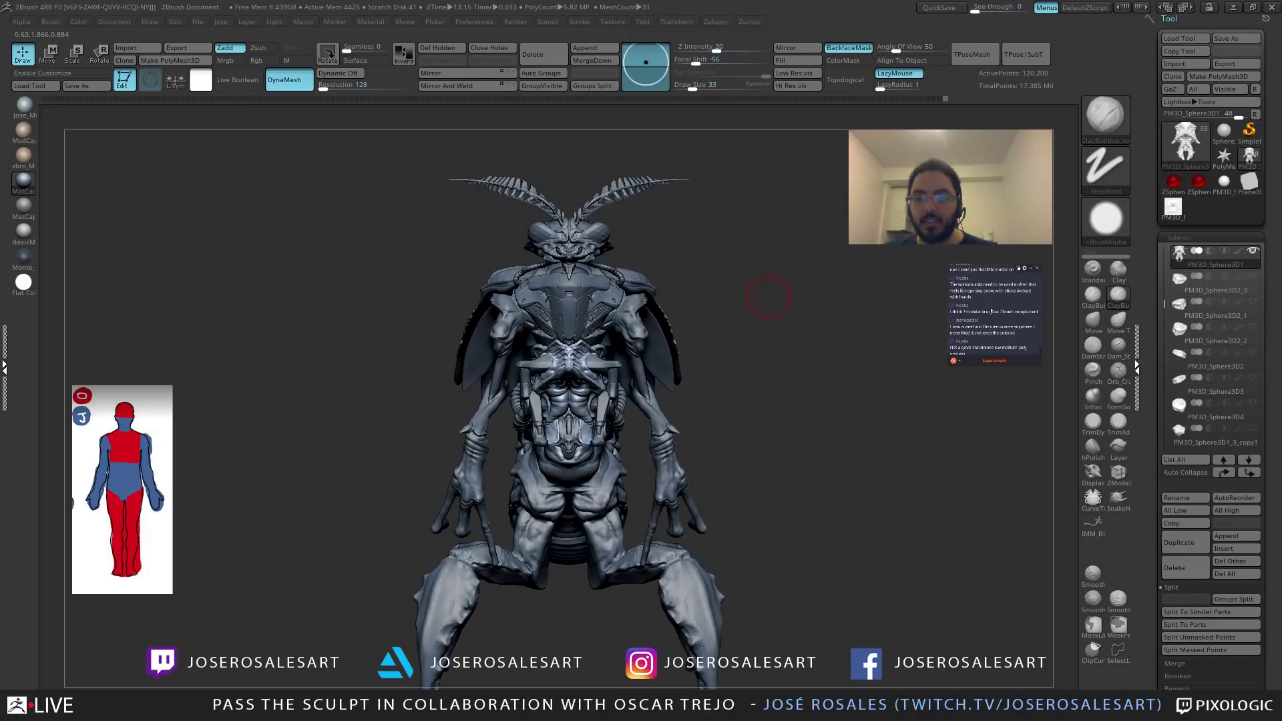
pyautogui.moveTo(767, 294)
pyautogui.mouseDown(button='right')
pyautogui.moveTo(646, 275)
pyautogui.moveTo(637, 375)
pyautogui.moveTo(563, 352)
pyautogui.mouseUp(button='right')
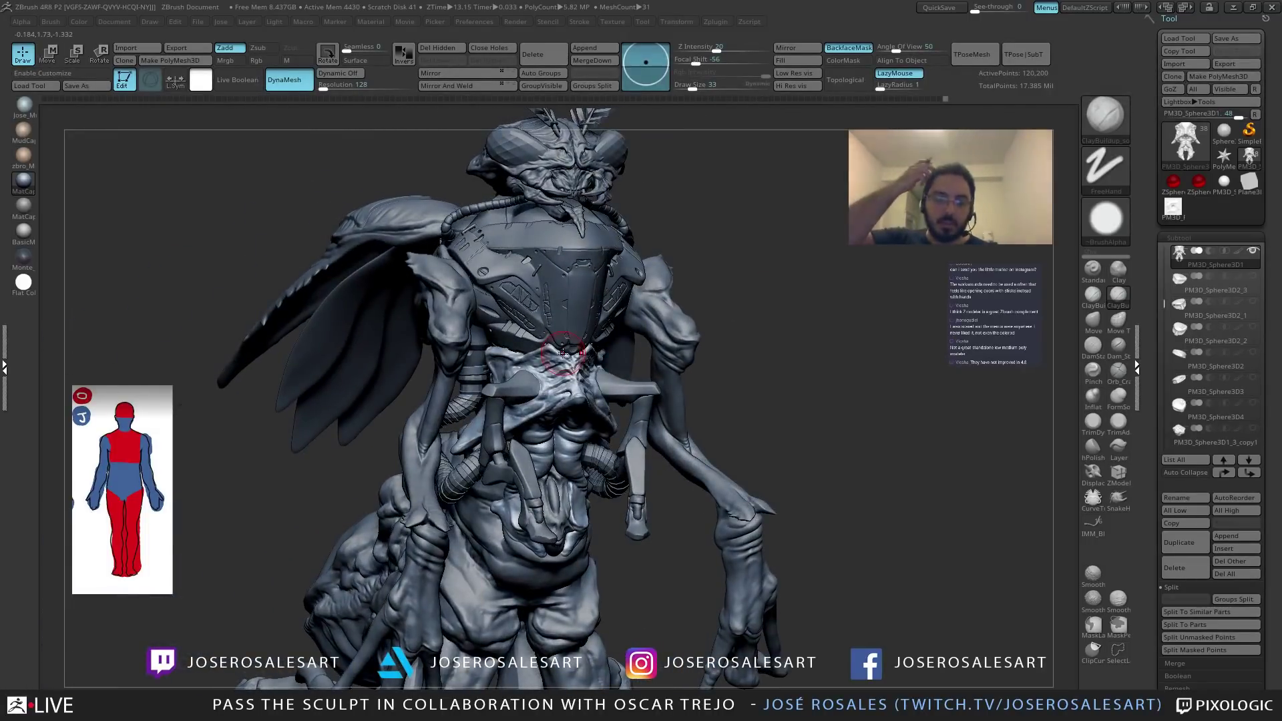
pyautogui.moveTo(753, 387)
pyautogui.keyDown('shift'); pyautogui.mouseDown(button='right')
pyautogui.moveTo(757, 446)
pyautogui.moveTo(890, 403)
pyautogui.mouseUp(button='right'); pyautogui.keyUp('shift')
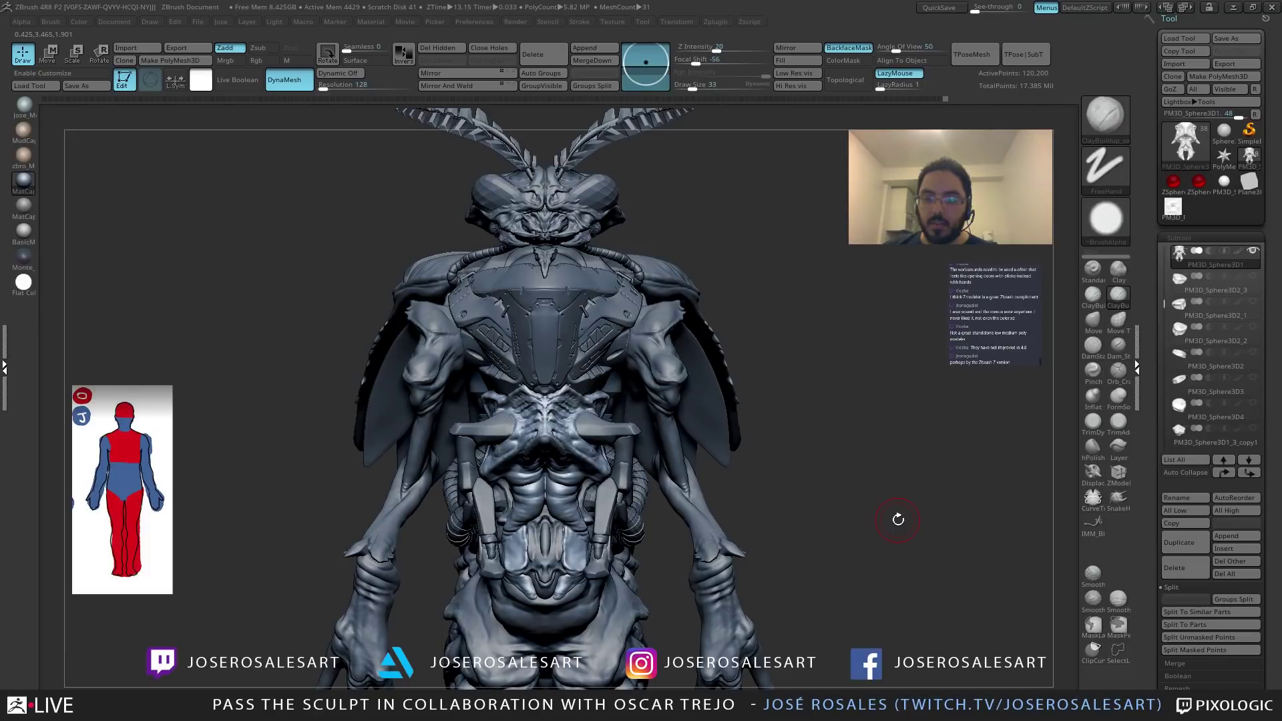
# Set the brush size to 23 and inspect the torso skin around the small arms and hoses from several angles.
pyautogui.press('s')
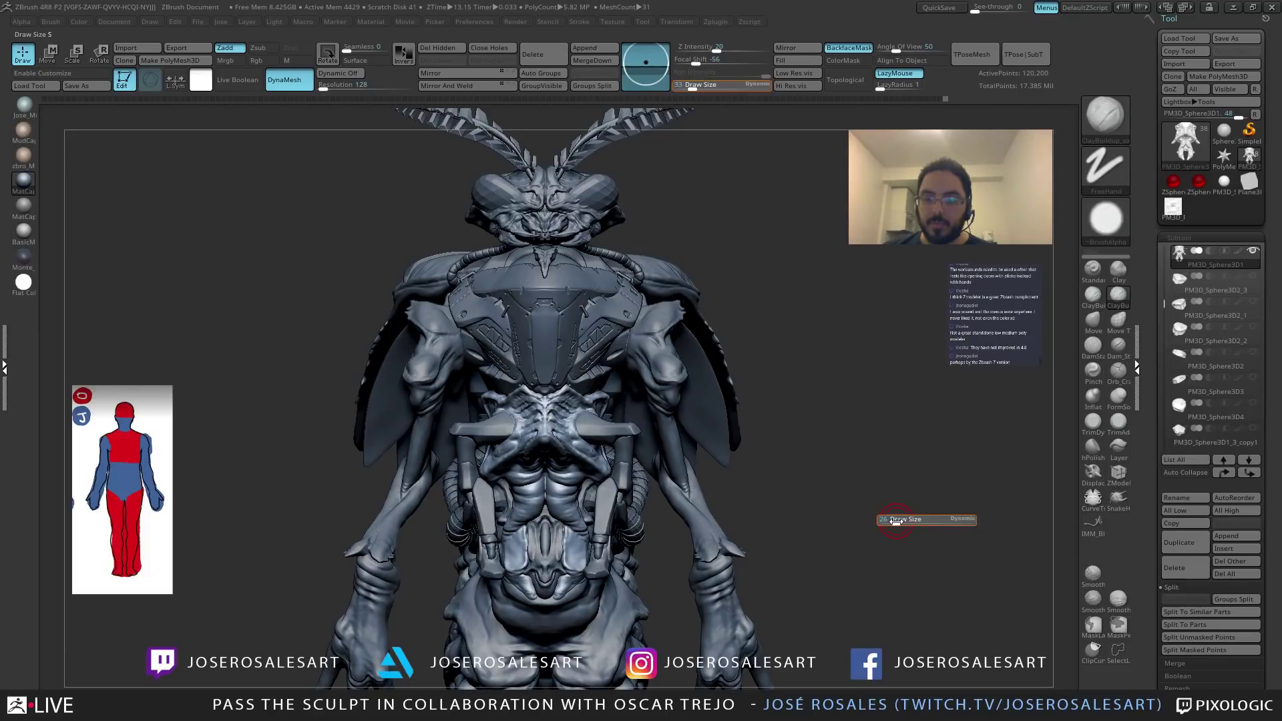
pyautogui.moveTo(894, 520); pyautogui.dragTo(888, 520)
pyautogui.moveTo(888, 521)
pyautogui.mouseDown(button='right')
pyautogui.moveTo(614, 457)
pyautogui.moveTo(646, 414)
pyautogui.moveTo(507, 335)
pyautogui.mouseUp(button='right')
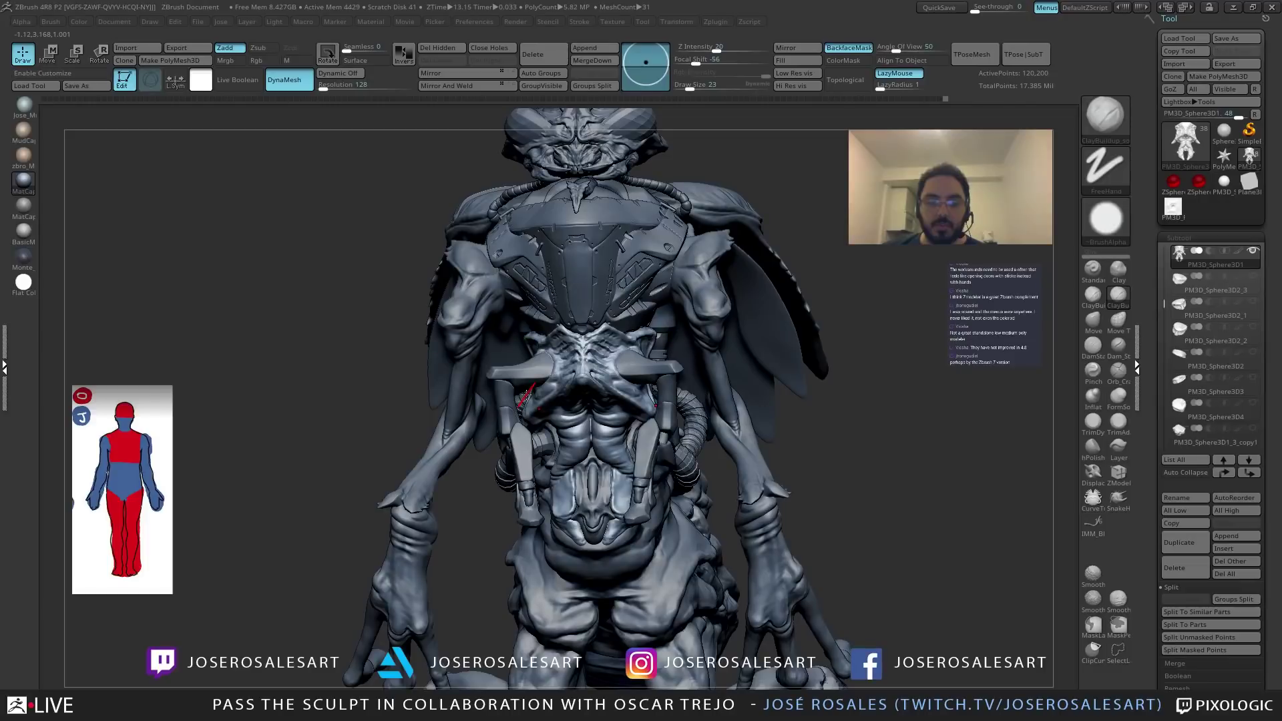
pyautogui.moveTo(527, 394); pyautogui.dragTo(586, 494, button='right')
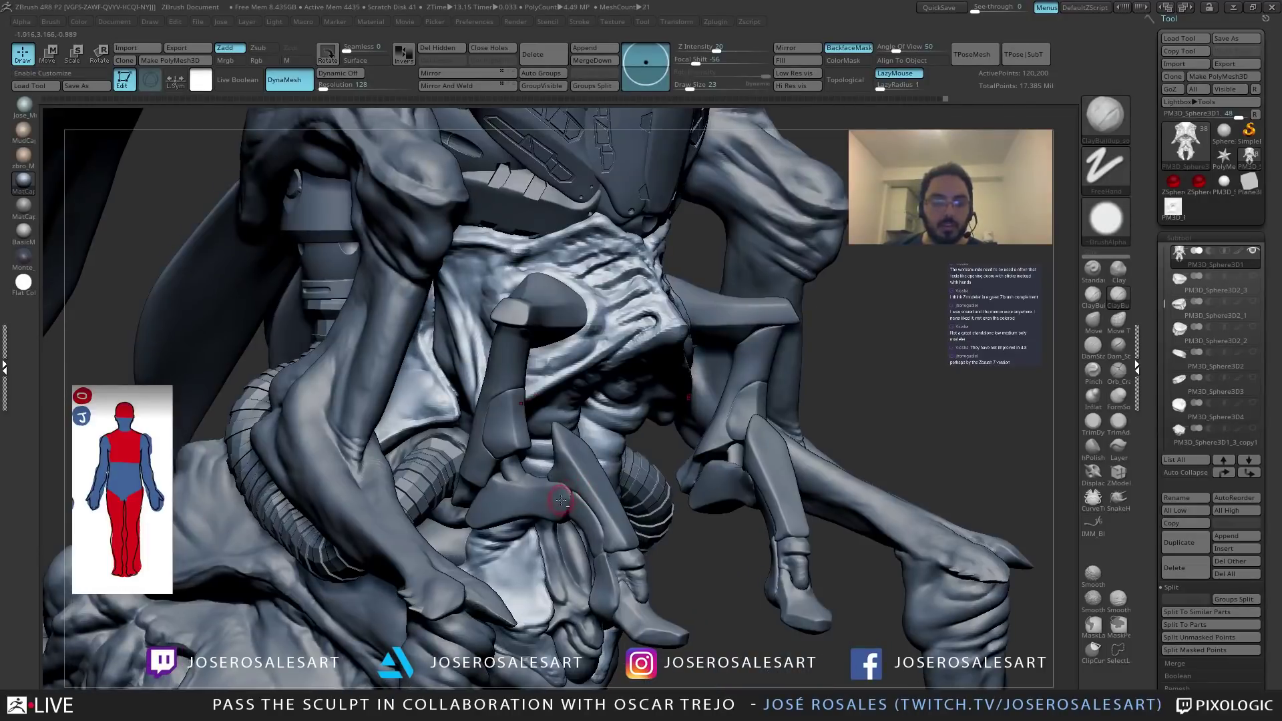
pyautogui.moveTo(627, 444)
pyautogui.mouseDown(button='right')
pyautogui.moveTo(610, 358)
pyautogui.moveTo(687, 357)
pyautogui.moveTo(545, 358)
pyautogui.moveTo(668, 357)
pyautogui.moveTo(621, 359)
pyautogui.mouseUp(button='right')
pyautogui.moveTo(644, 400); pyautogui.dragTo(571, 341, button='right')
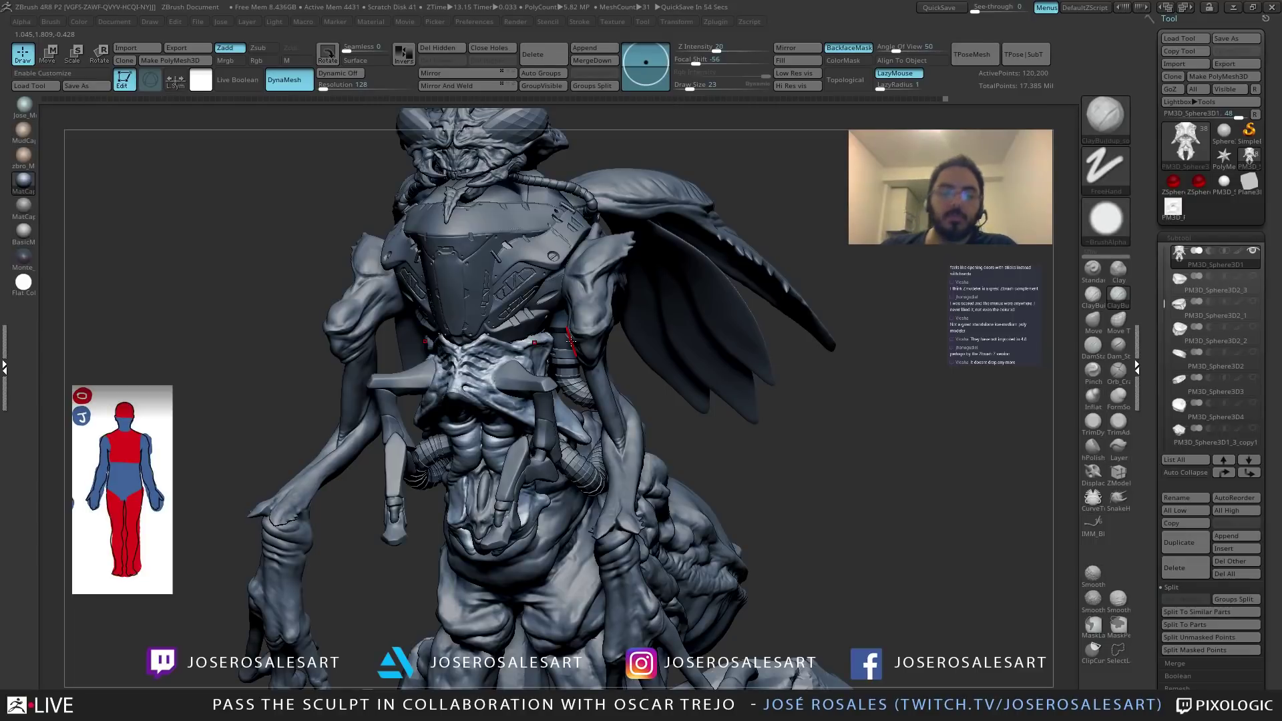
pyautogui.moveTo(546, 327); pyautogui.dragTo(646, 382, button='right')
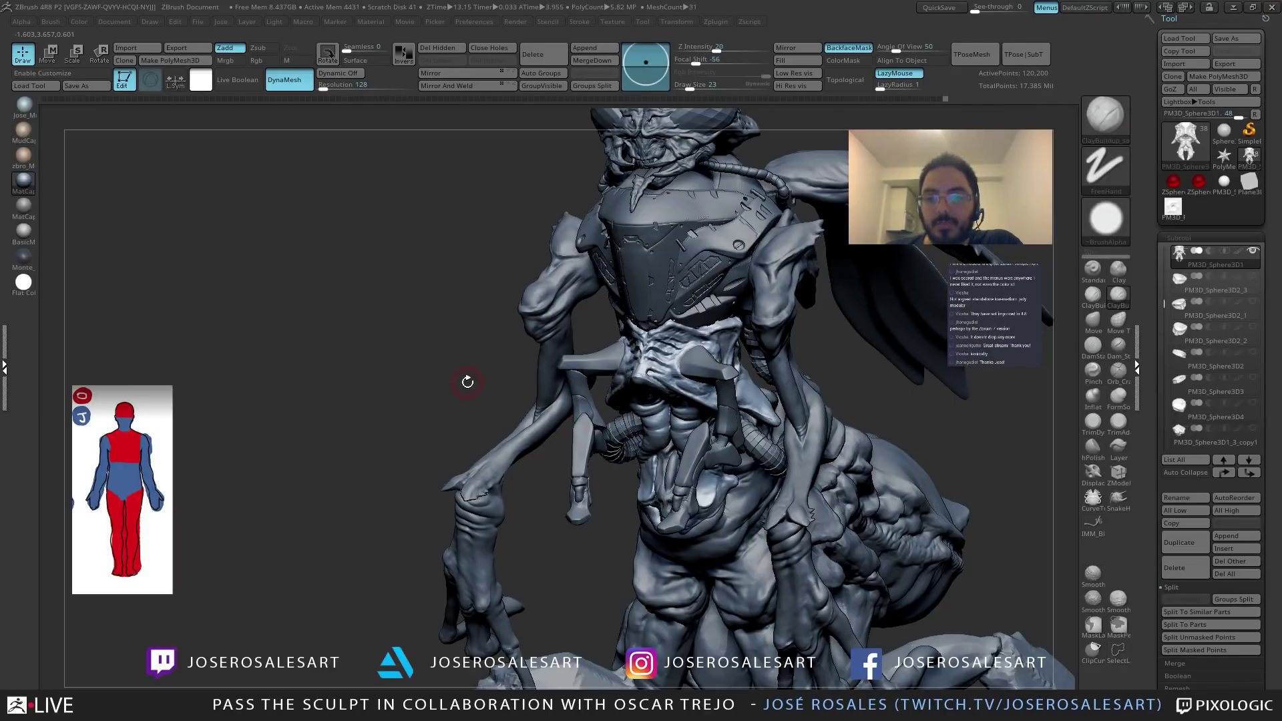
pyautogui.moveTo(538, 305)
pyautogui.mouseDown(button='right')
pyautogui.moveTo(609, 276)
pyautogui.moveTo(590, 281)
pyautogui.mouseUp(button='right')
pyautogui.moveTo(629, 347)
pyautogui.mouseDown(button='right')
pyautogui.moveTo(550, 364)
pyautogui.moveTo(675, 374)
pyautogui.moveTo(702, 440)
pyautogui.moveTo(635, 400)
pyautogui.moveTo(567, 387)
pyautogui.mouseUp(button='right')
pyautogui.keyDown('ctrl'); pyautogui.moveTo(550, 334); pyautogui.dragTo(616, 461, button='right'); pyautogui.keyUp('ctrl')
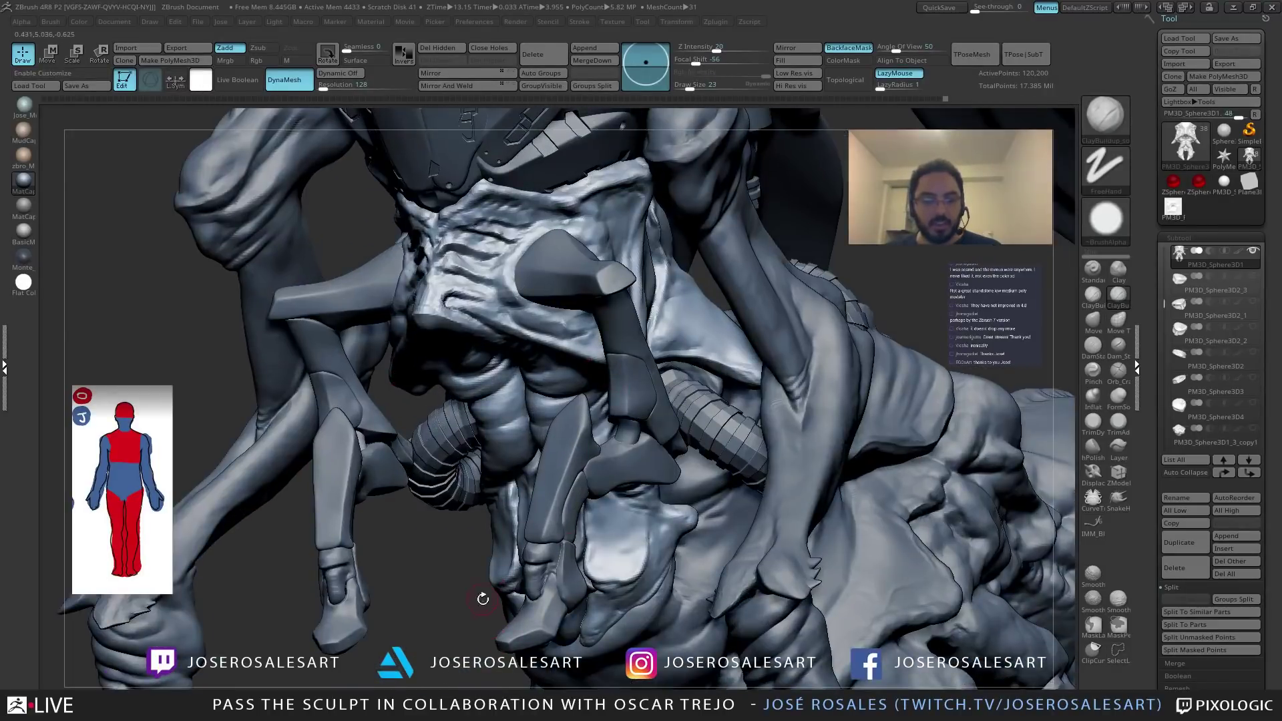
pyautogui.moveTo(658, 366)
pyautogui.mouseDown(button='right')
pyautogui.moveTo(644, 414)
pyautogui.moveTo(666, 394)
pyautogui.moveTo(707, 428)
pyautogui.moveTo(761, 329)
pyautogui.moveTo(730, 346)
pyautogui.mouseUp(button='right')
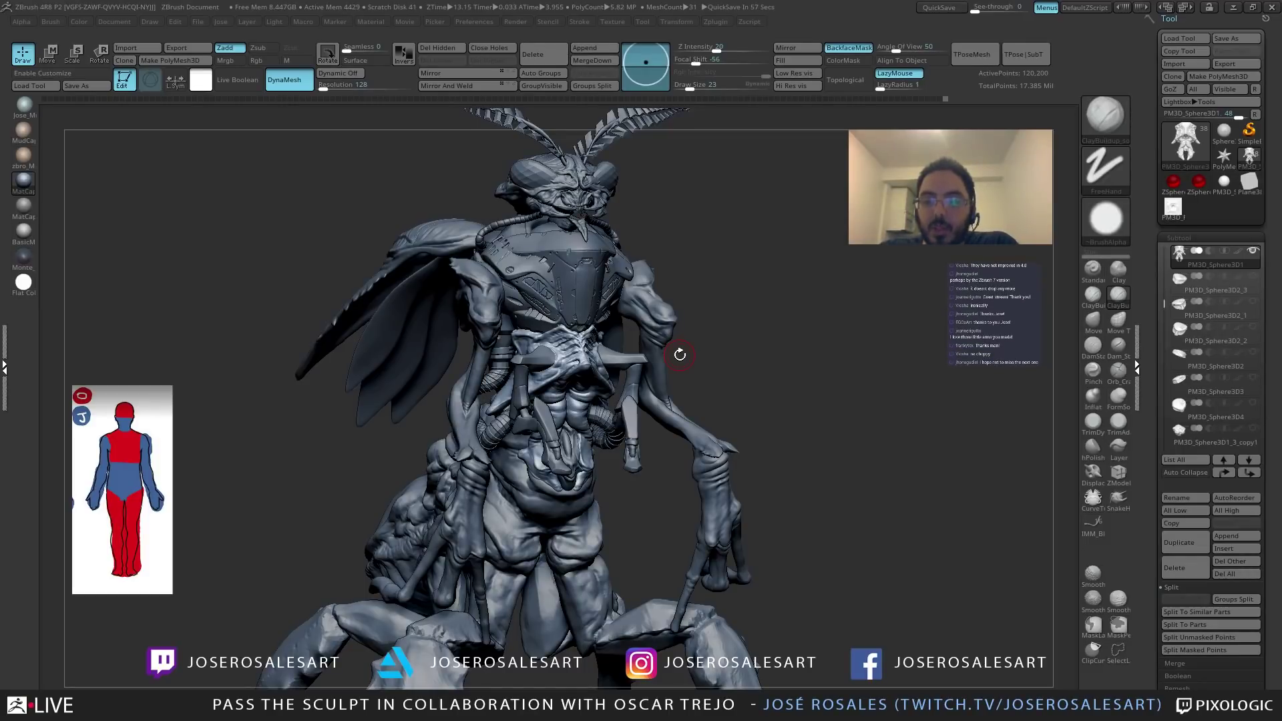
pyautogui.moveTo(689, 325); pyautogui.dragTo(720, 327, button='right')
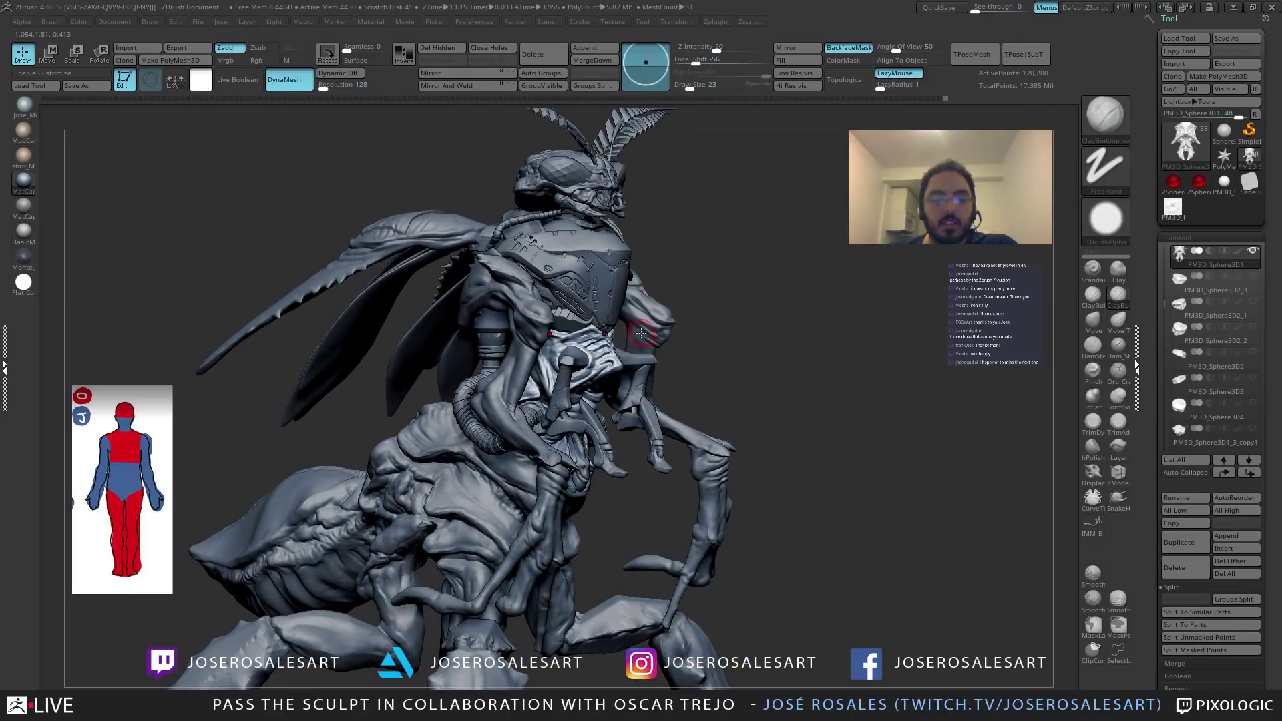
pyautogui.moveTo(710, 379); pyautogui.dragTo(714, 372, button='right')
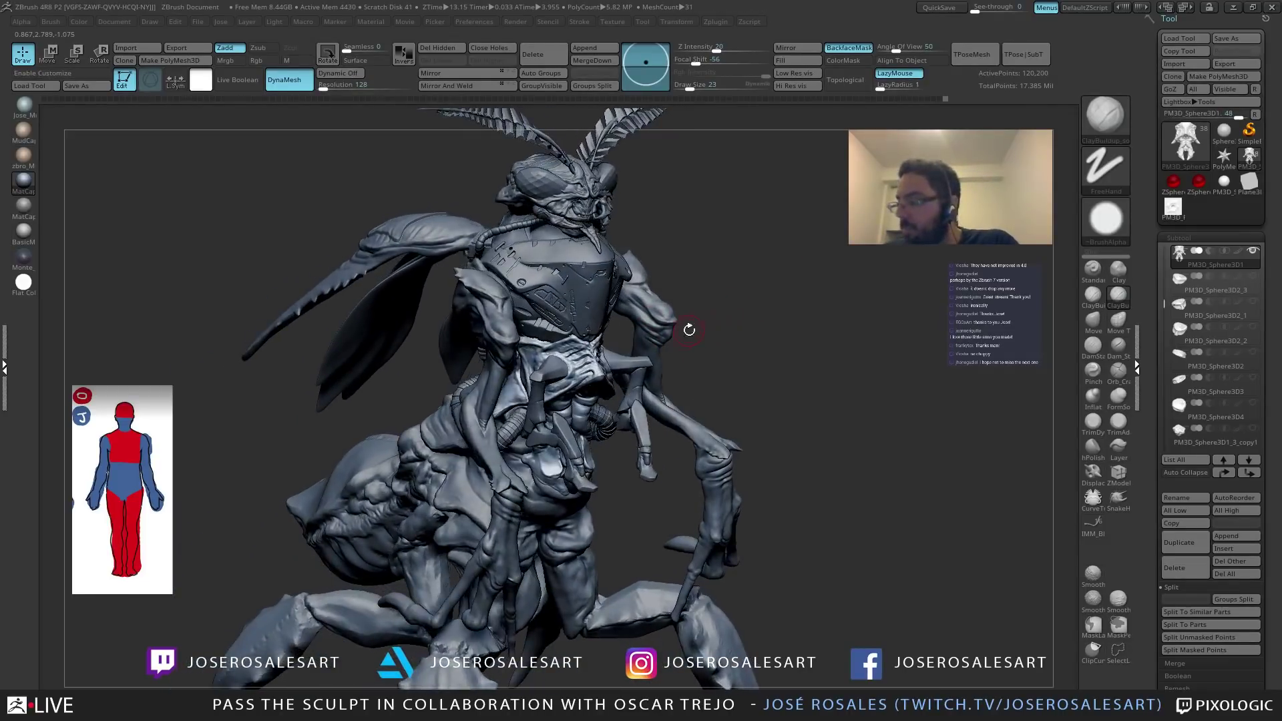